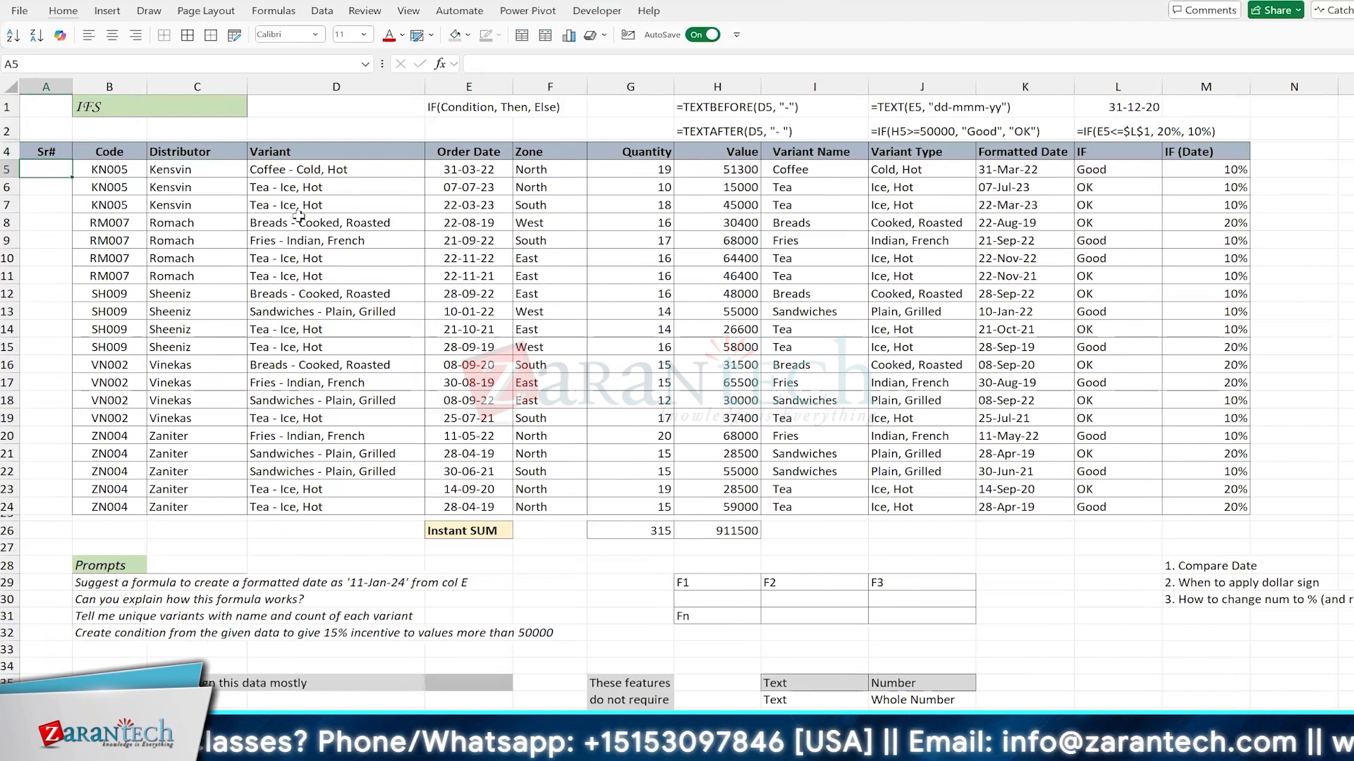
Step: Fill the Sr# column with the series starting 1, 2 down to row 24 and centre the numbers
key("shift+Down")
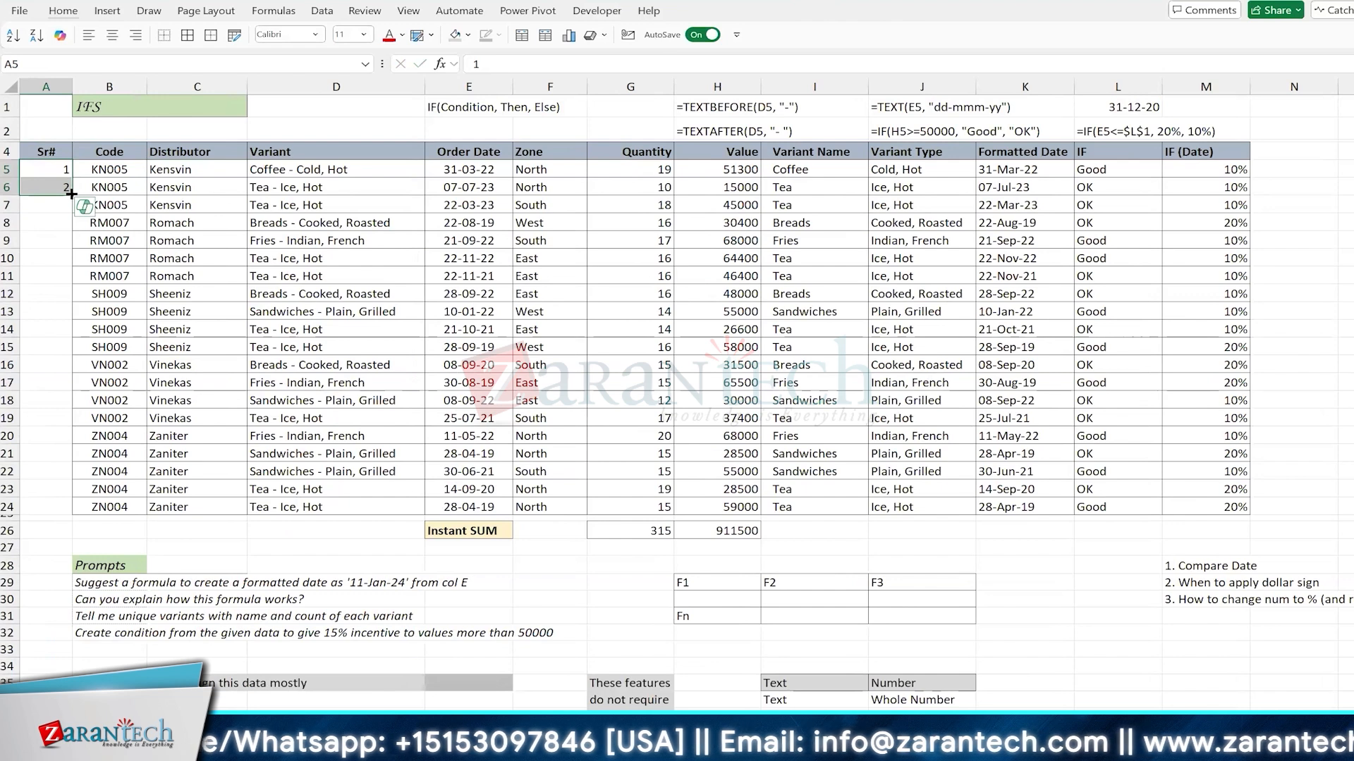
double_click(71, 193)
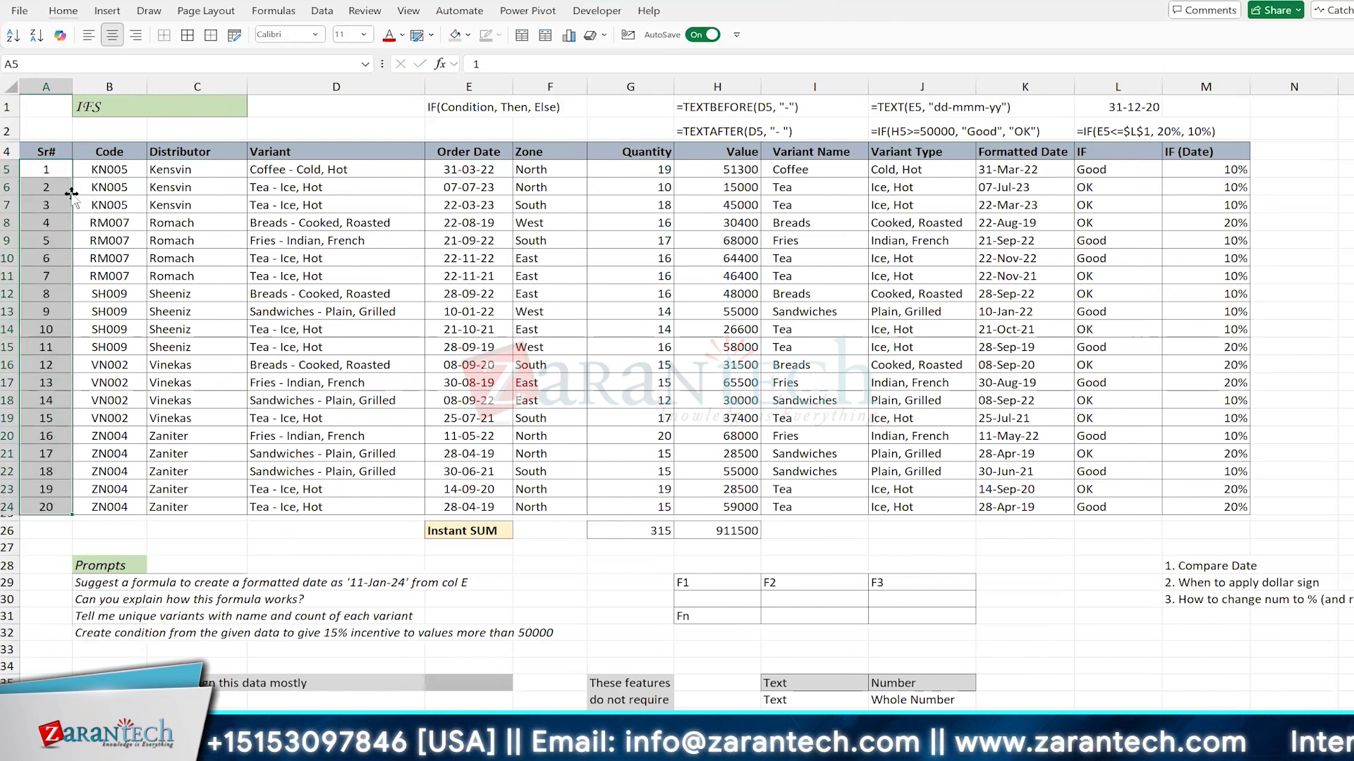
Step: Clear all serial numbers from the Sr# column, cells A5 to A24
left_click(174, 223)
key("Left")
key("Left")
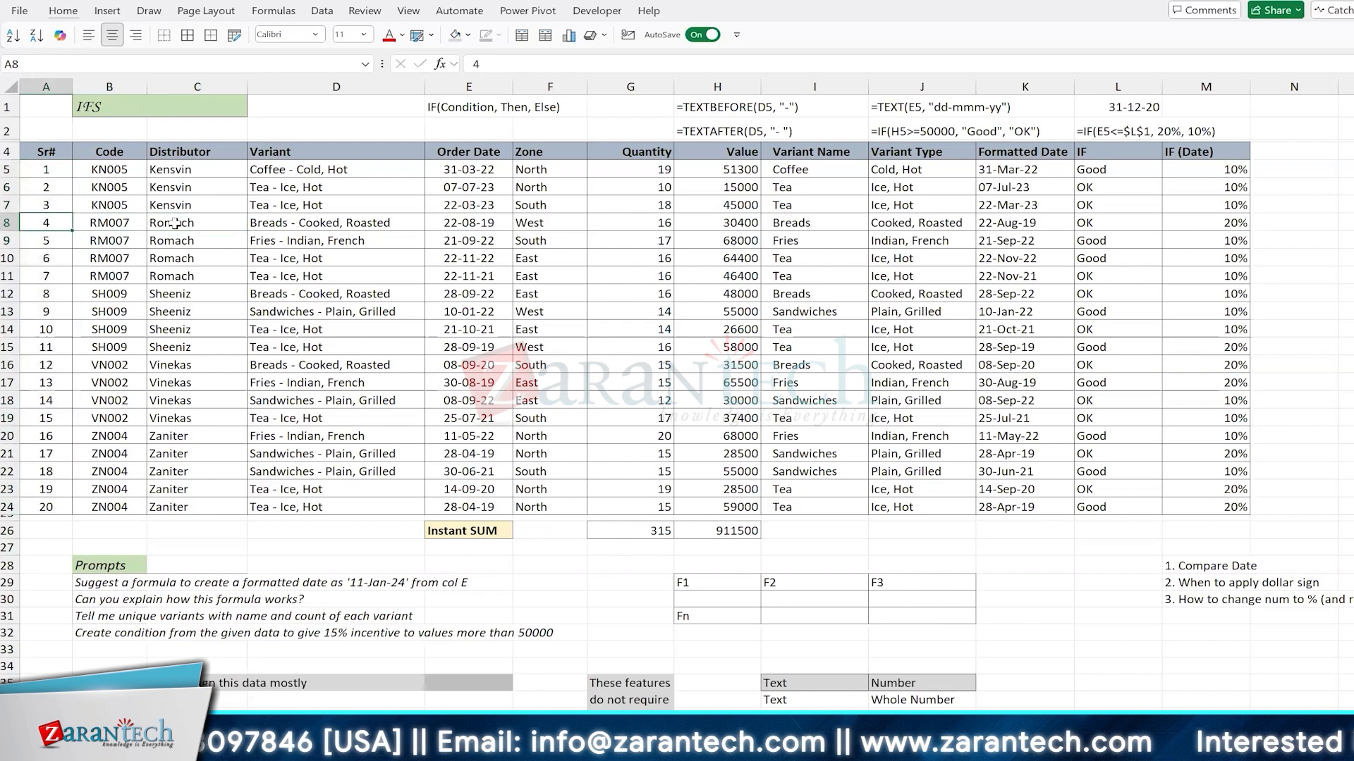
key("Up")
key("Up")
key("Up")
key("ctrl+shift+Down")
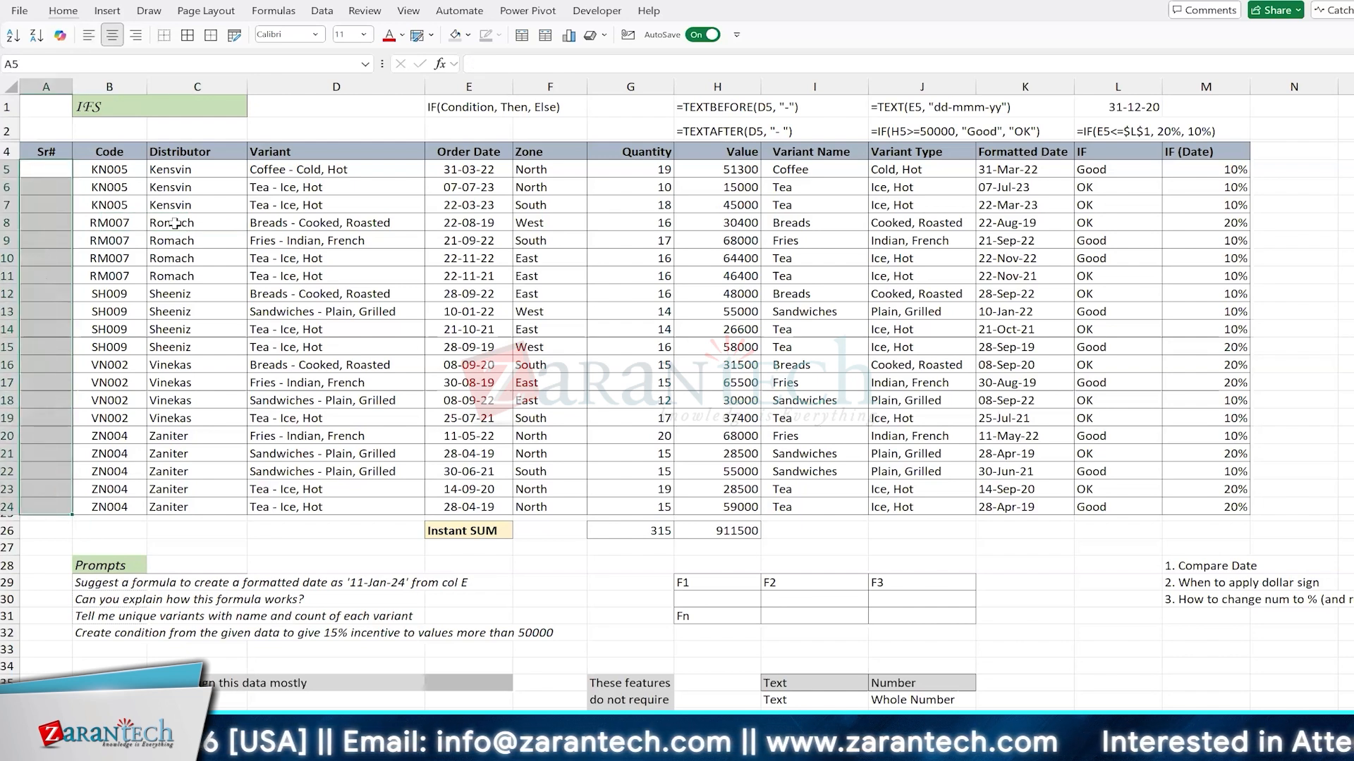
key("Delete")
Step: Enter 1 and 2 in A5 and A6 and extend the series down the Sr# column to row 24
type("1")
key("Return")
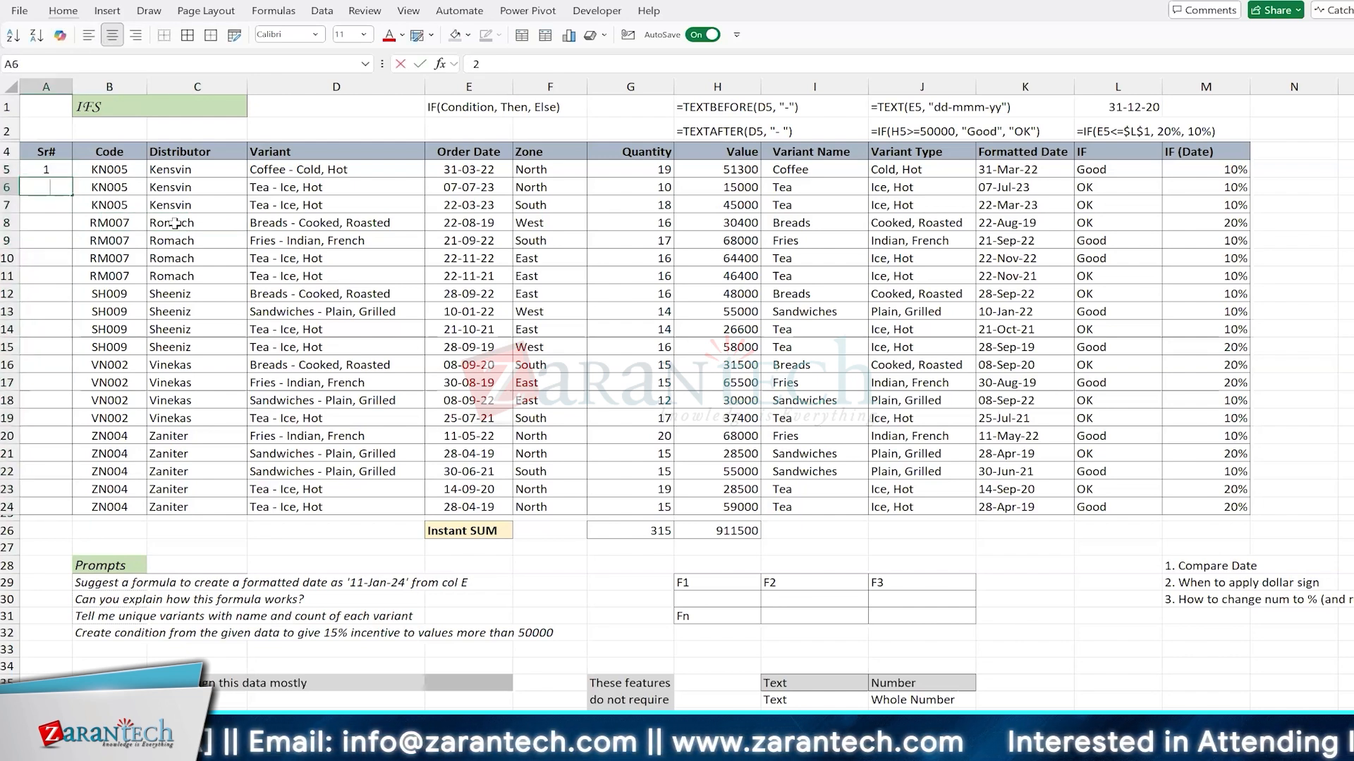
type("2")
key("Return")
key("Up")
key("Up")
key("shift+Down")
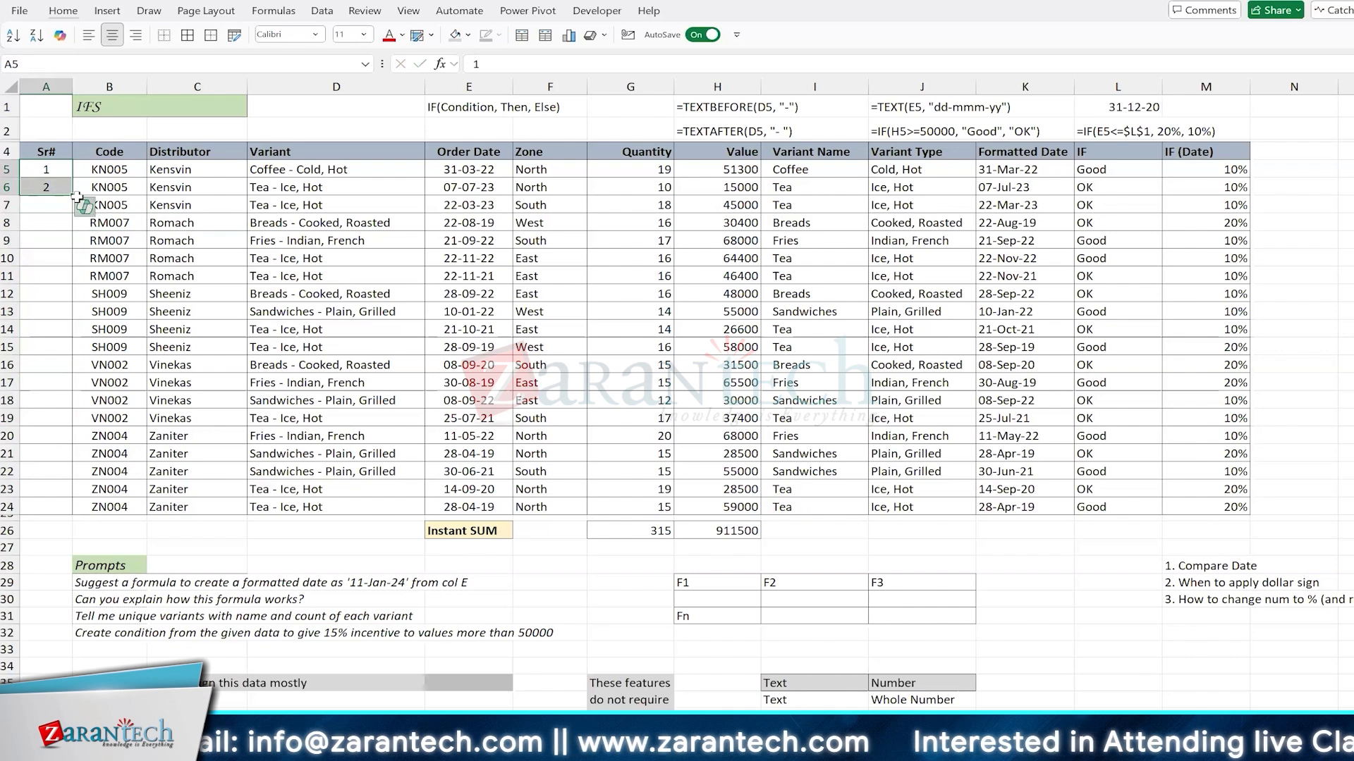
double_click(73, 195)
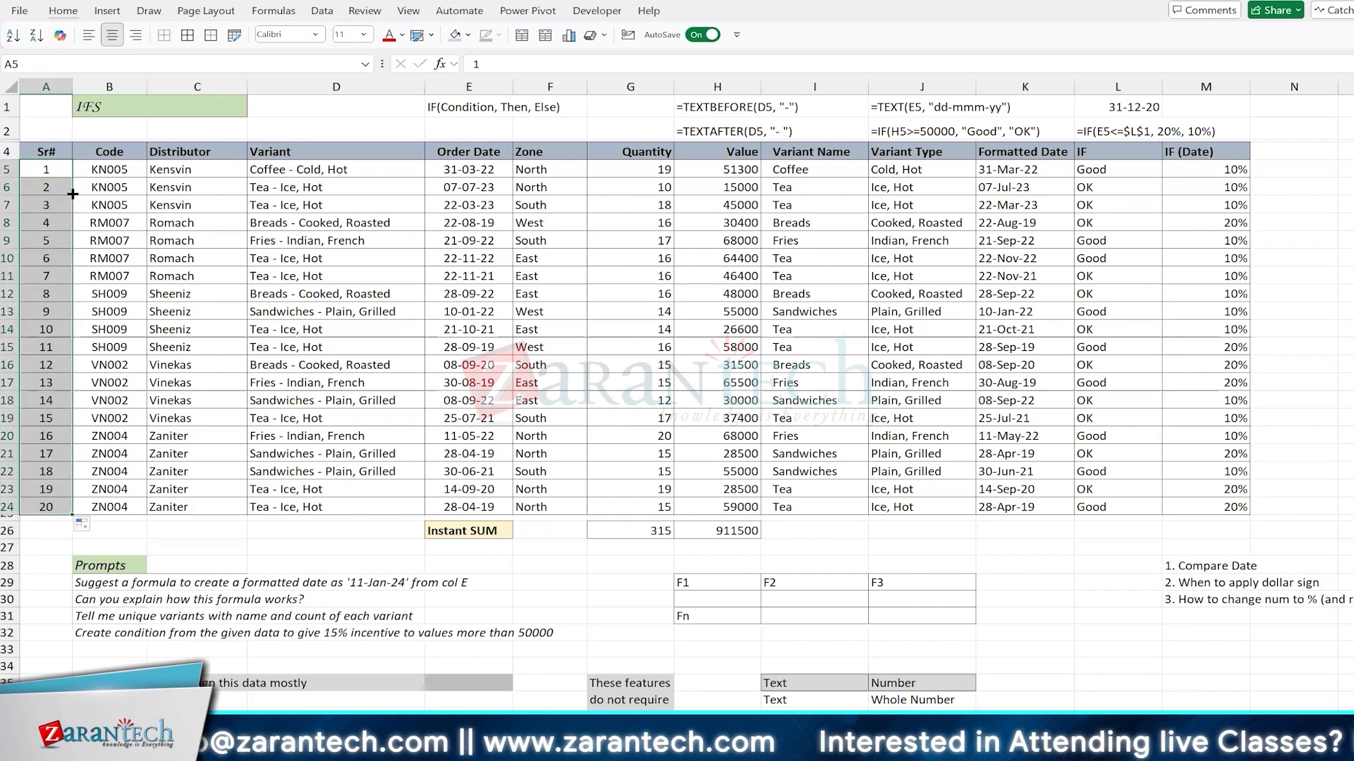
left_click(211, 203)
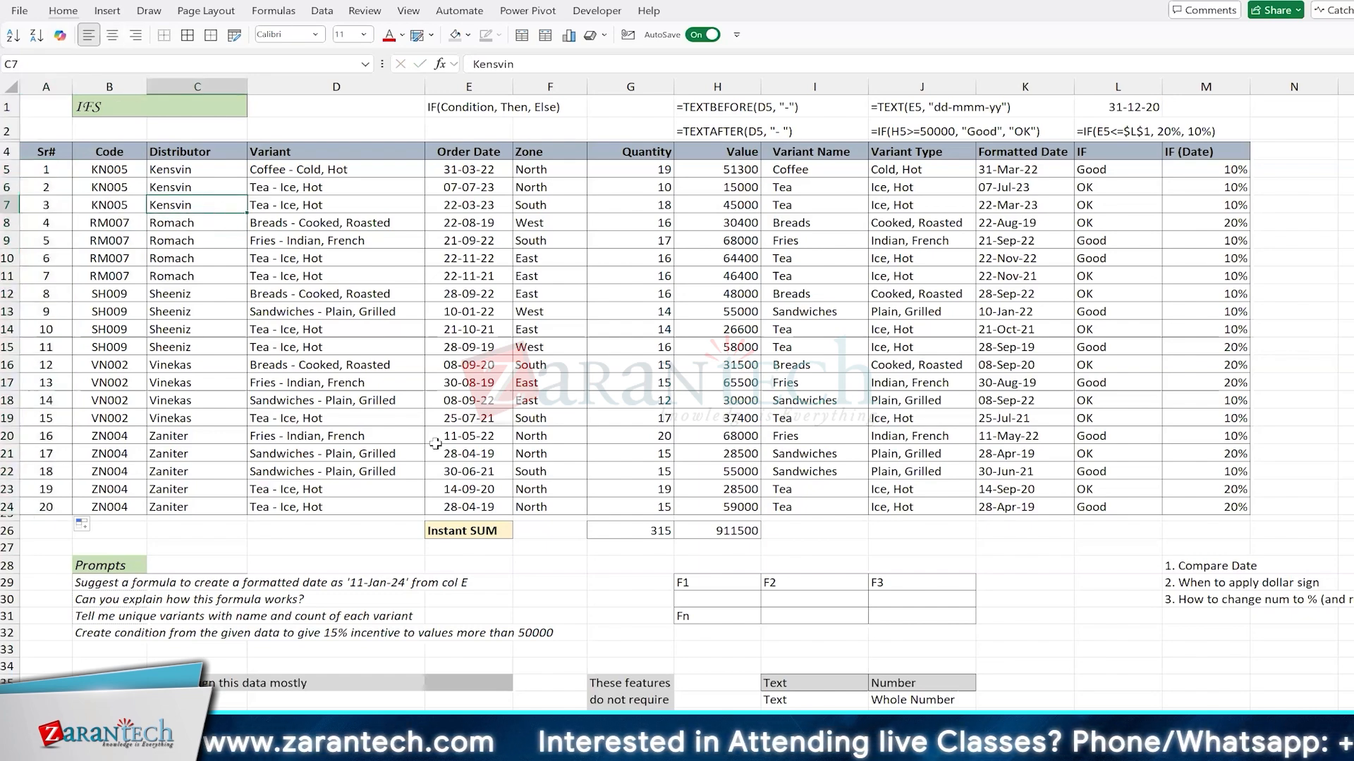
Step: Enter the heading "Array Functions" in cell G53, beside the Rules notes, and fit column G to its text
scroll(435, 443, "down", 6)
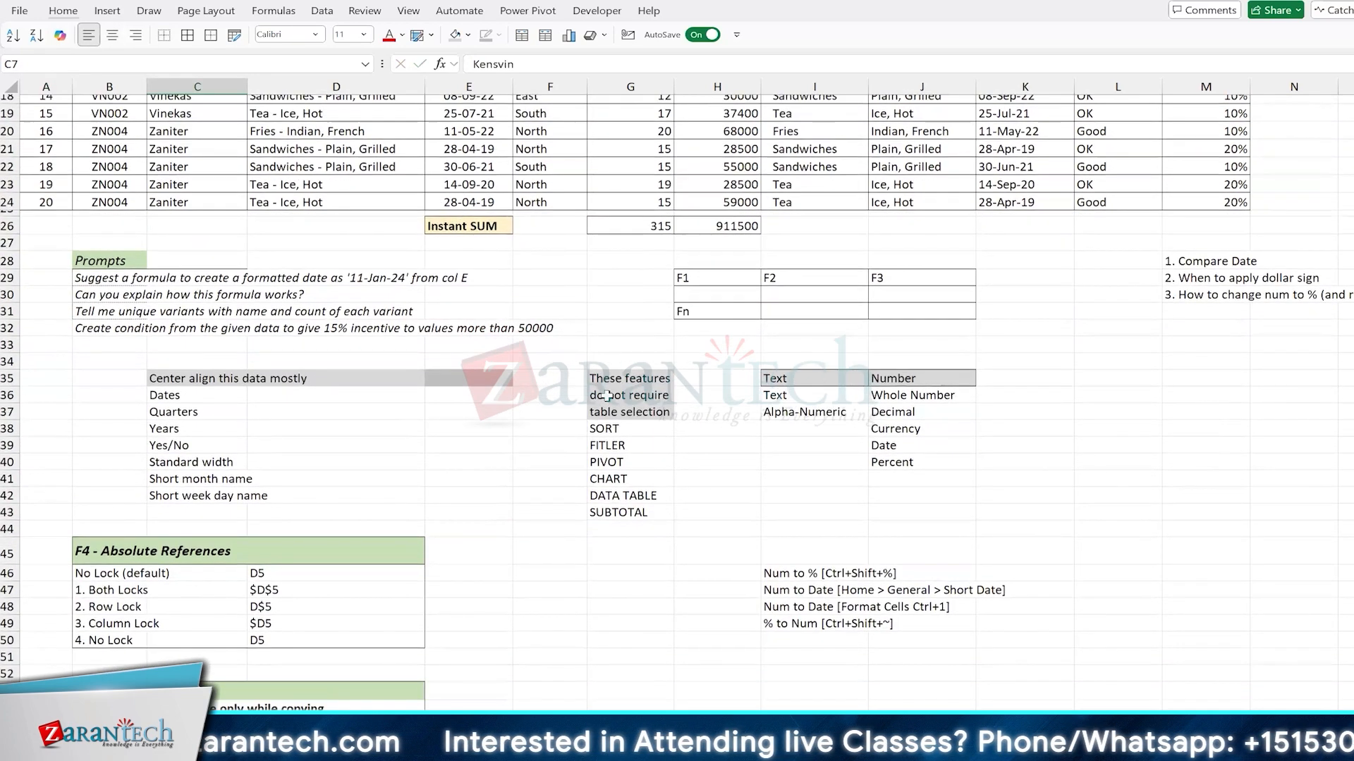
scroll(774, 546, "down", 6)
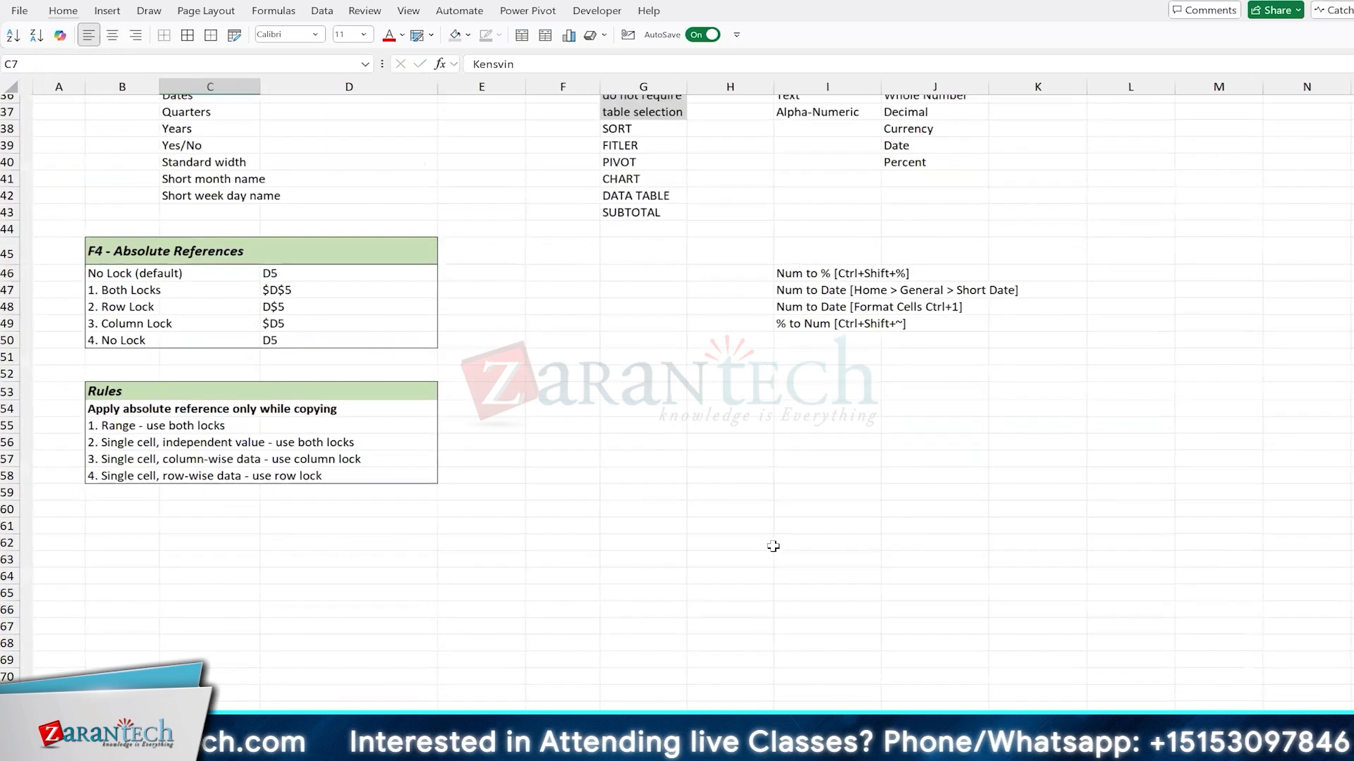
scroll(773, 546, "right", 1)
left_click(631, 391)
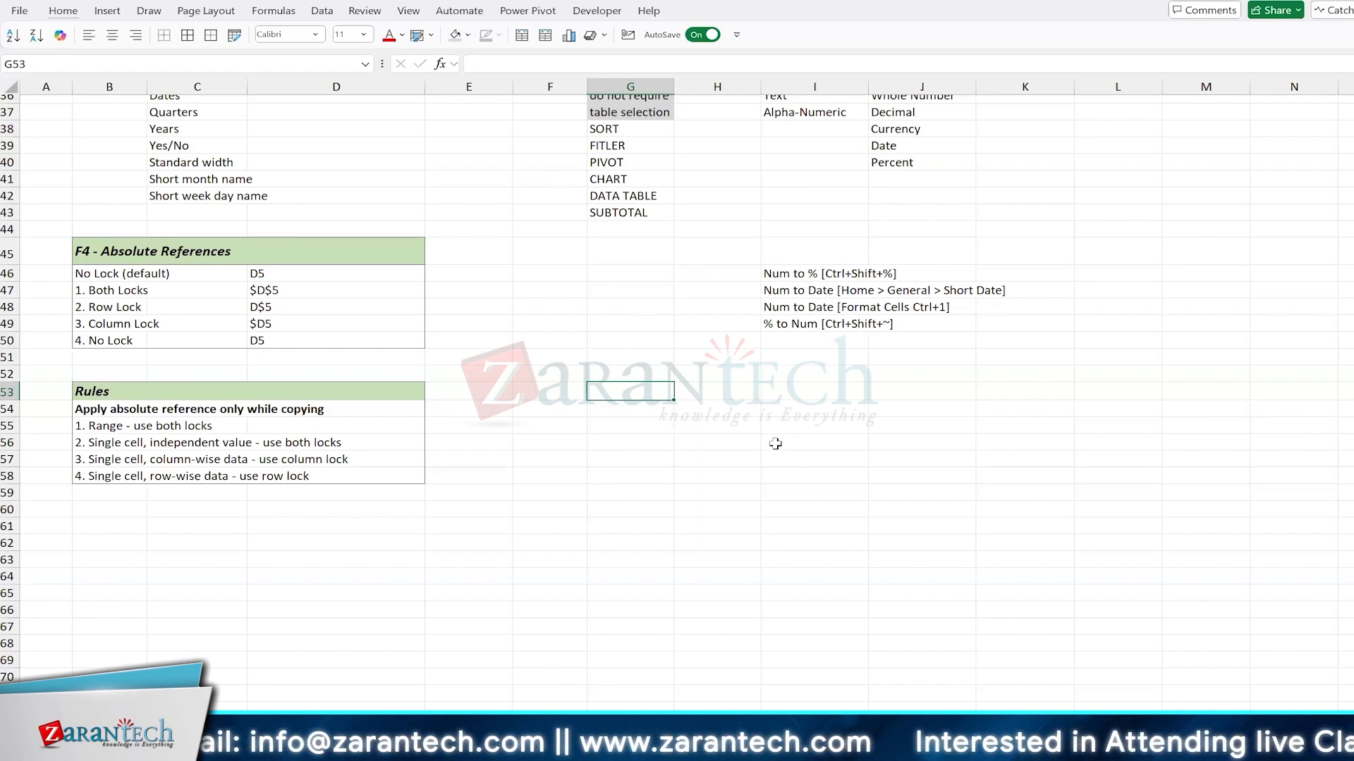
type("Array ")
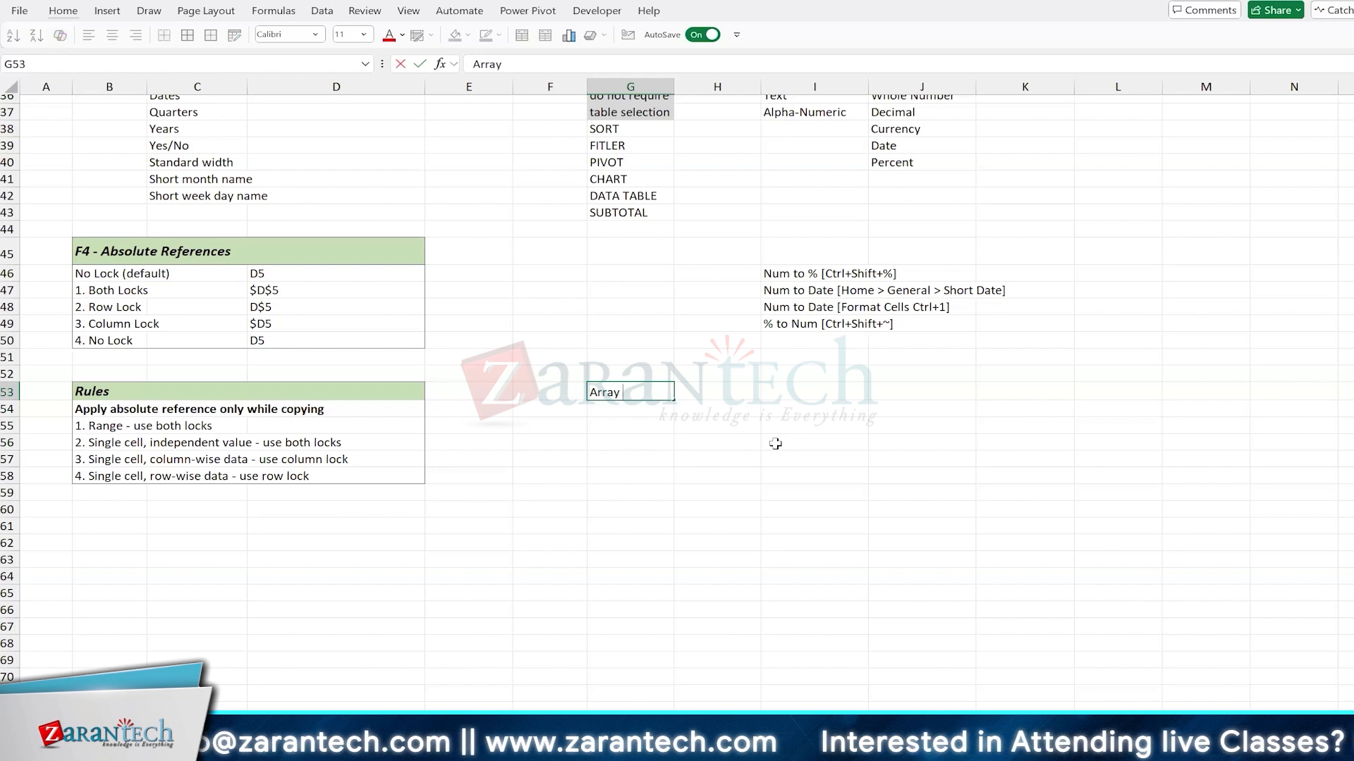
type("Functions")
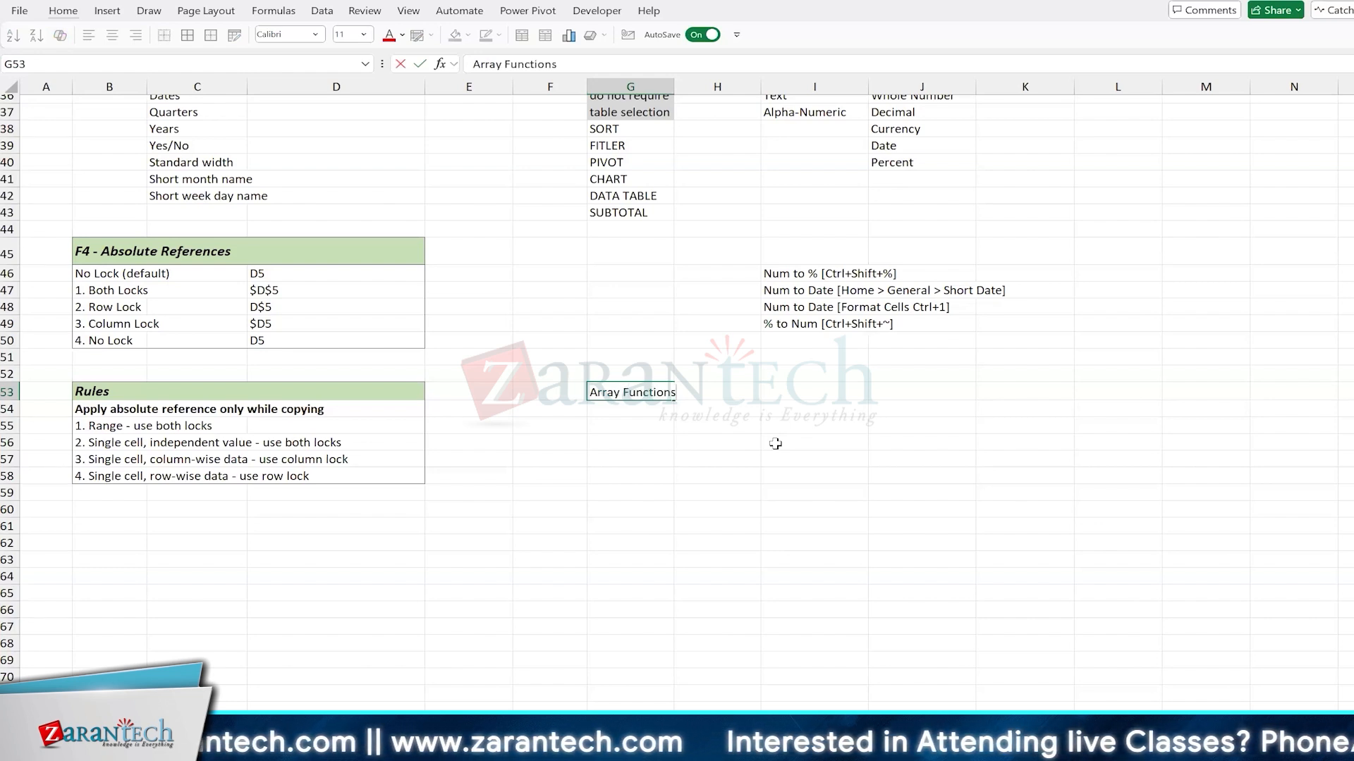
key("Return")
key("Up")
key("alt+h")
key("o")
key("i")
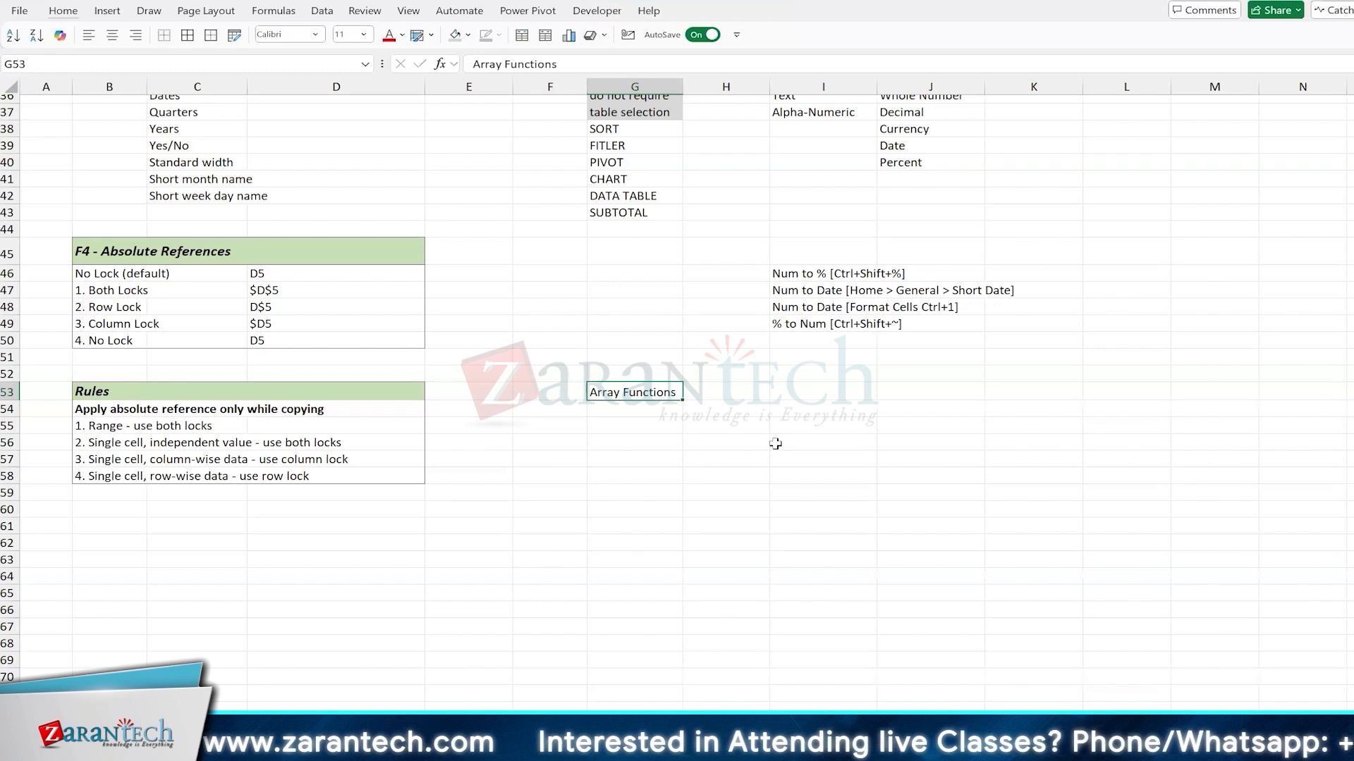
Step: Enter "Multiple answers" in cell G54, directly below the Array Functions heading
key("Down")
type("K")
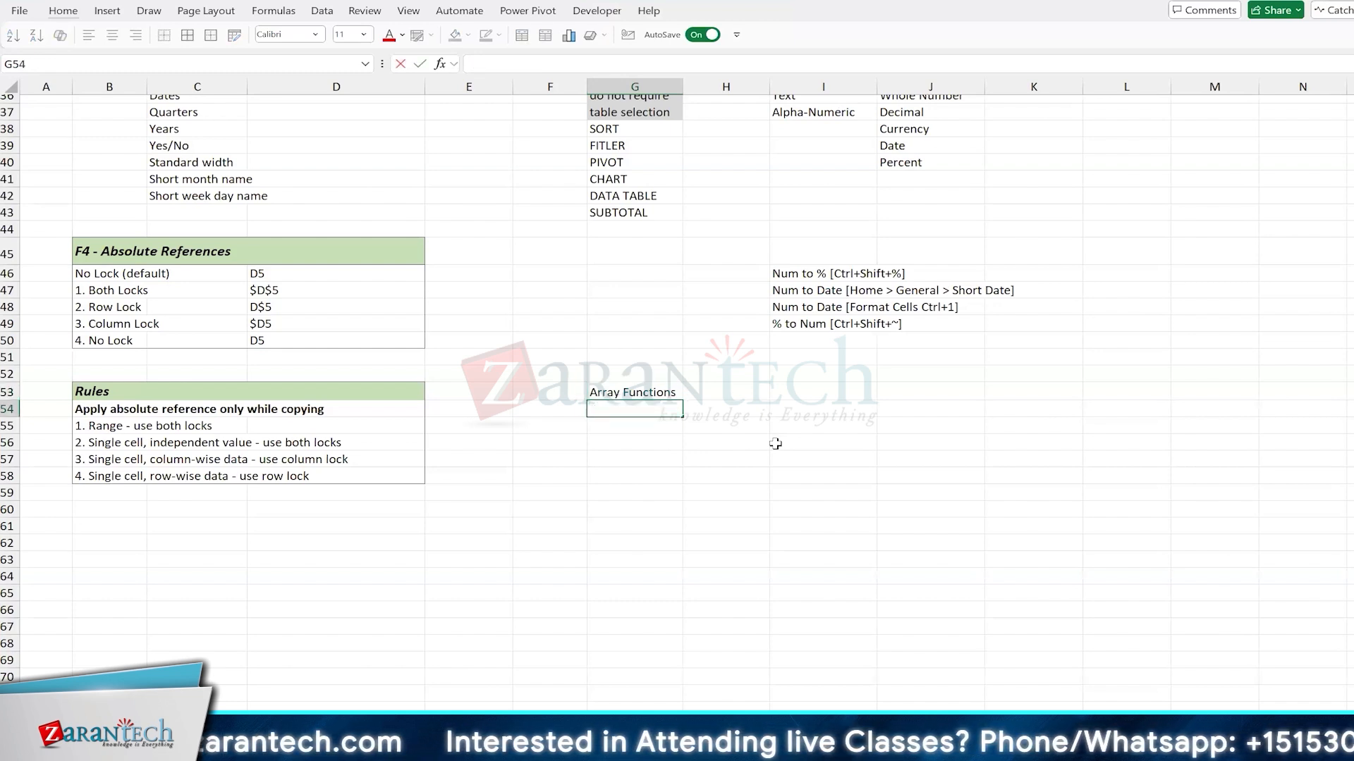
type("Multiple answers")
key("Return")
key("Up")
key("Up")
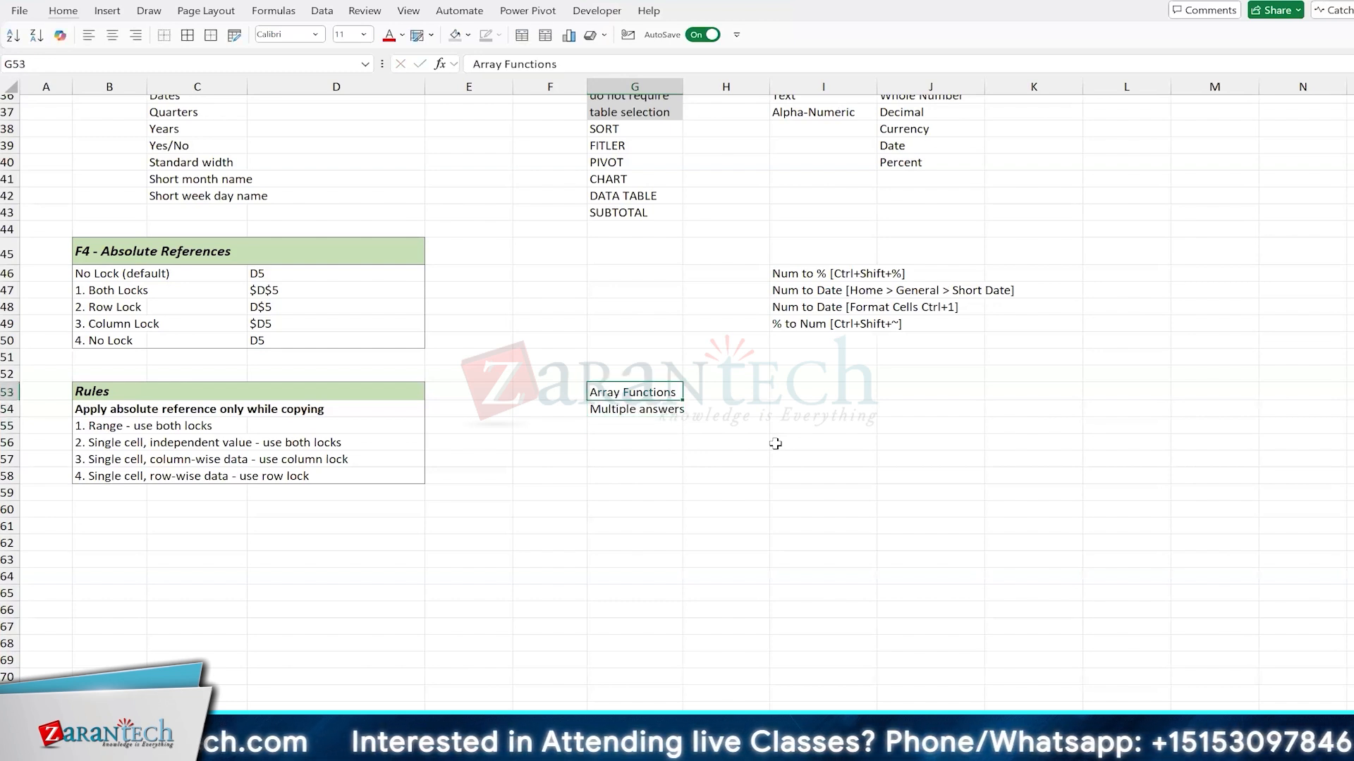
Step: Shade the two heading cells G53 and G54 with a light grey fill
key("shift+Down")
key("shift+Down")
key("shift+Up")
key("alt")
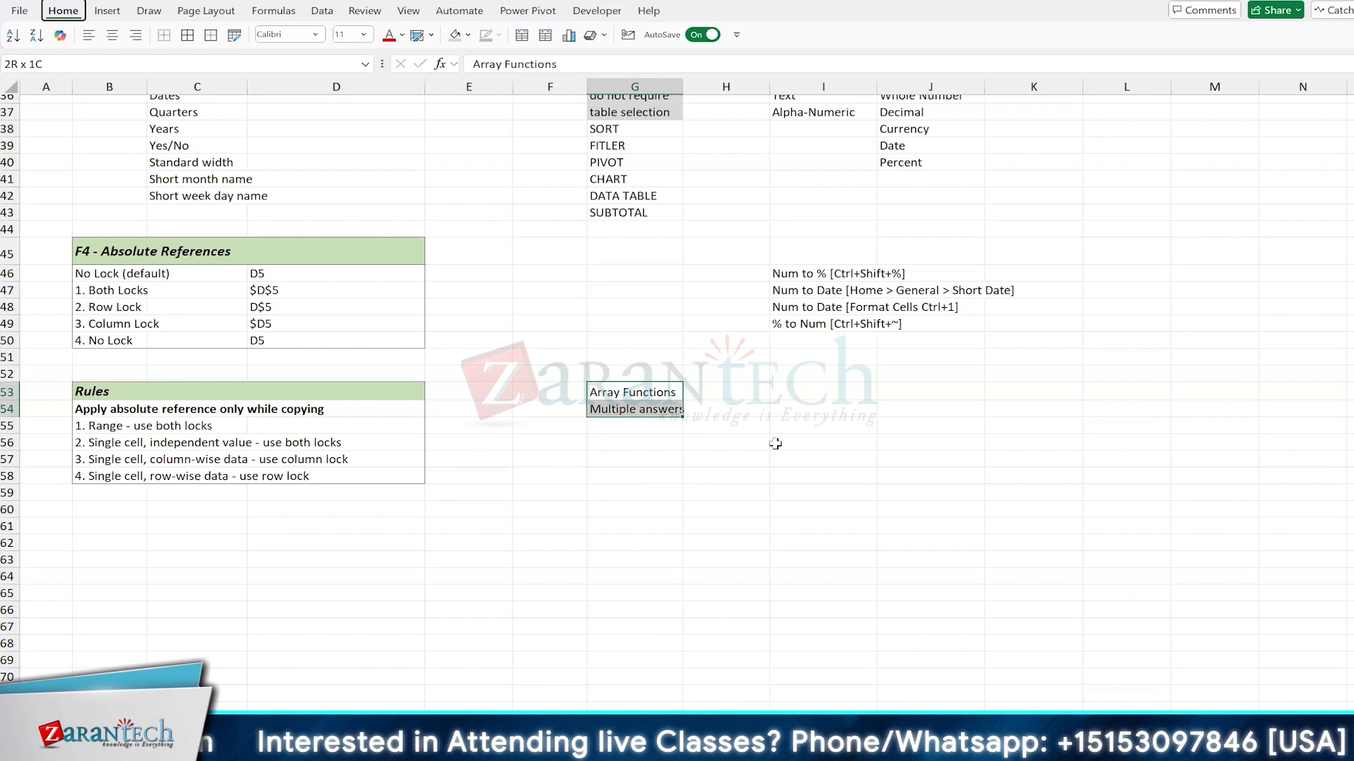
key("h")
key("h")
key("Down")
key("Down")
key("Return")
key("Down")
key("Down")
key("Down")
key("Up")
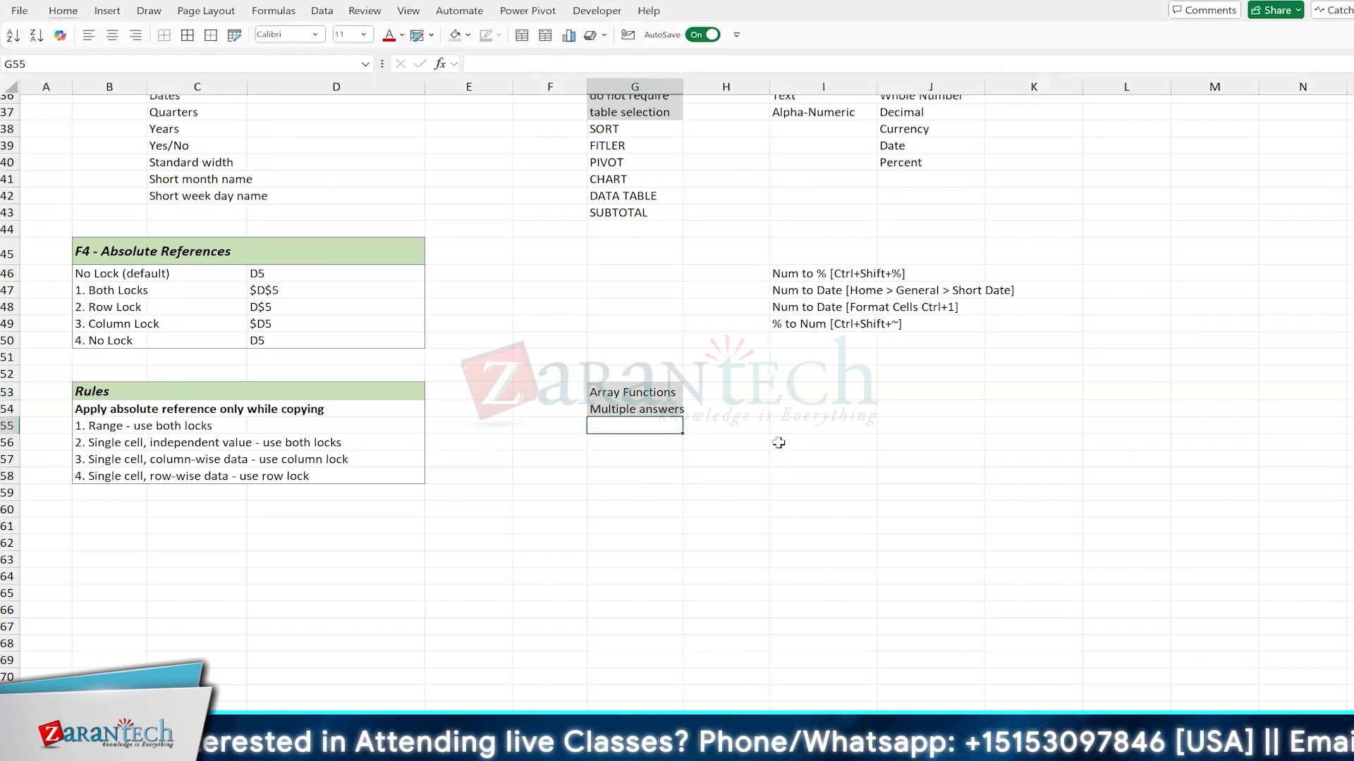
Step: List the array functions SEQUENCE, UNIQUE, TAKE and DROP in cells G55 to G58
type("SEQUENCE")
key("Return")
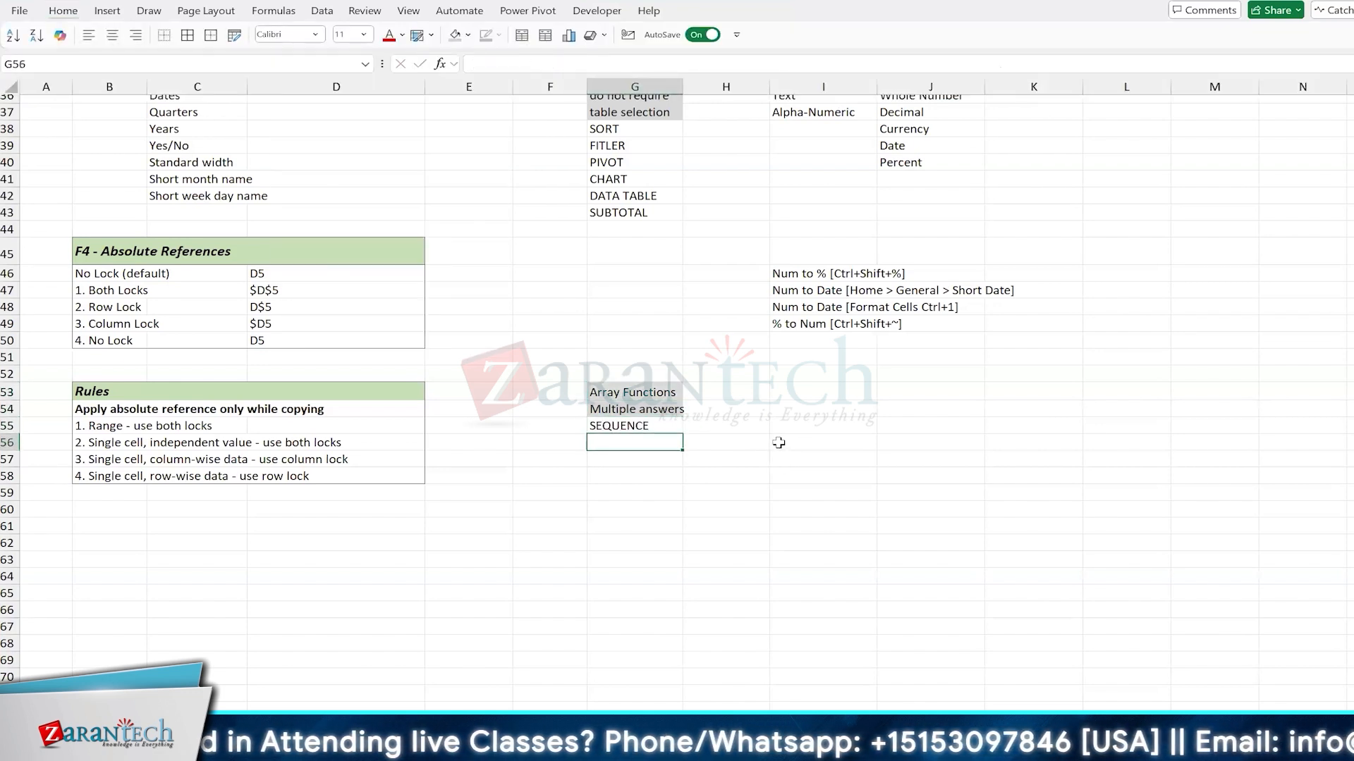
type("UNIQUE")
key("Return")
type("TAKE")
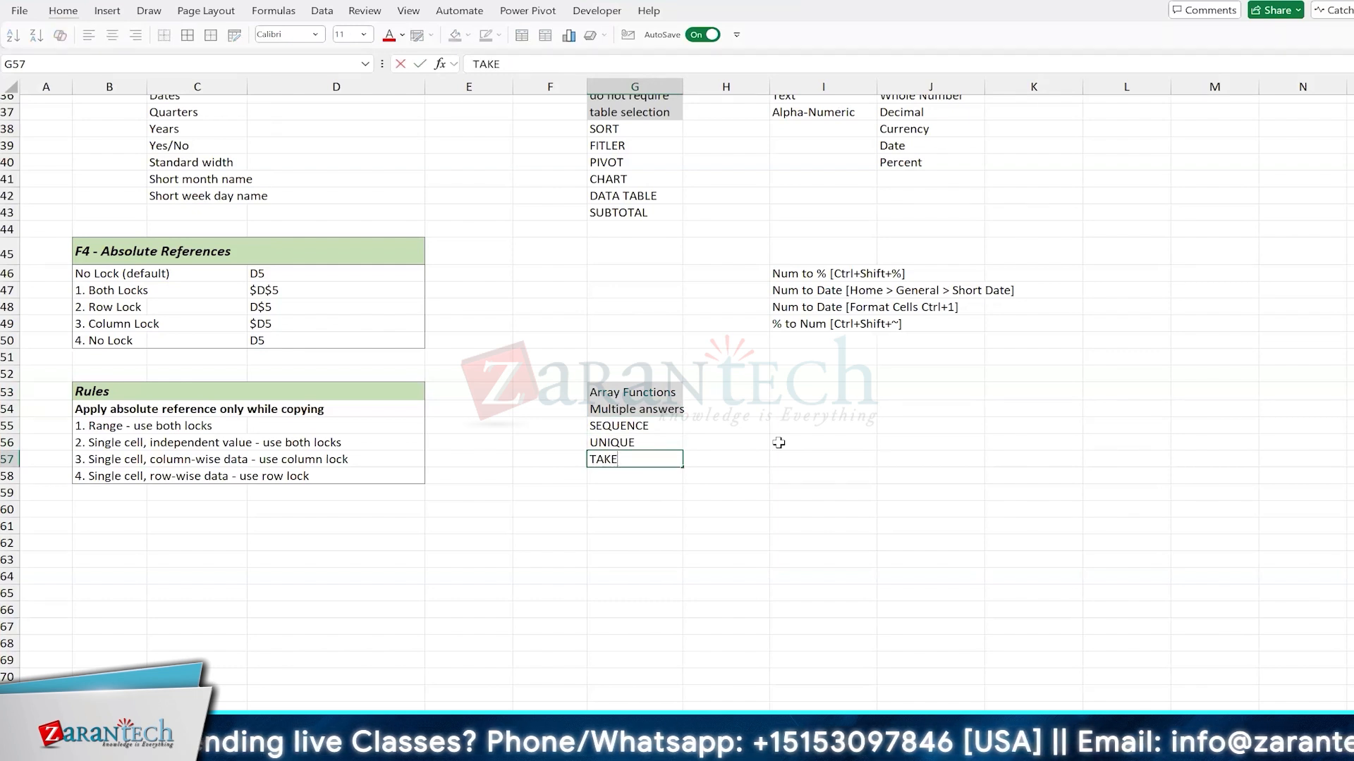
key("Return")
type("DROP")
key("Return")
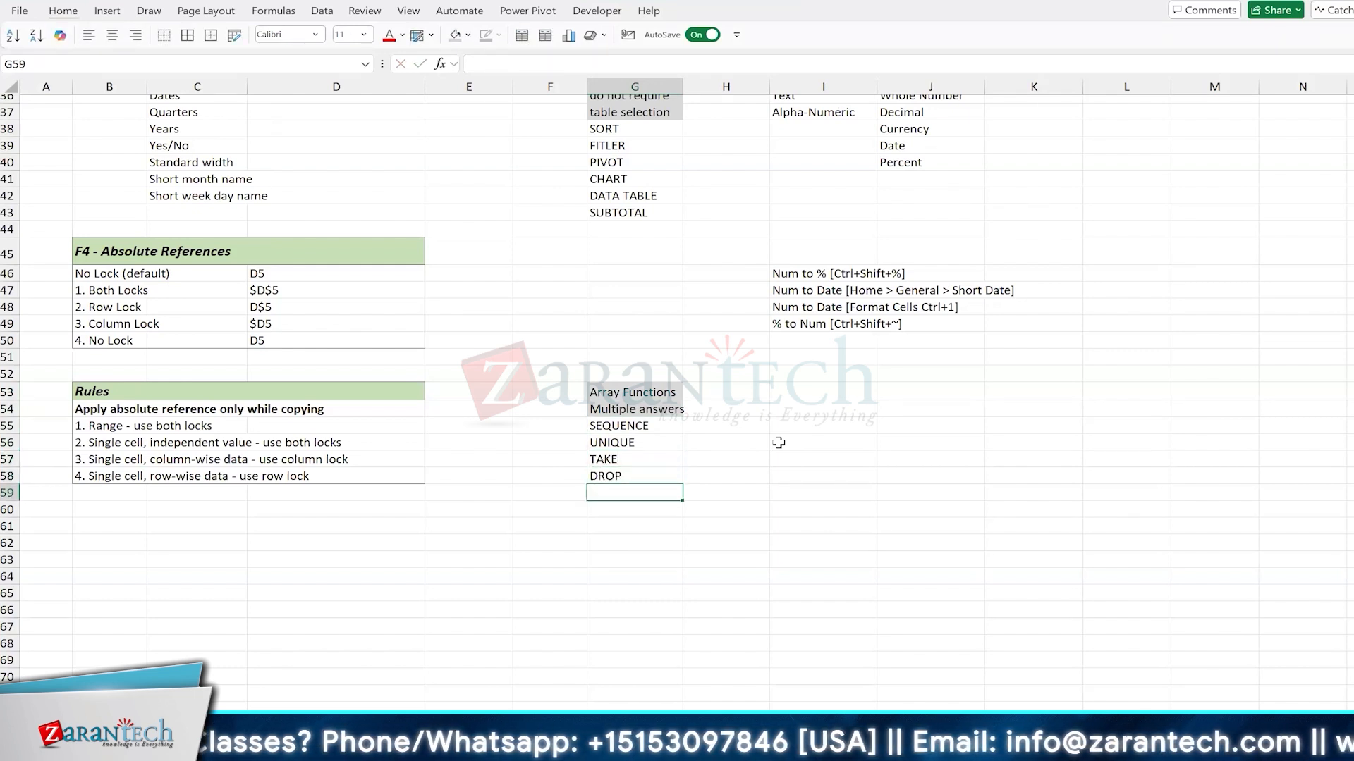
Step: Continue the array function list with VSTACK, HSTACK and "..." in cells G59 to G61
type("VSTACK")
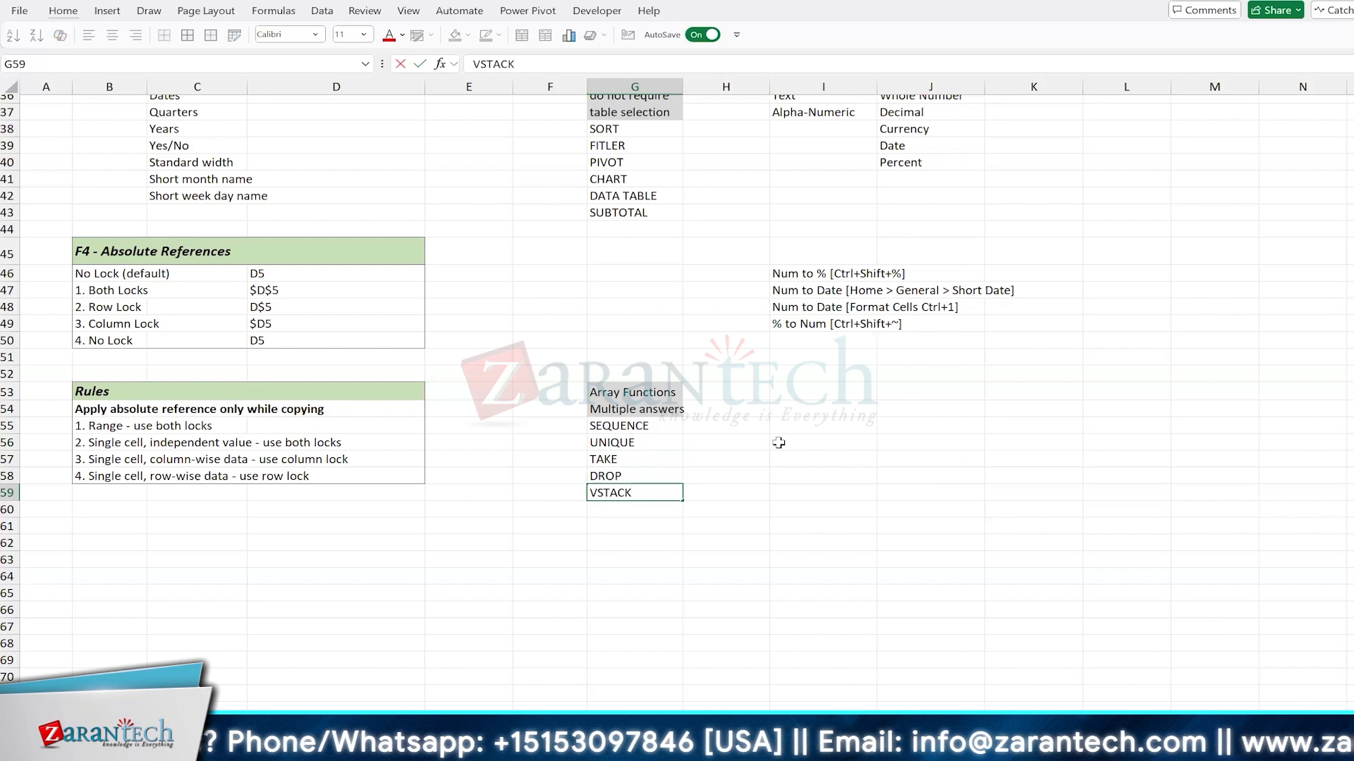
key("Return")
type("HSTACK")
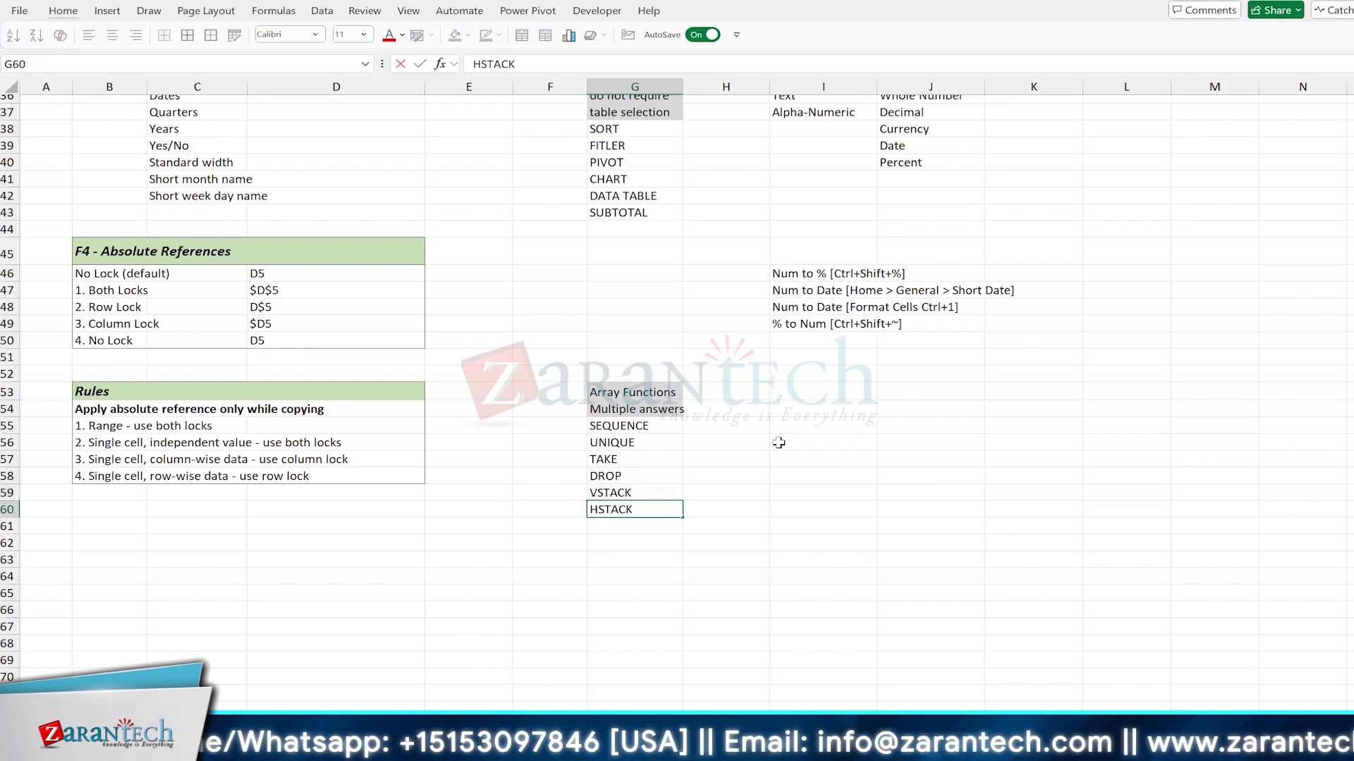
key("Return")
type("...")
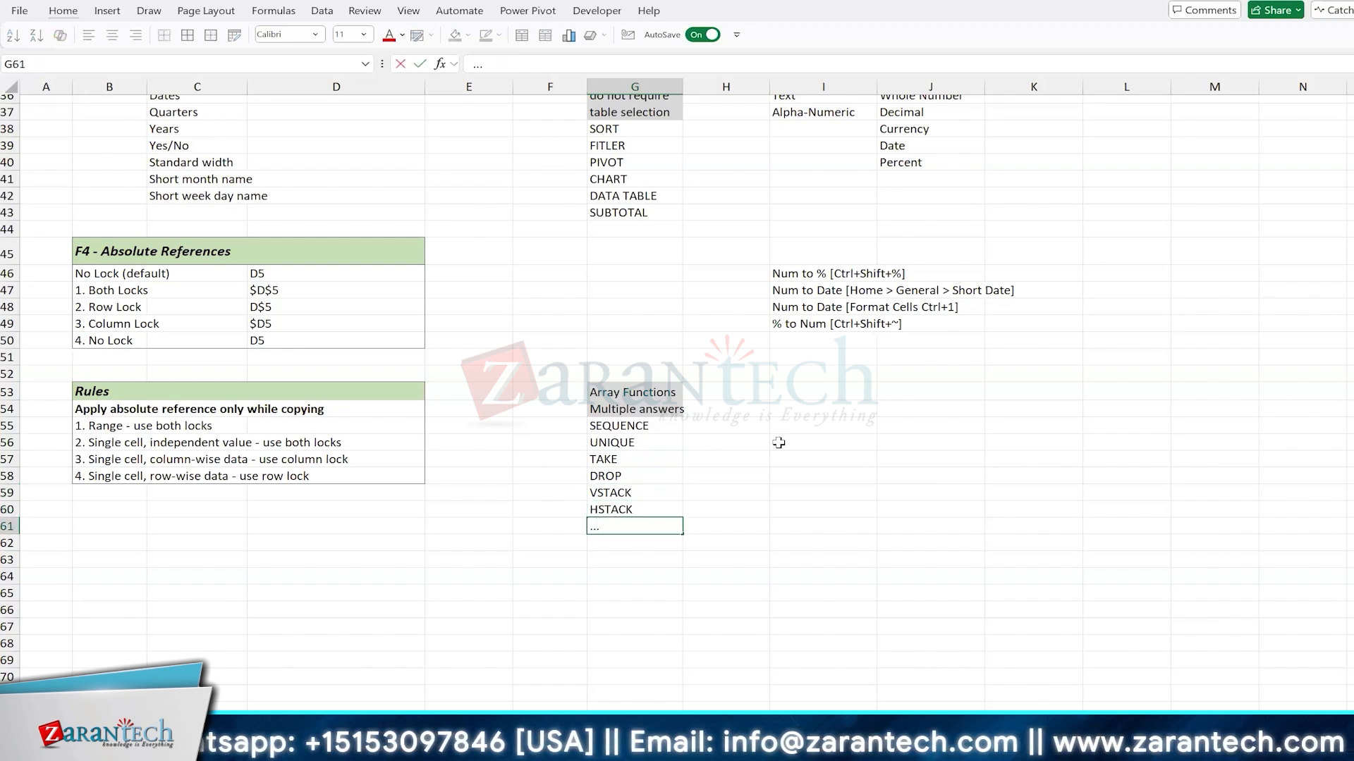
key("Return")
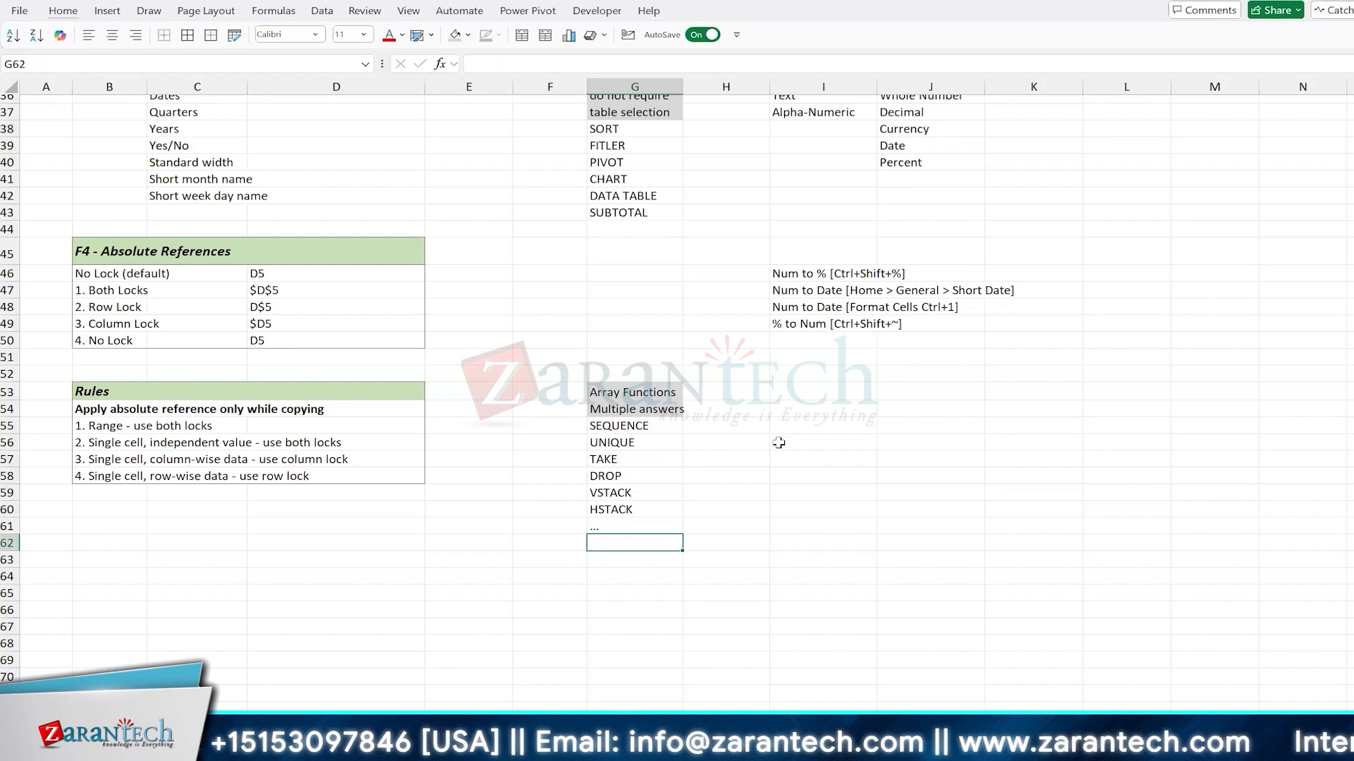
left_click(631, 298)
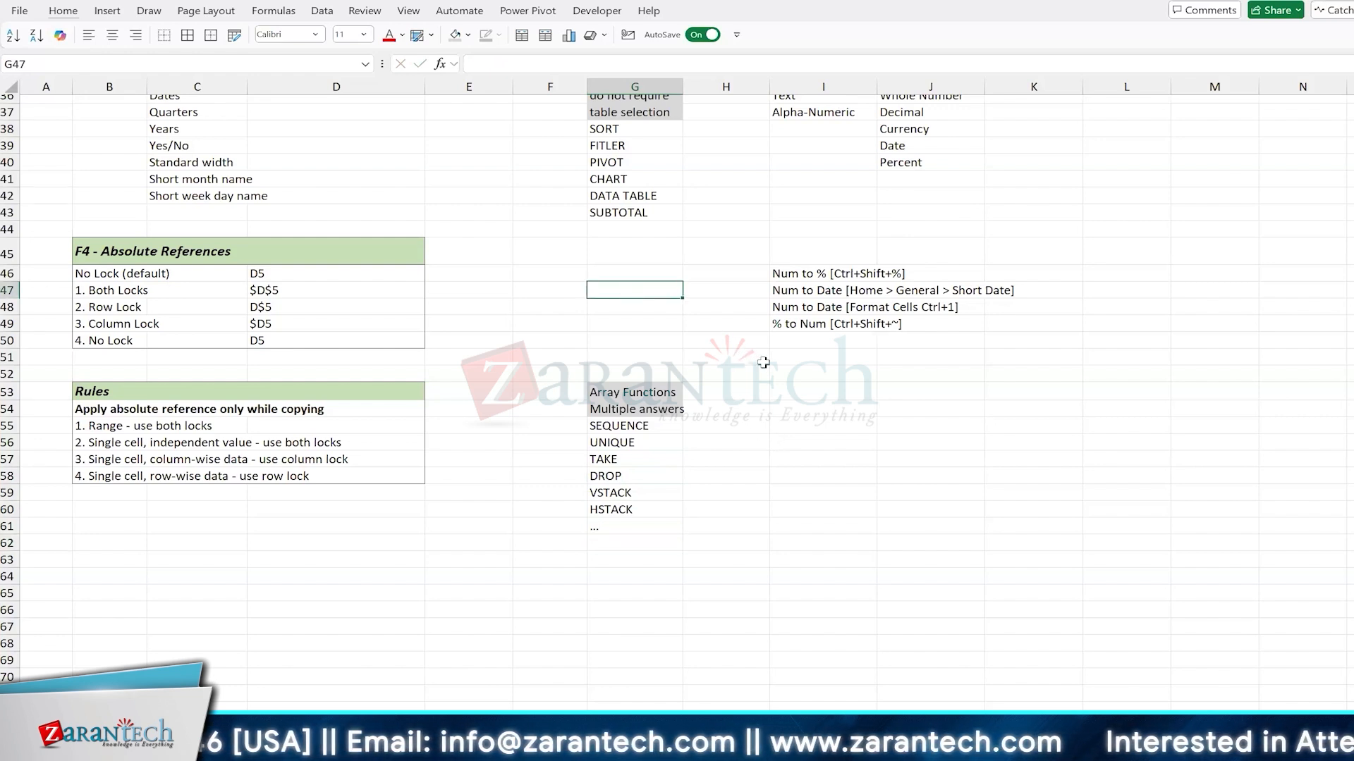
left_click(902, 367)
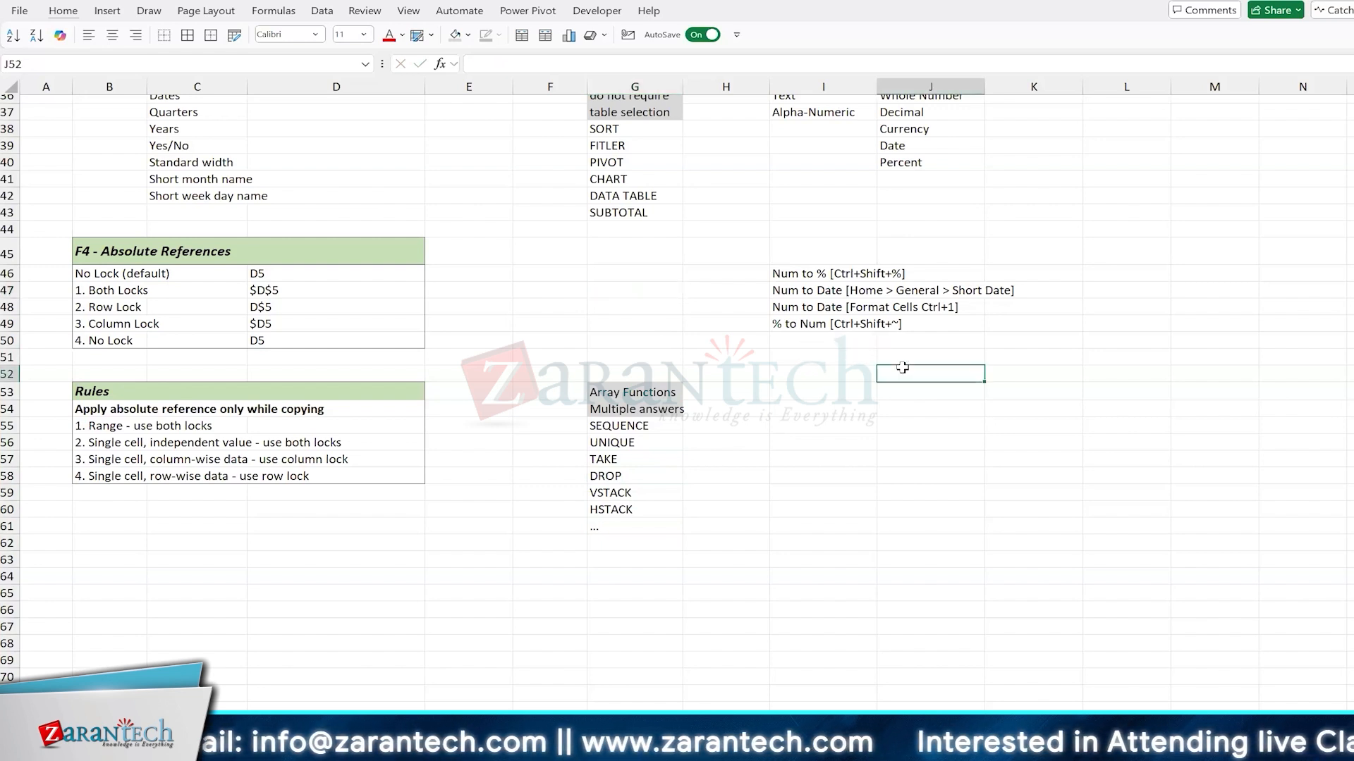
left_click(640, 426)
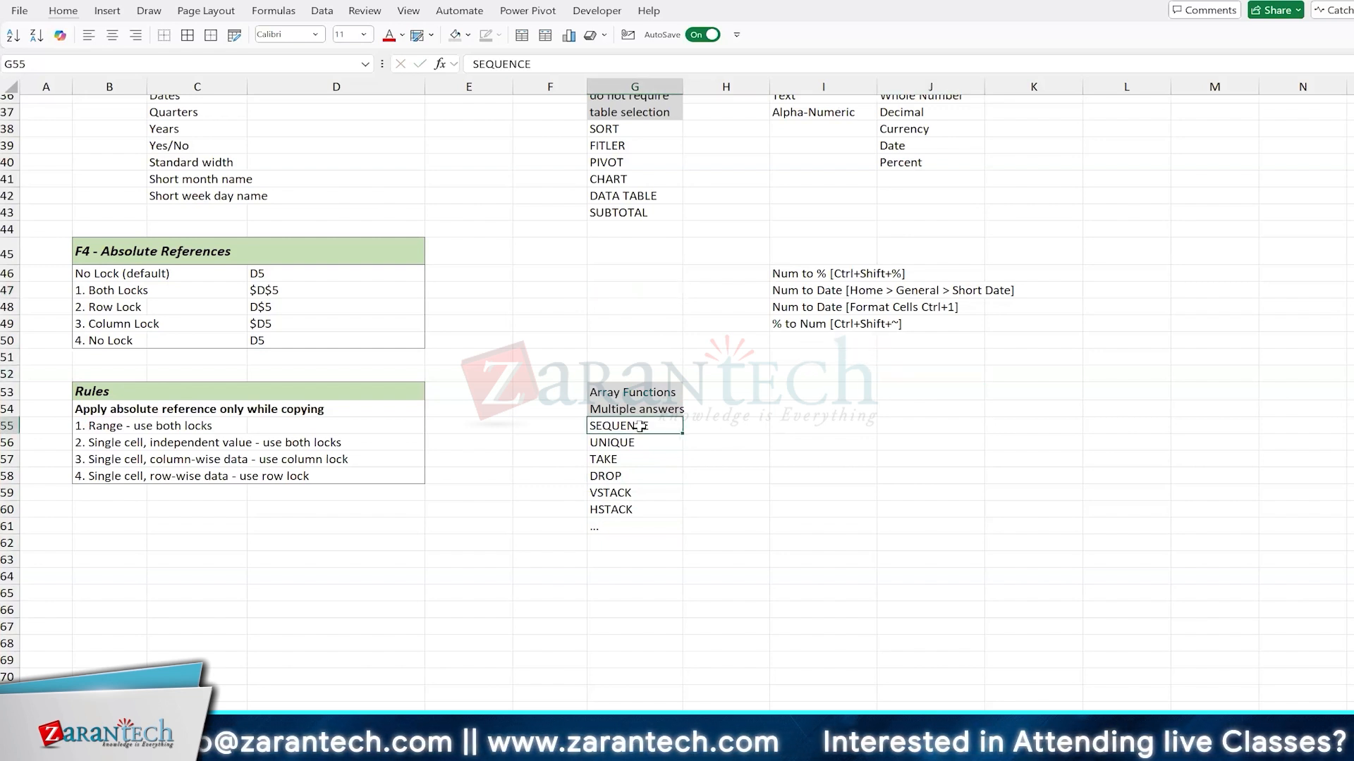
Step: Fill the empty cell G63 below the array function list with light orange
left_click(607, 558)
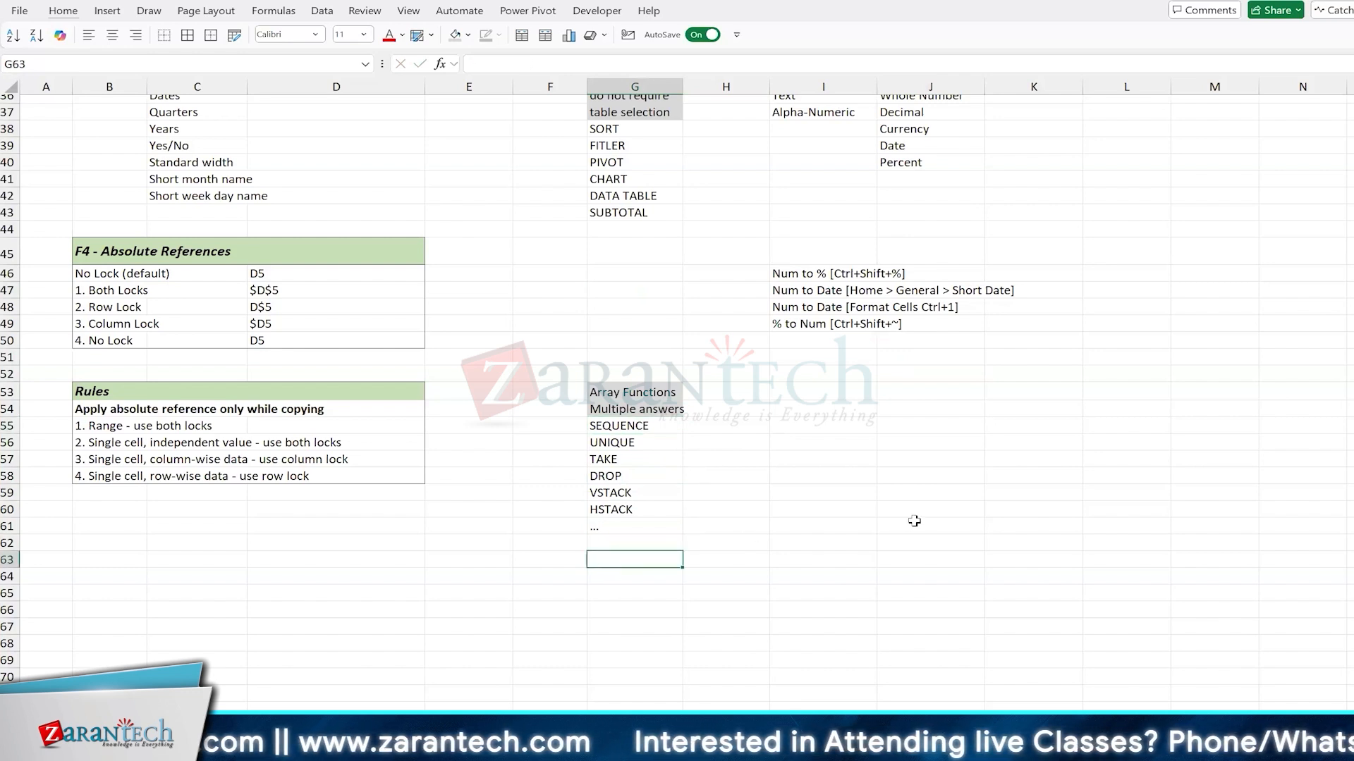
key("alt")
key("h")
key("h")
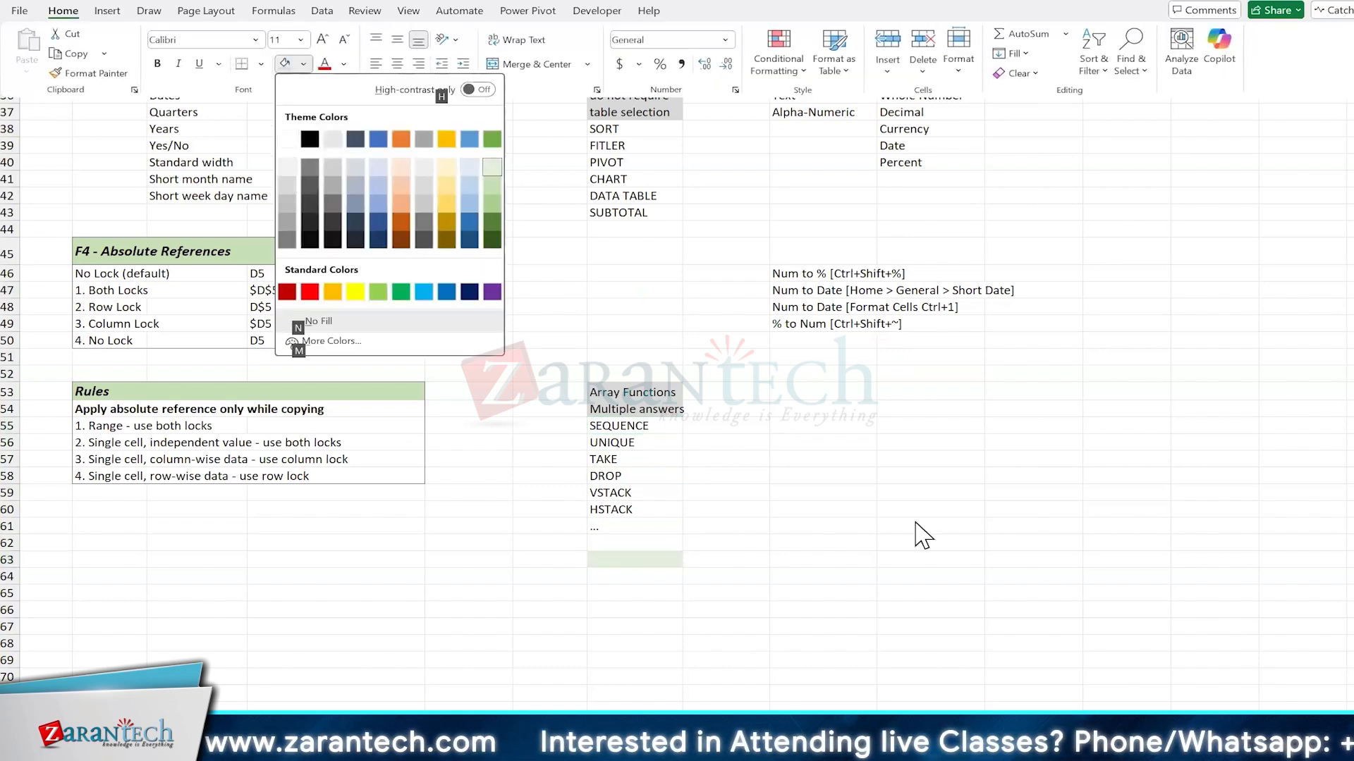
key("Left")
key("Left")
key("Left")
key("Left")
key("Down")
key("Up")
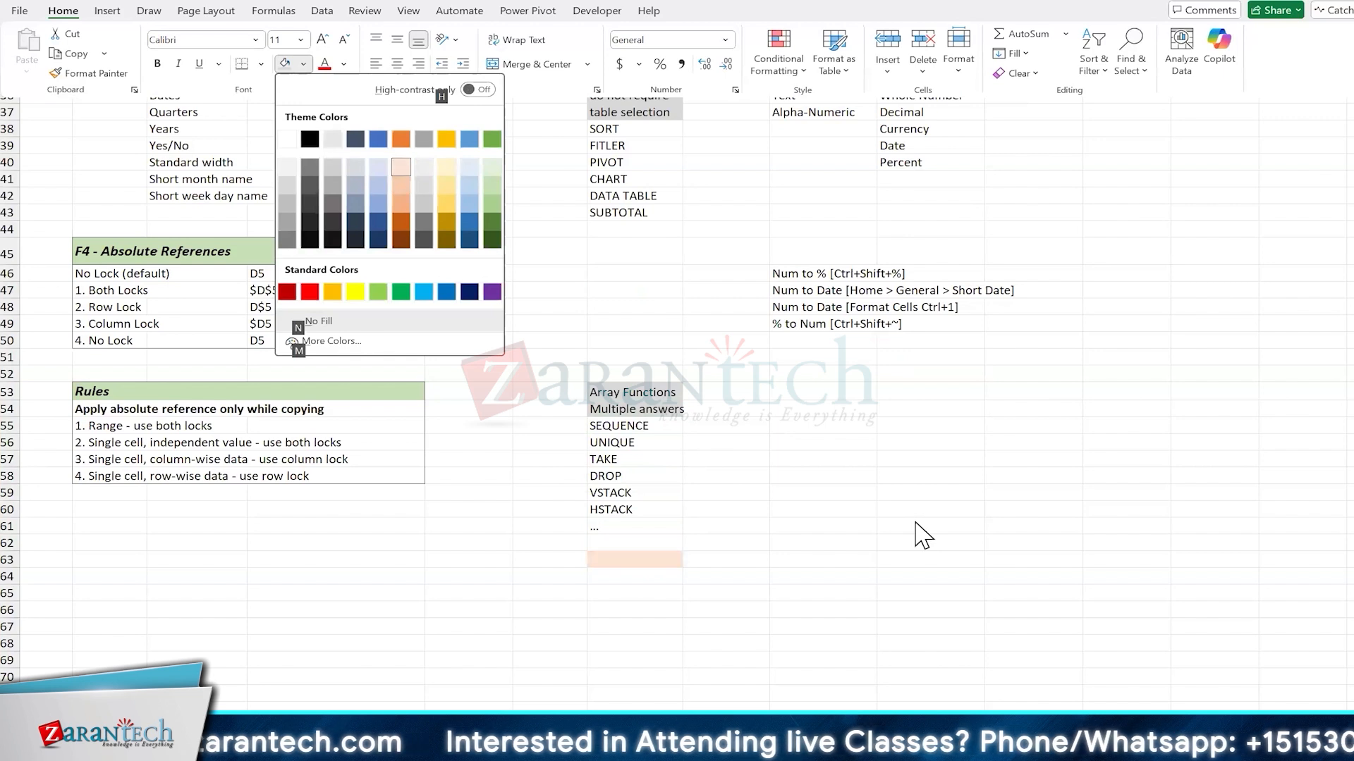
key("Down")
key("Return")
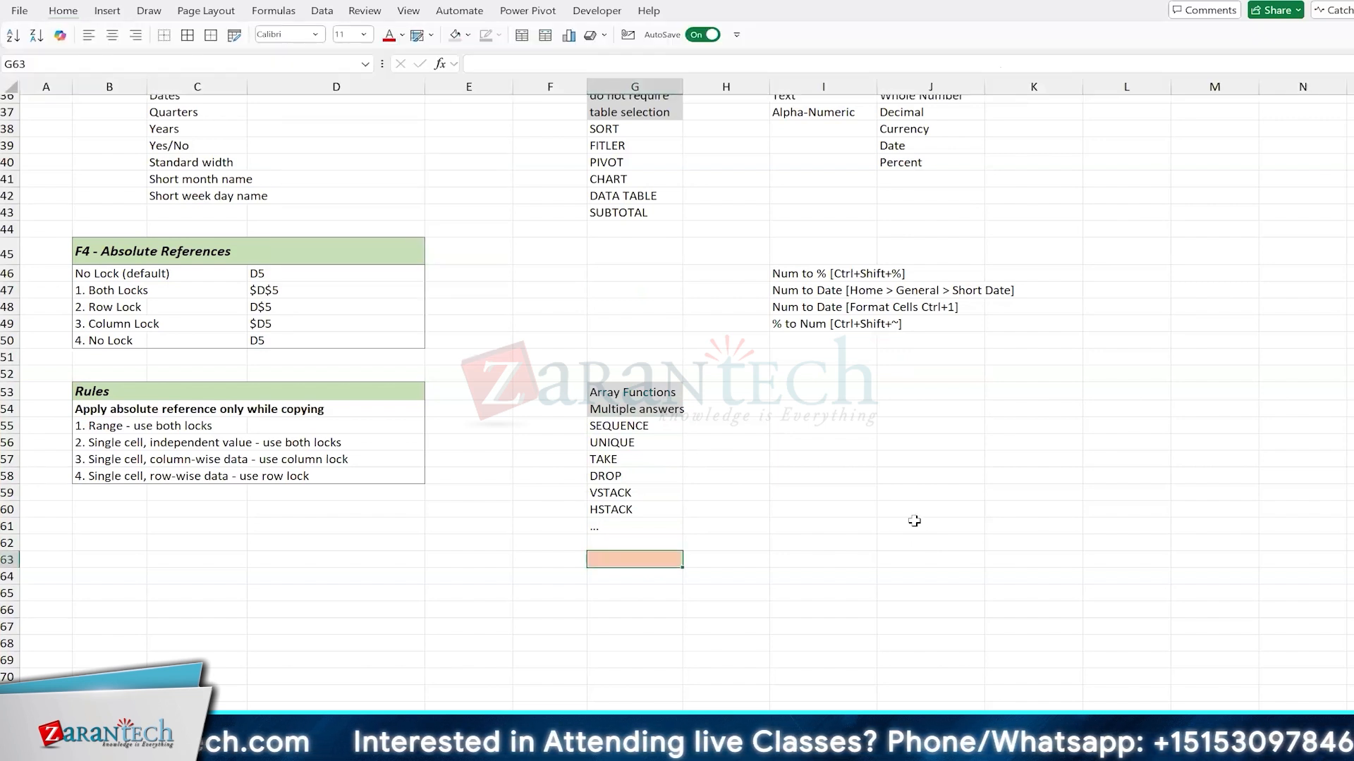
Step: Enter "Highlight Heading" in cell I53 and give the cell a light grey fill
left_click(828, 394)
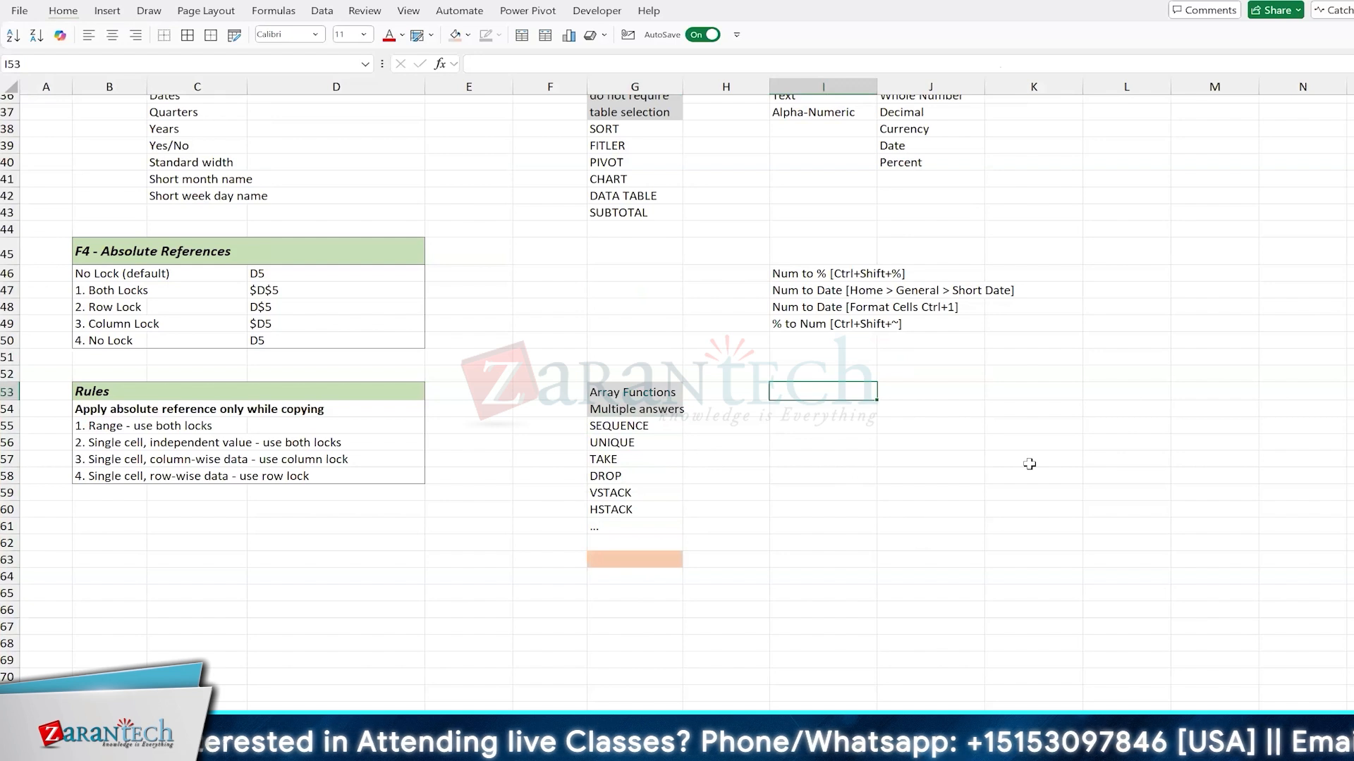
type("Highlight Headi")
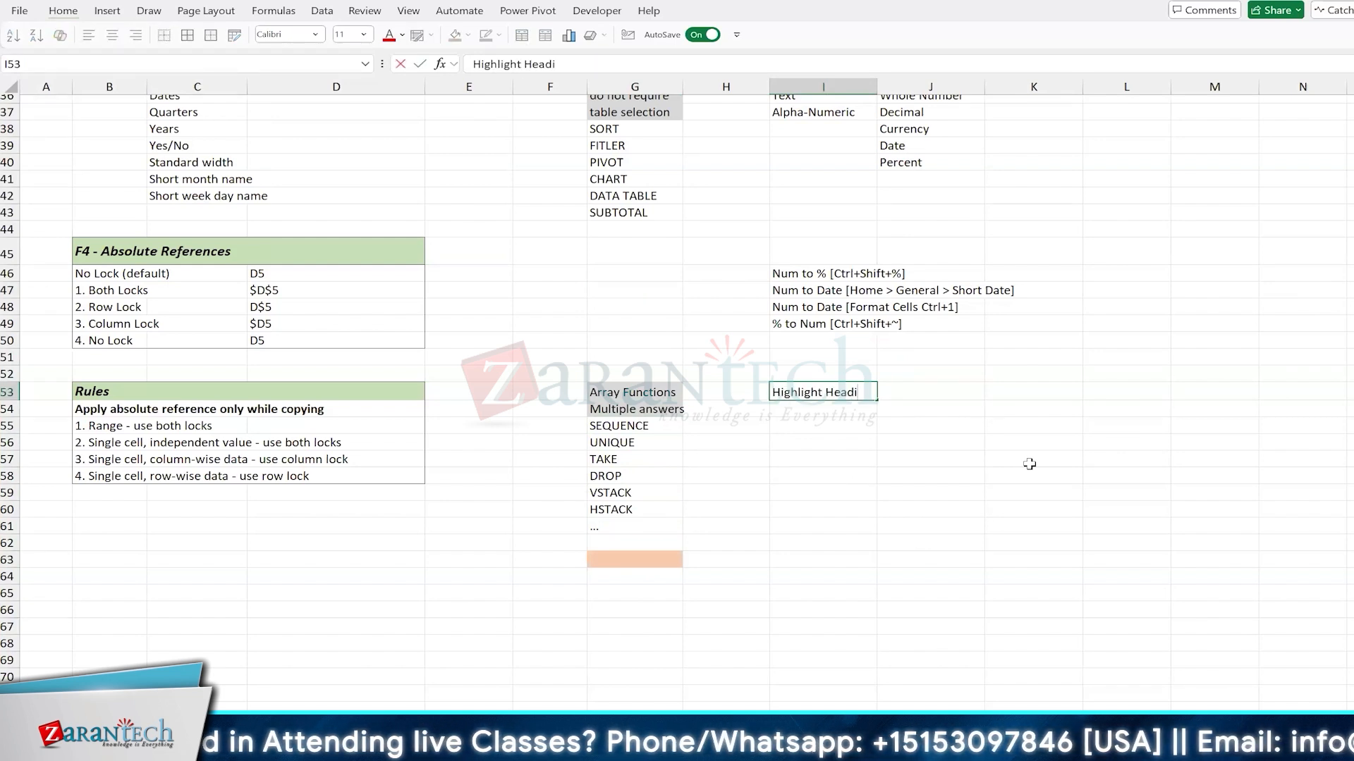
type("ng")
key("Return")
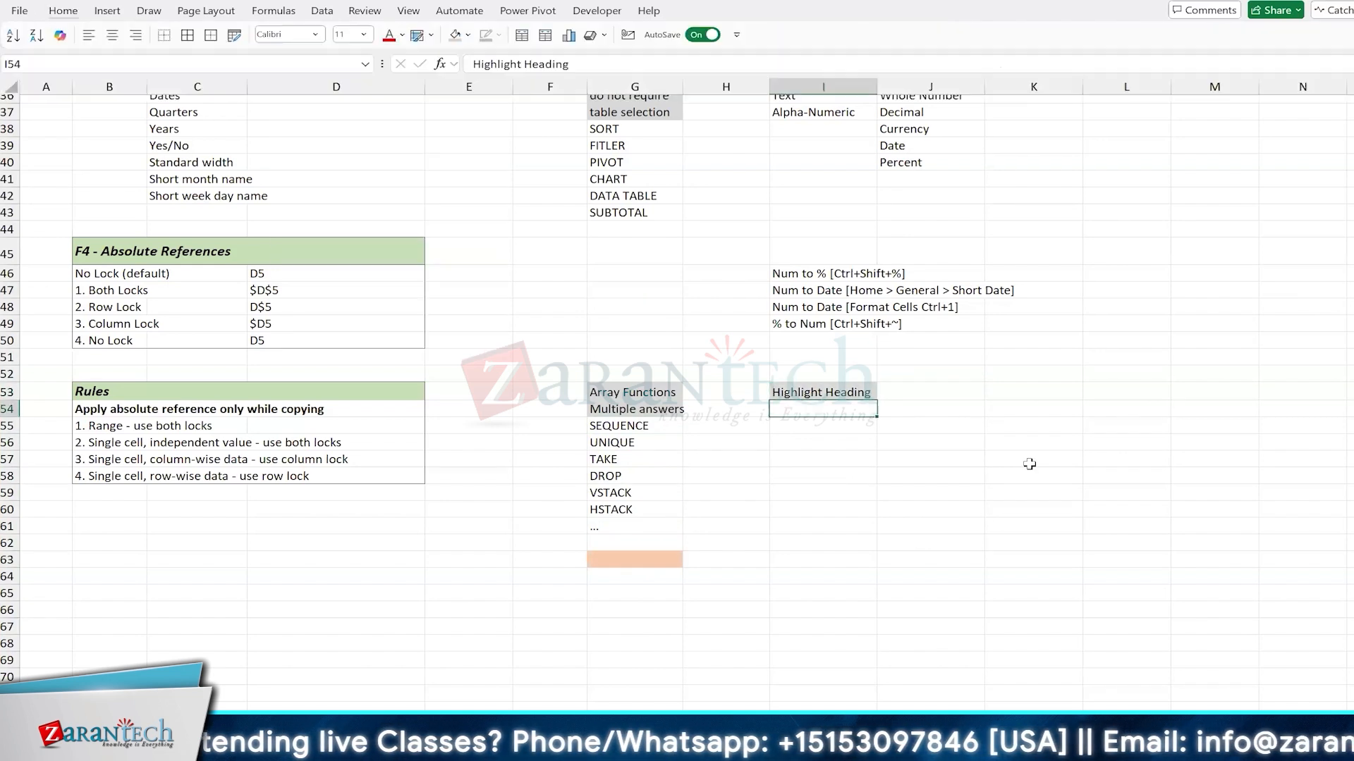
Step: Enter the shortcut note "Alt + H, H" in cell I54 below the "Highlight Heading" cell
type("Alt +")
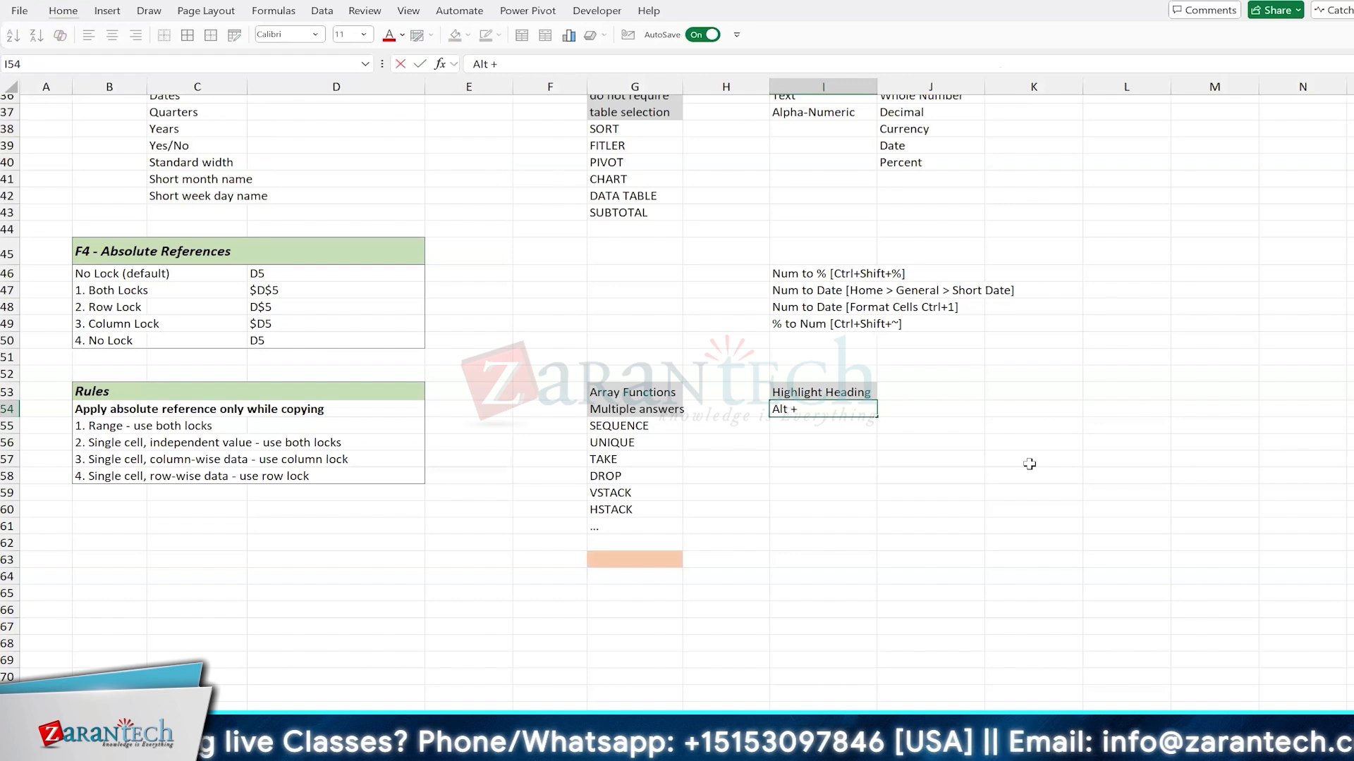
type(" HH")
key("Return")
key("Up")
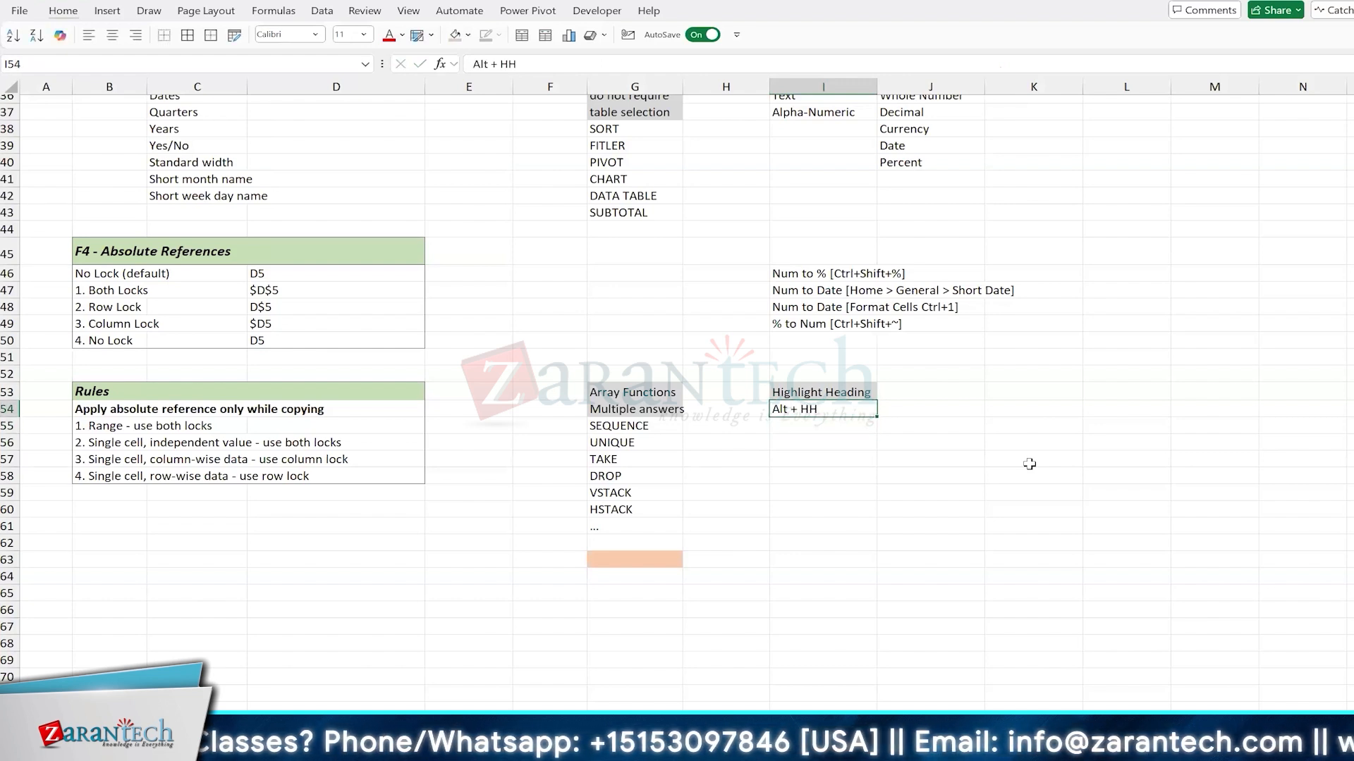
key("F2")
key("Left")
type(",")
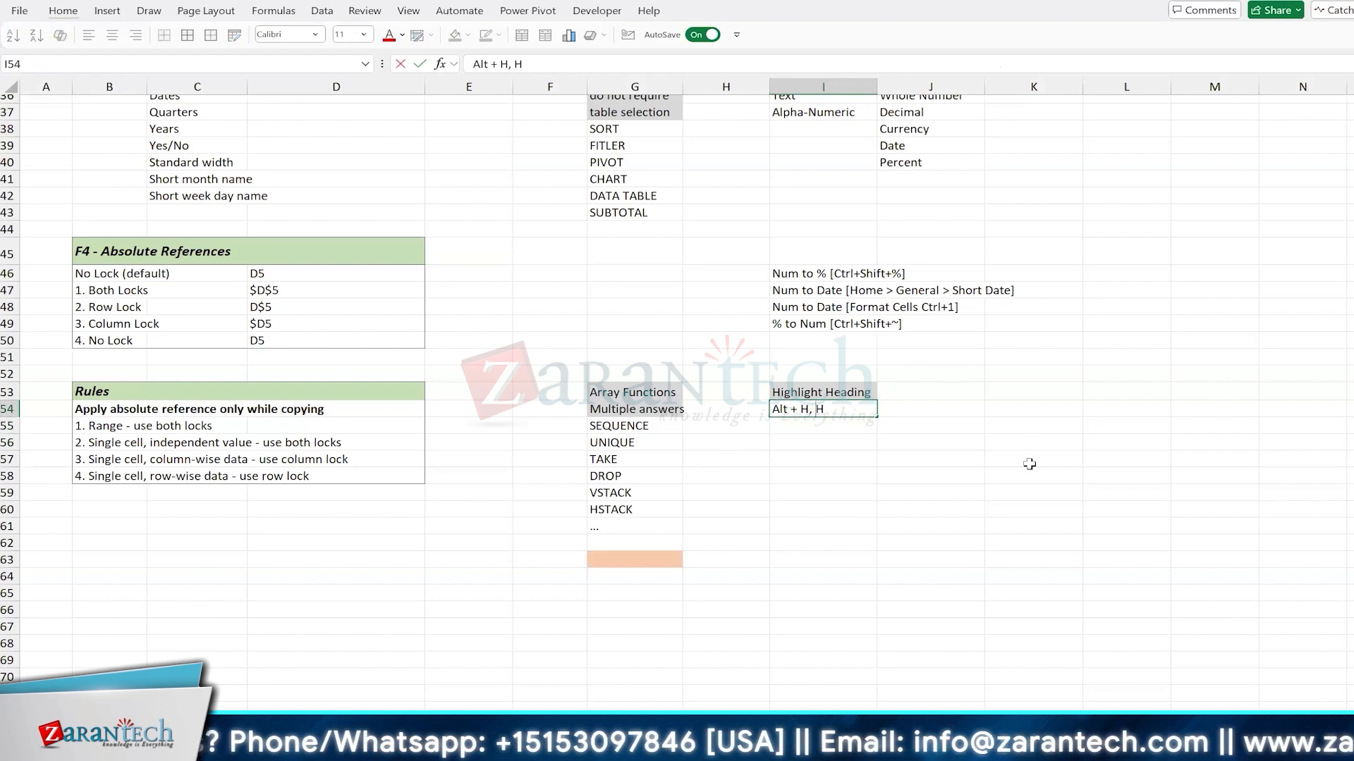
key("Return")
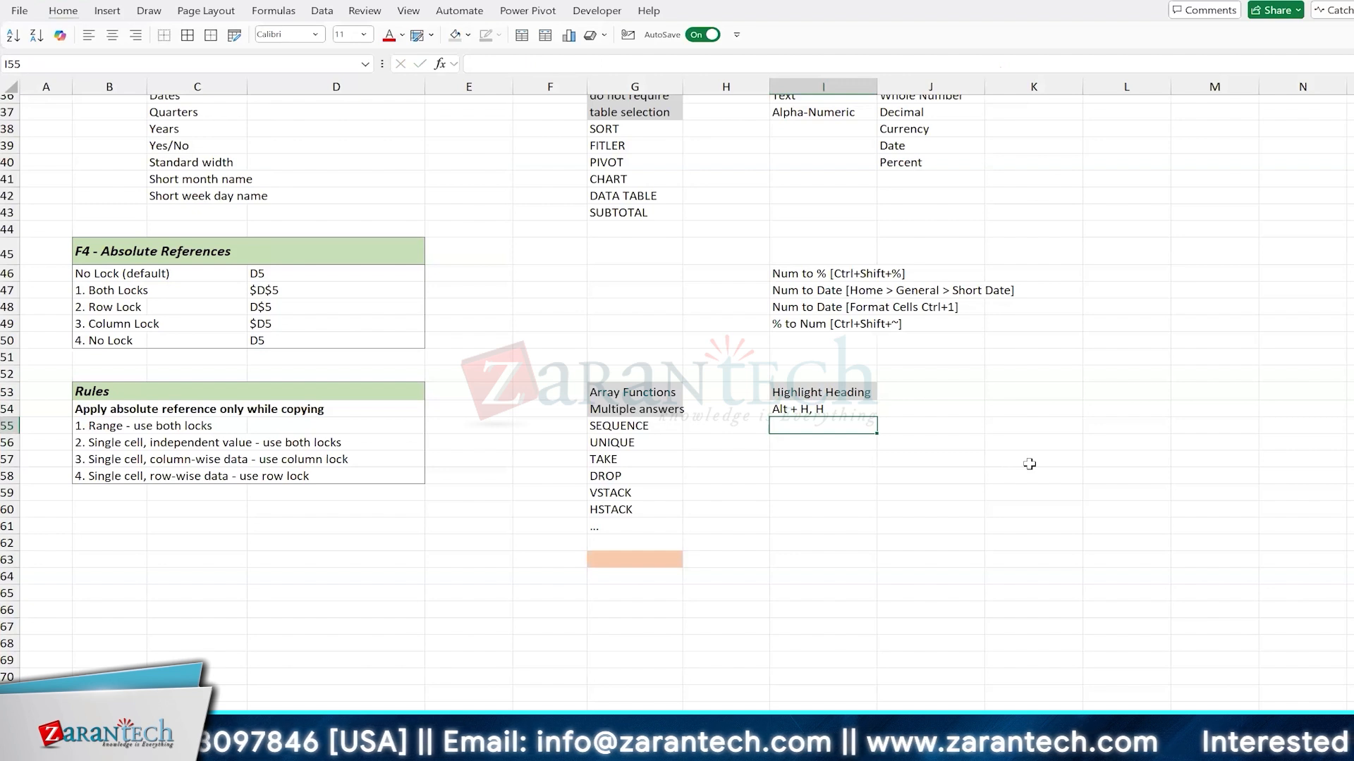
left_click(817, 488)
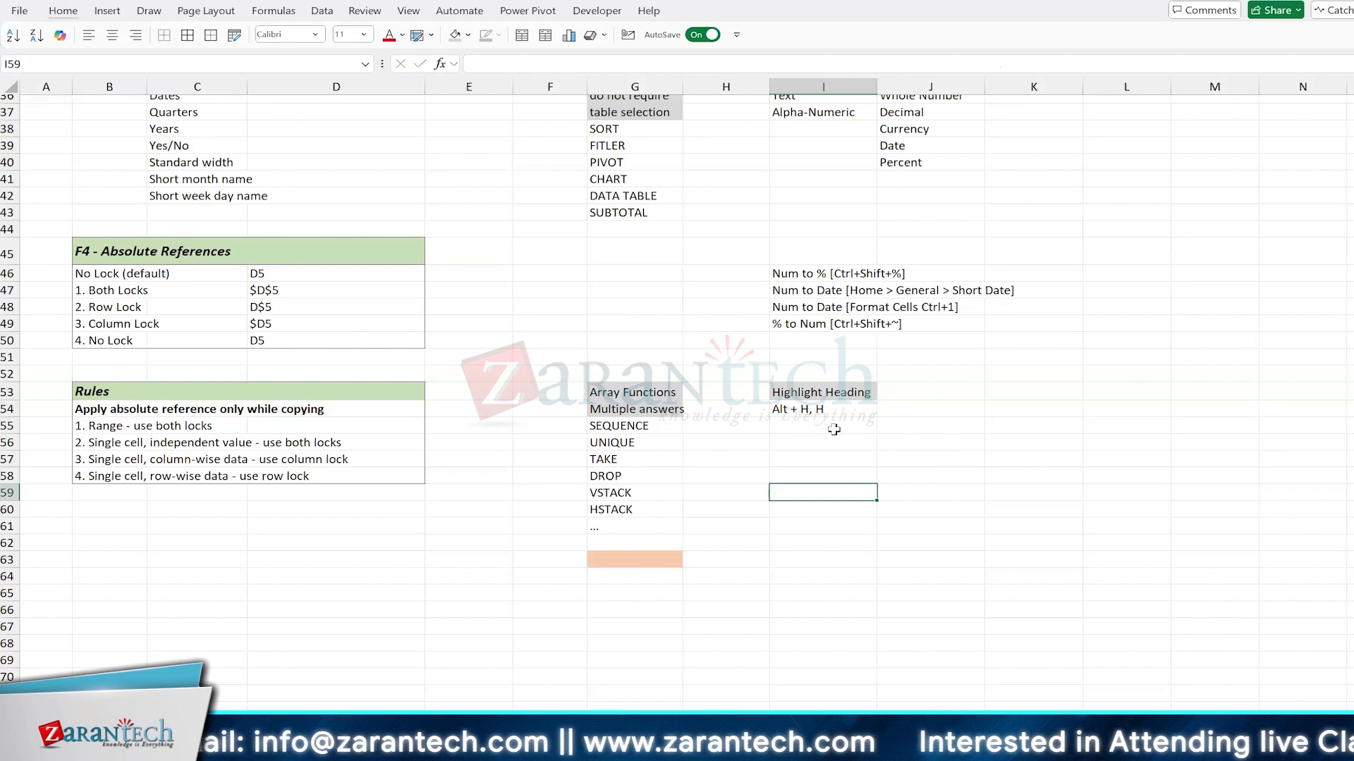
Step: Copy the "Highlight Heading" cell I53 to I57 and enter "No Color" in cell I58 beneath it
left_click(824, 393)
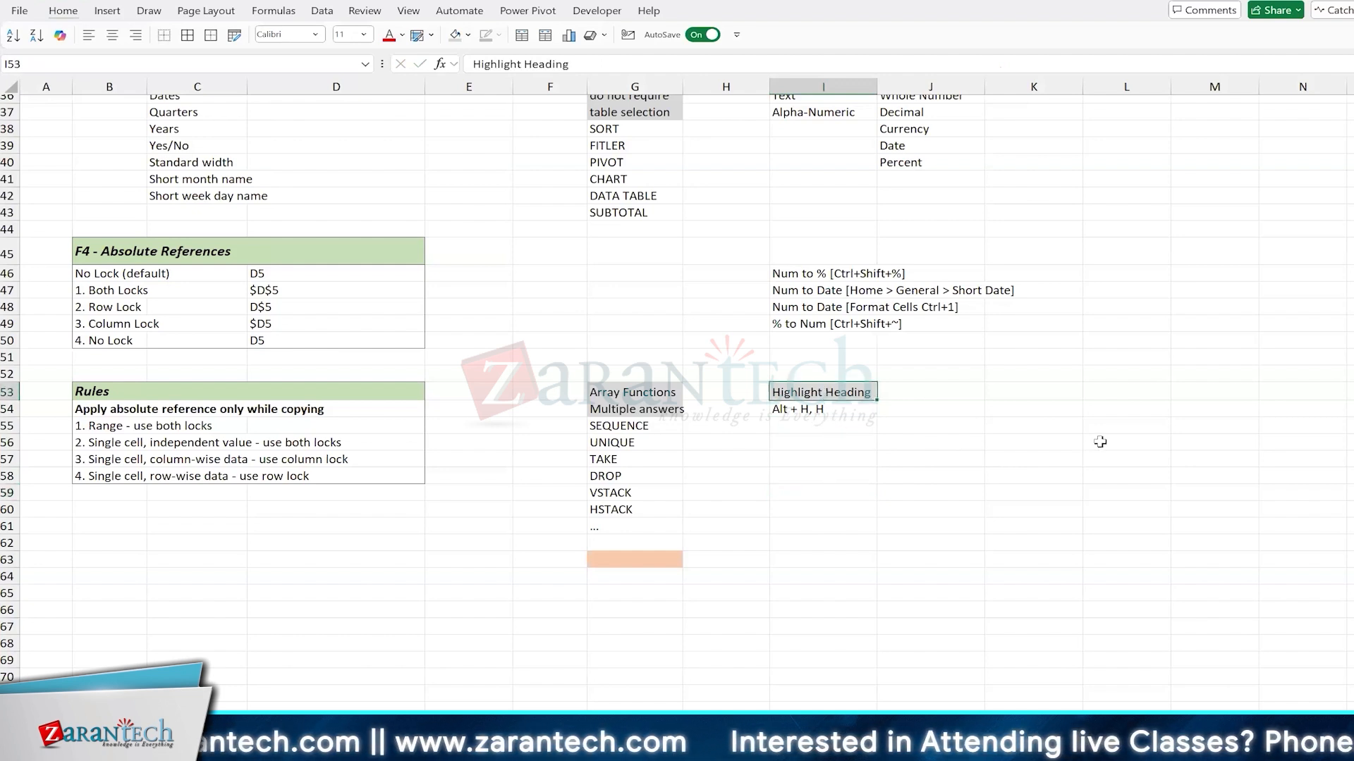
key("ctrl+c")
key("Down")
key("Down")
key("Down")
key("Down")
key("ctrl+v")
key("Down")
type("No Color")
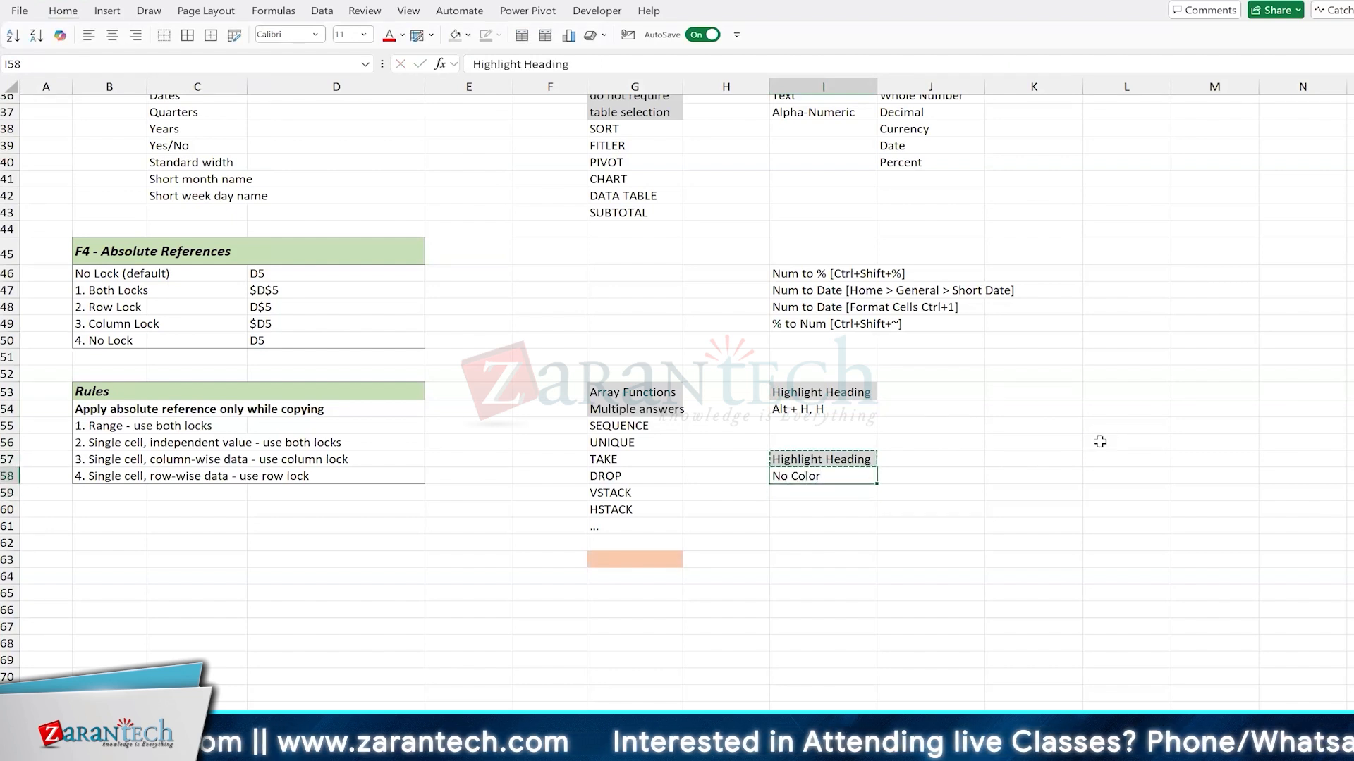
key("Return")
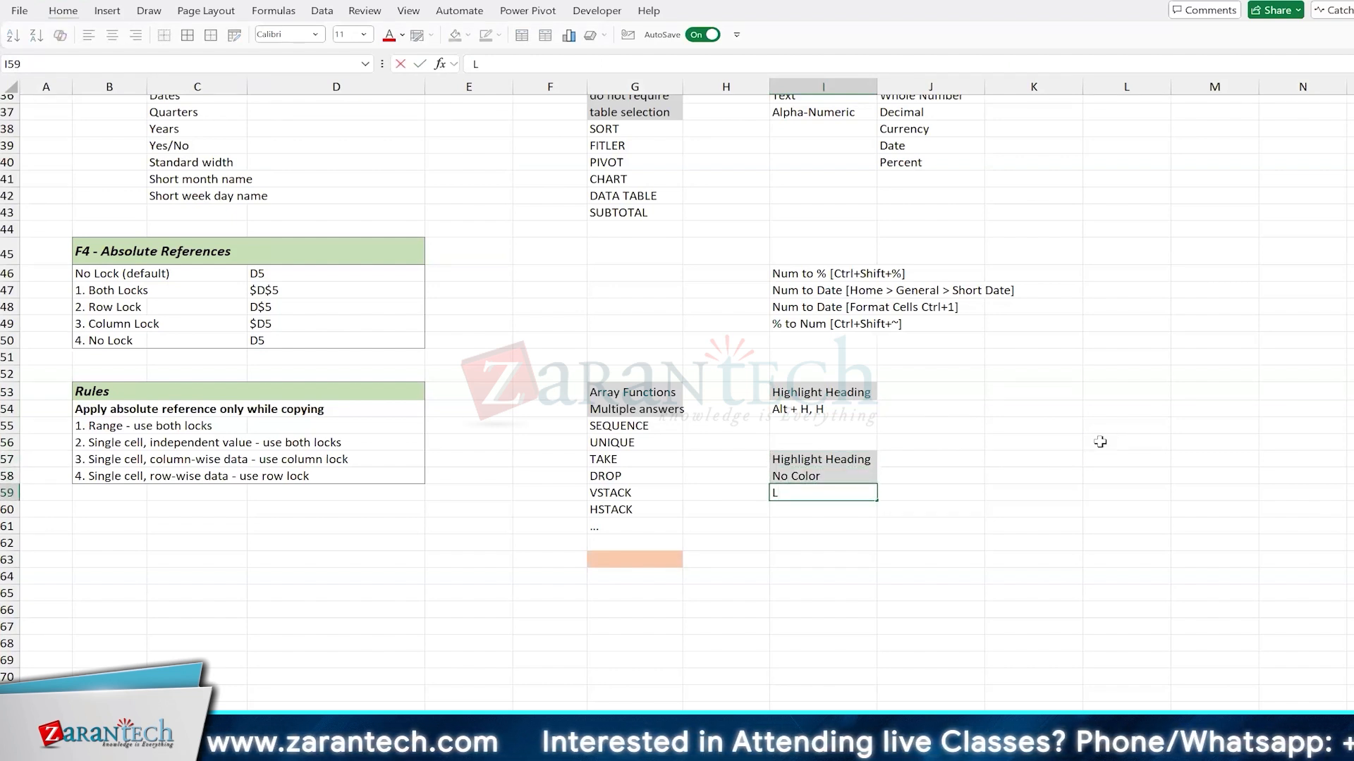
Step: Enter the shortcut note "Alt + H, HN" in cell I59
type("Alt +")
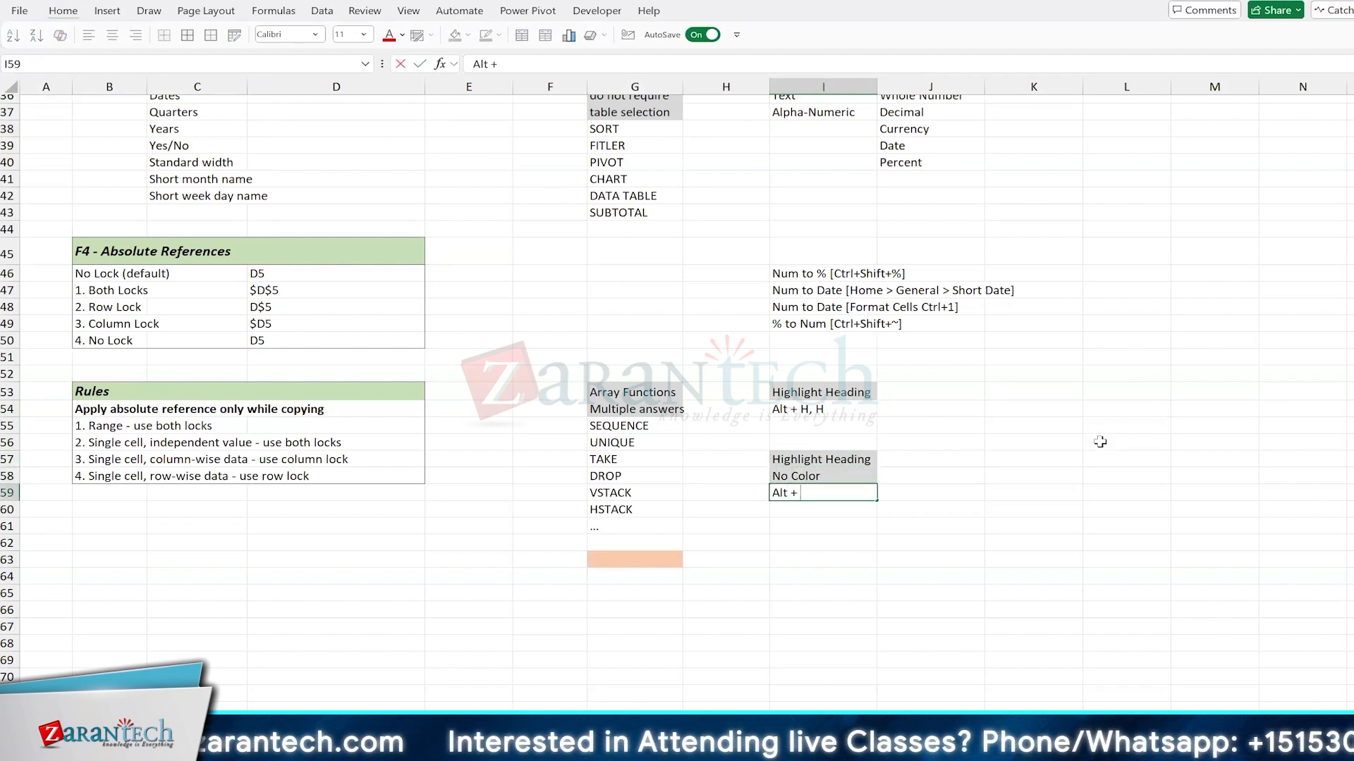
type(" H, HN")
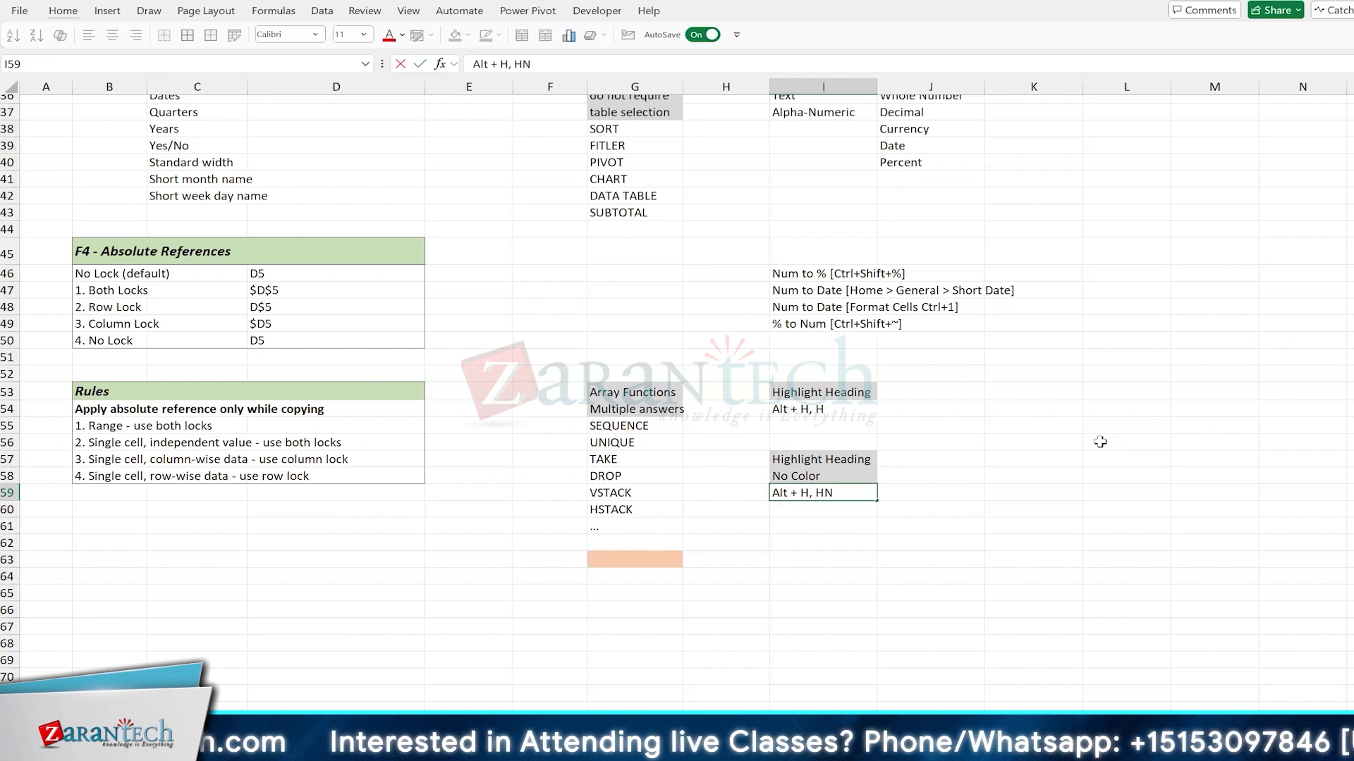
key("Return")
key("Up")
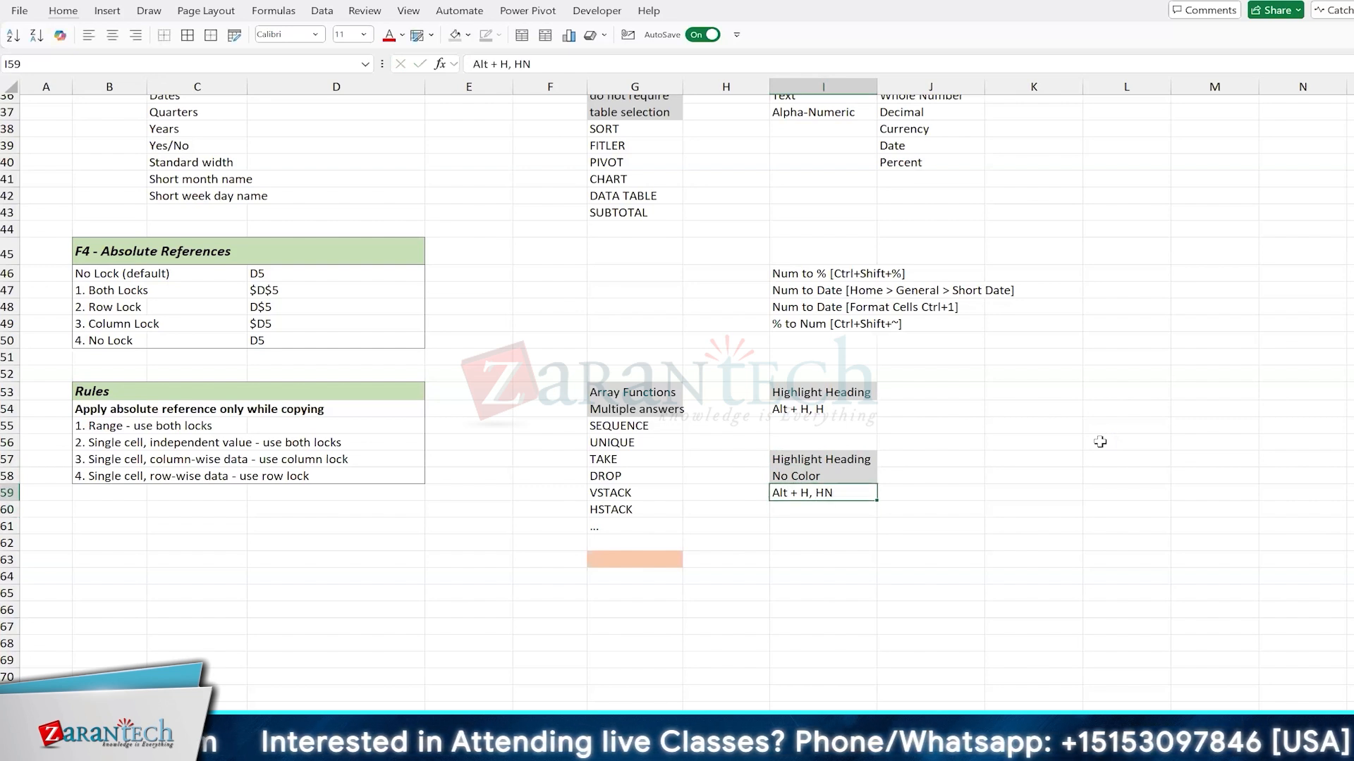
Step: Remove the grey fill from the "No Color" cell I58
key("Up")
key("alt+h")
key("h")
key("n")
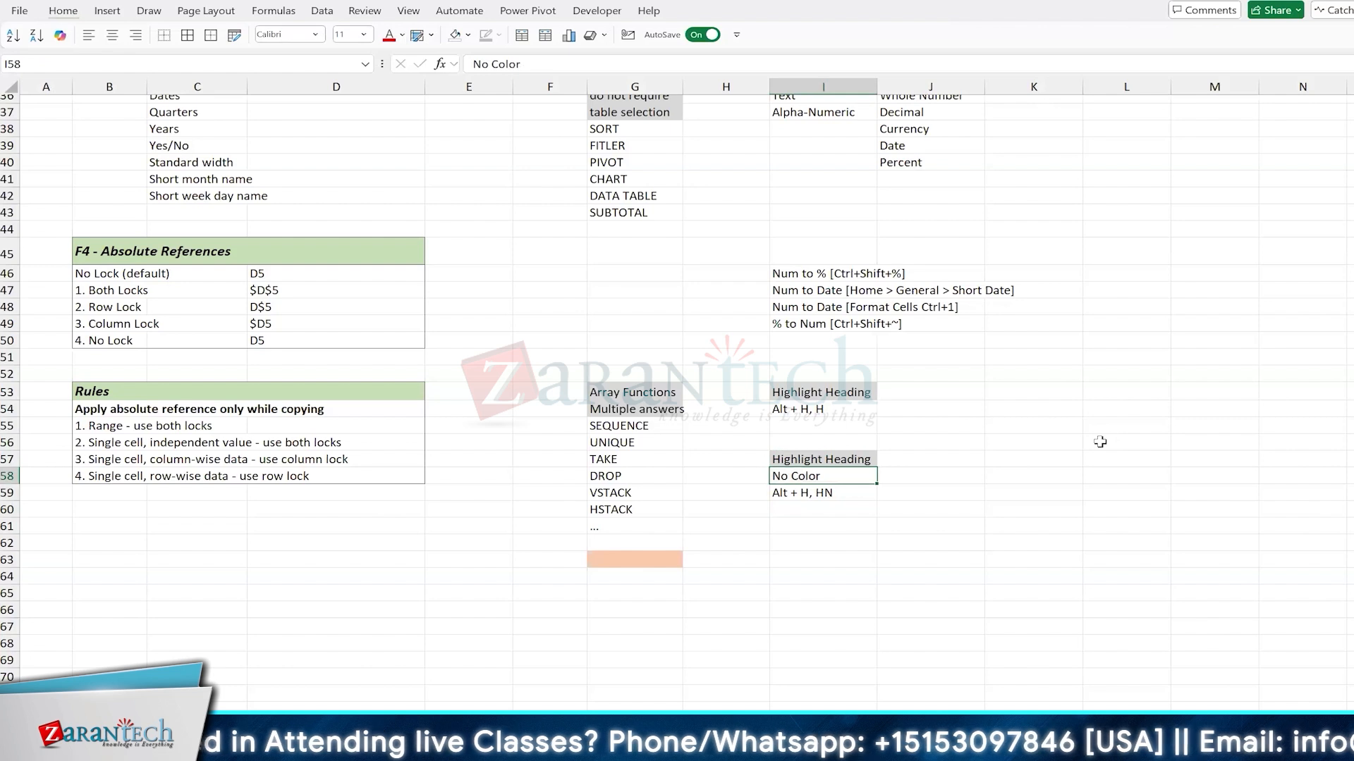
Step: Fill the "No Color" cell I58 with a blue-grey theme color
key("alt")
key("h")
key("h")
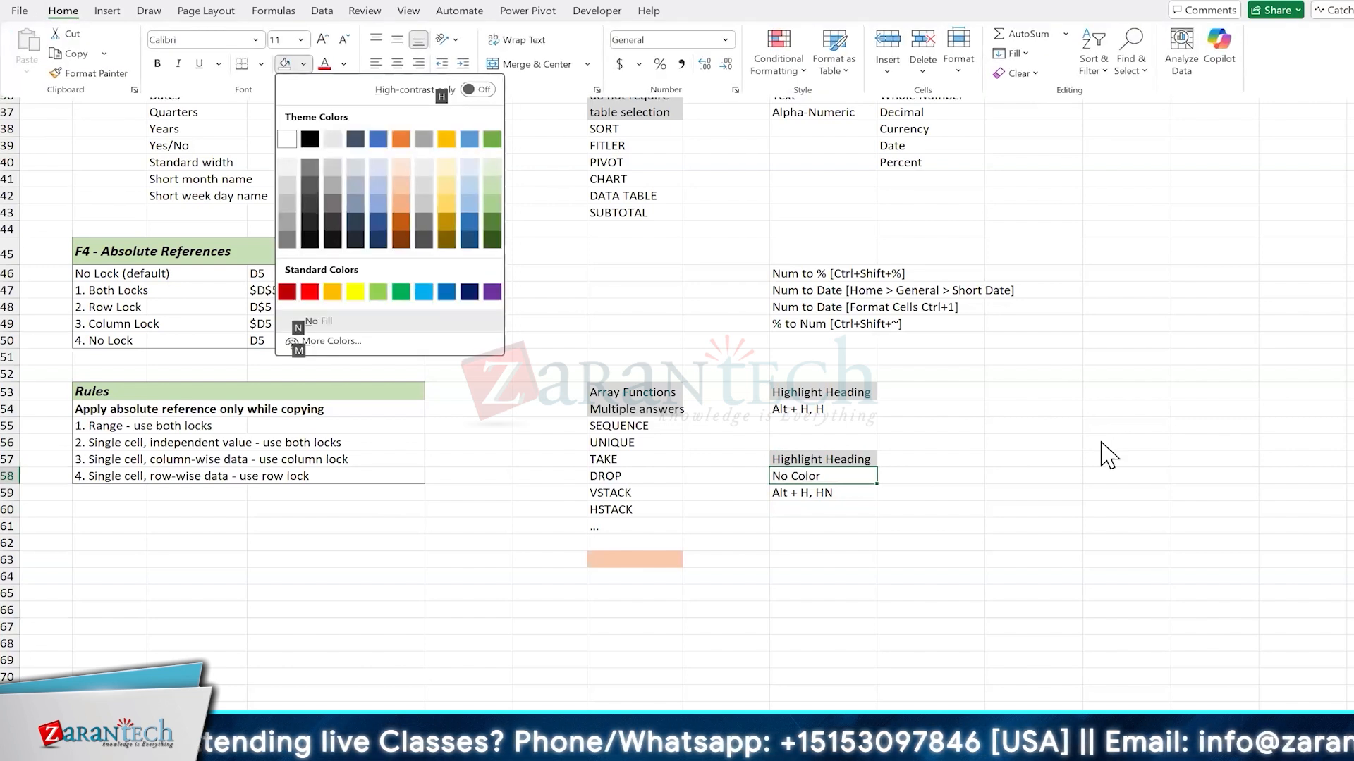
key("Down")
key("Down")
key("Down")
key("Right")
key("Up")
key("Up")
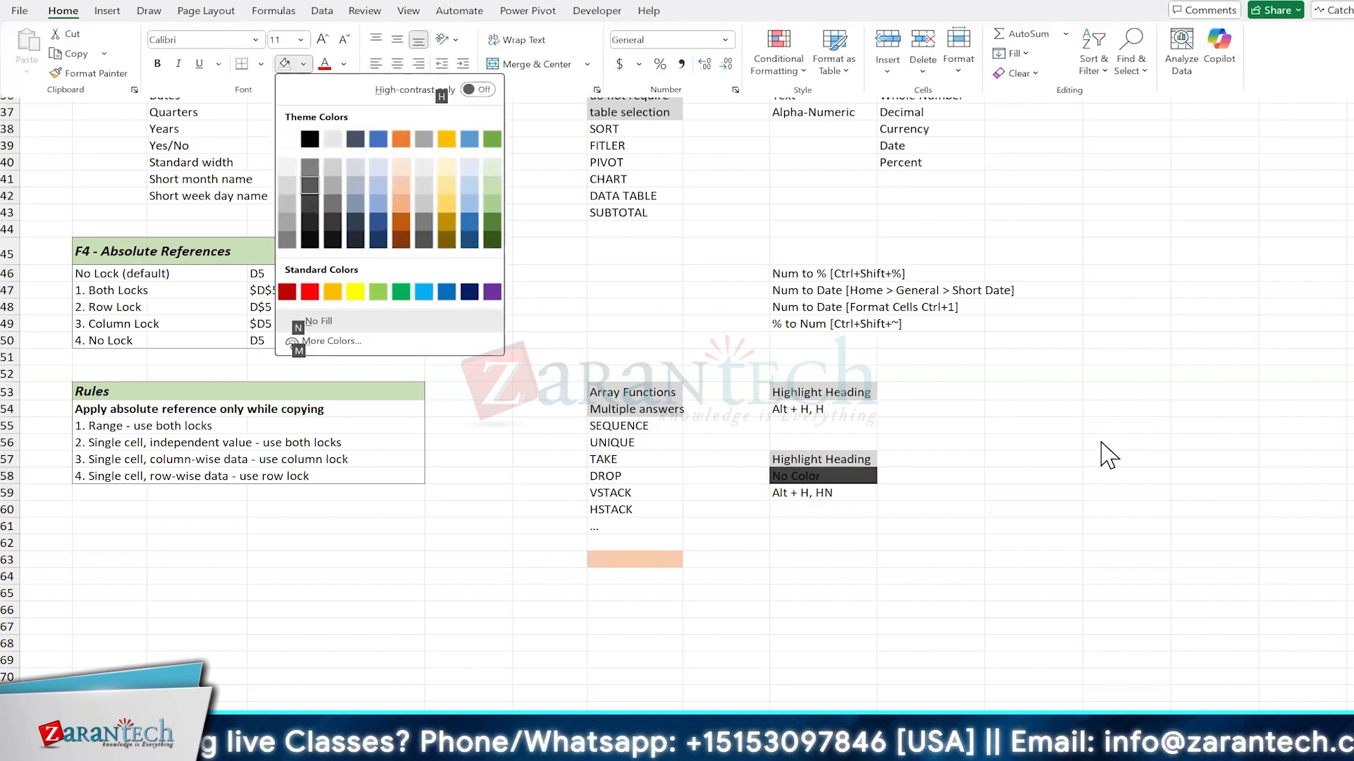
key("Right")
key("Right")
key("Down")
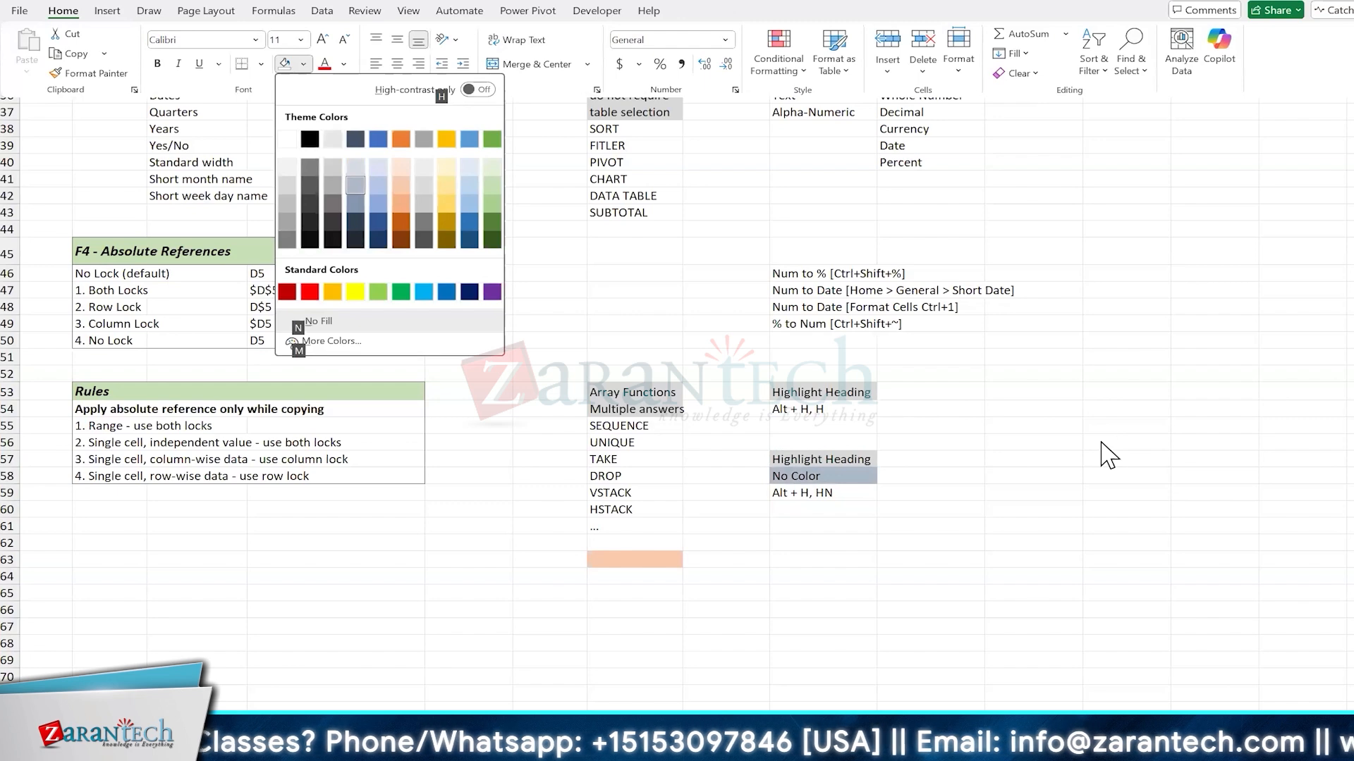
key("Return")
key("Down")
key("Down")
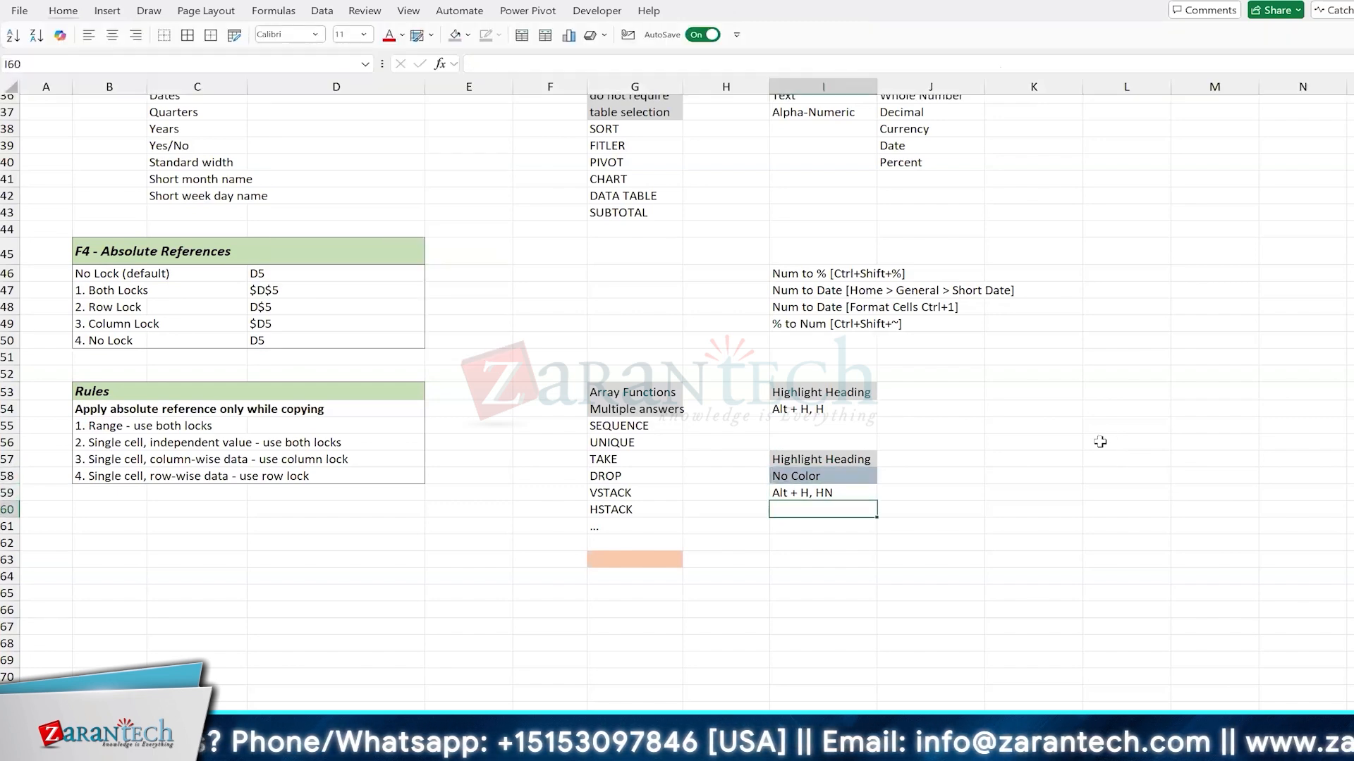
Step: Clear the blue-grey fill from cell I58
key("Up")
key("Up")
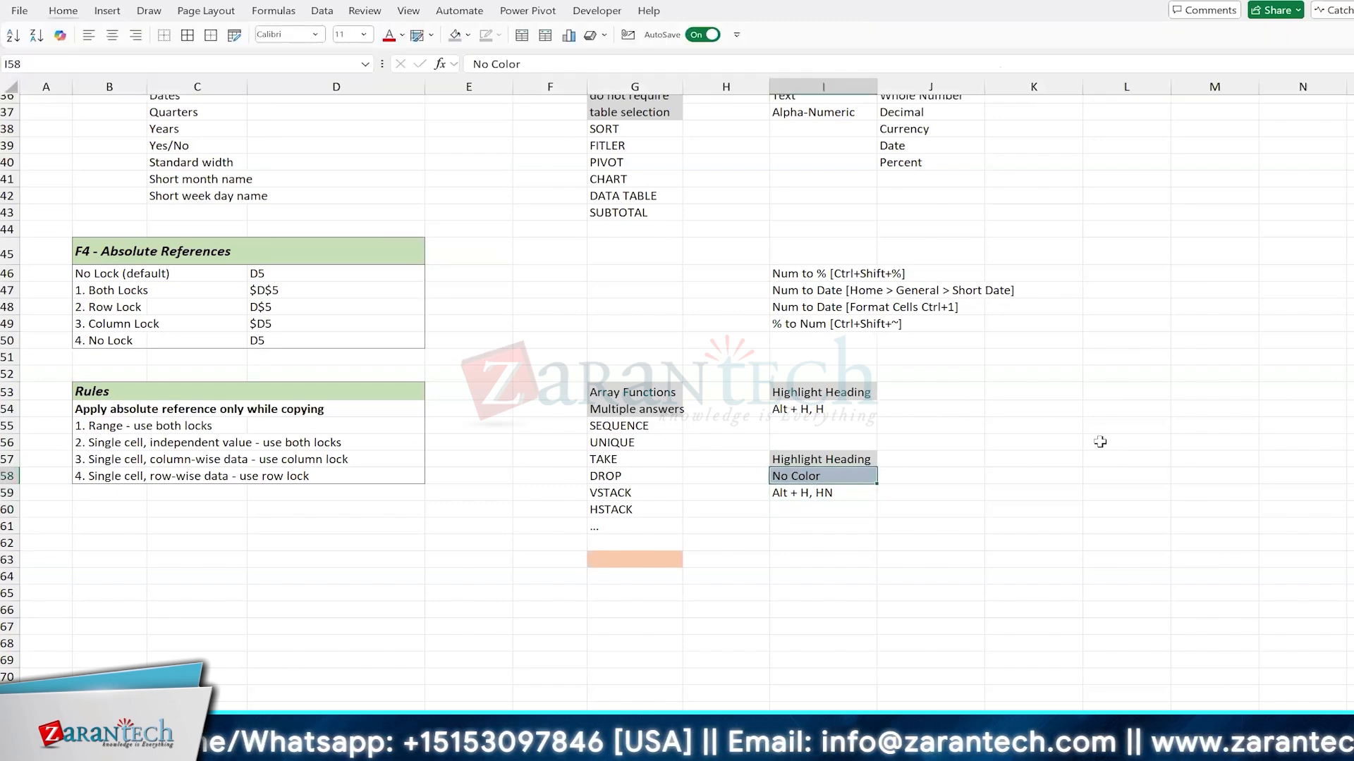
key("alt+h")
key("h")
key("n")
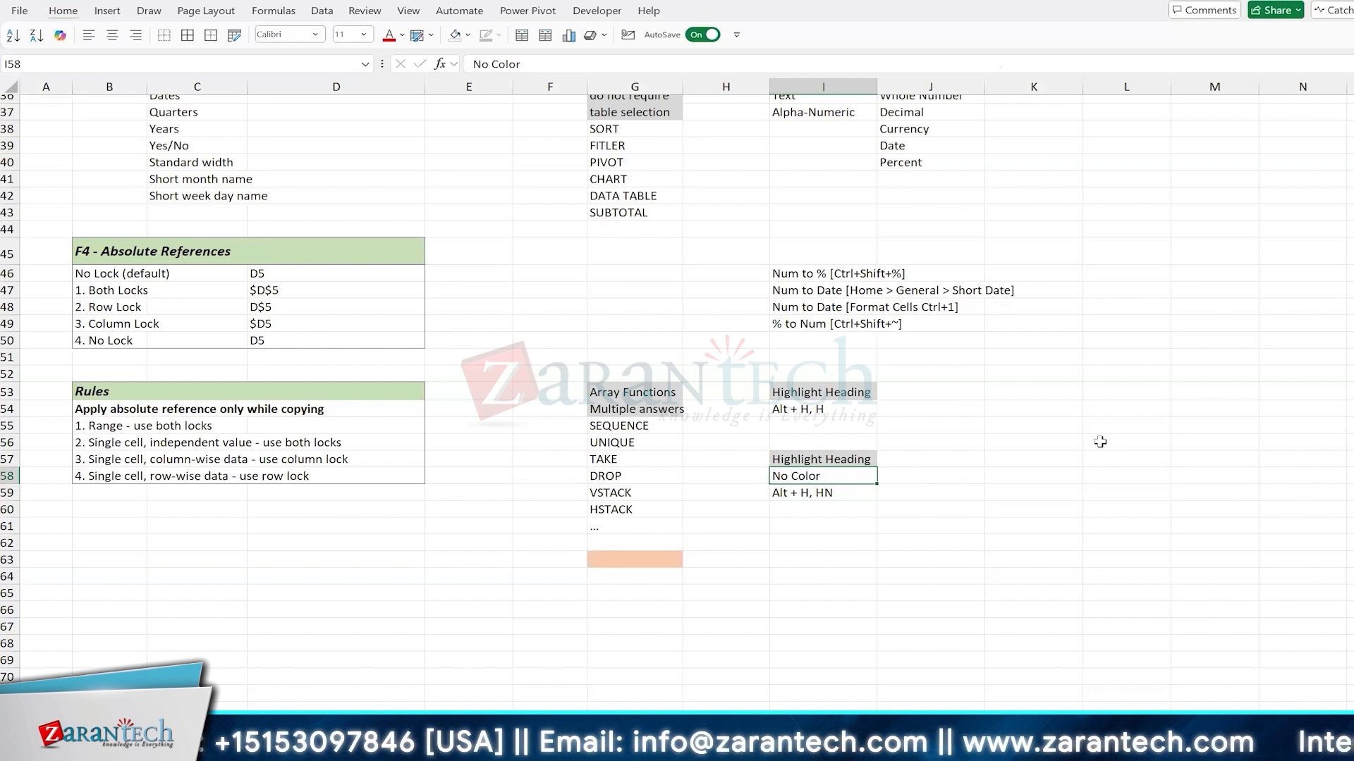
Step: Fill the "No Color" cell I58 with light grey to match the heading cell above it
key("alt")
key("h")
key("h")
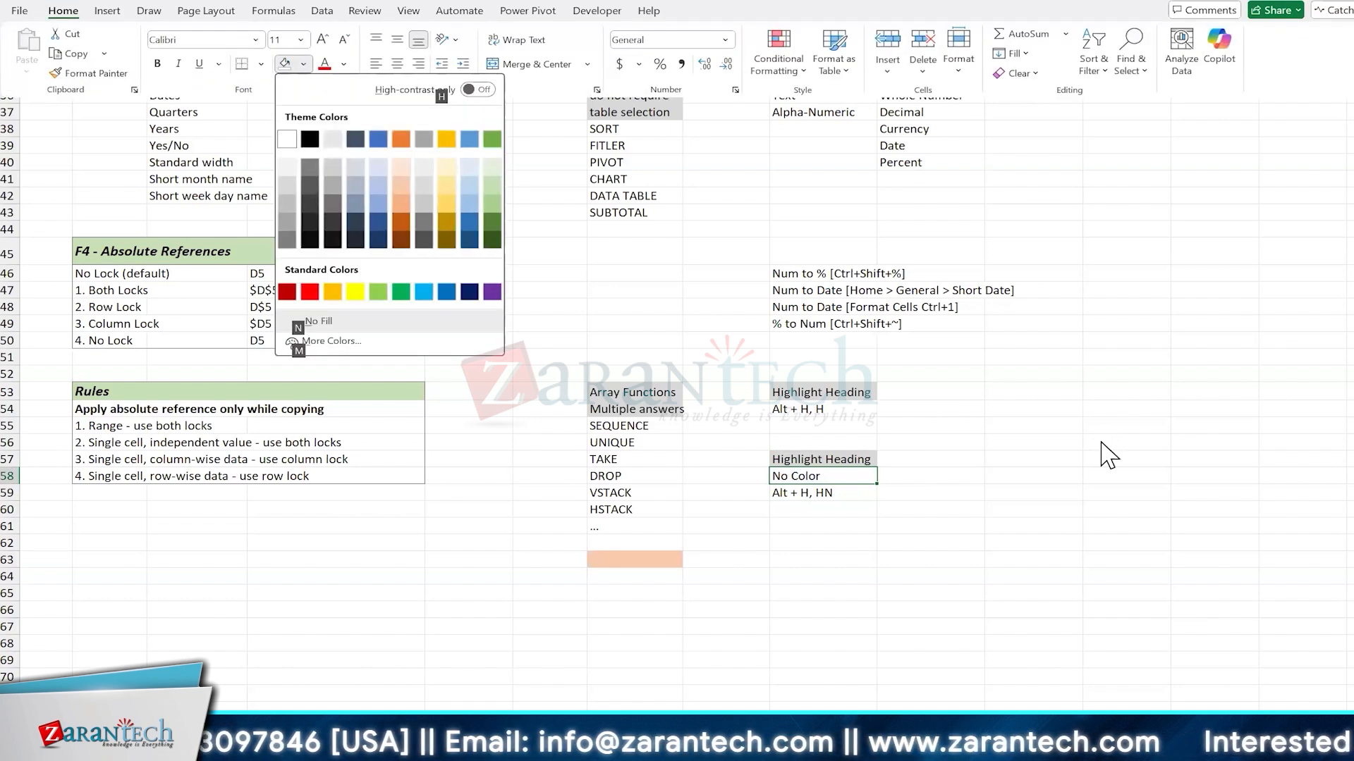
key("Down")
key("Return")
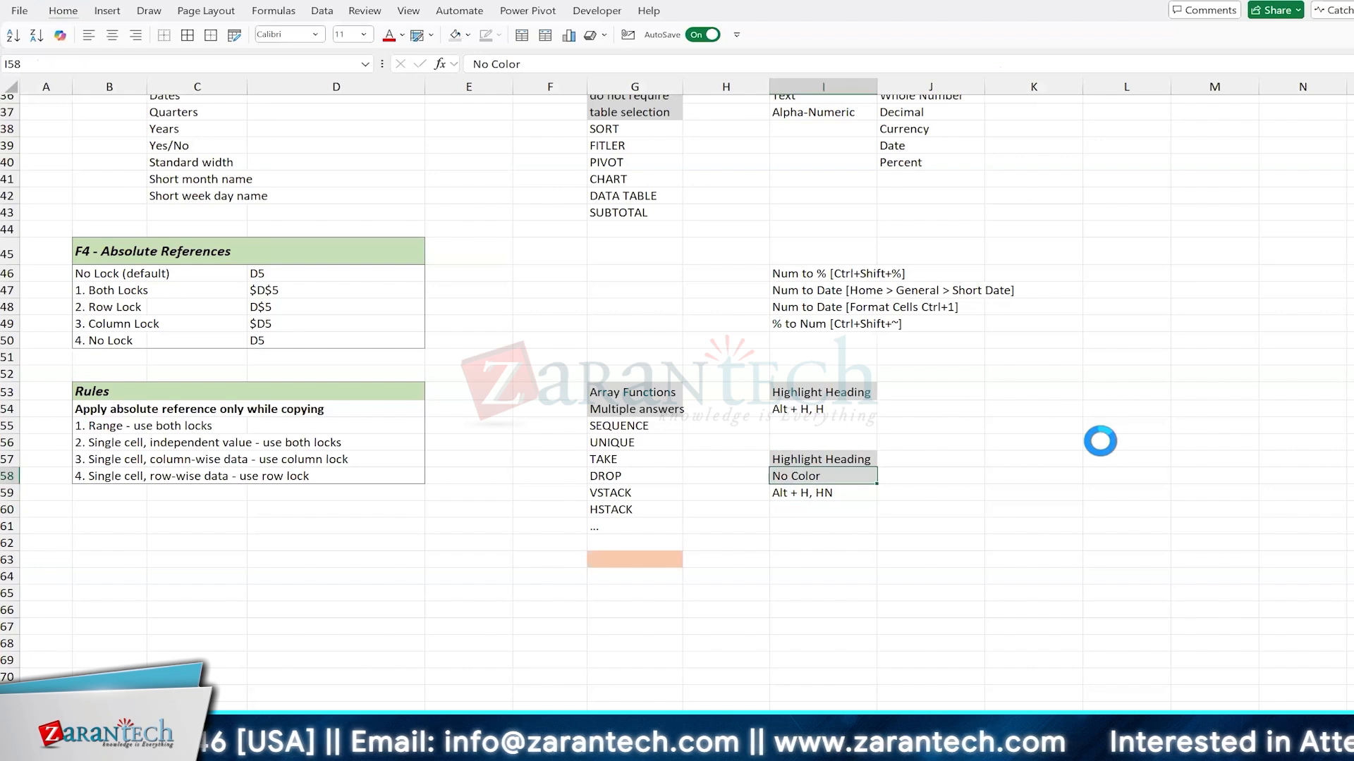
key("Down")
key("Down")
key("Up")
key("Up")
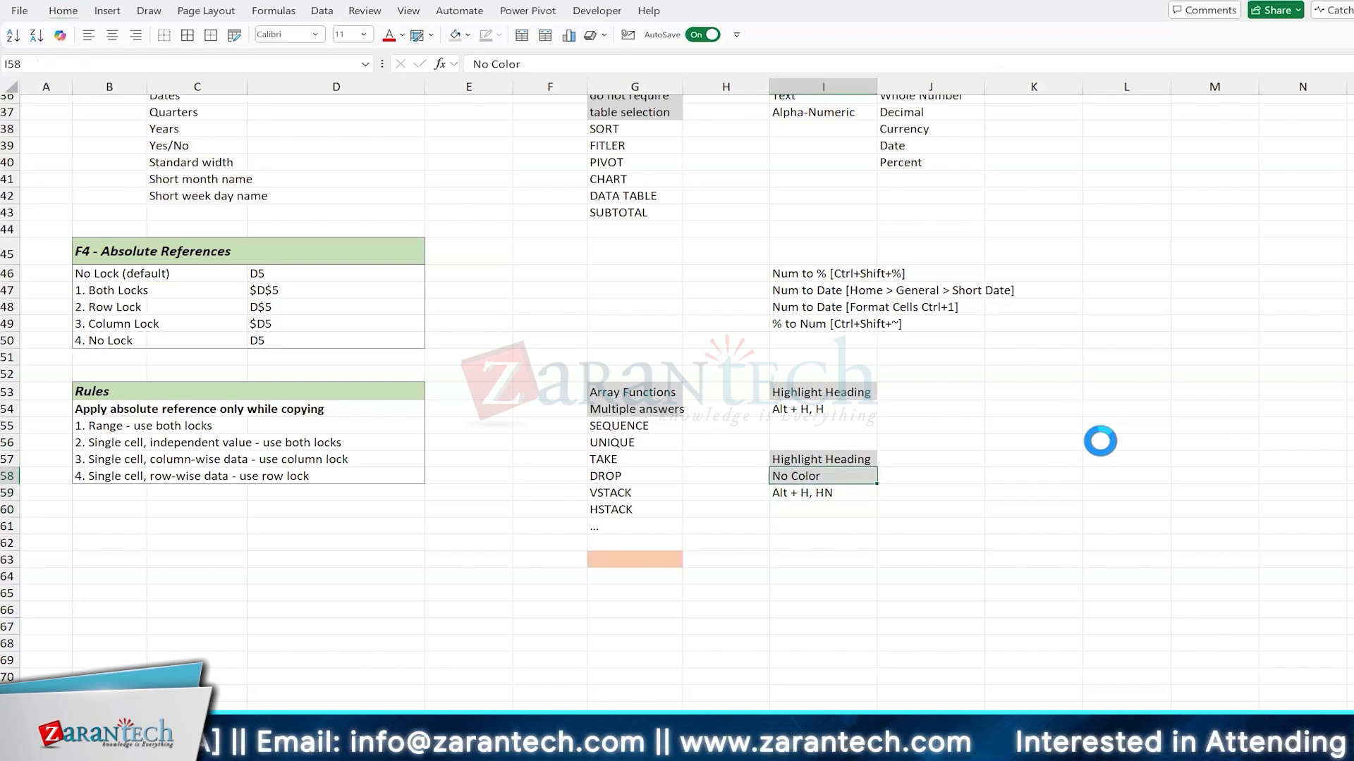
Step: Enter "Caution" in the orange cell G63, followed by "Do not use" in G64 and "array functions" in G65
key("Down")
key("Down")
key("Down")
key("Down")
key("Down")
key("Left")
key("Left")
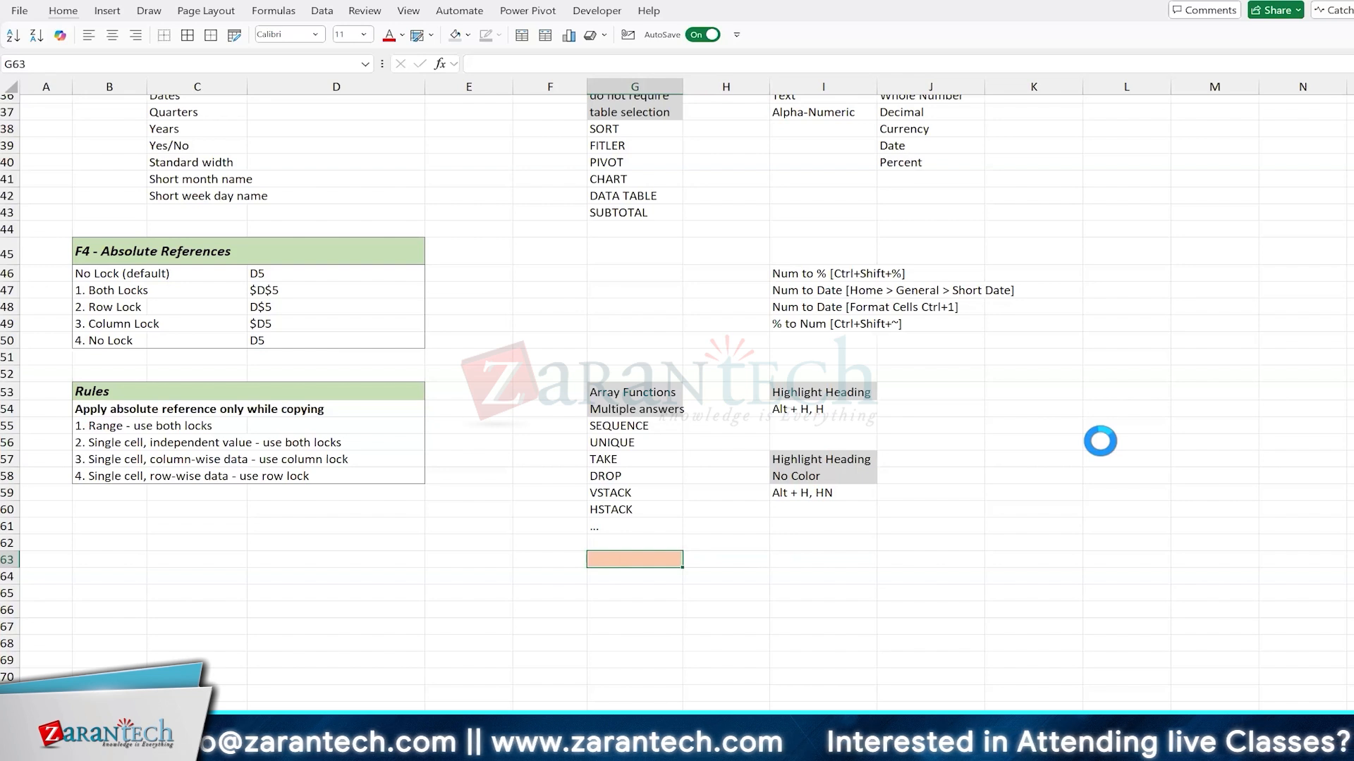
type("Caution")
key("Return")
type("Do not use")
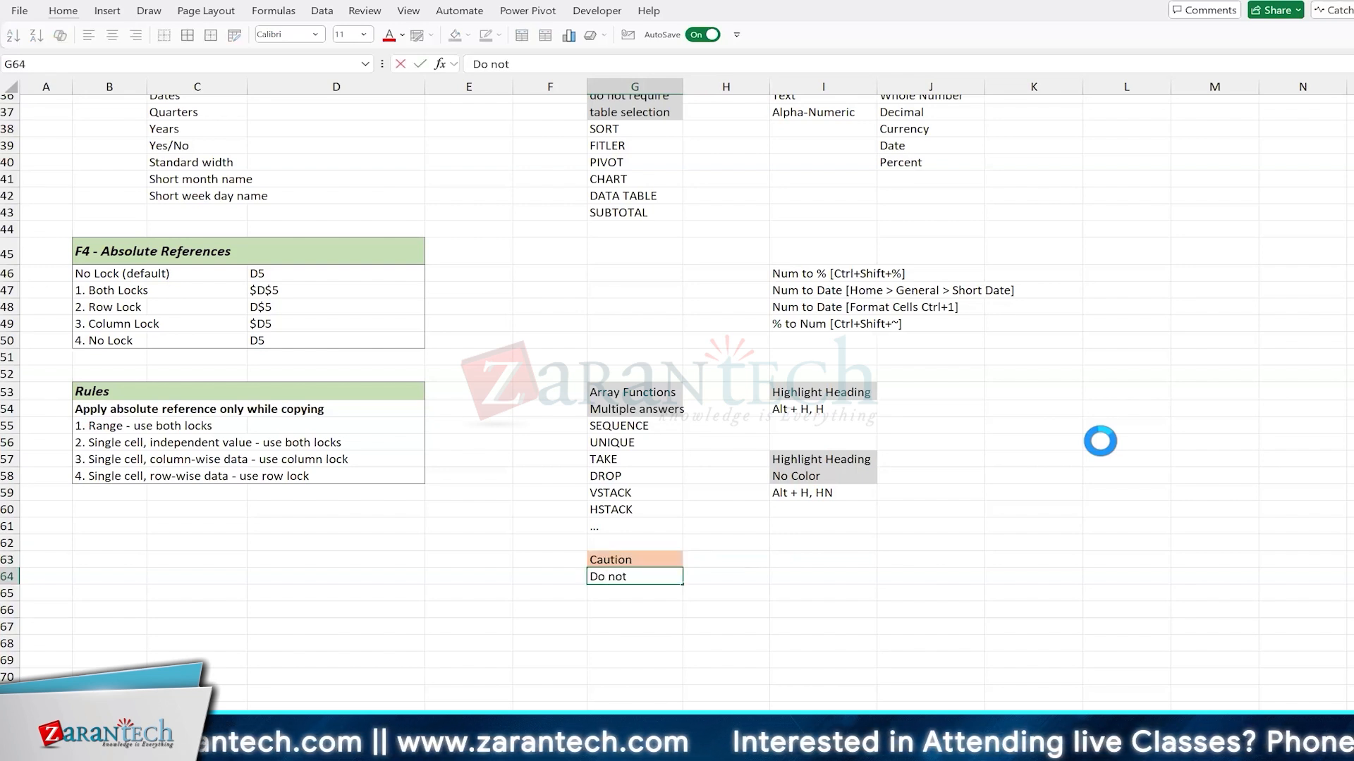
key("Return")
type("arra")
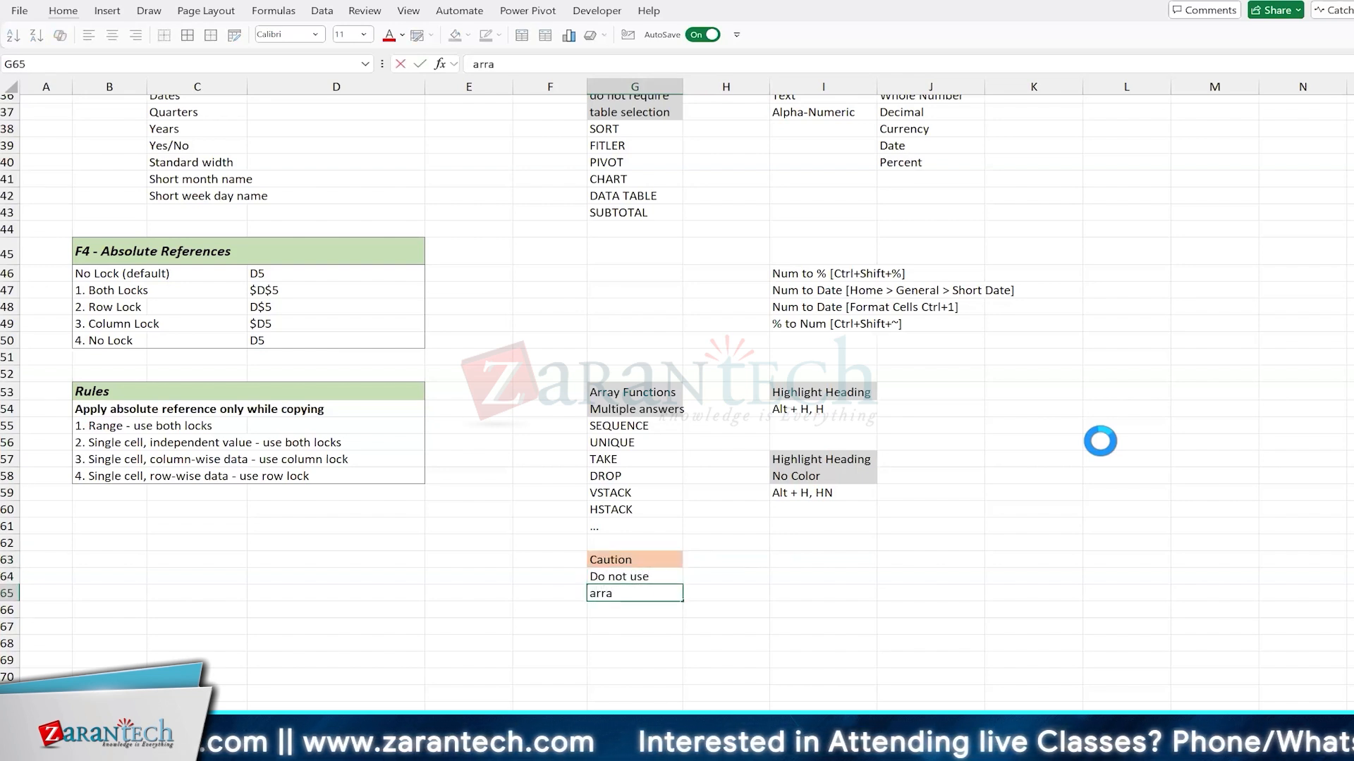
type("y functions")
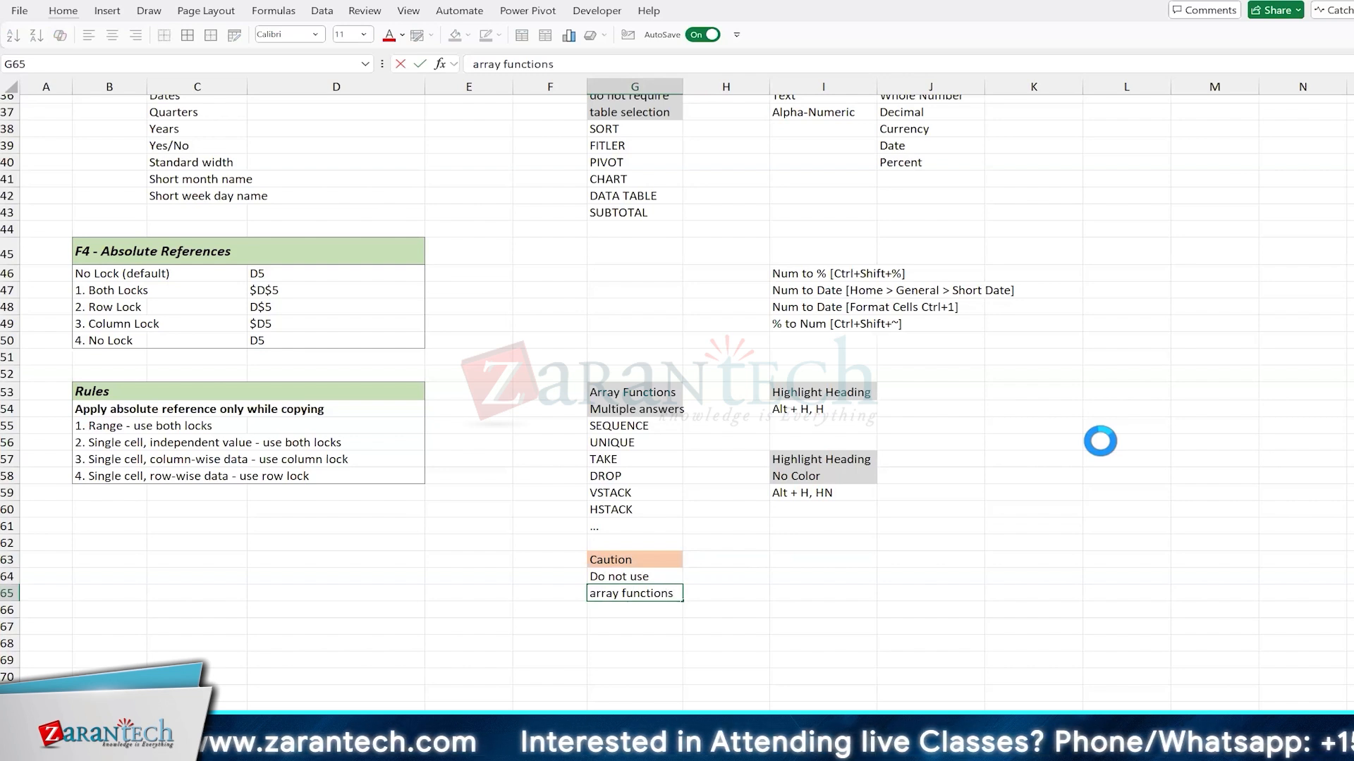
key("Return")
Step: Continue the caution note in G66 to G69 with "with the table", "which you want", "to sort" and "(it will not allow)"
type("with the table")
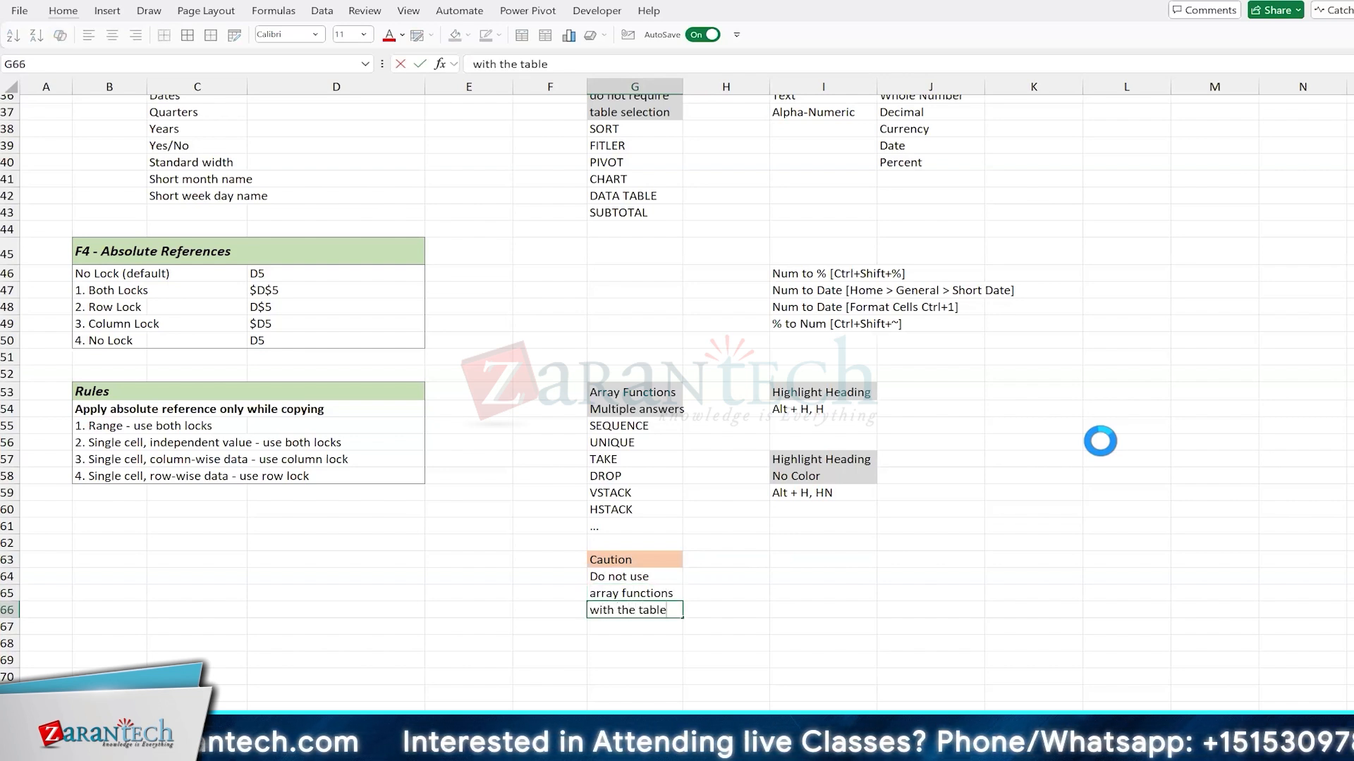
key("Return")
type("which")
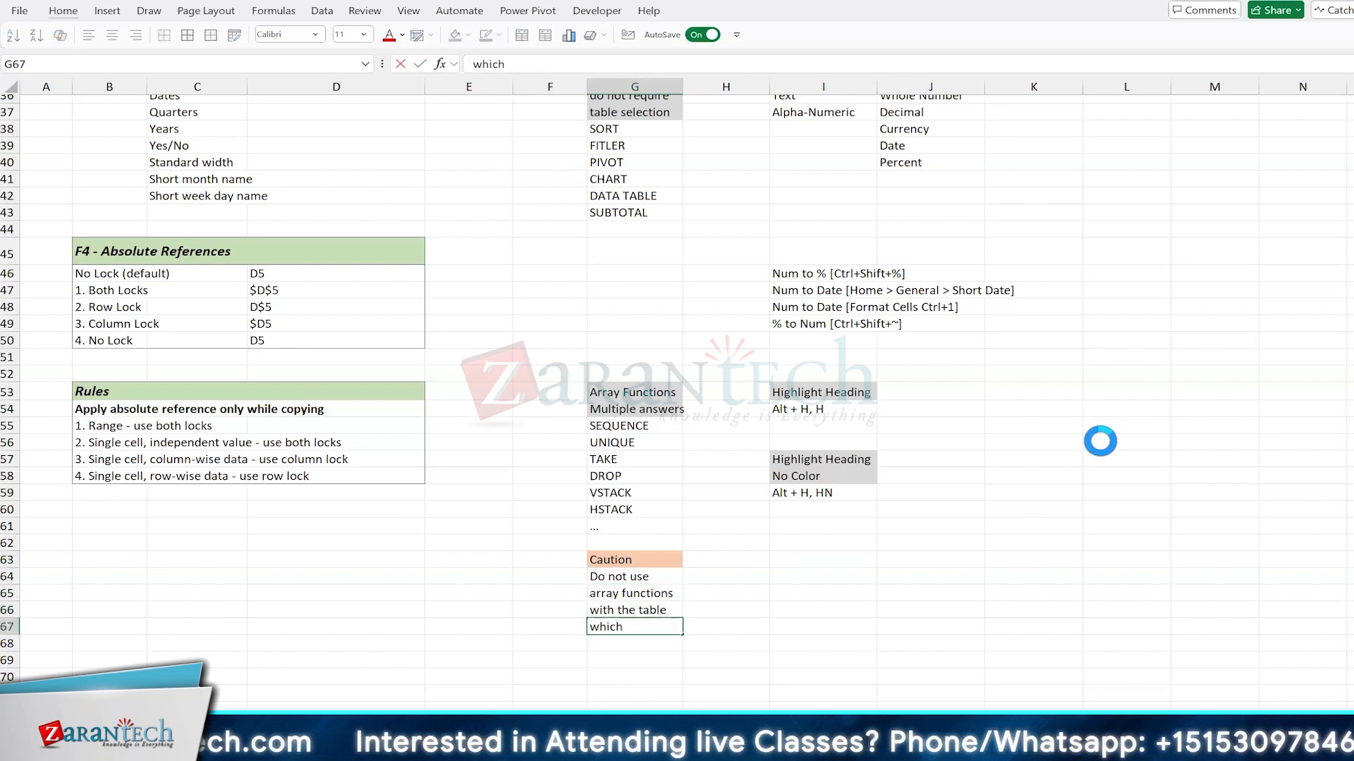
type(" you want")
key("Return")
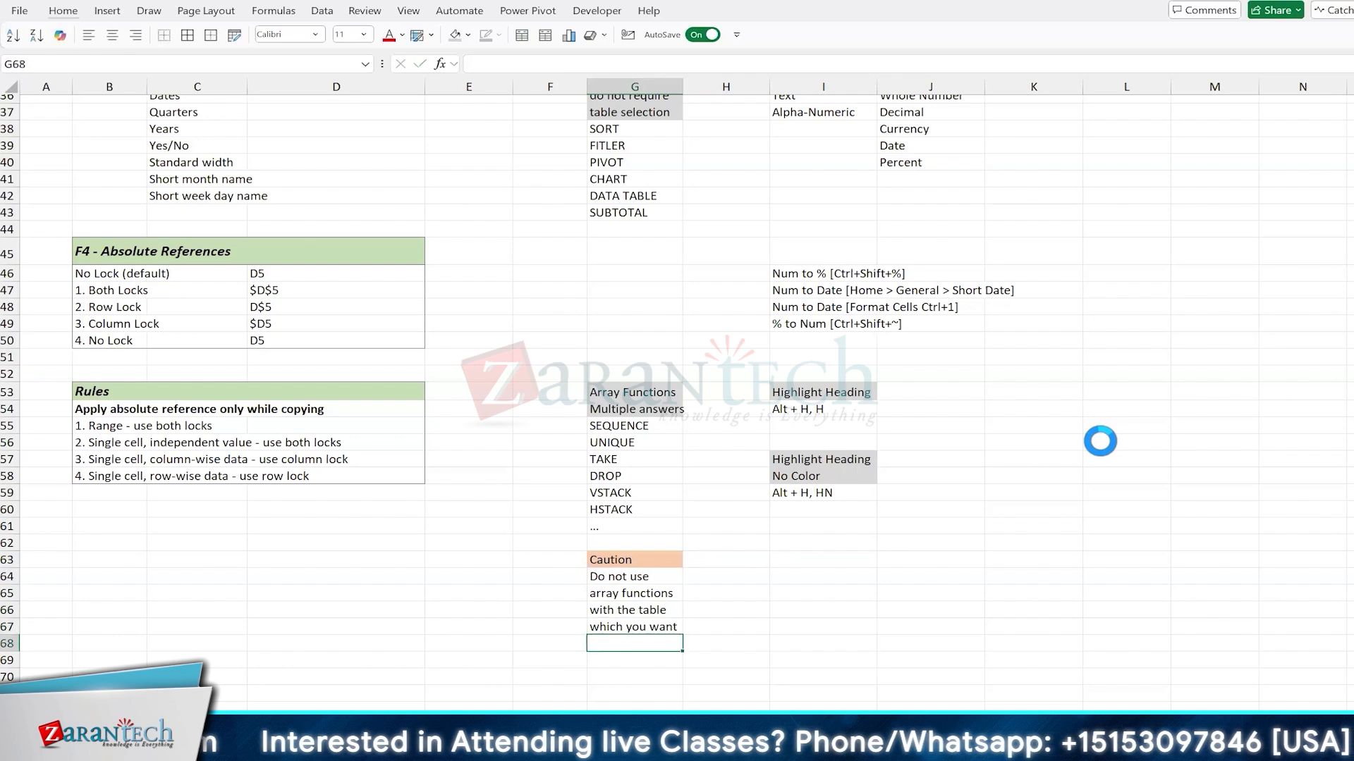
type("to sort")
key("Return")
type("(it wi")
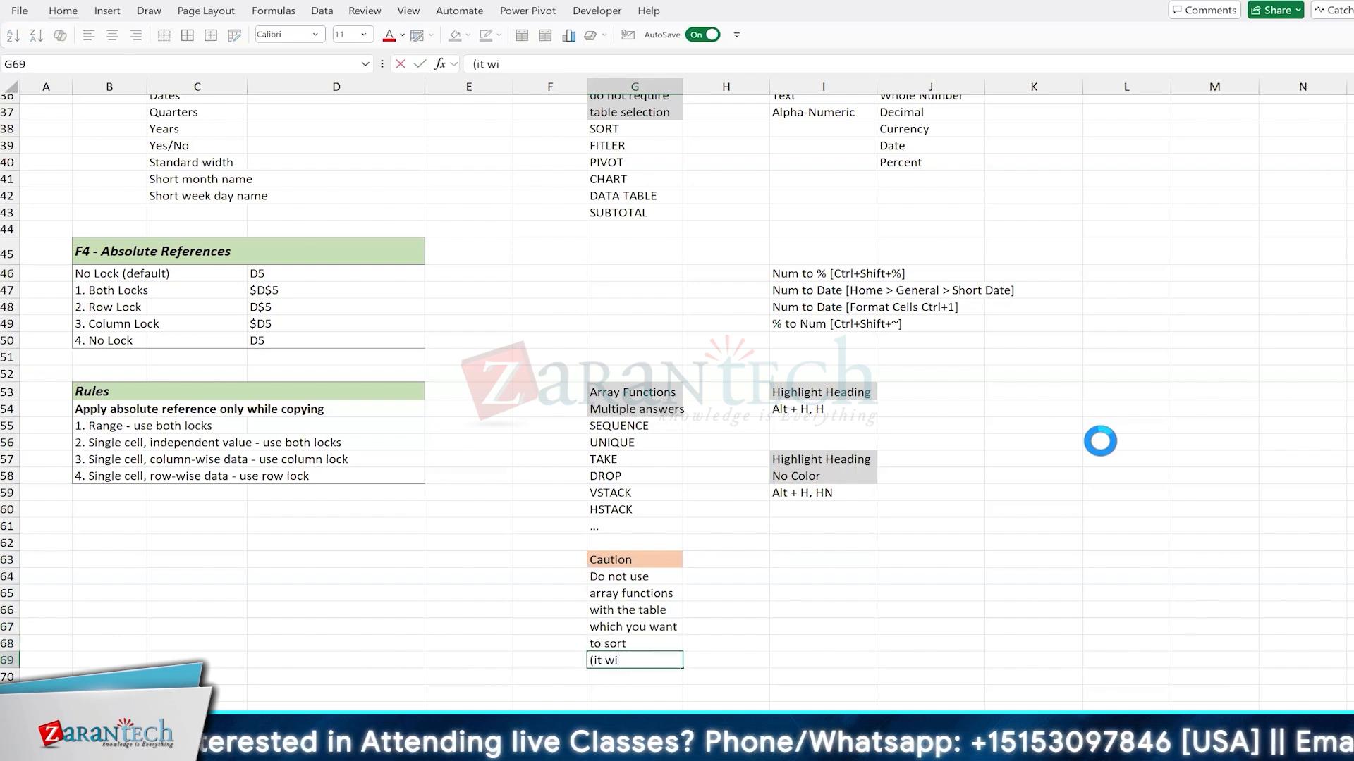
type("ll not allow)")
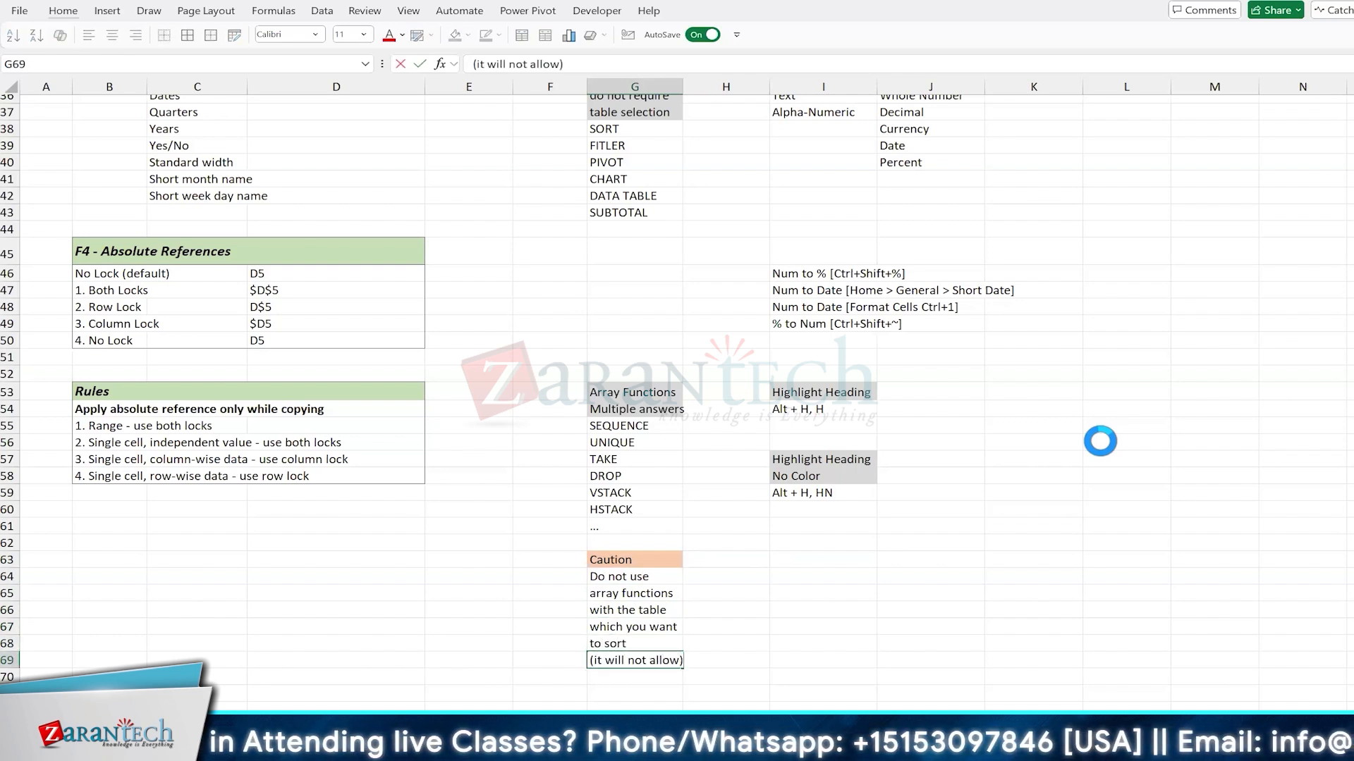
key("Return")
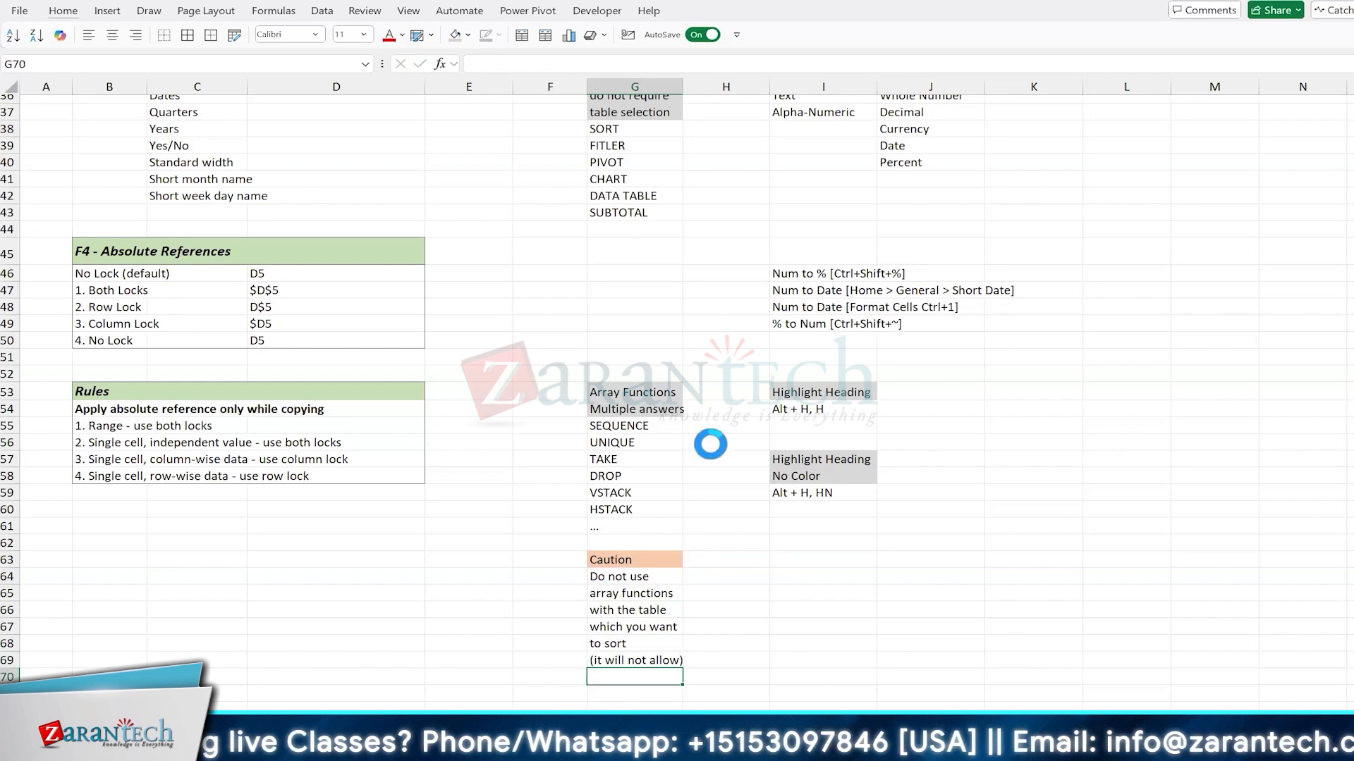
Step: Enter the formula =SEQUENCE(10) in the empty cell C64 below the Rules table
left_click(674, 425)
scroll(739, 504, "up", 6)
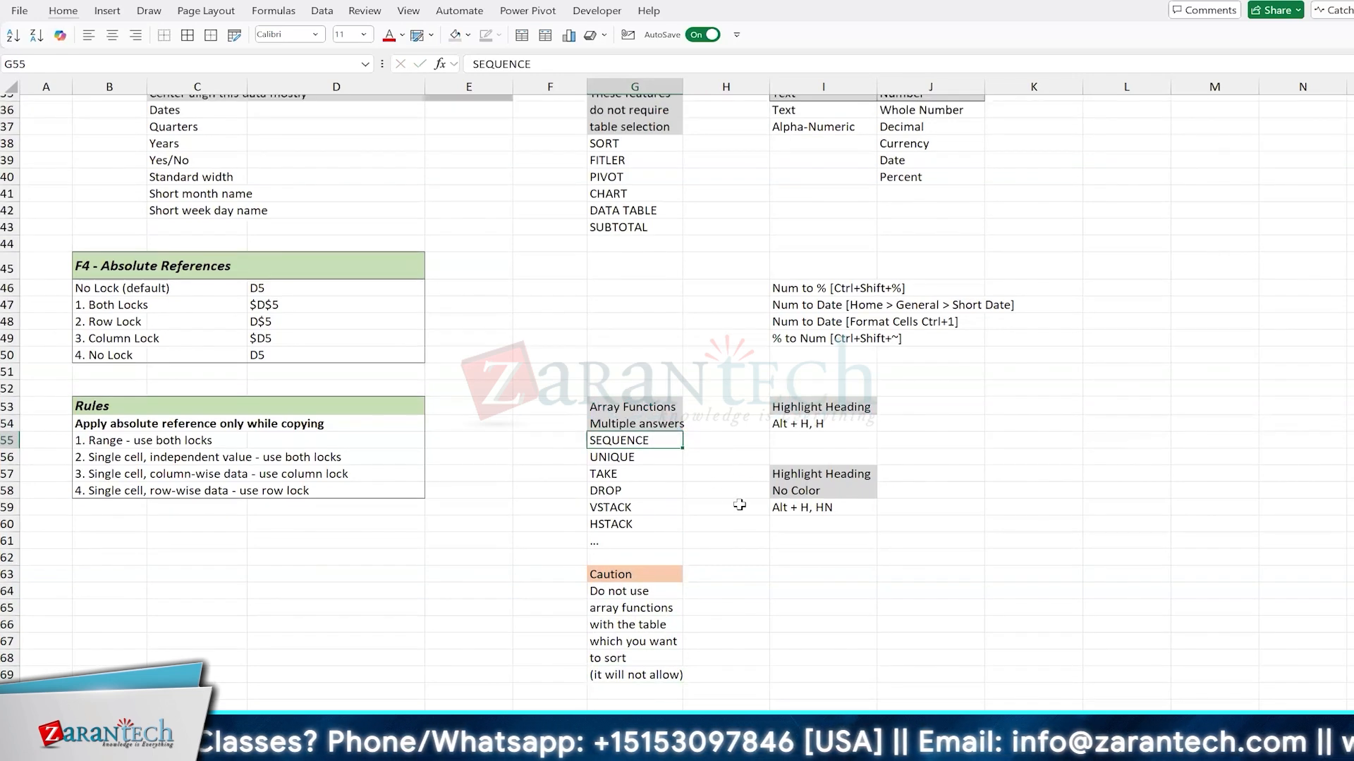
scroll(720, 516, "down", 8)
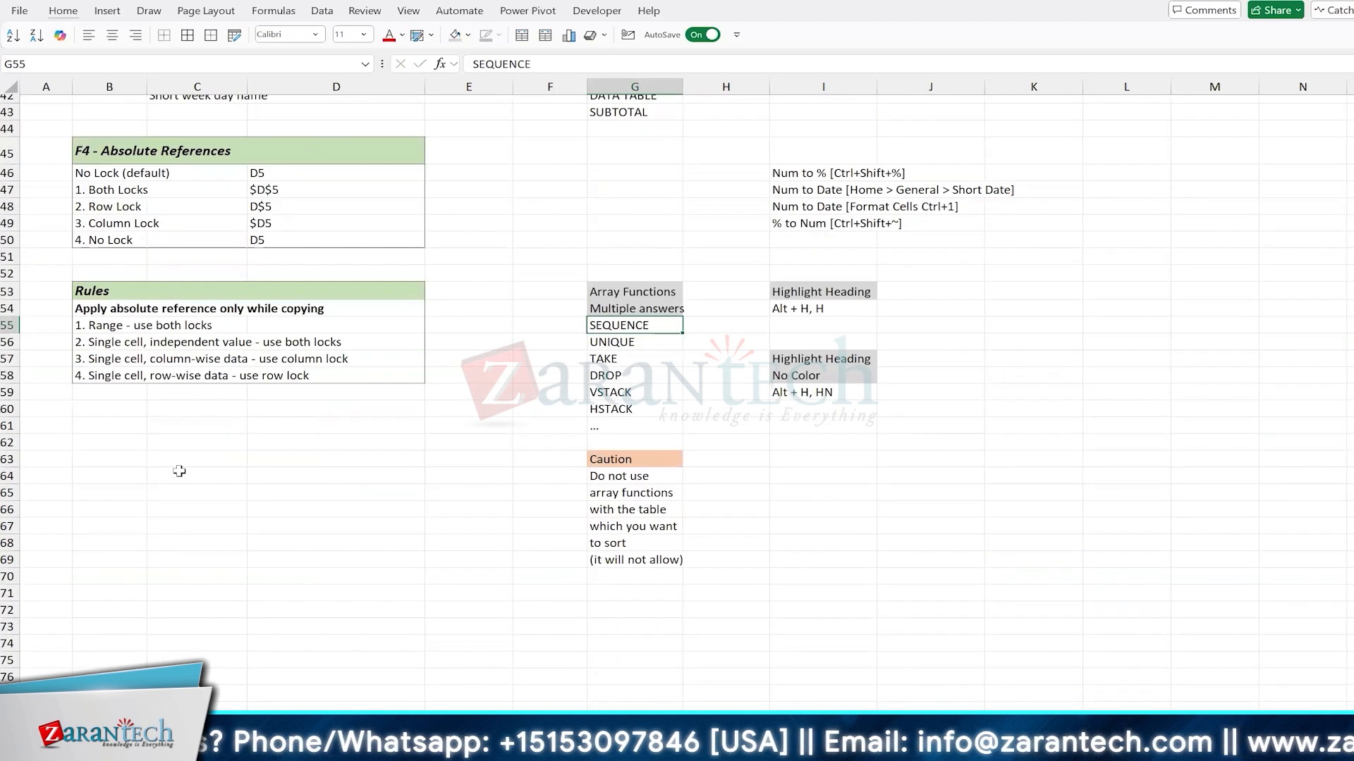
left_click(185, 474)
type("=seq")
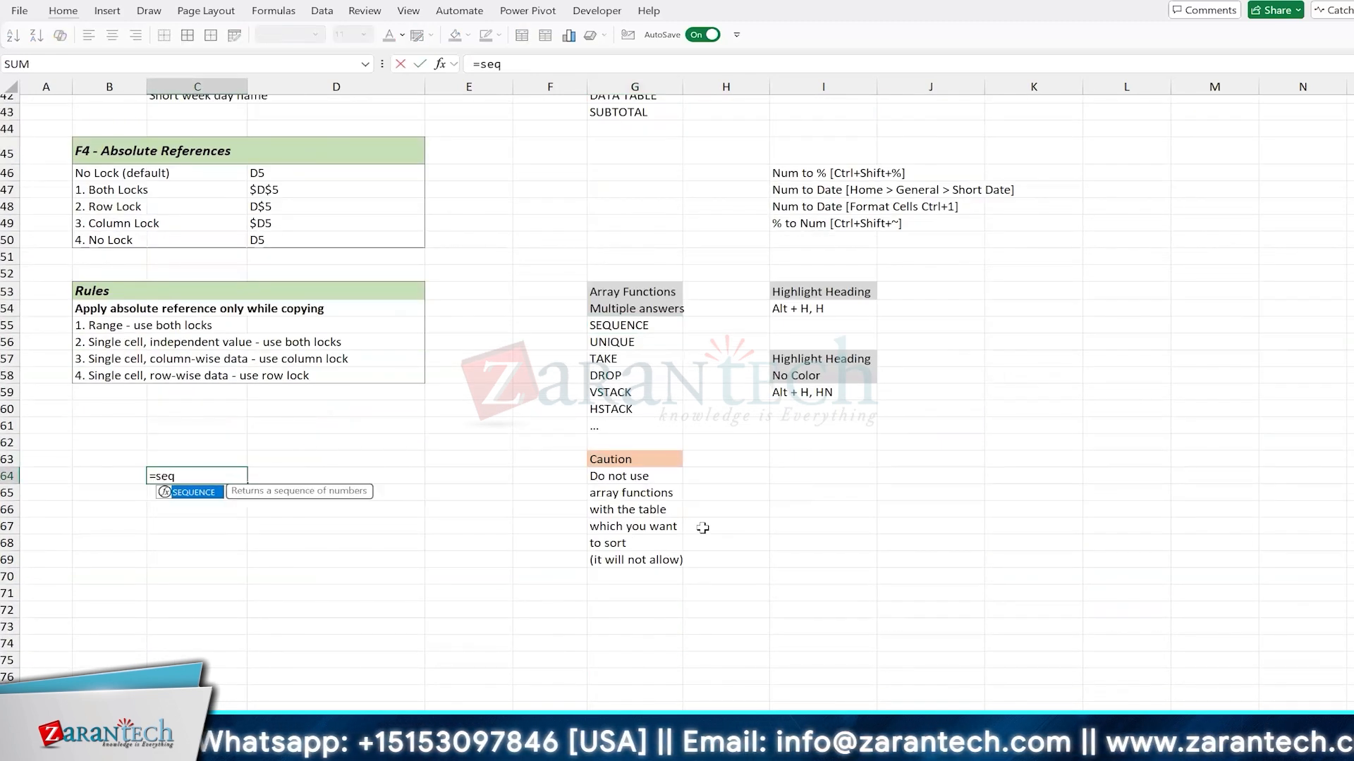
key("Tab")
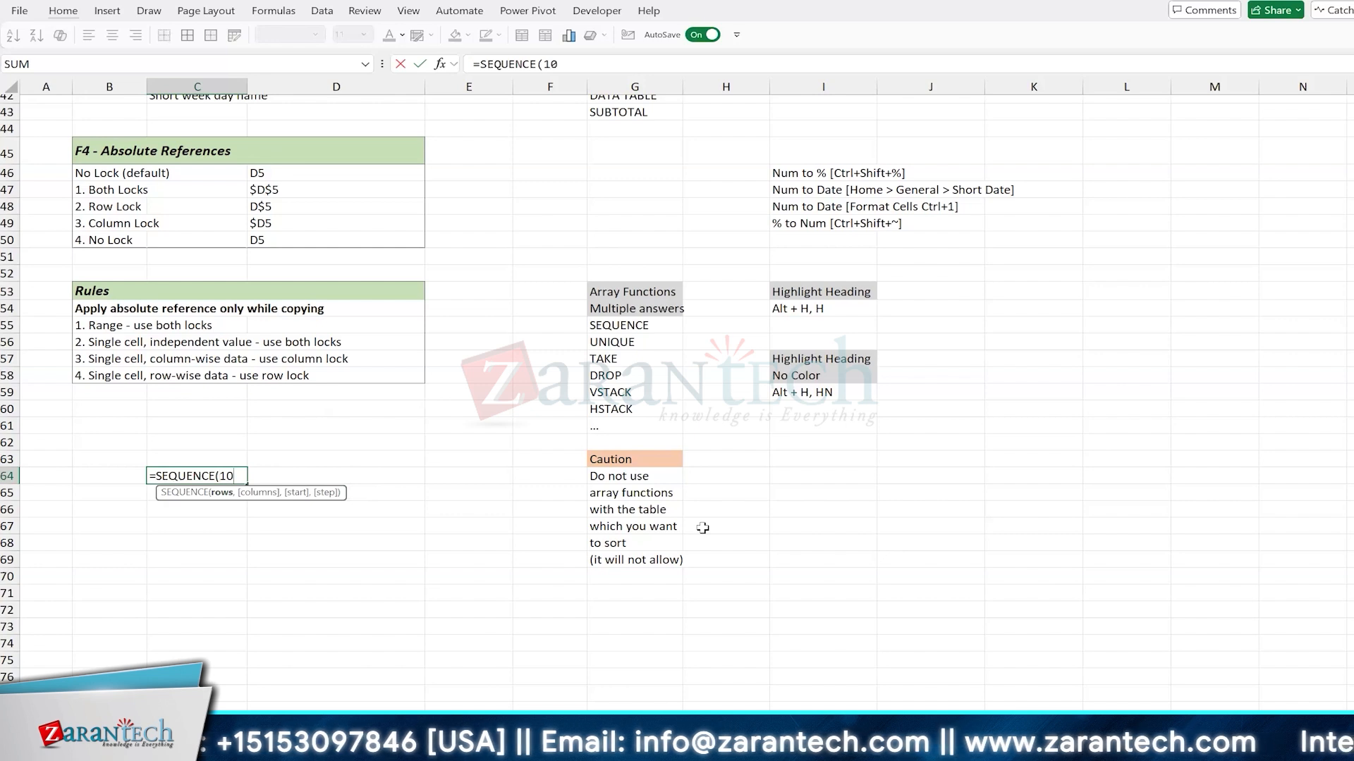
type("10)")
key("Return")
key("Up")
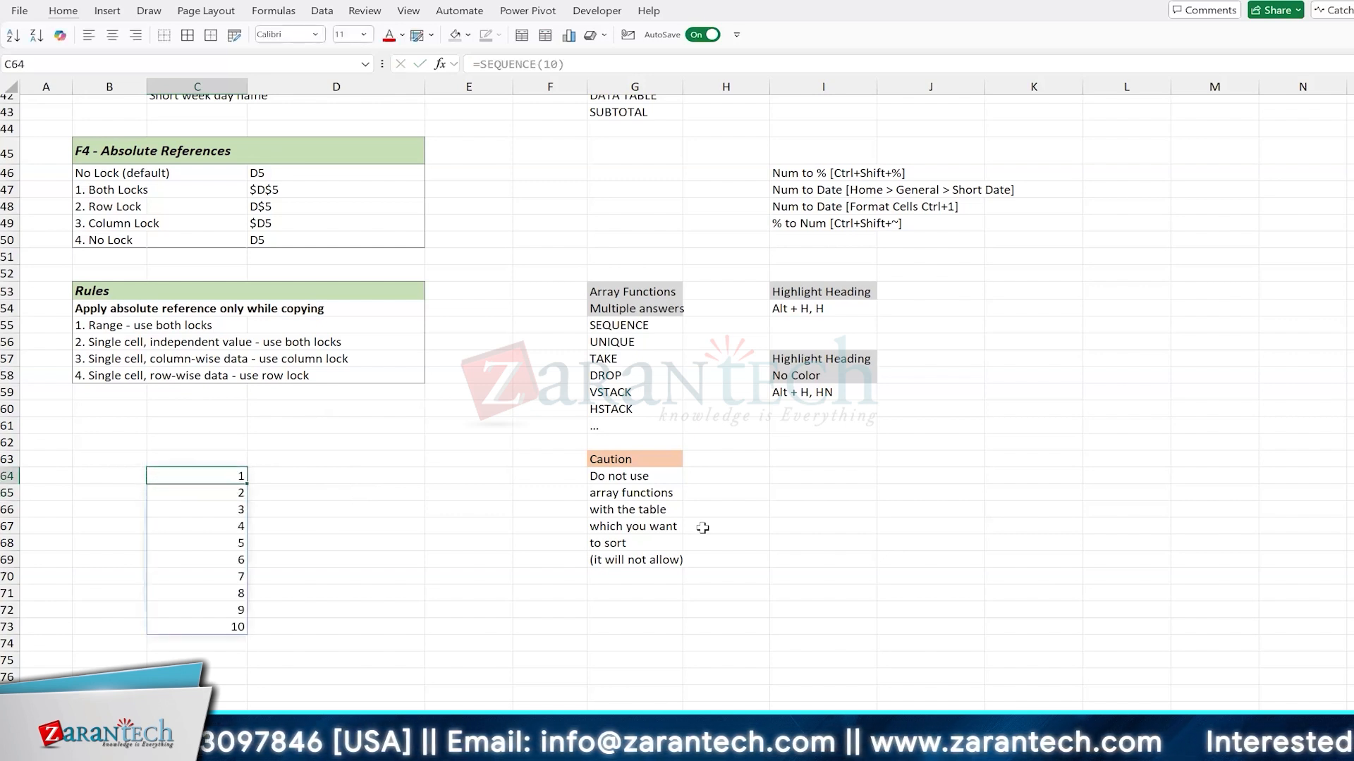
Step: Extend the SEQUENCE formula in C64 to 10000 rows and check the list from its end back to its start
key("F2")
key("Left")
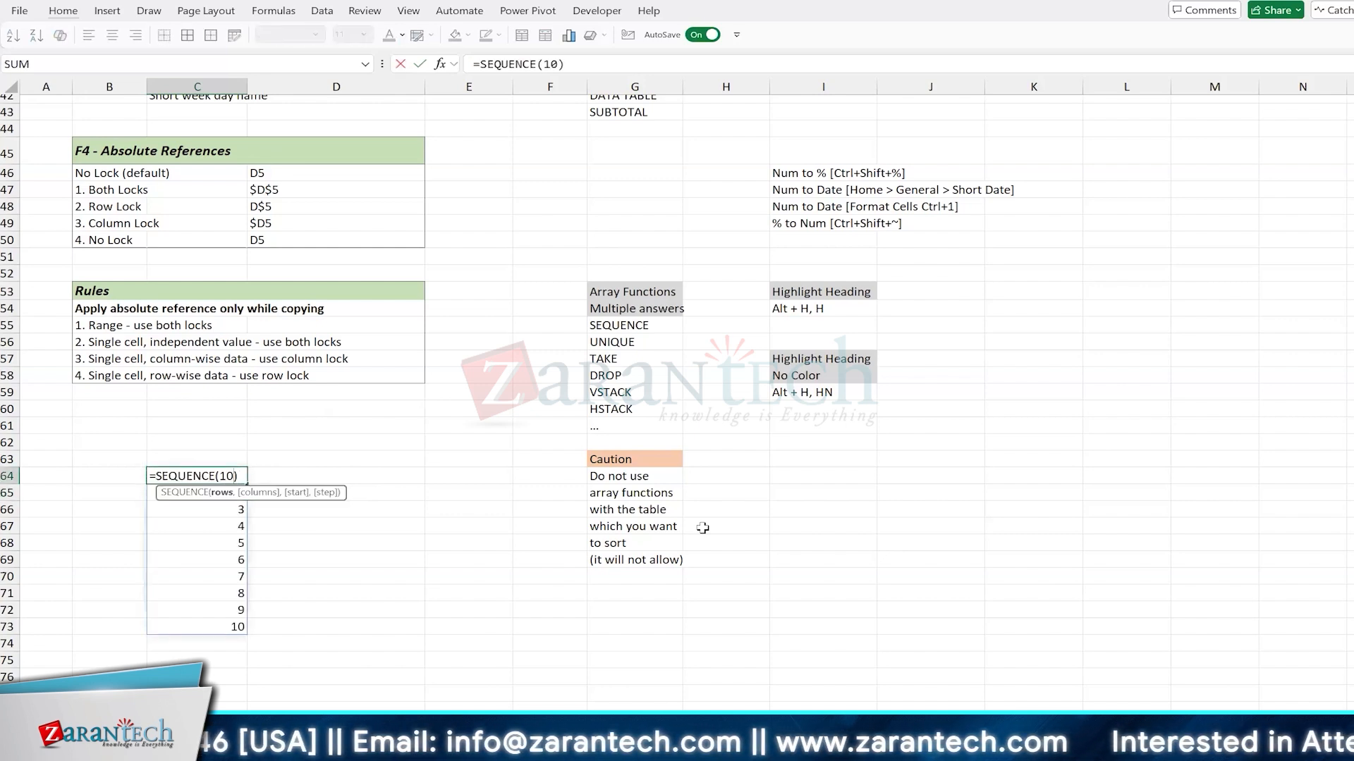
type("000")
key("Return")
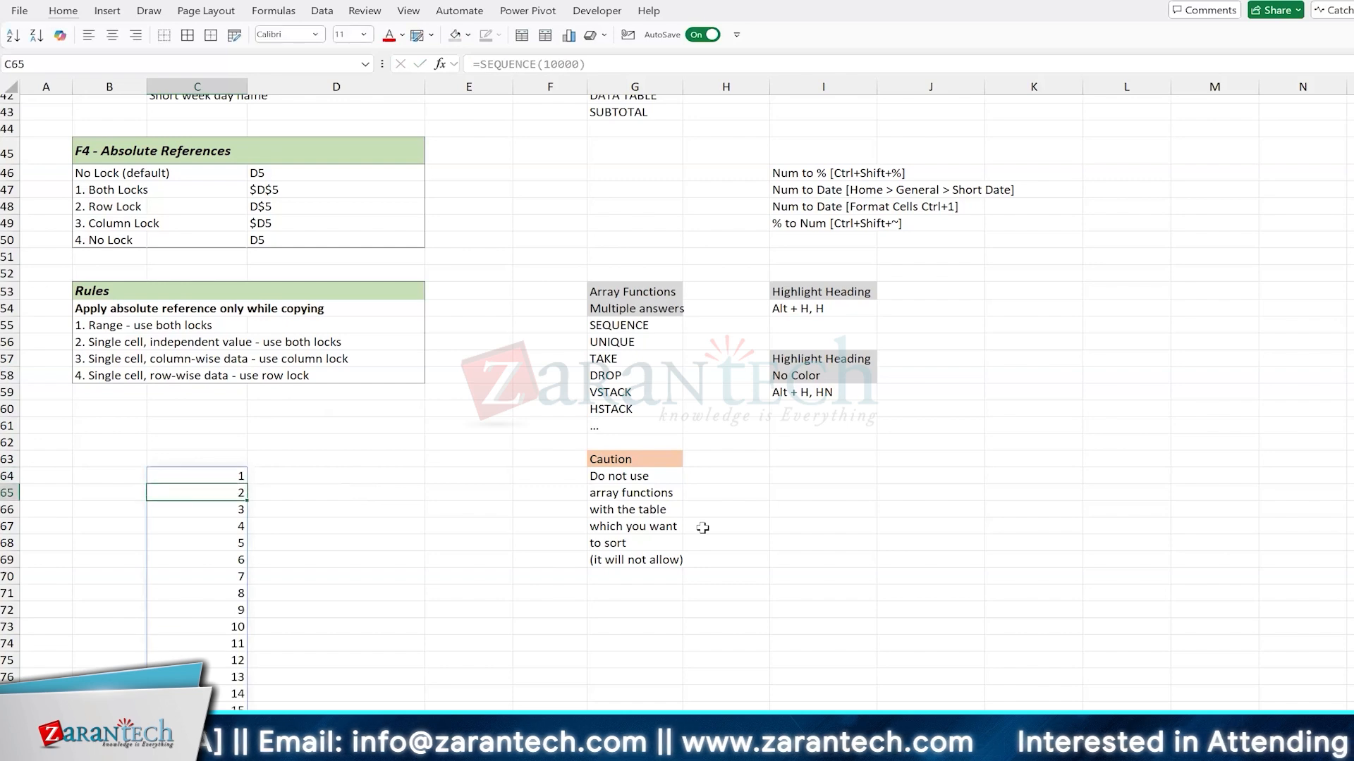
key("ctrl+Down")
key("ctrl+Up")
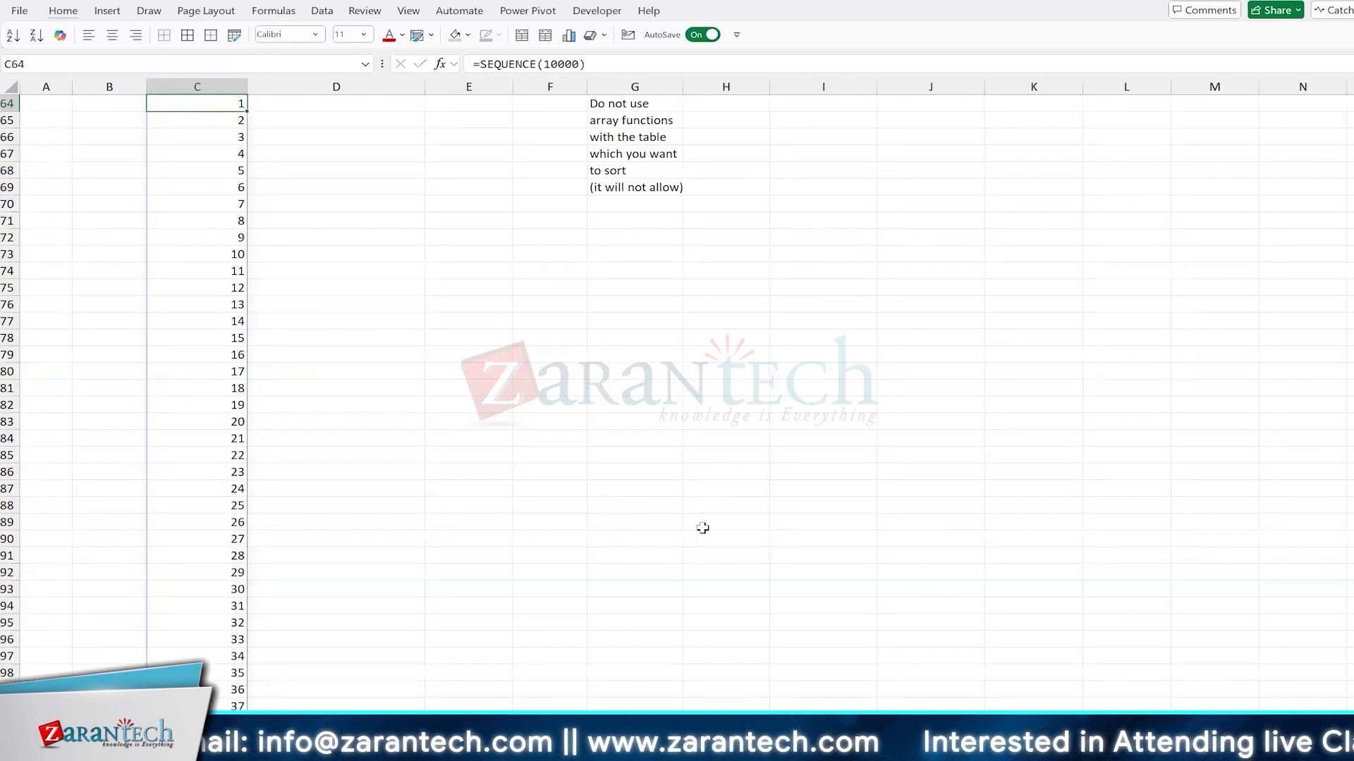
scroll(703, 528, "up", 5)
scroll(702, 528, "up", 1)
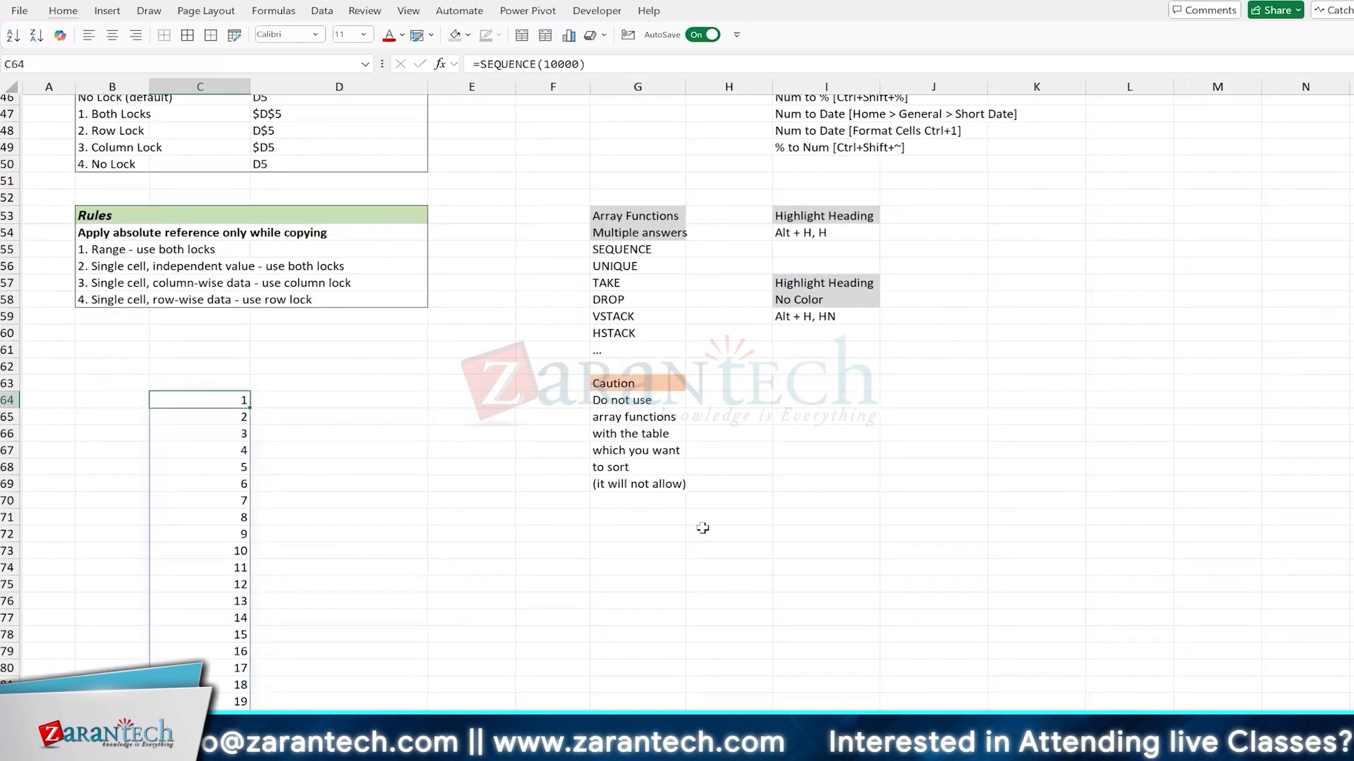
Step: Set the SEQUENCE formula in C64 to 20 rows
key("F2")
key("Left")
key("BackSpace")
key("BackSpace")
key("BackSpace")
key("BackSpace")
key("BackSpace")
type("2")
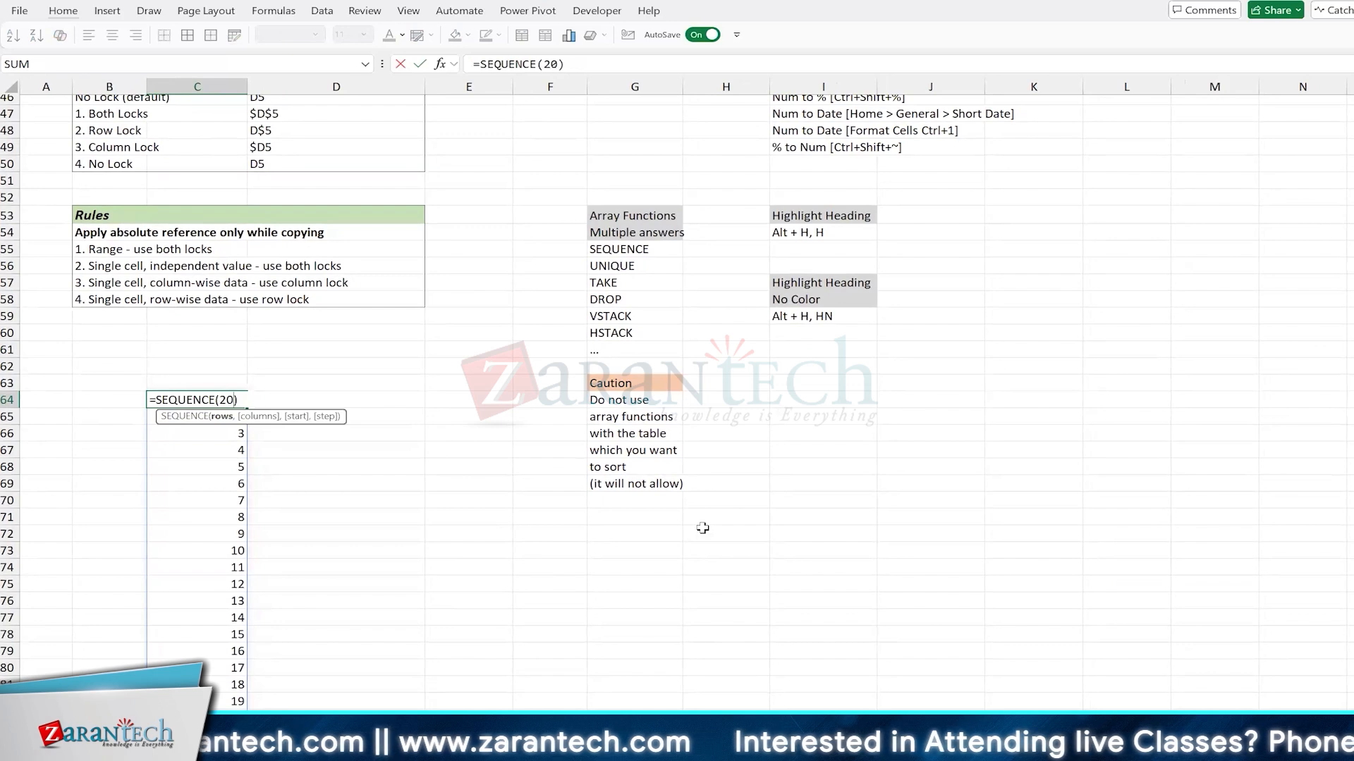
key("Return")
scroll(702, 528, "down", 2)
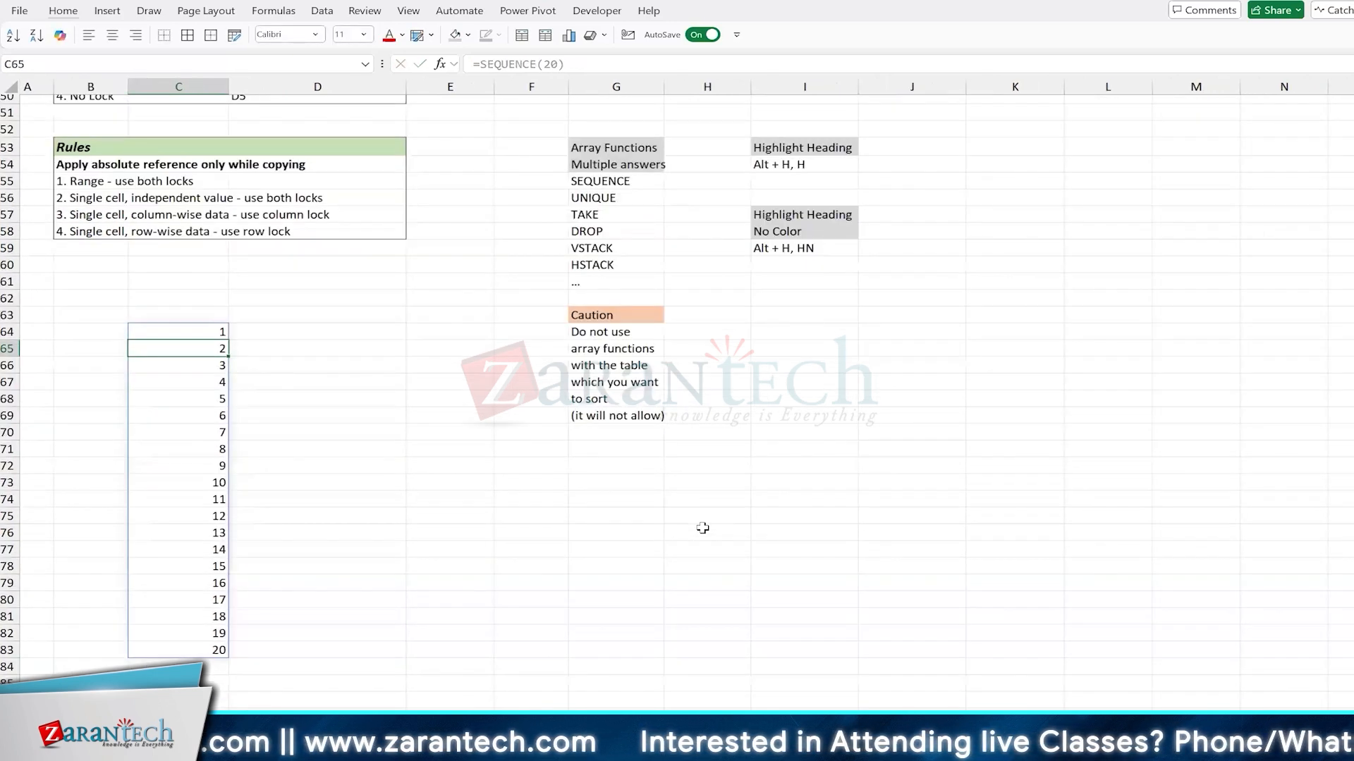
key("Up")
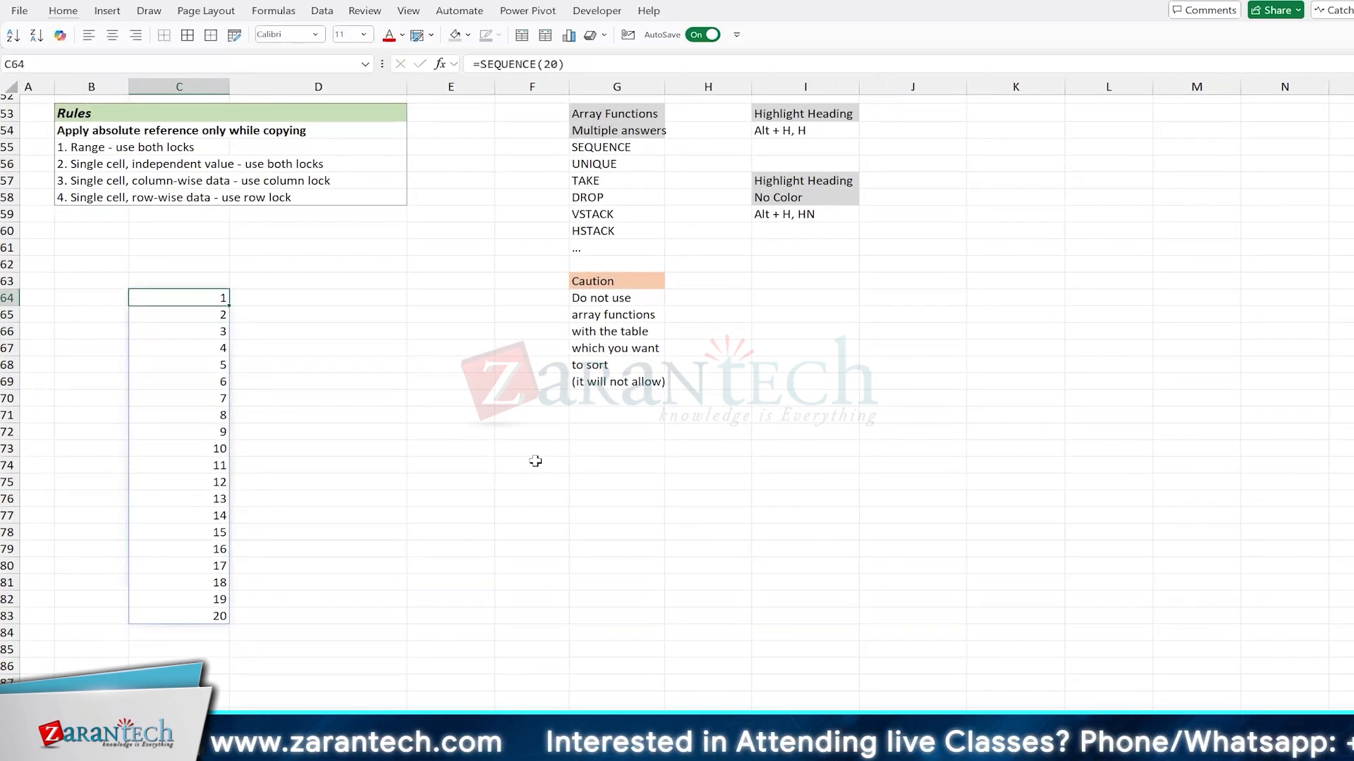
Step: Examine the SEQUENCE formula in C64 and compare it with the spilled cells directly below it
key("F2")
key("Escape")
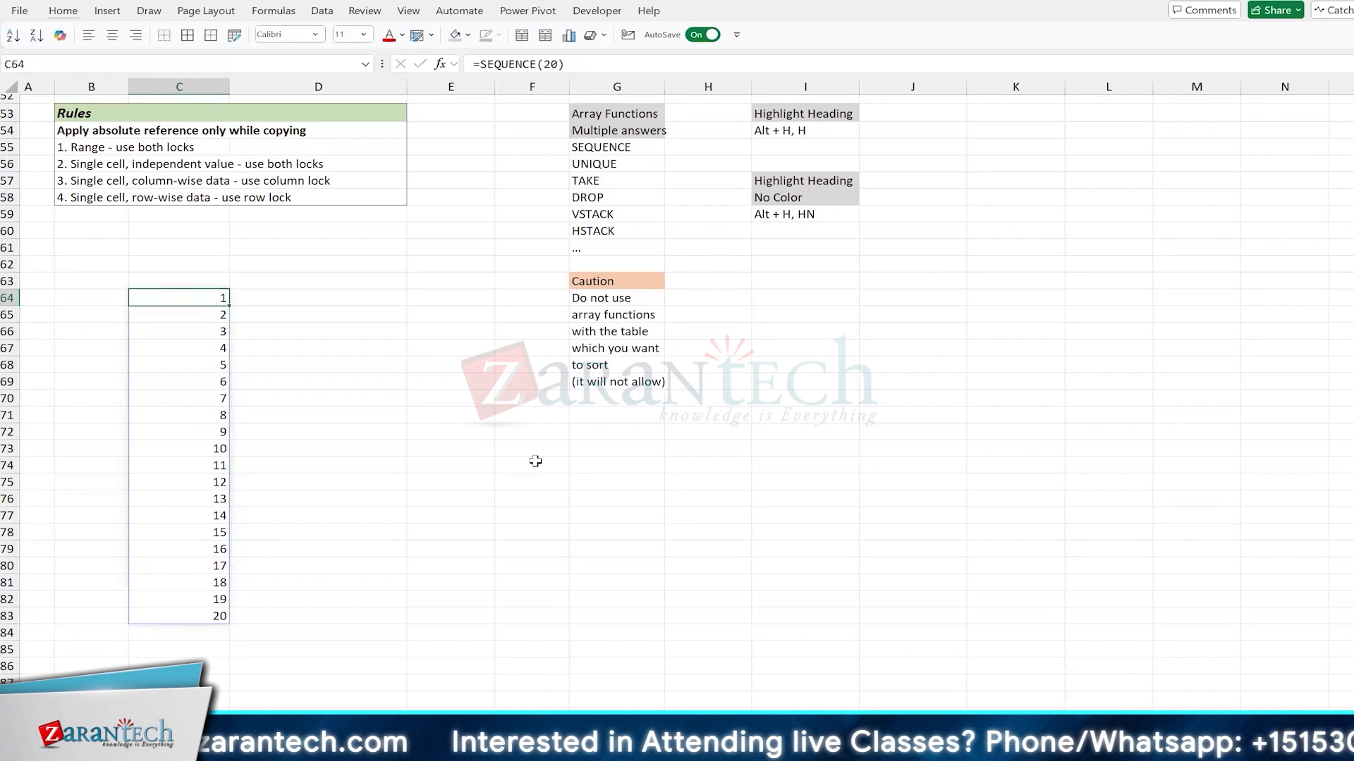
key("Down")
key("Down")
key("Down")
key("Down")
key("Down")
key("Up")
key("Up")
key("Up")
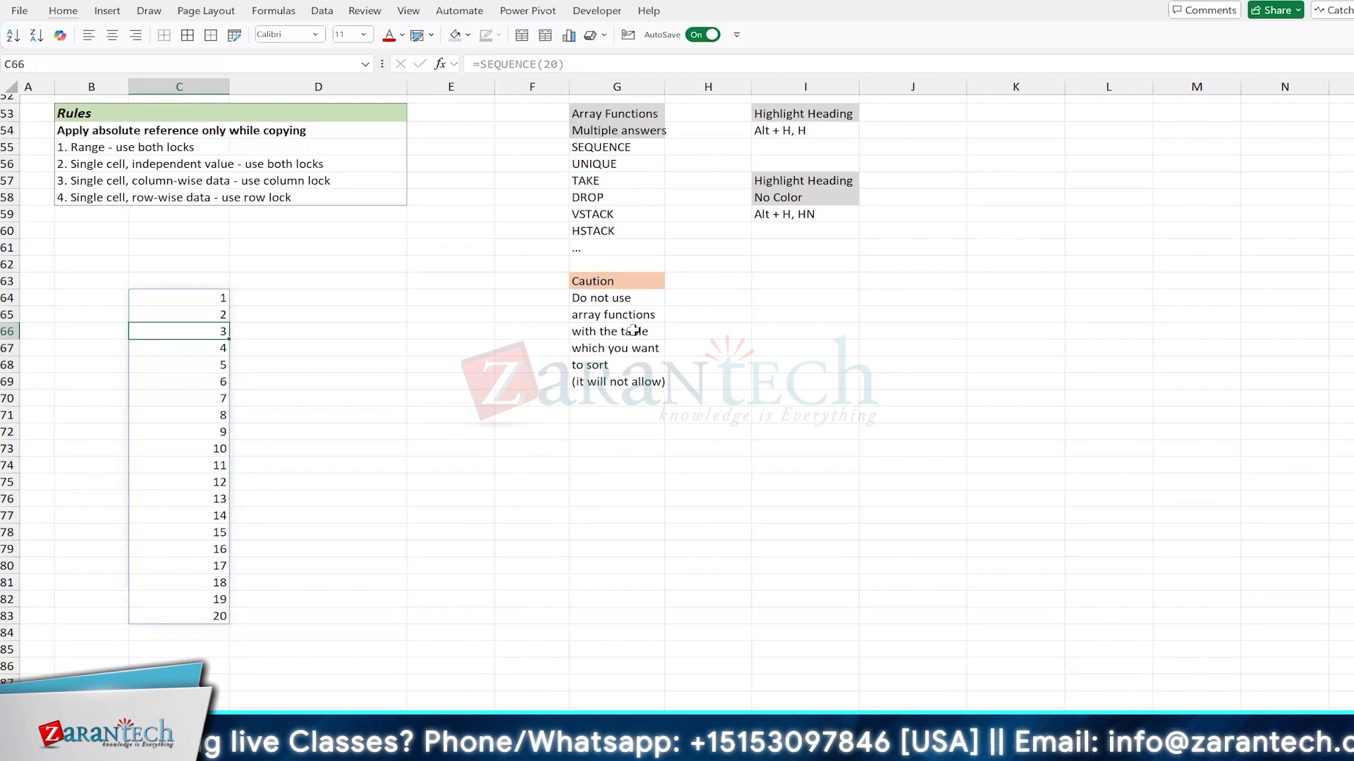
Step: Replace the serial numbers in the data table's Sr# column with the formula =SEQUENCE(20) in A5
scroll(633, 330, "up", 10)
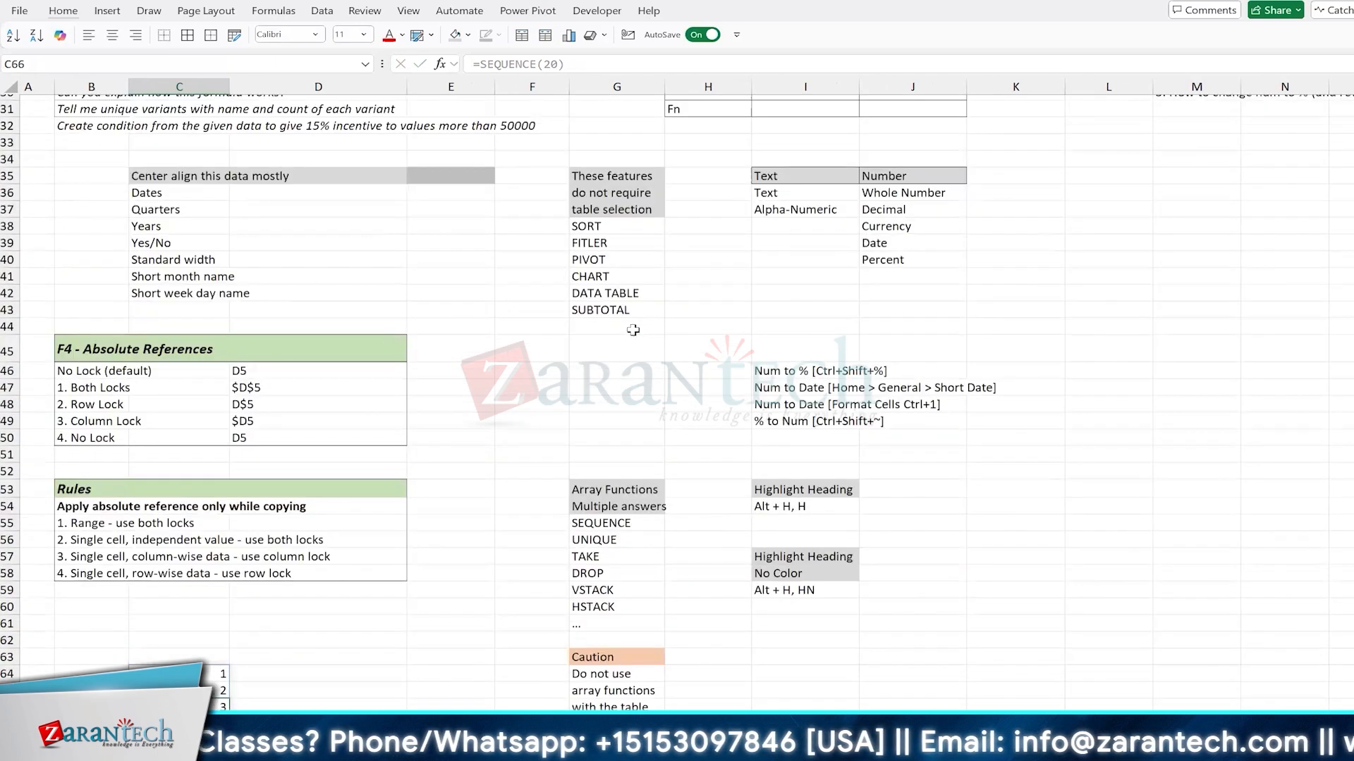
scroll(573, 362, "up", 3)
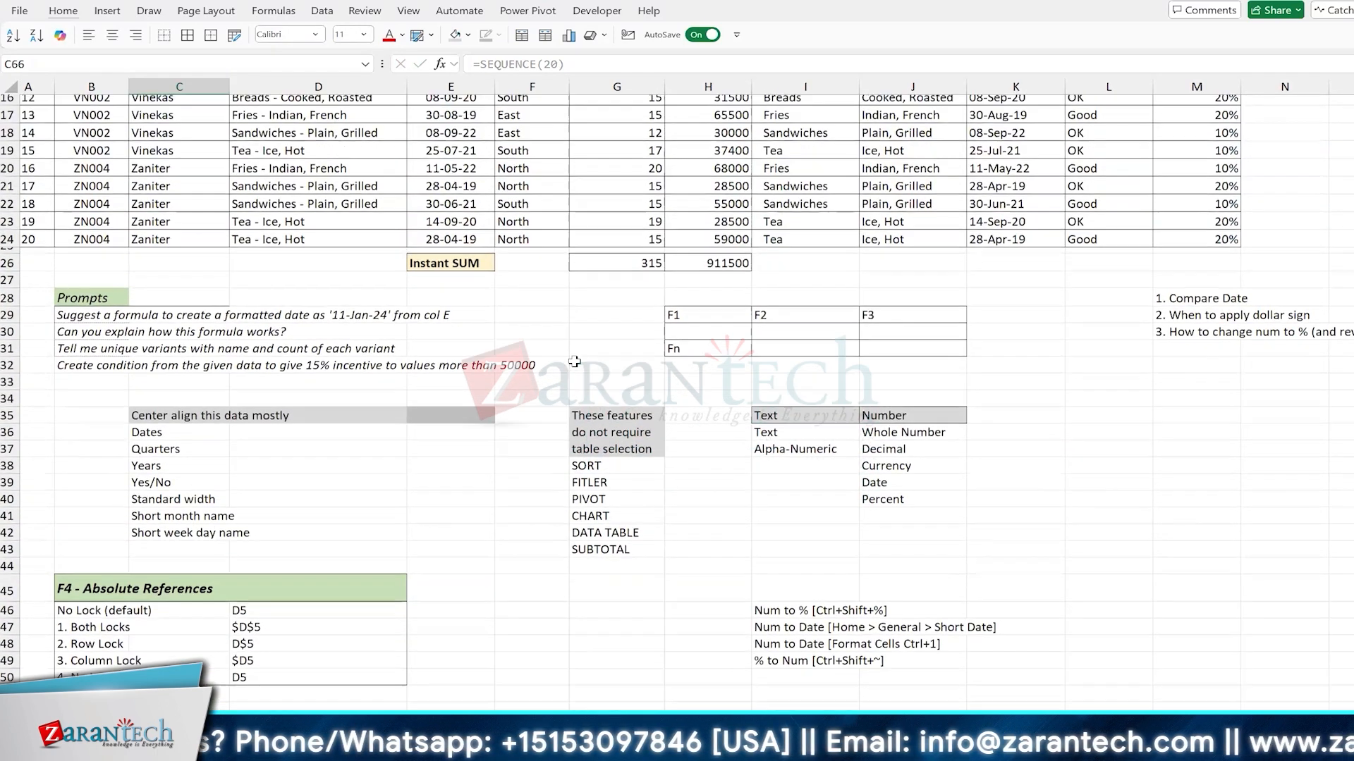
scroll(302, 234, "up", 3)
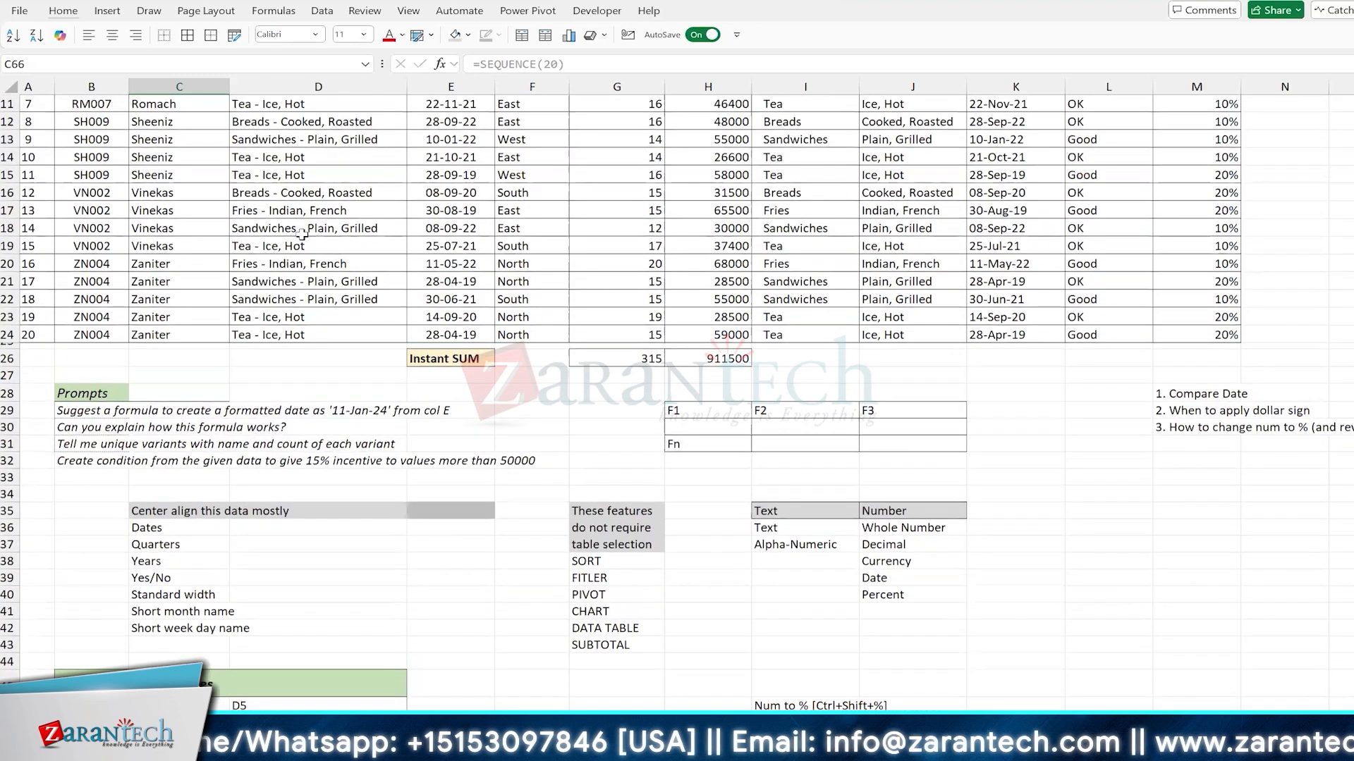
scroll(302, 235, "up", 1)
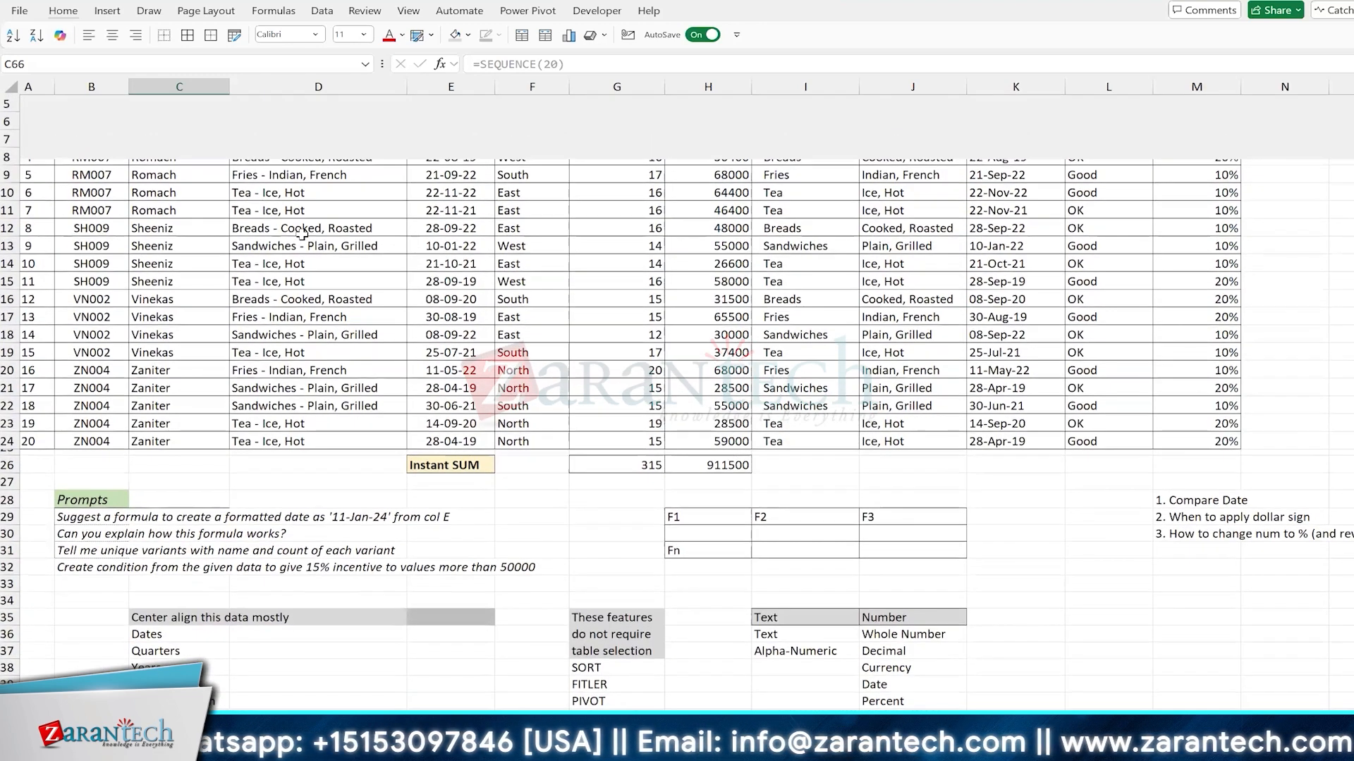
key("ctrl+Home")
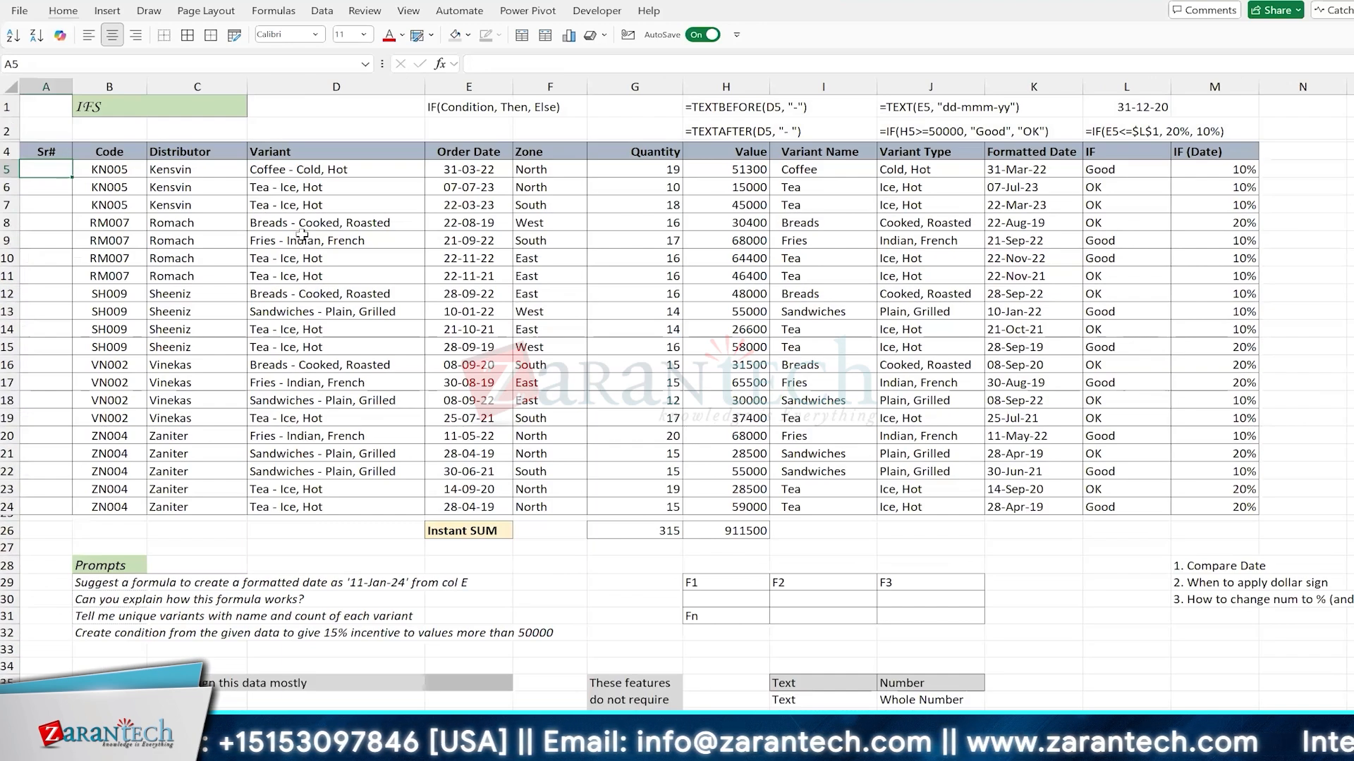
type("=seq")
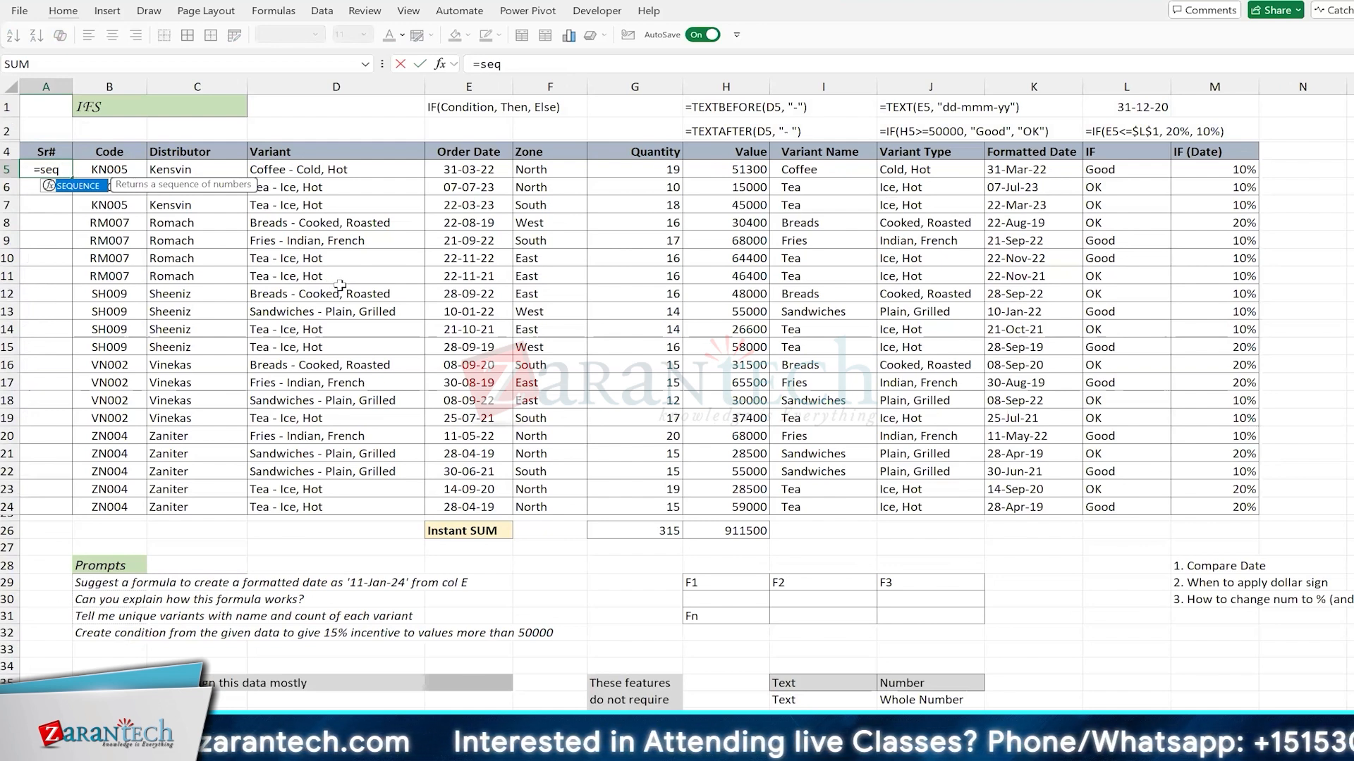
key("Tab")
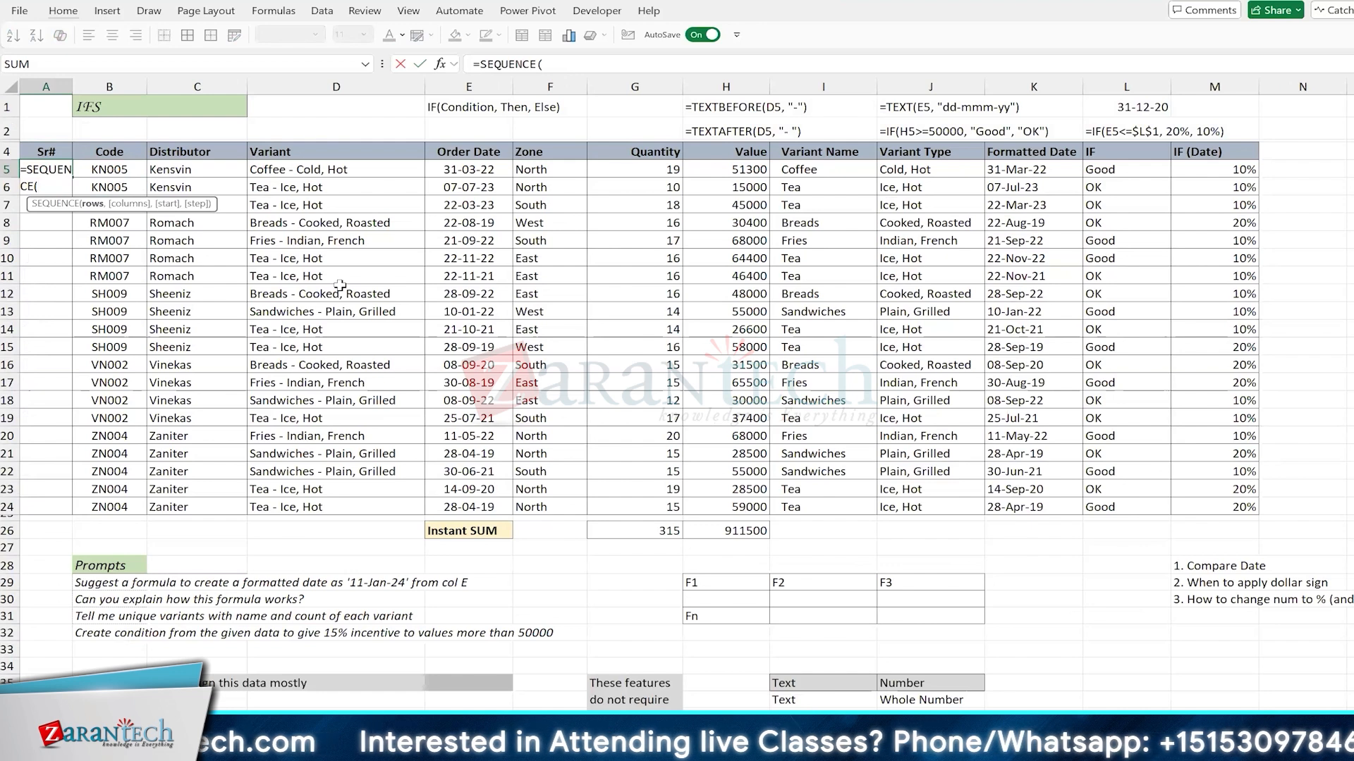
type("20)")
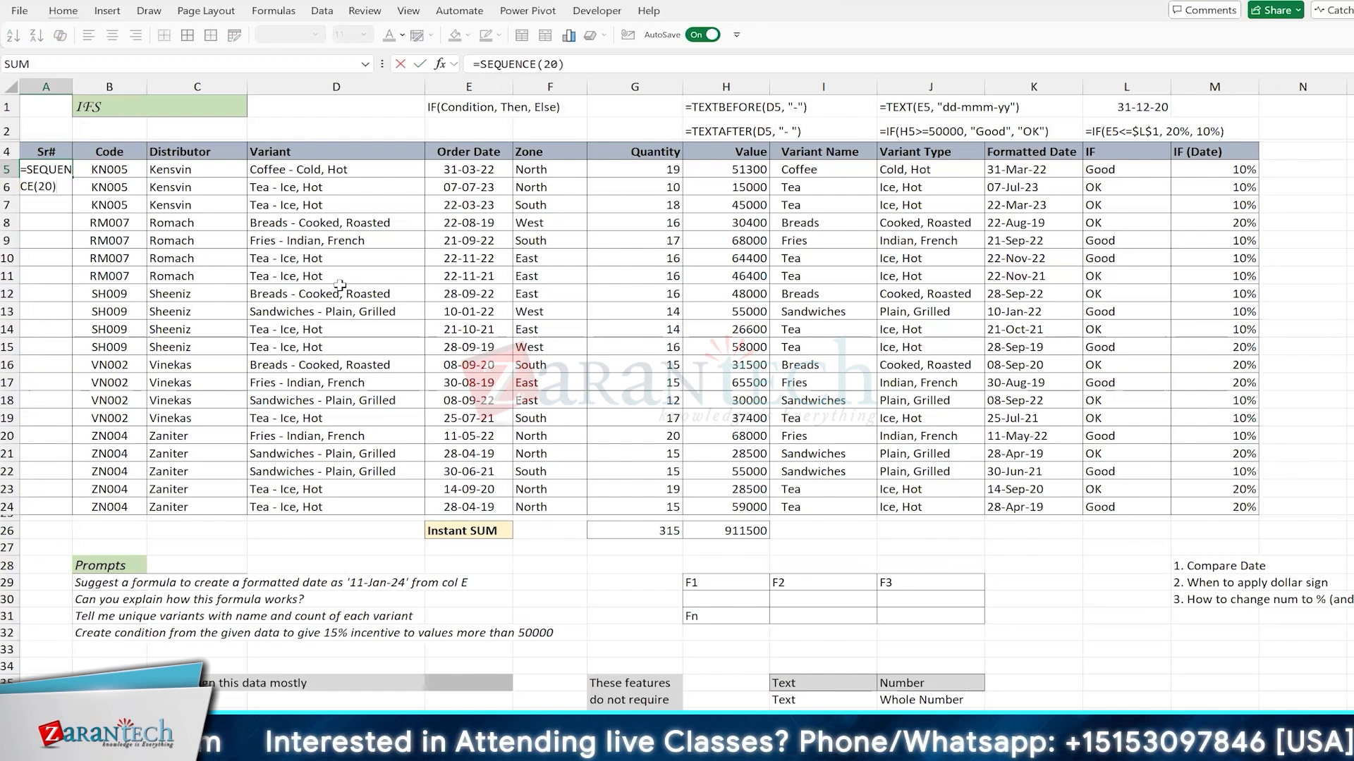
key("Return")
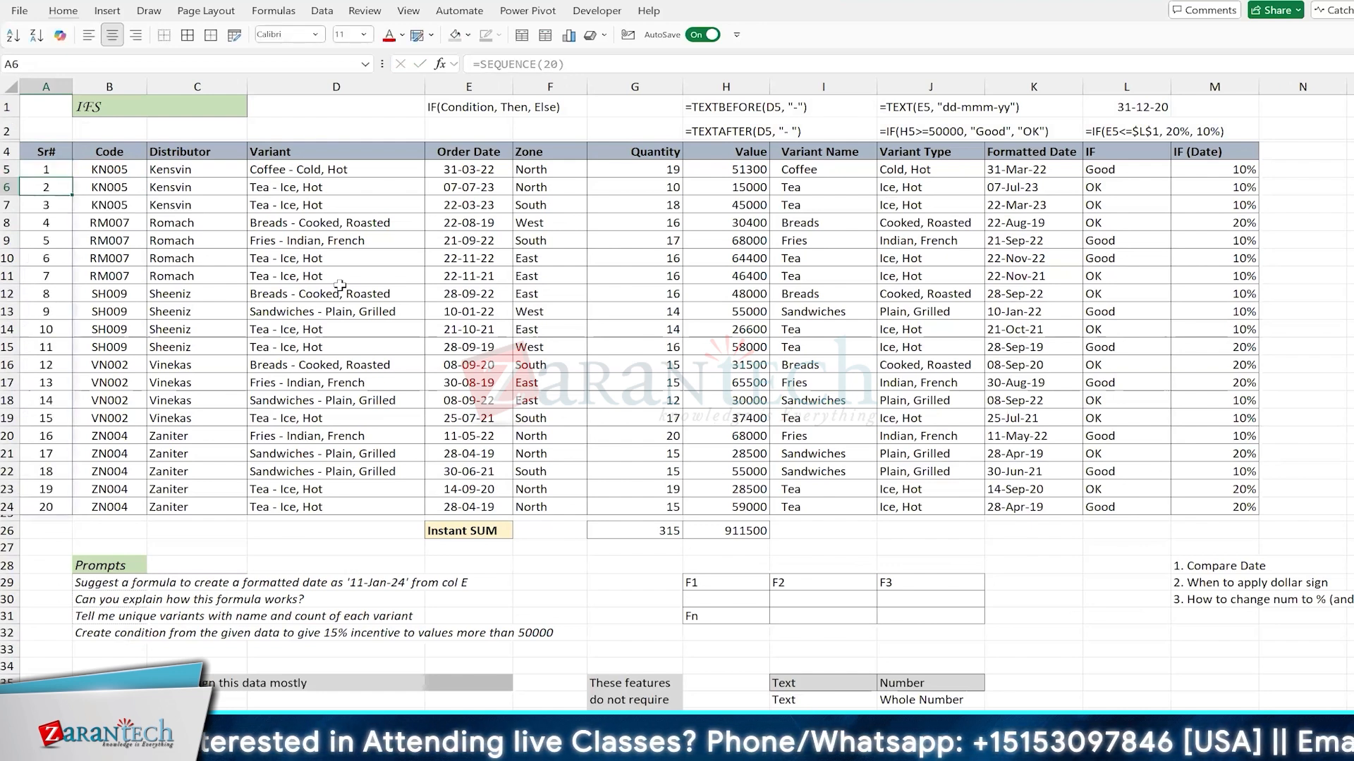
Step: Try to sort the data table by the Zone column while Sr# holds the SEQUENCE array
key("Down")
key("Down")
key("Down")
key("Right")
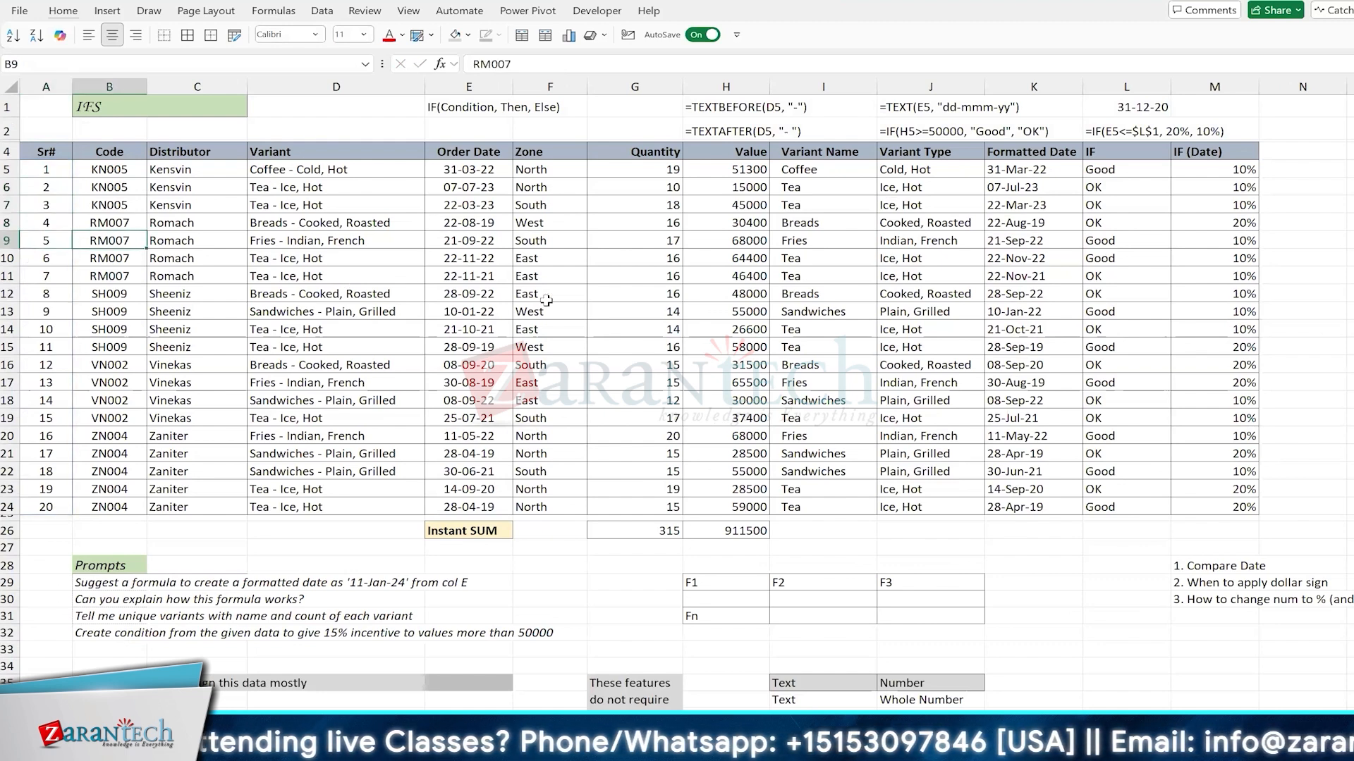
left_click(571, 297)
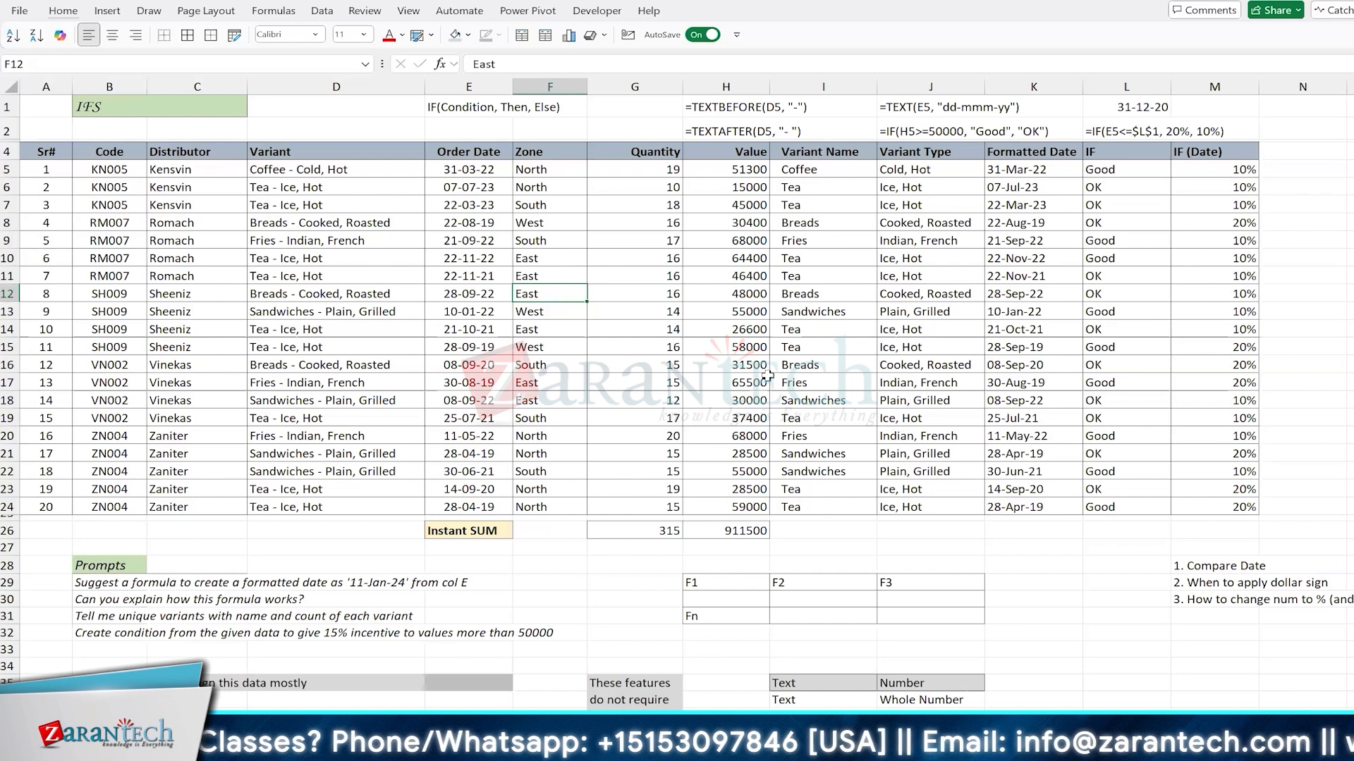
key("ctrl+a")
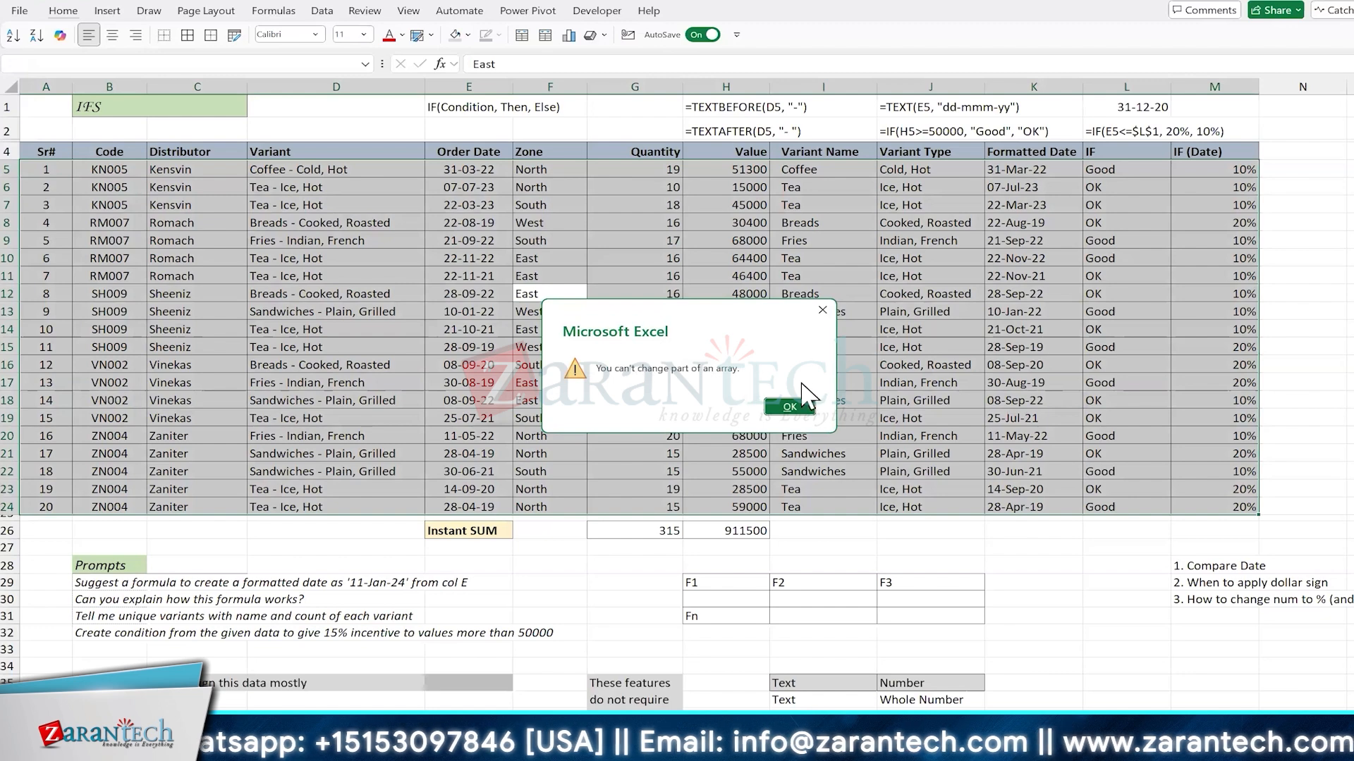
left_click(790, 408)
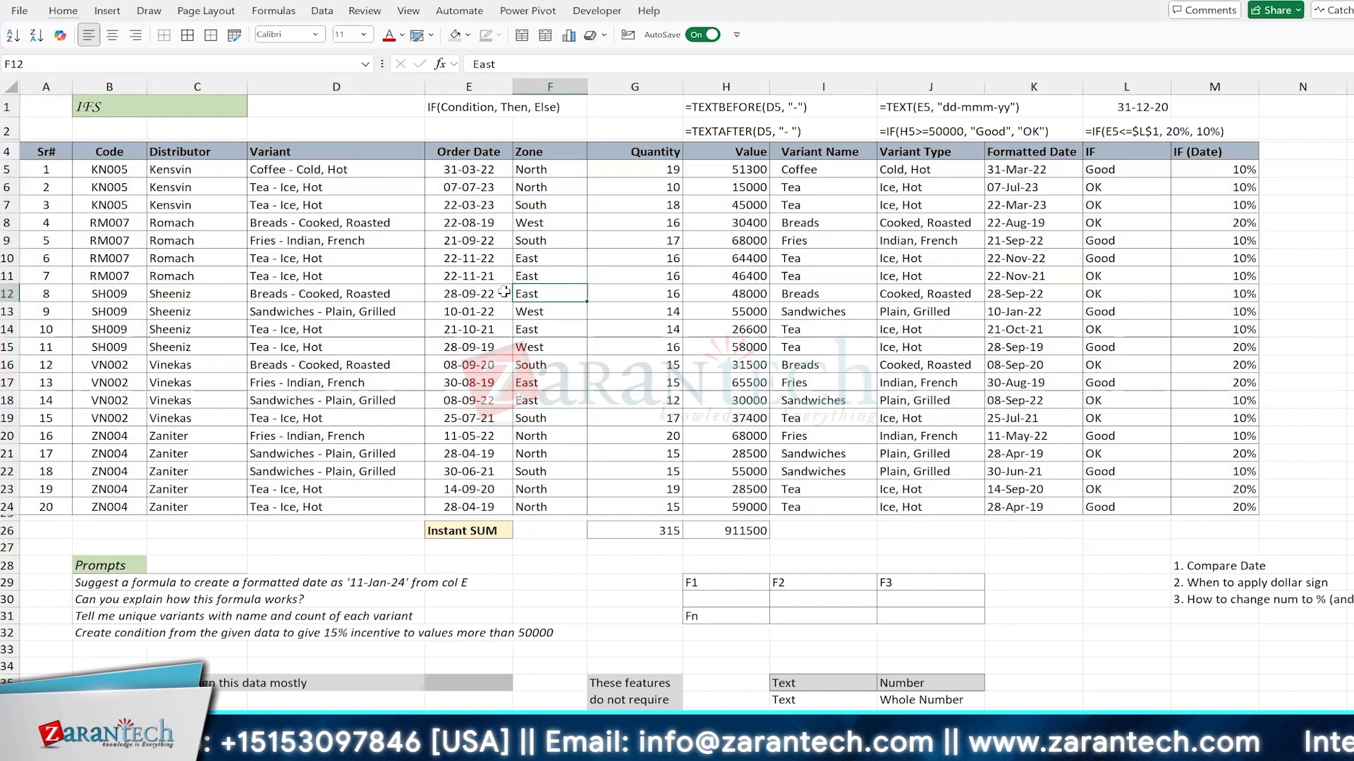
Step: Examine the SEQUENCE formula in A5 and the spilled Sr# cell A7 against ordinary table cells
left_click(55, 171)
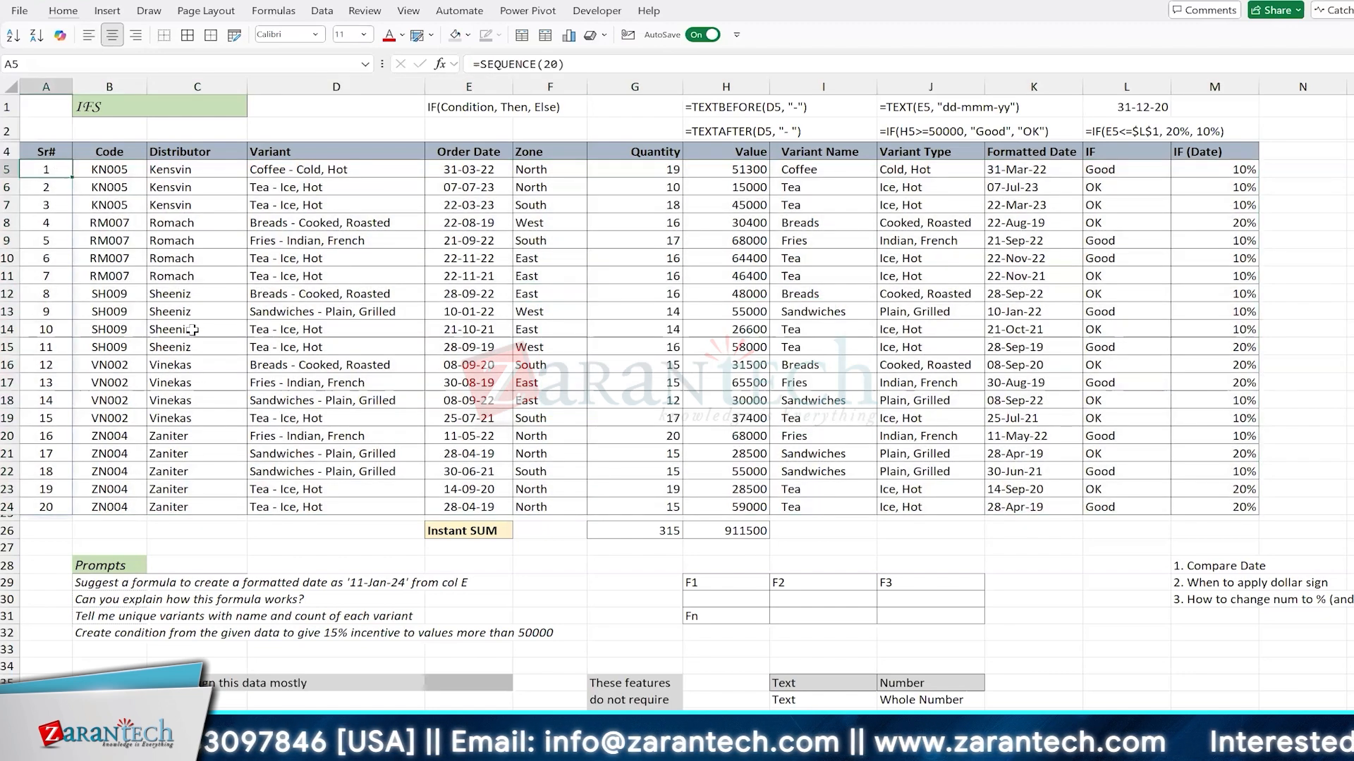
key("F2")
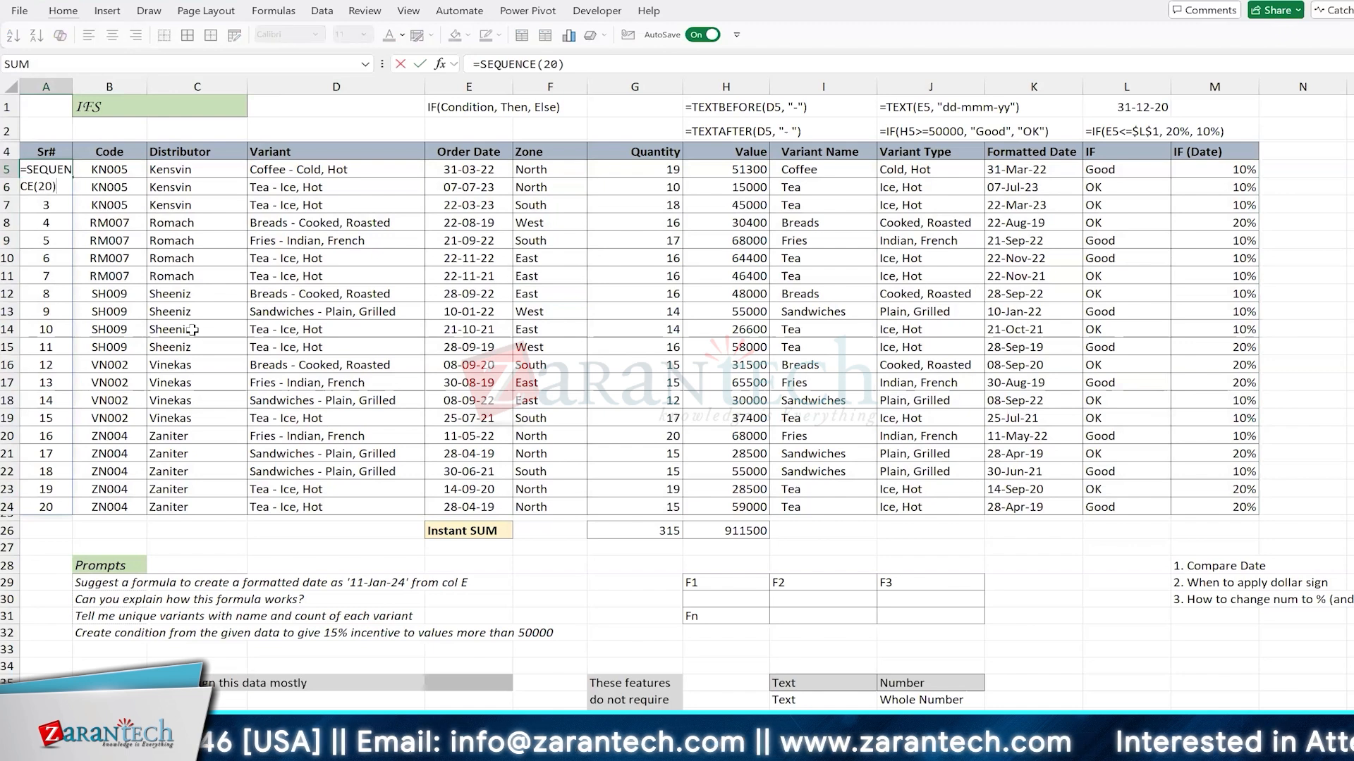
key("Escape")
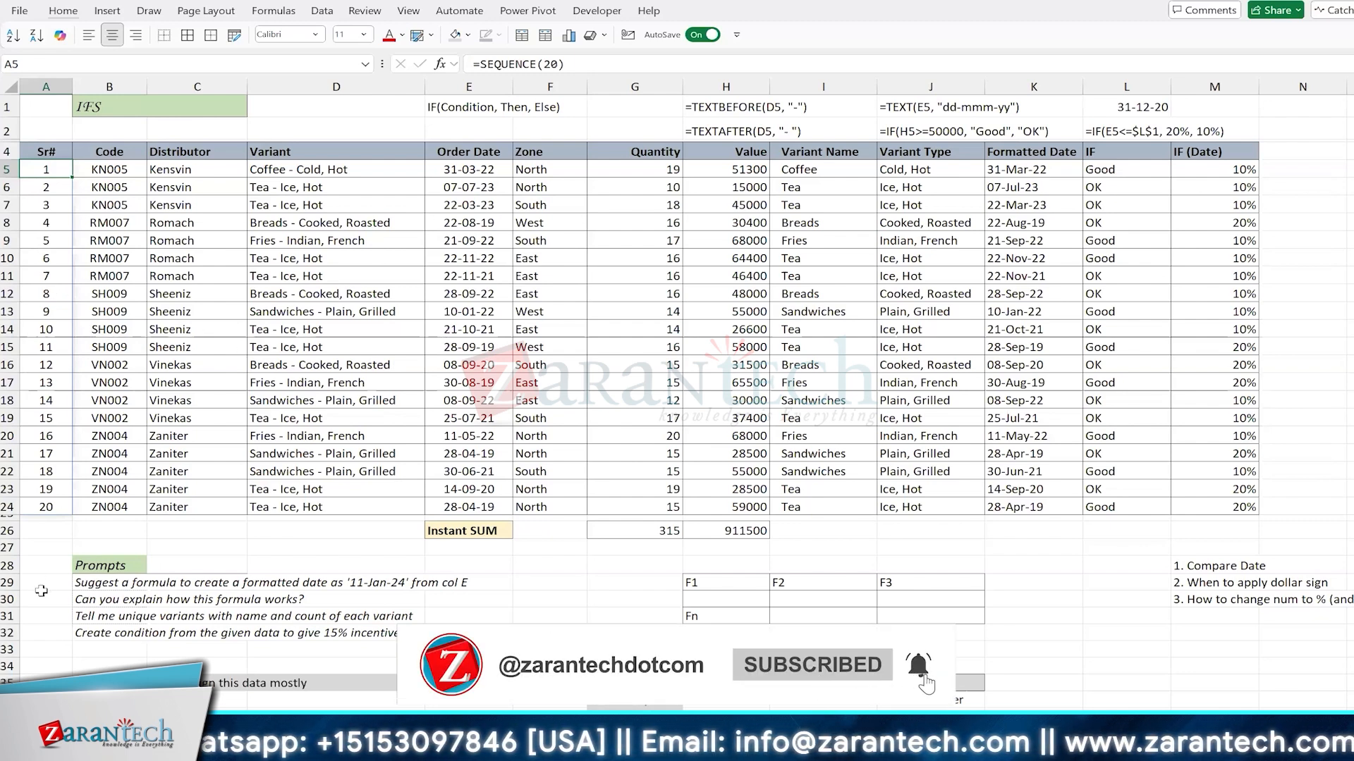
left_click(379, 317)
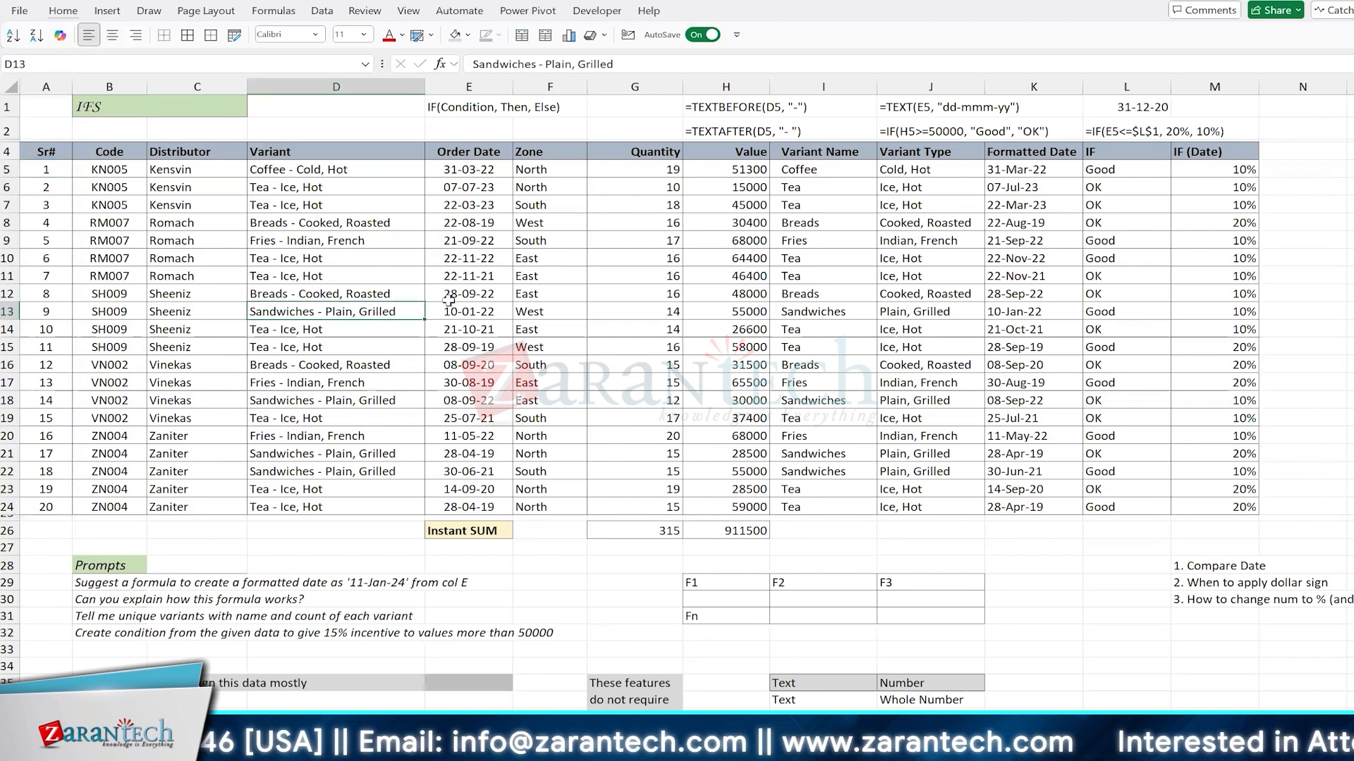
left_click(553, 293)
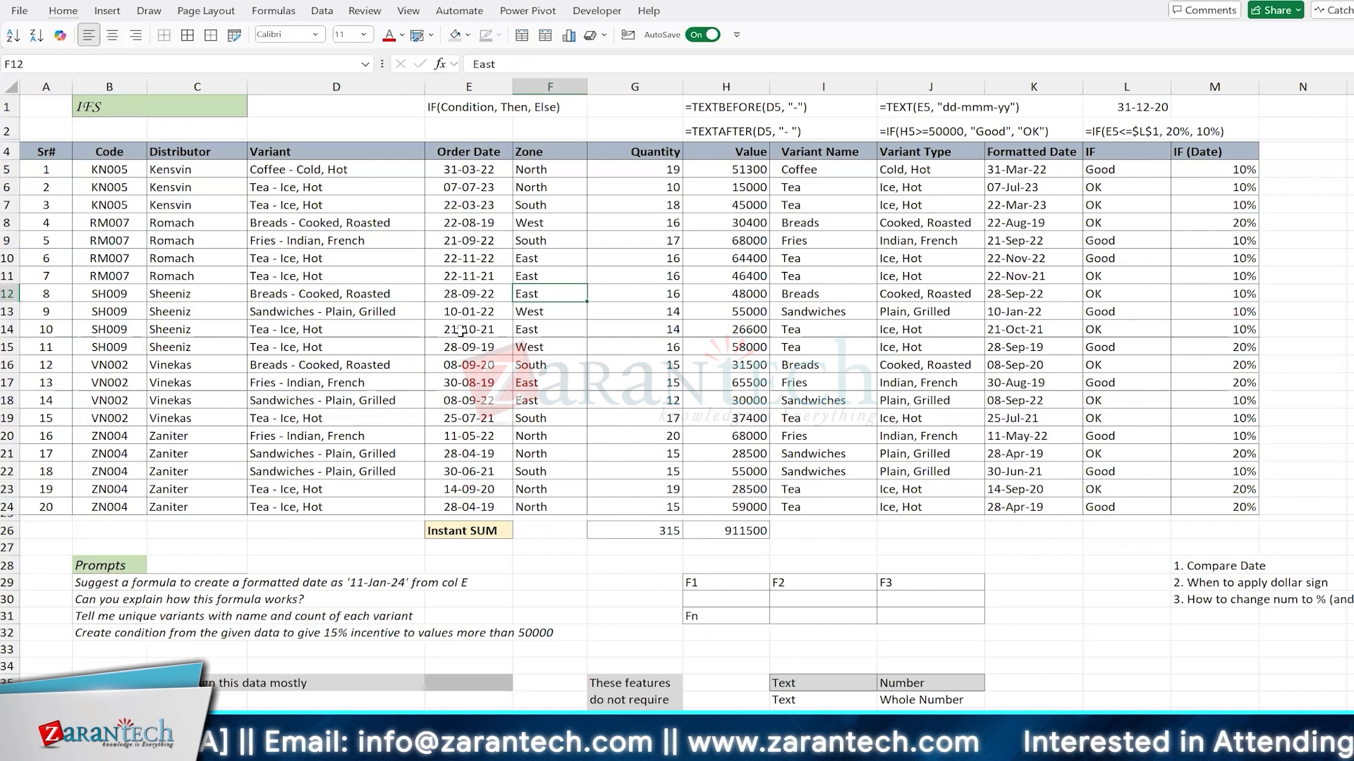
left_click(50, 206)
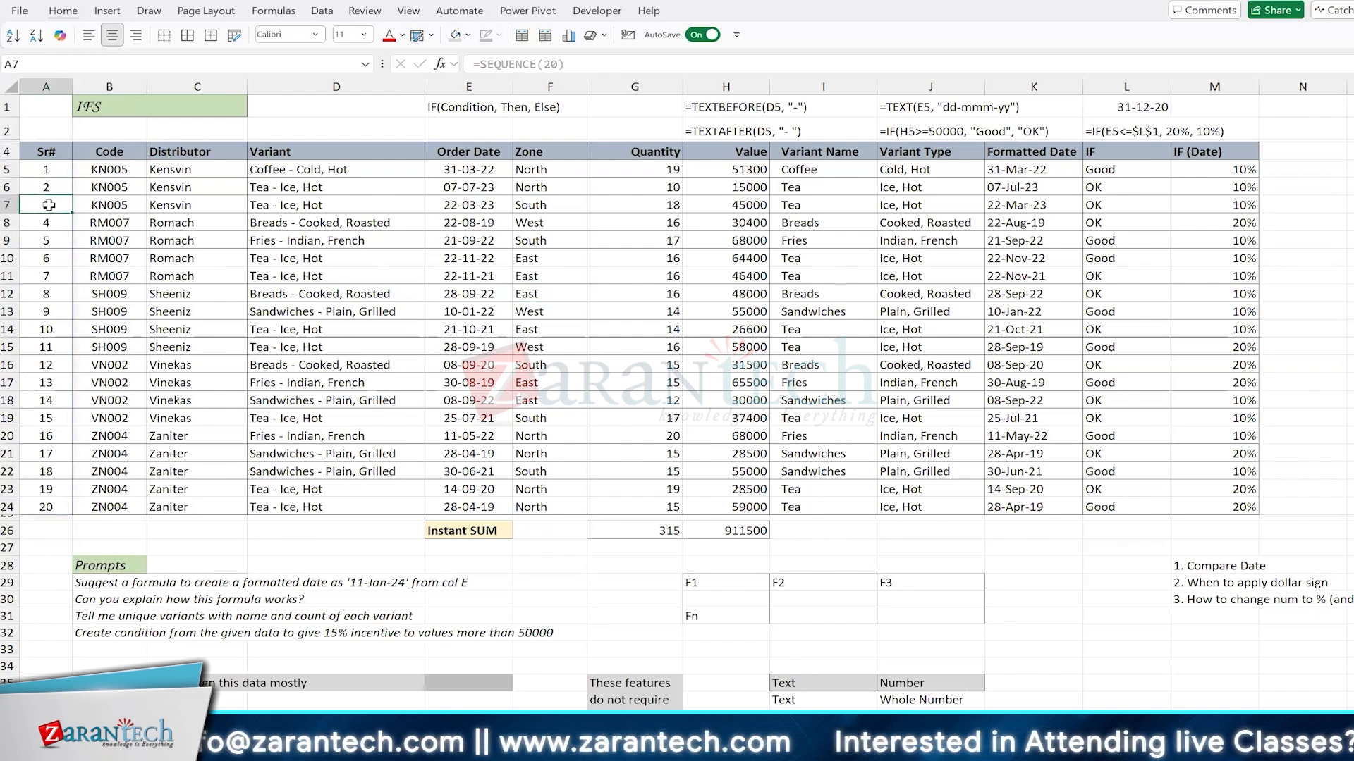
left_click(47, 170)
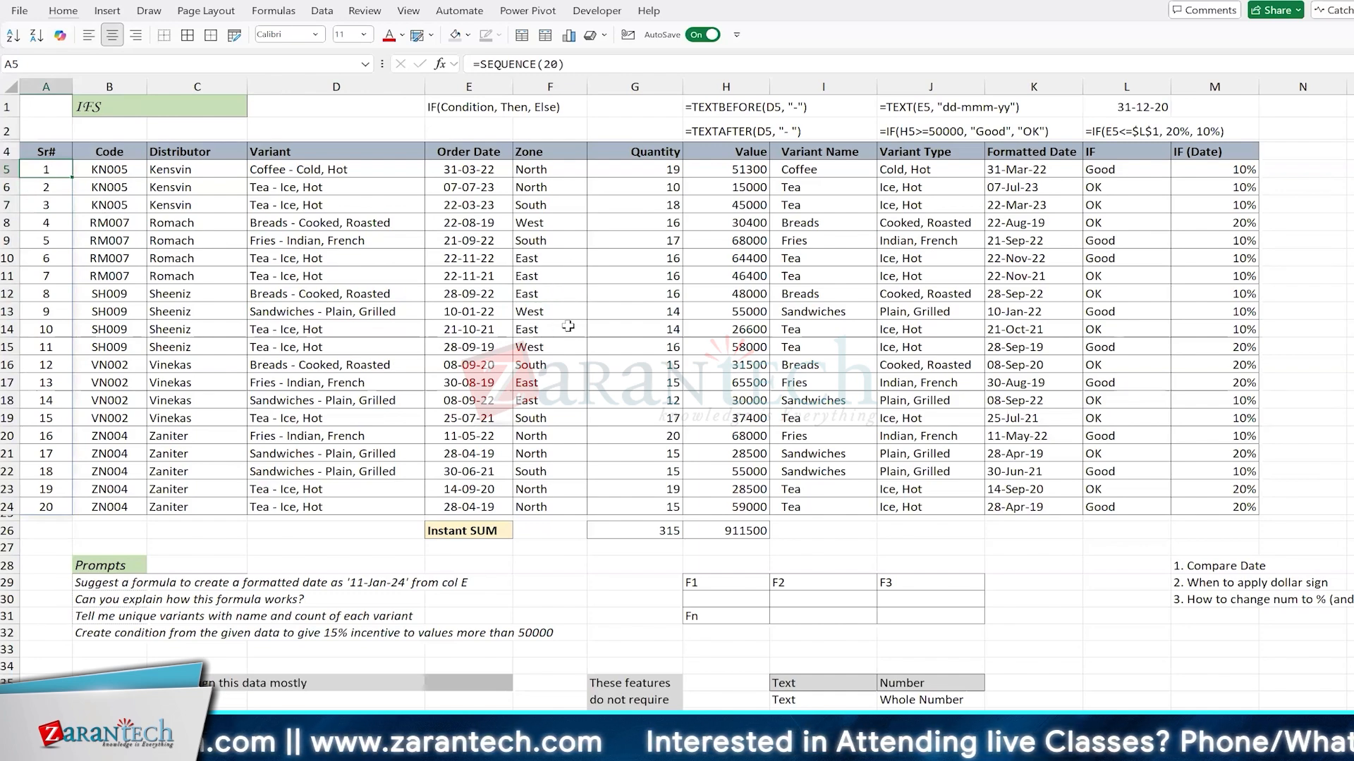
scroll(568, 327, "down", 6)
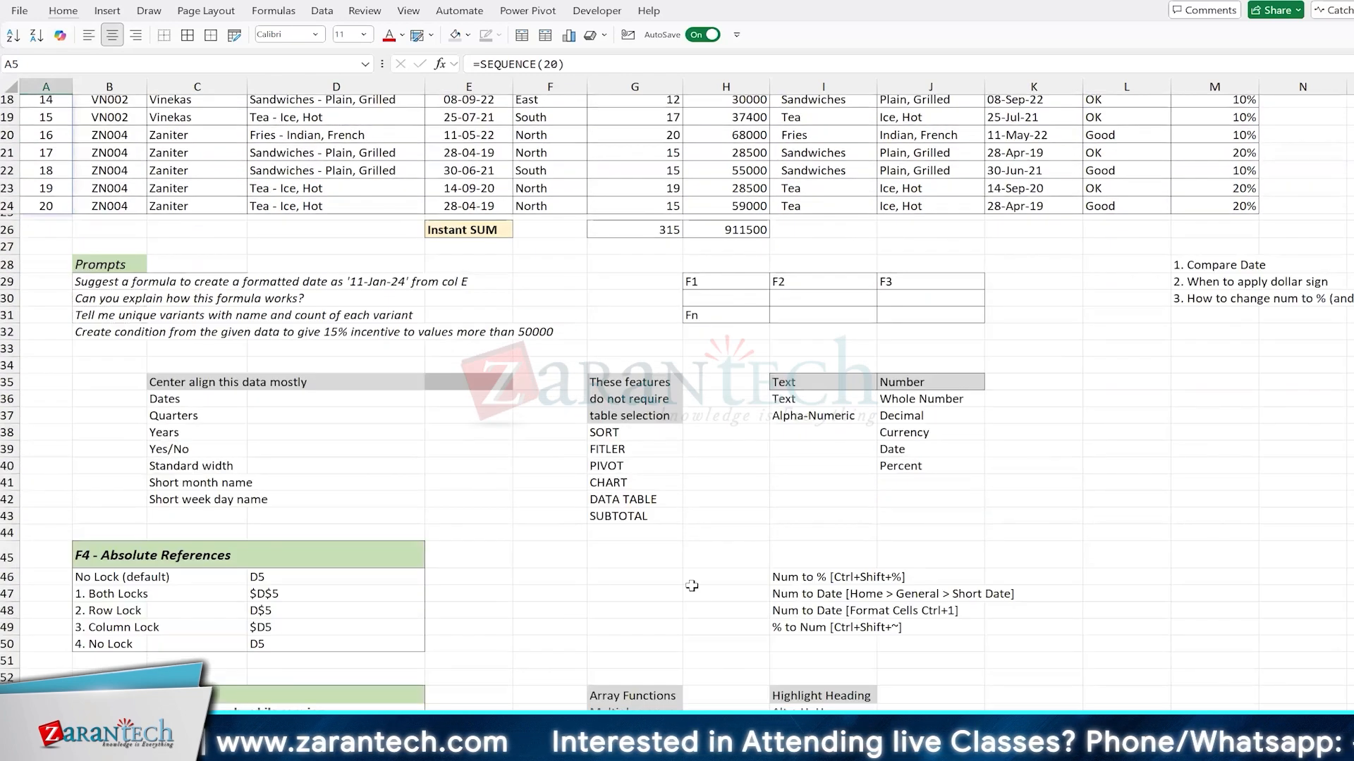
Step: Copy the data table's Zone column with its header, F4:F24, and paste it at F73 below the notes
scroll(692, 586, "down", 3)
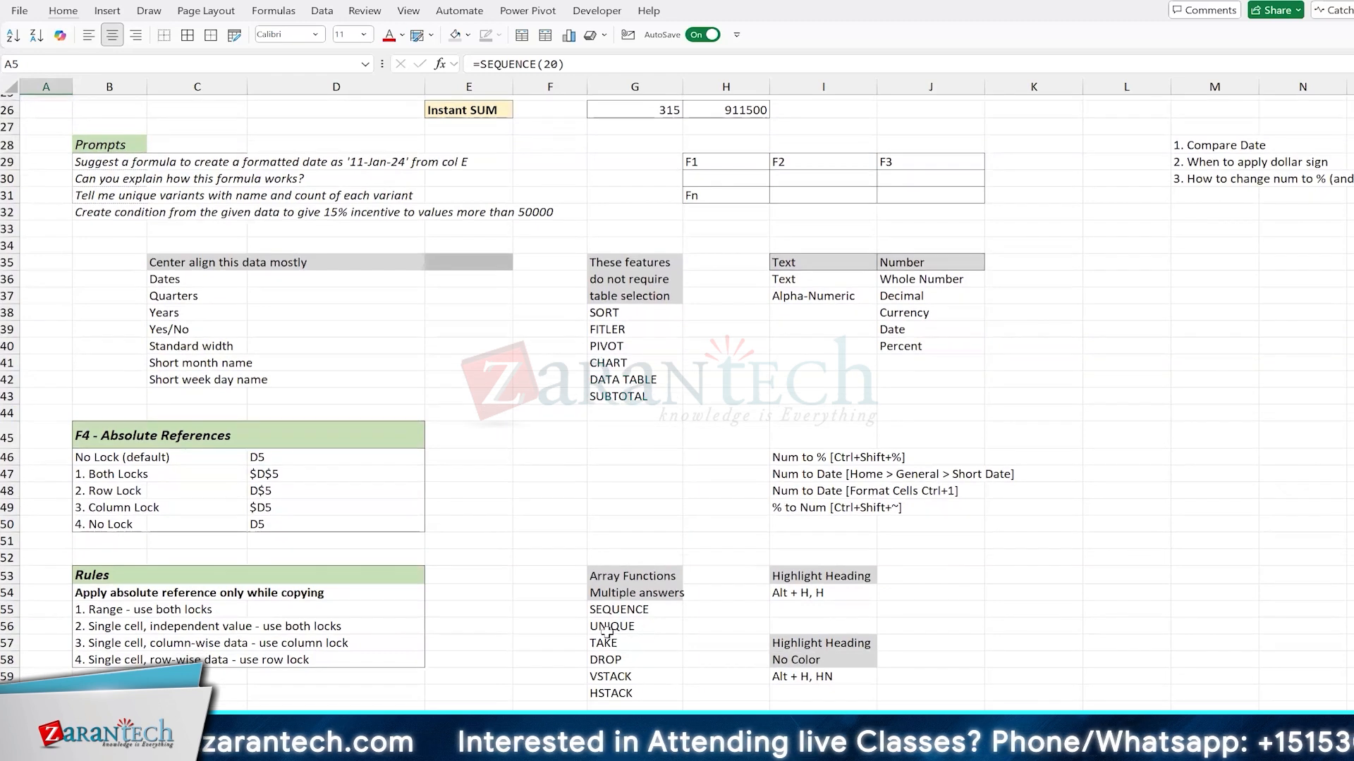
scroll(650, 629, "down", 4)
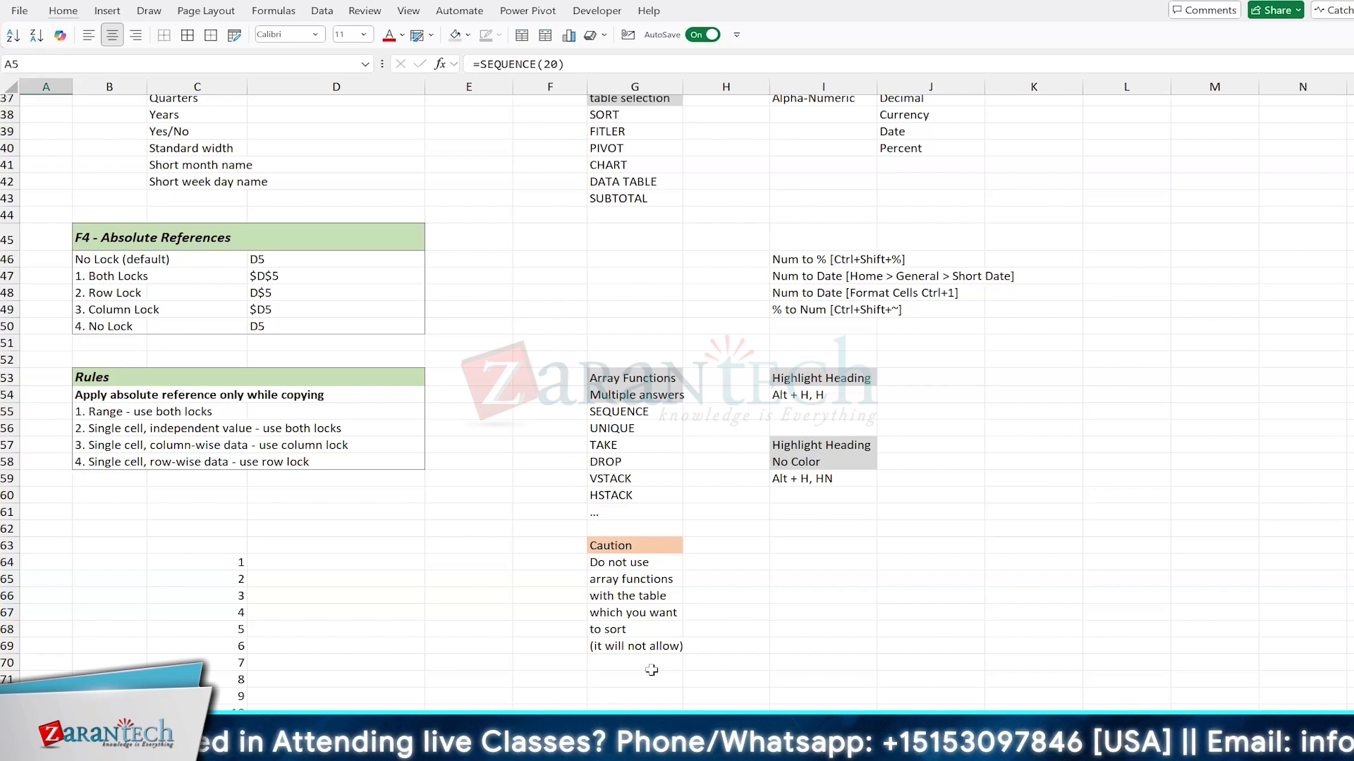
scroll(650, 670, "up", 7)
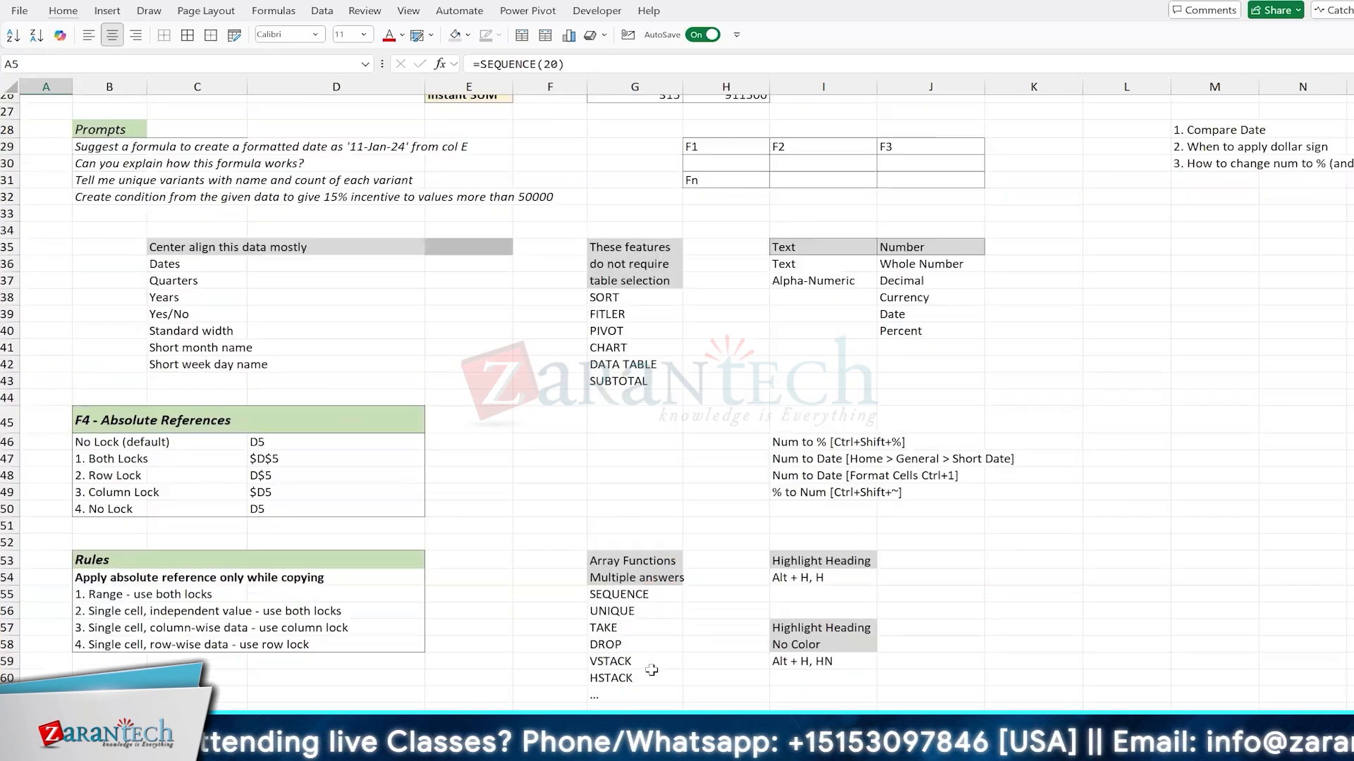
scroll(223, 321, "up", 5)
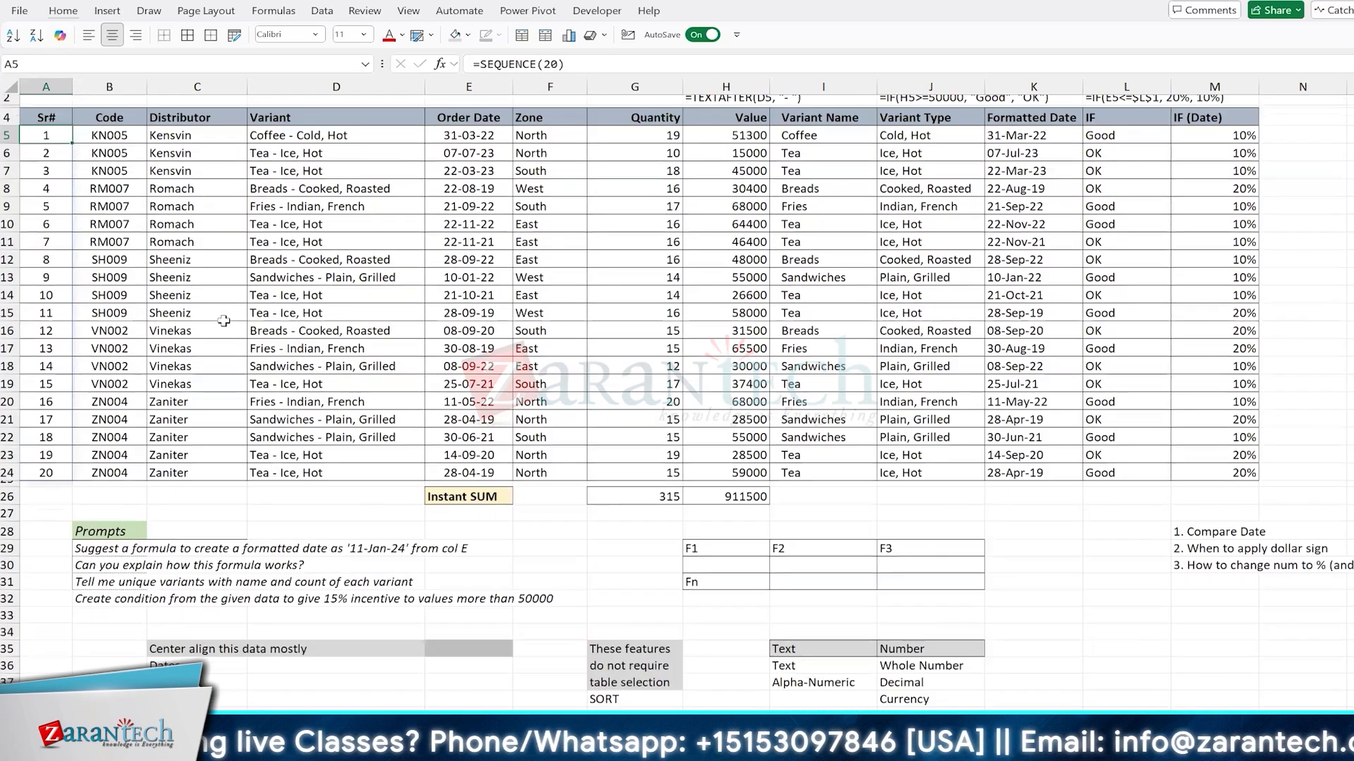
scroll(554, 182, "up", 1)
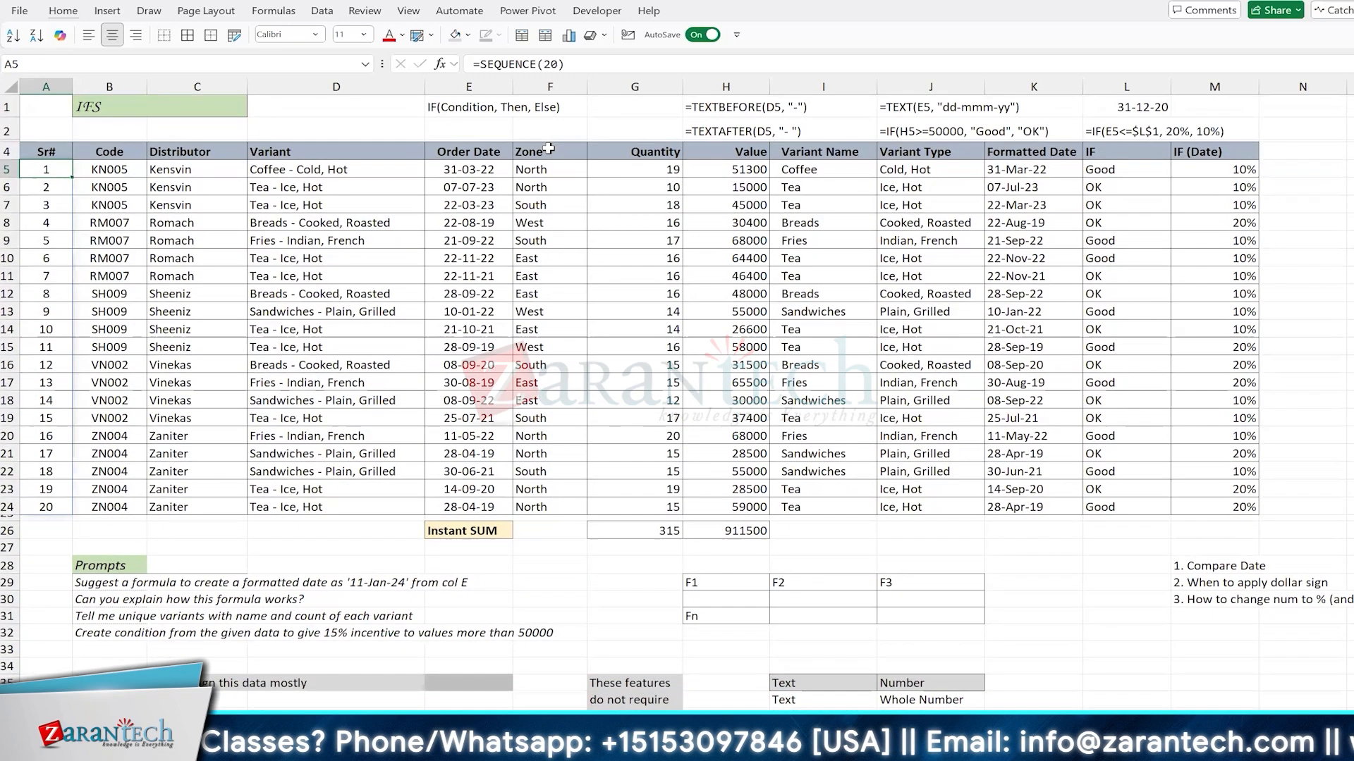
left_click(550, 150)
key("ctrl+shift+Down")
key("ctrl+c")
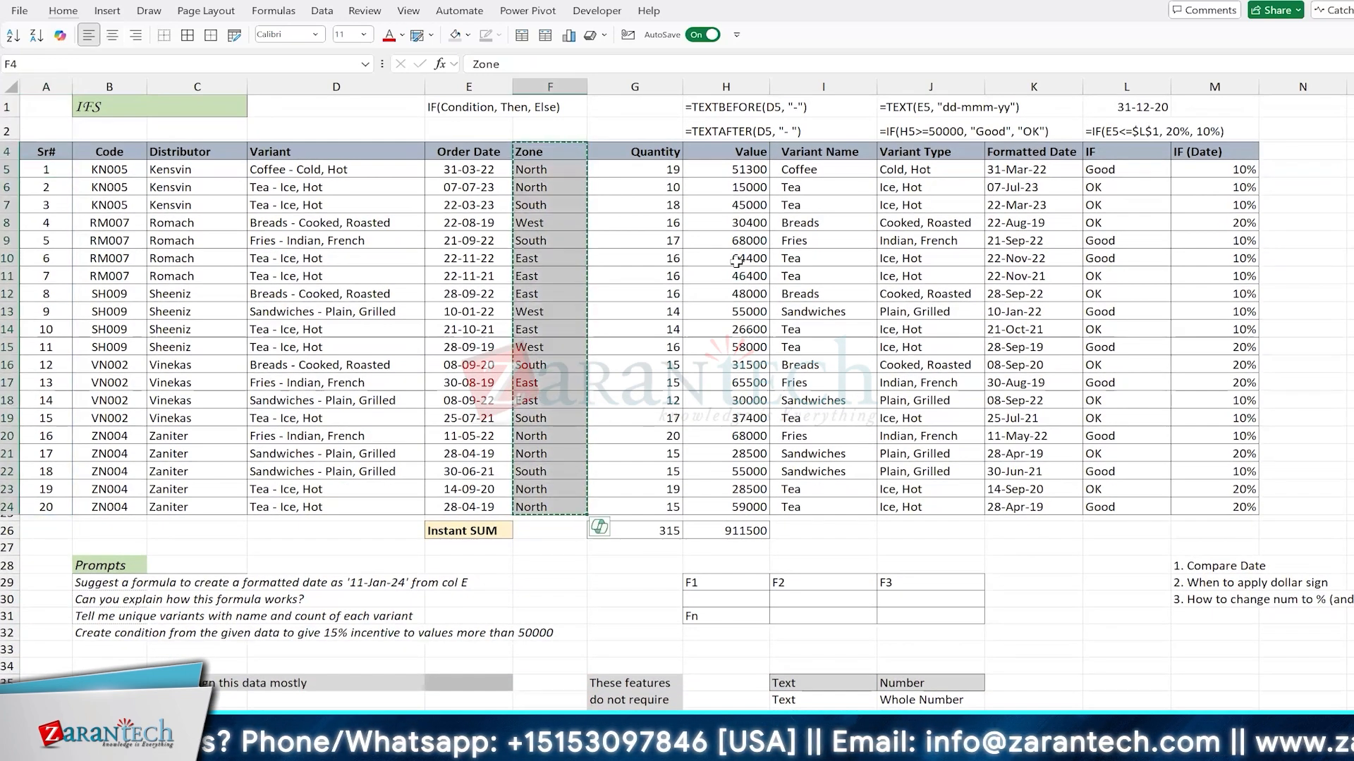
scroll(735, 292, "down", 2)
scroll(739, 323, "down", 5)
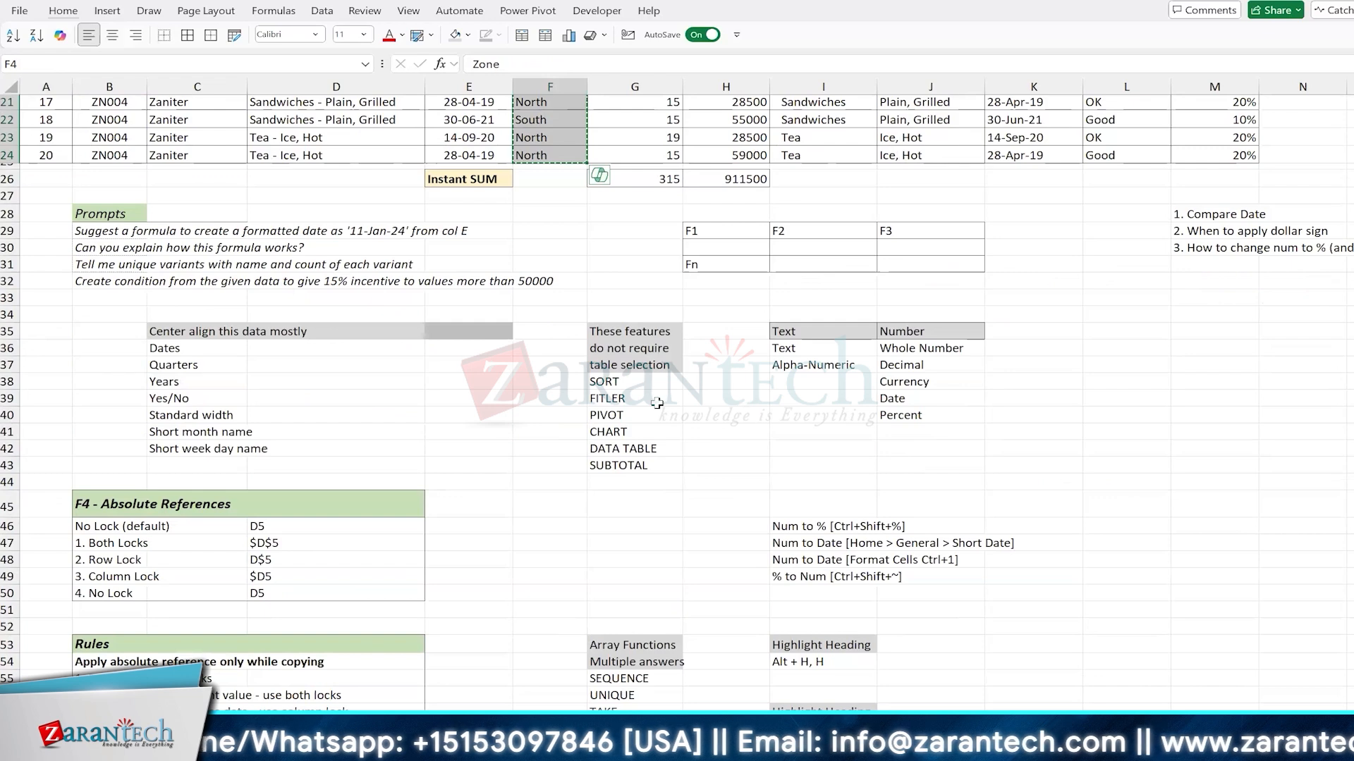
scroll(657, 403, "down", 12)
left_click(550, 376)
key("ctrl+v")
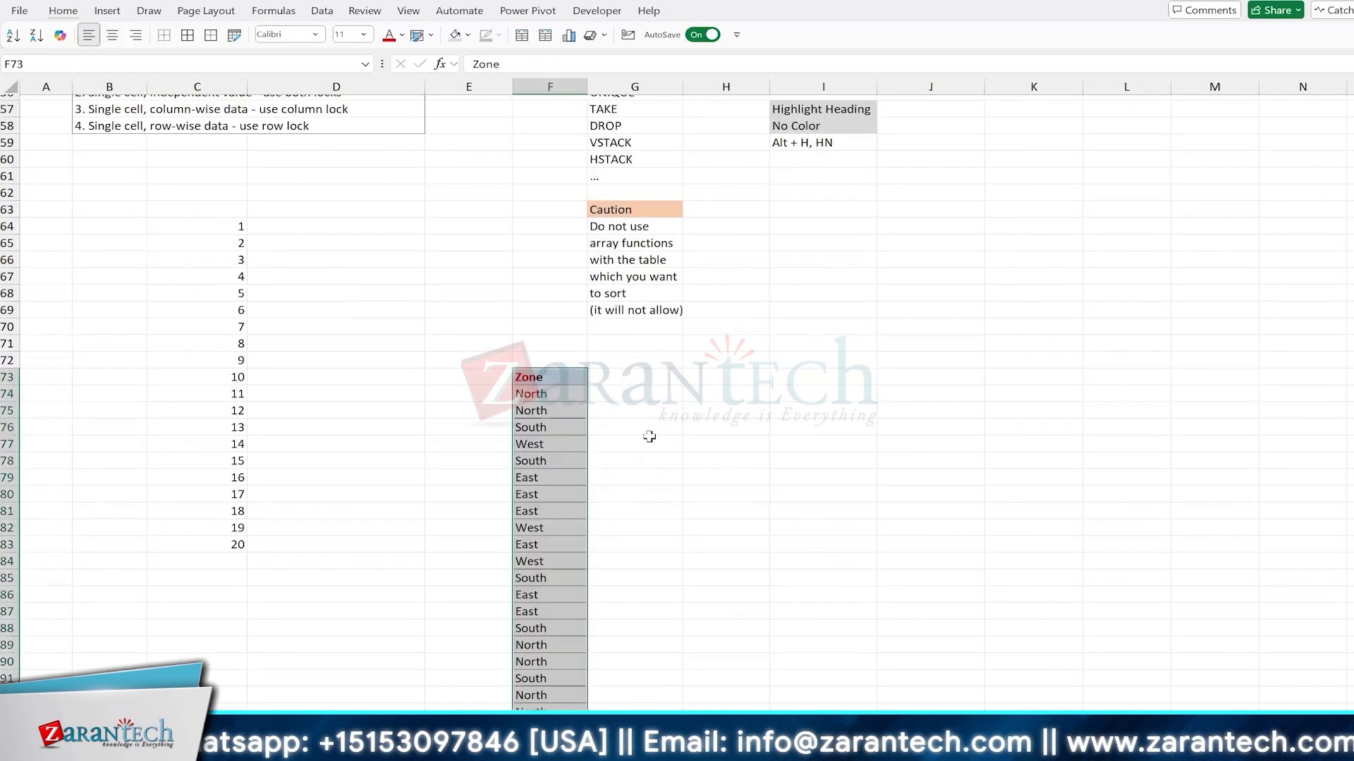
left_click(322, 10)
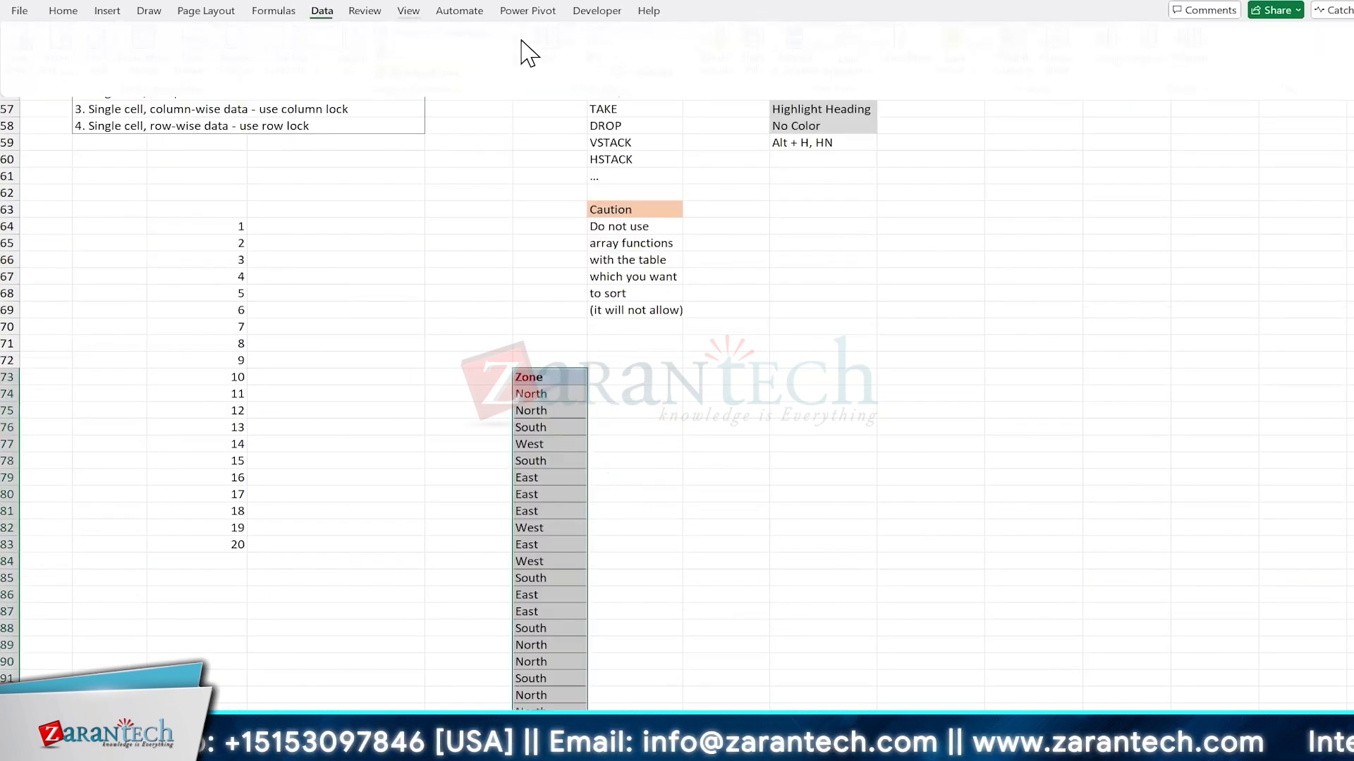
left_click(802, 50)
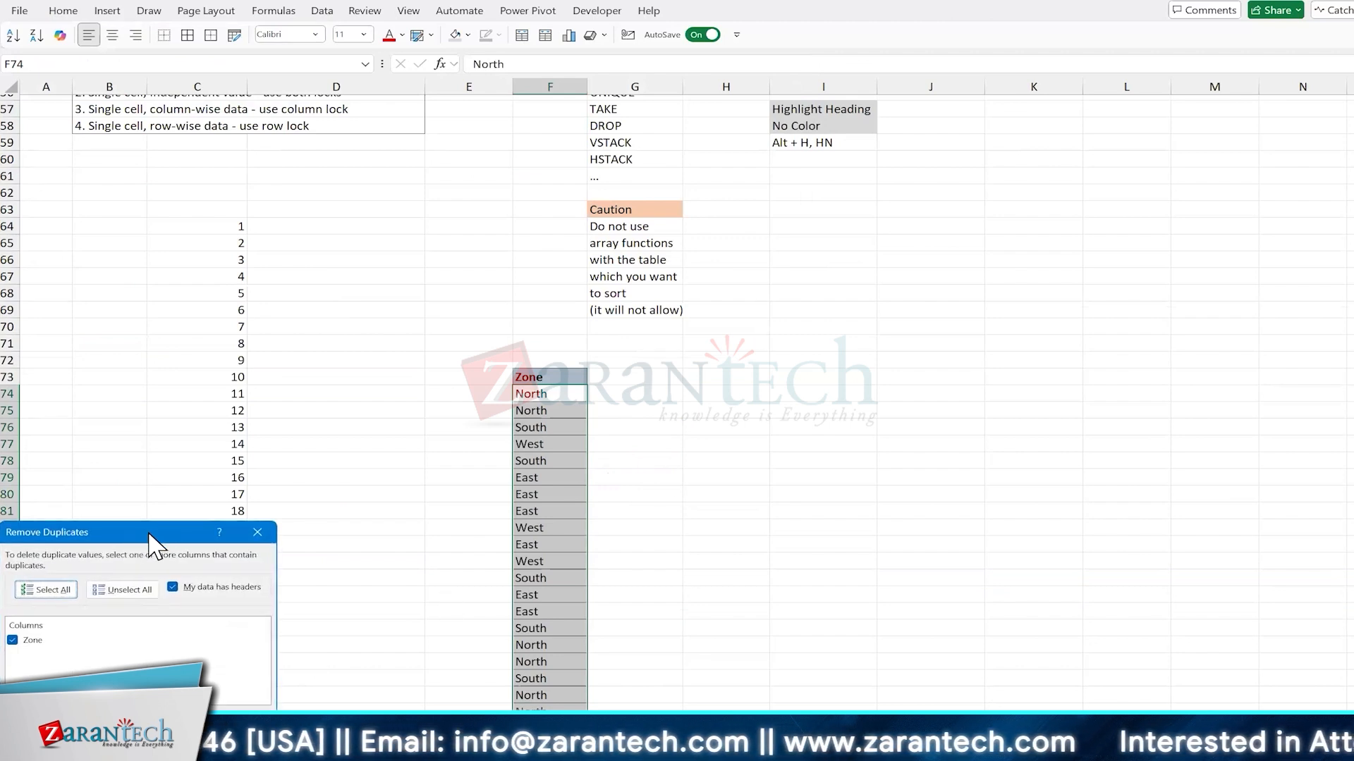
left_click_drag(160, 523, 183, 526)
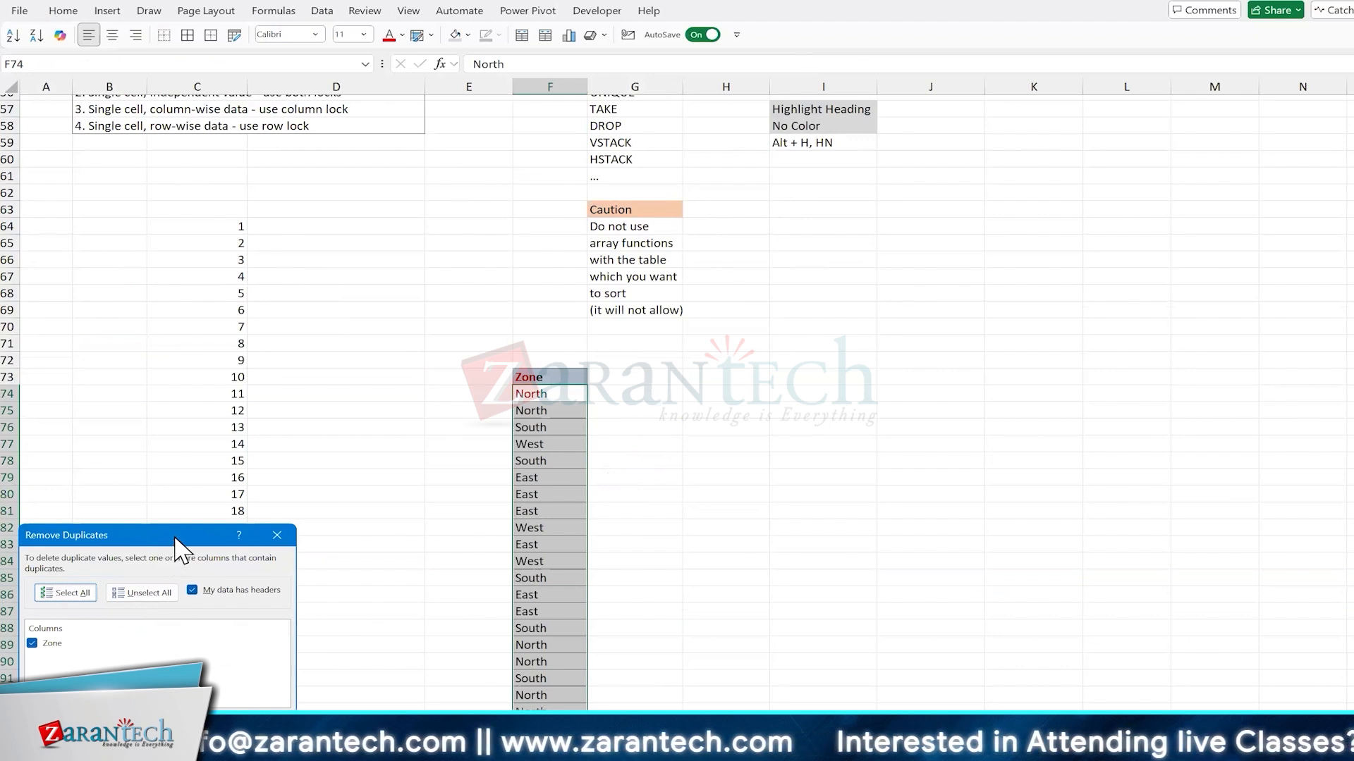
left_click_drag(177, 538, 1215, 311)
left_click(1307, 506)
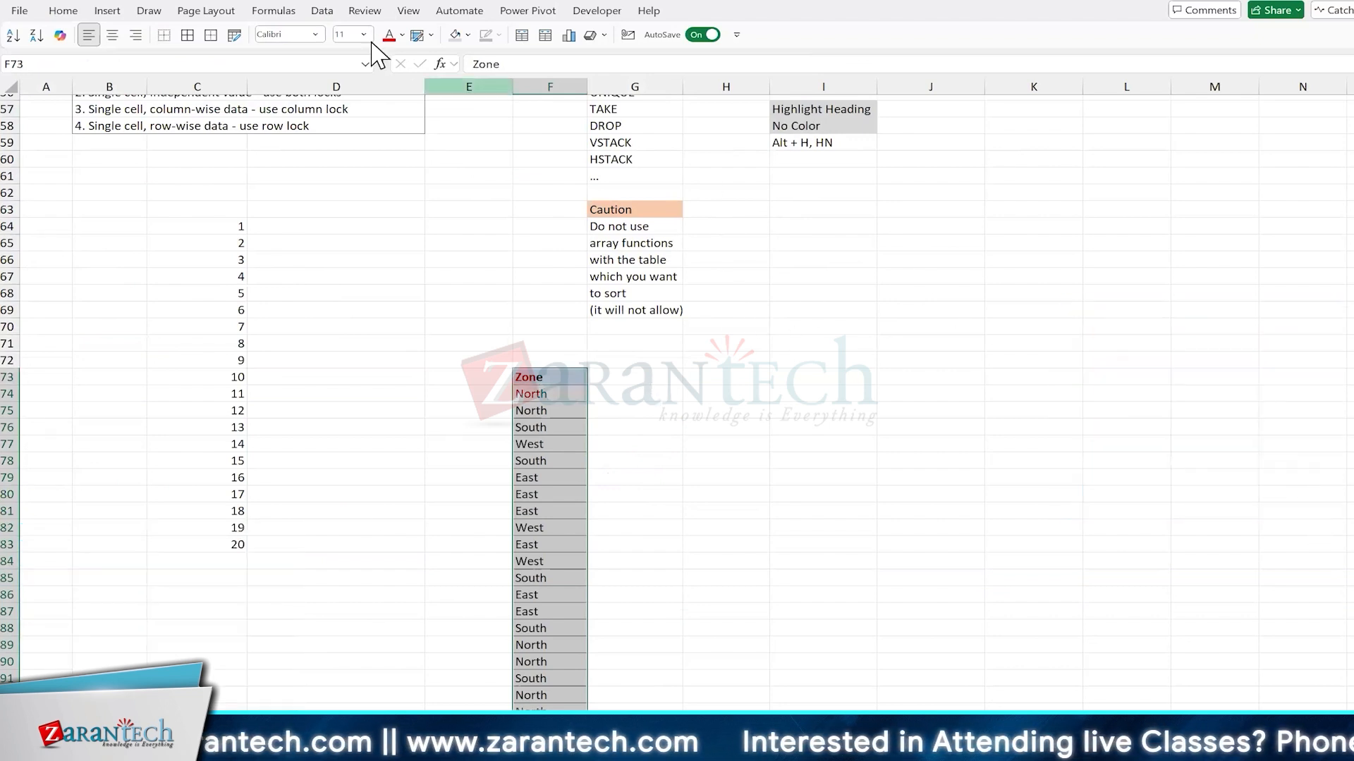
Step: Remove duplicates from the pasted Zone list starting at F73, treating its first row as a header
left_click(321, 11)
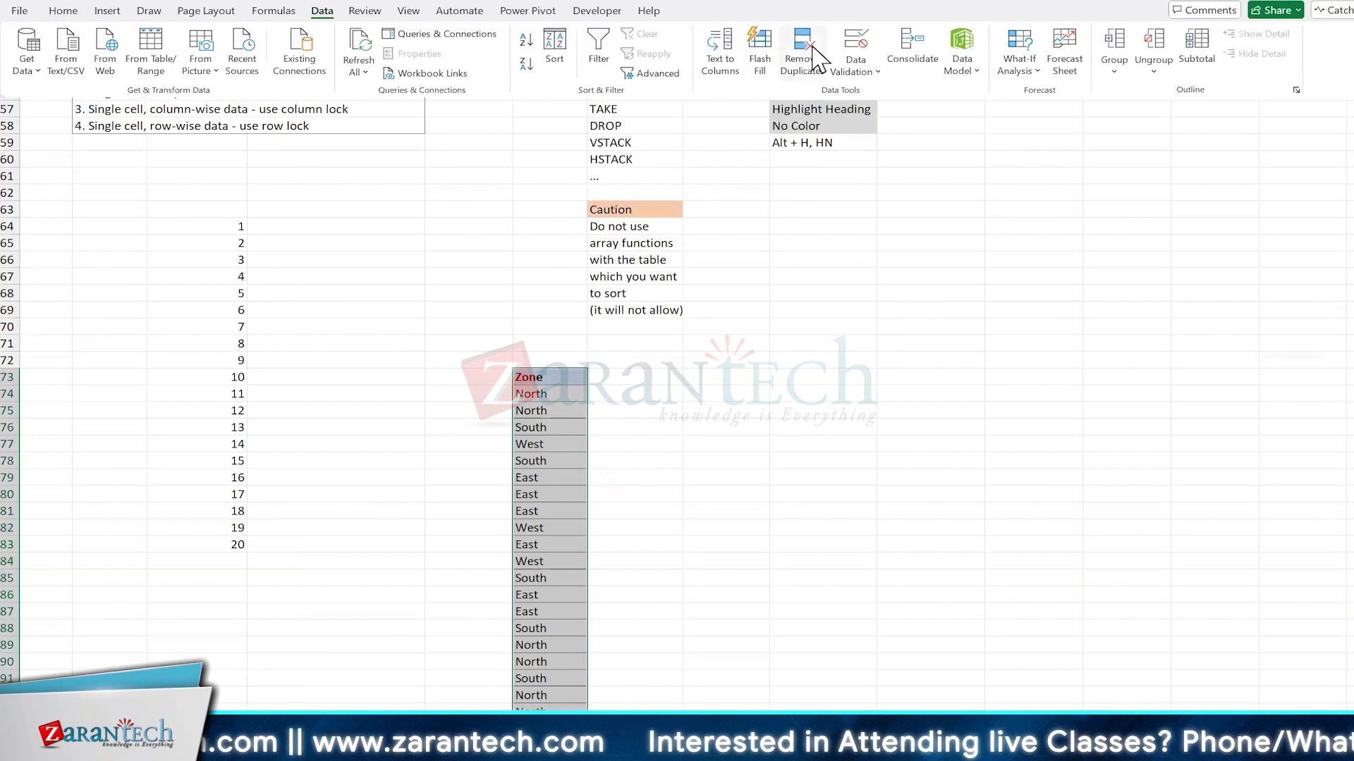
left_click(810, 56)
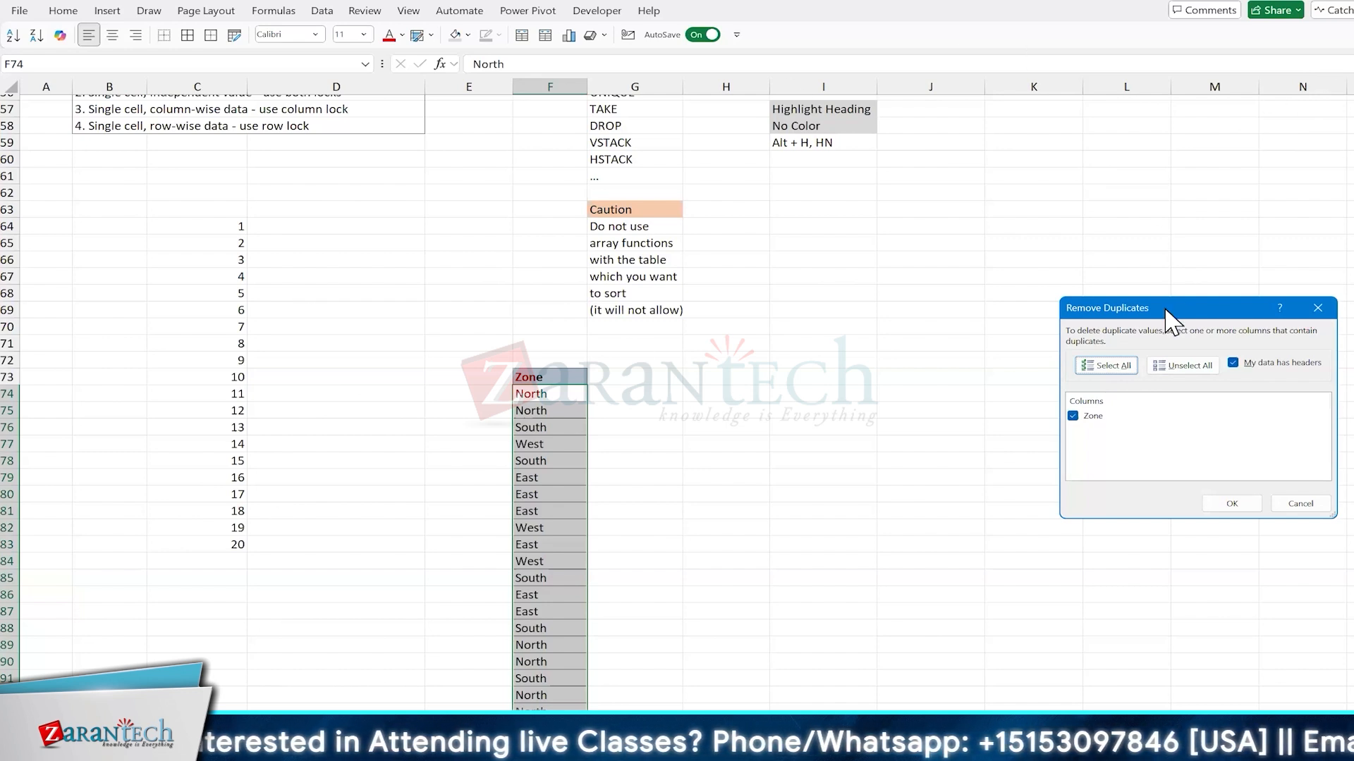
left_click_drag(1170, 308, 1057, 188)
left_click(1116, 384)
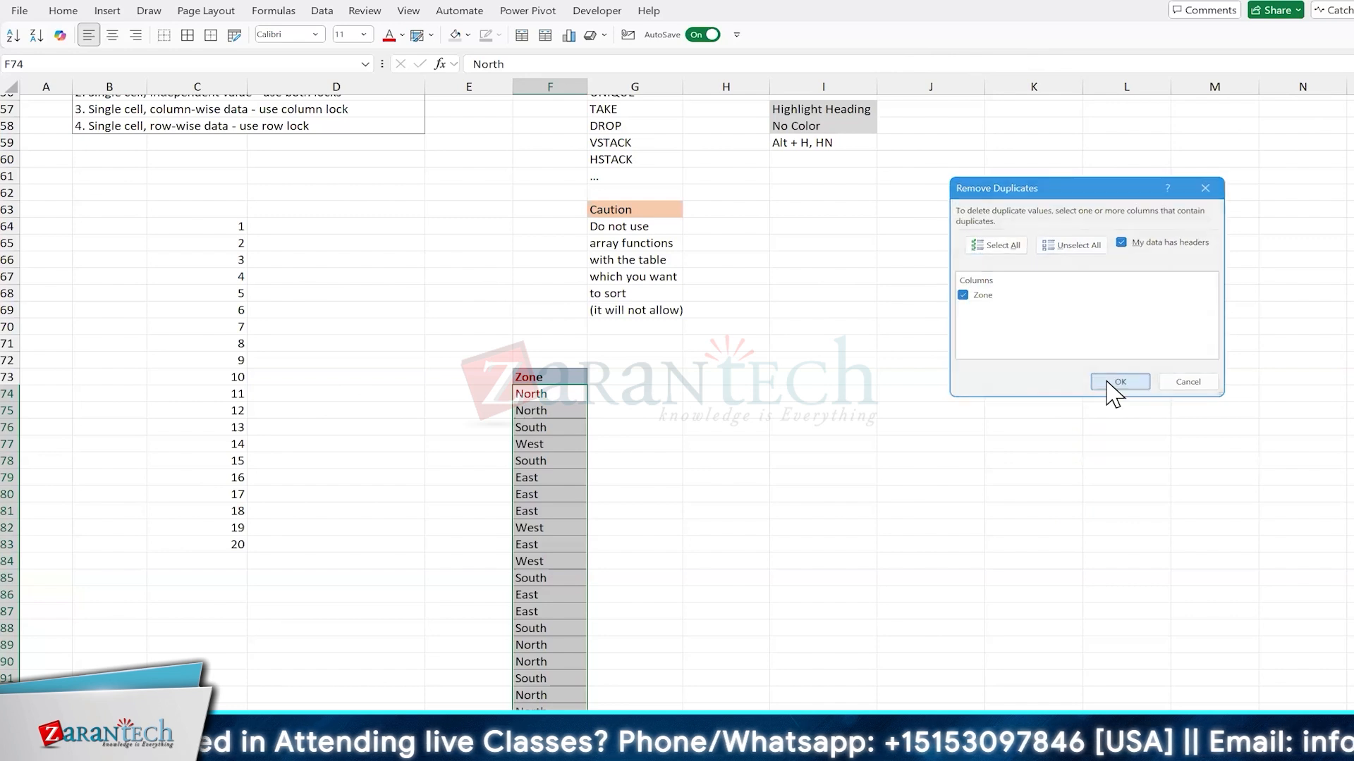
left_click(783, 414)
left_click(577, 411)
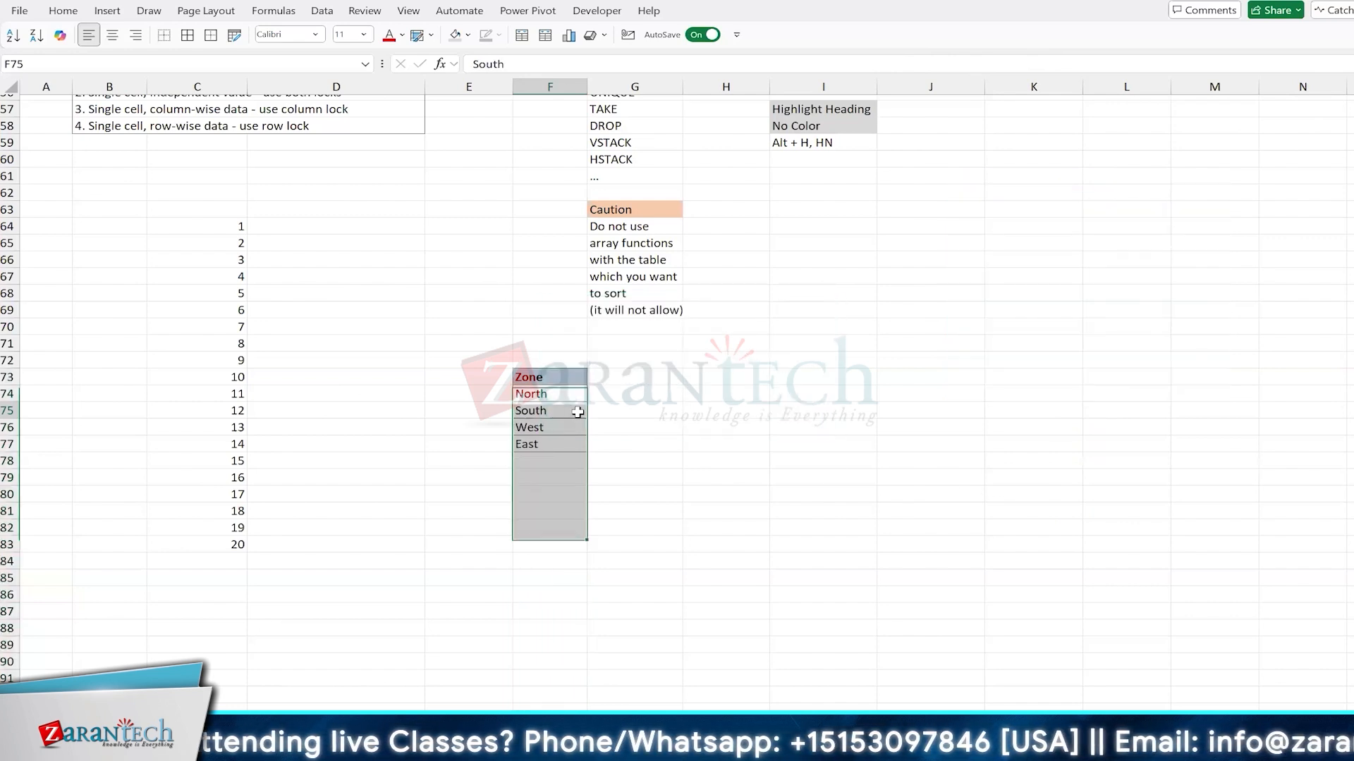
left_click(566, 391)
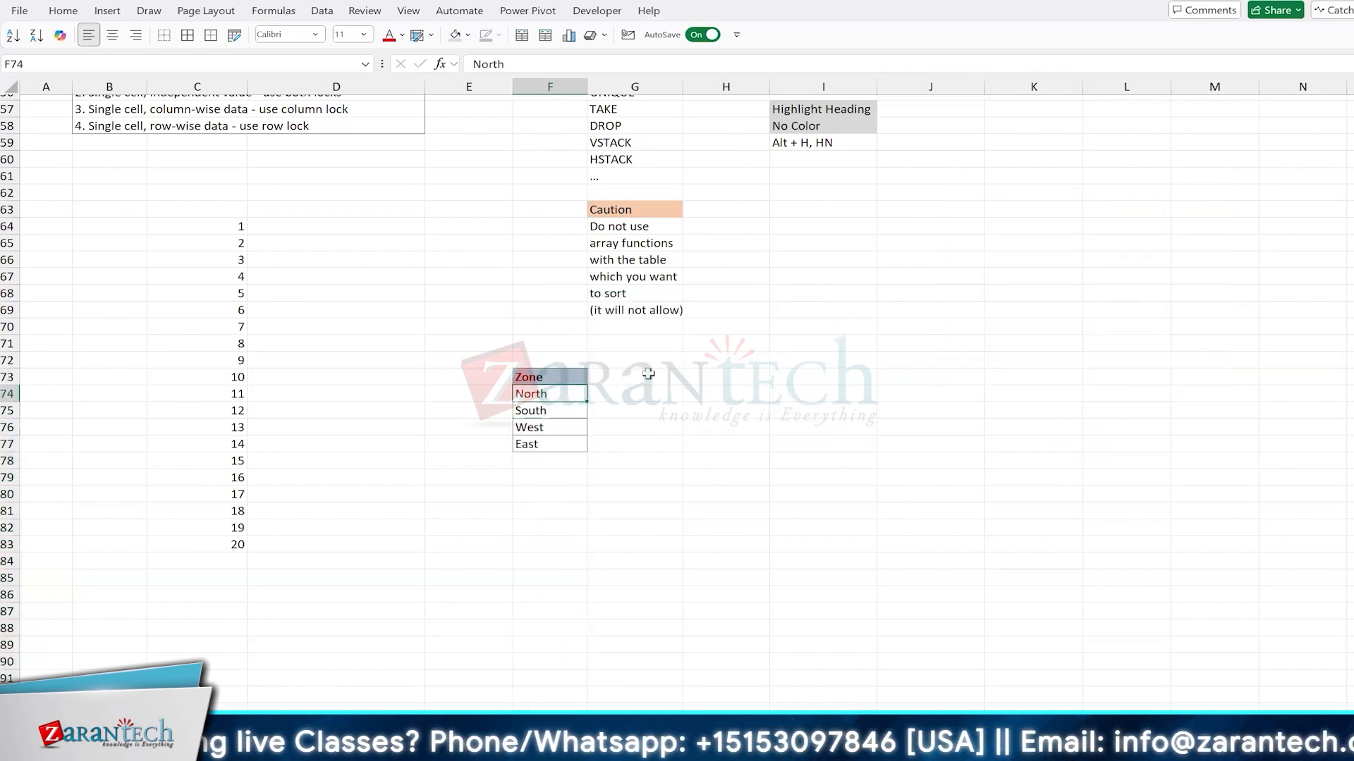
Step: Enter =UNIQUE(F4:F24) in G73, referencing the data table's Zone column with its header
left_click(643, 376)
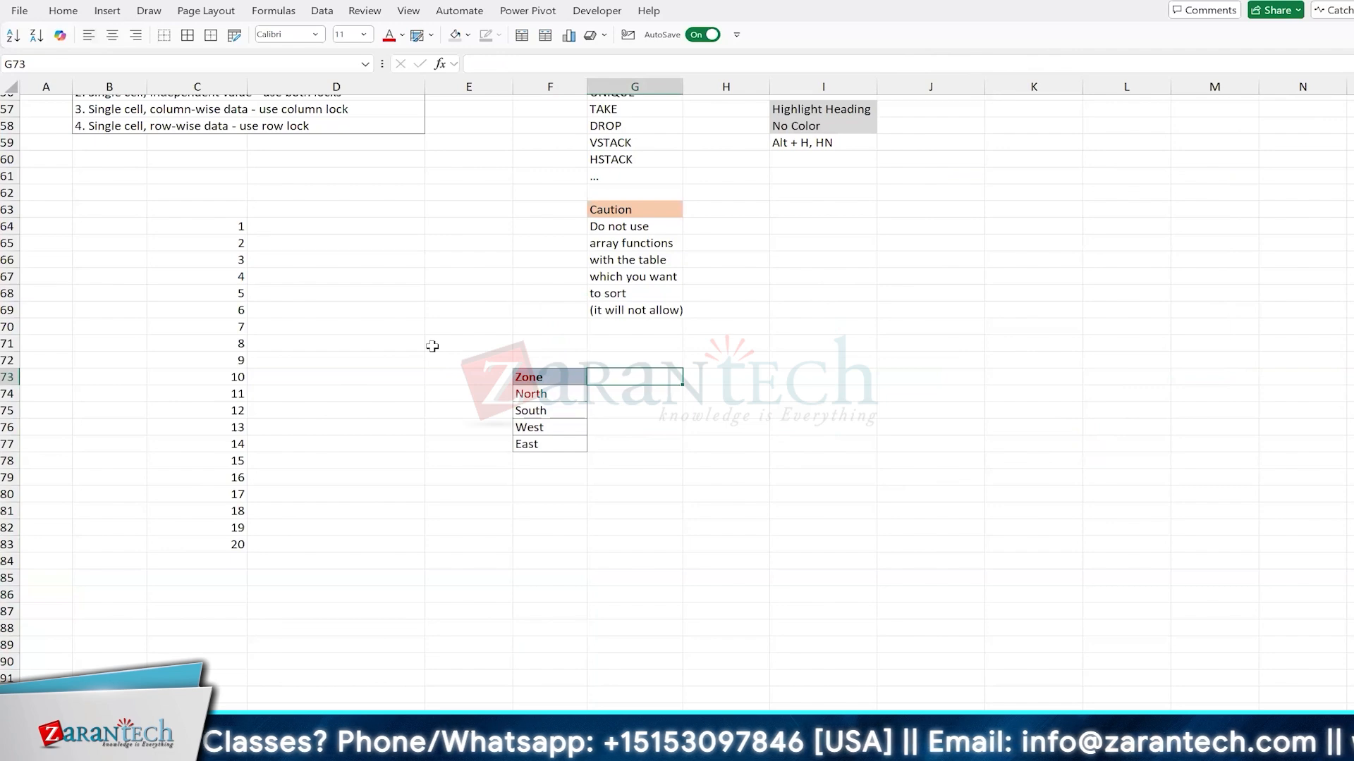
type("=UNIQUE(")
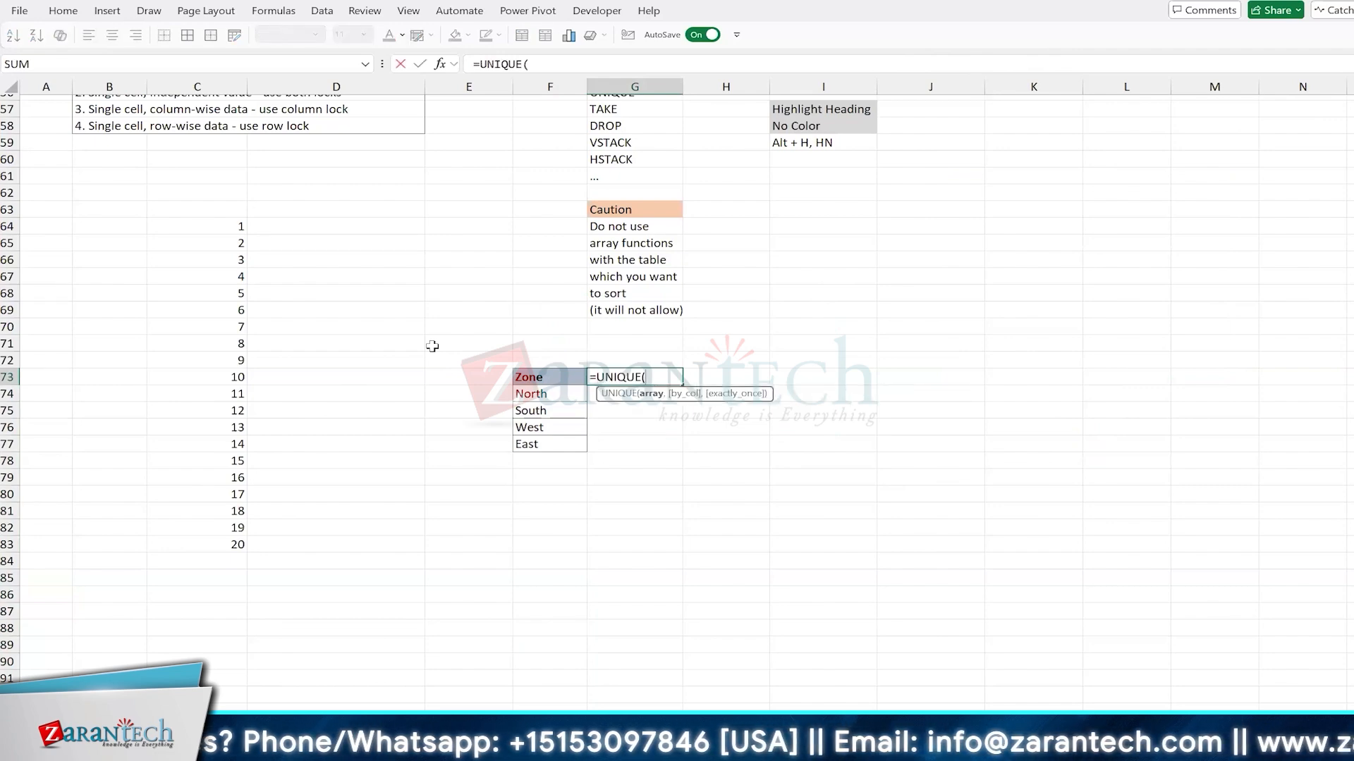
scroll(432, 345, "up", 8)
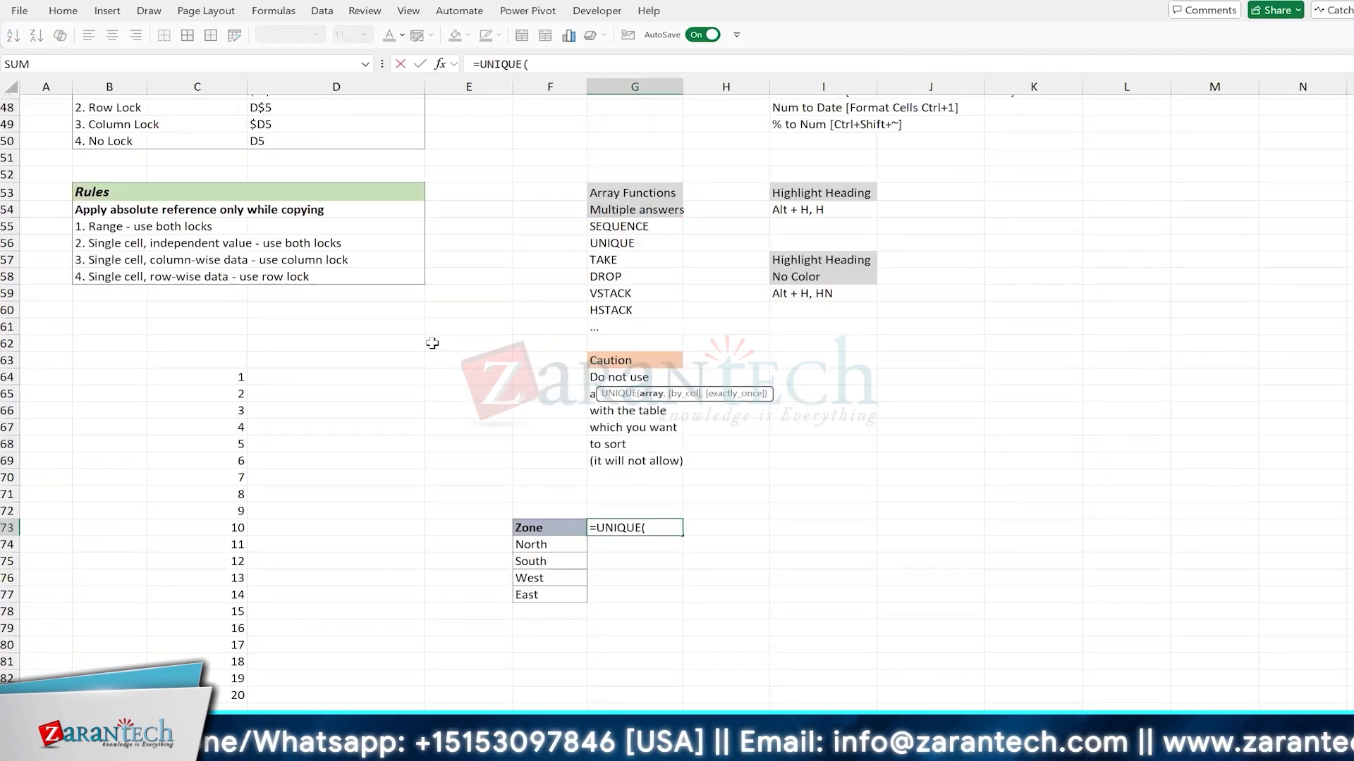
scroll(549, 214, "up", 5)
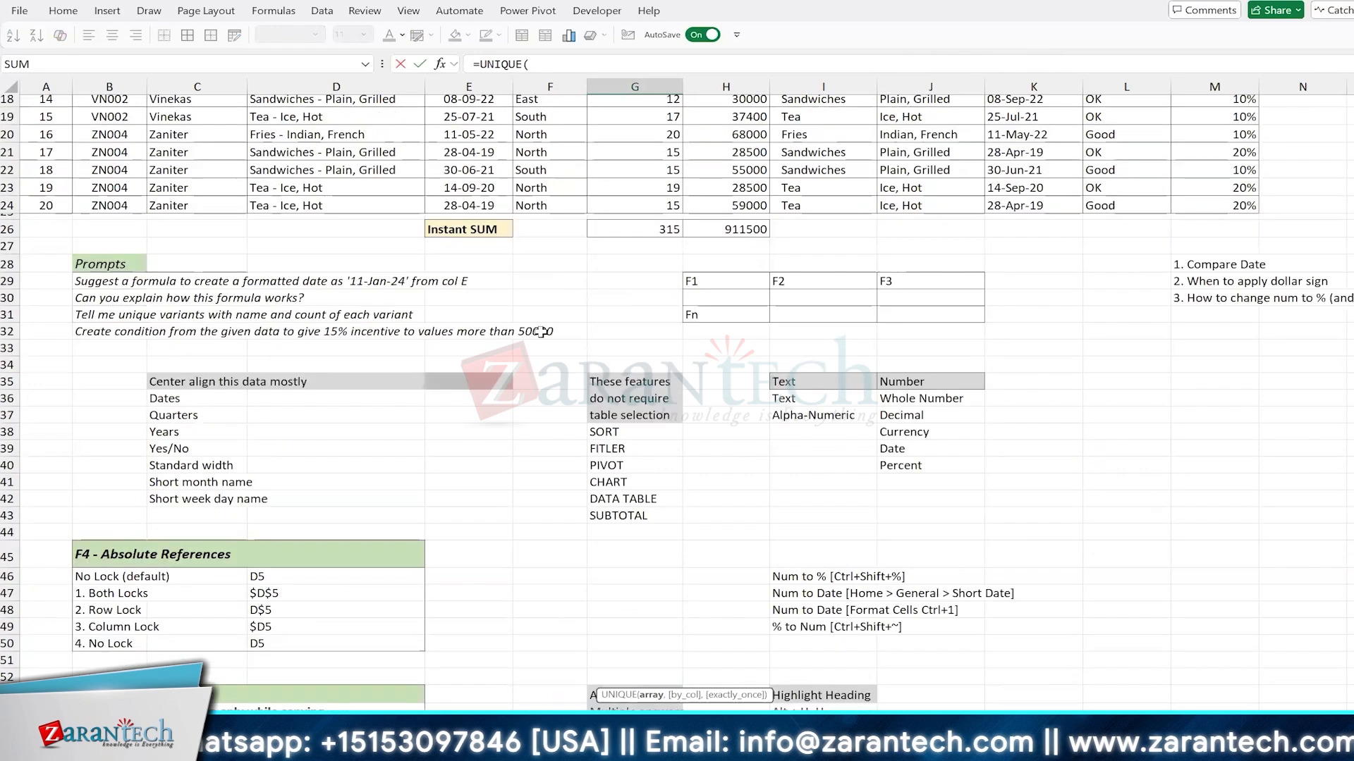
scroll(324, 450, "up", 4)
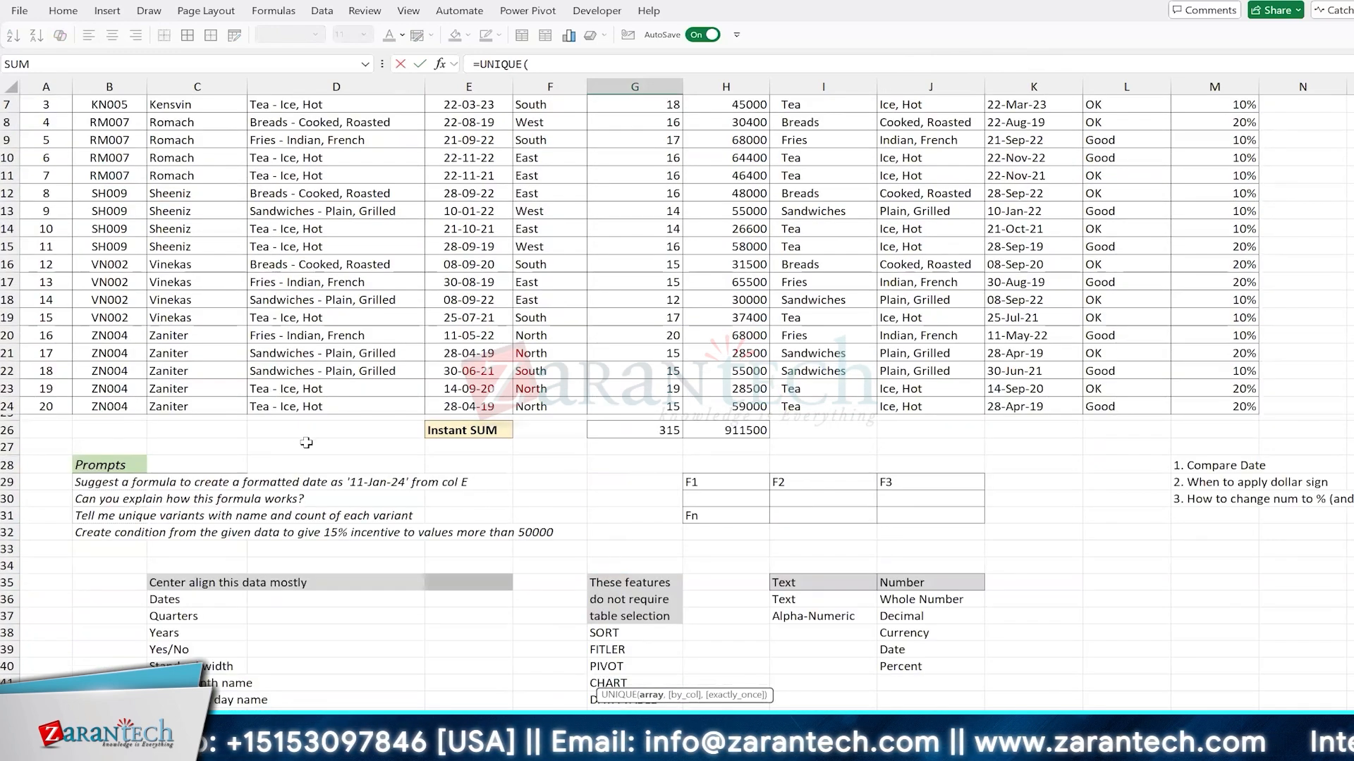
scroll(306, 443, "up", 2)
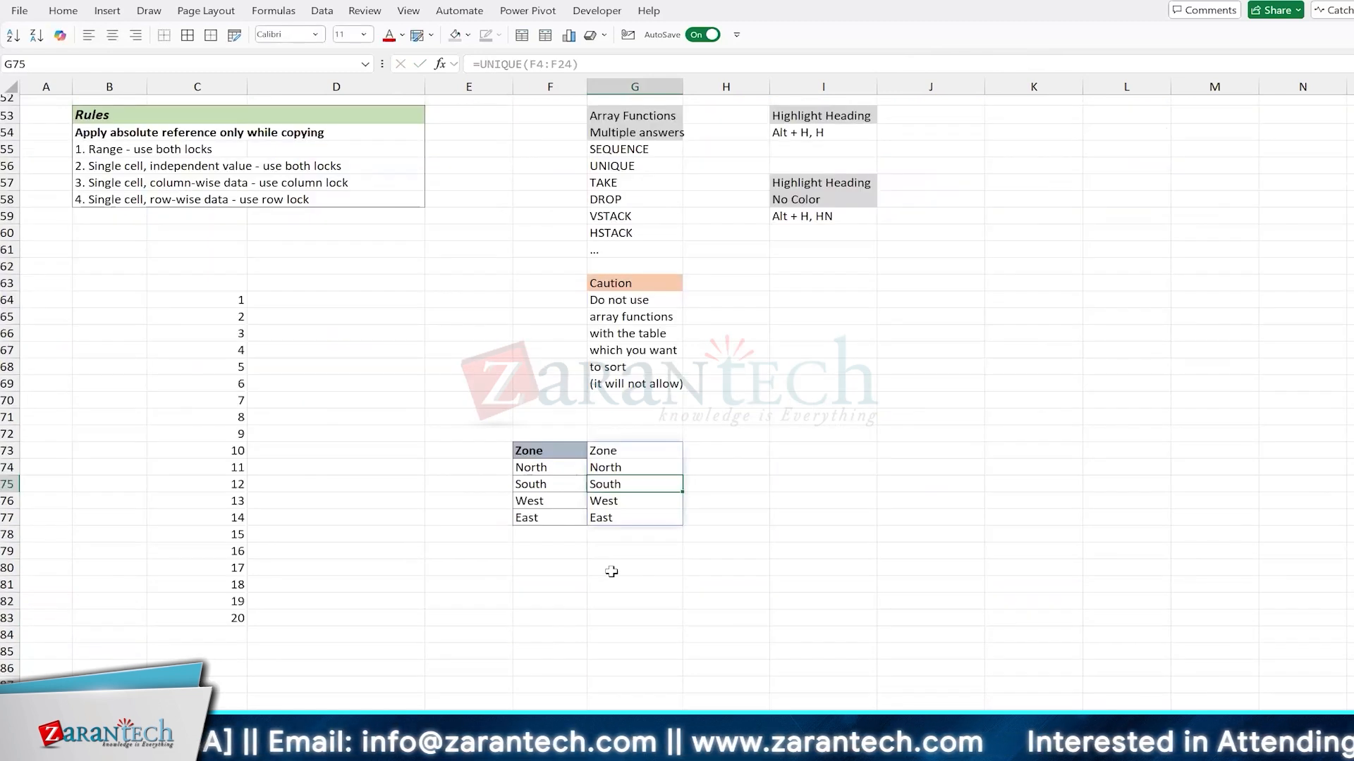
left_click(598, 450)
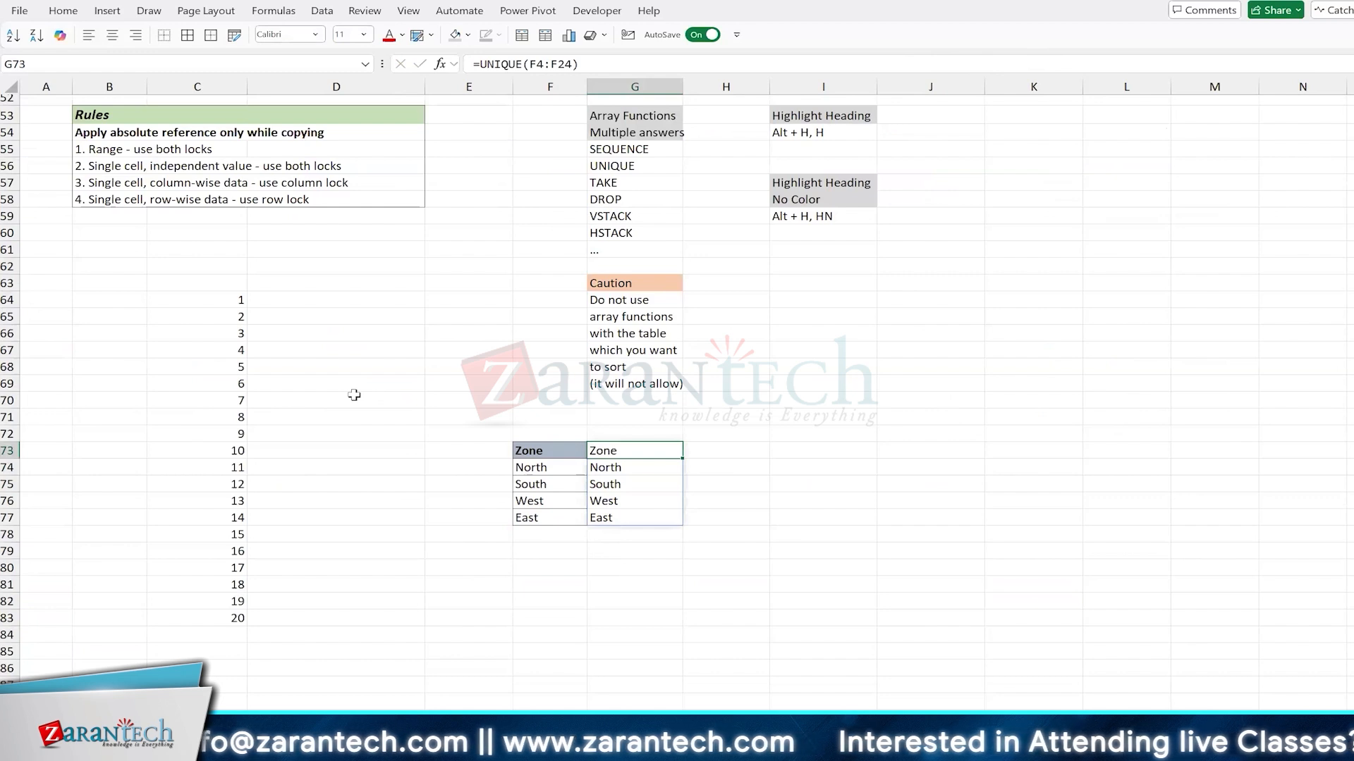
Step: Show the text of the G73 formula in G72 with FORMULATEXT(G73)
key("Up")
type("=formu")
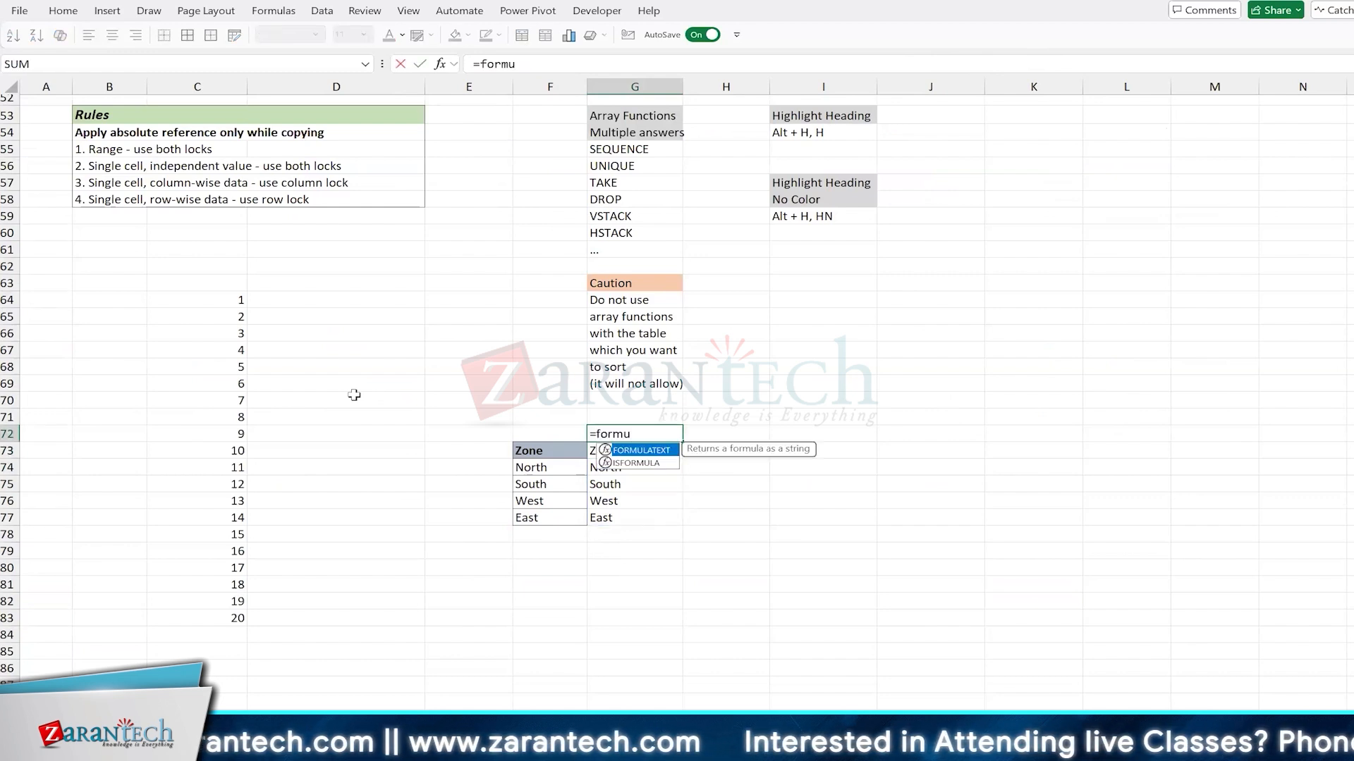
key("Tab")
key("Down")
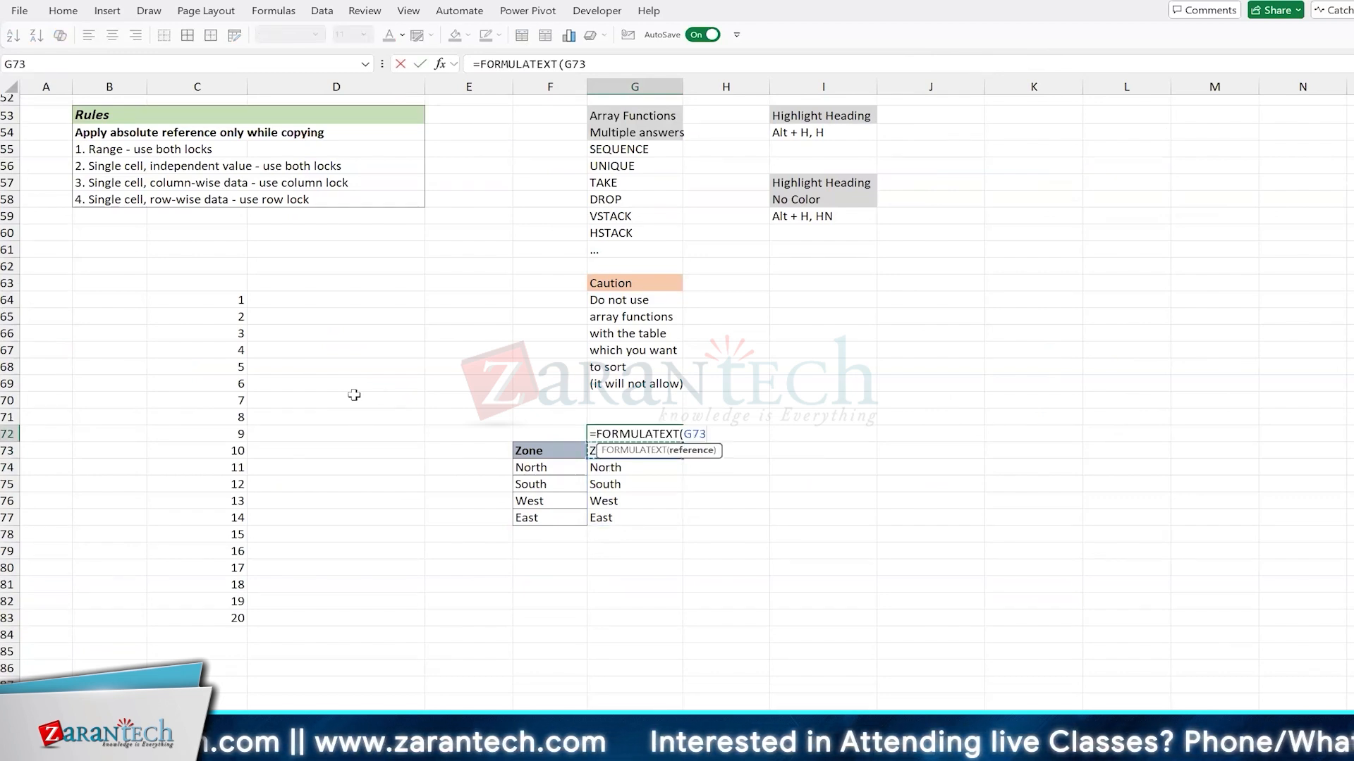
key("ctrl+Return")
key("Down")
key("Down")
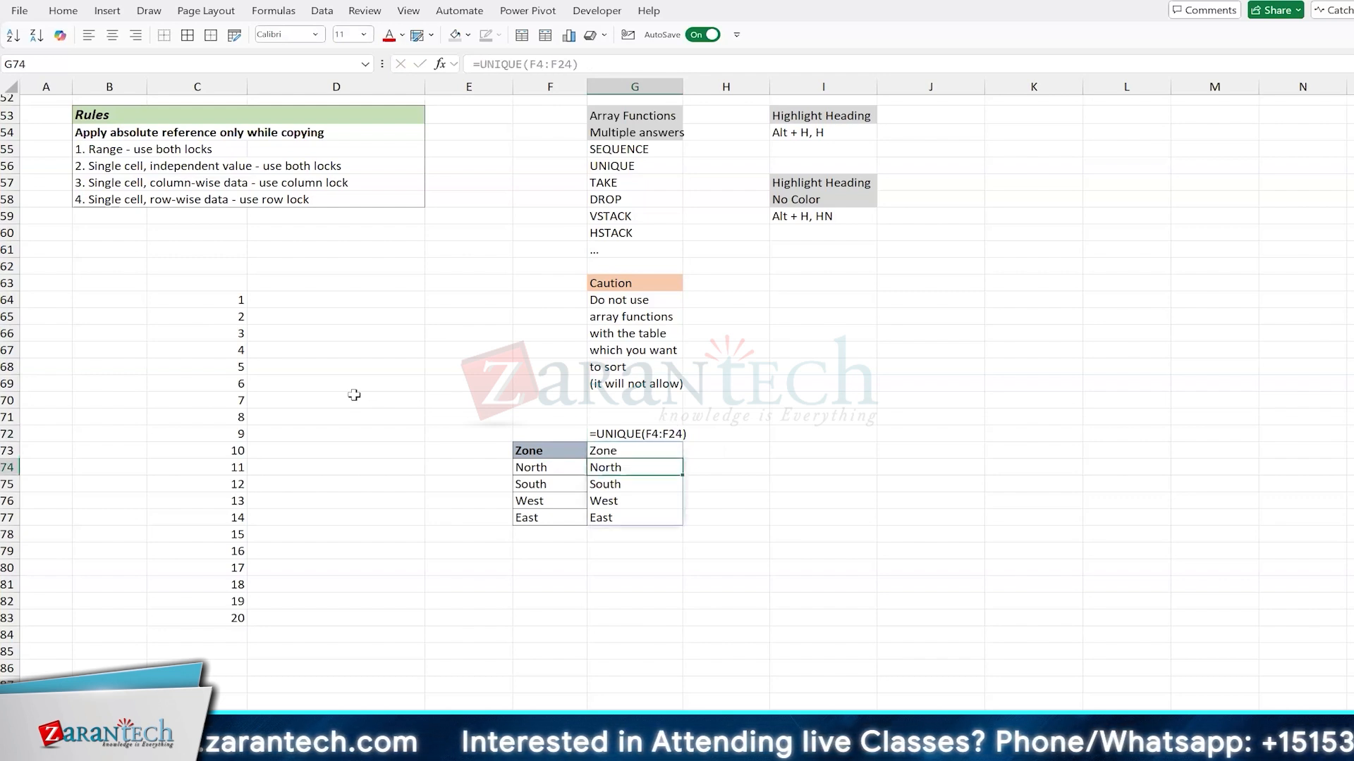
Step: Label the deduplicated Zone list with "Data >" in F71 and "Rem Dup" in F72
key("Left")
key("Up")
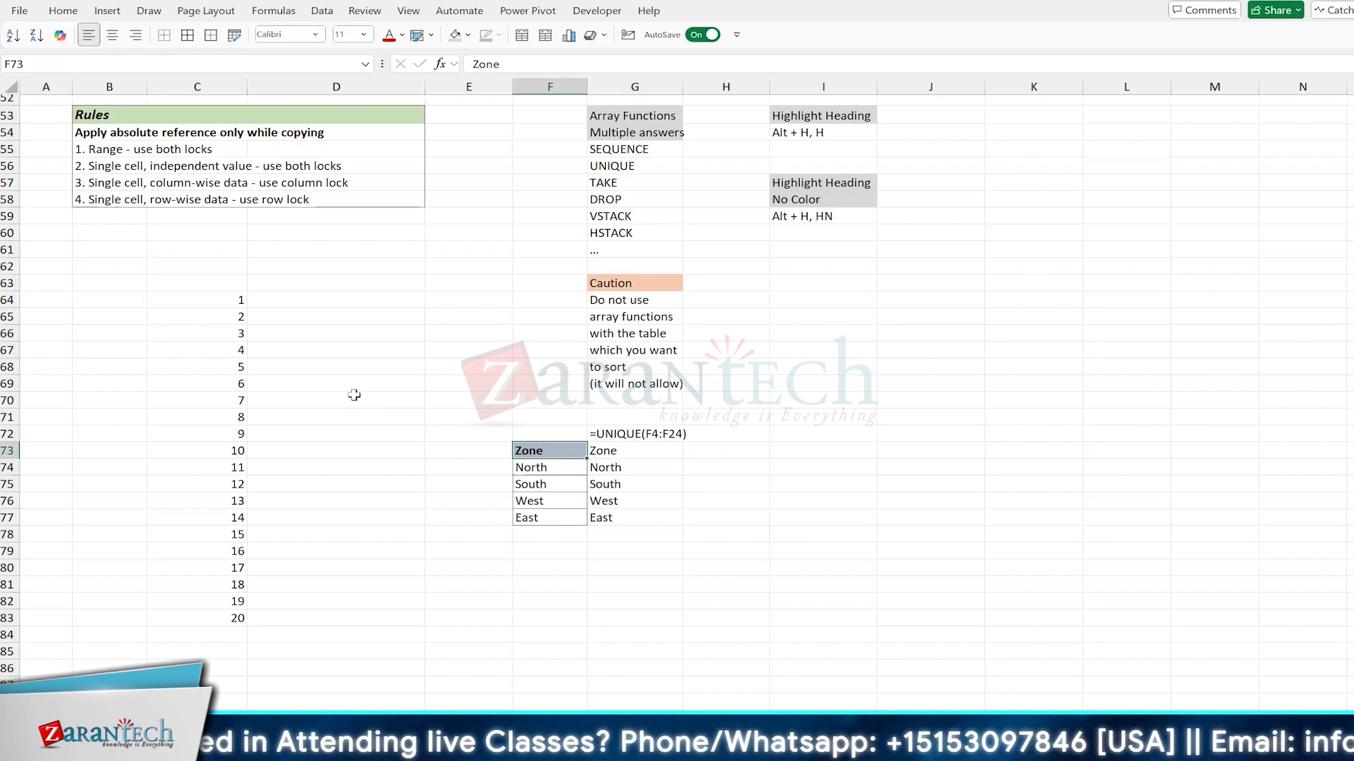
left_click(541, 414)
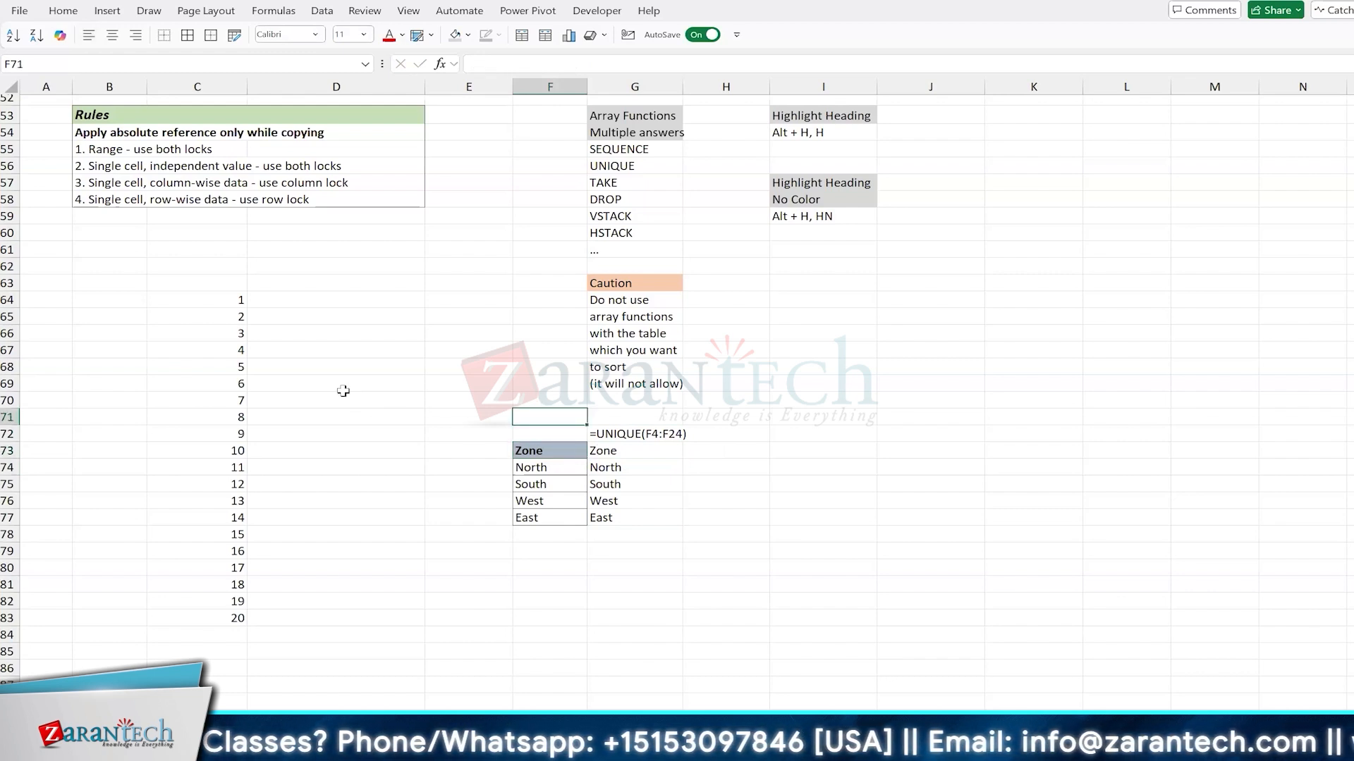
type("Data >")
key("Return")
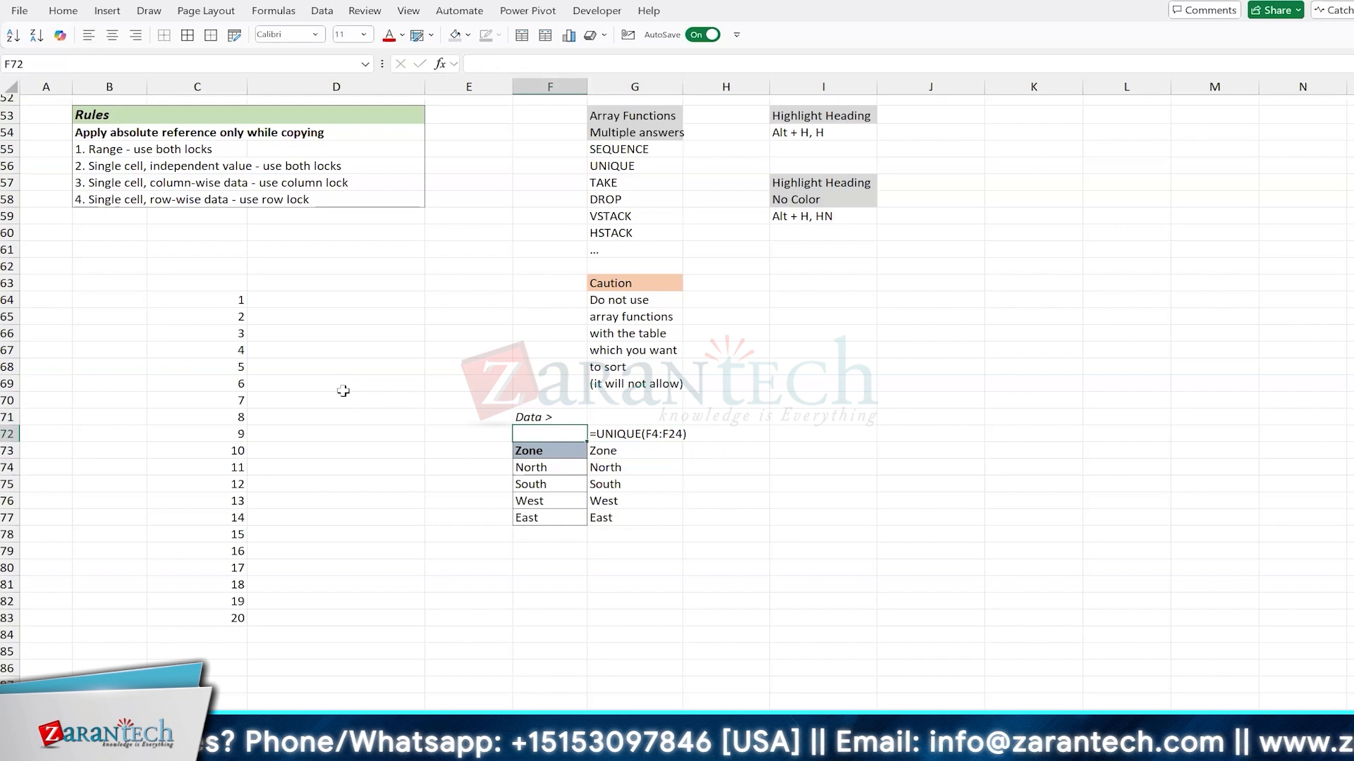
type("Rem Dup")
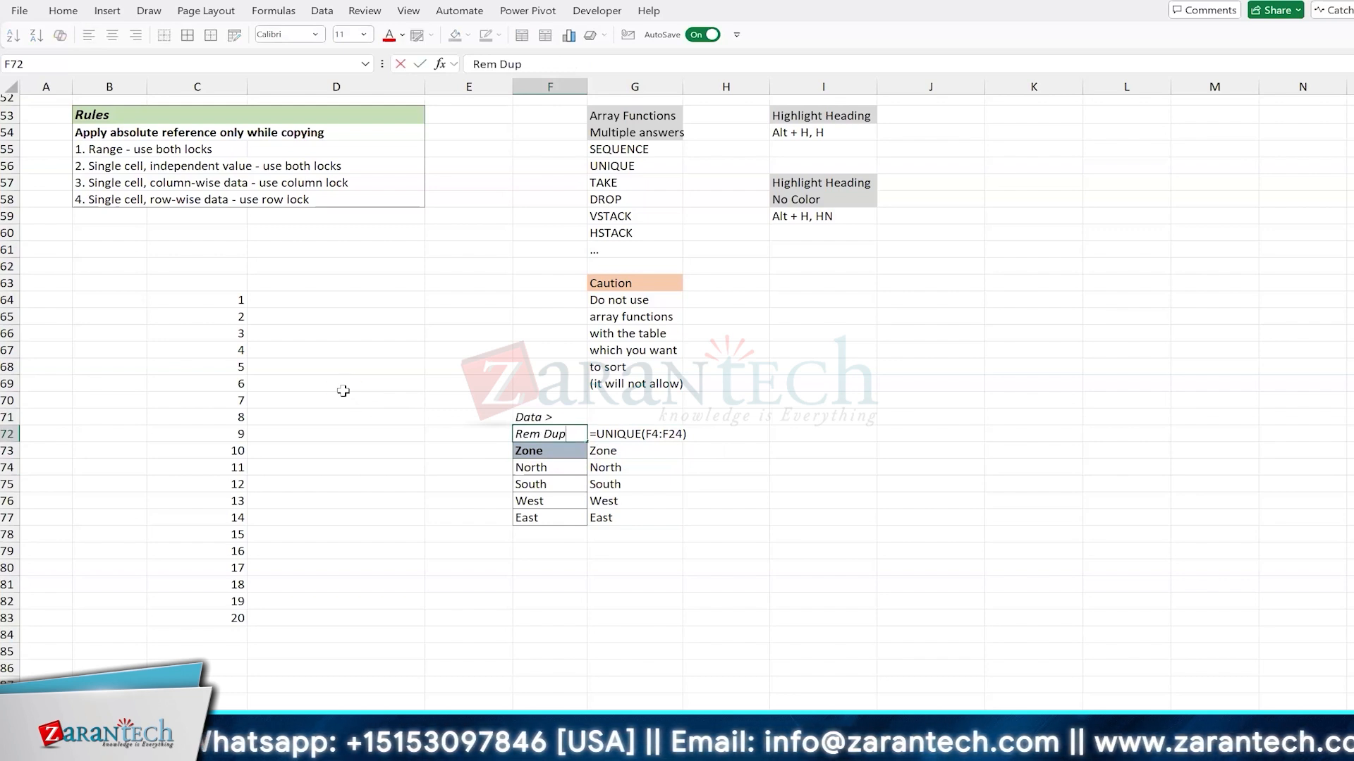
key("Up")
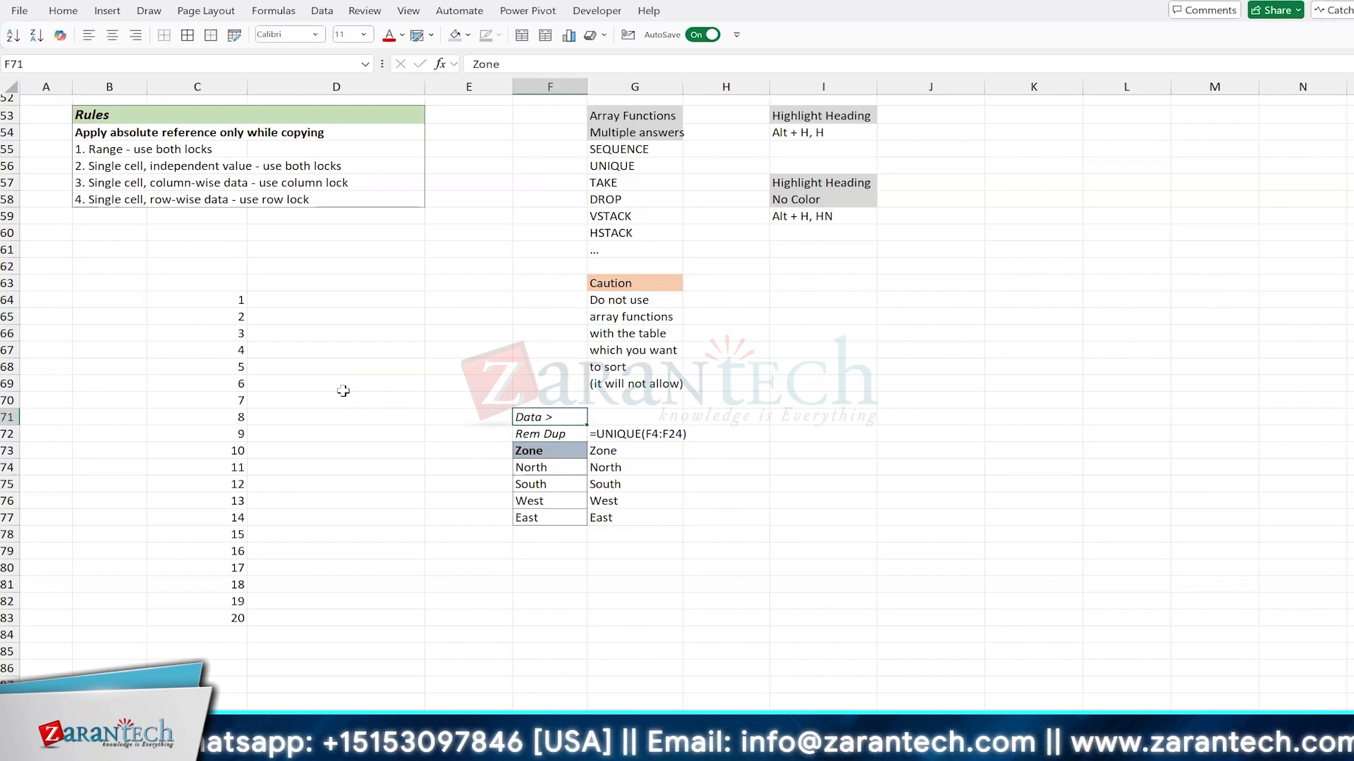
key("shift+Down")
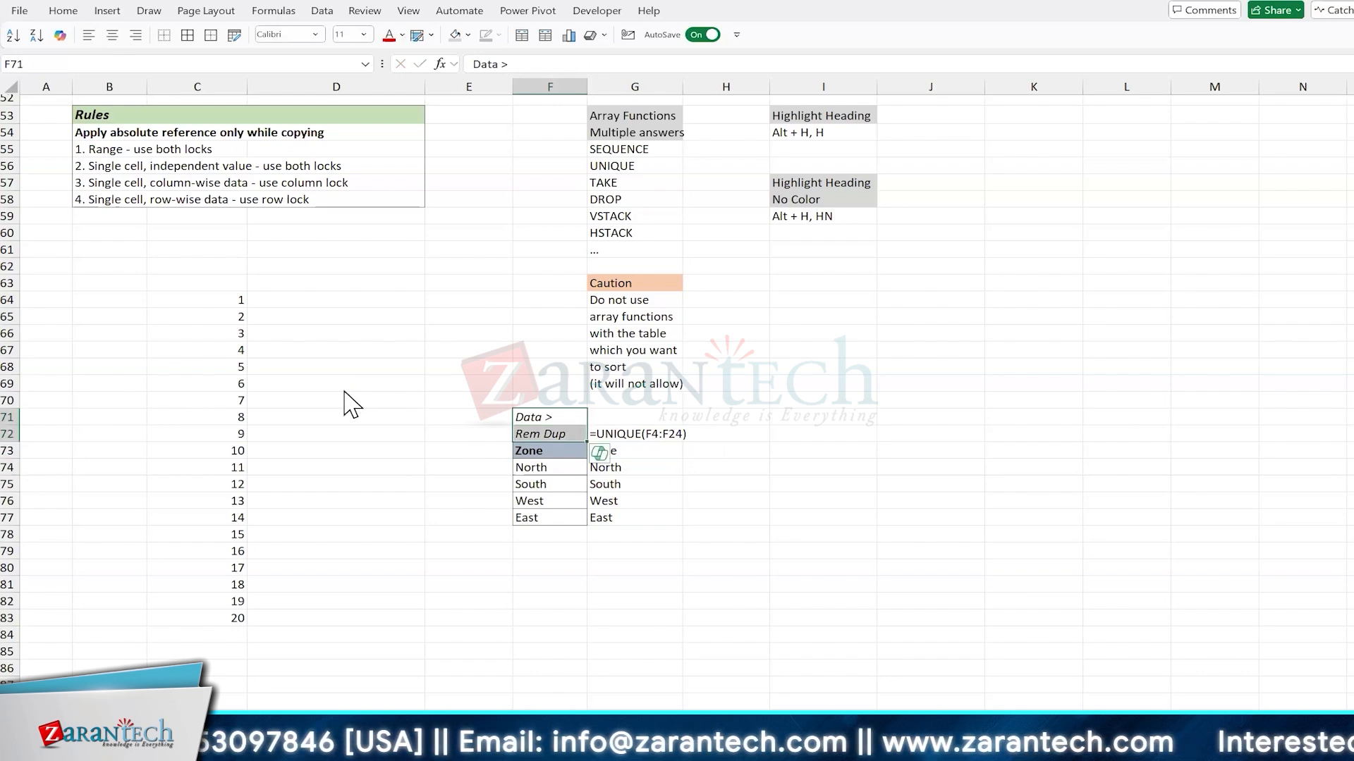
Step: Examine the UNIQUE formula in G73 next to the Zone list made with Remove Duplicates
key("Down")
key("Down")
key("Down")
key("Down")
key("Down")
key("Down")
key("Down")
key("Down")
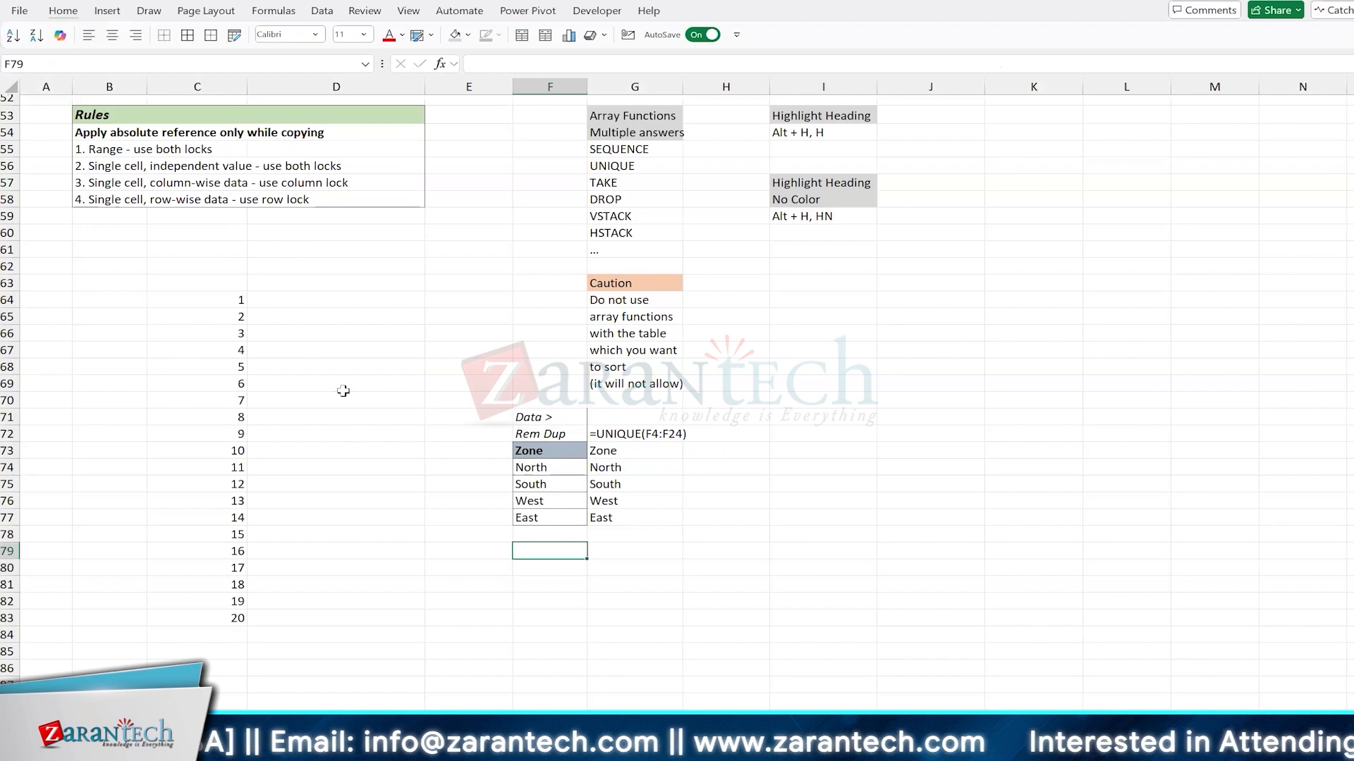
key("Right")
key("ctrl+Up")
key("ctrl+Up")
key("Down")
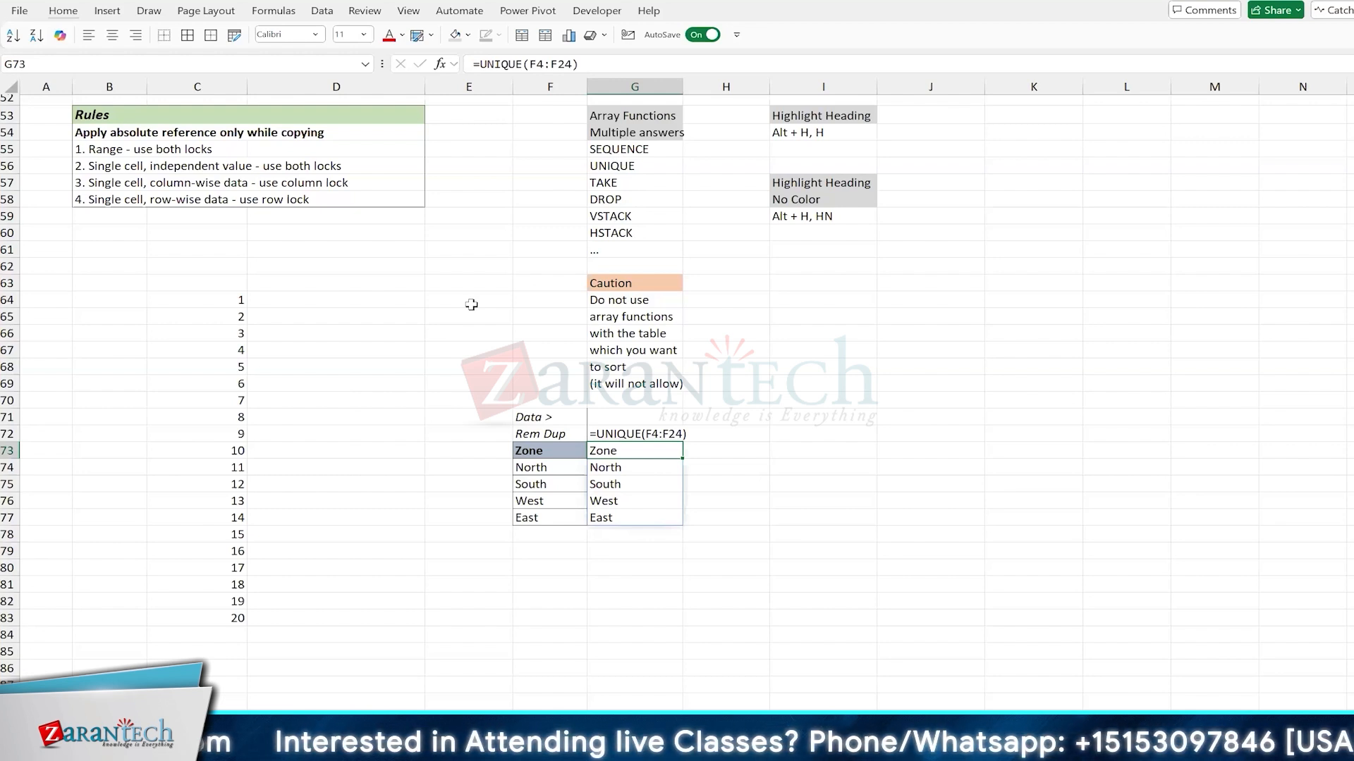
Step: Enter 1 as the first serial number in A5, under the Sr# heading of the data table
scroll(471, 304, "up", 2)
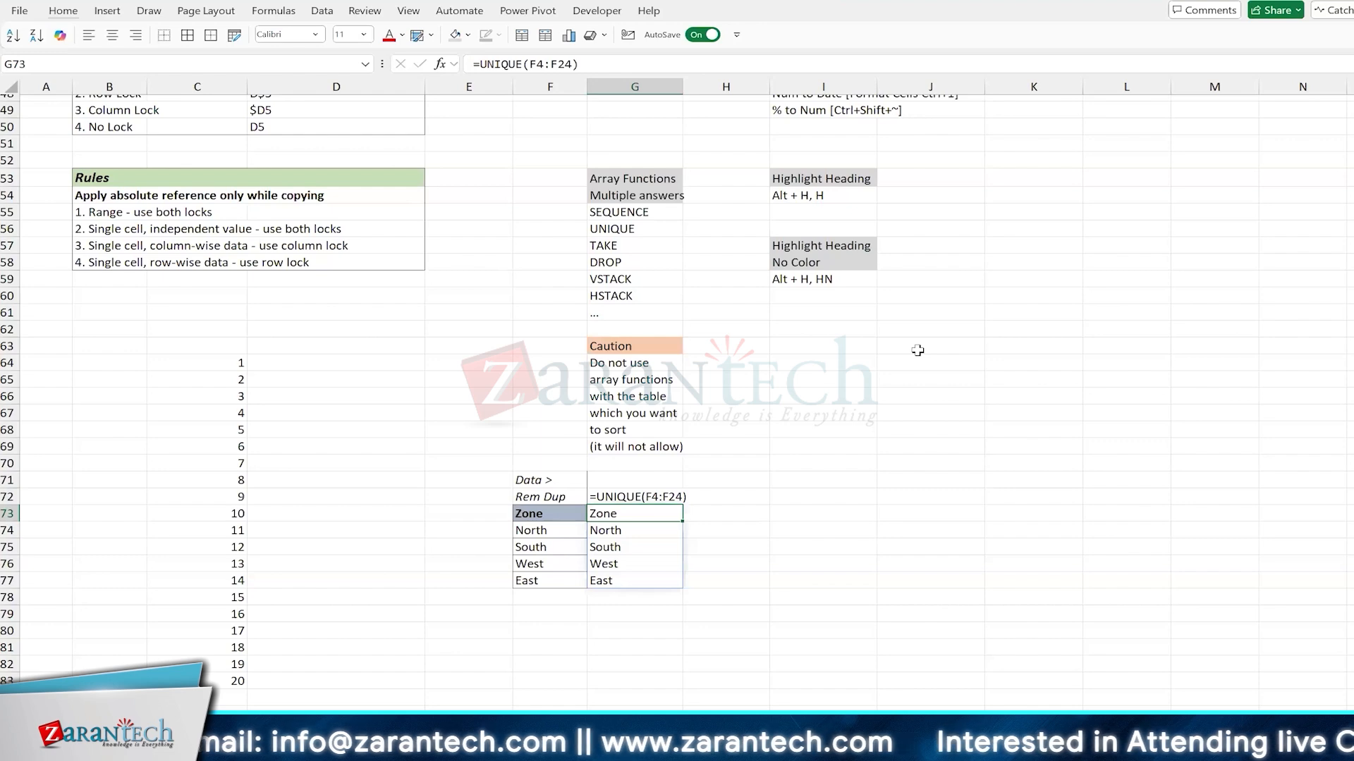
scroll(917, 350, "up", 2)
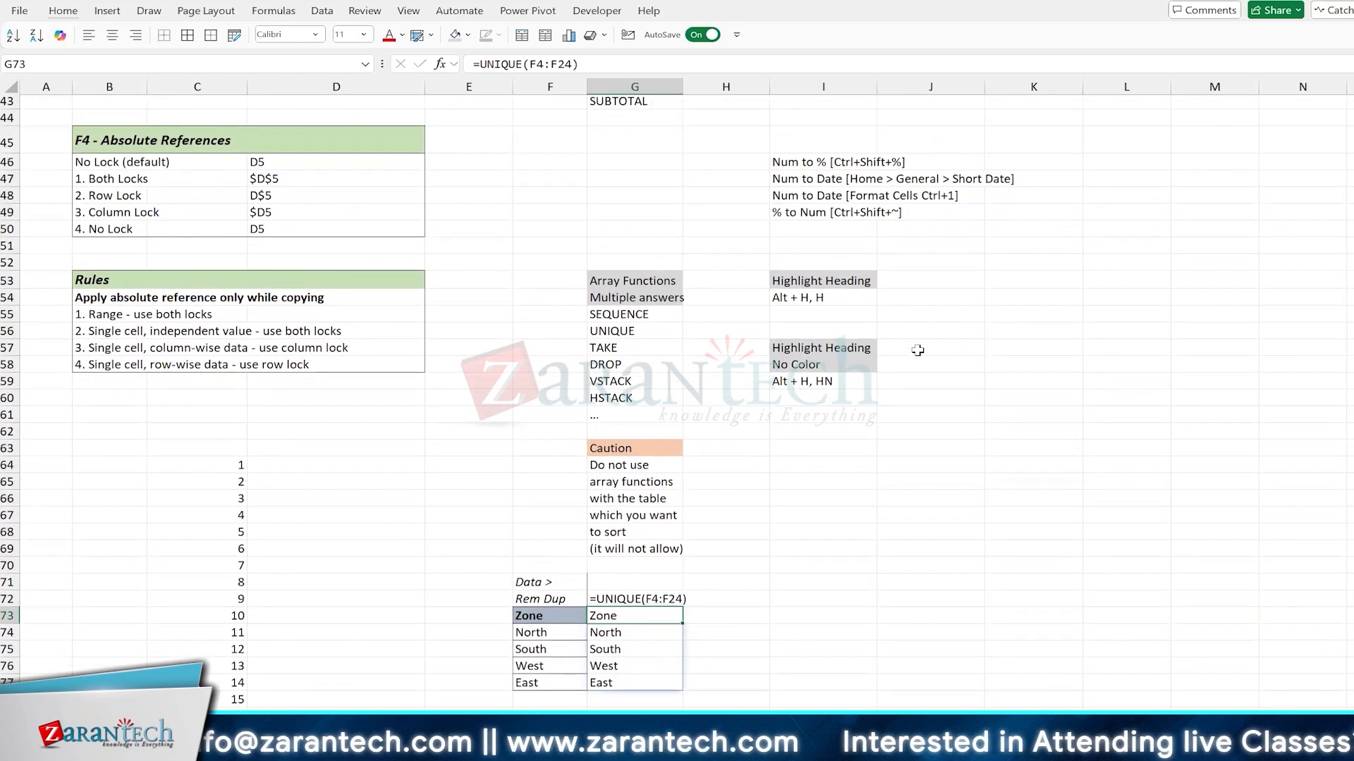
scroll(917, 351, "up", 3)
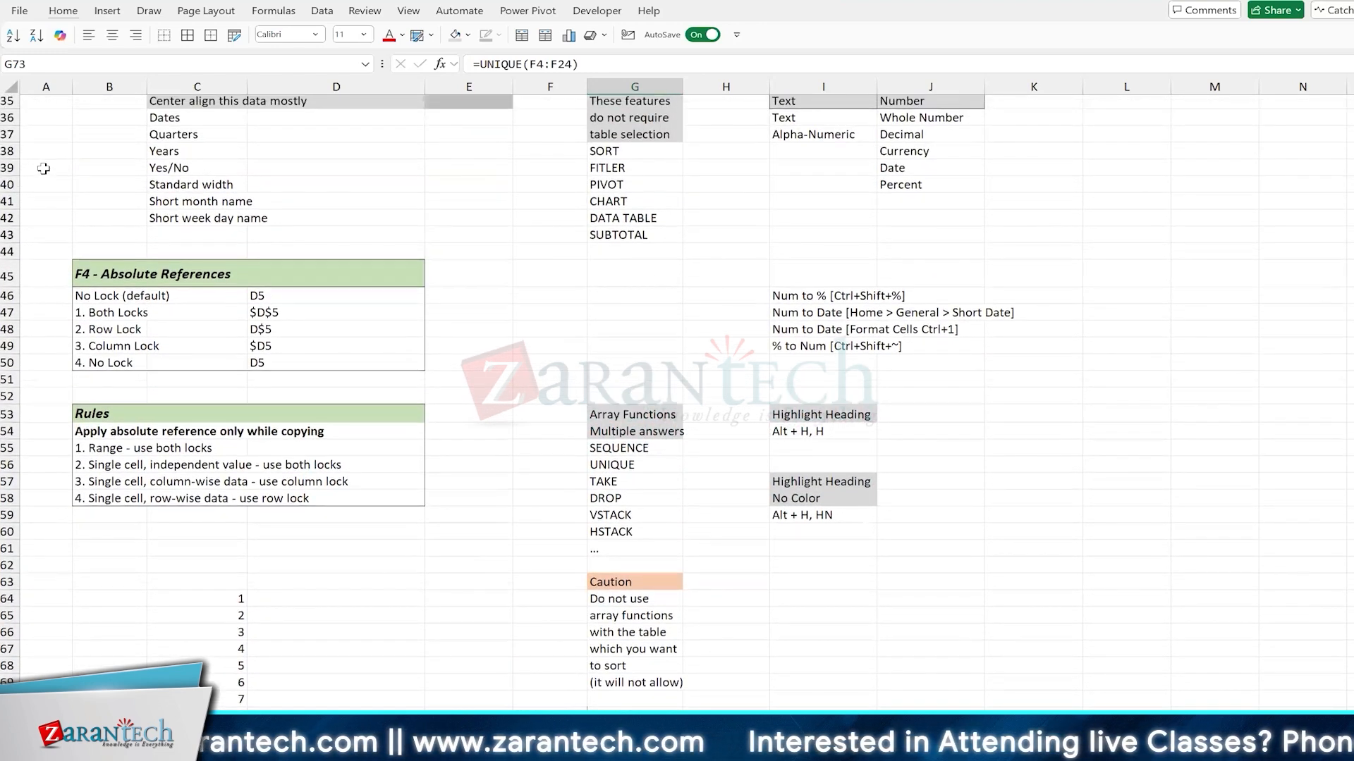
scroll(374, 279, "up", 8)
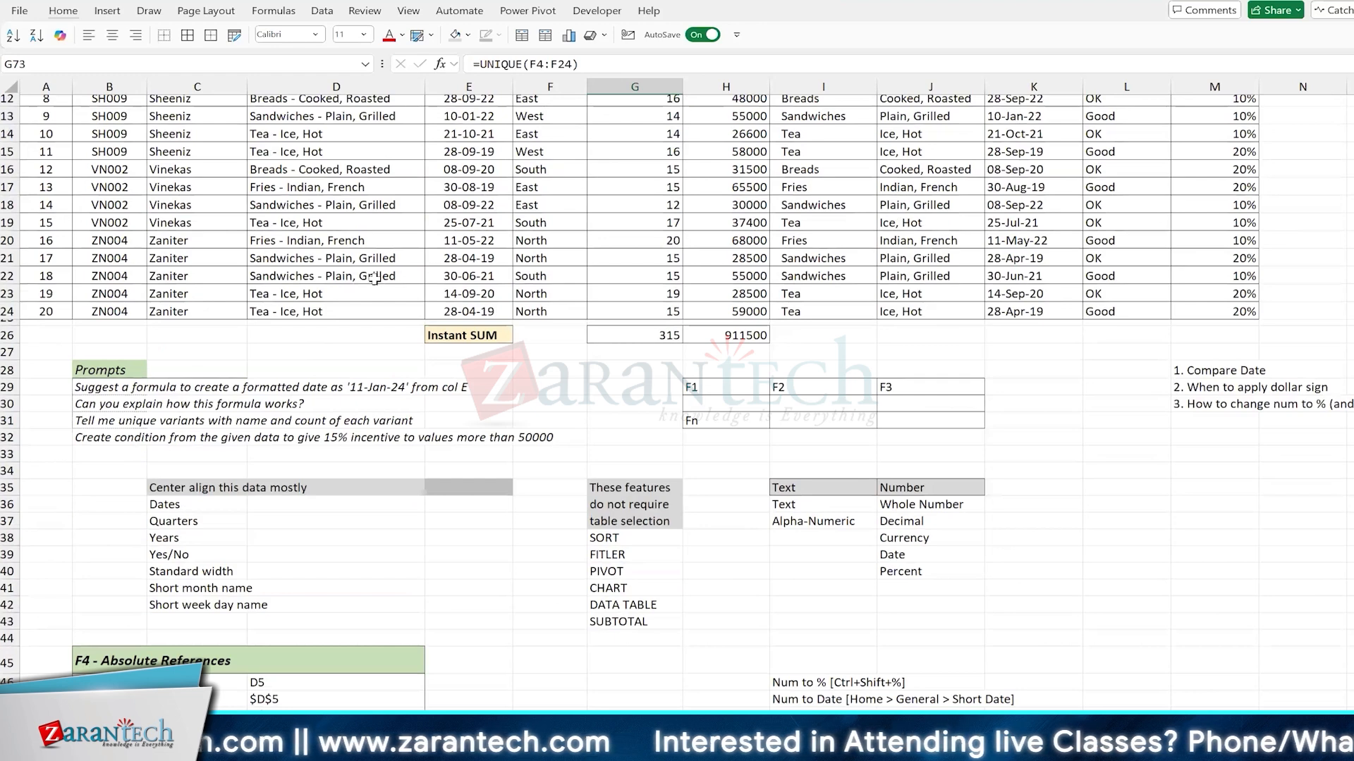
scroll(374, 279, "up", 4)
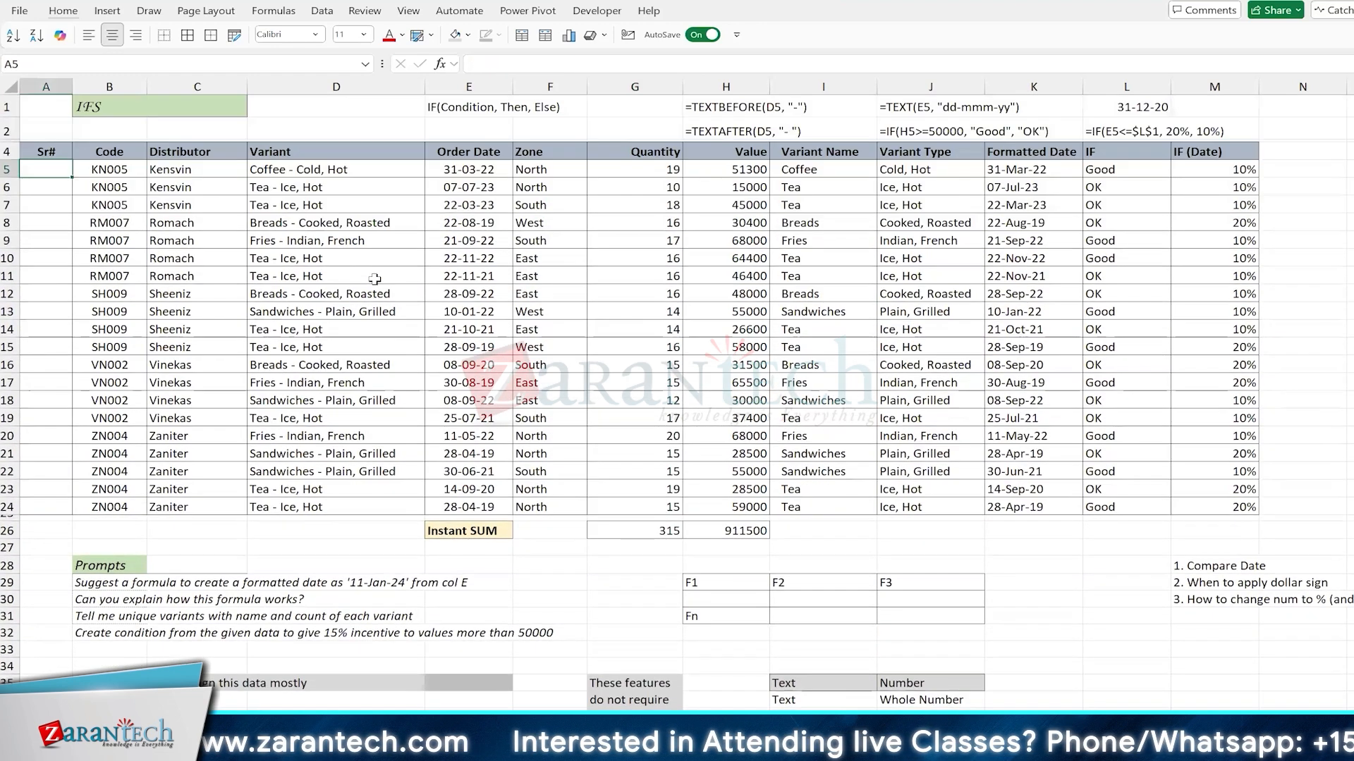
type("1")
key("Return")
Step: Enter =A5+1 in A6 and fill the formula down the Sr# column to A24
type("=")
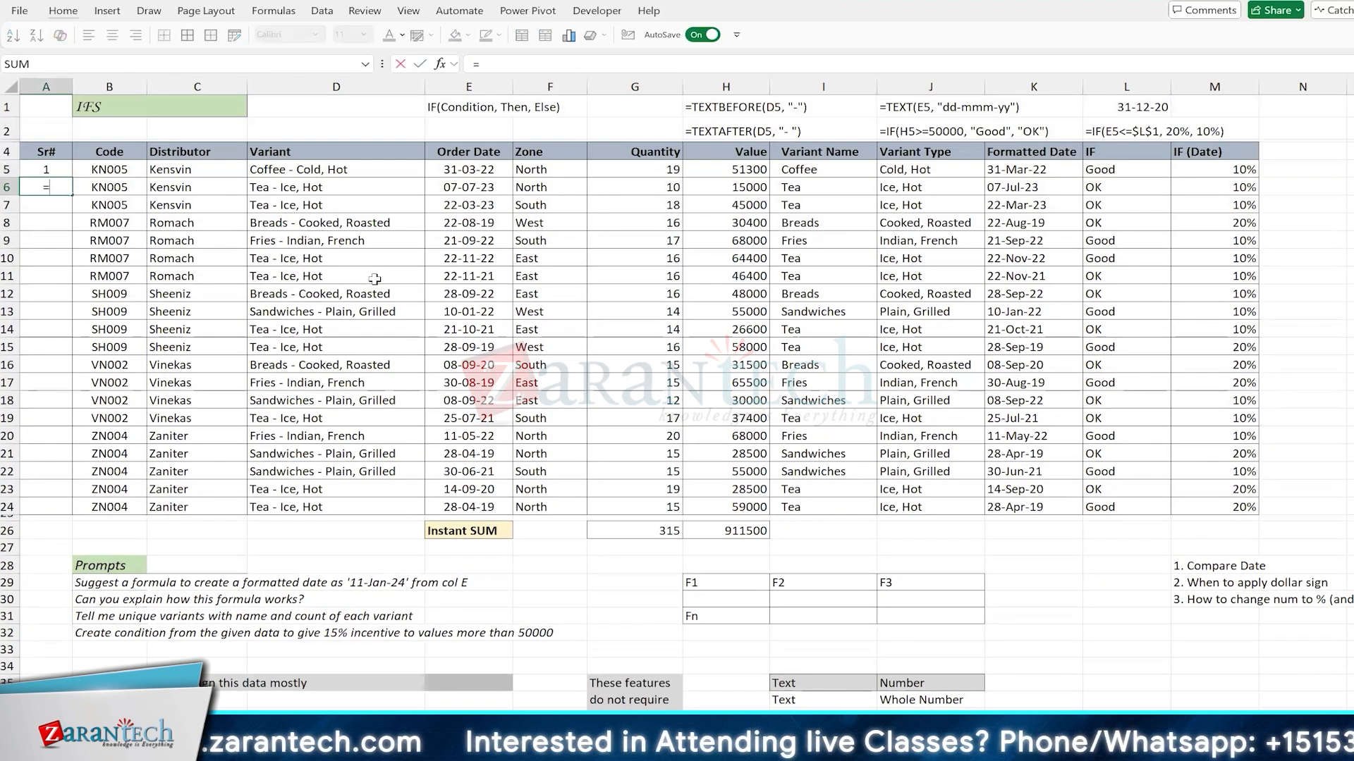
key("Up")
type("+1")
key("Return")
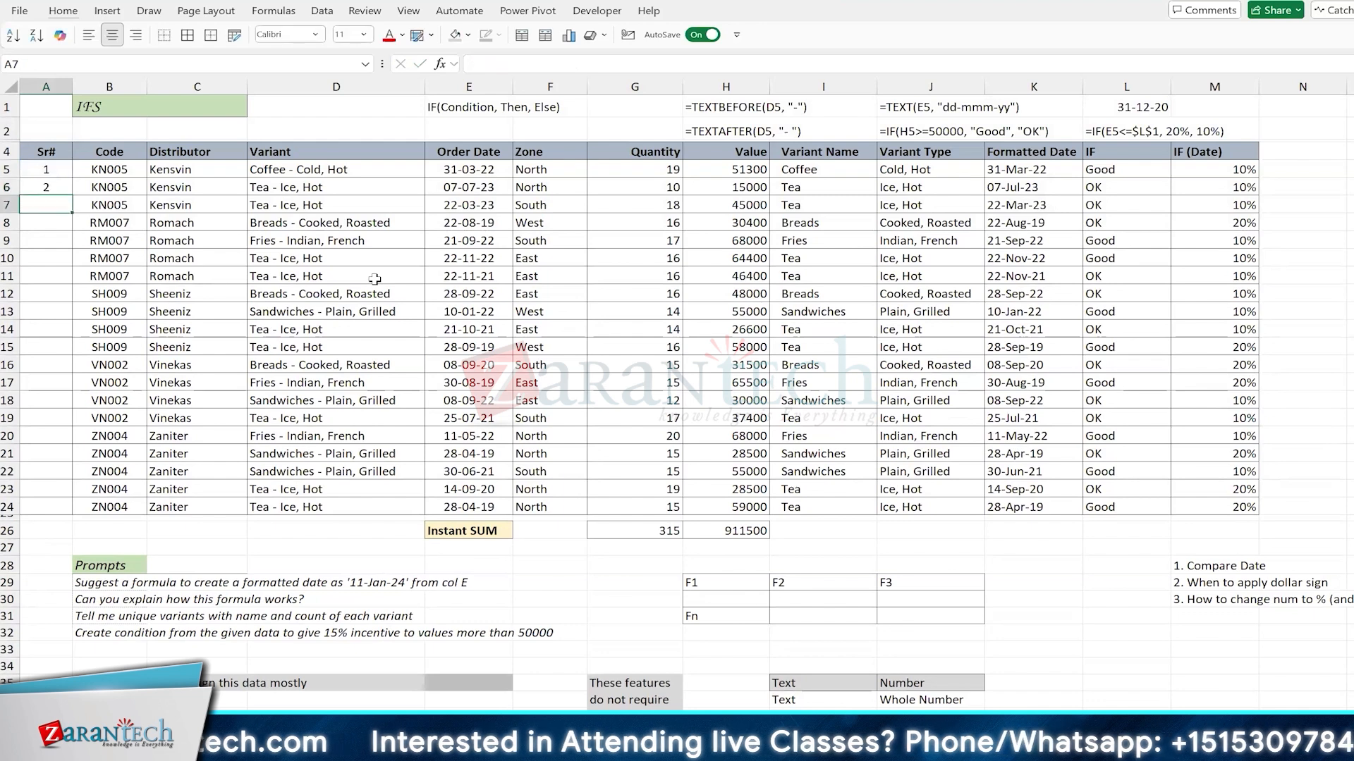
key("Up")
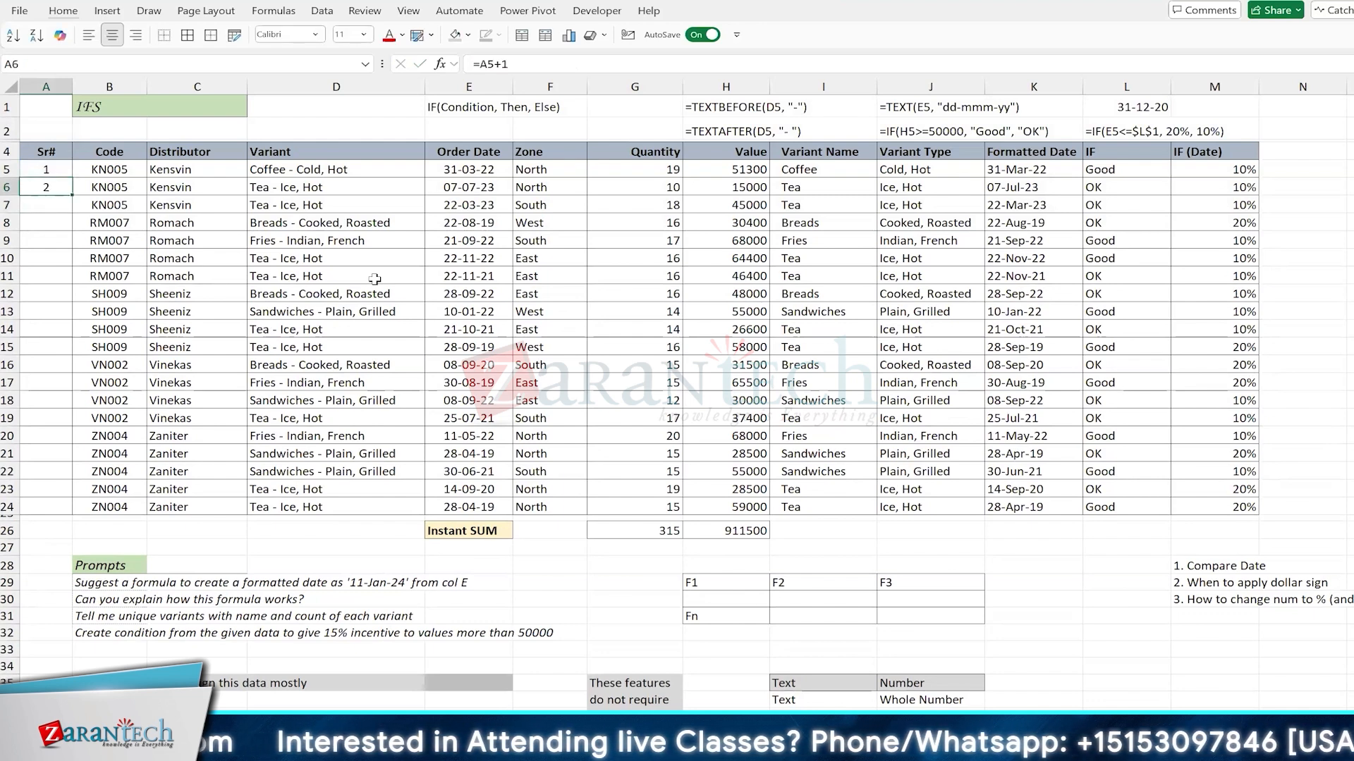
double_click(73, 195)
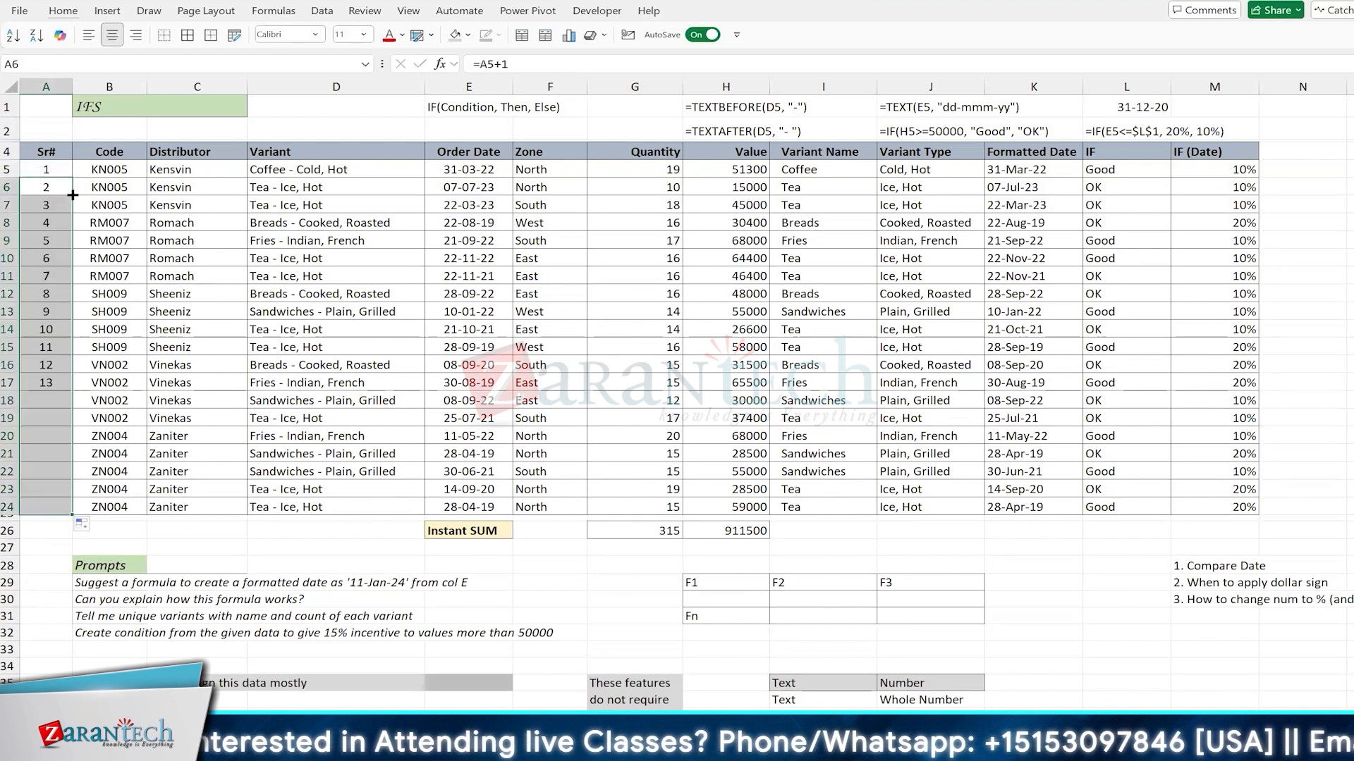
Step: Examine how the Sr# column's formulas reference the cell above, including A6 and A14, and check A5 and the heading
left_click(548, 263)
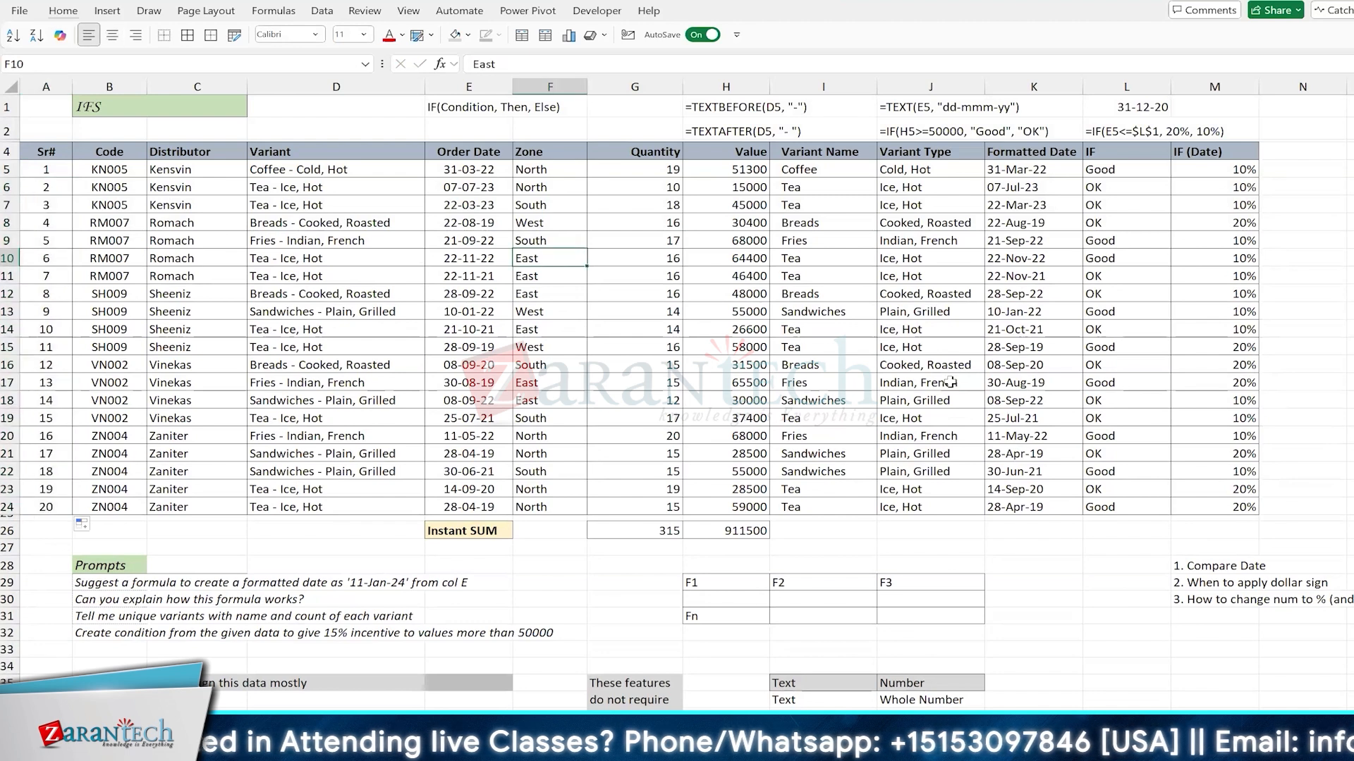
key("alt")
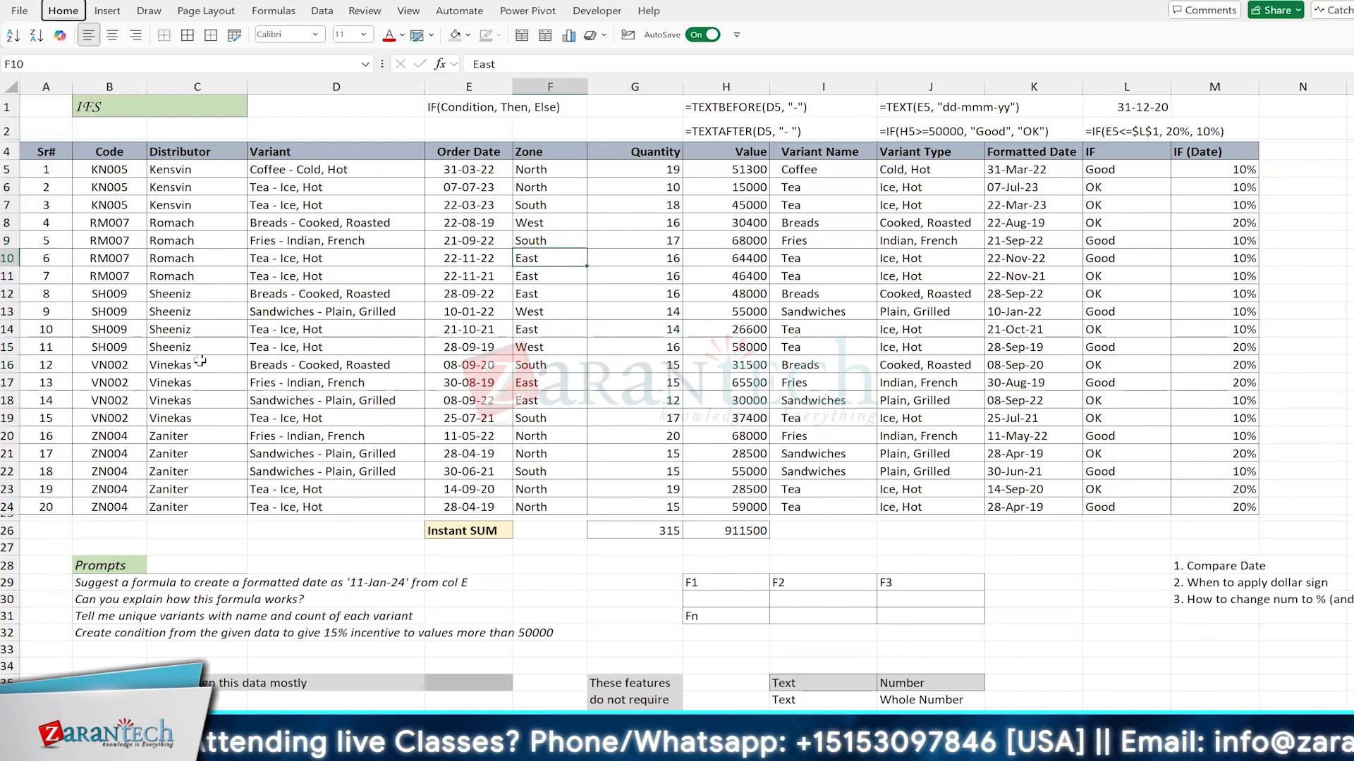
key("ctrl+a")
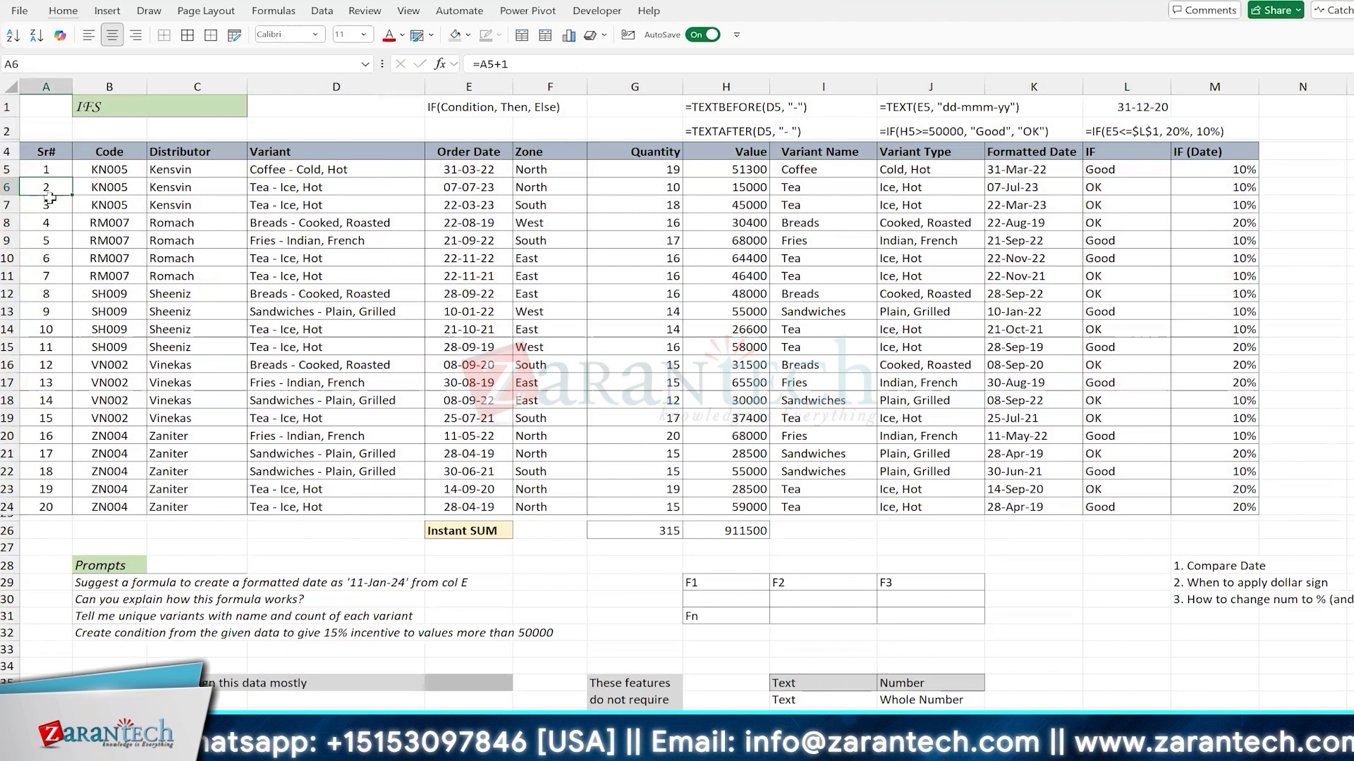
left_click(59, 335)
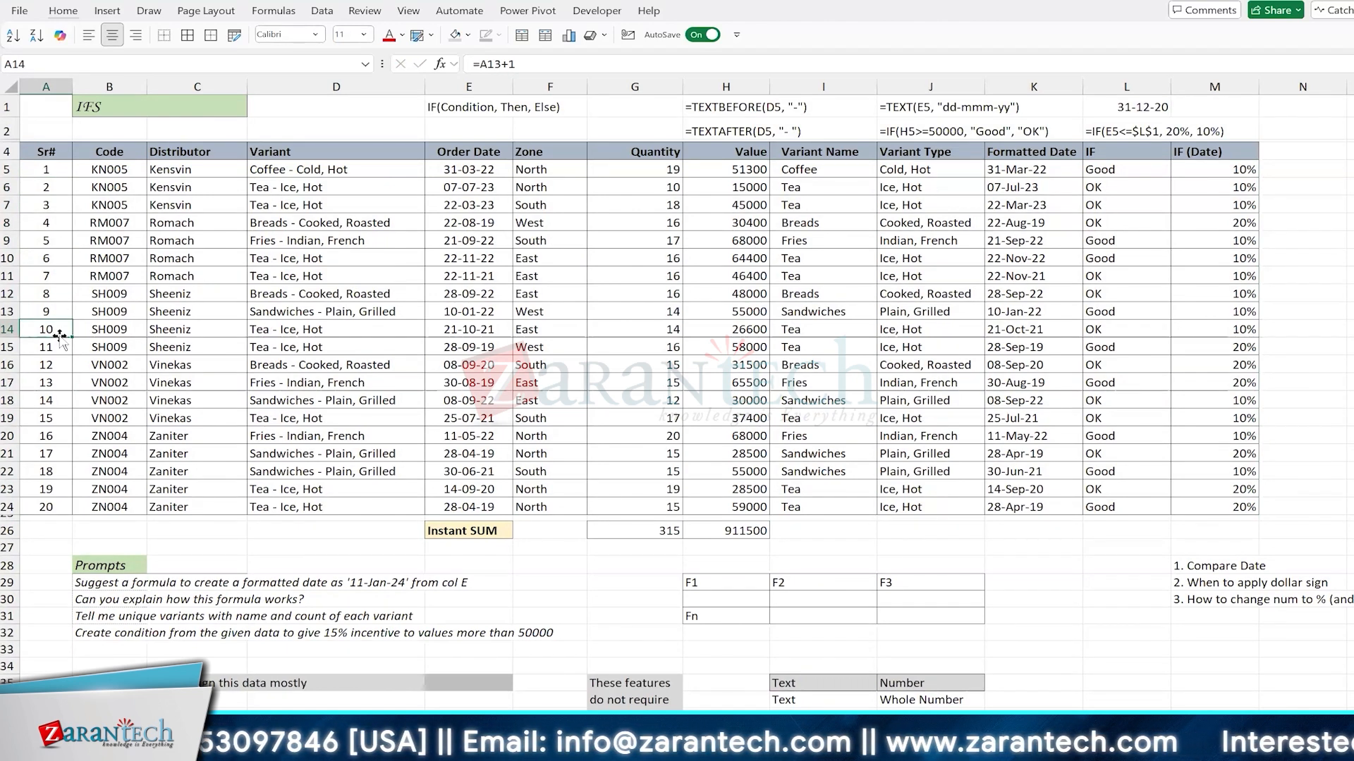
key("ctrl+Up")
key("Down")
key("Down")
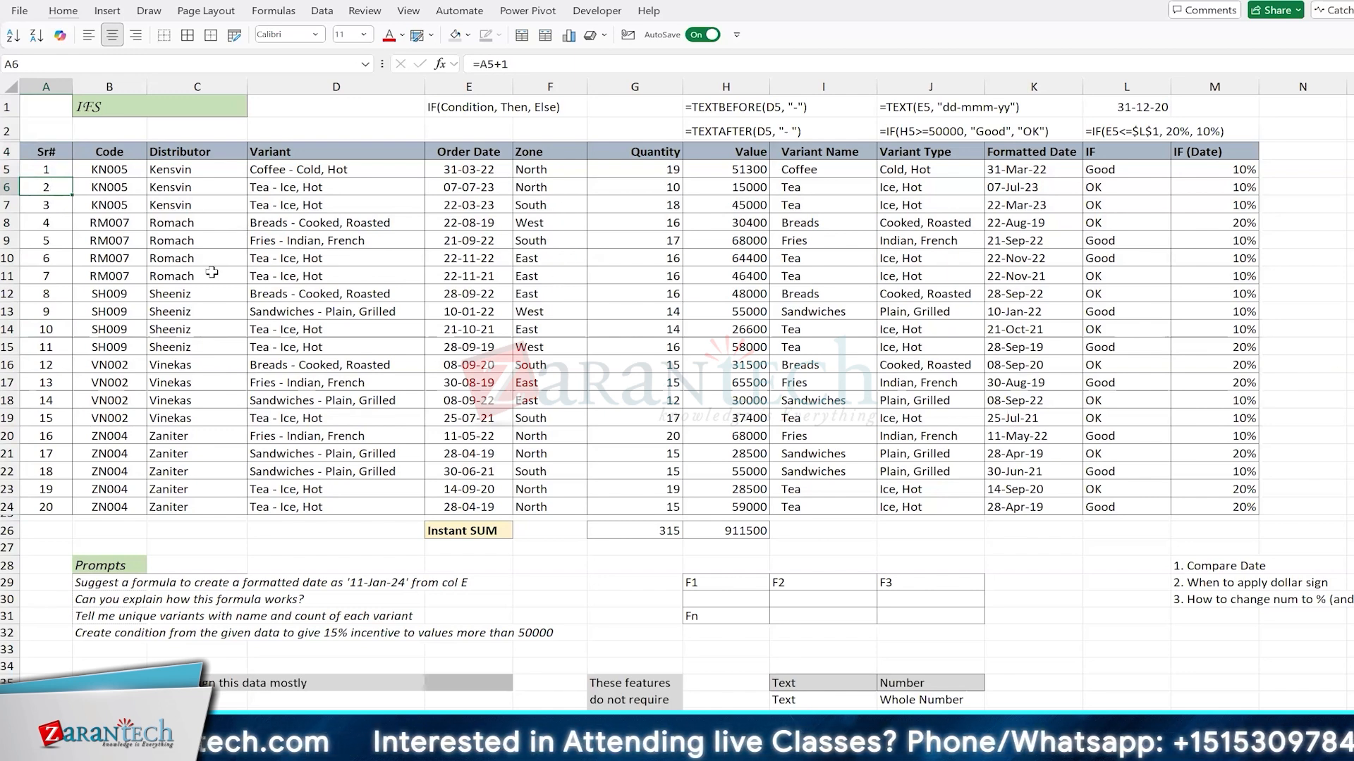
key("F2")
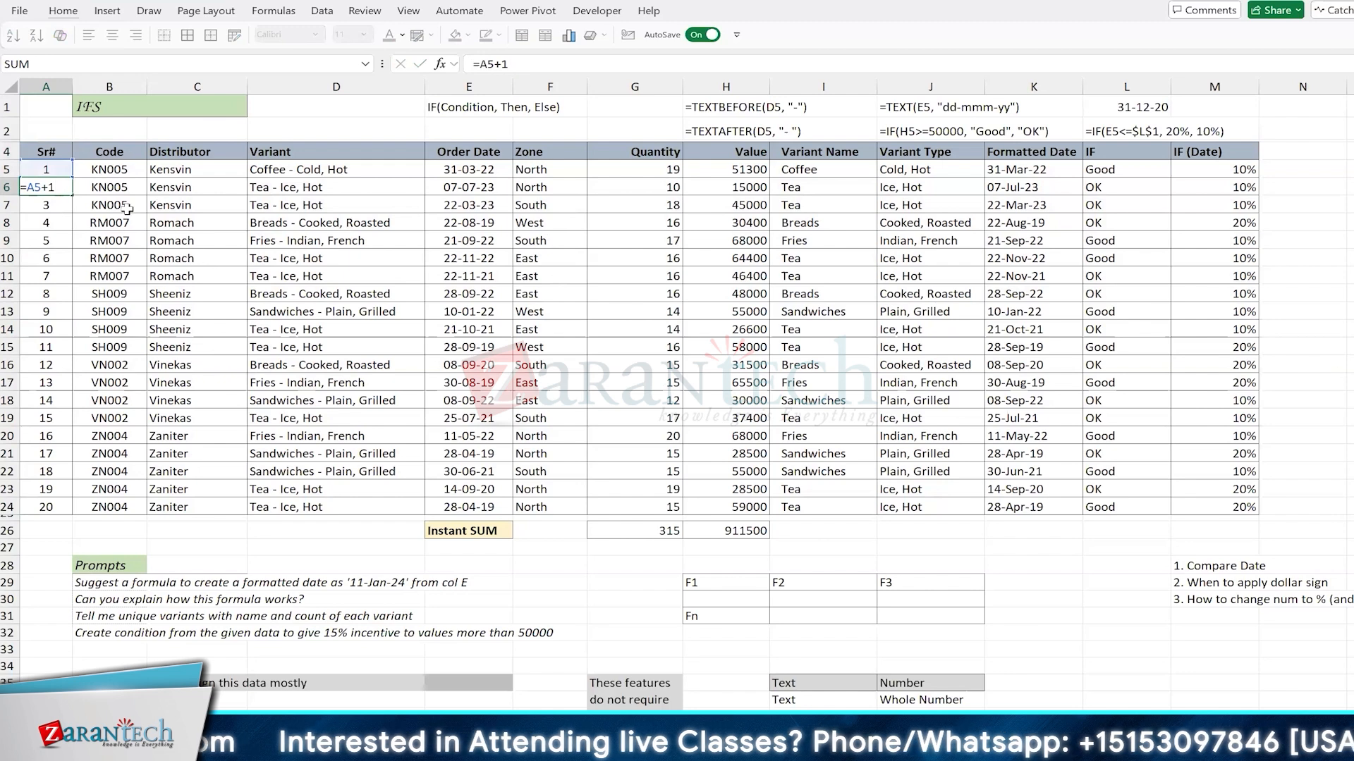
left_click(53, 170)
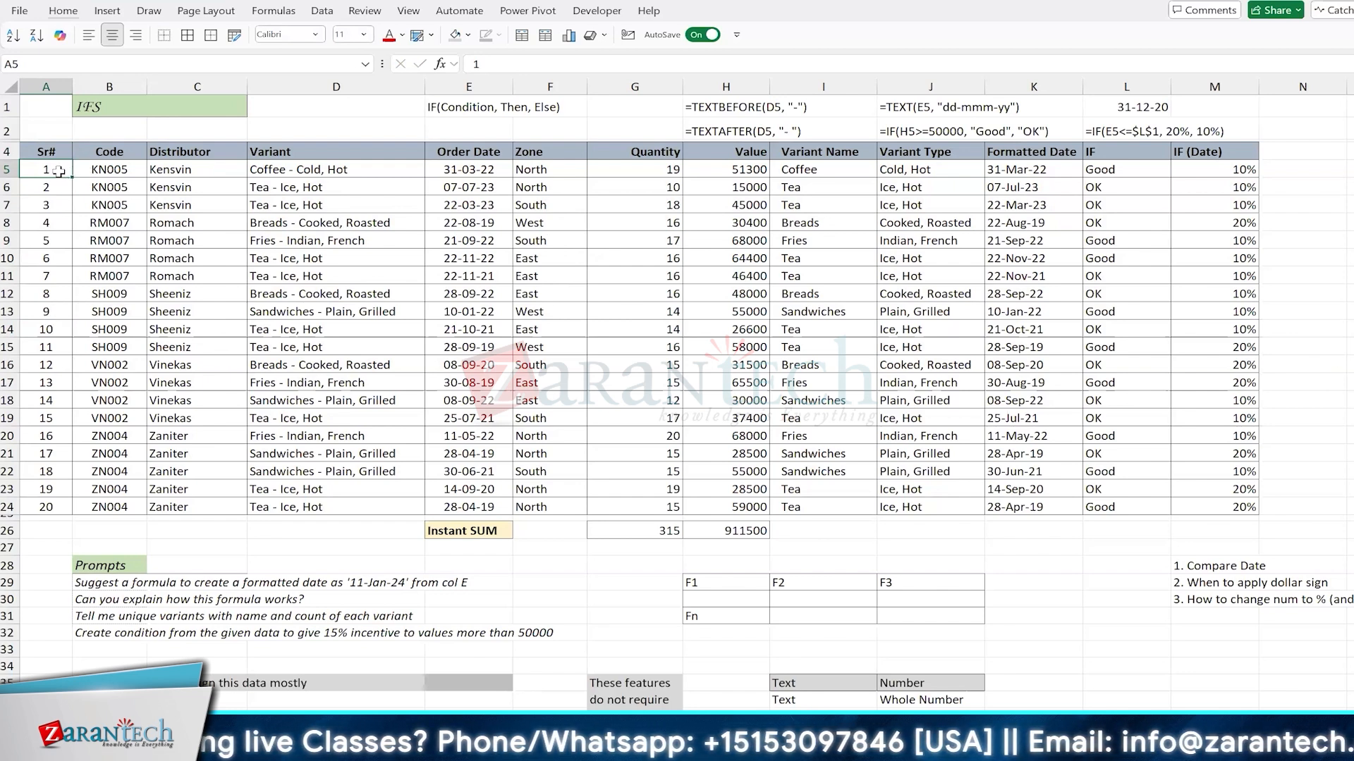
left_click(55, 149)
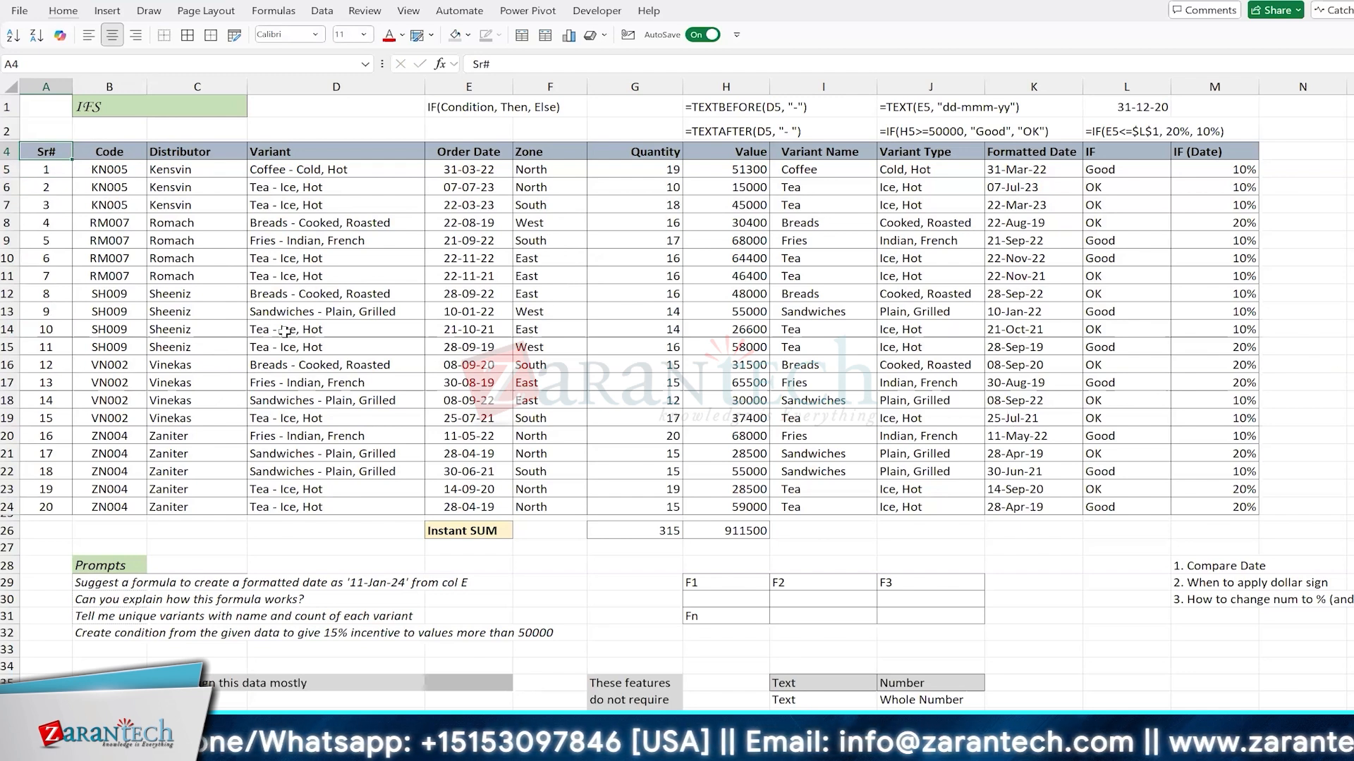
left_click(39, 275)
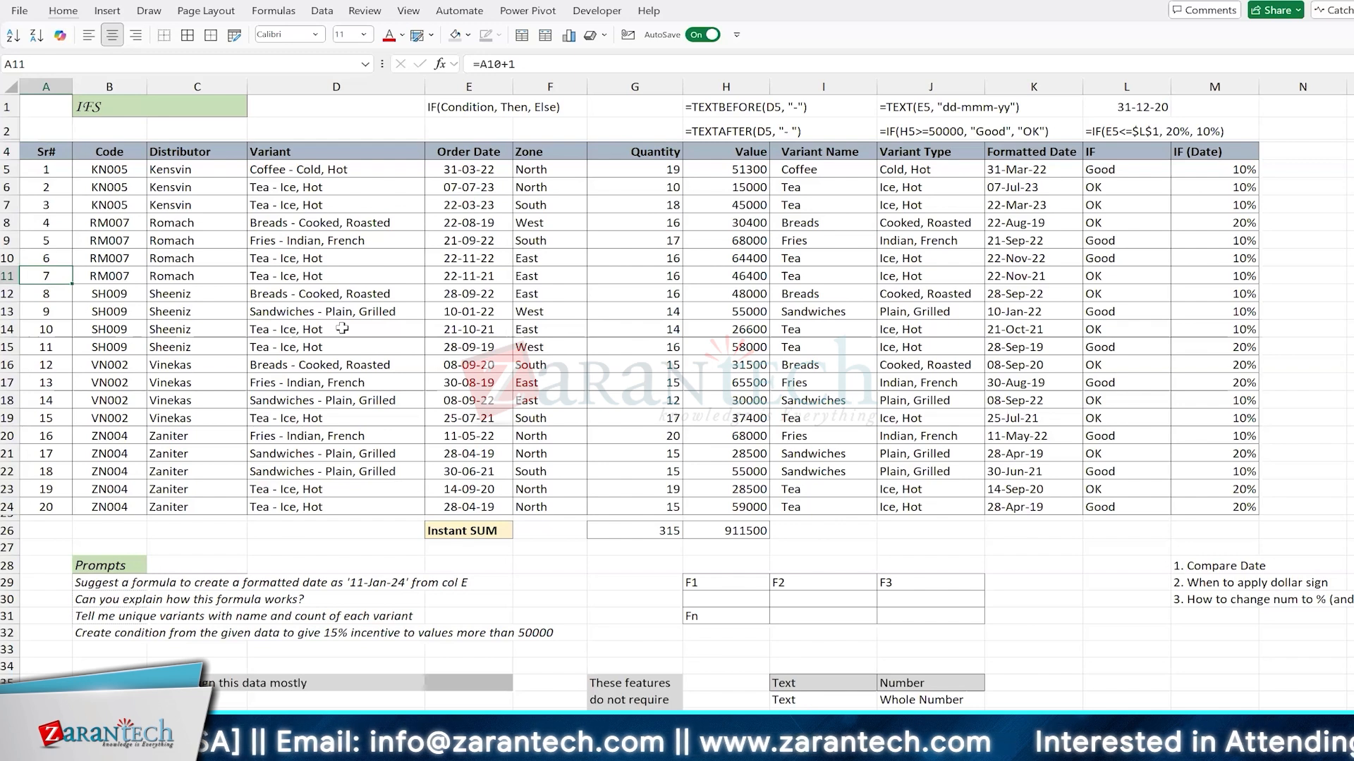
Step: Clear the formulas from A6:A24 and enter 2 as a constant in A6
key("Up")
key("Up")
key("Up")
key("Up")
key("Up")
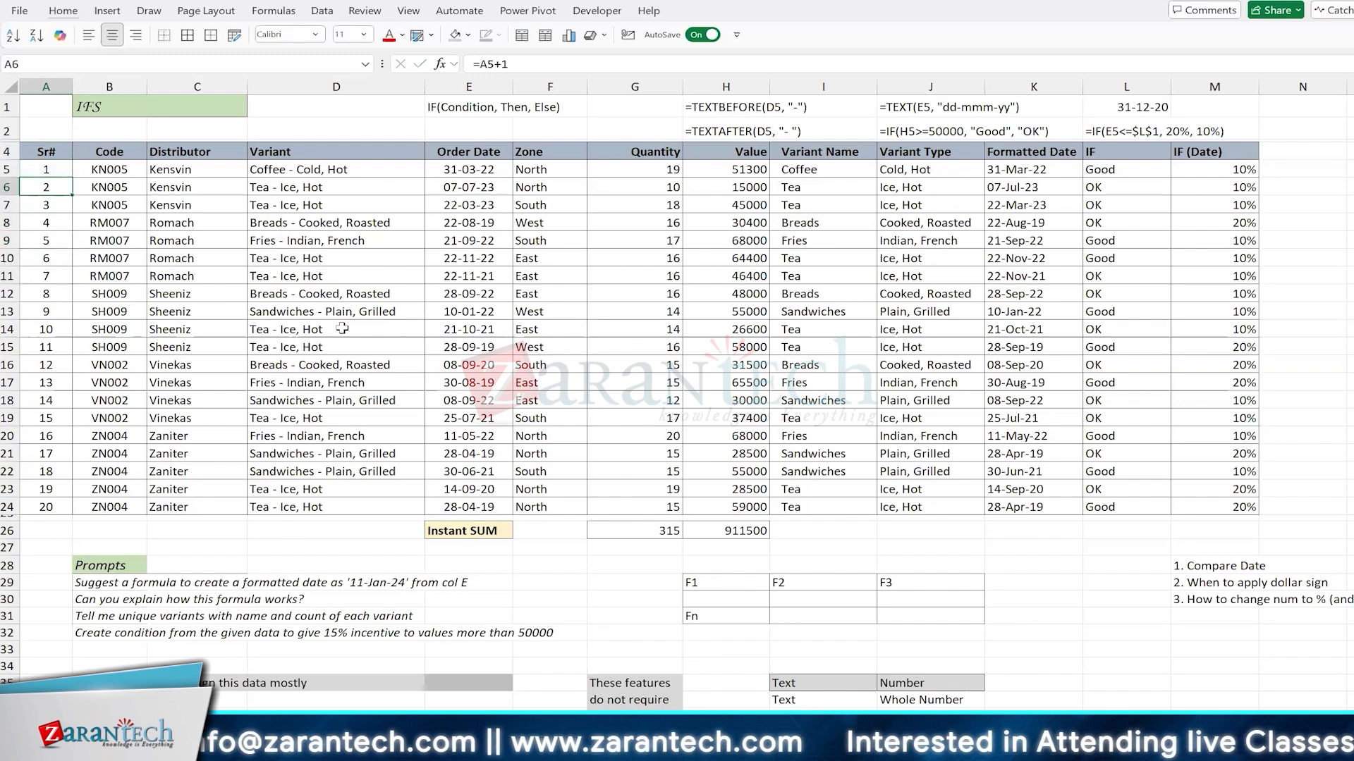
key("ctrl+shift+Down")
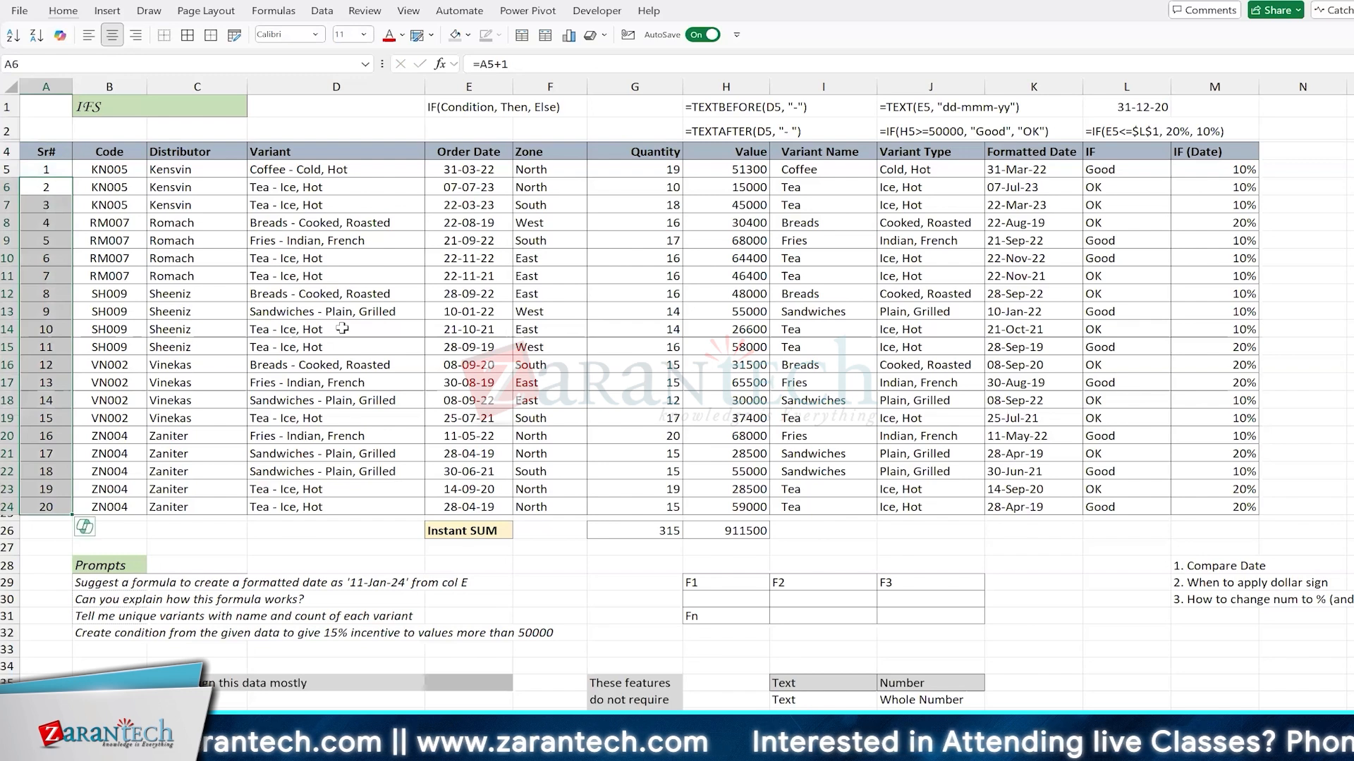
key("Delete")
key("Up")
key("Down")
type("2")
key("Return")
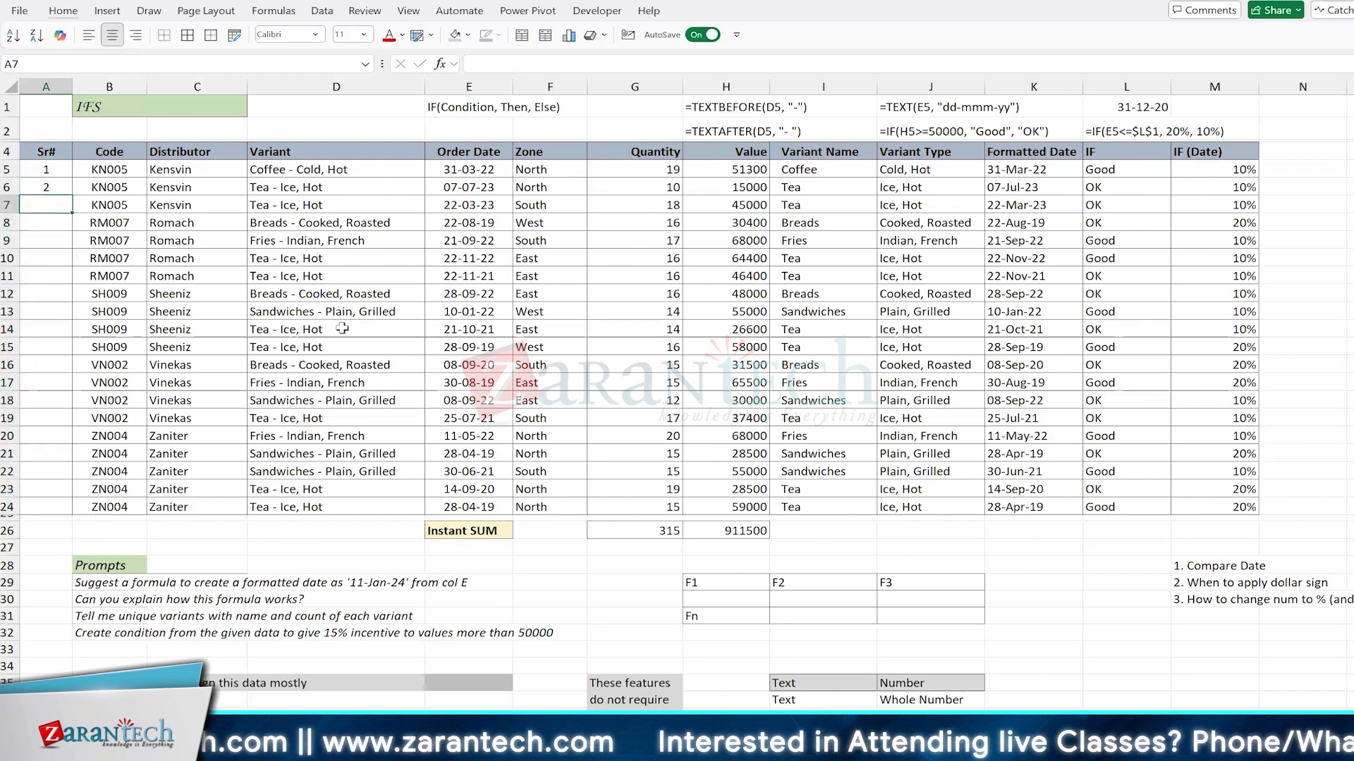
Step: Extend the number series from A5:A6 down the Sr# column to A24
key("Up")
key("Up")
key("shift+Down")
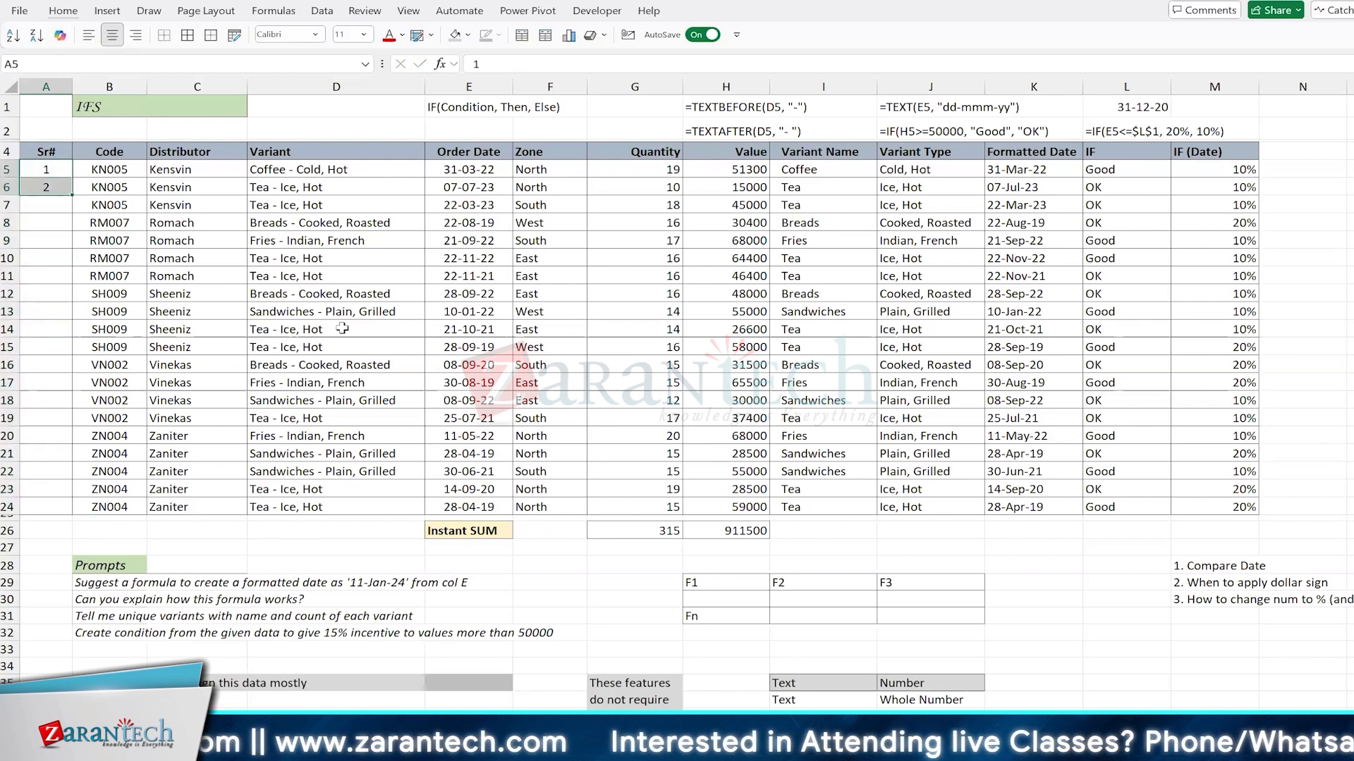
double_click(73, 192)
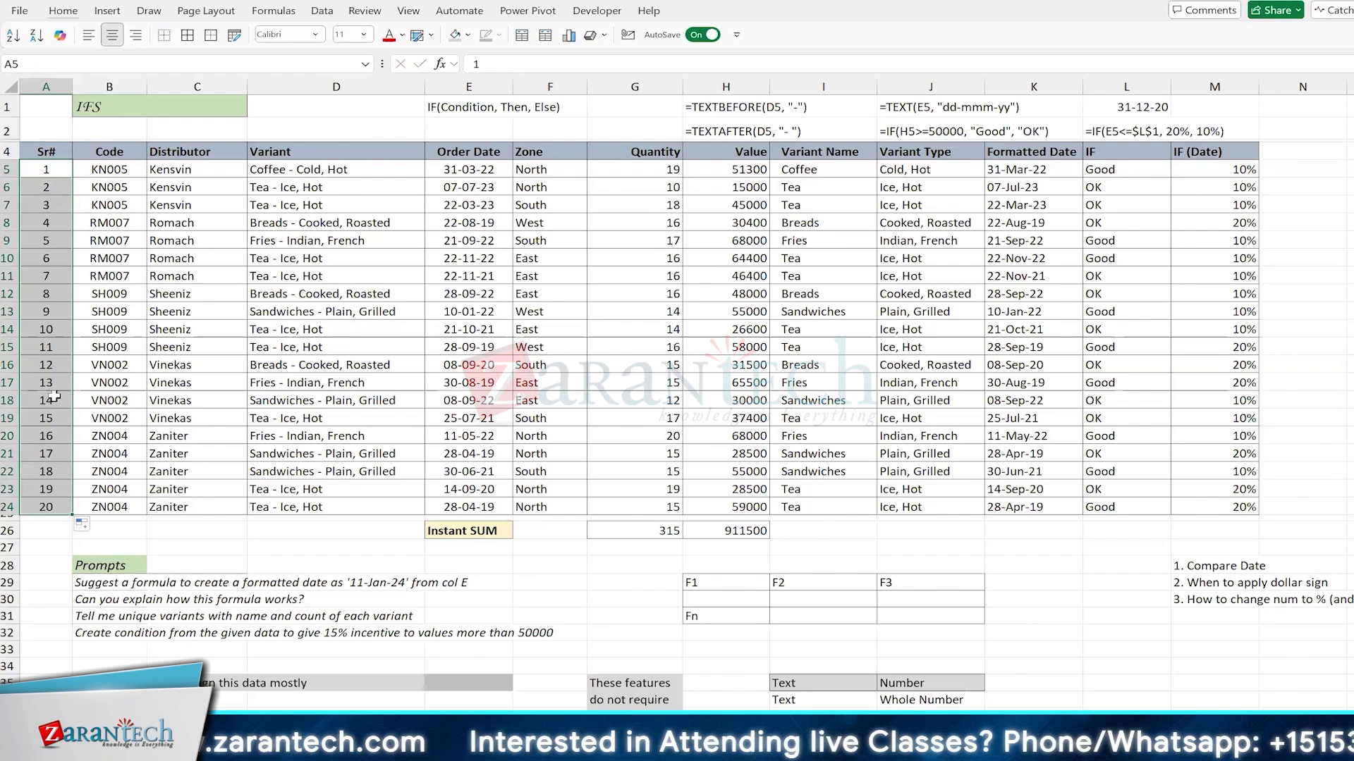
Step: Sort the data table by Zone in ascending order and undo the sort
left_click(492, 308)
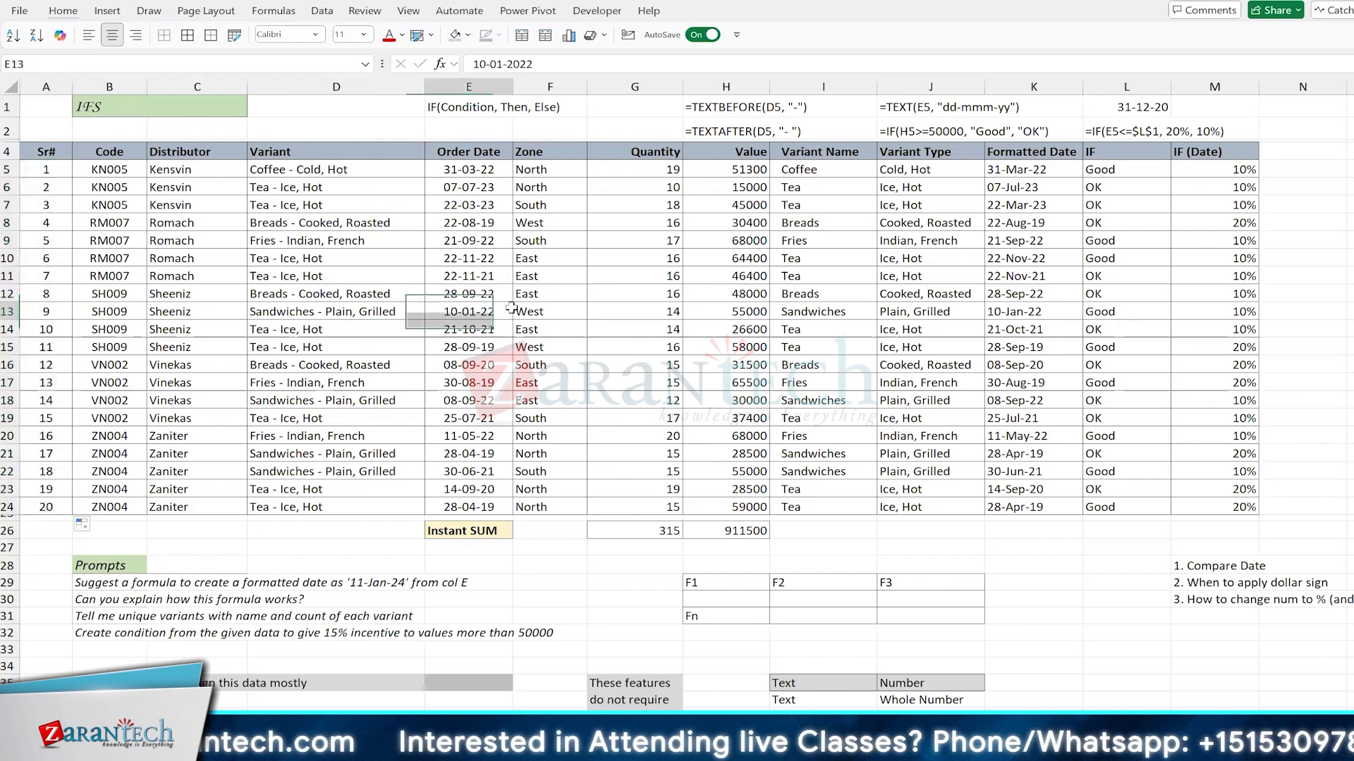
left_click(564, 298)
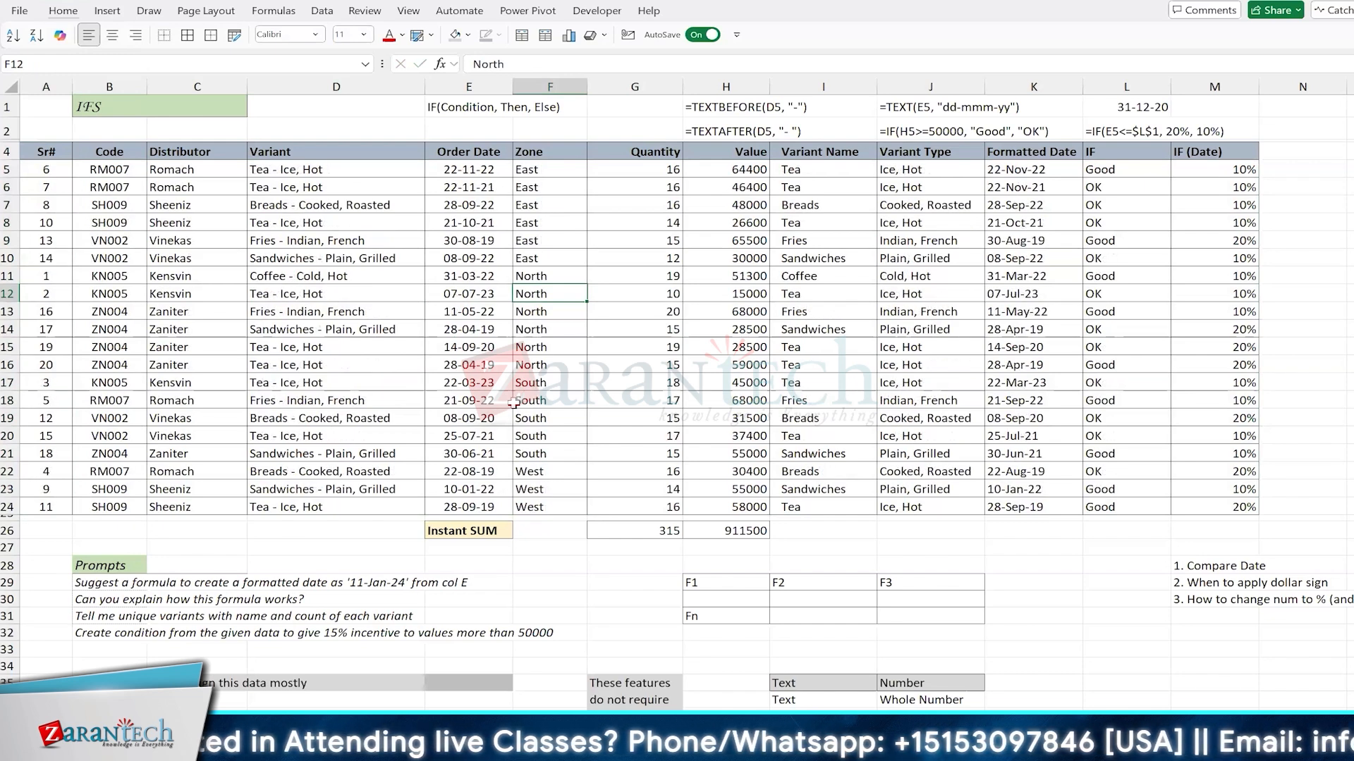
key("ctrl+z")
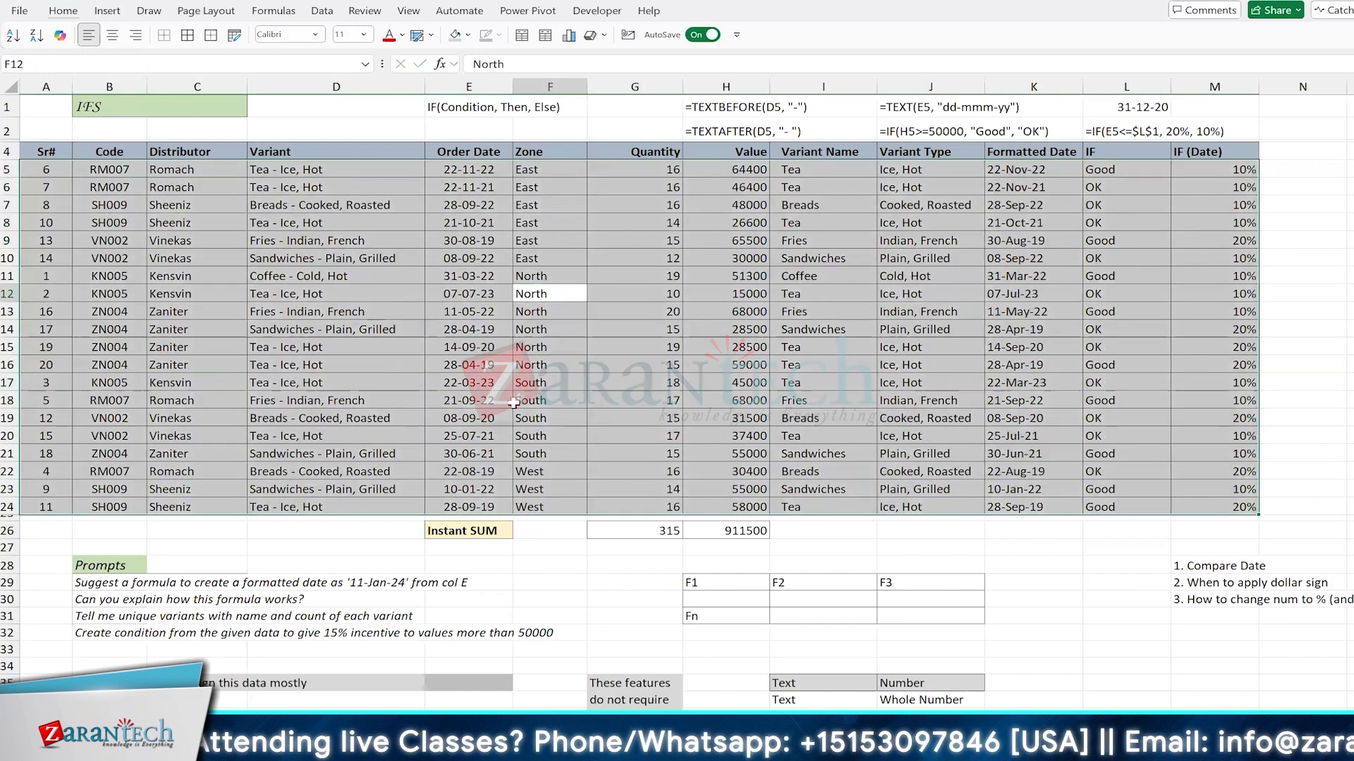
Step: Clear all the constant serial numbers from A5:A24 in the Sr# column
left_click(53, 244)
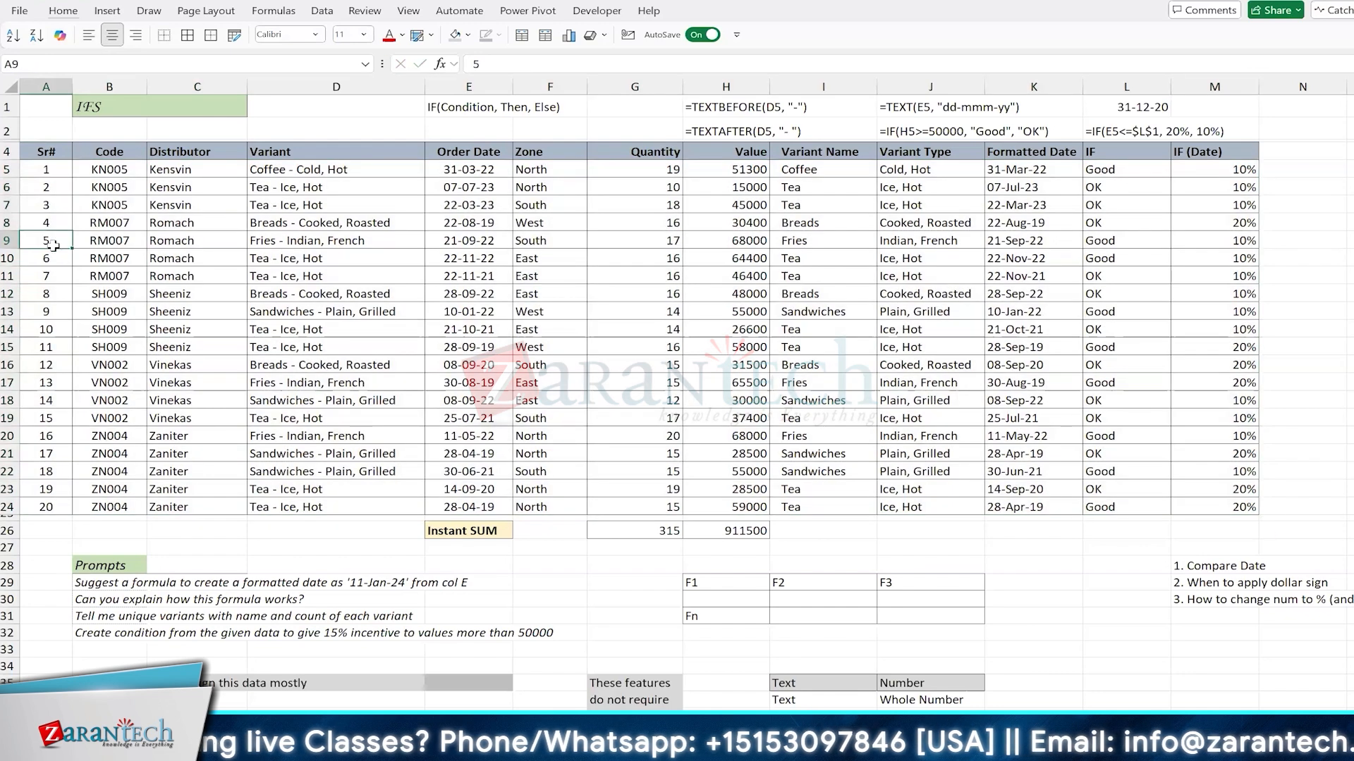
left_click(52, 185)
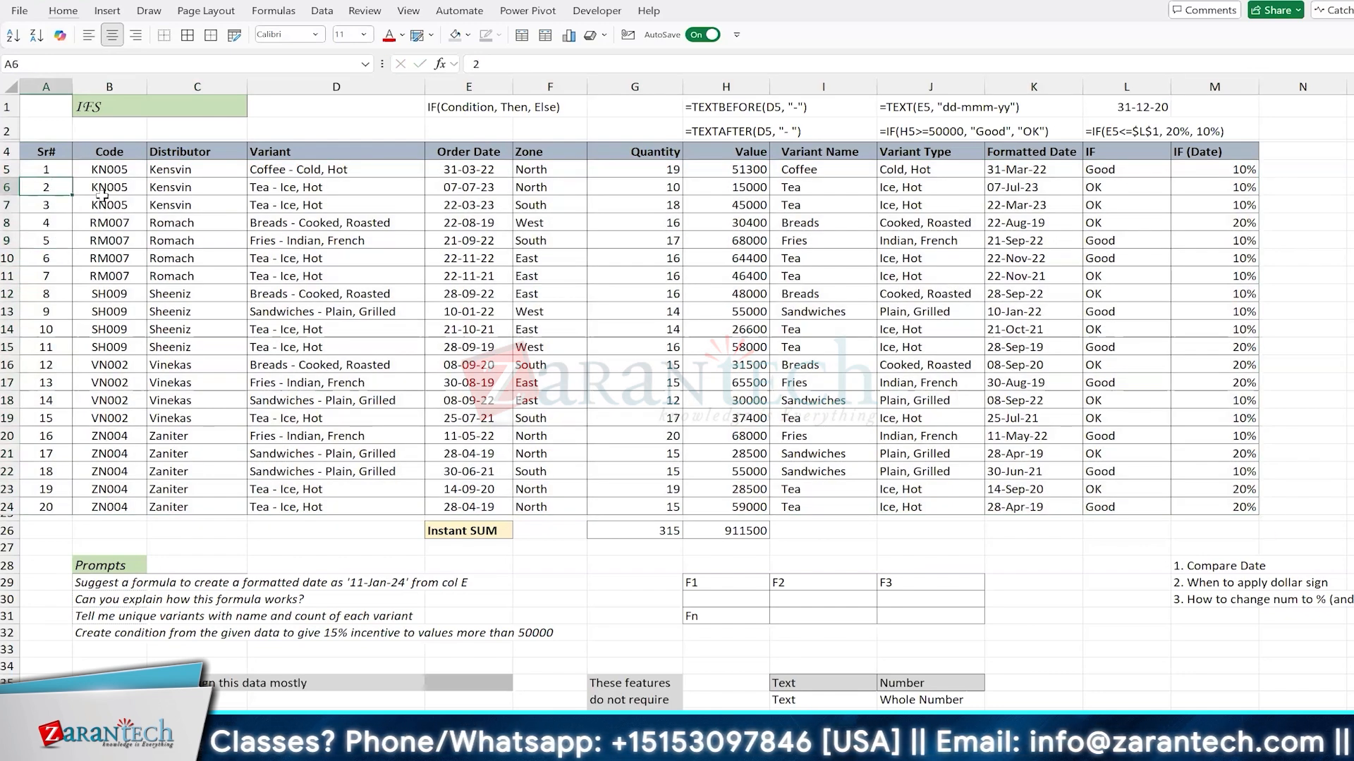
key("ctrl+shift+Down")
key("Delete")
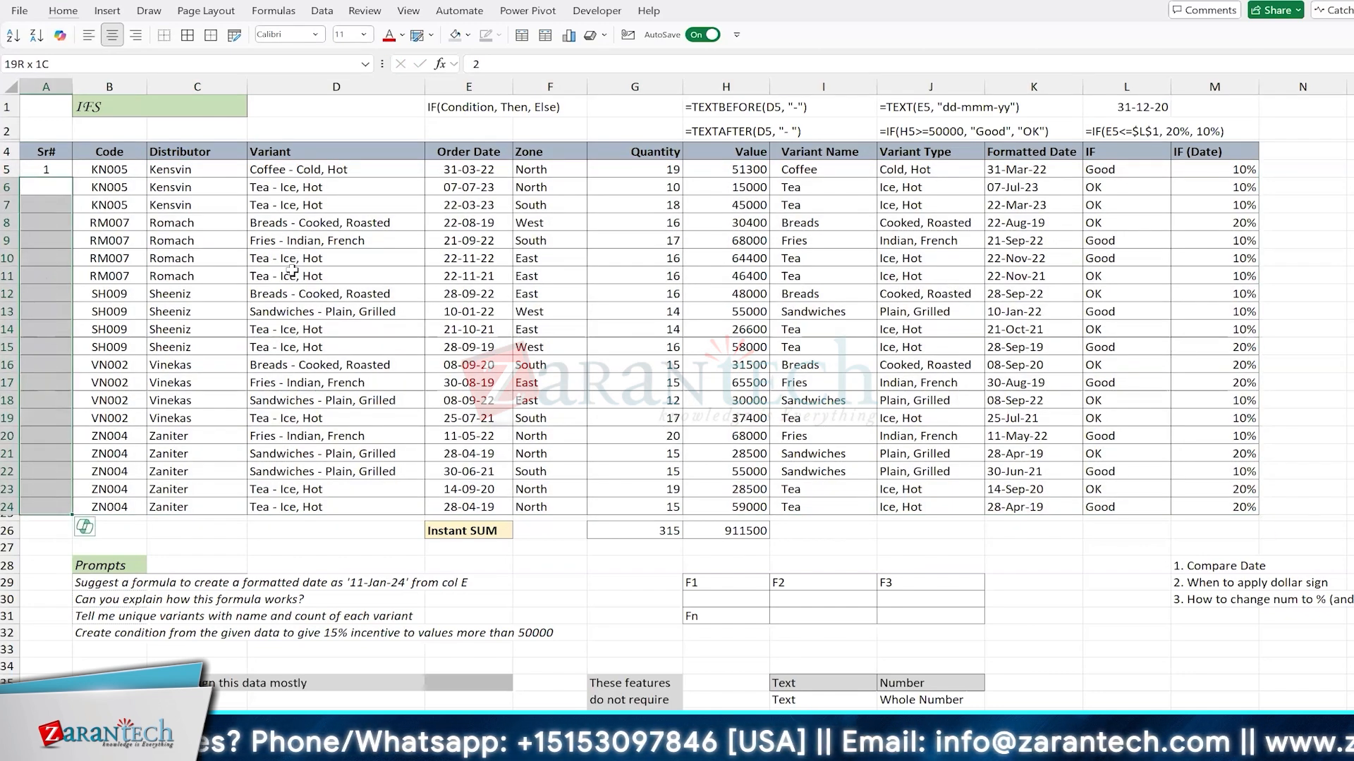
key("Up")
key("Delete")
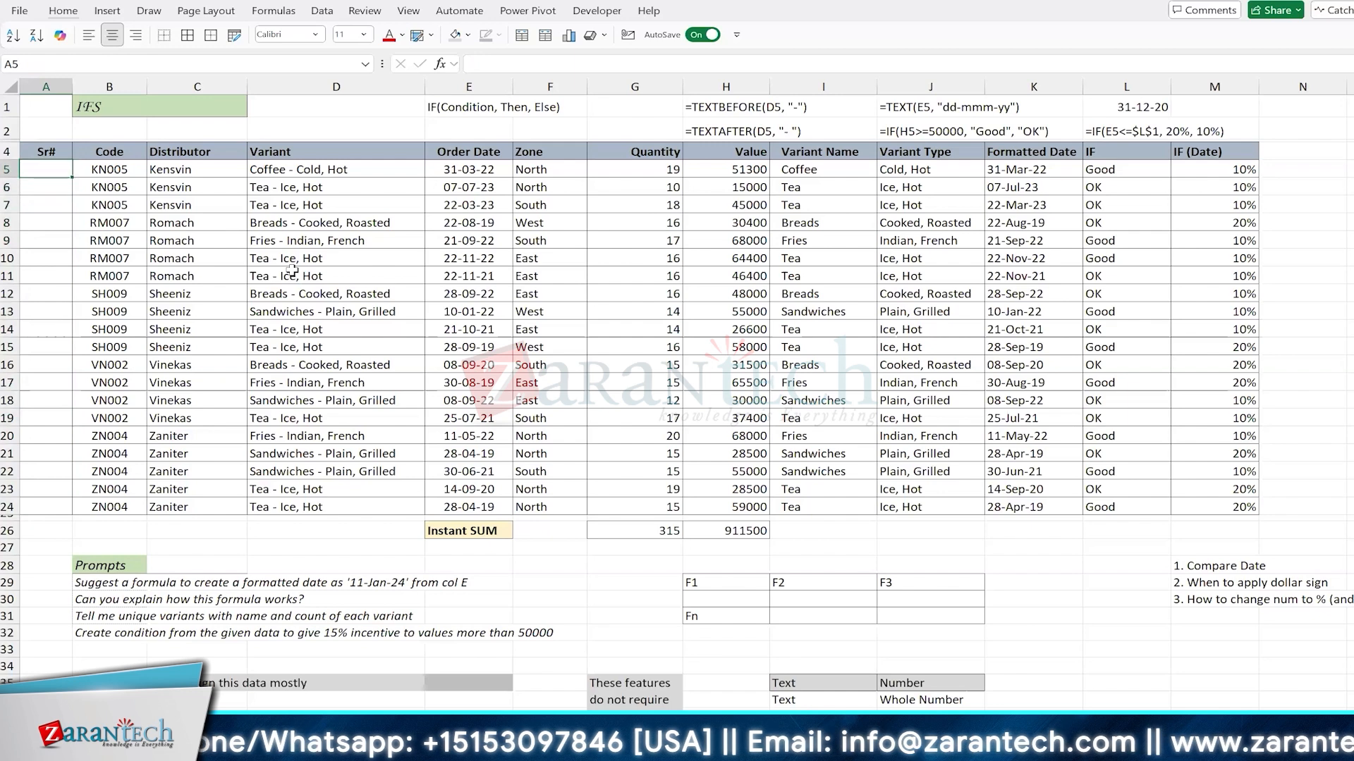
Step: Enter =ROW() in A5, the first cell of the Sr# column
type("=row()")
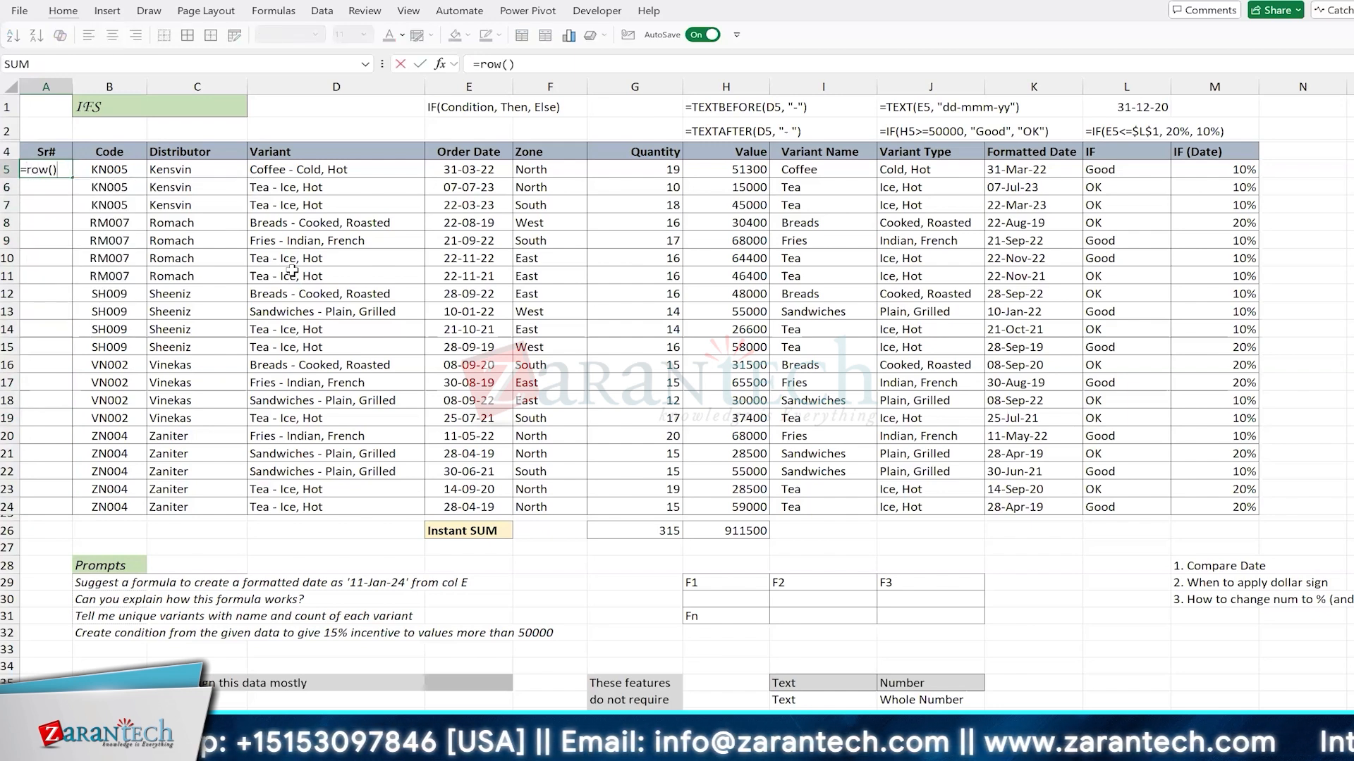
key("ctrl+Return")
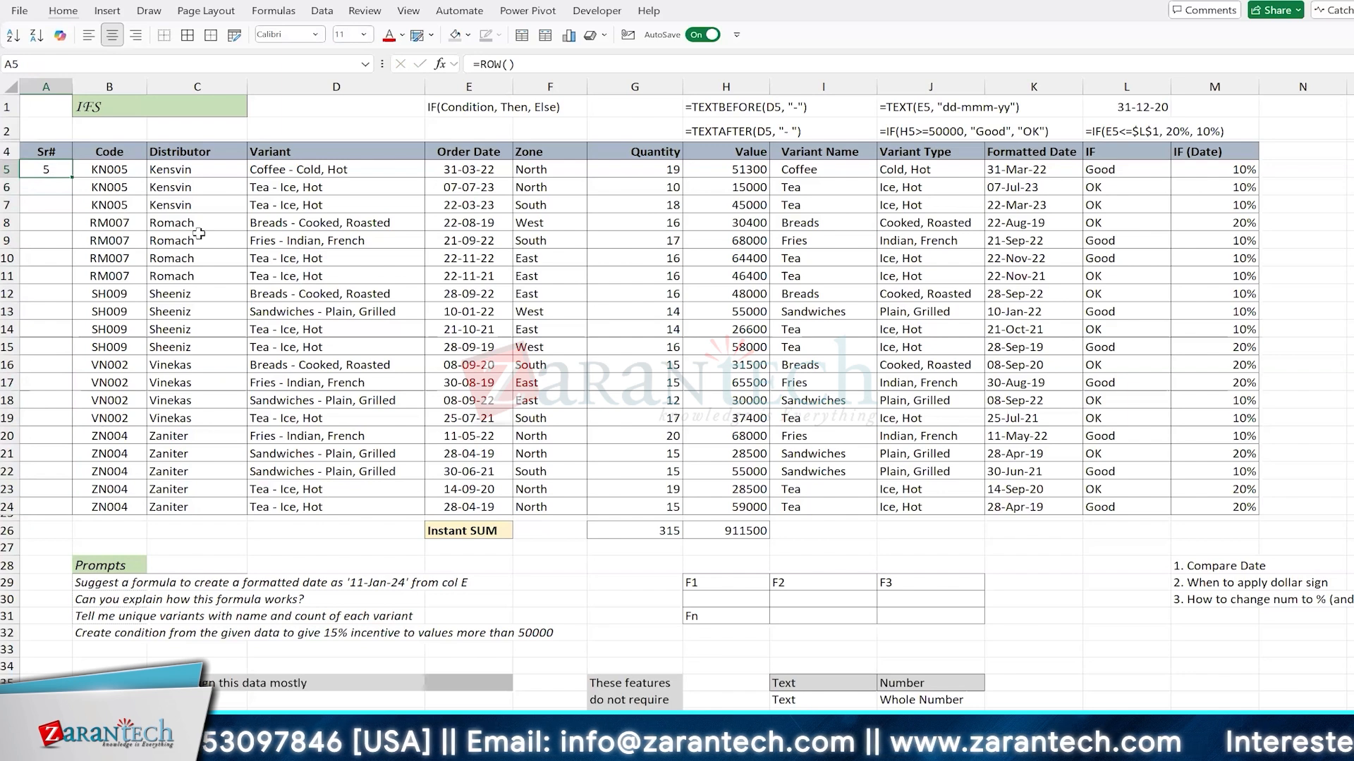
Step: Try filling the =ROW() formula down from A5 to A12 and undo the fill
left_click_drag(73, 180, 73, 301)
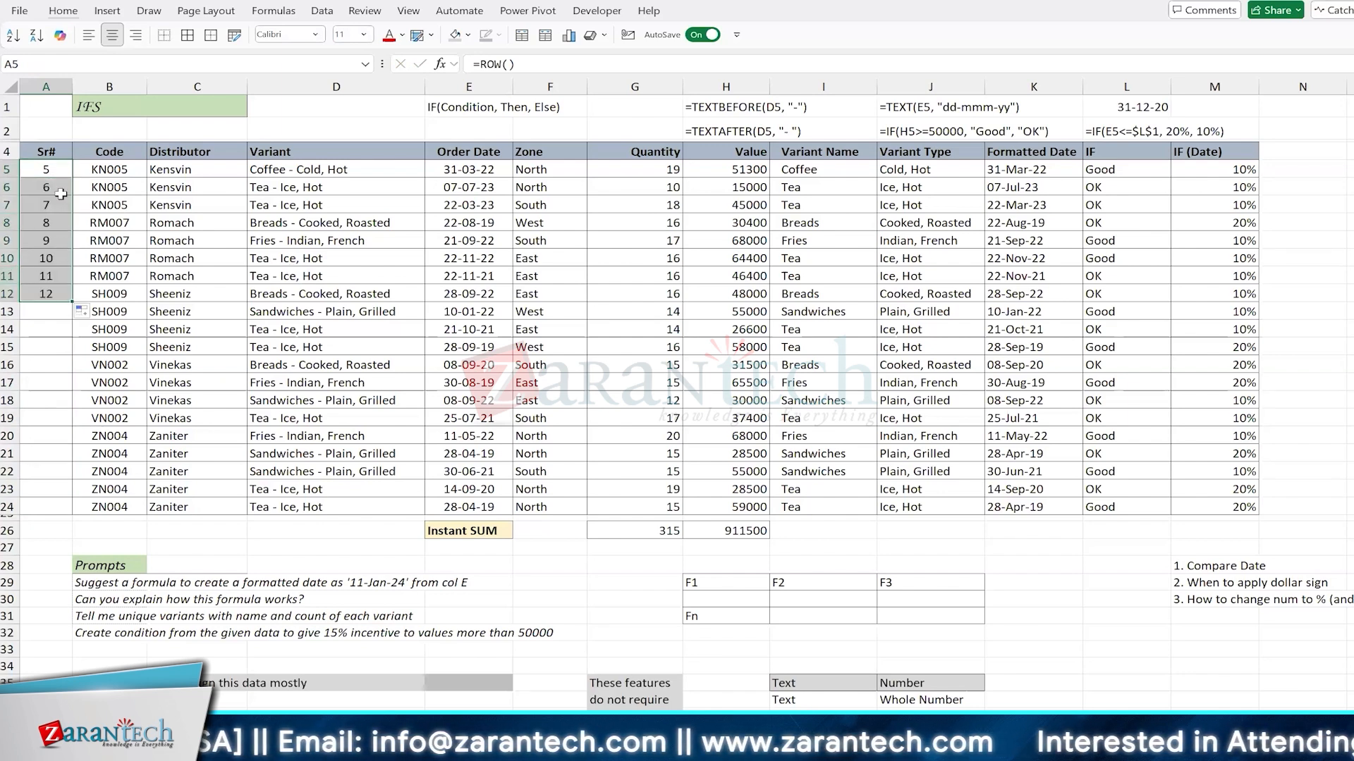
key("ctrl+z")
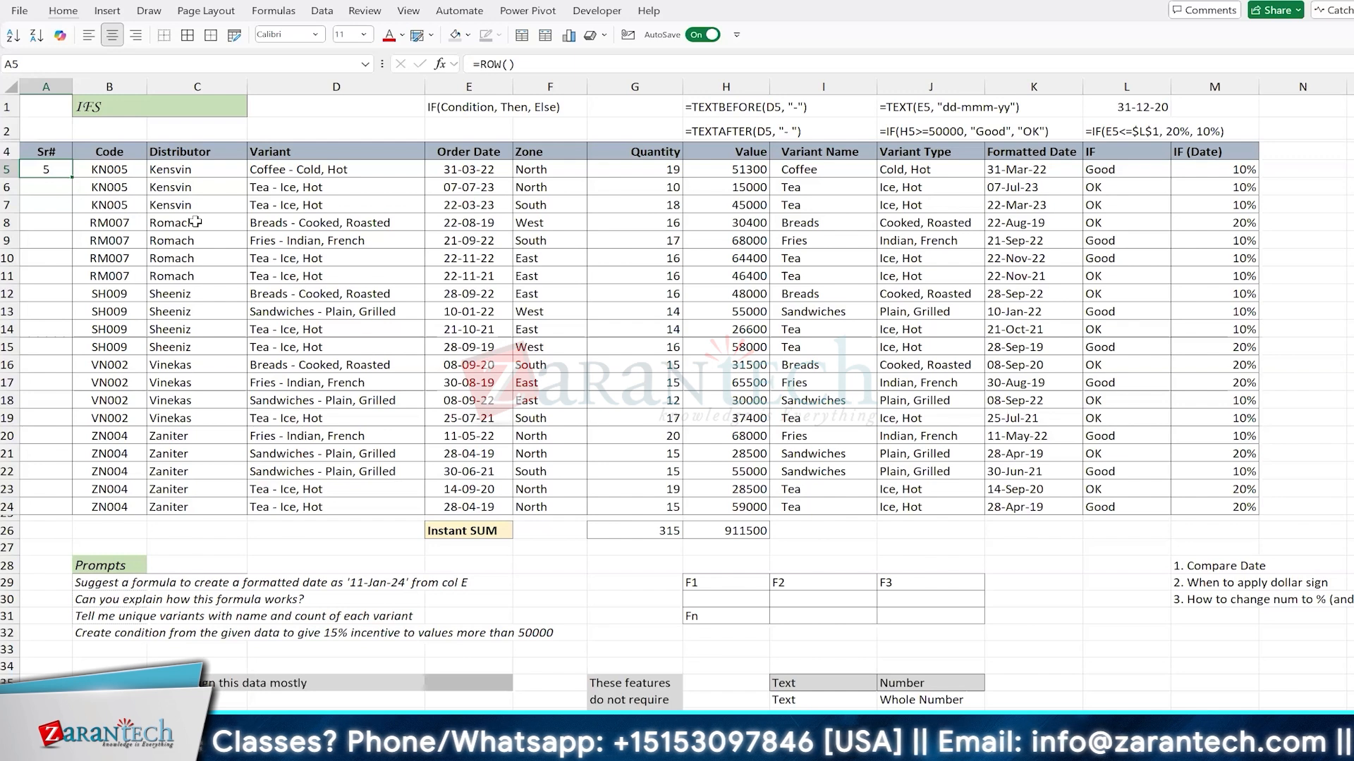
Step: Change the formula in A5 to =ROW()-4 and widen column A enough to show it in full
key("F2")
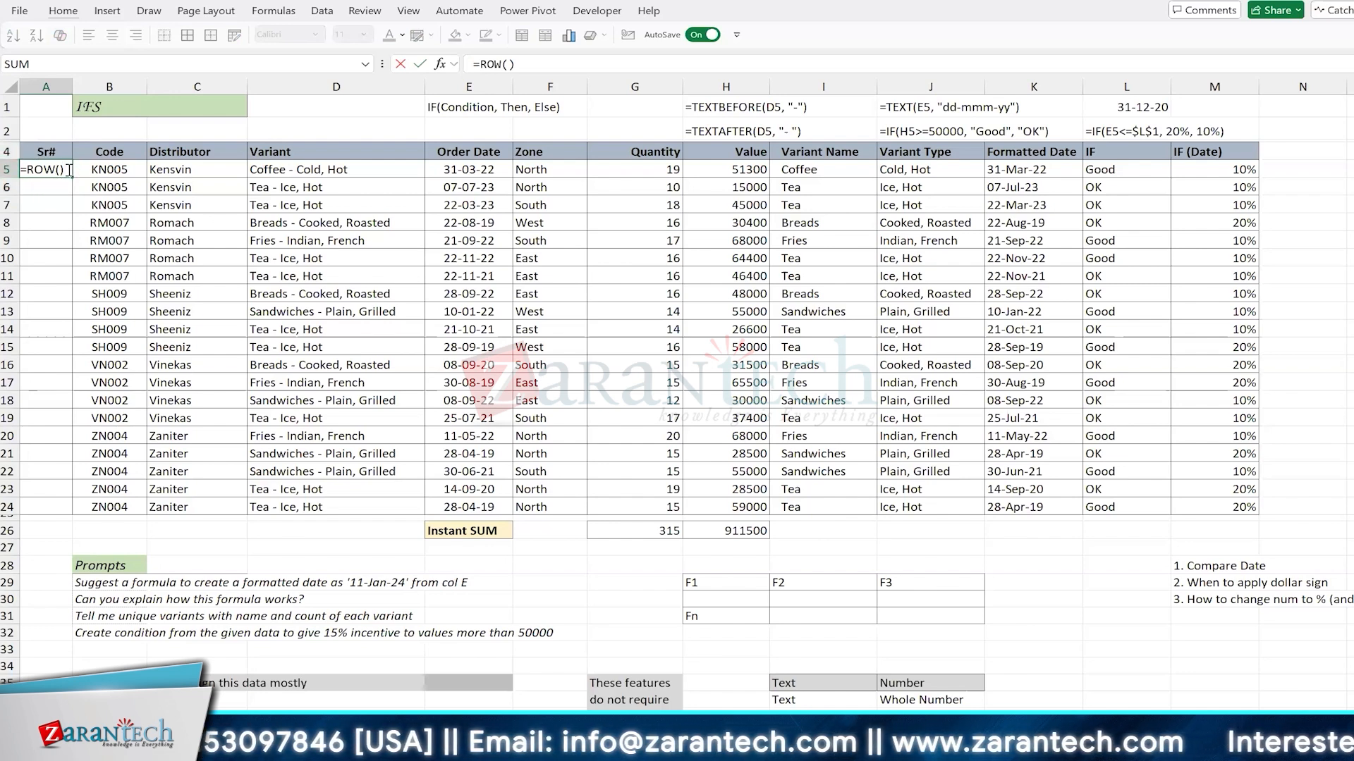
type("-4")
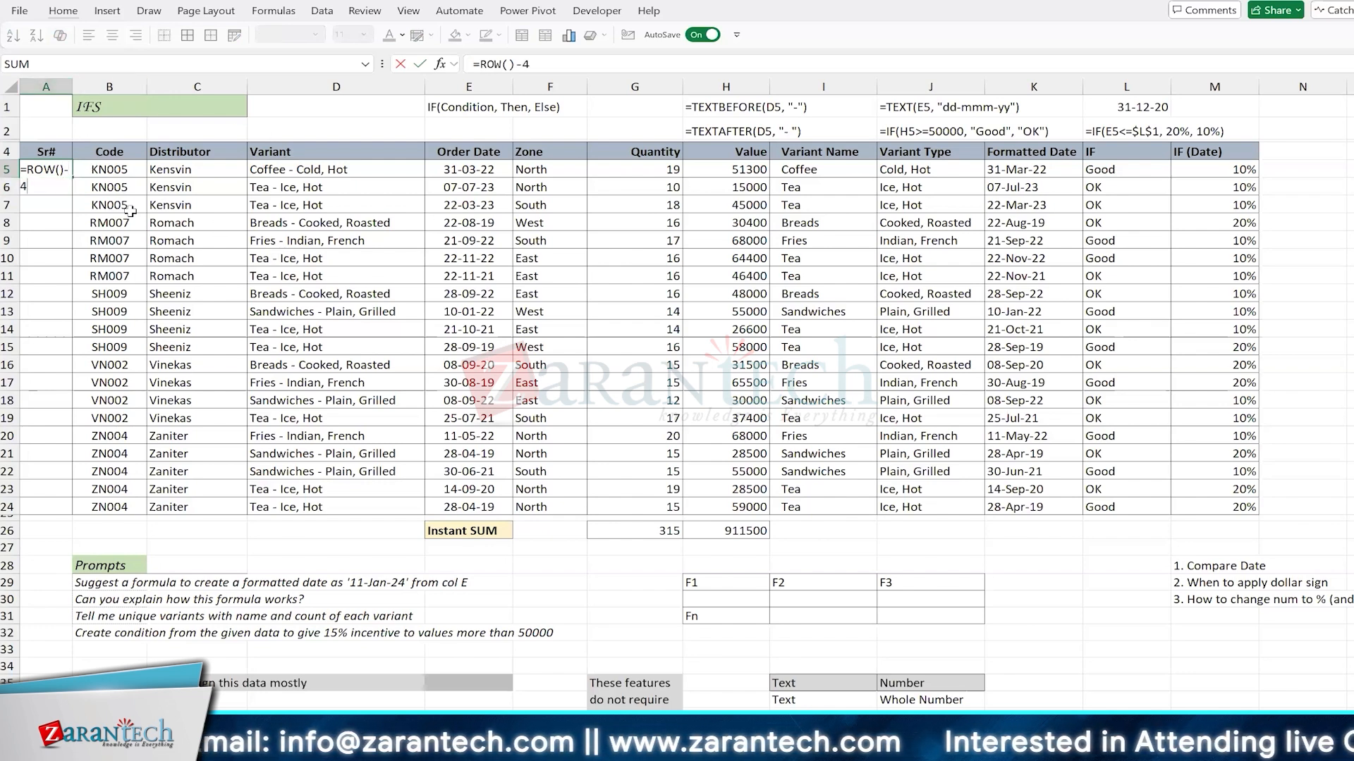
key("ctrl+Return")
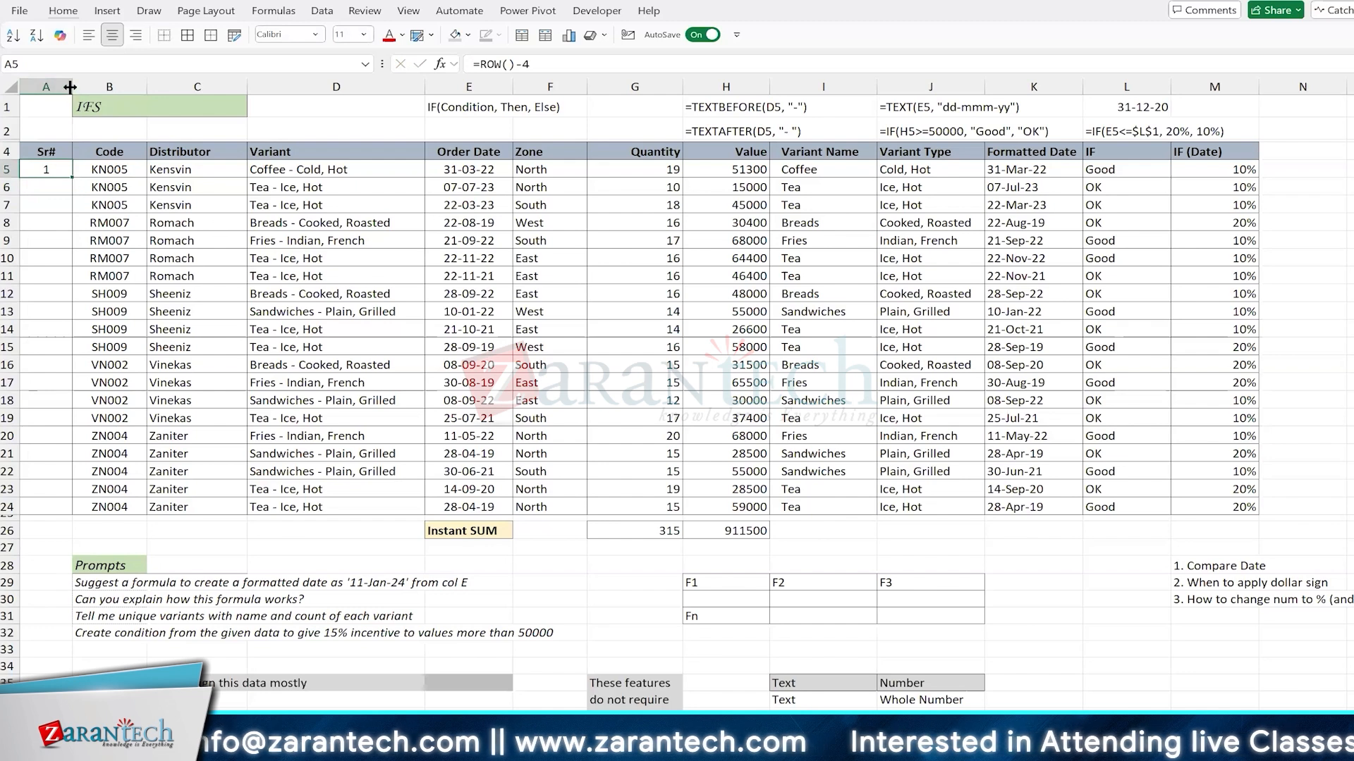
left_click_drag(70, 87, 95, 87)
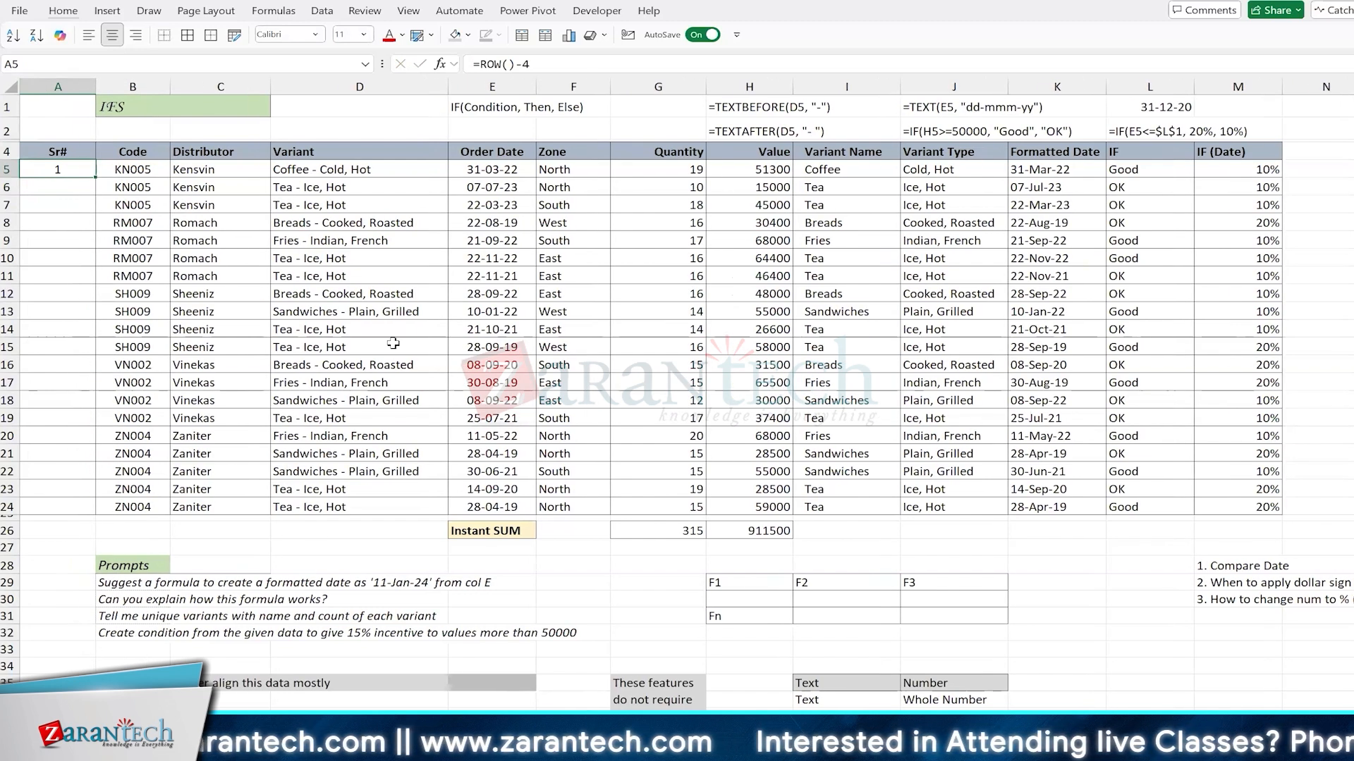
Step: Fill the =ROW()-4 formula from A5 down the Sr# column to A24
key("F2")
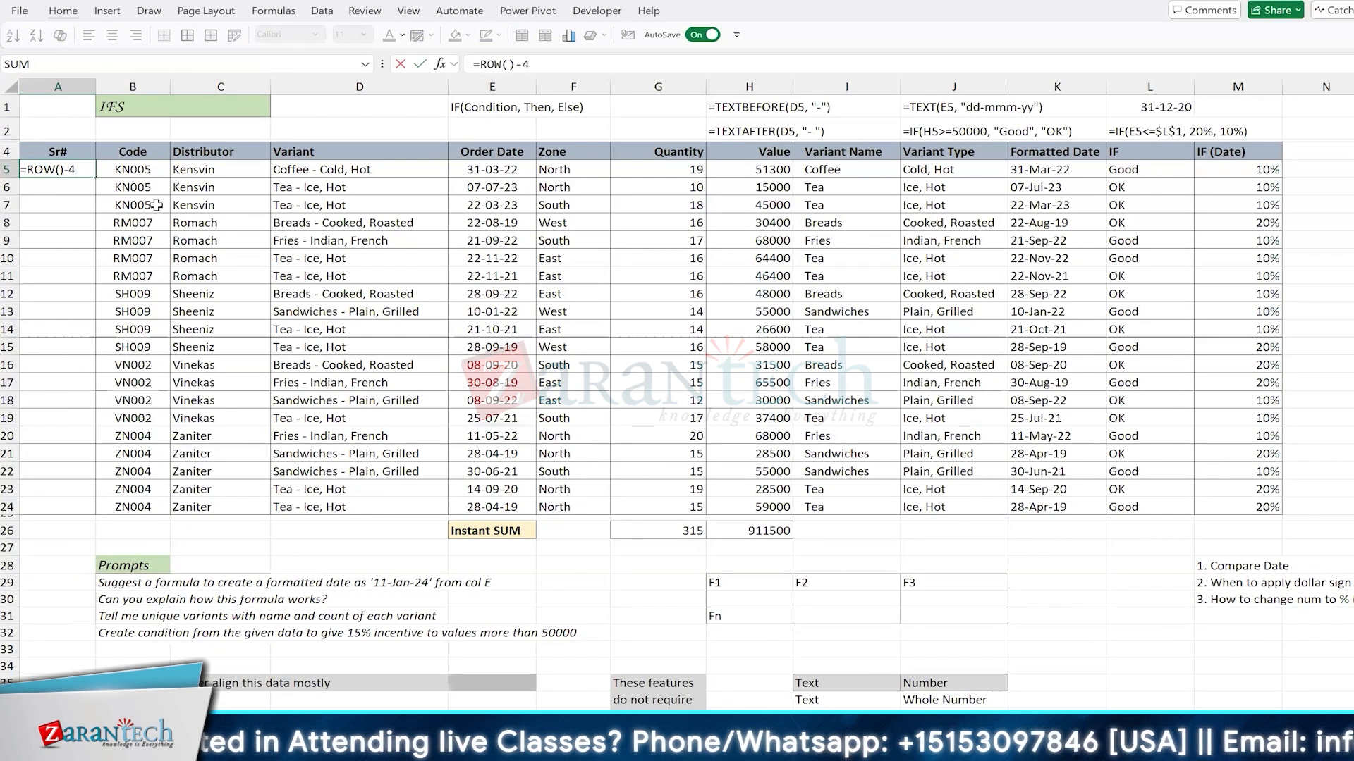
key("ctrl+Return")
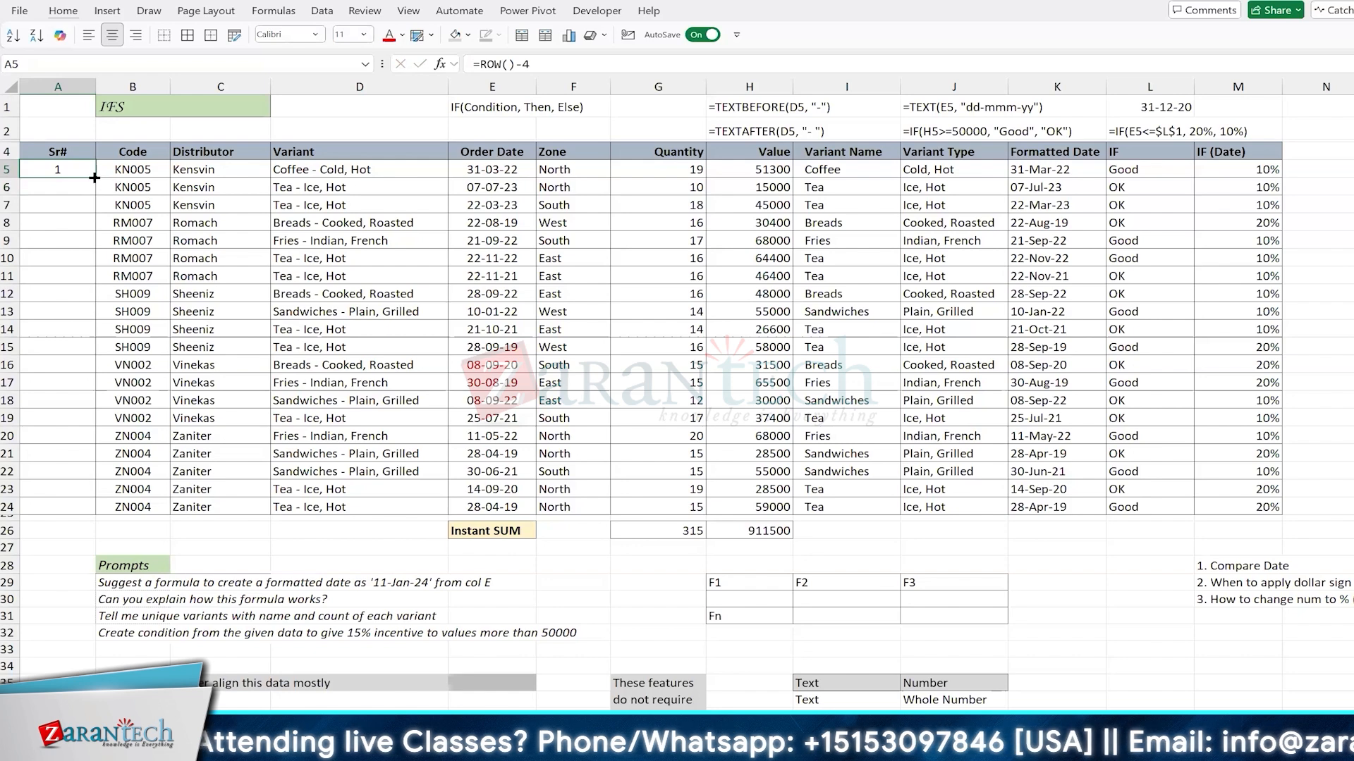
double_click(95, 178)
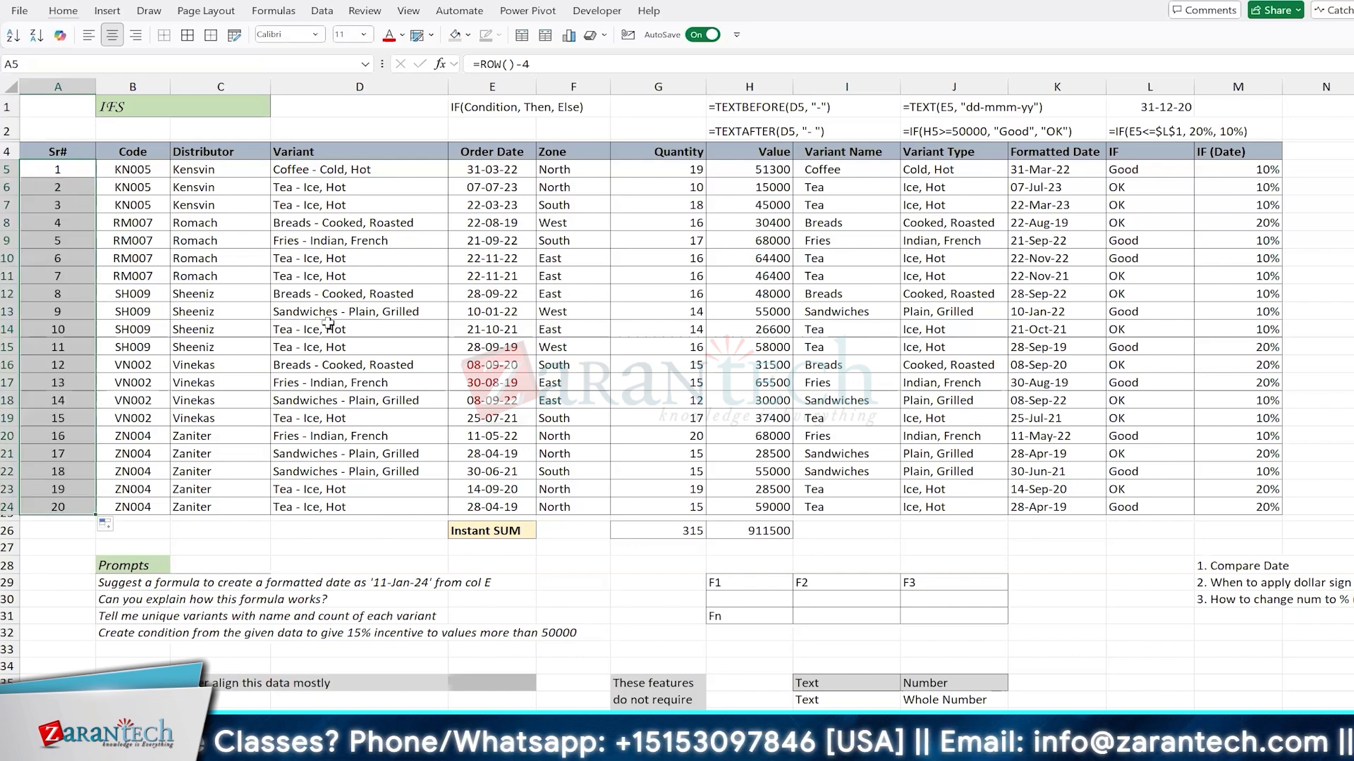
Step: Sort the data table by Zone in ascending order and check the serial number formula in A5
left_click(558, 275)
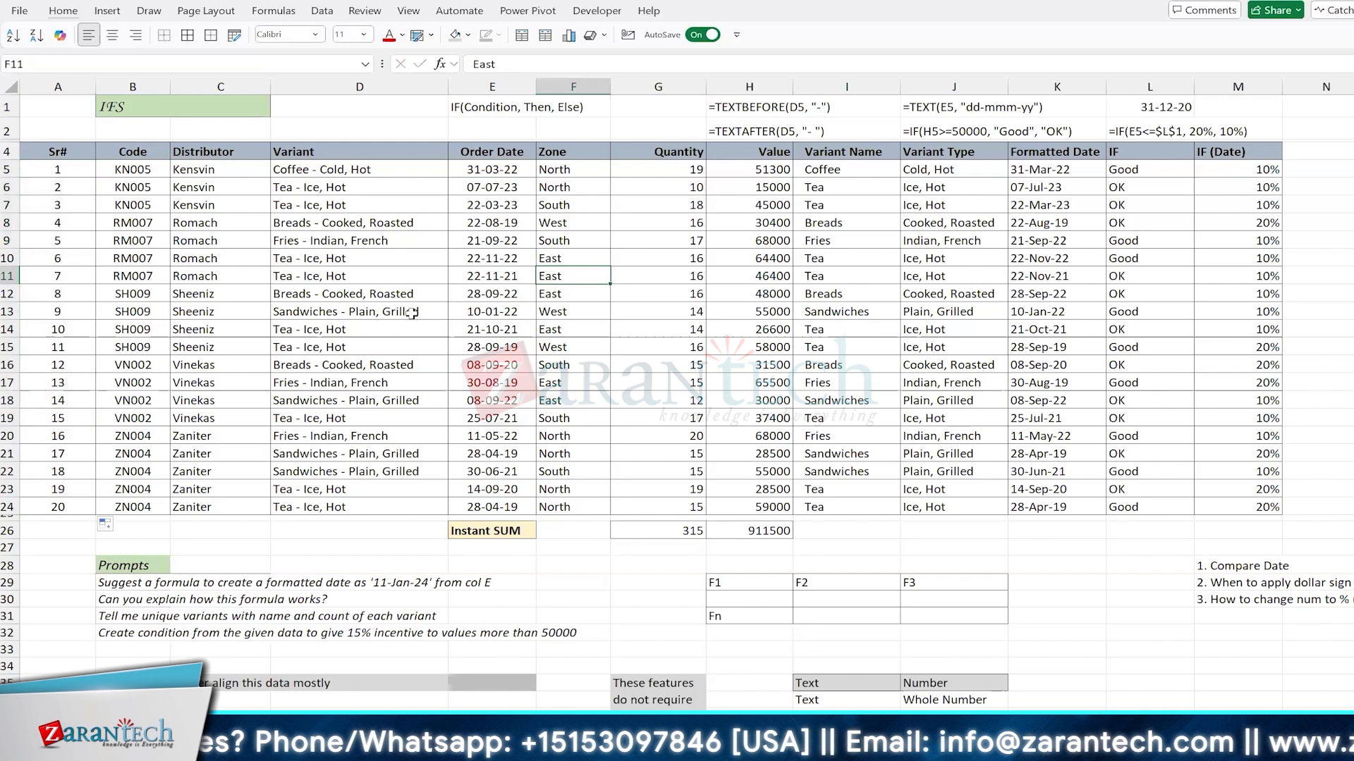
key("alt+1")
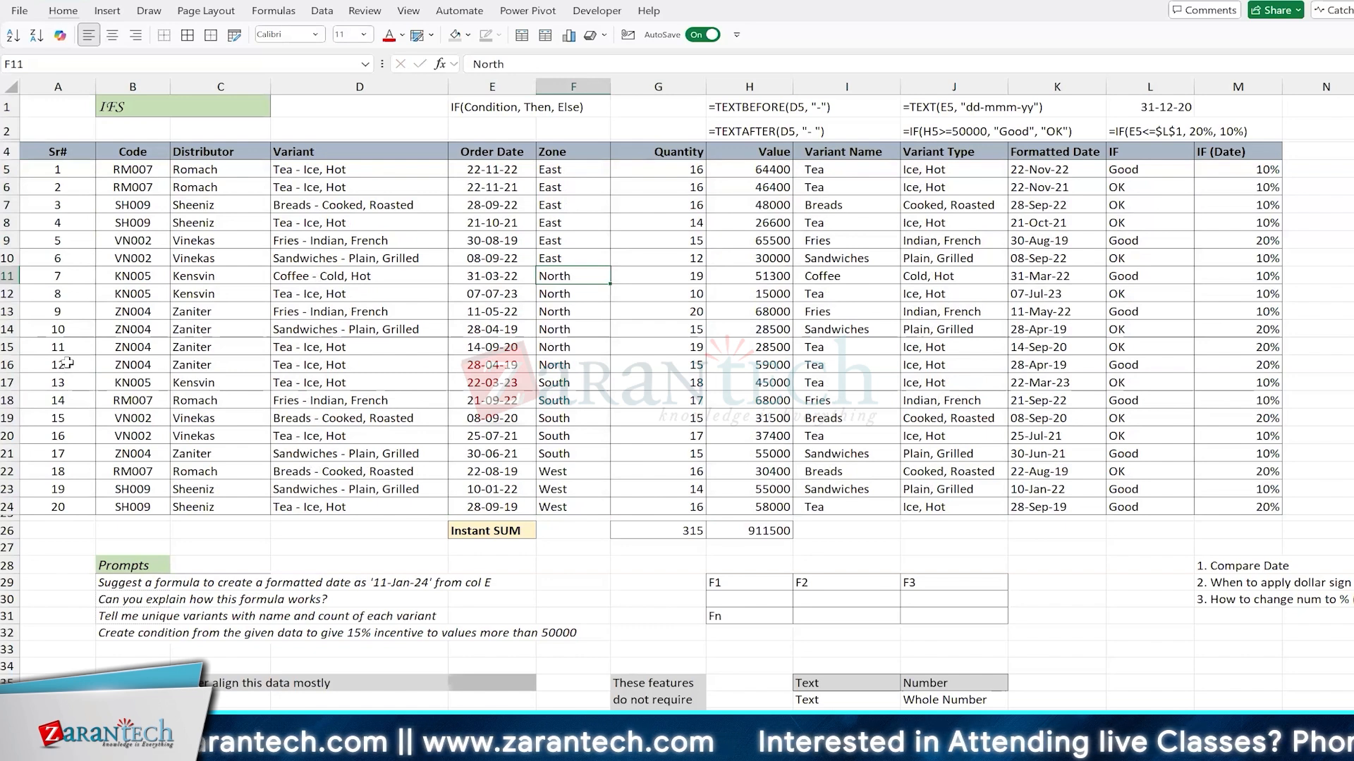
left_click(58, 170)
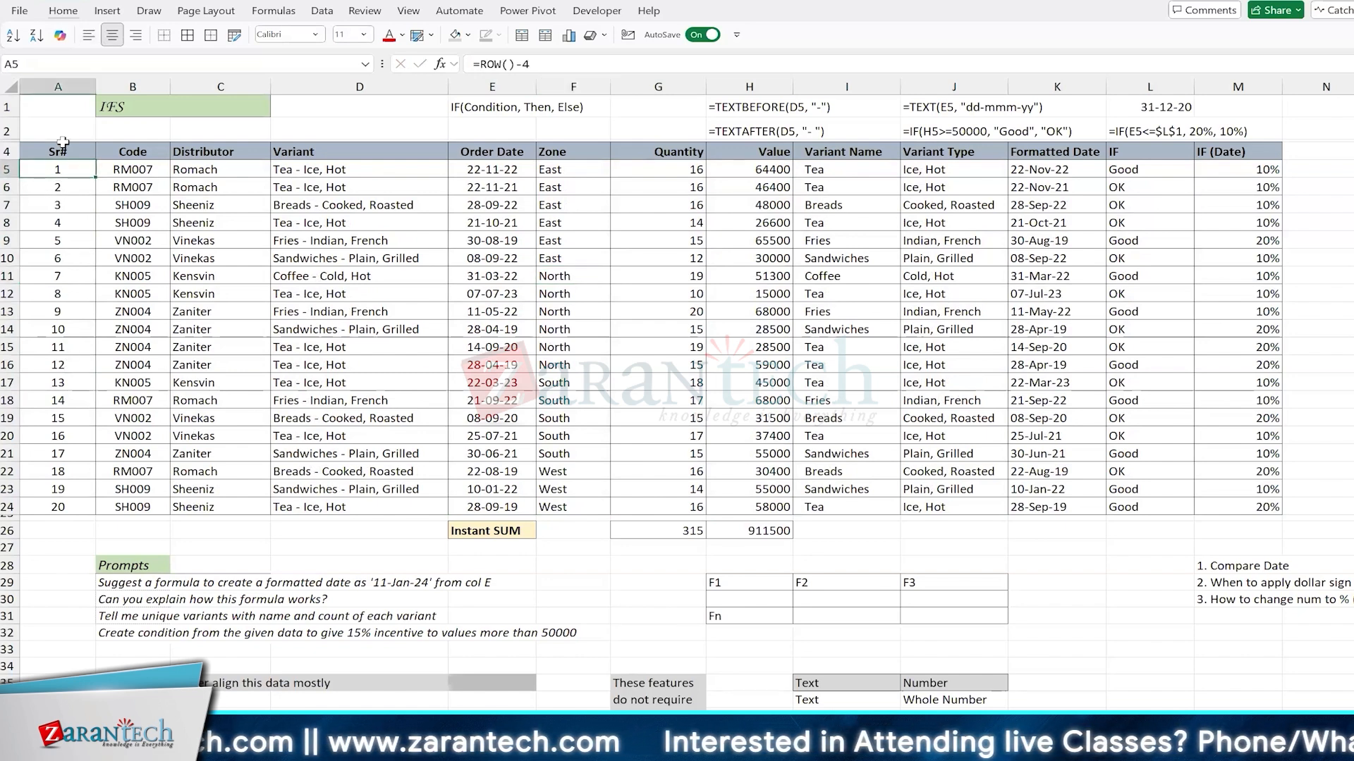
Step: Enter a FORMULATEXT formula in A2 that displays the formula used in A5
left_click(60, 126)
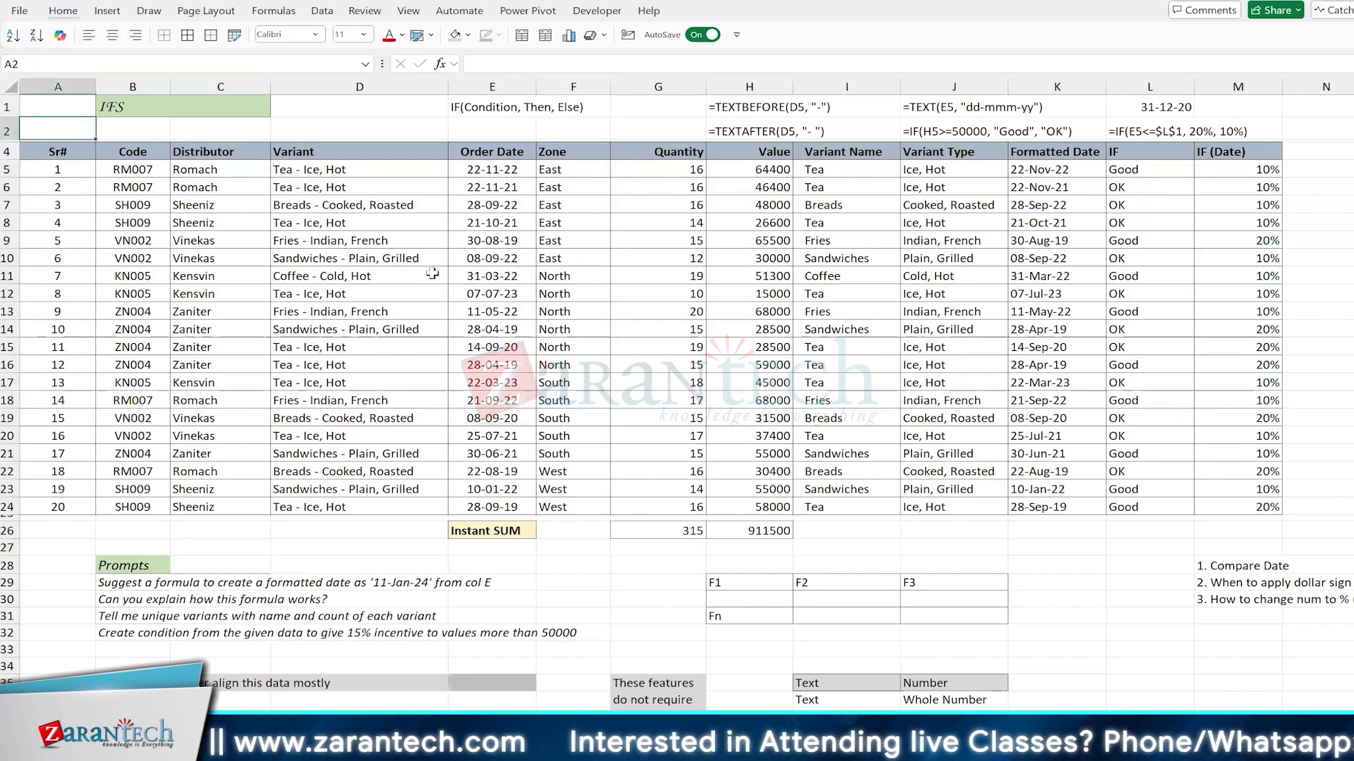
type("=formu")
key("Tab")
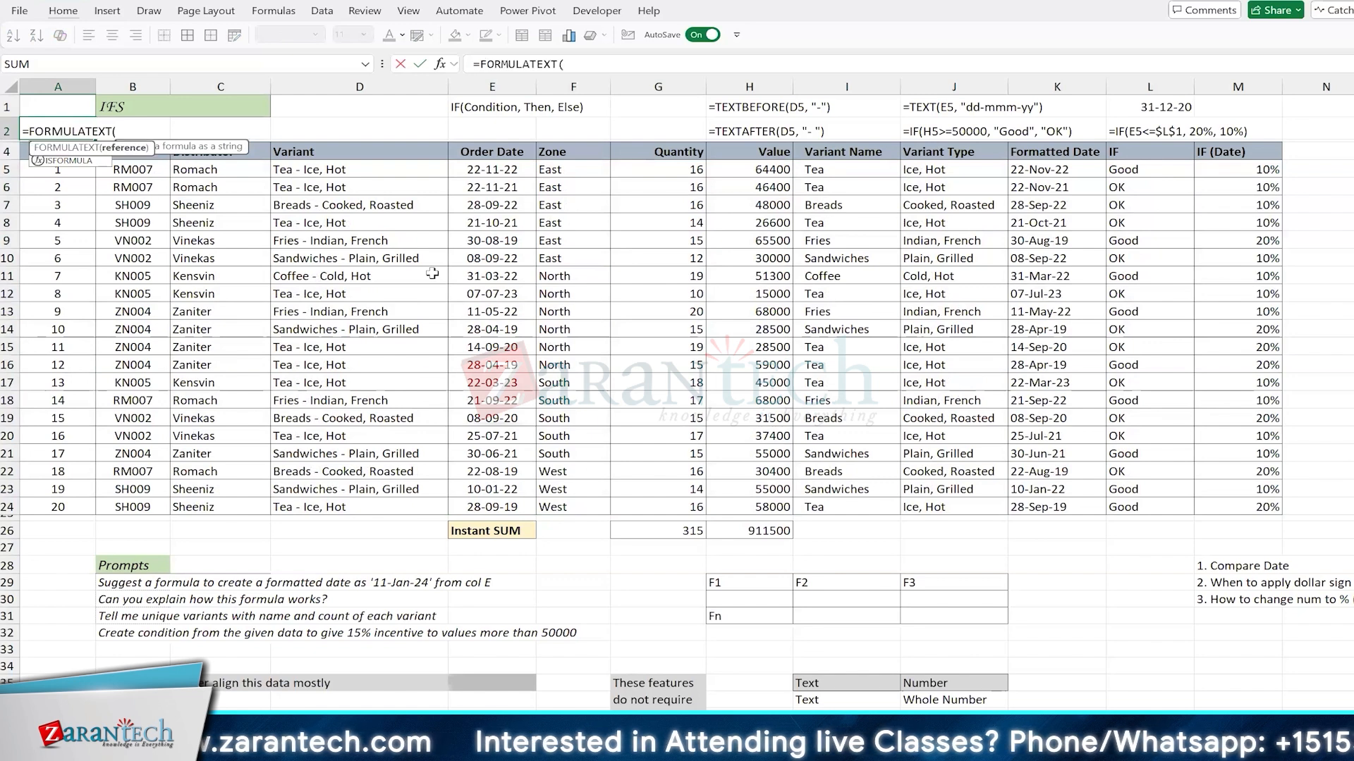
key("Down")
key("Down")
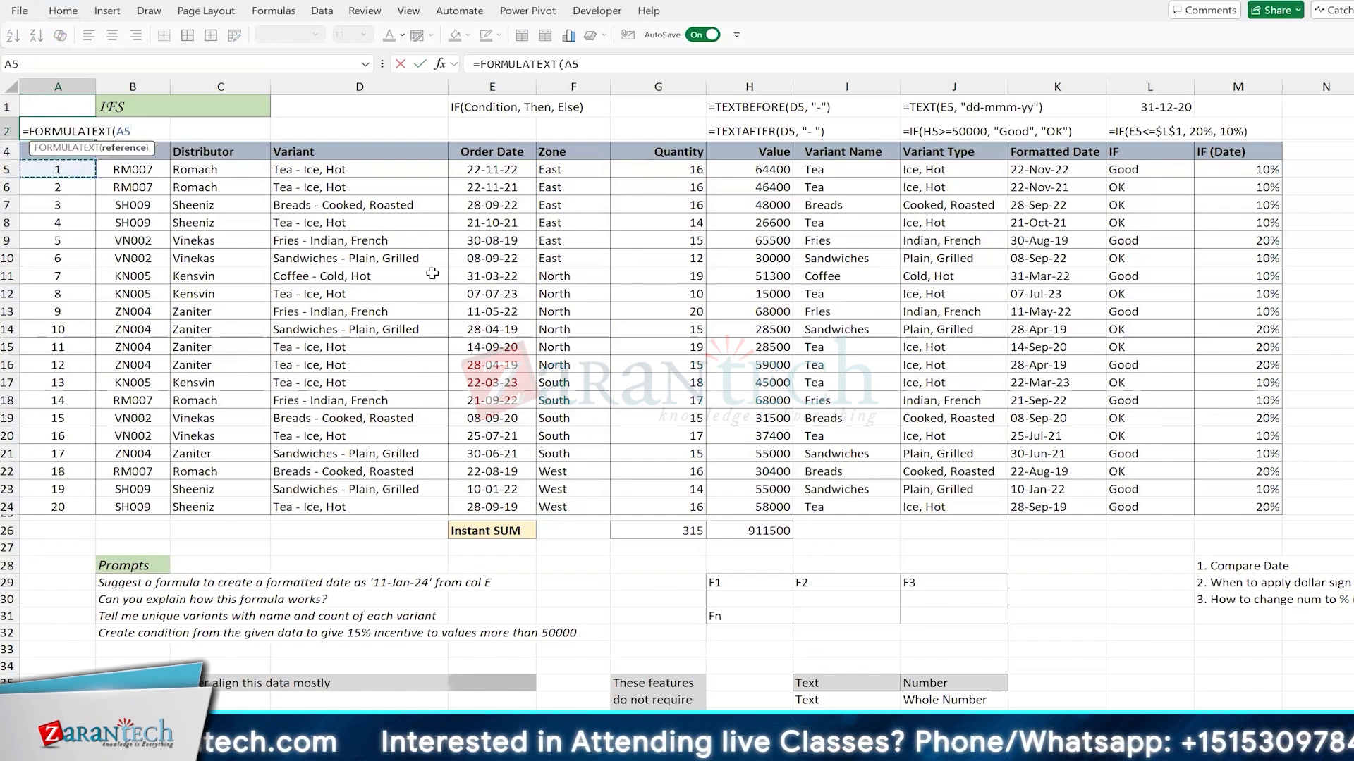
key("ctrl+Return")
key("Down")
key("Down")
key("Down")
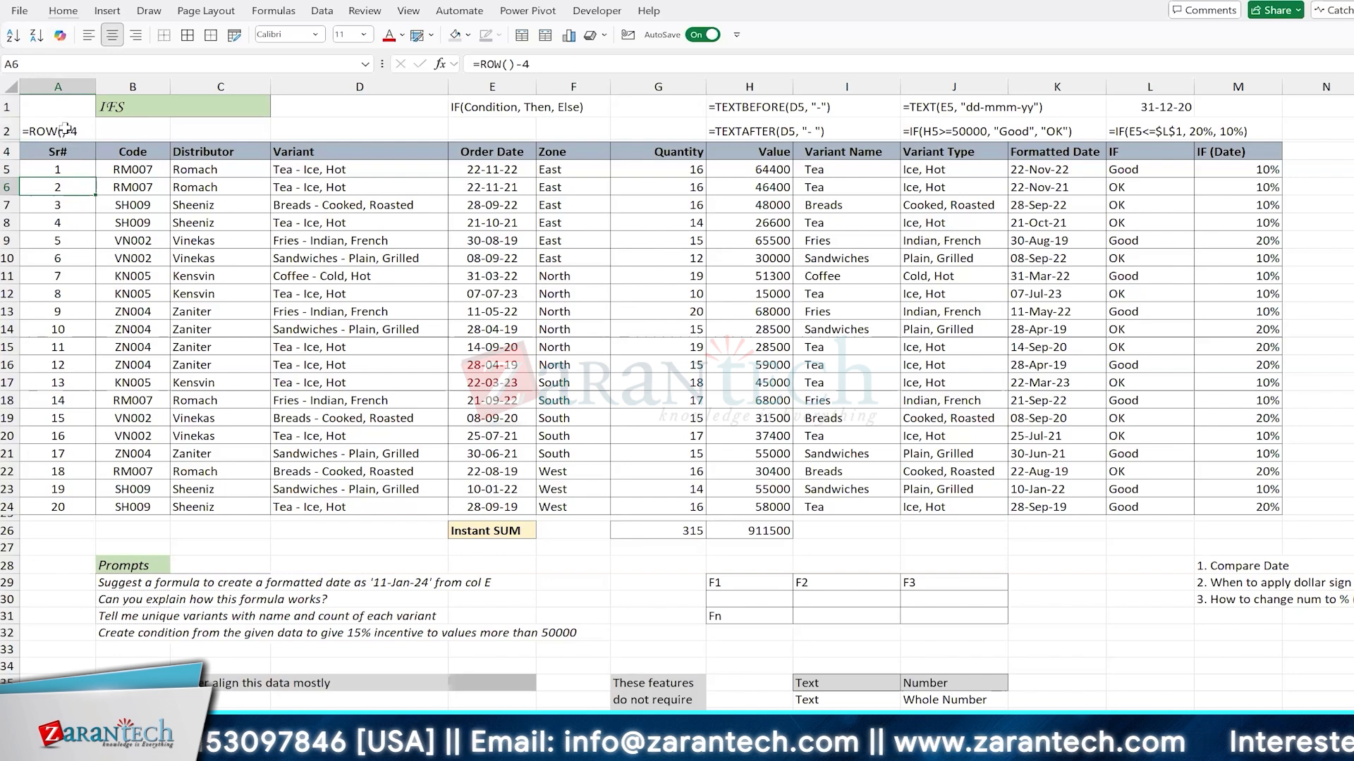
Step: Sort the data table by Code in ascending order
left_click(132, 255)
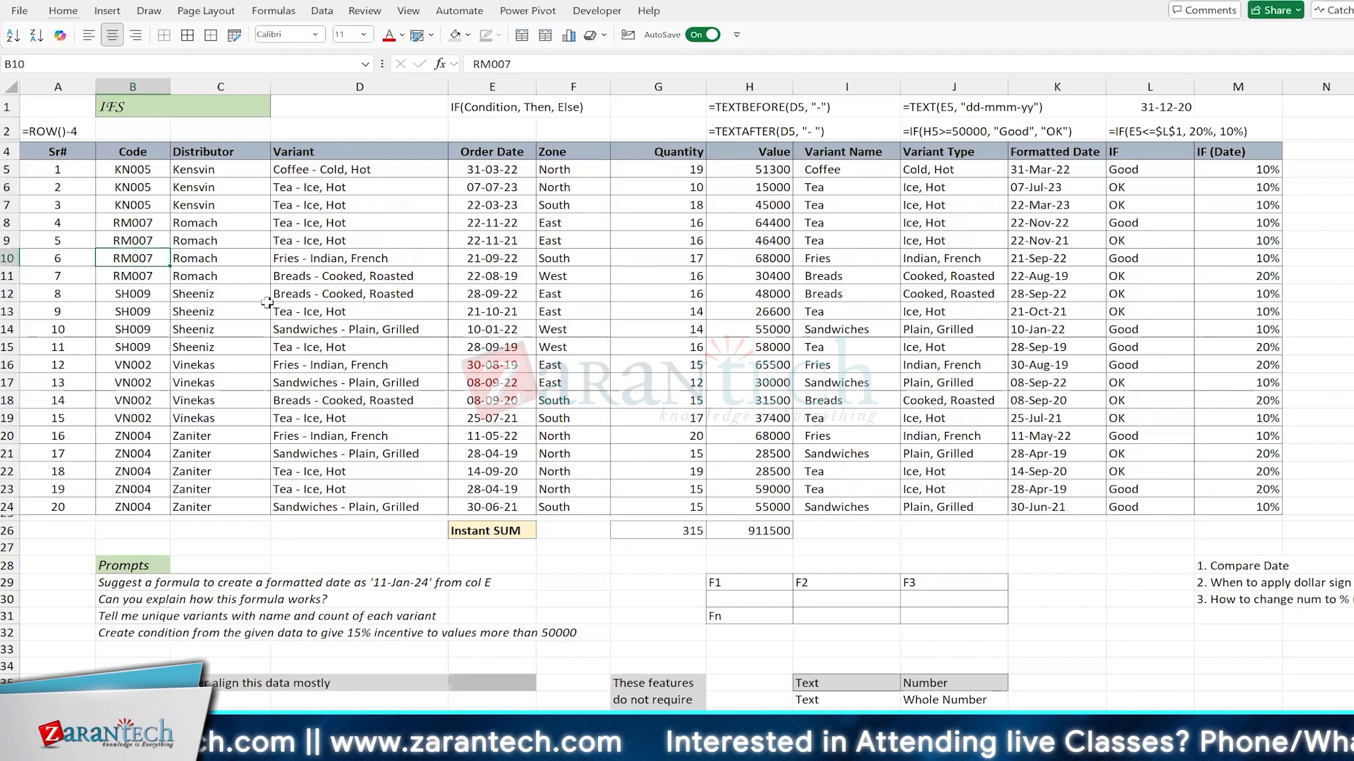
left_click(514, 347)
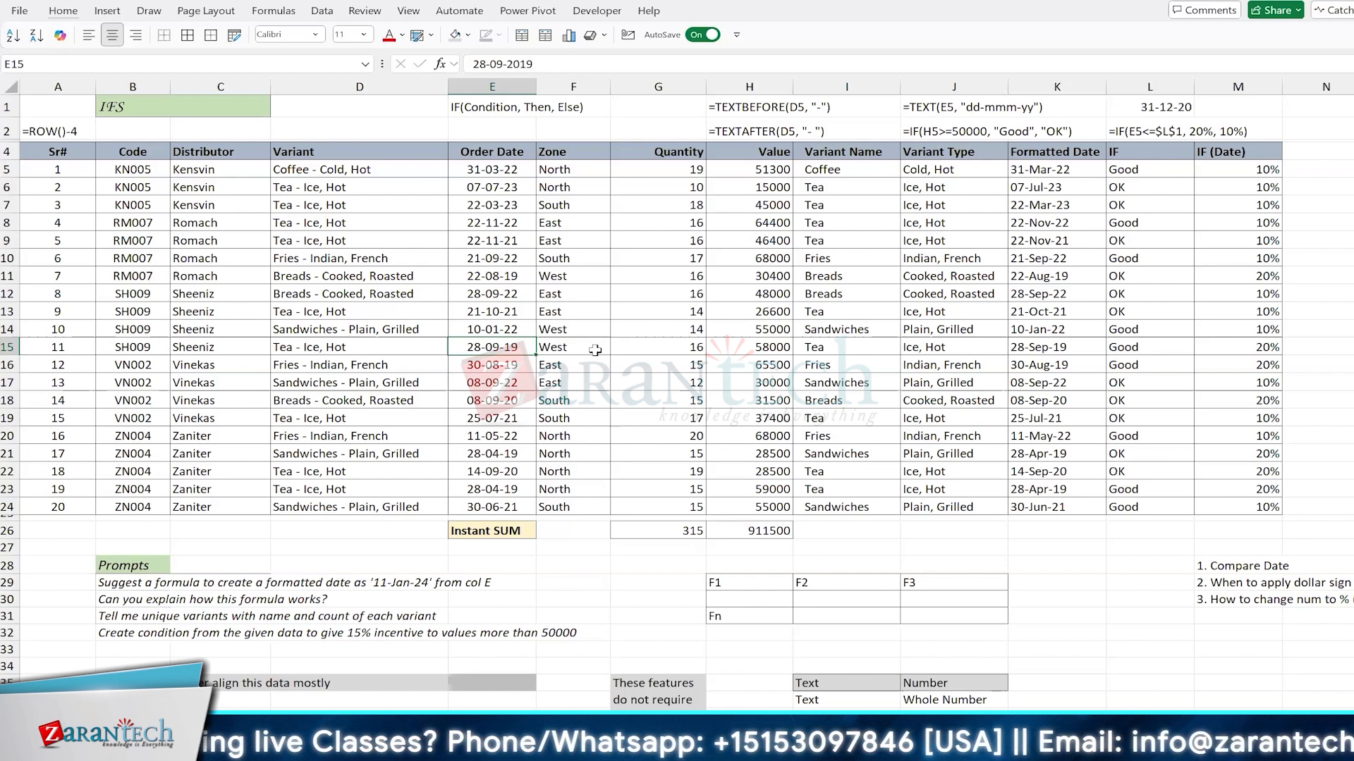
Step: Examine the ROW-based serial numbers in the Sr# column and the reference notes below the data table
left_click_drag(60, 223, 65, 402)
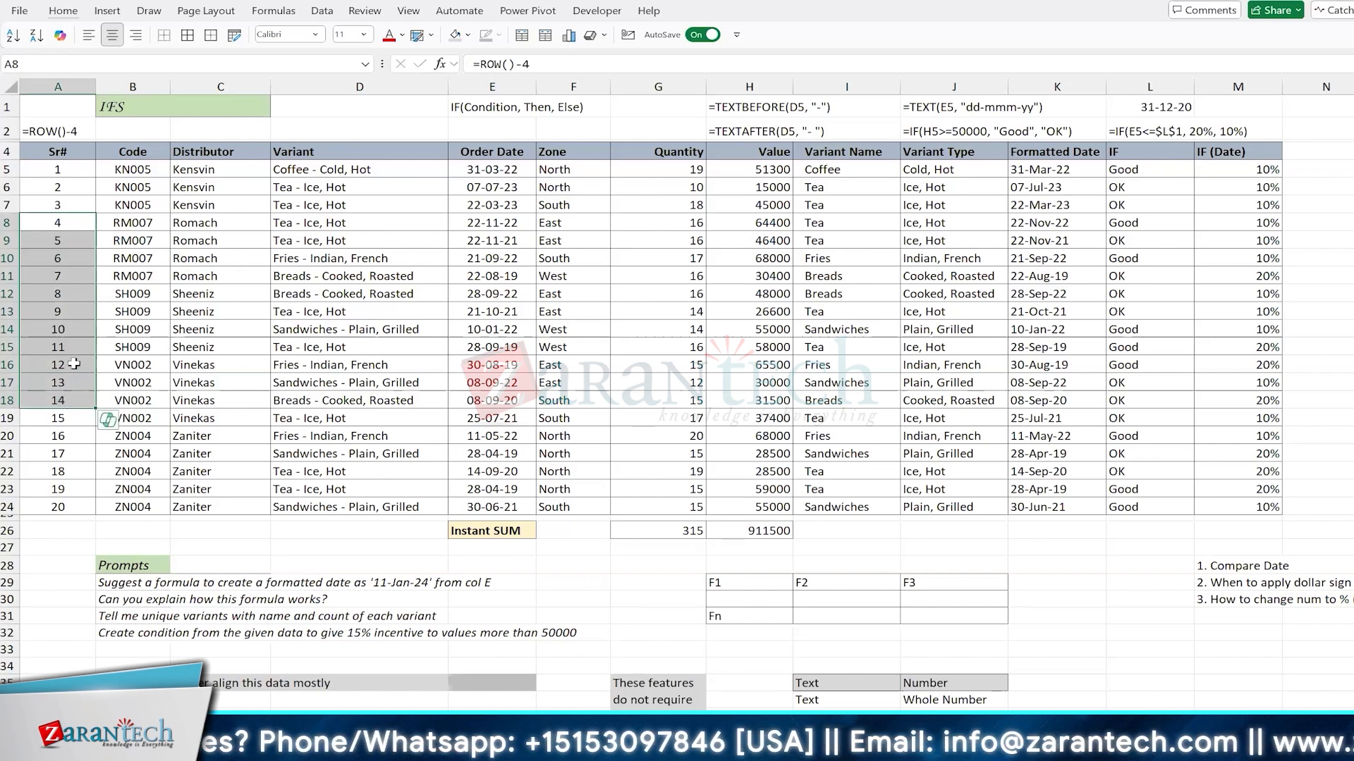
left_click(79, 185)
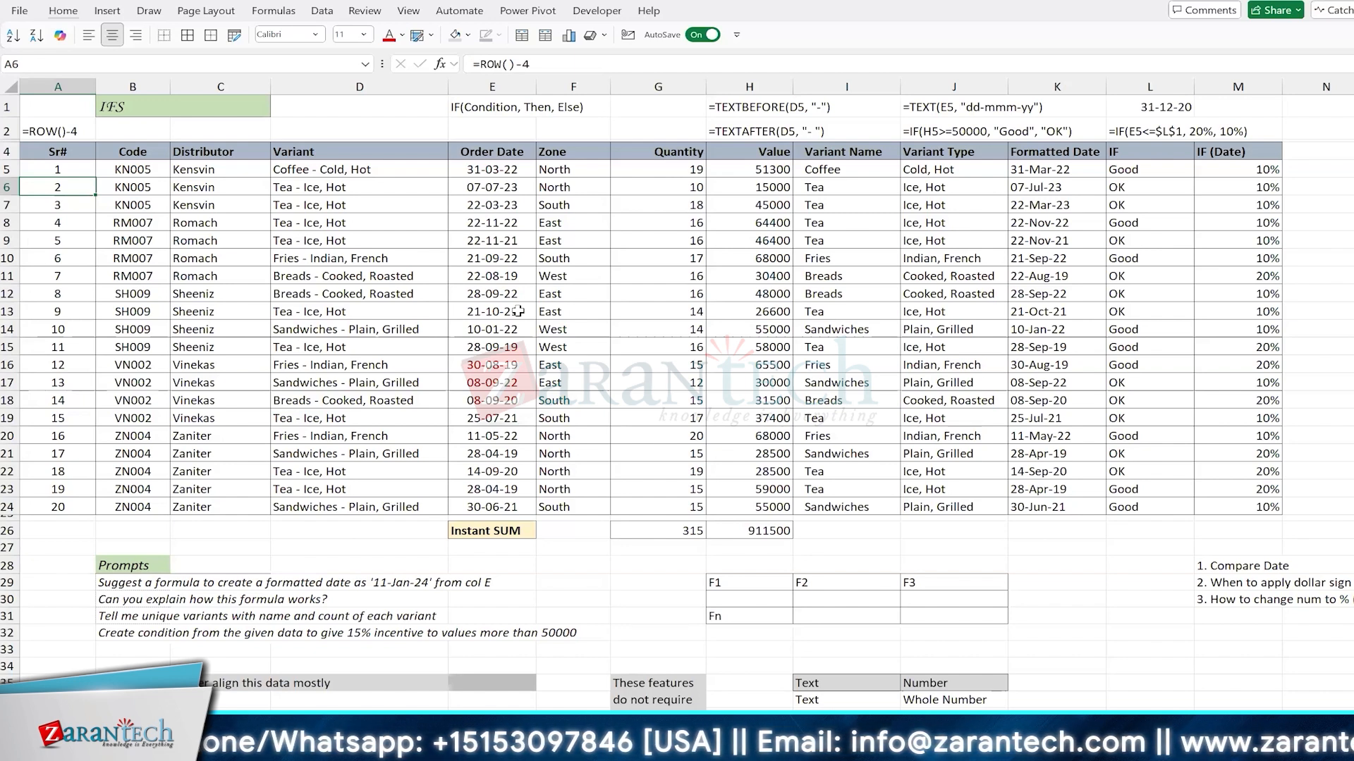
left_click(378, 244)
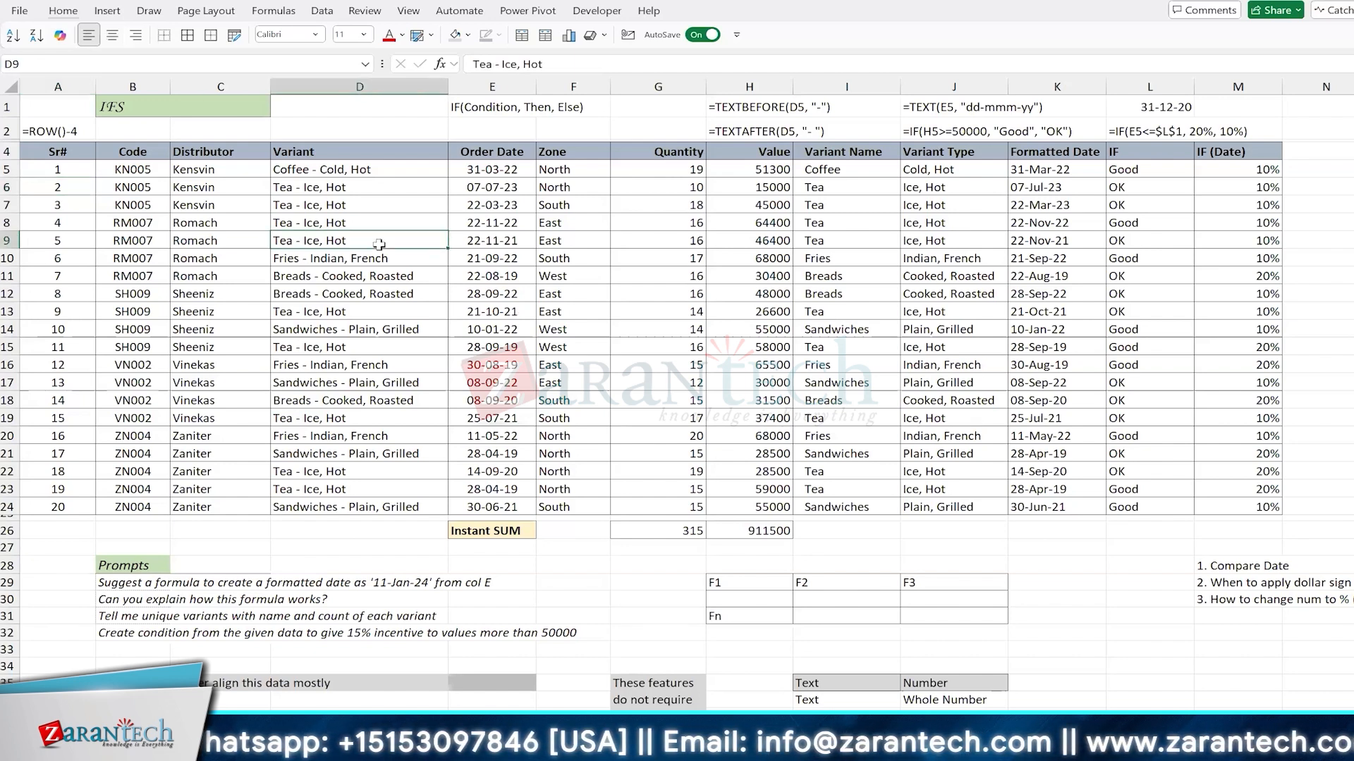
left_click(571, 364)
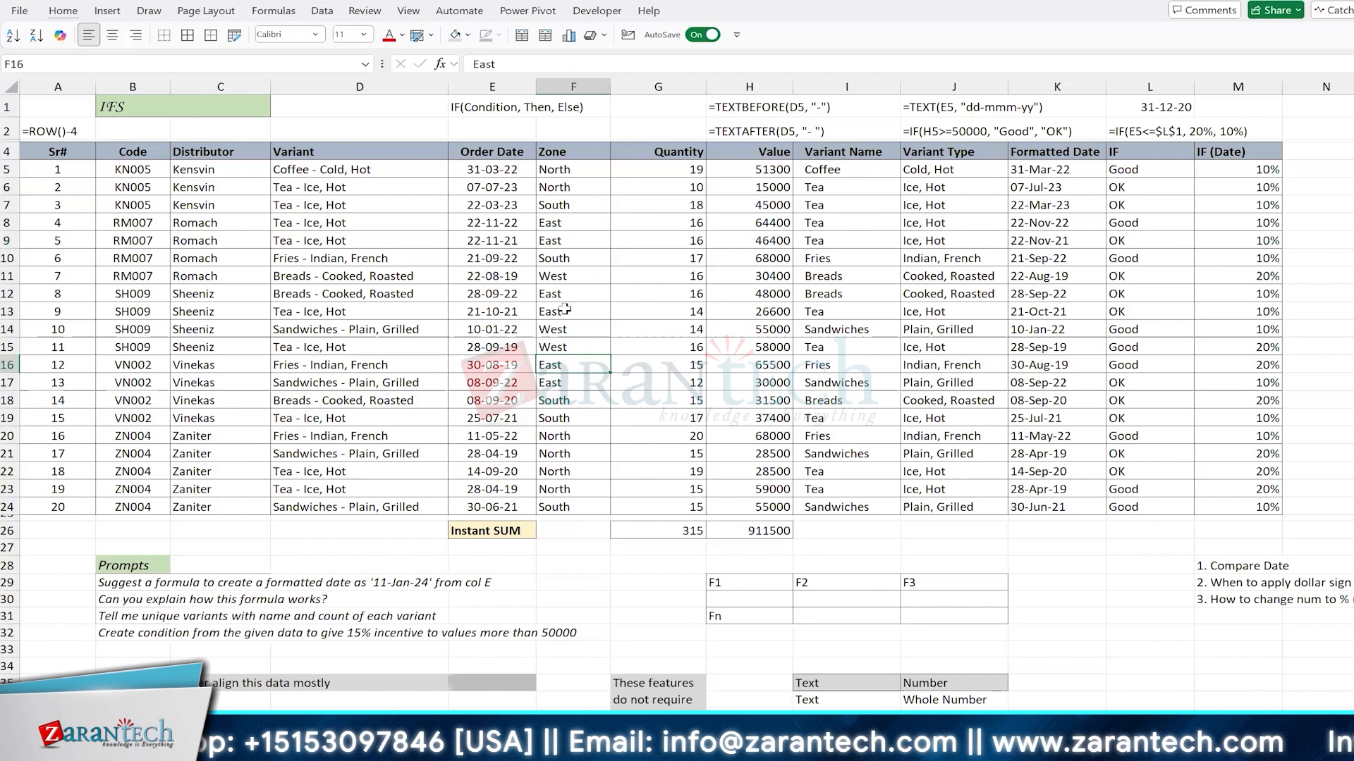
left_click_drag(55, 168, 56, 365)
left_click(136, 282)
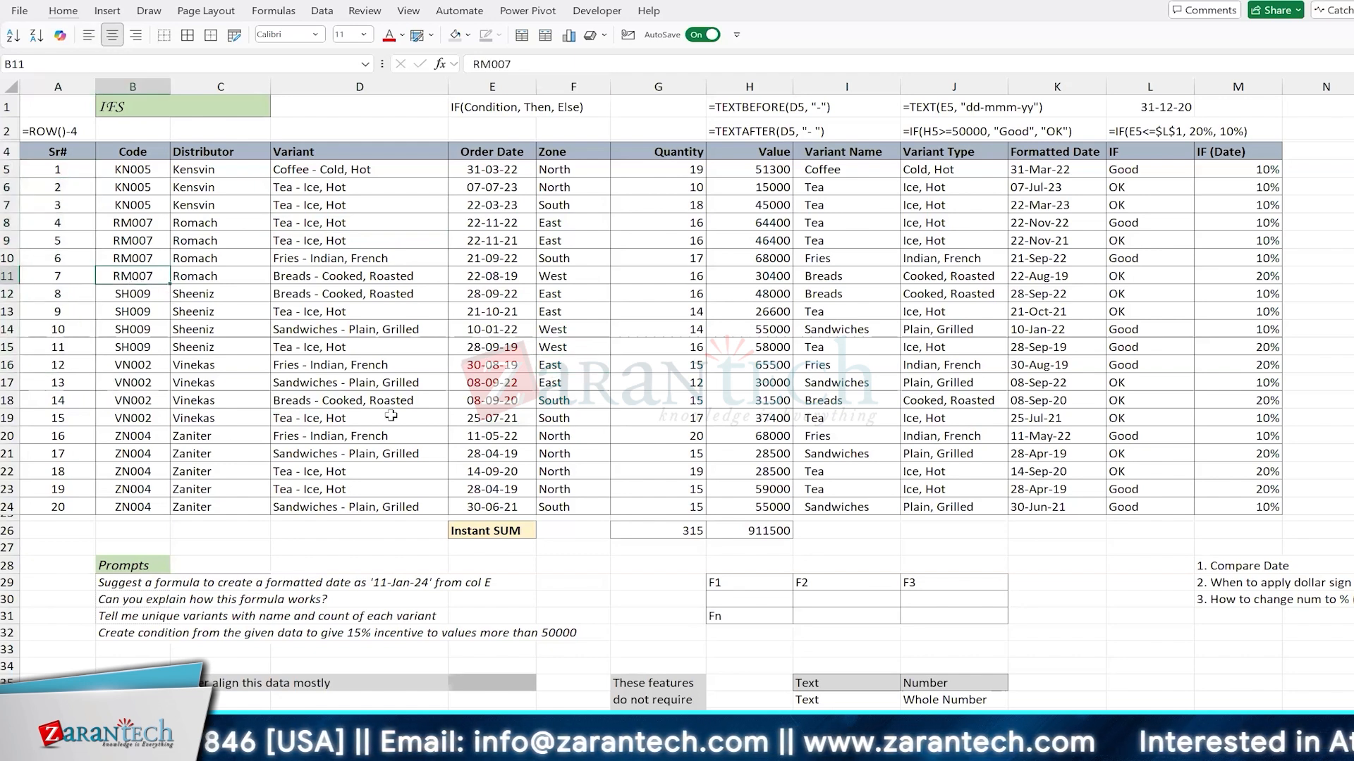
scroll(390, 416, "down", 1)
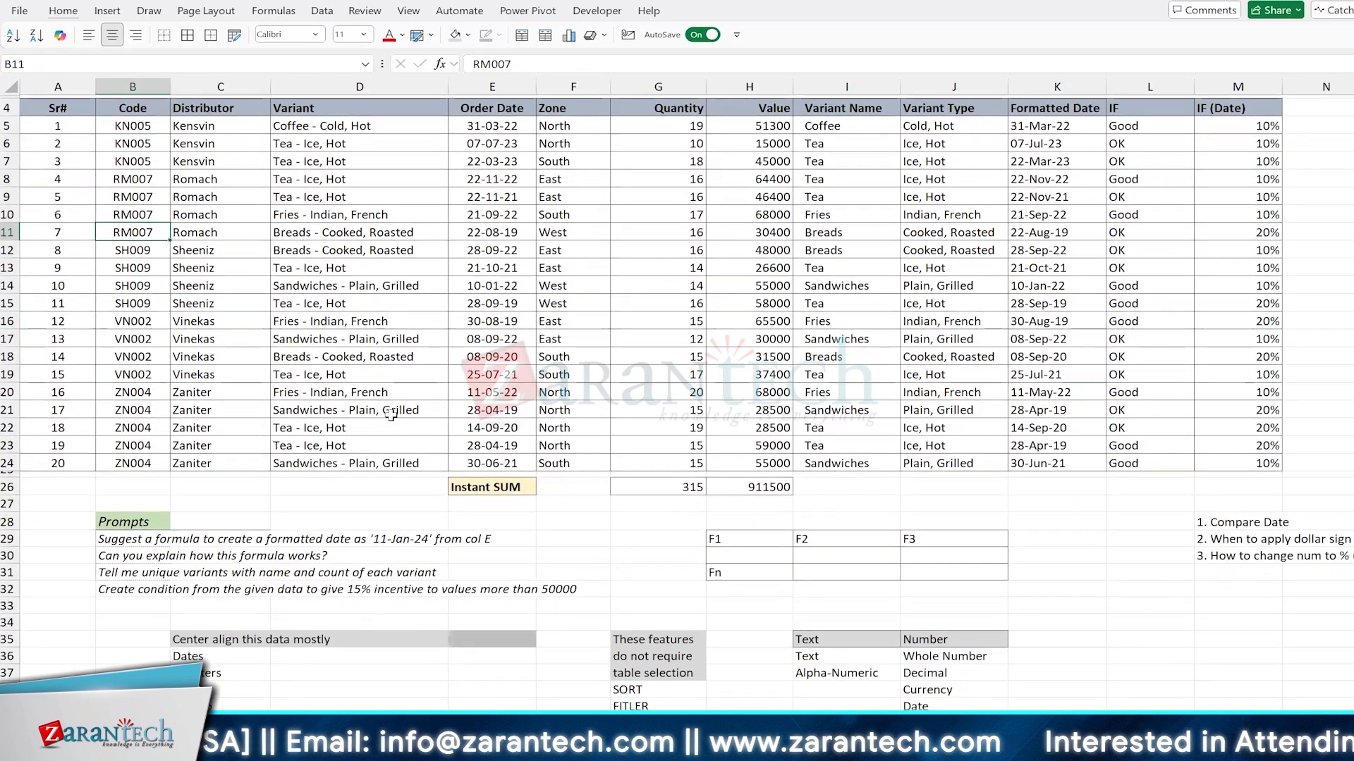
scroll(719, 469, "up", 1)
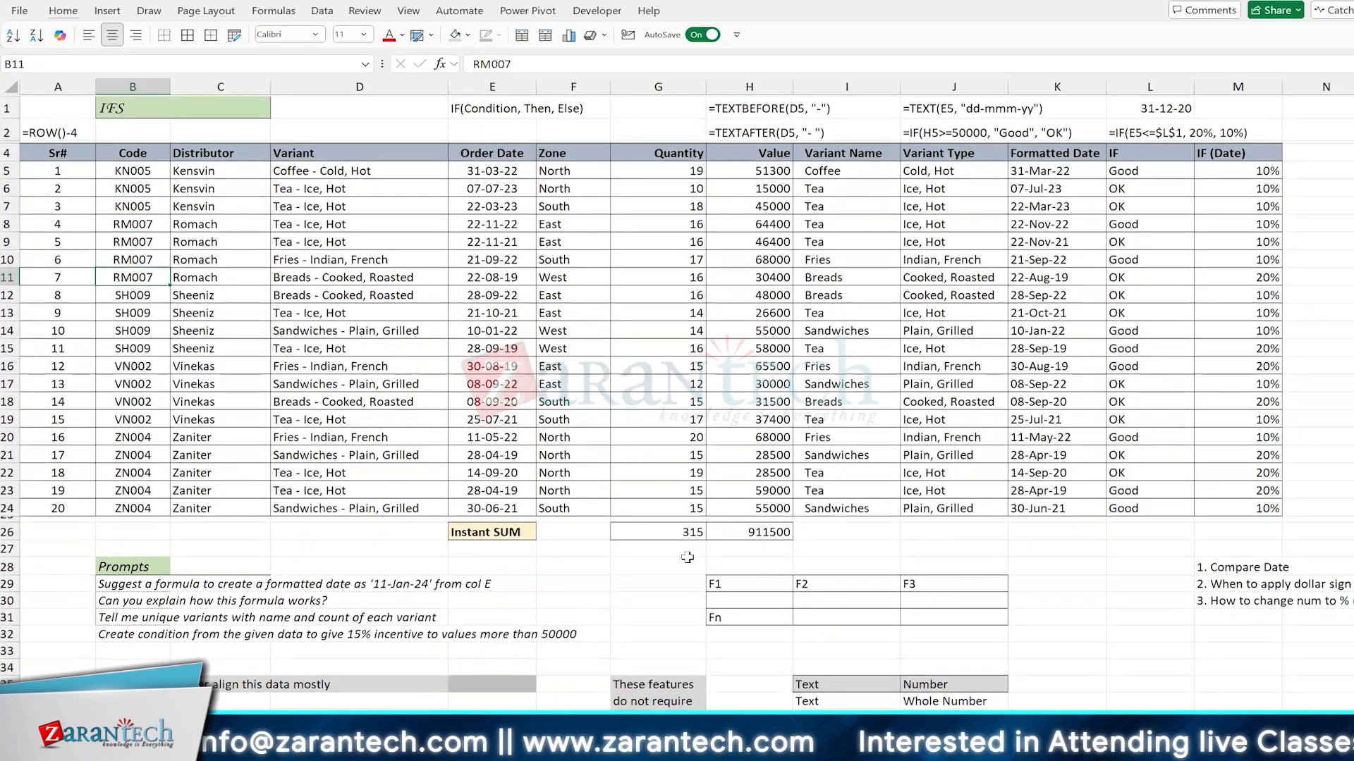
scroll(688, 558, "down", 1)
scroll(687, 557, "down", 10)
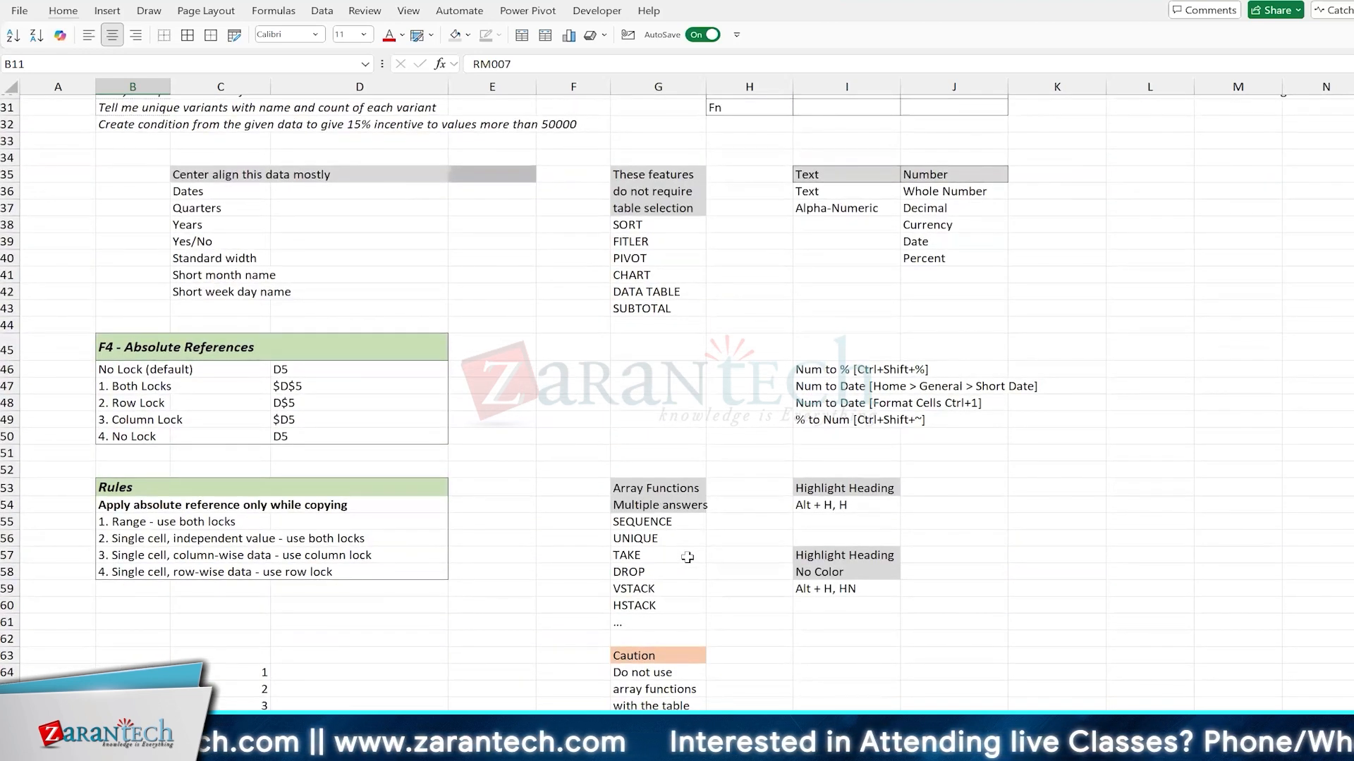
scroll(687, 557, "up", 10)
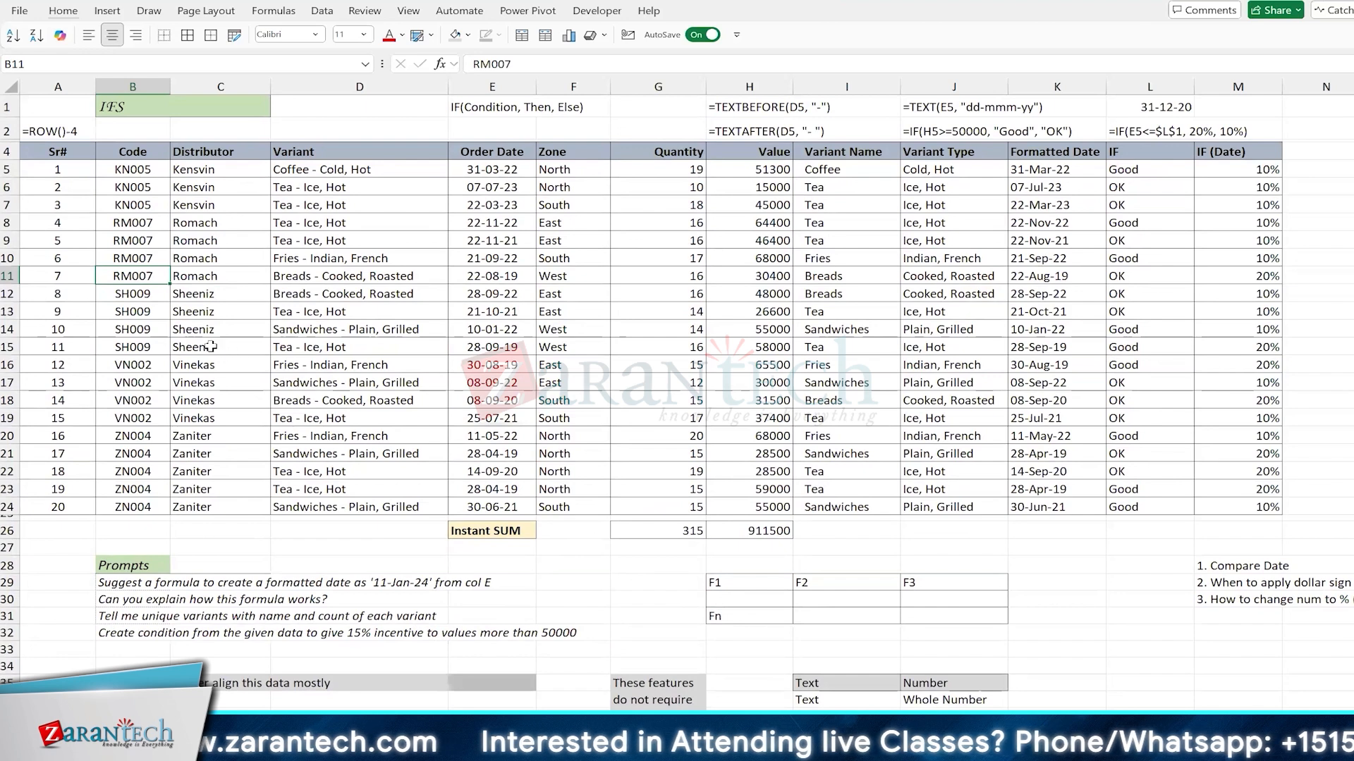
left_click(64, 168)
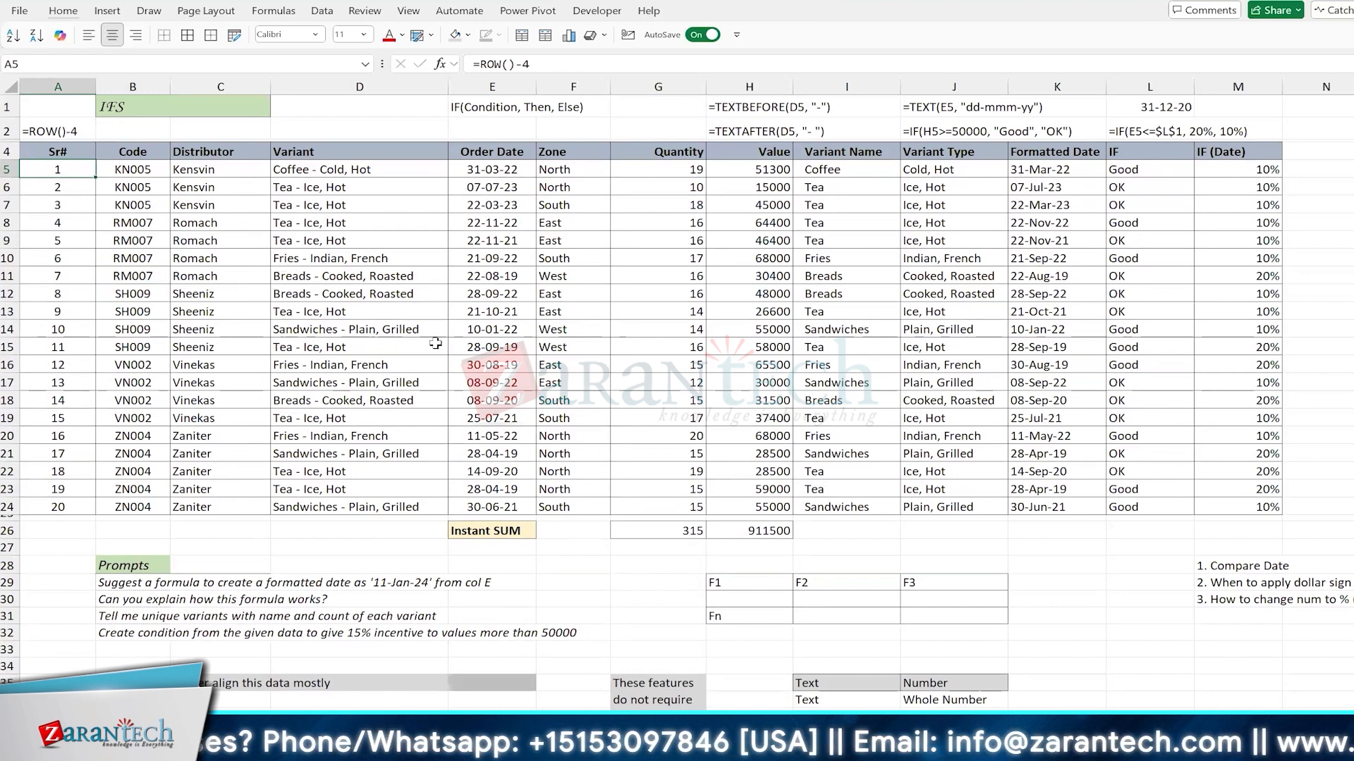
Step: Add the heading "Copy/Paste Values" in L35, in the notes area below the data table
scroll(435, 344, "down", 5)
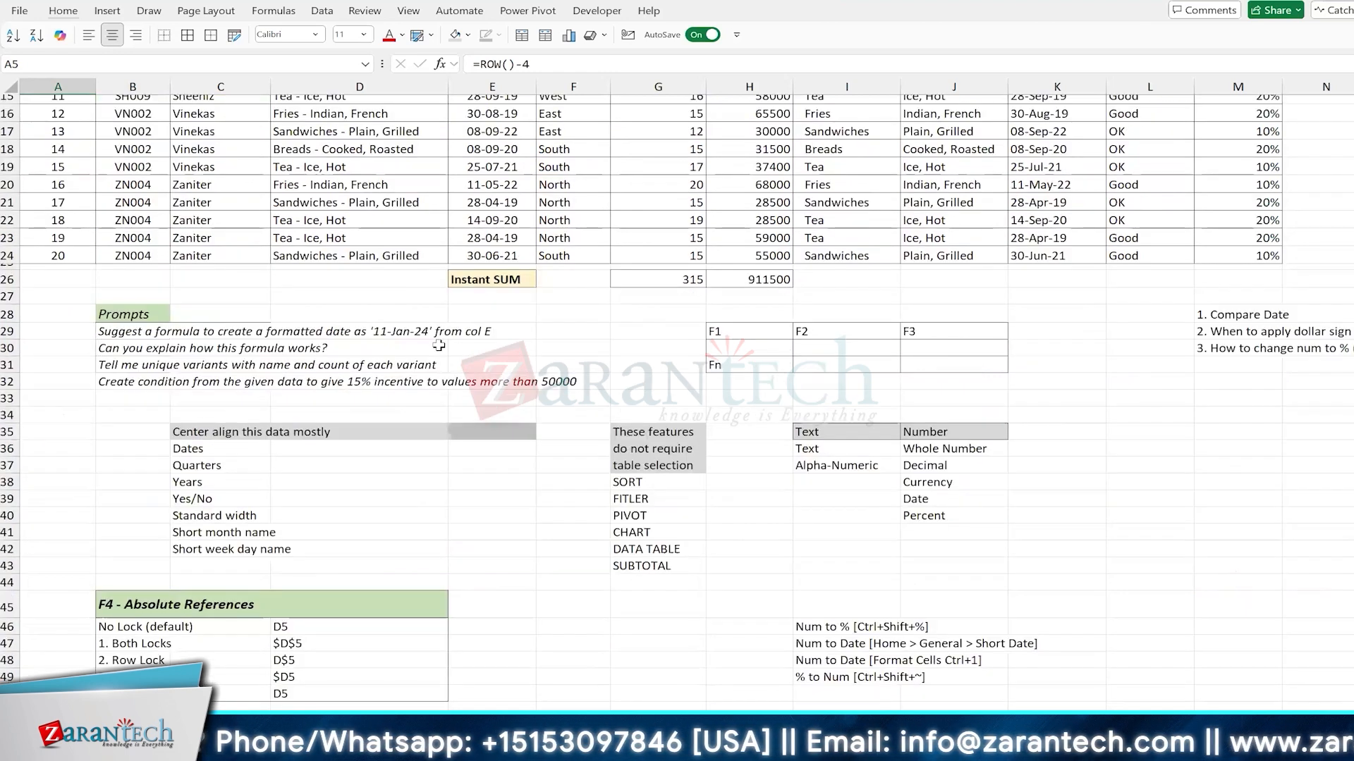
left_click(1149, 431)
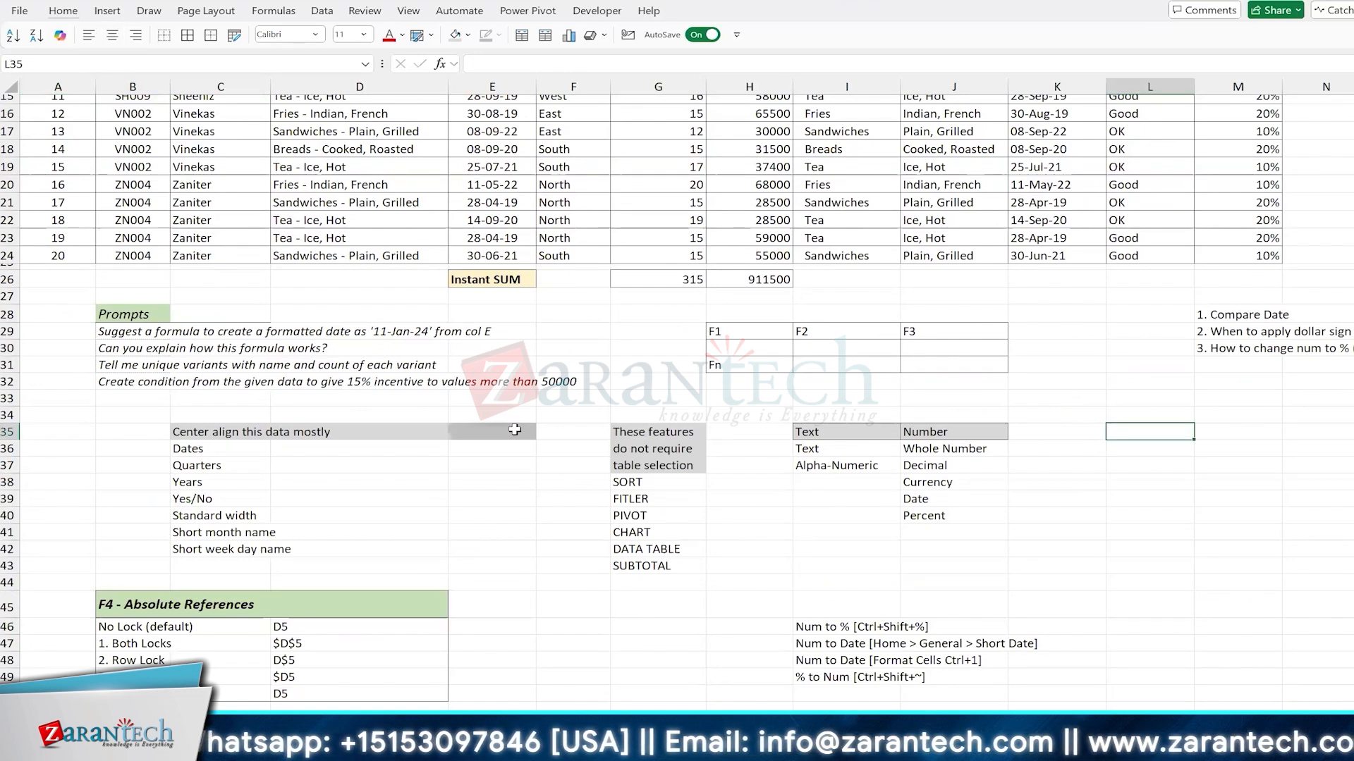
type("Copy/P")
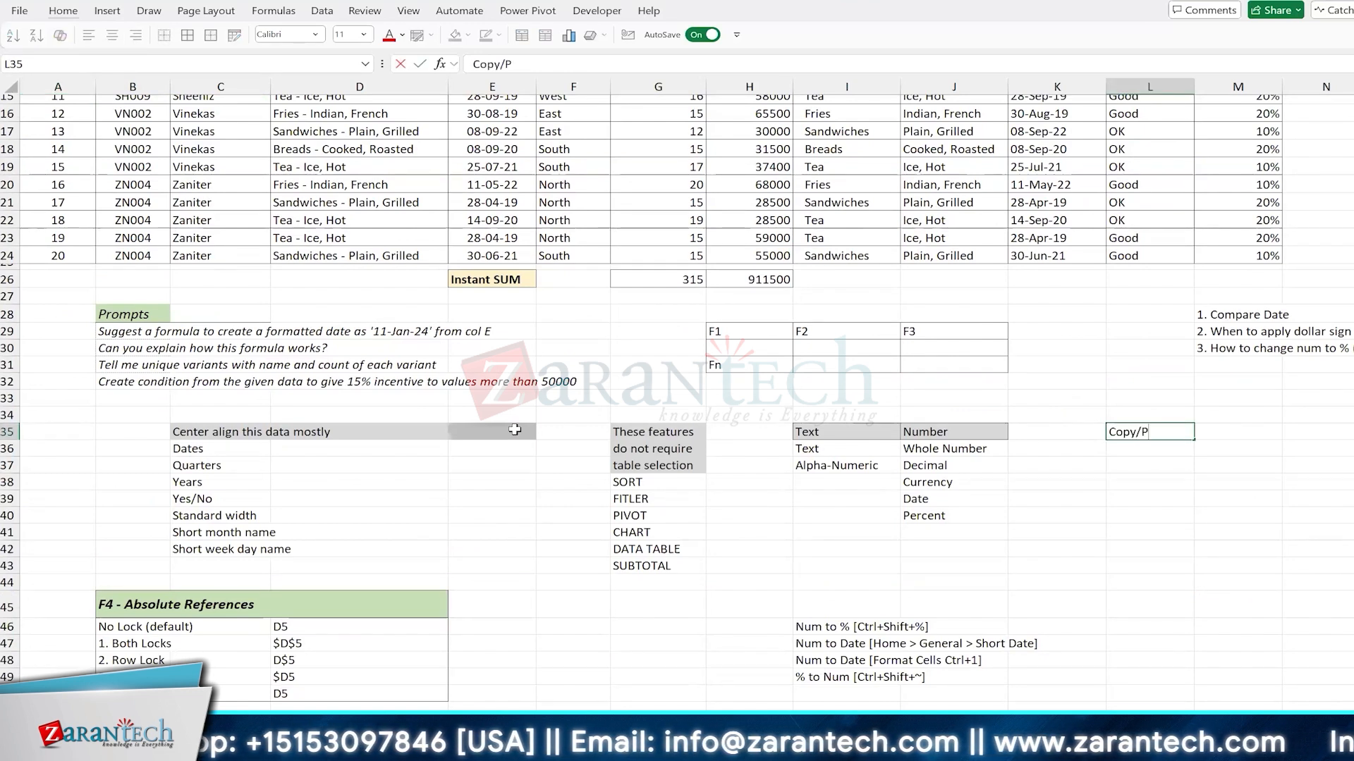
type("aste Values")
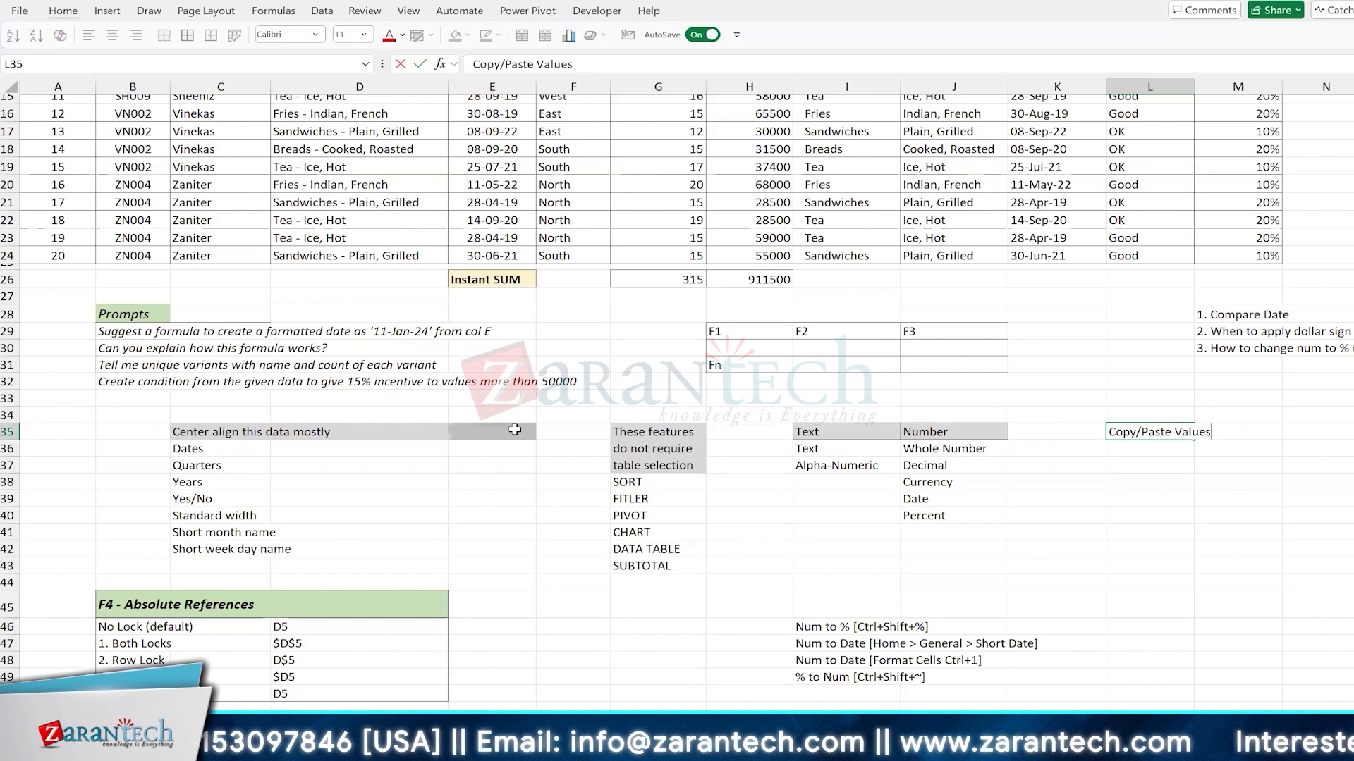
key("Return")
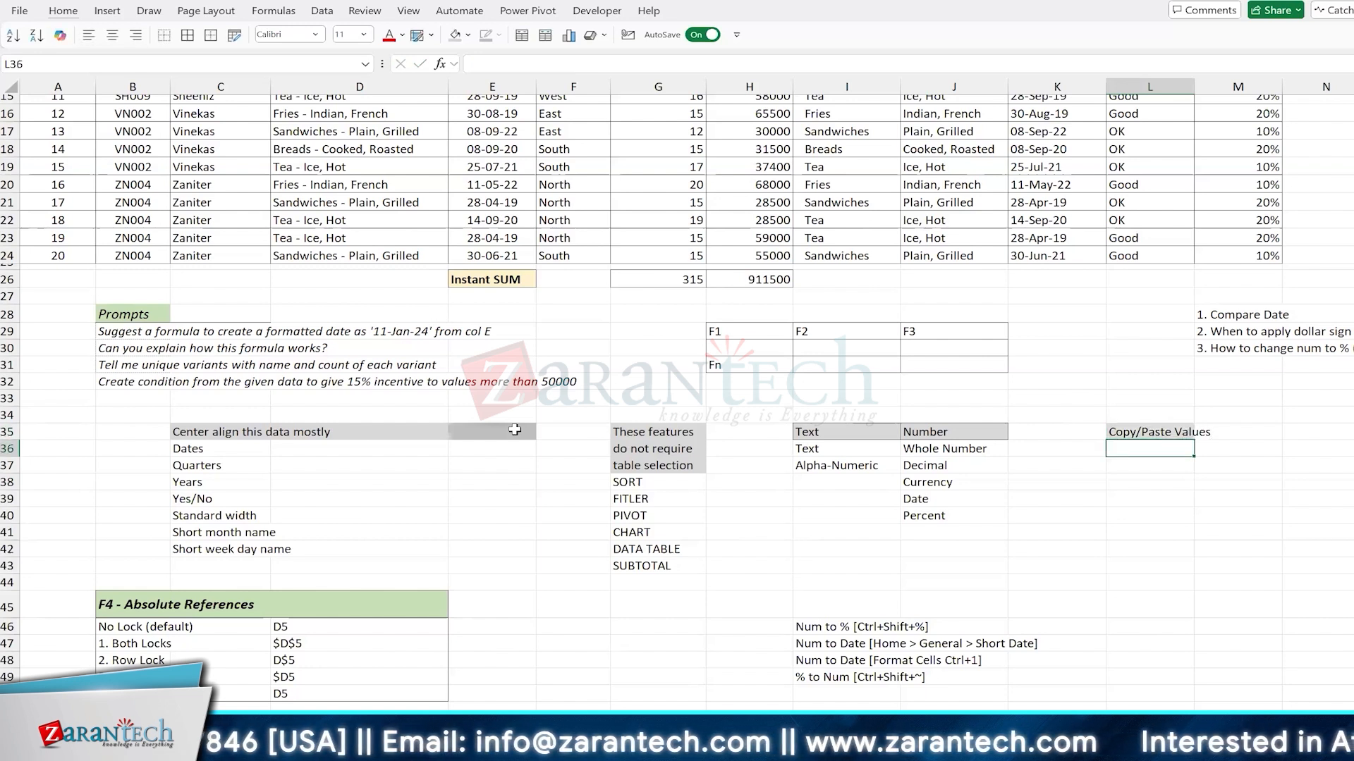
Step: Enter the note "1. Copy, Paste Special (Ctrl+Alt+V, Values)" in L36, below the Copy/Paste Values heading
type("1. Copy")
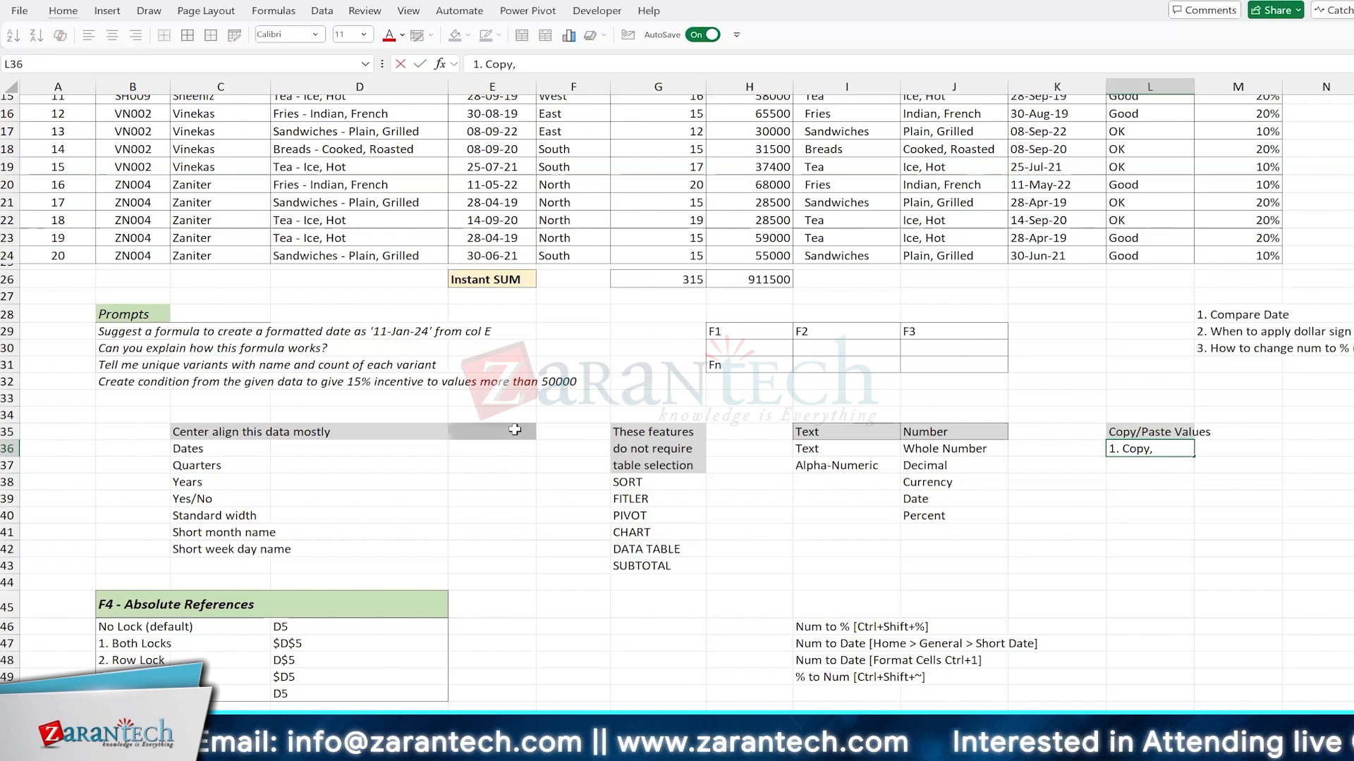
type(", Paste Spe")
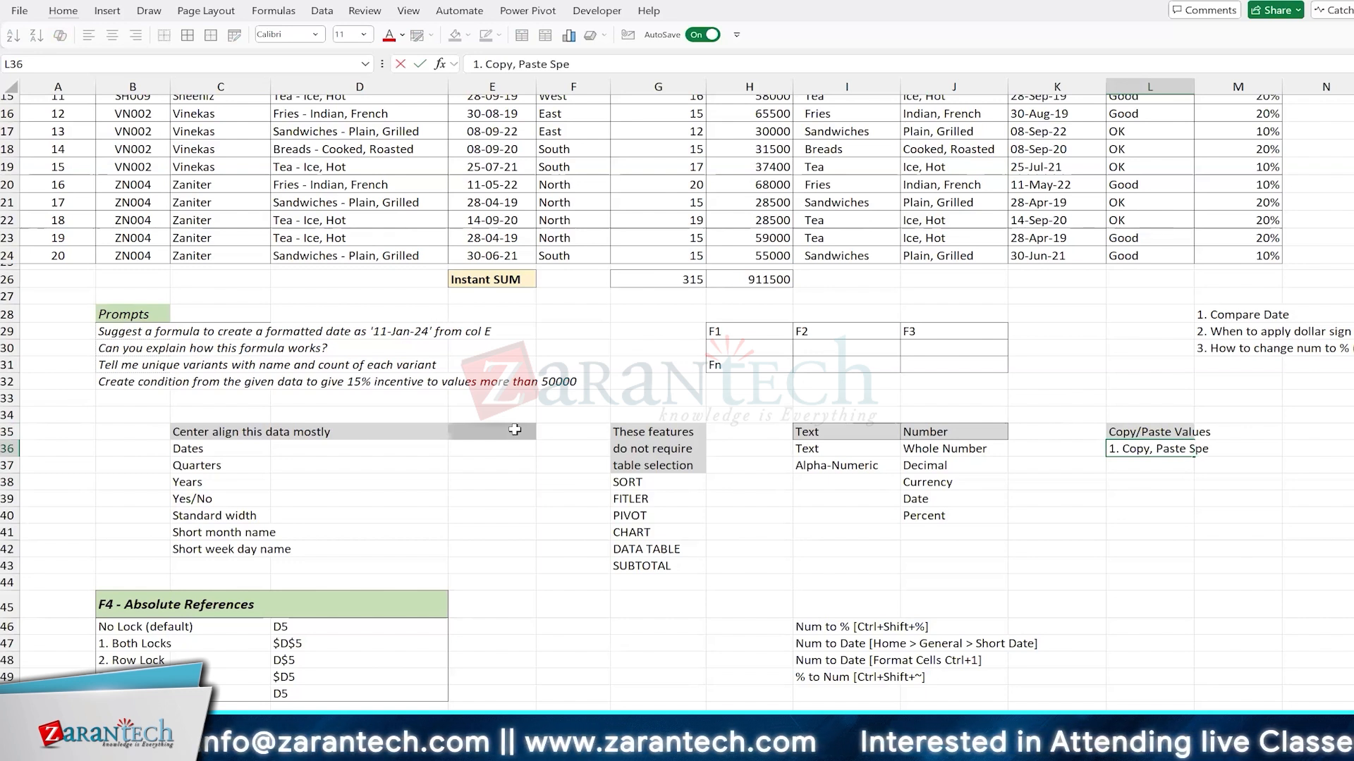
type("cial (C")
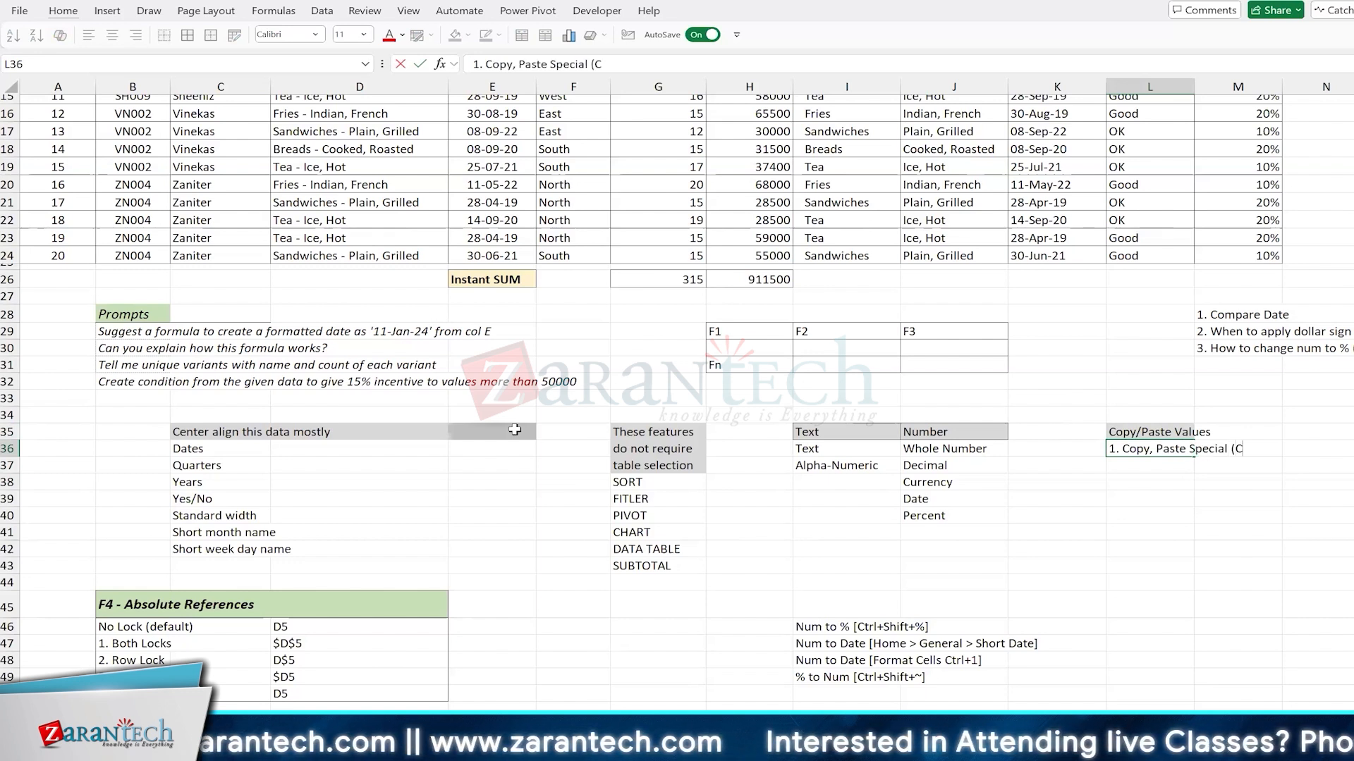
type("trl+Al")
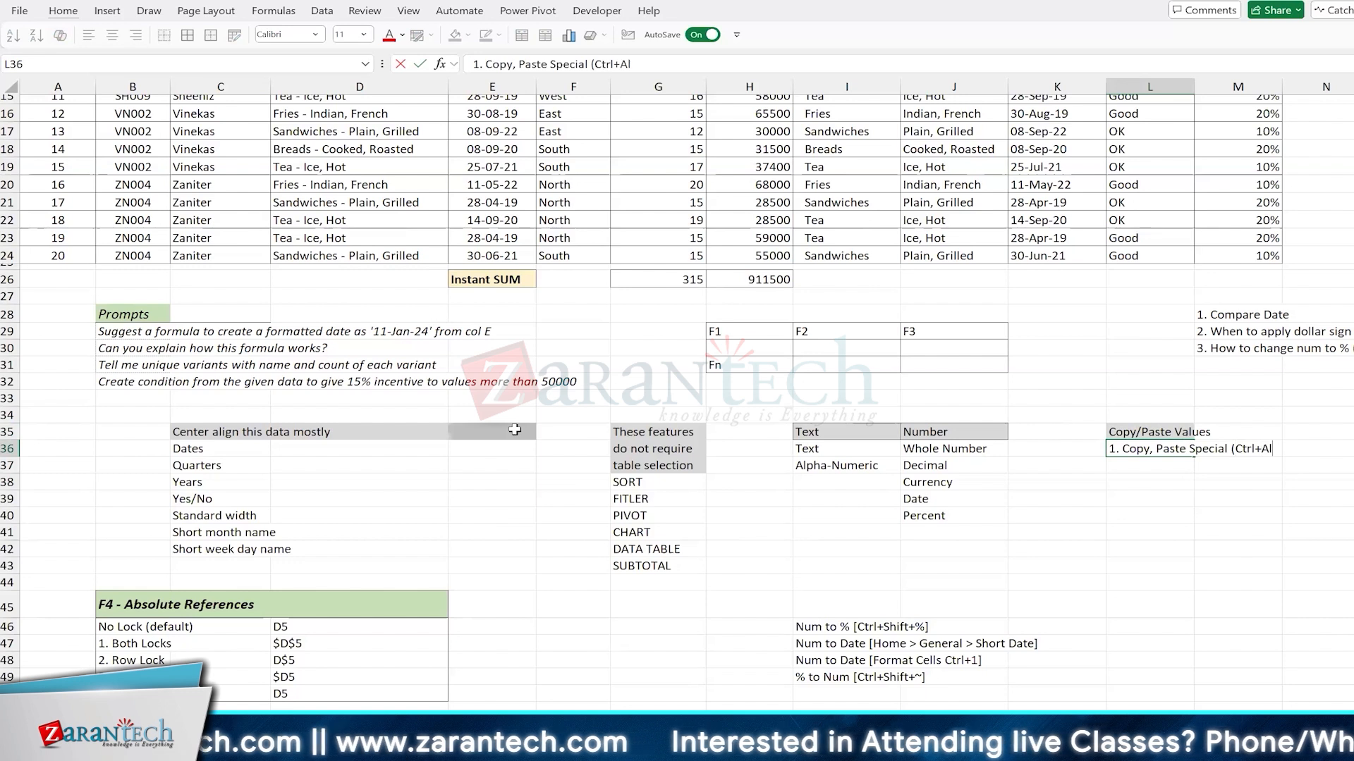
type("t+V,")
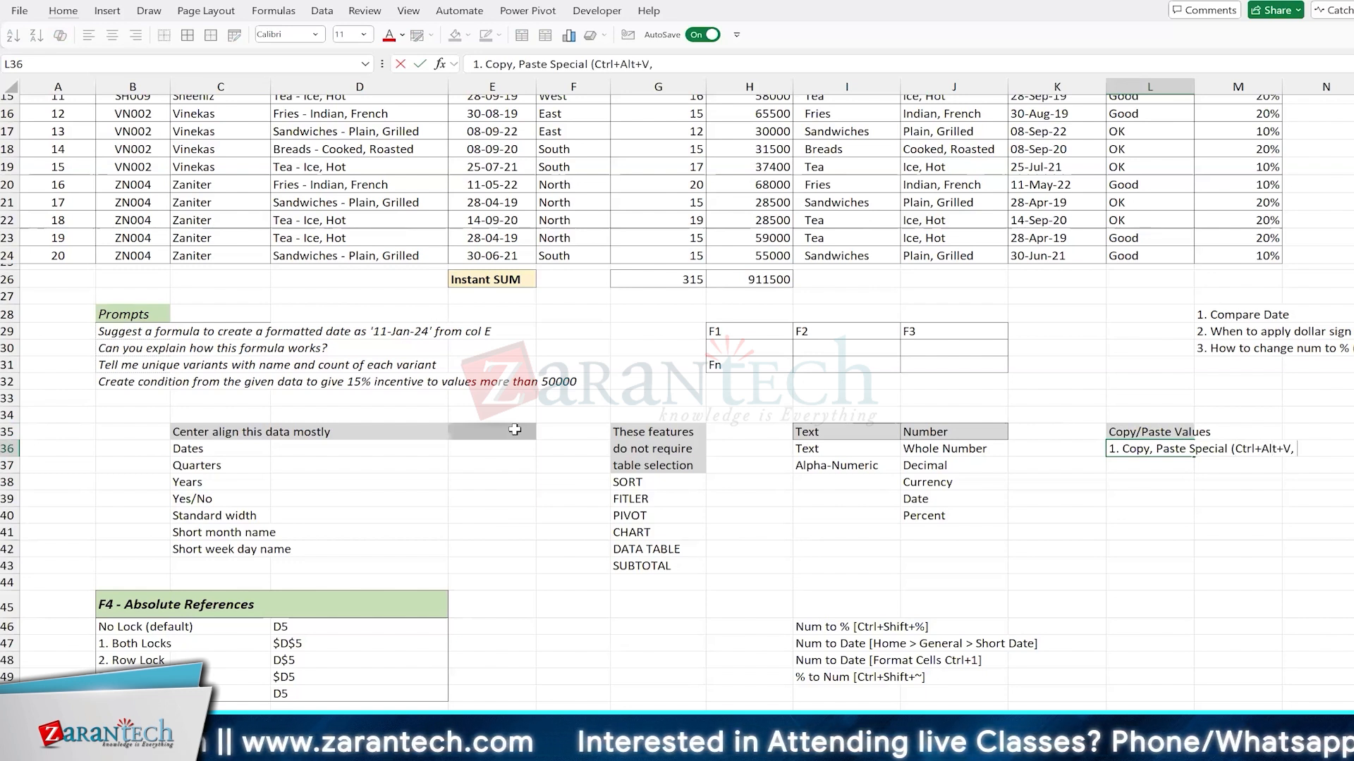
type(" Value")
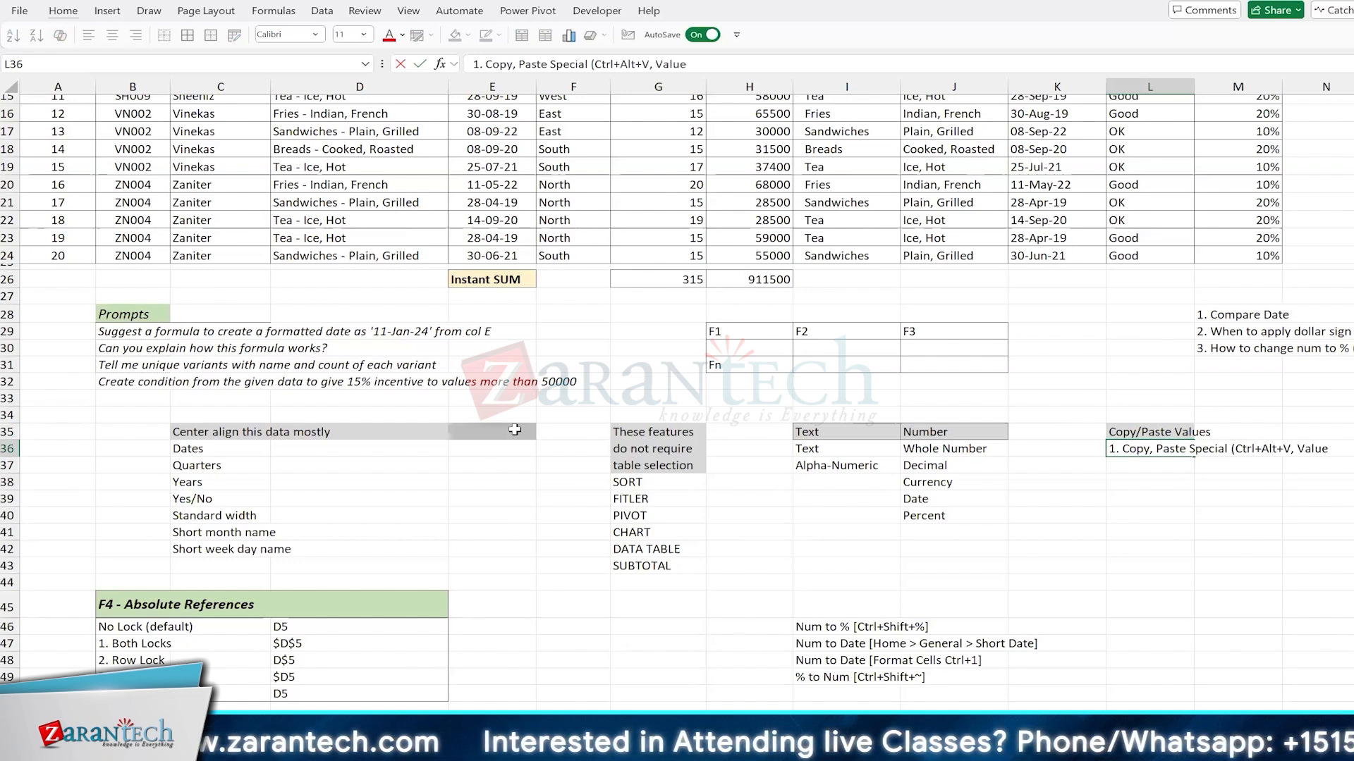
type("s)")
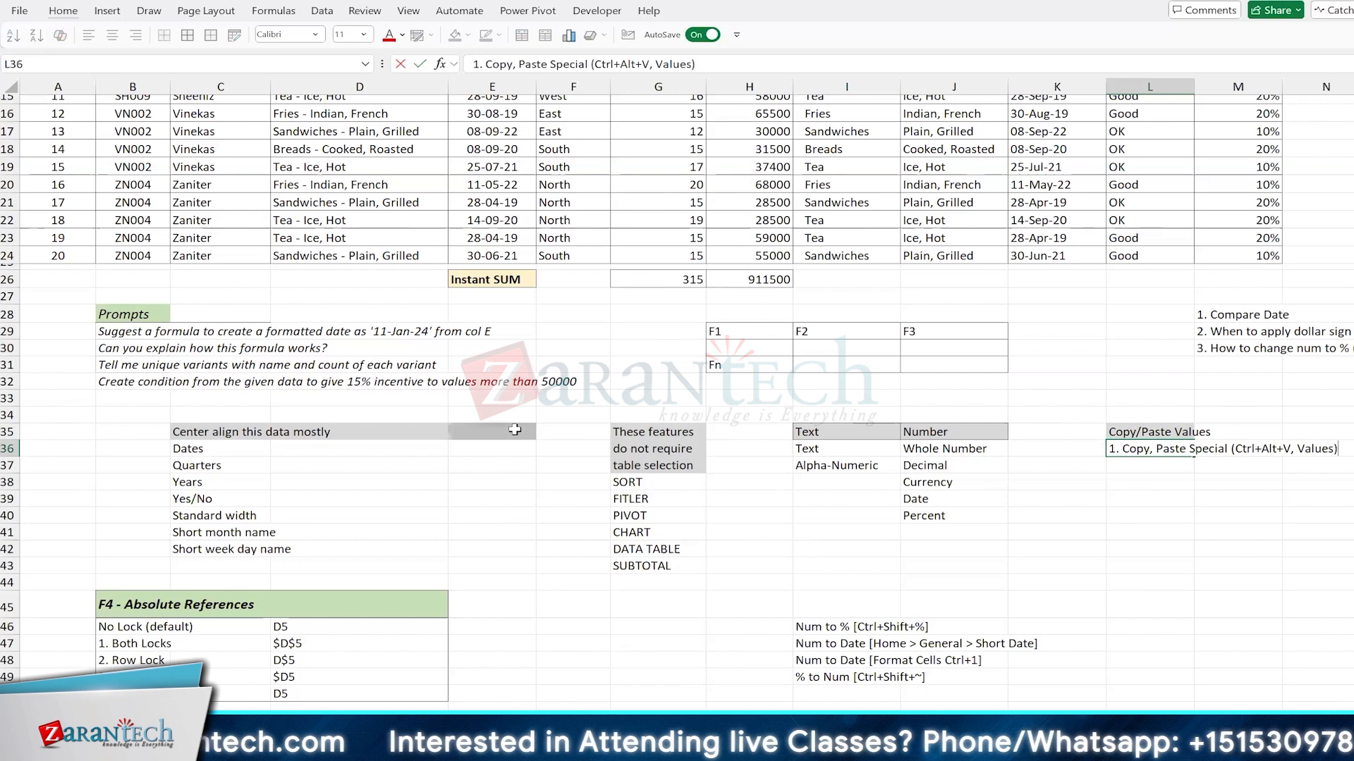
key("Return")
Step: Add "(Ctrl+C)" after the word Copy in the first note in L36
type("2. Copy,")
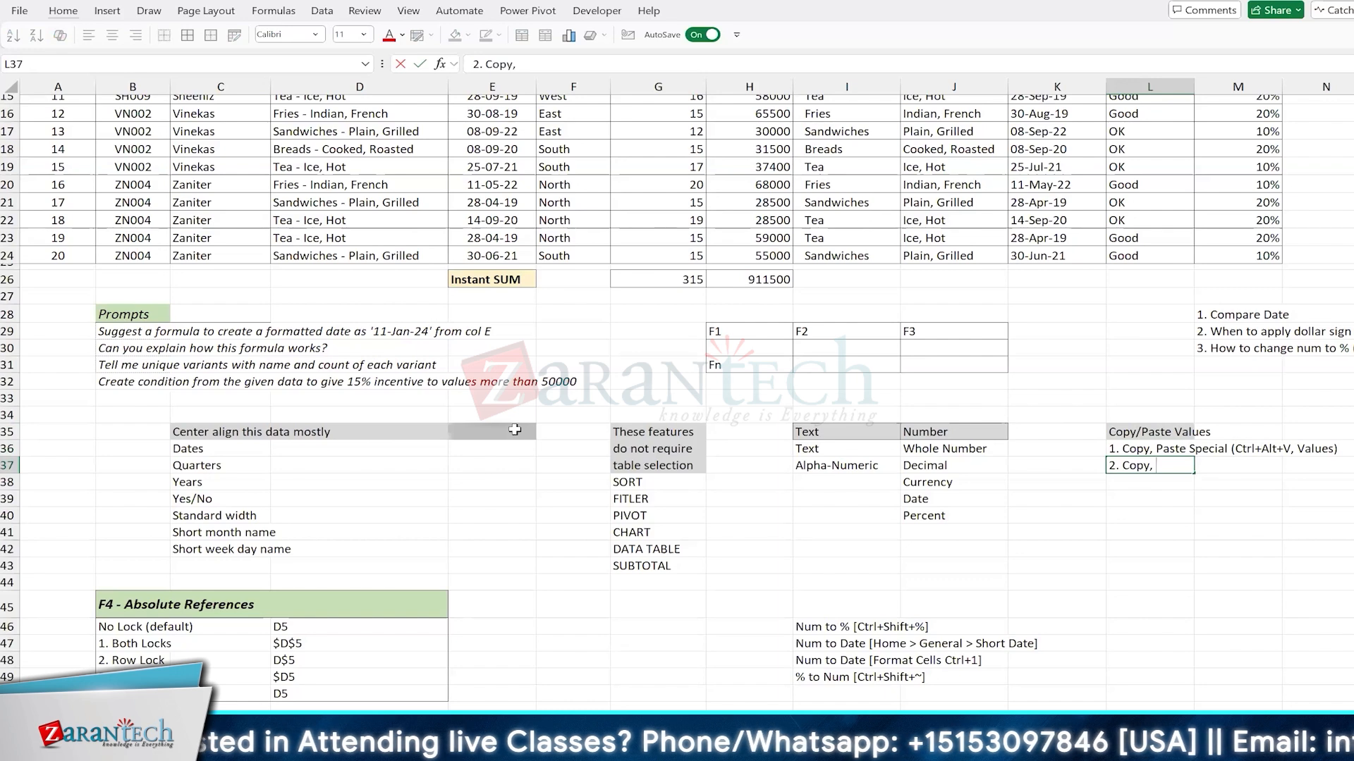
key("Escape")
key("Up")
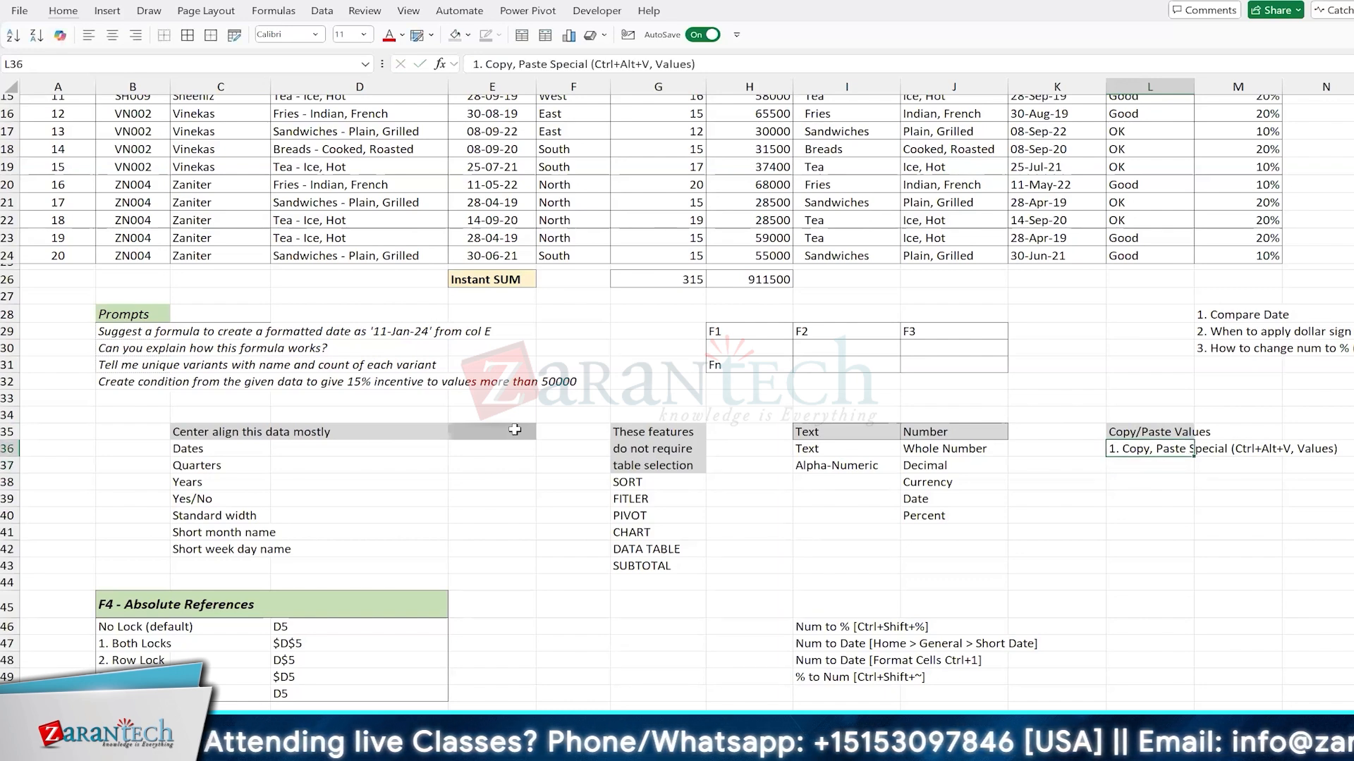
type("(Ctrl+C)")
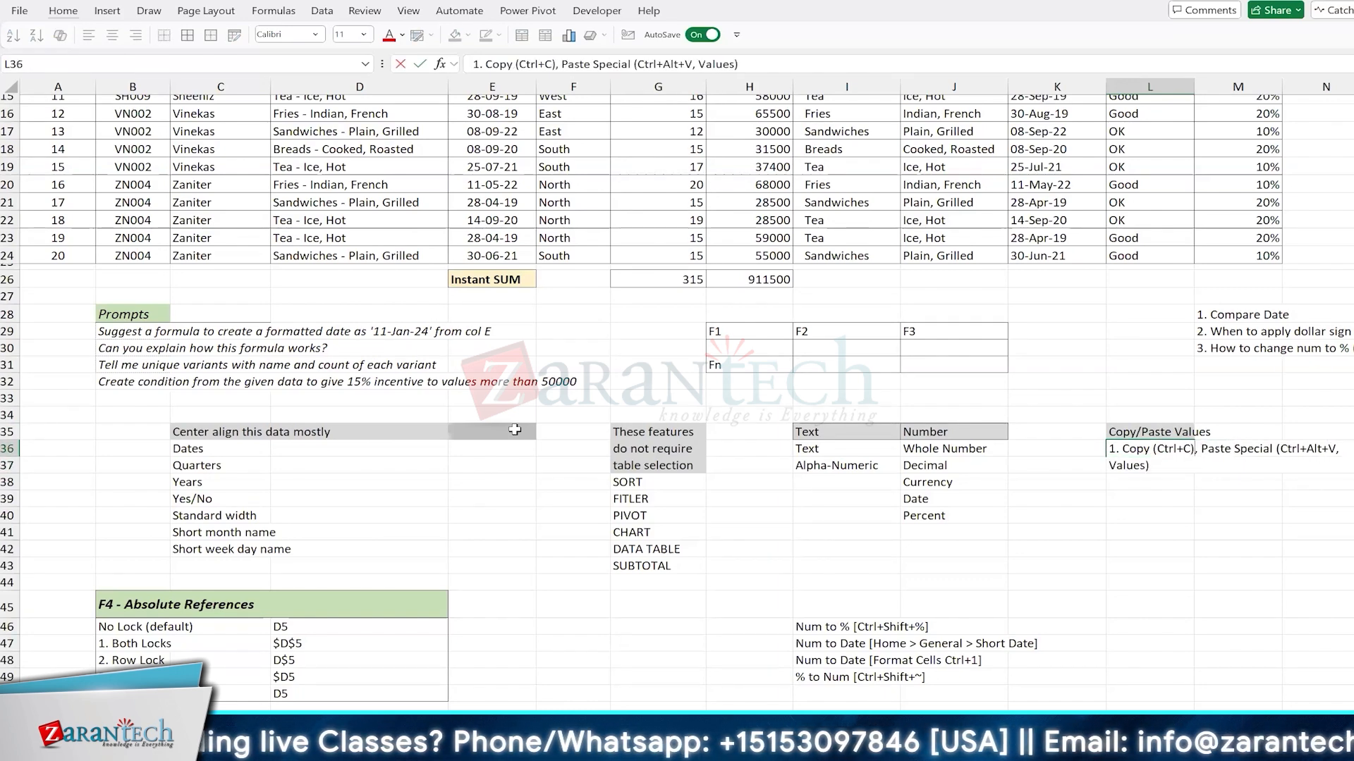
key("Return")
Step: Enter the second note "2. Copy (Ctrl+C), Paste Special (Ctrl+Shift+V)" in L37
type("2.")
scroll(515, 429, "right", 3)
type("Copy (Ctrl+C),")
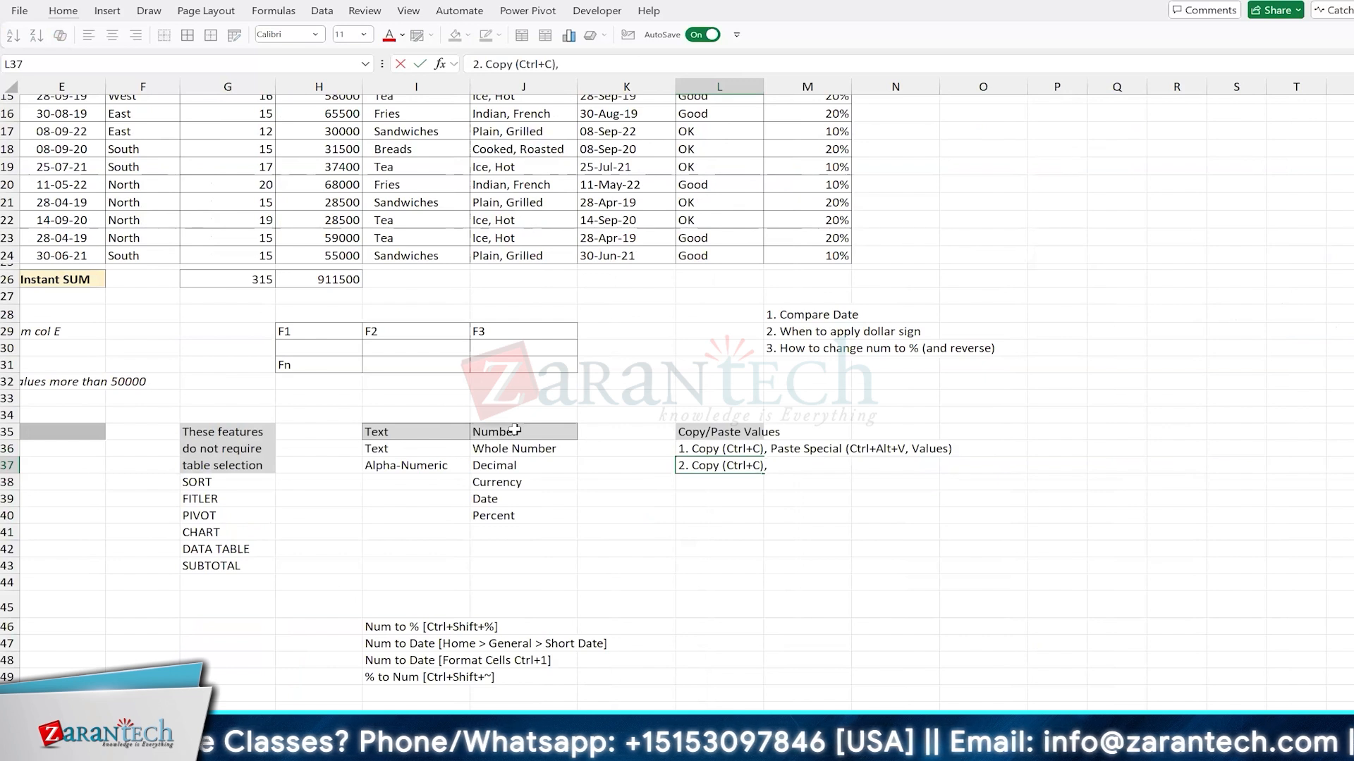
type(" Paste Special (Ctrl+")
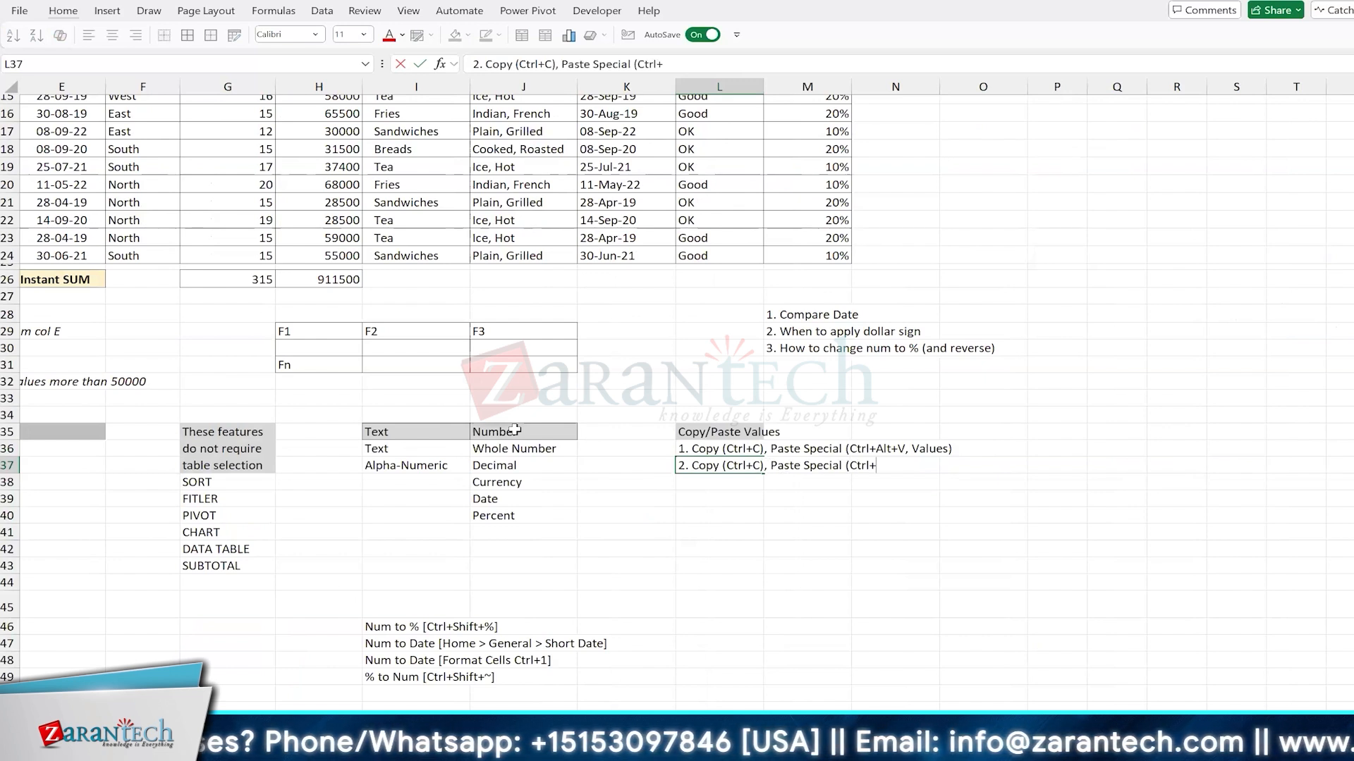
type("Shift+")
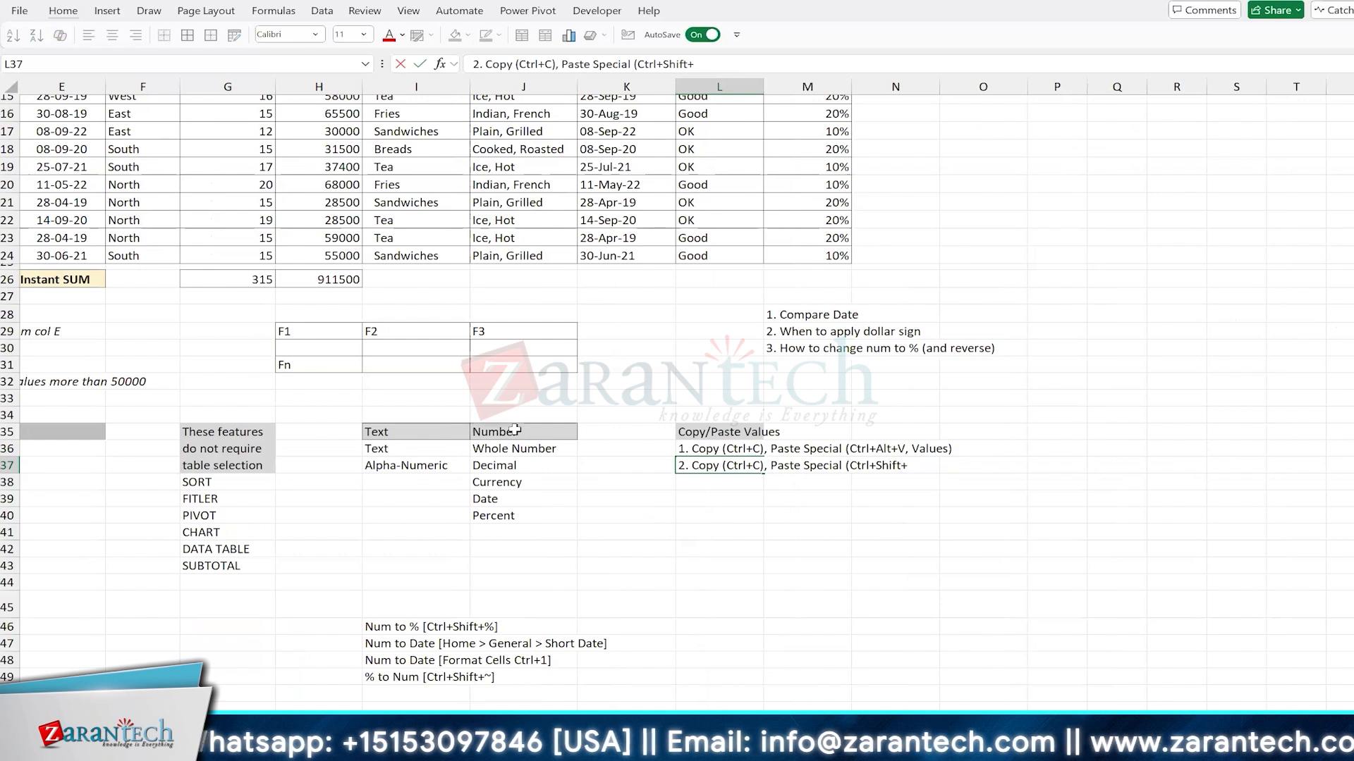
type("V)")
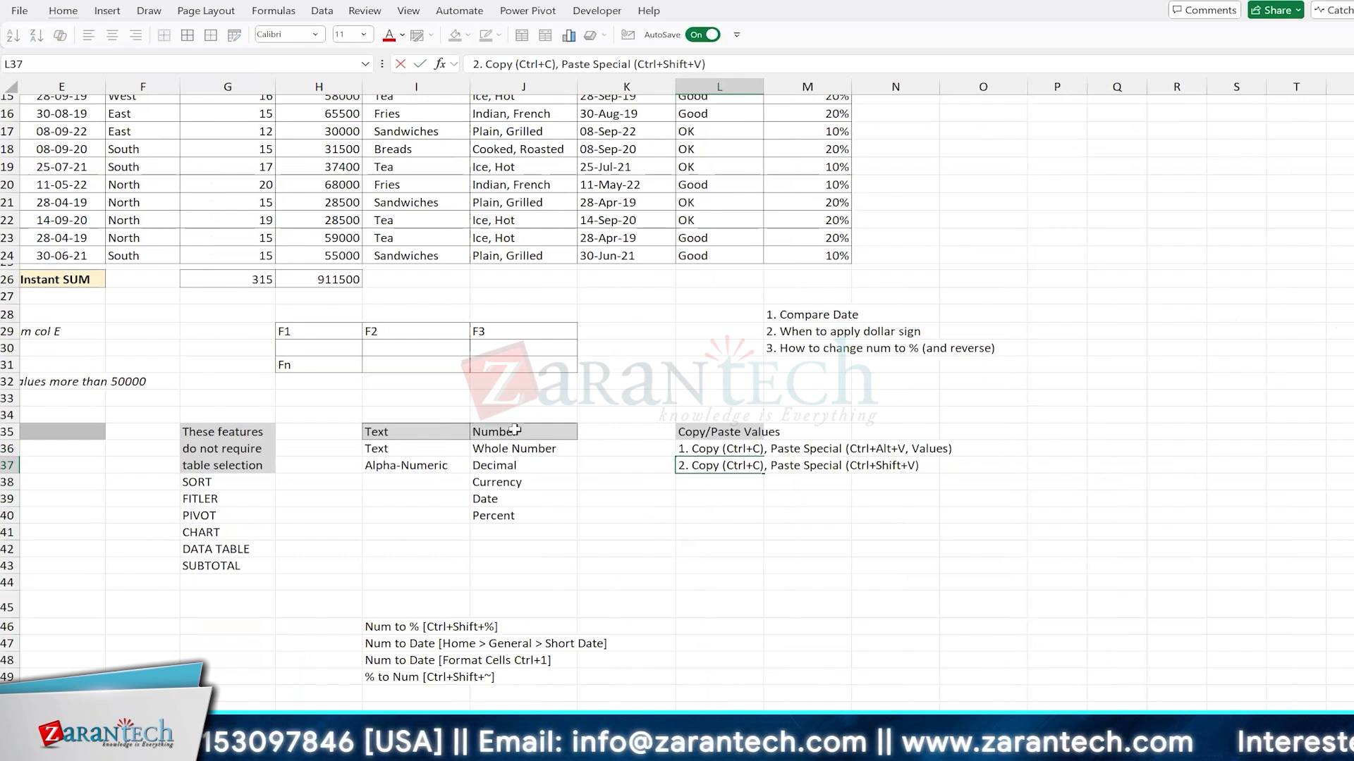
key("Return")
Step: Enter 5 in K41 and the formula =K41+10 in L41 as a sample calculation
key("Down")
key("Down")
key("Down")
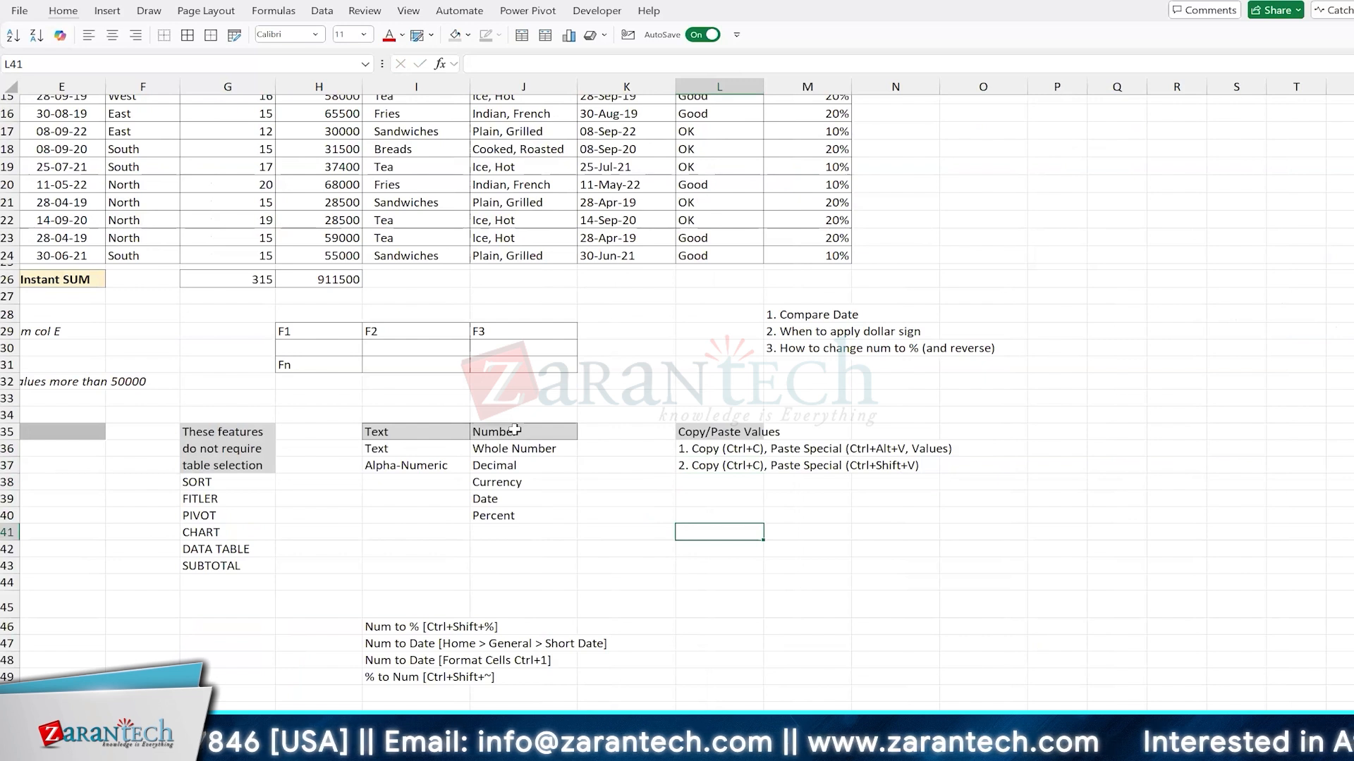
key("Left")
type("5")
key("Right")
type("=")
key("Left")
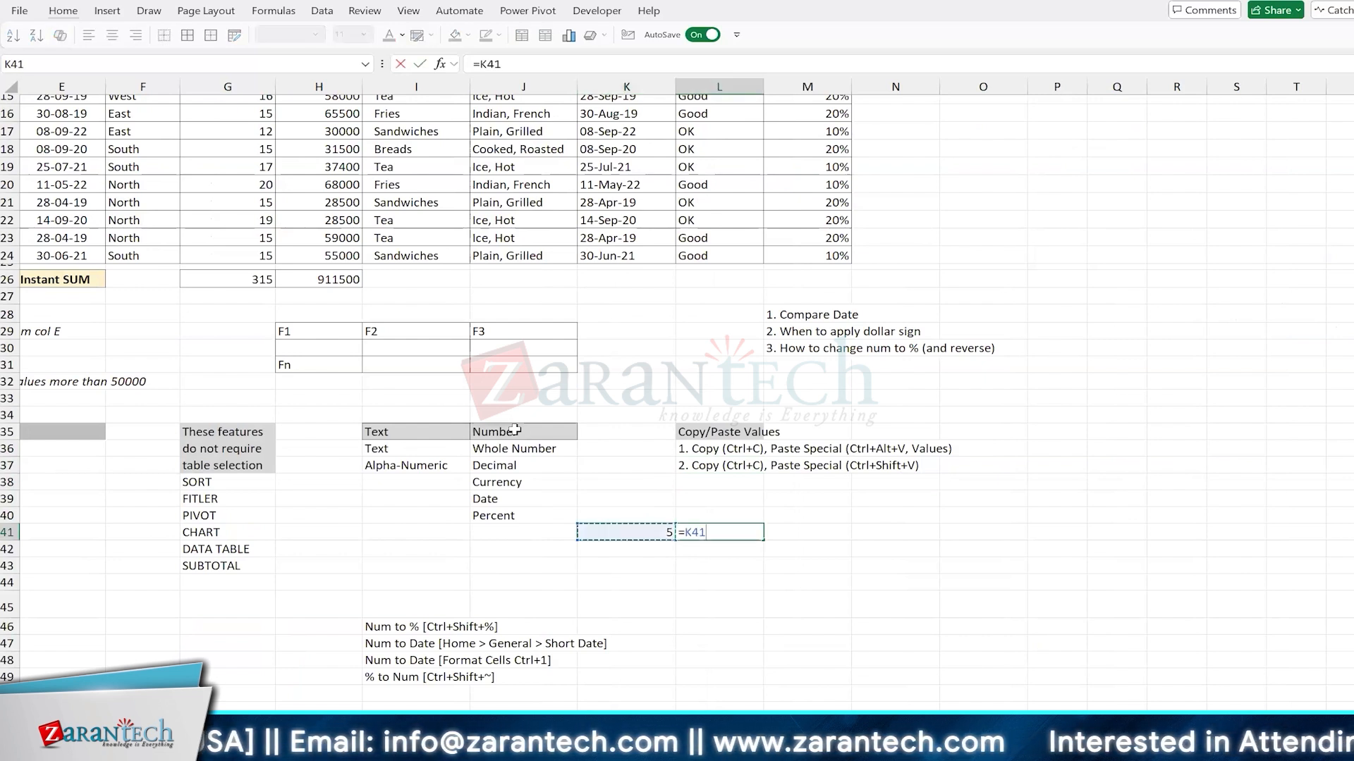
type("+10")
key("ctrl+Return")
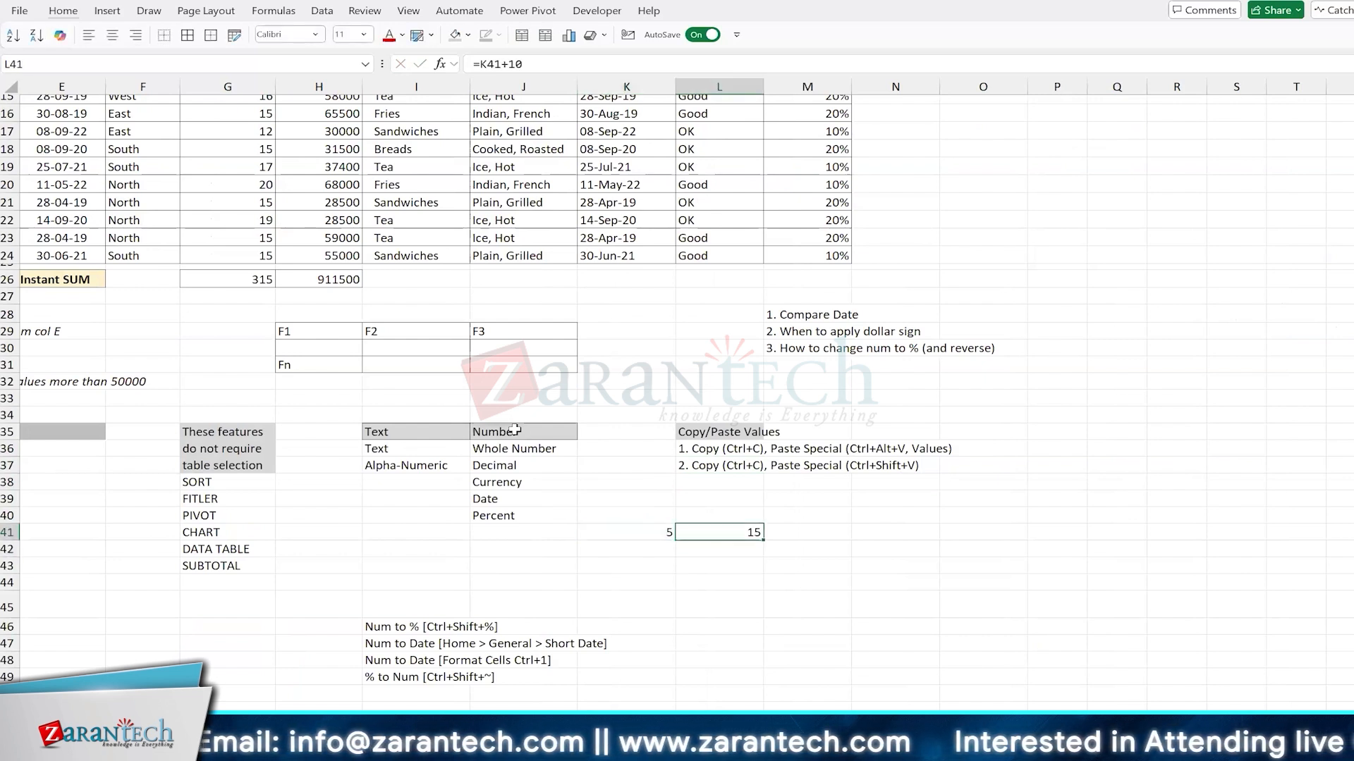
Step: Copy L41, paste it back onto itself with the Paste Special option Values, and check the cell's content
key("F2")
key("Escape")
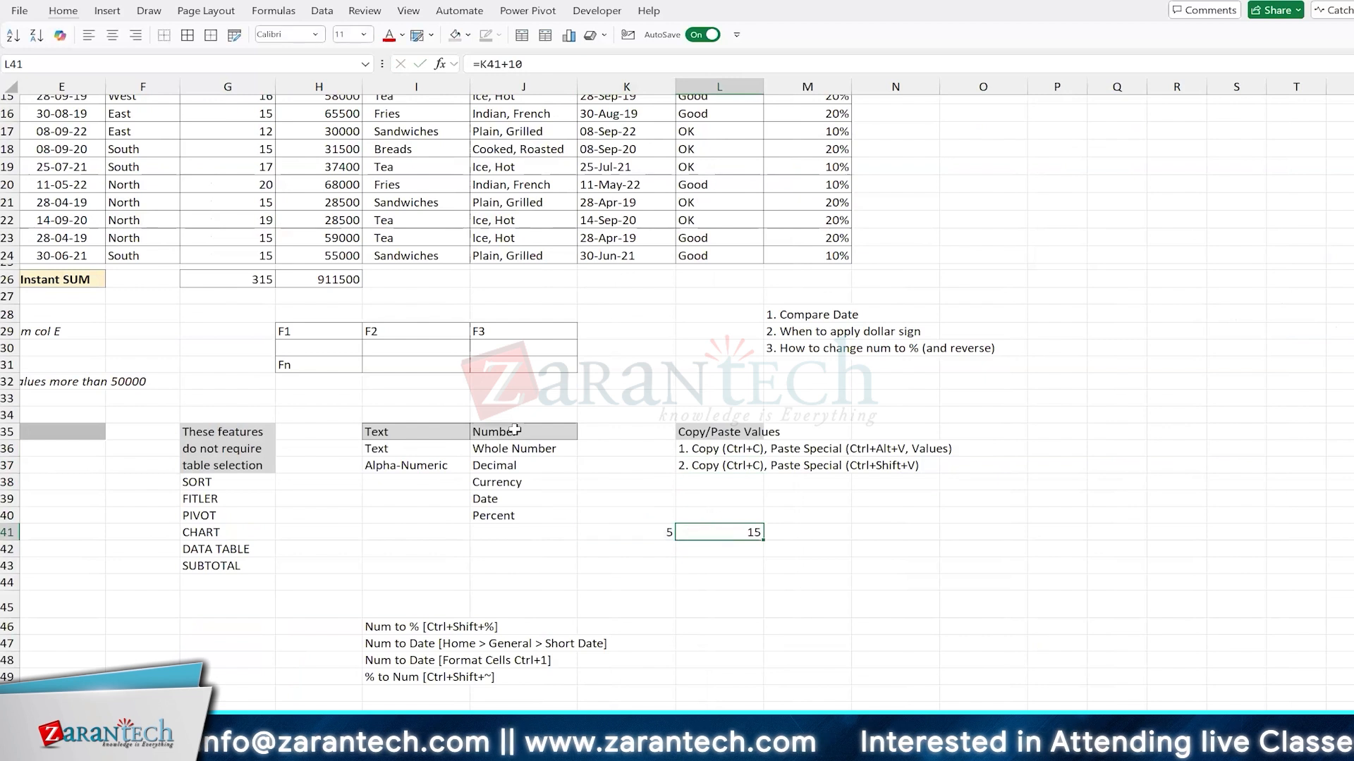
key("ctrl+c")
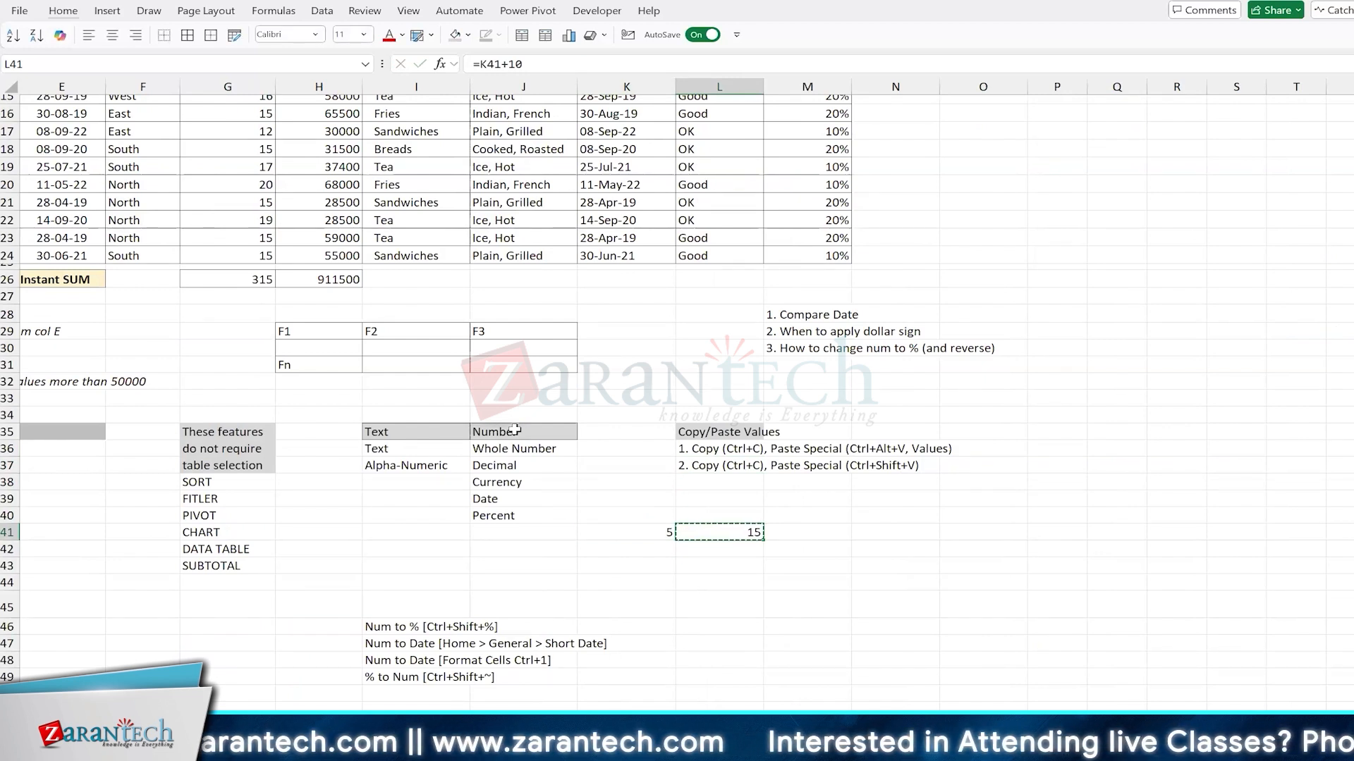
key("ctrl+alt+v")
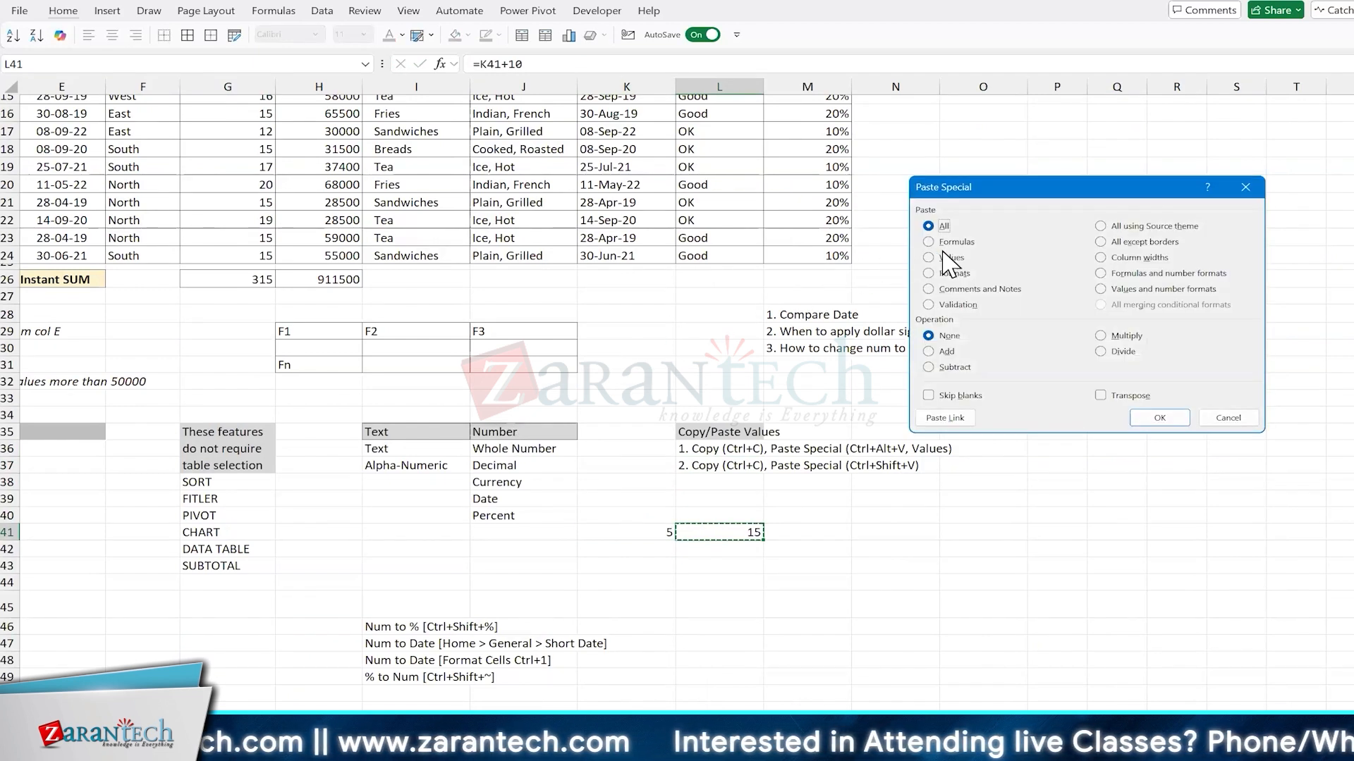
left_click(950, 257)
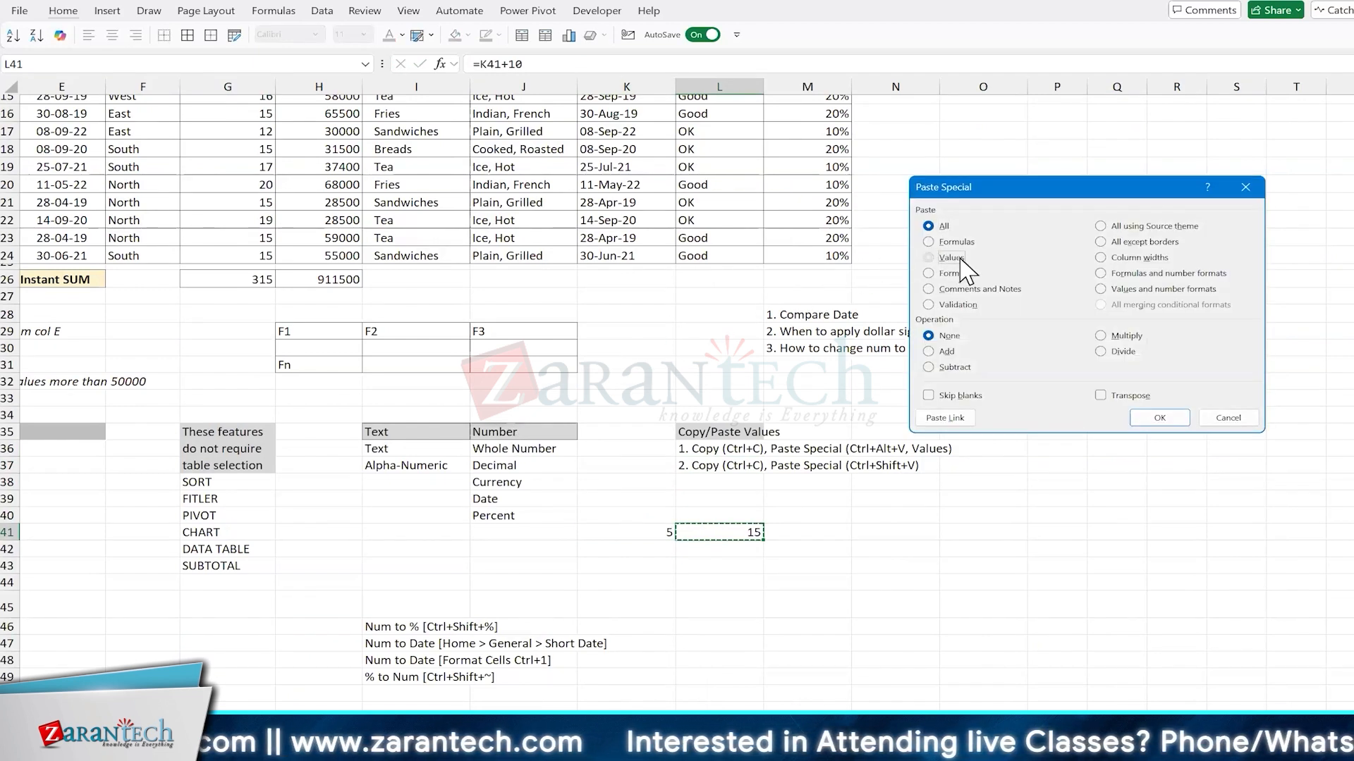
left_click(1173, 417)
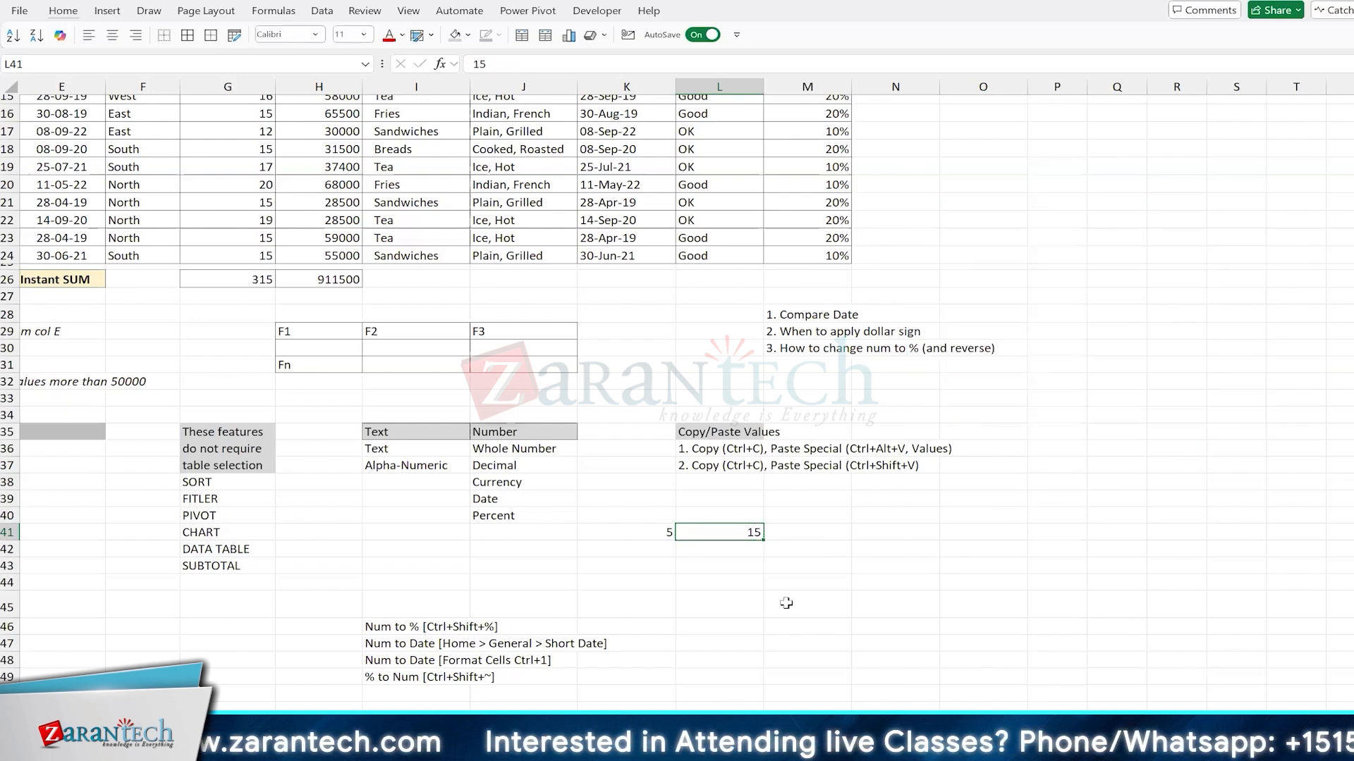
key("F2")
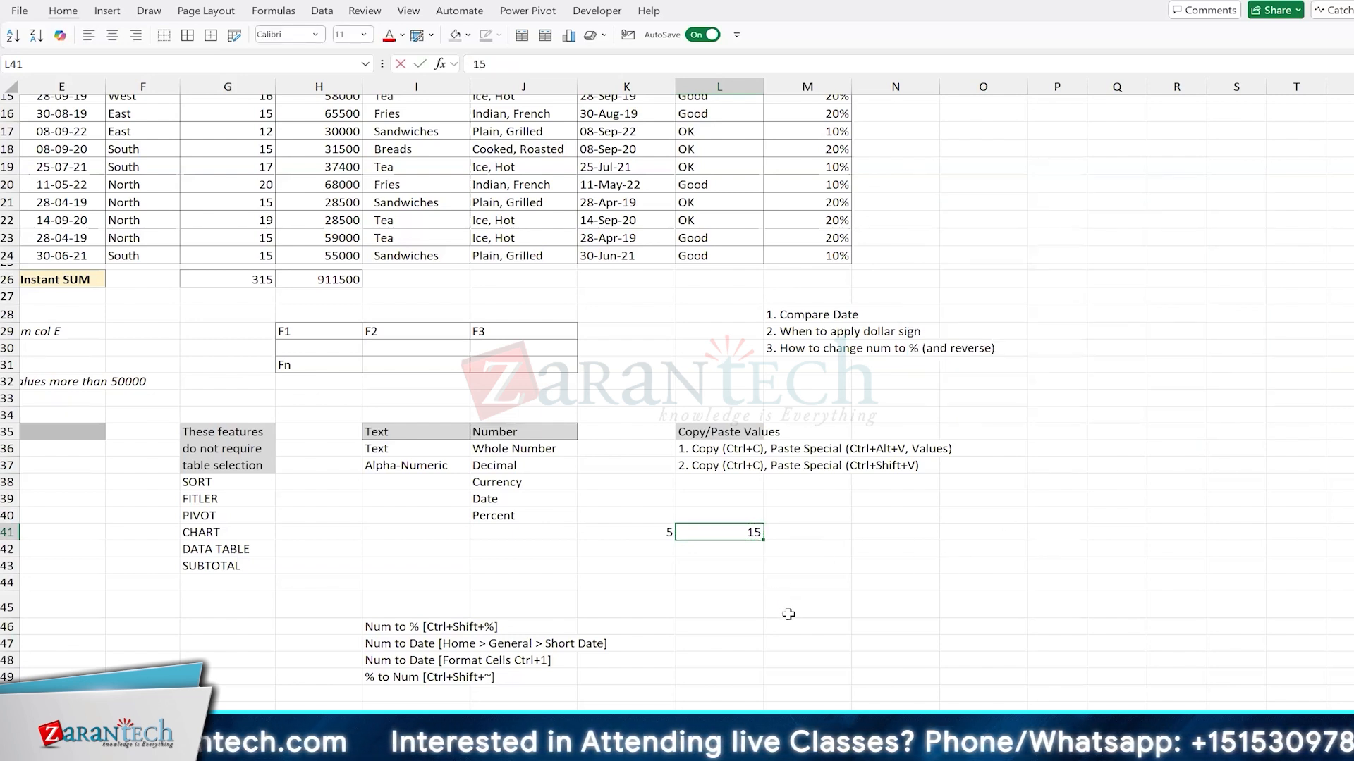
key("F2")
key("Escape")
key("F2")
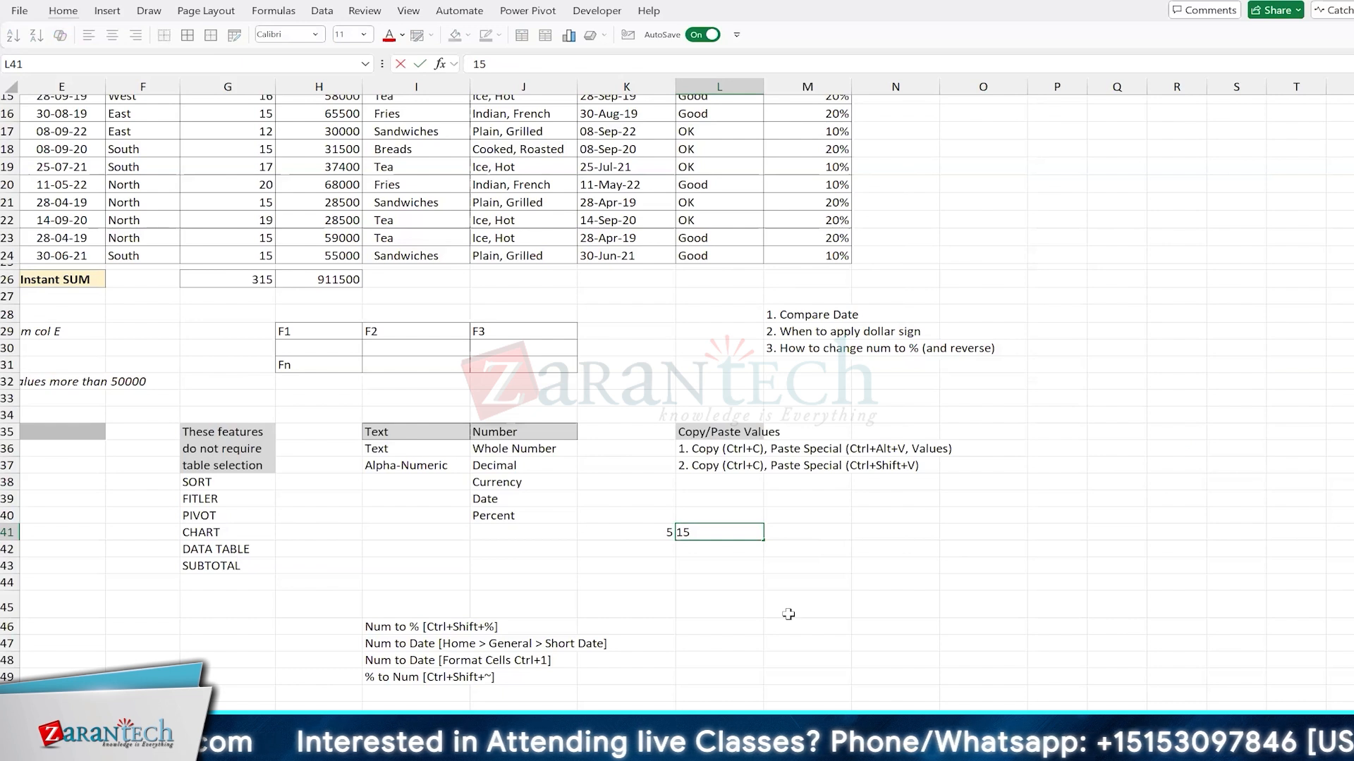
key("Escape")
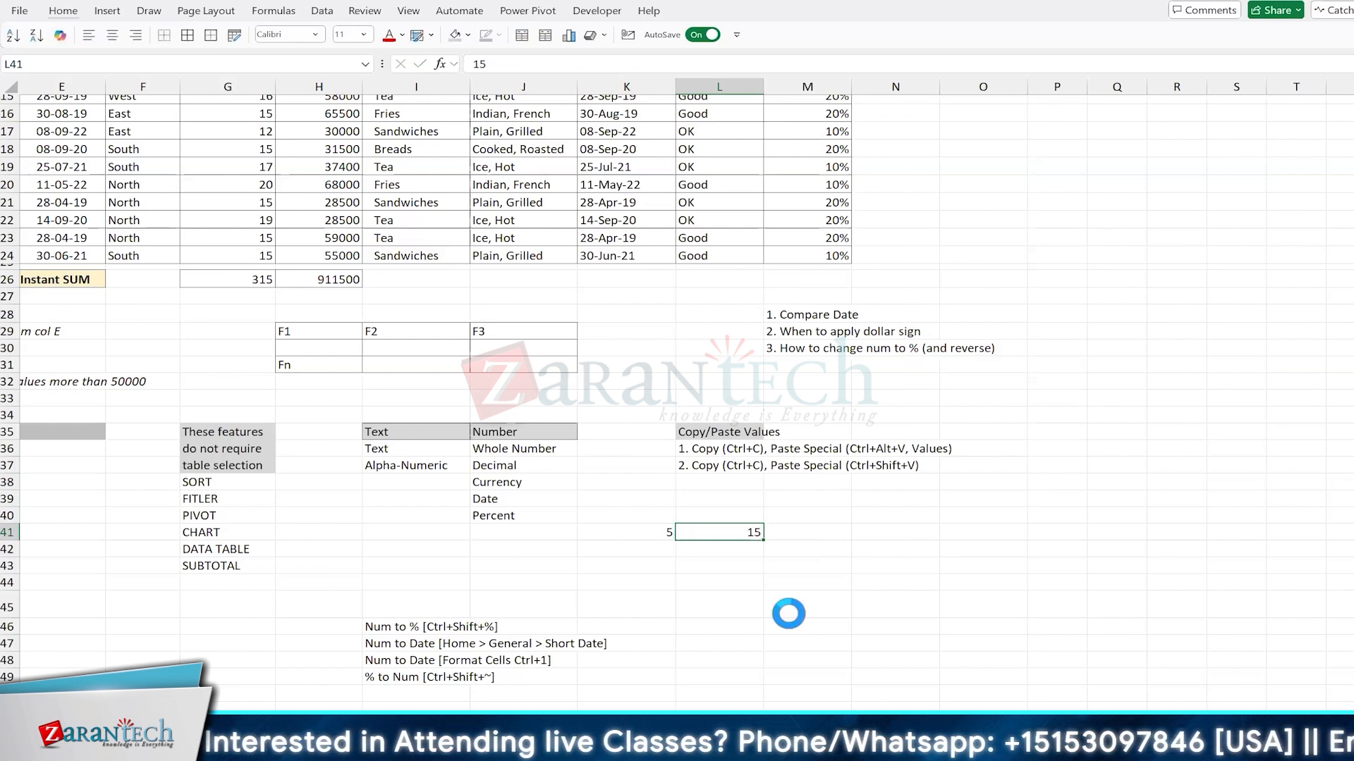
Step: Restore the formula in L41, copy the cell and paste it back in place directly as values only
key("ctrl+c")
key("Escape")
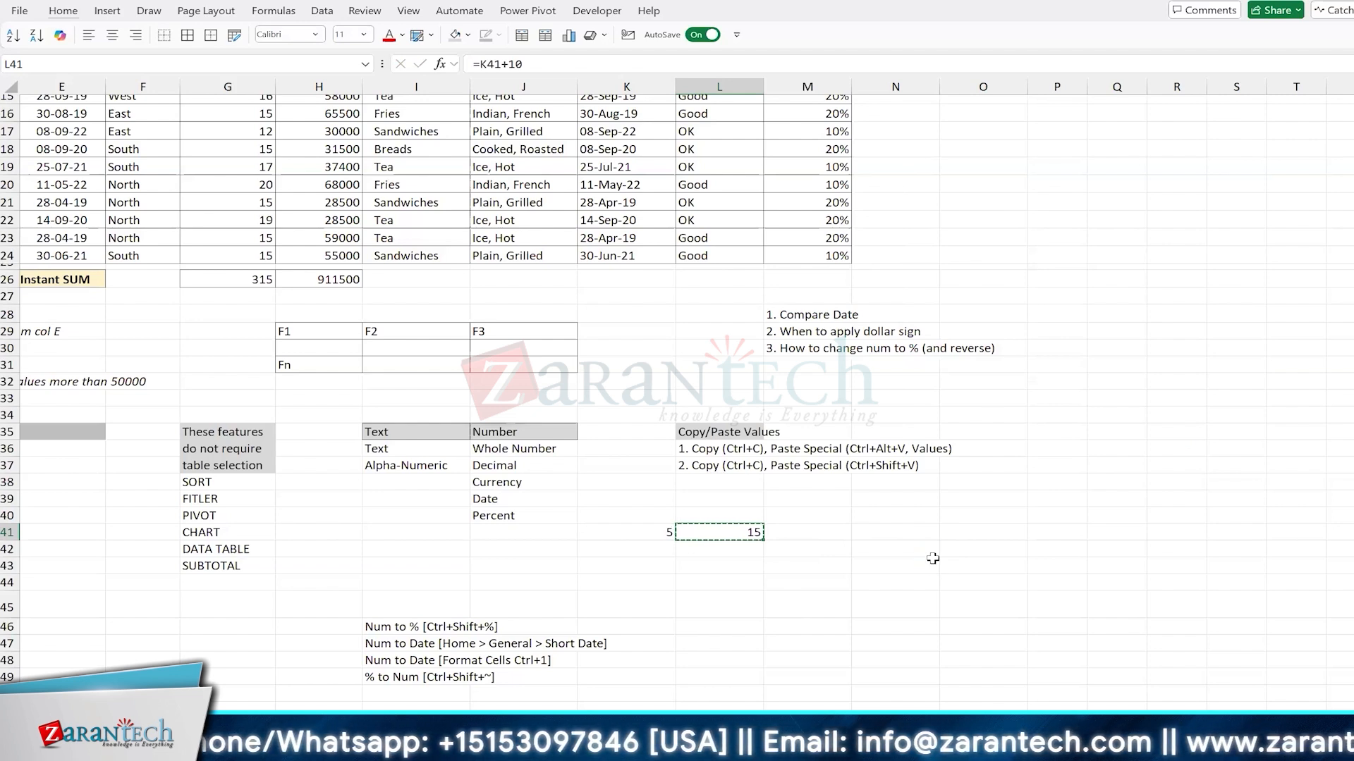
key("ctrl+shift+v")
key("Escape")
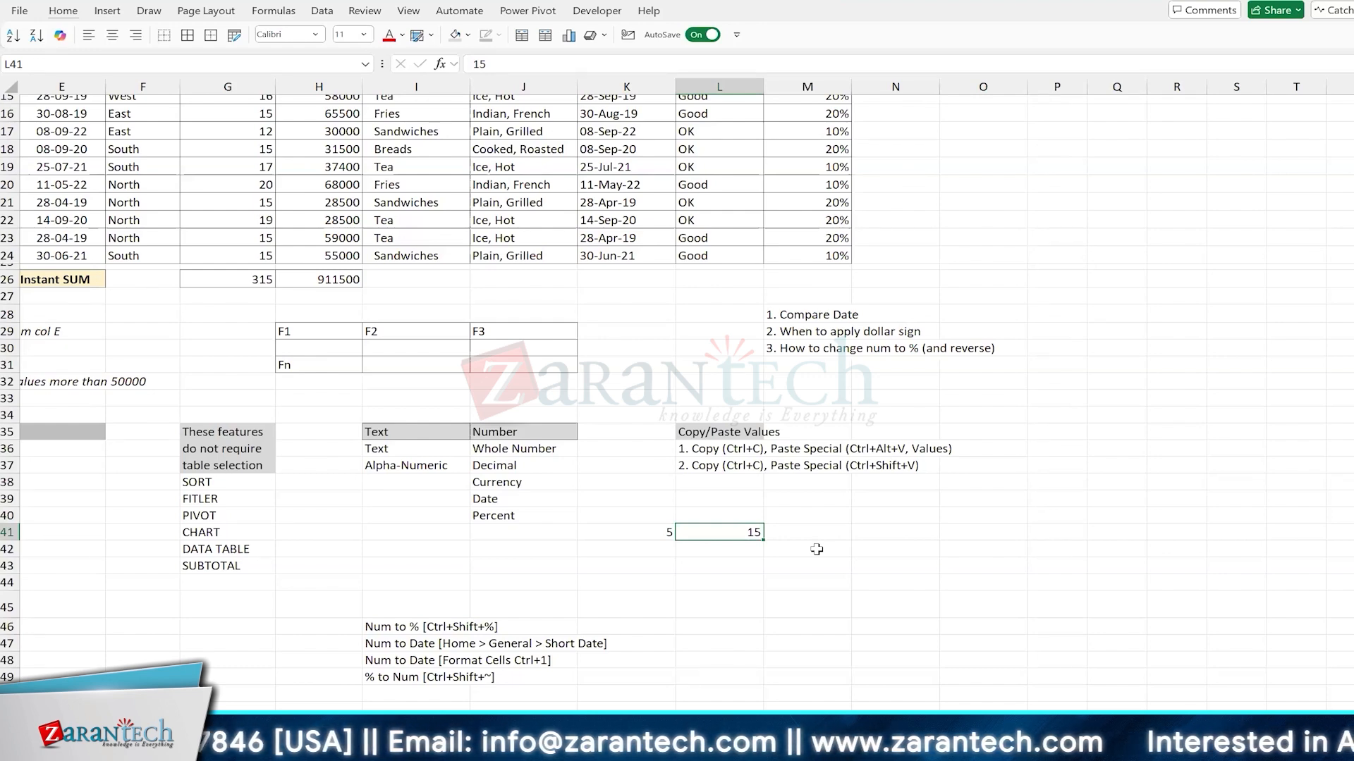
Step: Add the heading "Date in Gaps" in L53, in the same row as the Array Functions heading
scroll(817, 549, "left", 2)
scroll(816, 549, "left", 2)
scroll(816, 549, "down", 10)
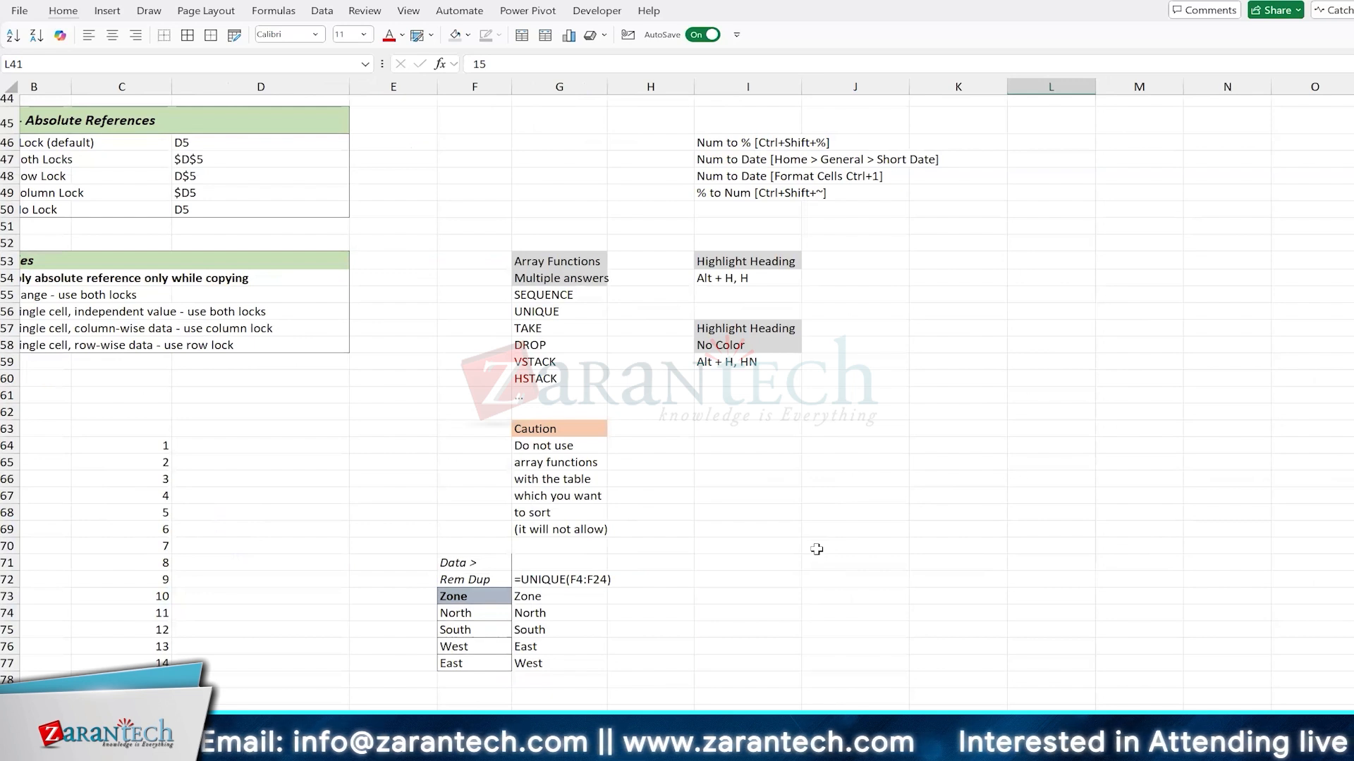
scroll(816, 550, "up", 1)
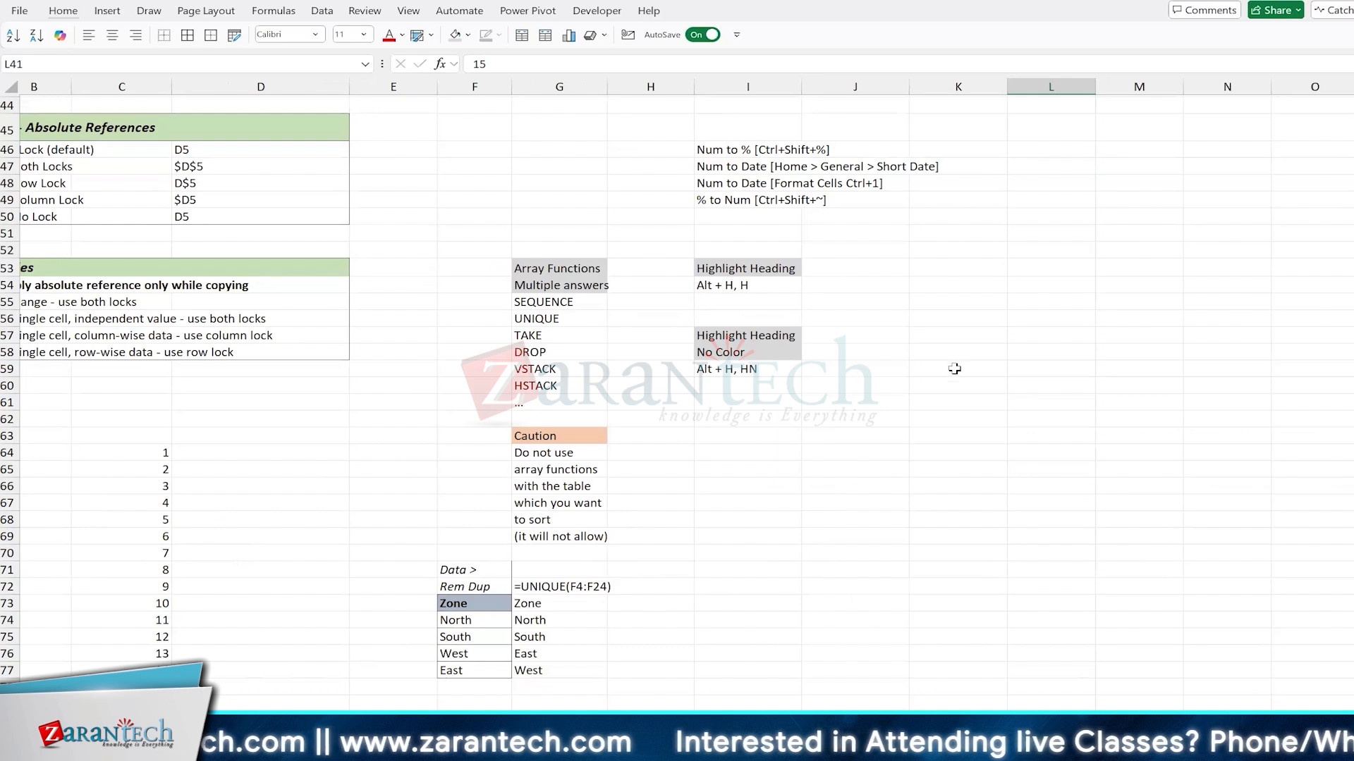
scroll(650, 260, "right", 3)
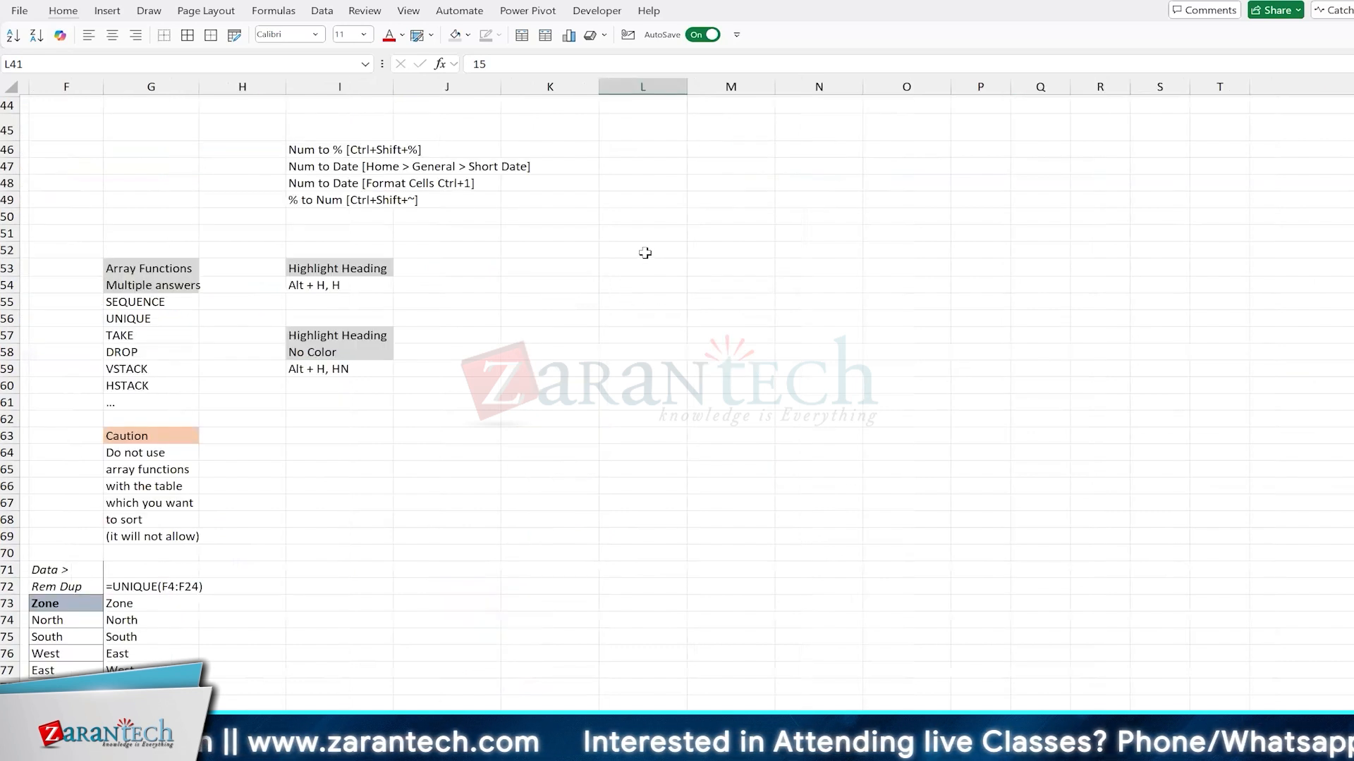
left_click(636, 267)
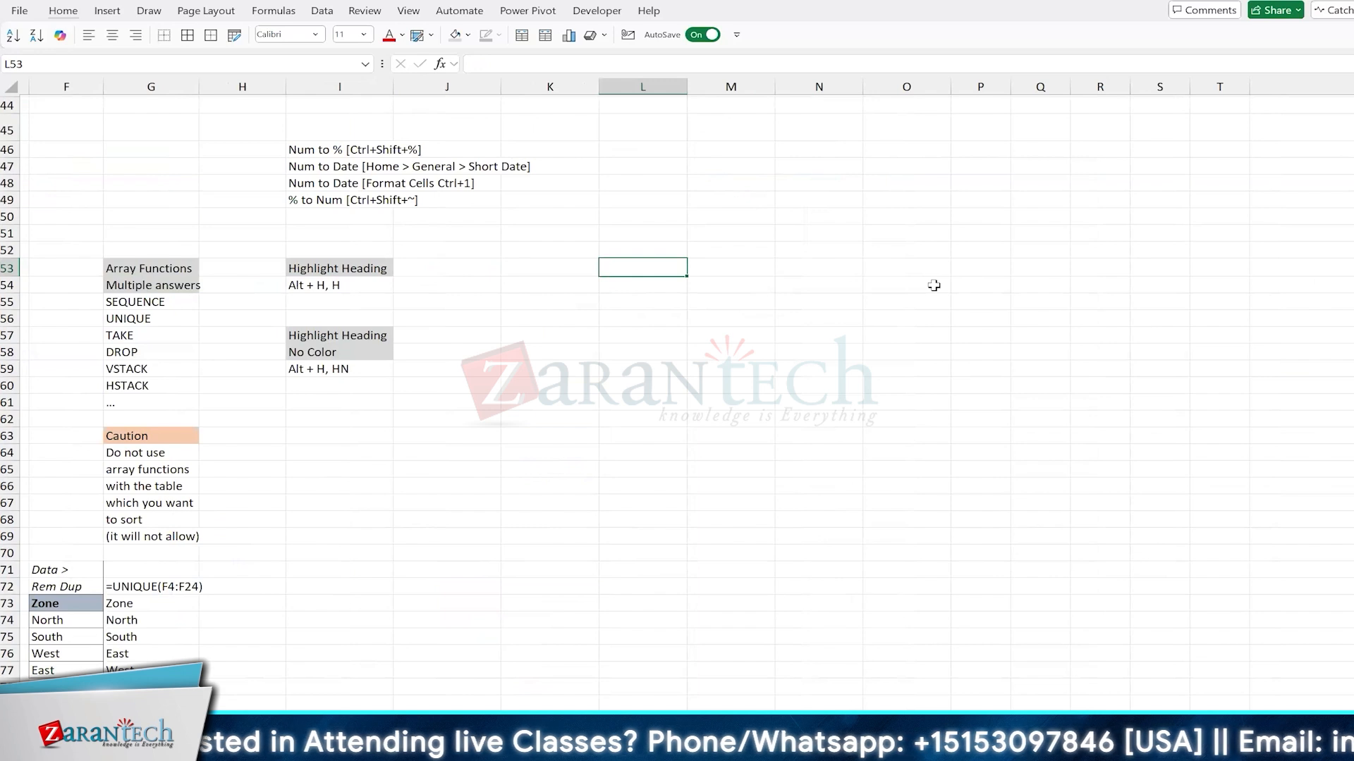
type("Date in Gaps")
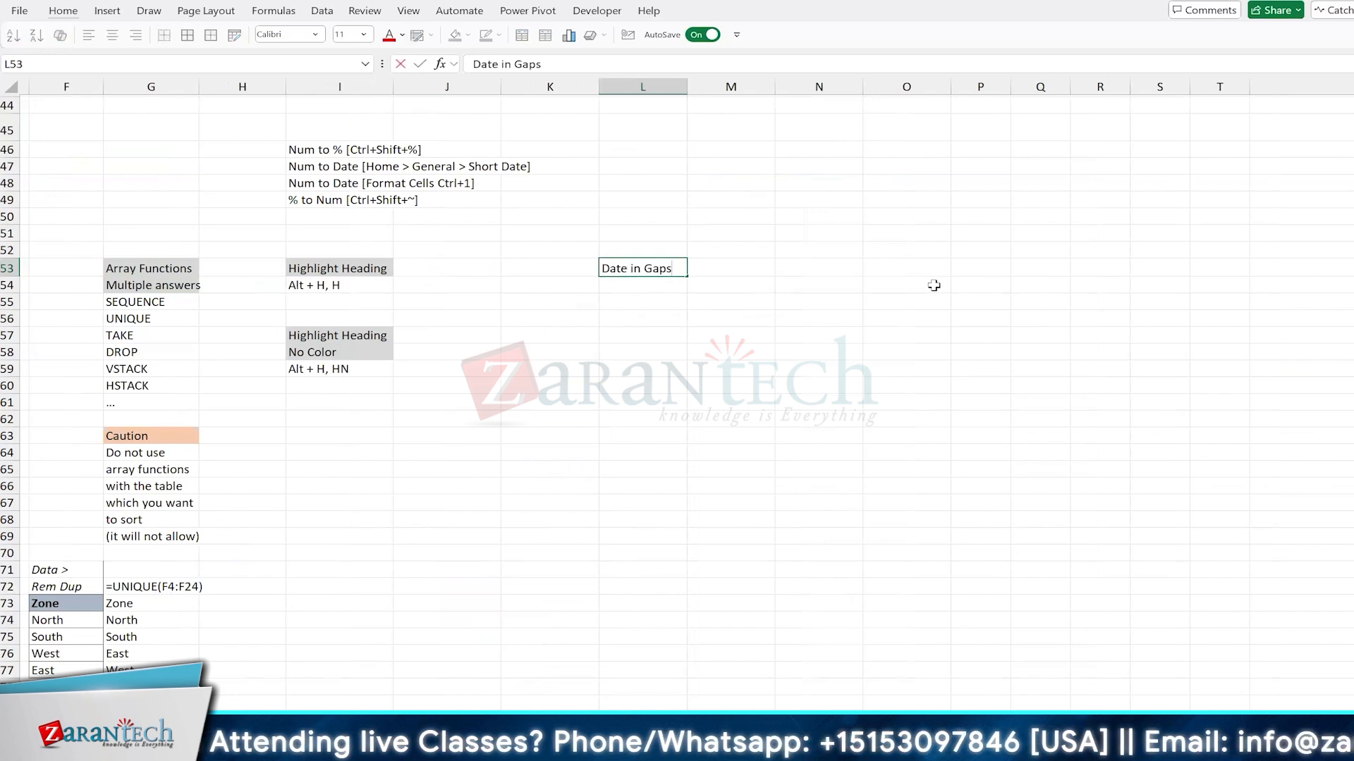
key("ctrl+Return")
Step: Fill the "Date in Gaps" heading cell with light grey
key("alt+h")
key("h")
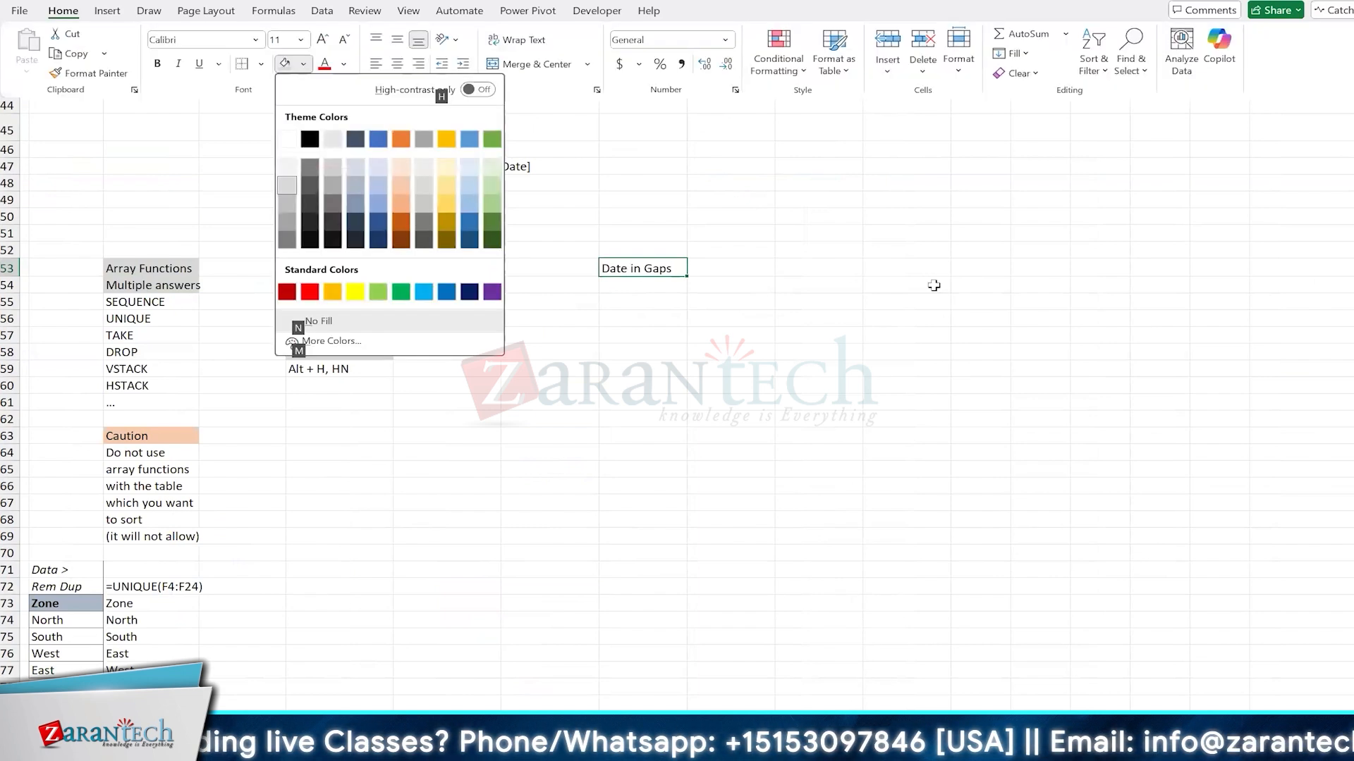
key("Down")
key("Down")
key("Return")
key("Down")
key("Down")
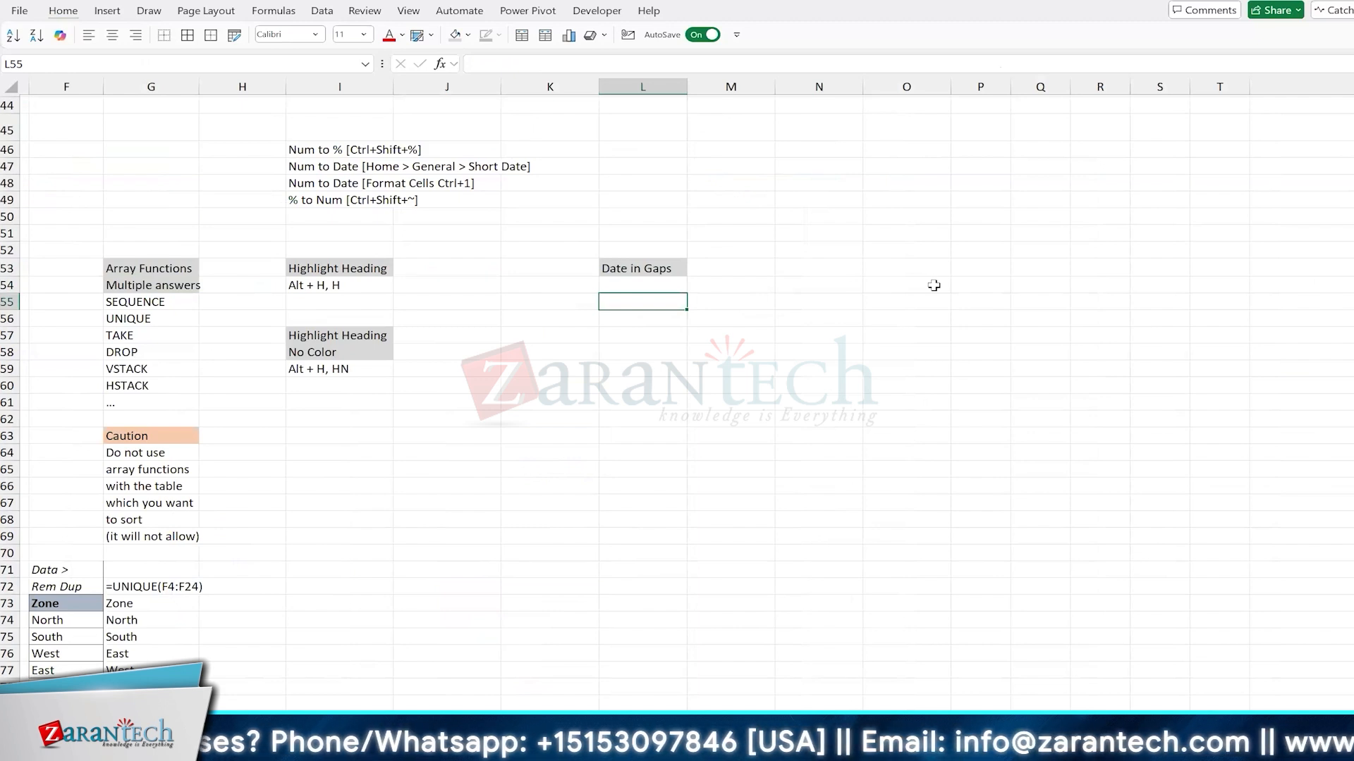
Step: Bring up the on-screen keyboard, try the Ctrl and semicolon keys on it, and close it again
key("ctrl+super+o")
left_click(778, 415)
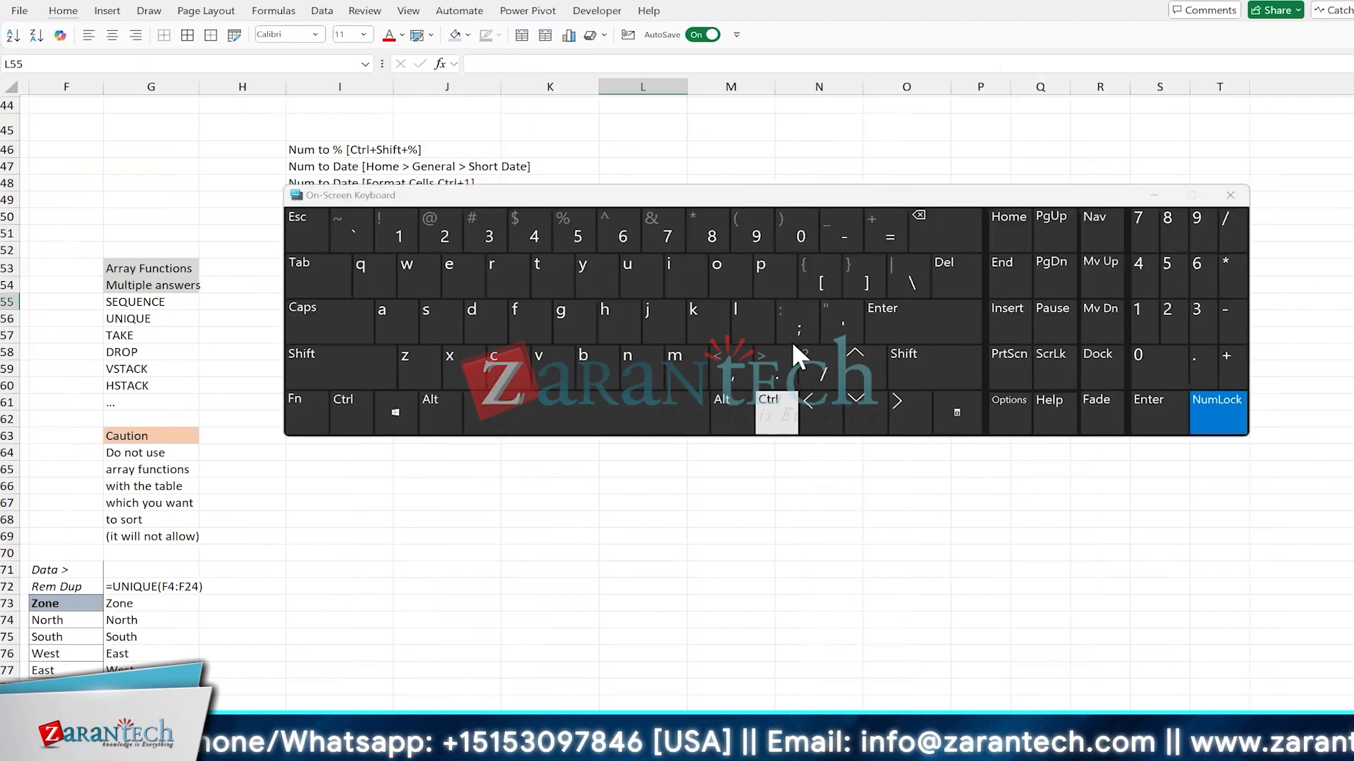
left_click(797, 333)
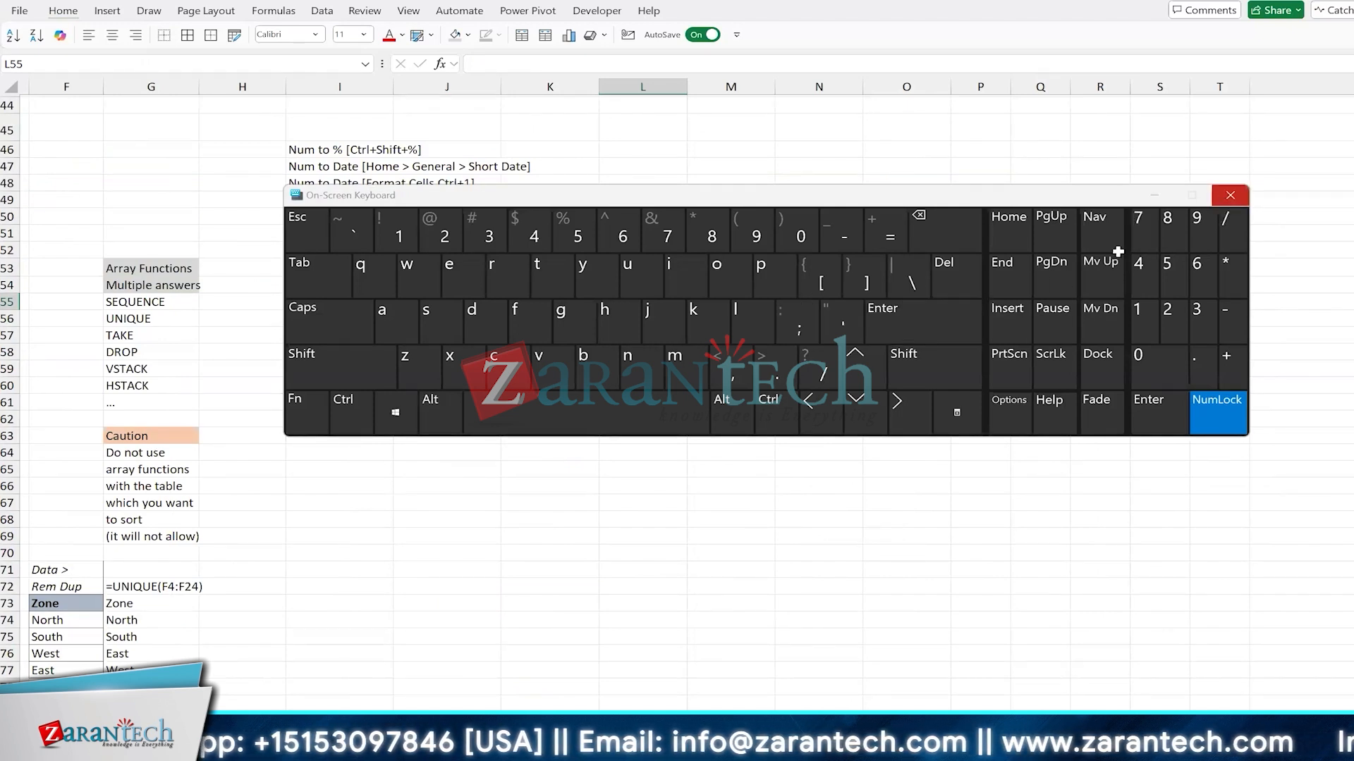
key("ctrl+super+o")
Step: Enter today's date, 05-10-2024, as a fixed value in N52 and the formula =TODAY() in N53
left_click(813, 249)
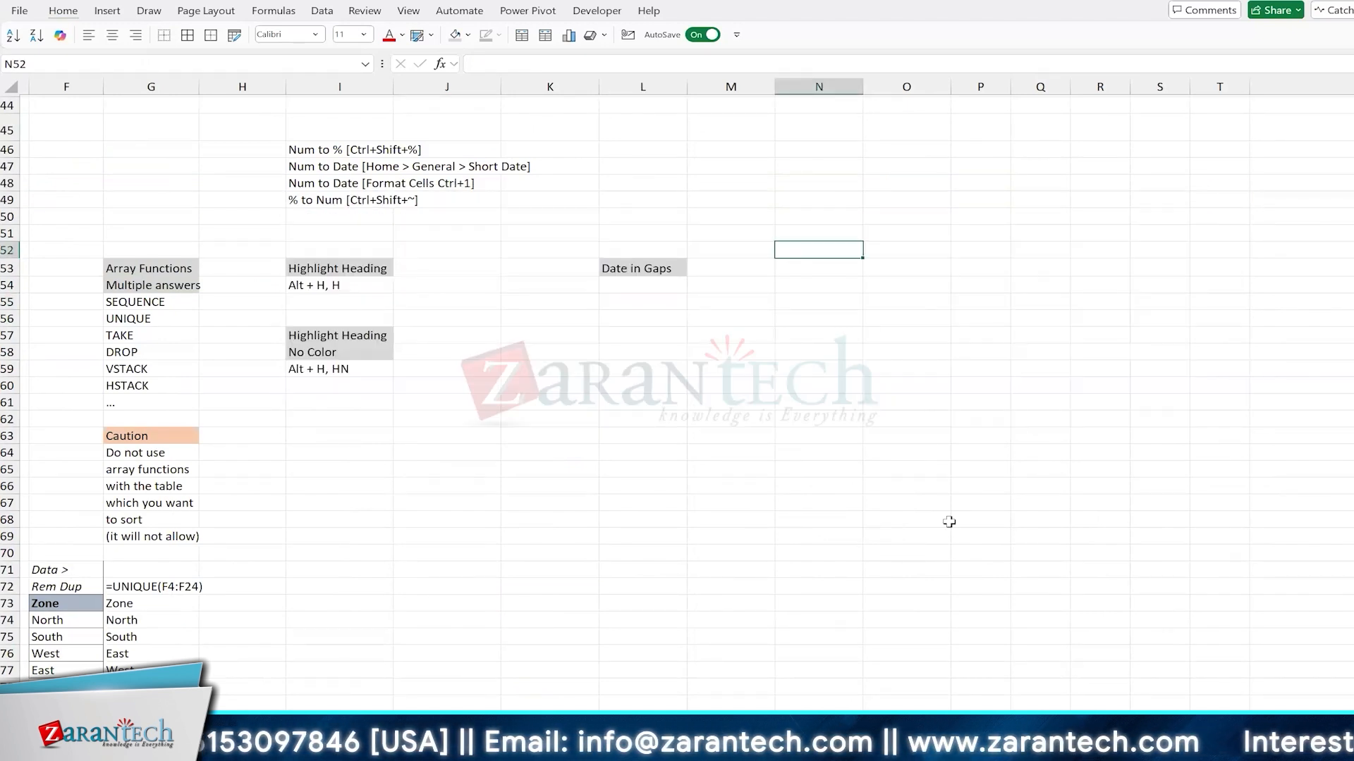
key("ctrl+semicolon")
key("Return")
type("=")
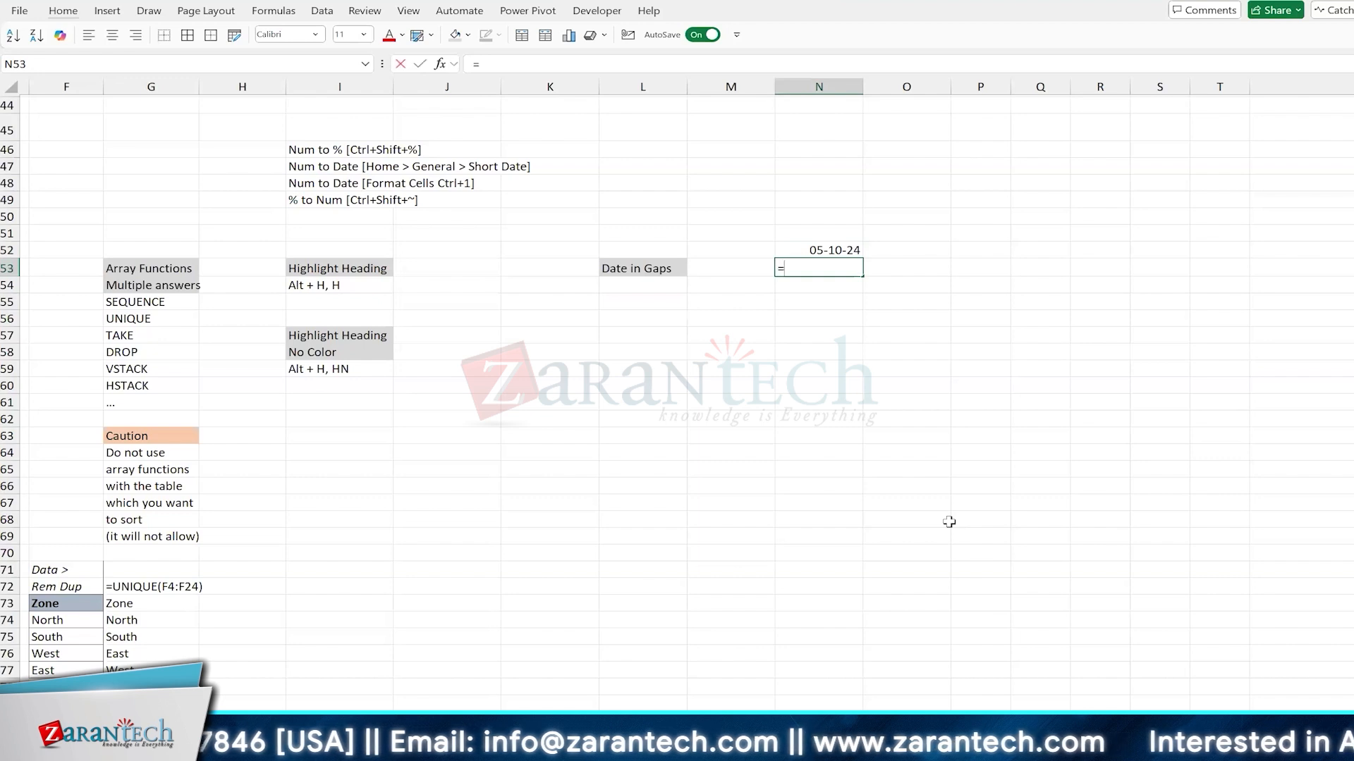
type("toda")
key("Tab")
type(")")
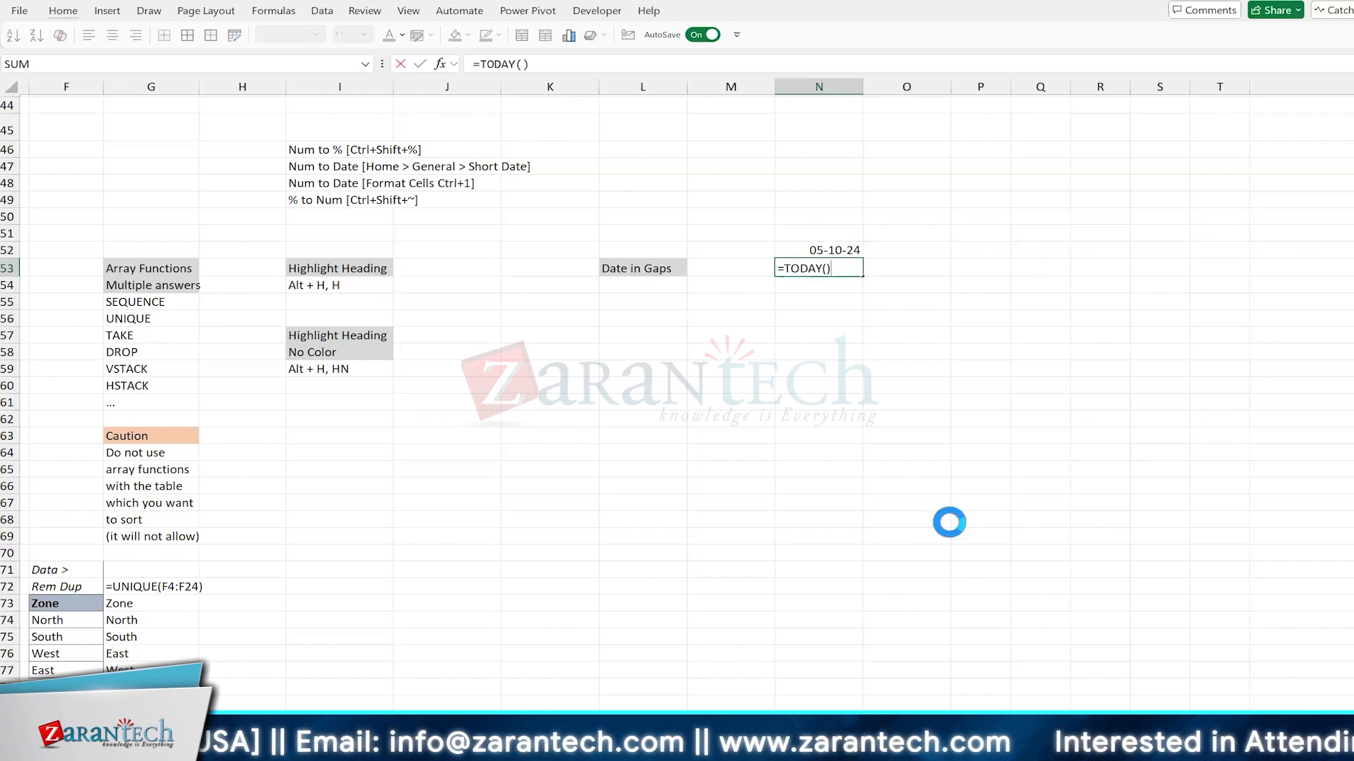
key("ctrl+Return")
Step: Compare the contents of N52 and N53, and add the label "Ctrl+;" in N51 above the dates
key("Up")
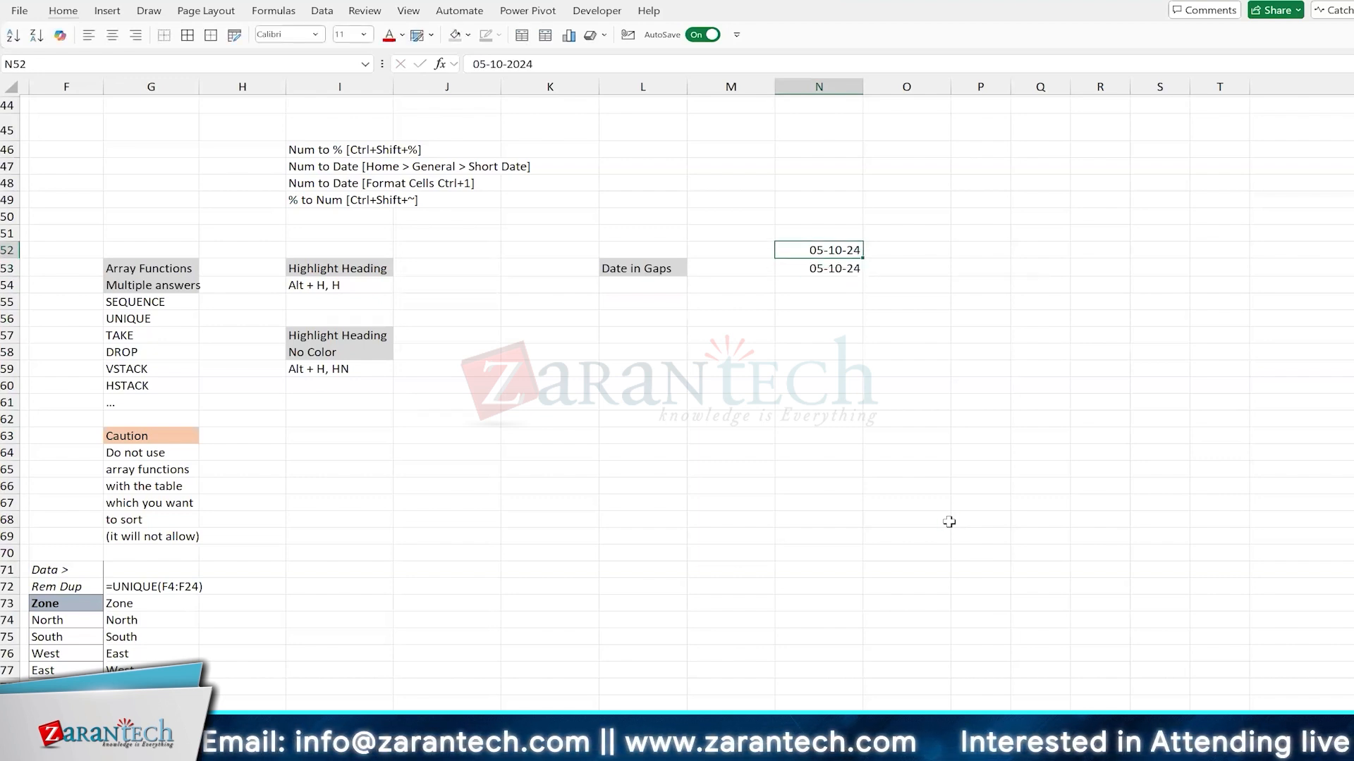
key("Down")
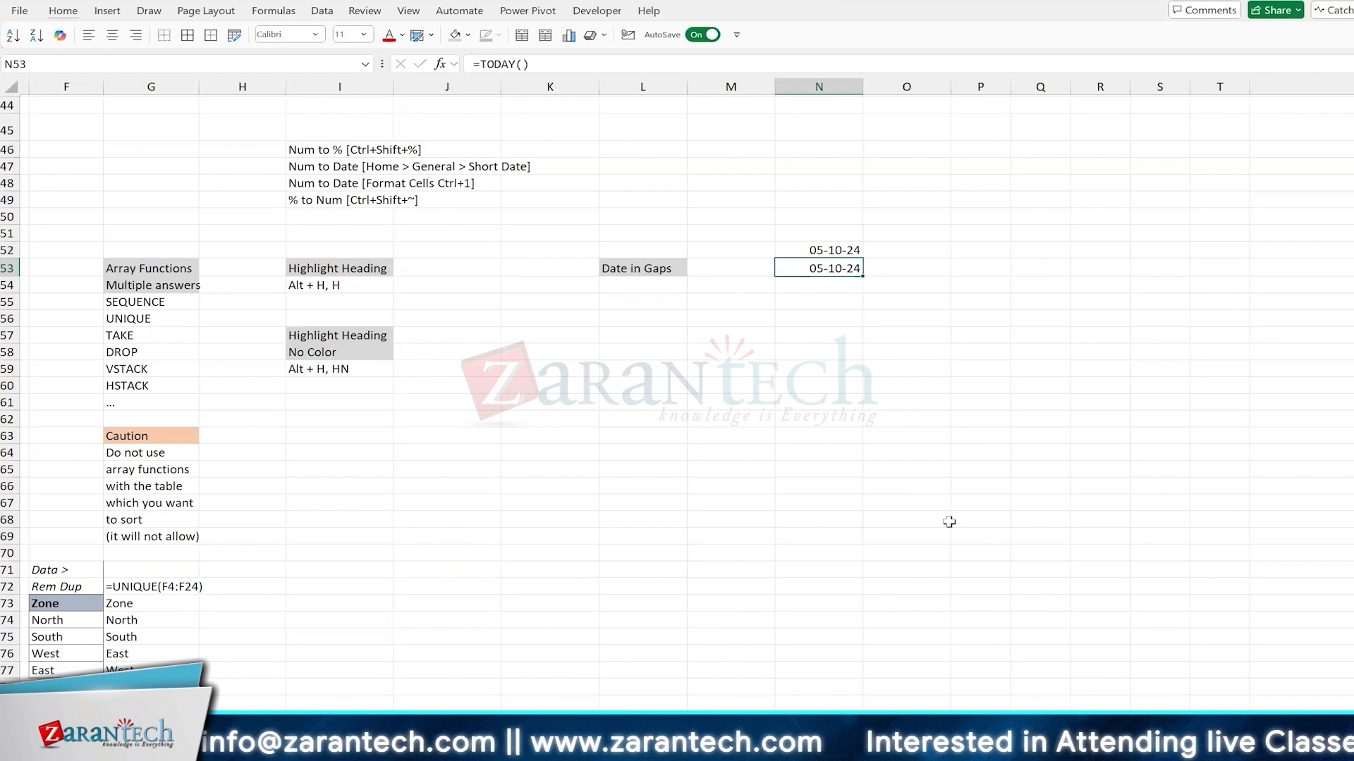
key("Up")
key("F2")
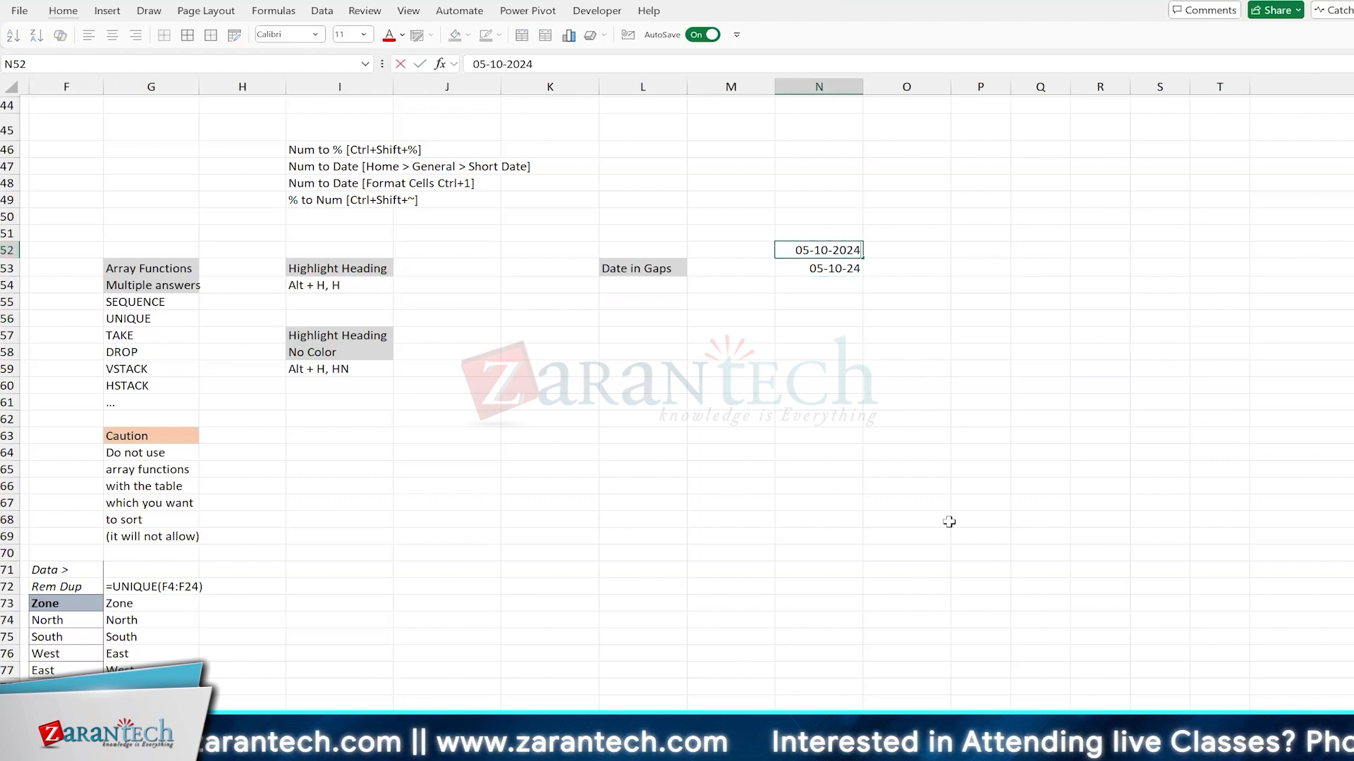
key("Escape")
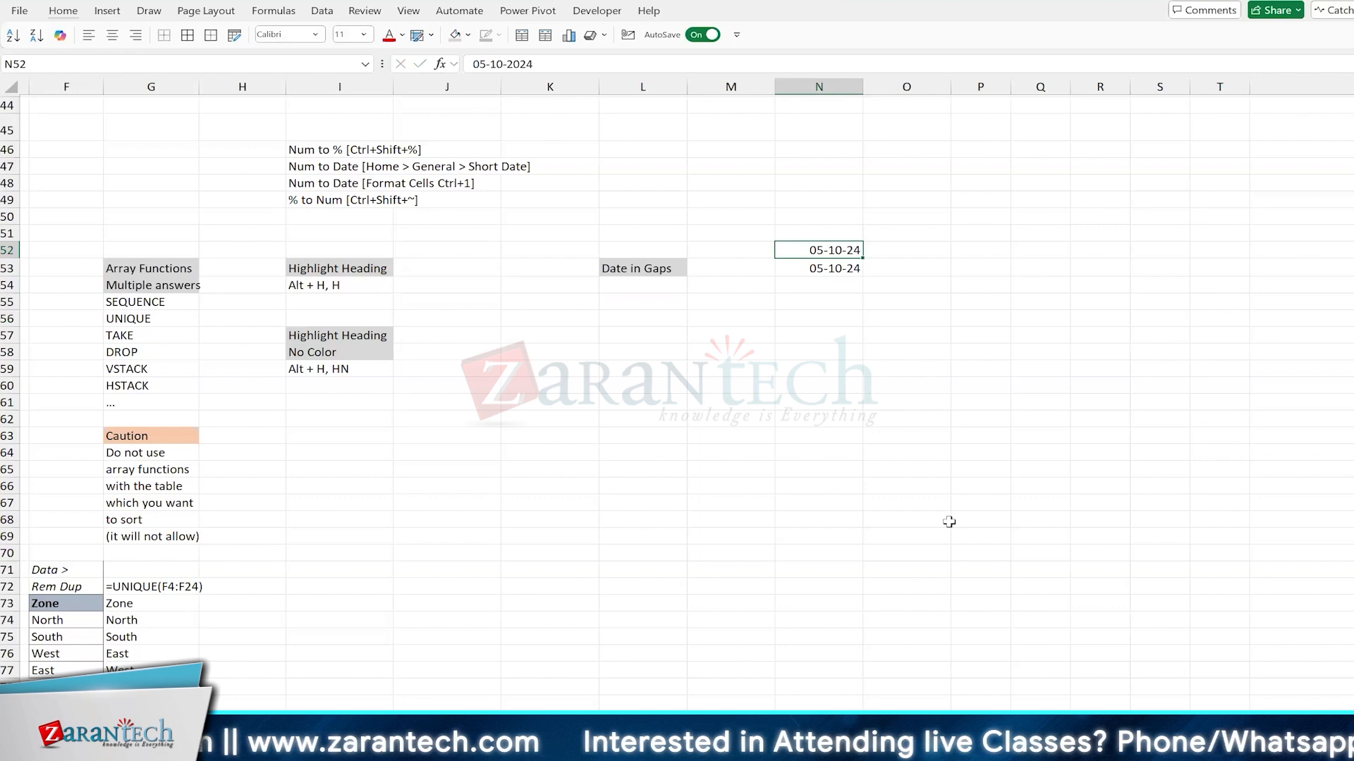
key("Up")
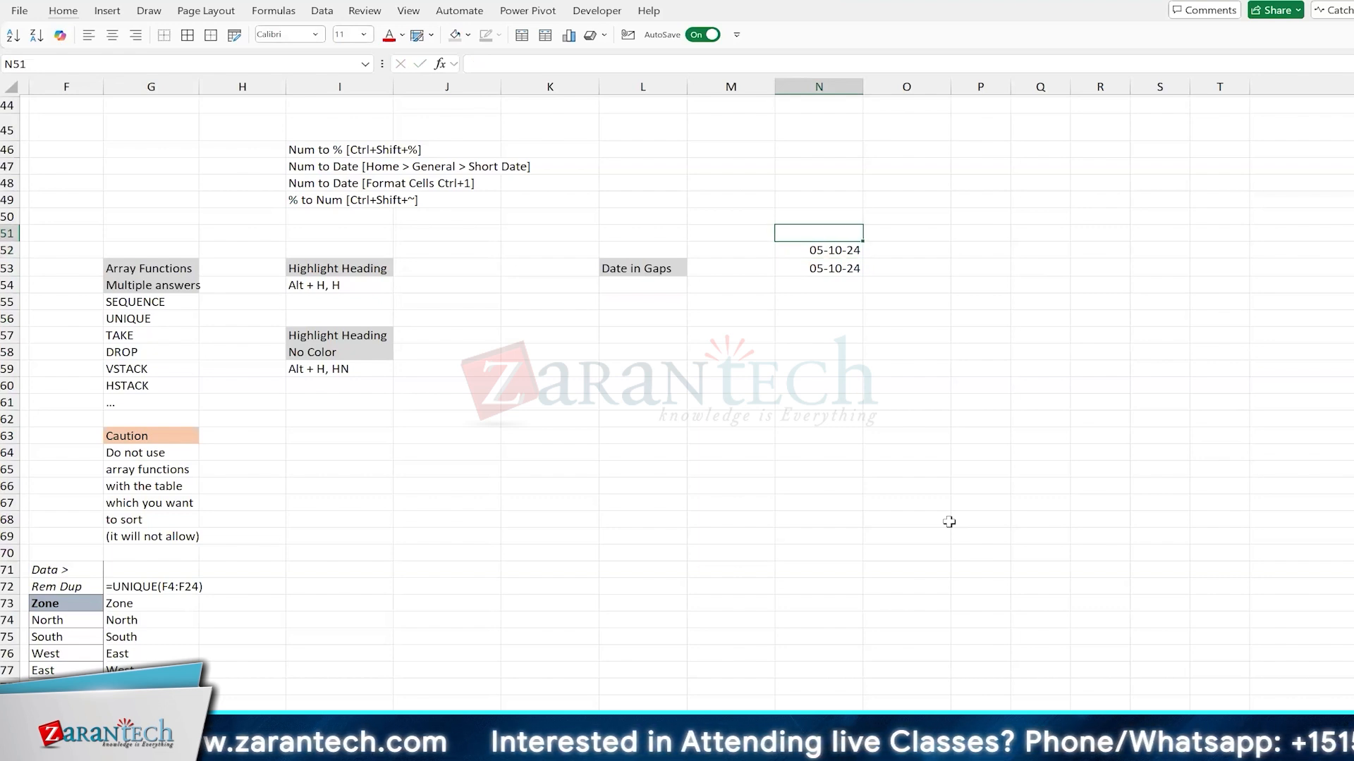
type("Ctrl")
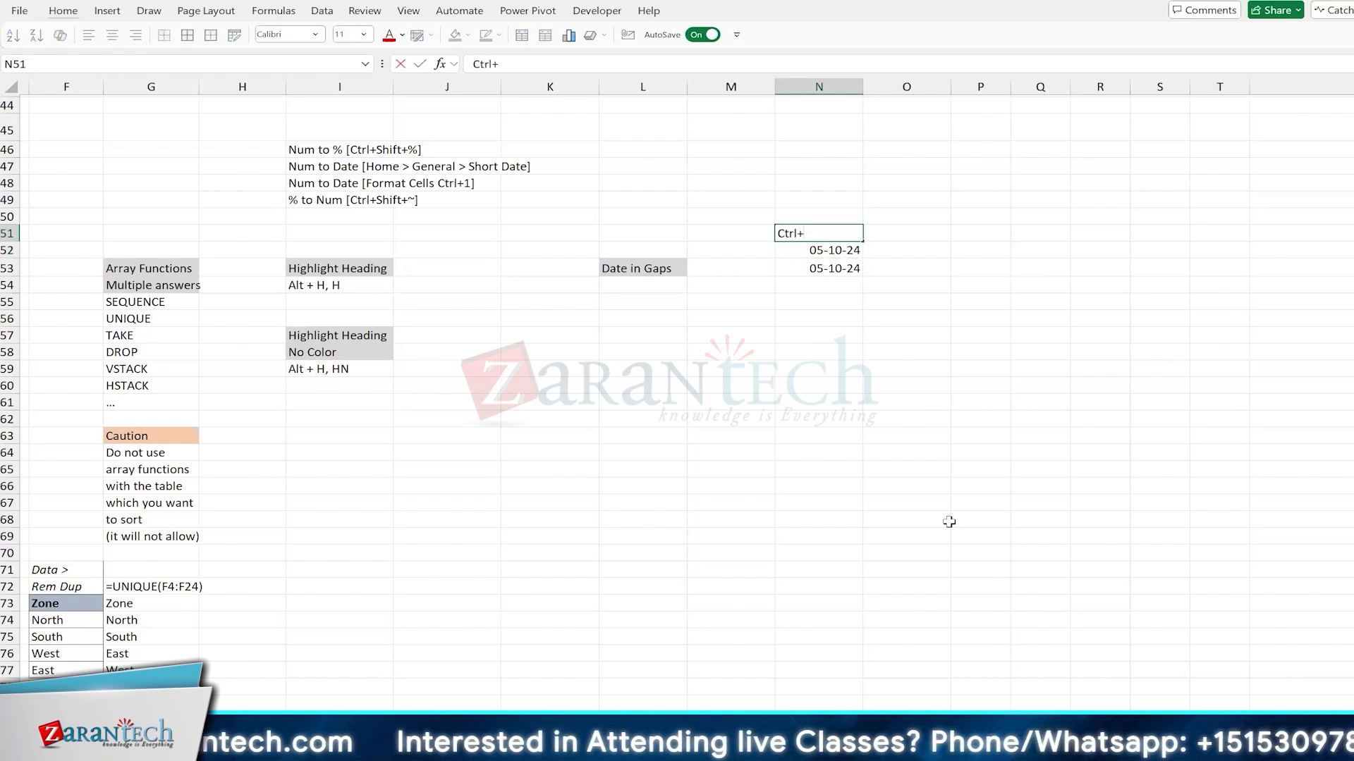
type("+;")
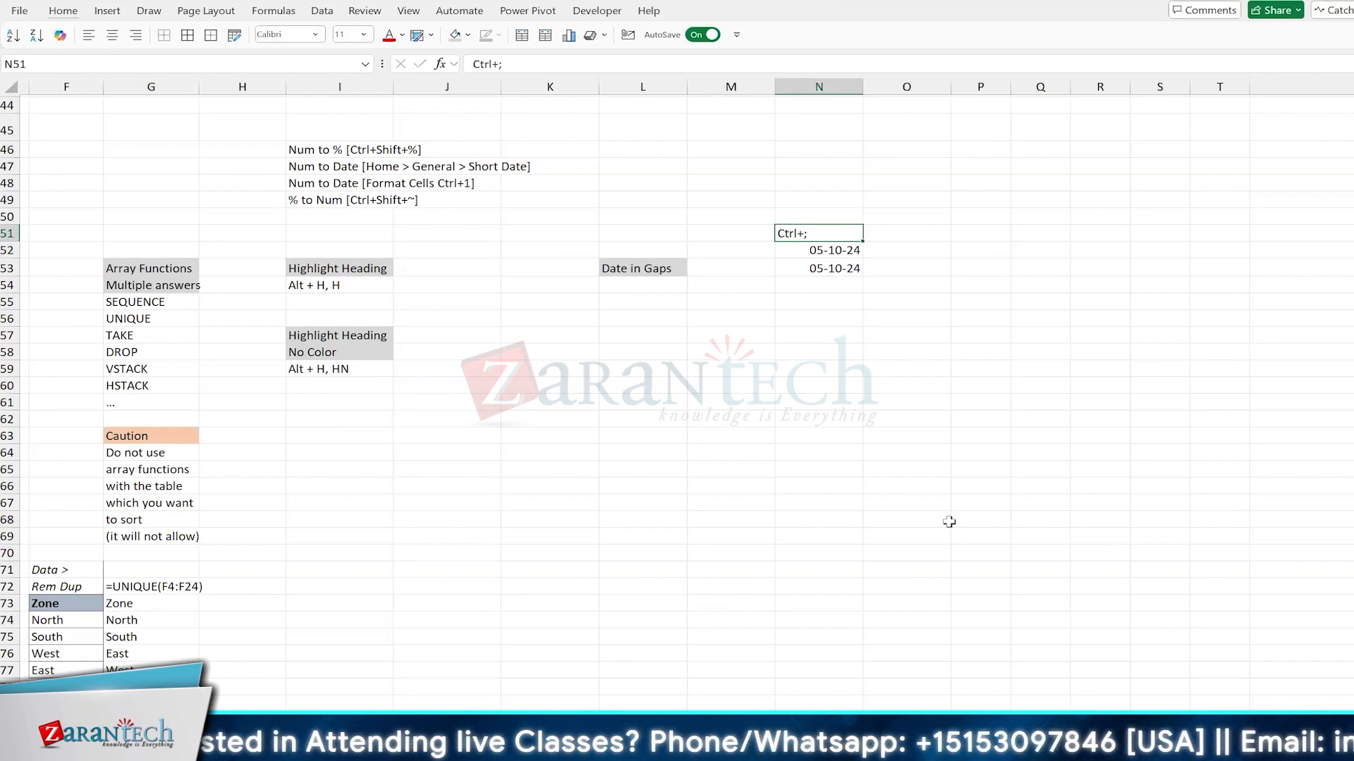
key("Down")
Step: Re-enter today's date as a fixed value in N52 and check the formula in N53
key("ctrl+semicolon")
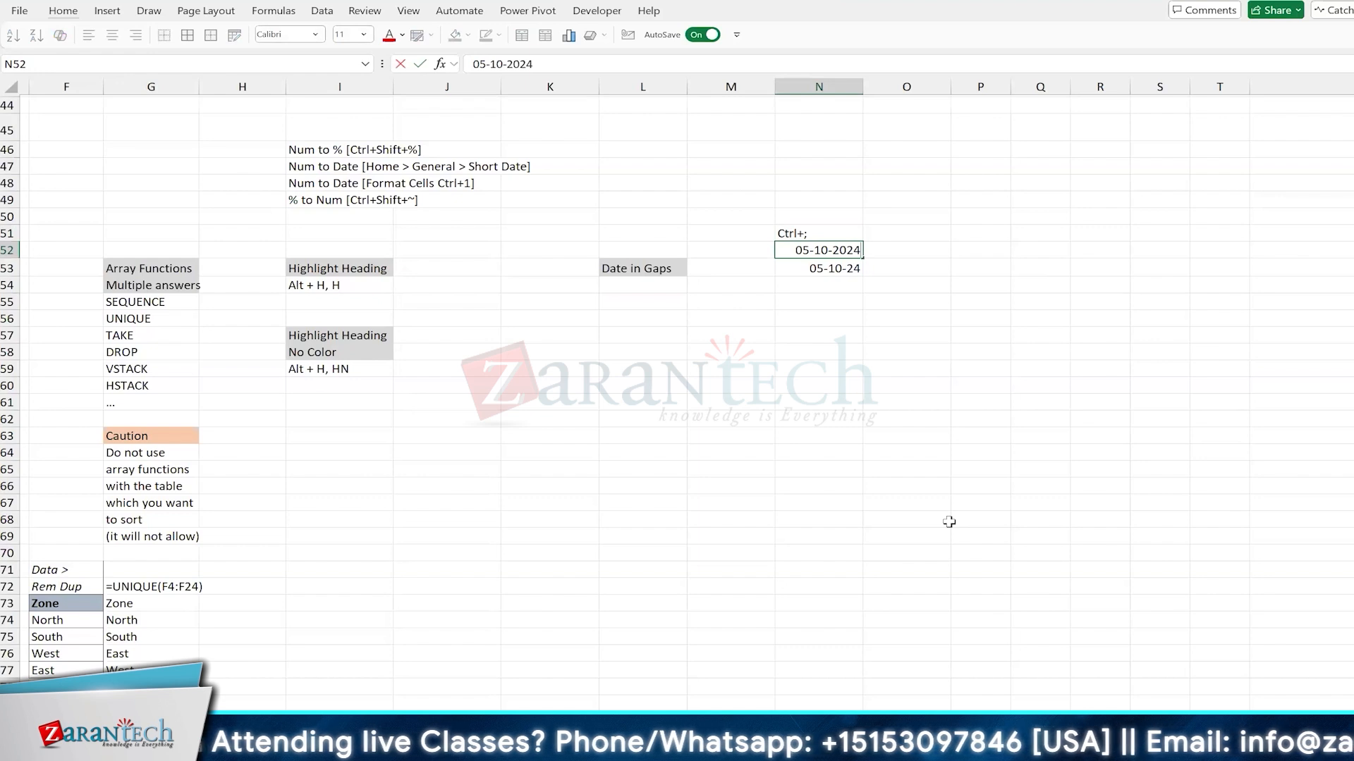
key("ctrl+Return")
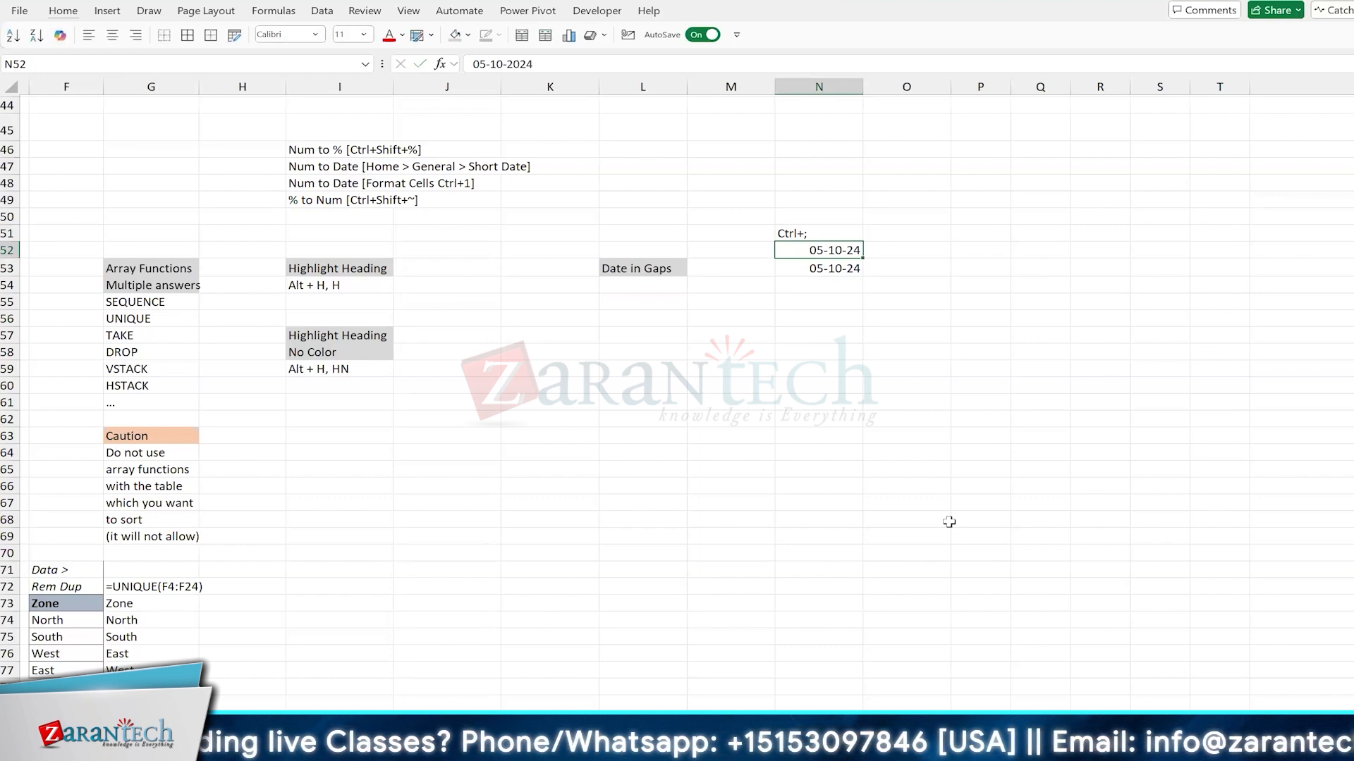
key("Down")
key("F2")
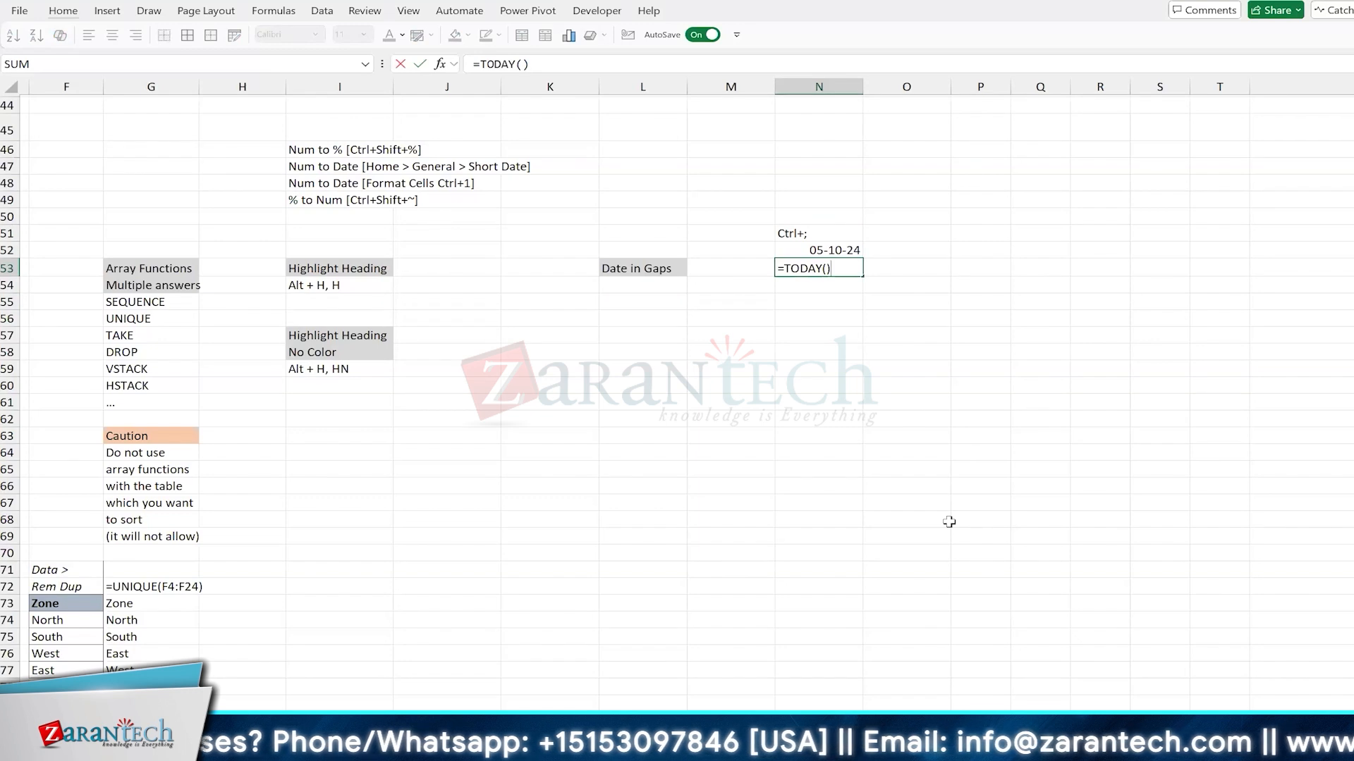
key("ctrl+Return")
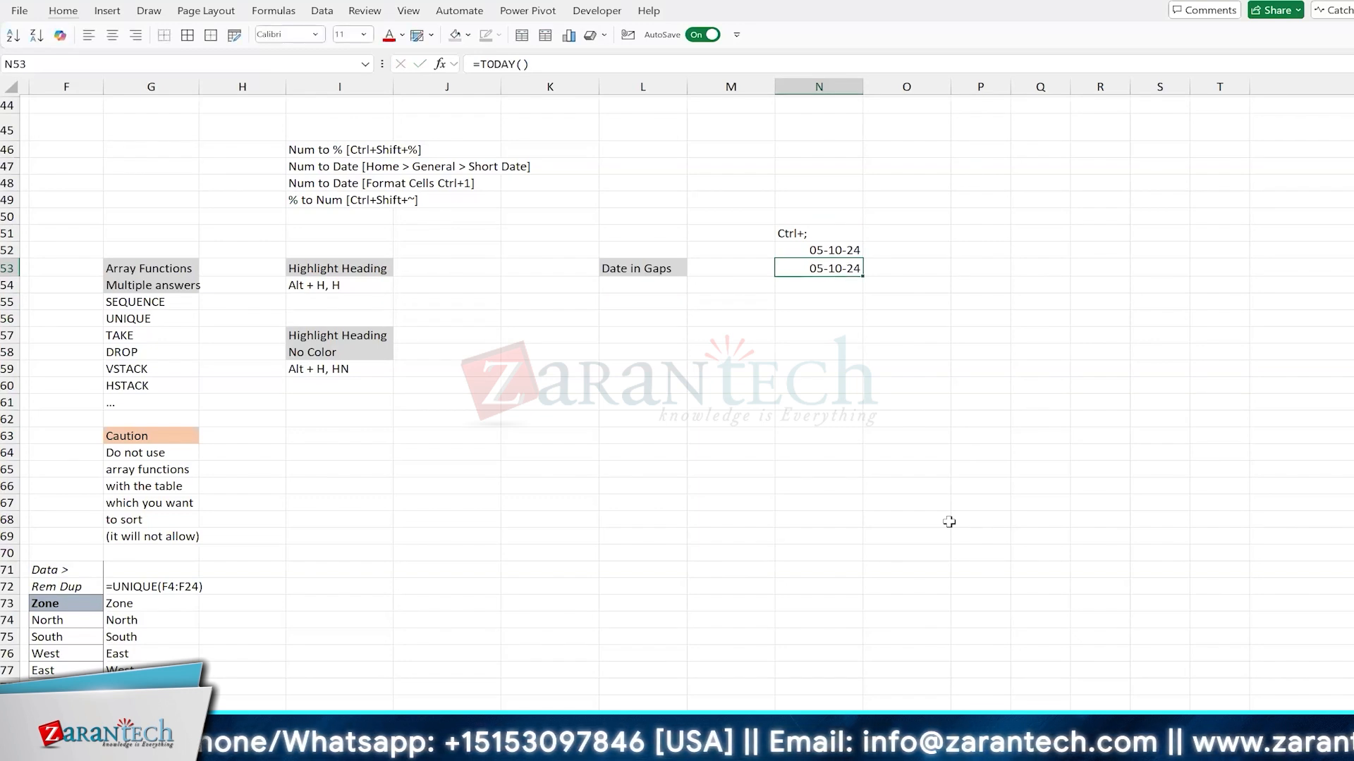
Step: Enter today's date, 05-10-2024, as a fixed value in L55 below the "Date in Gaps" heading
key("Down")
key("Down")
key("Left")
key("Left")
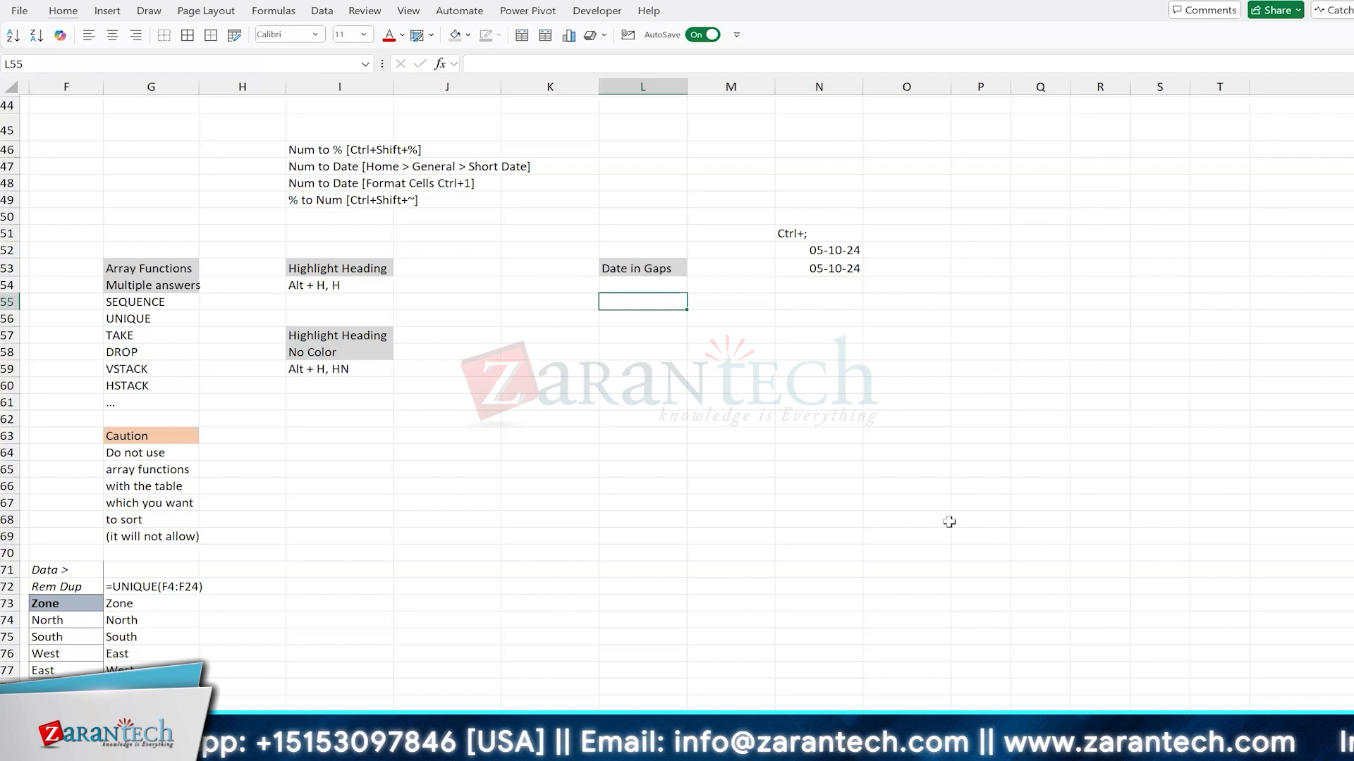
key("ctrl+semicolon")
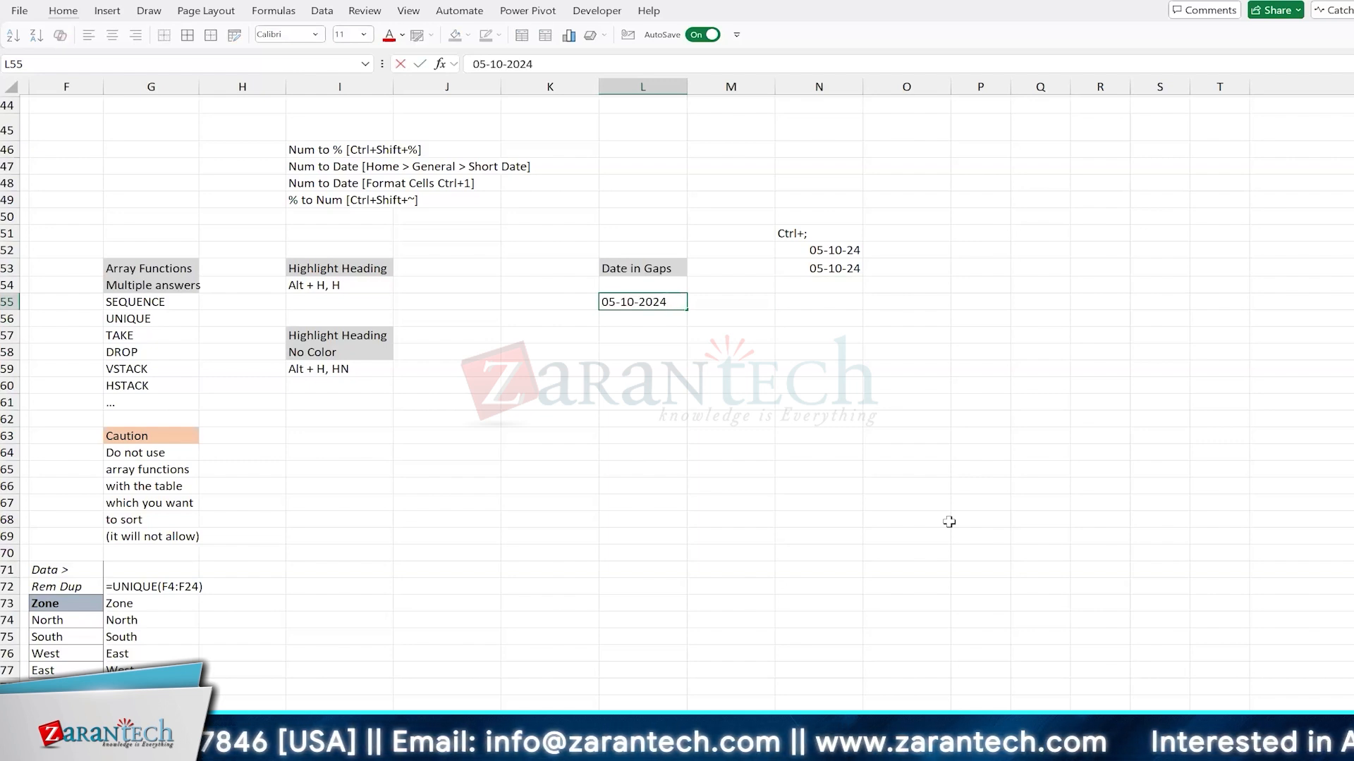
key("Return")
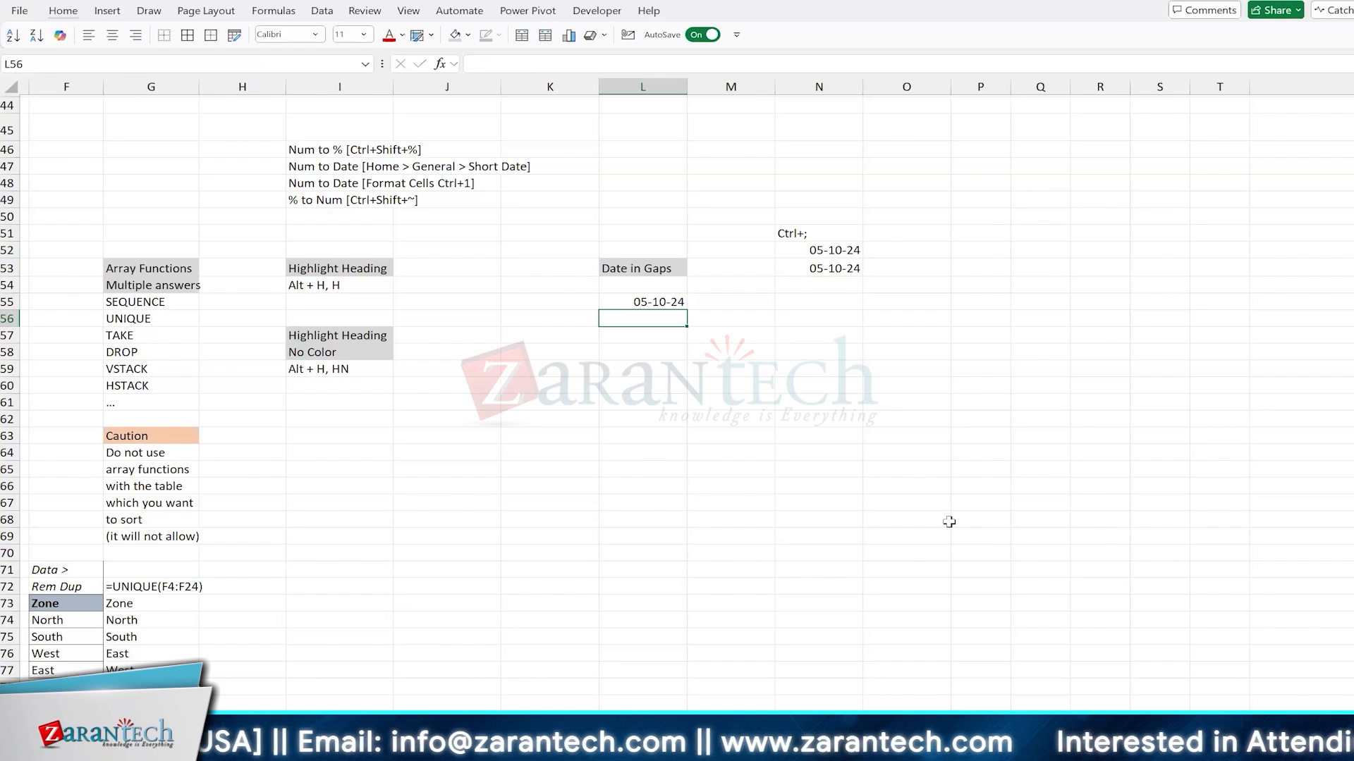
Step: Enter the formula =WORKDAY(L55,15) in L56 to get the date 15 working days after L55
type("=w")
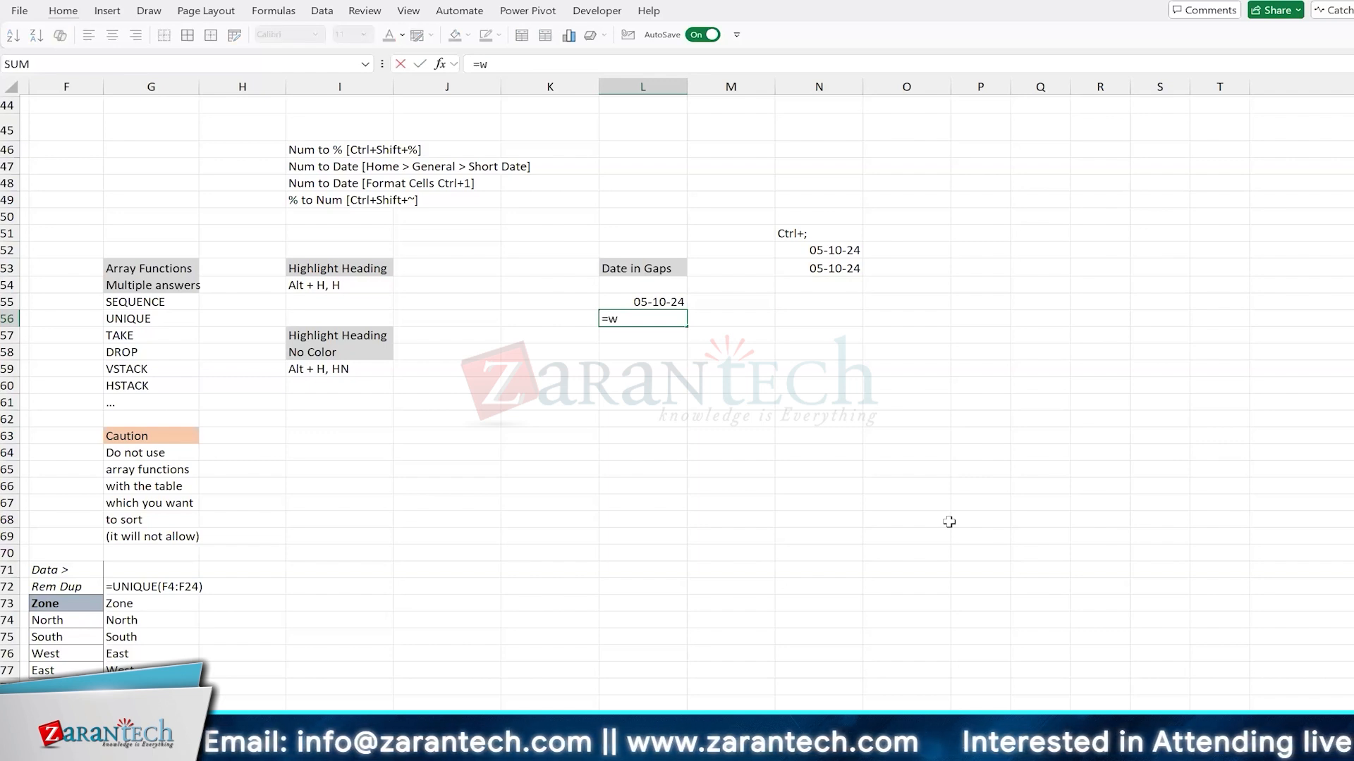
type("ork")
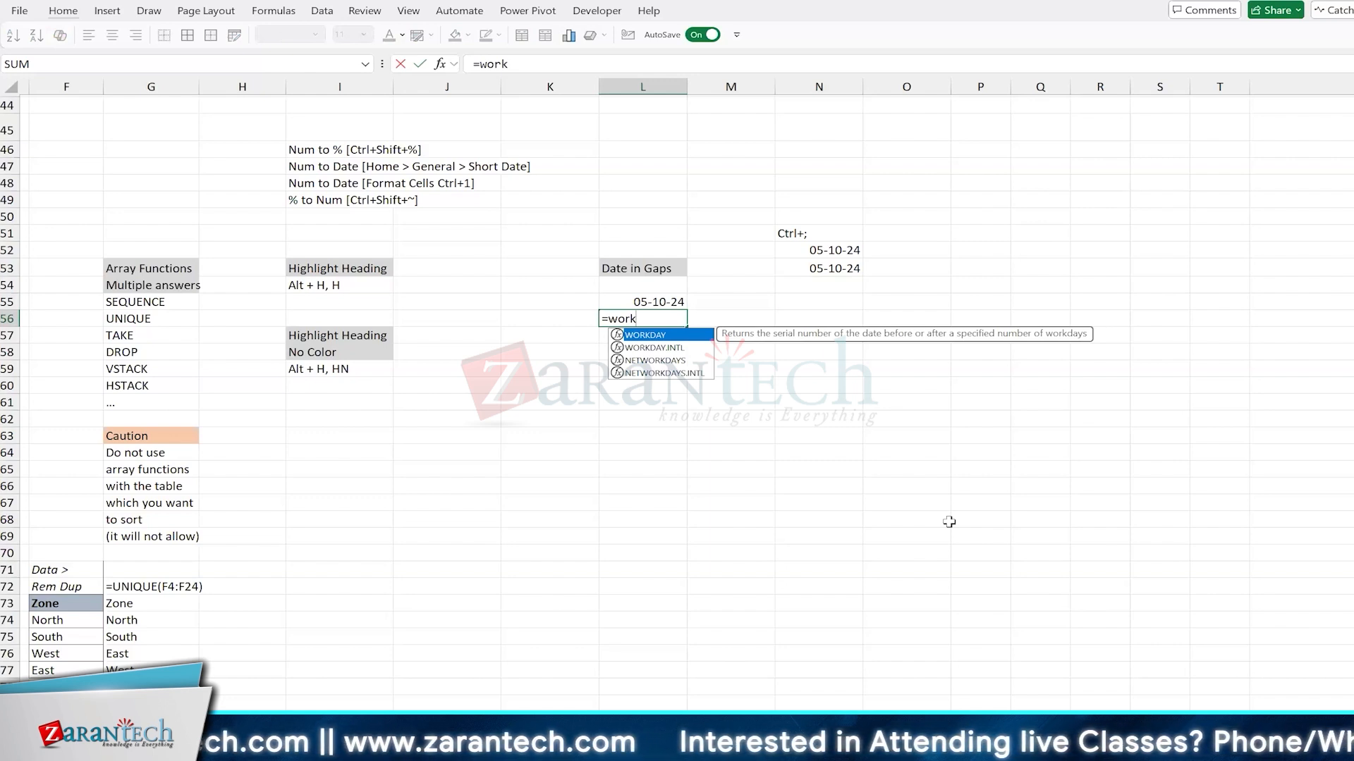
key("Tab")
key("Up")
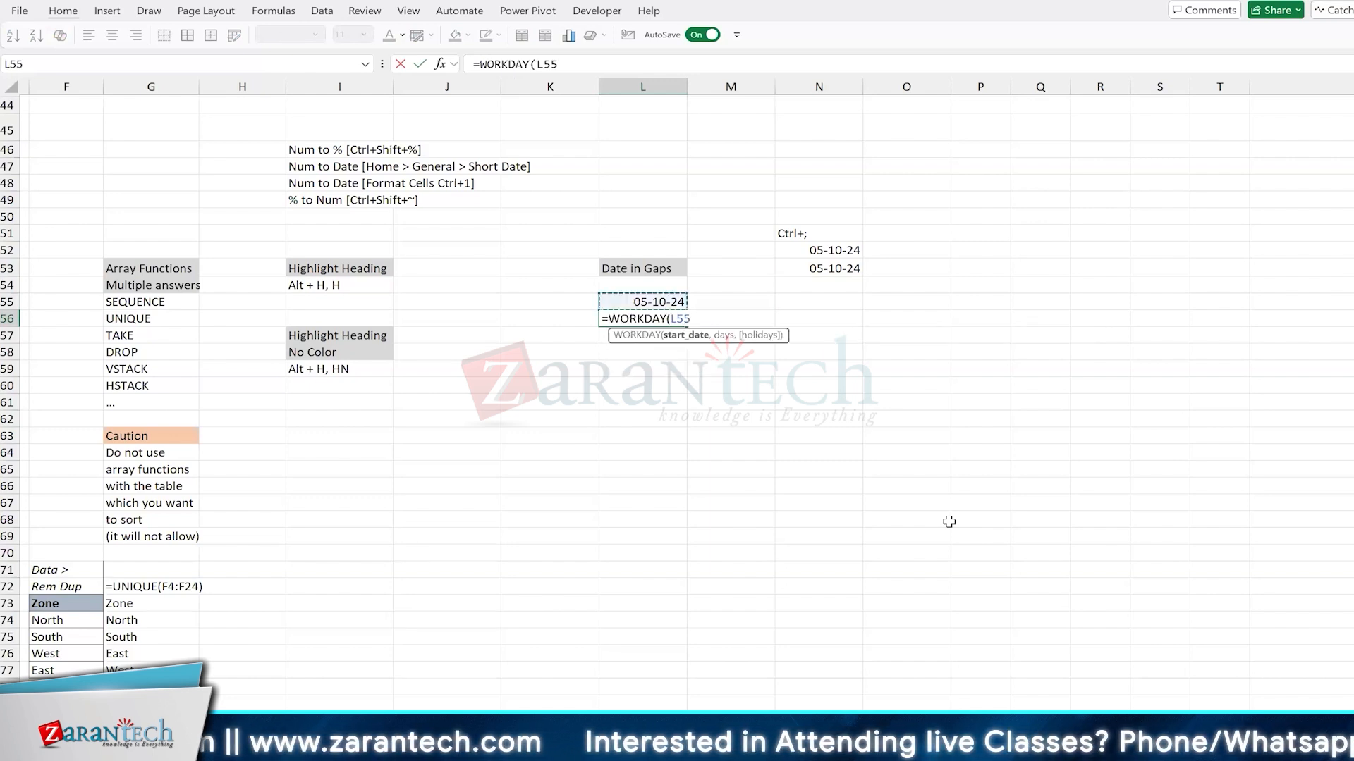
type(",")
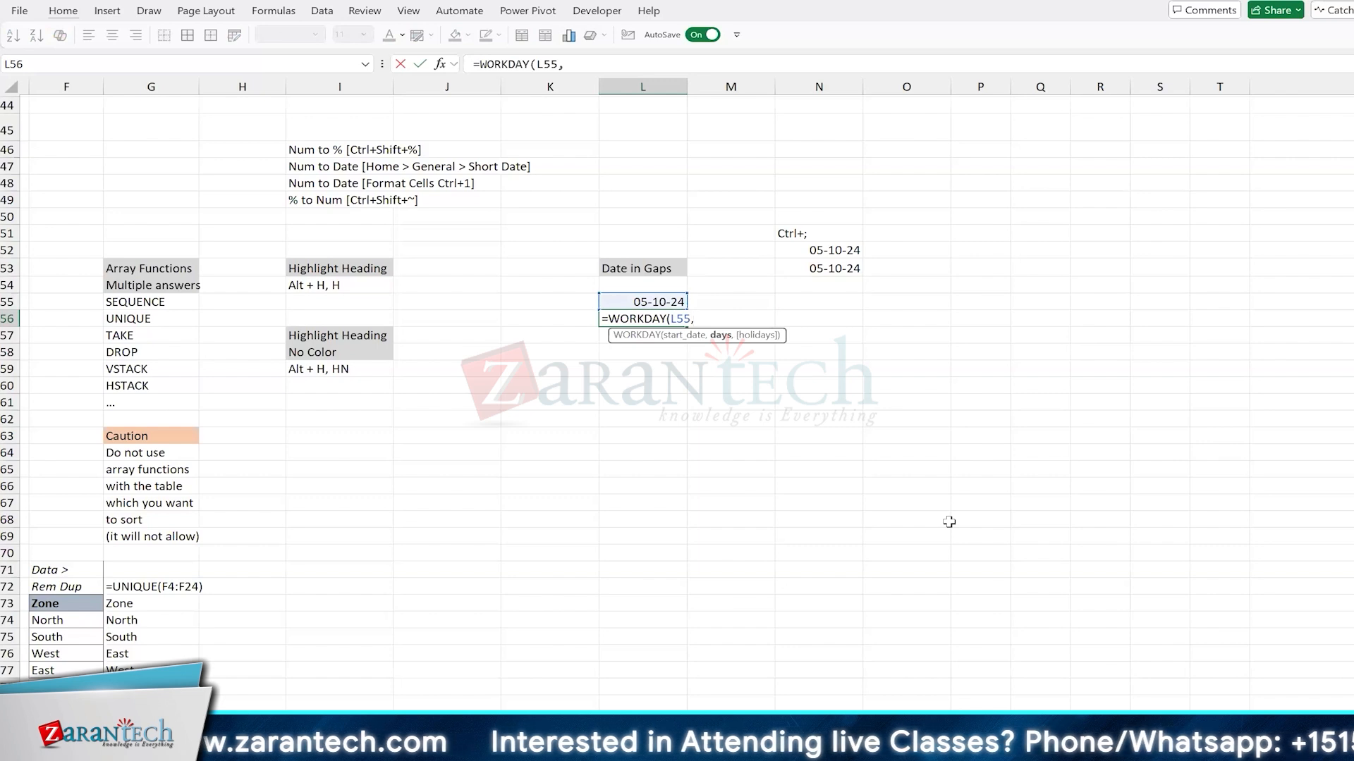
type("15")
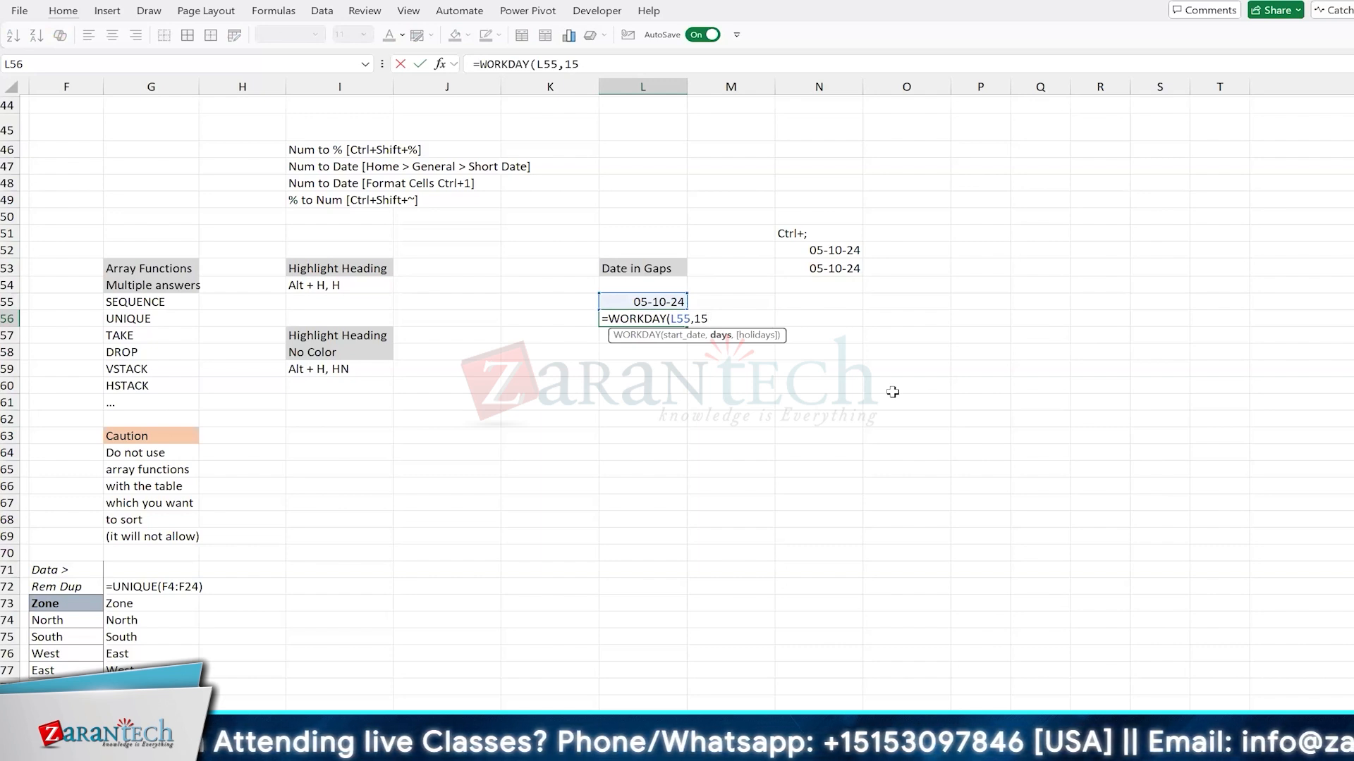
type(")")
key("ctrl+Return")
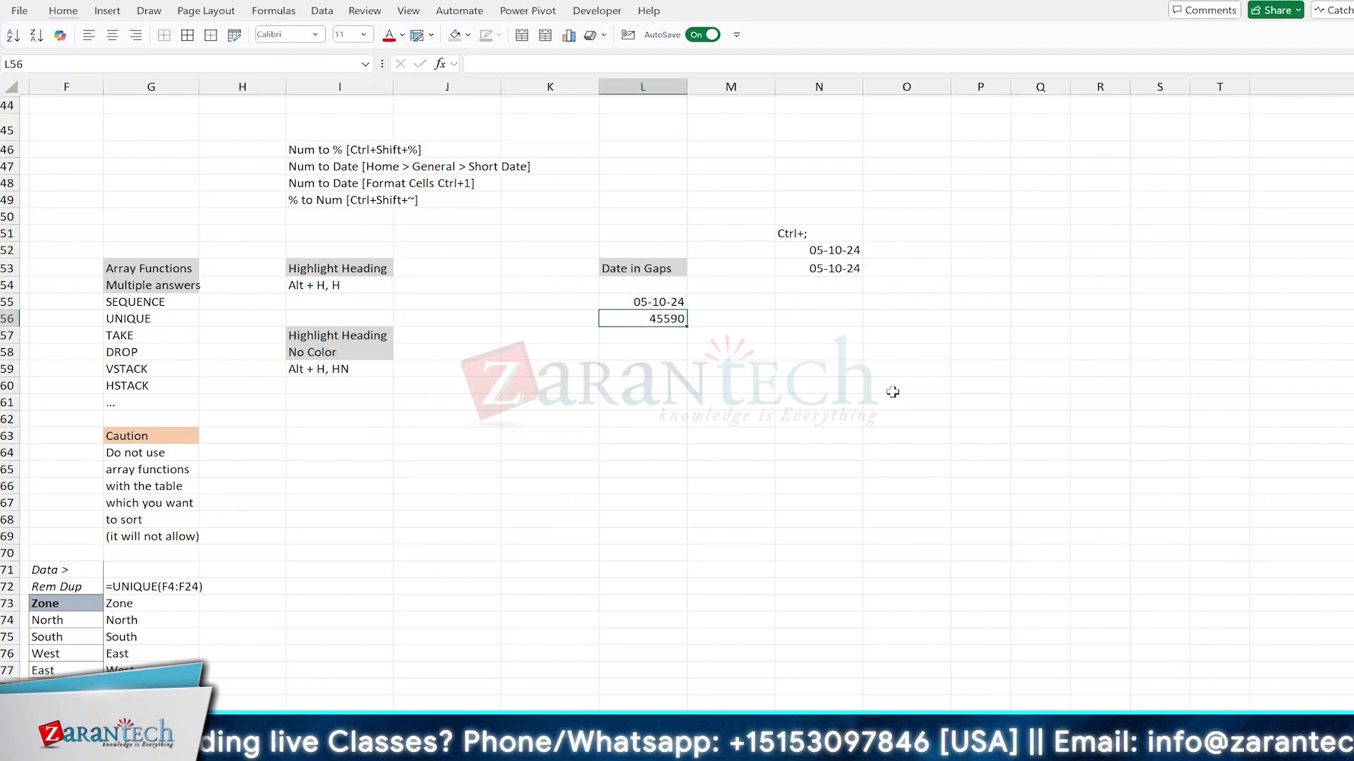
Step: Fill the WORKDAY formula from L56 down to L66
left_click_drag(684, 328, 685, 494)
scroll(989, 335, "up", 9)
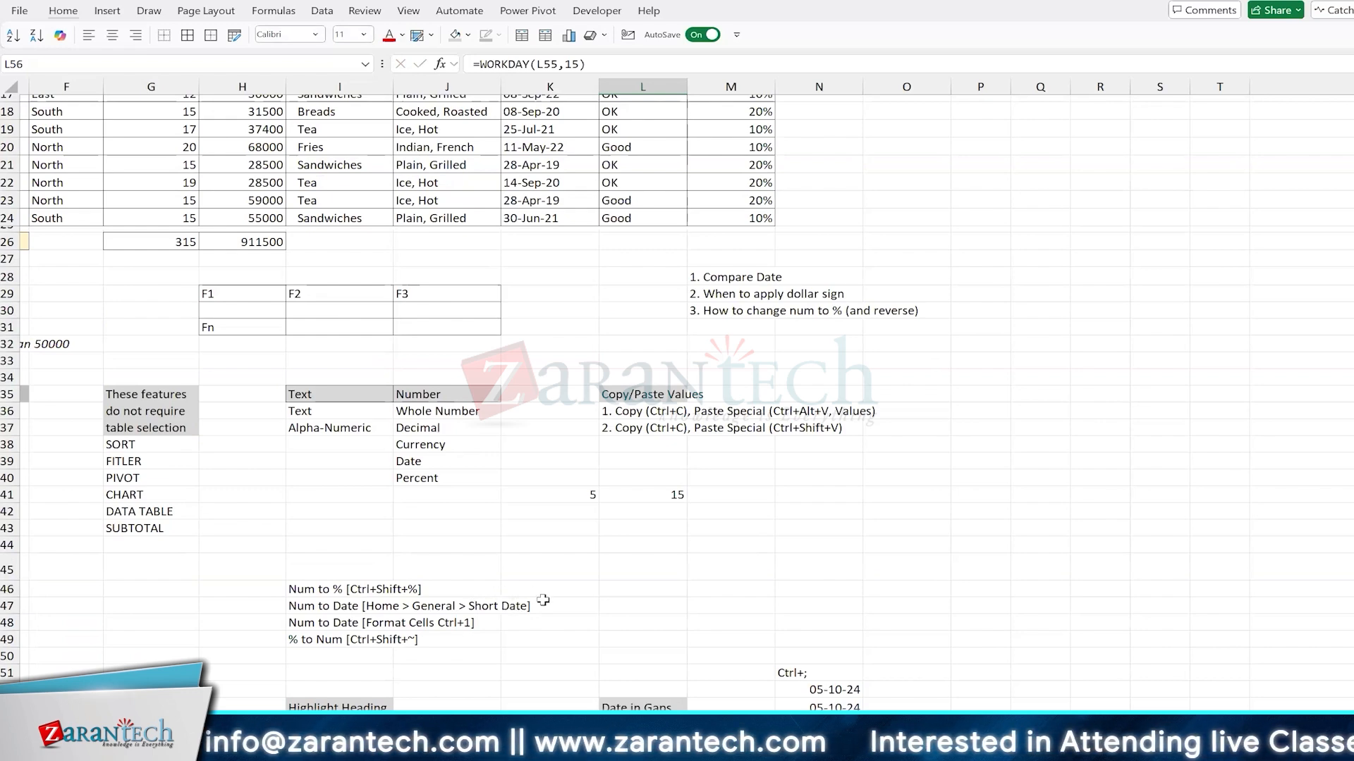
scroll(543, 600, "down", 4)
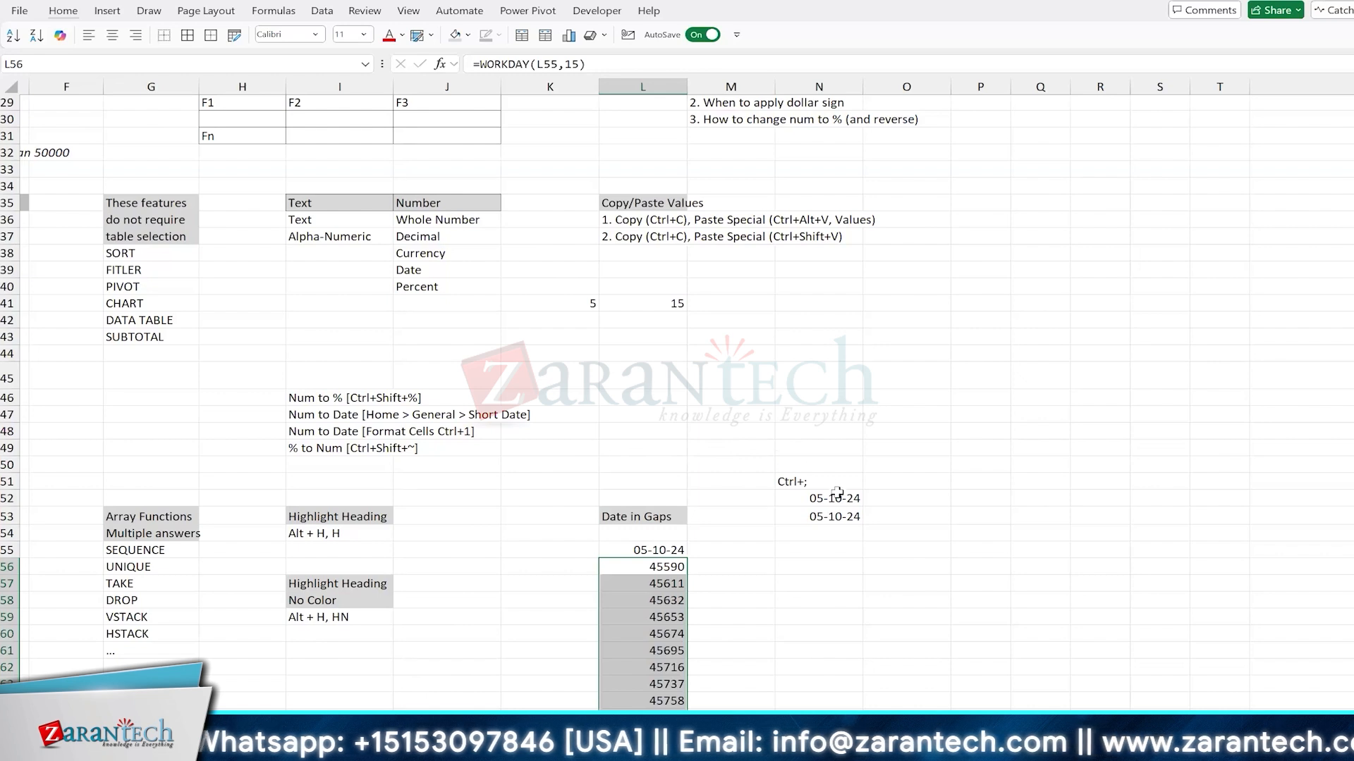
Step: Add the note "You can identify" in N49 and "your Excel date format here" in N50
left_click(811, 445)
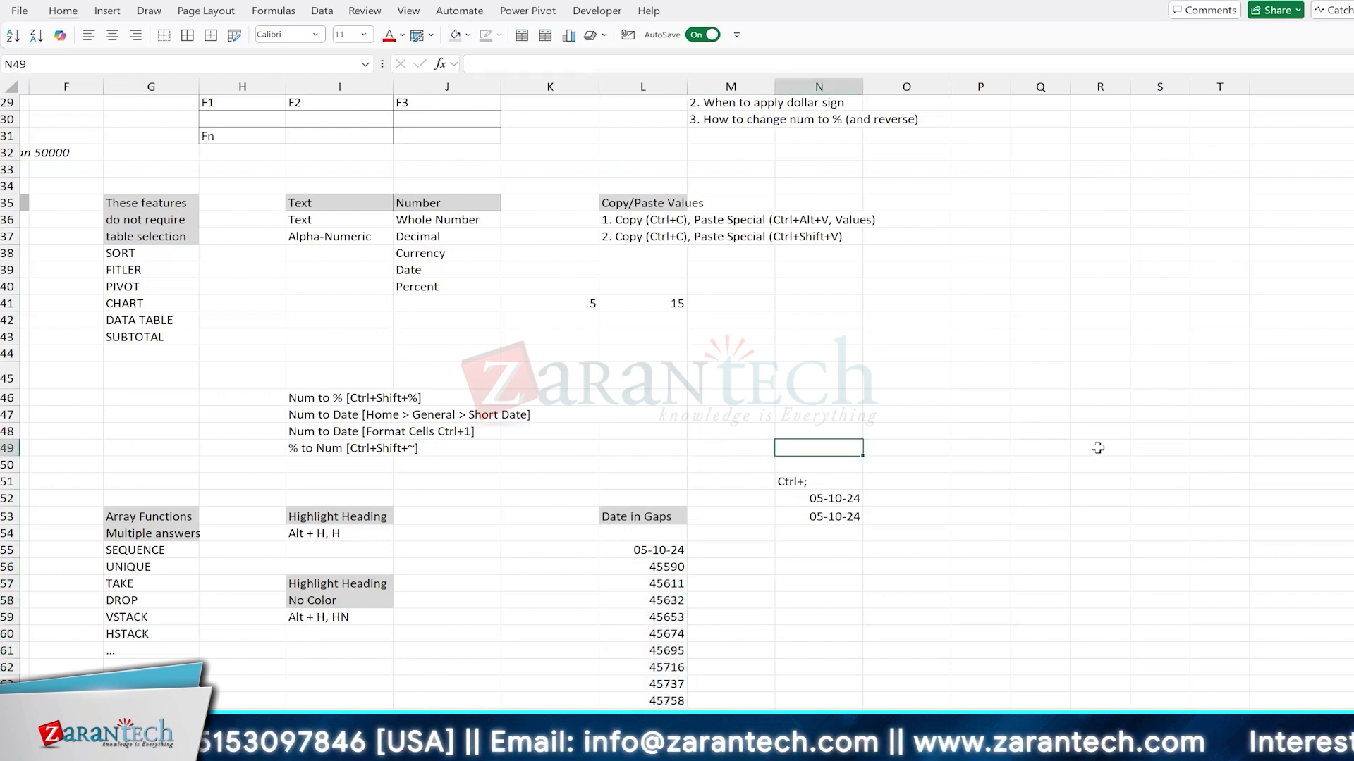
type("You can id")
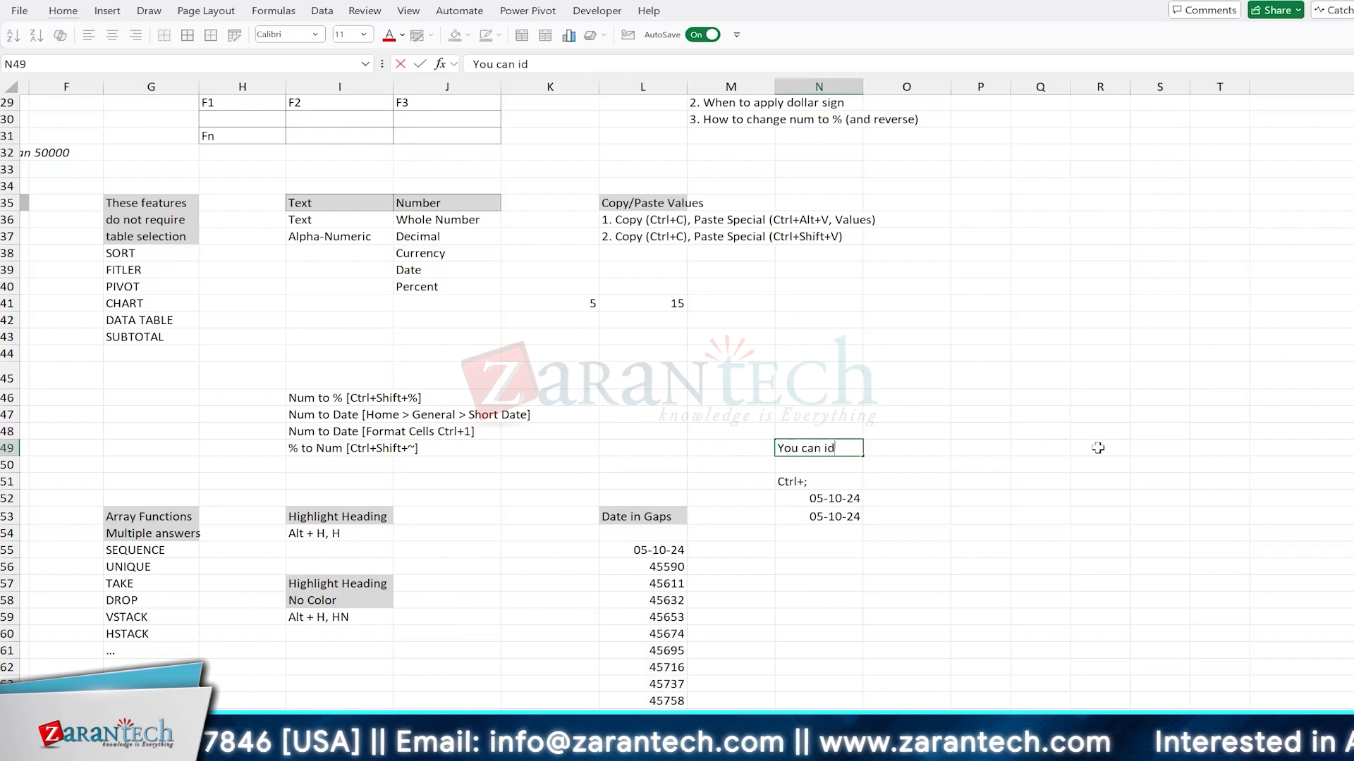
type("enti")
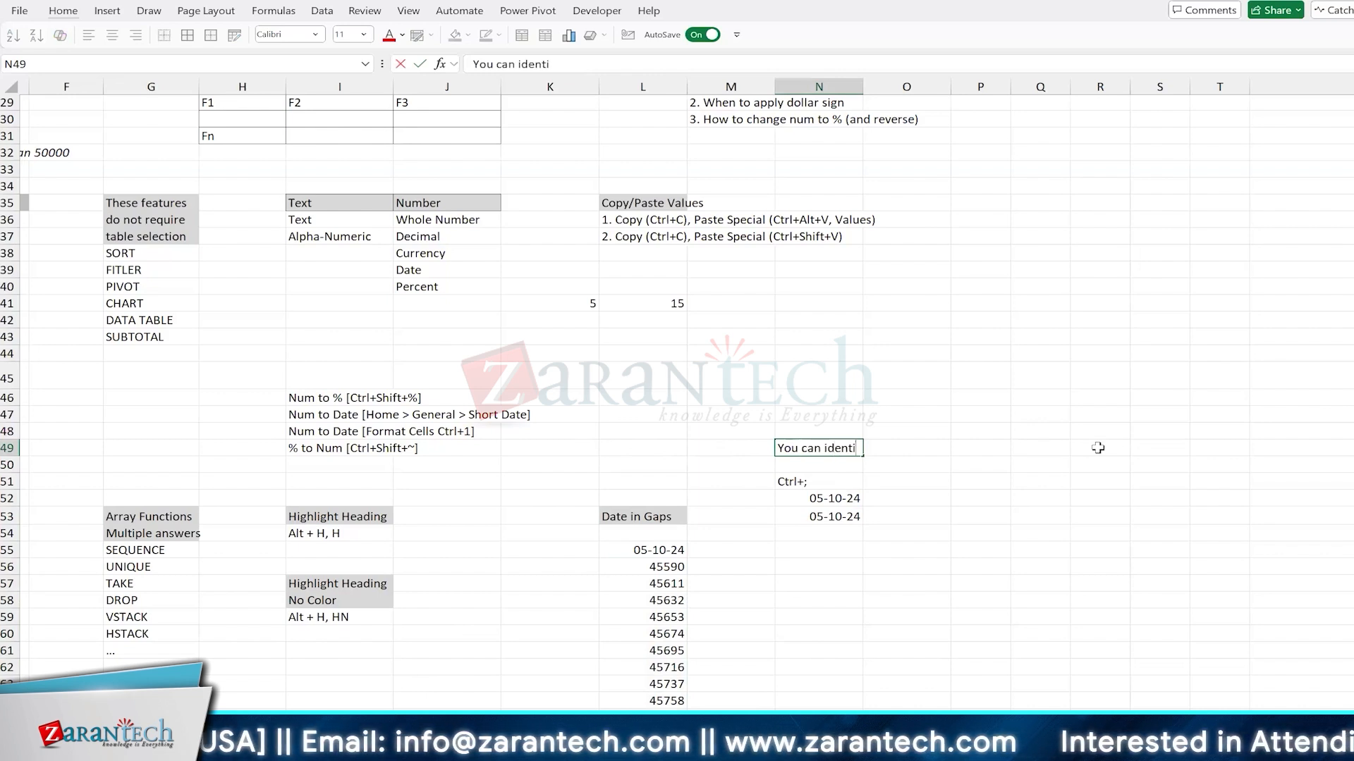
type("fy")
key("Return")
type("your Excel date")
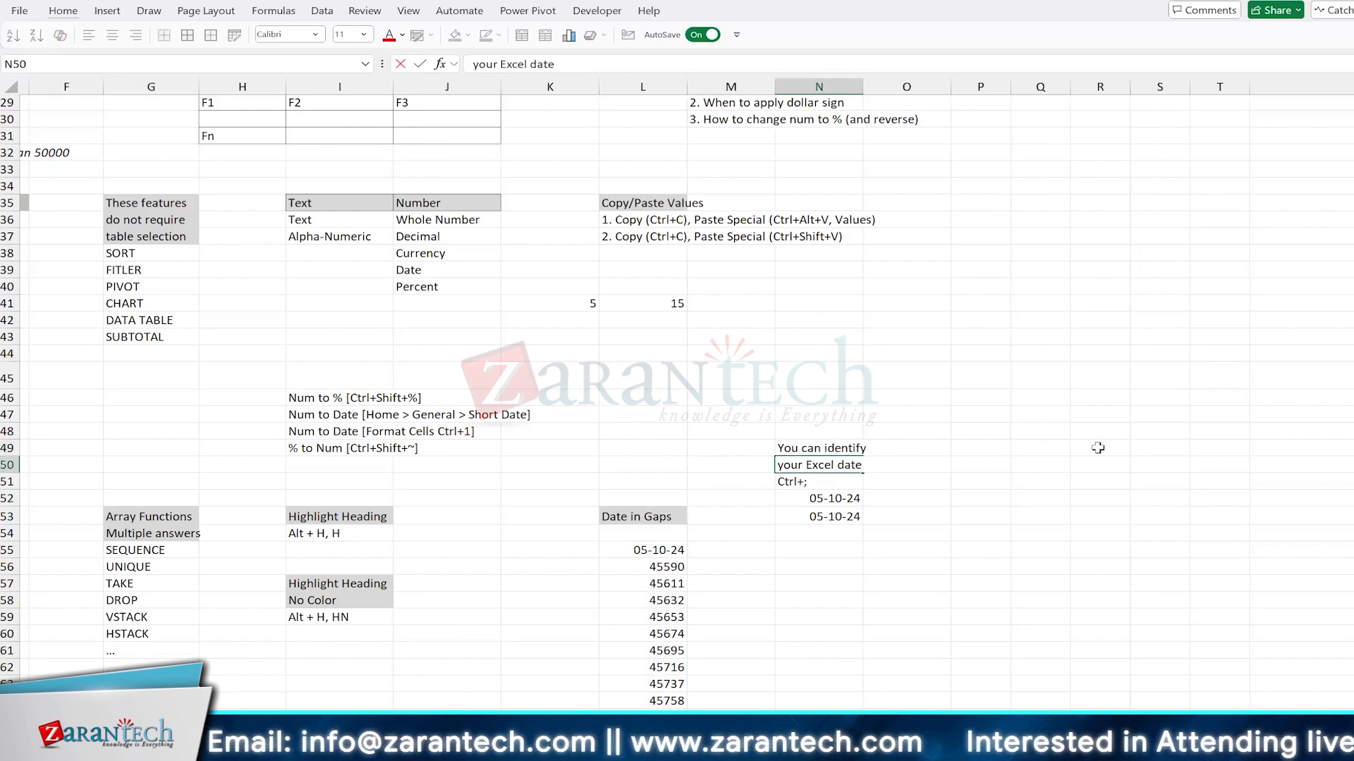
type(" format here")
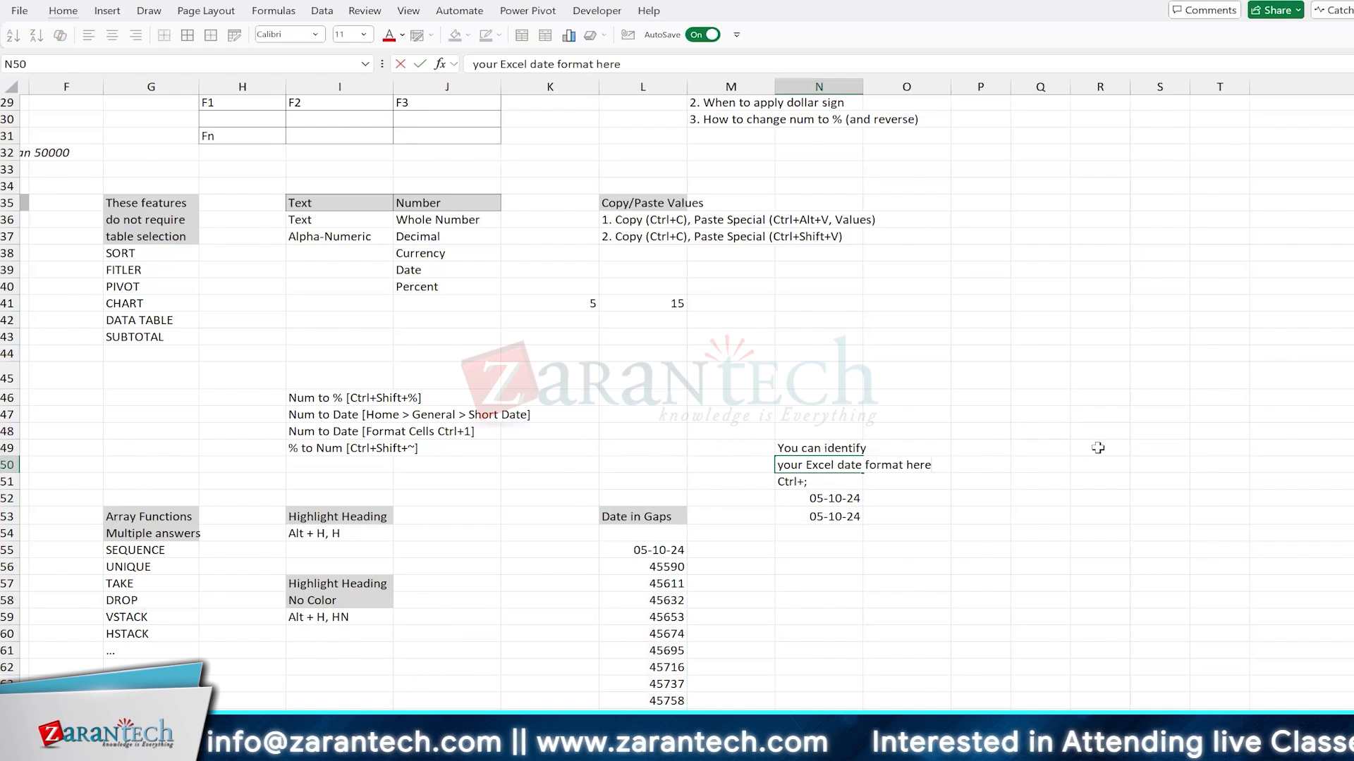
key("Up")
Step: Fill the two-line date format note in N49:O50 with light grey
key("shift+Down")
key("shift+Right")
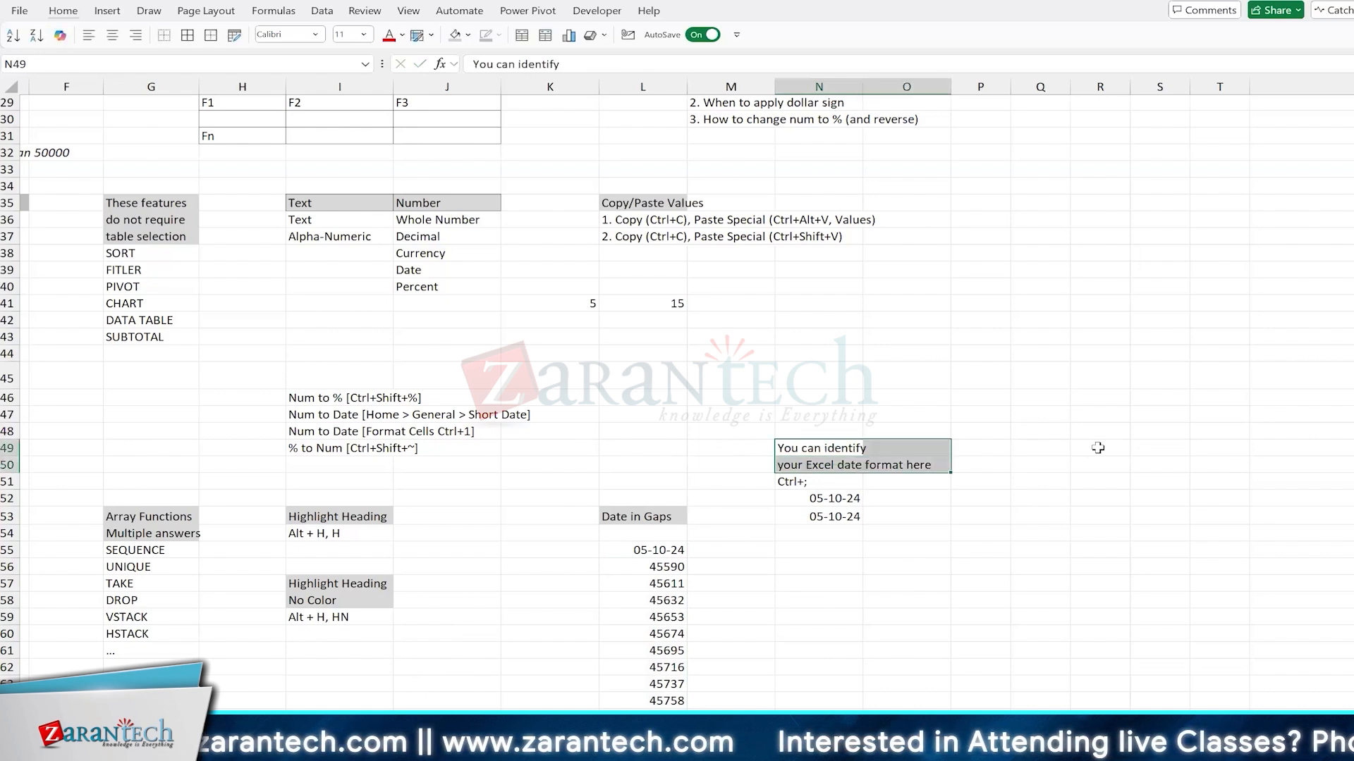
key("alt")
key("h")
key("h")
key("Down")
key("Down")
key("Return")
key("Down")
key("Down")
key("Down")
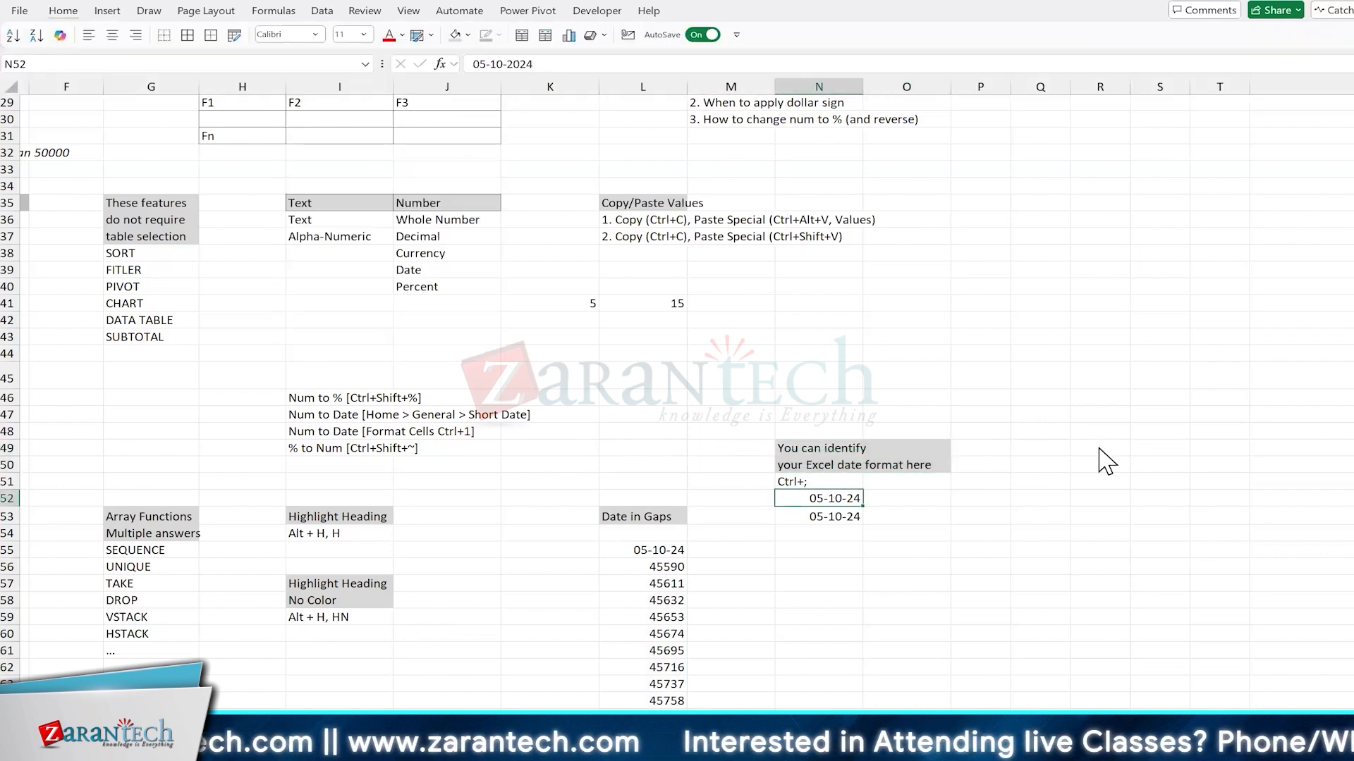
key("Up")
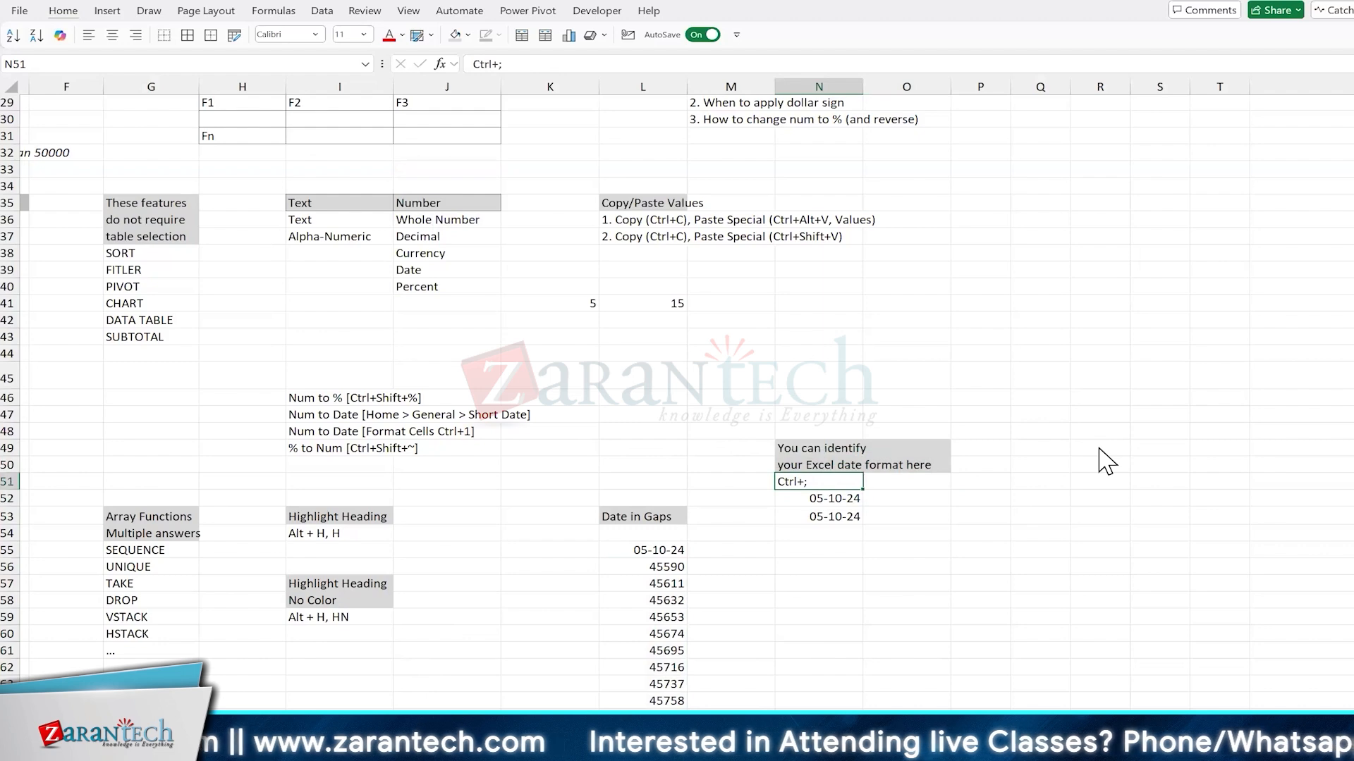
key("Down")
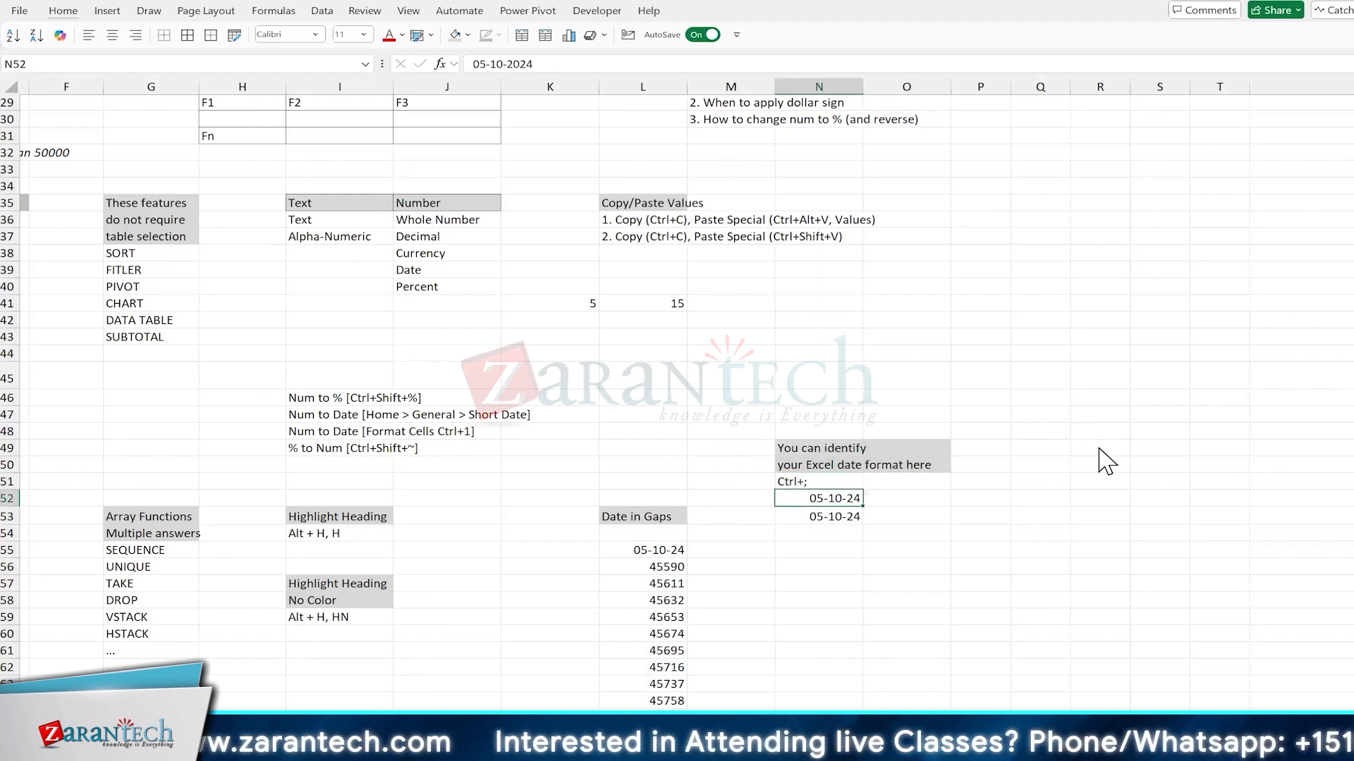
Step: Select the WORKDAY results in L56:L66
scroll(1032, 614, "down", 5)
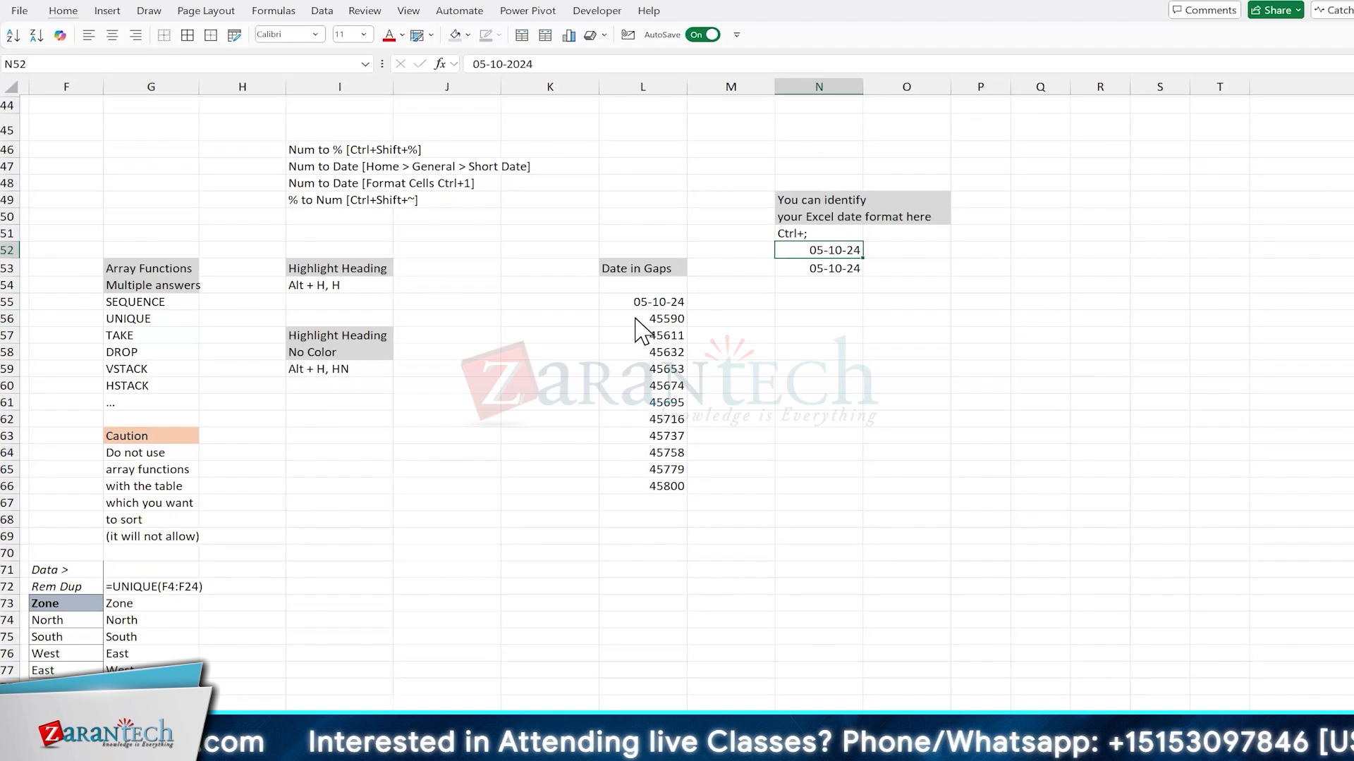
left_click_drag(642, 319, 636, 489)
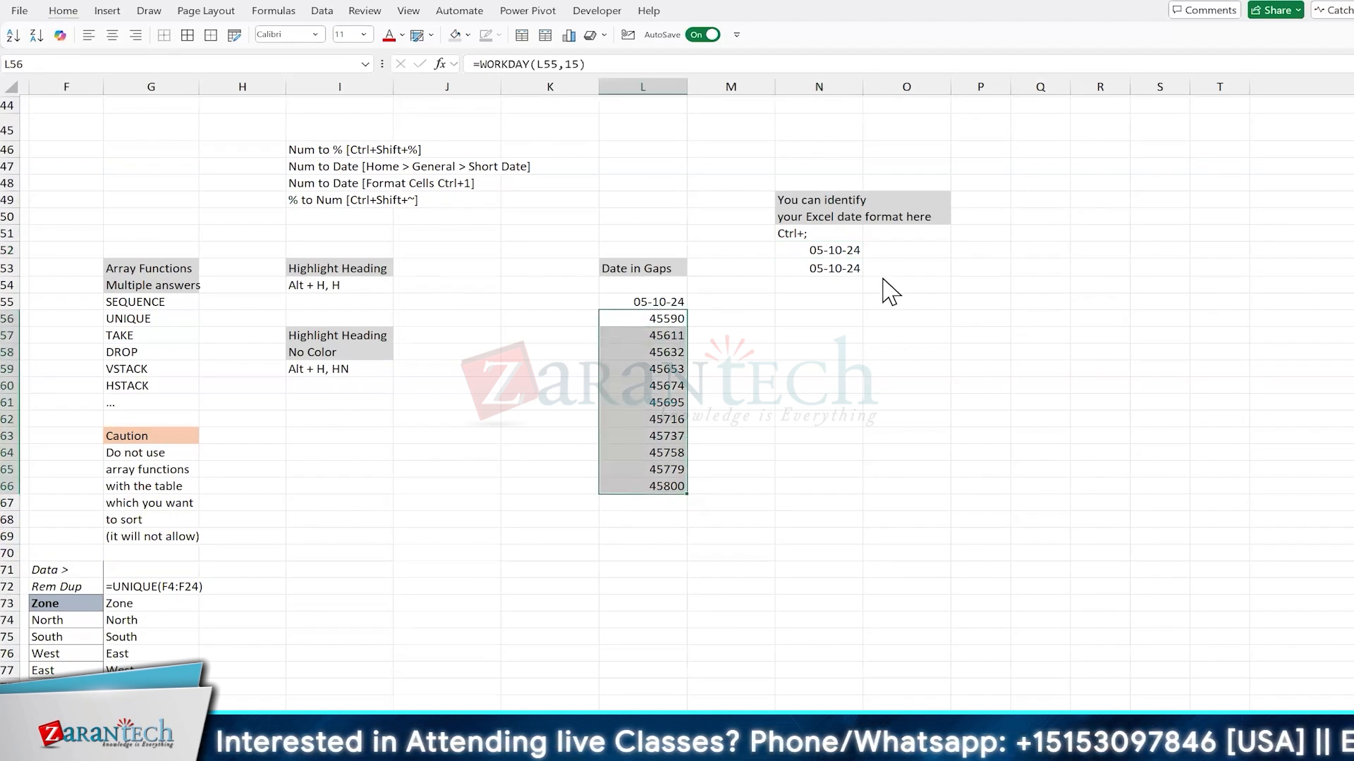
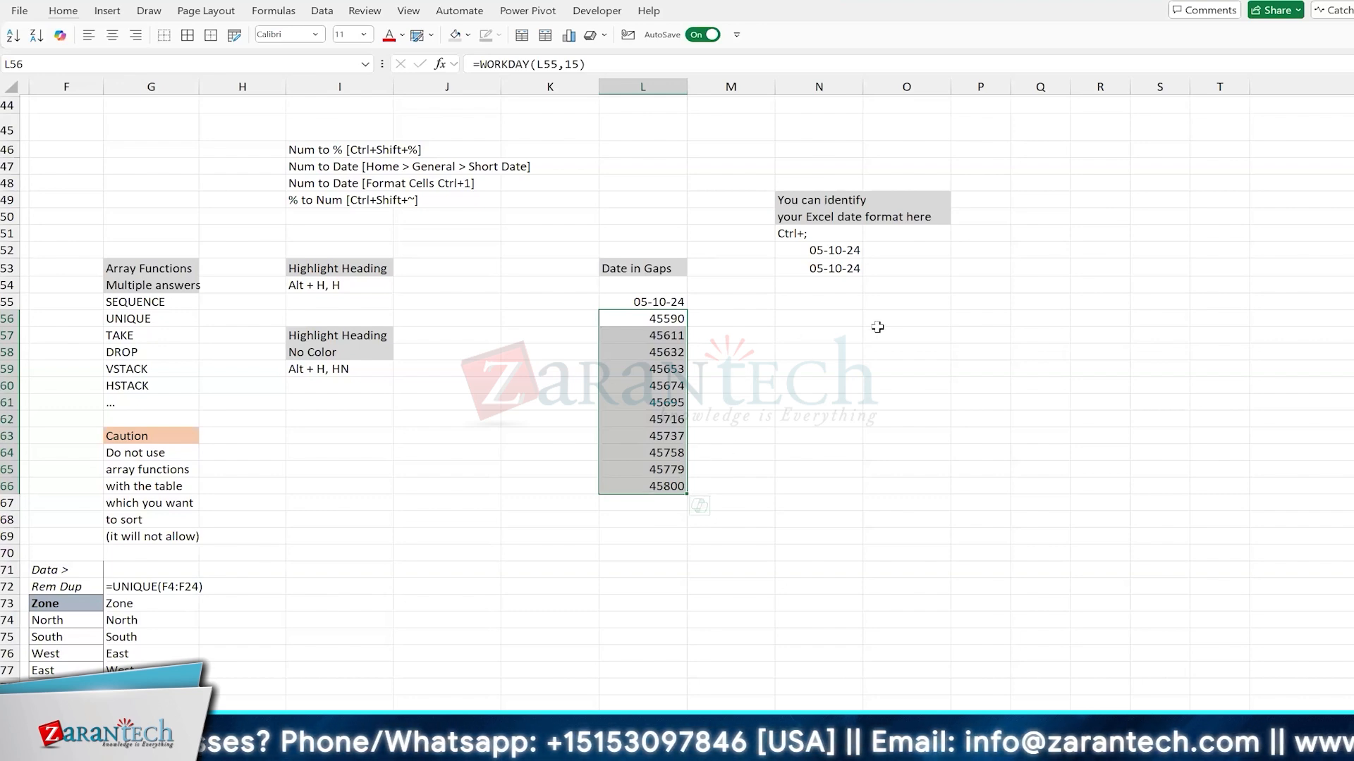
Step: Format the WORKDAY results in L56:L66 as Short Date
scroll(768, 360, "up", 4)
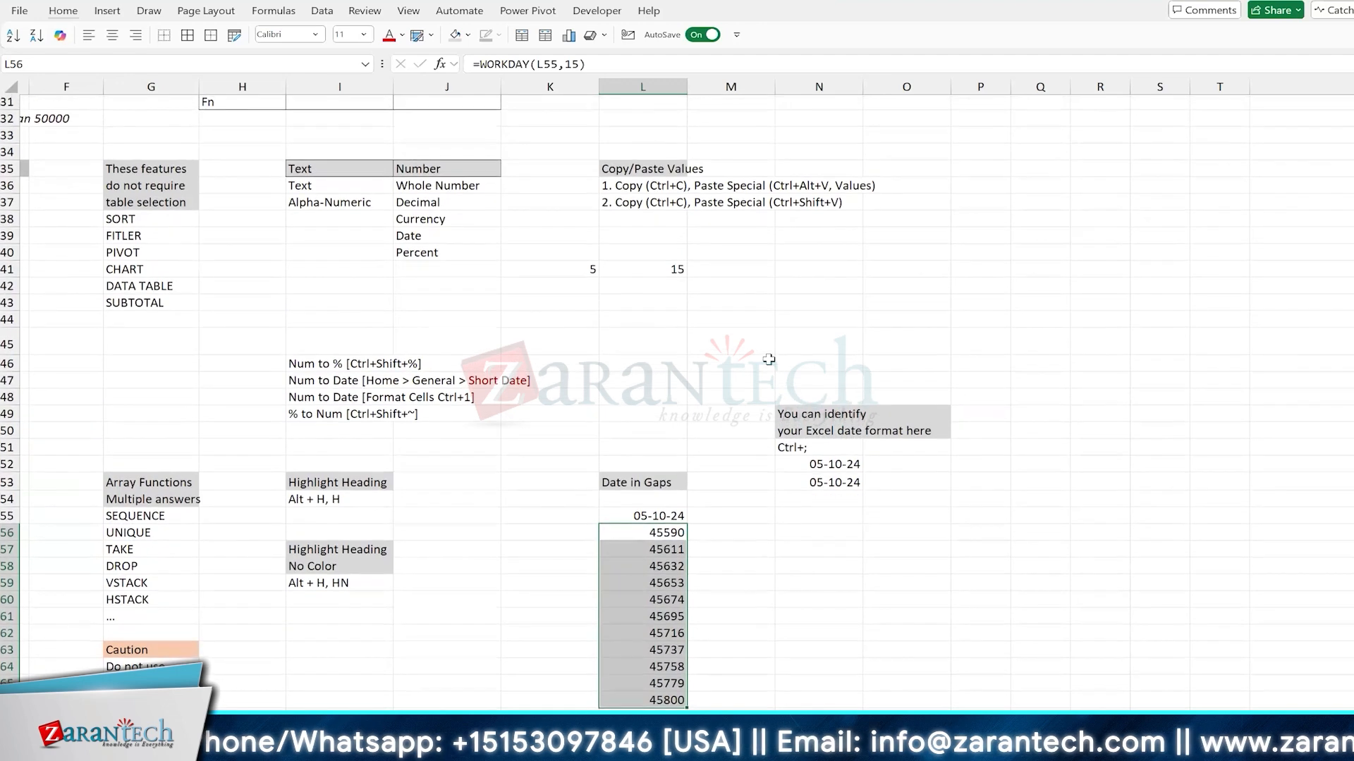
scroll(768, 359, "up", 4)
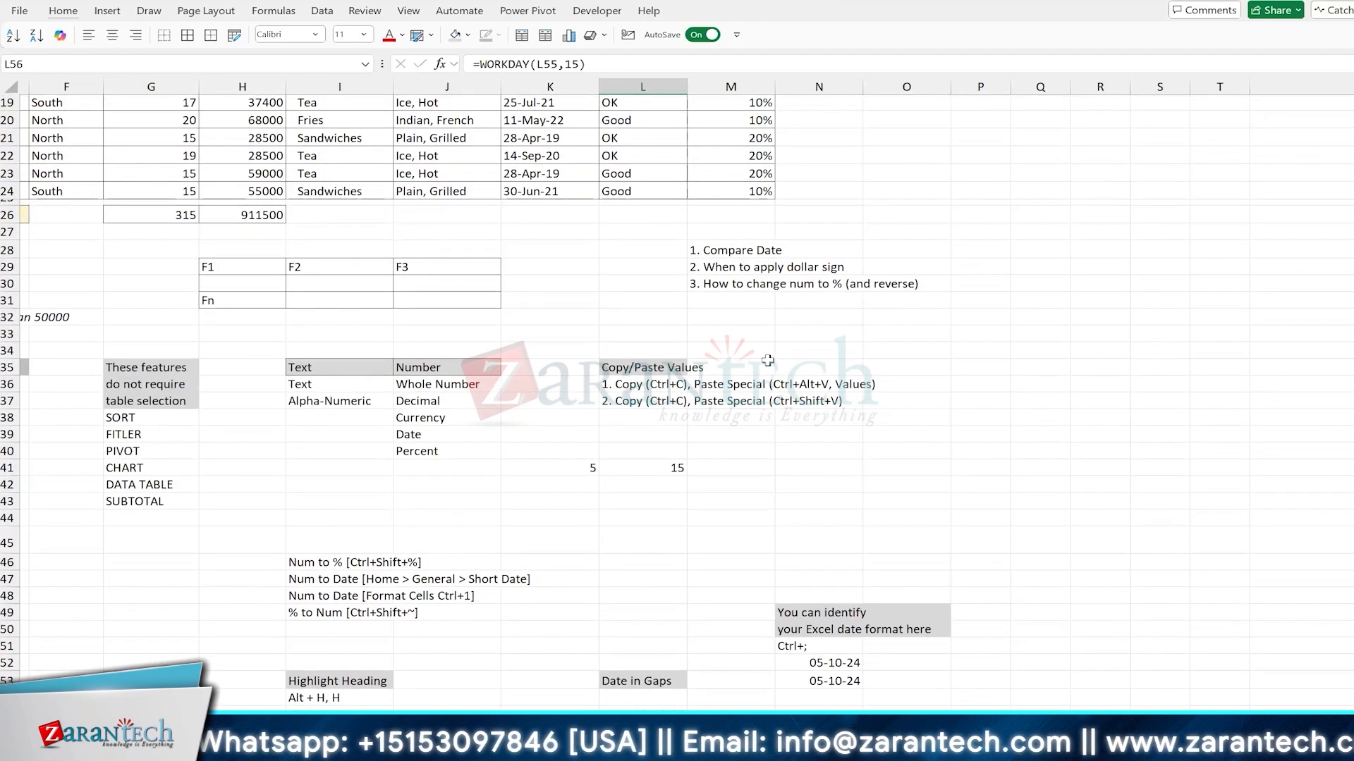
scroll(643, 422, "up", 2)
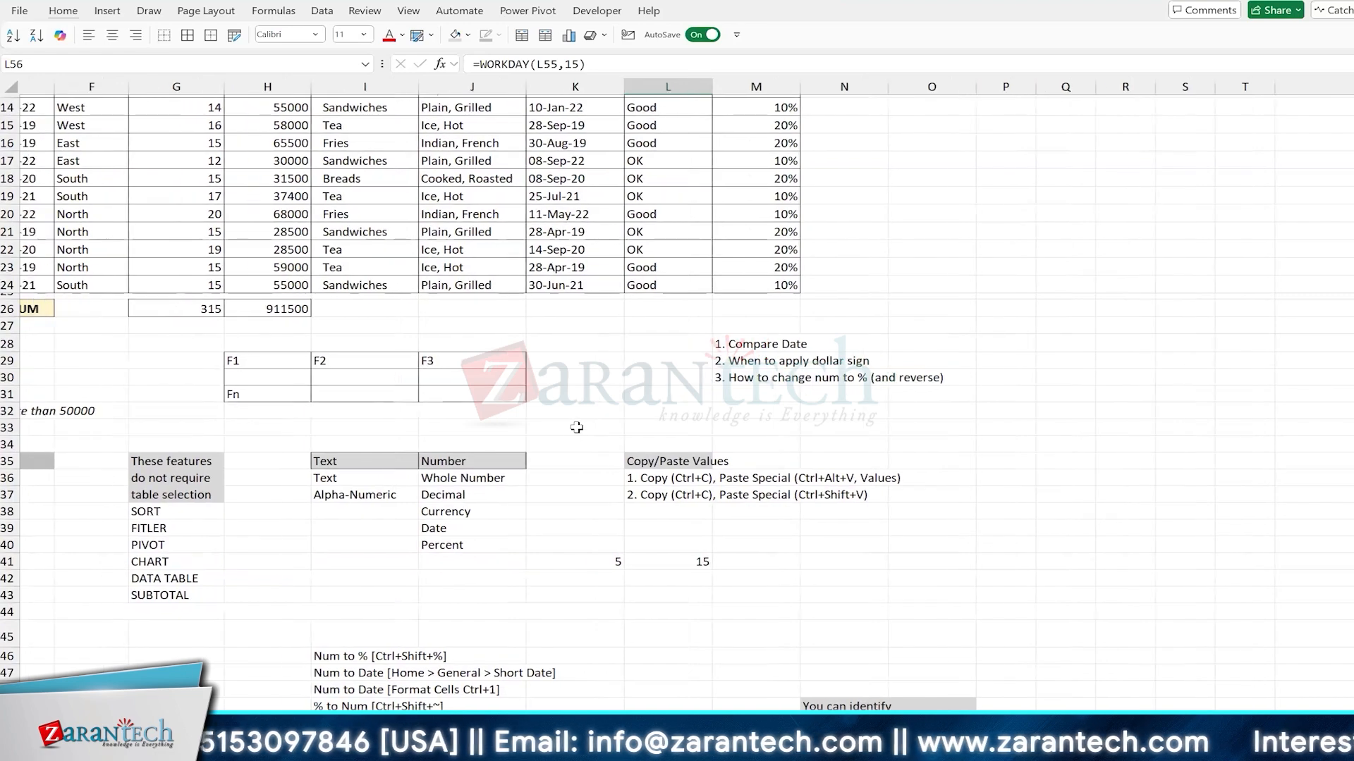
scroll(626, 644, "left", 3)
scroll(576, 428, "left", 2)
scroll(577, 428, "up", 2)
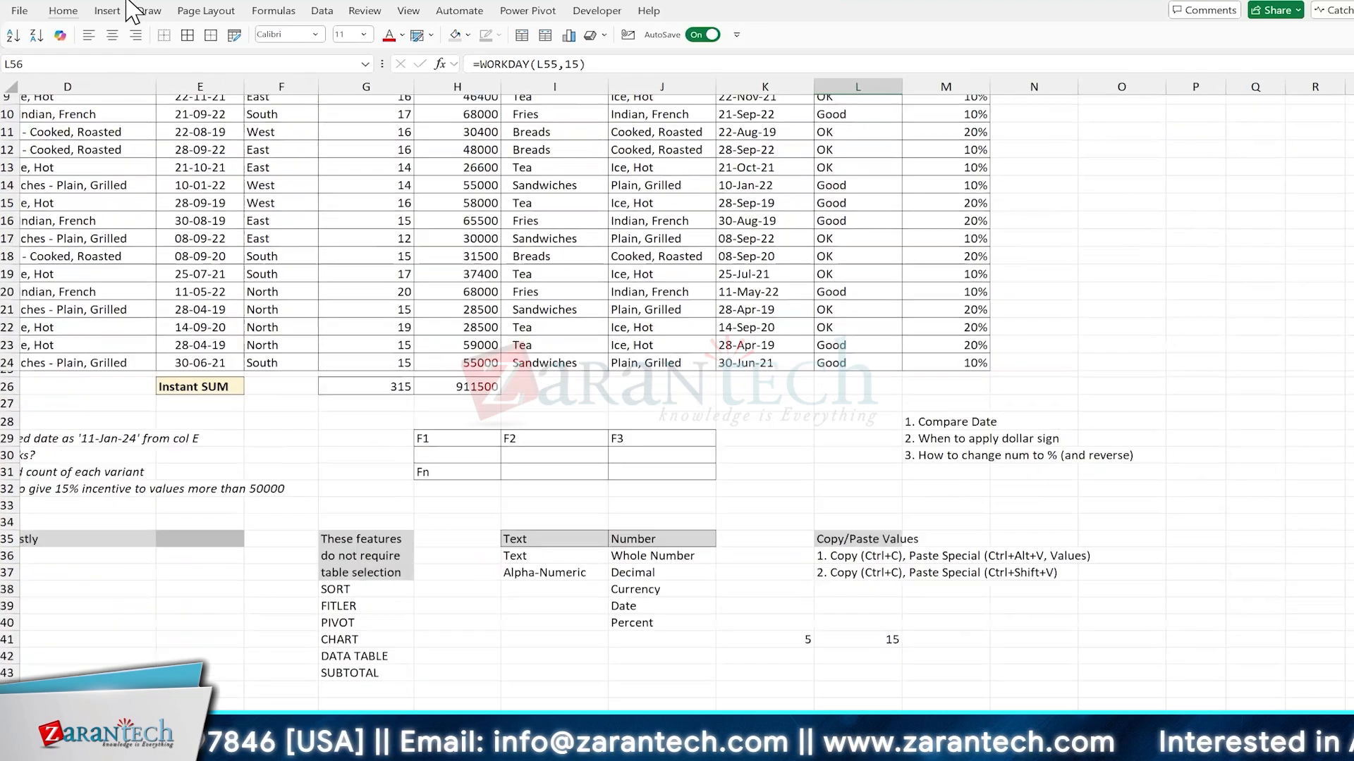
scroll(447, 14, "down", 12)
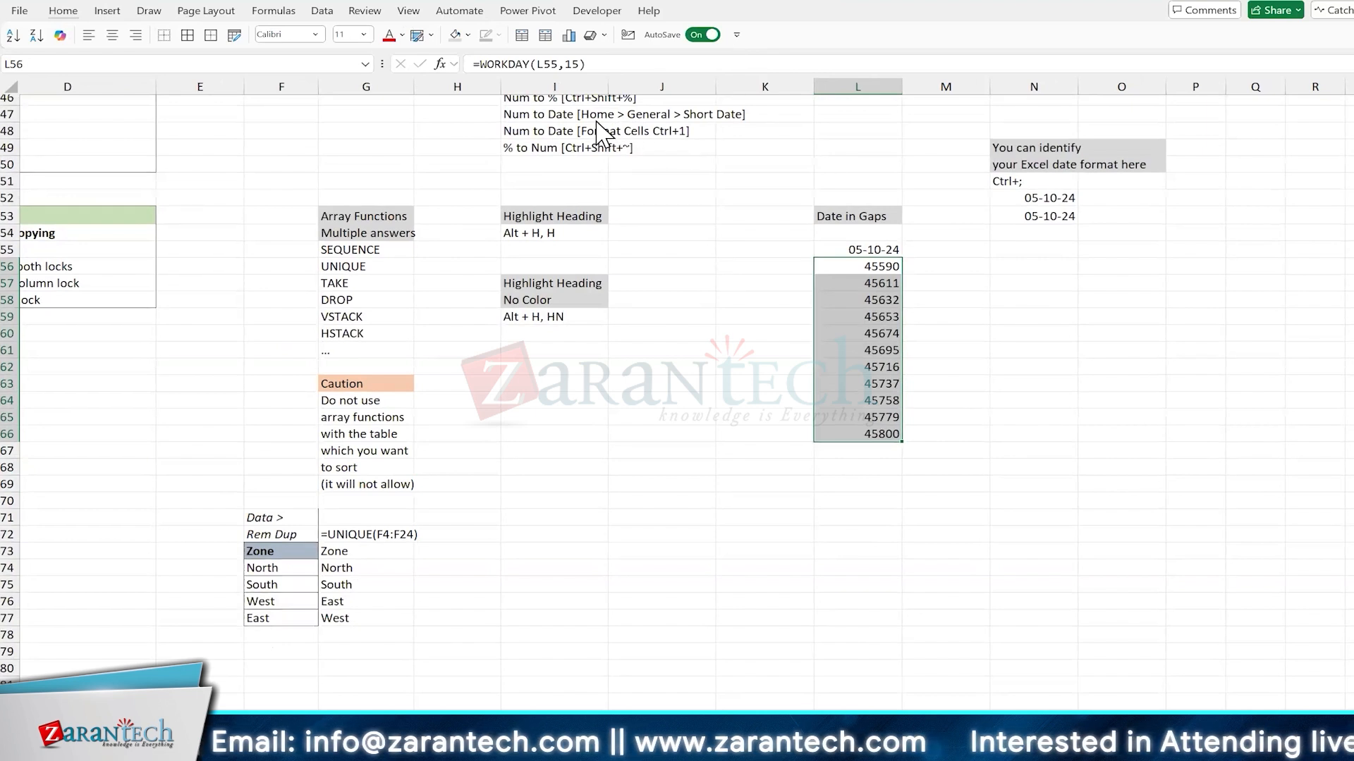
key("alt+h")
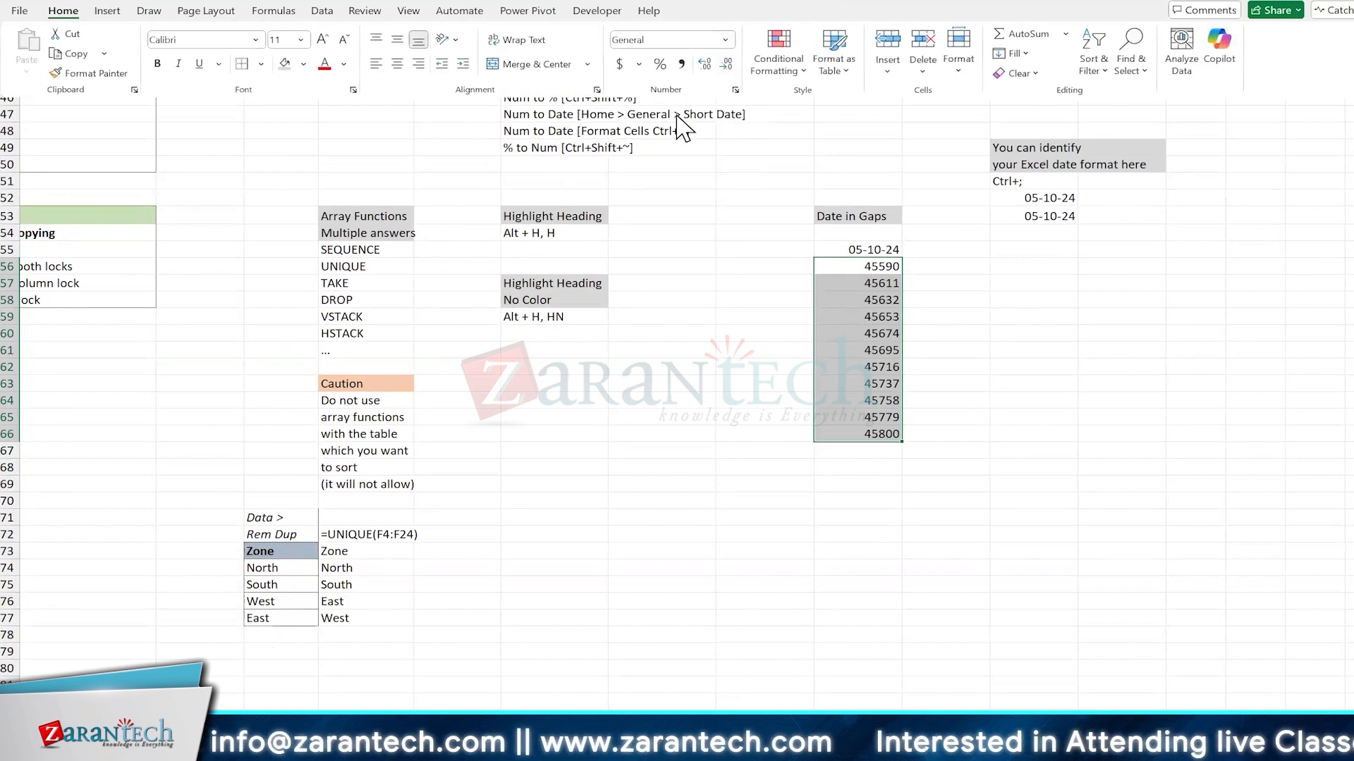
left_click(724, 40)
left_click(701, 216)
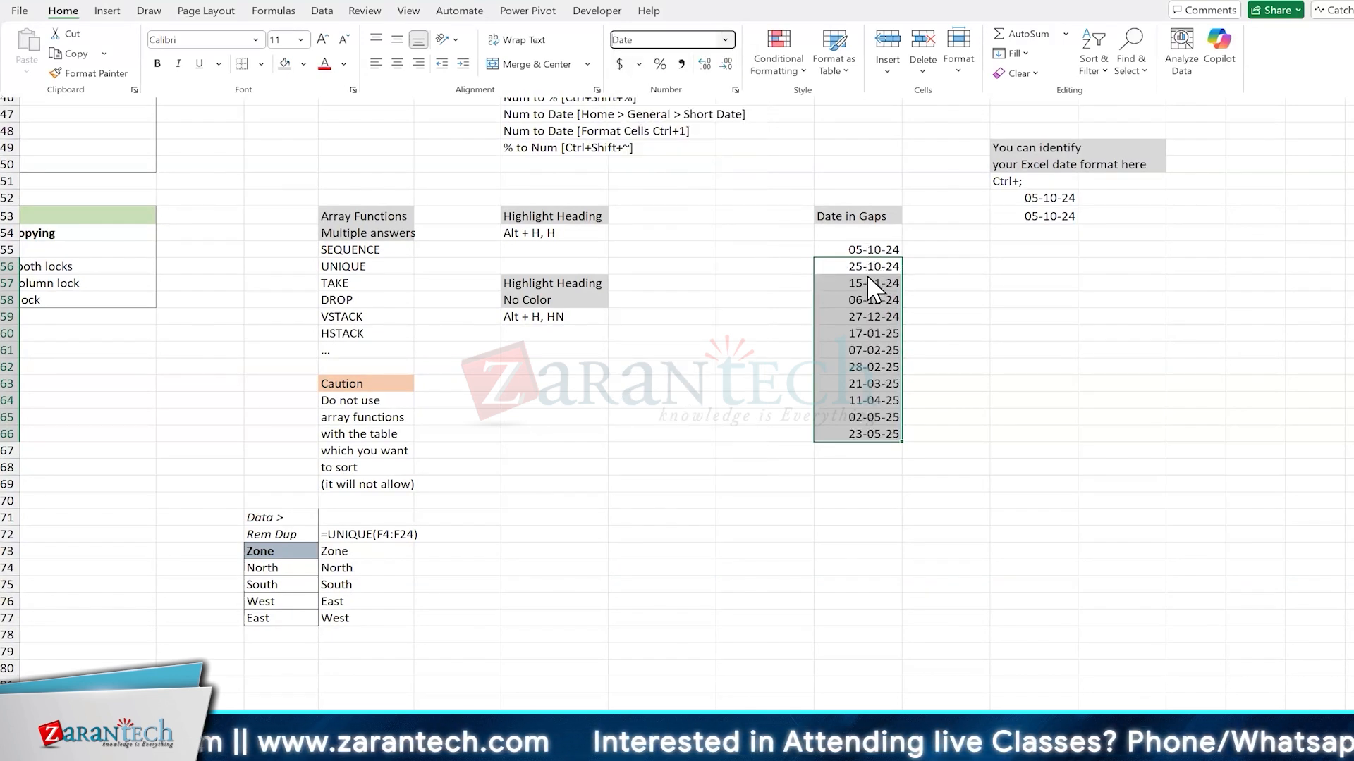
Step: Examine the start date in L55 and the WORKDAY formula in L56 without changing them
left_click(871, 250)
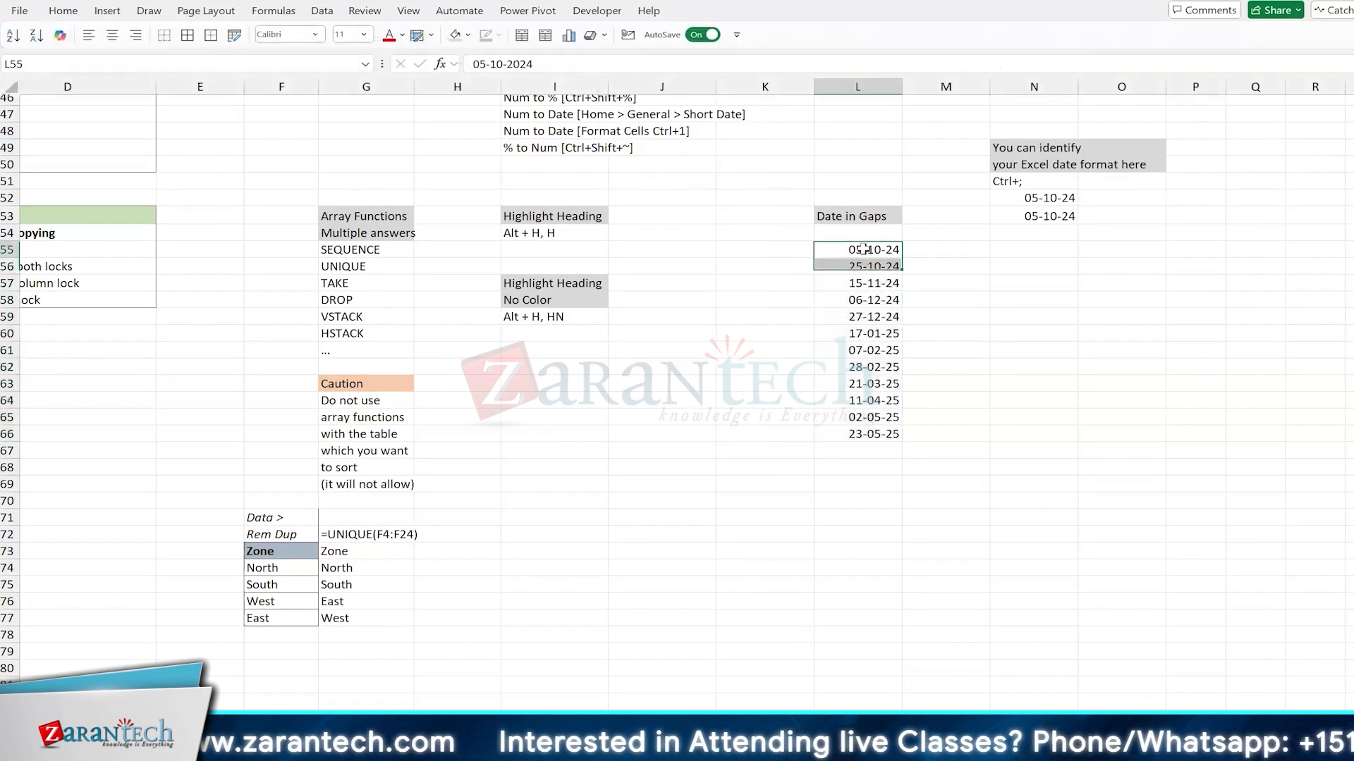
key("F2")
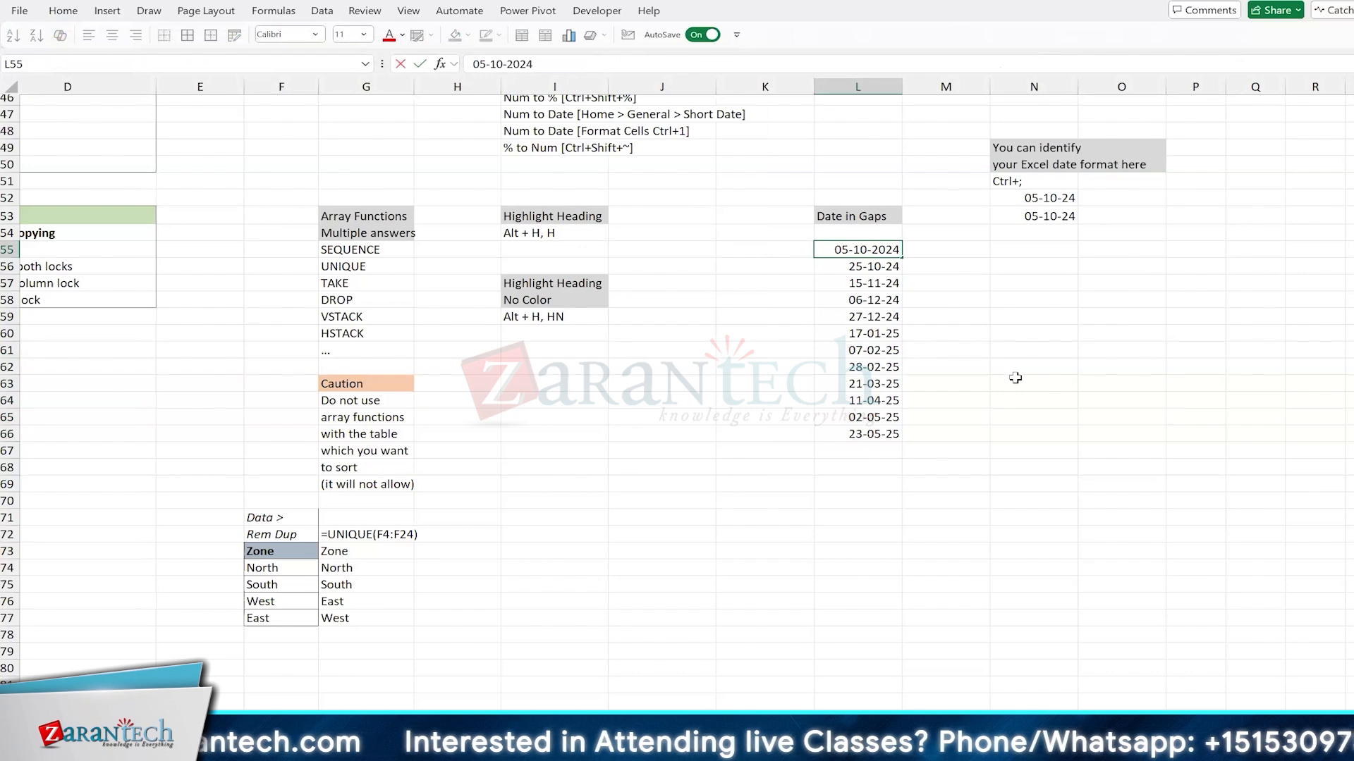
key("Escape")
key("Down")
key("F2")
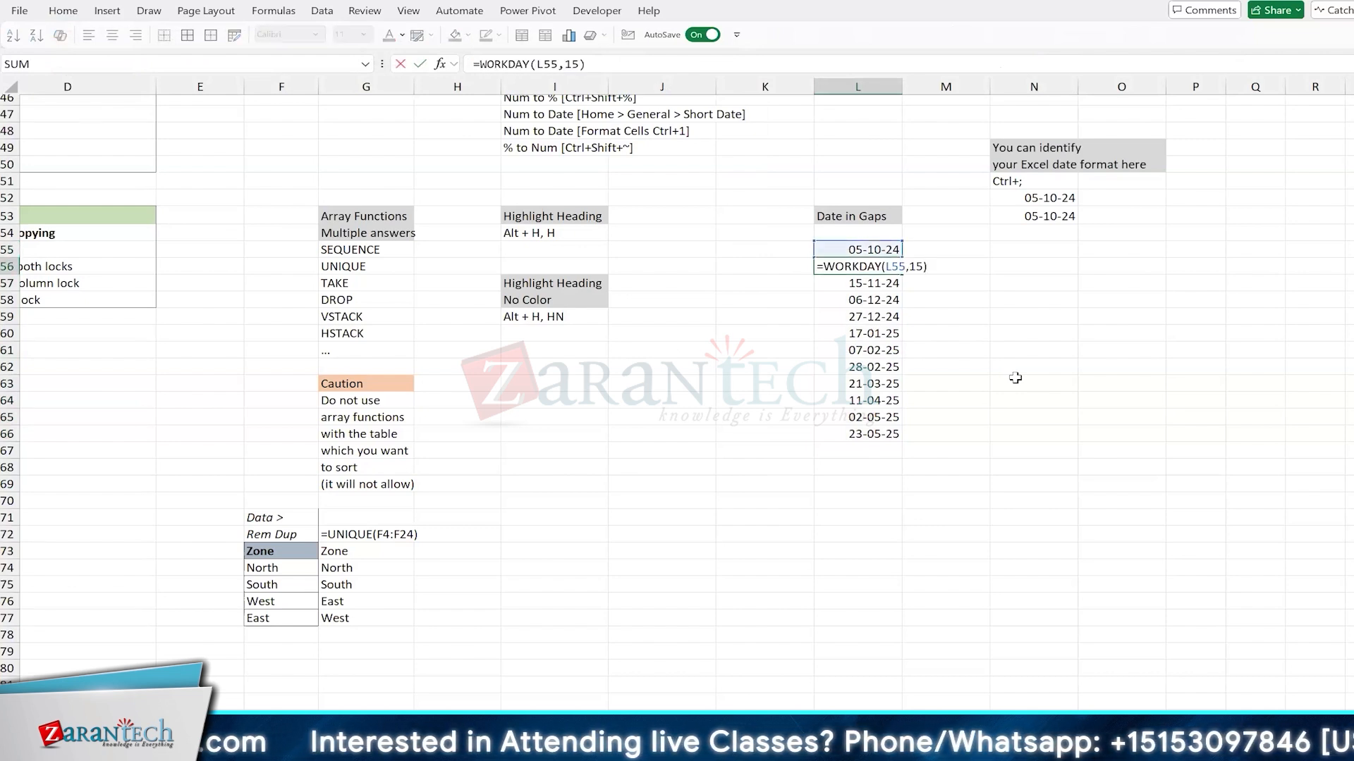
key("Escape")
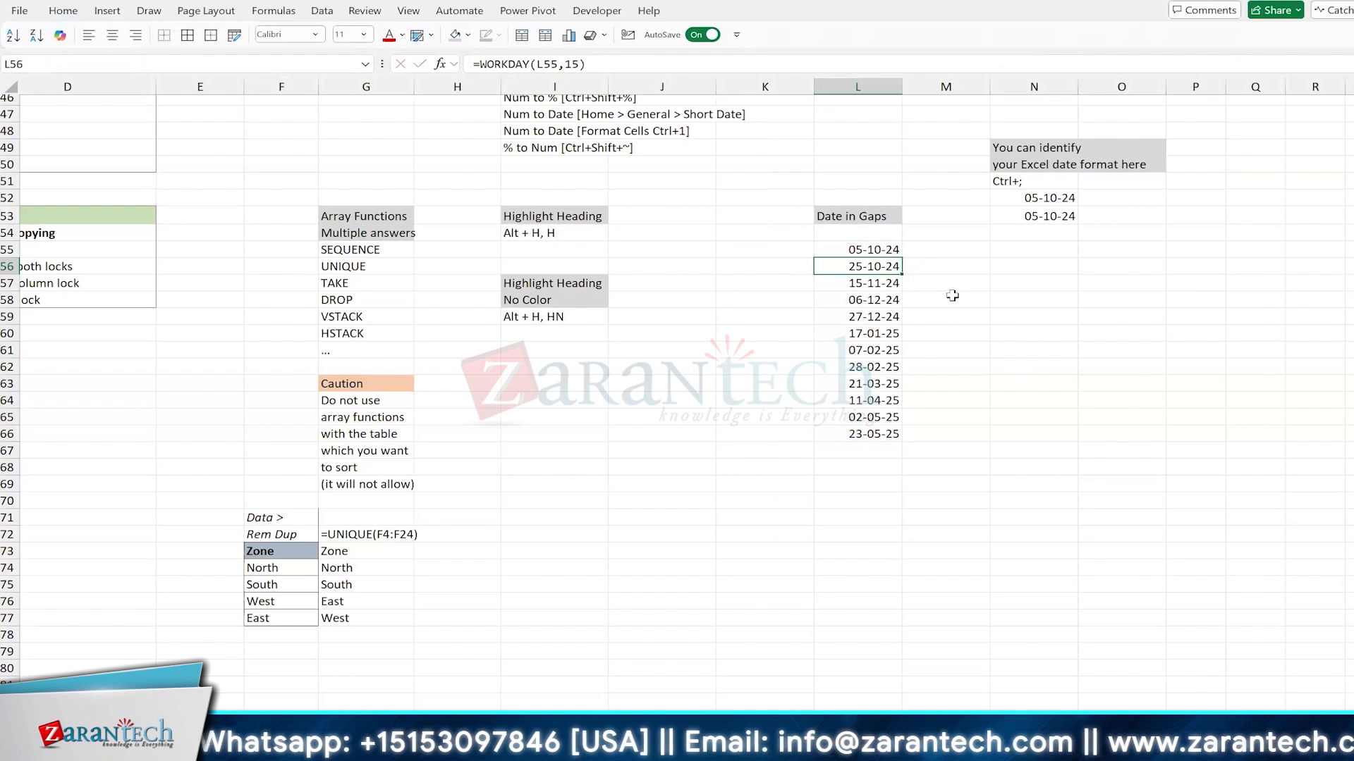
Step: Copy the start date from L55 into M55
key("Up")
key("ctrl+c")
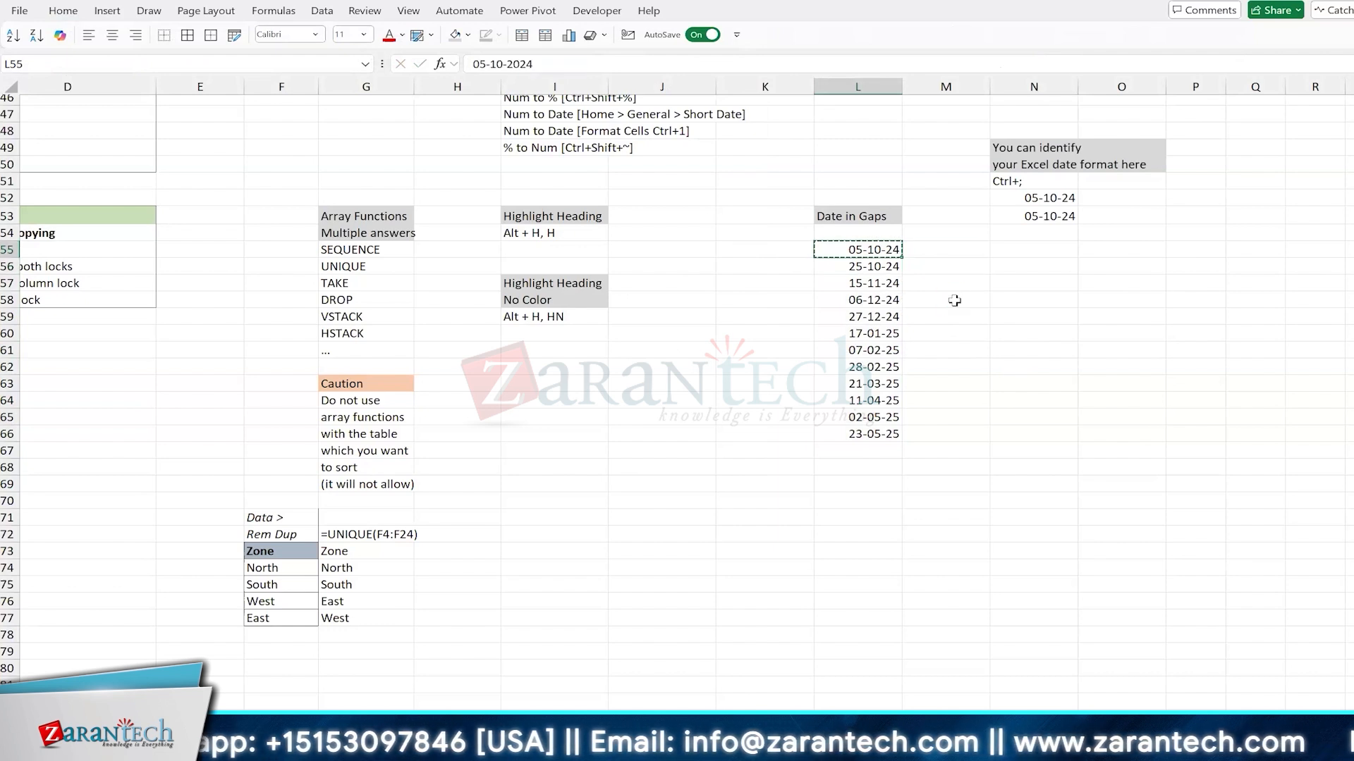
key("Right")
key("ctrl+v")
key("Down")
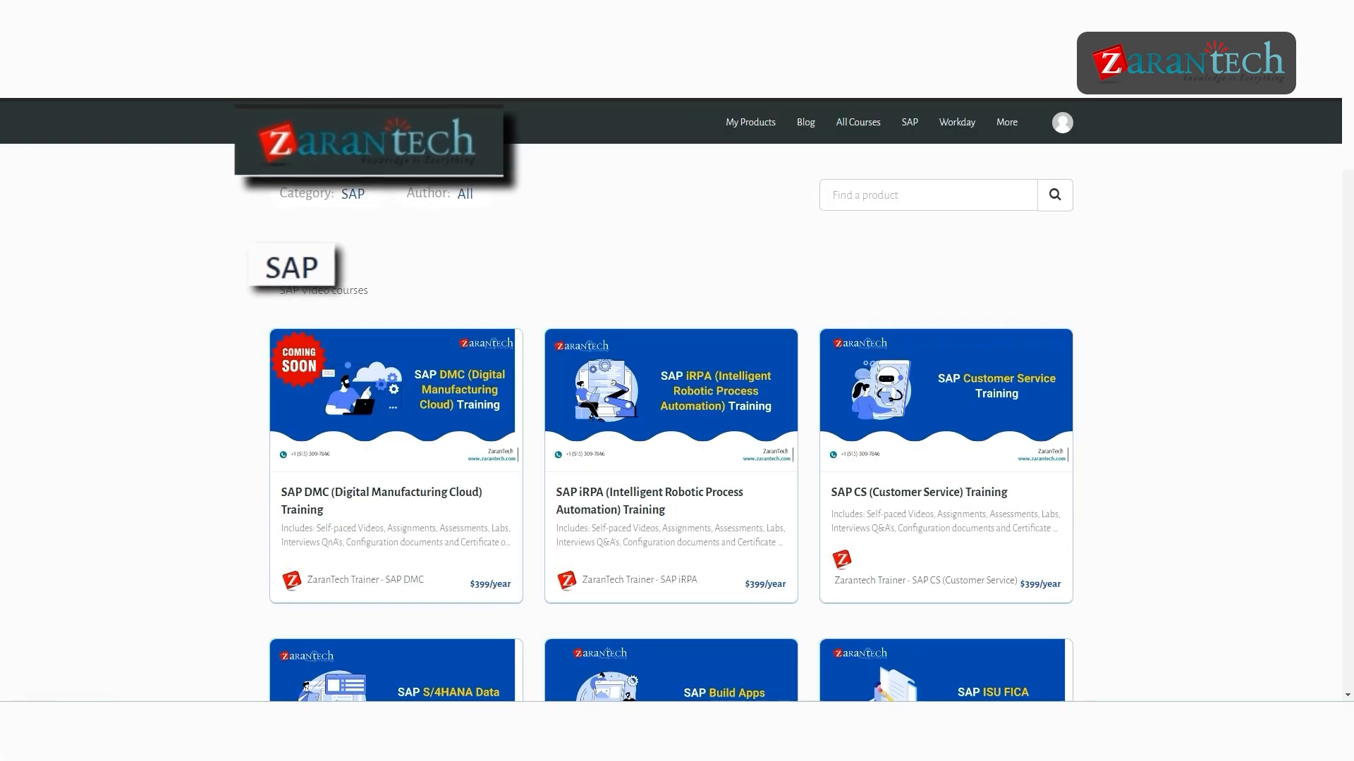
scroll(671, 400, "down", 3)
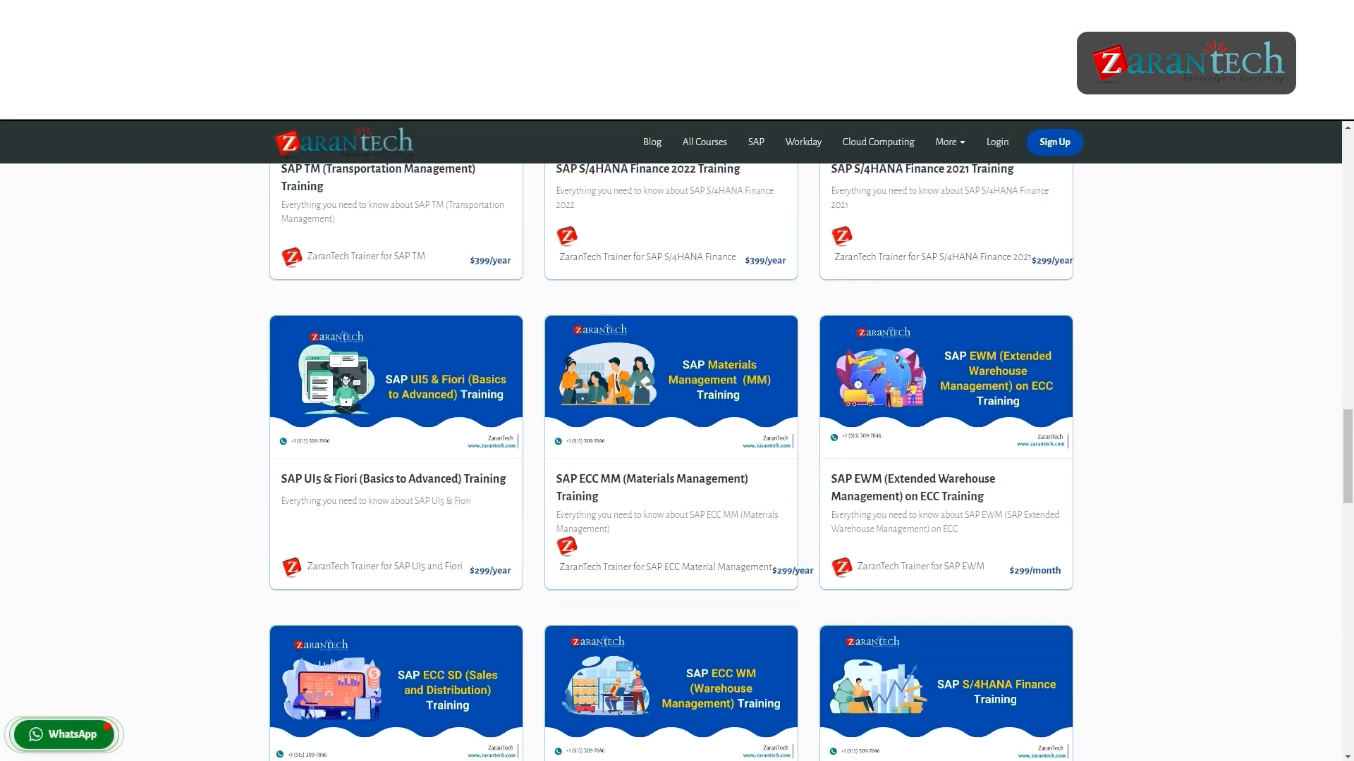
scroll(672, 462, "down", 4)
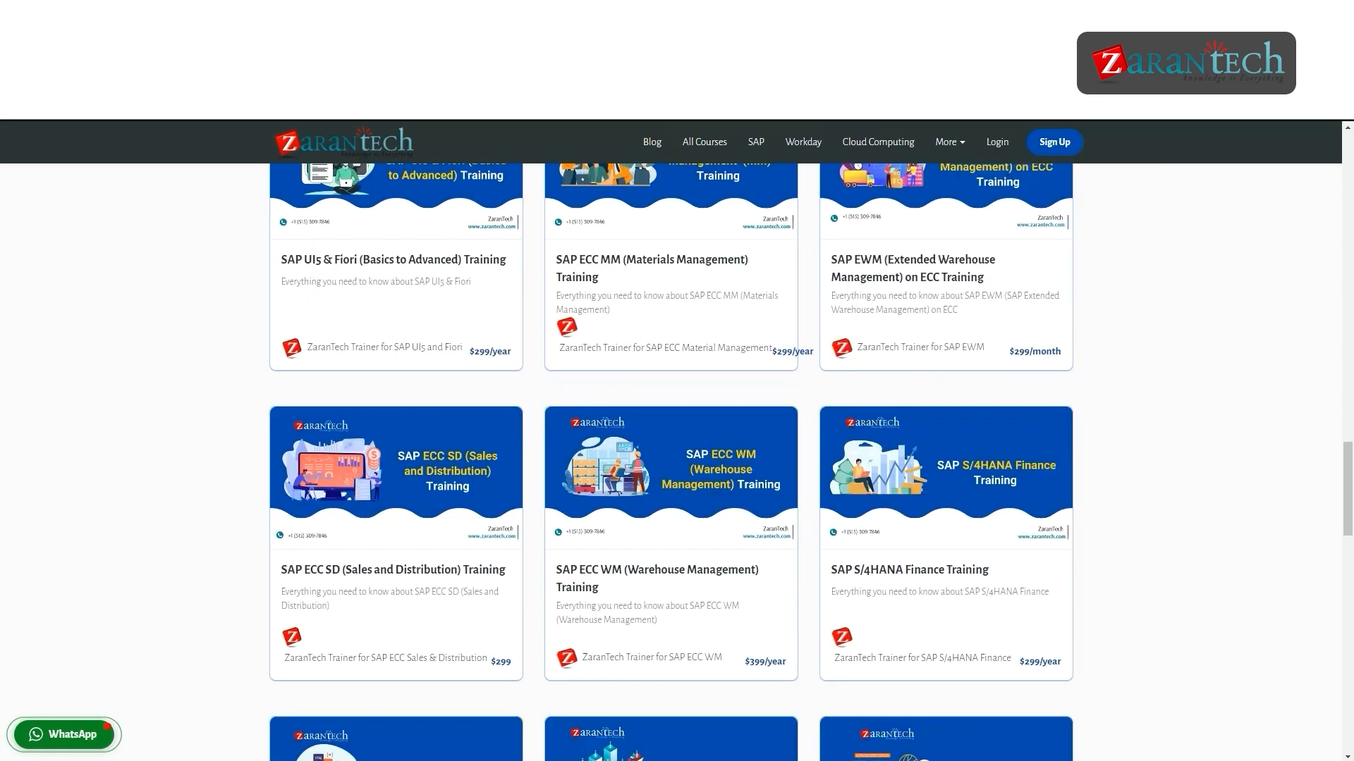
scroll(671, 462, "down", 4)
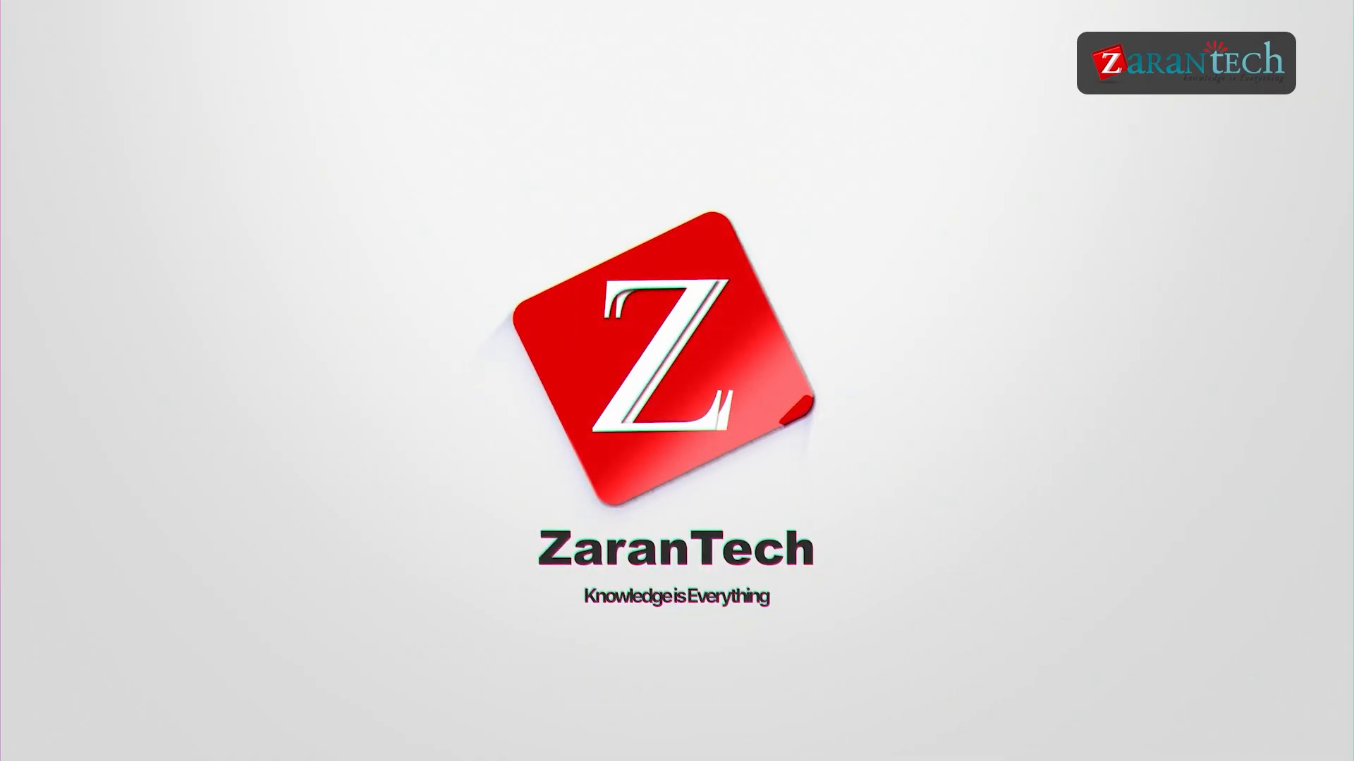
Step: Start a WORKDAY.INTL formula in M56 with M55 and 15 days, examine its weekend options, and abandon the entry
type("ork")
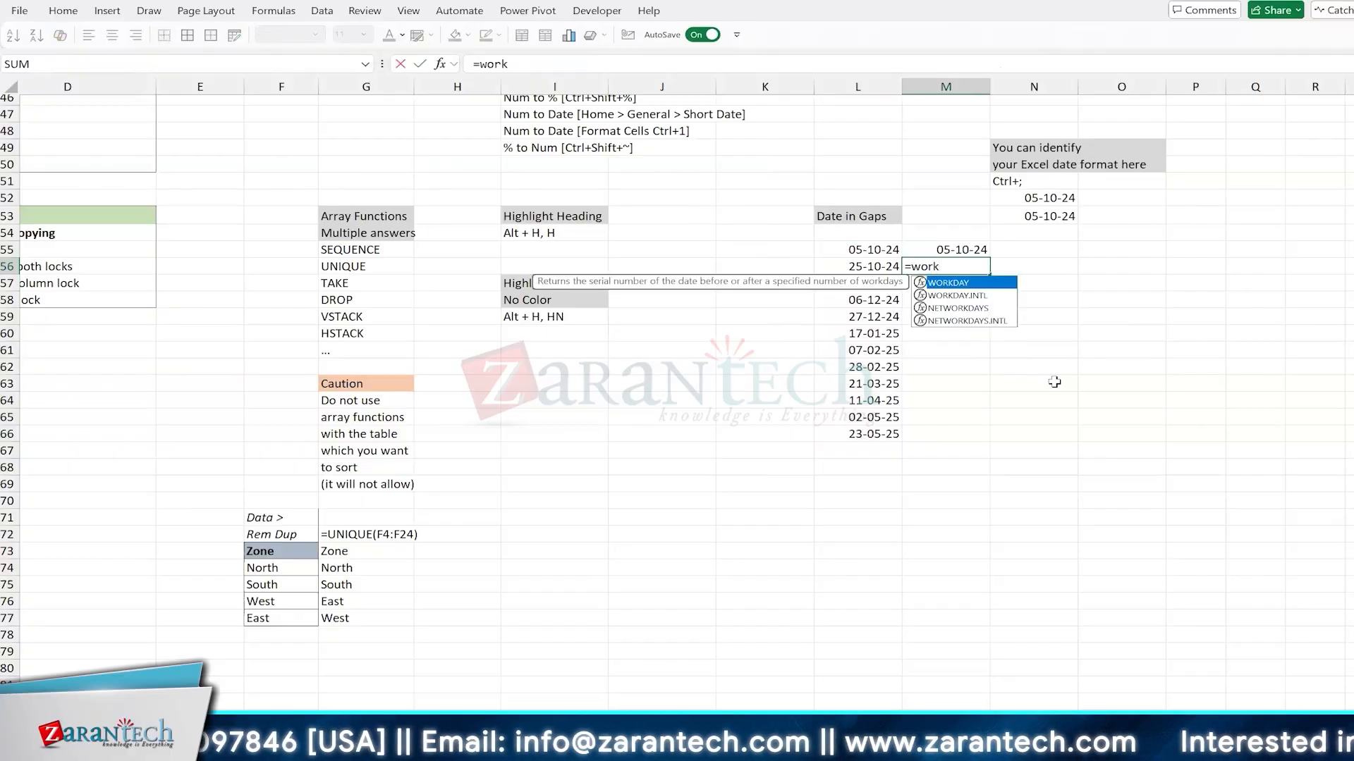
key("Down")
key("Tab")
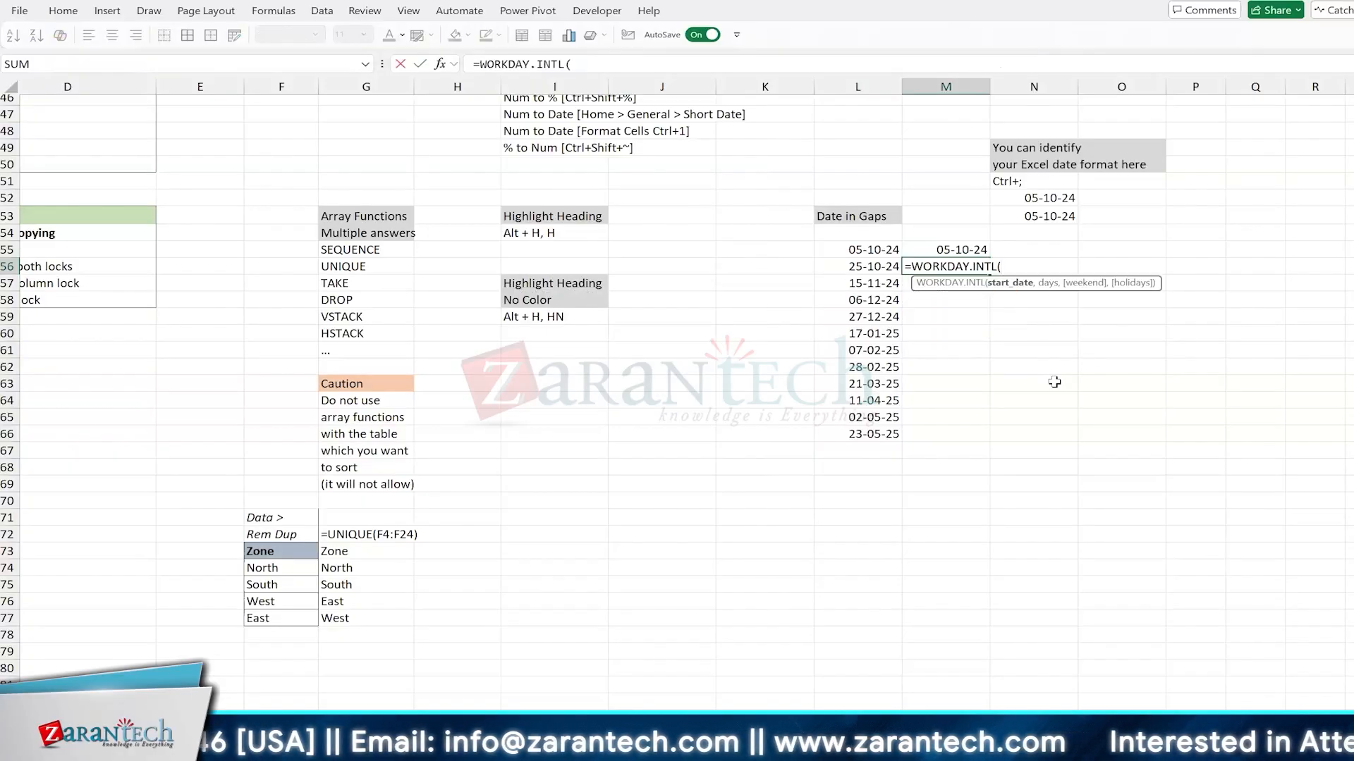
key("Up")
type(",")
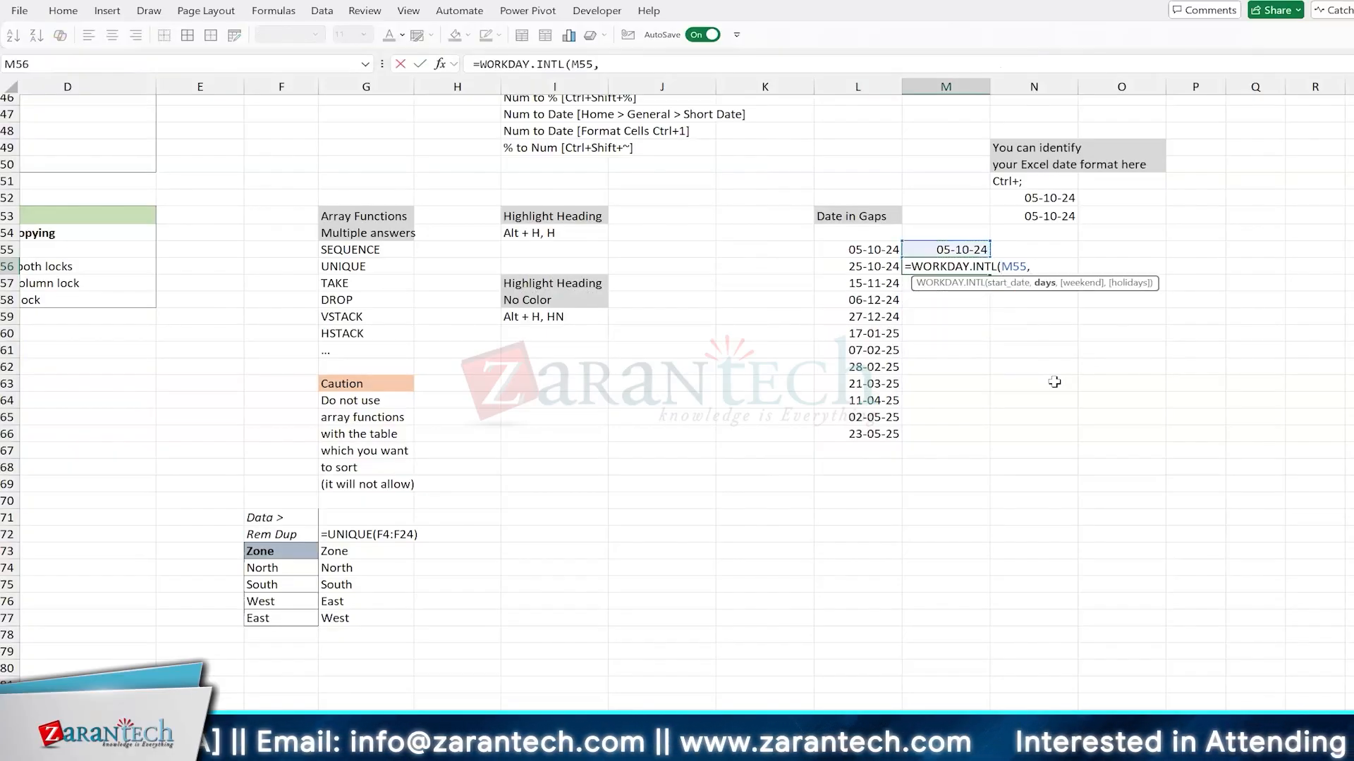
type(" 15,")
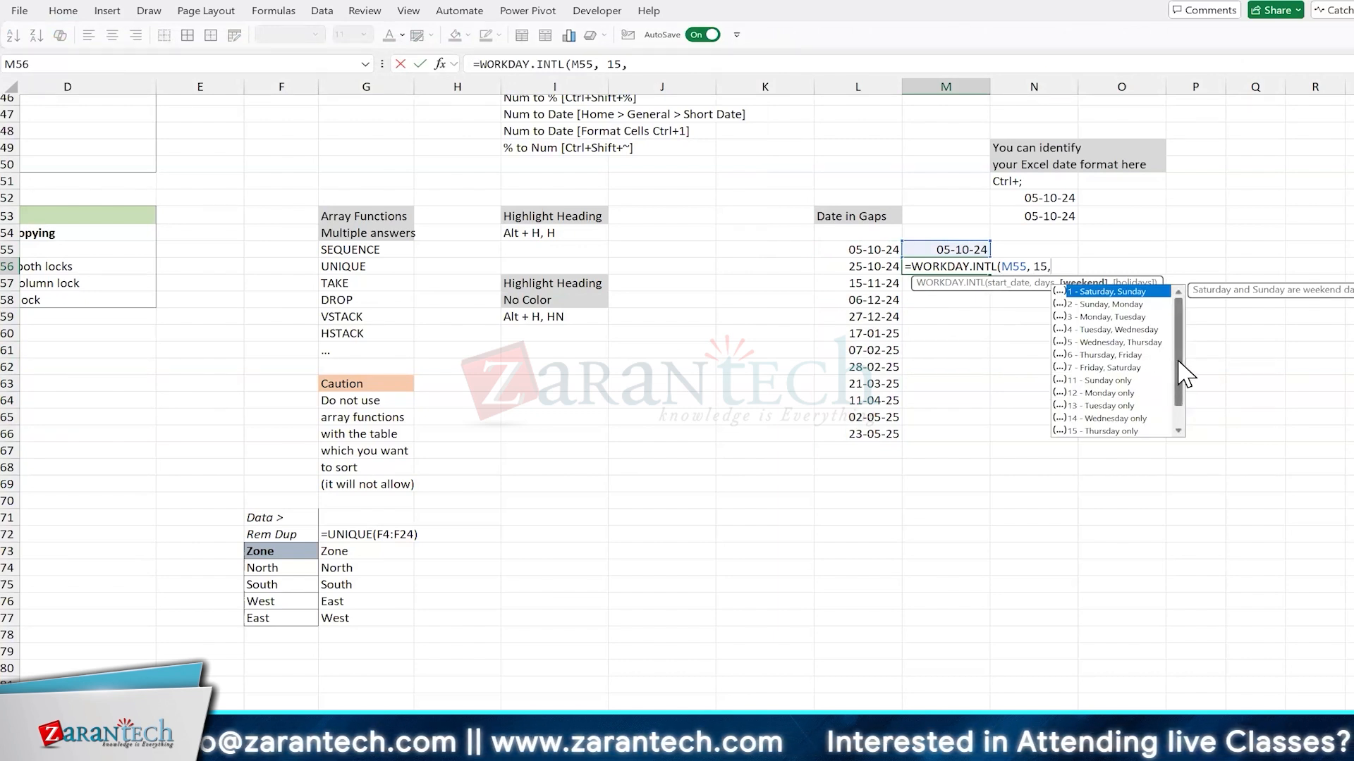
left_click_drag(1180, 374, 1184, 343)
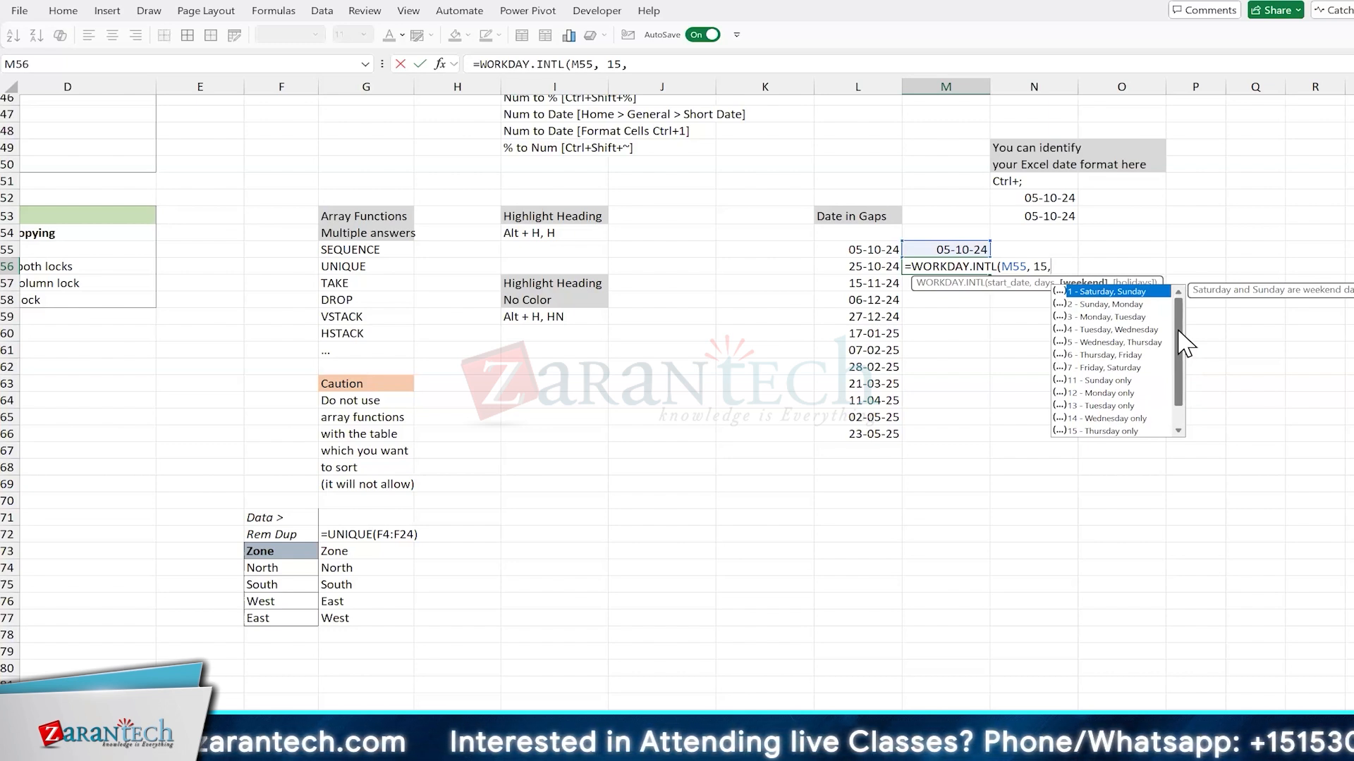
key("Escape")
key("Escape")
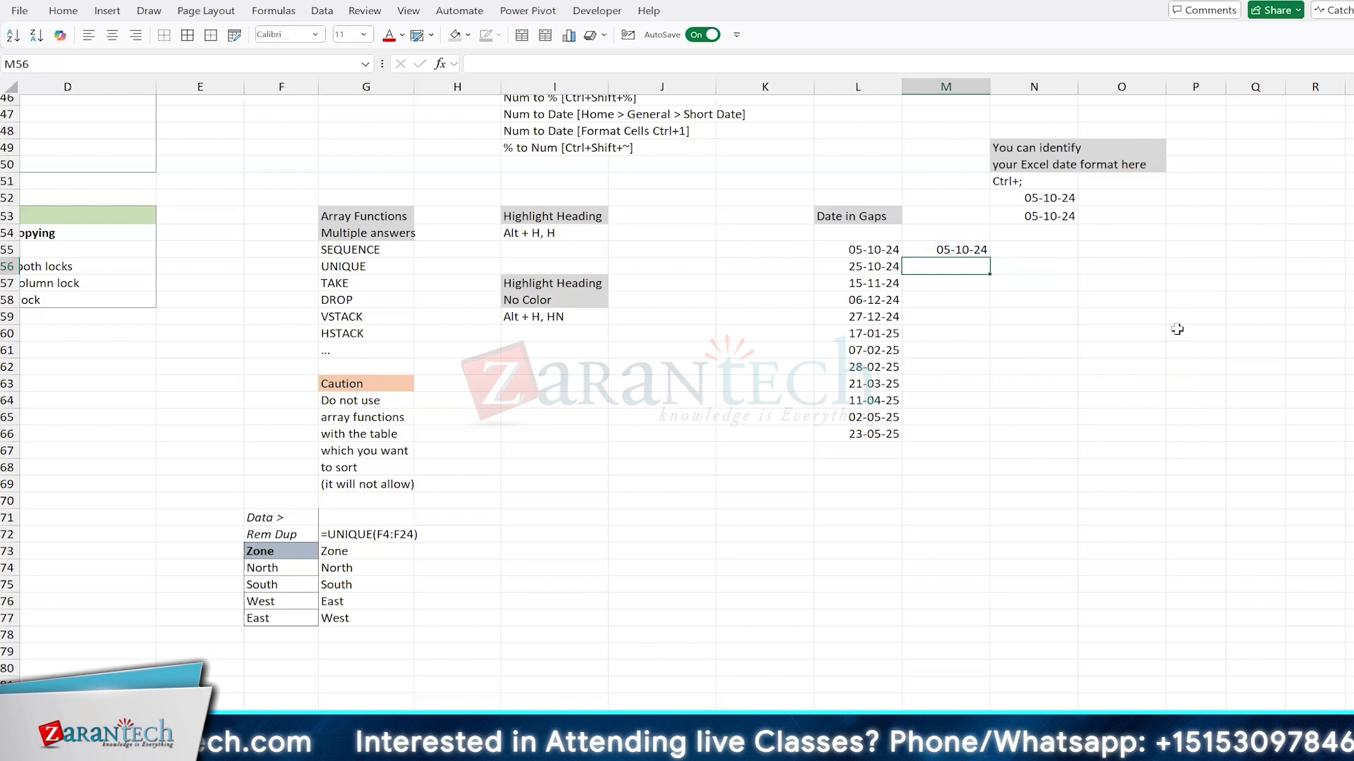
Step: Enter =M55+15 in M56 and fill the formula down to M66
left_click(1177, 330)
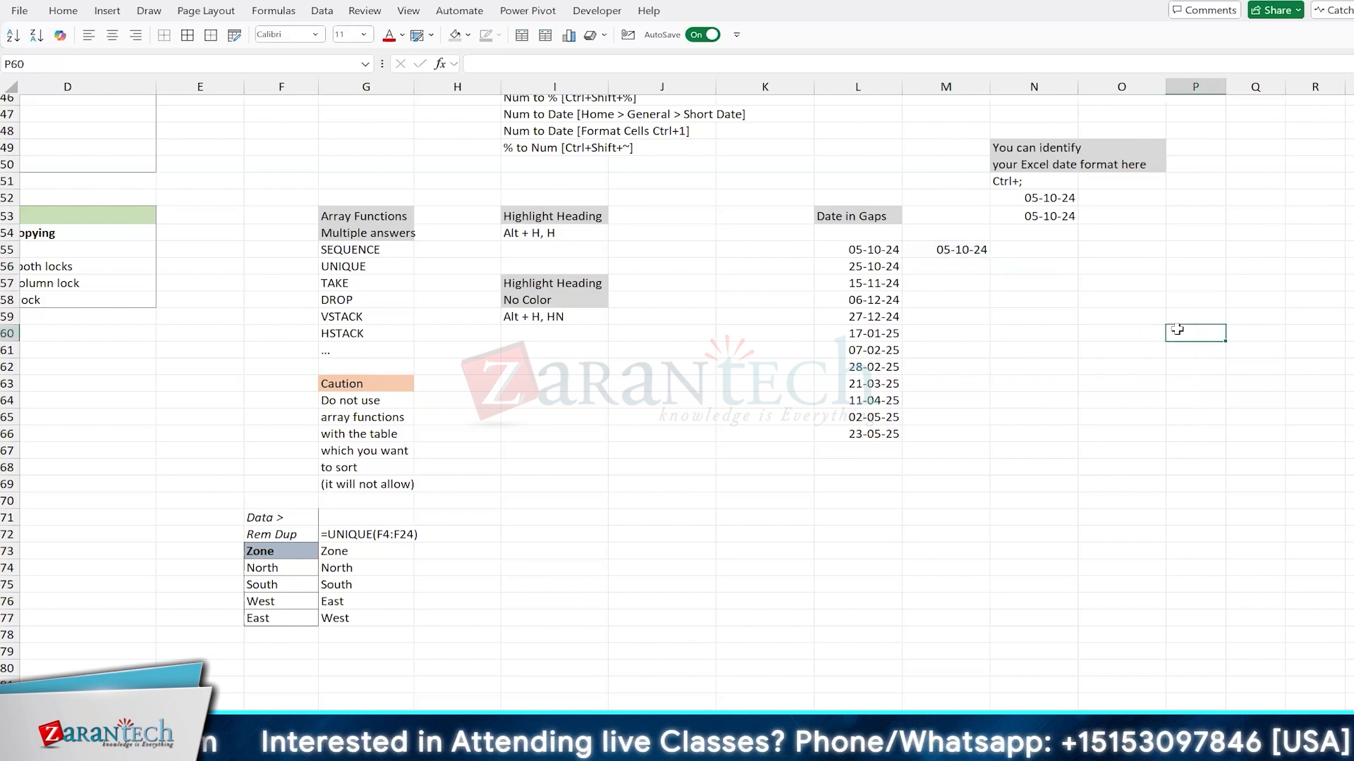
key("Left")
key("Left")
key("Left")
key("Up")
key("Up")
key("Up")
key("Up")
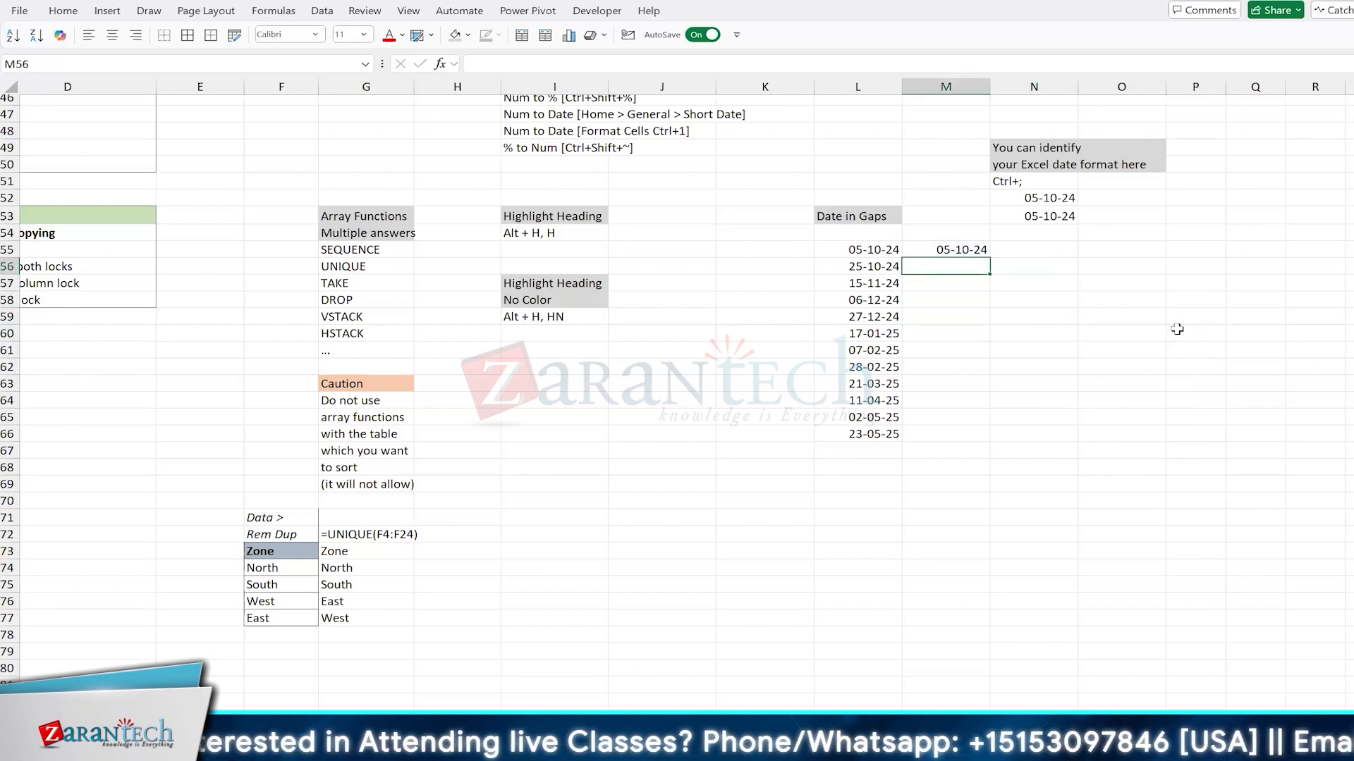
type("=")
key("Up")
type("+")
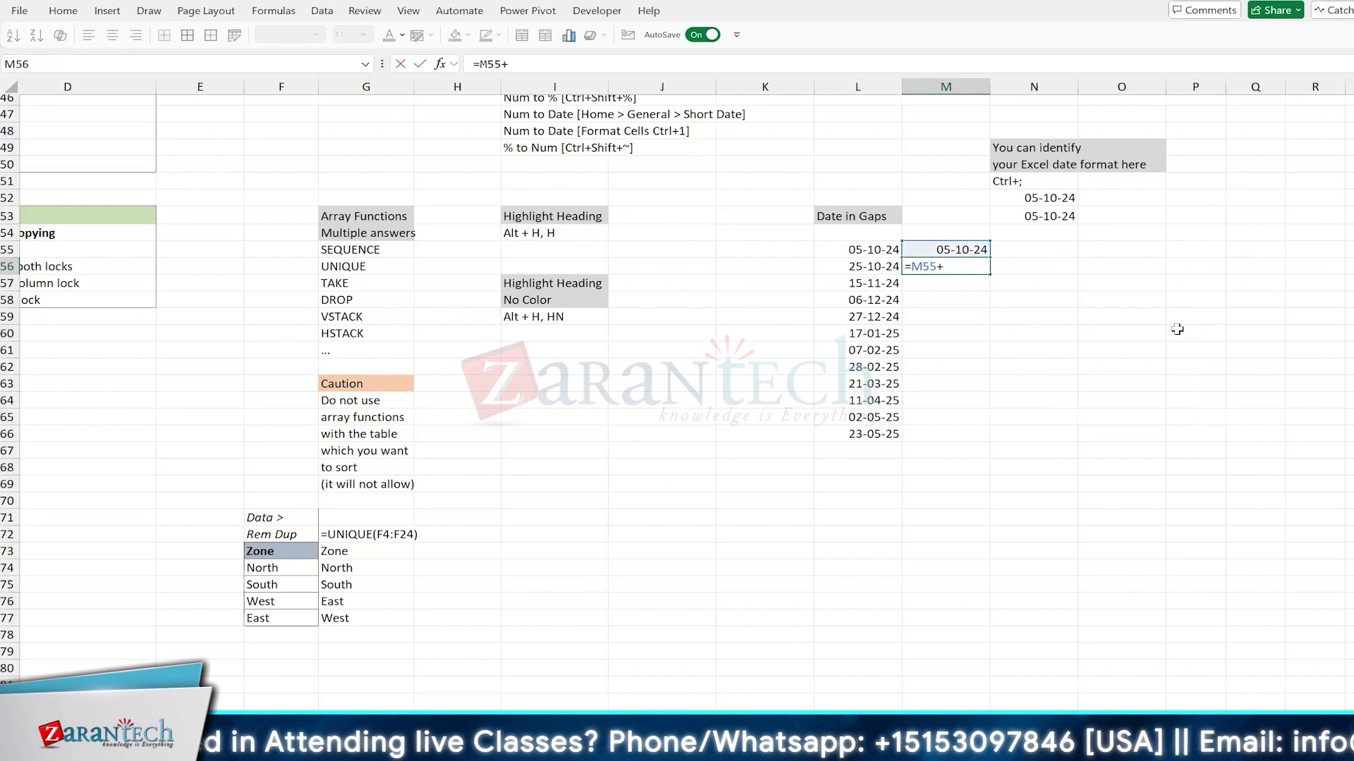
key("ctrl+Return")
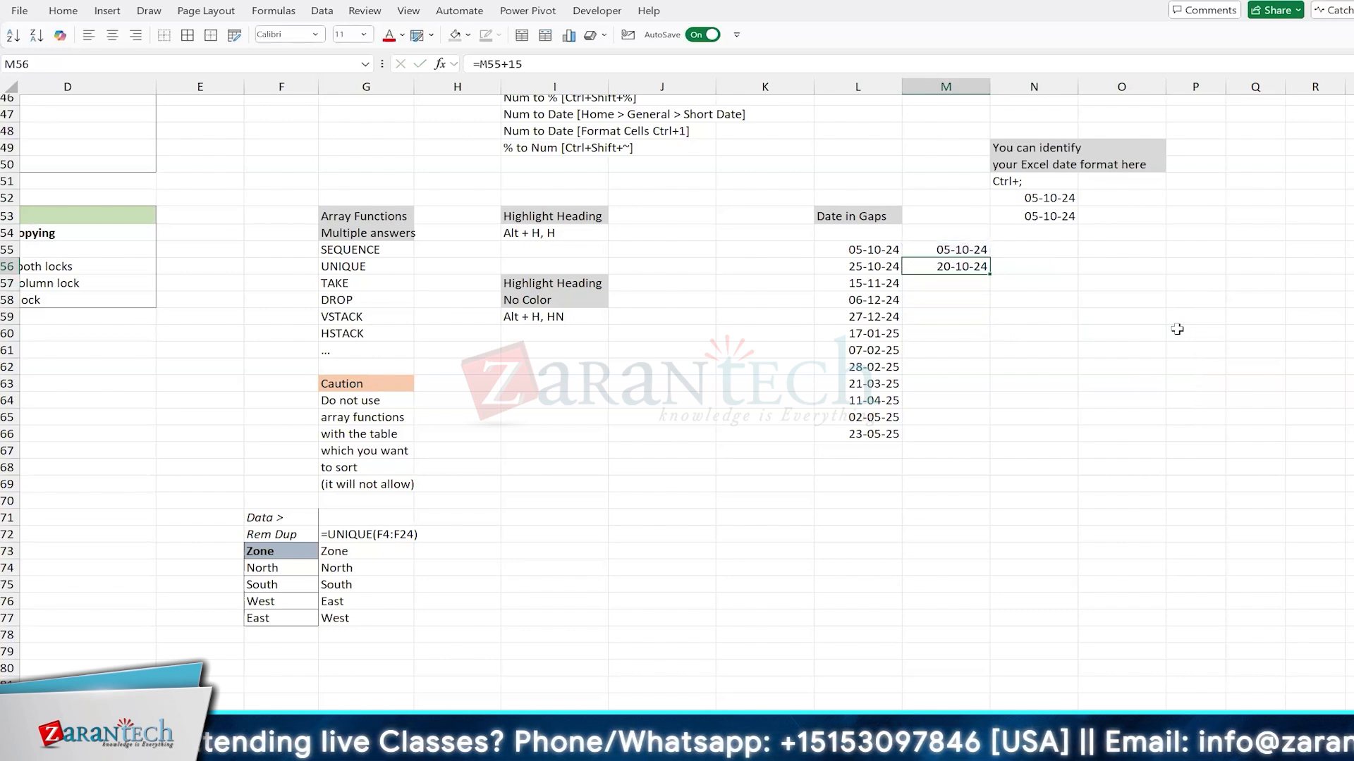
left_click_drag(990, 275, 994, 441)
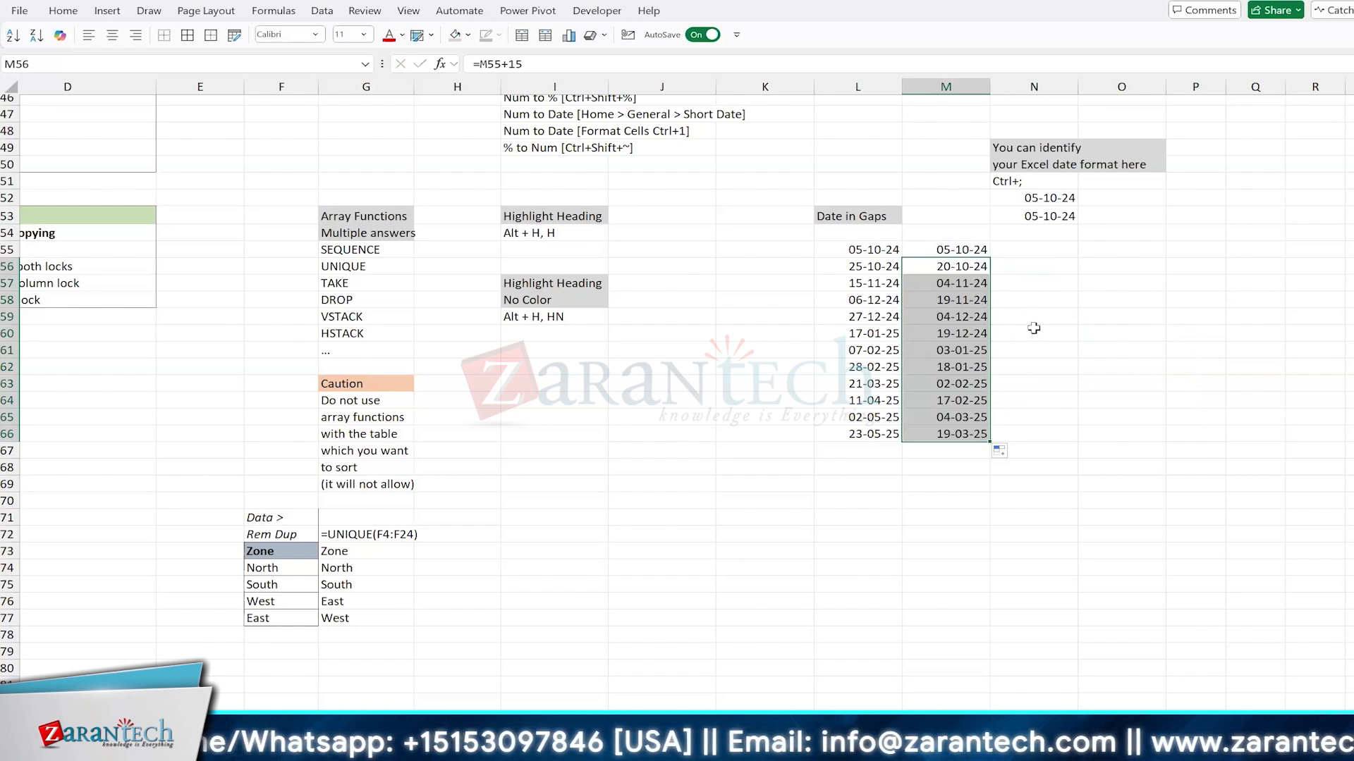
Step: Compare the calendar-day formula in M56 with the WORKDAY formula in L56, leaving both as they are
key("F2")
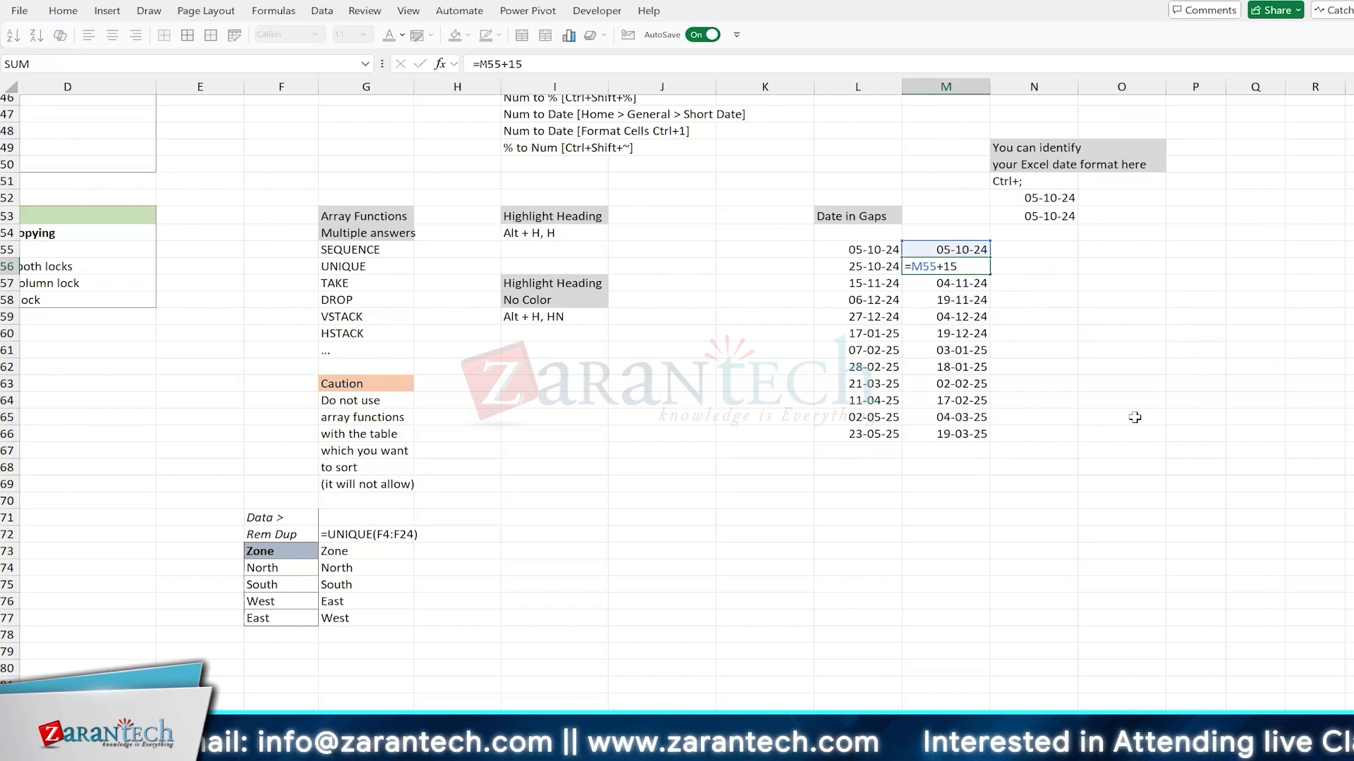
key("Left")
key("F2")
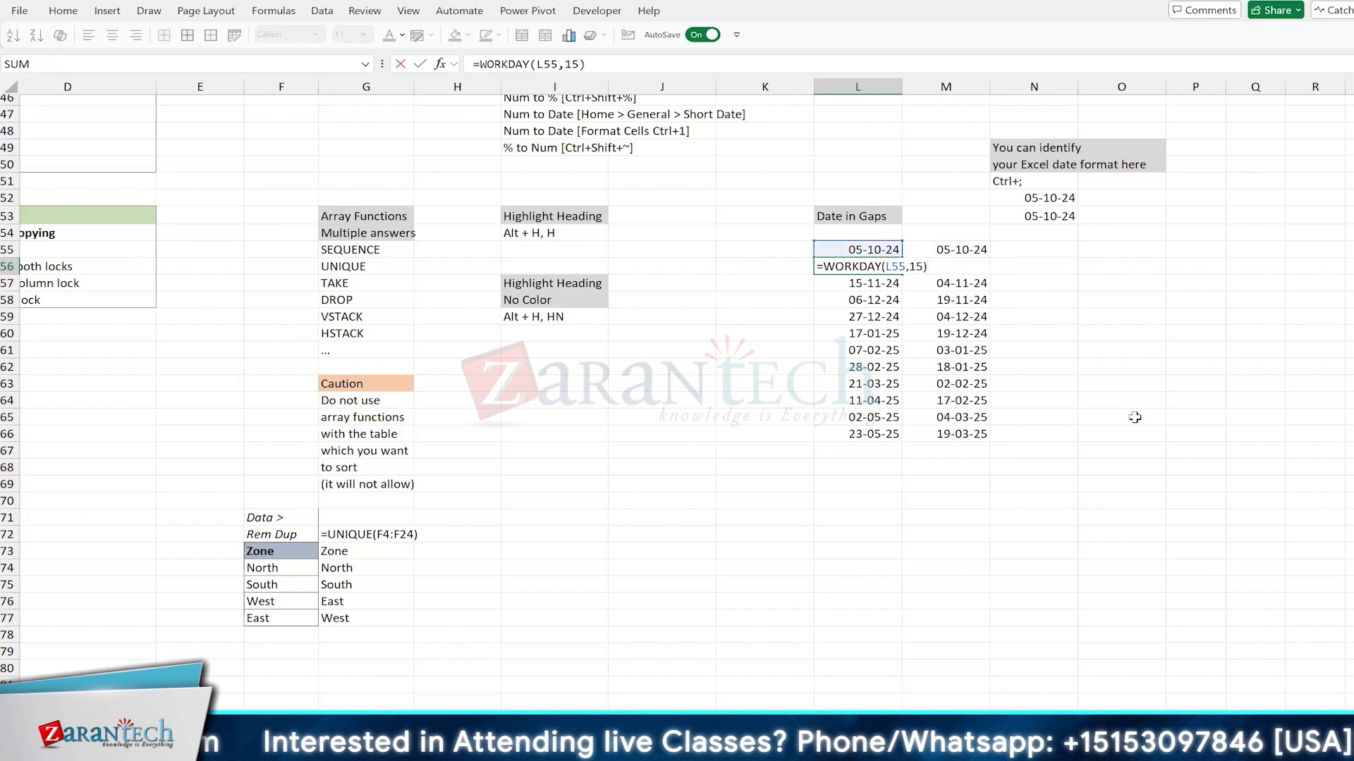
key("ctrl+Return")
key("Right")
key("F2")
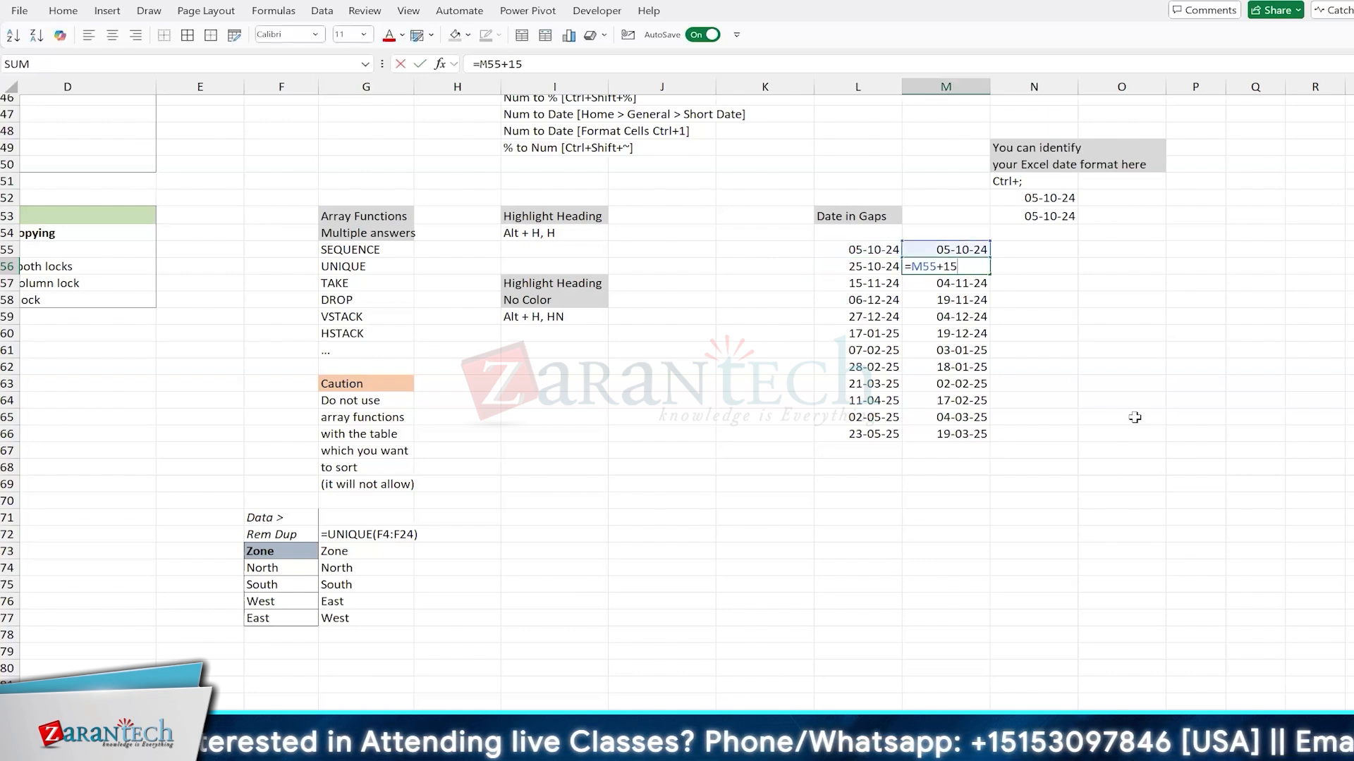
key("Escape")
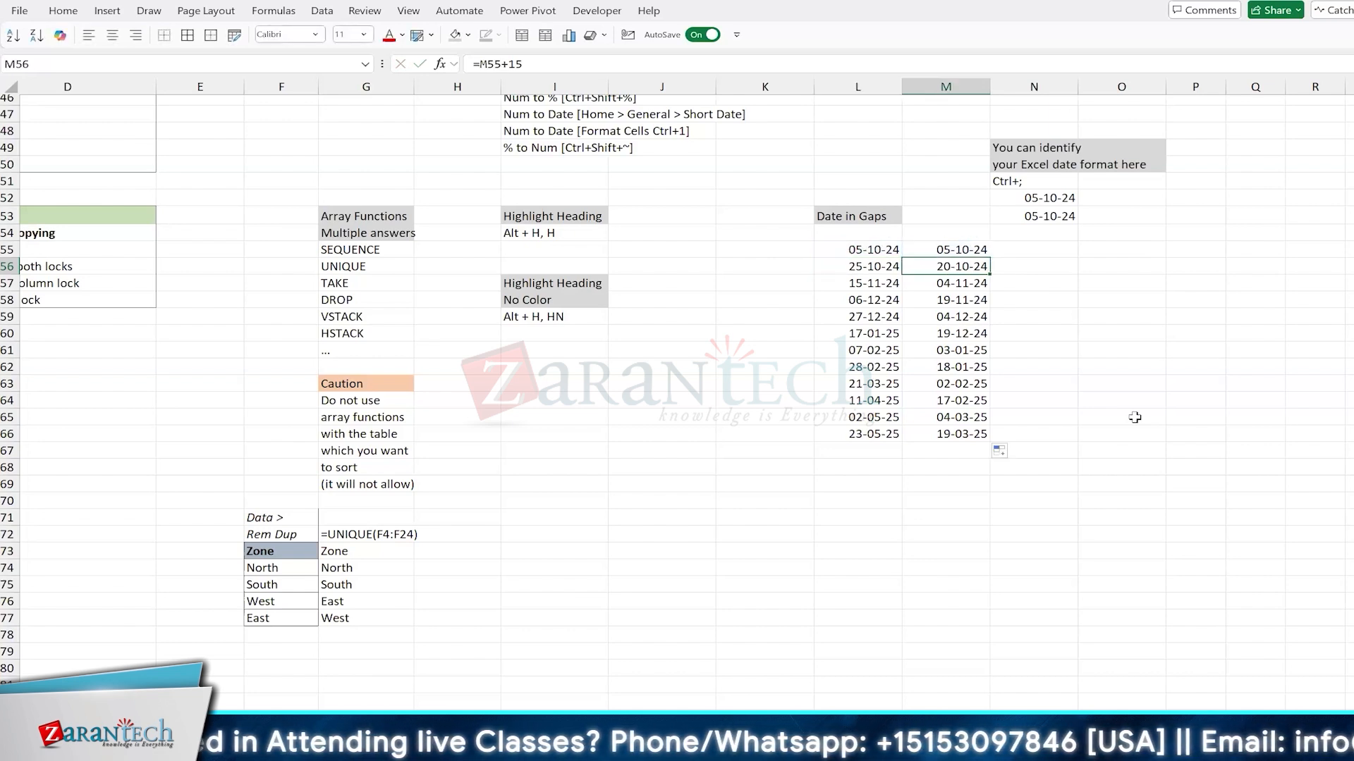
Step: Copy the "Date in Gaps" heading from L53 across to M53
left_click(890, 218)
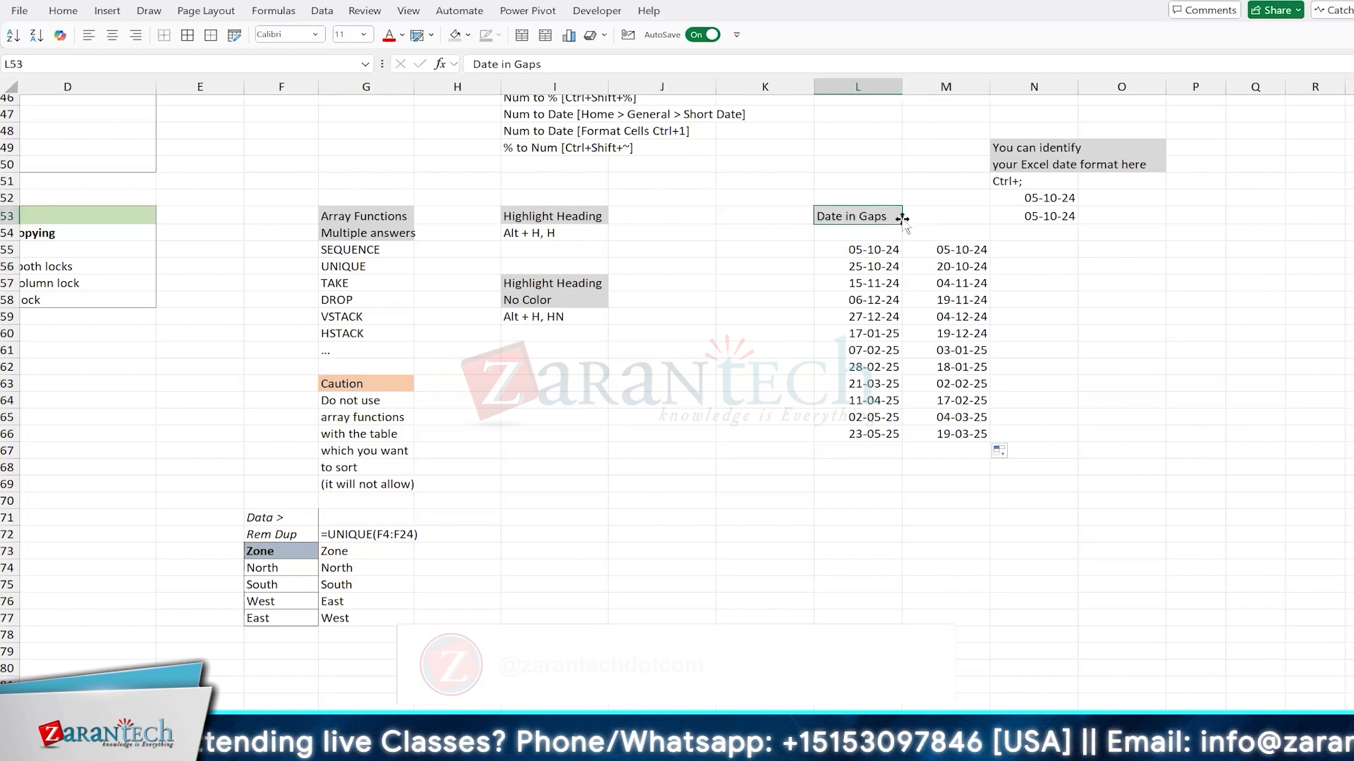
left_click_drag(900, 223, 984, 221)
left_click(866, 298)
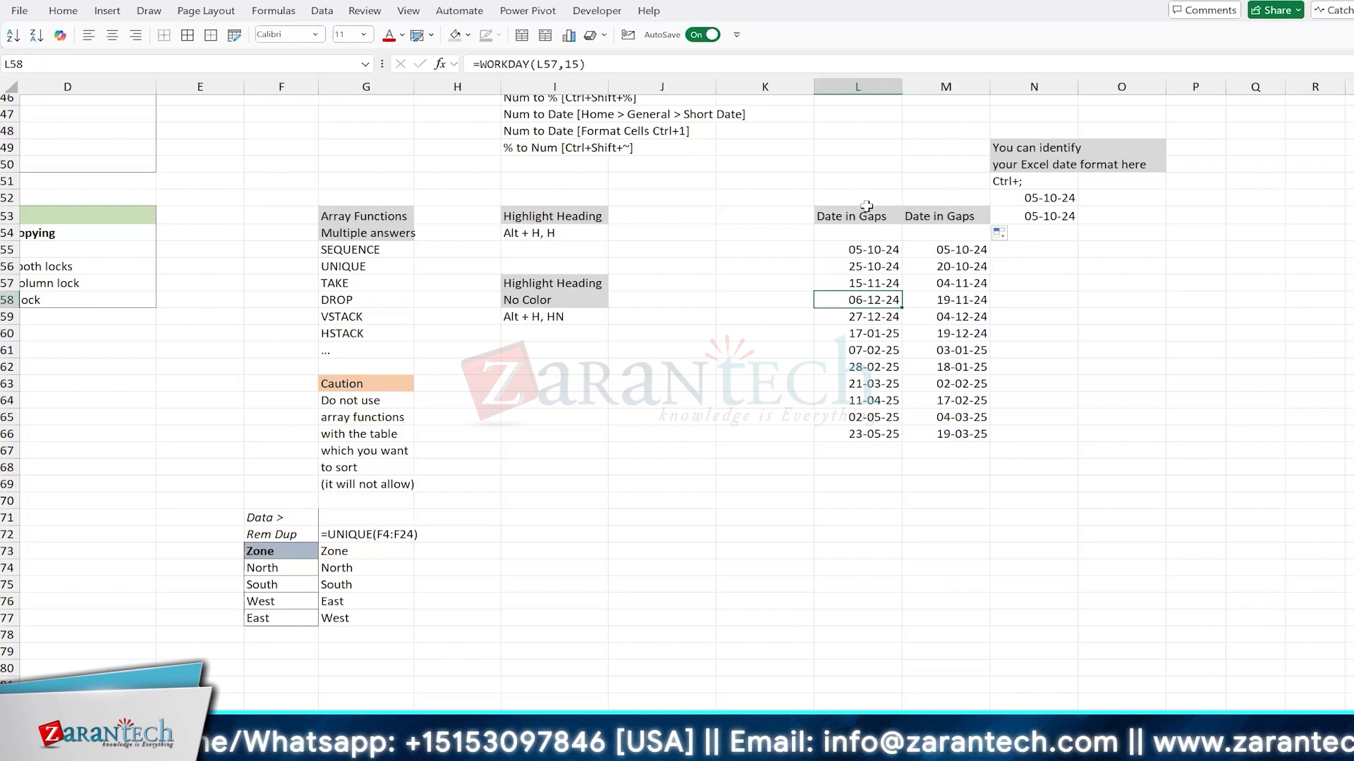
Step: Right-align the two "Date in Gaps" headings in L53:M53
left_click_drag(868, 210, 945, 216)
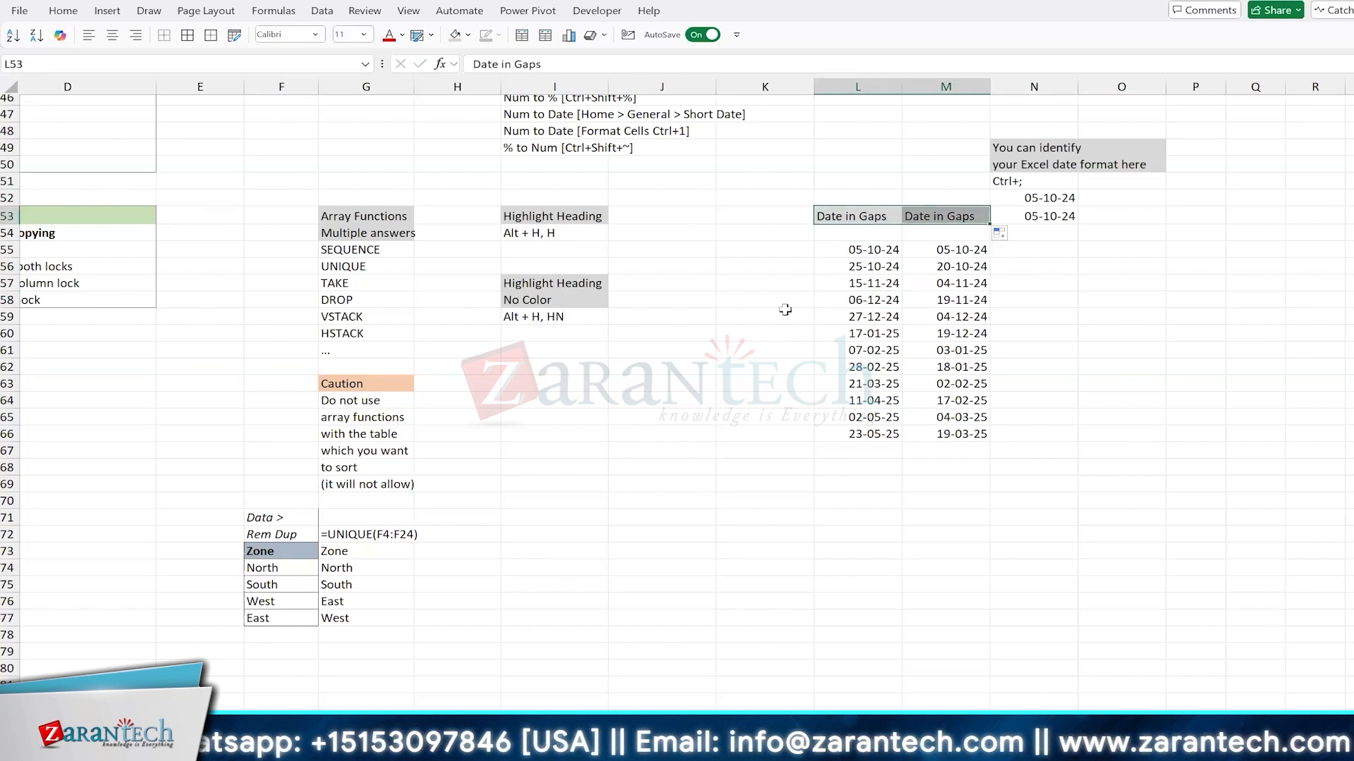
key("alt")
key("h")
key("a")
key("r")
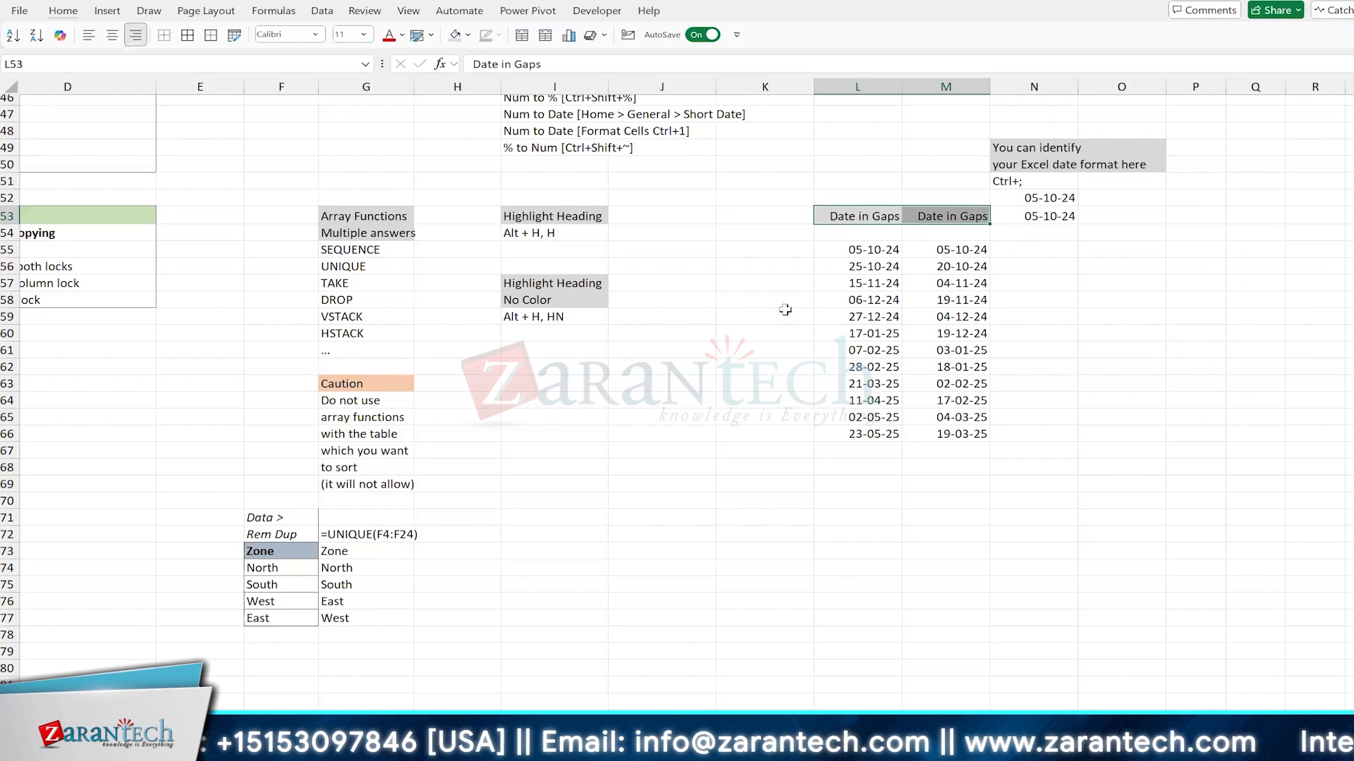
Step: Apply the custom number format dd-mmm-yy, ddd to the dates in L55:M66
key("Down")
key("Down")
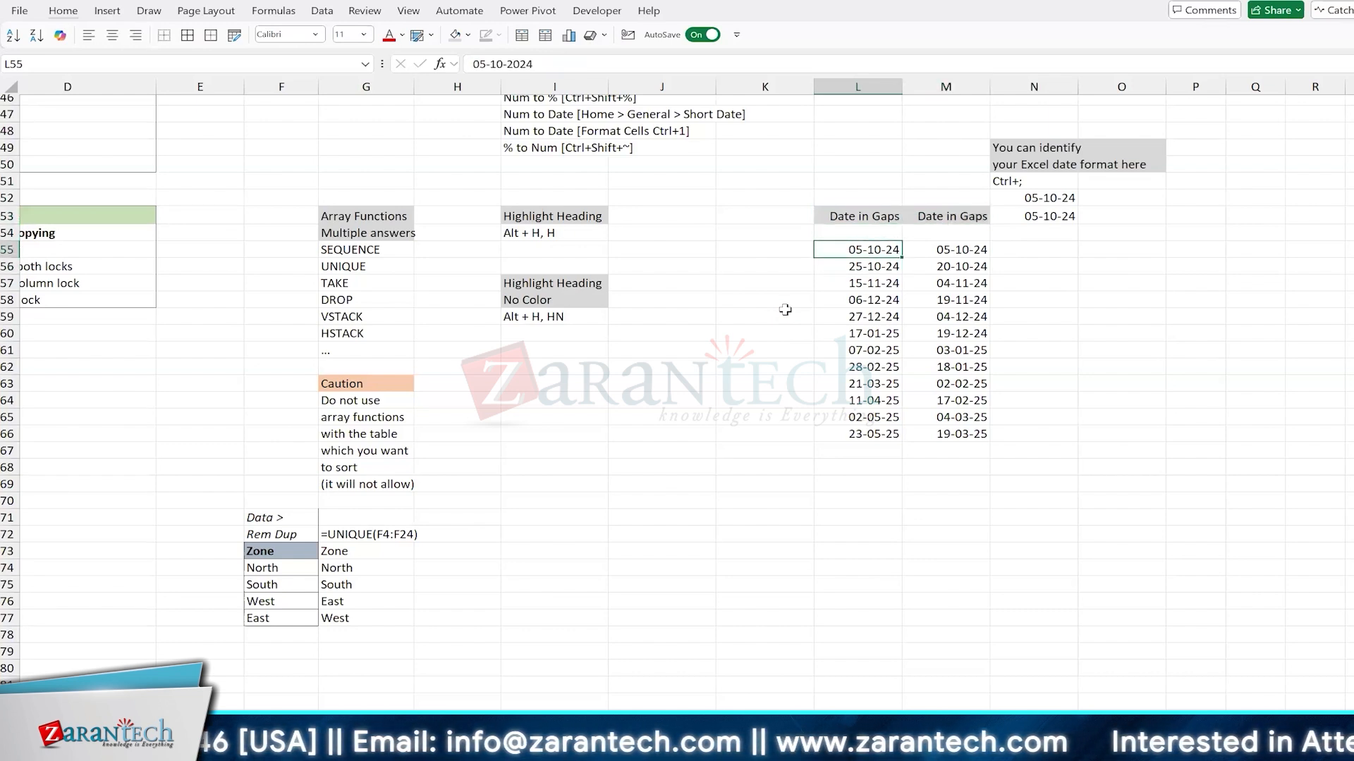
key("ctrl+shift+Down")
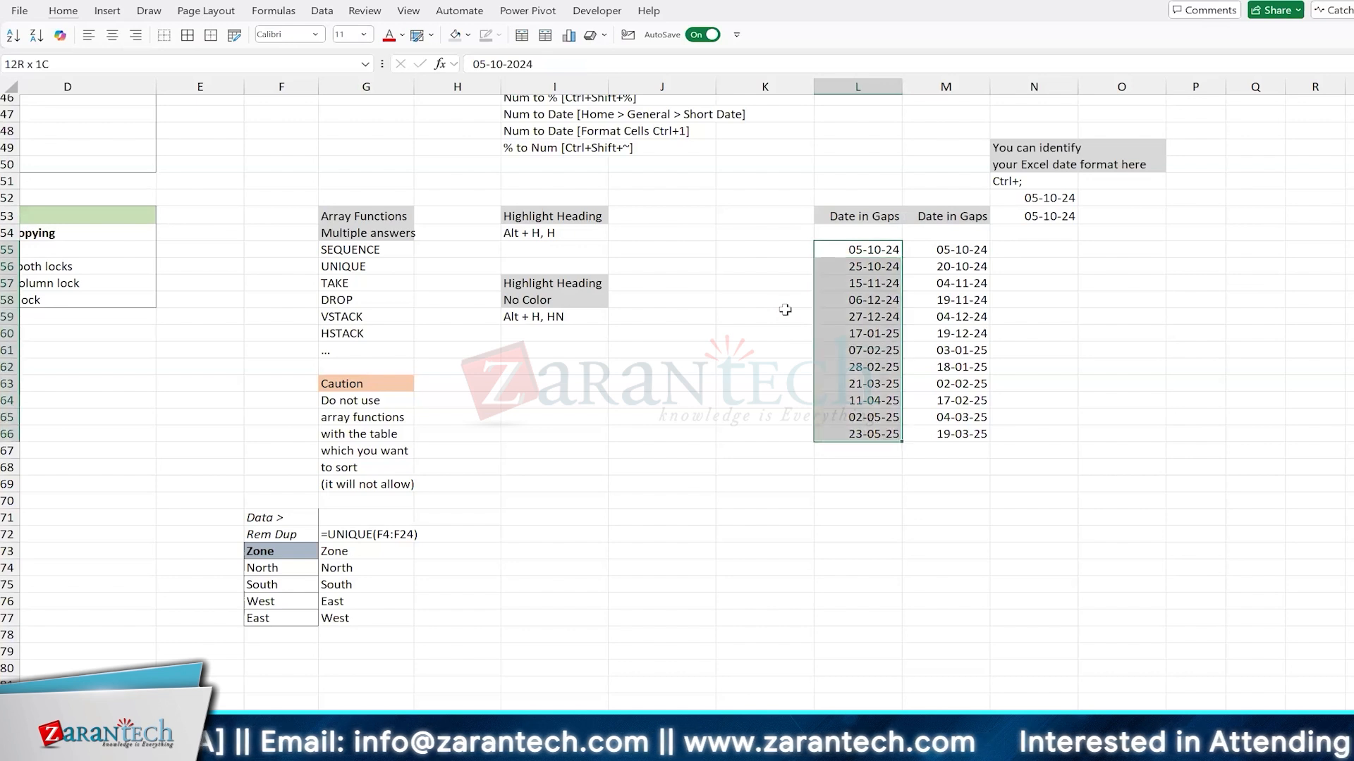
key("shift+Right")
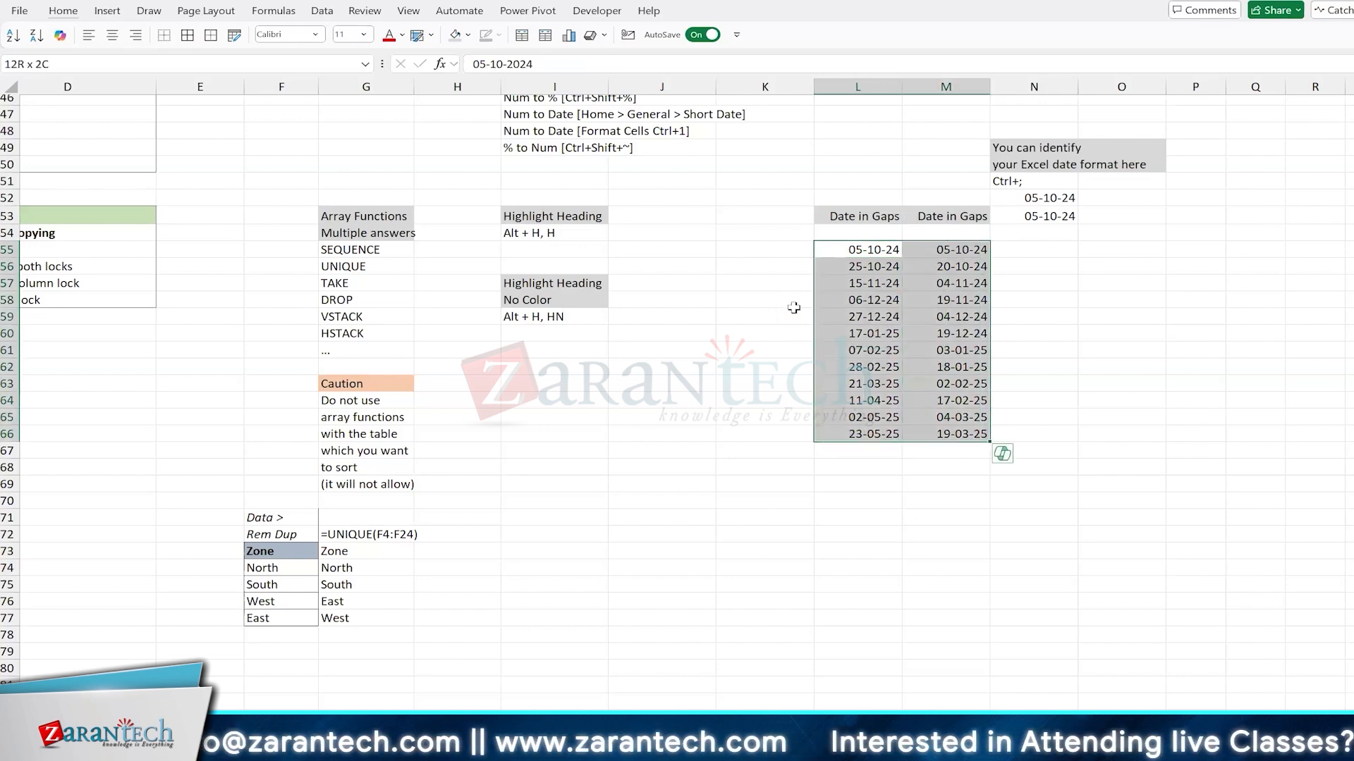
right_click(856, 307)
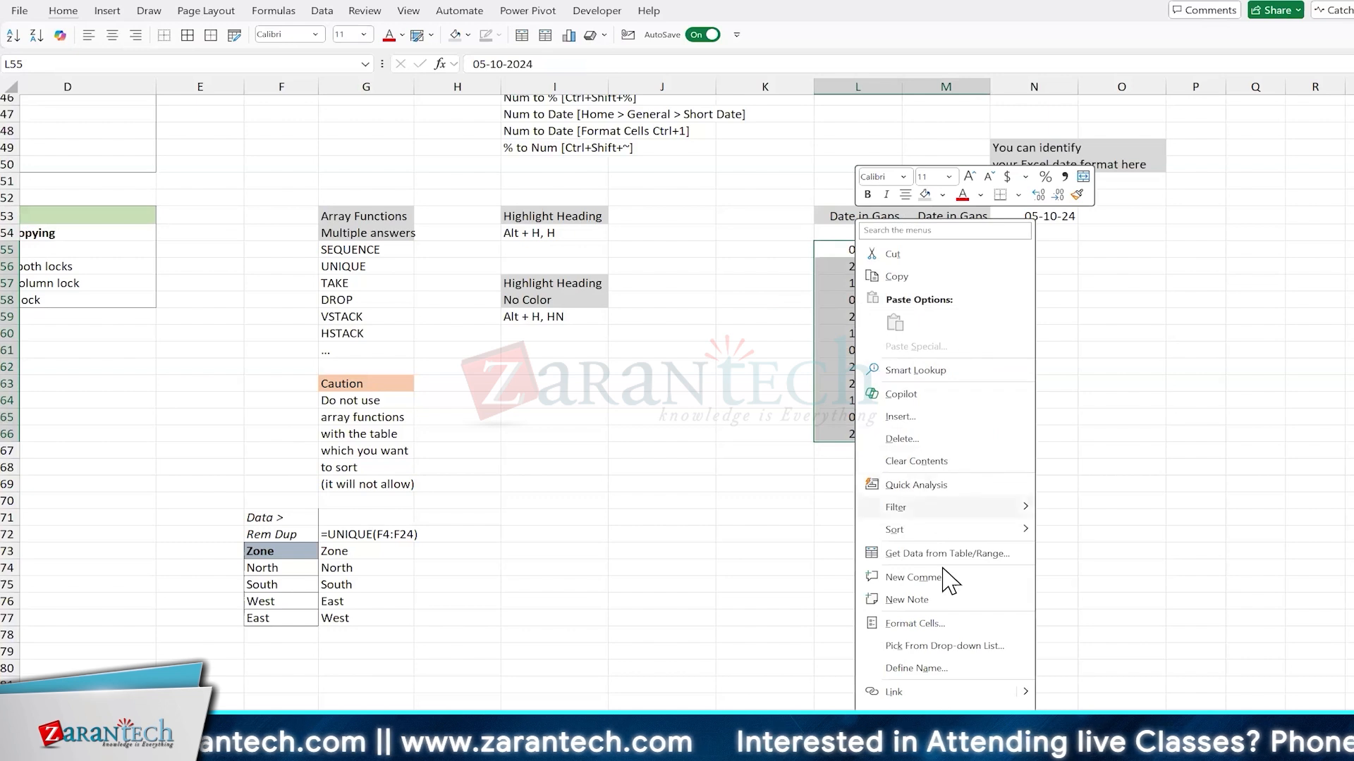
left_click(926, 623)
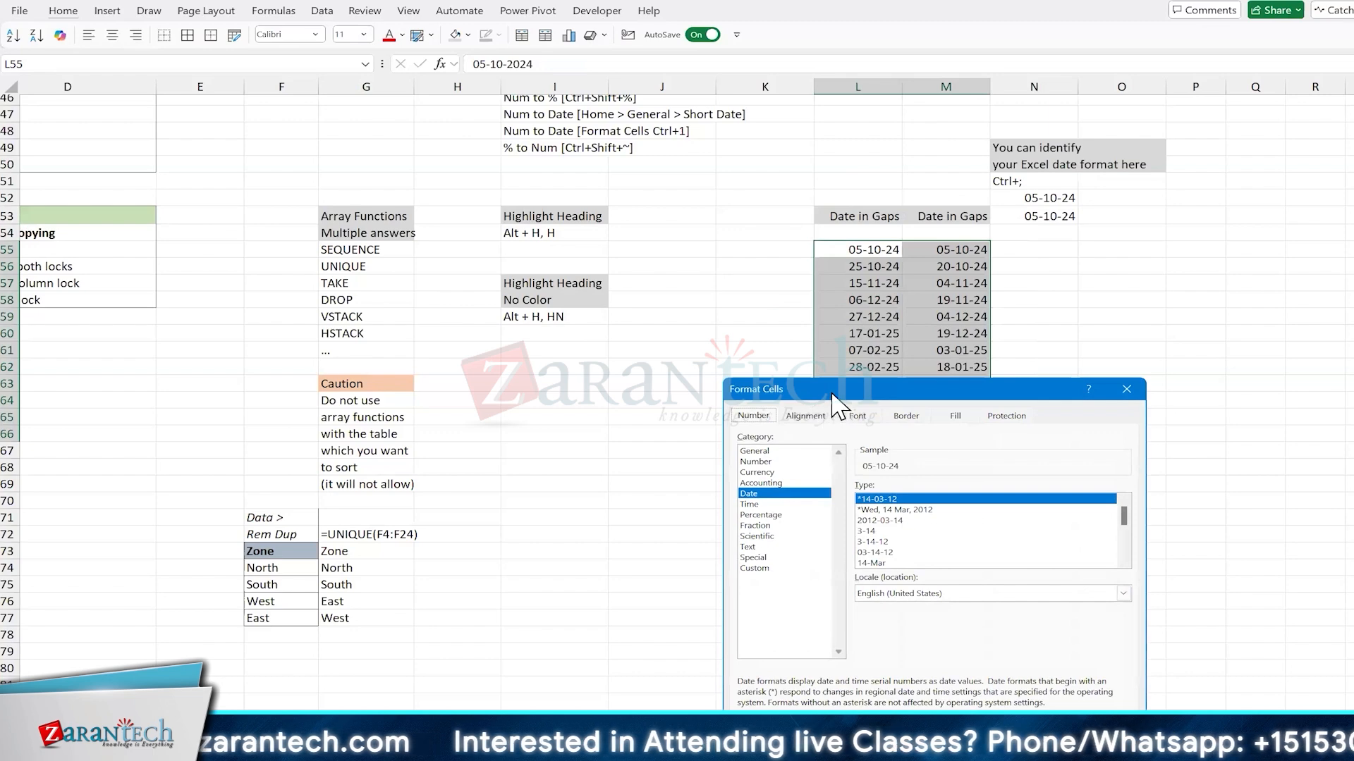
left_click_drag(812, 391, 459, 220)
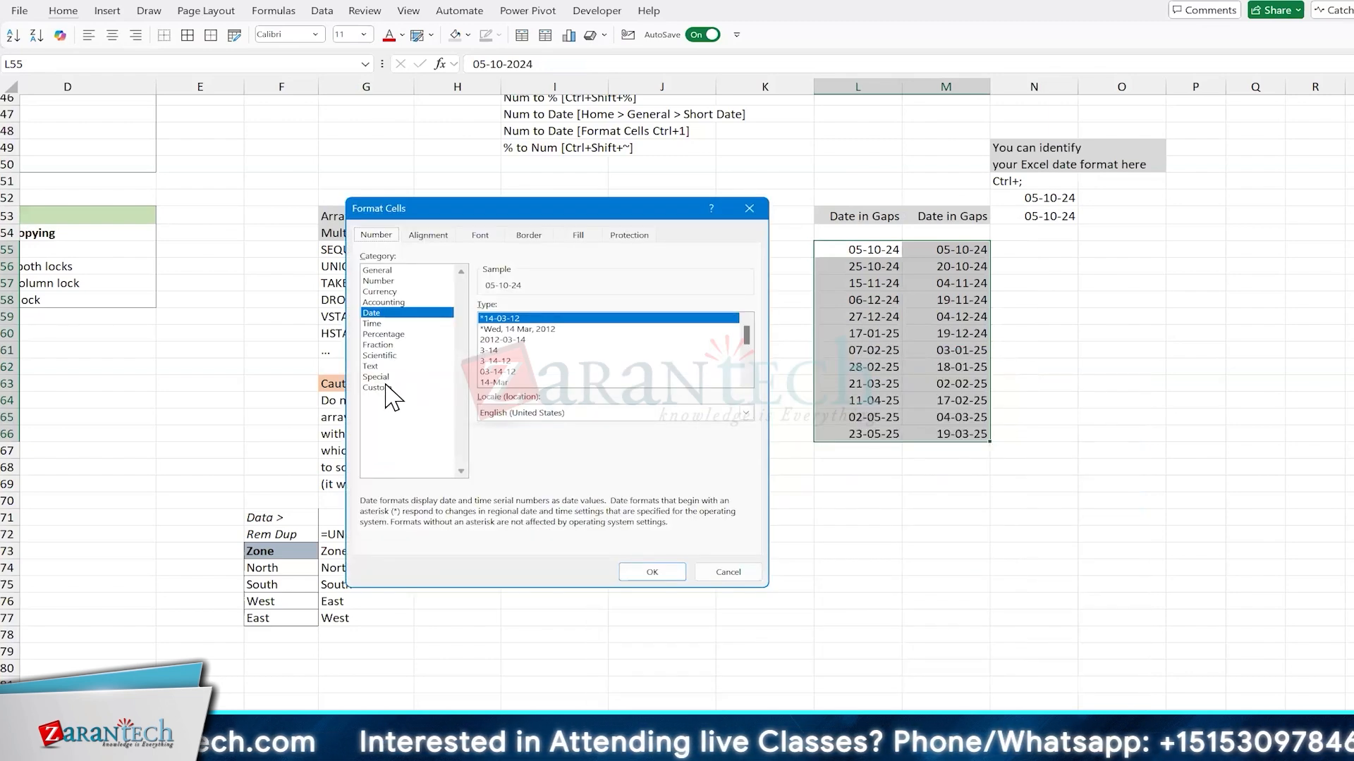
left_click(388, 387)
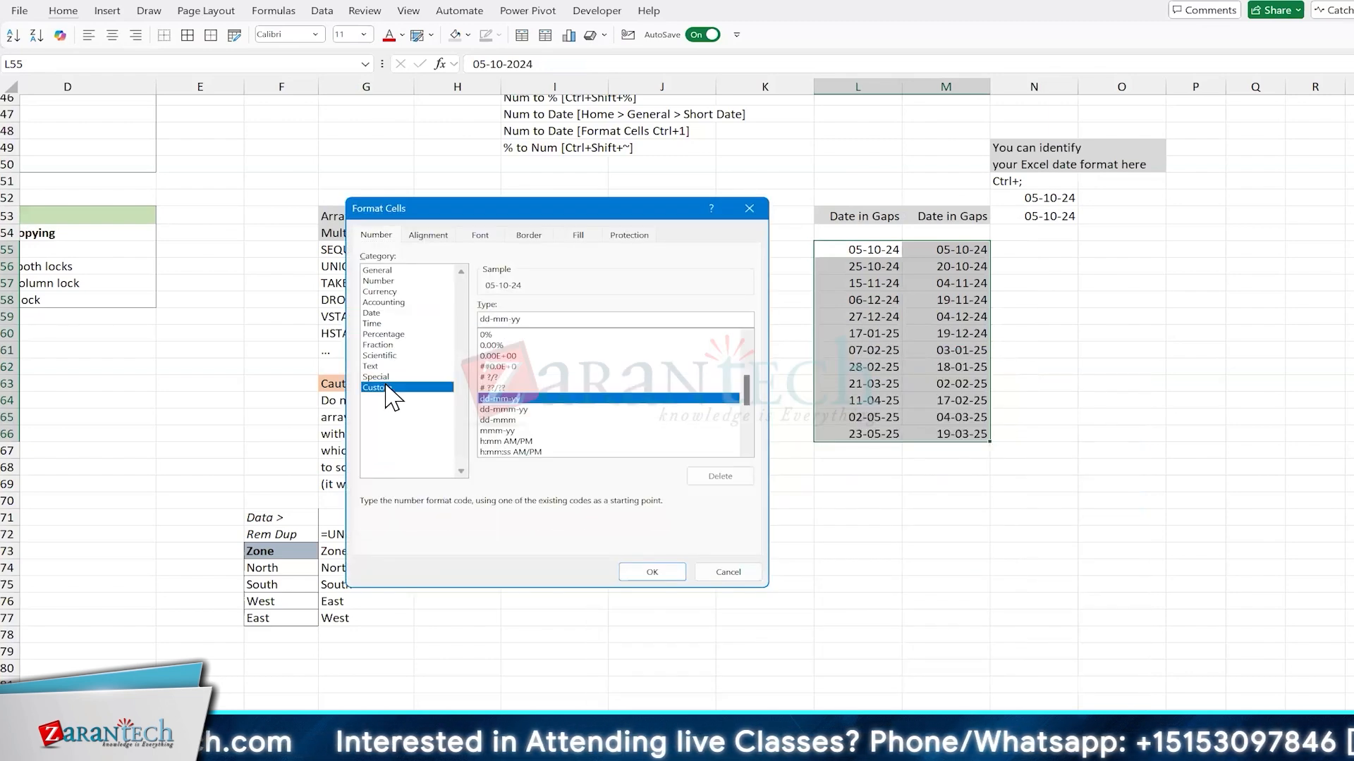
left_click(520, 420)
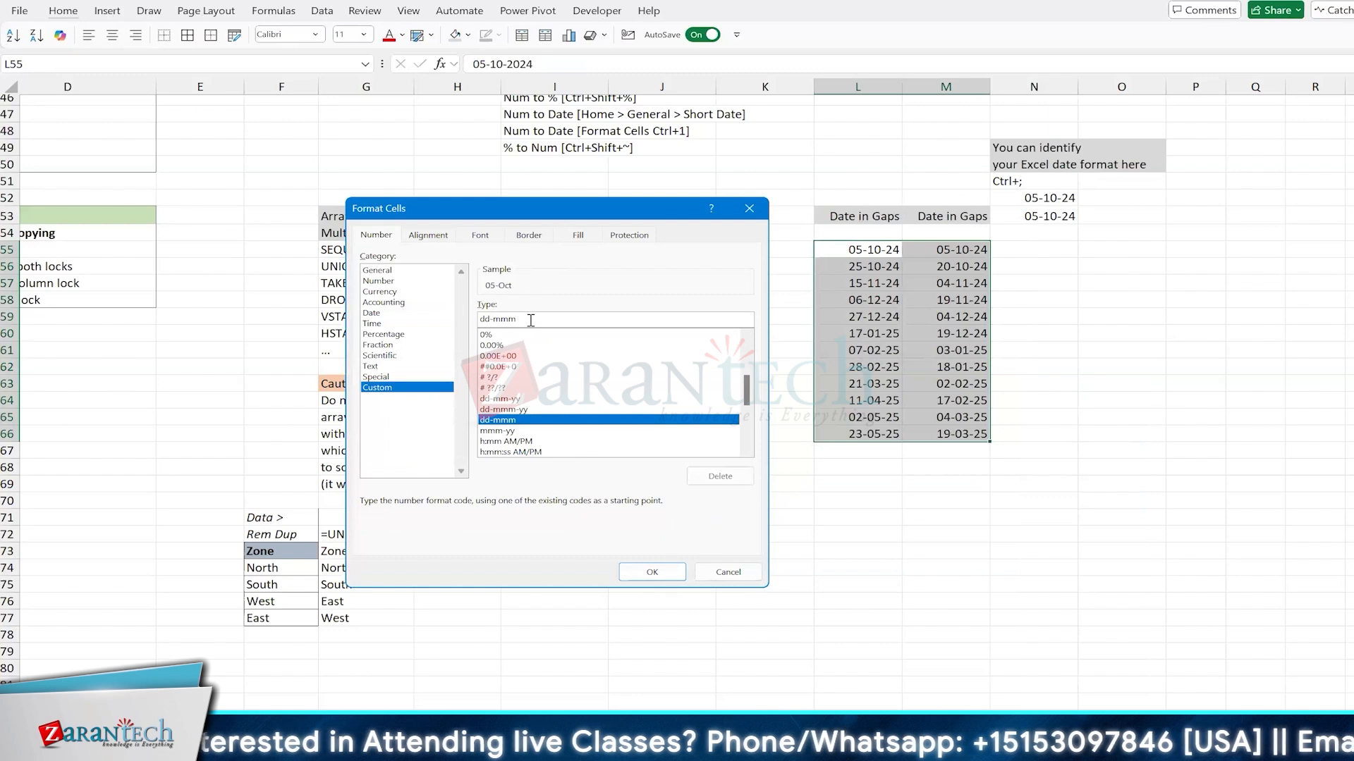
key("BackSpace")
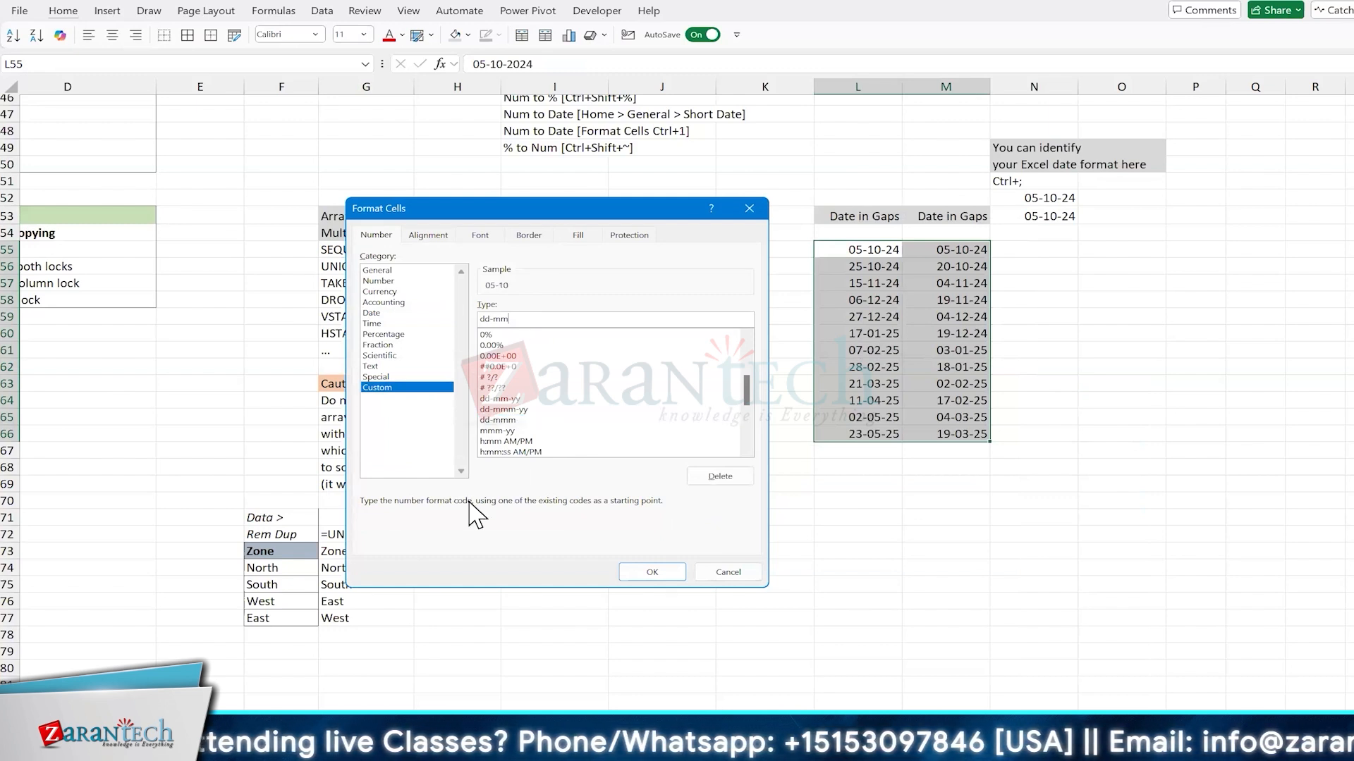
type("m")
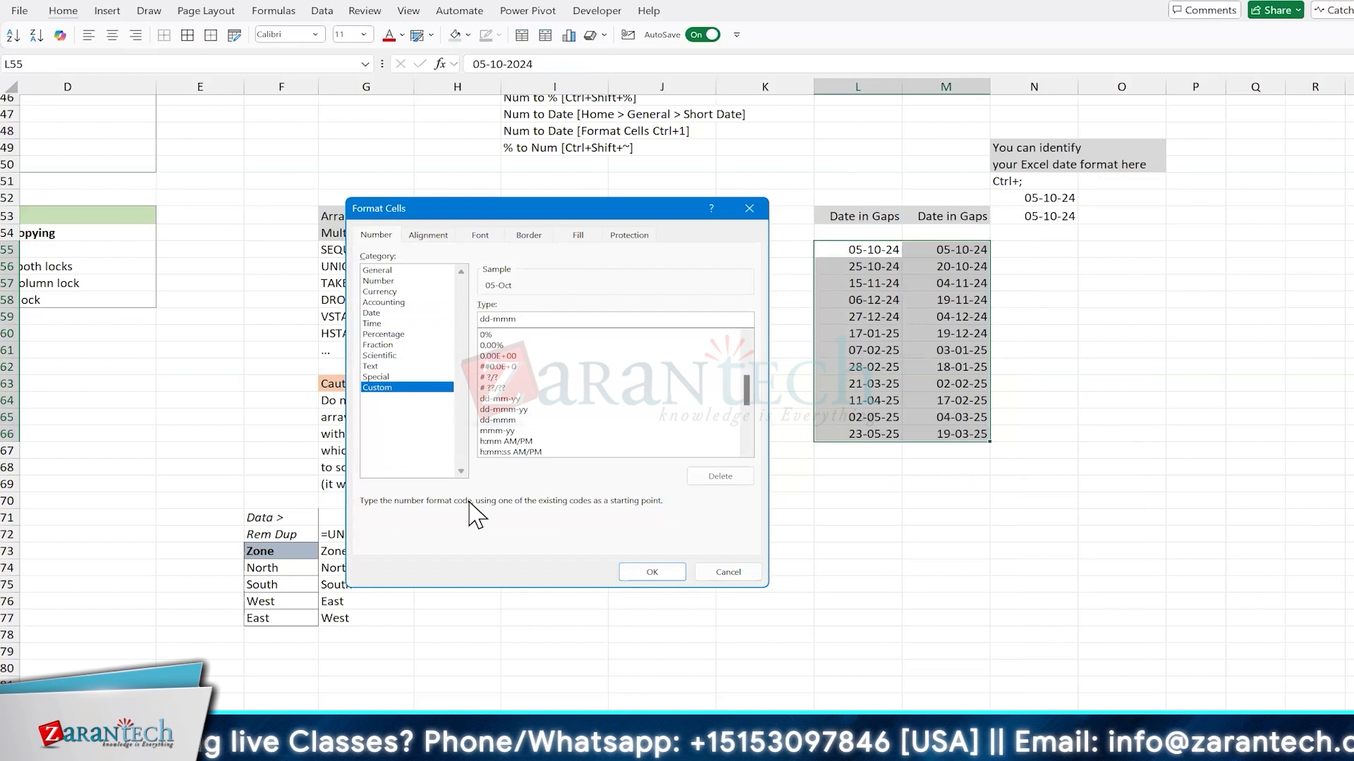
type("-yy,")
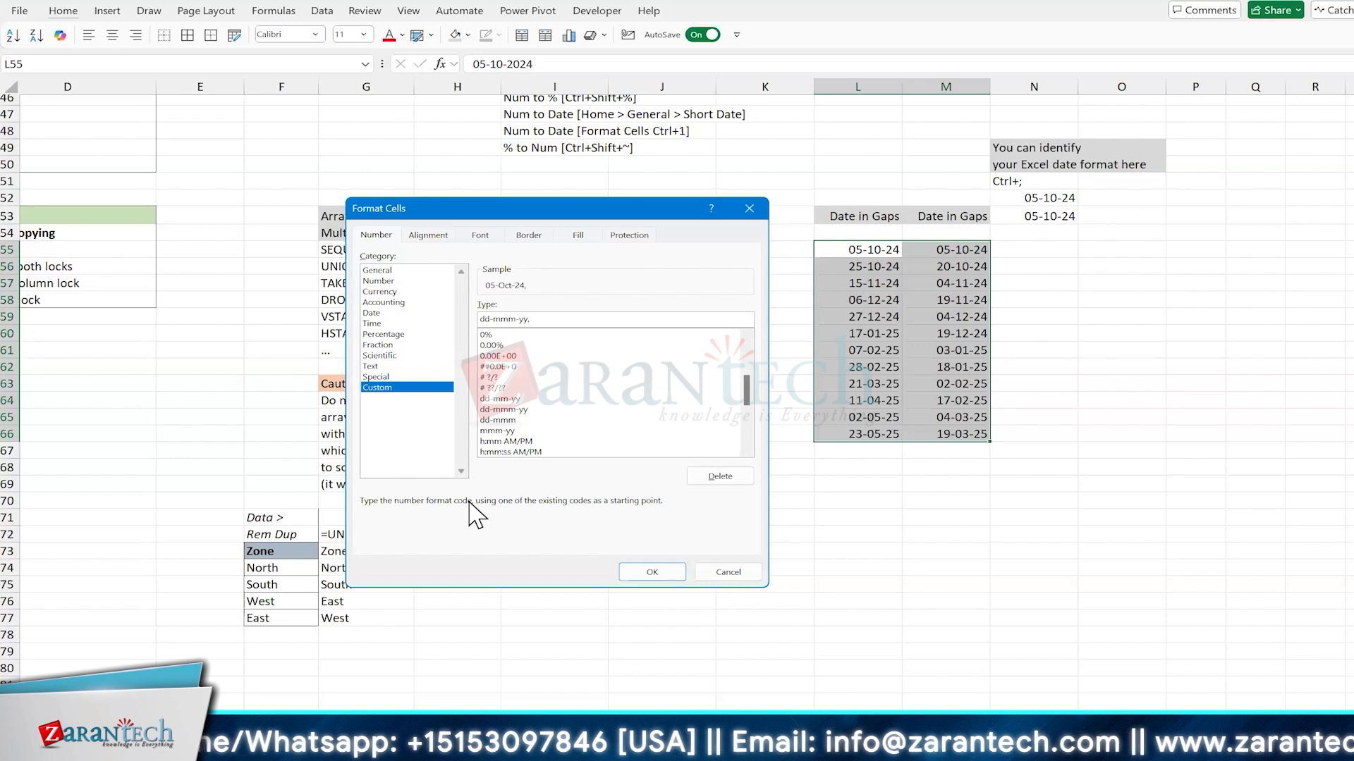
type(" ddd")
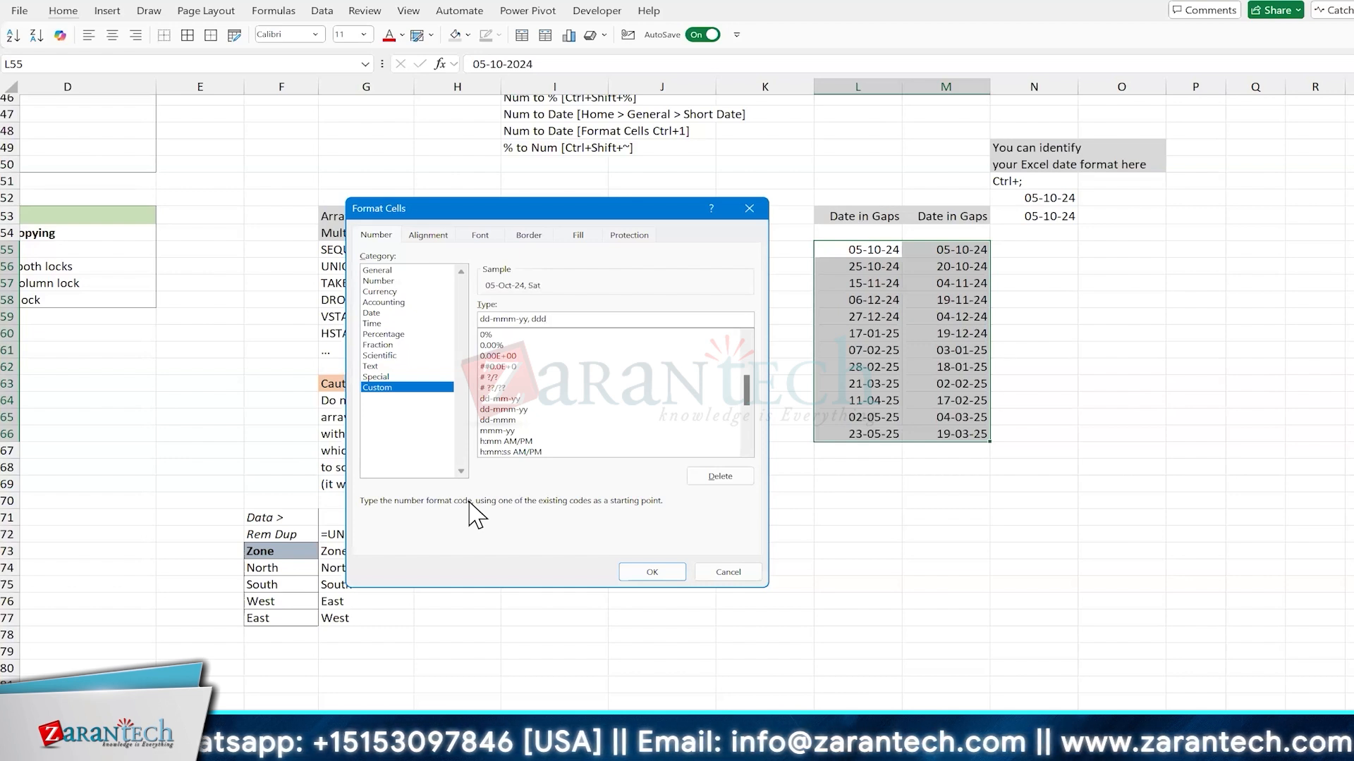
left_click(647, 572)
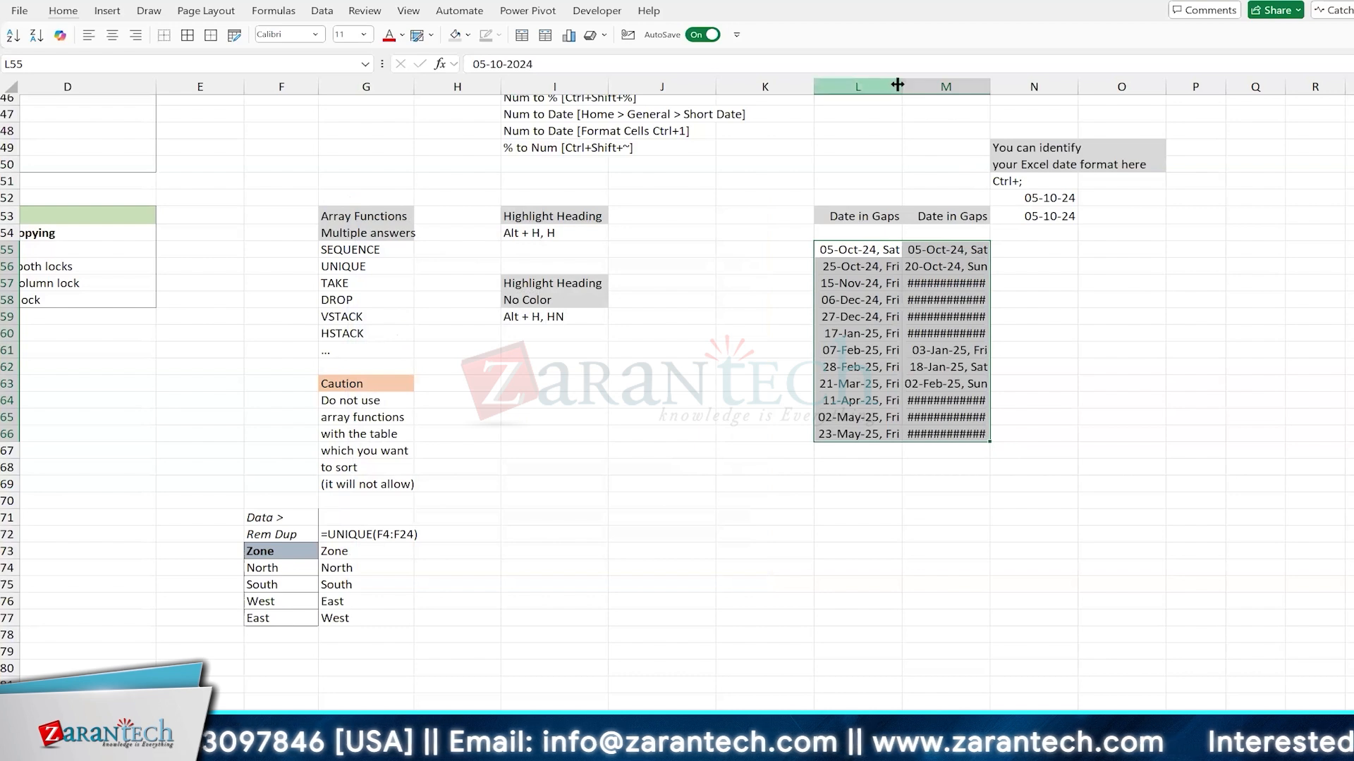
Step: Widen columns L and M to fit the reformatted dates
left_click_drag(894, 87, 1024, 87)
double_click(1025, 85)
left_click(865, 297)
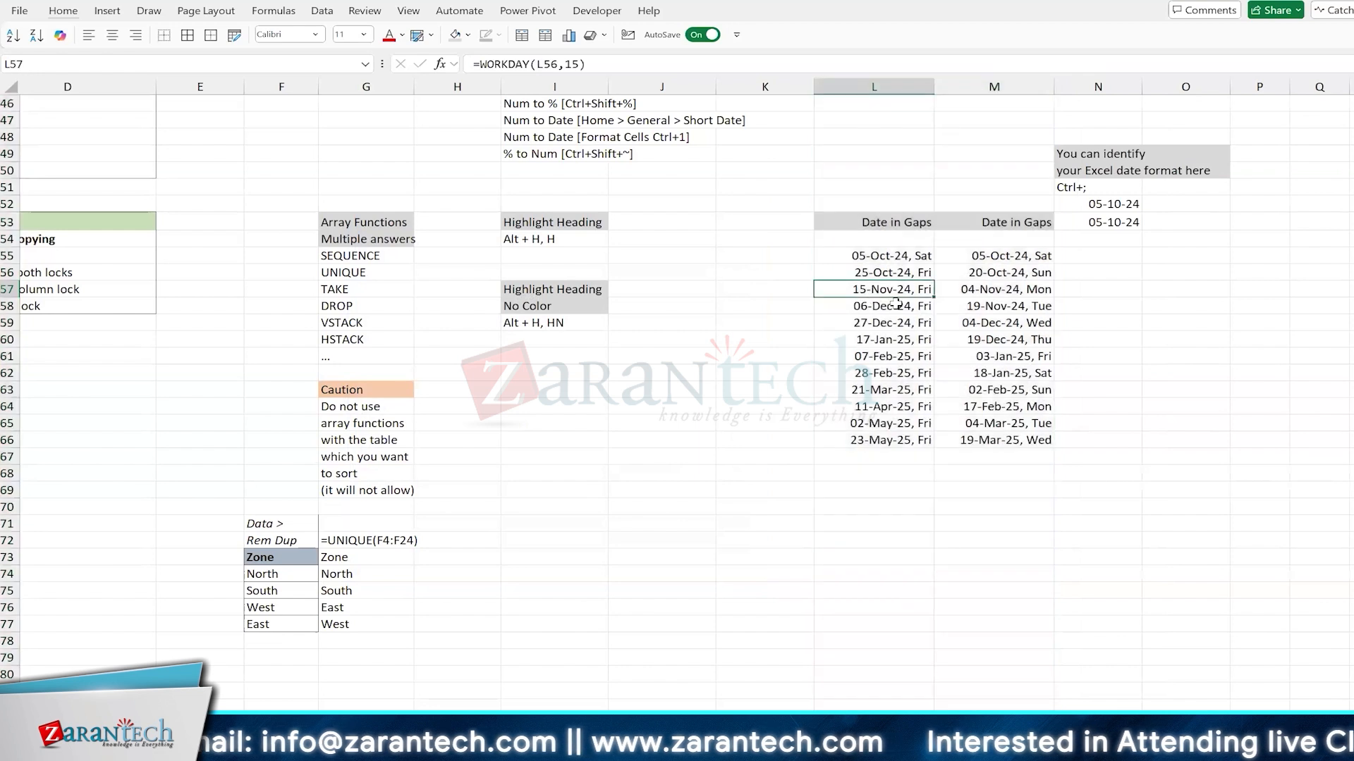
left_click(987, 327)
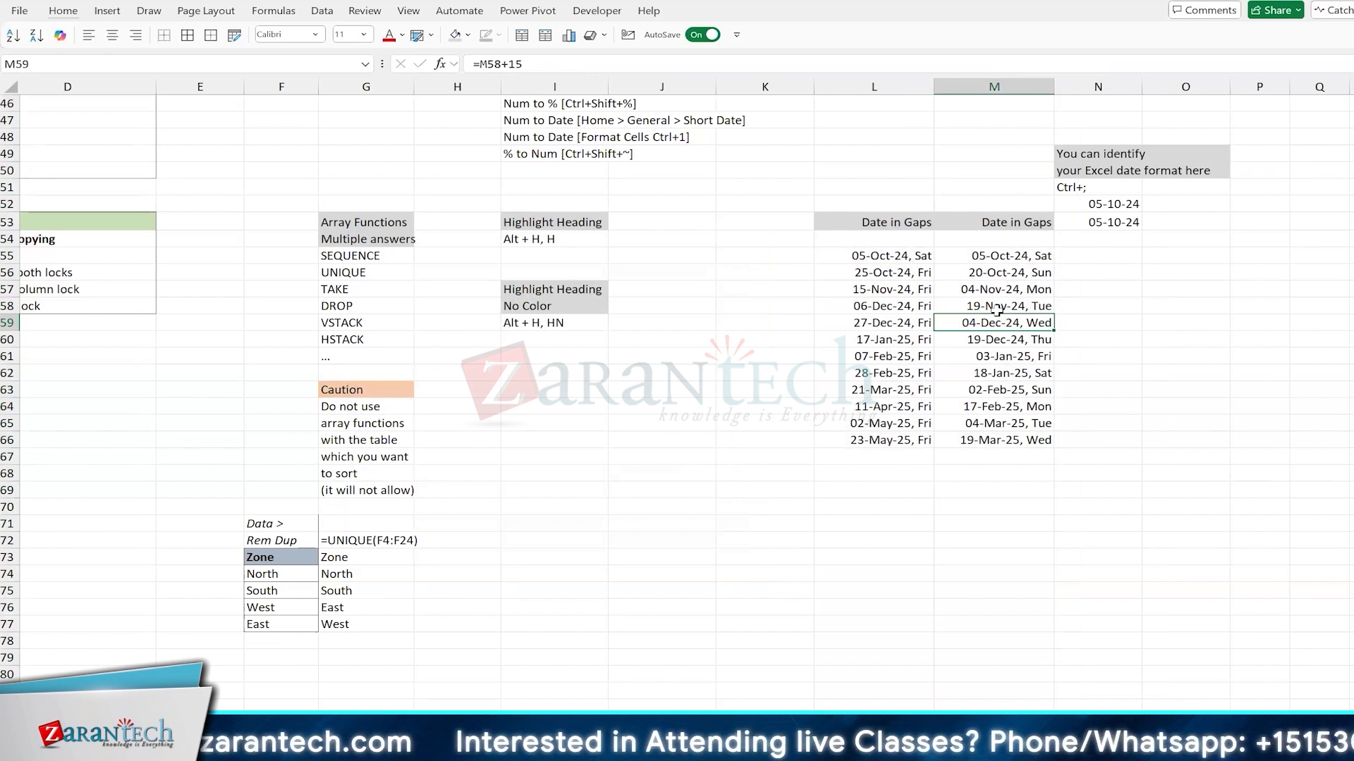
Step: Change the custom number format of the dates in M55:M66 to ddd, dd-mmm-yy
left_click_drag(995, 256, 1001, 441)
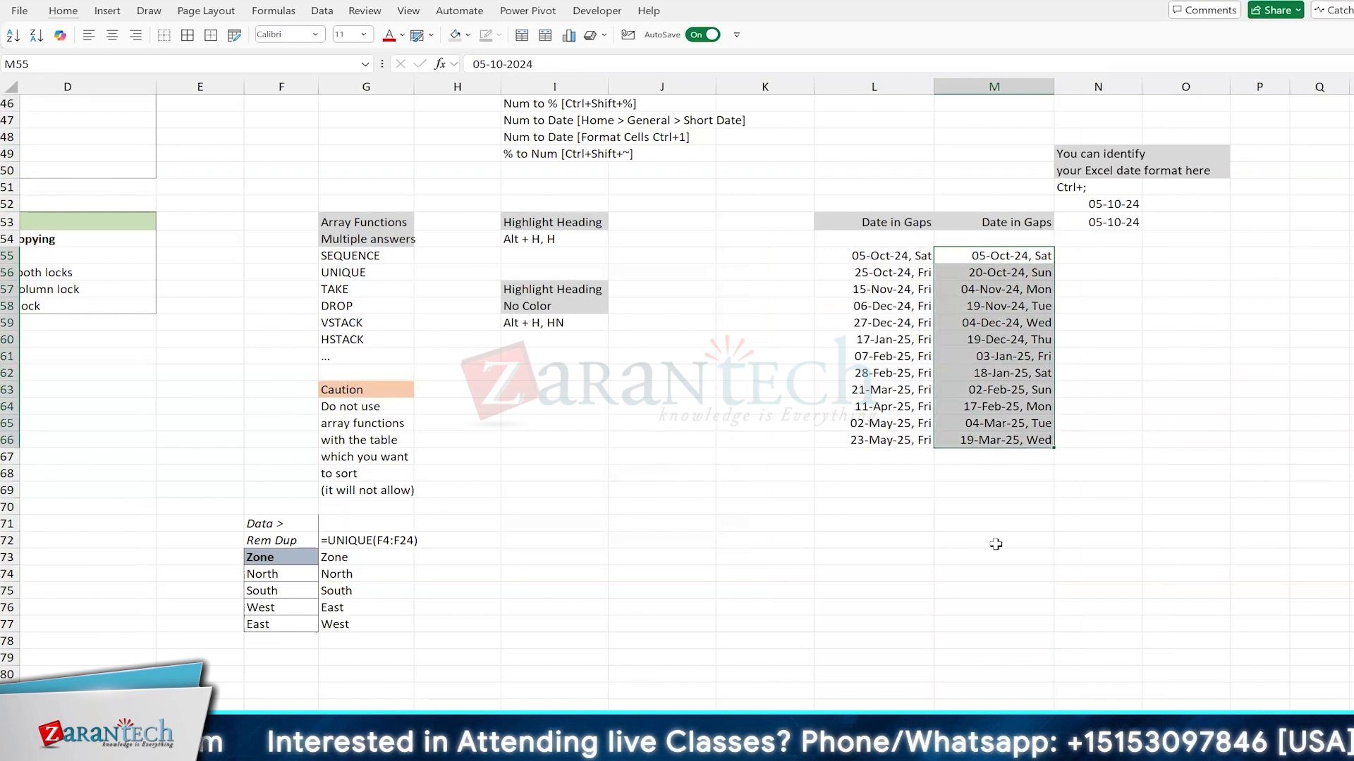
key("ctrl+1")
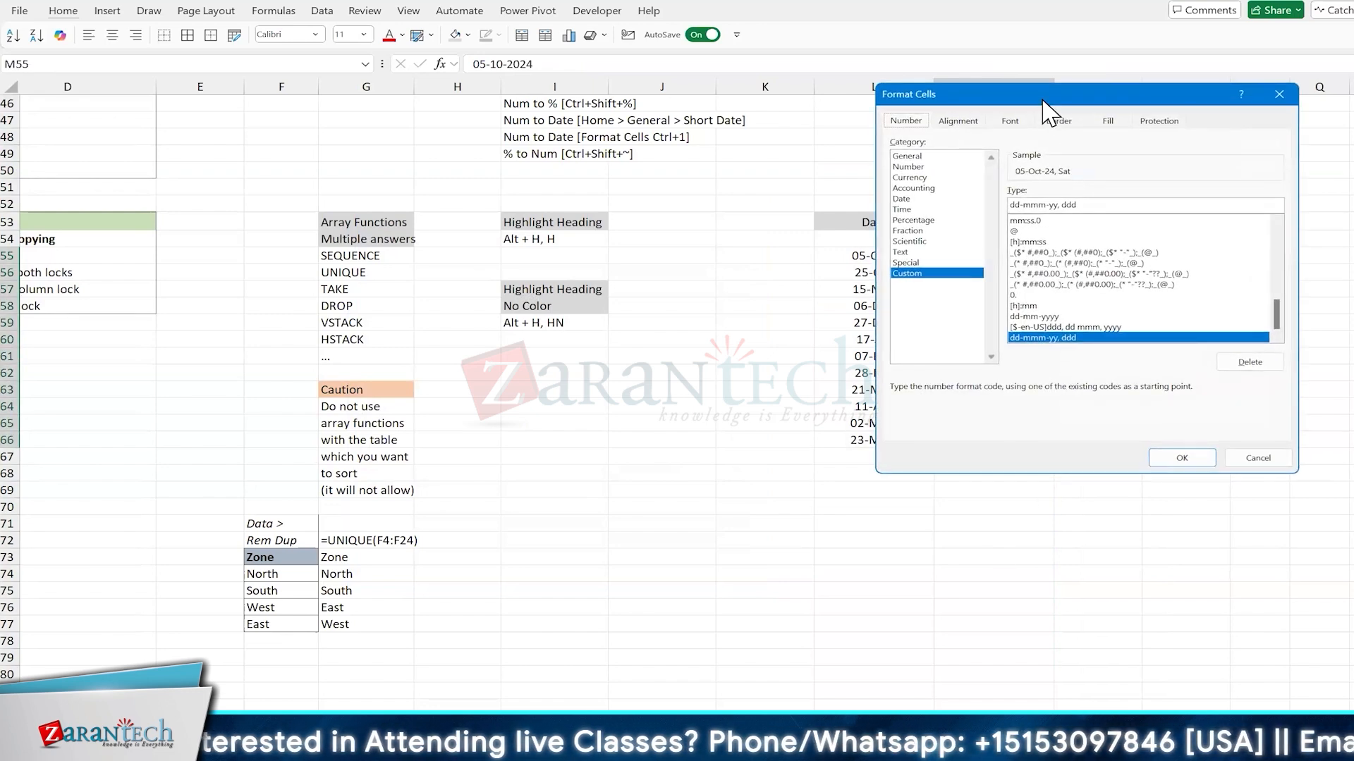
left_click_drag(1041, 98, 533, 163)
left_click(589, 266)
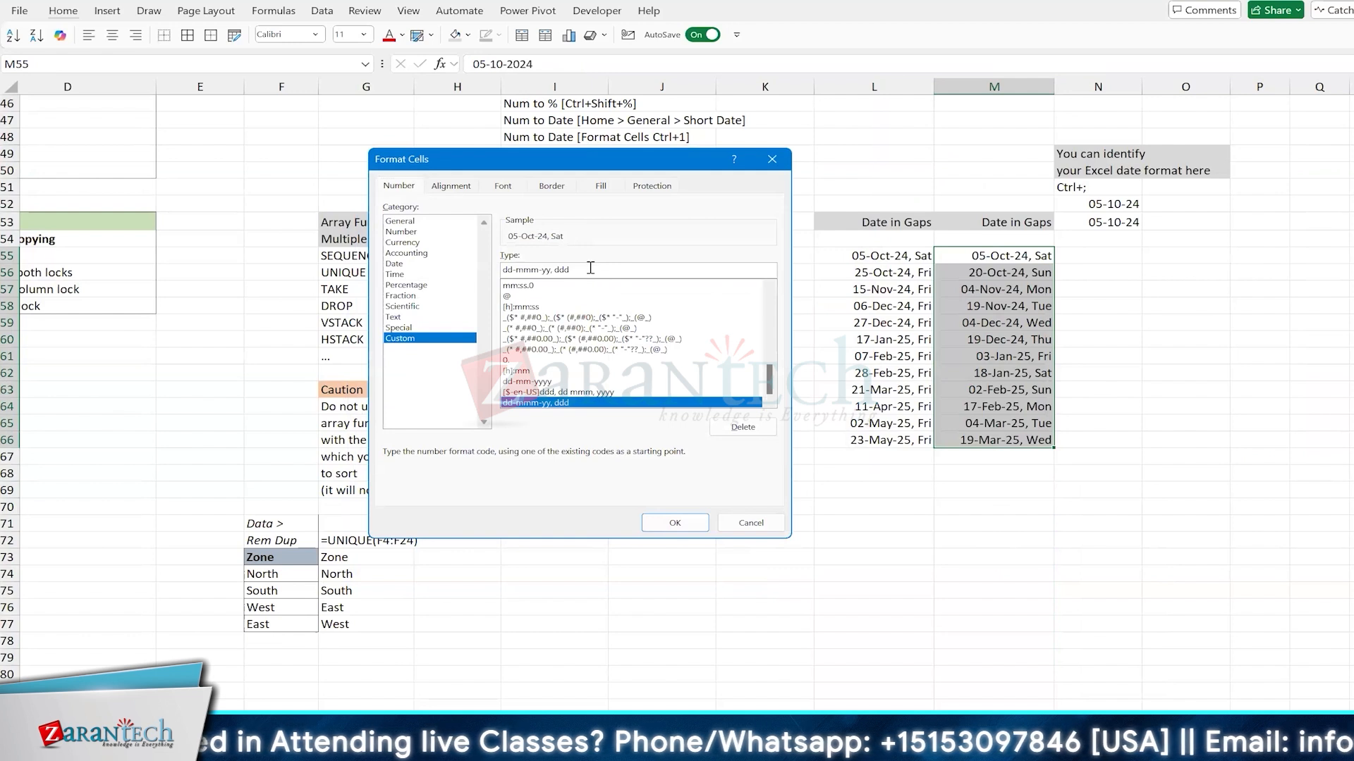
key("BackSpace")
key("BackSpace")
key("BackSpace")
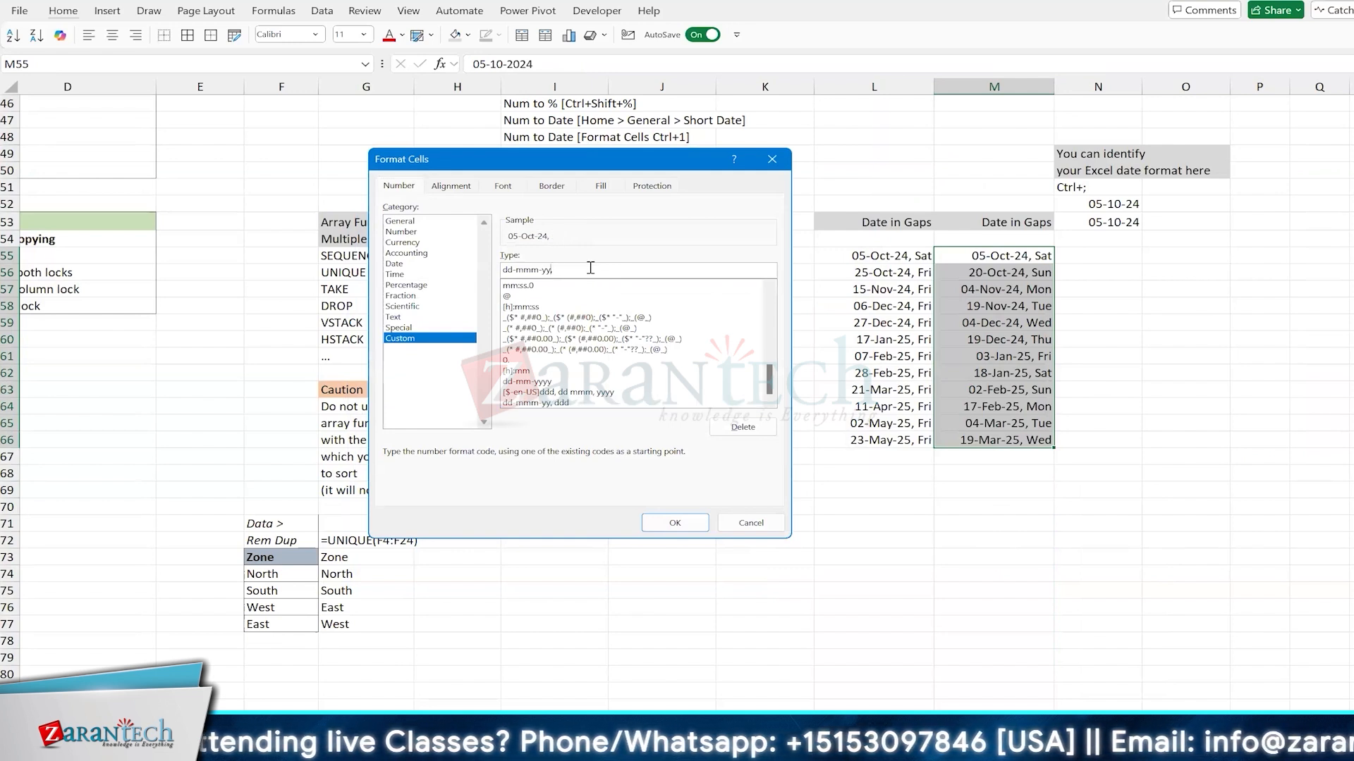
key("BackSpace")
key("Left")
key("Left")
key("Left")
key("Left")
key("Left")
key("Left")
key("Left")
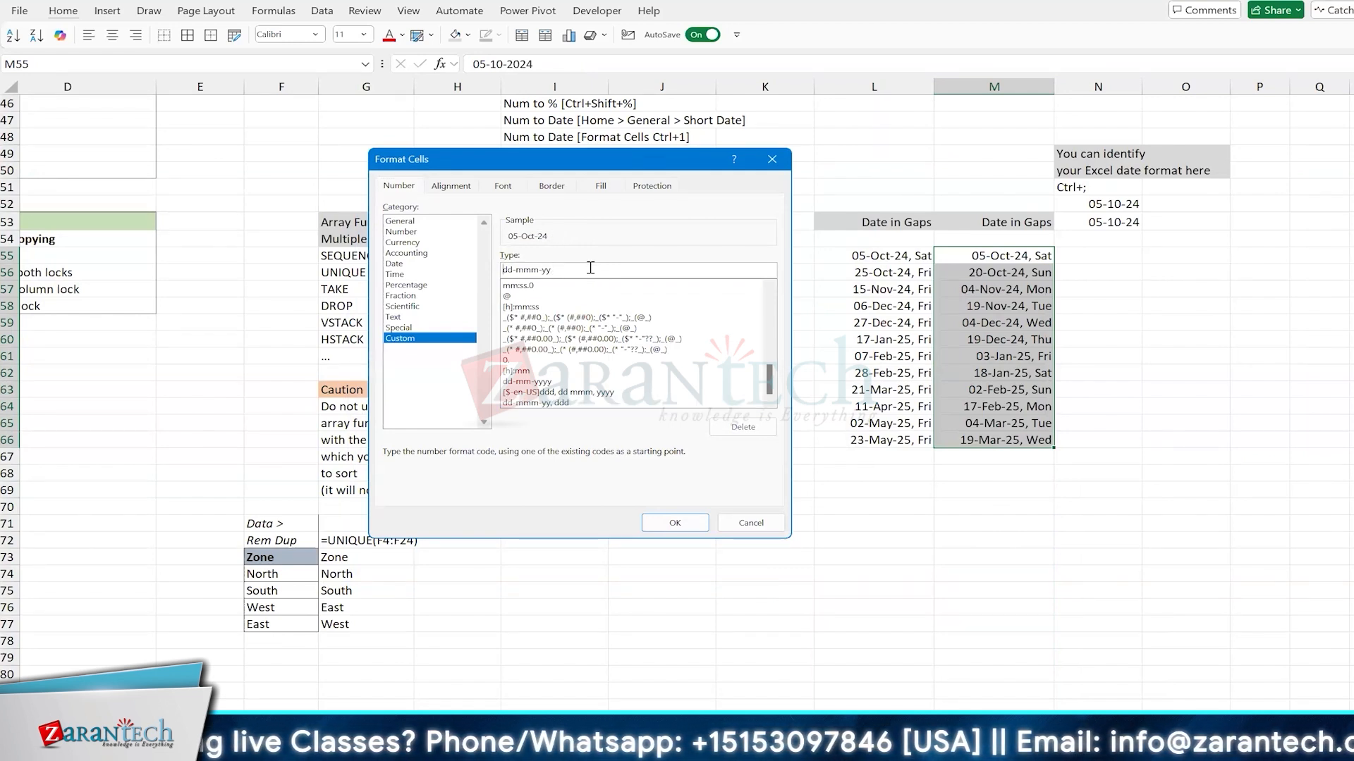
type("ddd,")
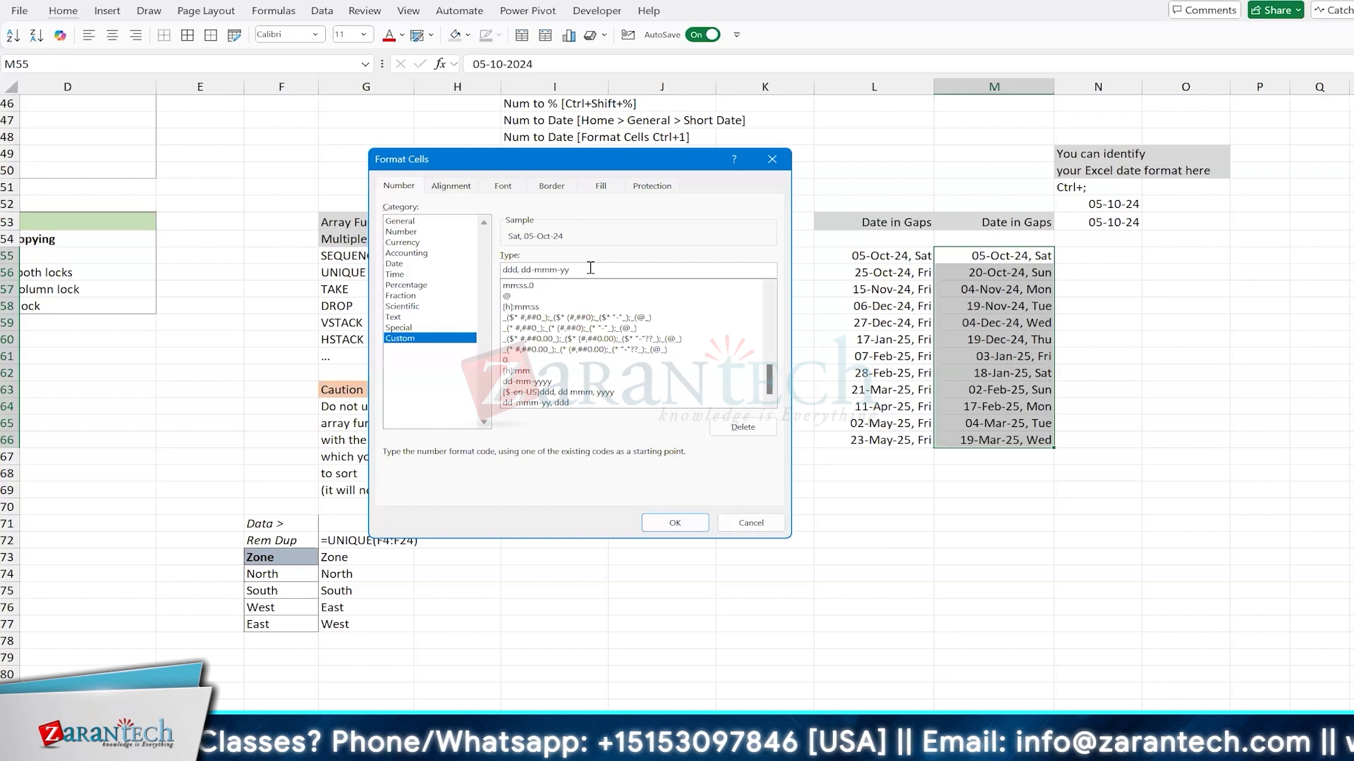
left_click(678, 527)
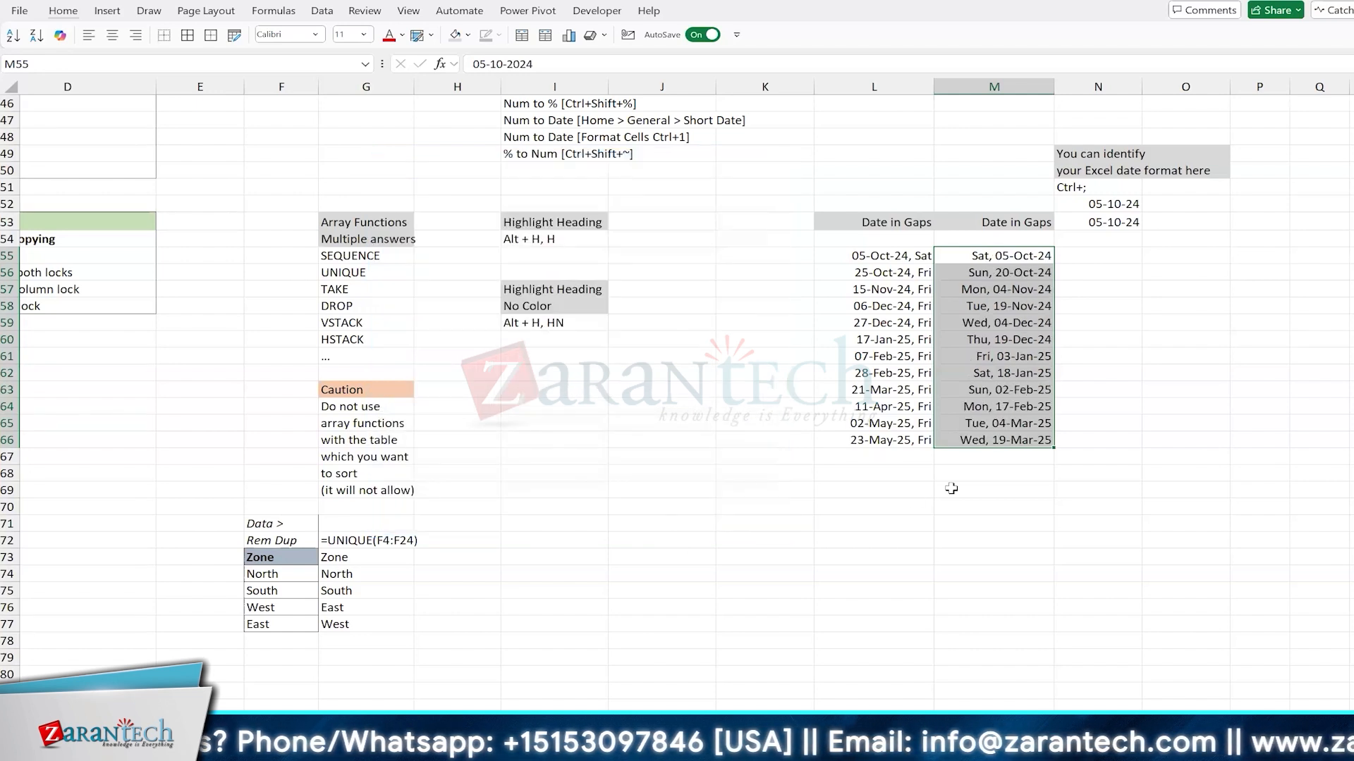
Step: Review the calendar-day formula =M55+15 in M56 against the start date in M55
left_click(1030, 338)
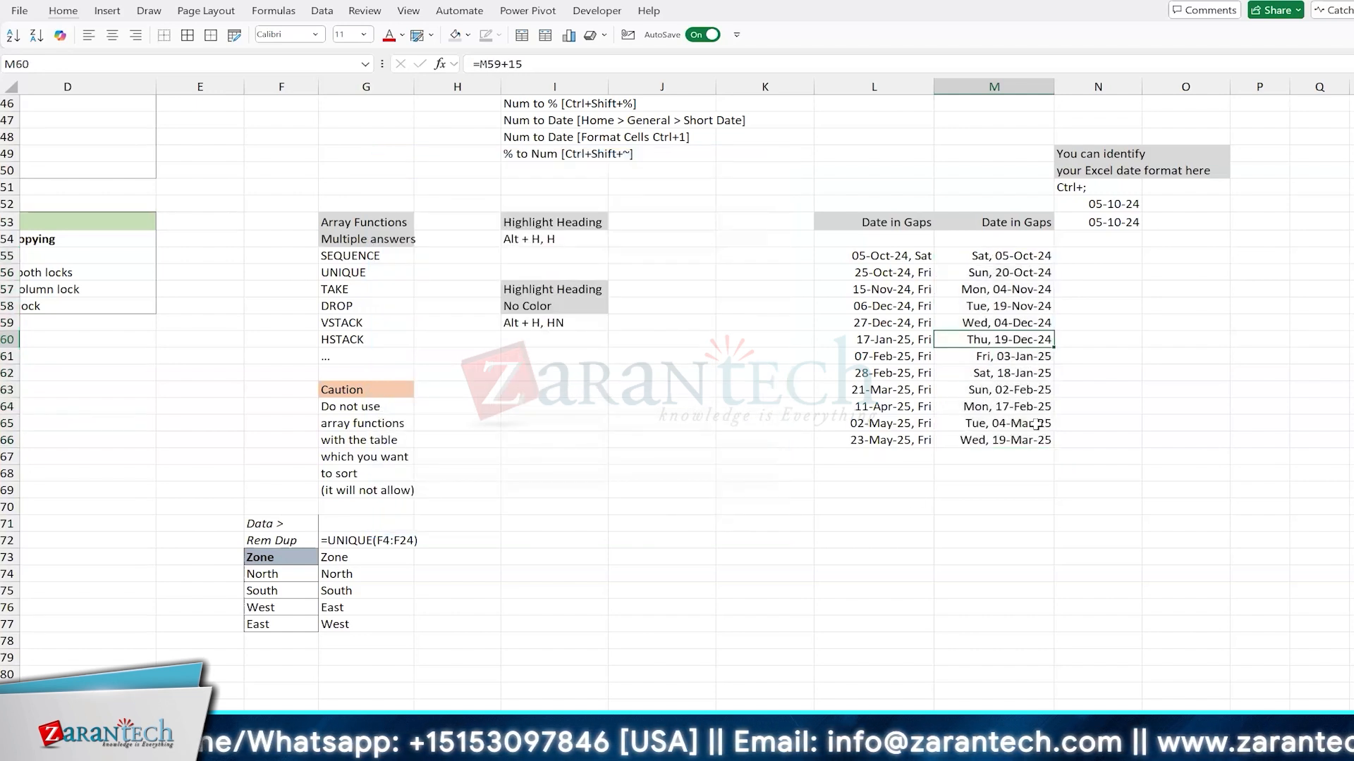
left_click(1002, 255)
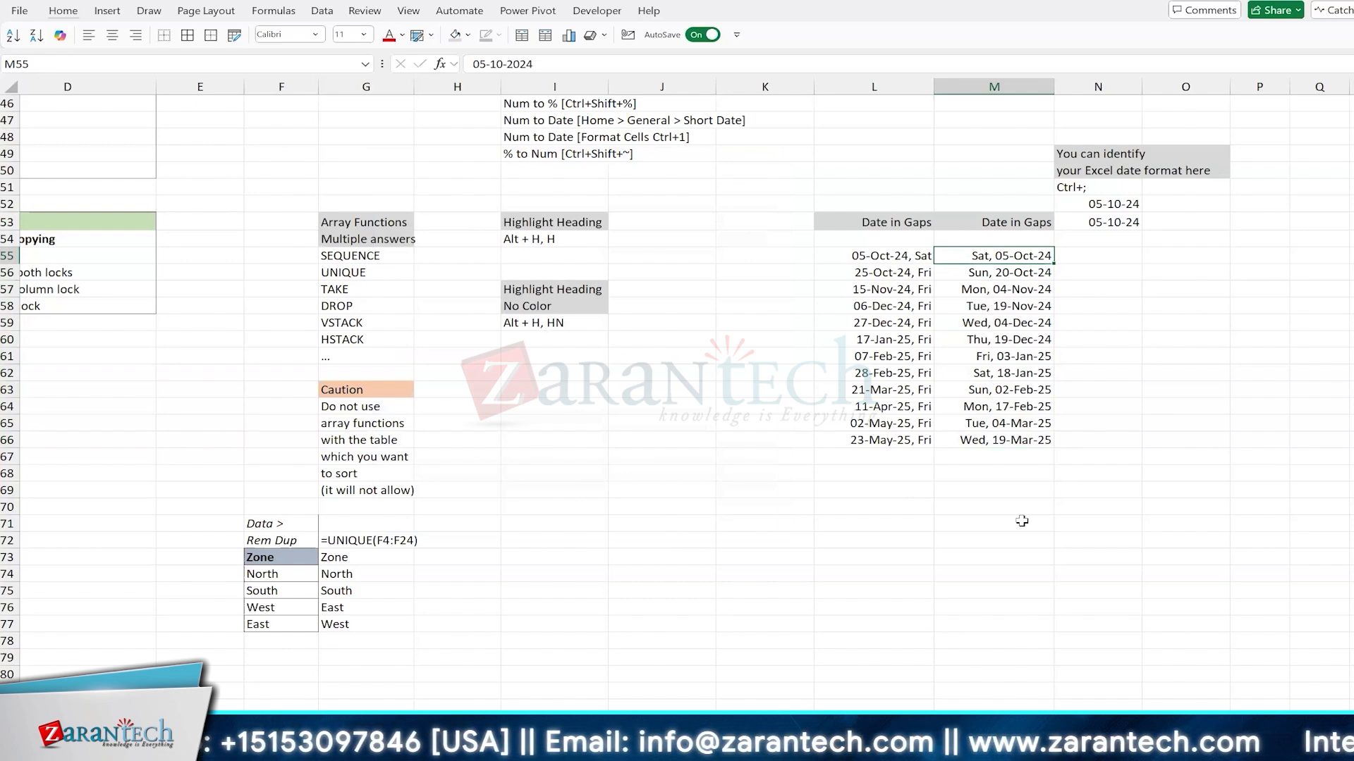
key("Down")
type("=M55+15")
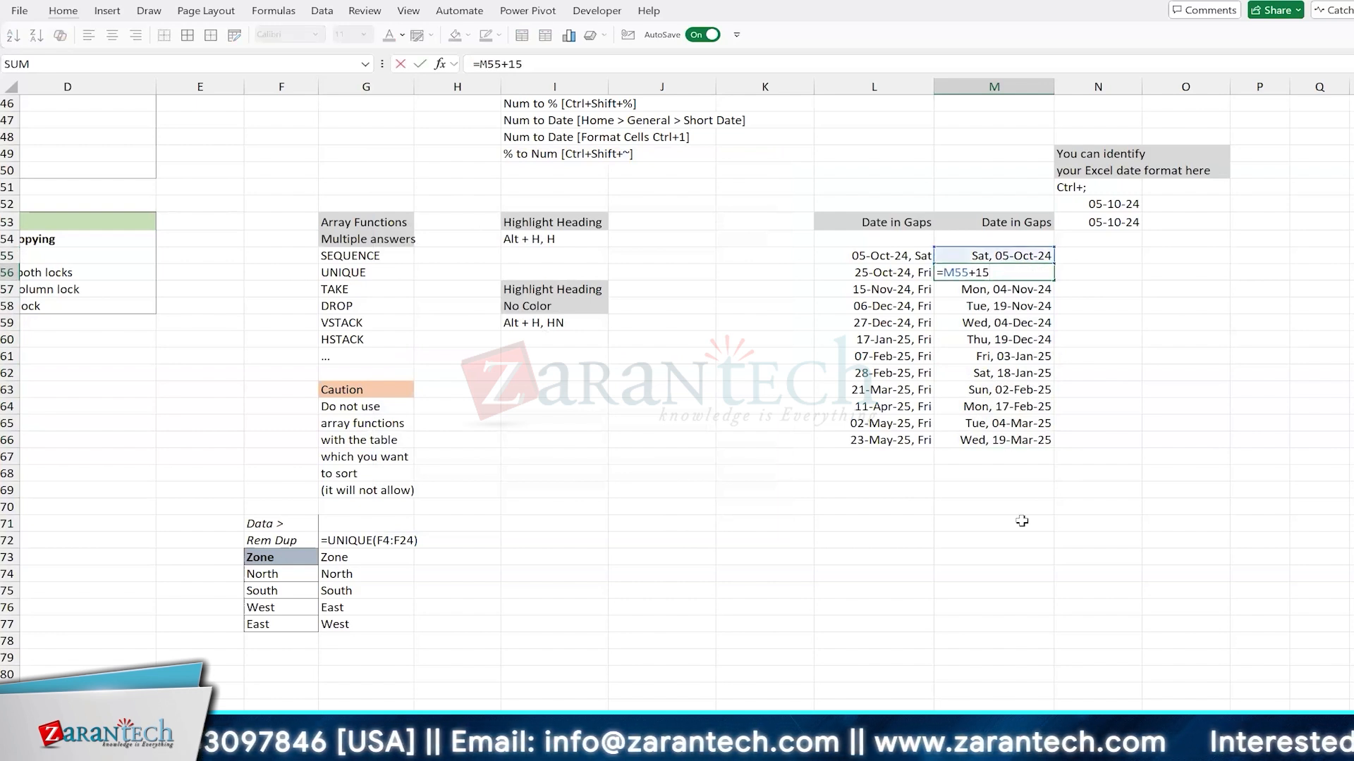
key("ctrl+Return")
key("Right")
key("Left")
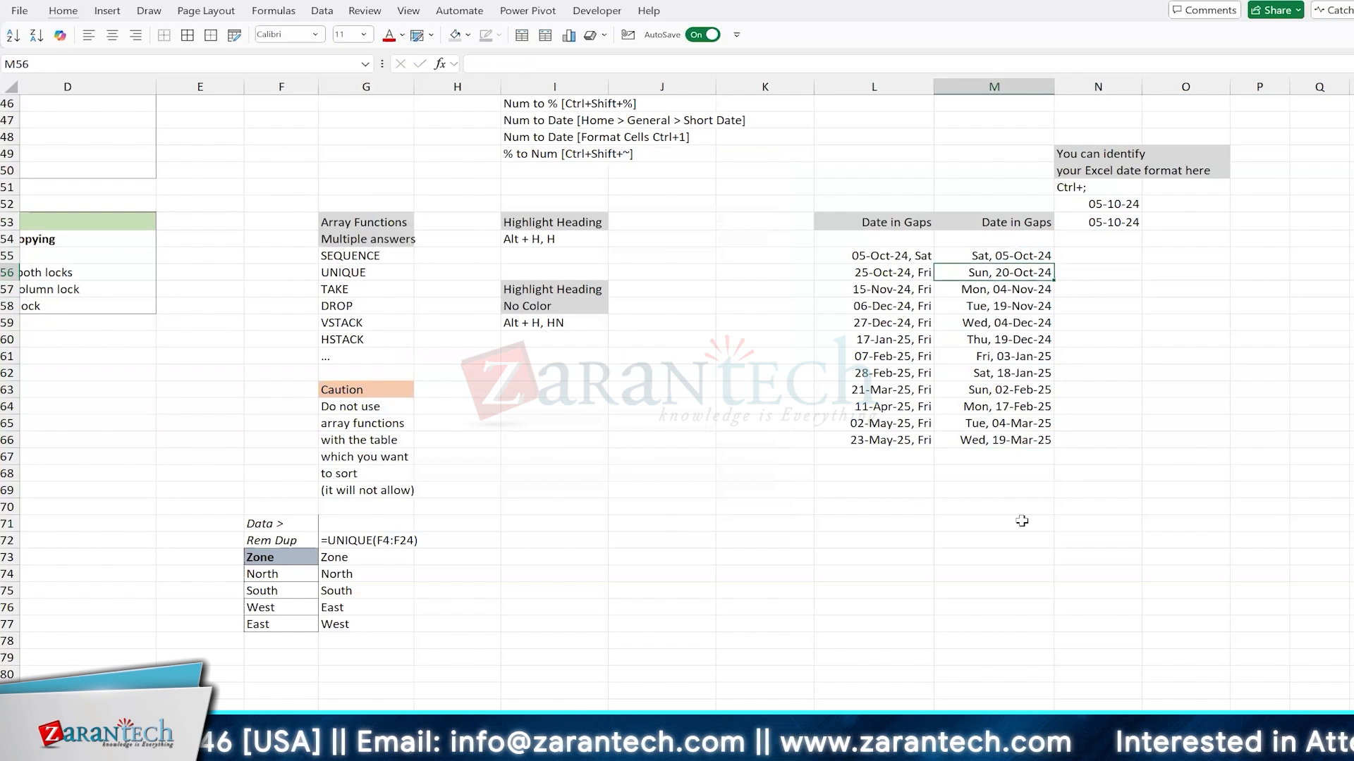
Step: Start a new conditional formatting rule for the dates in M55:M66 that uses a formula to determine which cells to format
key("Up")
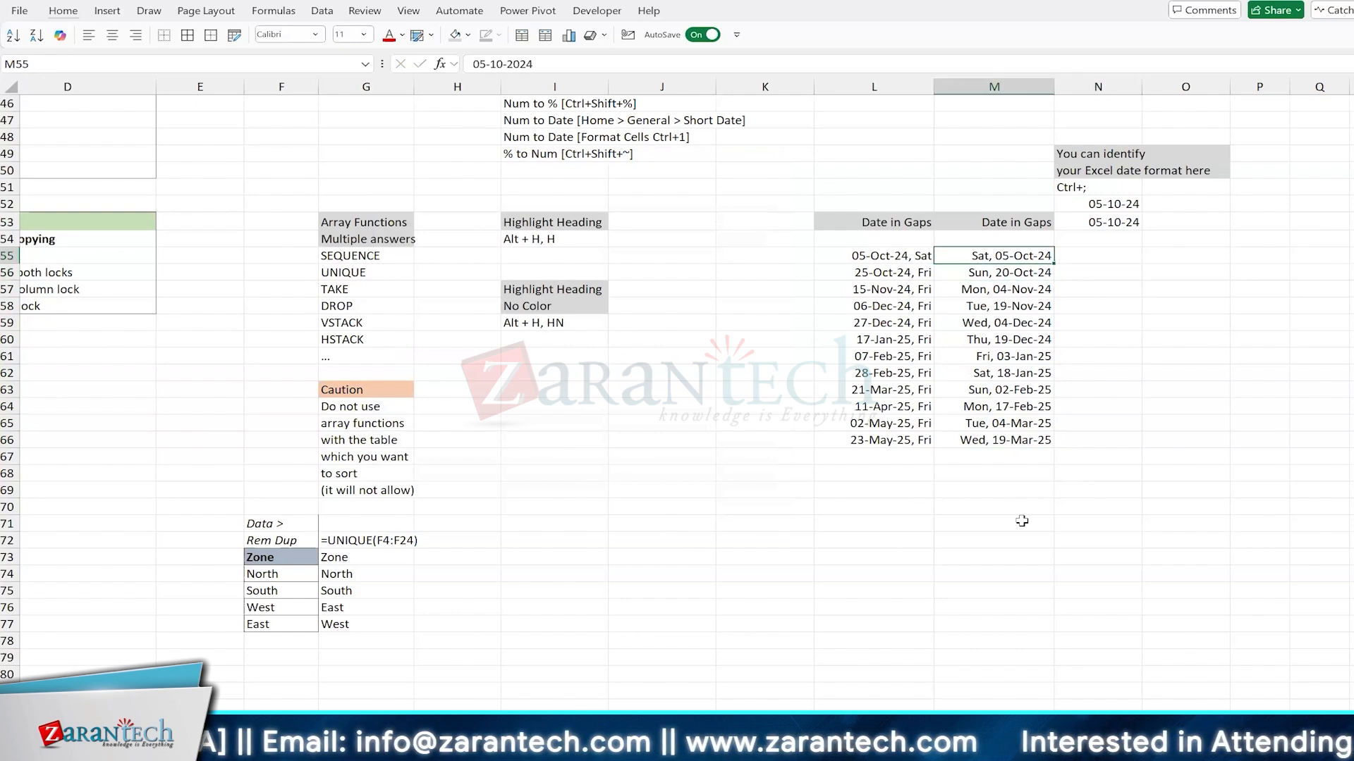
key("ctrl+shift+Down")
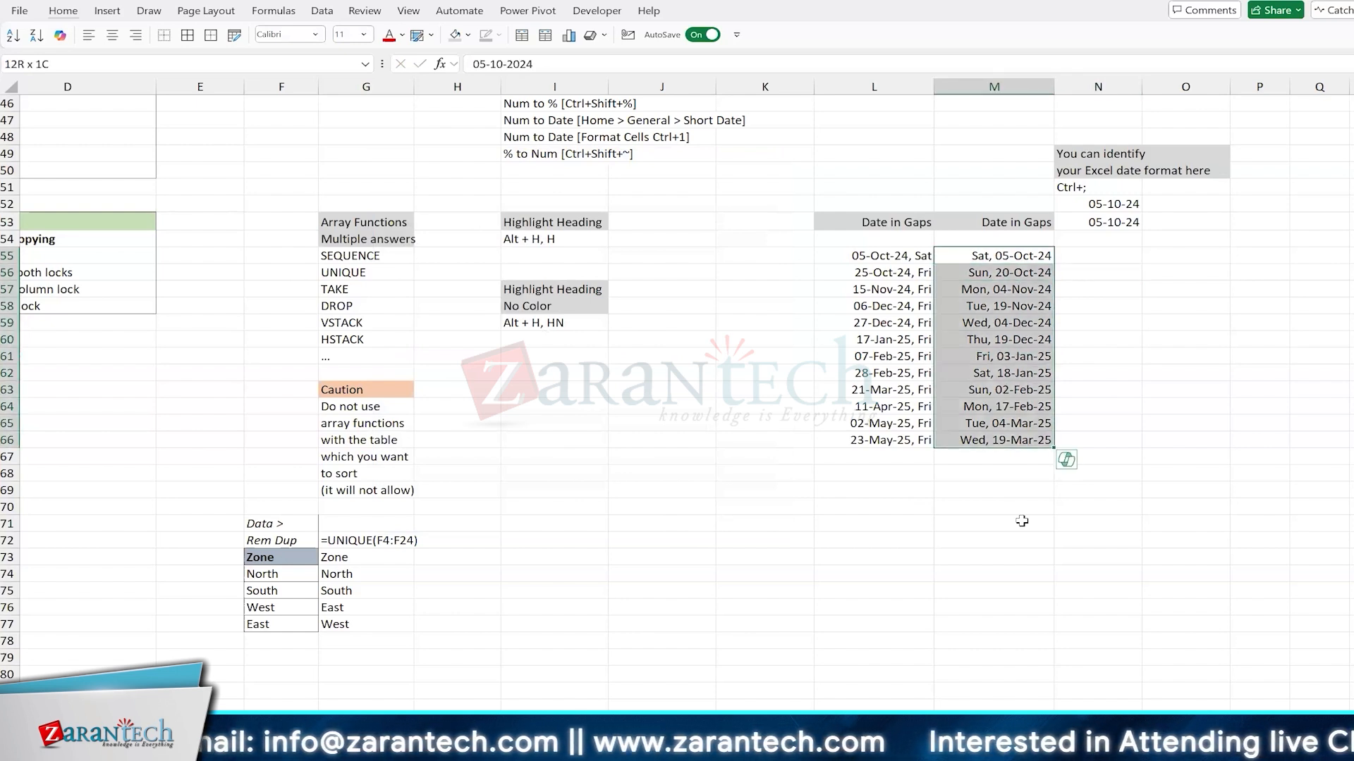
key("alt+h")
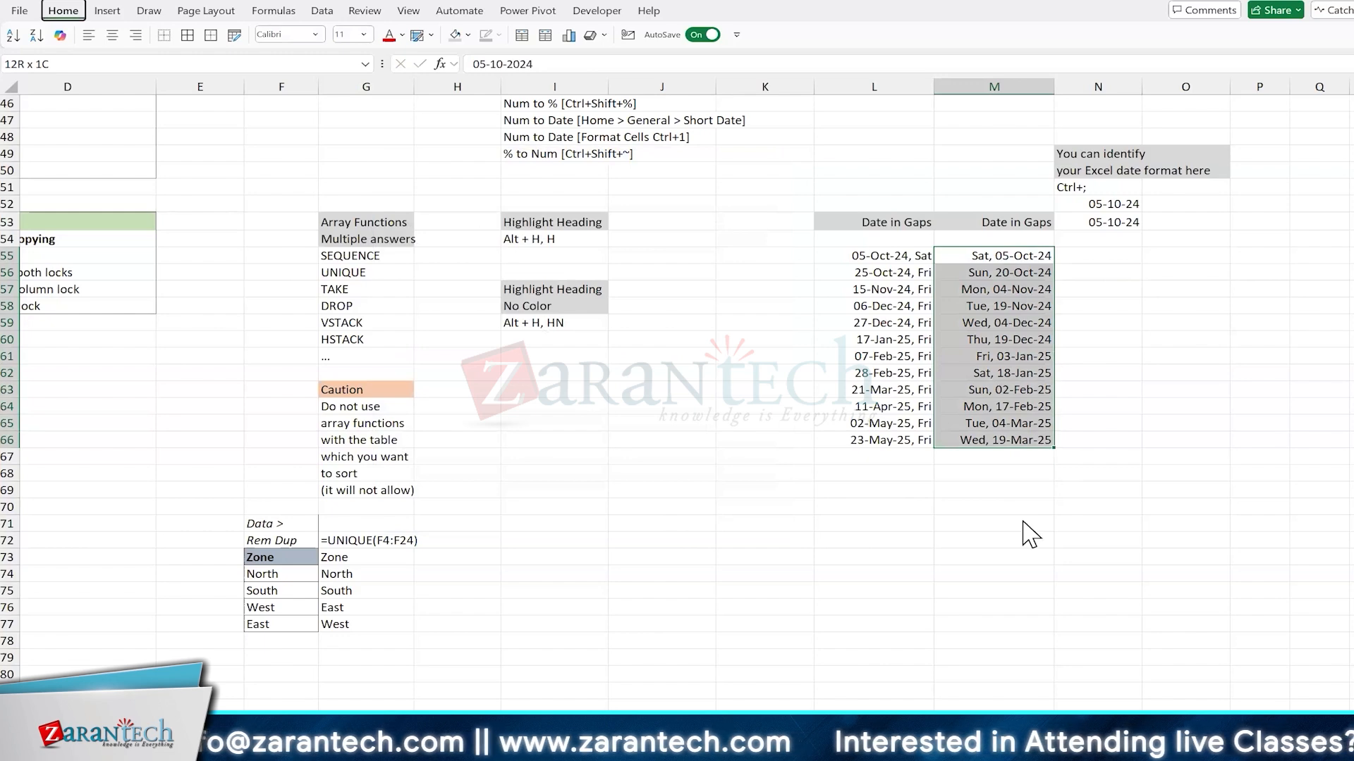
key("l")
key("n")
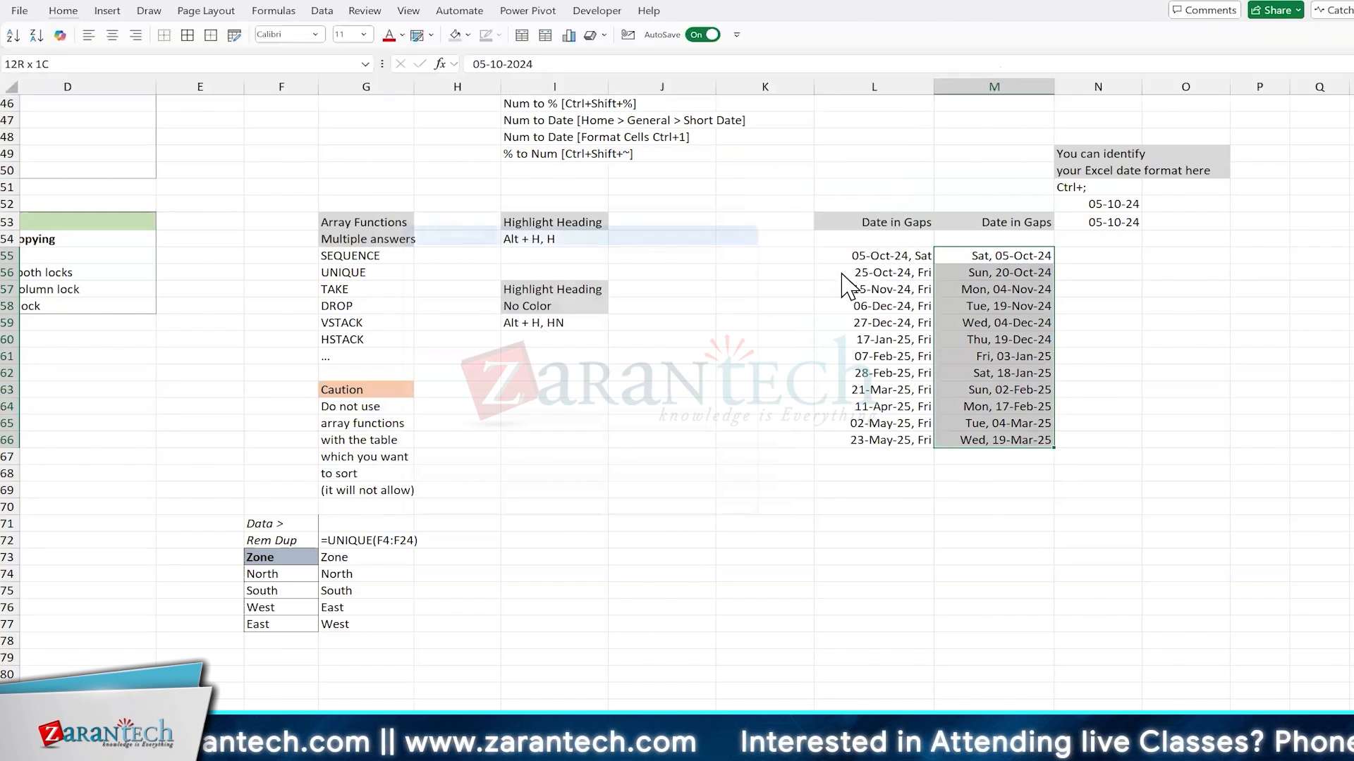
left_click_drag(570, 204, 545, 133)
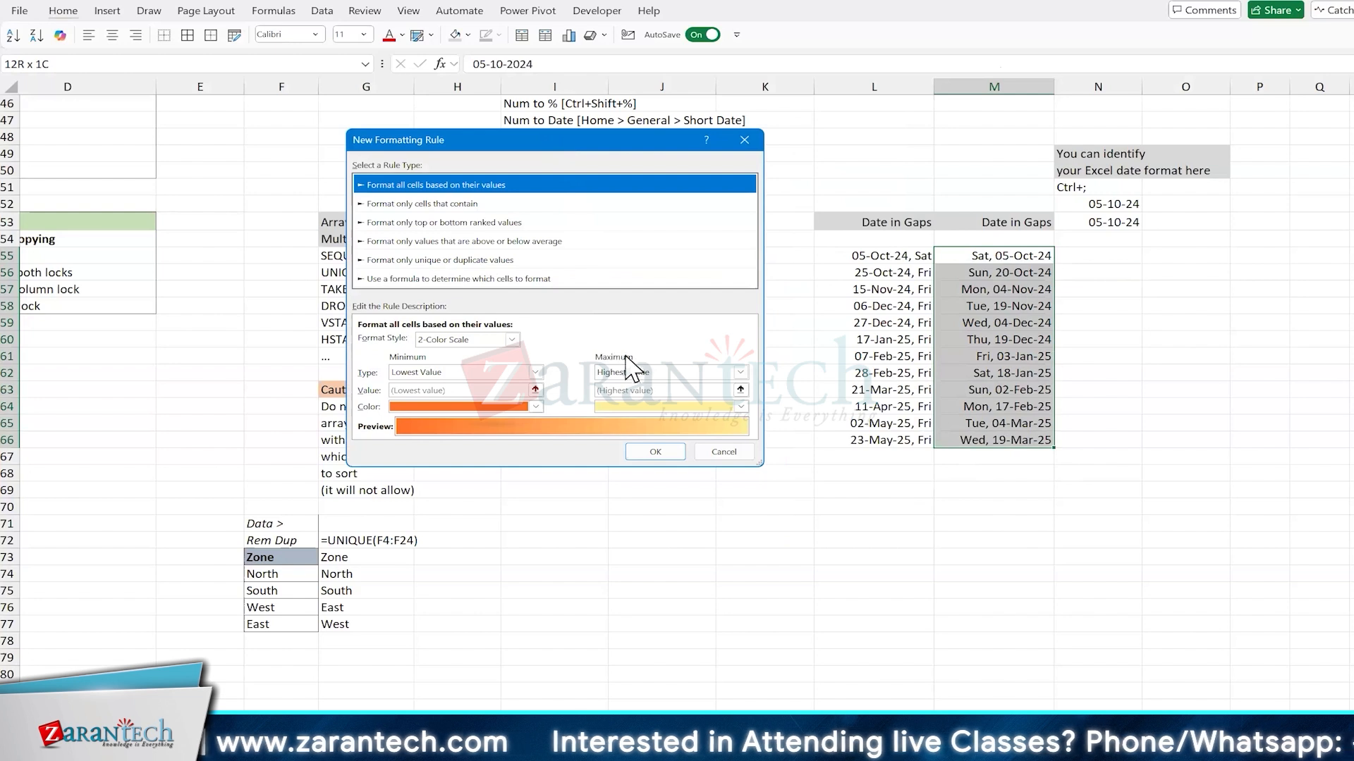
left_click(451, 280)
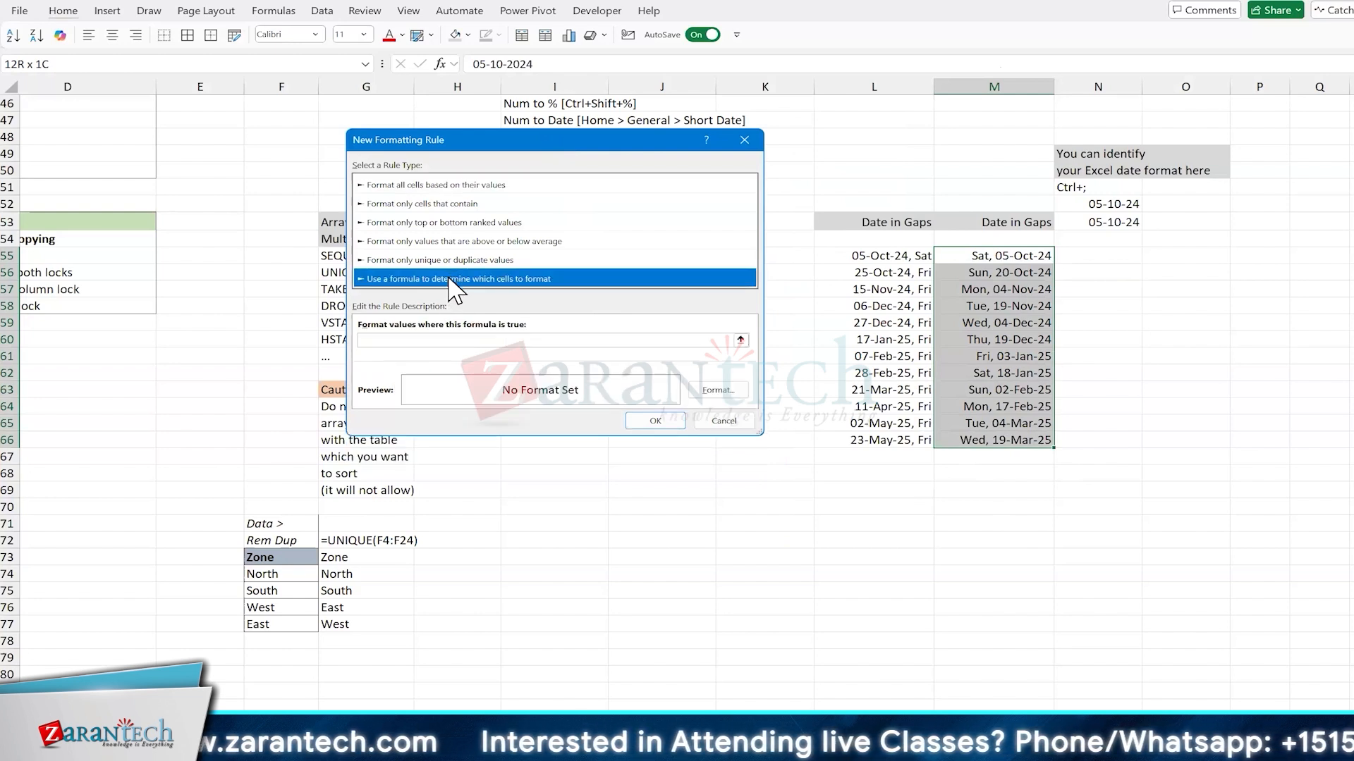
left_click(409, 337)
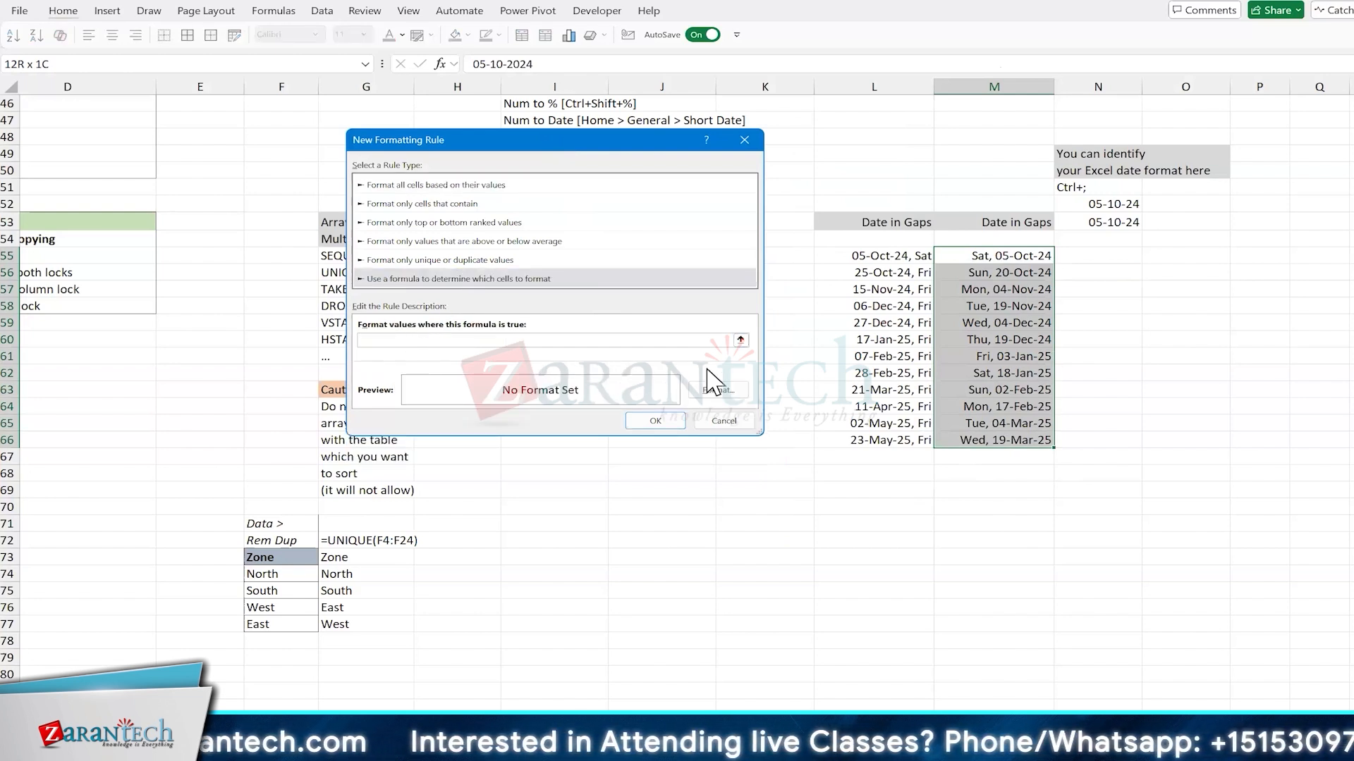
Step: Enter =WEEKDAY($M55)>5 as the rule's formula, locking only the column of the cell reference
left_click(978, 257)
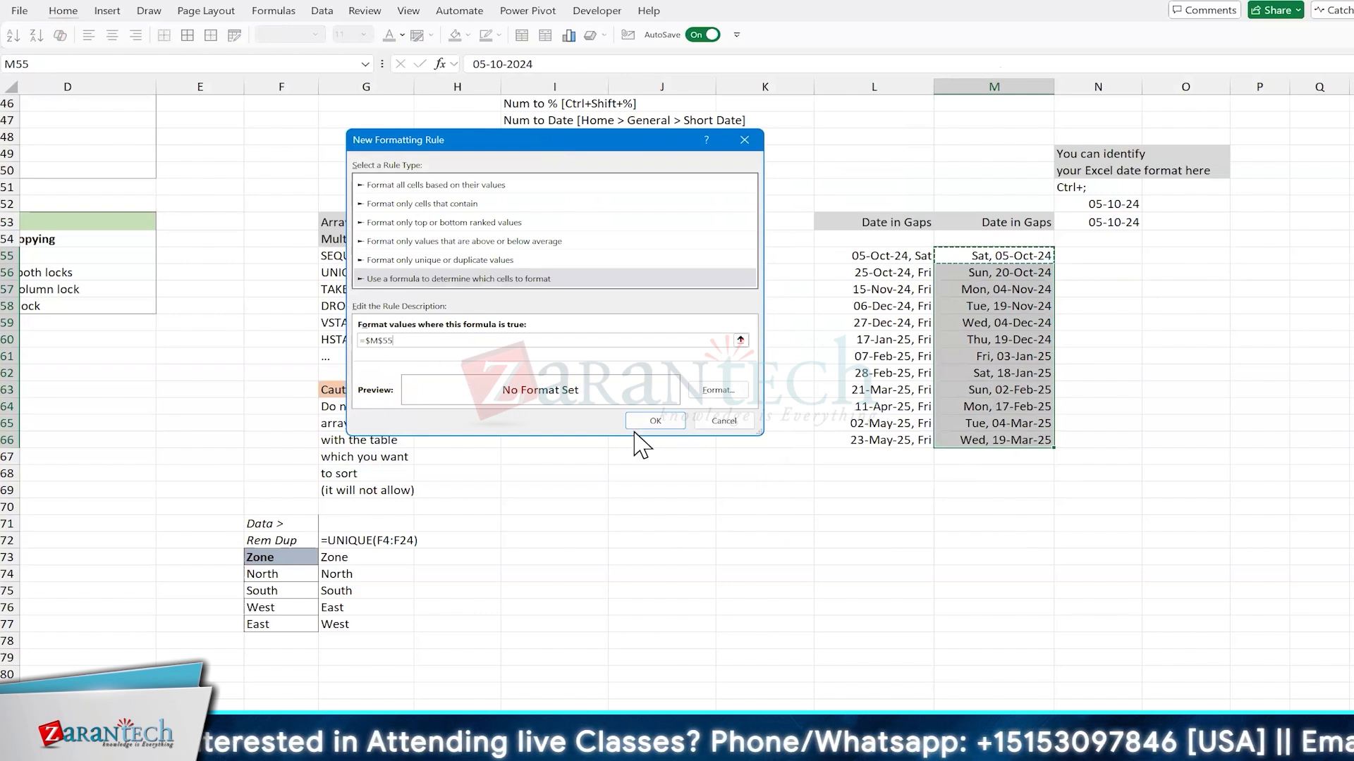
key("F4")
key("F4")
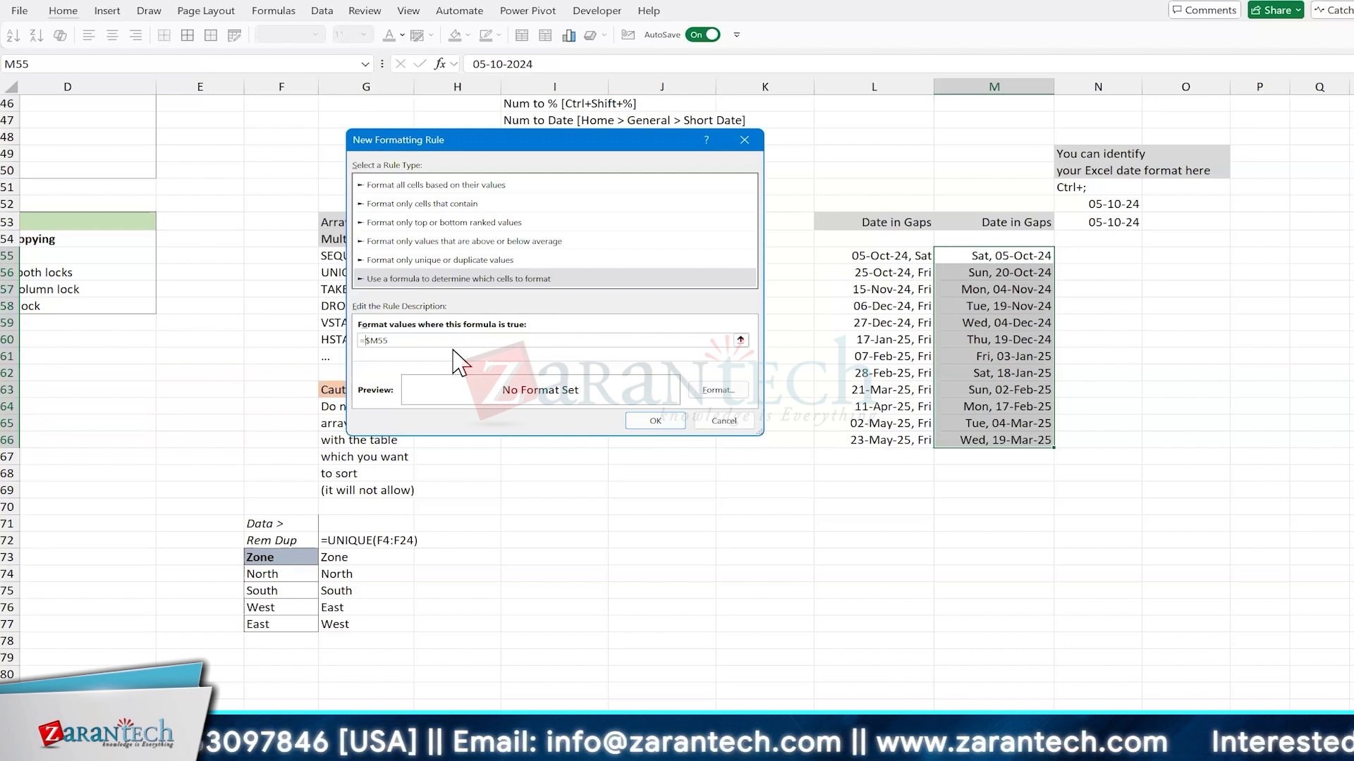
type("OR(")
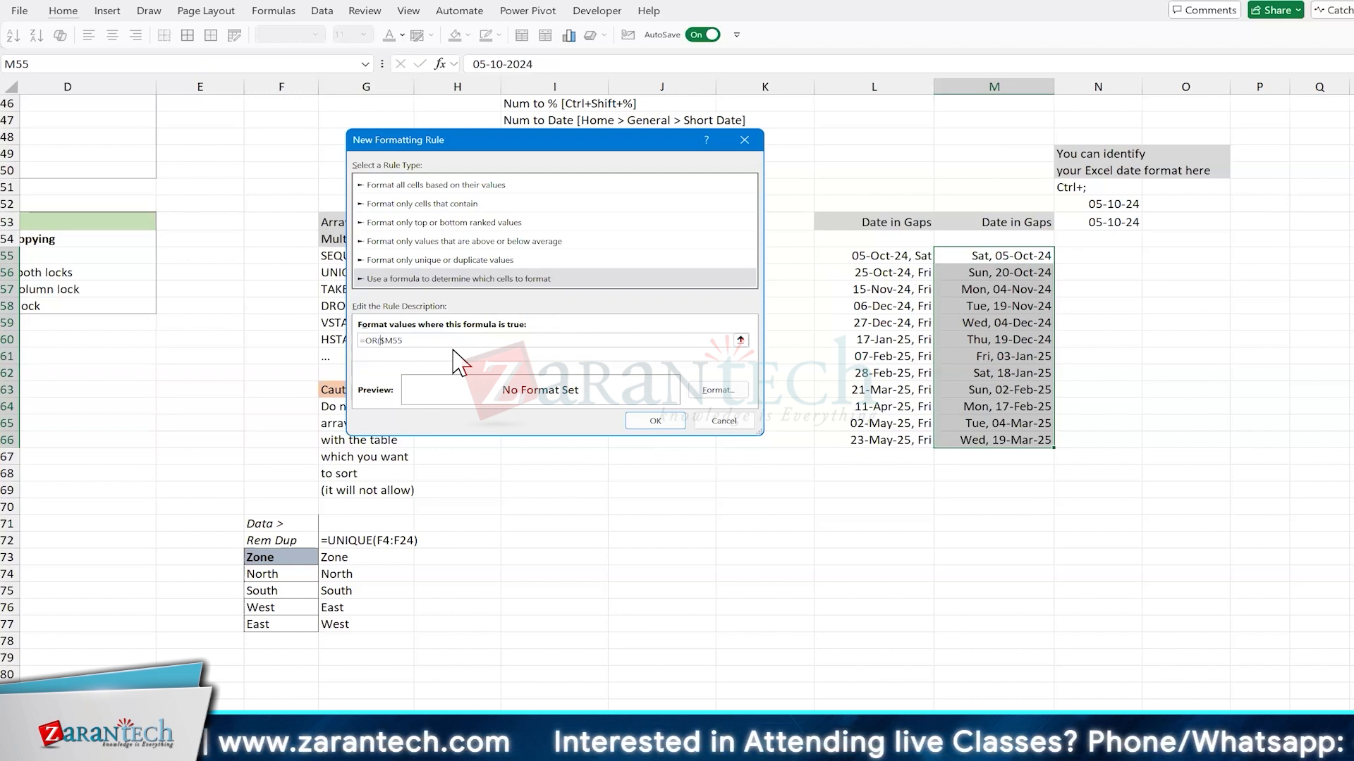
key("BackSpace")
key("BackSpace")
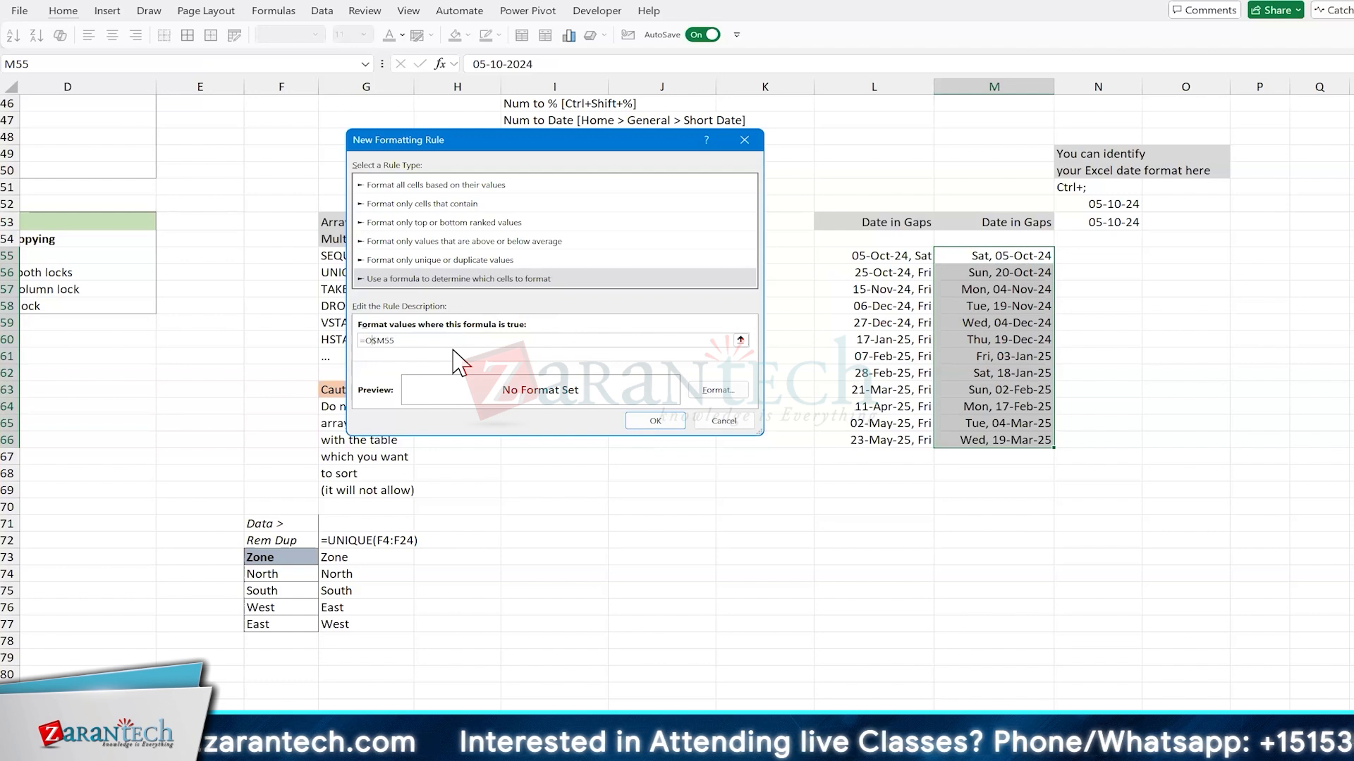
key("BackSpace")
type("WEEKDAY(")
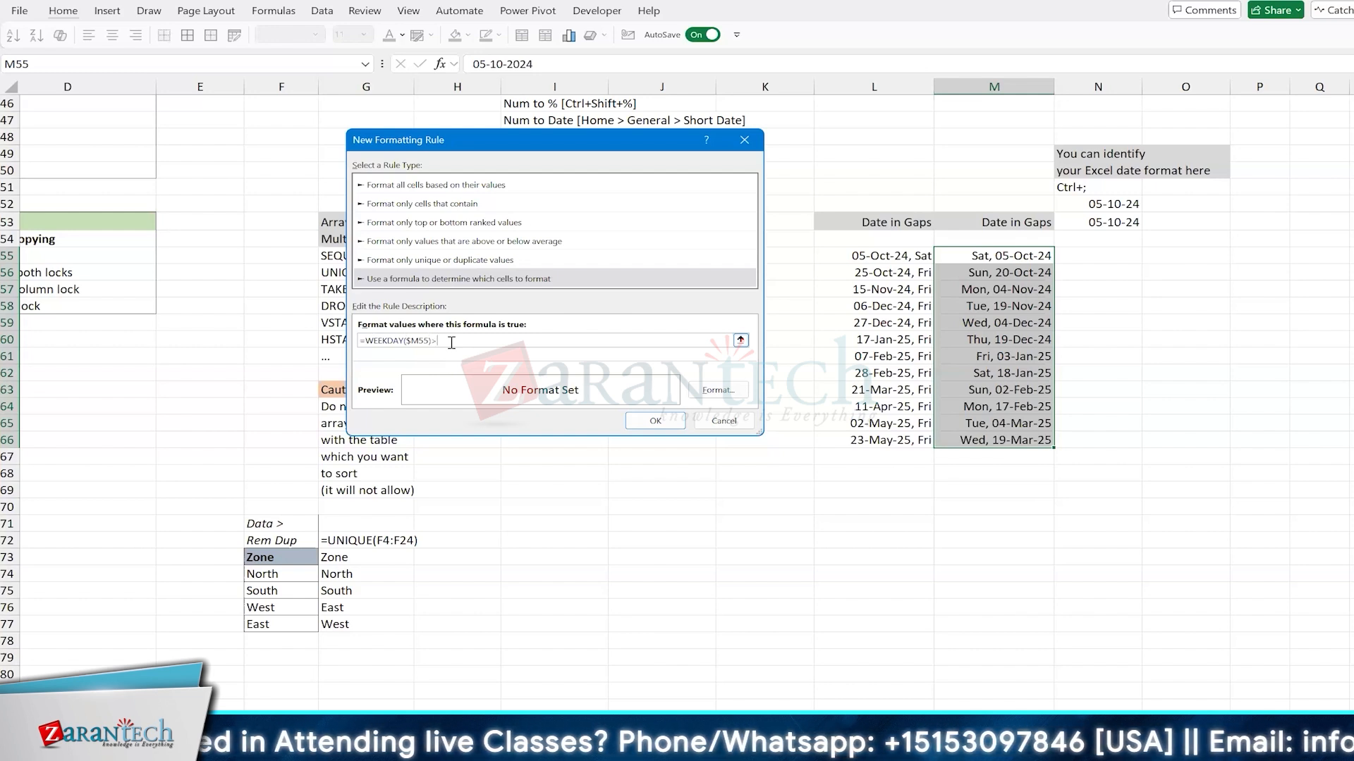
type(")>5")
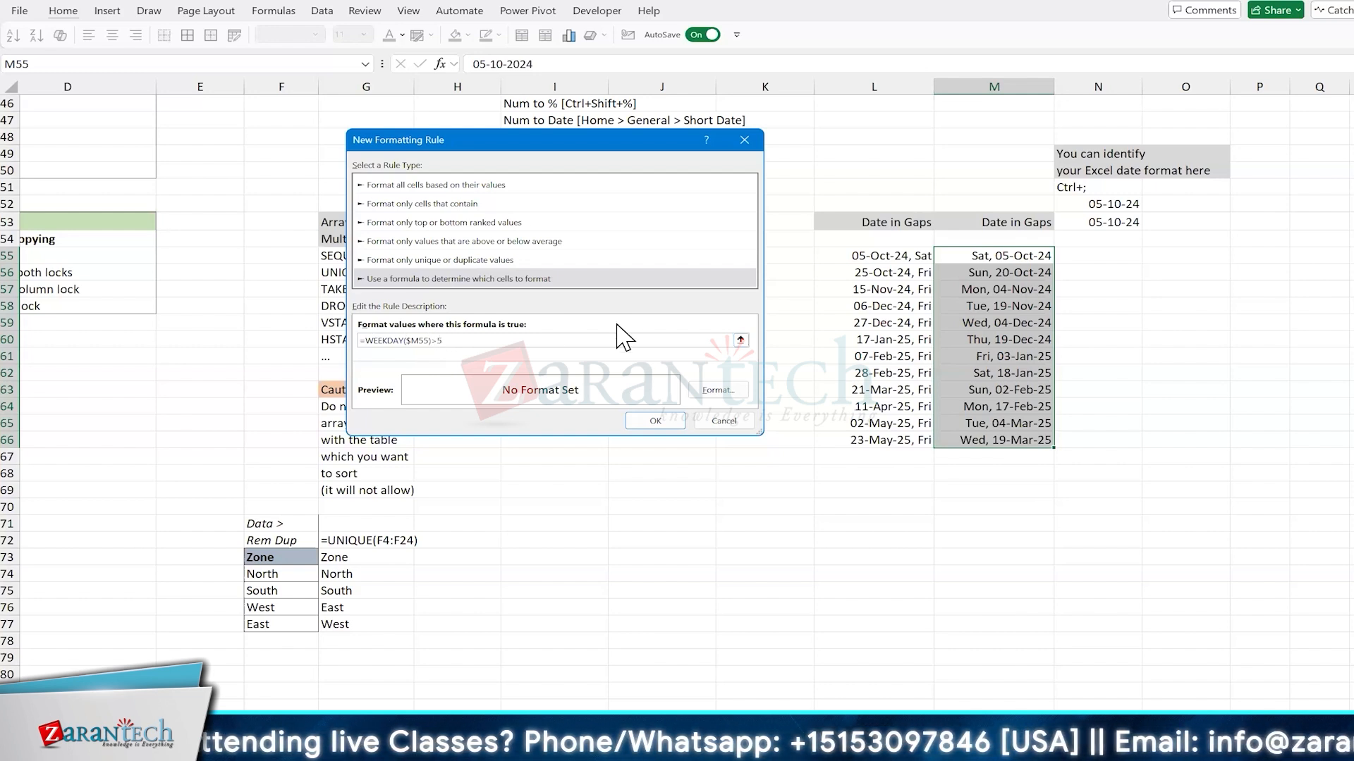
Step: Give the rule a light green fill and apply it to the selected dates
left_click(722, 396)
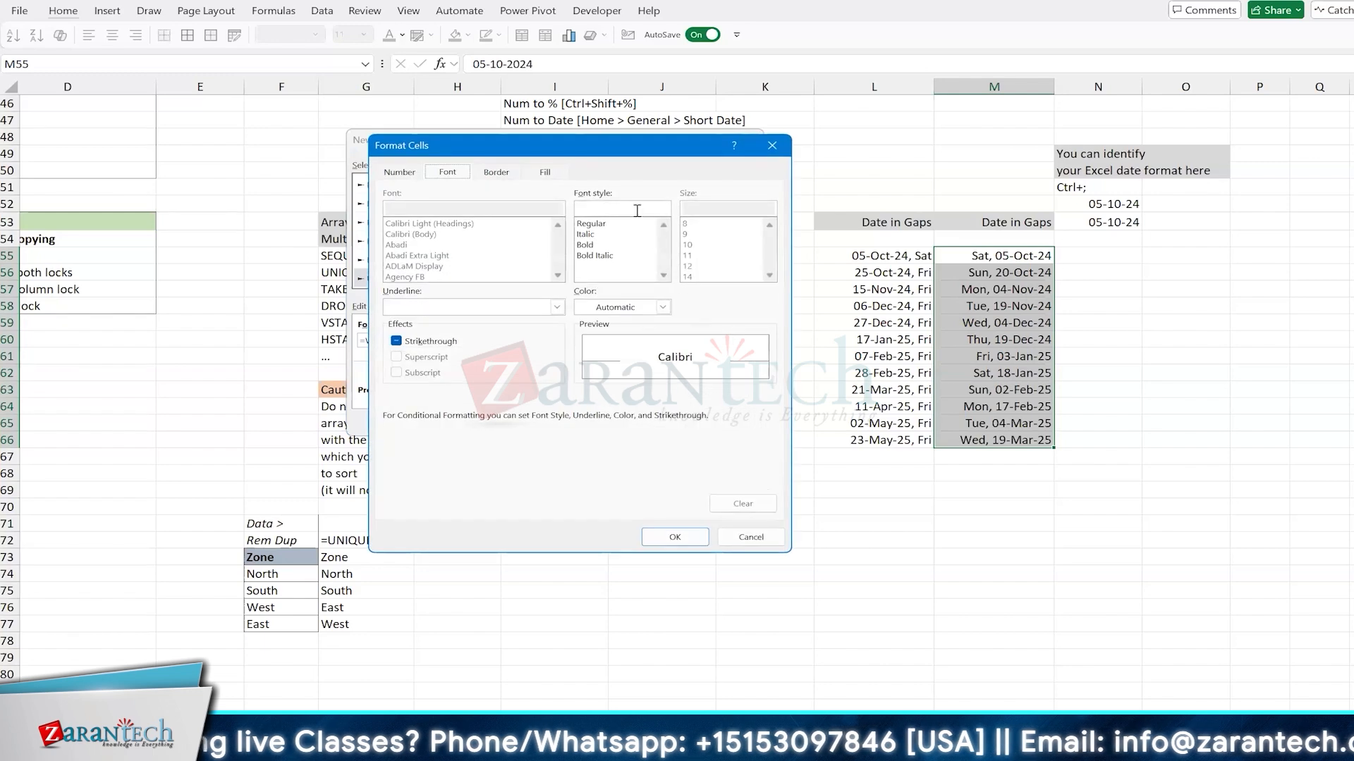
left_click(547, 173)
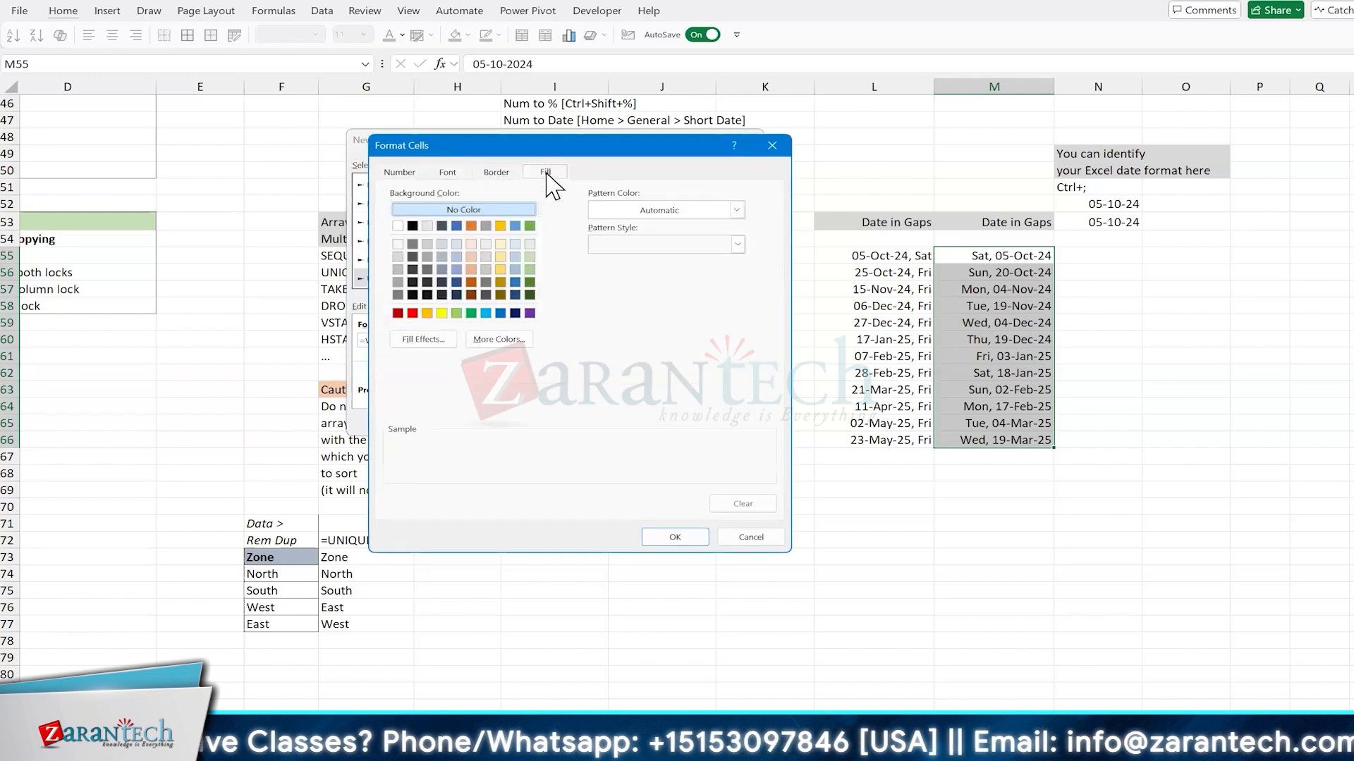
left_click(529, 257)
left_click(671, 537)
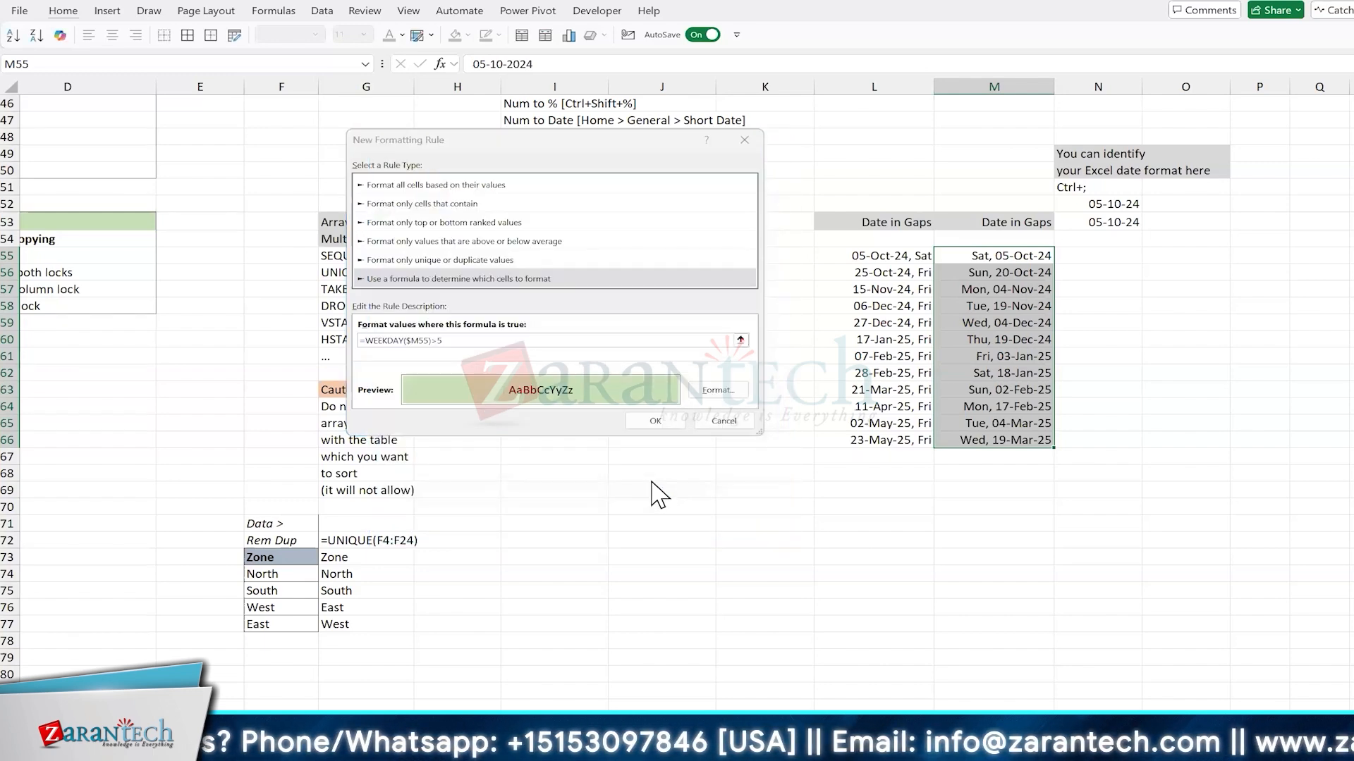
left_click(655, 422)
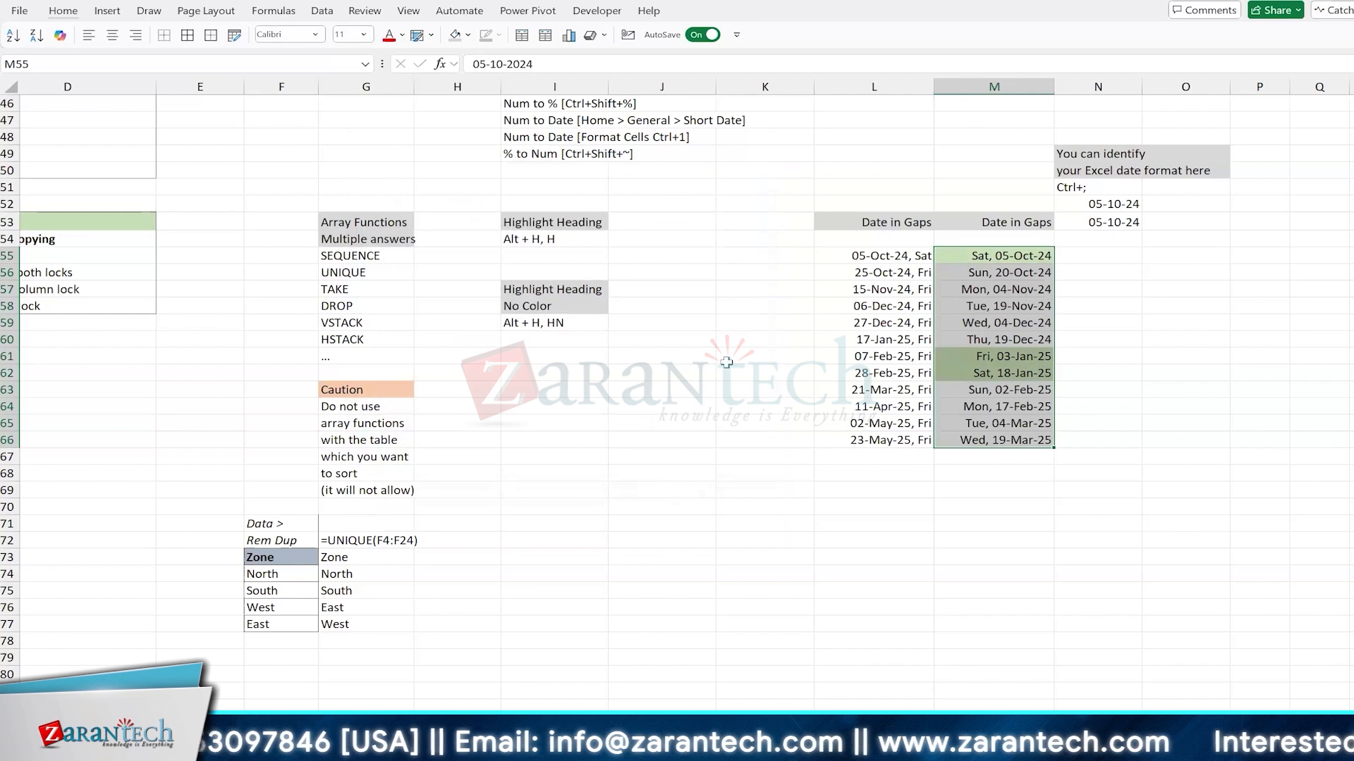
Step: Edit the existing rule for M55:M66 so its formula reads =WEEKDAY($M55)>6, and apply it
key("alt+h")
key("l")
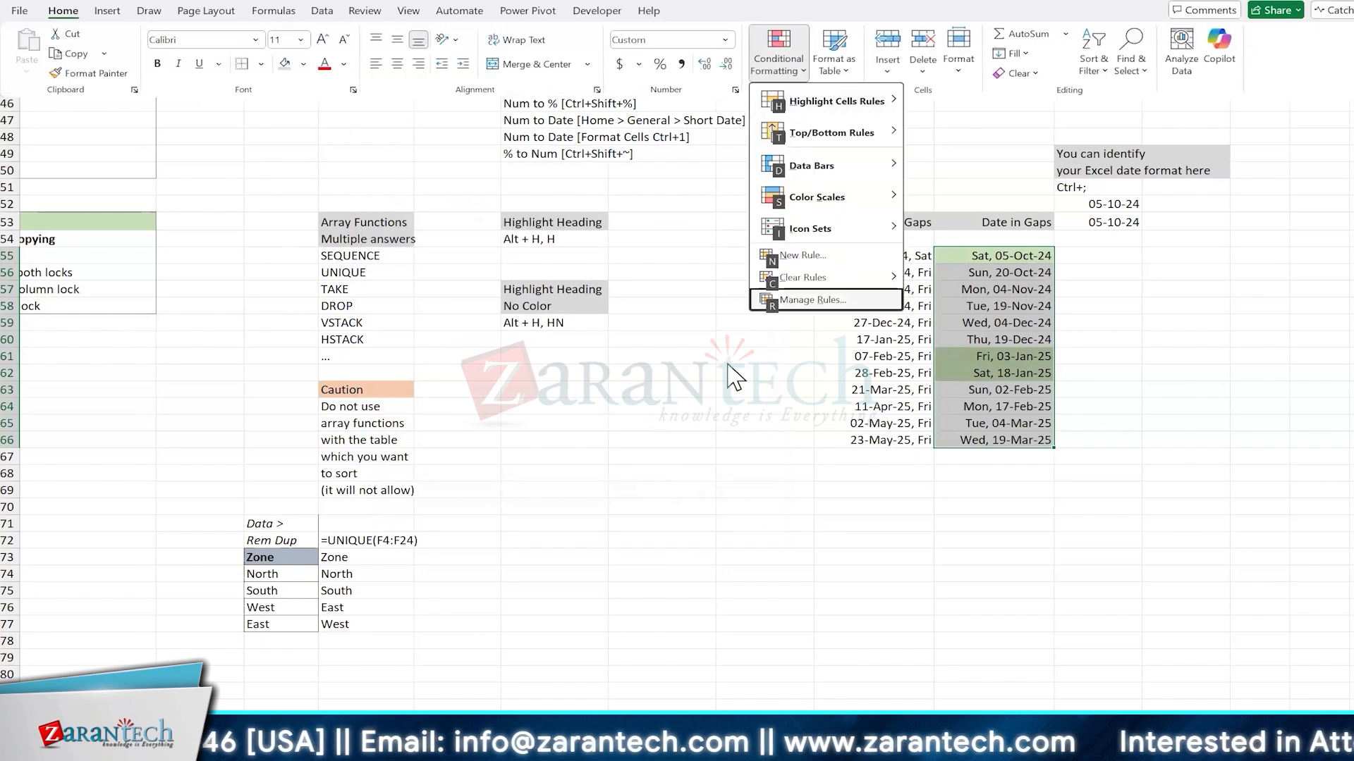
key("r")
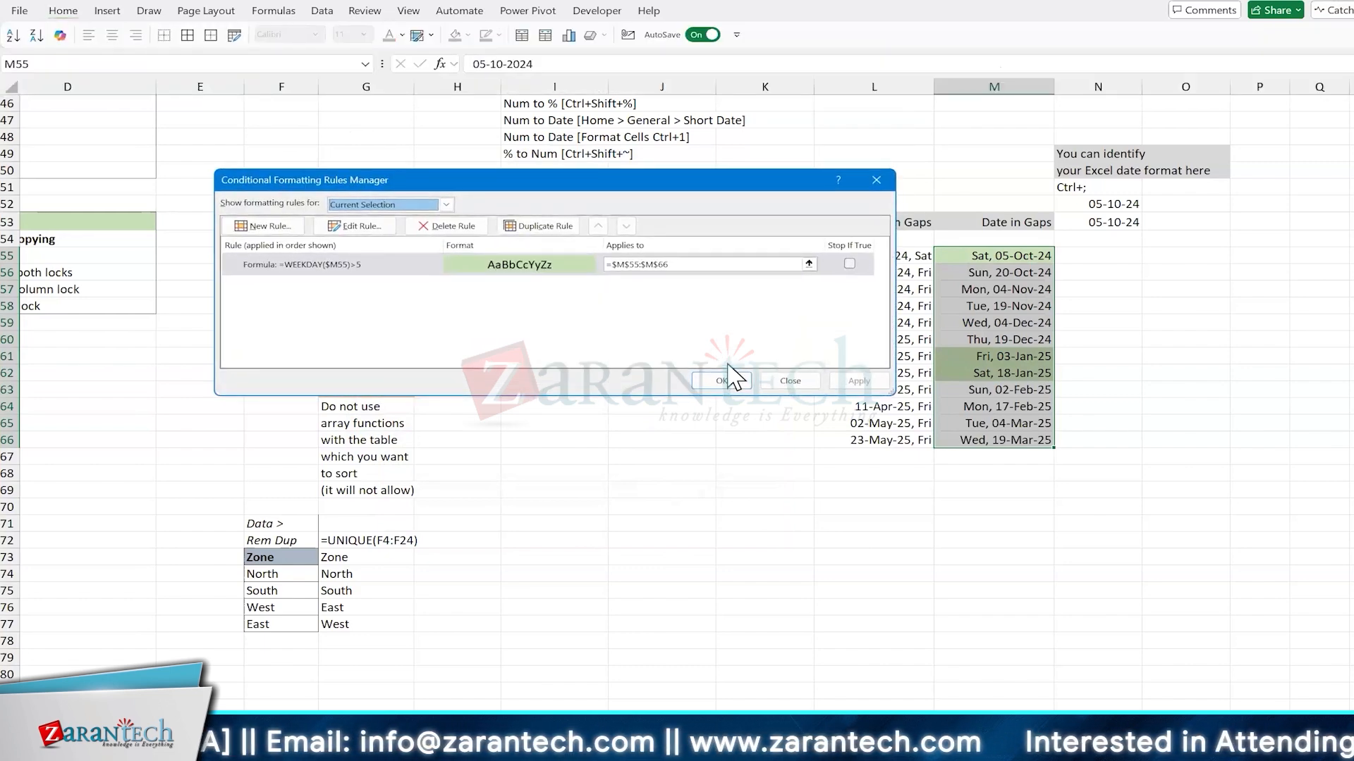
key("alt+e")
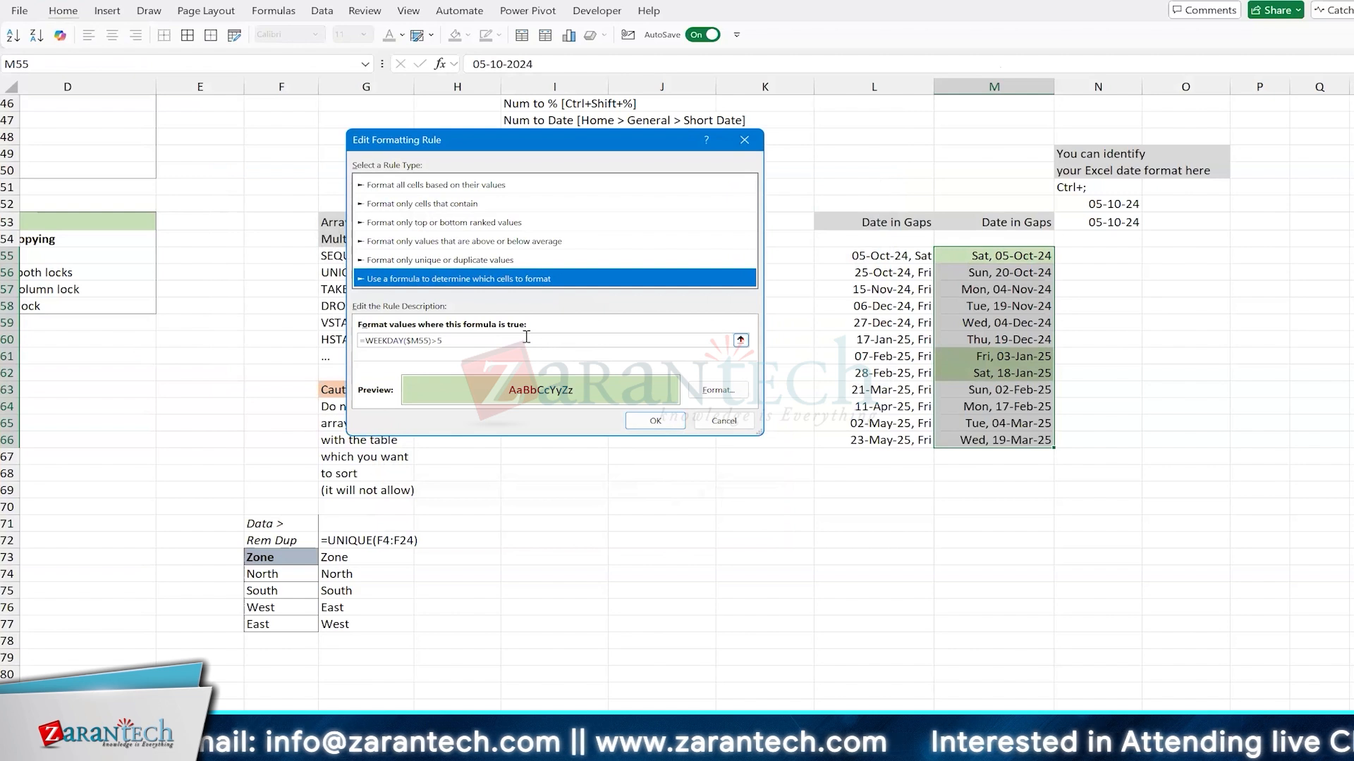
key("BackSpace")
type("6")
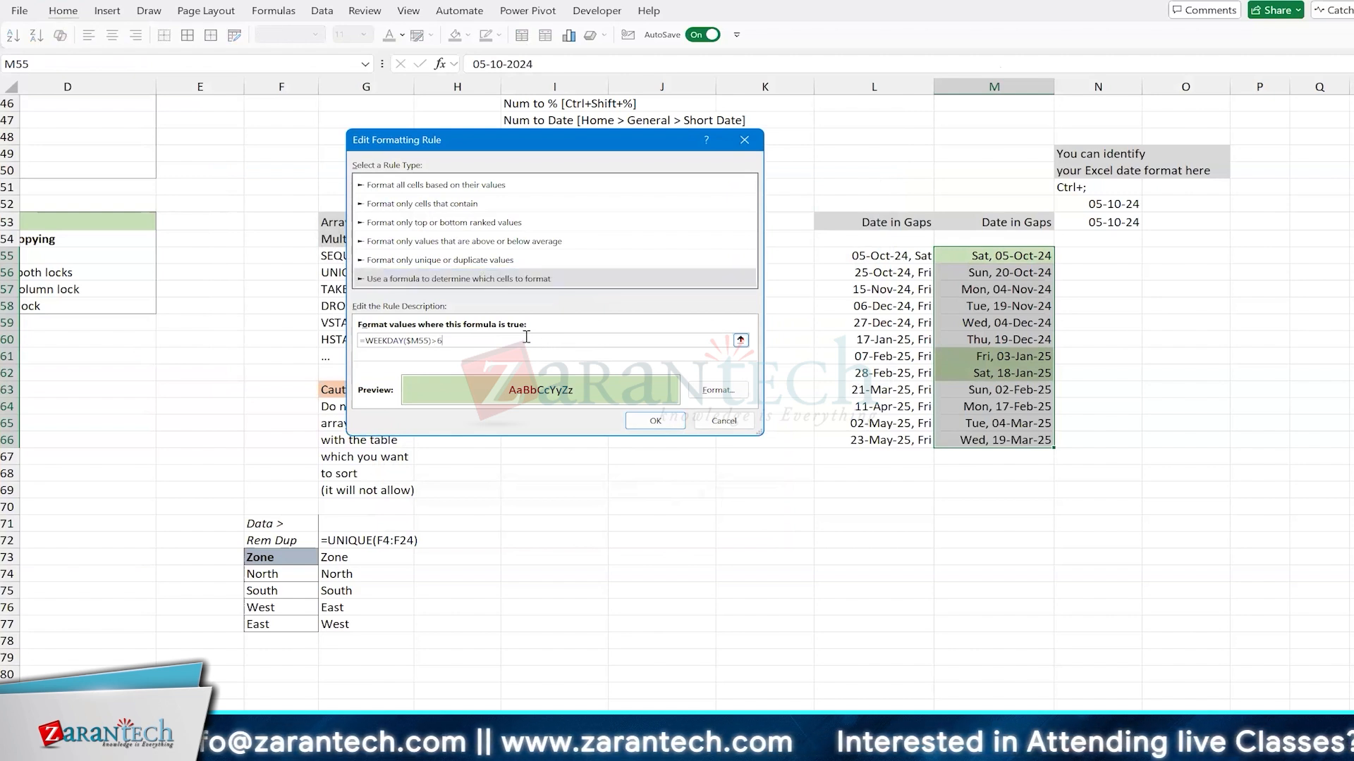
left_click(674, 423)
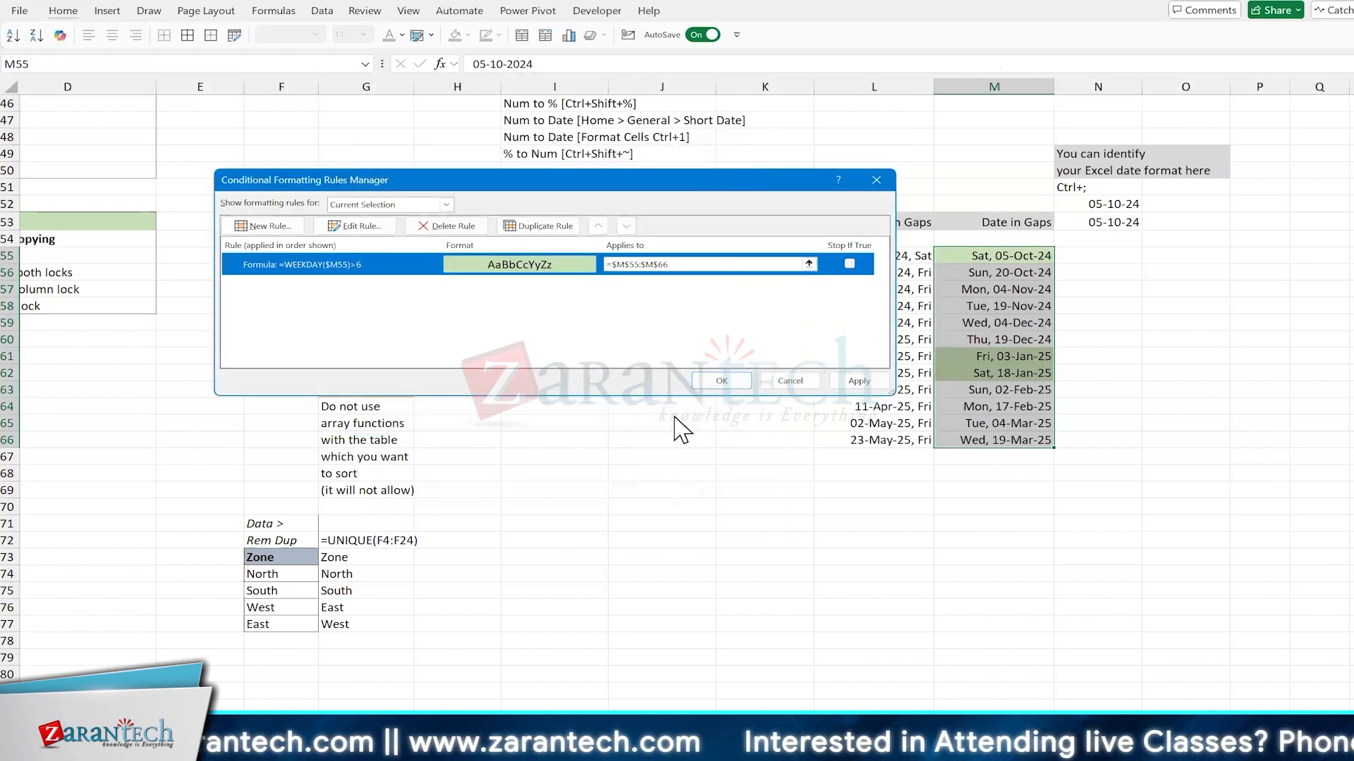
left_click(854, 382)
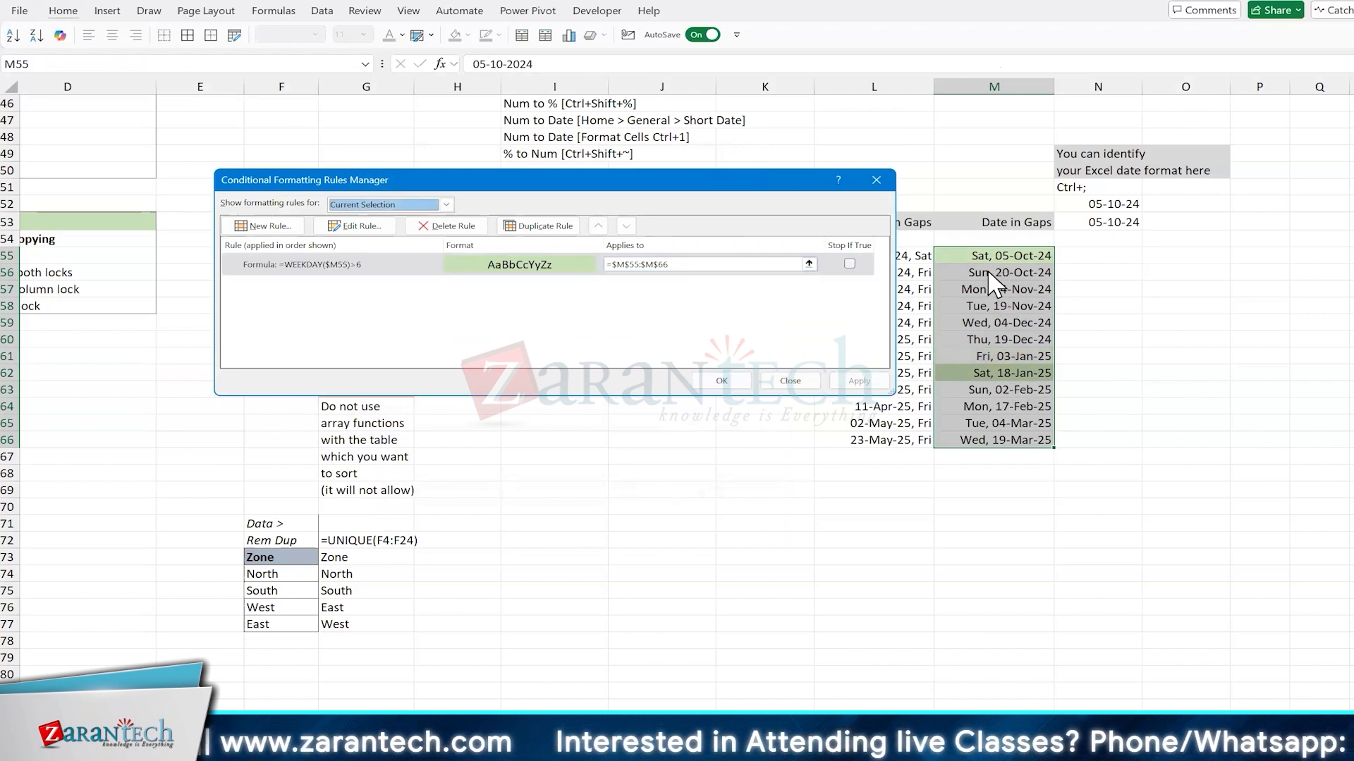
Step: Change the rule's comparison so the formula reads =WEEKDAY($M55)>=6, and apply it
double_click(381, 272)
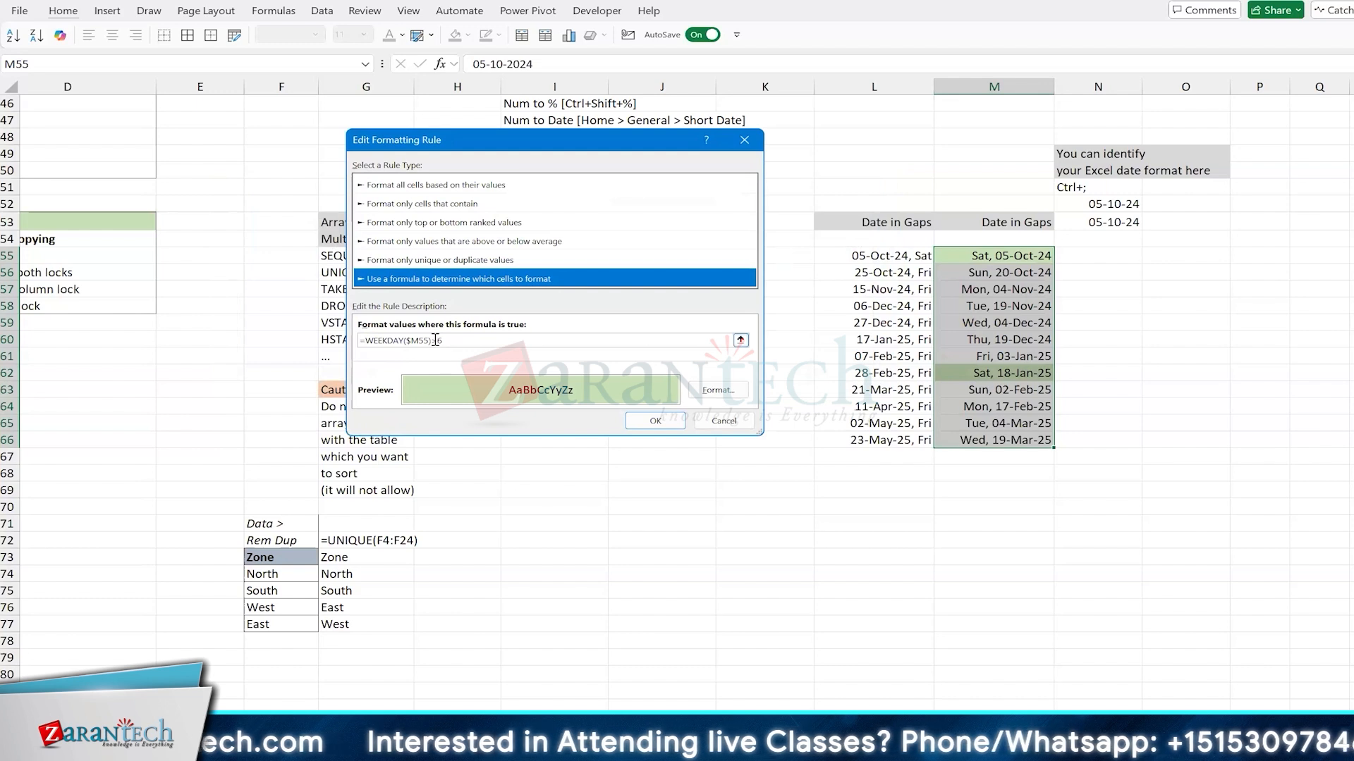
left_click(435, 340)
key("BackSpace")
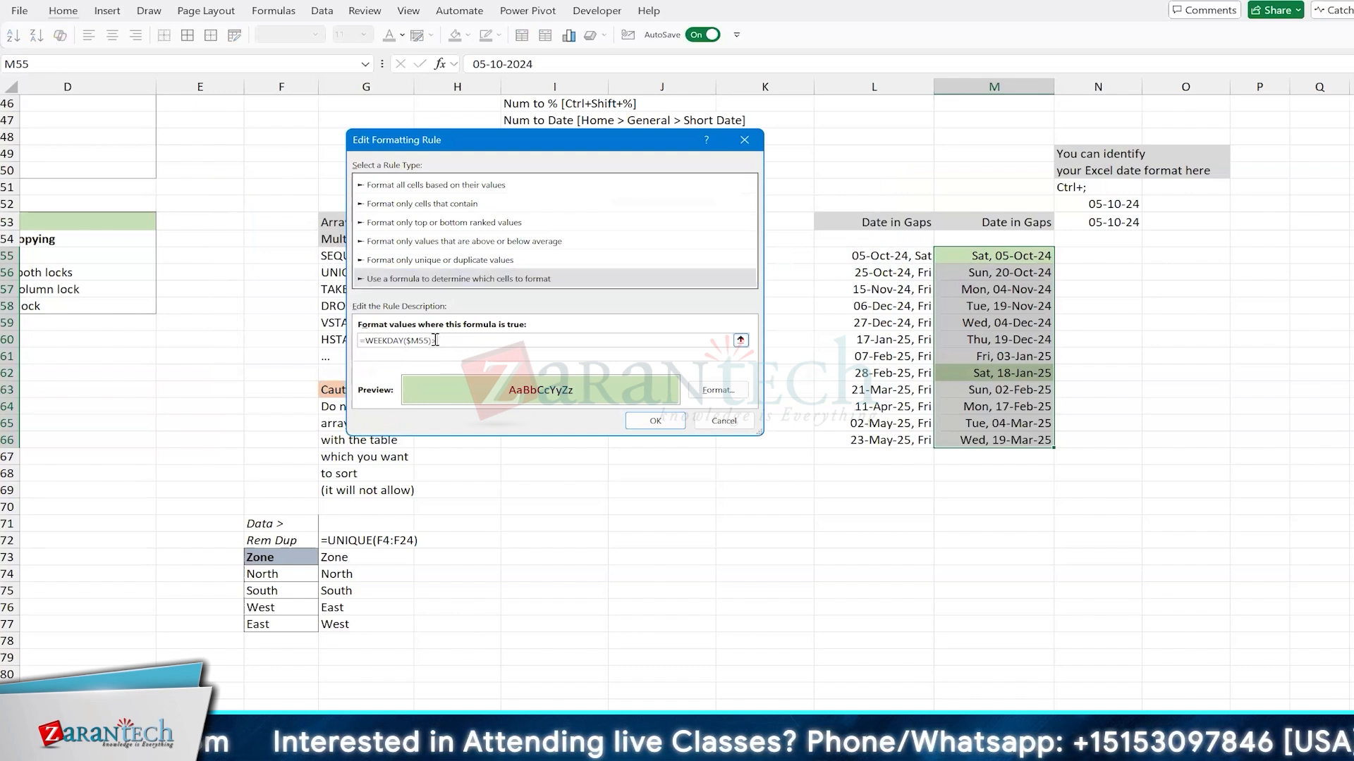
type("=6")
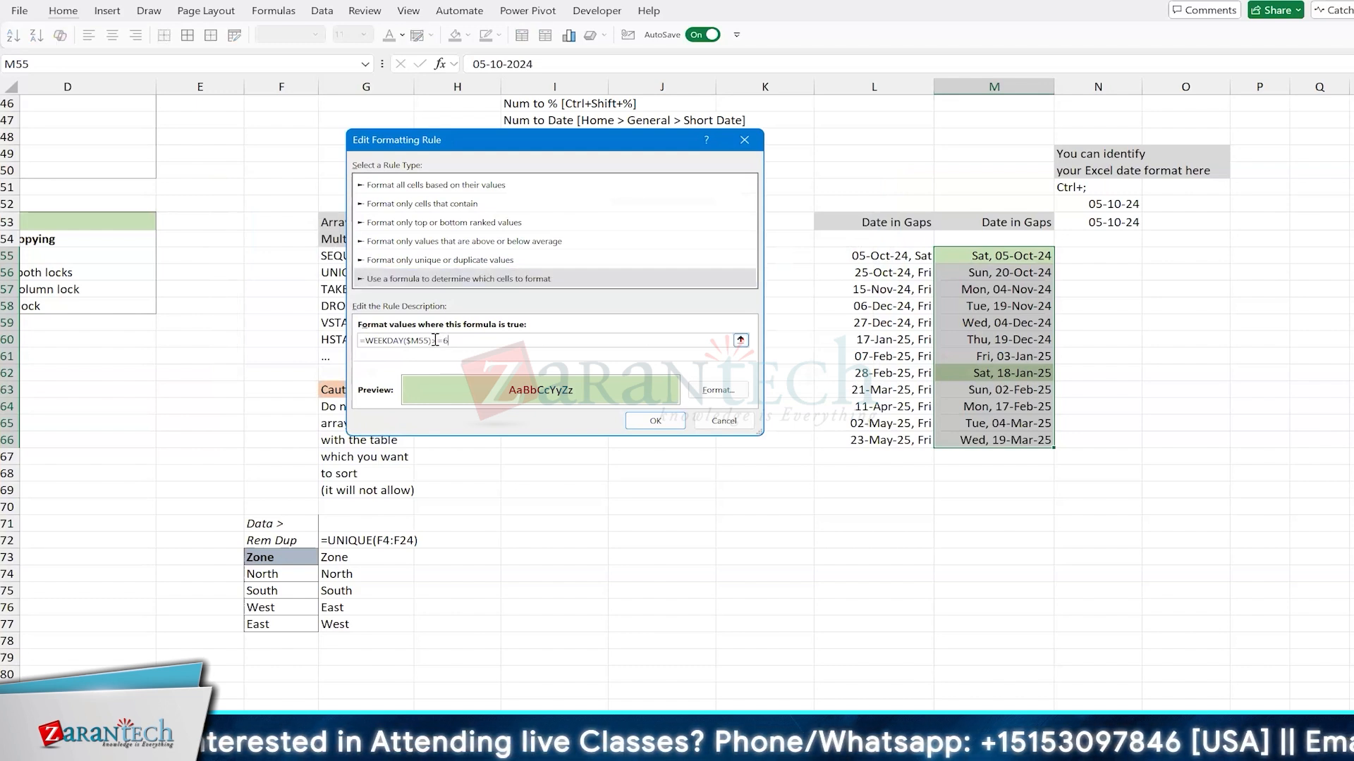
left_click(653, 420)
left_click(849, 384)
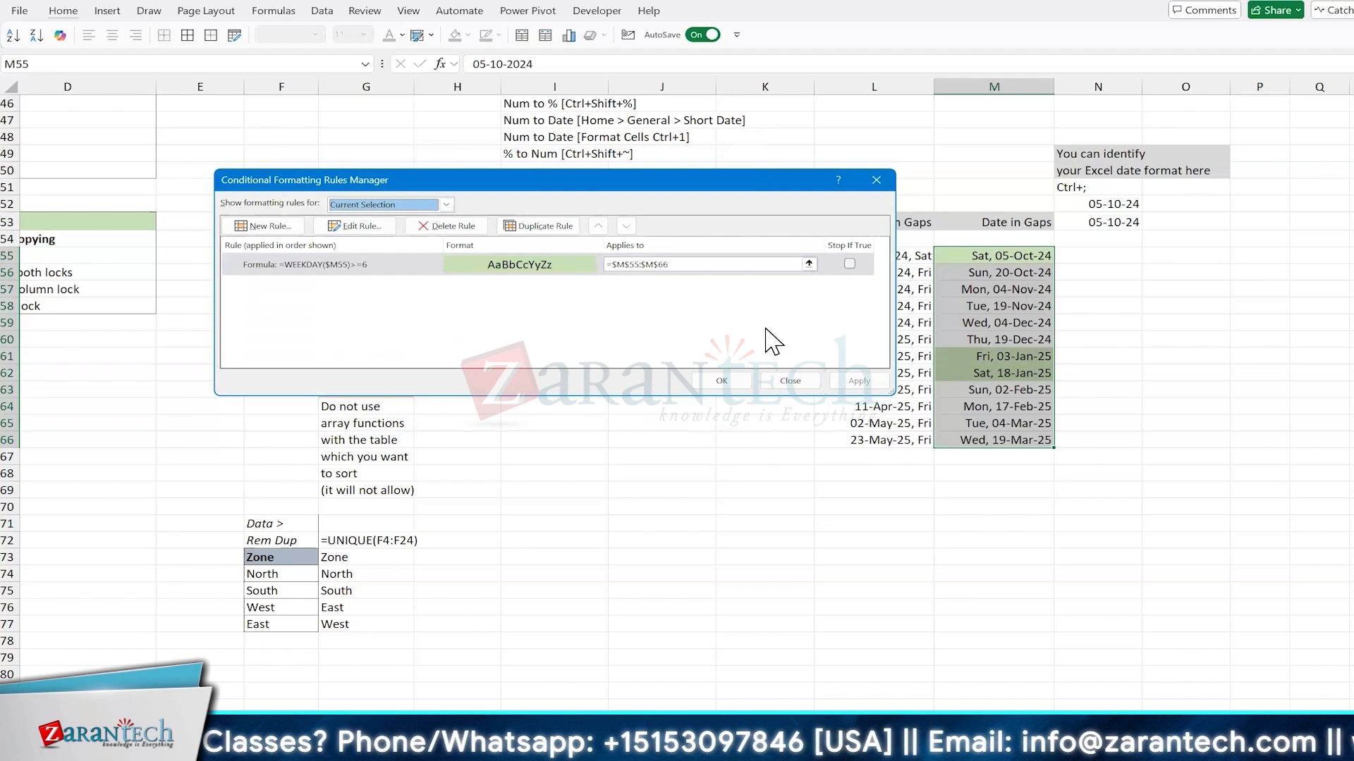
left_click(399, 272)
double_click(399, 272)
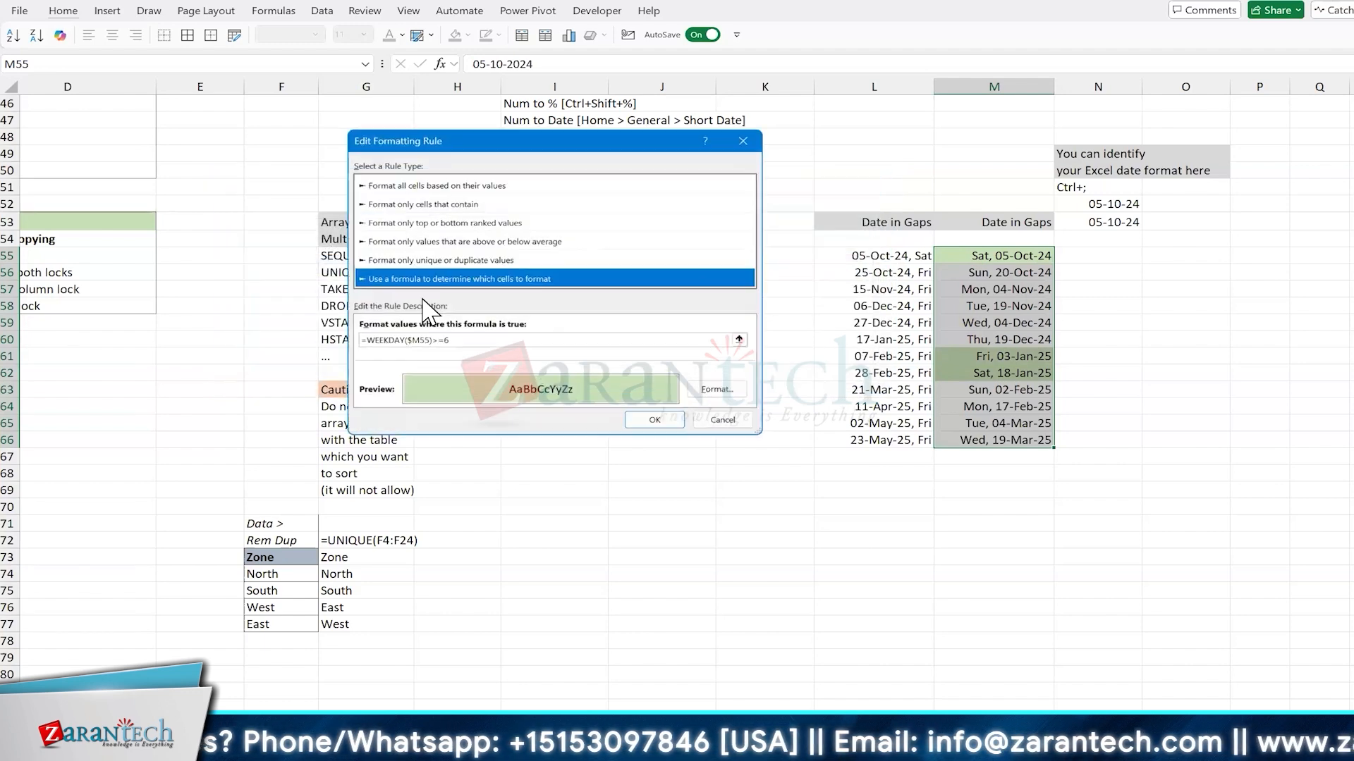
left_click(724, 420)
left_click(790, 380)
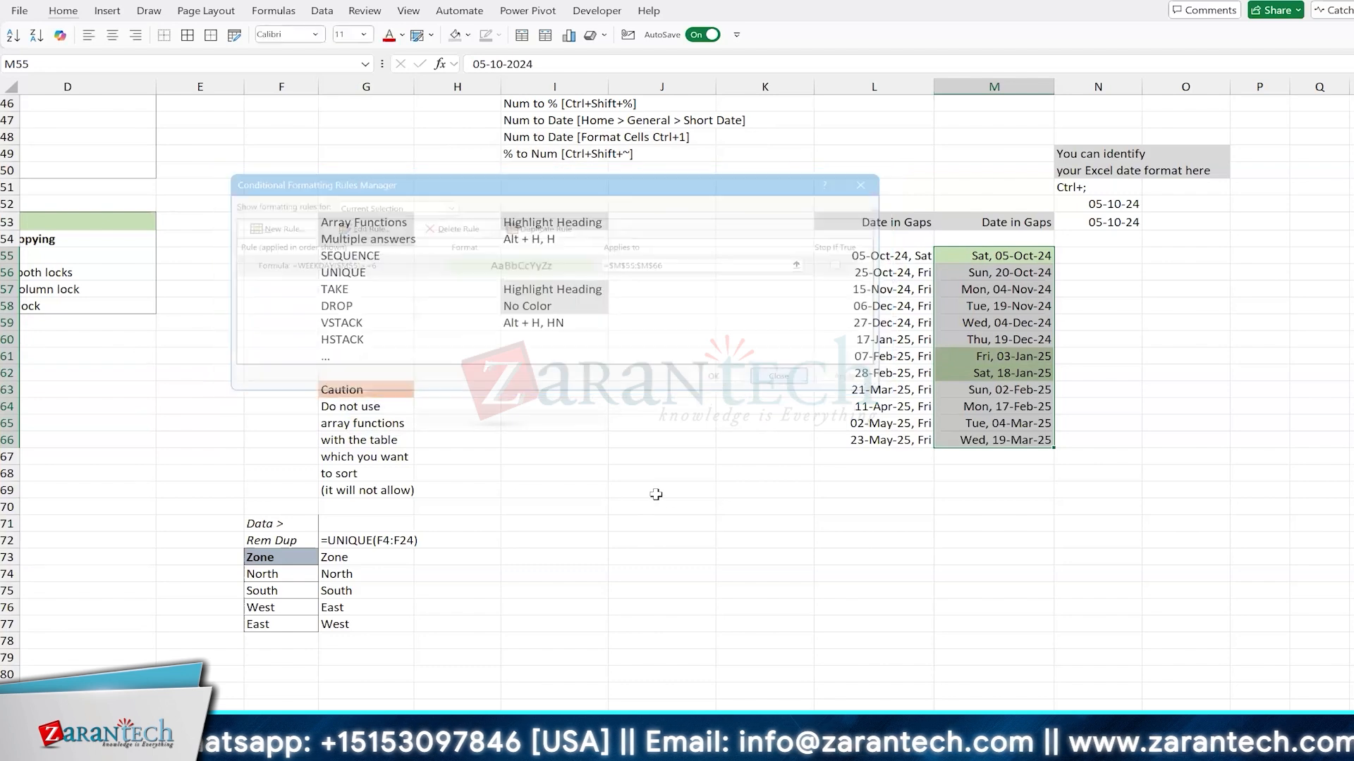
Step: Look up the return type options of WEEKDAY with a trial formula in J69 referencing L66, and discard the formula
left_click(661, 490)
type("=WEEKDAY(")
key("Right")
key("Right")
key("Right")
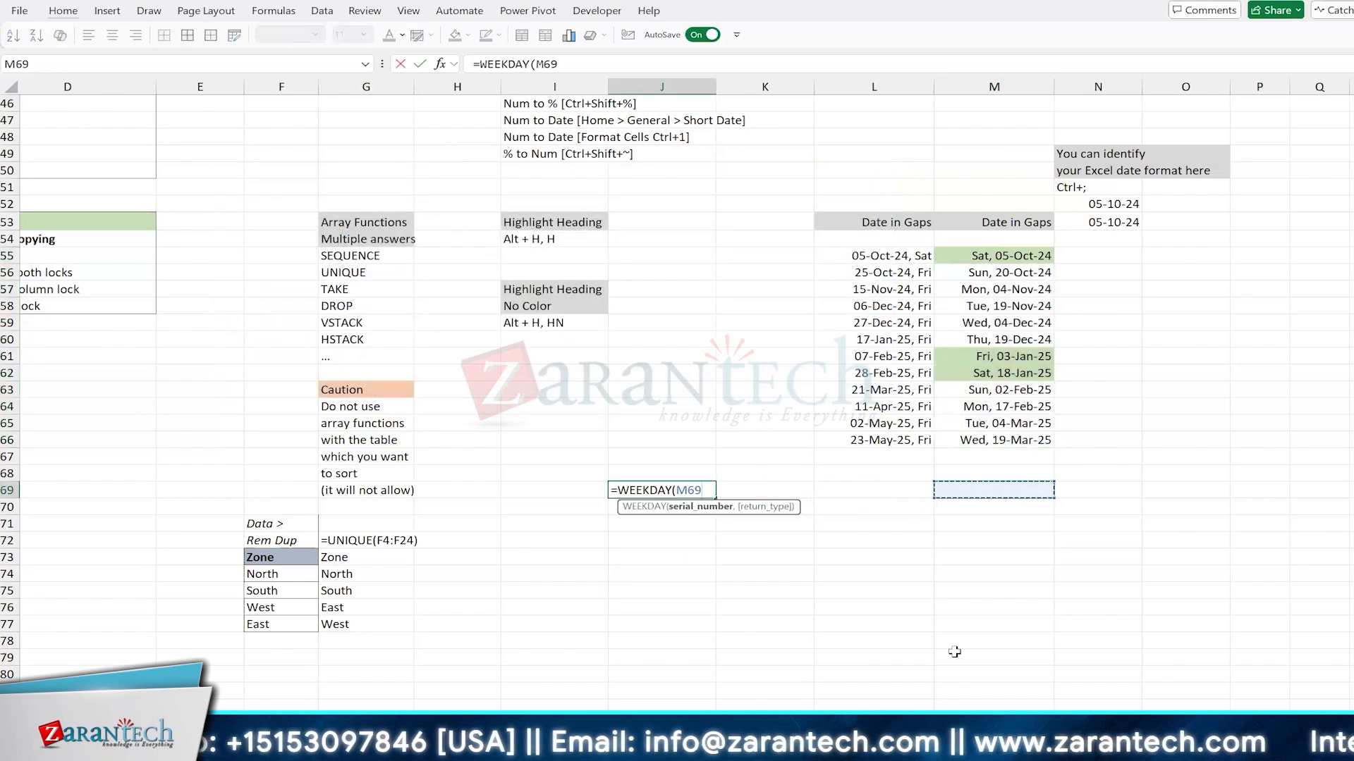
key("Left")
key("Up")
key("Up")
key("Up")
type(",")
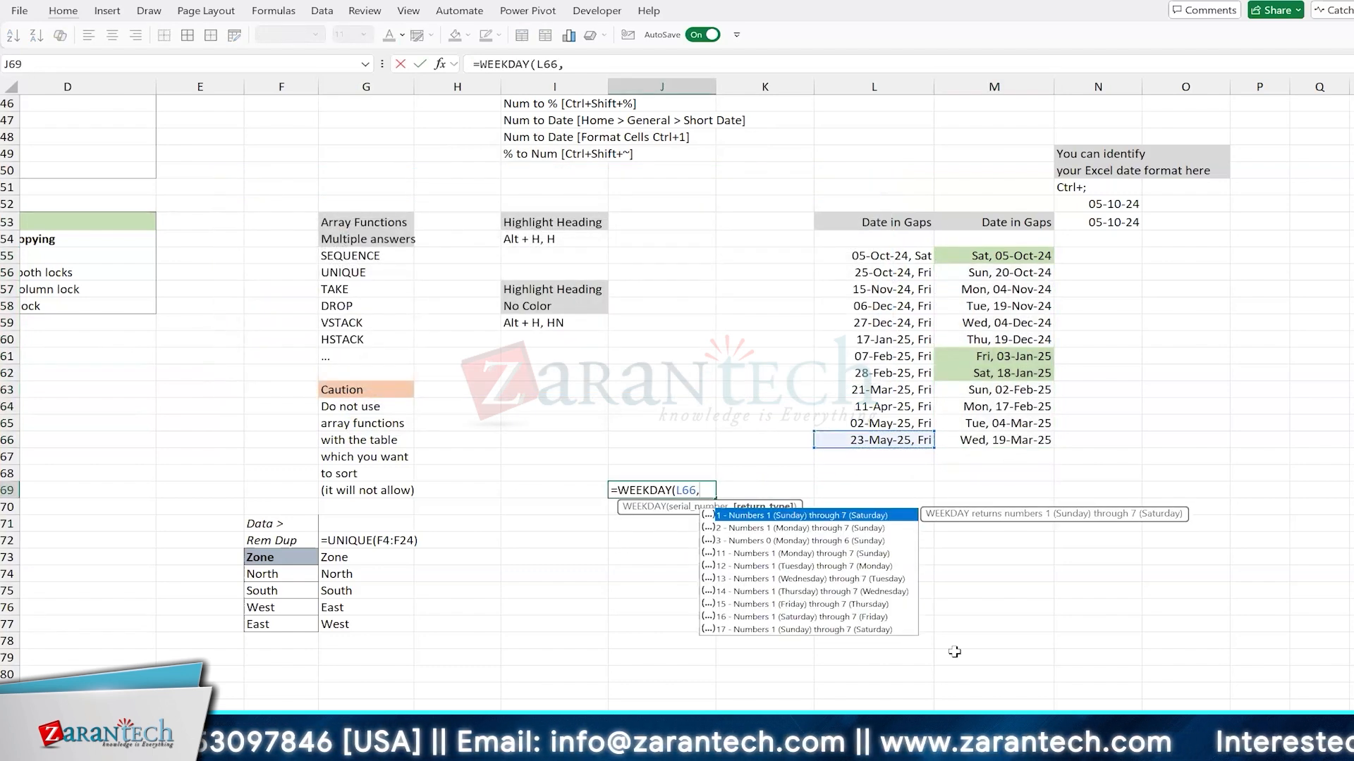
key("Down")
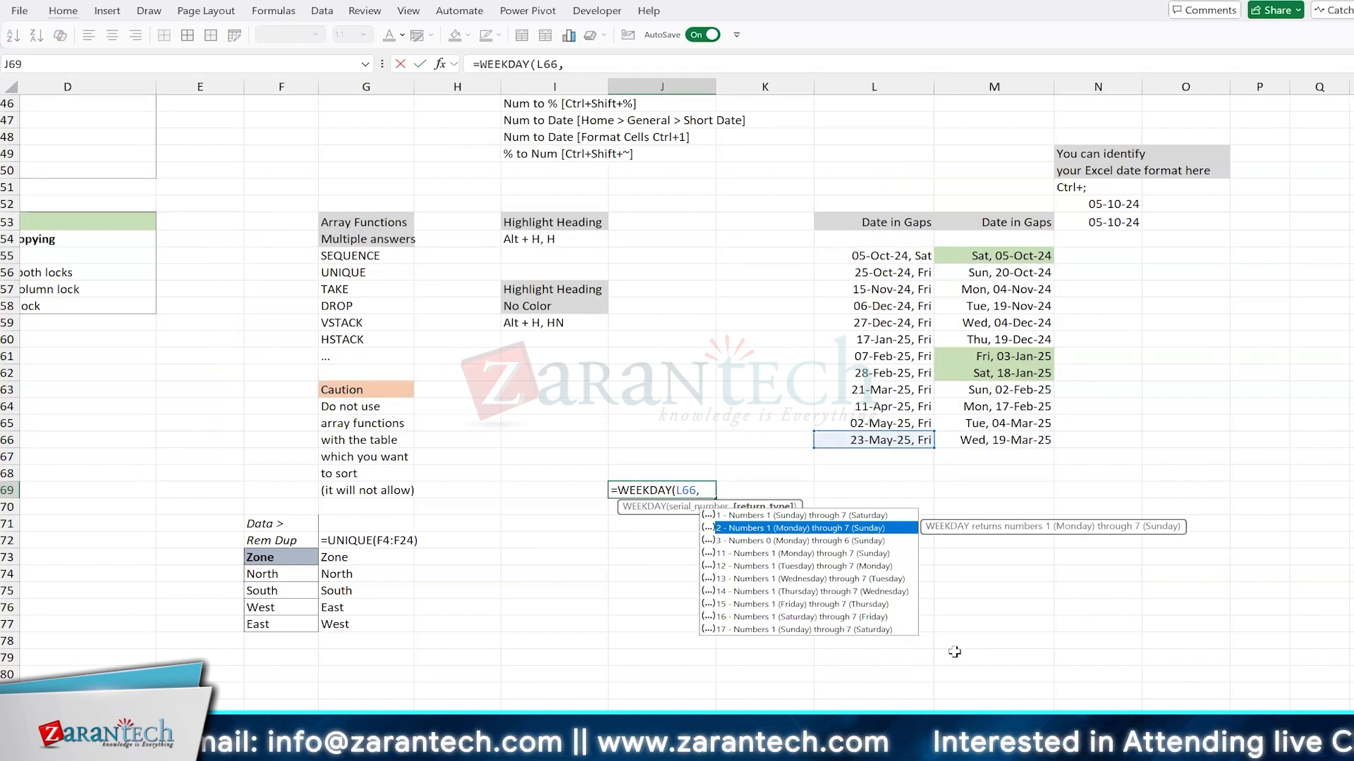
key("Escape")
key("Escape")
Step: Select the dates in M55:M66 and open their existing conditional formatting rule for editing
key("Up")
key("Up")
key("Up")
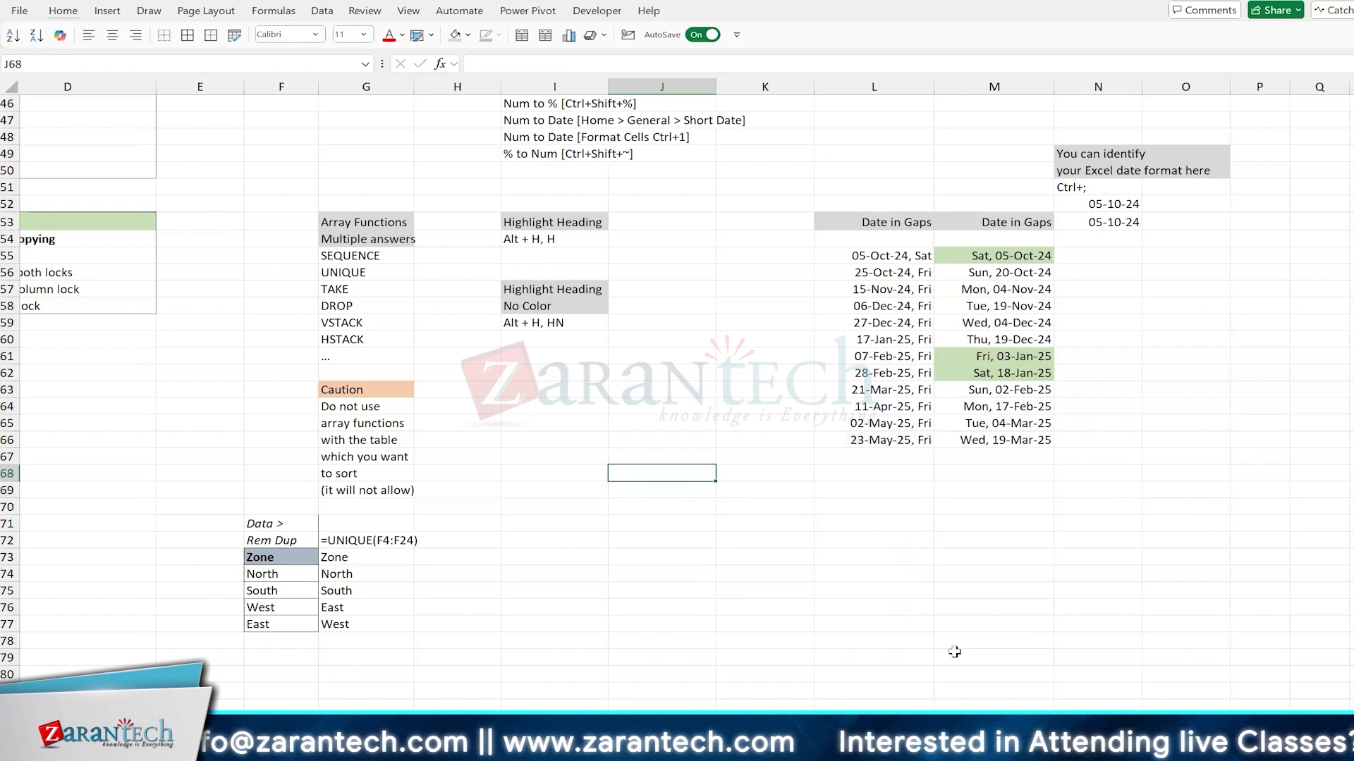
key("Right")
key("Right")
key("Right")
key("ctrl+Up")
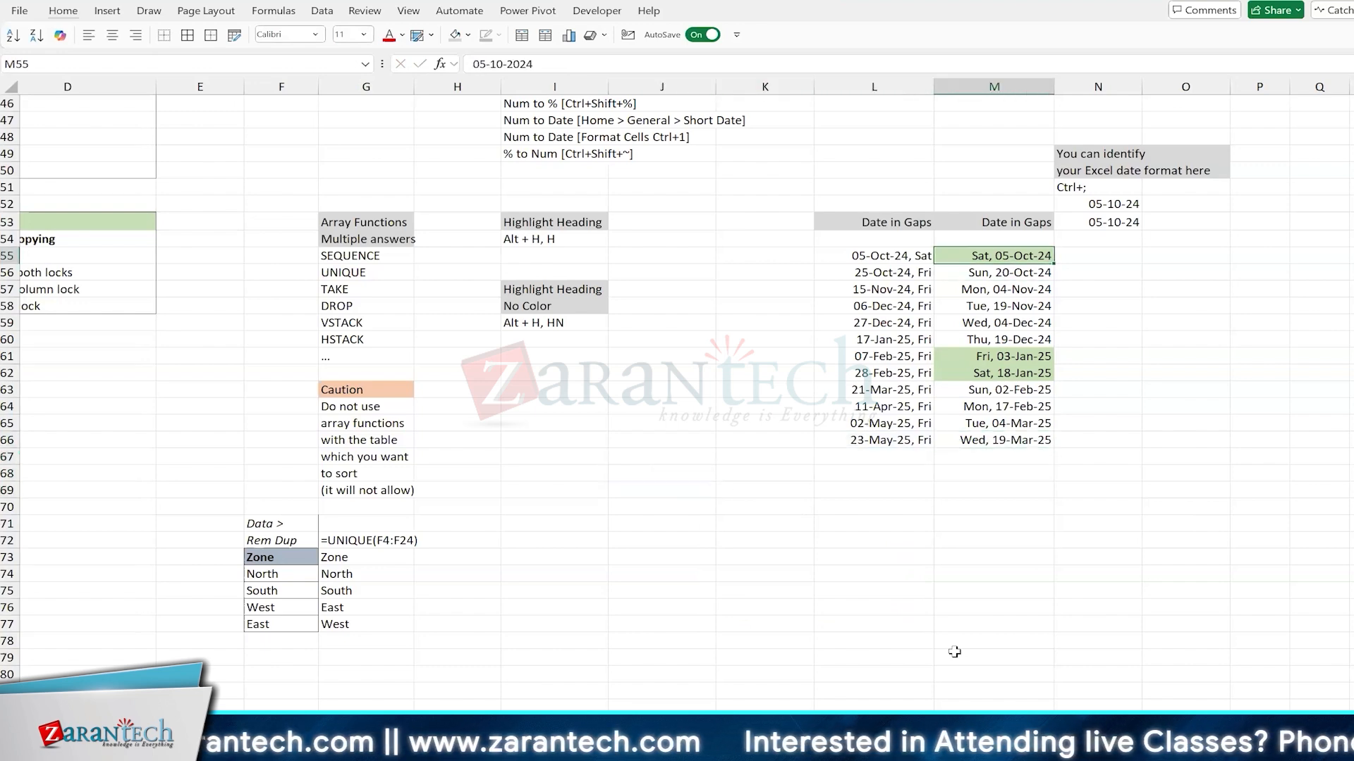
key("ctrl+shift+Down")
key("alt+h")
key("l")
key("r")
key("alt+e")
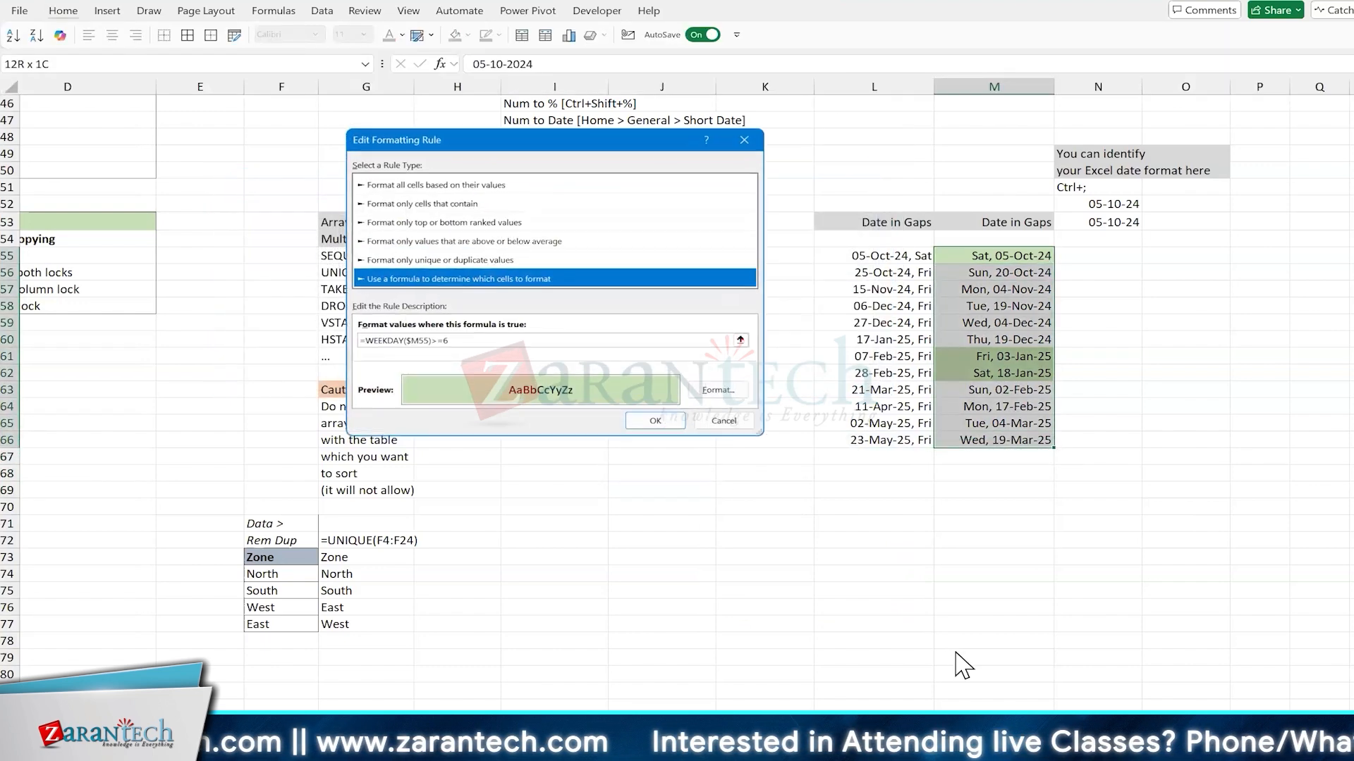
left_click(432, 341)
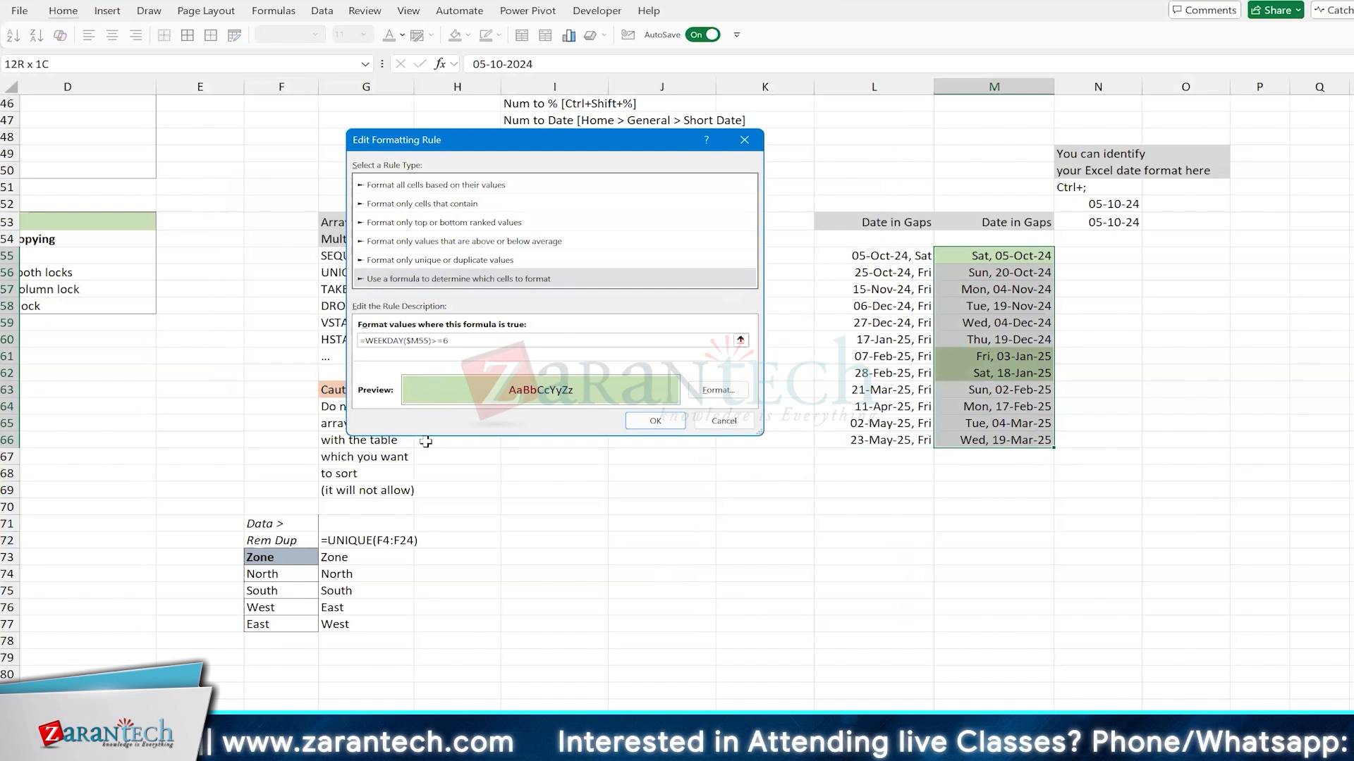
type("+")
left_click(839, 255)
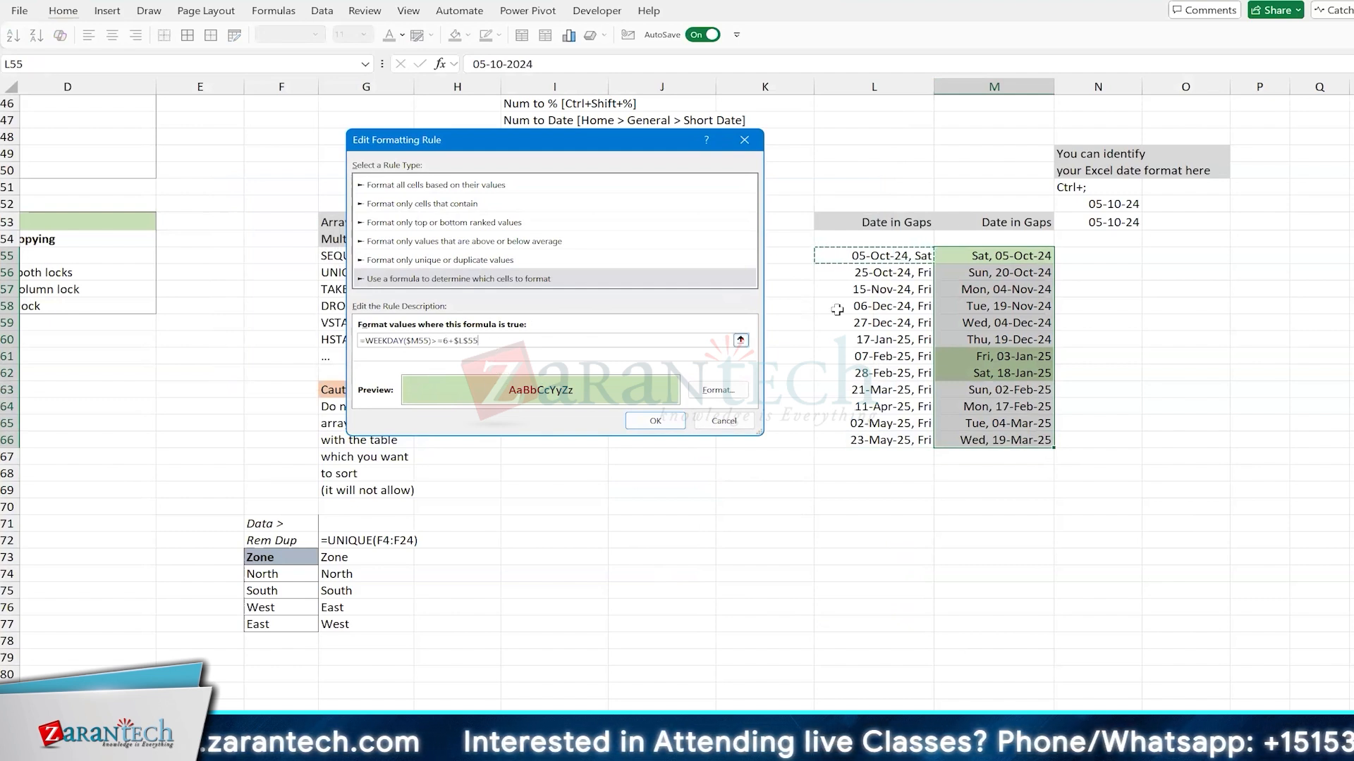
key("BackSpace")
key("BackSpace")
key("BackSpace")
key("BackSpace")
key("BackSpace")
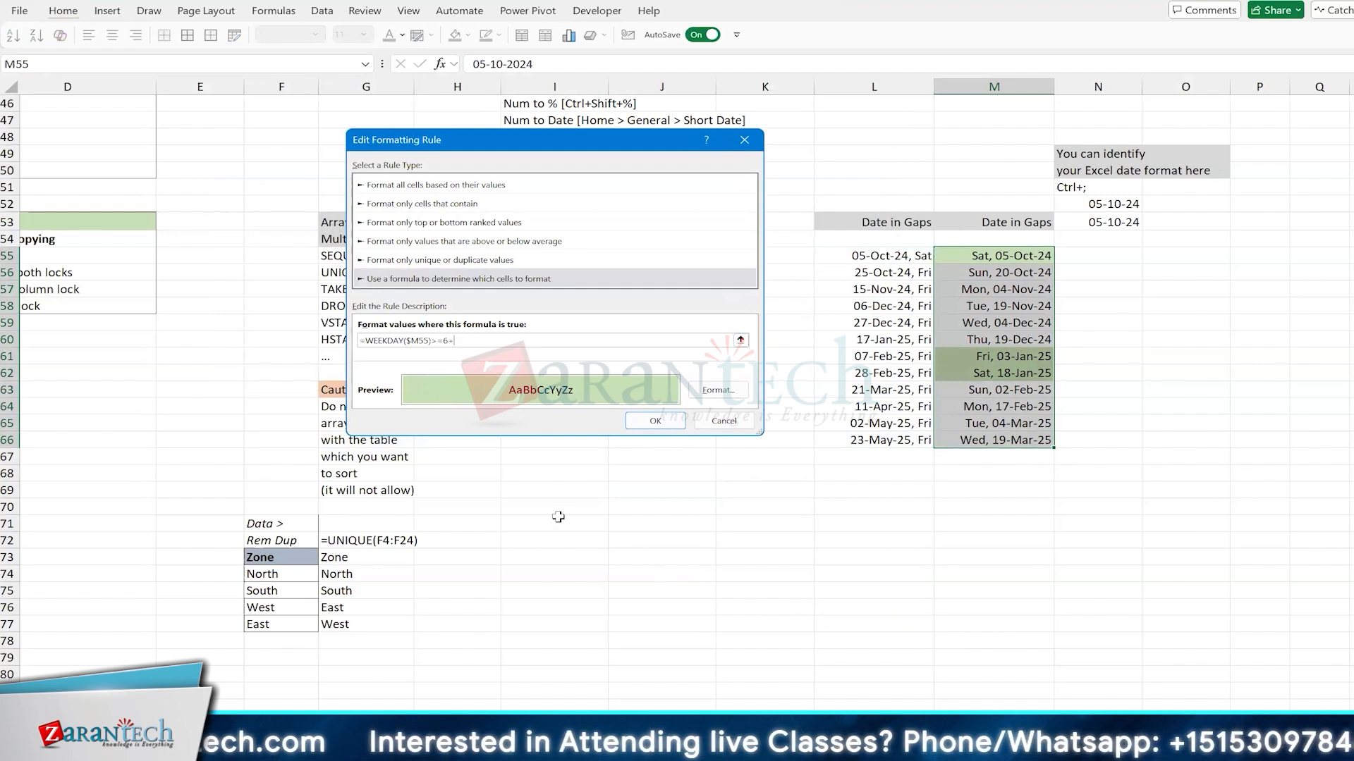
key("BackSpace")
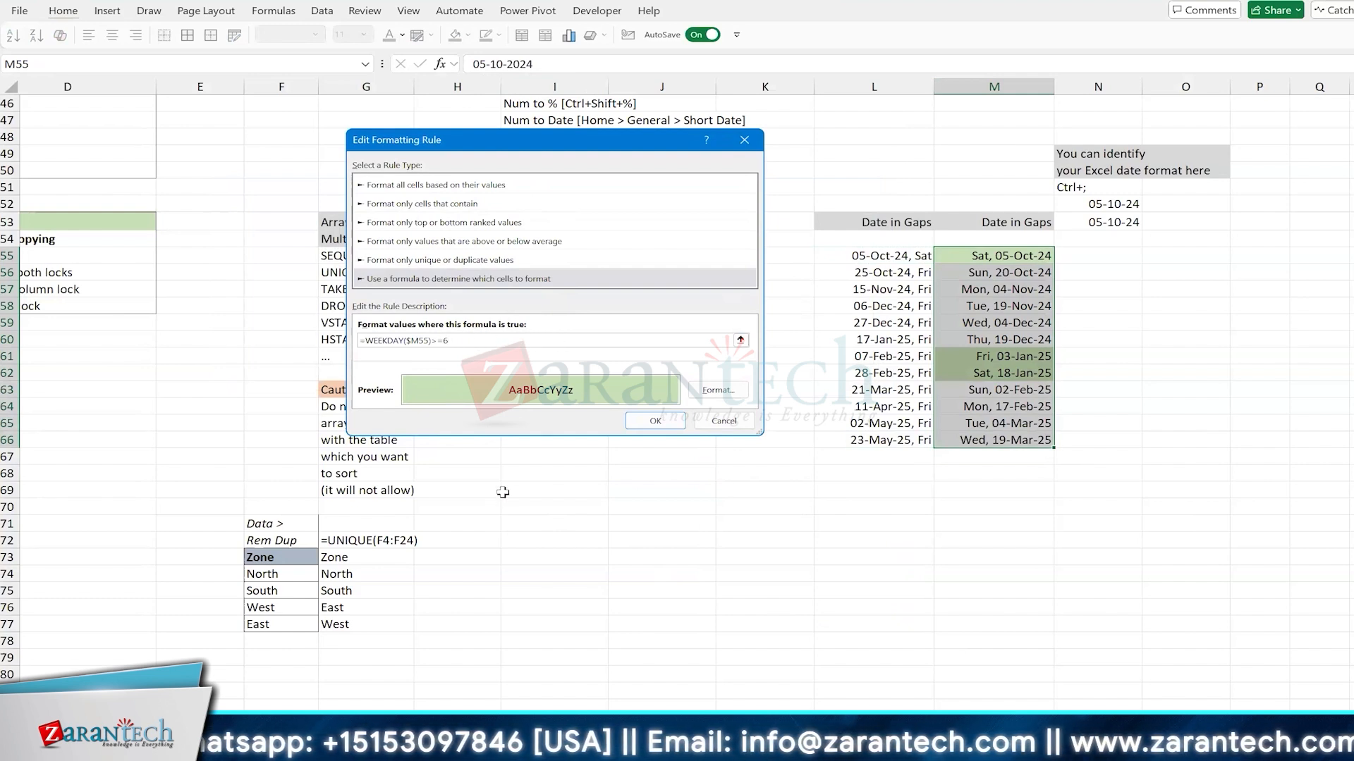
Step: Add return type 2 to the rule's formula so it reads =WEEKDAY($M55,2)>=6, and apply it to the dates
key("Left")
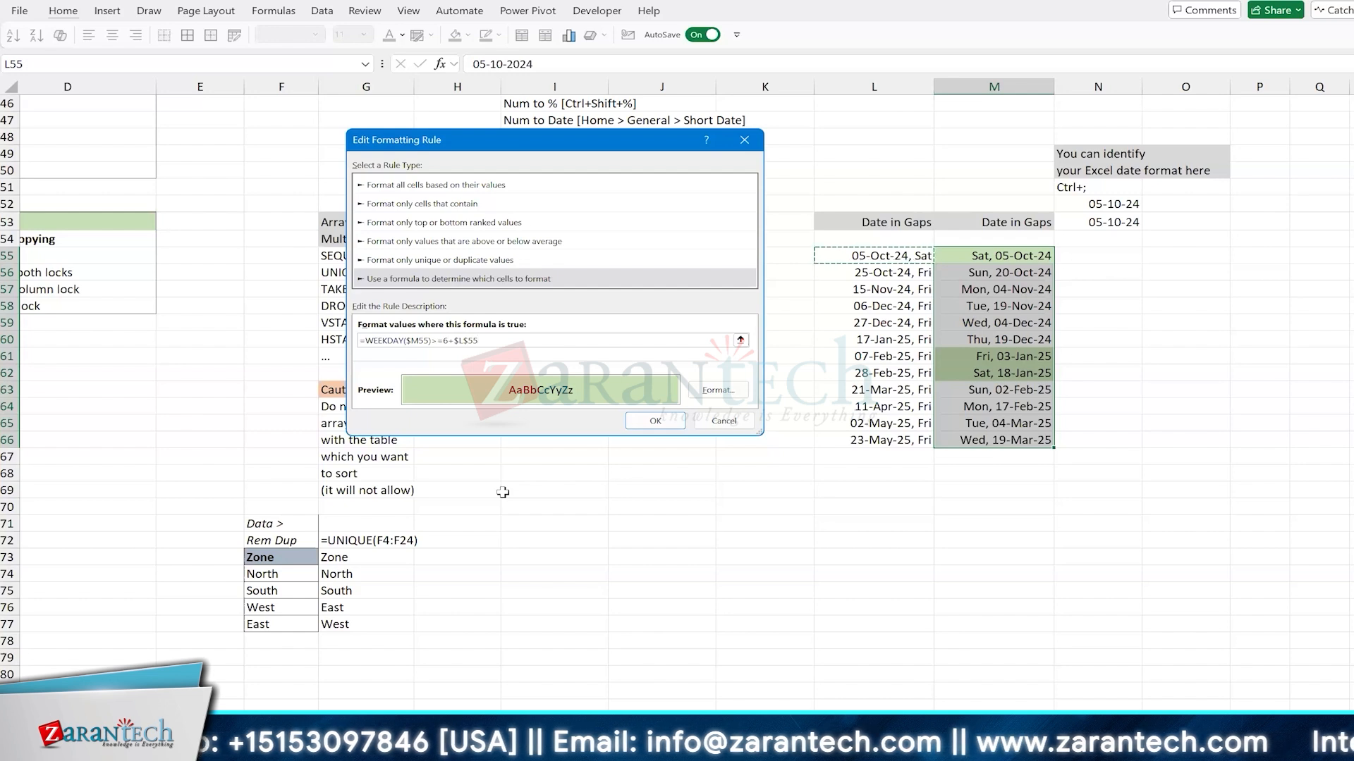
key("BackSpace")
key("BackSpace")
key("BackSpace")
key("BackSpace")
key("BackSpace")
key("BackSpace")
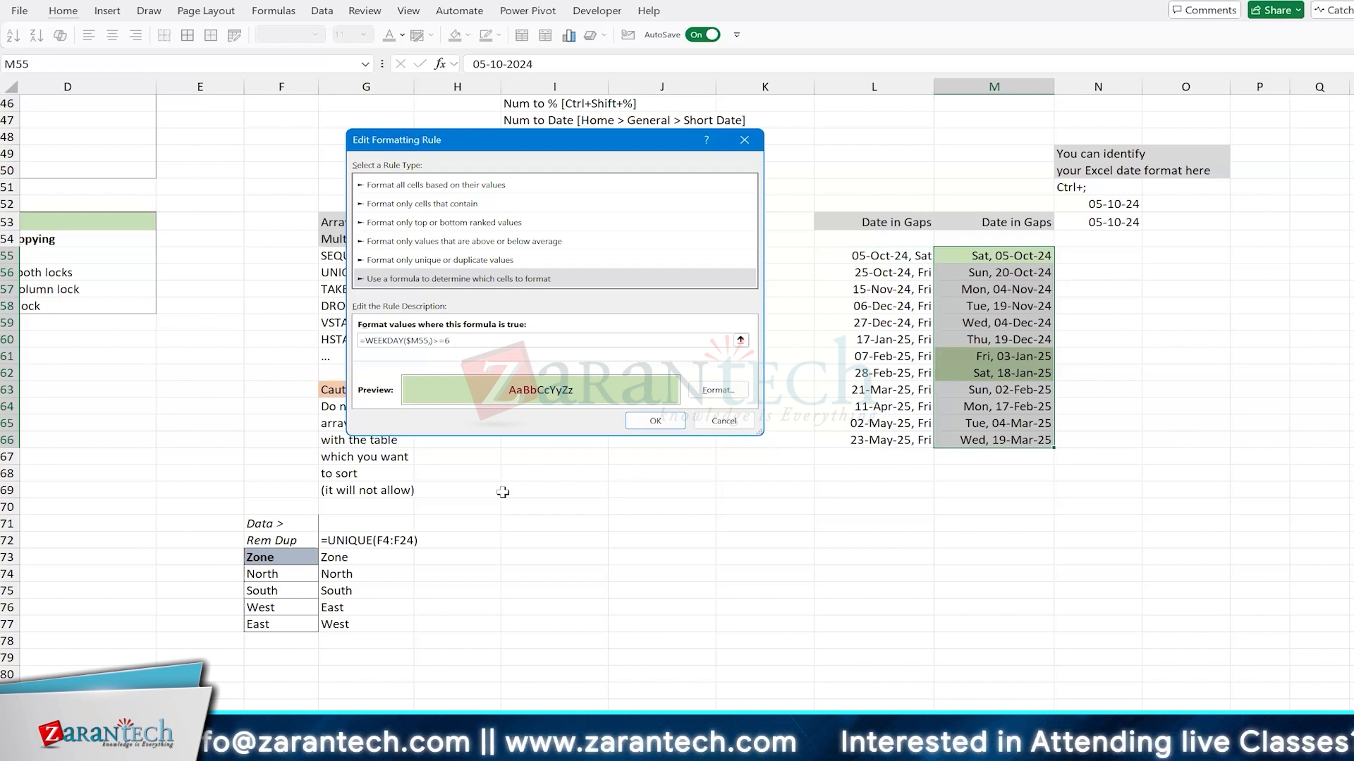
type("2")
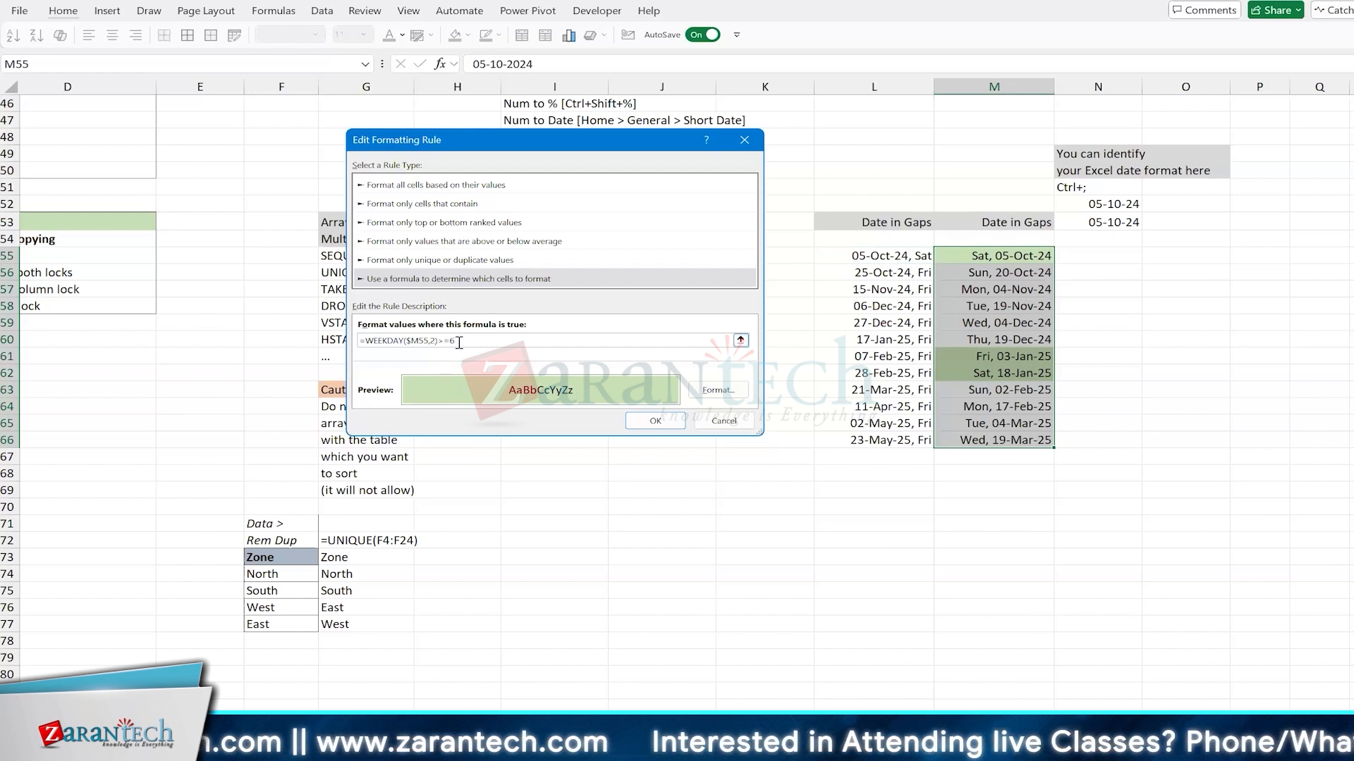
left_click(669, 421)
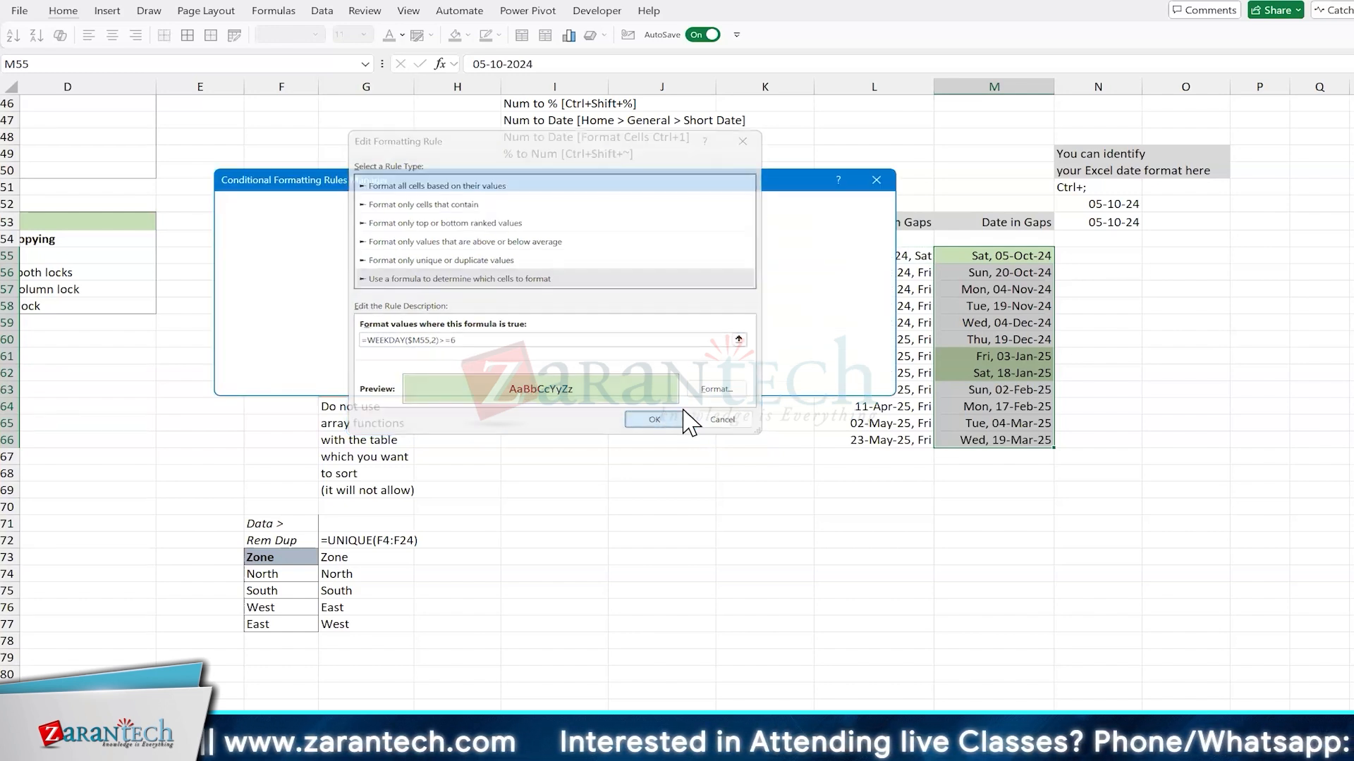
left_click(849, 385)
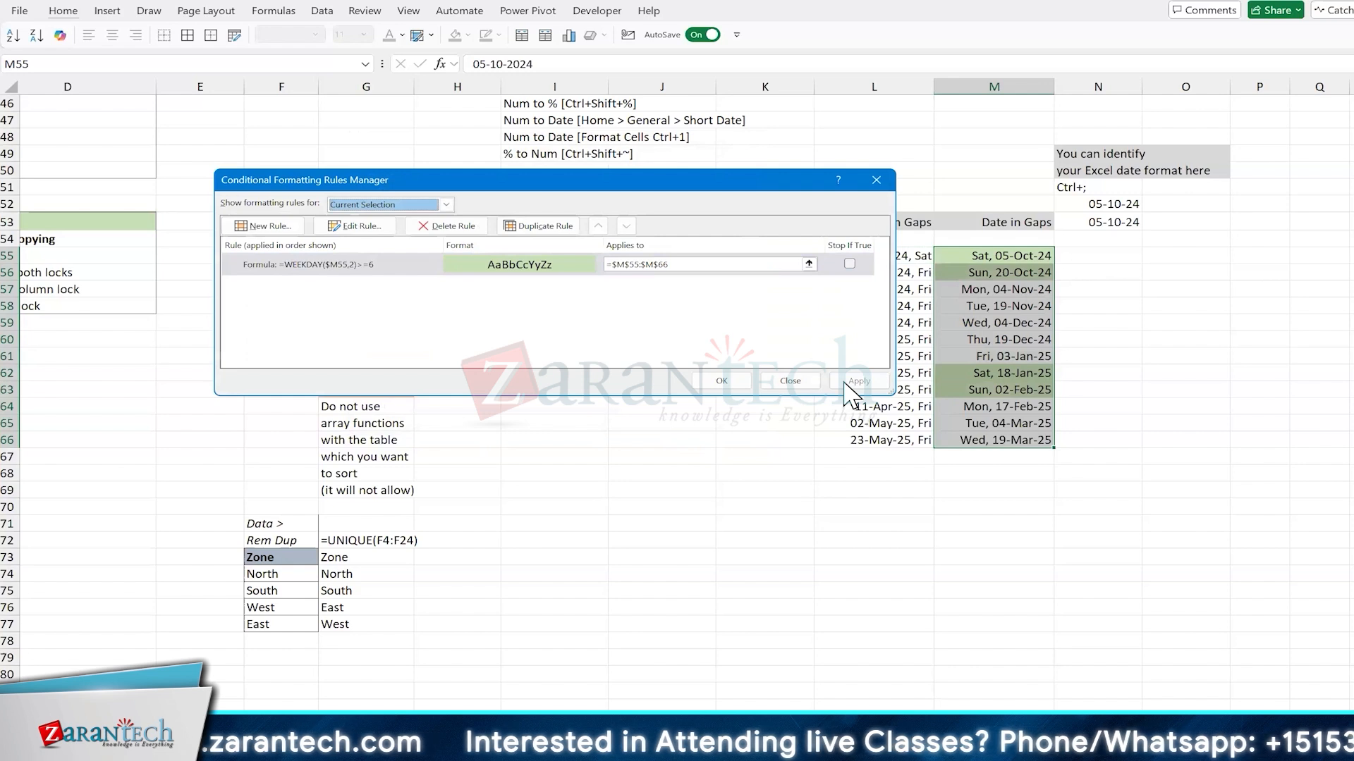
left_click(721, 381)
left_click(981, 479)
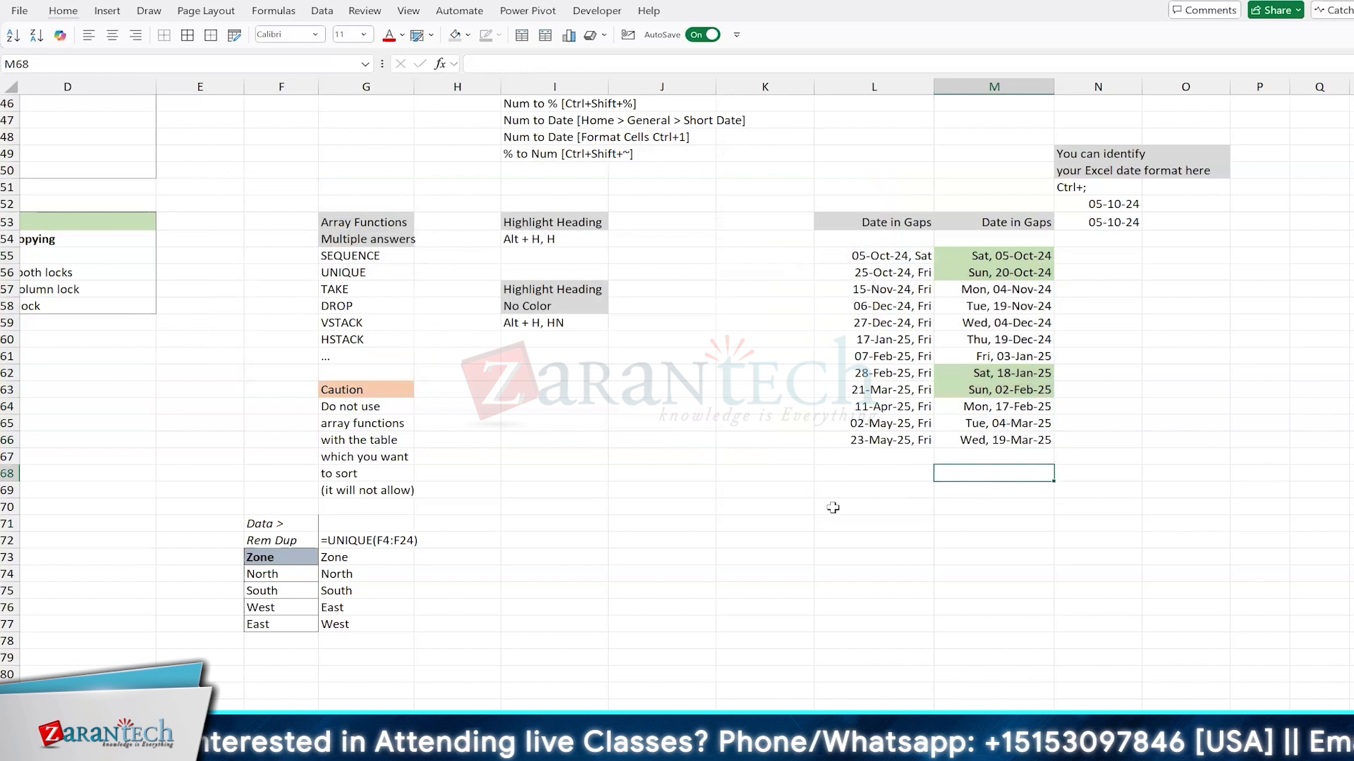
Step: Write the rule's formula as a text note in M68, reading =WEEKDAY($M54,2)>=6
type("'")
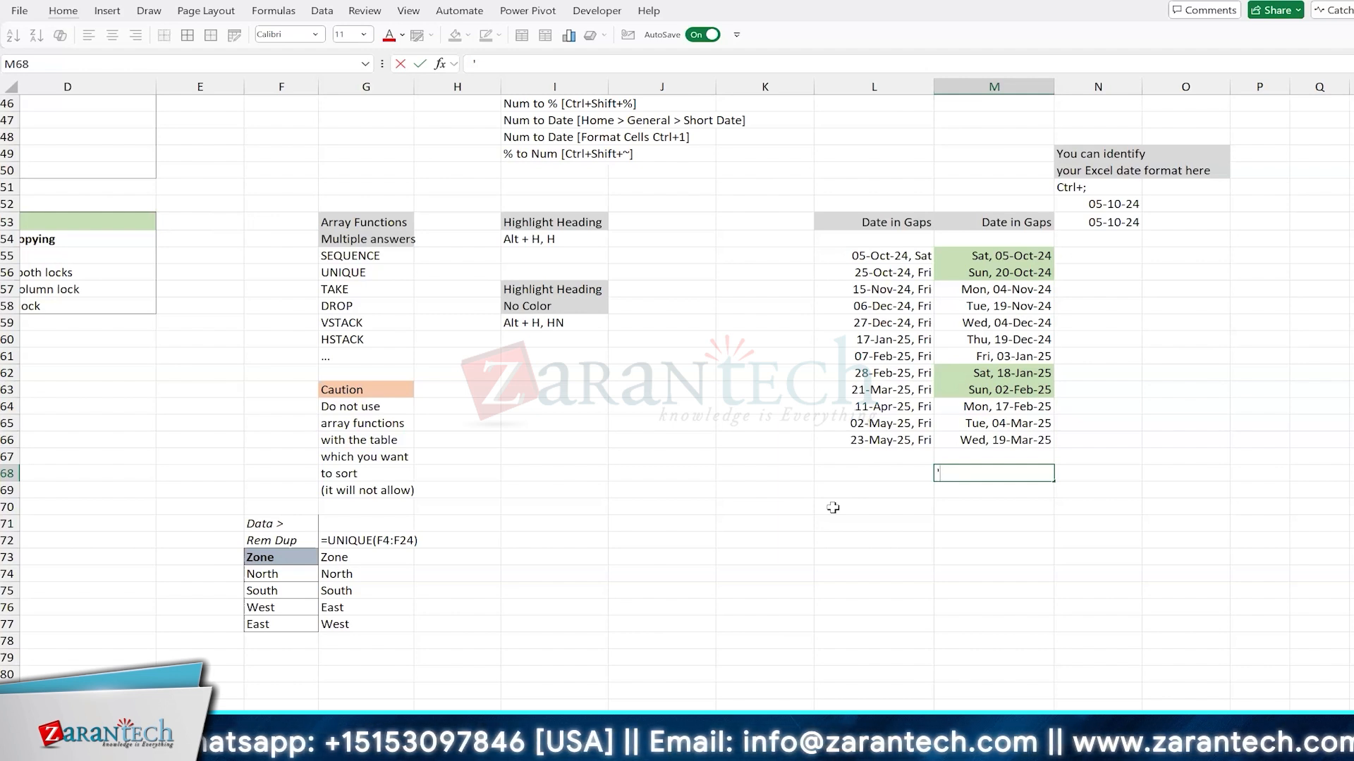
type("=")
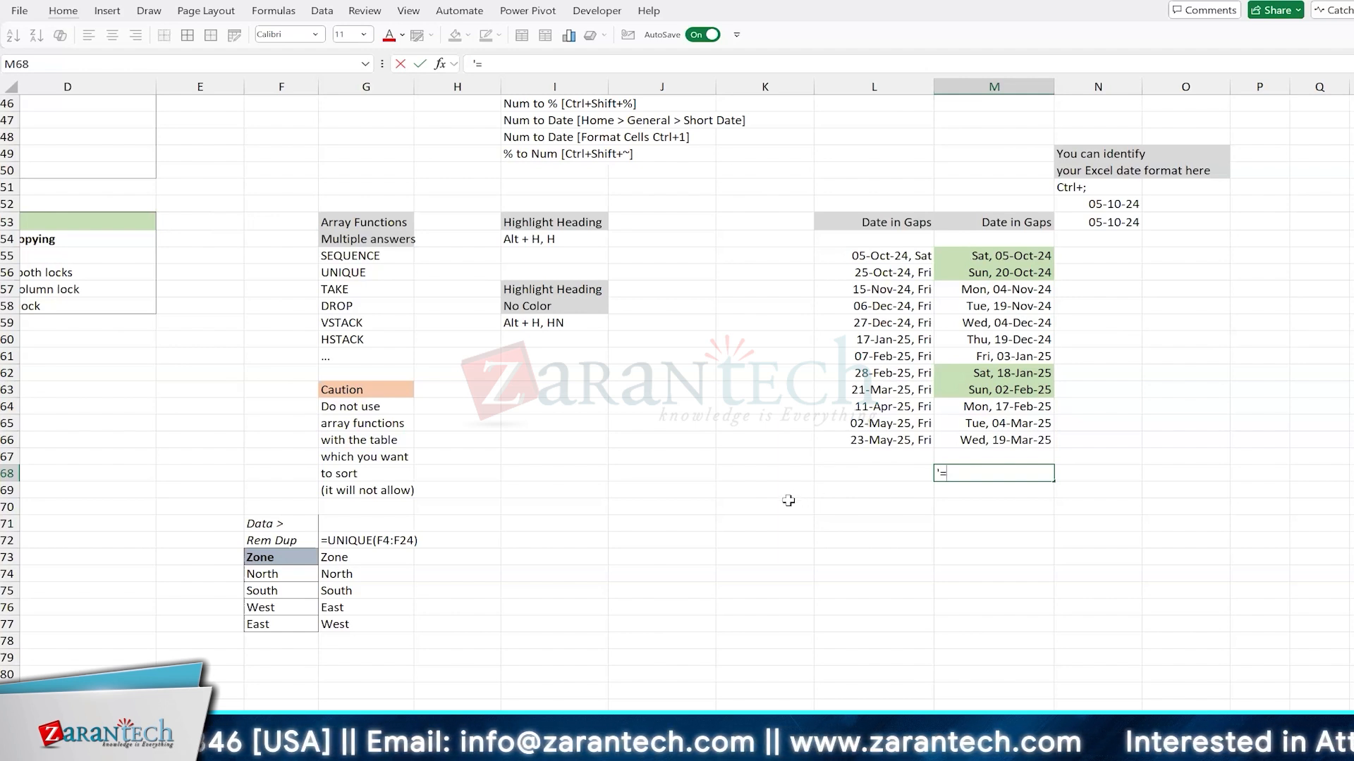
type("$M54")
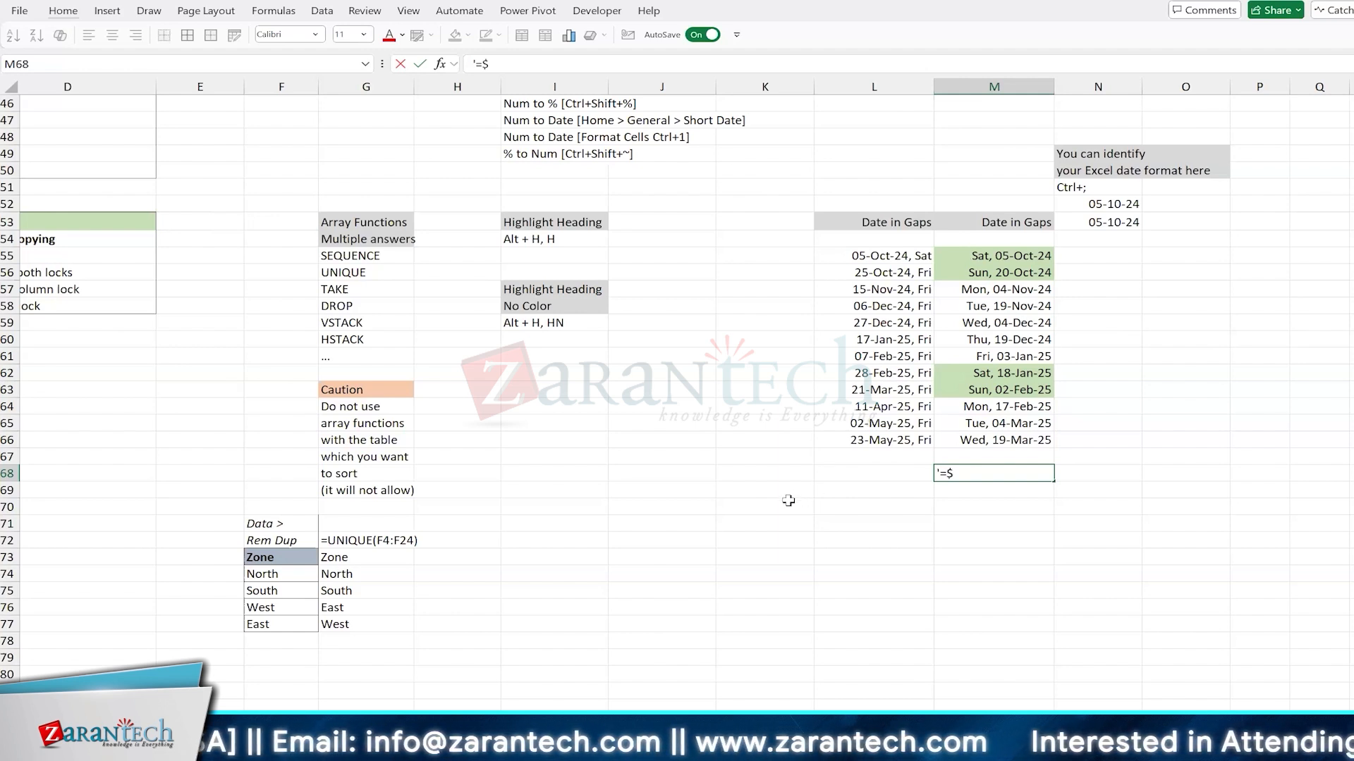
key("BackSpace")
key("BackSpace")
key("BackSpace")
key("BackSpace")
key("BackSpace")
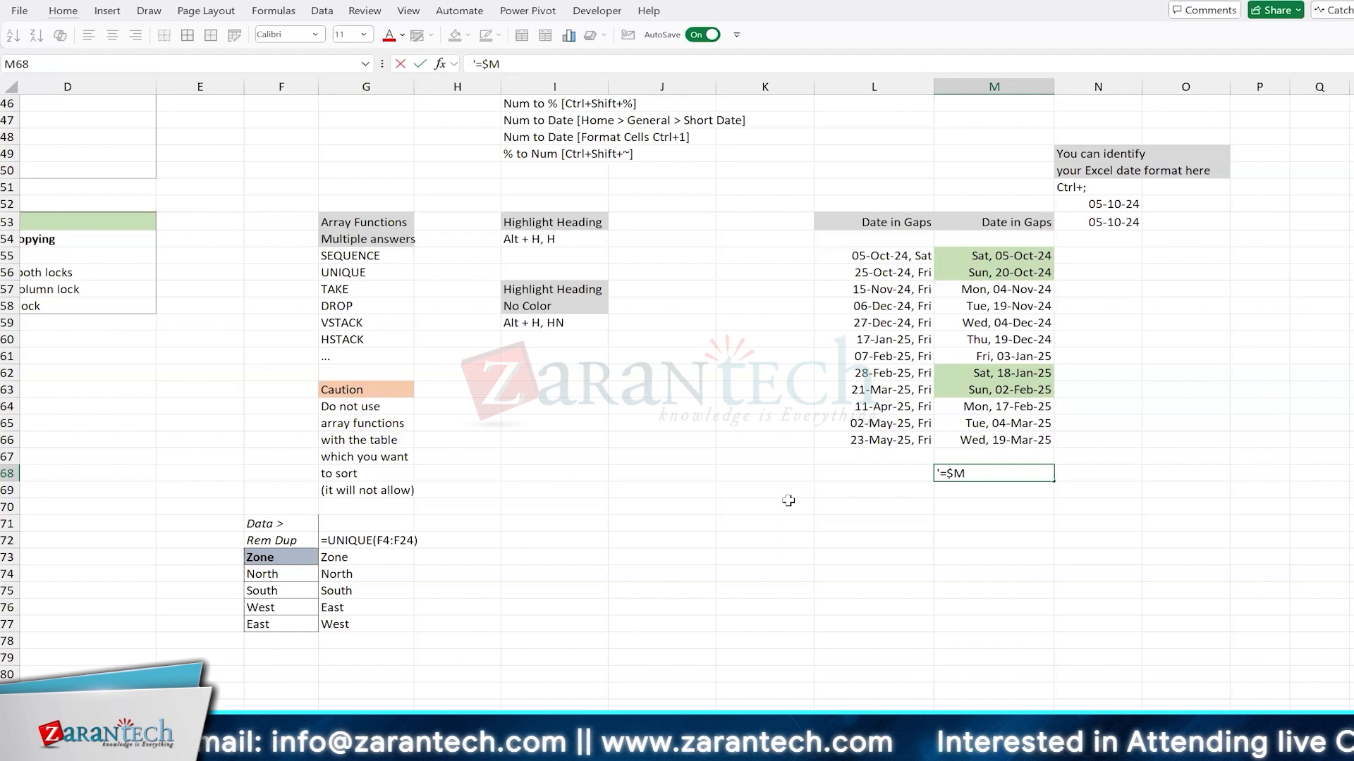
type("=W")
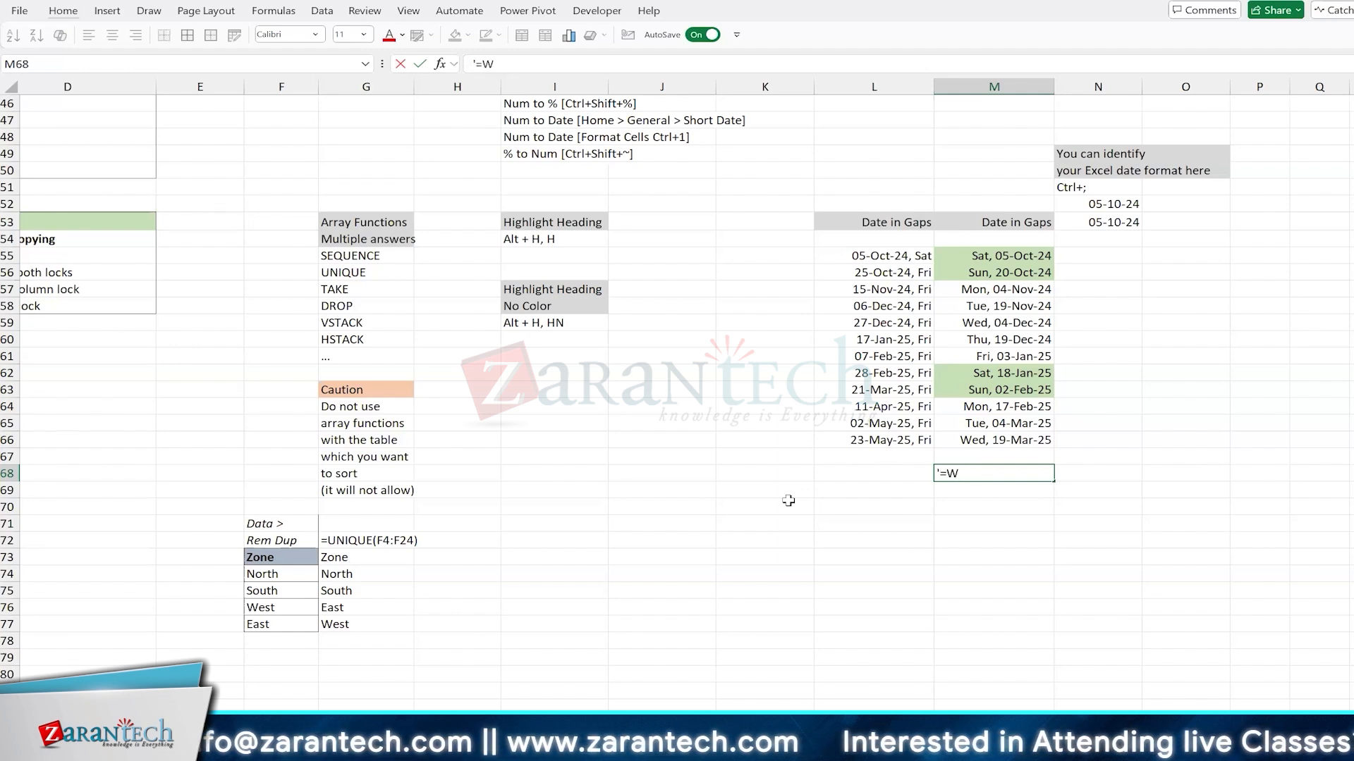
type("EEKDYAY")
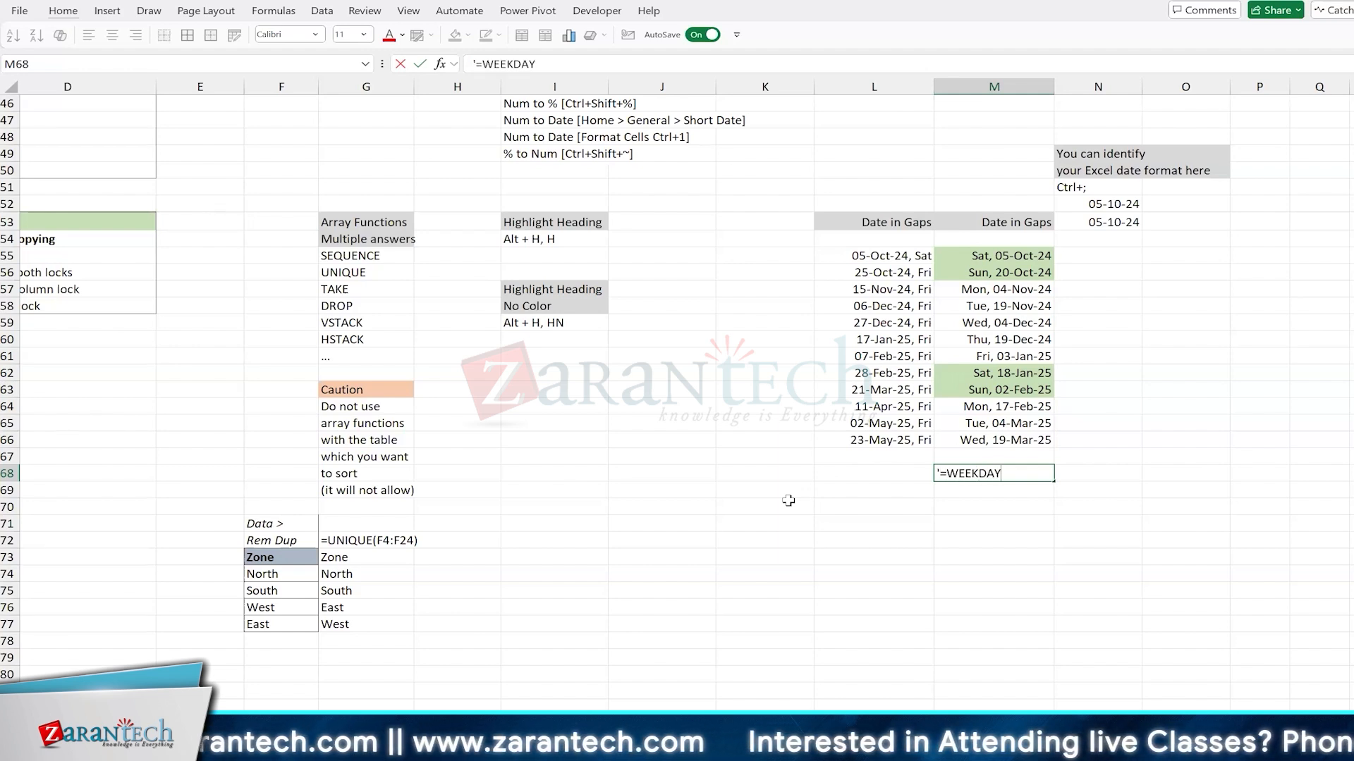
type("($M")
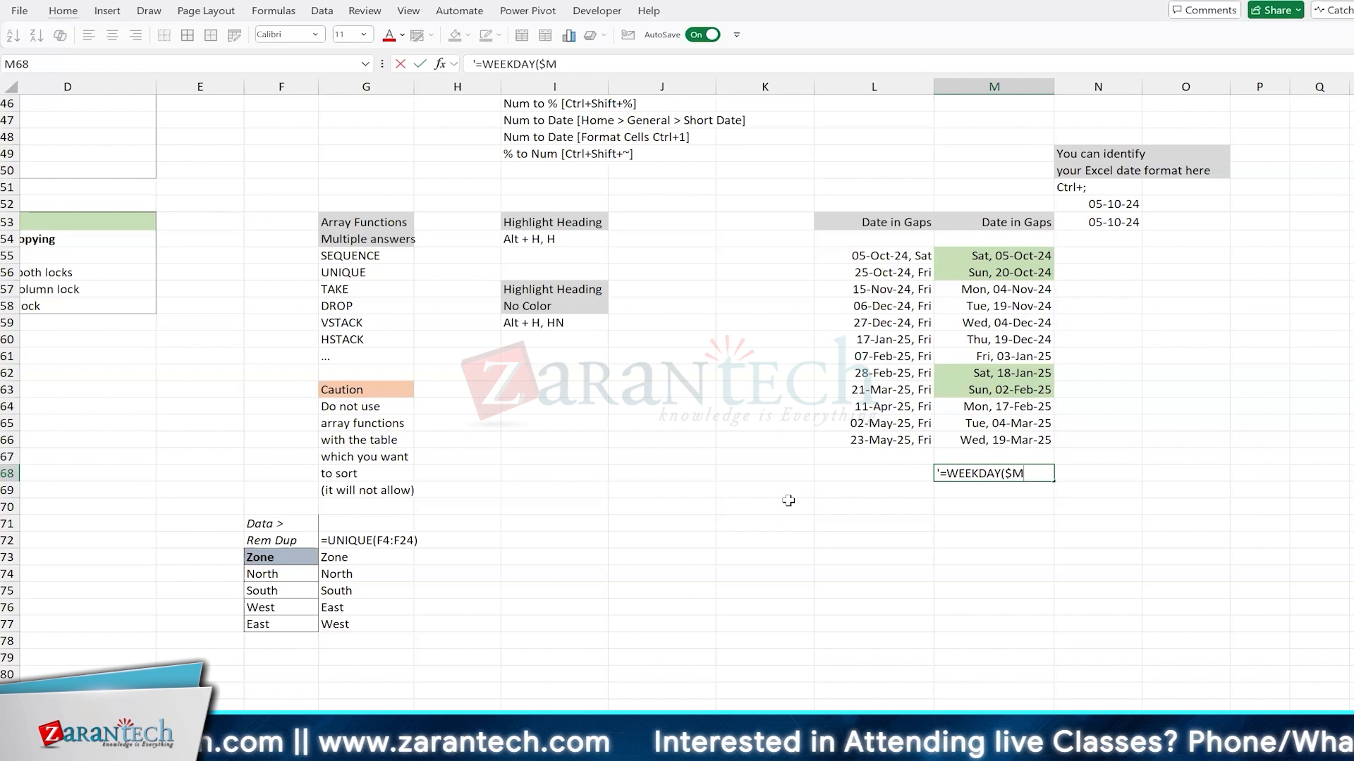
type("54,2)>")
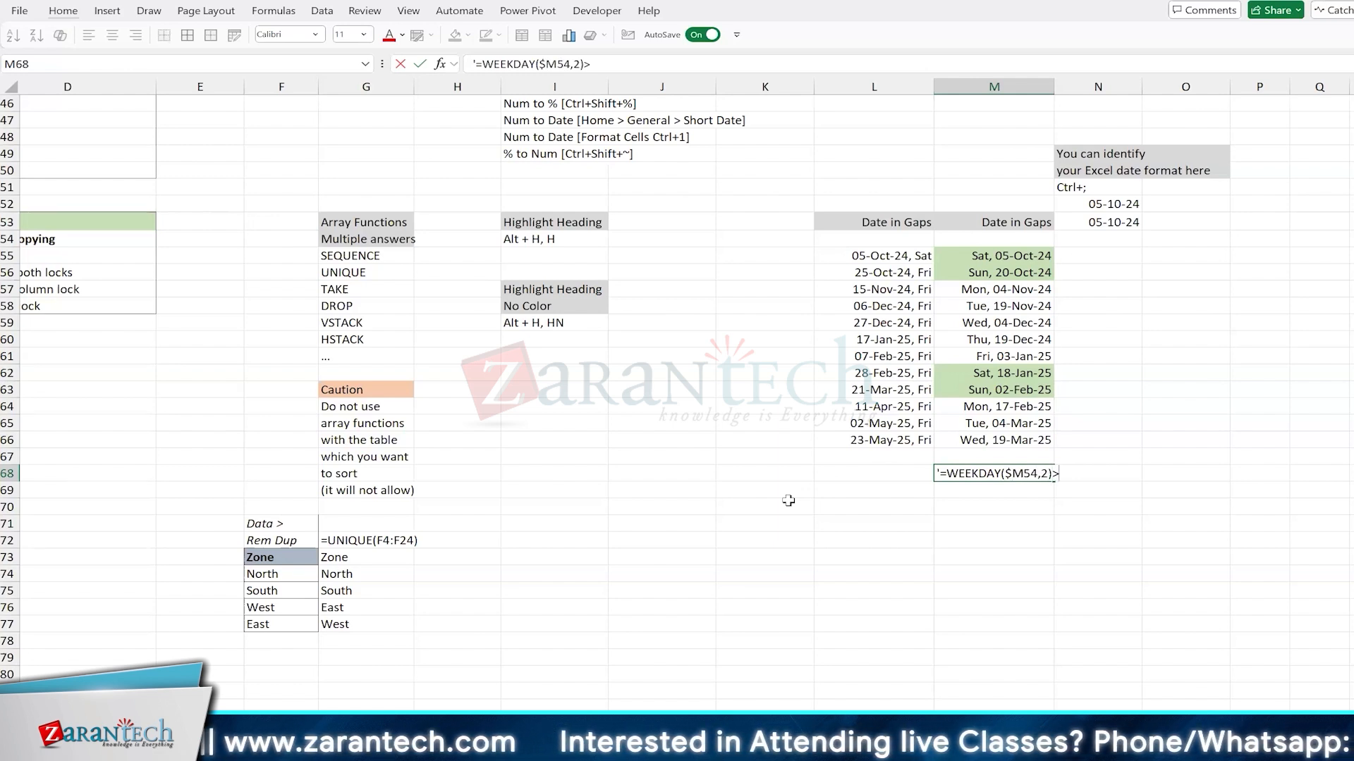
type("=6")
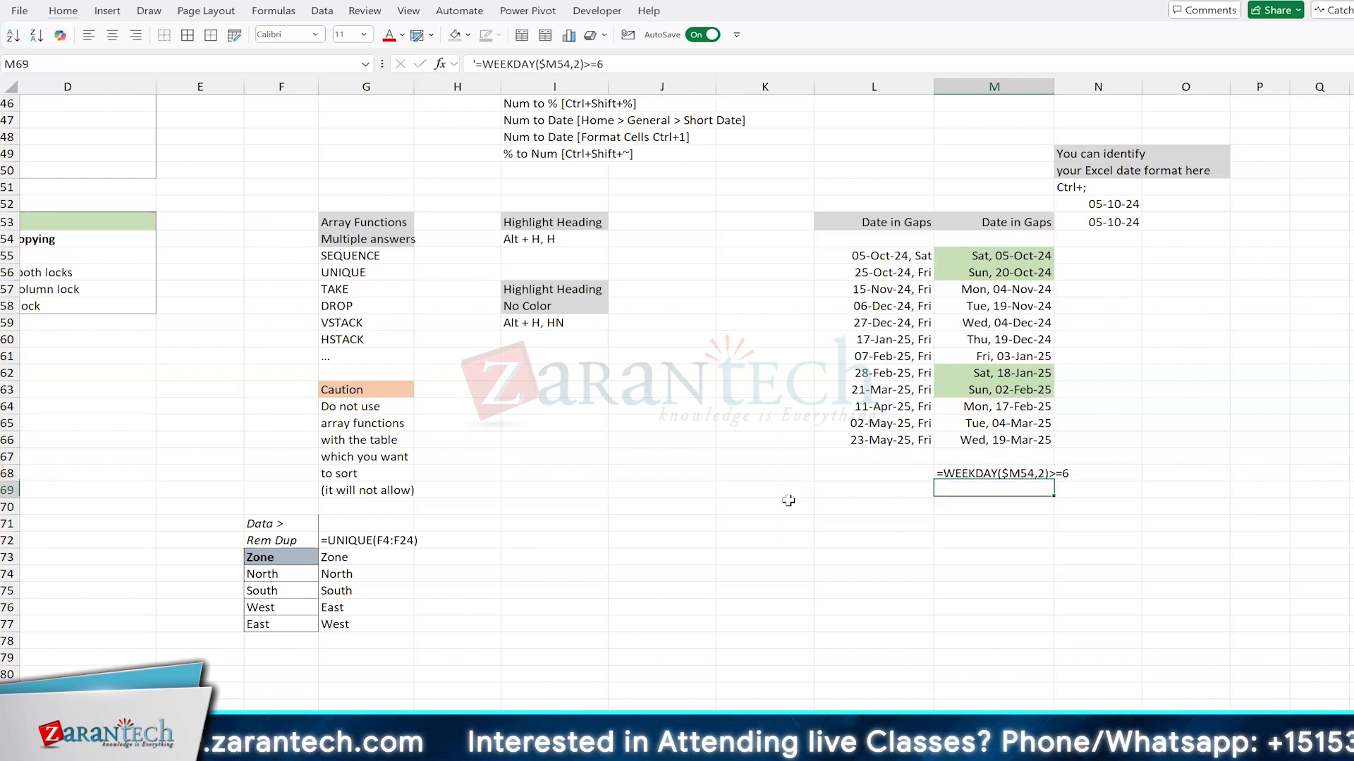
key("ctrl+Return")
Step: Review the cell reference in the conditional formatting rule of M55:M66, and close the rule without changing it
key("Up")
key("Up")
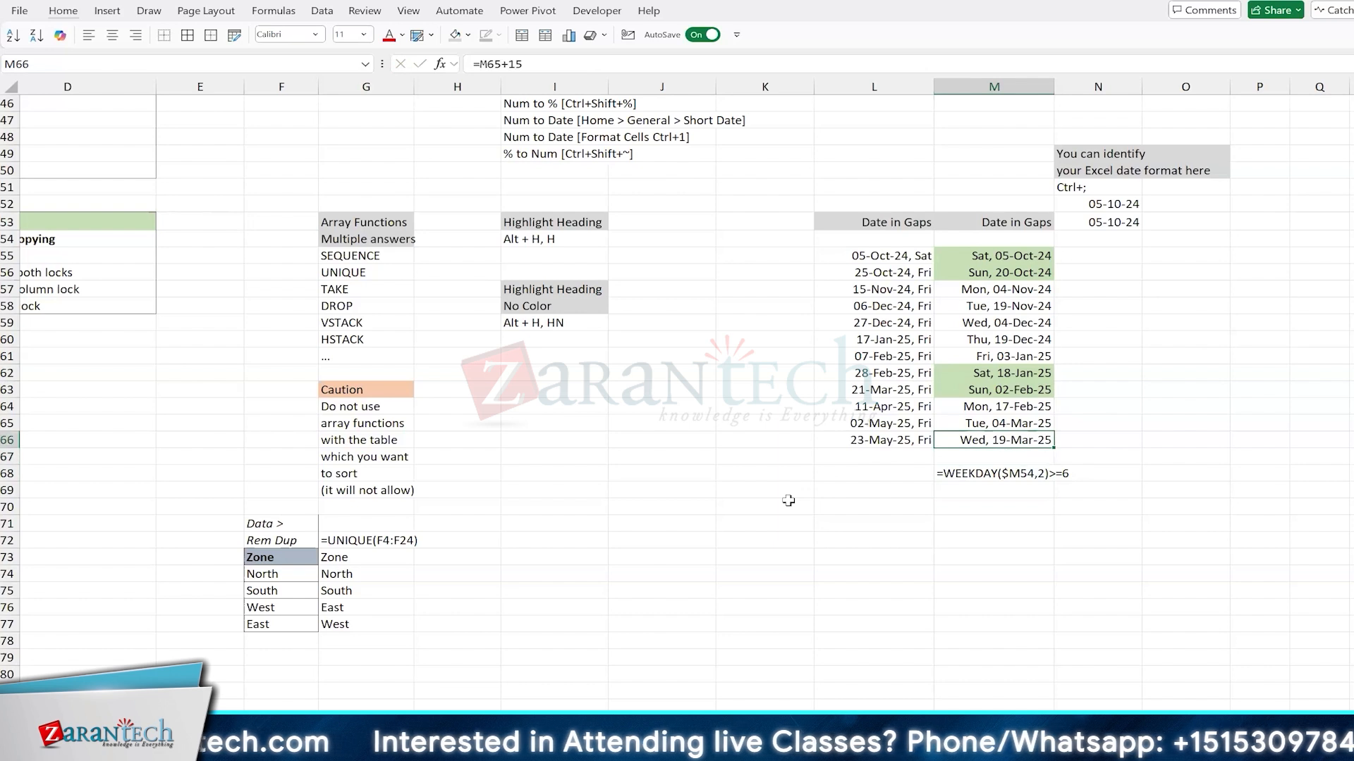
key("ctrl+shift+Up")
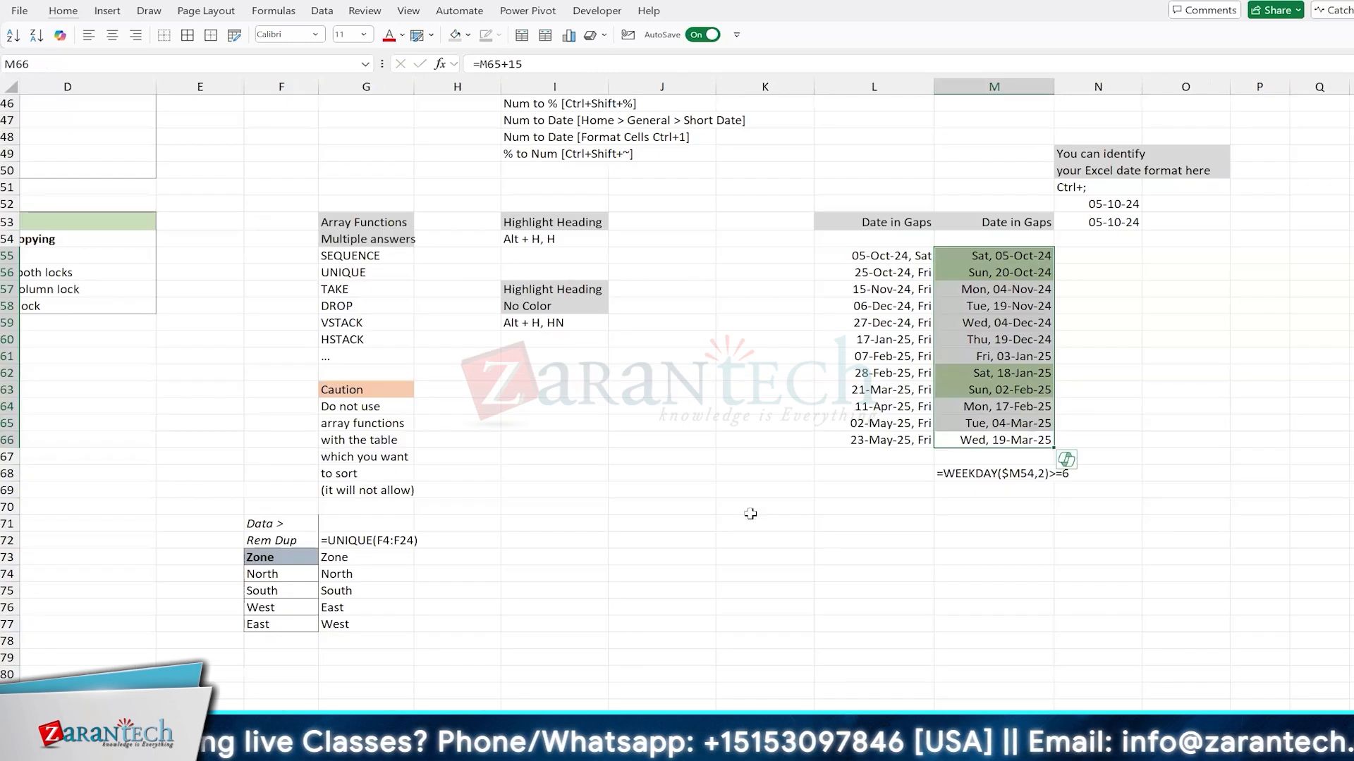
key("alt+h")
key("l")
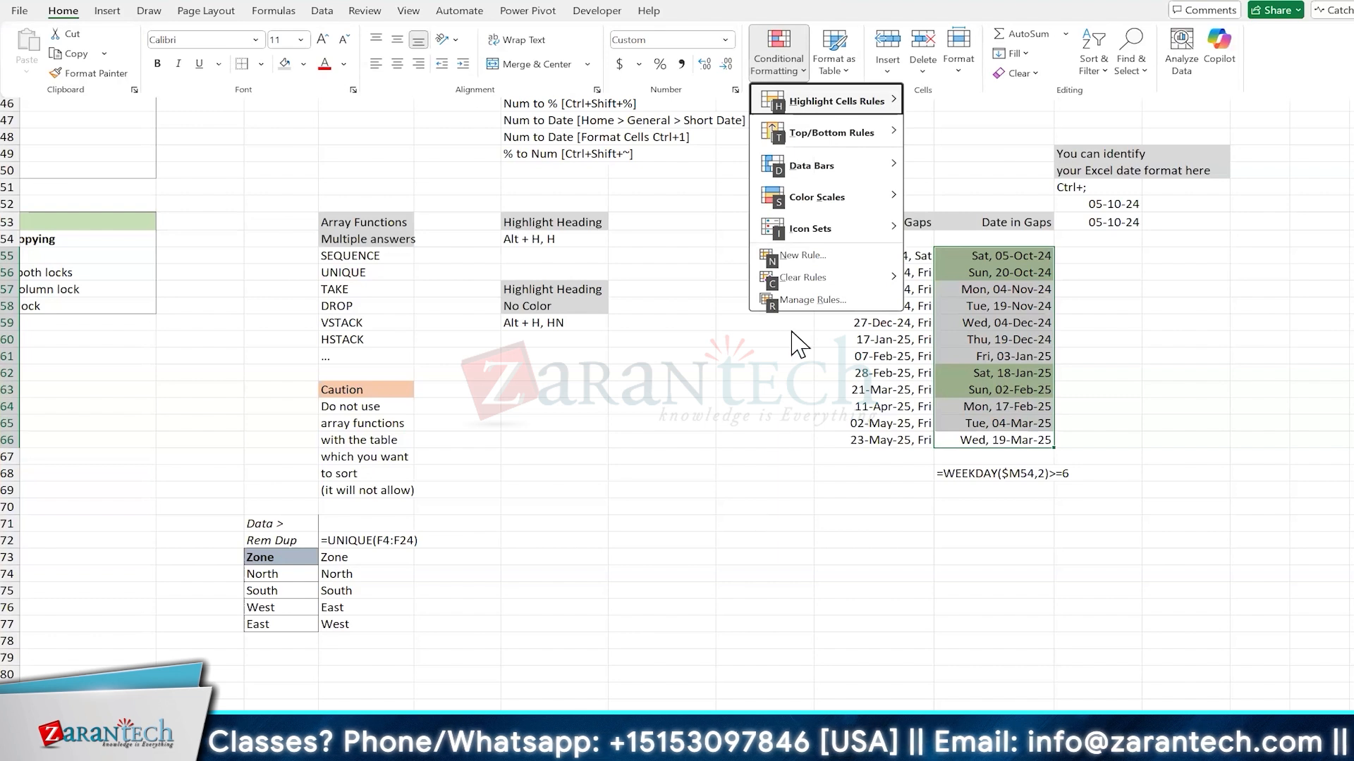
key("r")
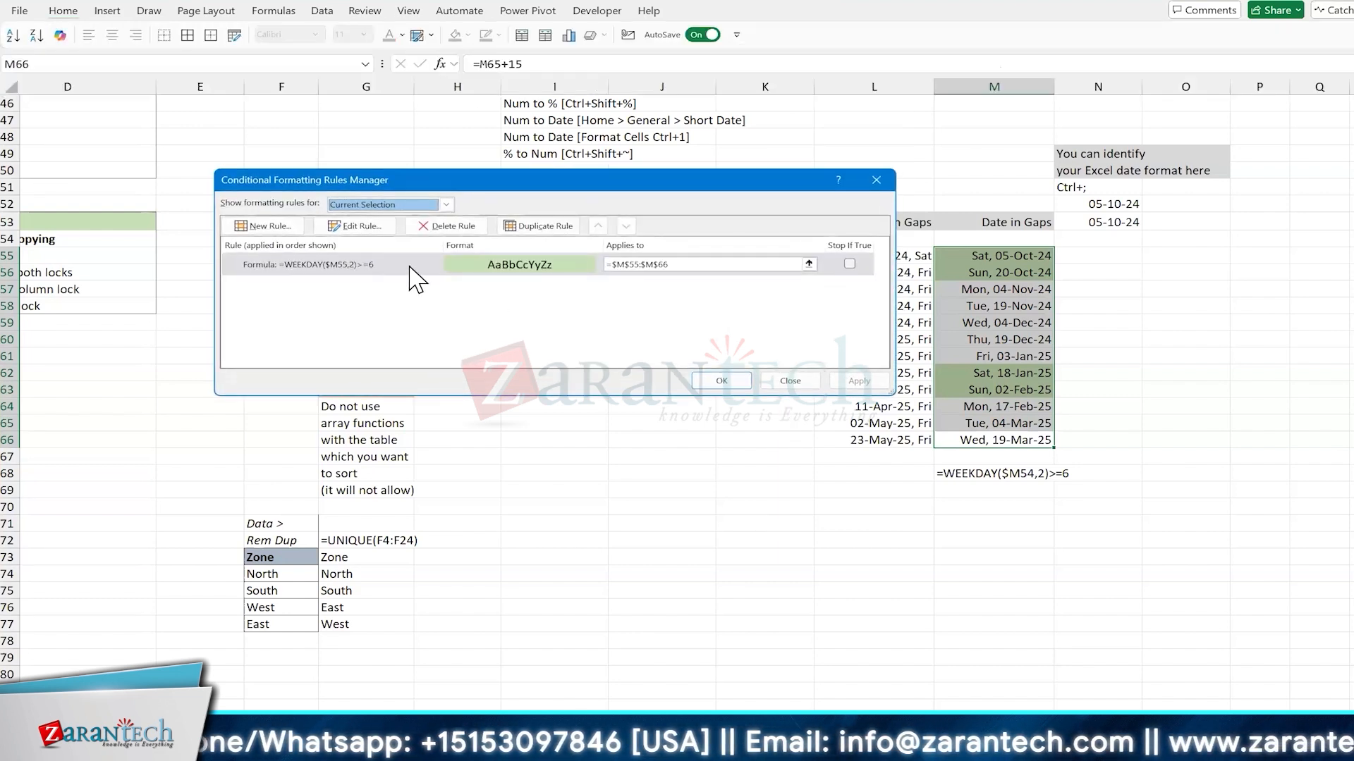
left_click(409, 266)
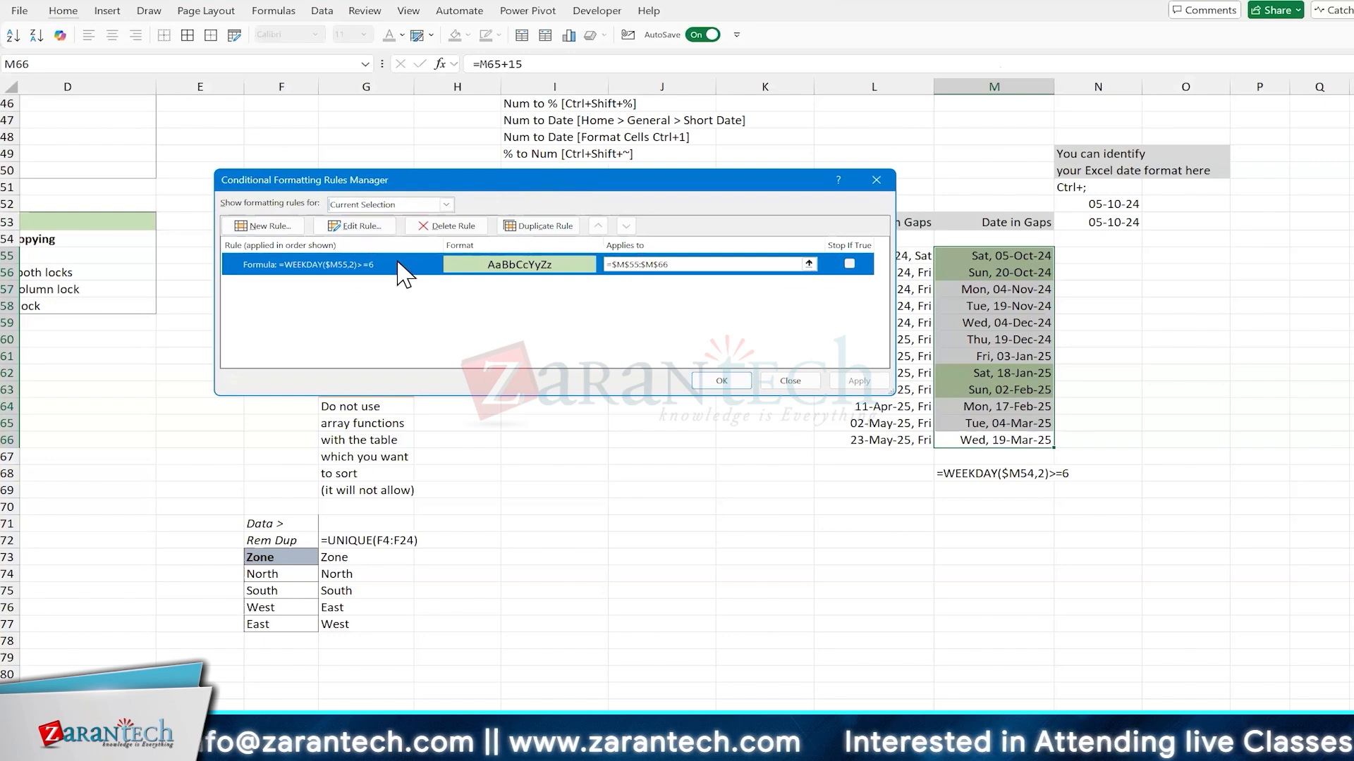
double_click(436, 300)
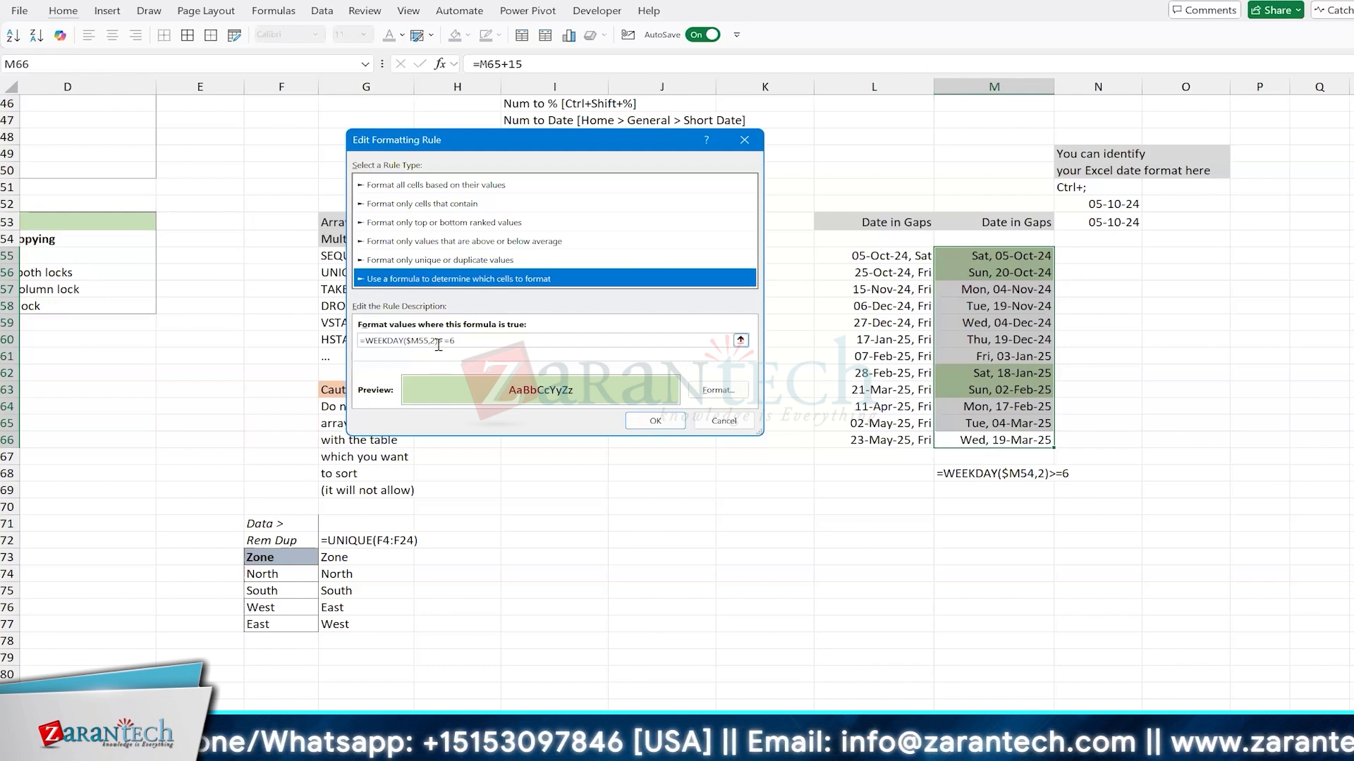
left_click(726, 420)
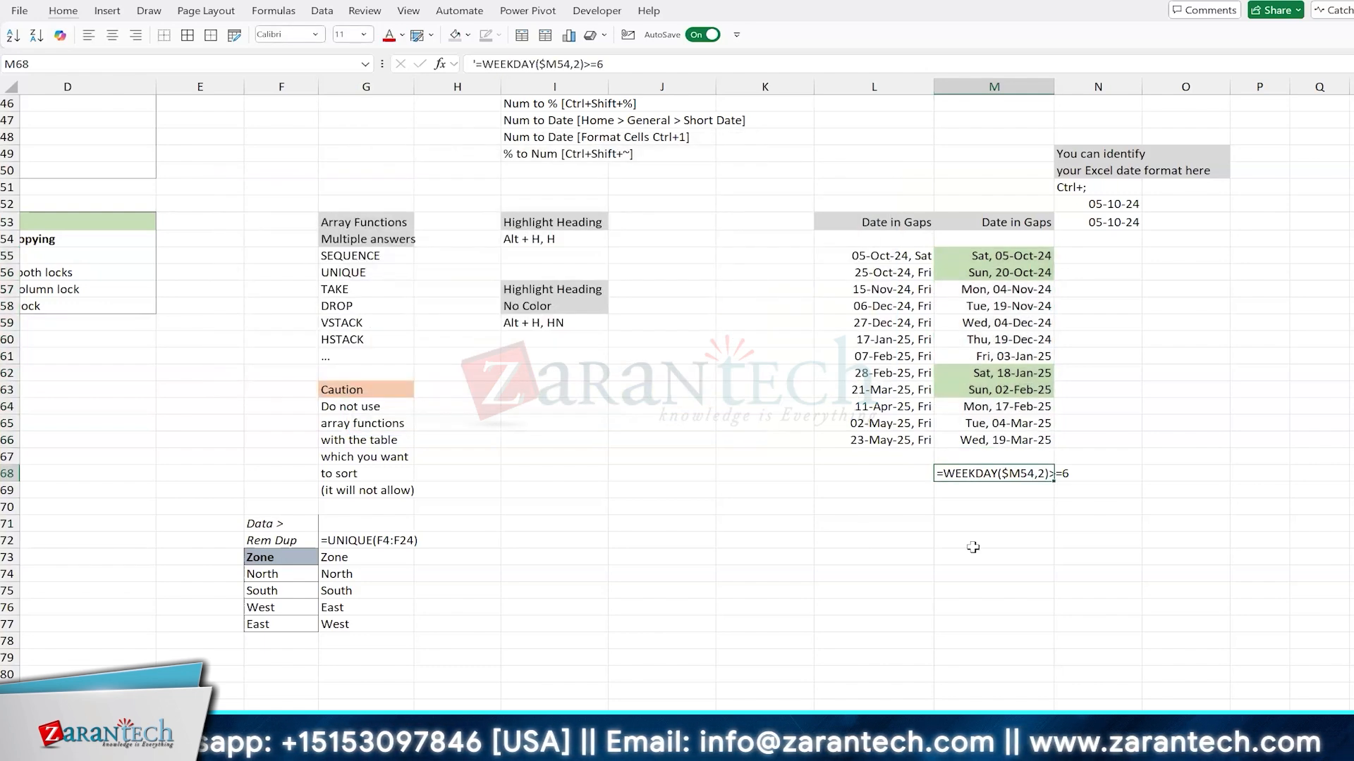
Step: Correct the cell reference in the M68 note so it reads =WEEKDAY($M55,2)>=6
key("F2")
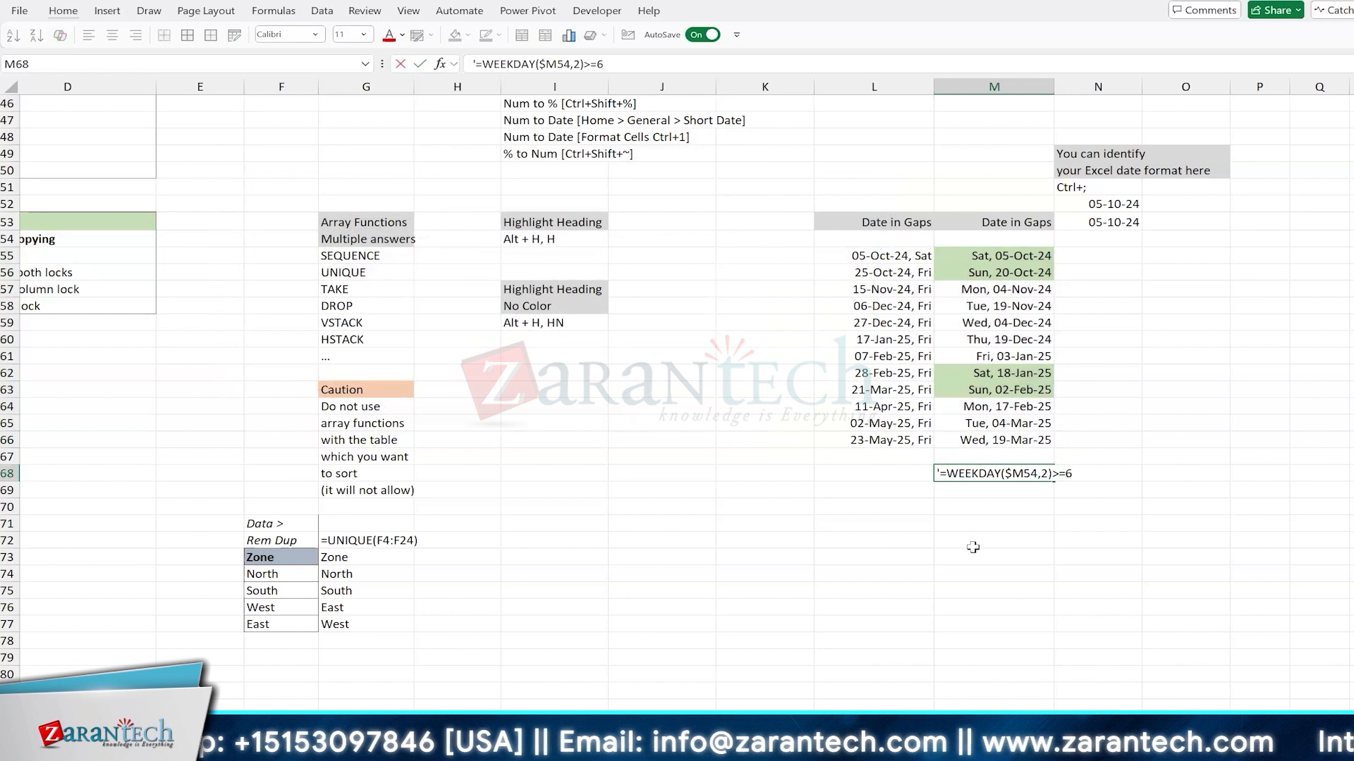
key("BackSpace")
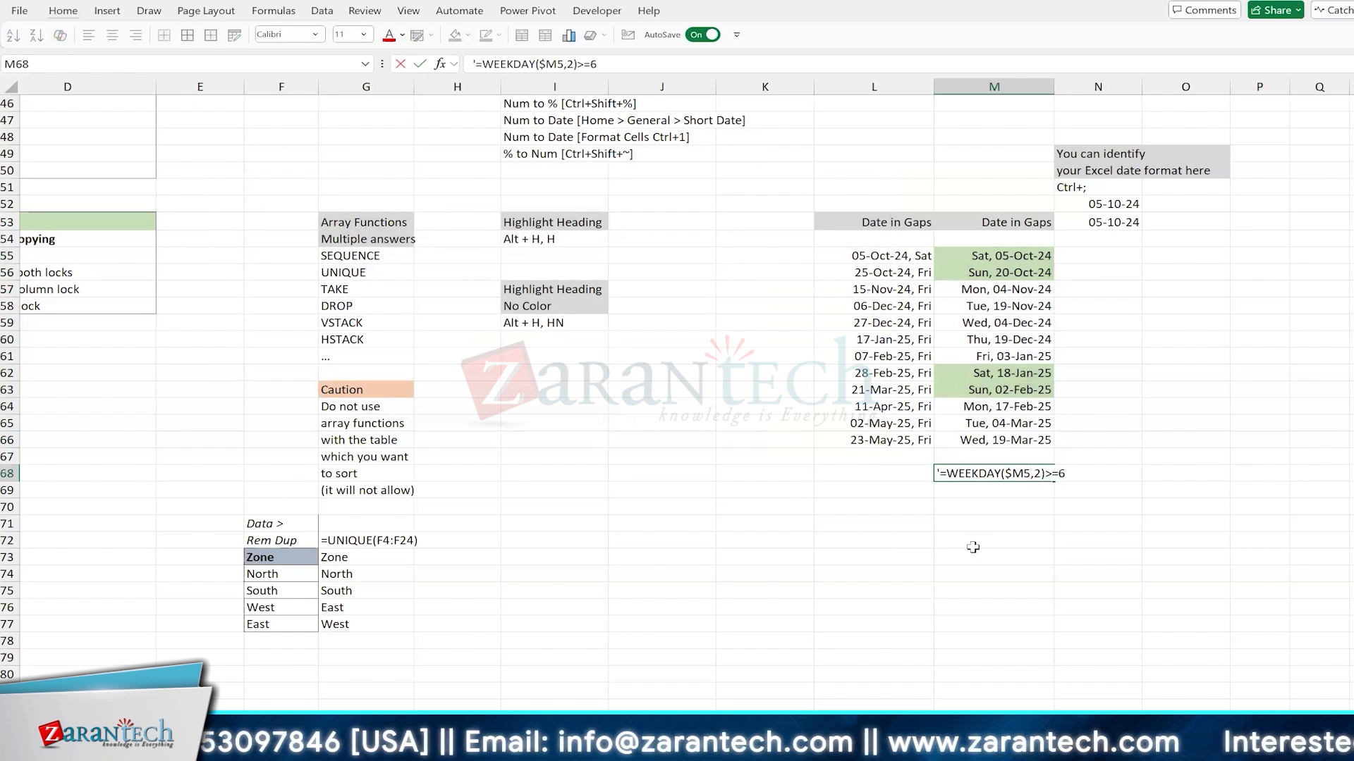
type("5")
key("Return")
Step: Check the return type options of WEEKDAY with a trial formula on M66 in cell M70, and discard the formula
key("Left")
key("Left")
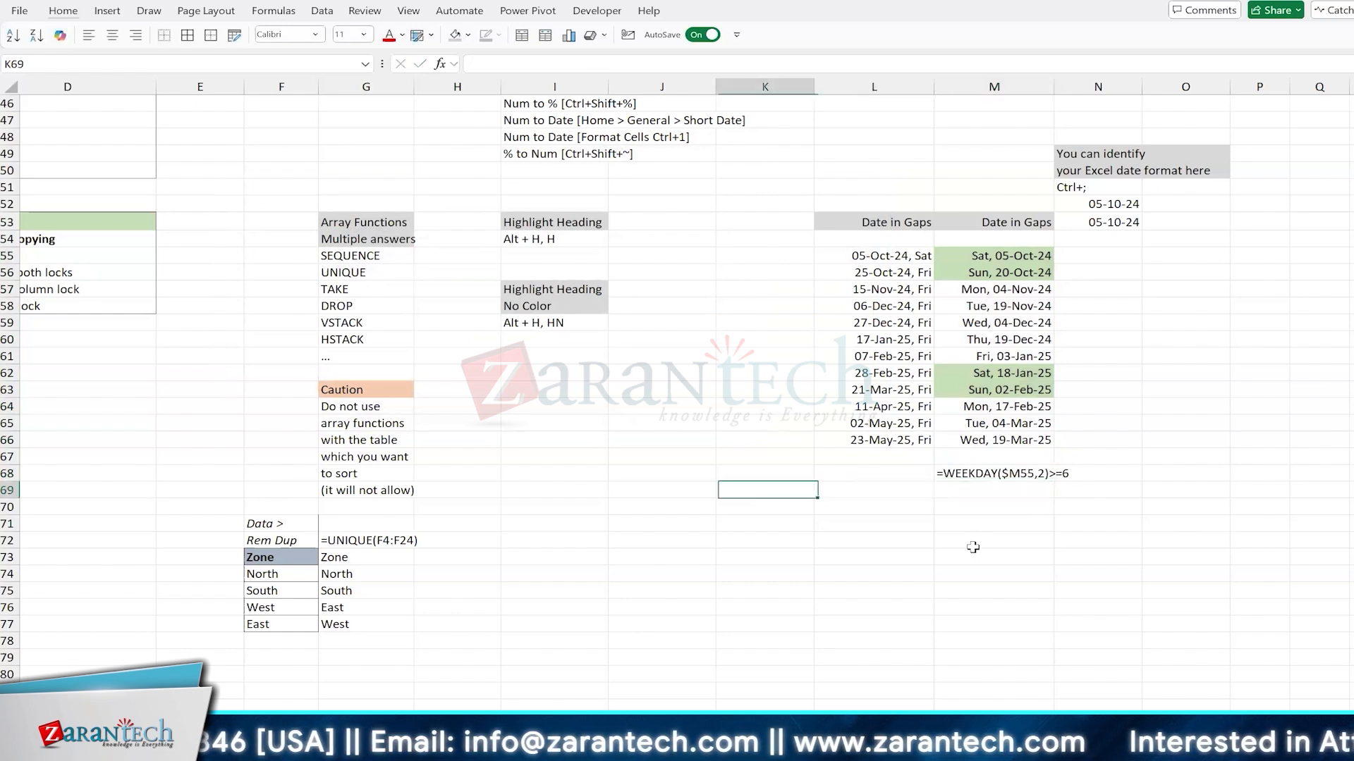
key("Down")
key("Right")
key("Right")
type("=")
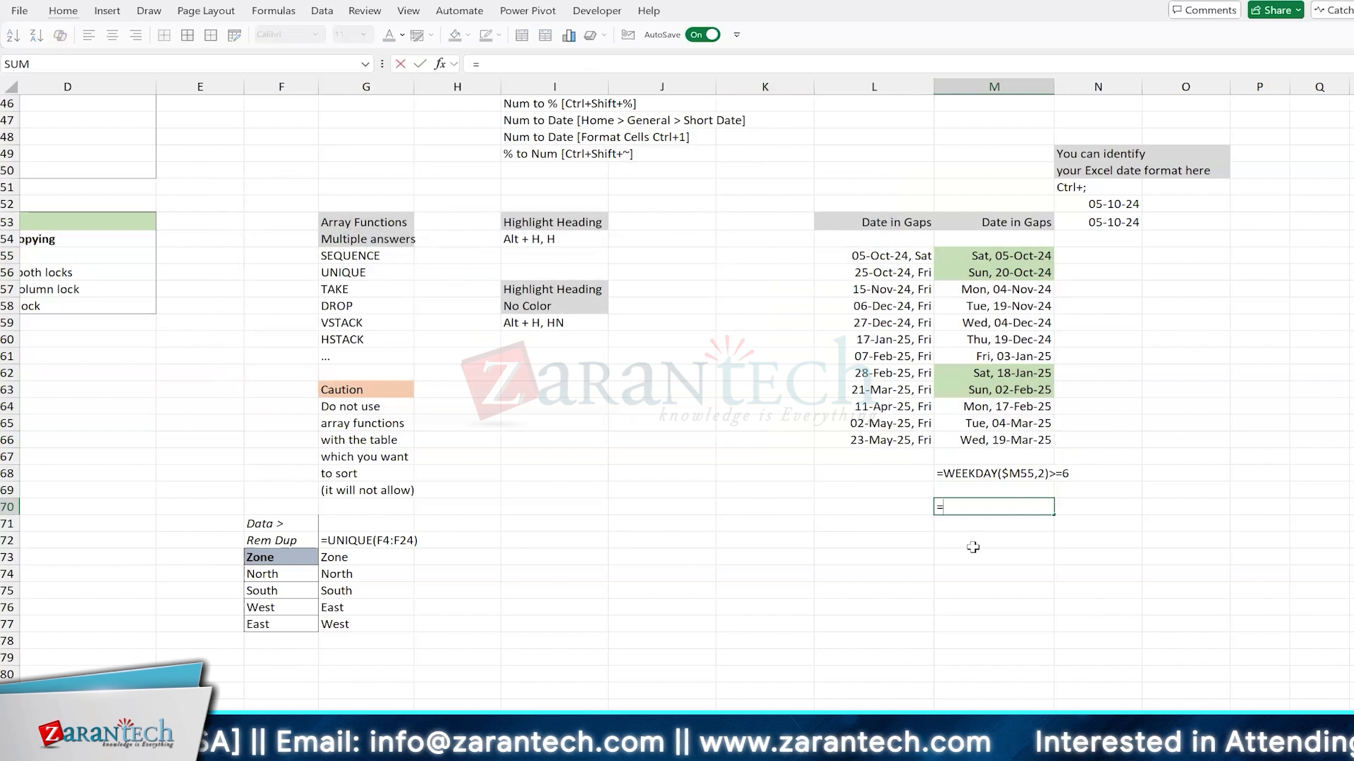
type("week")
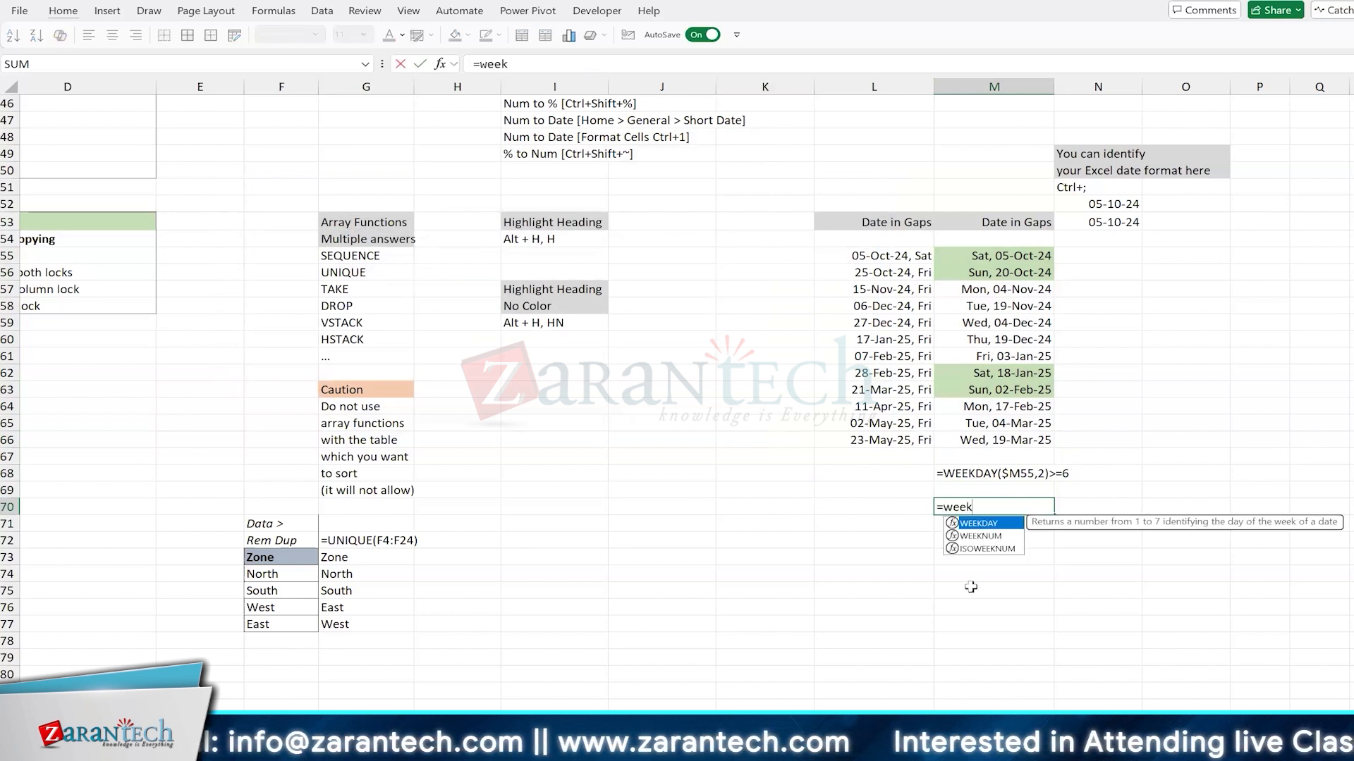
key("Tab")
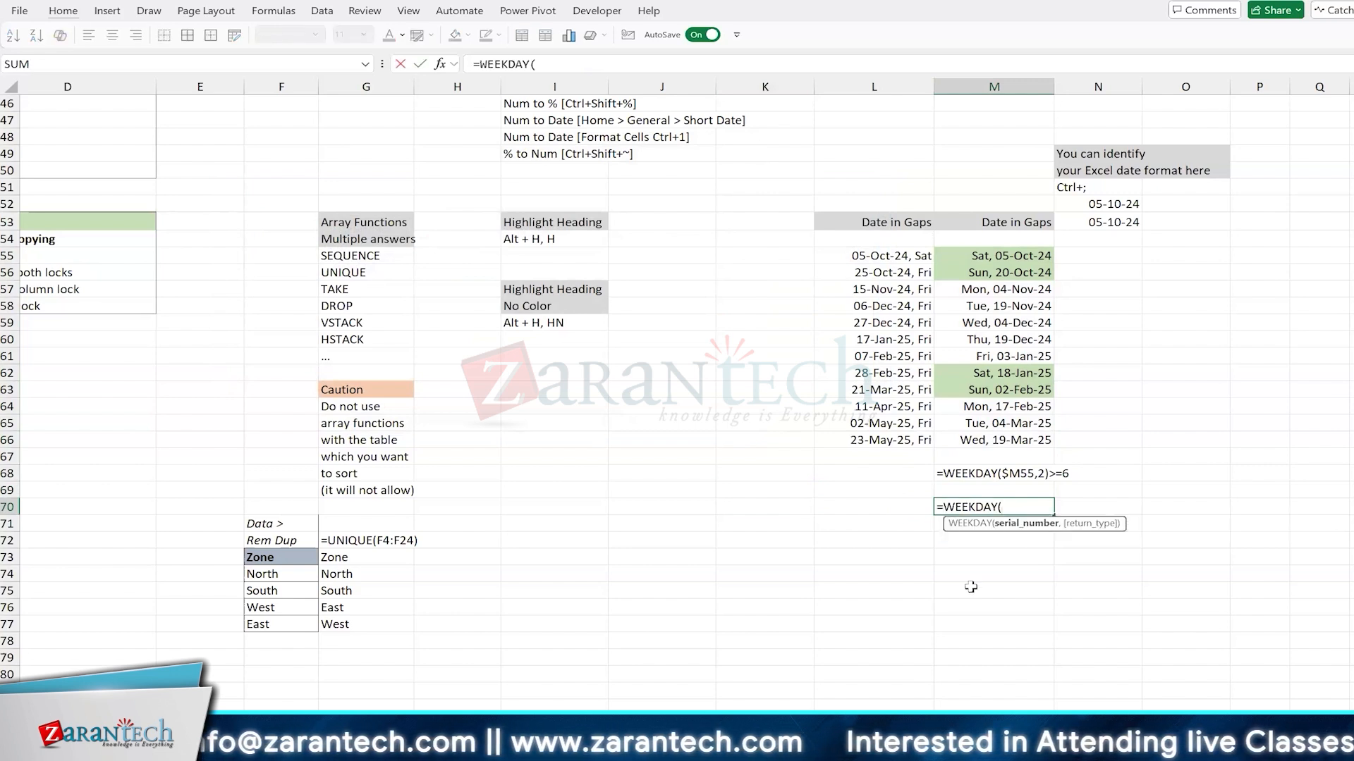
key("Up")
key("Up")
key("Up")
key("Up")
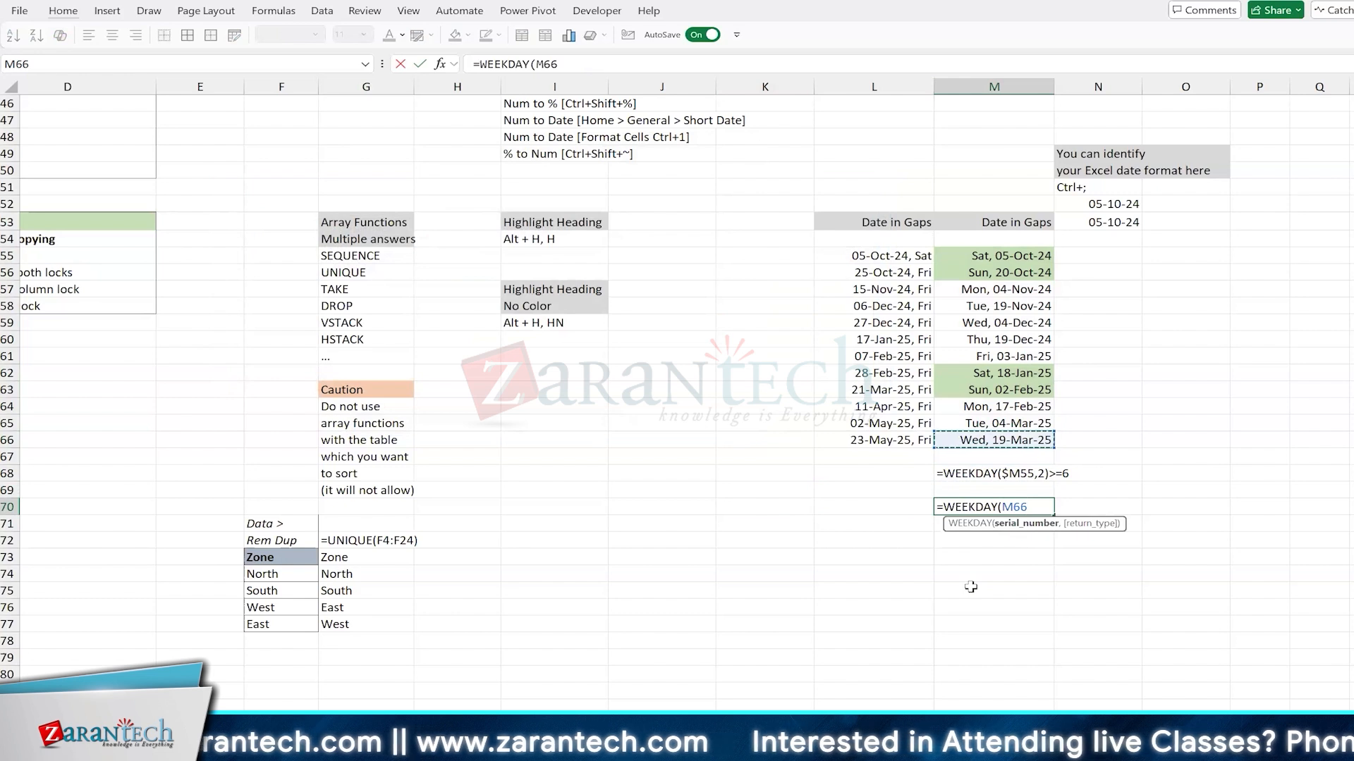
type(",")
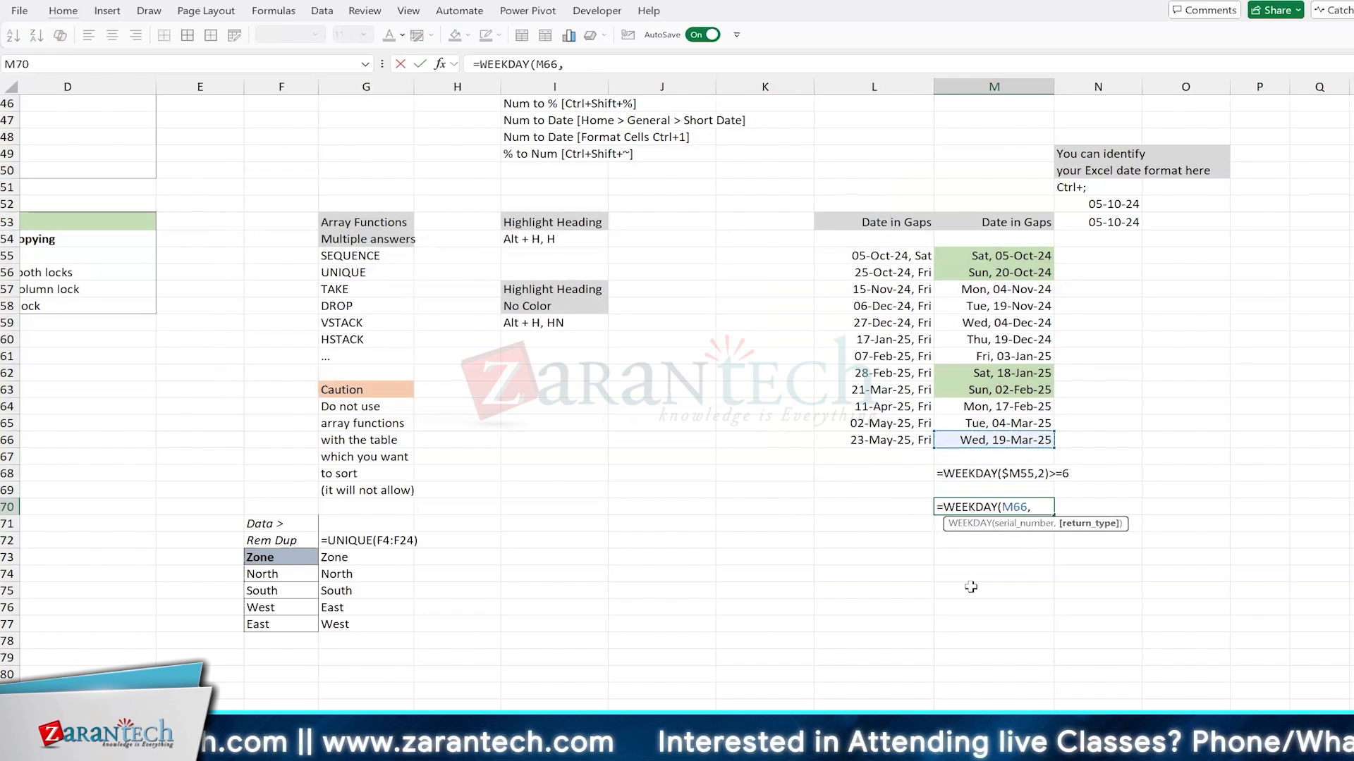
key("Down")
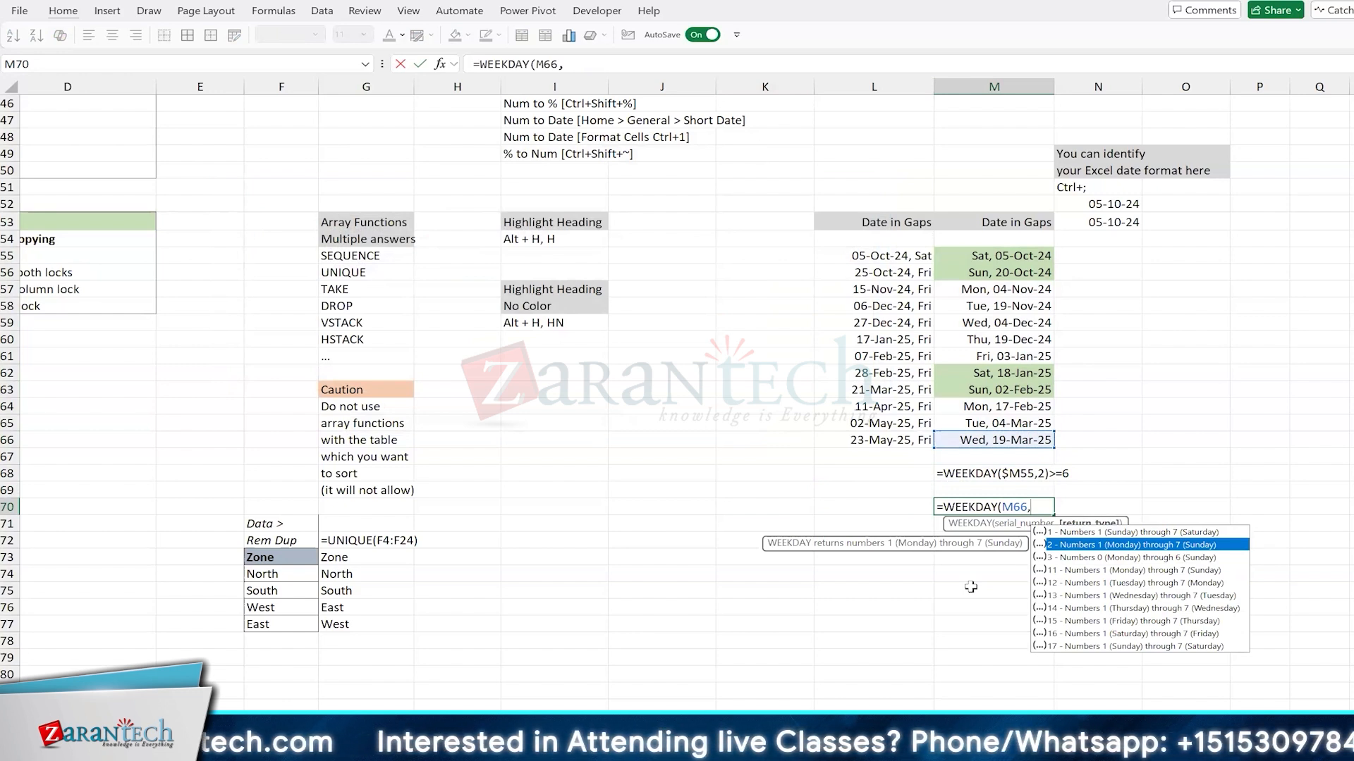
key("Escape")
Step: Examine the dates in M55:M66 and their weekend highlighting
key("Up")
key("Up")
key("Up")
key("Up")
key("Up")
key("Up")
key("Up")
key("Up")
key("Up")
key("Up")
key("Up")
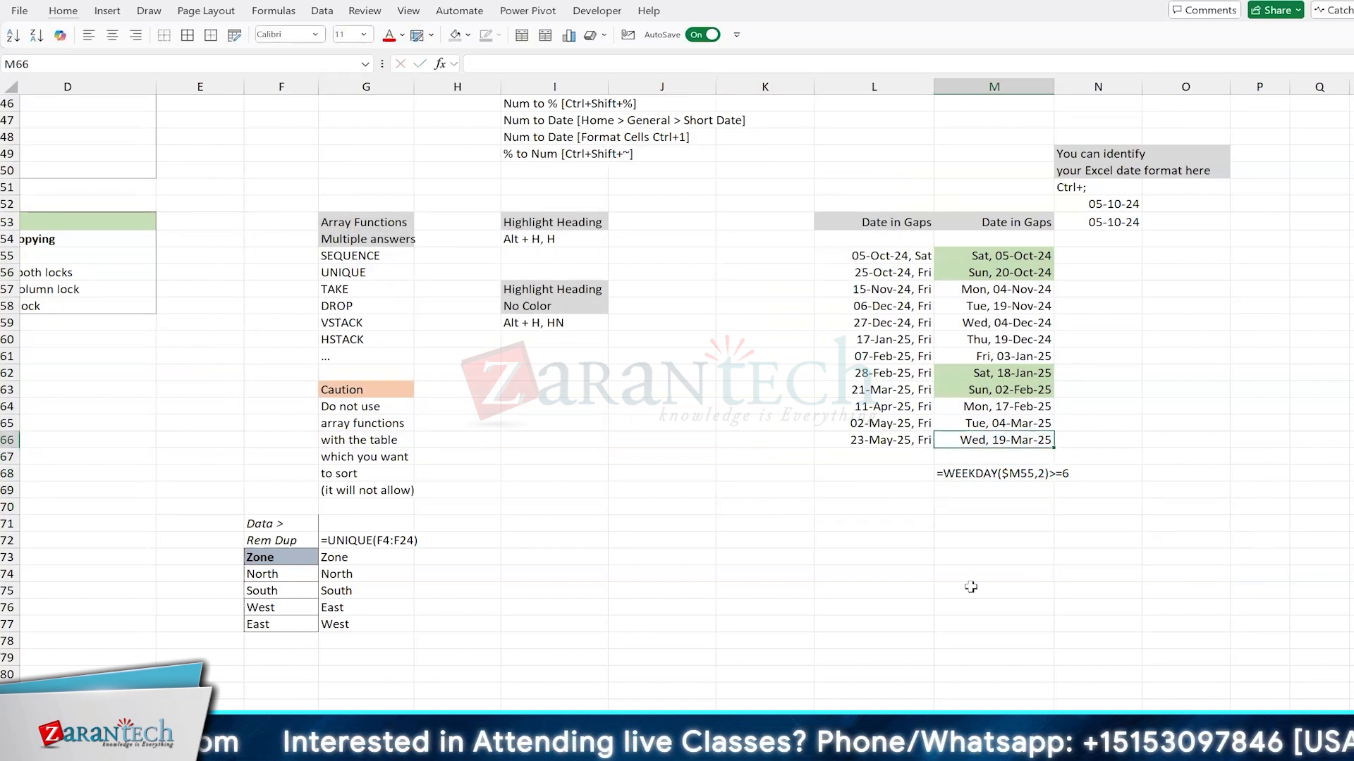
key("Up")
key("Up")
key("Up")
key("Up")
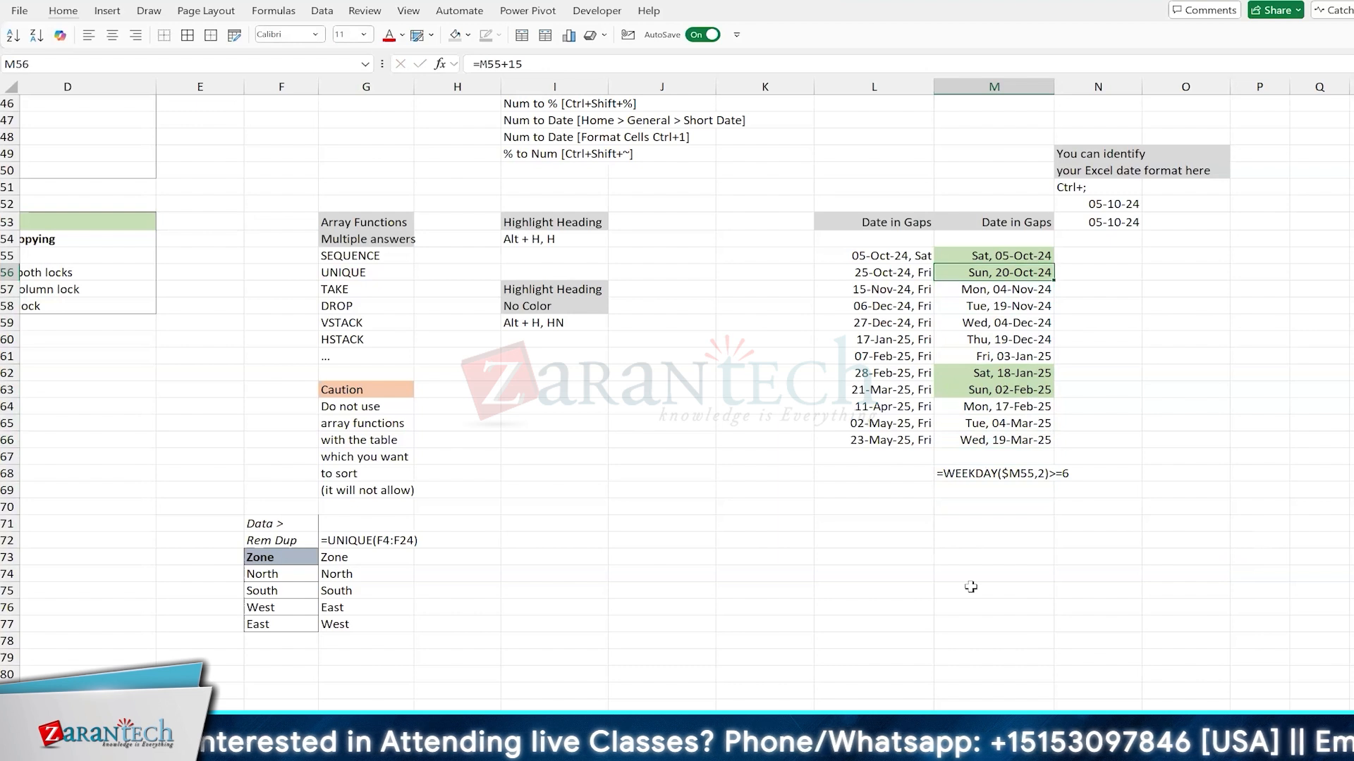
key("ctrl+shift+Down")
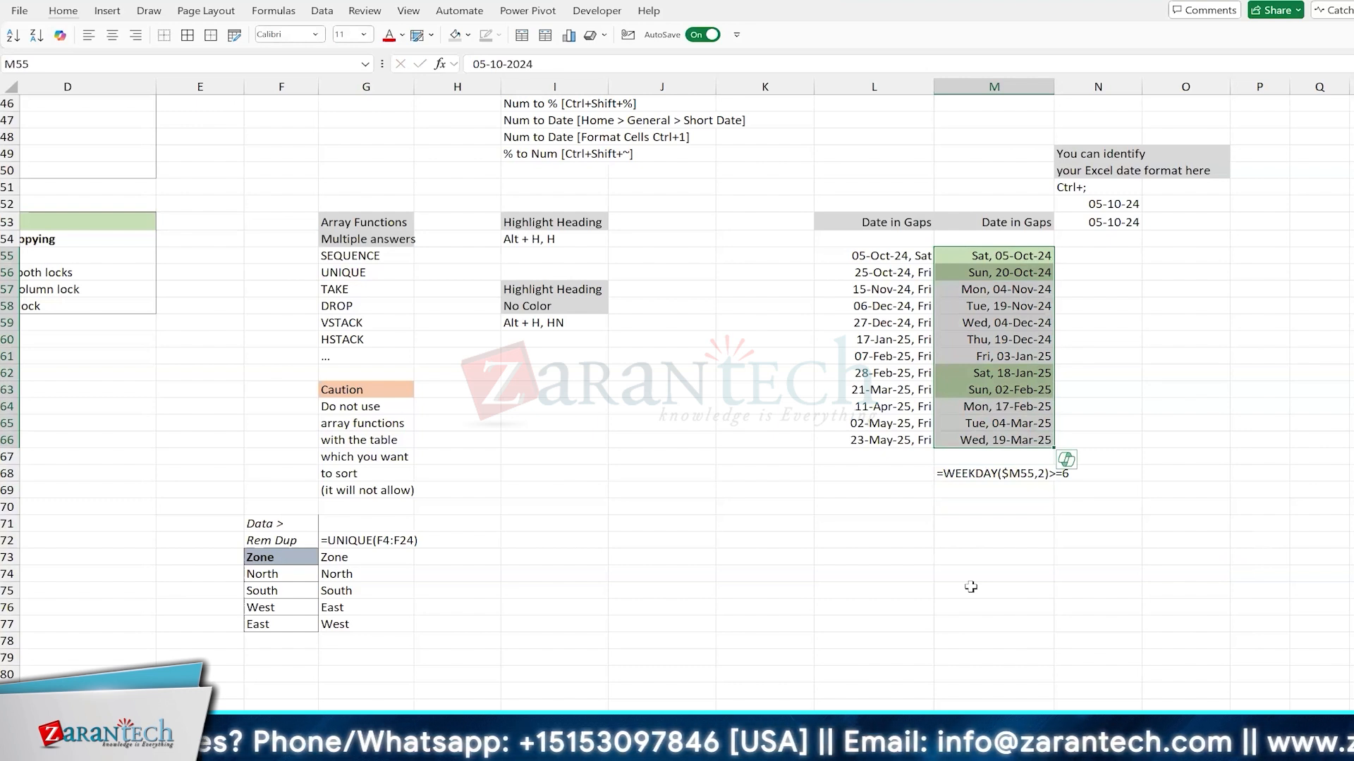
left_click(953, 541)
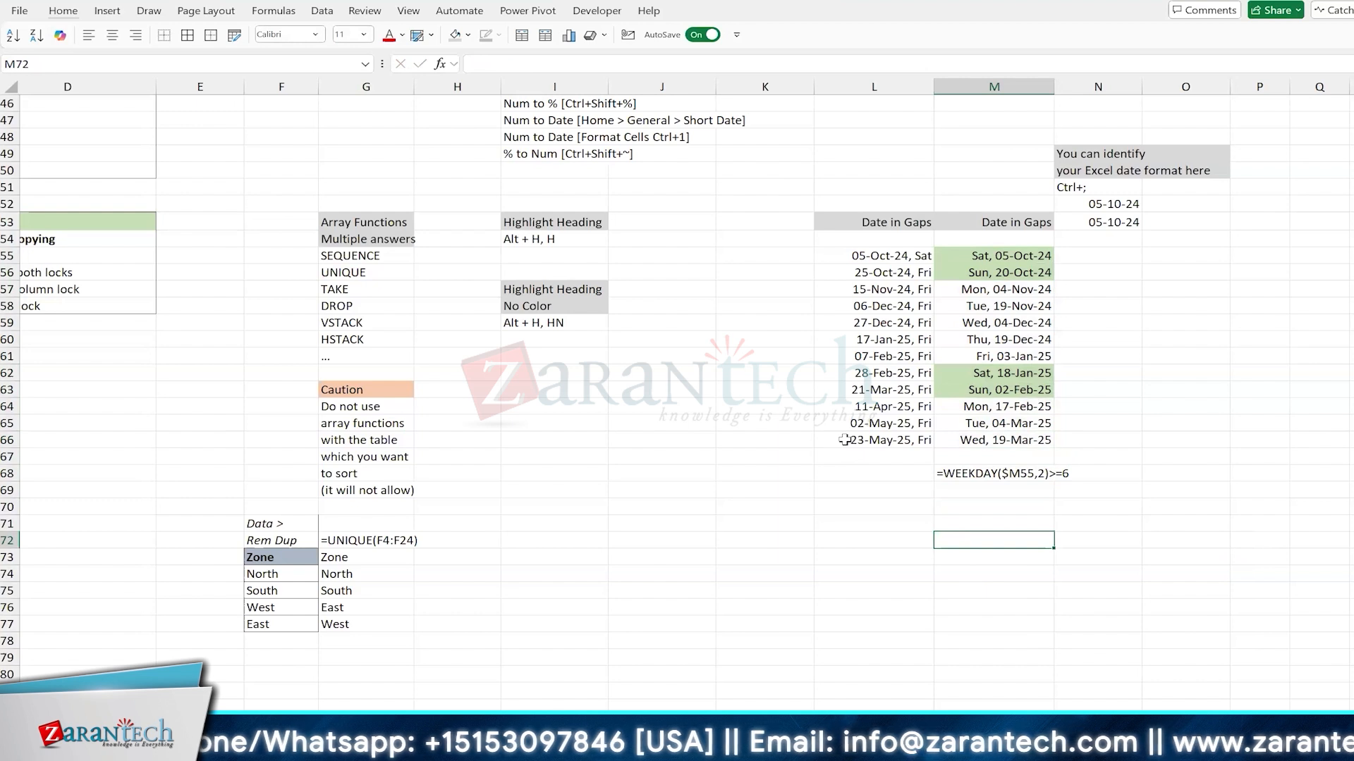
Step: Compare the date gap formulas in L56 and M56 without changing them
left_click(879, 271)
key("F2")
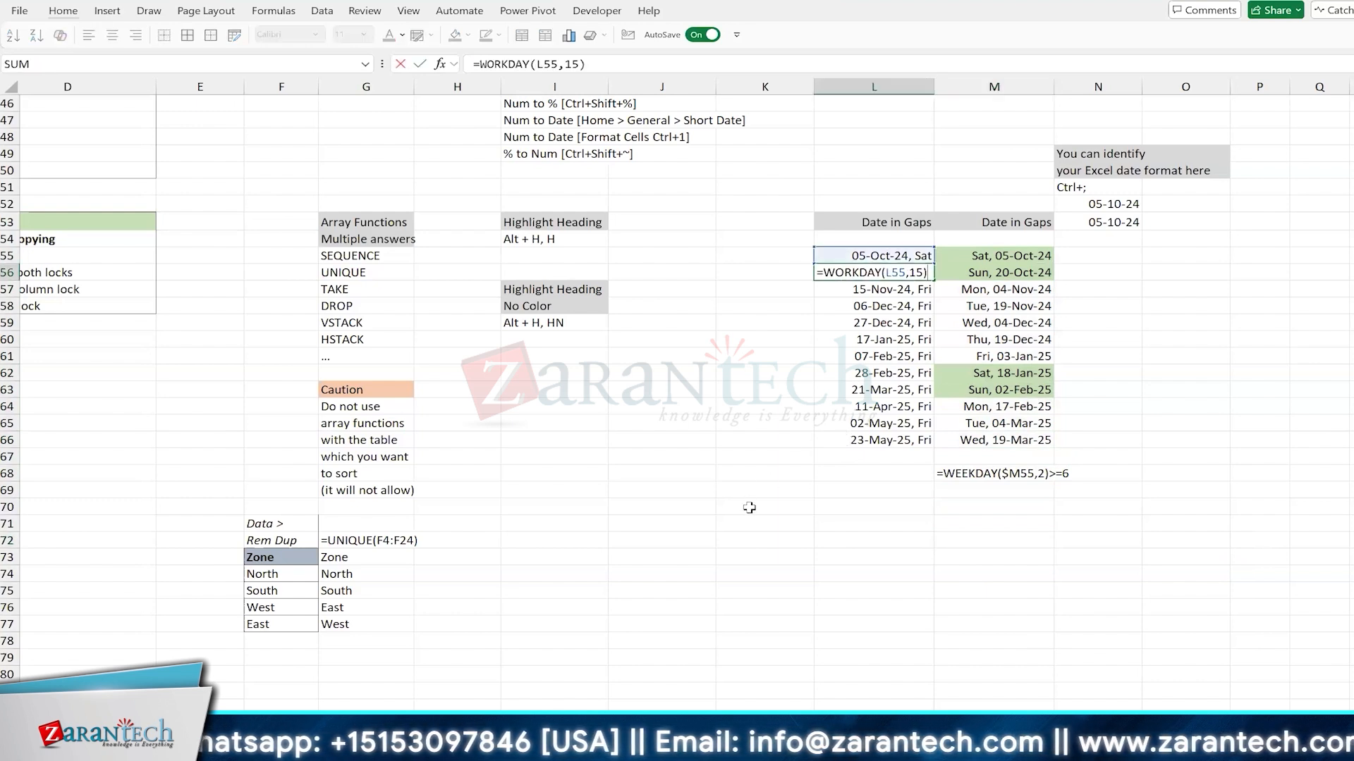
key("Escape")
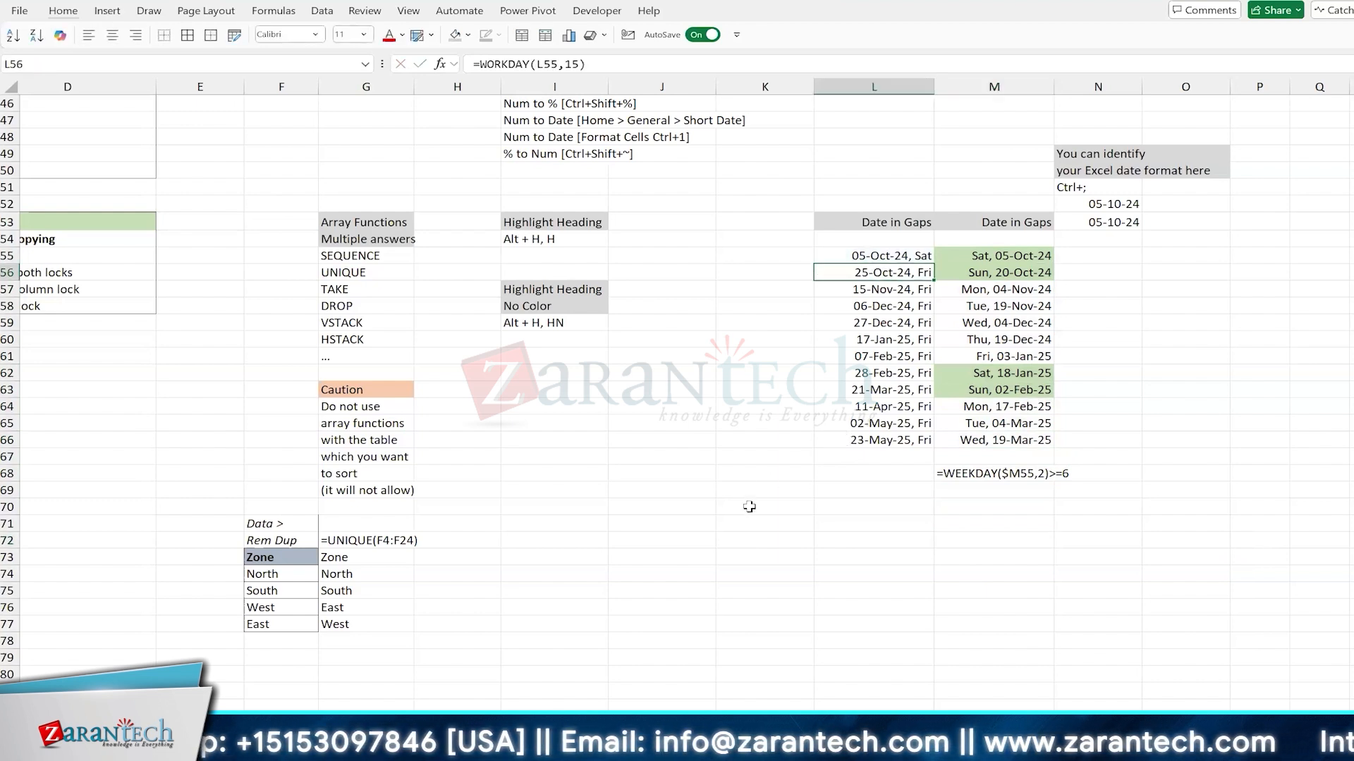
left_click(993, 275)
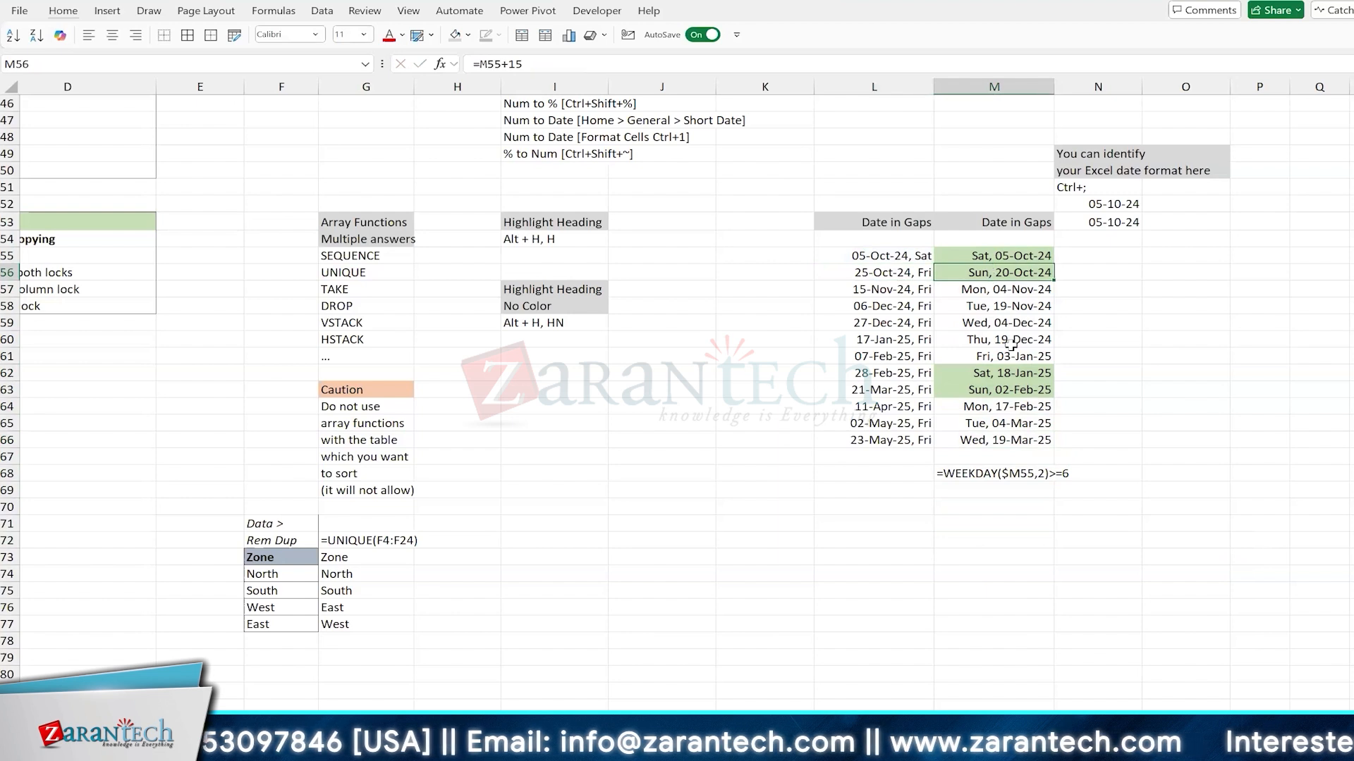
key("F2")
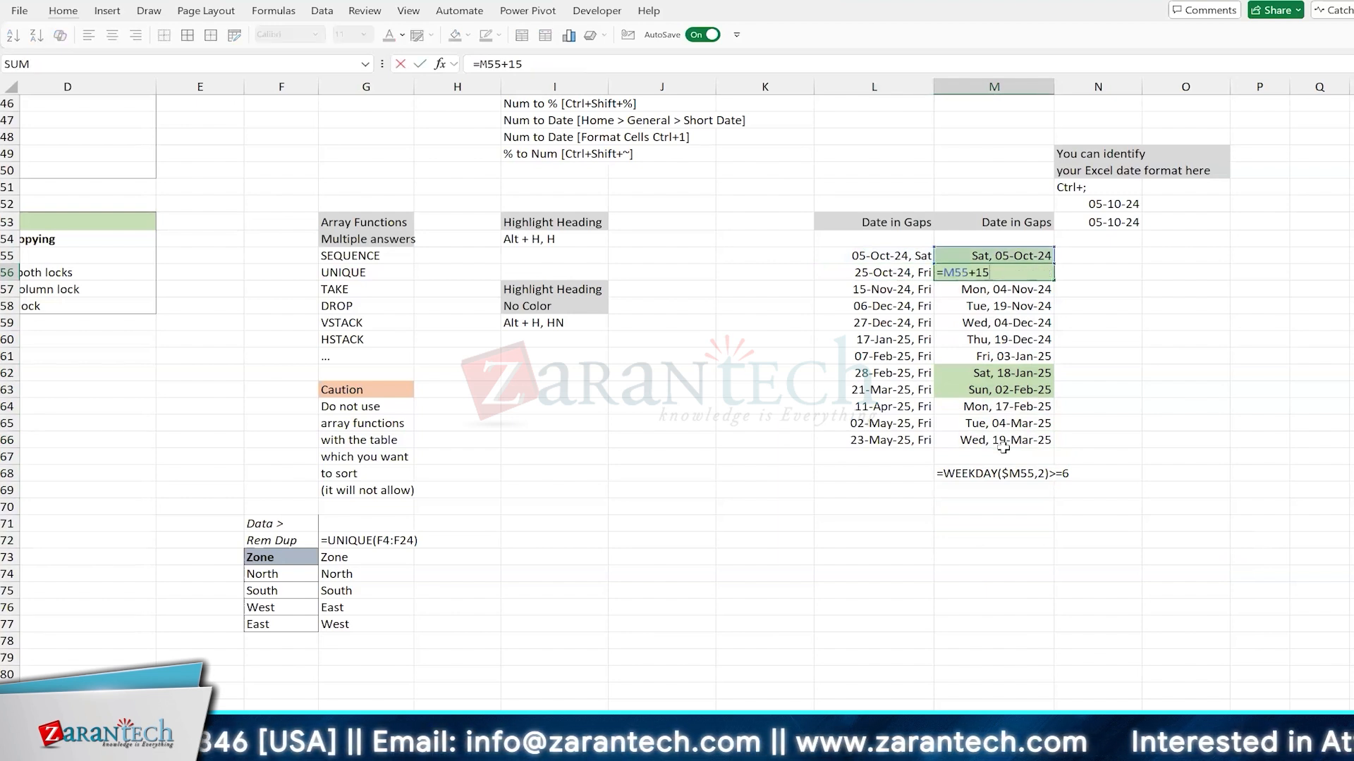
key("Escape")
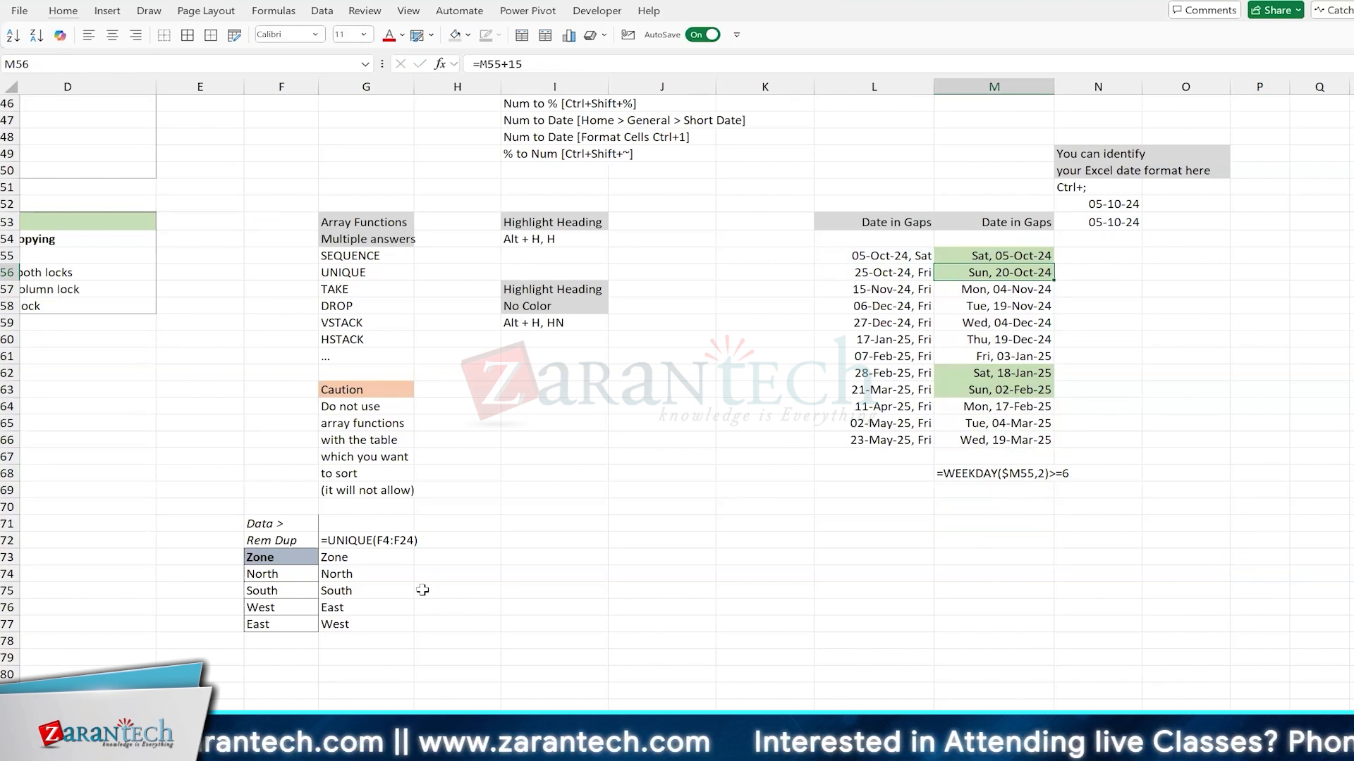
Step: Look back over the IFS worksheet's data and notes, and switch to the Conditional Formatting sheet
scroll(505, 520, "up", 4)
scroll(505, 520, "up", 9)
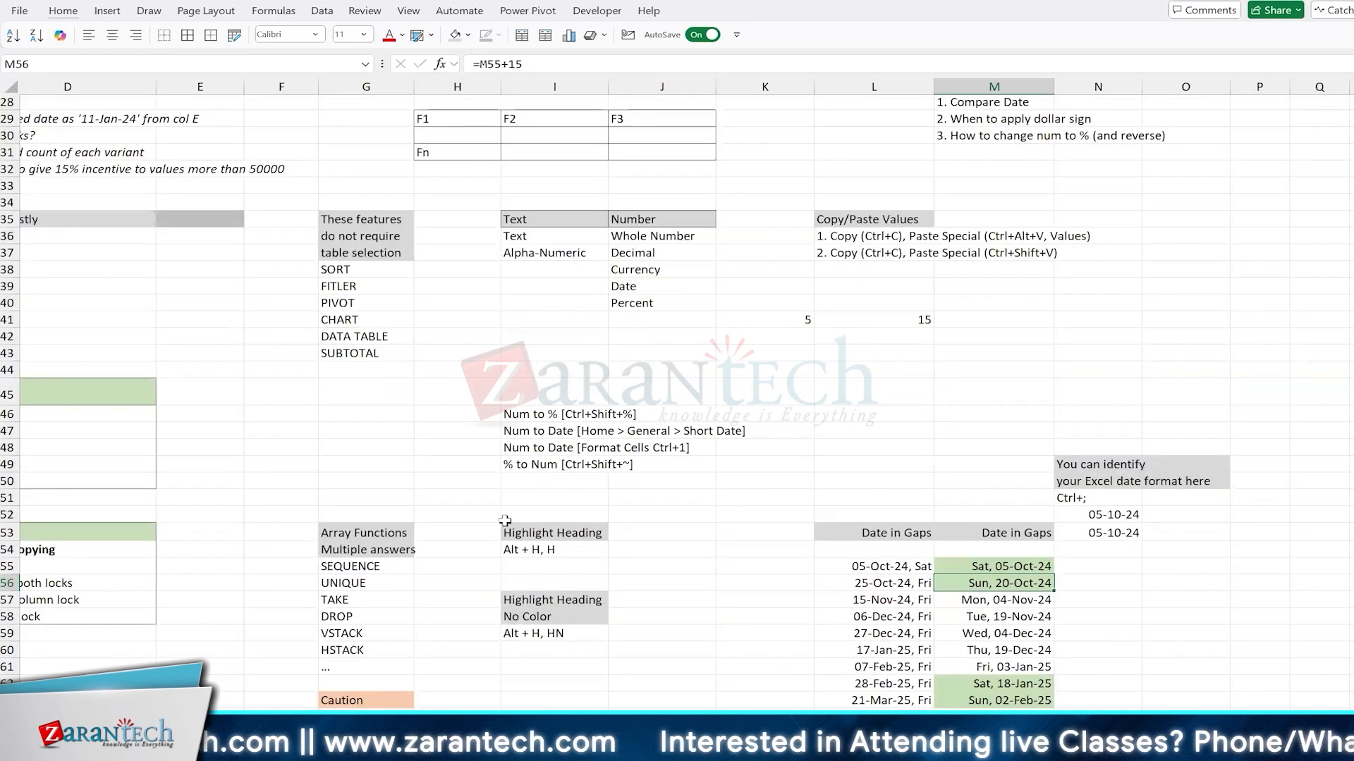
scroll(504, 520, "up", 2)
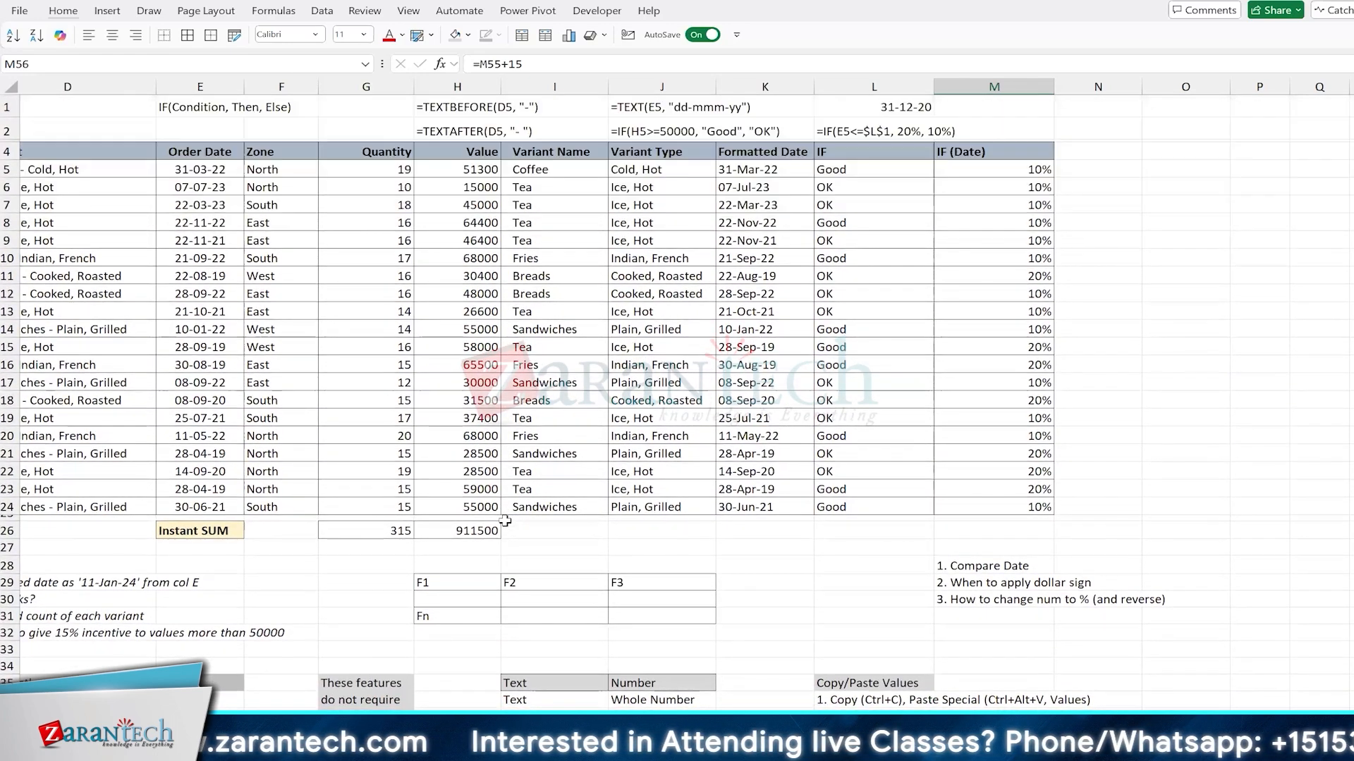
key("ctrl+Home")
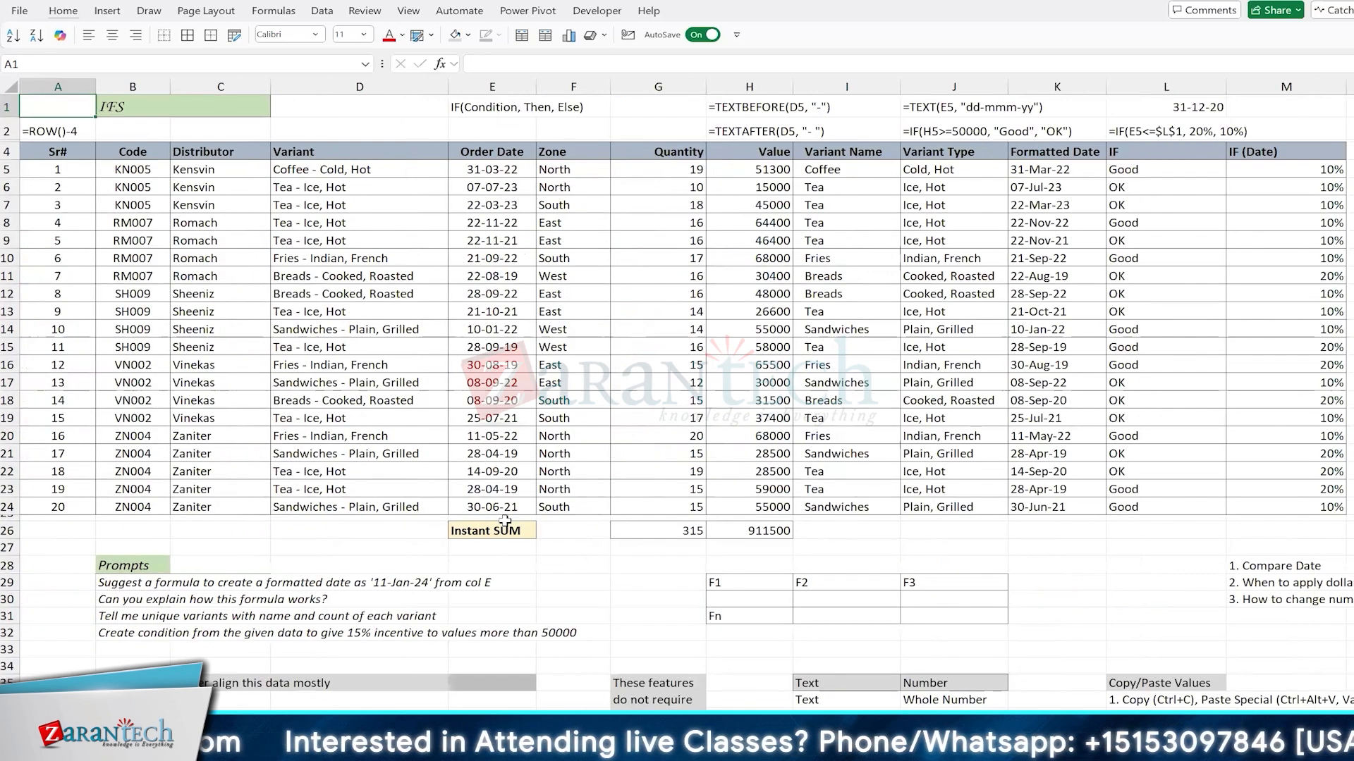
key("ctrl+Page_Down")
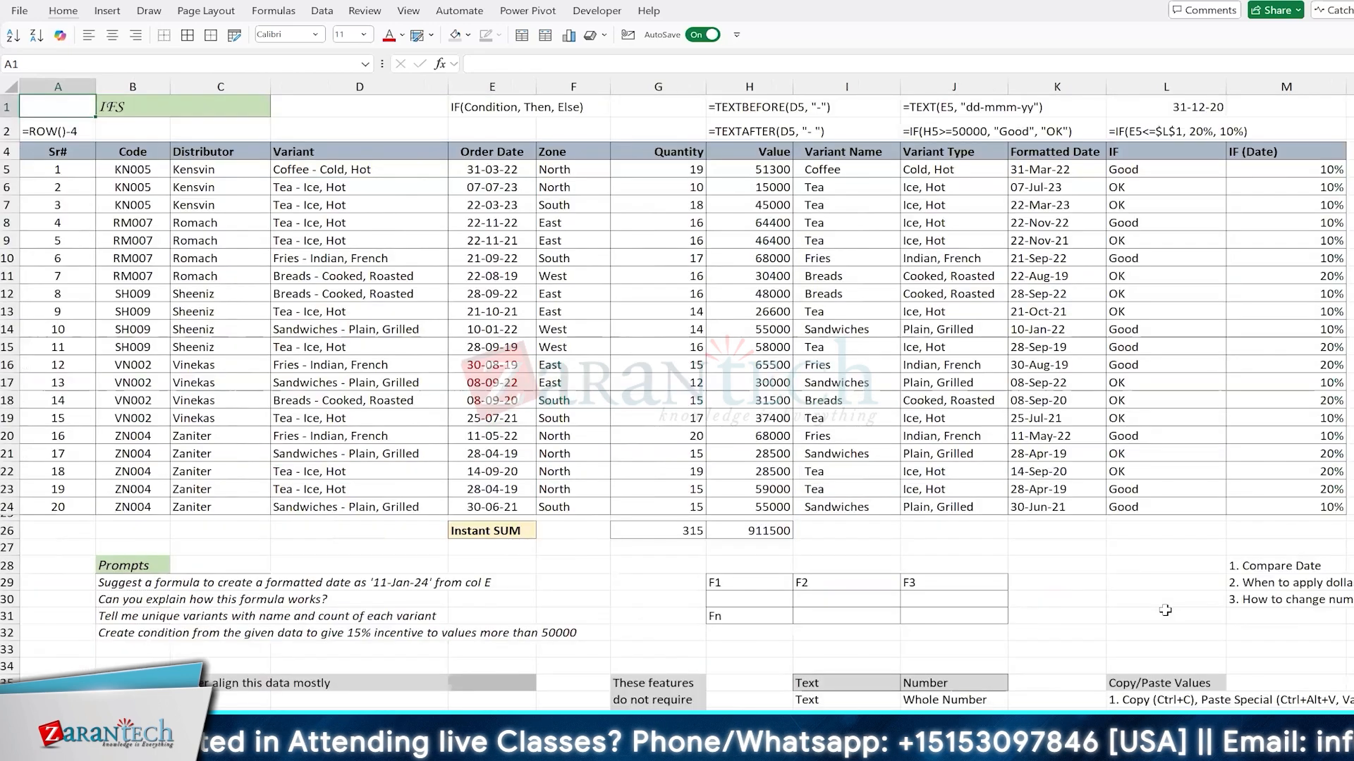
scroll(1164, 611, "down", 9)
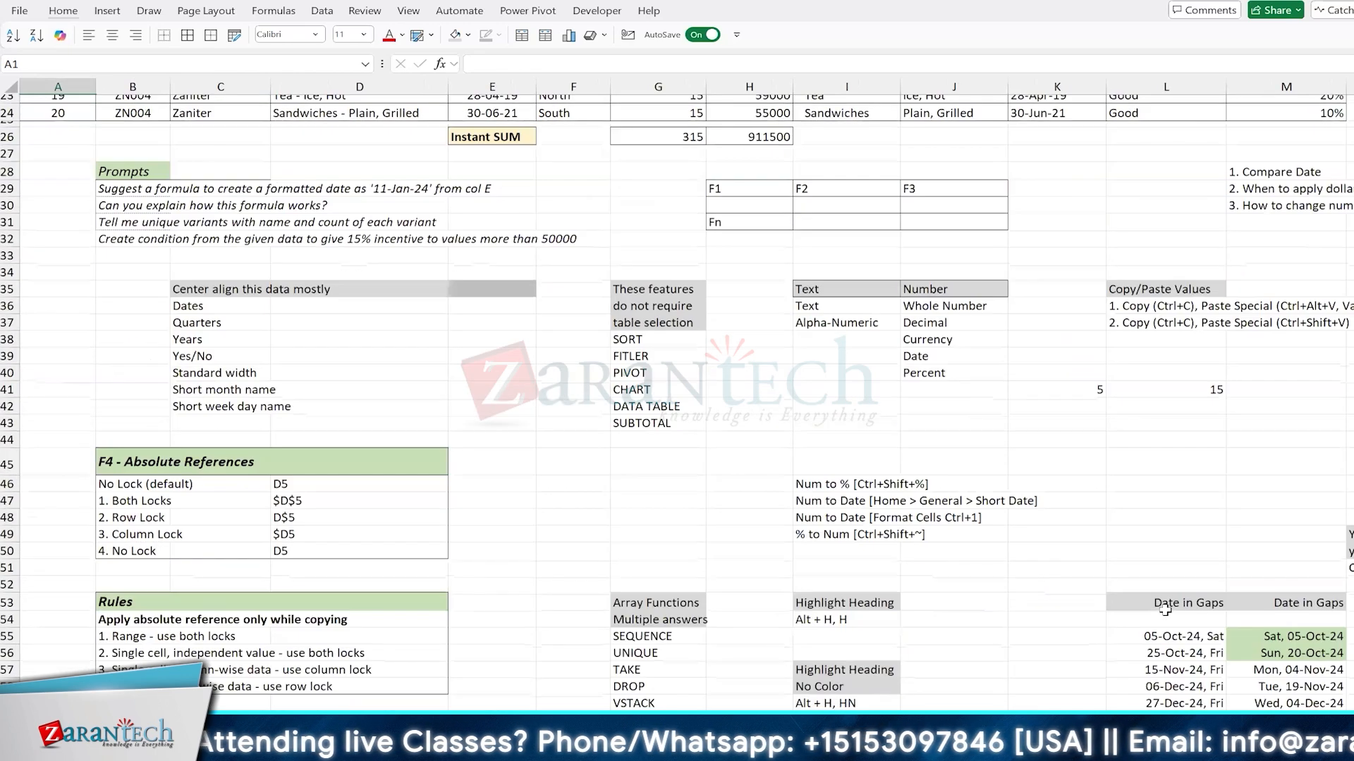
scroll(1165, 610, "down", 2)
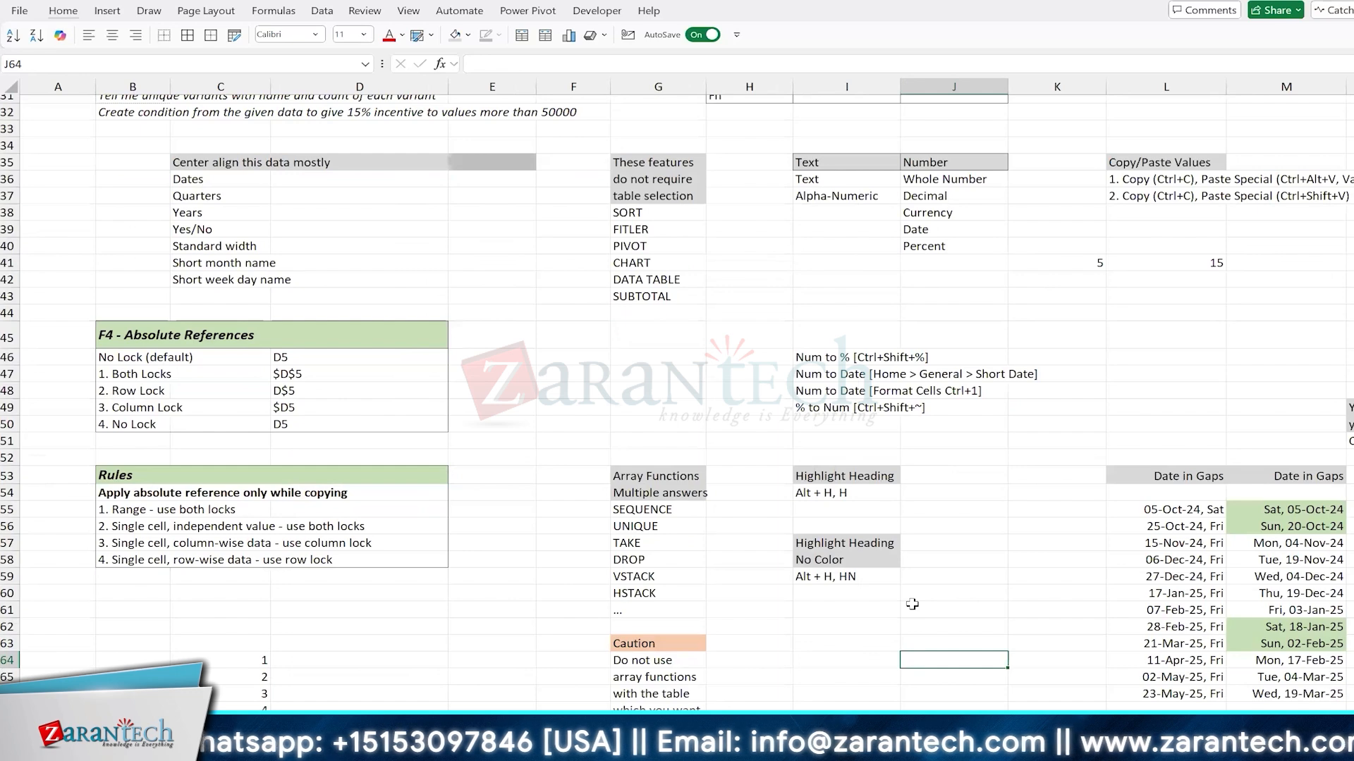
key("ctrl+Home")
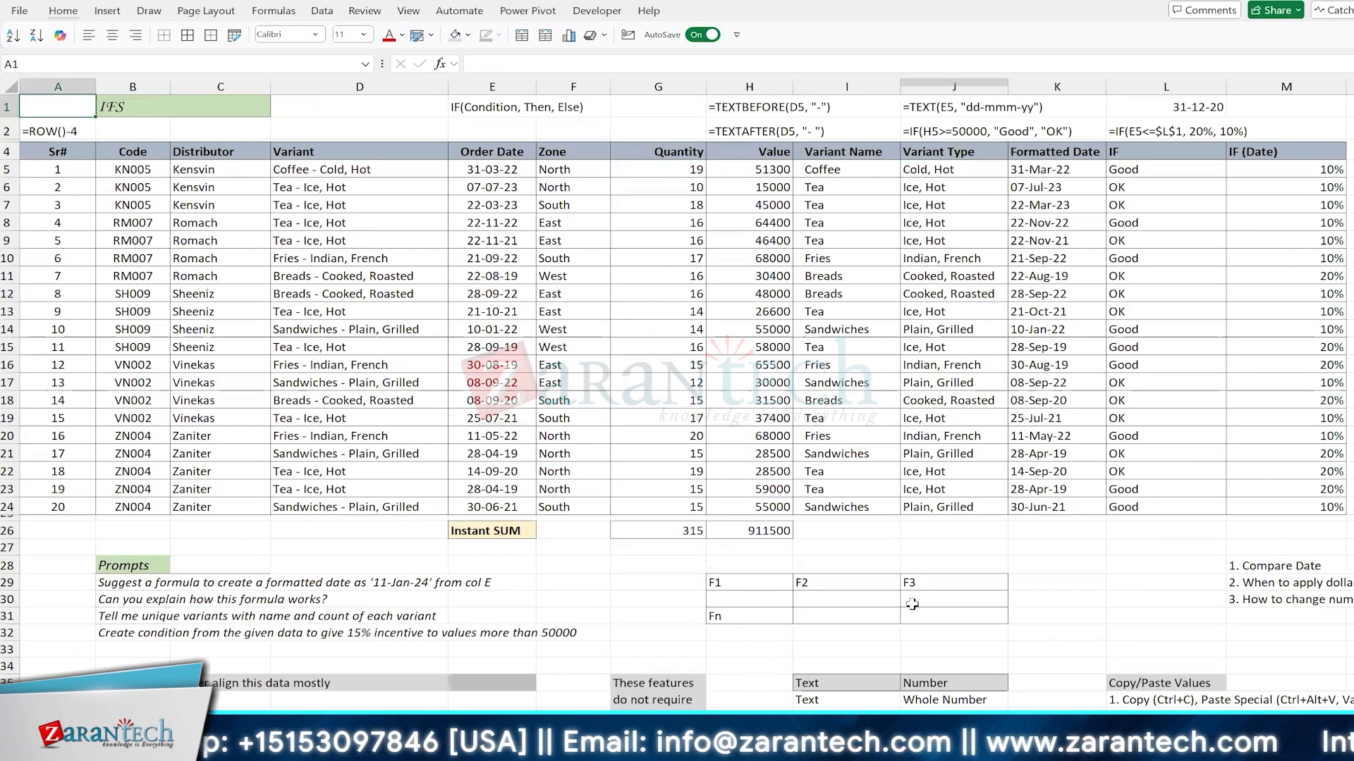
key("ctrl+Page_Down")
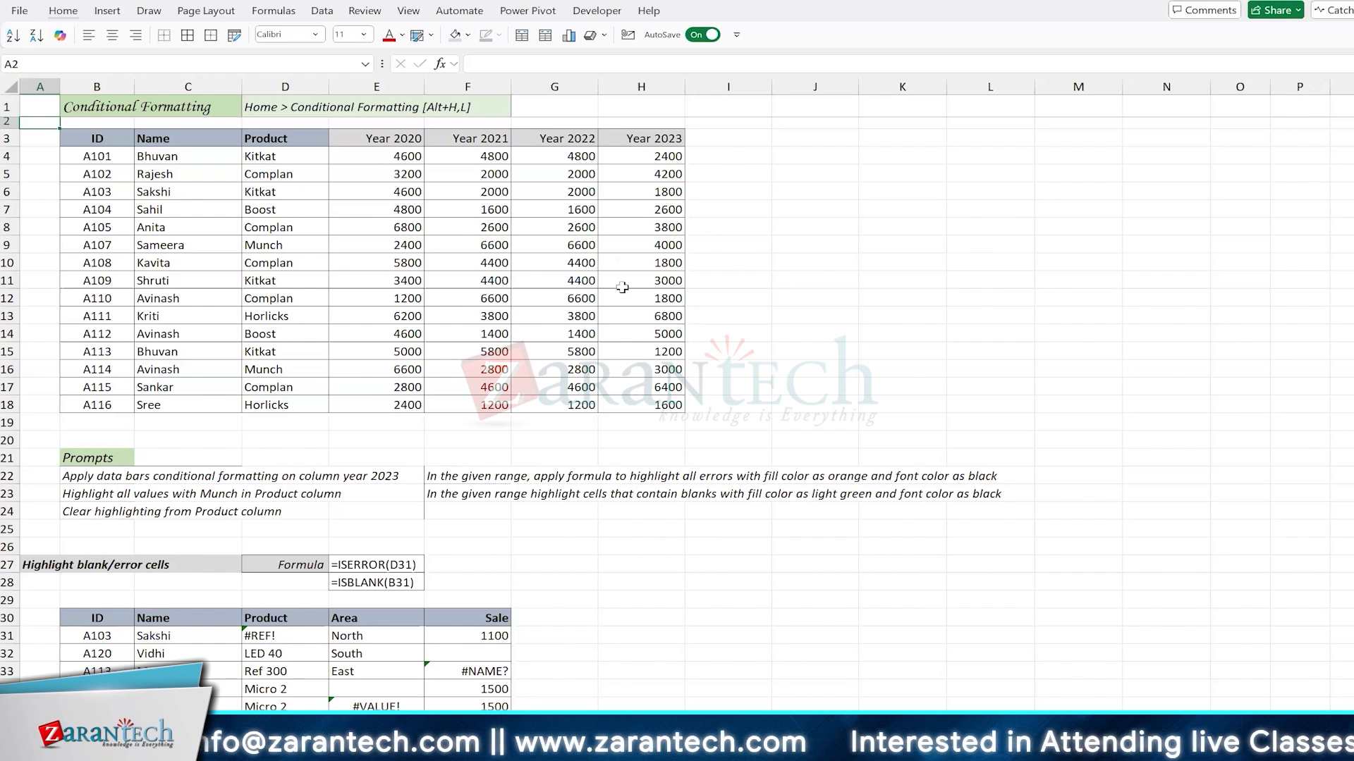
Step: Check the Conditional Formatting command note in D1, and select the Year 2020 values in E4:E18
left_click(400, 158)
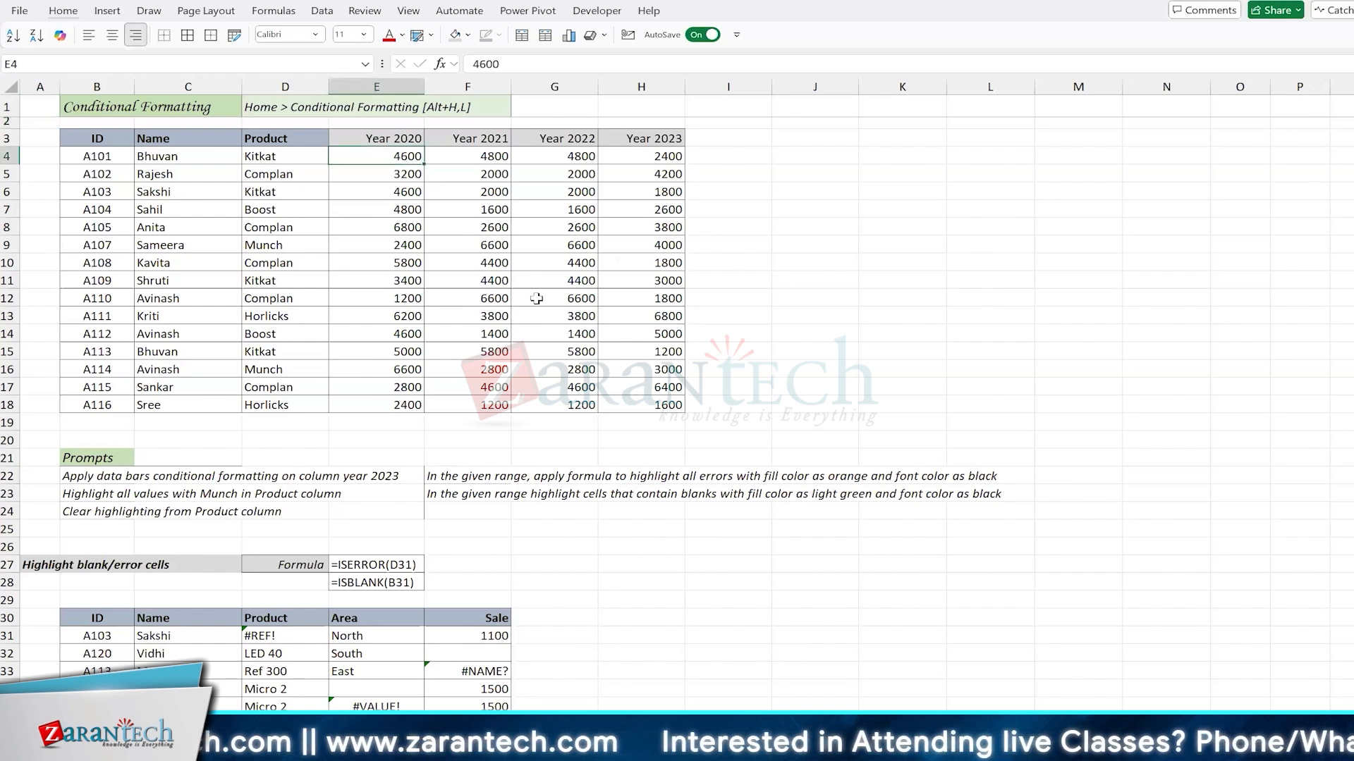
key("ctrl+shift+Down")
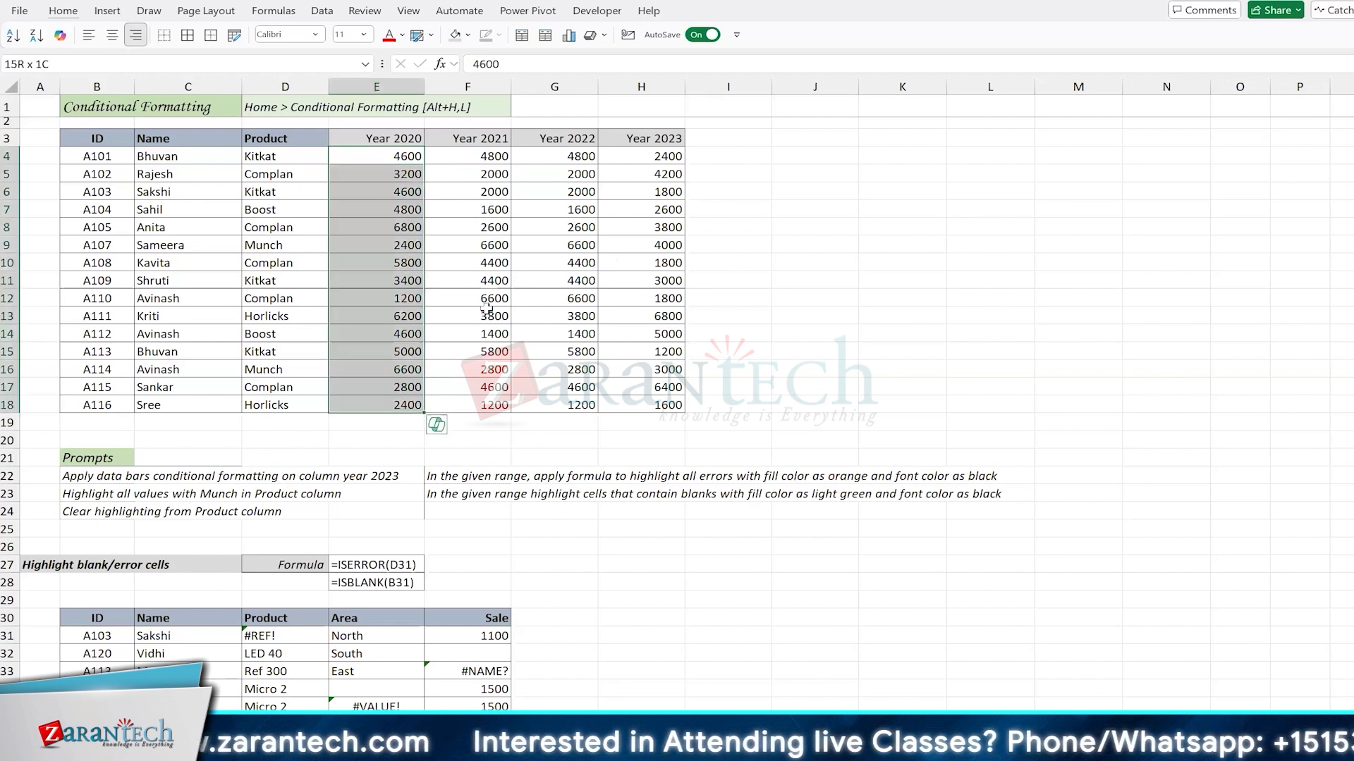
left_click(273, 107)
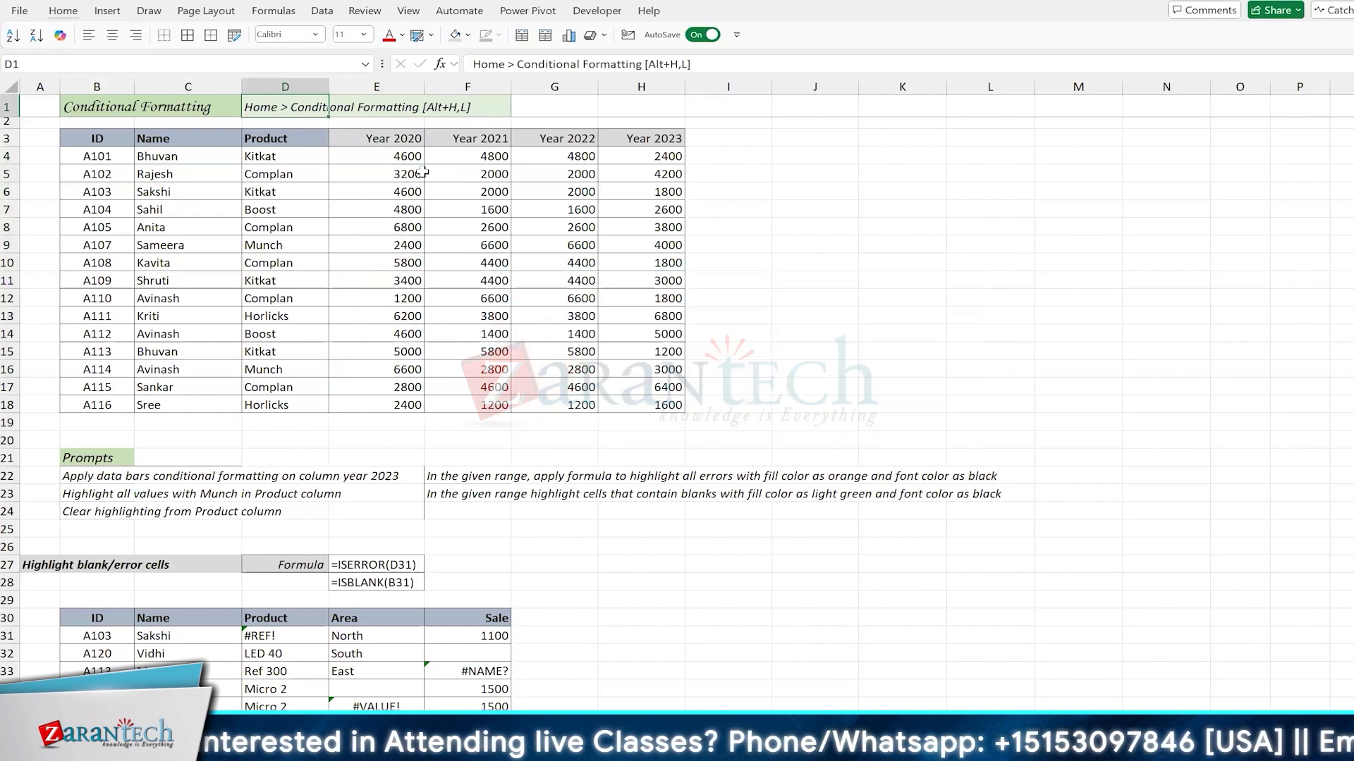
key("Right")
key("Down")
key("Down")
key("Down")
key("ctrl+shift+Down")
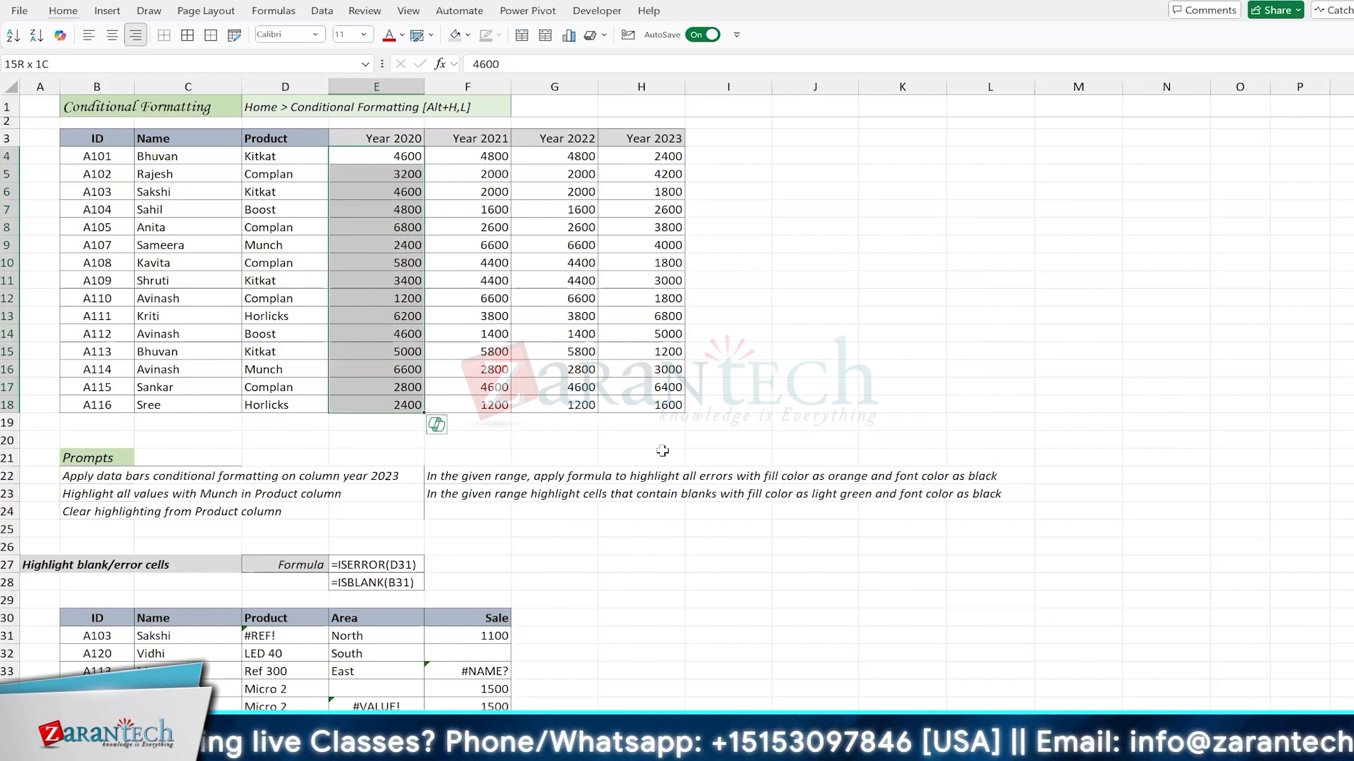
Step: Preview a Greater Than 5000 rule with Green Fill with Dark Green Text on the Year 2020 values, and discard it
left_click(64, 10)
left_click(788, 65)
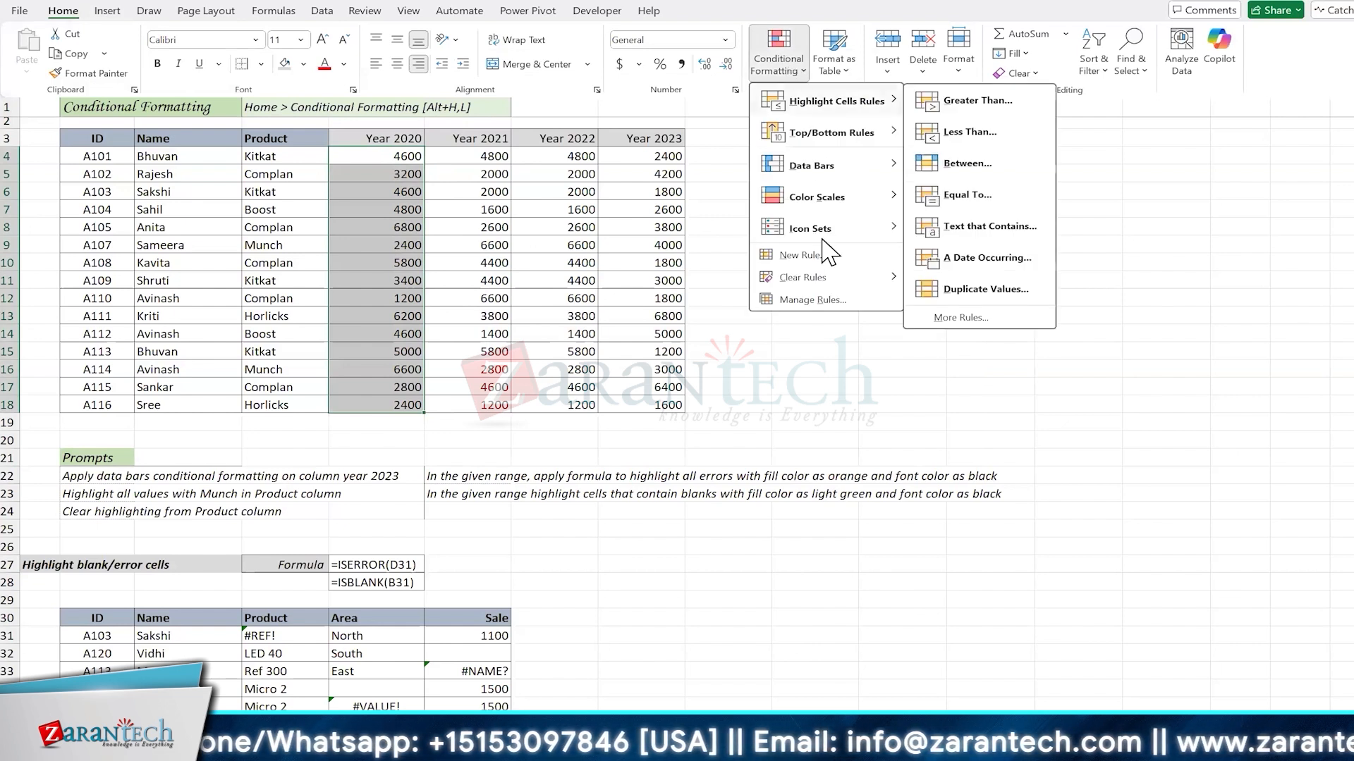
mouse_move(826, 104)
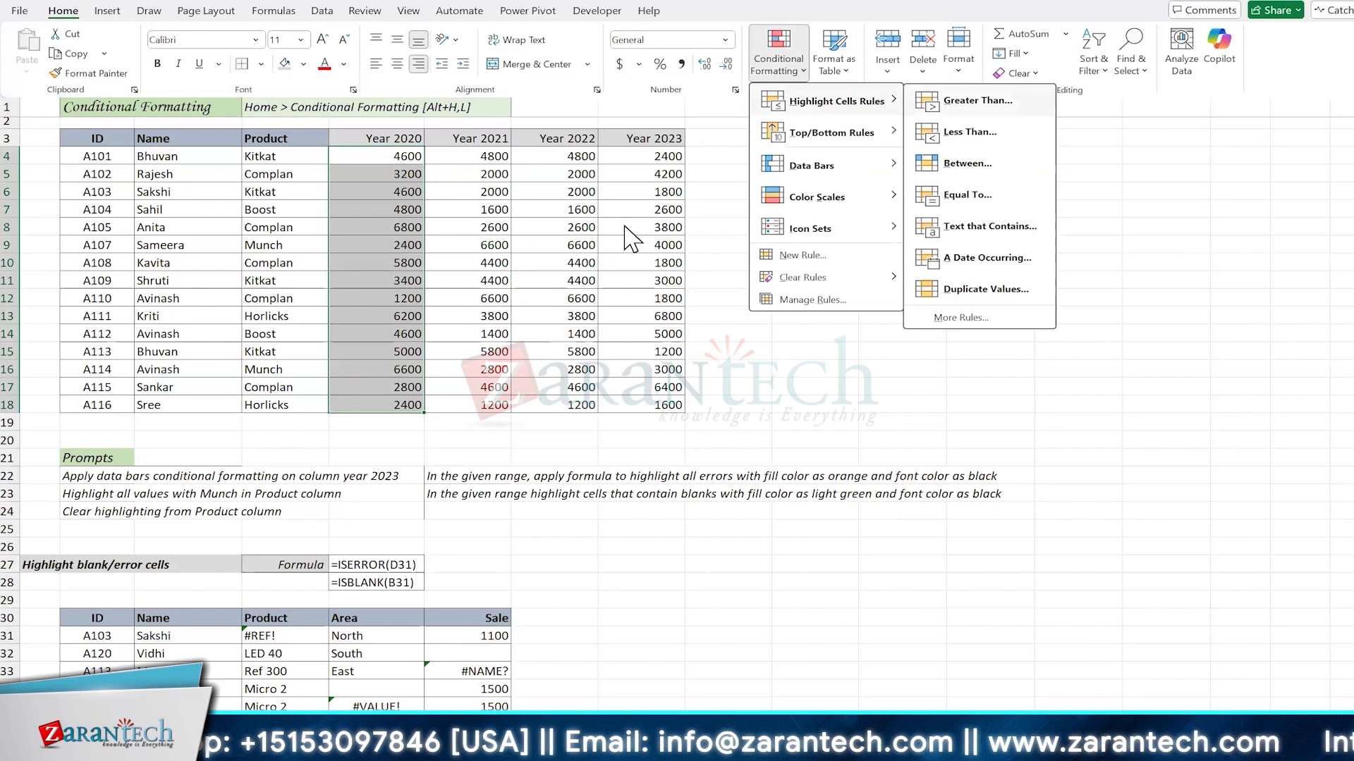
left_click(967, 106)
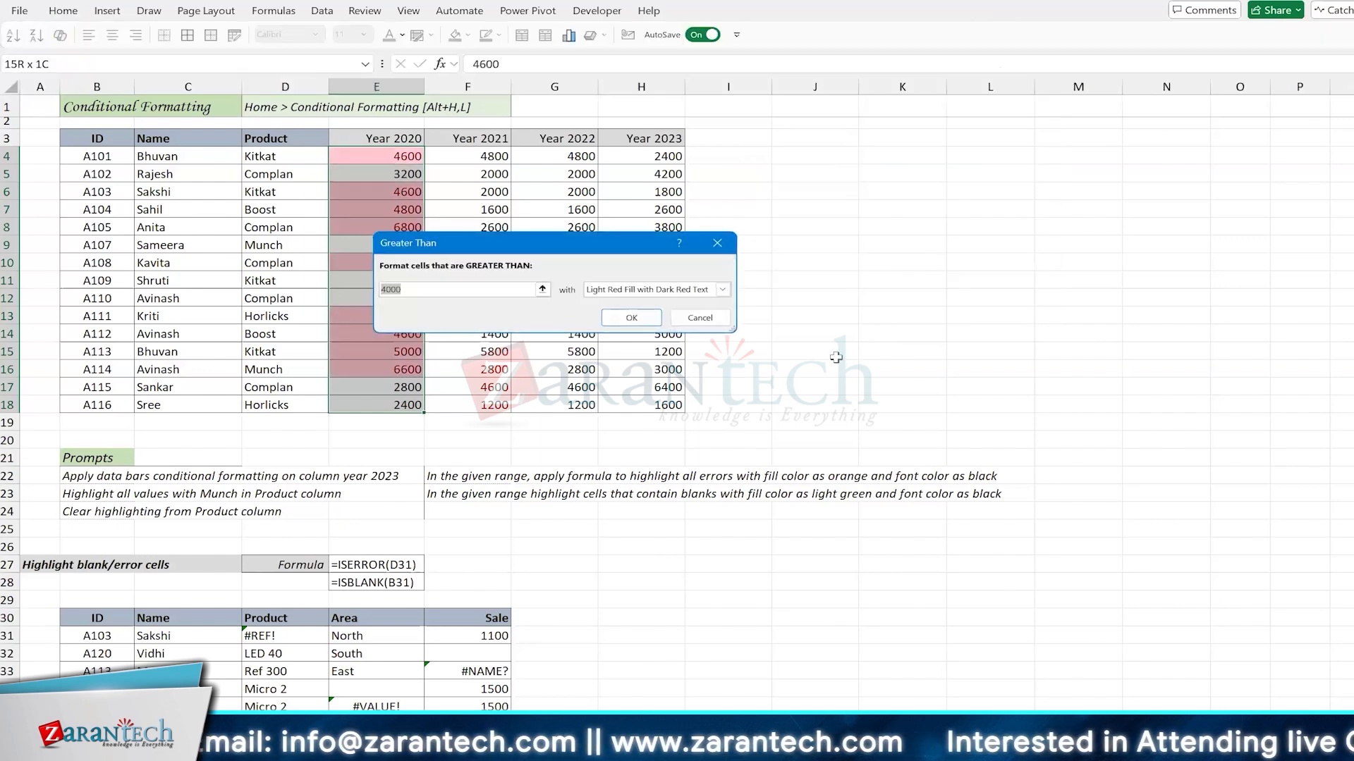
type("5000")
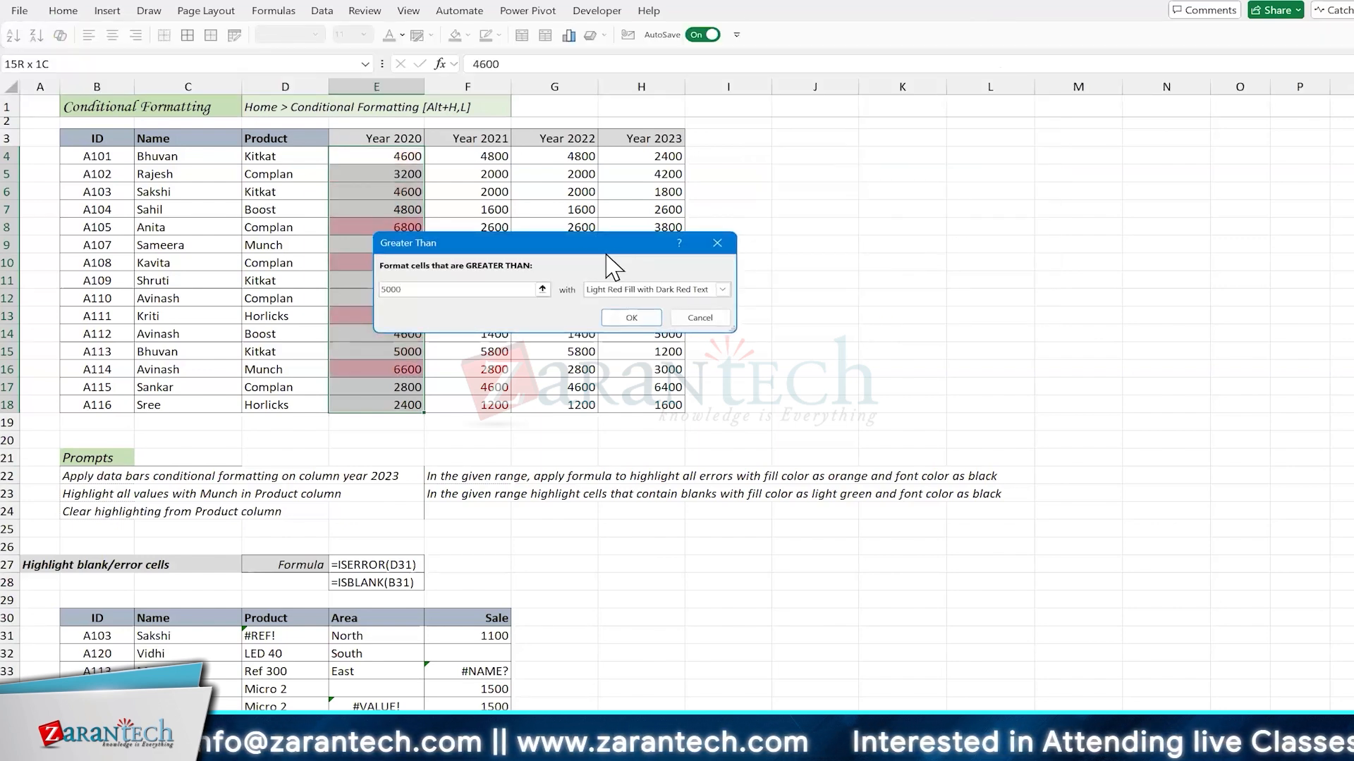
left_click_drag(606, 252, 734, 258)
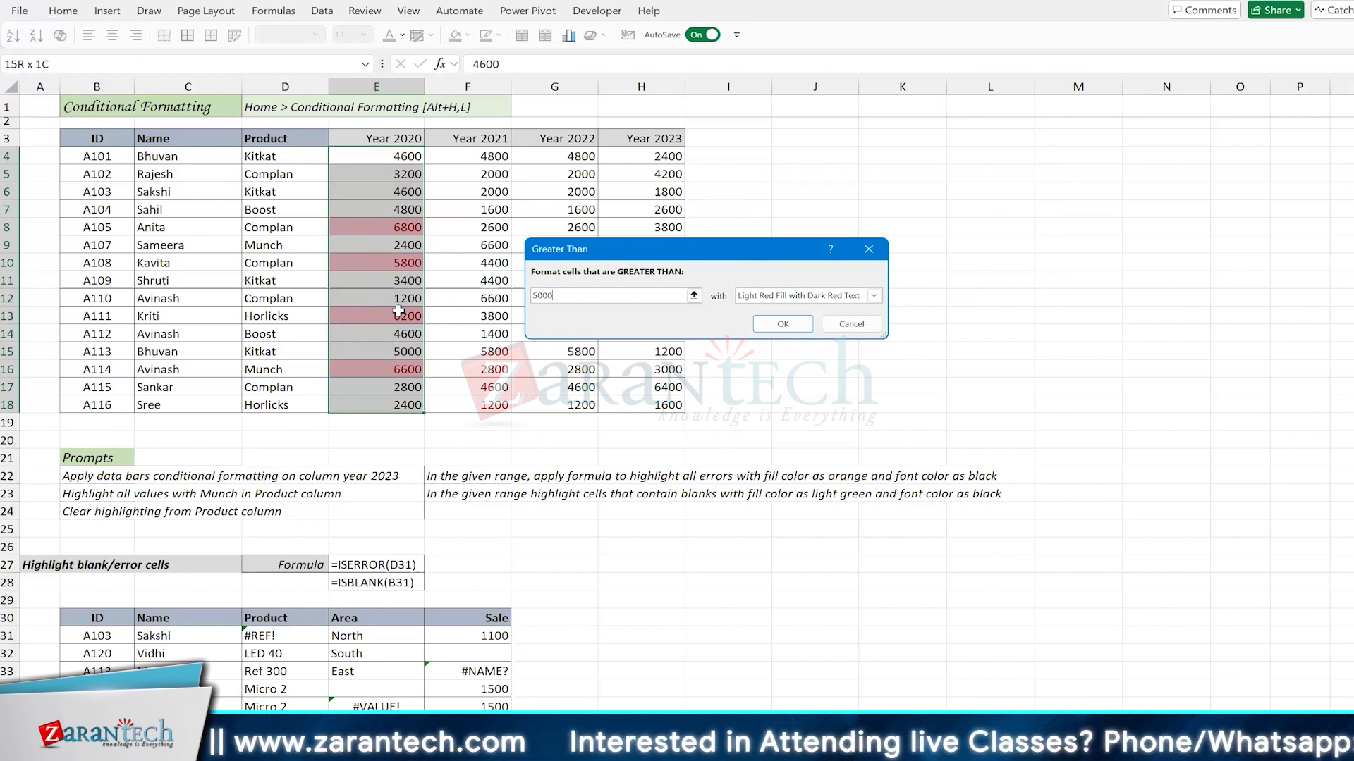
left_click(771, 297)
left_click(772, 331)
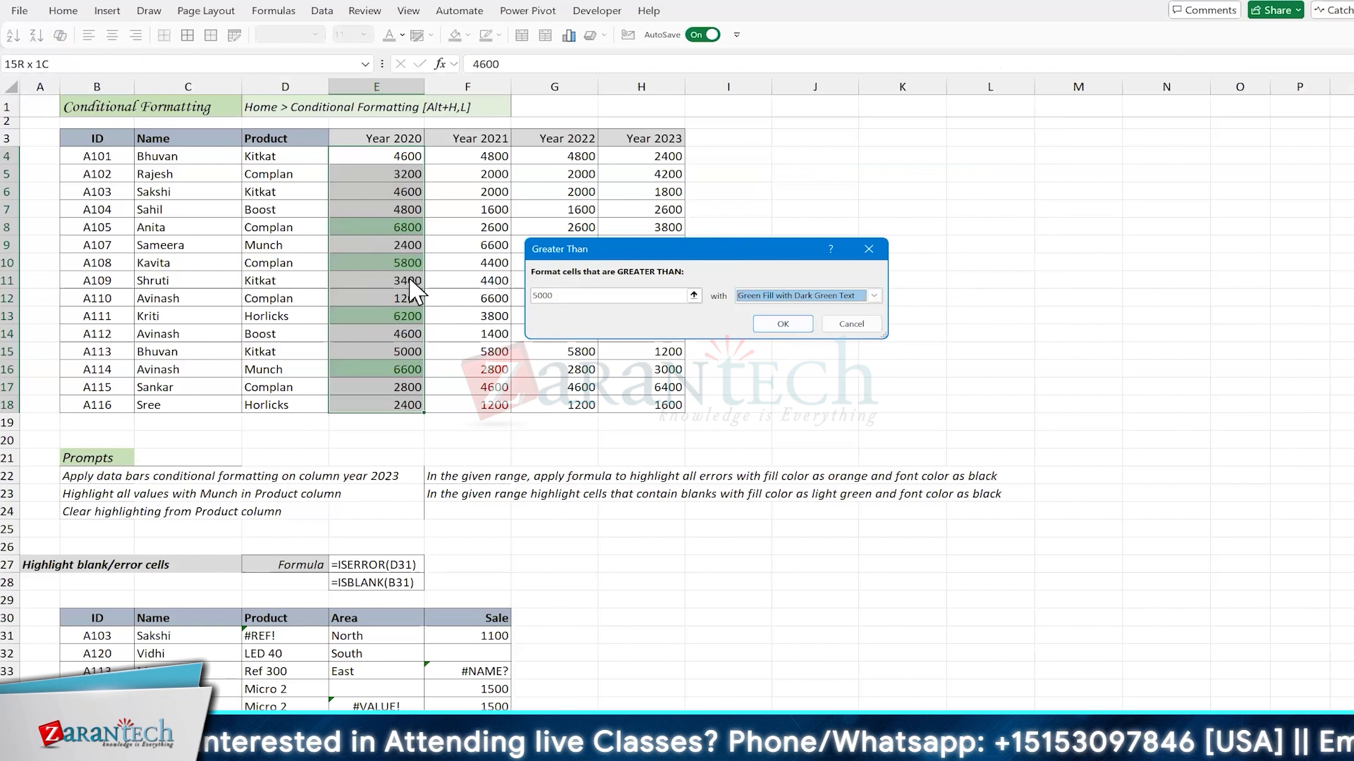
left_click(860, 325)
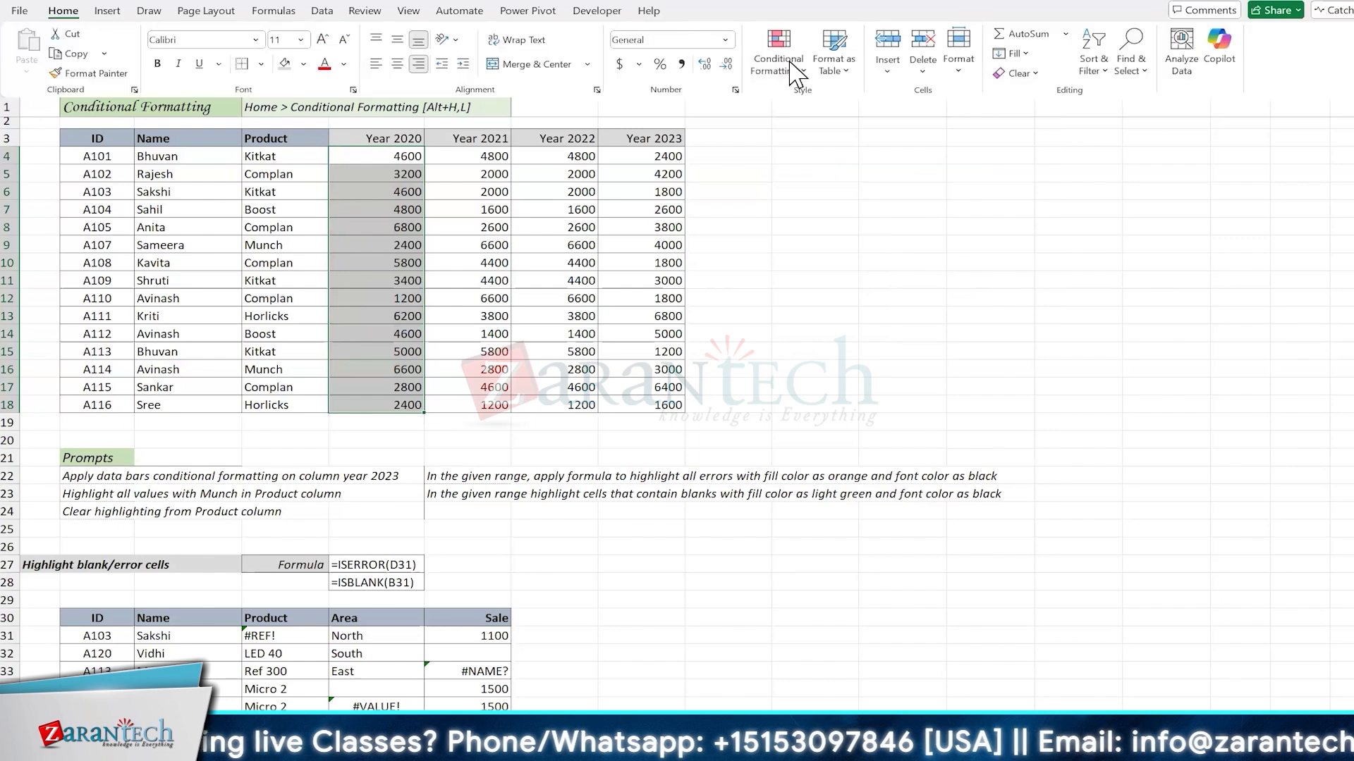
left_click(791, 56)
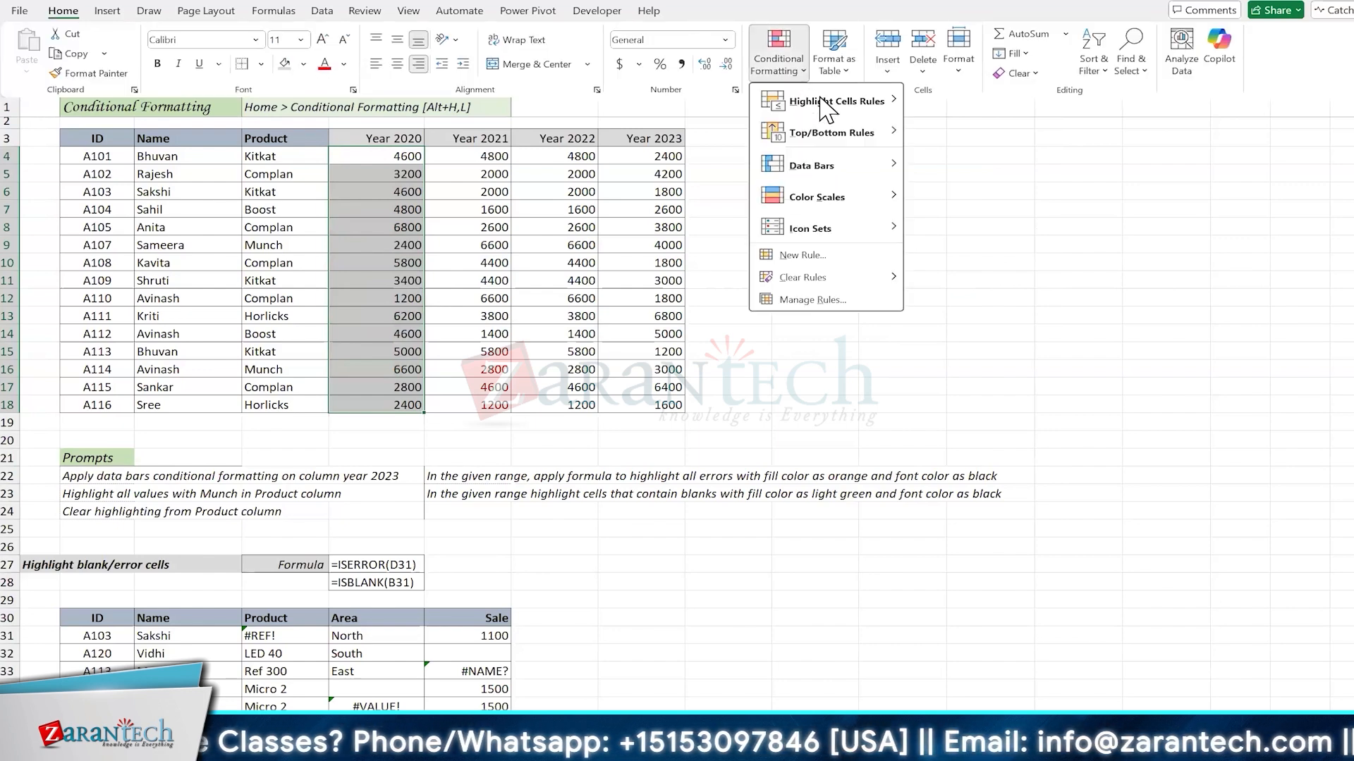
mouse_move(825, 105)
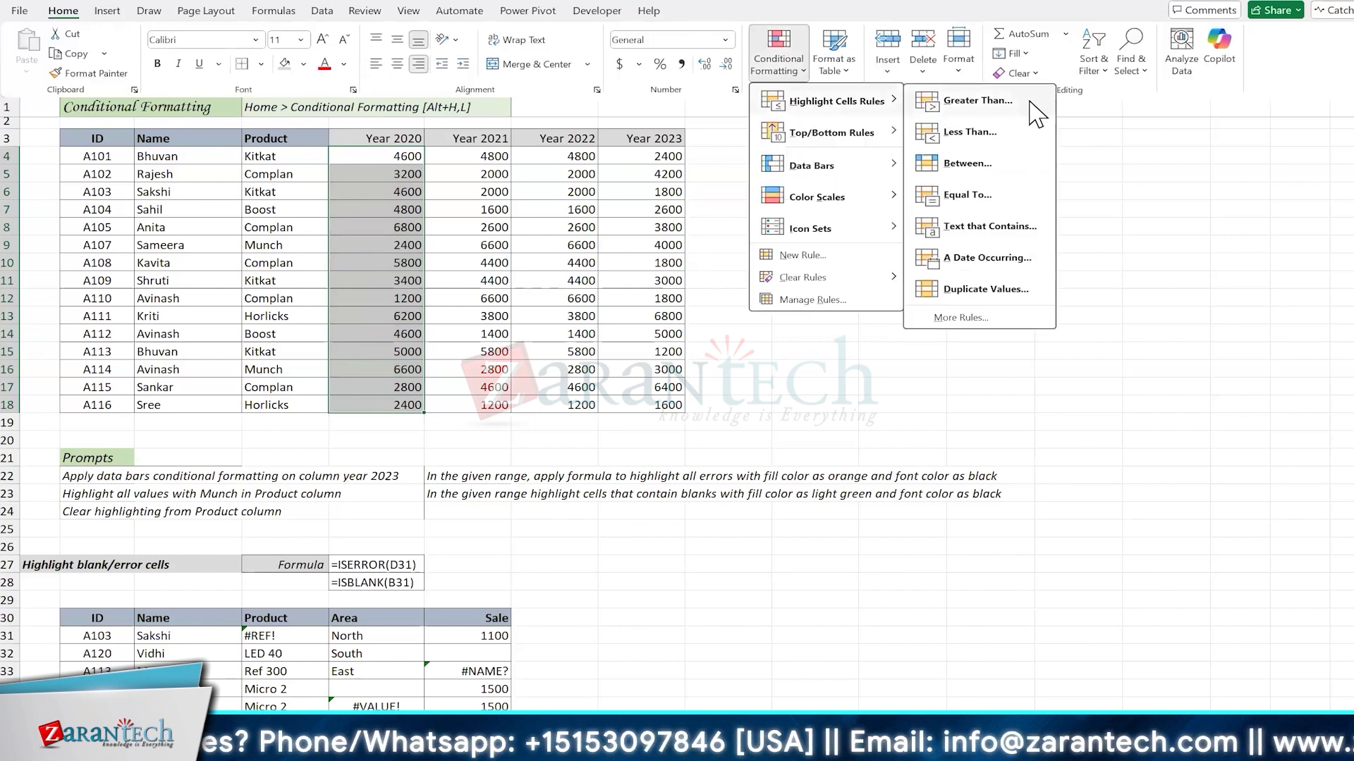
left_click(1018, 111)
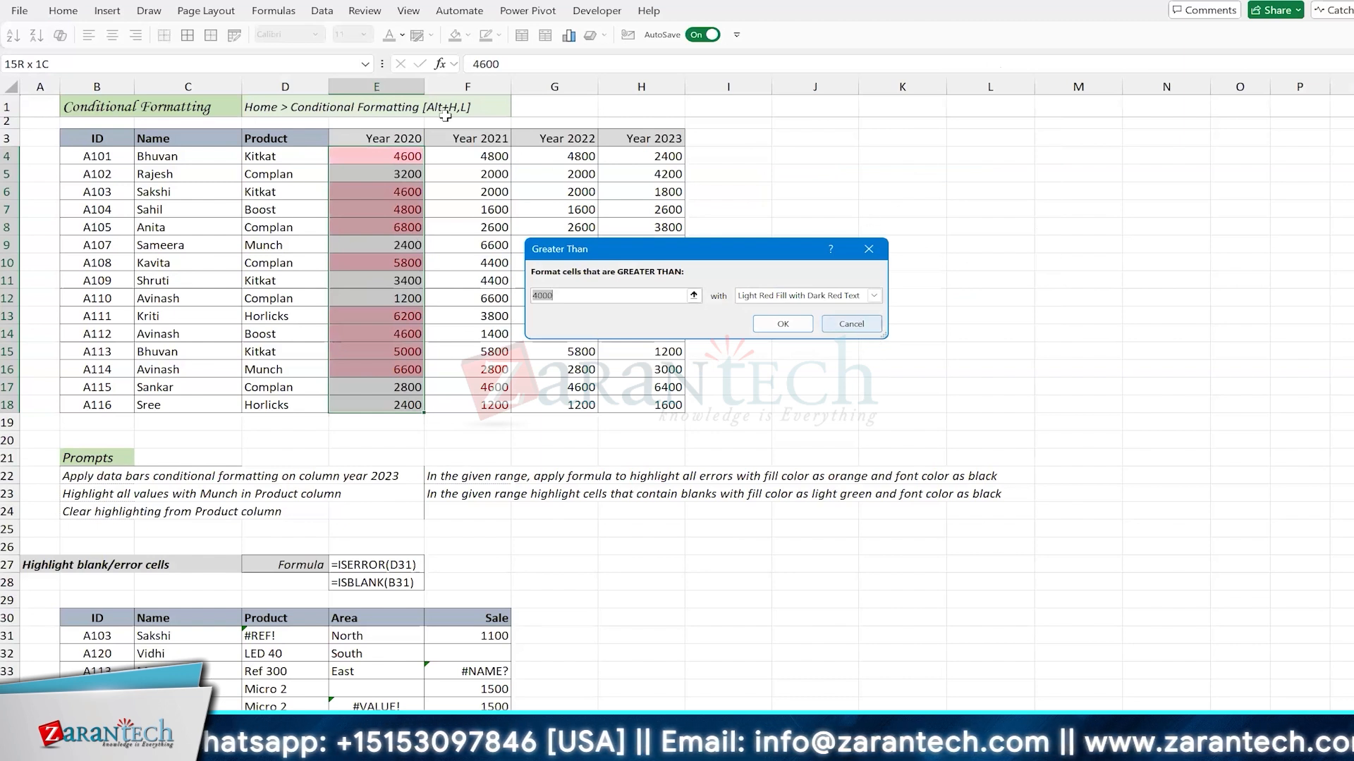
left_click(852, 324)
Step: Highlight the Year 2020 values greater than 5000 in E4:E18 with Green Fill with Dark Green Text
left_click(63, 11)
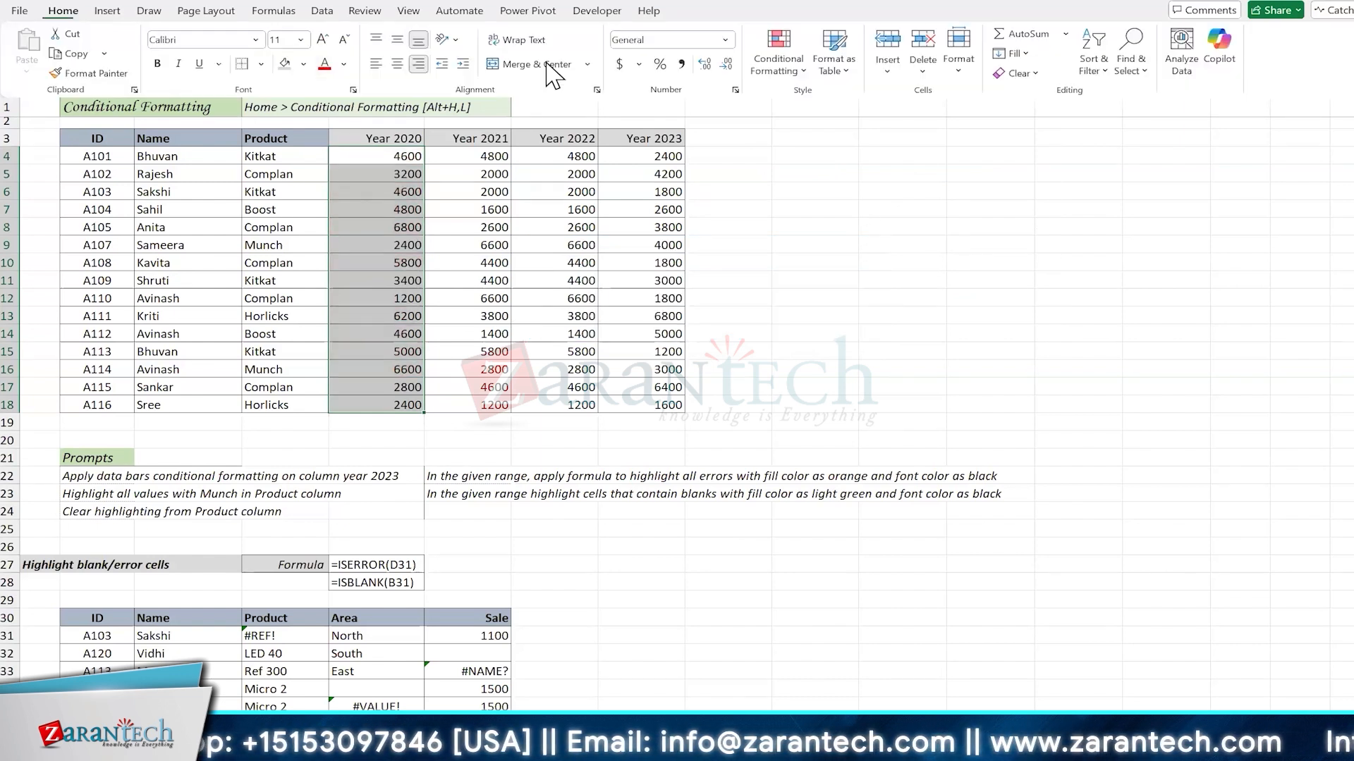
left_click(779, 67)
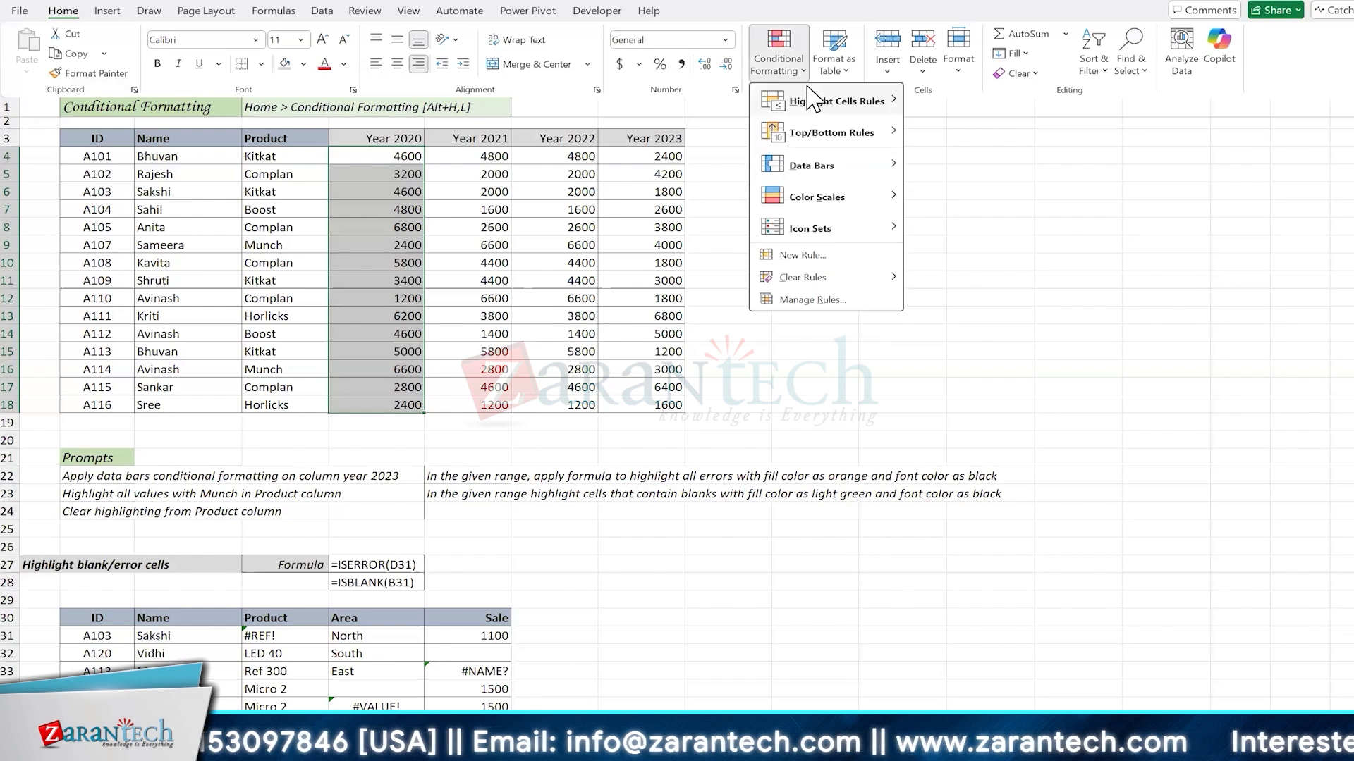
mouse_move(836, 101)
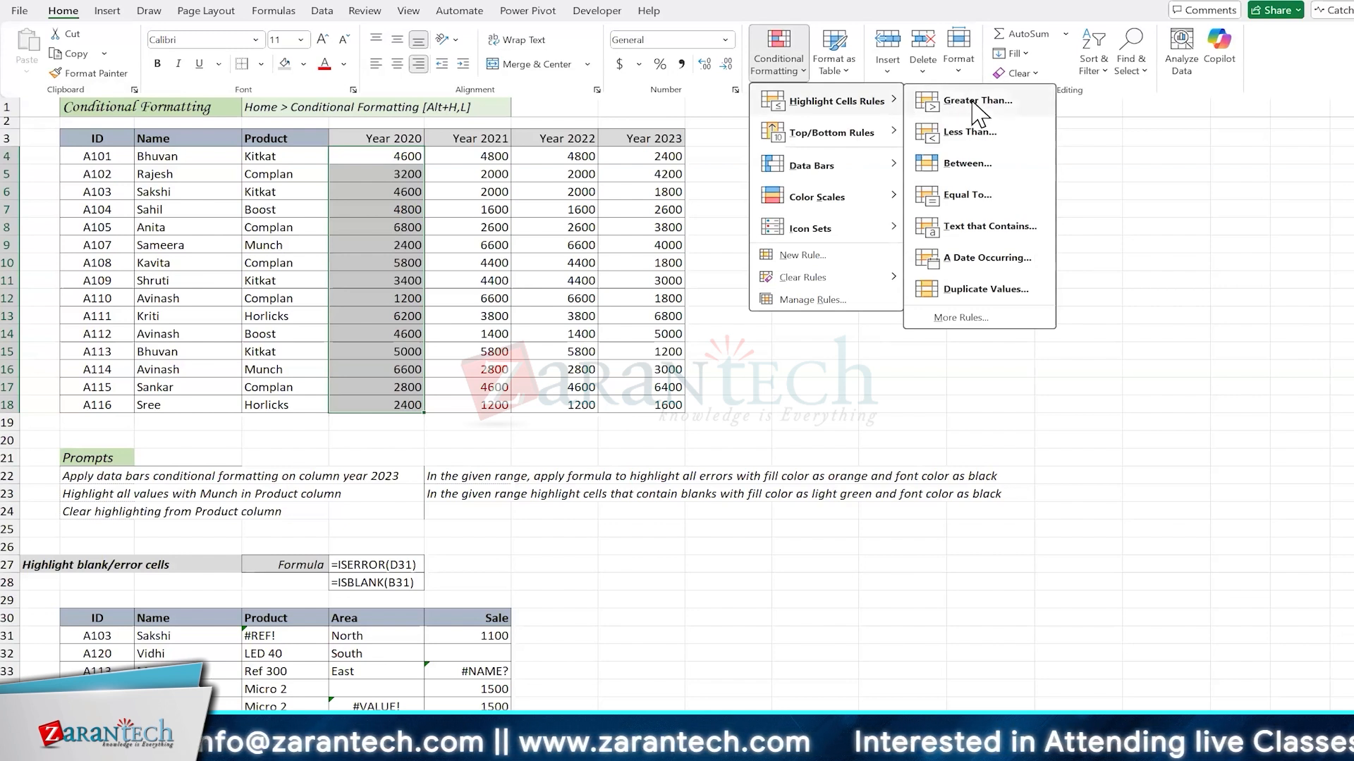
left_click(973, 101)
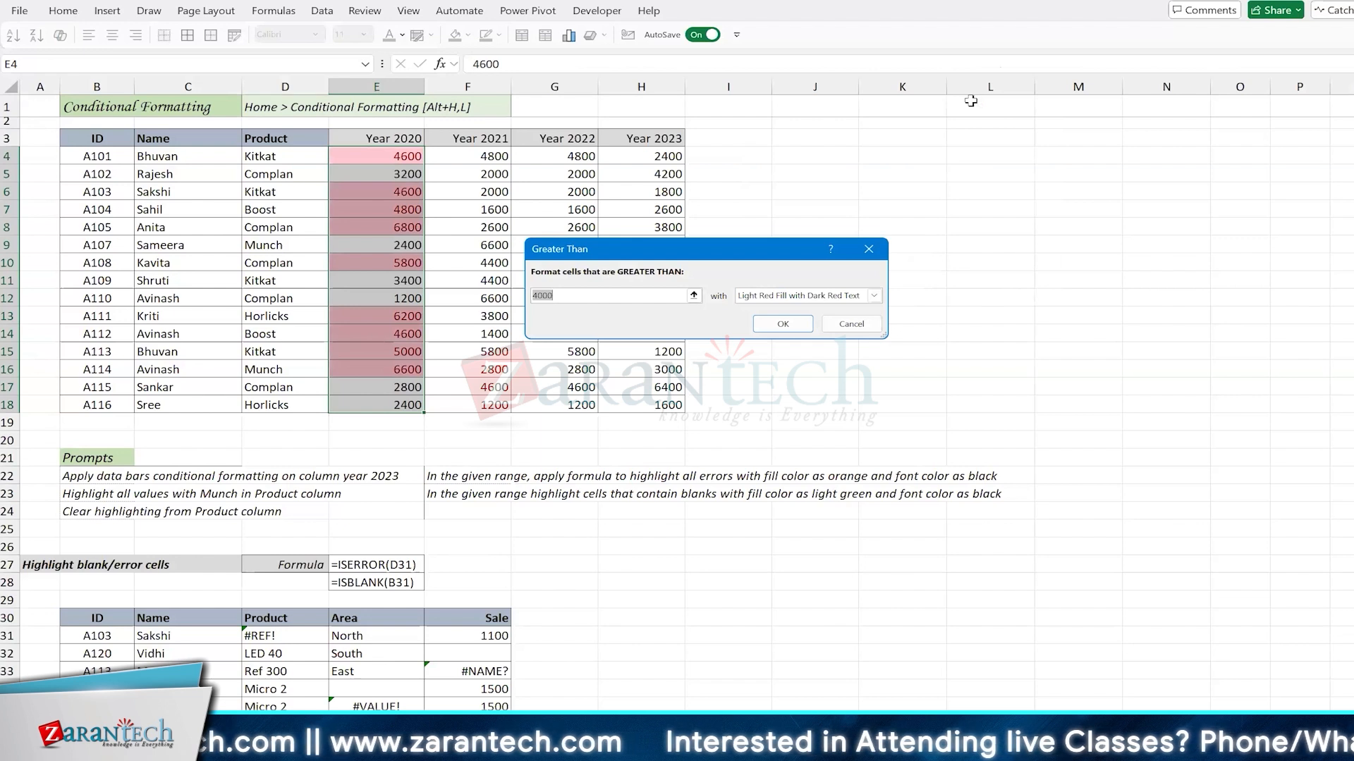
left_click(798, 297)
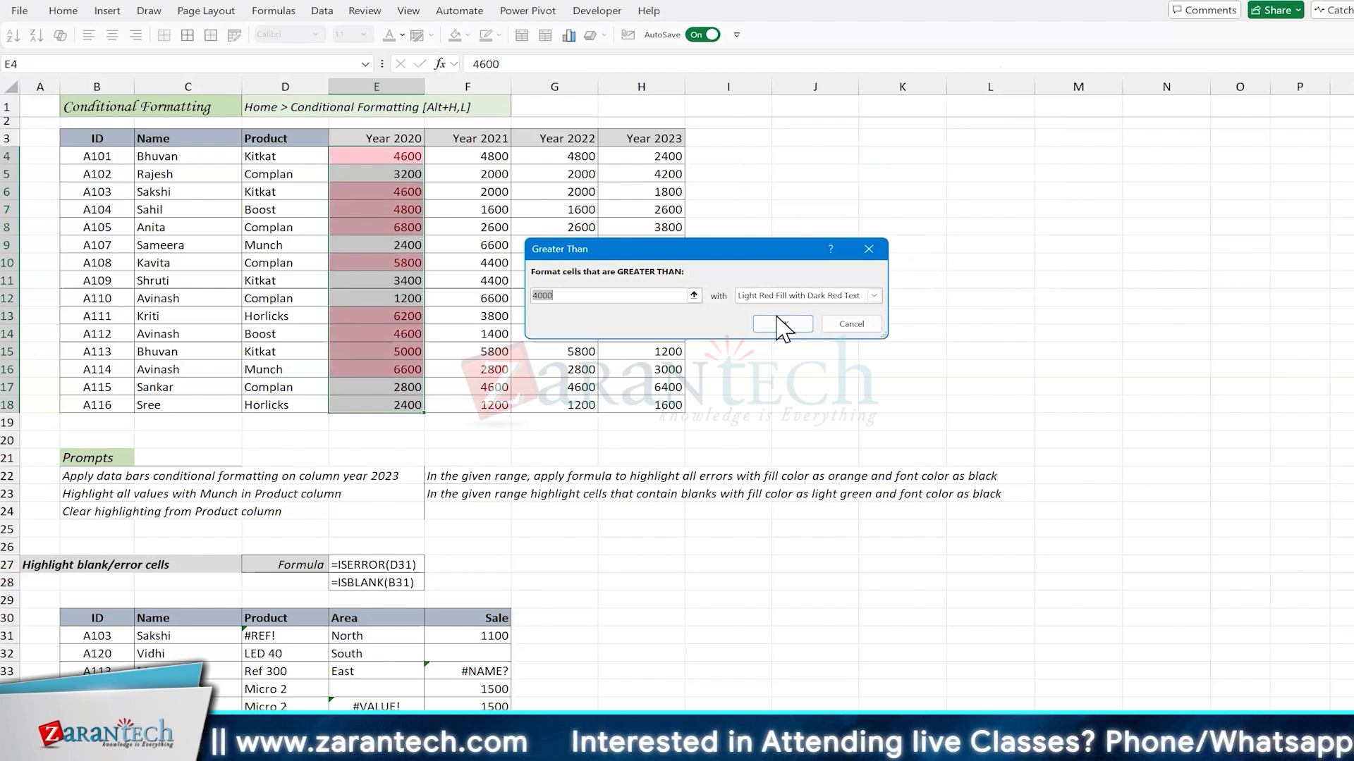
left_click(758, 331)
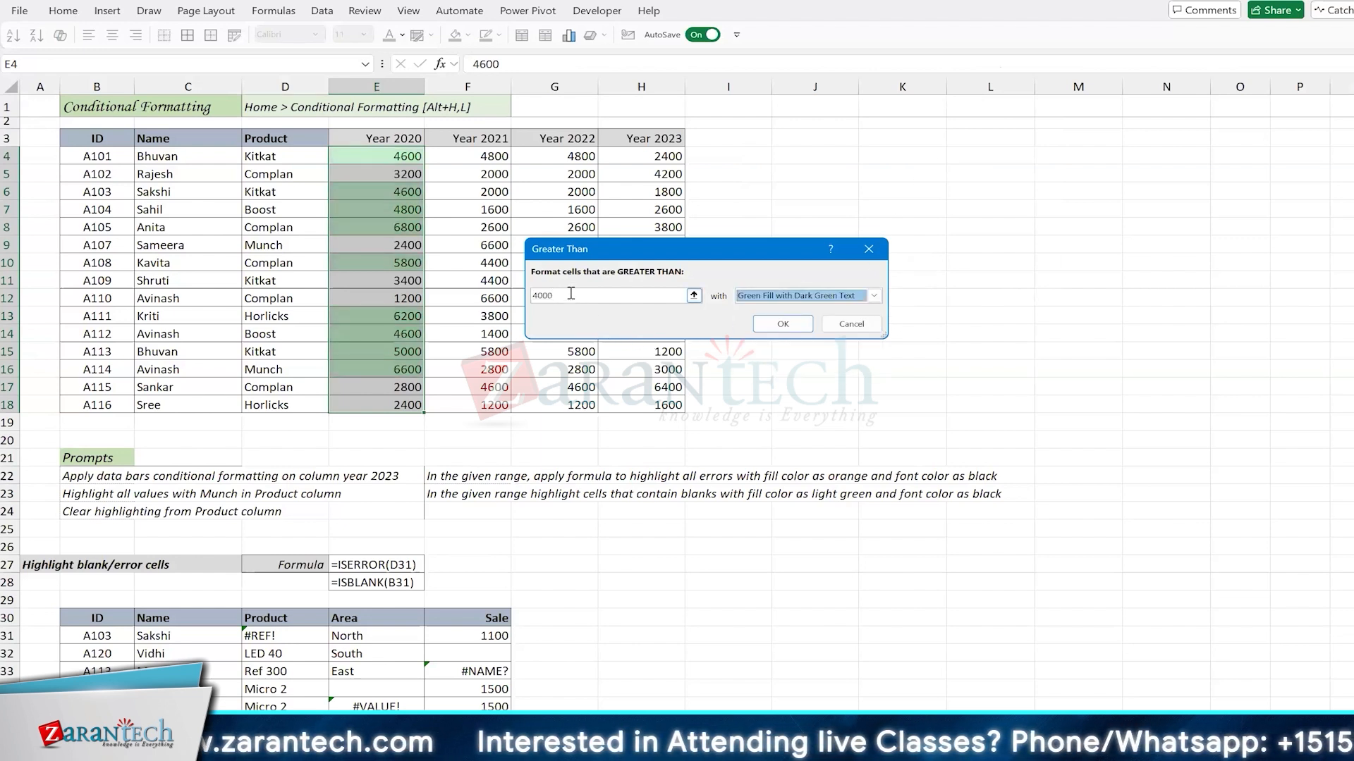
left_click(571, 294)
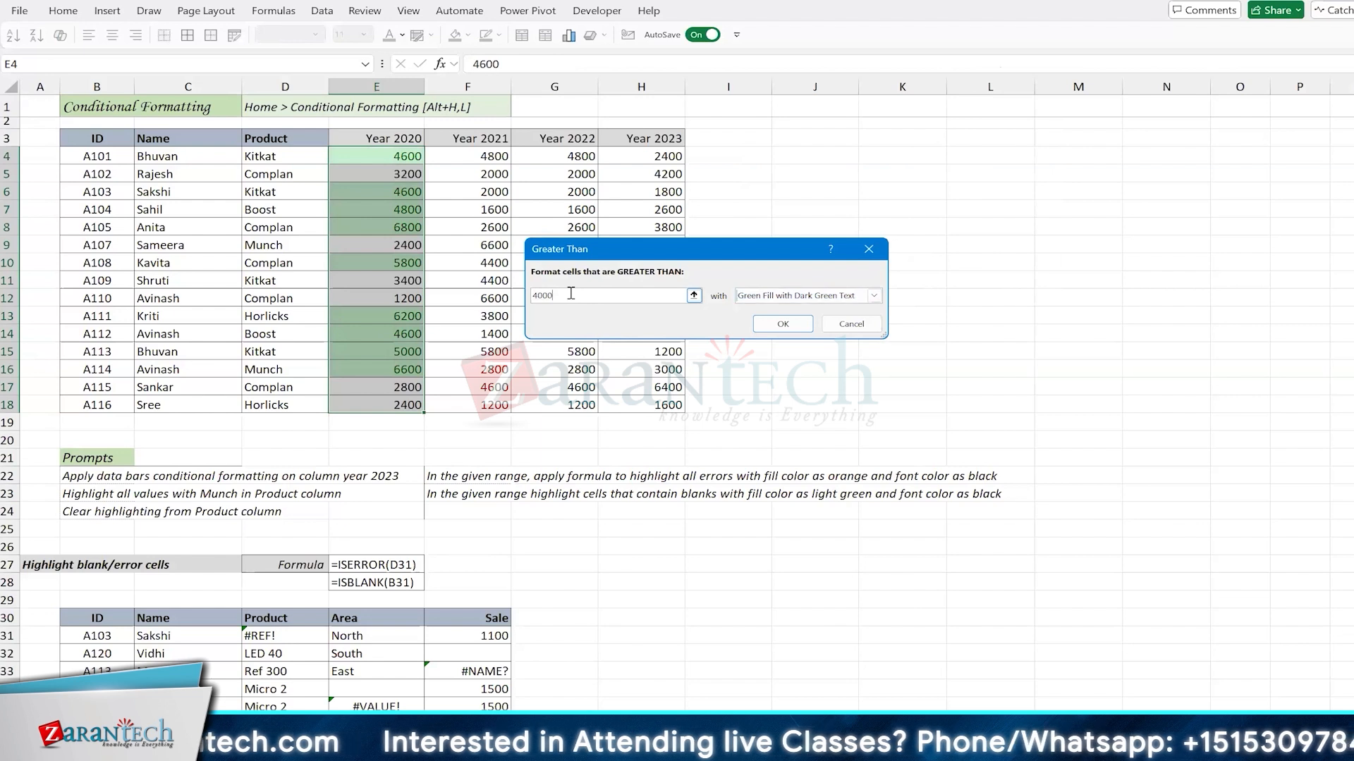
key("BackSpace")
key("BackSpace")
key("BackSpace")
key("BackSpace")
type("5000")
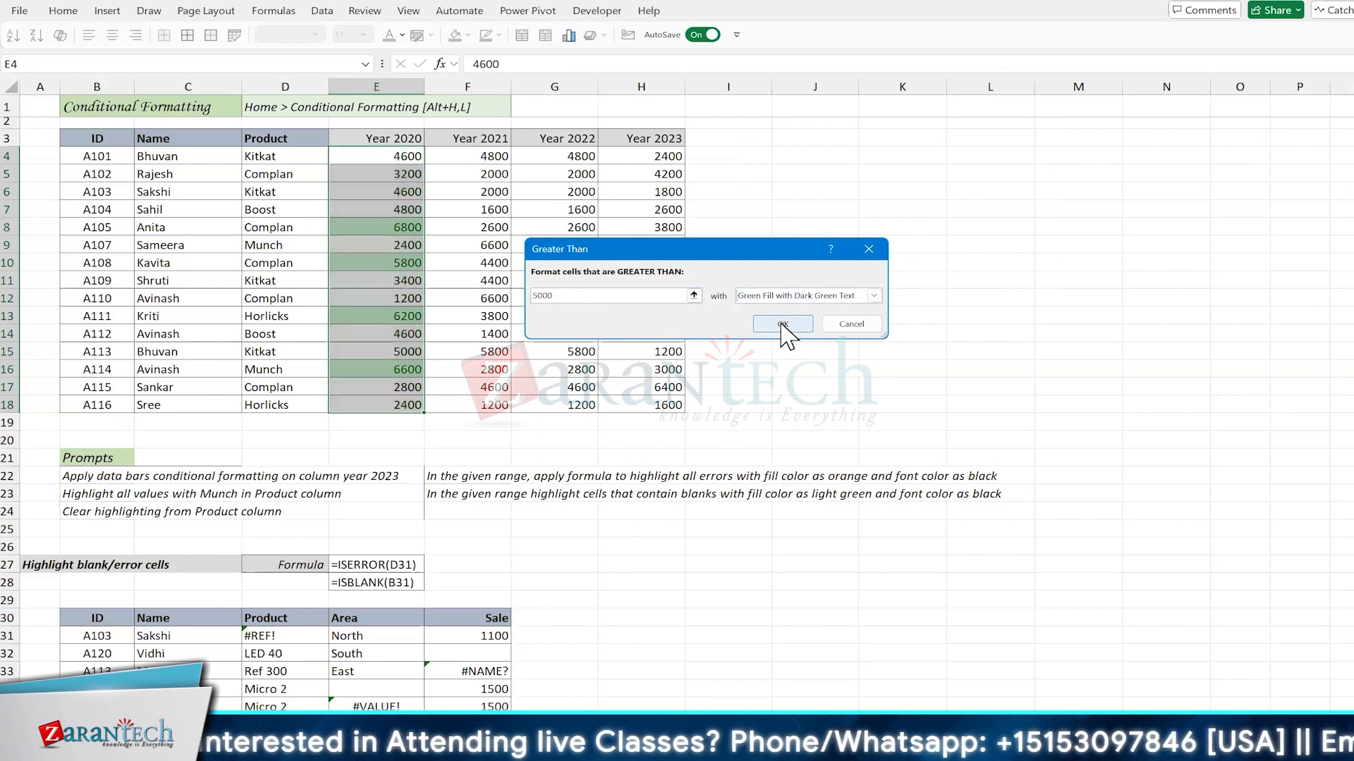
left_click(402, 353)
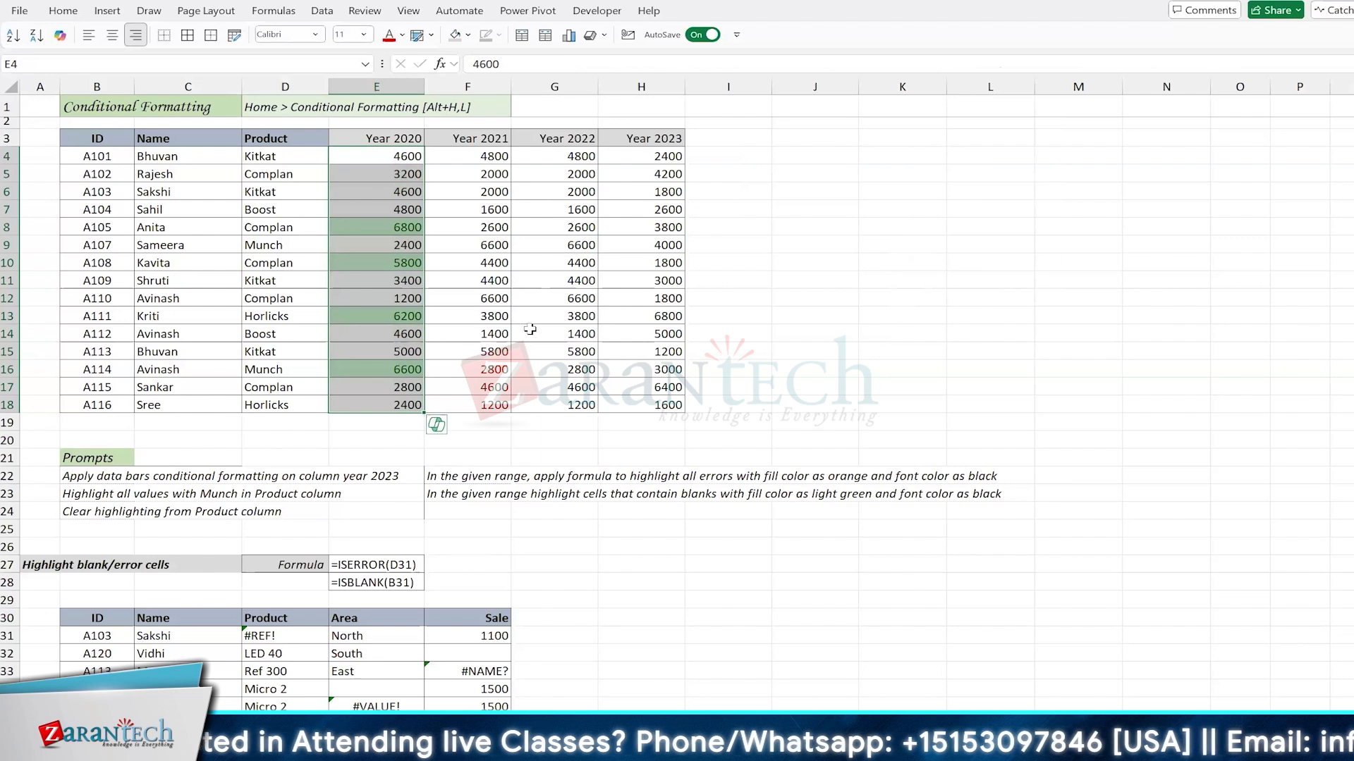
Step: Change the Year 2020 value in E10 to 5000
left_click(396, 260)
type("5000")
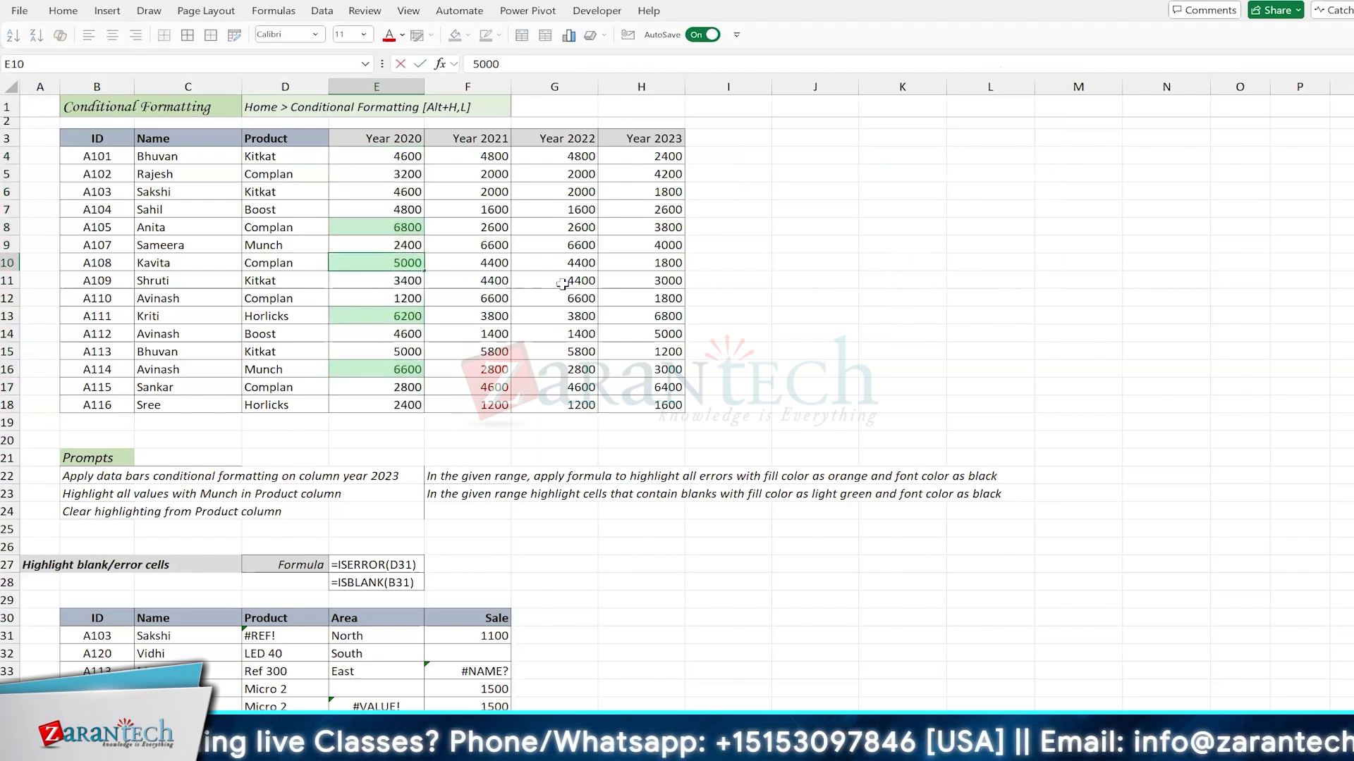
key("ctrl+Up")
key("Down")
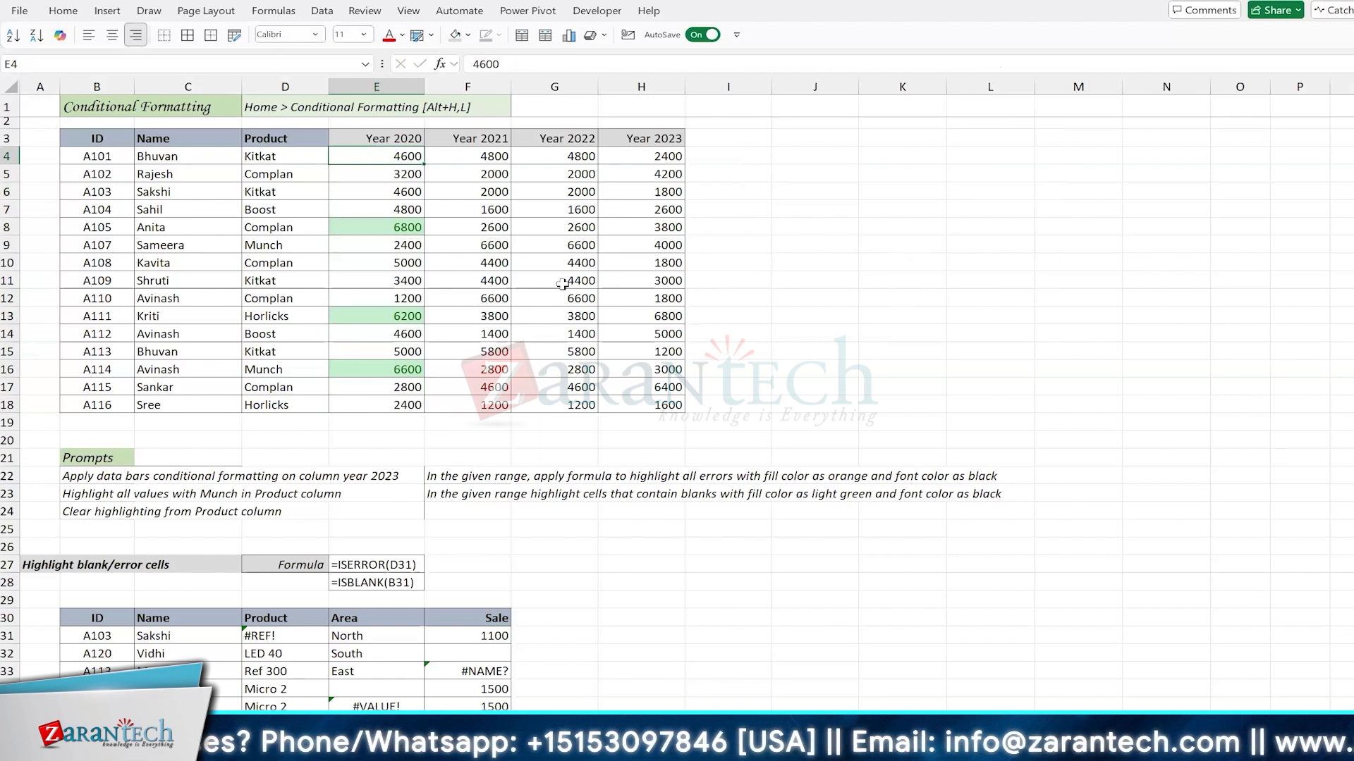
key("ctrl+shift+Down")
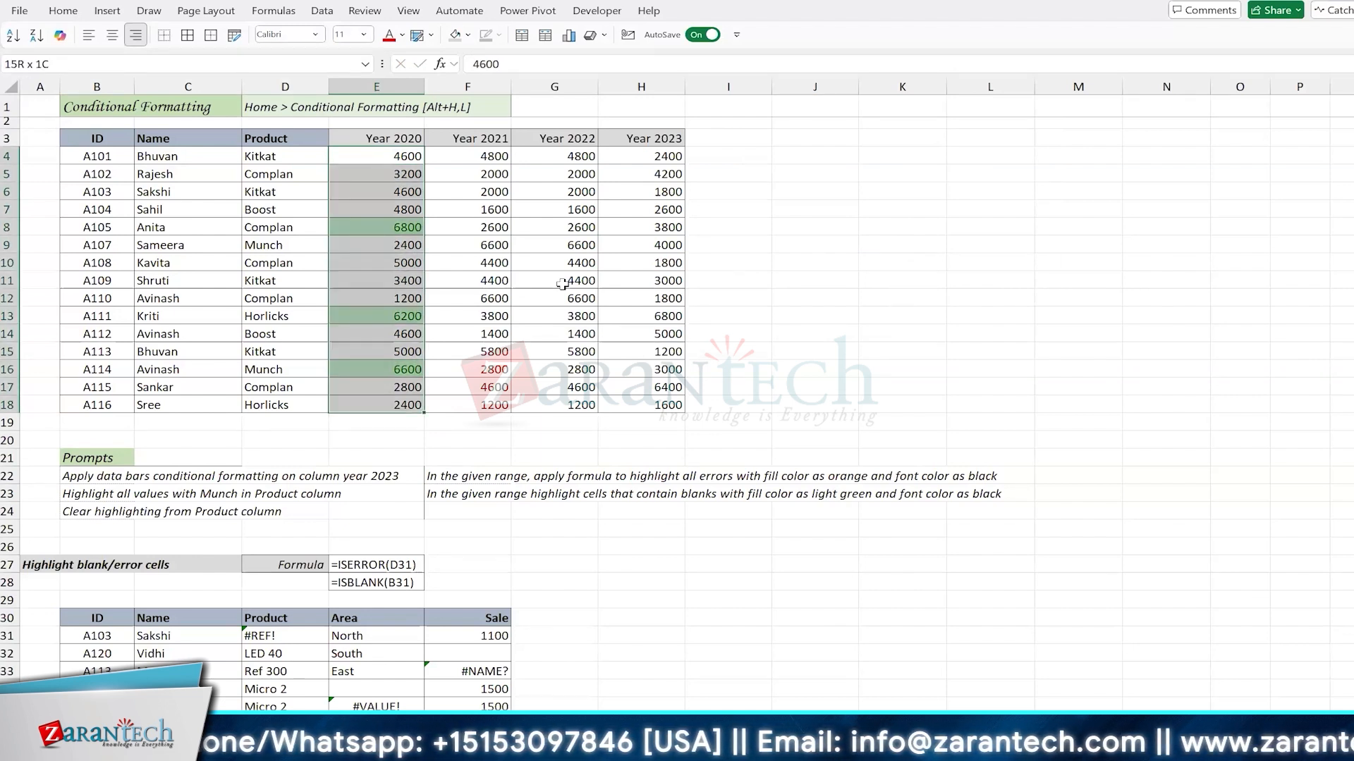
key("Down")
key("Down")
key("Down")
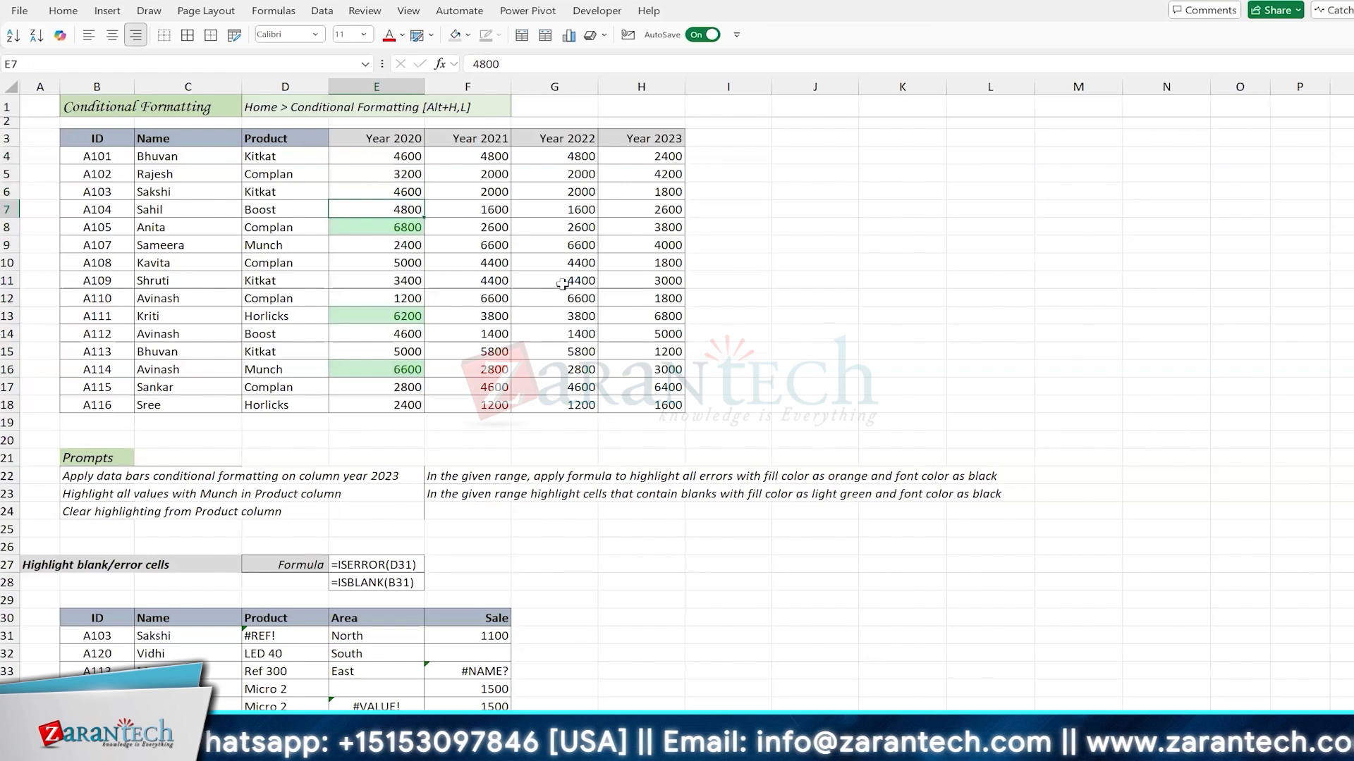
key("ctrl+shift+Right")
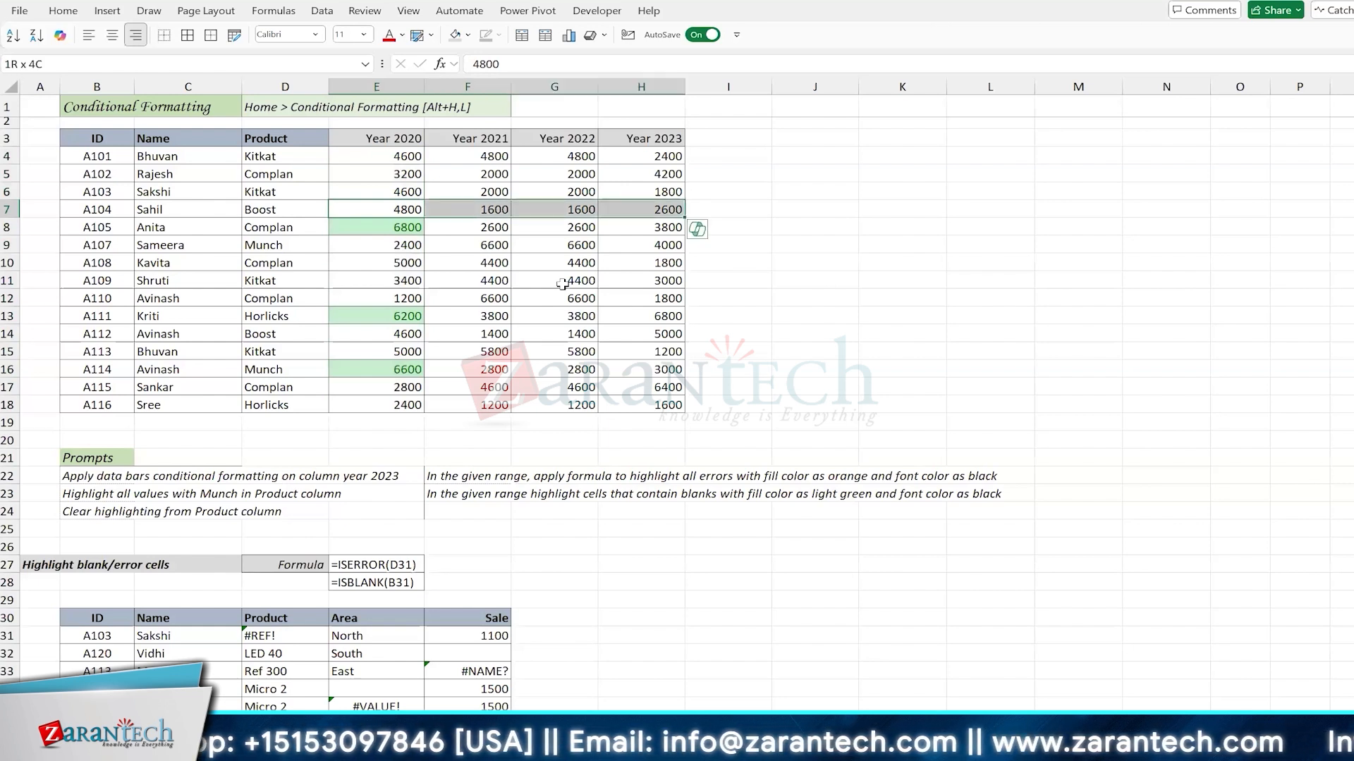
key("Left")
key("Left")
key("Right")
key("Right")
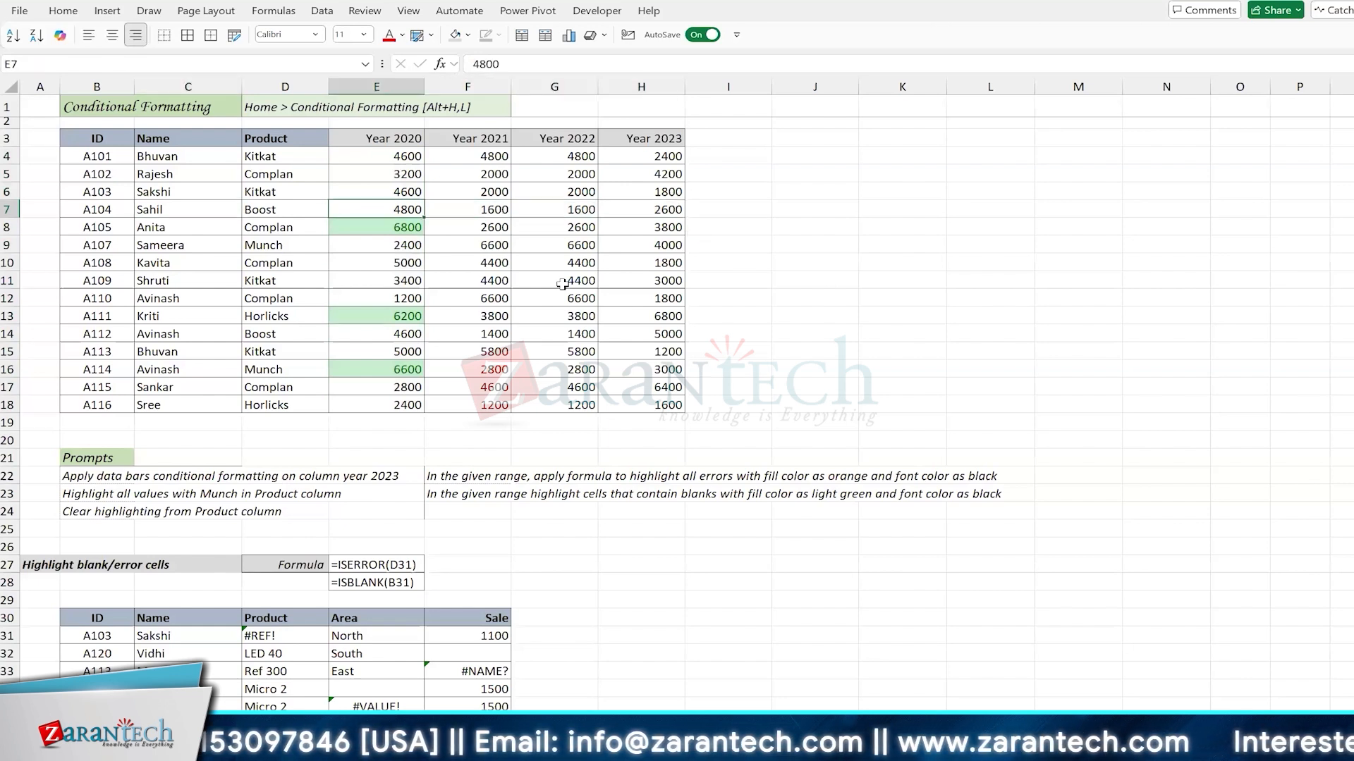
key("Up")
key("Up")
key("Up")
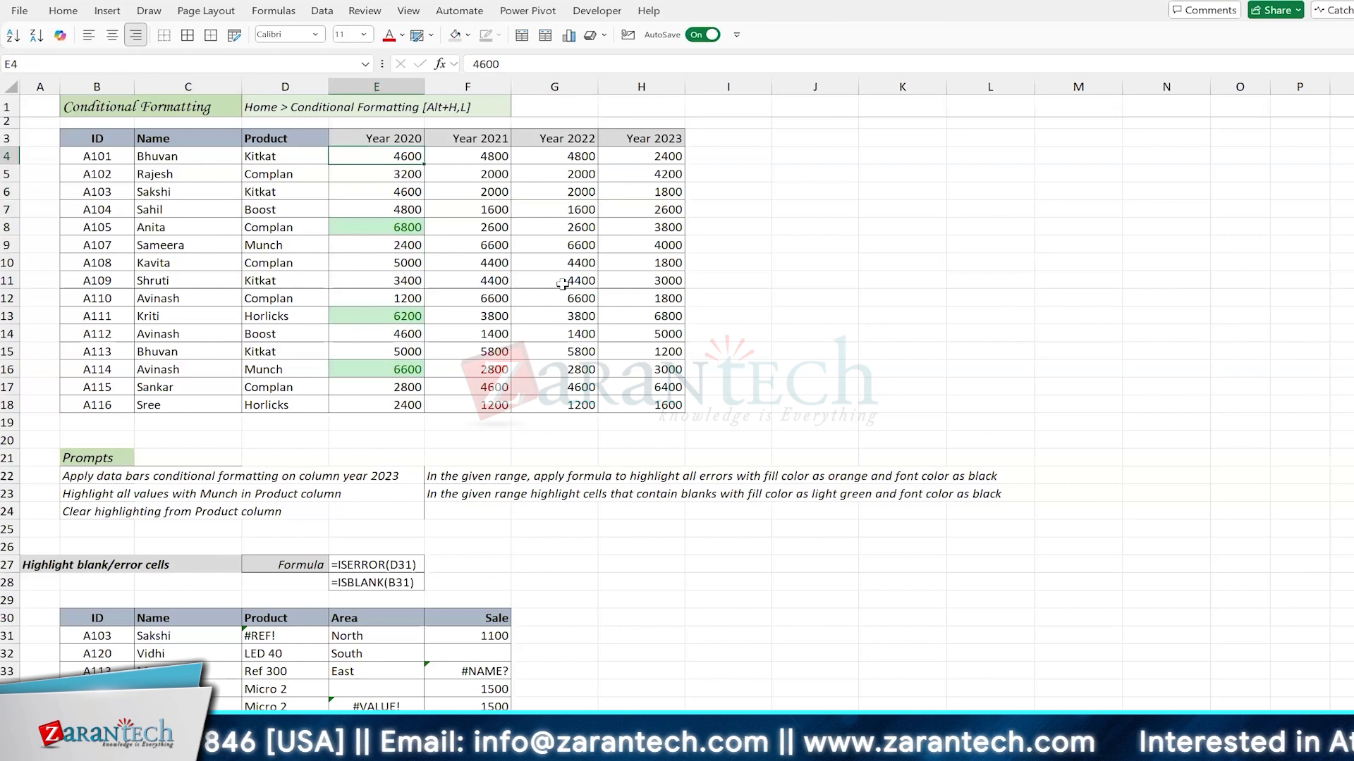
Step: Edit the conditional formatting rule on E4:E18 to use greater than or equal to 5000, and check the 5000 cells
key("ctrl+shift+Down")
key("alt+h")
key("l")
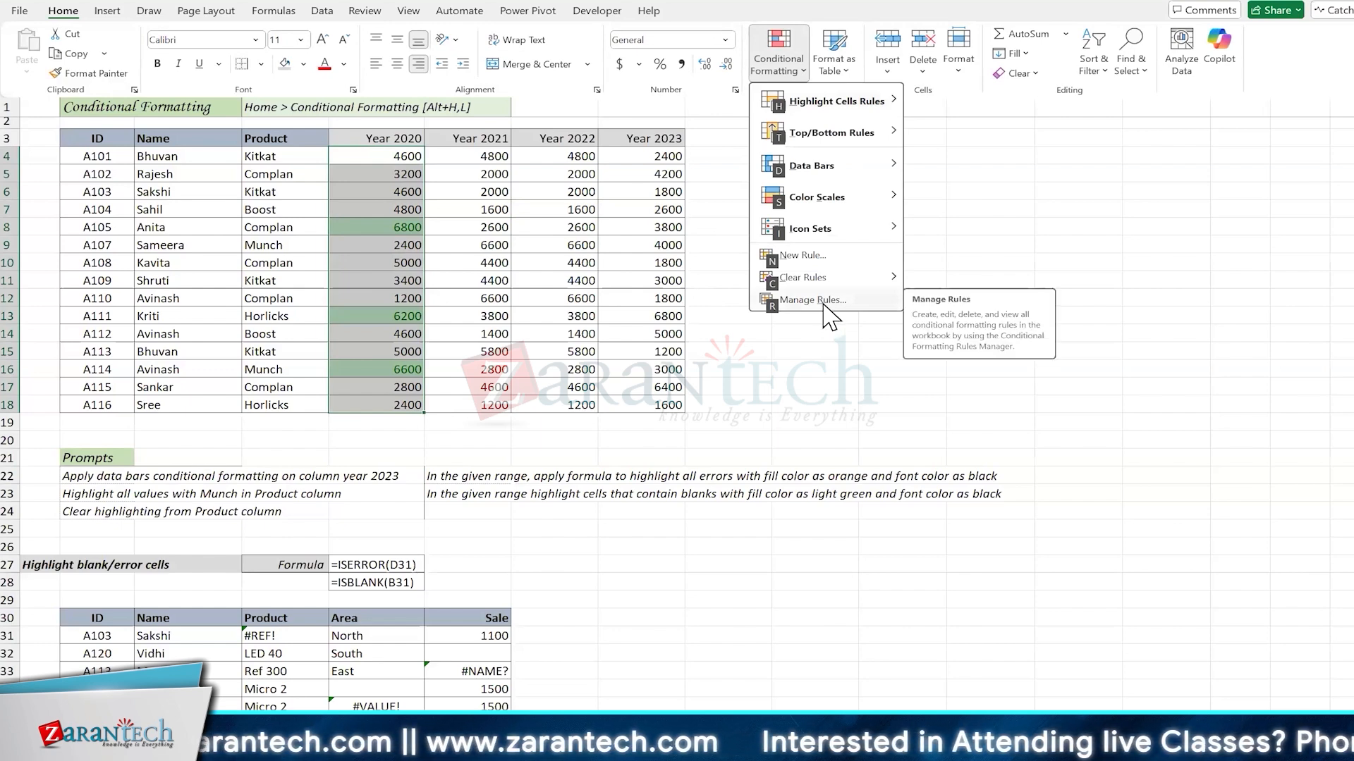
left_click(823, 303)
left_click(572, 275)
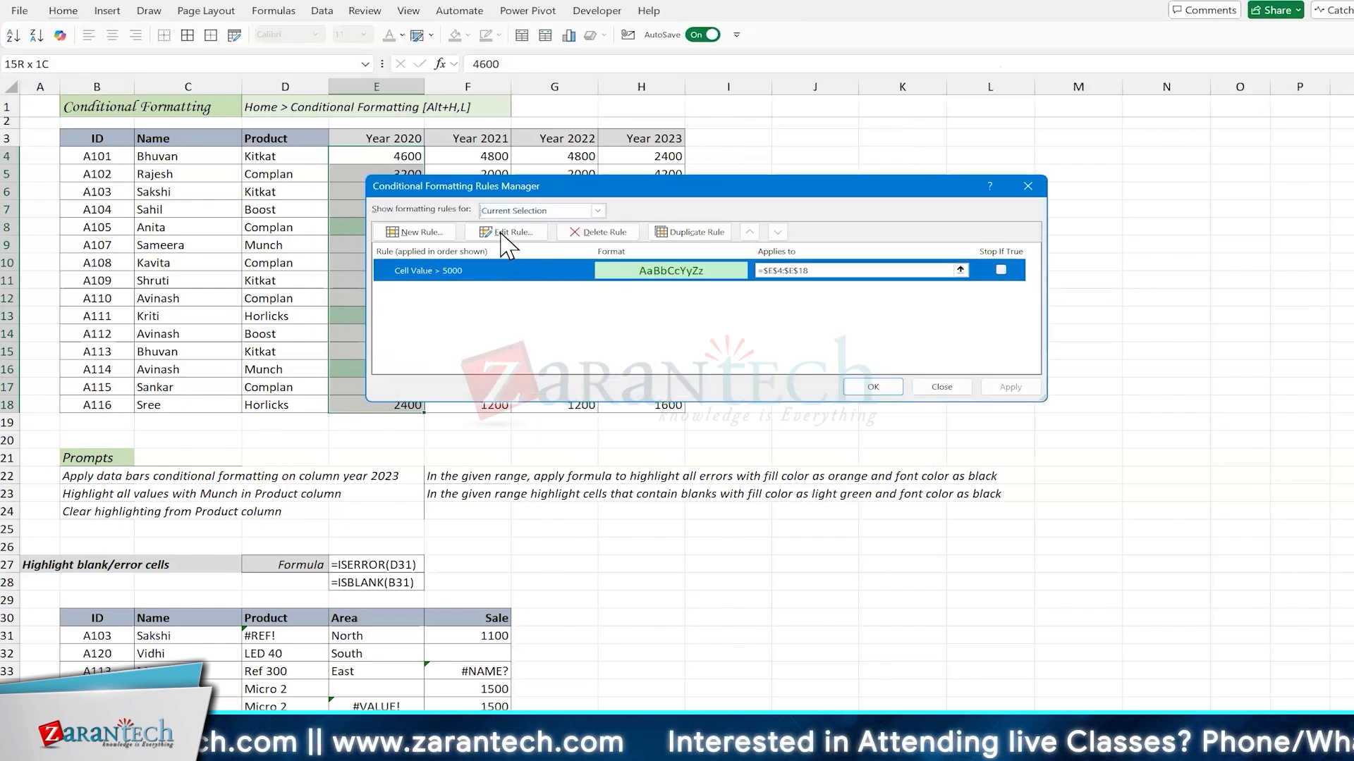
double_click(565, 270)
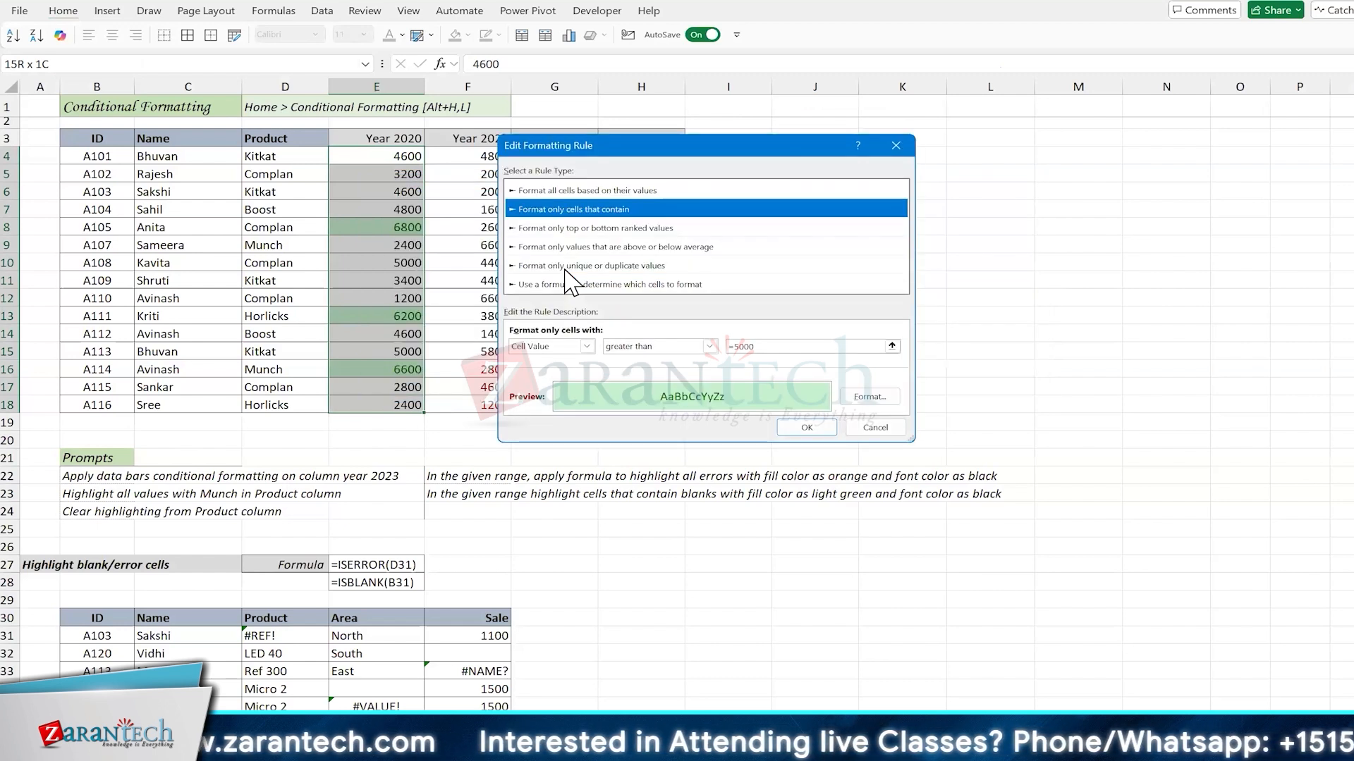
left_click(710, 346)
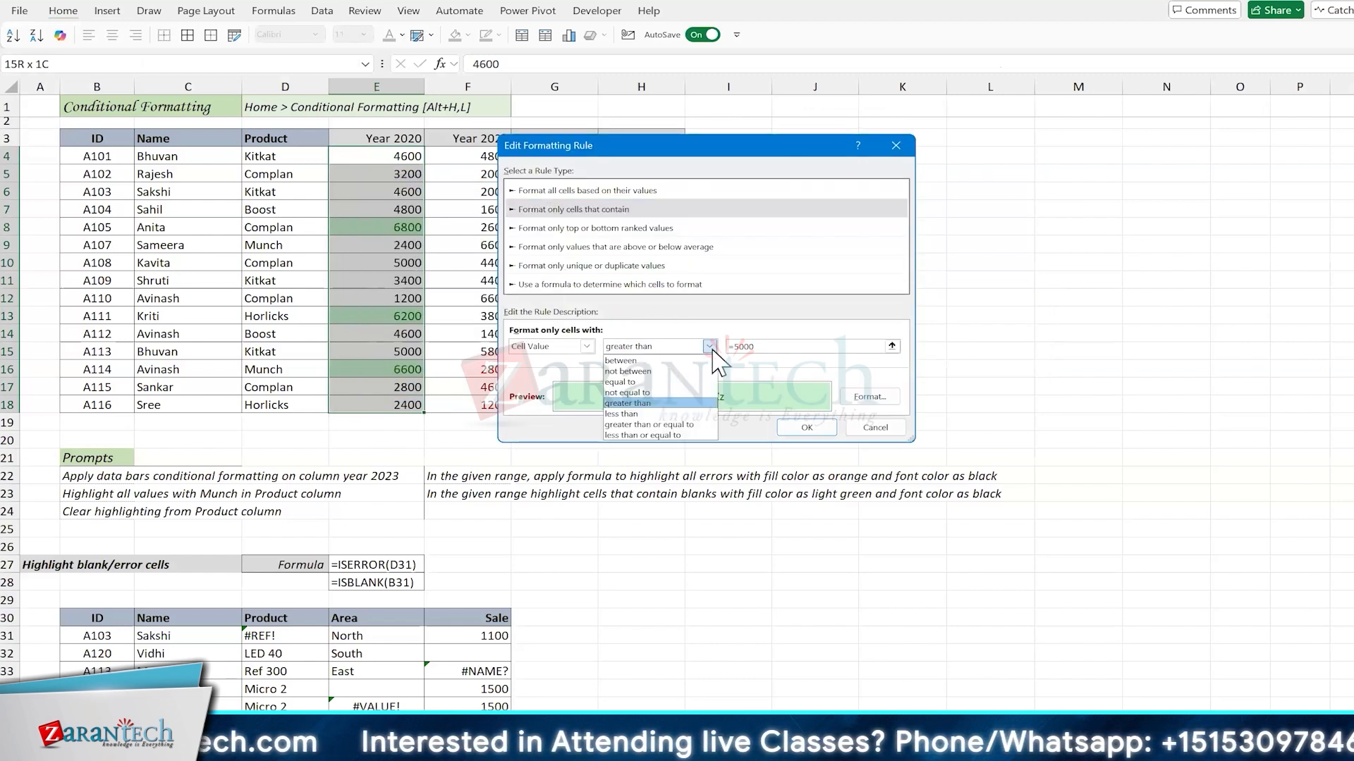
left_click(675, 424)
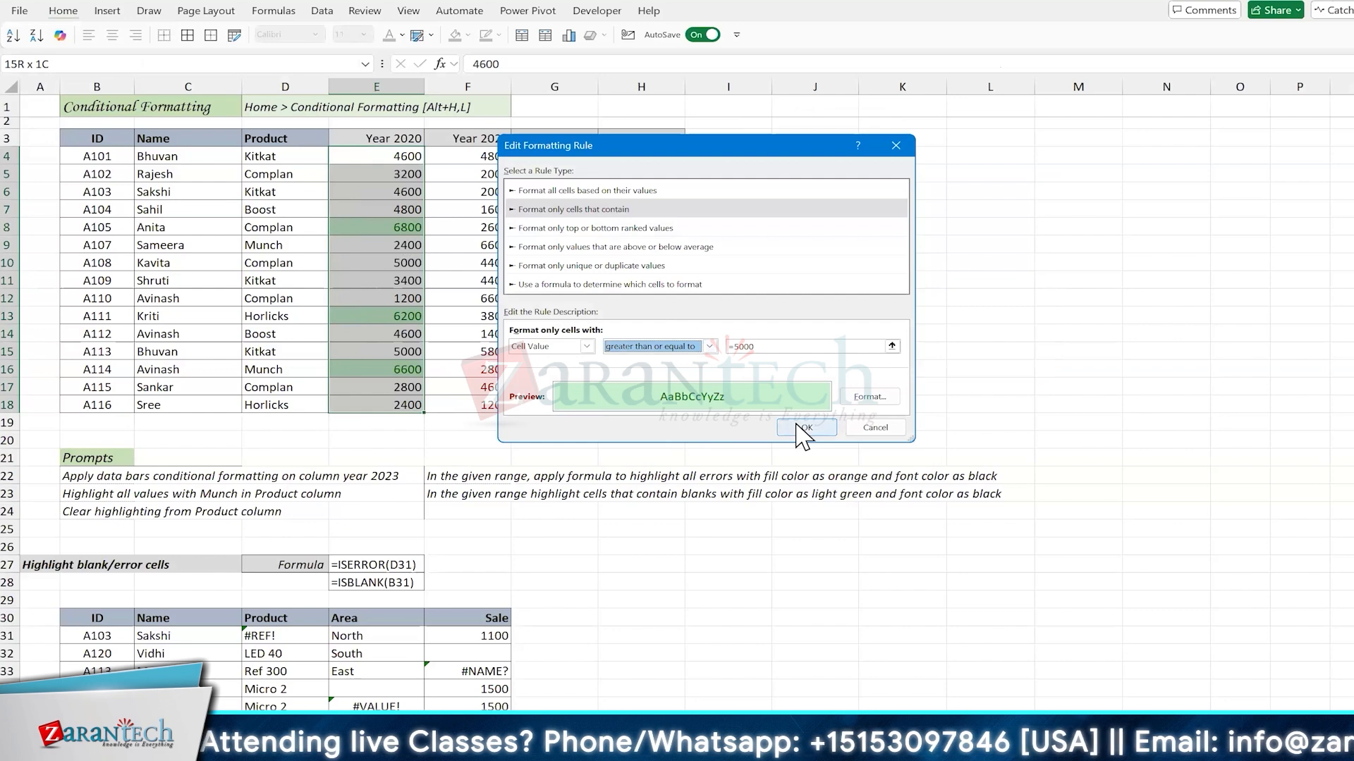
left_click(805, 428)
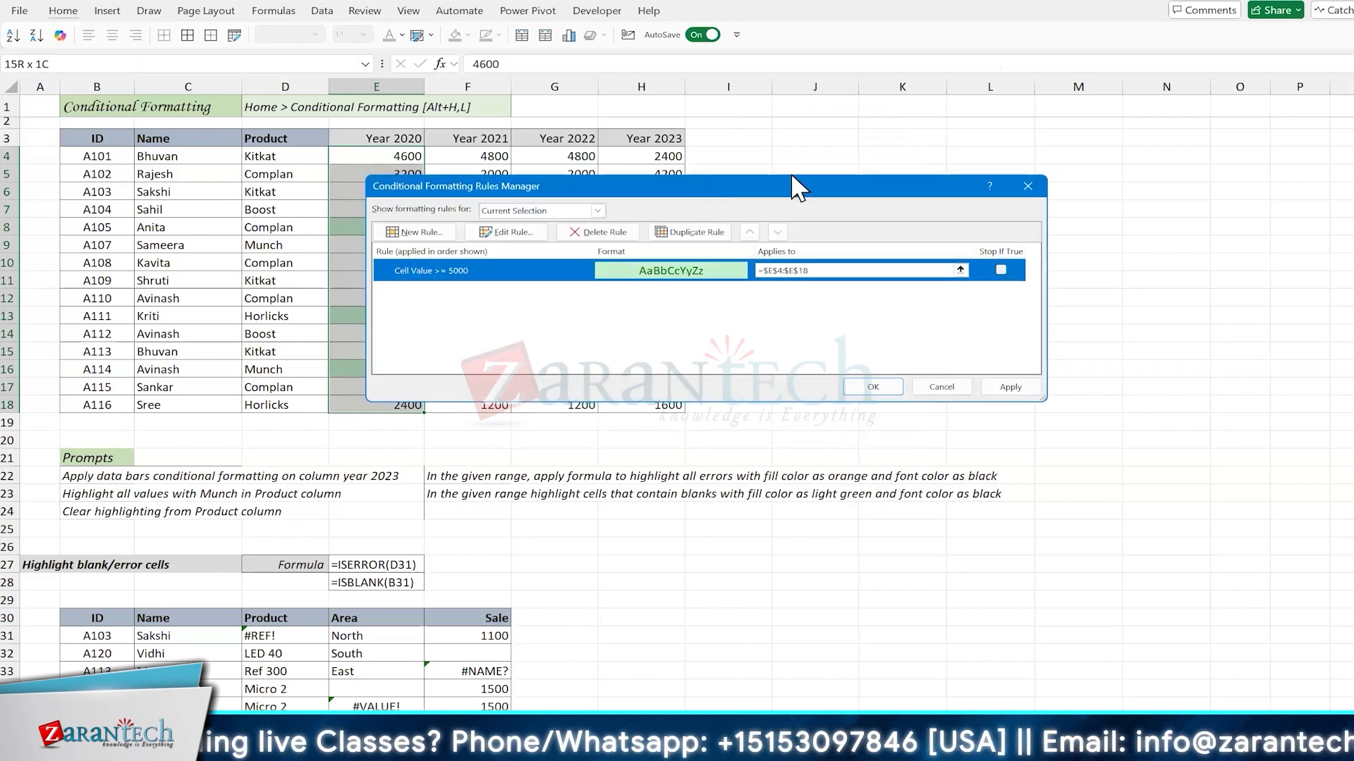
left_click_drag(820, 182, 946, 170)
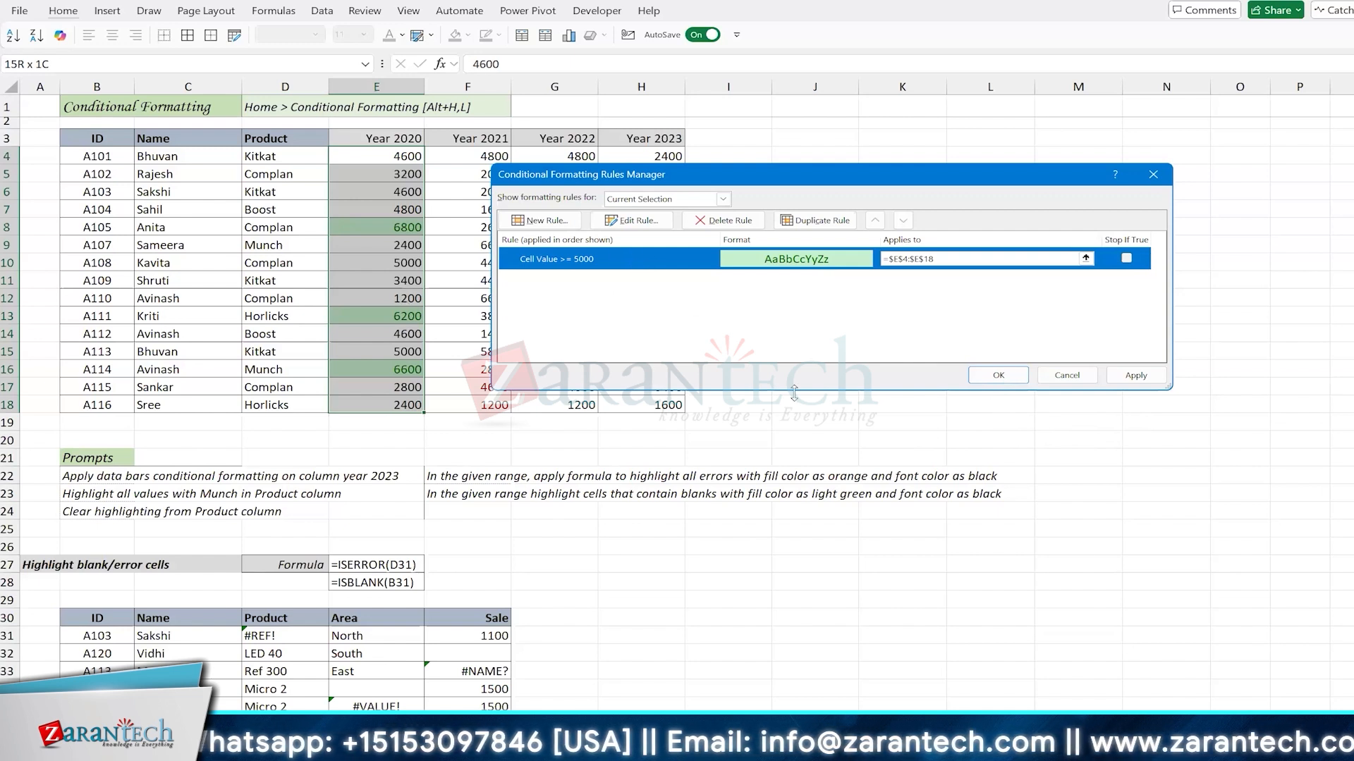
left_click(978, 376)
left_click(387, 262)
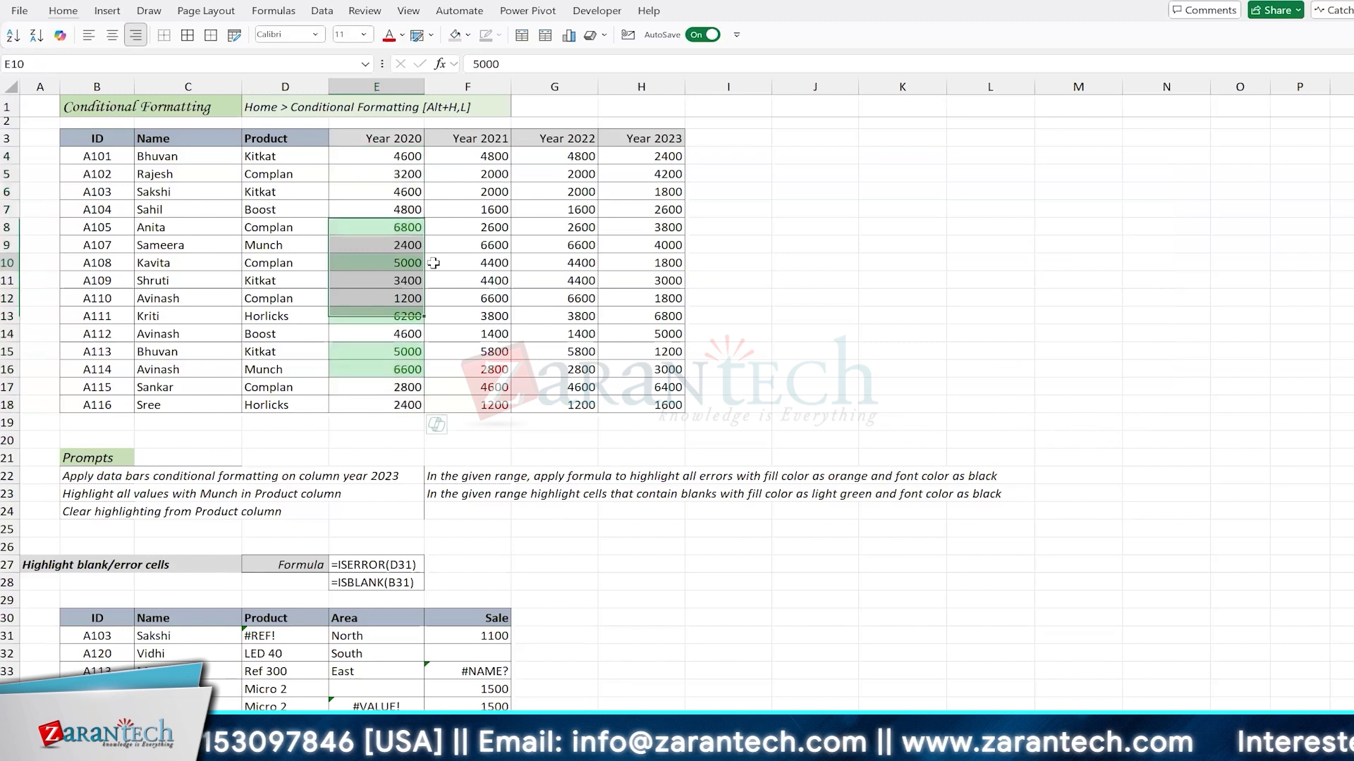
left_click(374, 347)
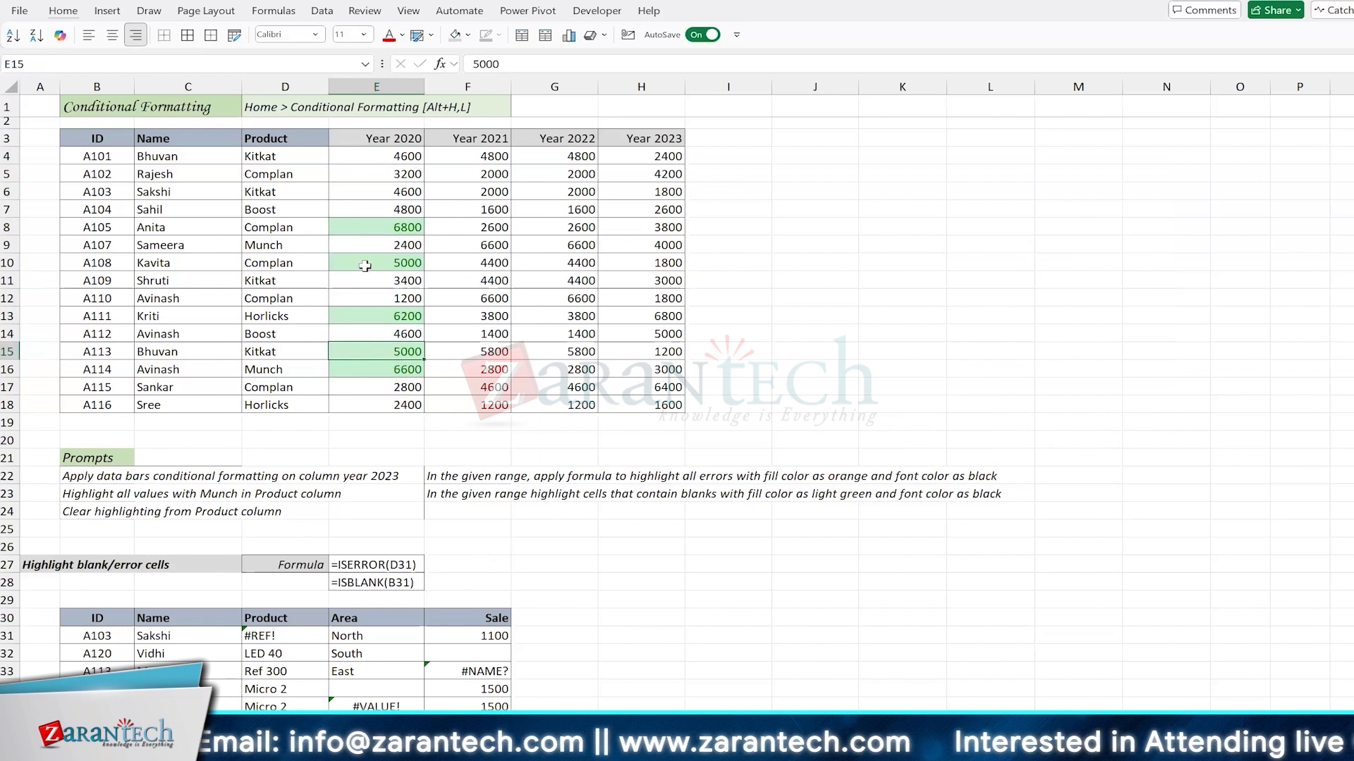
Step: Highlight duplicate values in the Name column, C4:C18, with Green Fill with Dark Green Text
left_click_drag(189, 155, 199, 399)
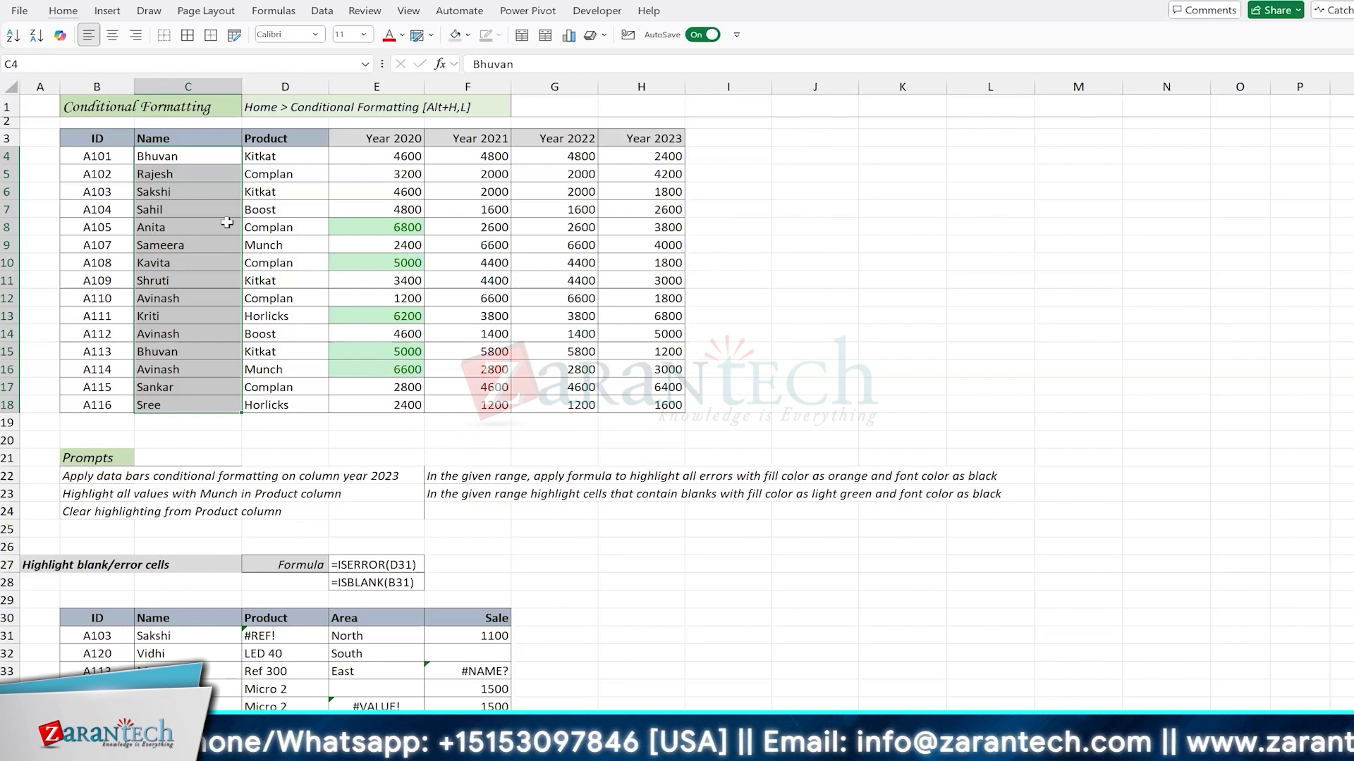
left_click(63, 11)
left_click(776, 71)
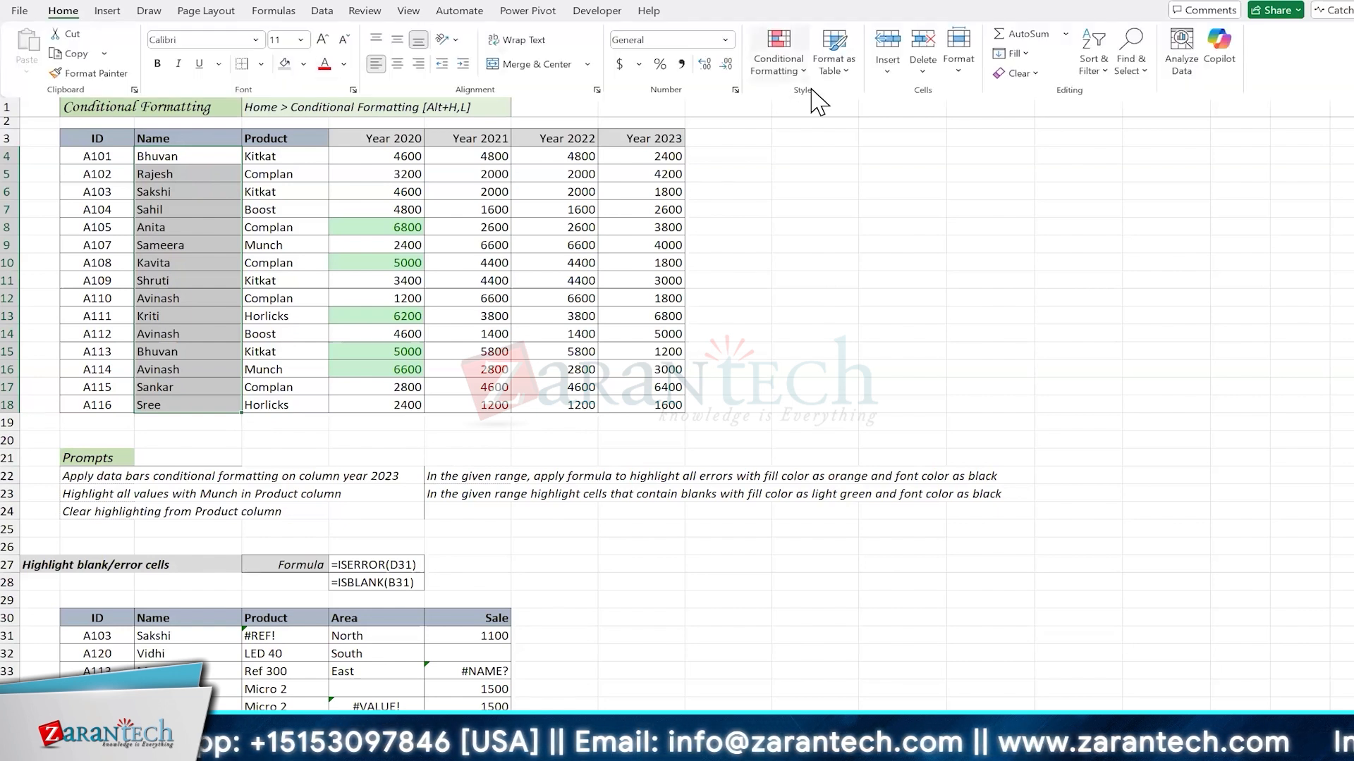
mouse_move(849, 102)
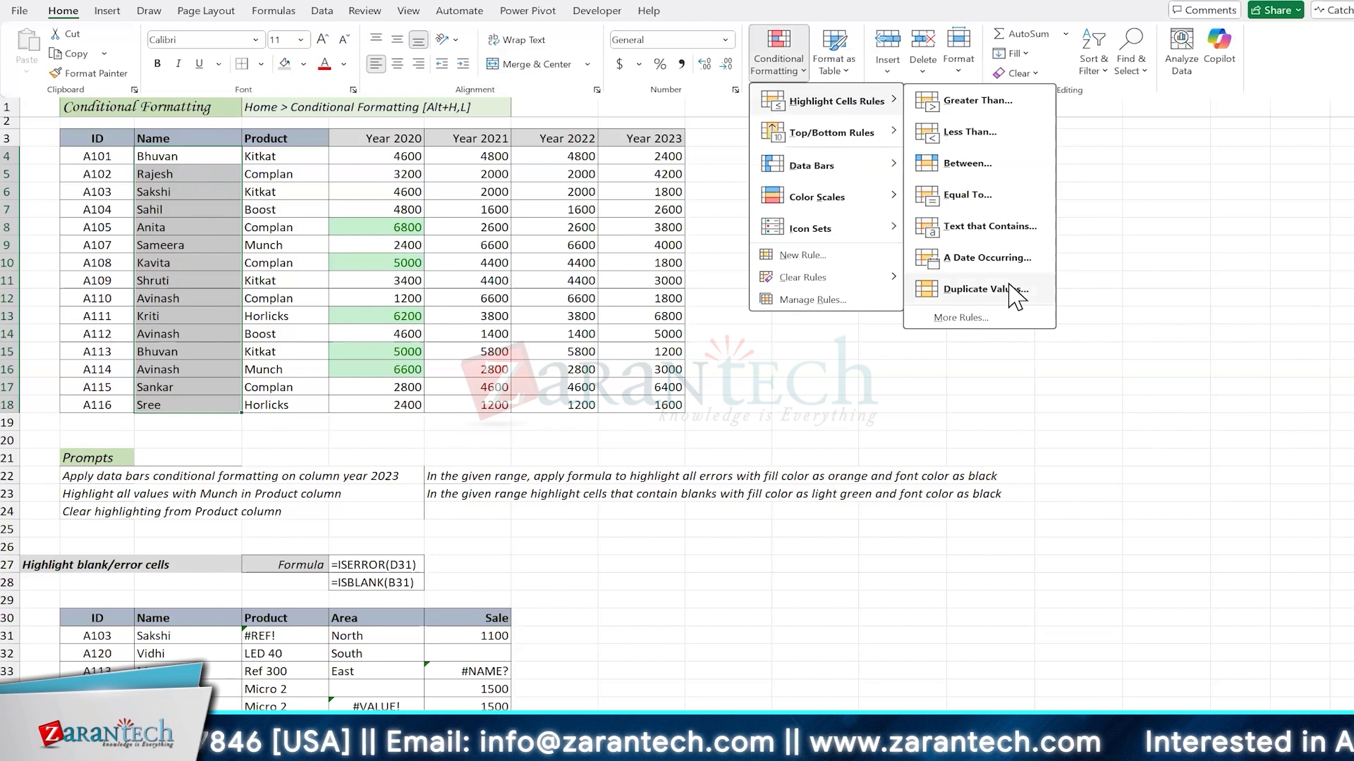
left_click(1010, 287)
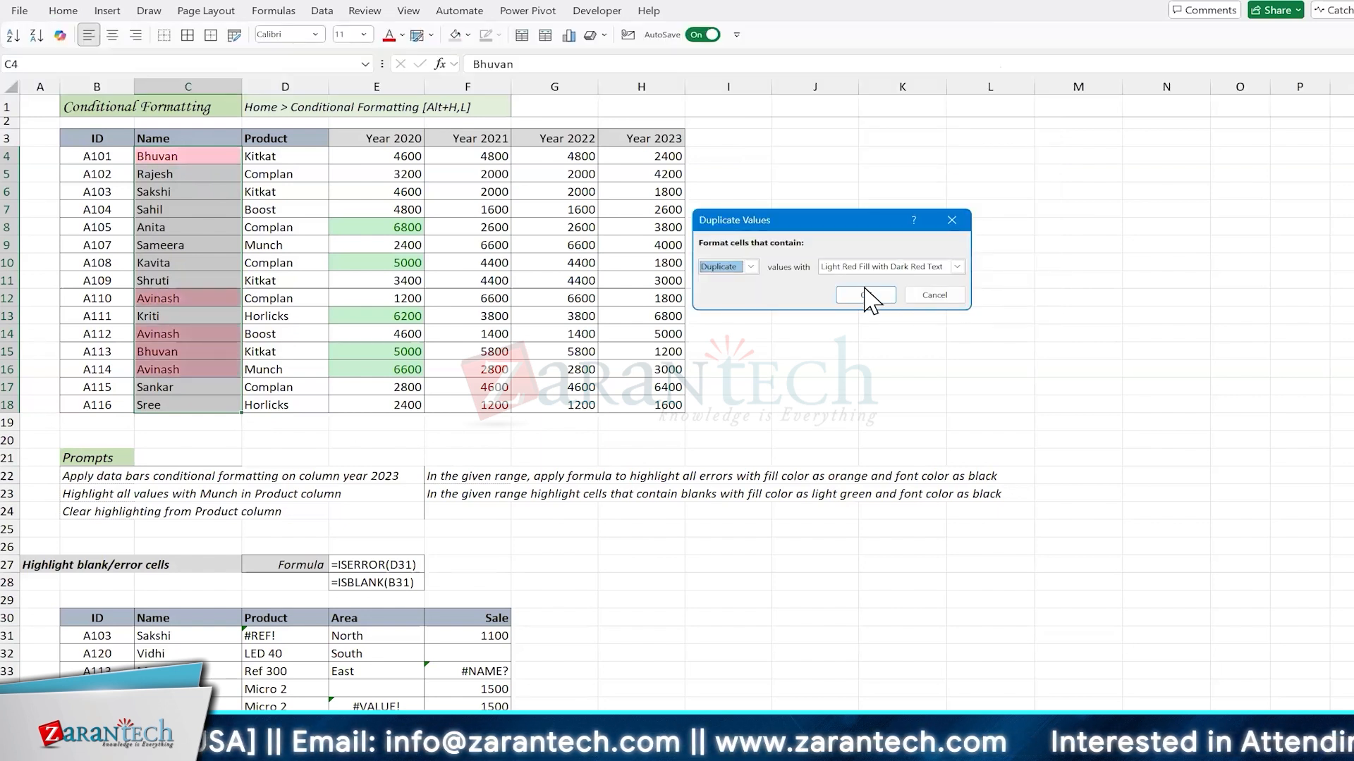
left_click(850, 268)
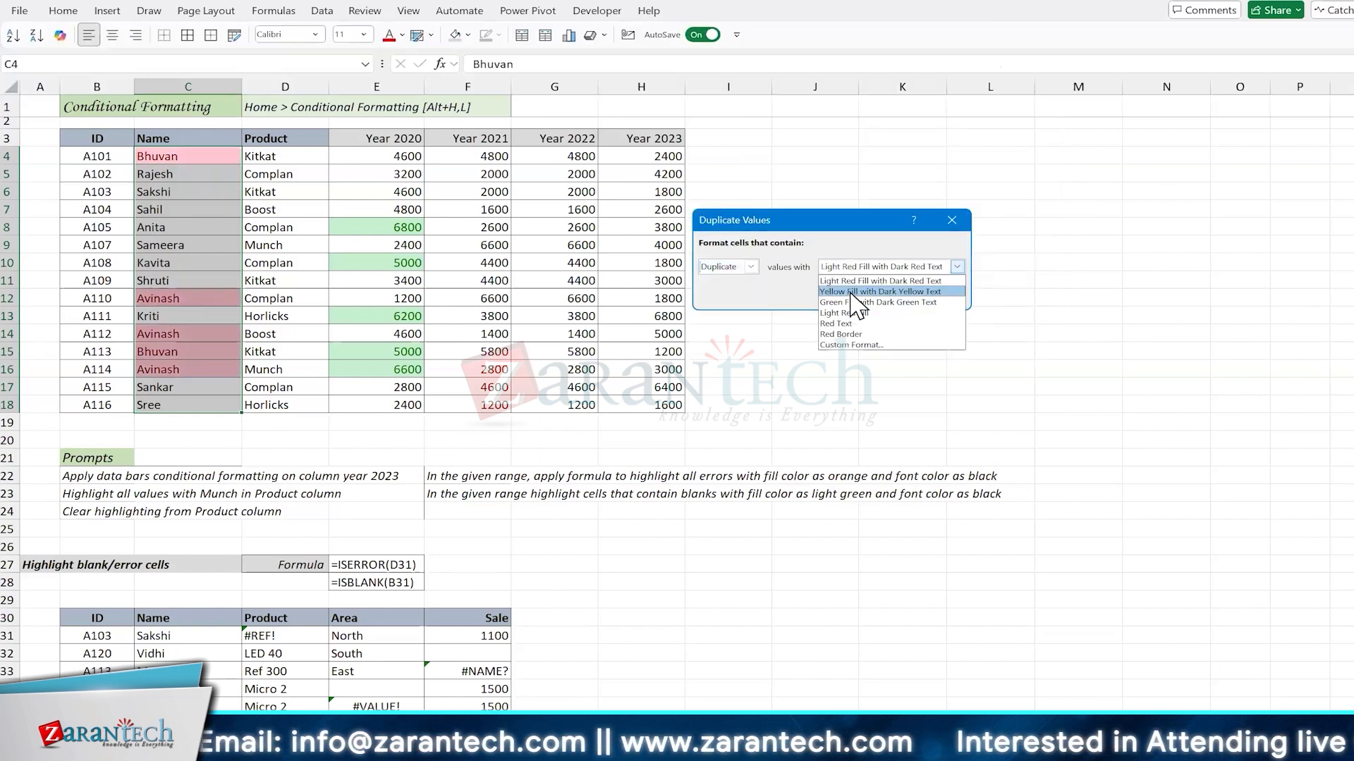
left_click(857, 305)
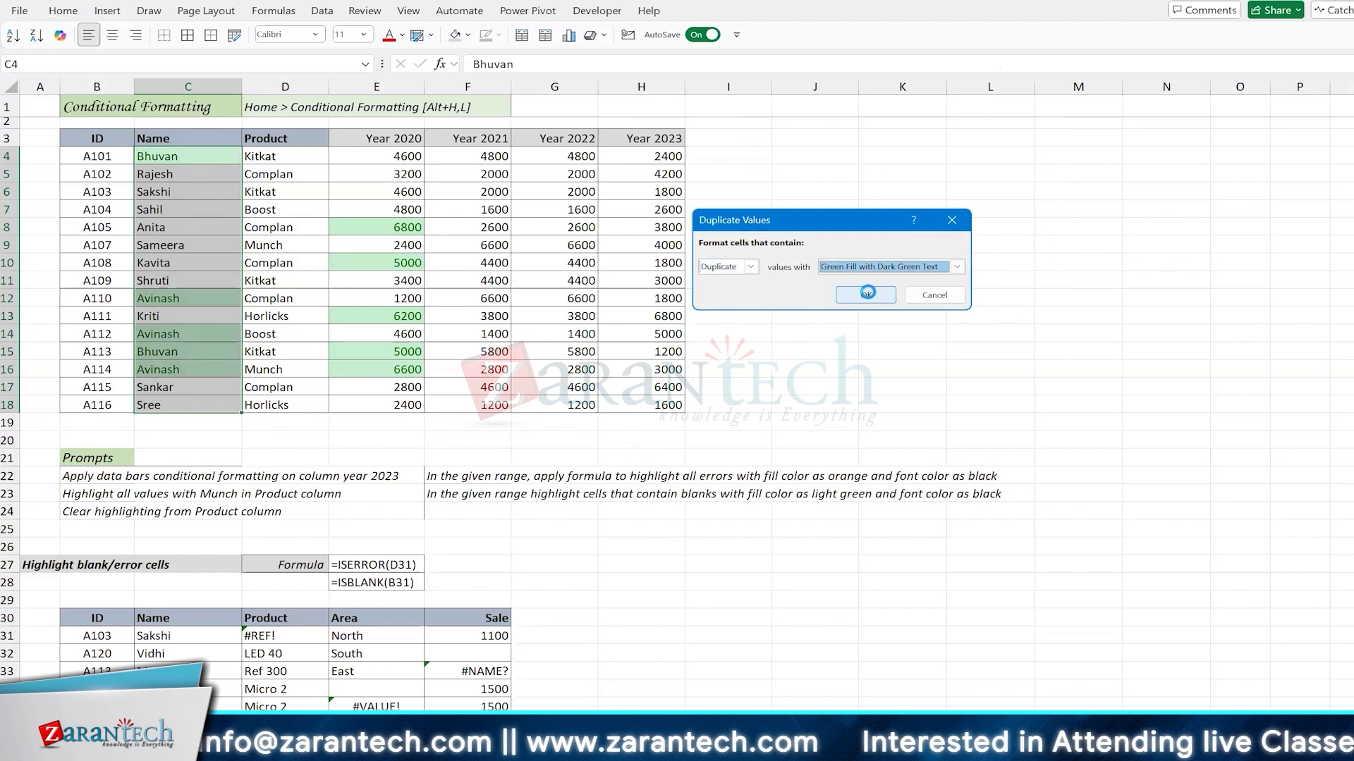
left_click(868, 294)
left_click(212, 226)
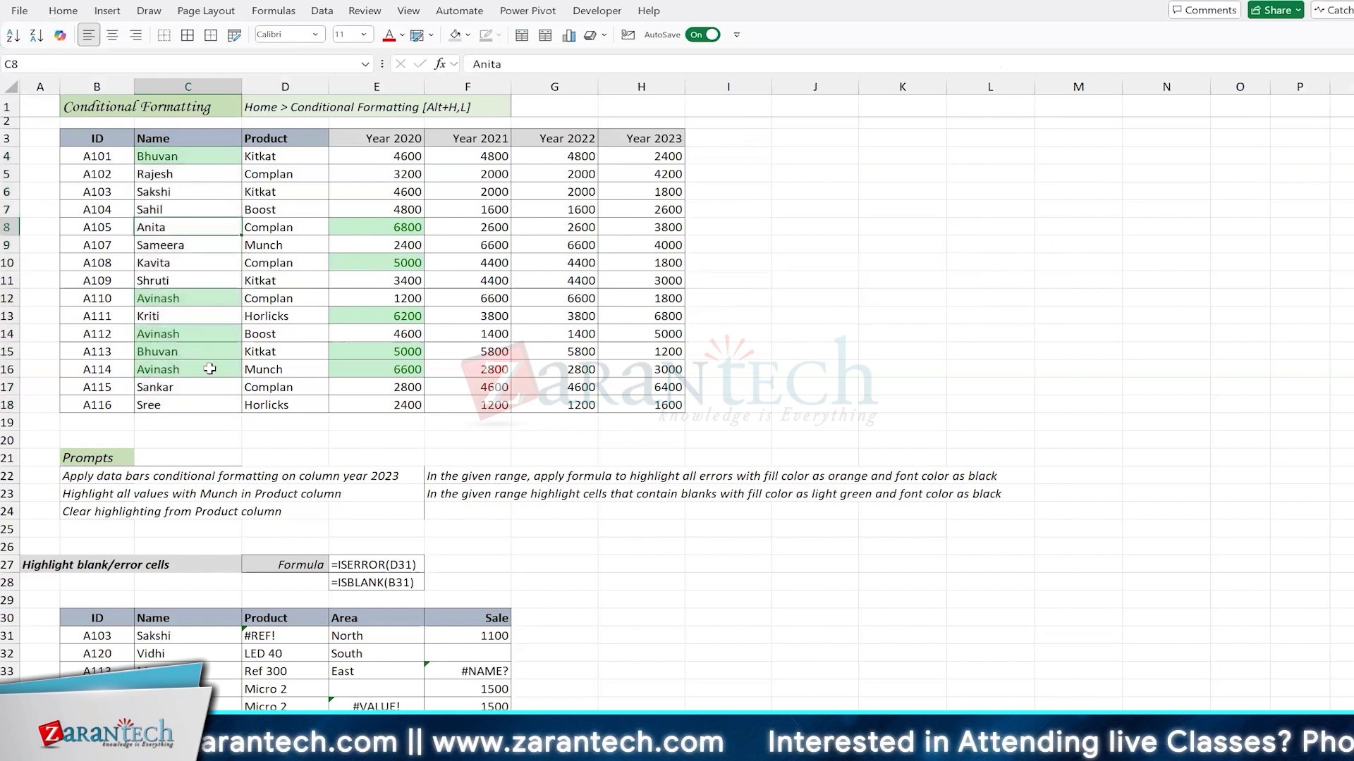
Step: Enter the same new first name in C10 and C8 to create another duplicate in the Name column
left_click(180, 261)
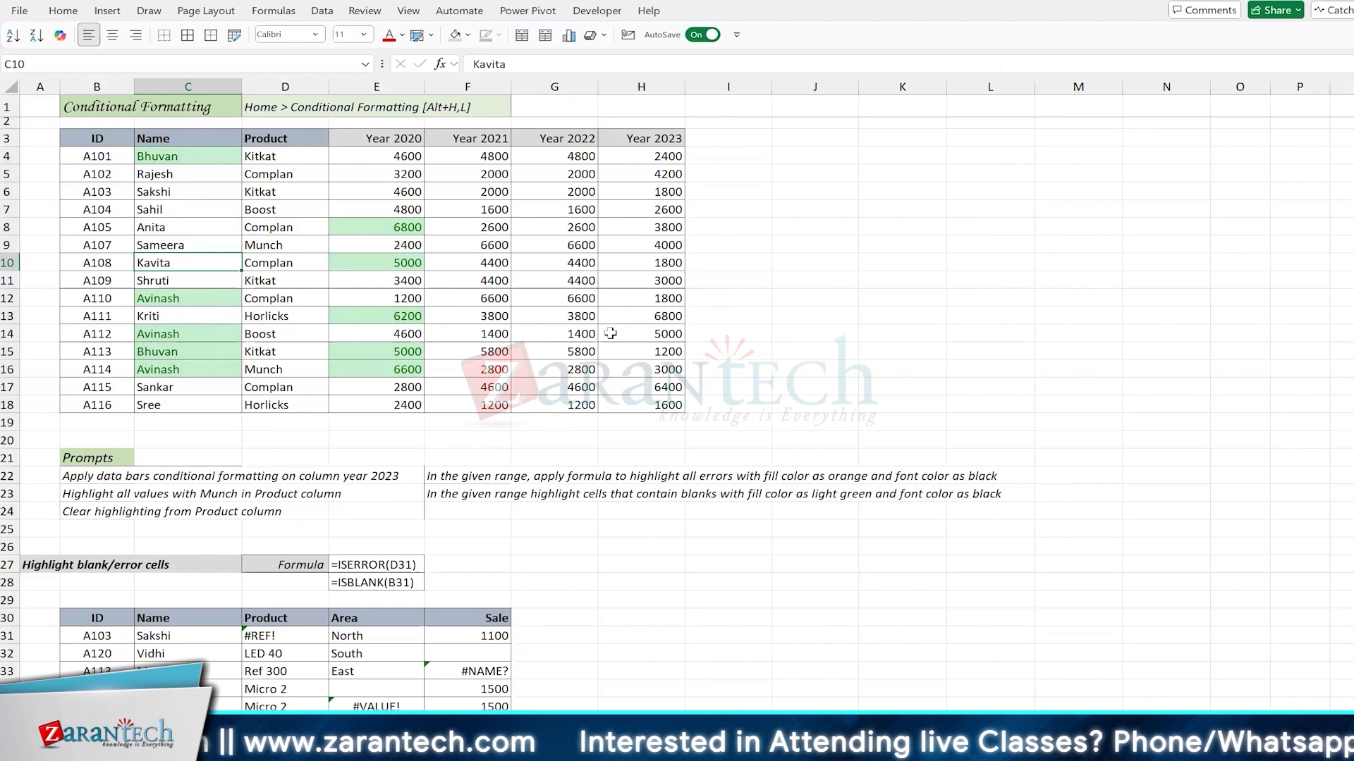
type("Cathy")
key("Up")
key("Up")
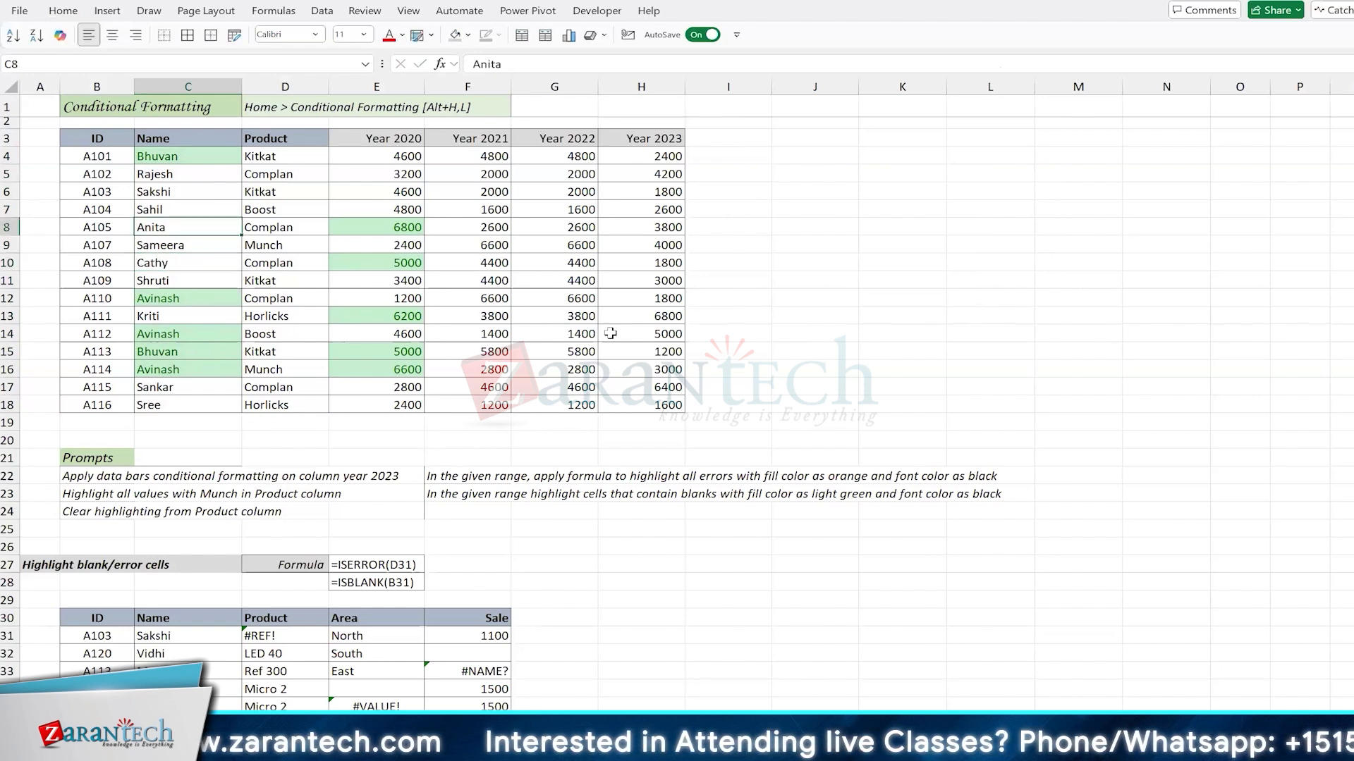
type("Cathy")
key("Return")
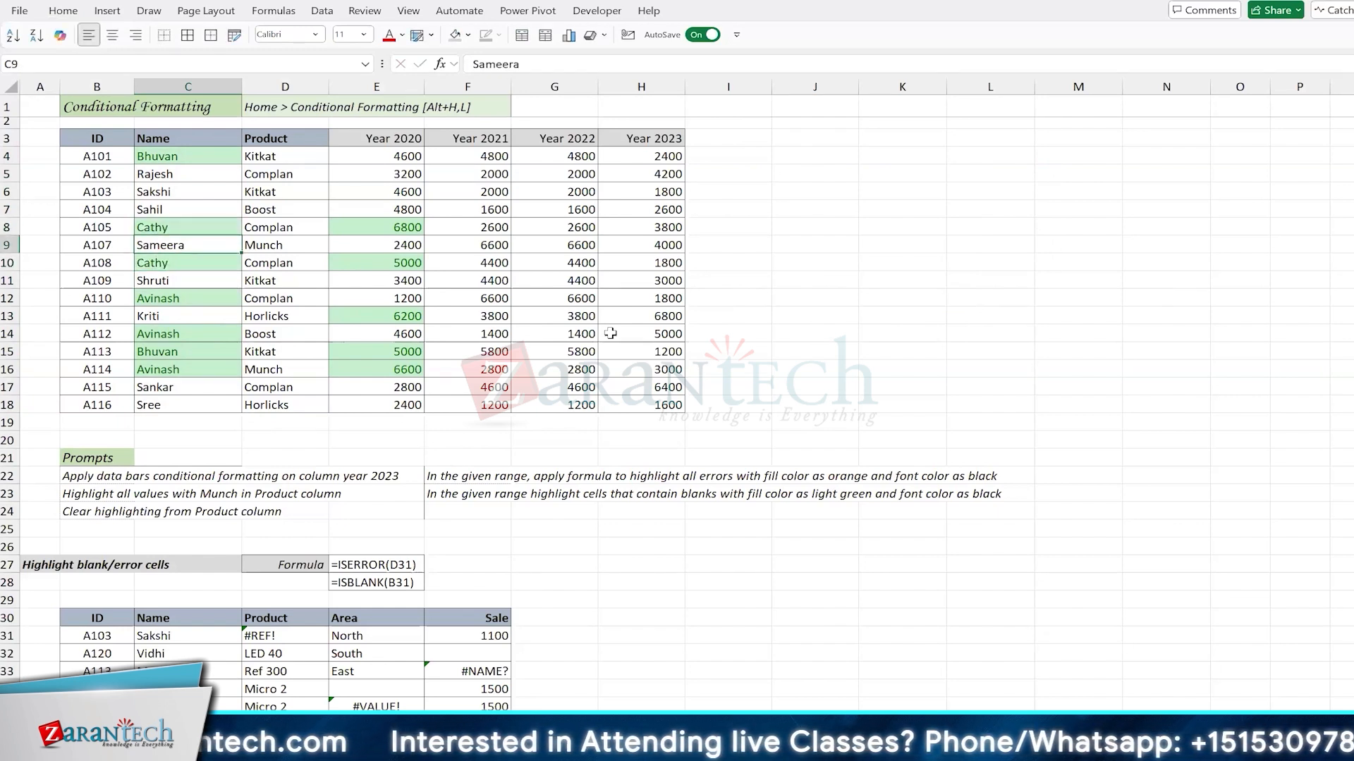
Step: Clear the conditional formatting rules from the Name column, C4:C18
key("Up")
key("Up")
key("Up")
key("Up")
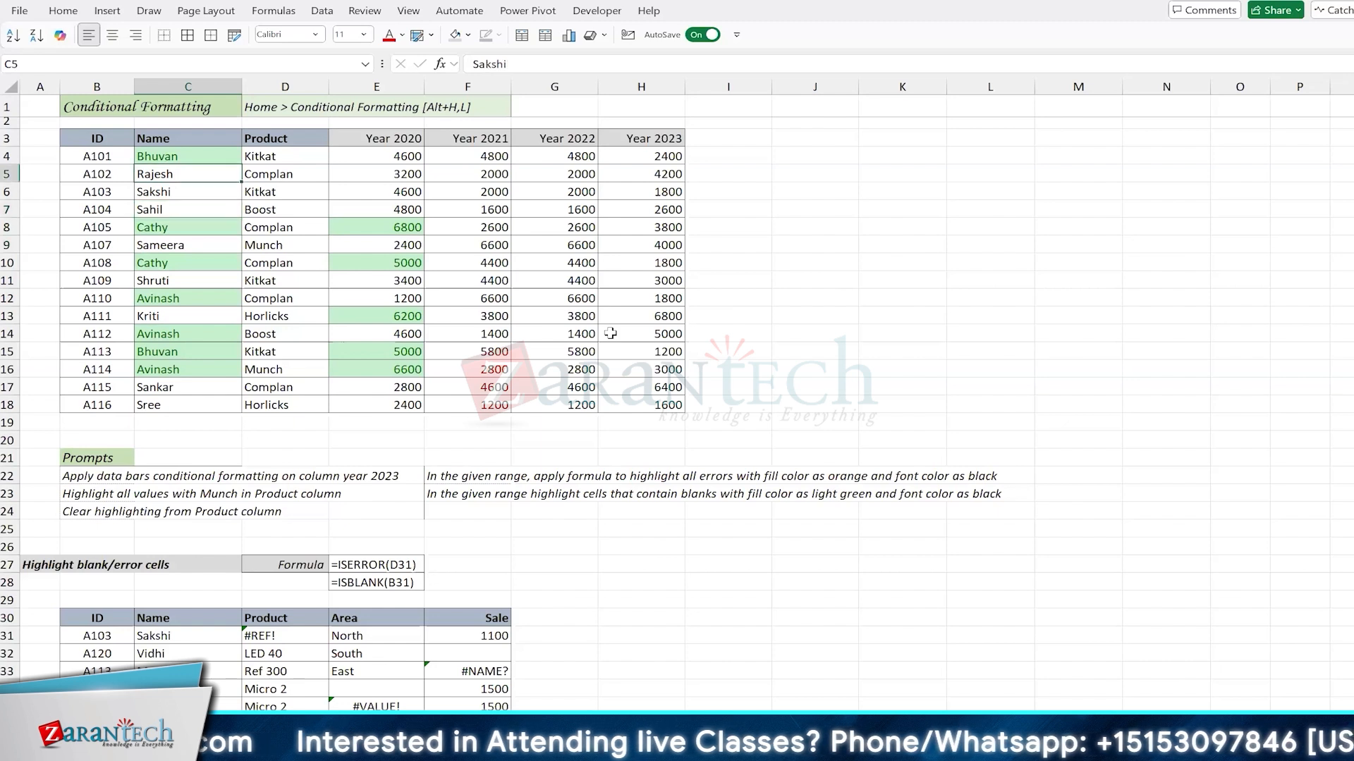
key("Down")
key("Down")
key("Down")
key("Down")
key("Down")
key("Down")
key("Down")
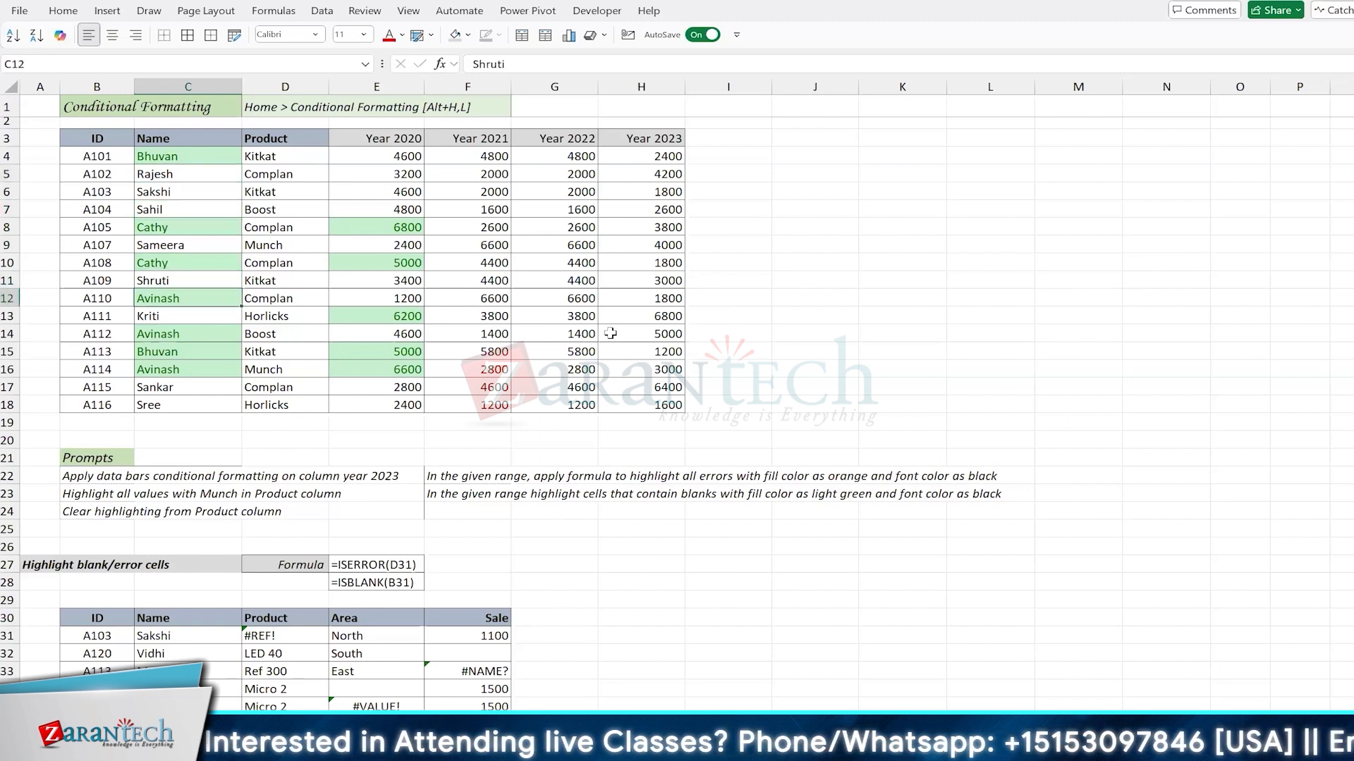
key("Up")
key("Up")
key("Up")
key("Up")
key("Up")
key("Up")
key("Up")
key("Up")
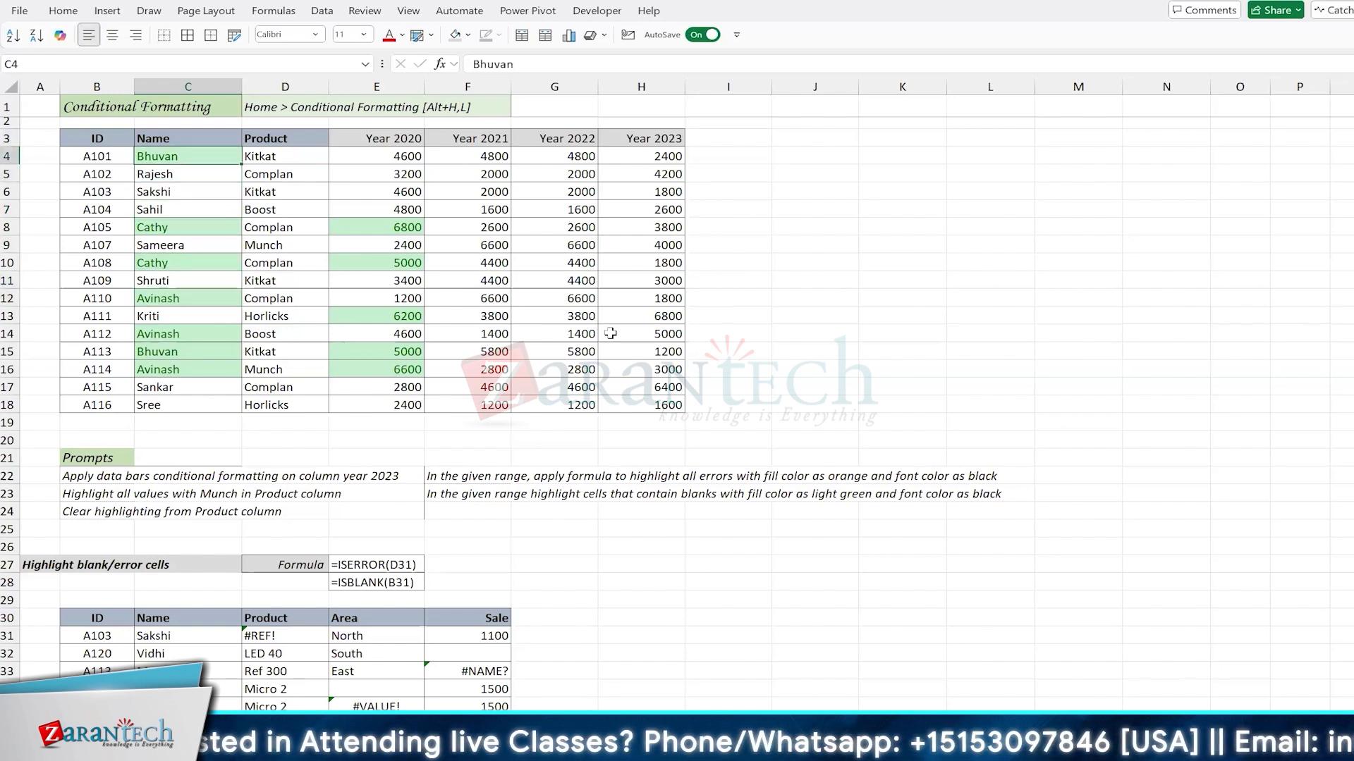
key("ctrl+shift+Down")
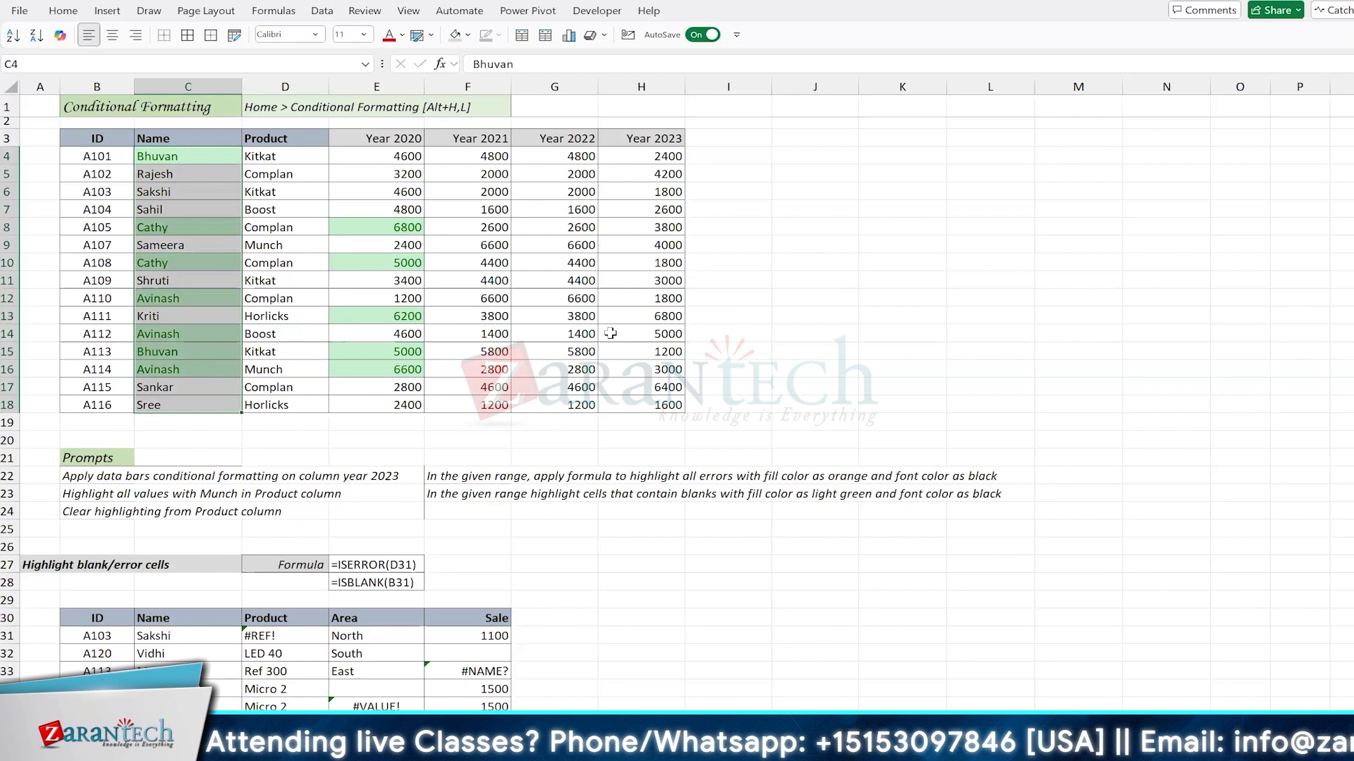
key("alt+h")
key("l")
key("c")
key("s")
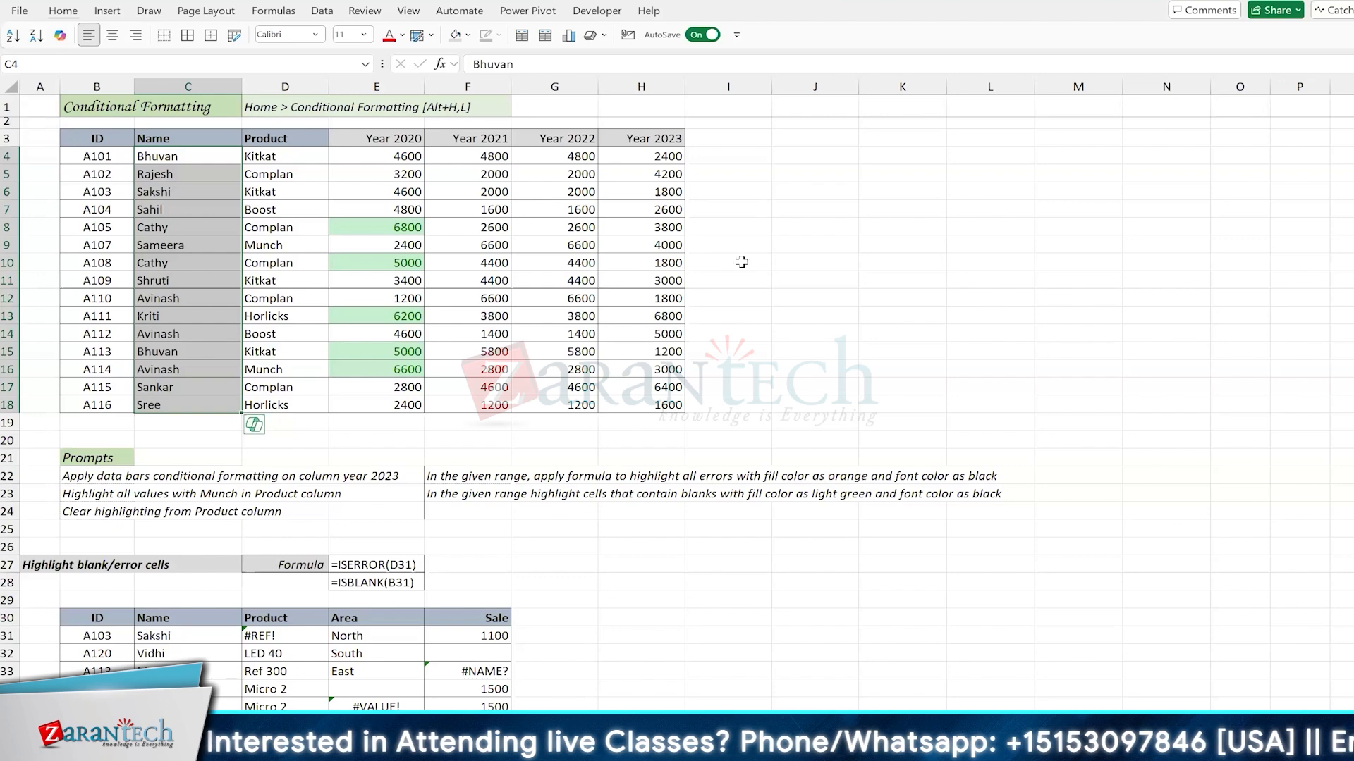
Step: Create a PivotTable at M4 on the existing worksheet from B3:H18, with the Name field in Rows
left_click(1053, 156)
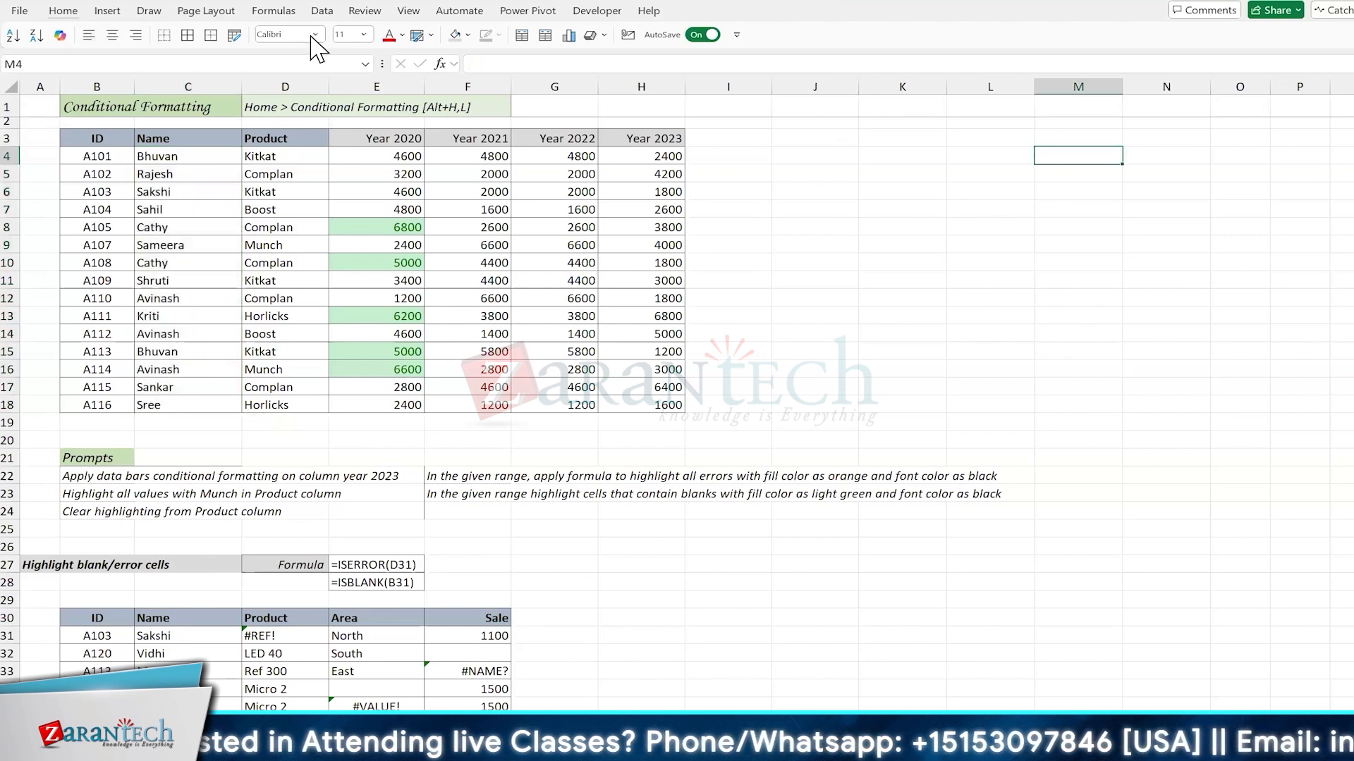
left_click(107, 11)
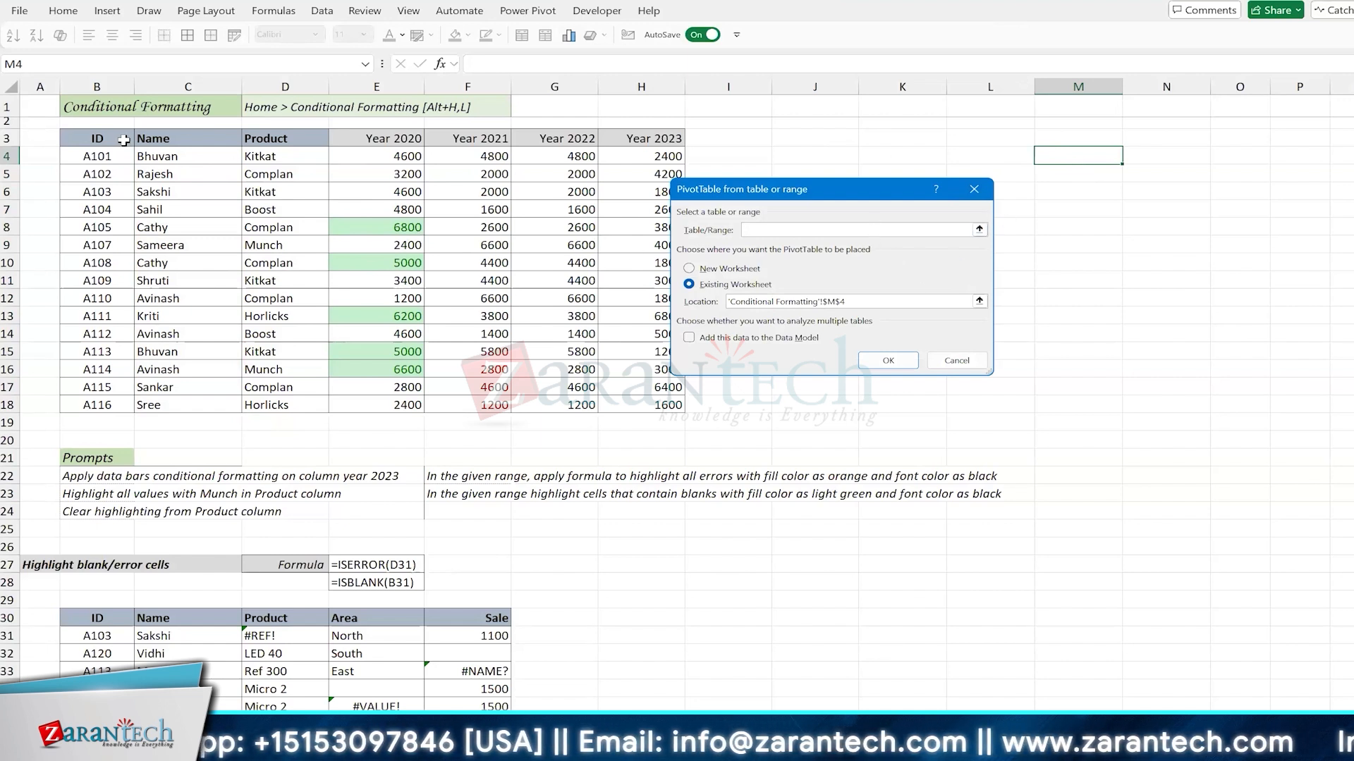
left_click_drag(120, 139, 659, 405)
left_click(886, 361)
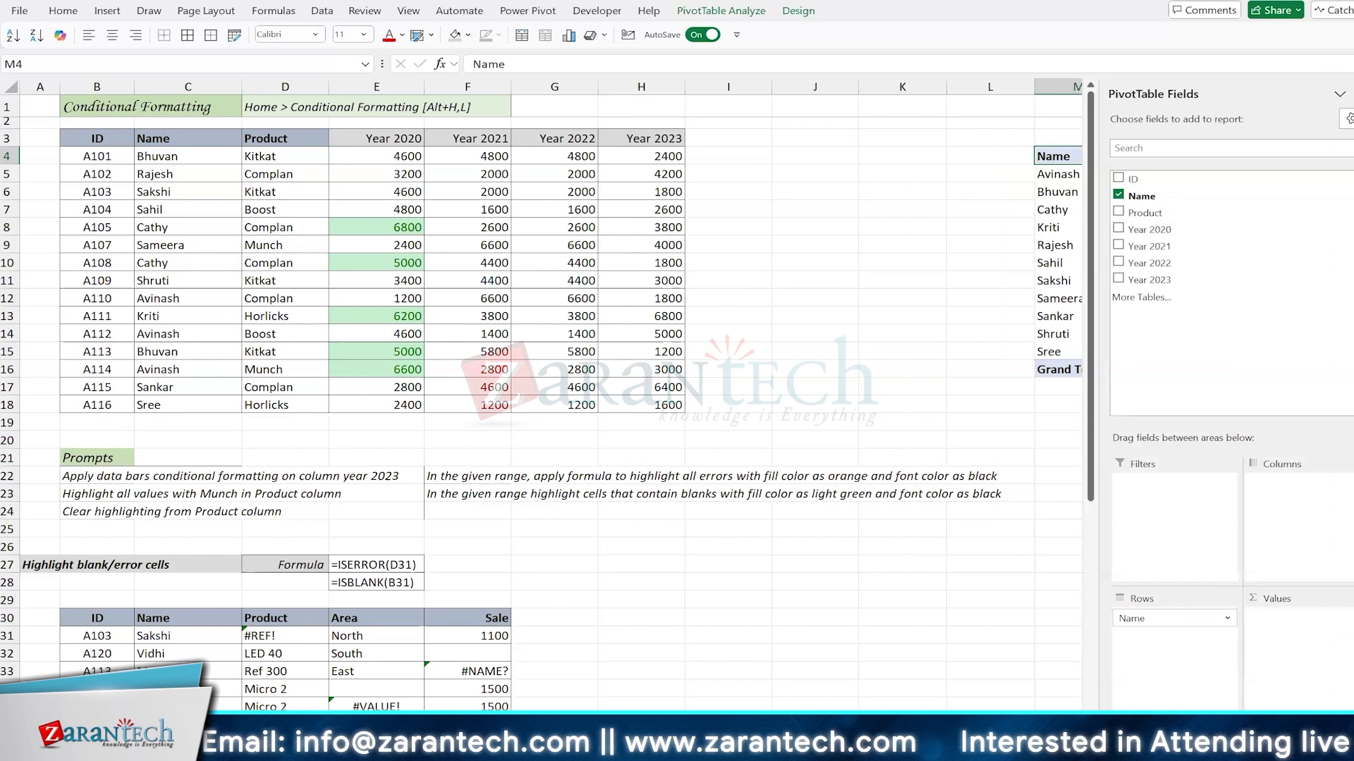
left_click(1352, 94)
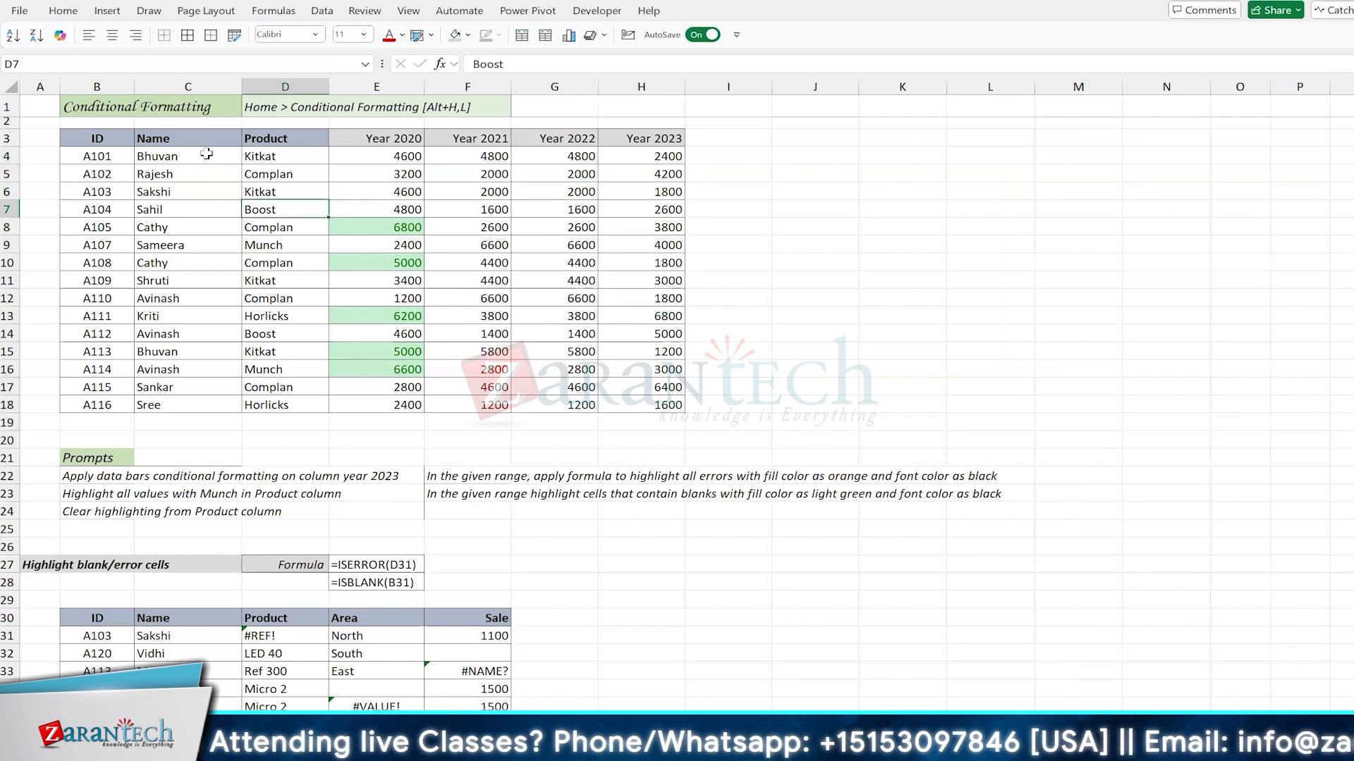
Step: Preview a Text That Contains rule on C4:C18 with the text "s" and "sh", and cancel it
left_click_drag(206, 154, 211, 401)
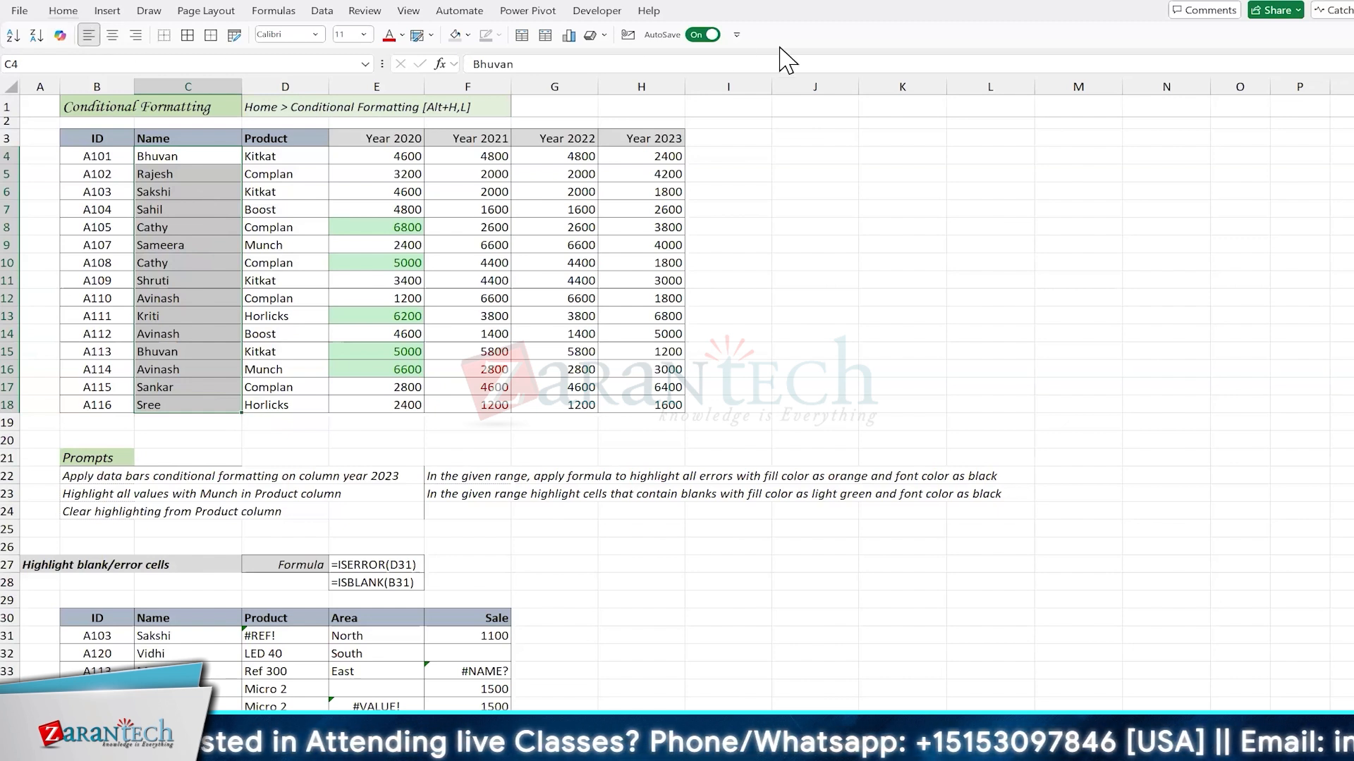
key("alt+h")
key("l")
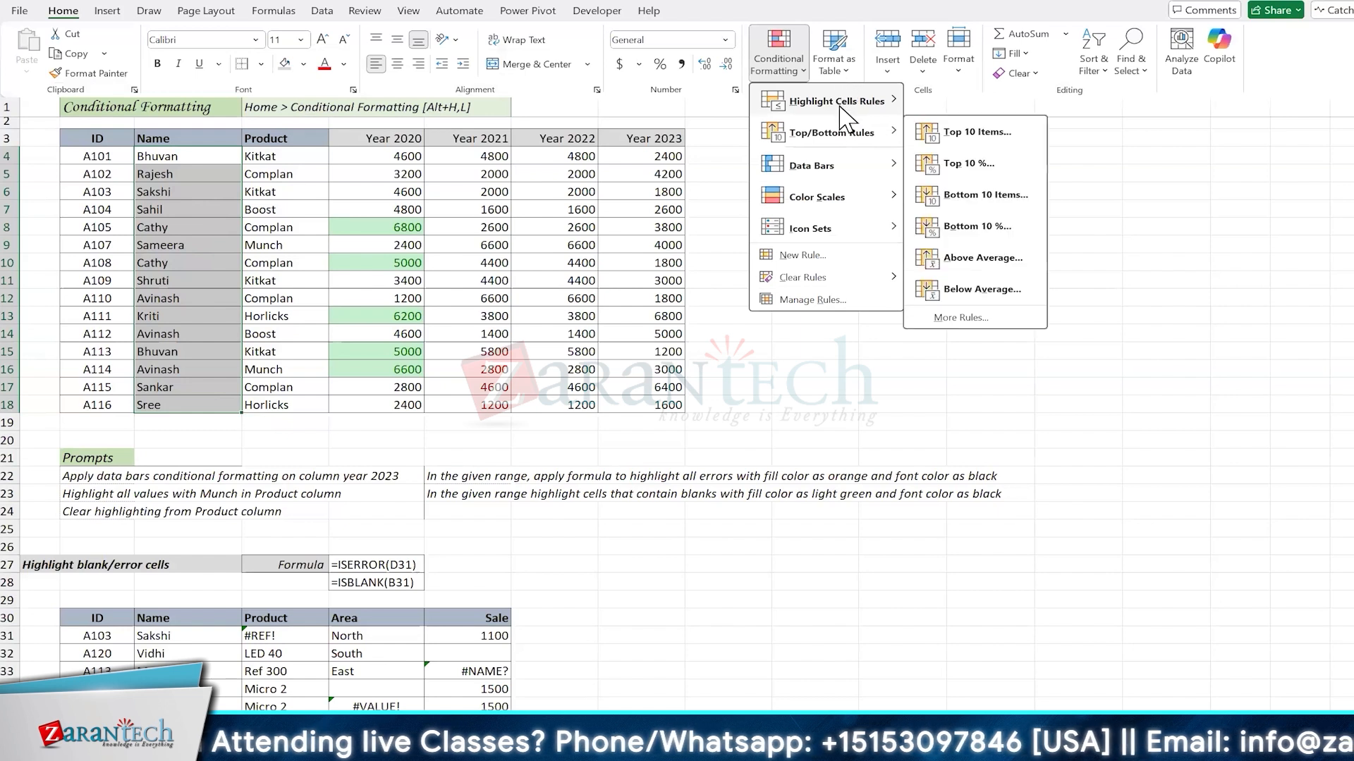
mouse_move(846, 105)
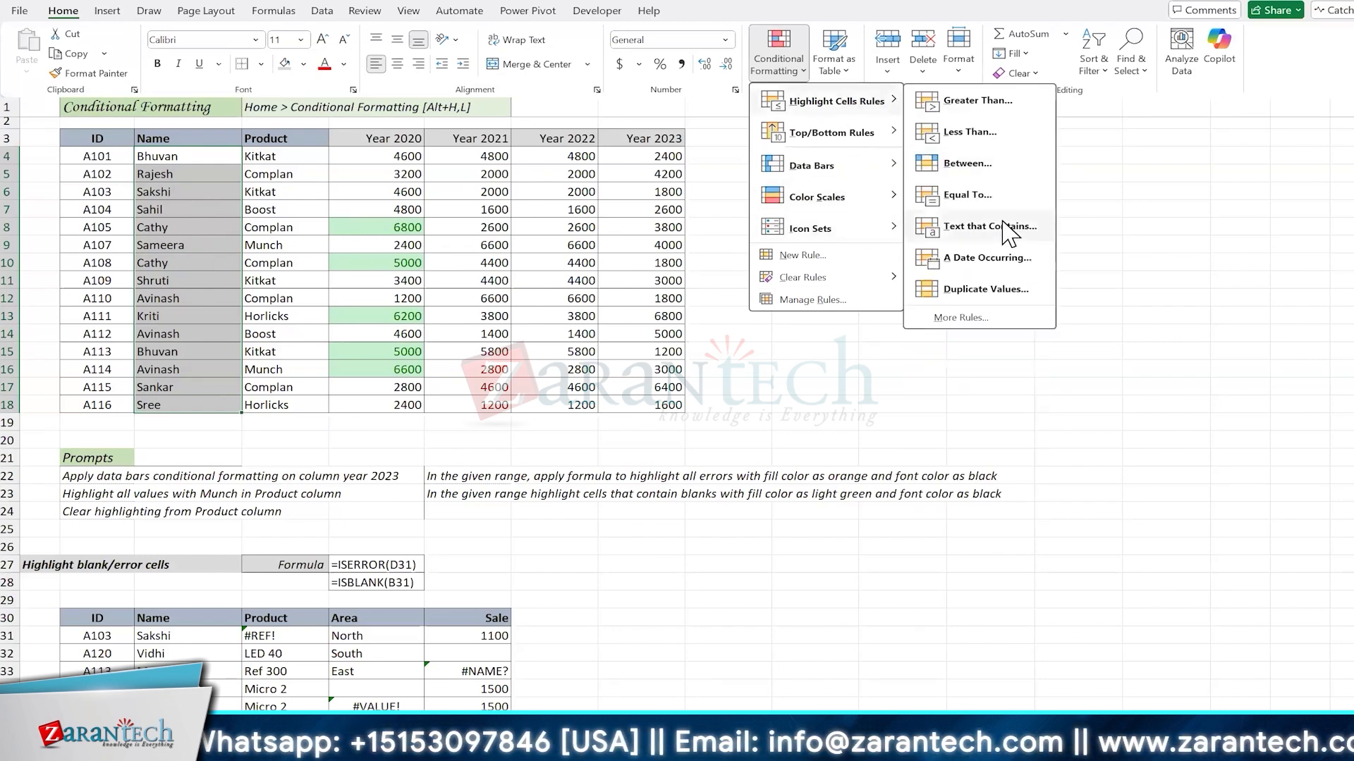
left_click(1008, 227)
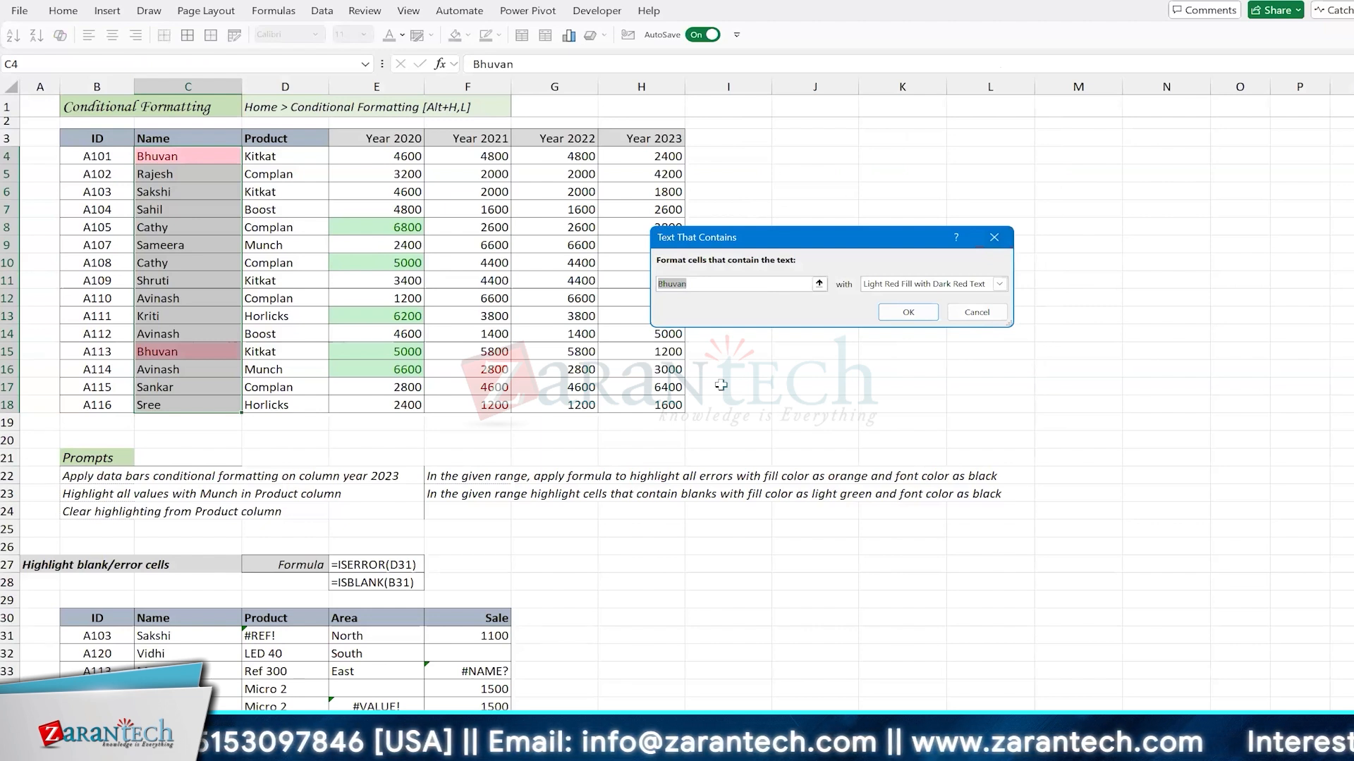
type("s")
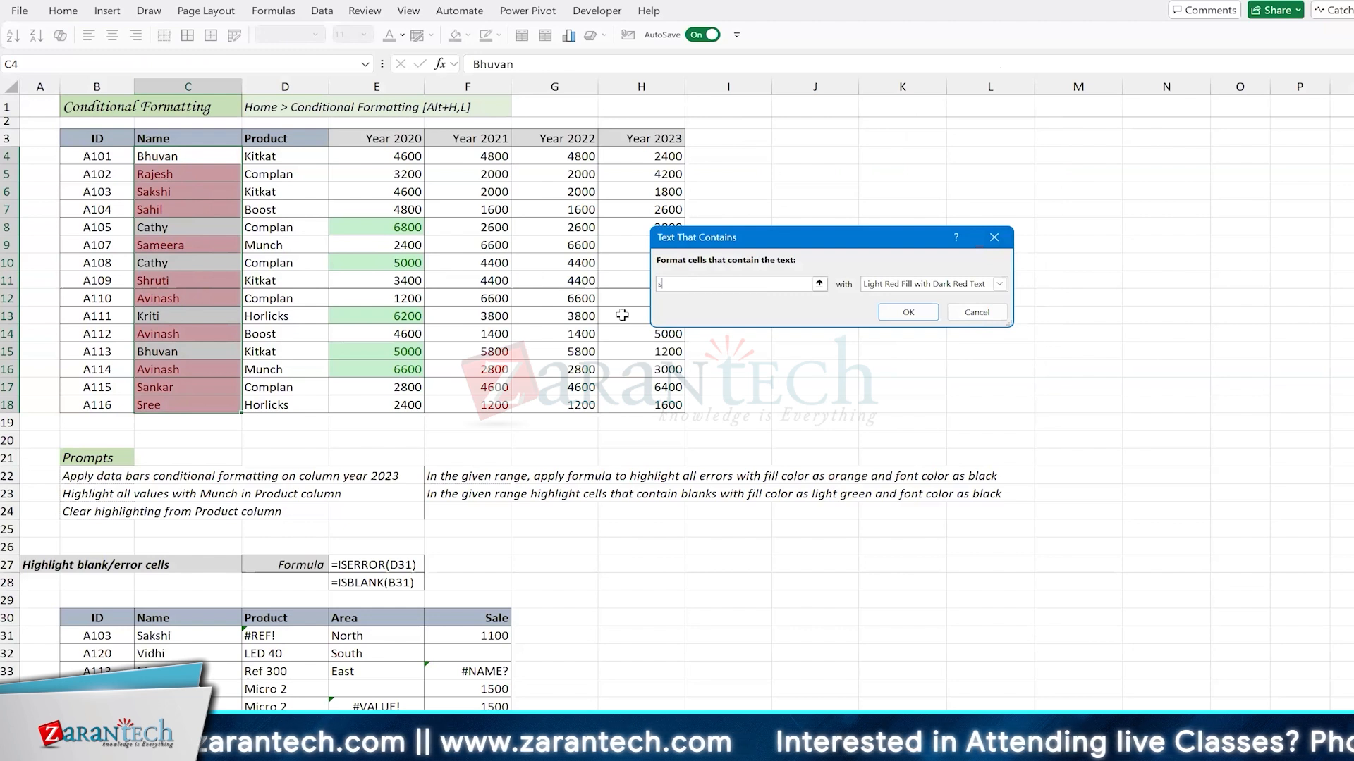
type("h")
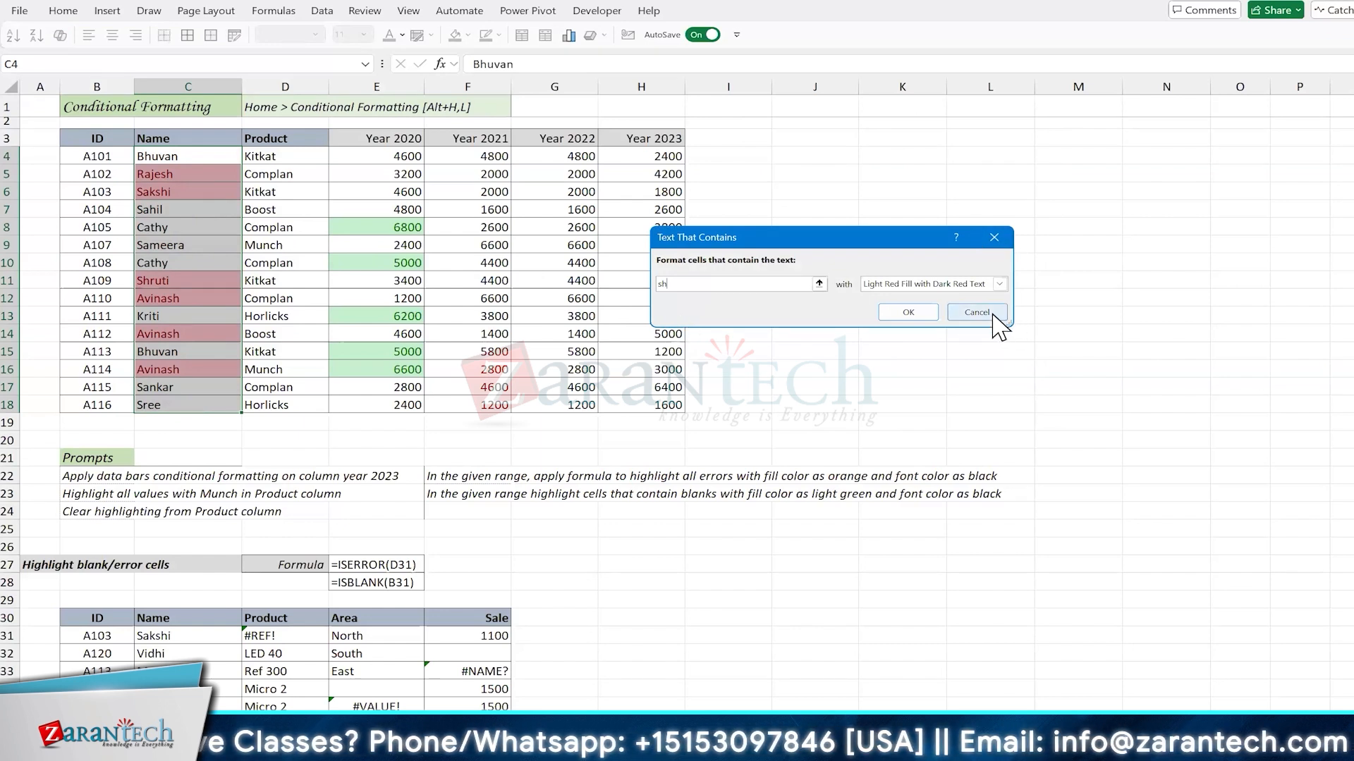
key("Escape")
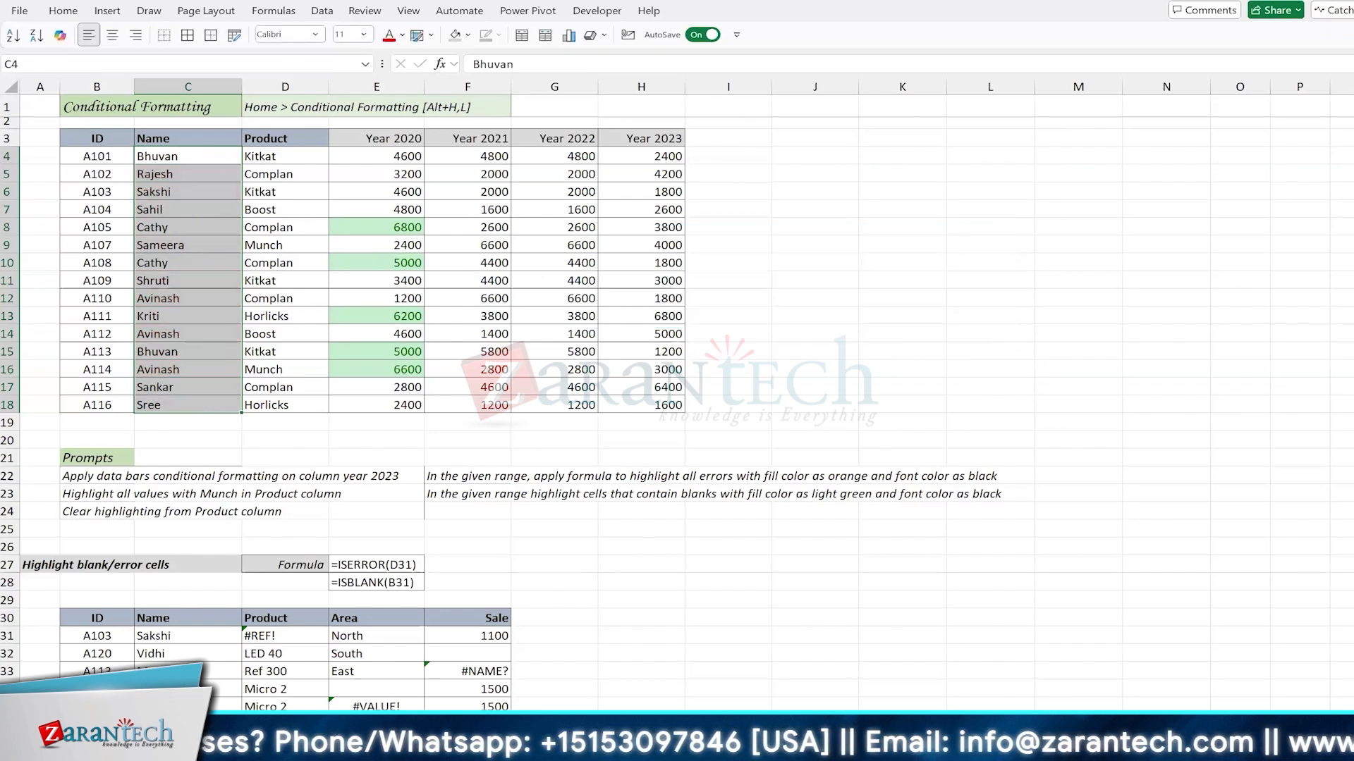
Step: Filter the Name column by the search text "sh", and remove the filter after checking the matching names
left_click(261, 310)
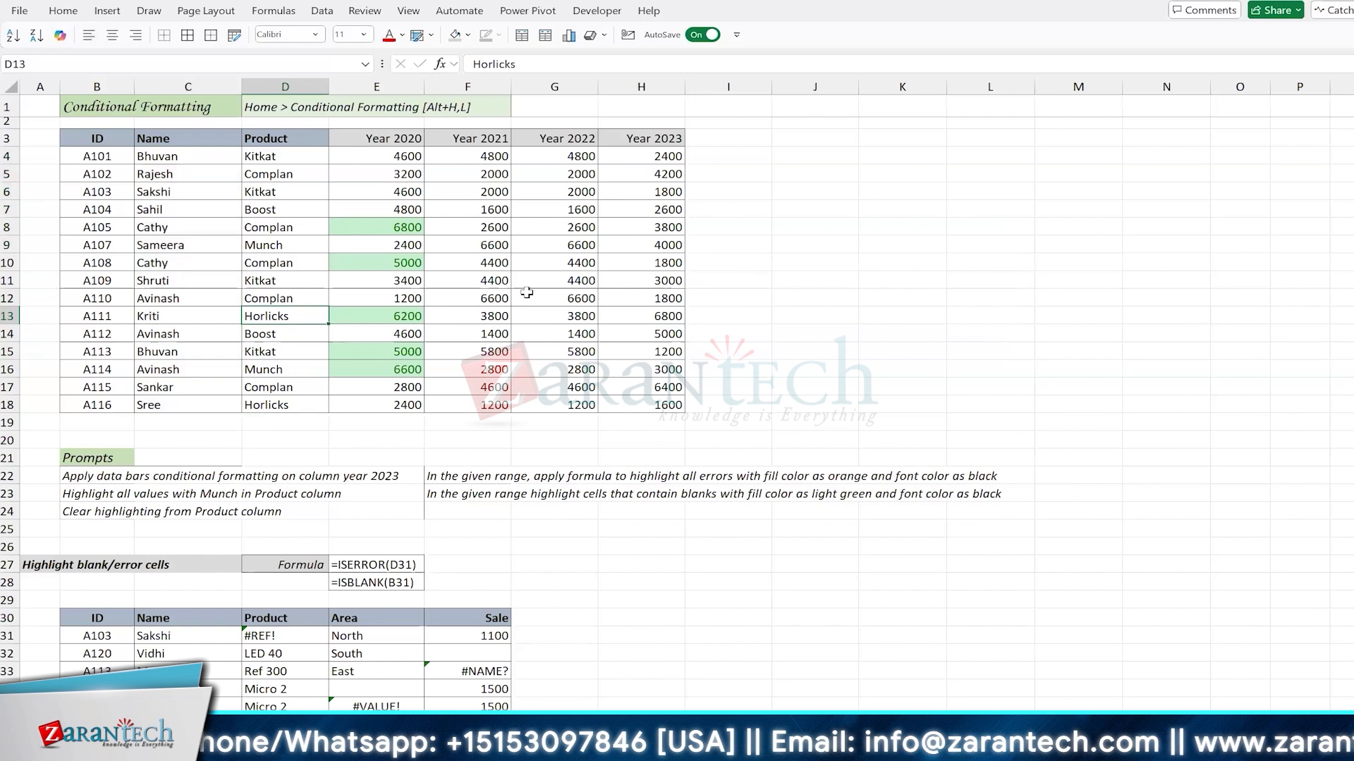
key("ctrl+shift+l")
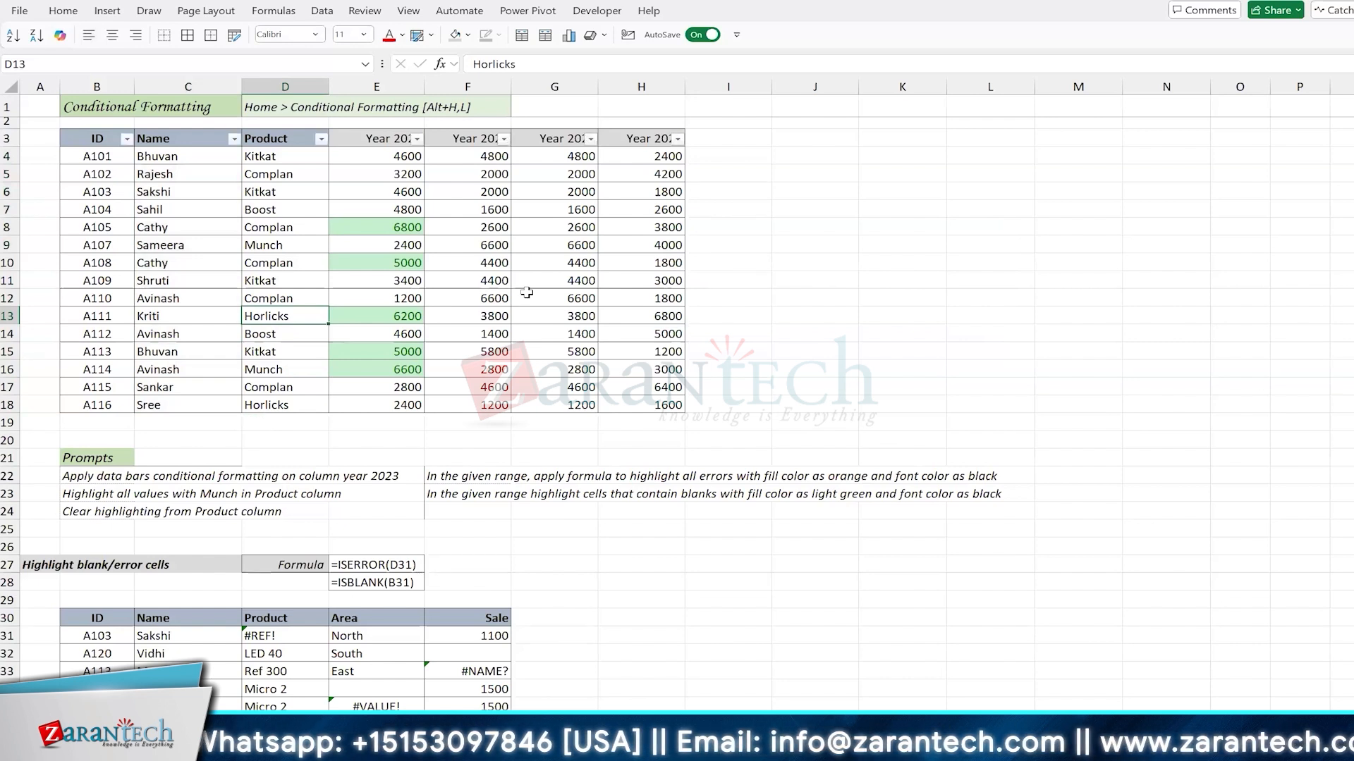
key("ctrl+Up")
key("Left")
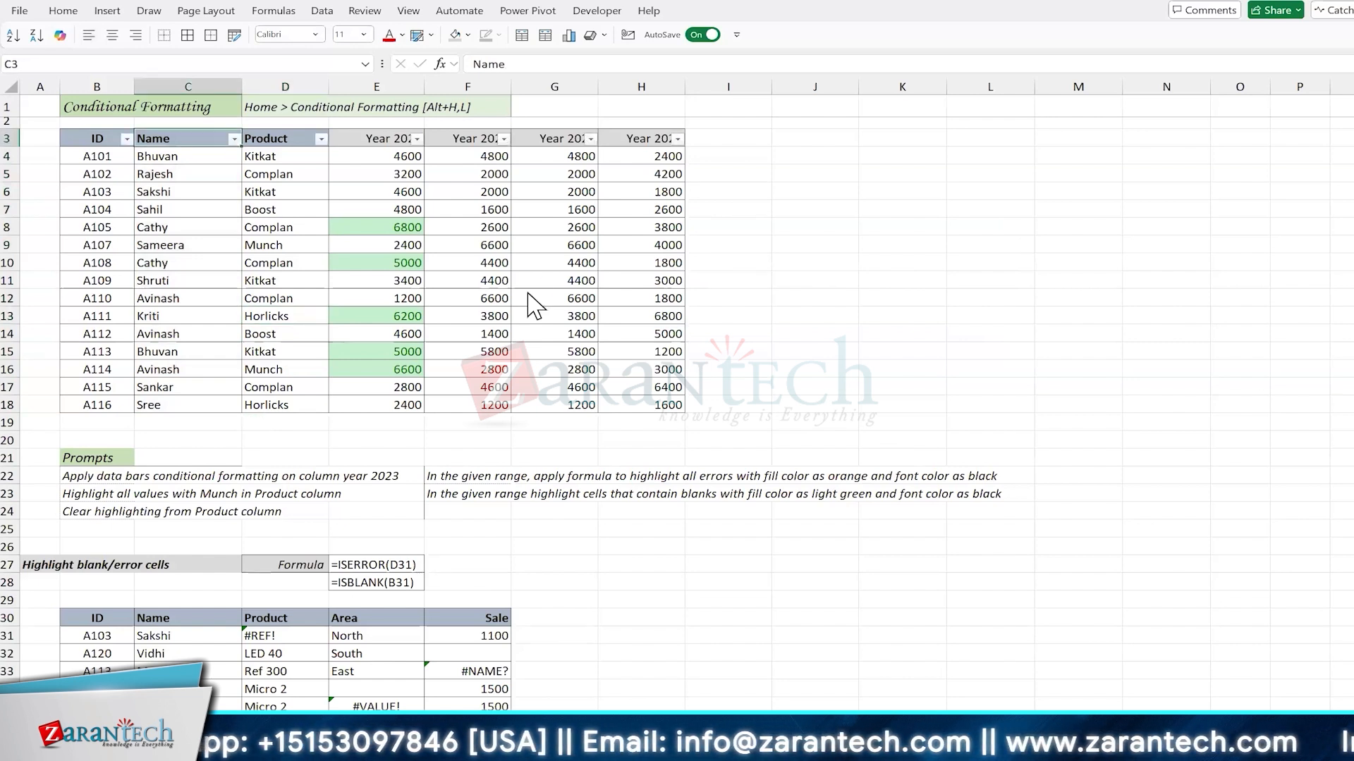
key("alt+Down")
type("sh")
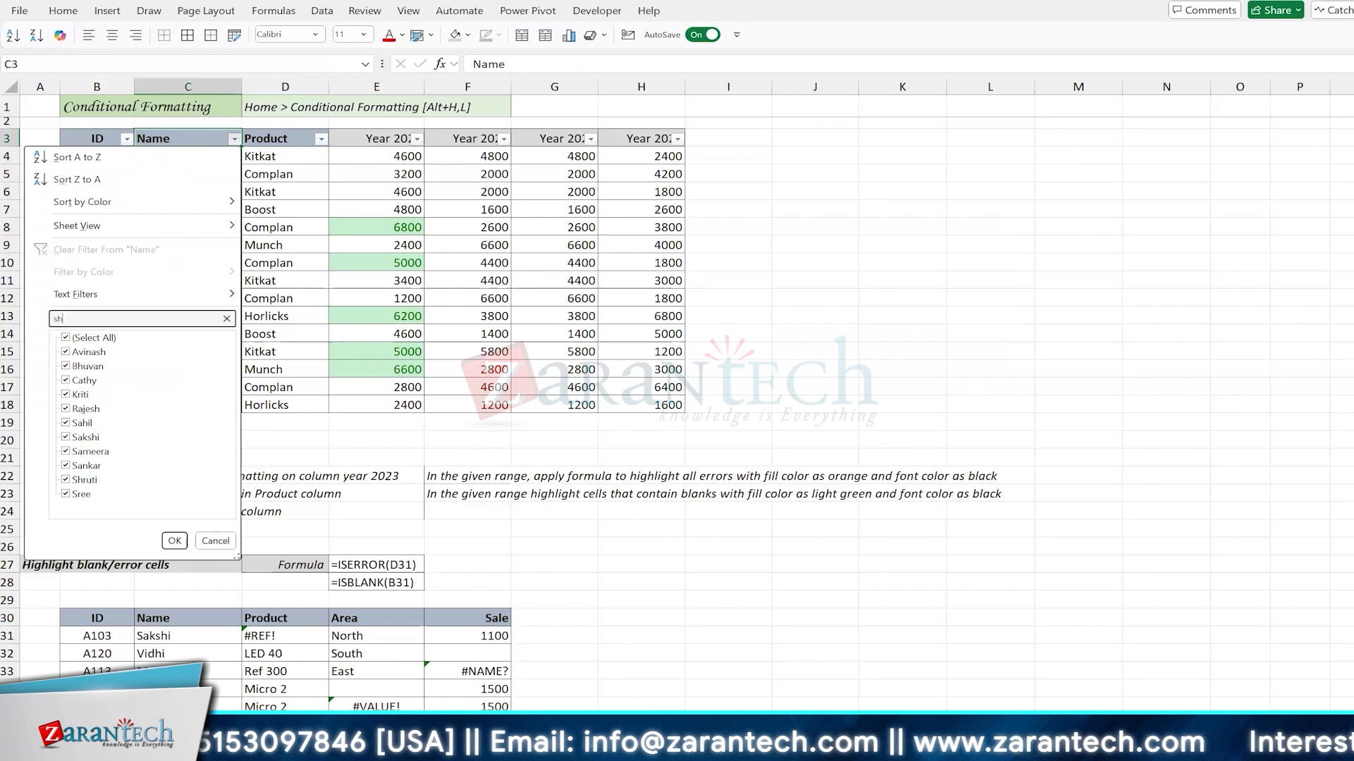
key("Return")
left_click(196, 158)
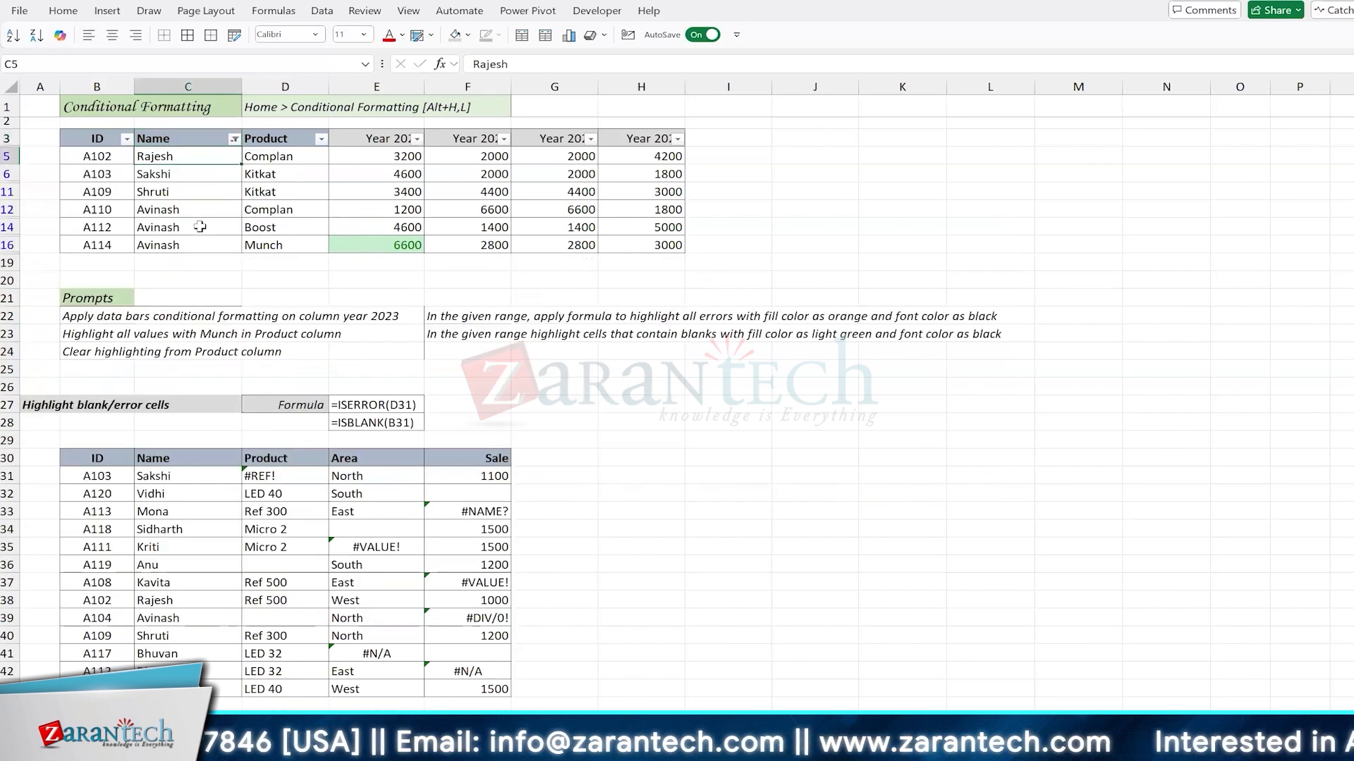
left_click(201, 243, "shift")
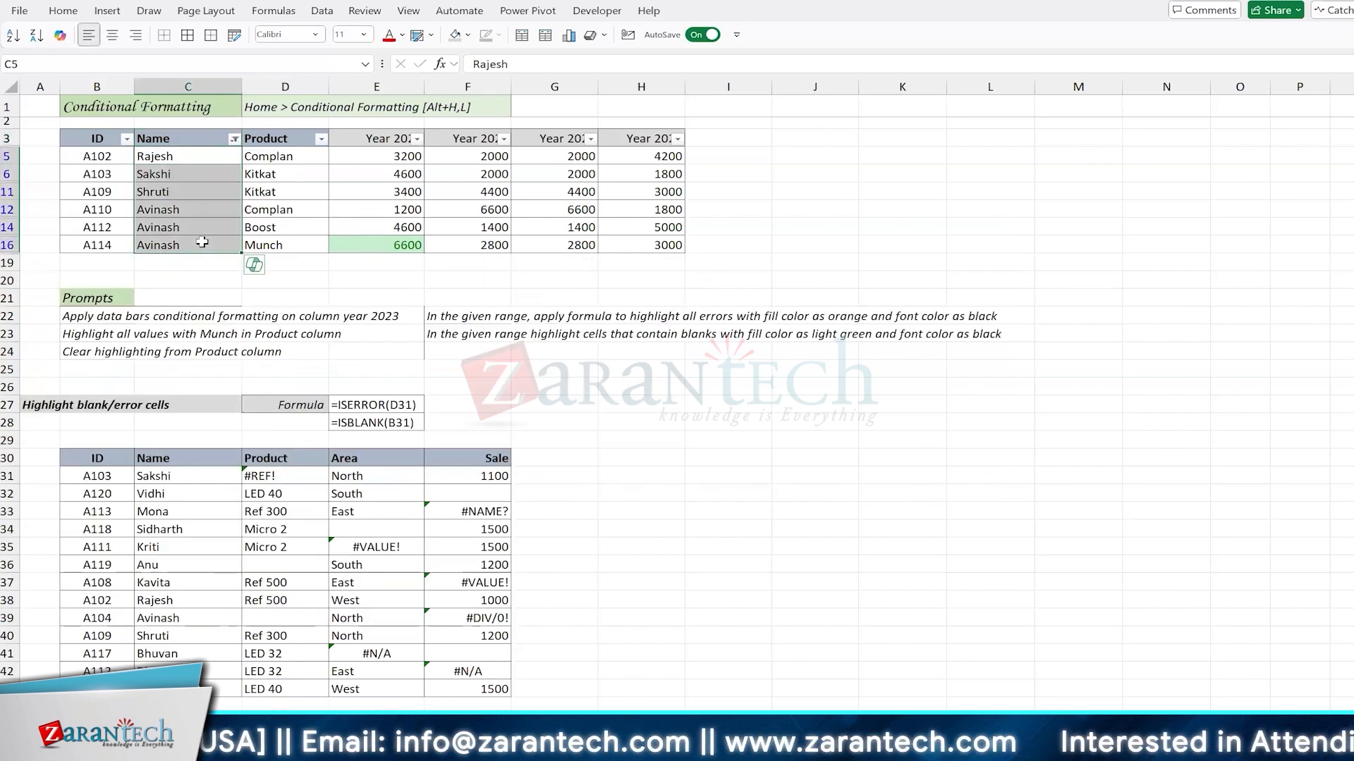
key("ctrl+shift+l")
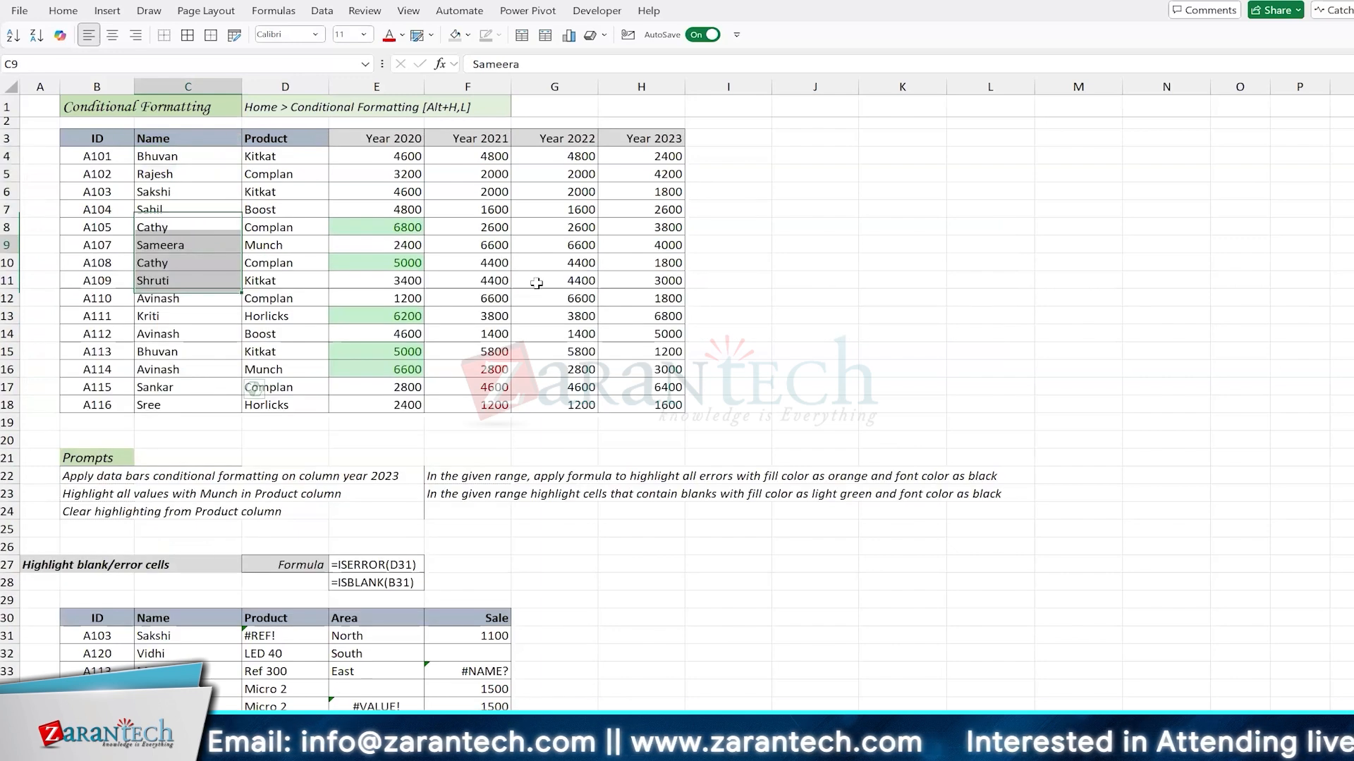
left_click(201, 242)
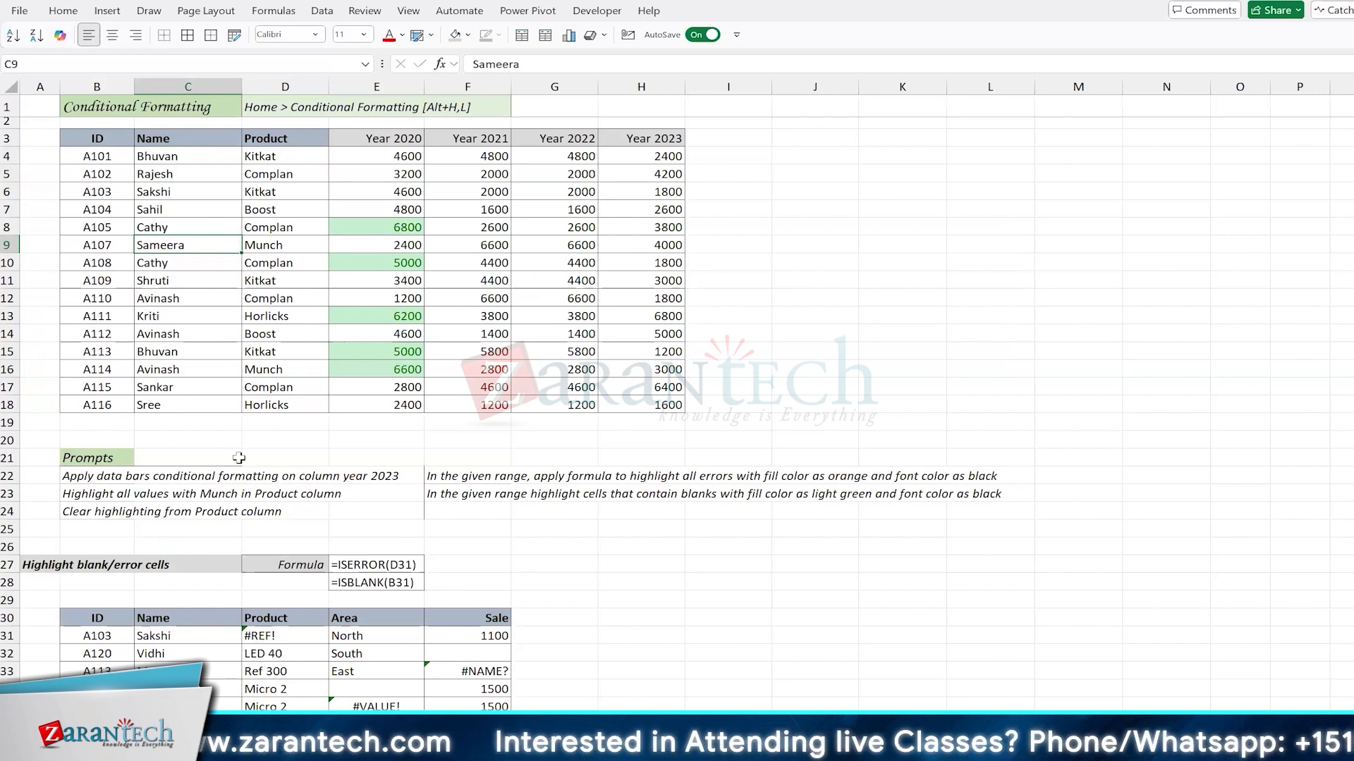
Step: Turn on filters for the table's header row and search the Name filter for "c" without applying it
left_click(188, 310)
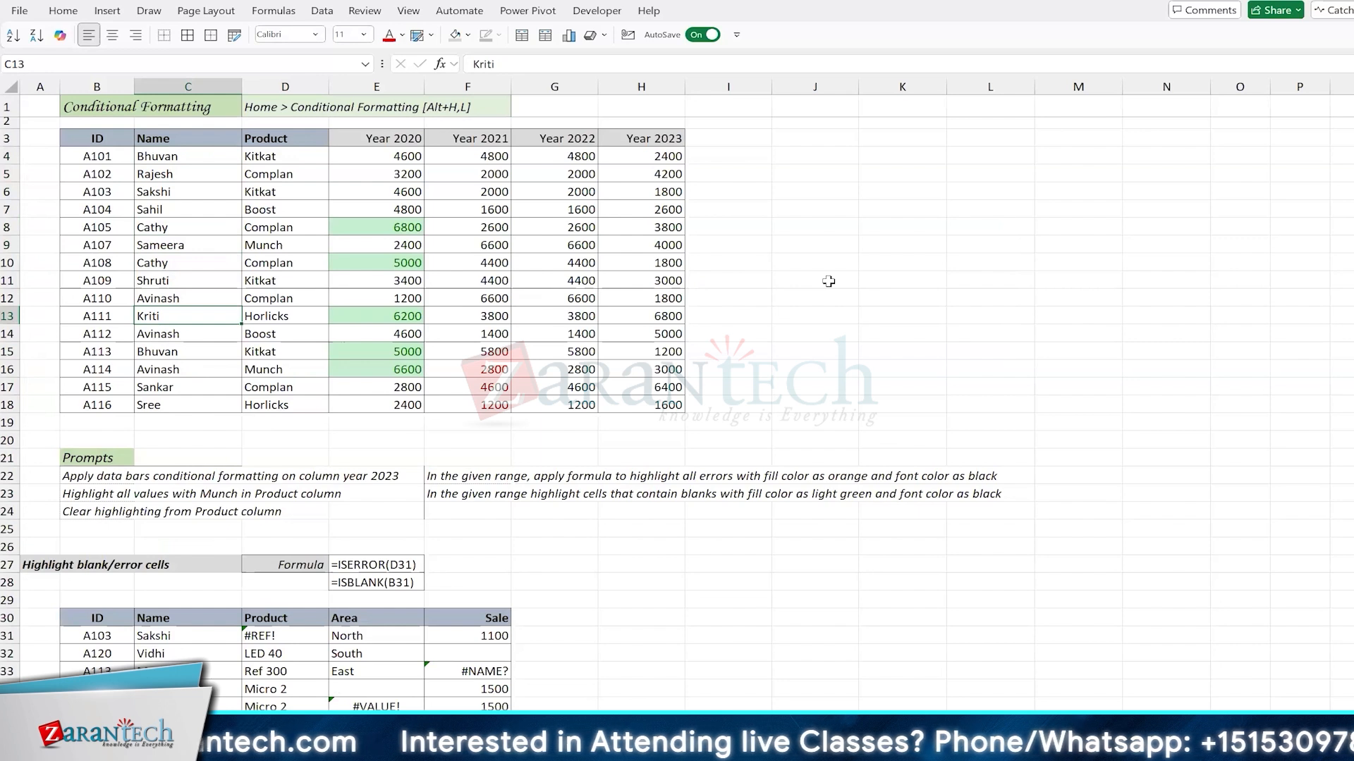
key("ctrl+shift+l")
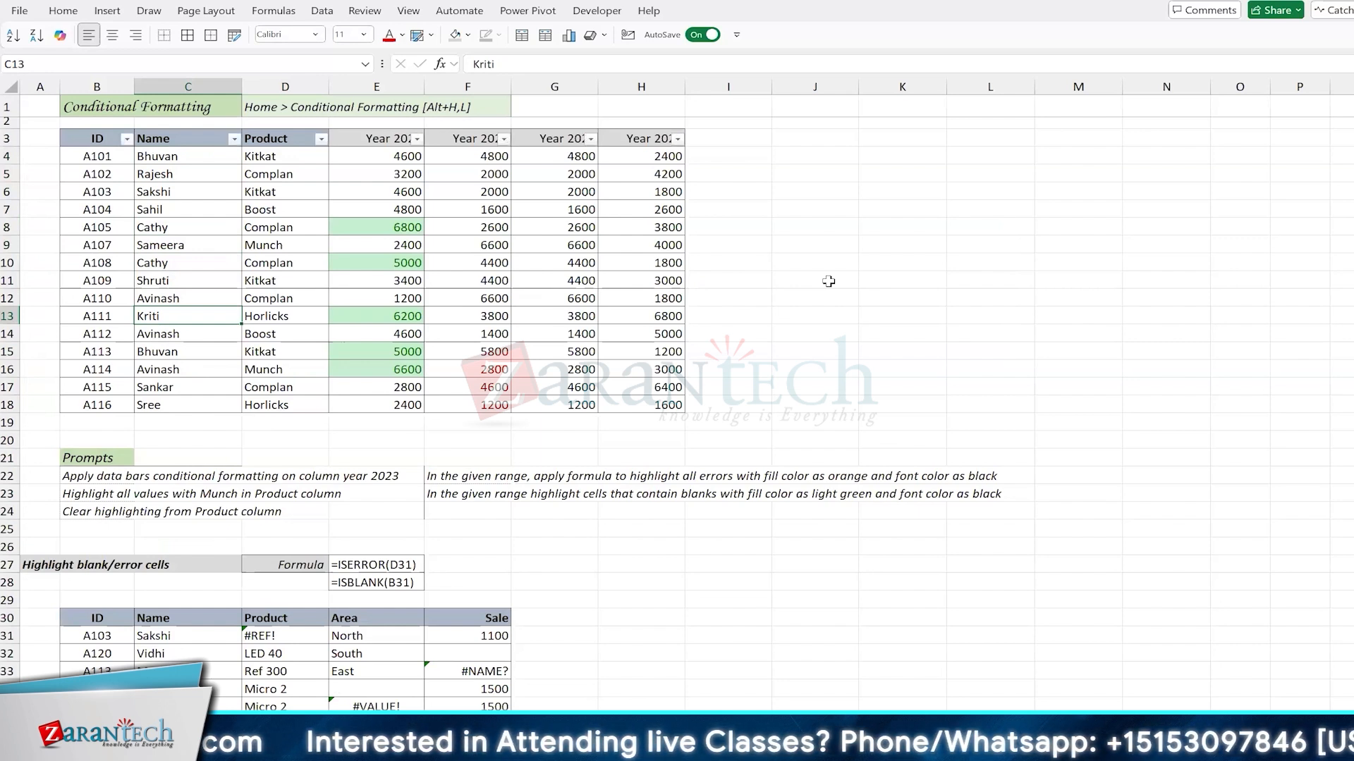
key("ctrl+Up")
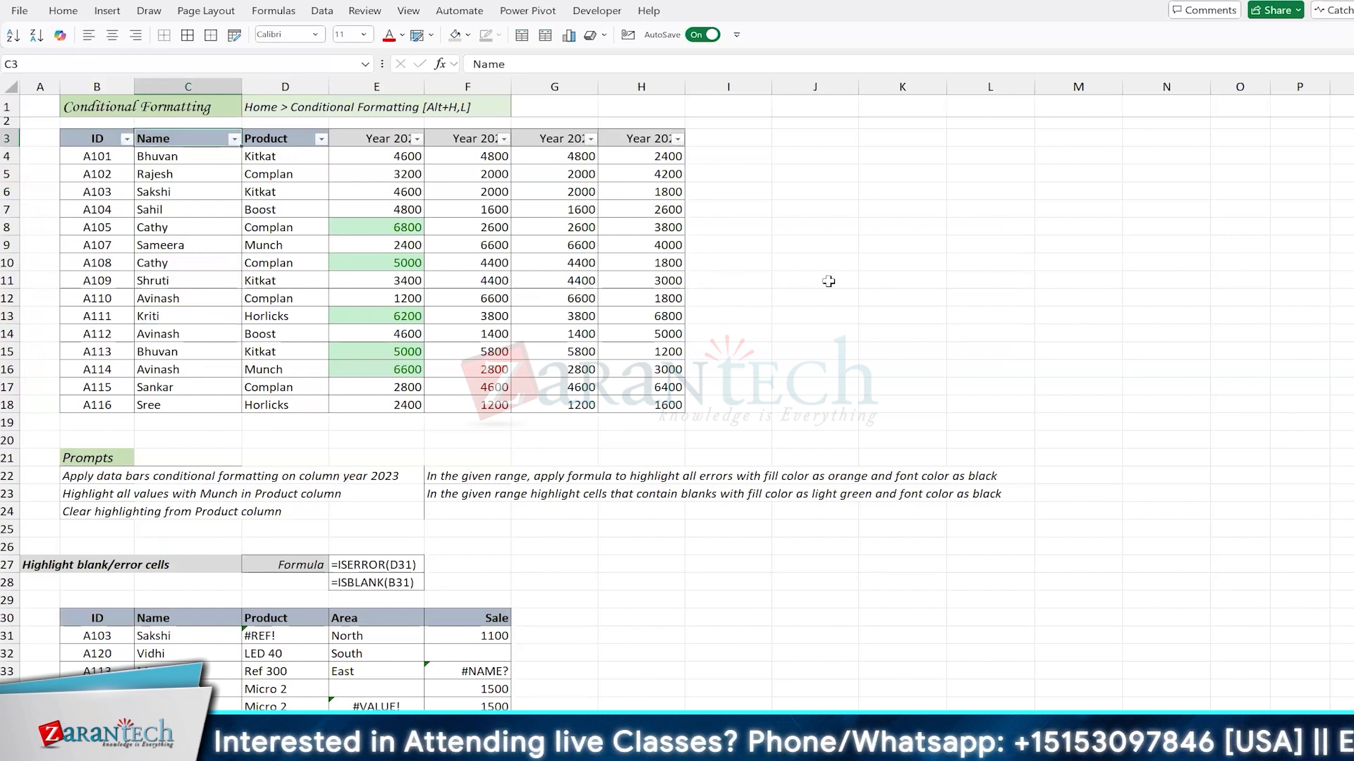
key("alt+Down")
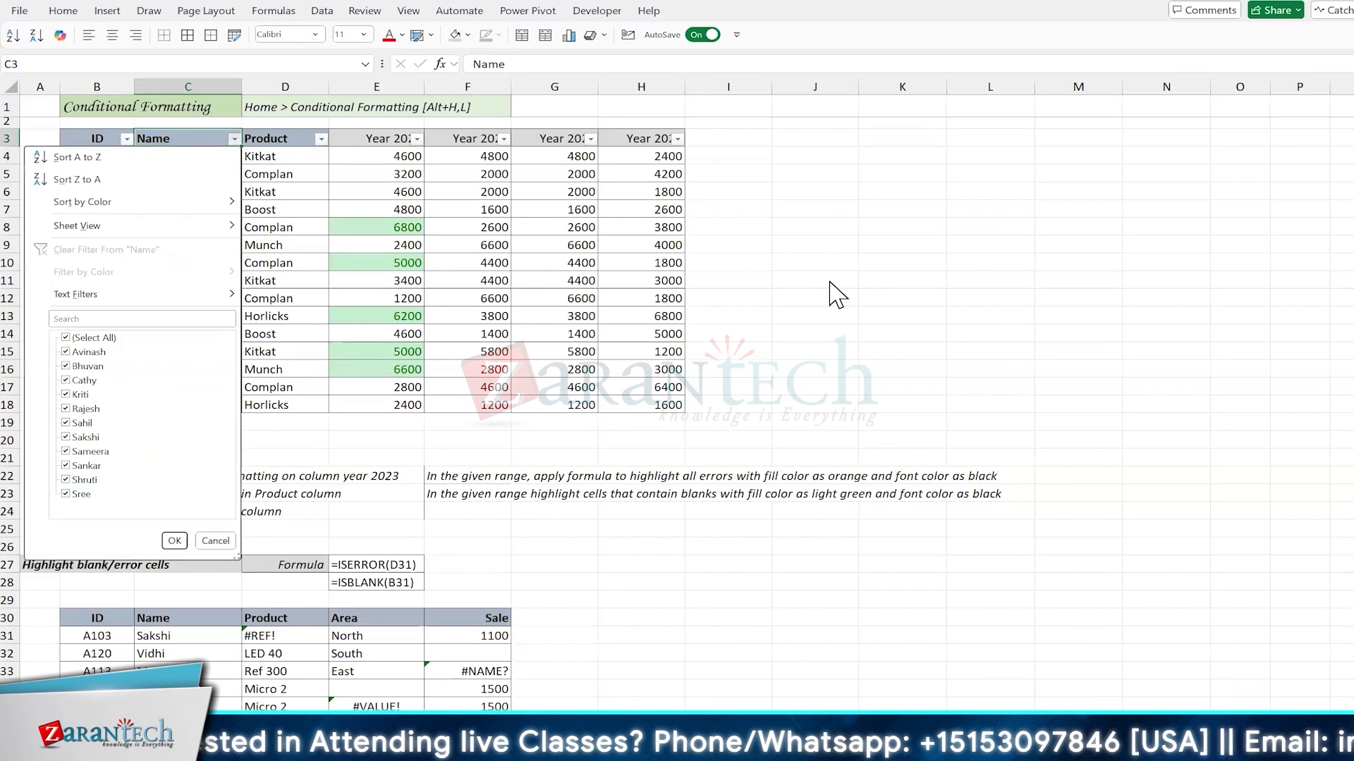
key("e")
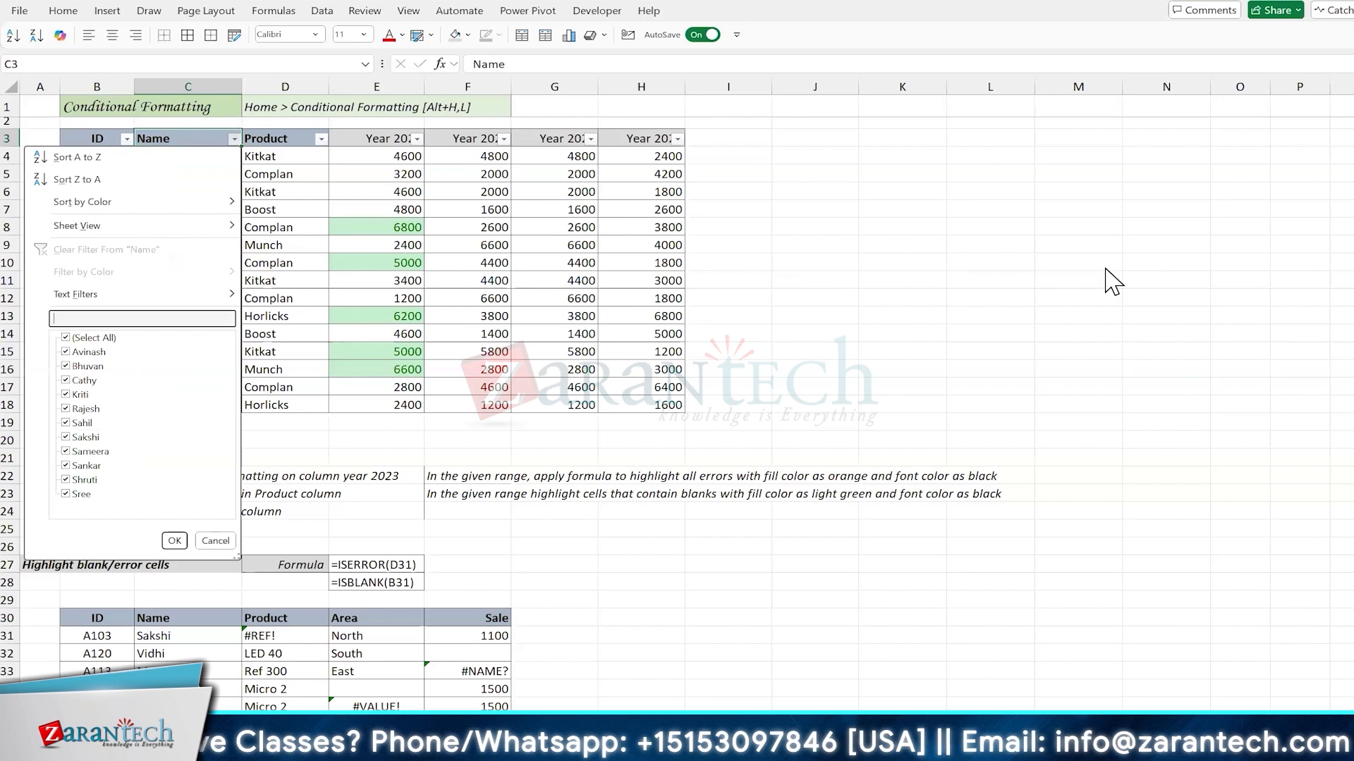
type("c")
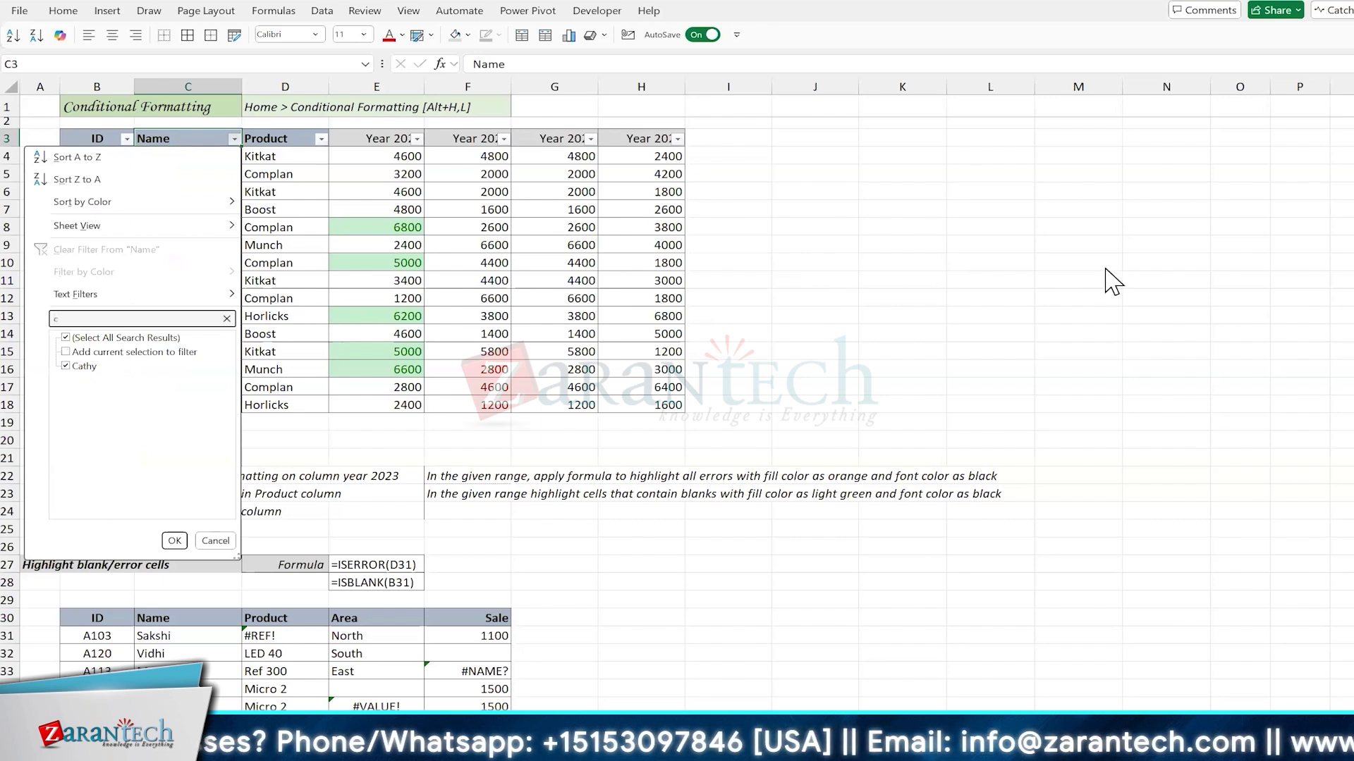
key("Escape")
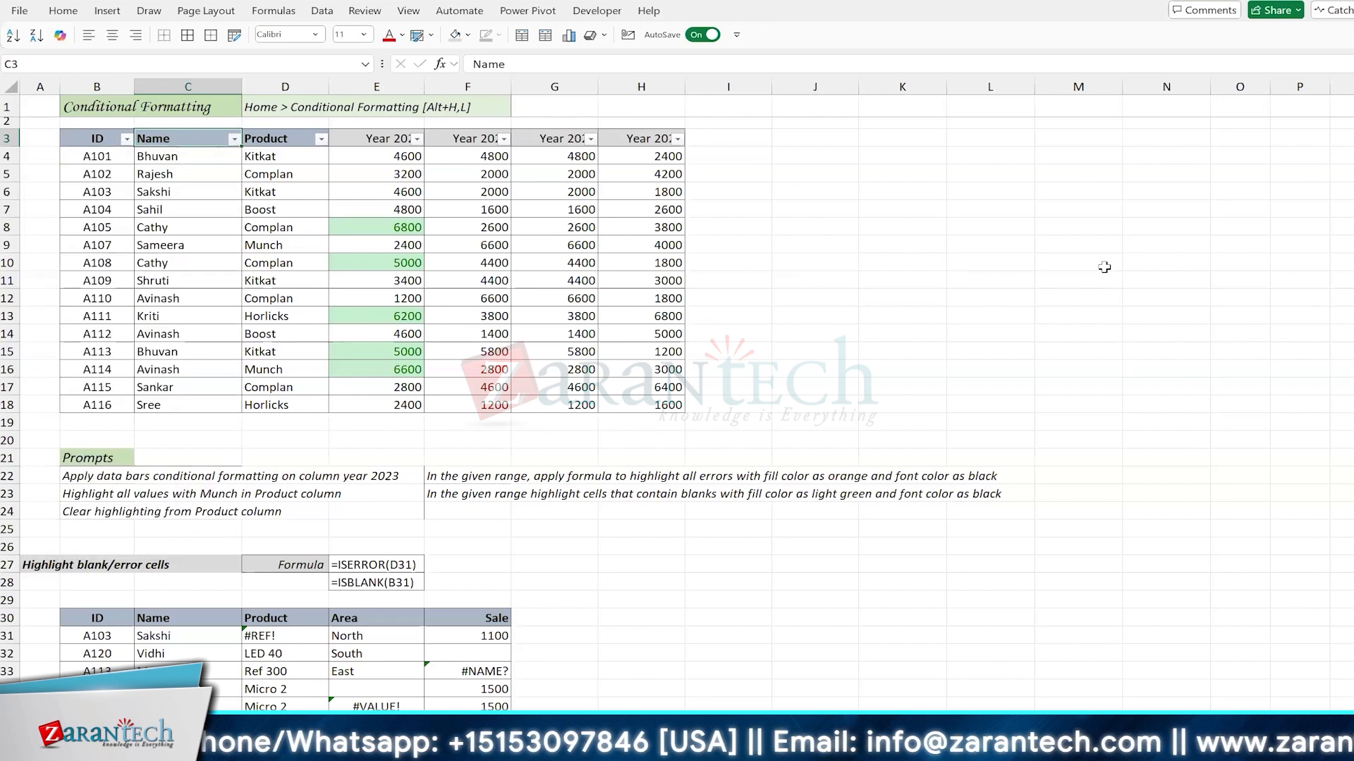
left_click(198, 331)
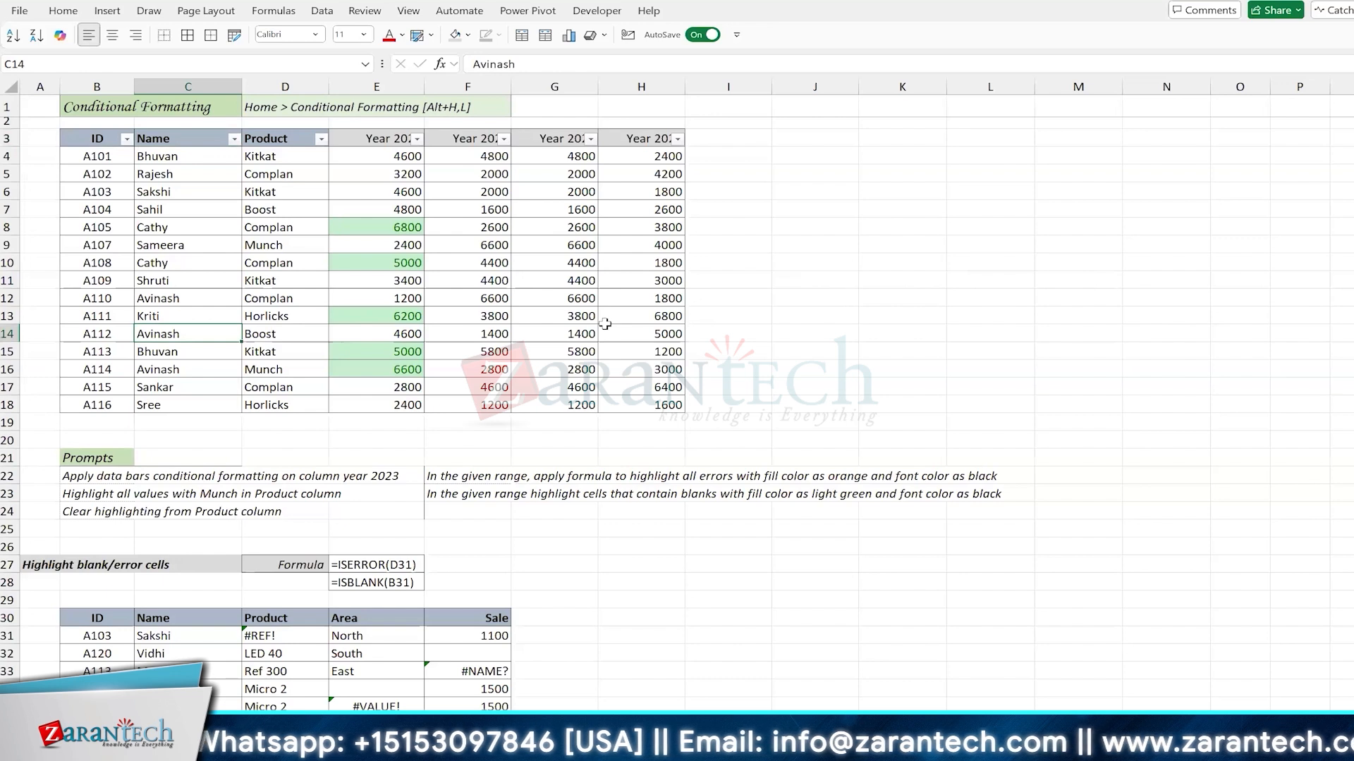
Step: Replace the names in C14 and C17 with the same new first name starting with "Ch"
type("Cherr")
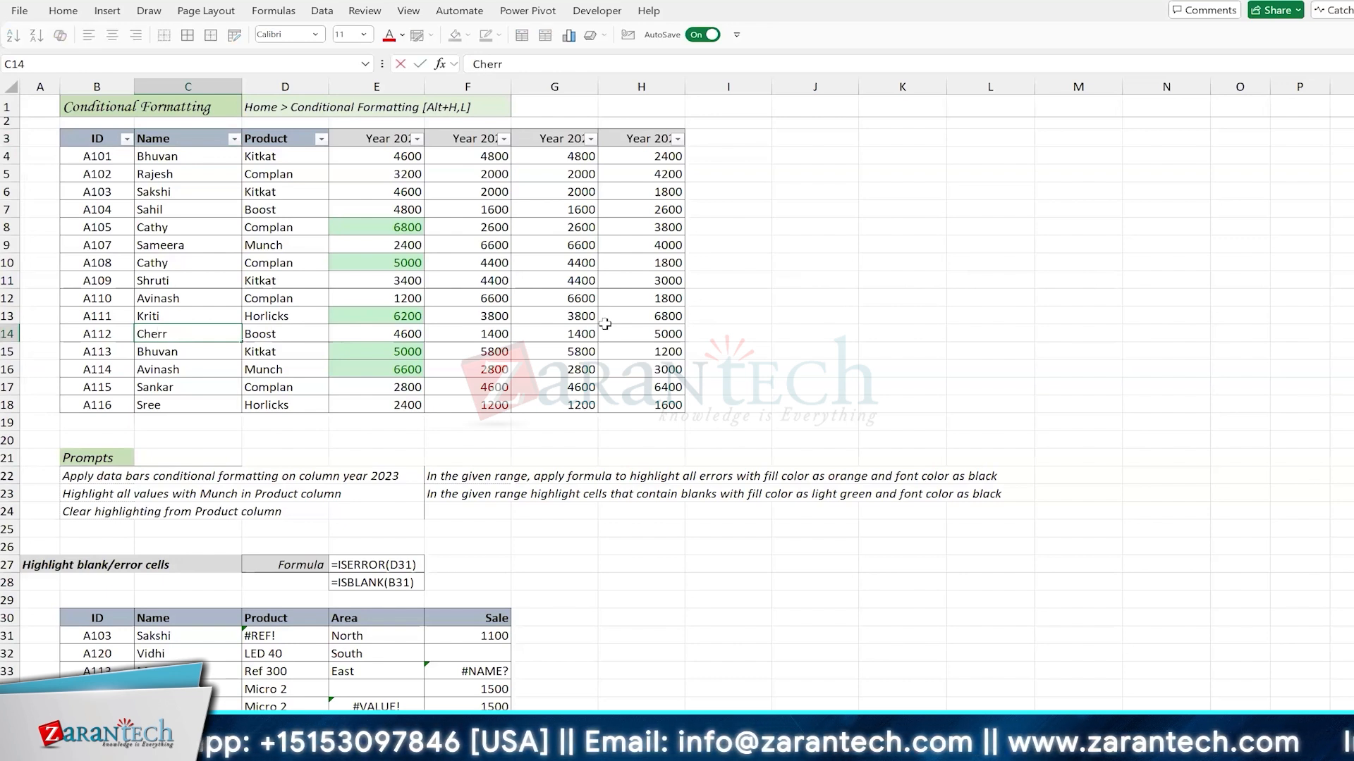
type("y")
key("Down")
key("Down")
key("Down")
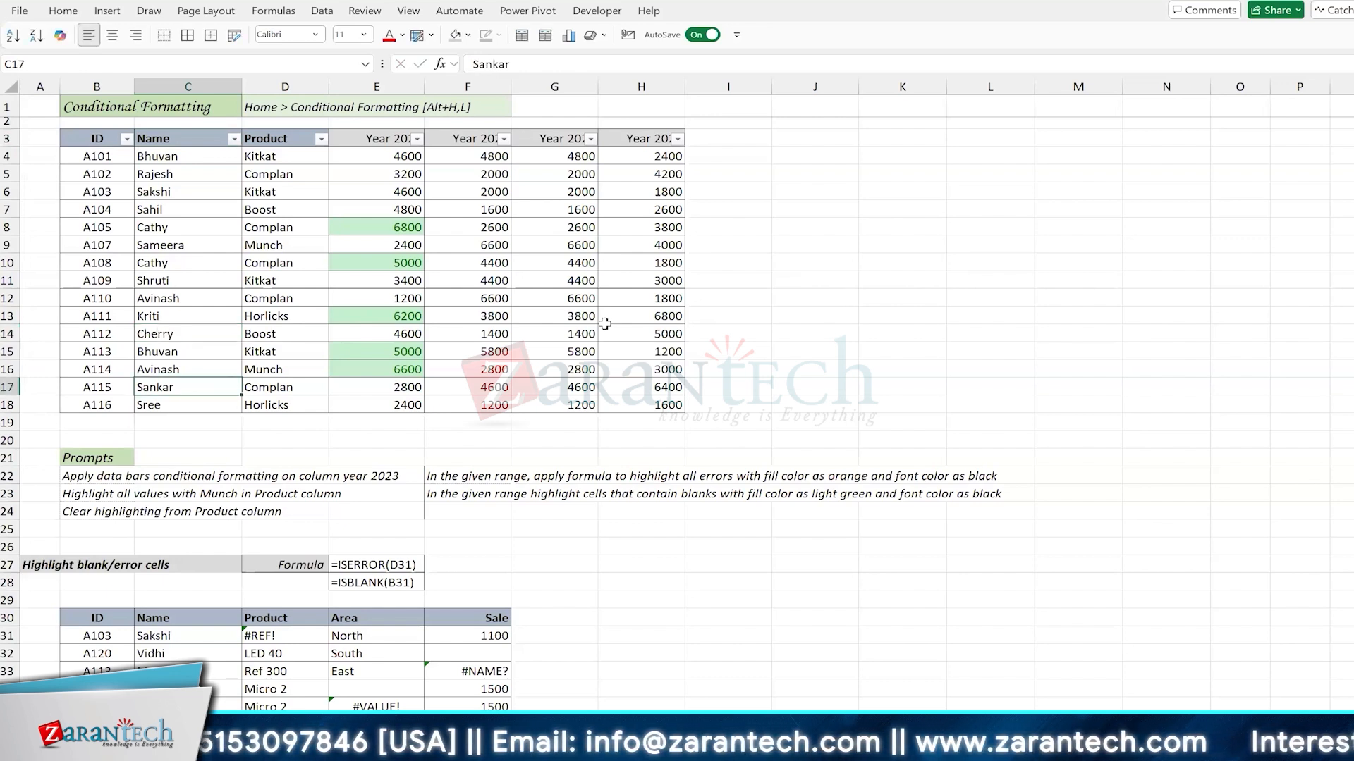
type("Cherry")
key("Return")
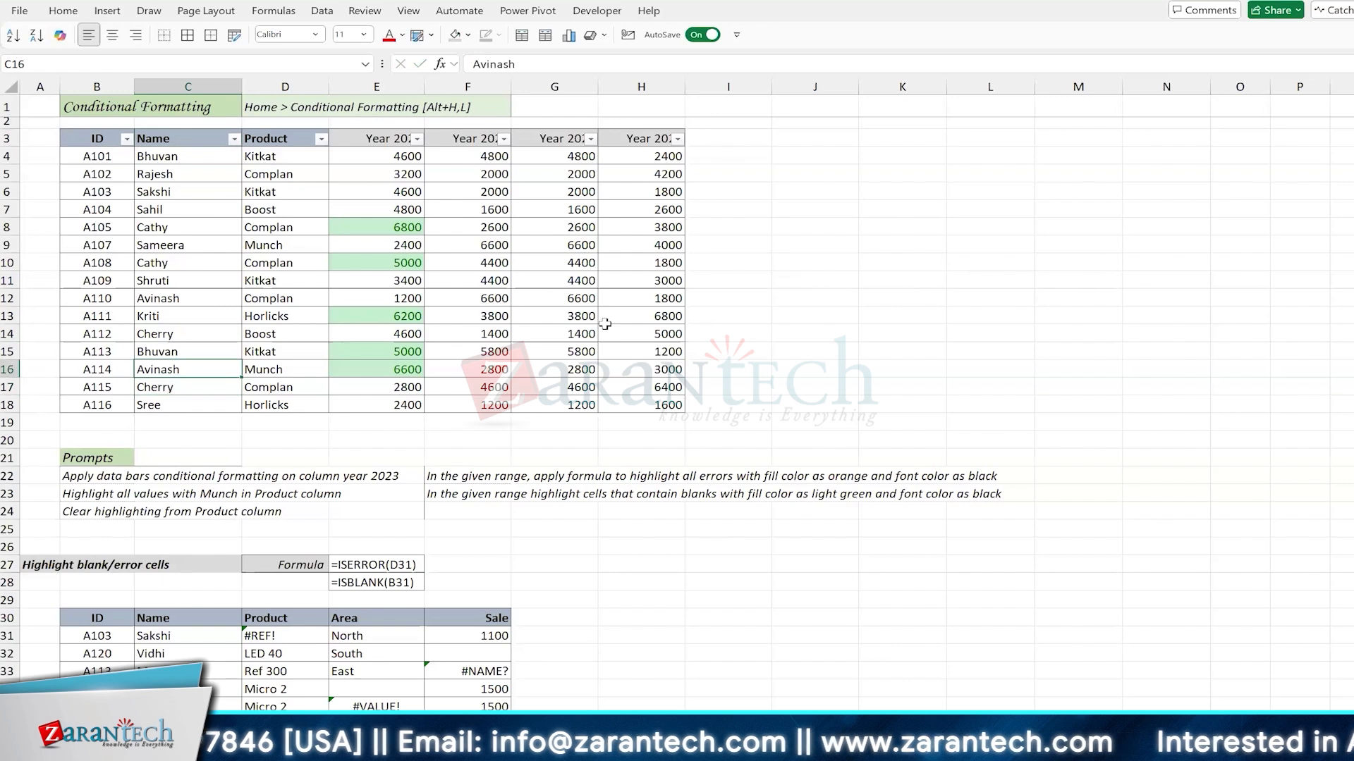
Step: Filter the Name column by the search text "c" and look through the matching rows
key("Up")
key("Up")
key("Up")
key("Up")
key("Up")
key("Up")
key("Up")
key("Up")
key("Up")
key("Up")
key("Up")
key("Up")
key("Up")
key("Up")
key("Up")
key("alt+Down")
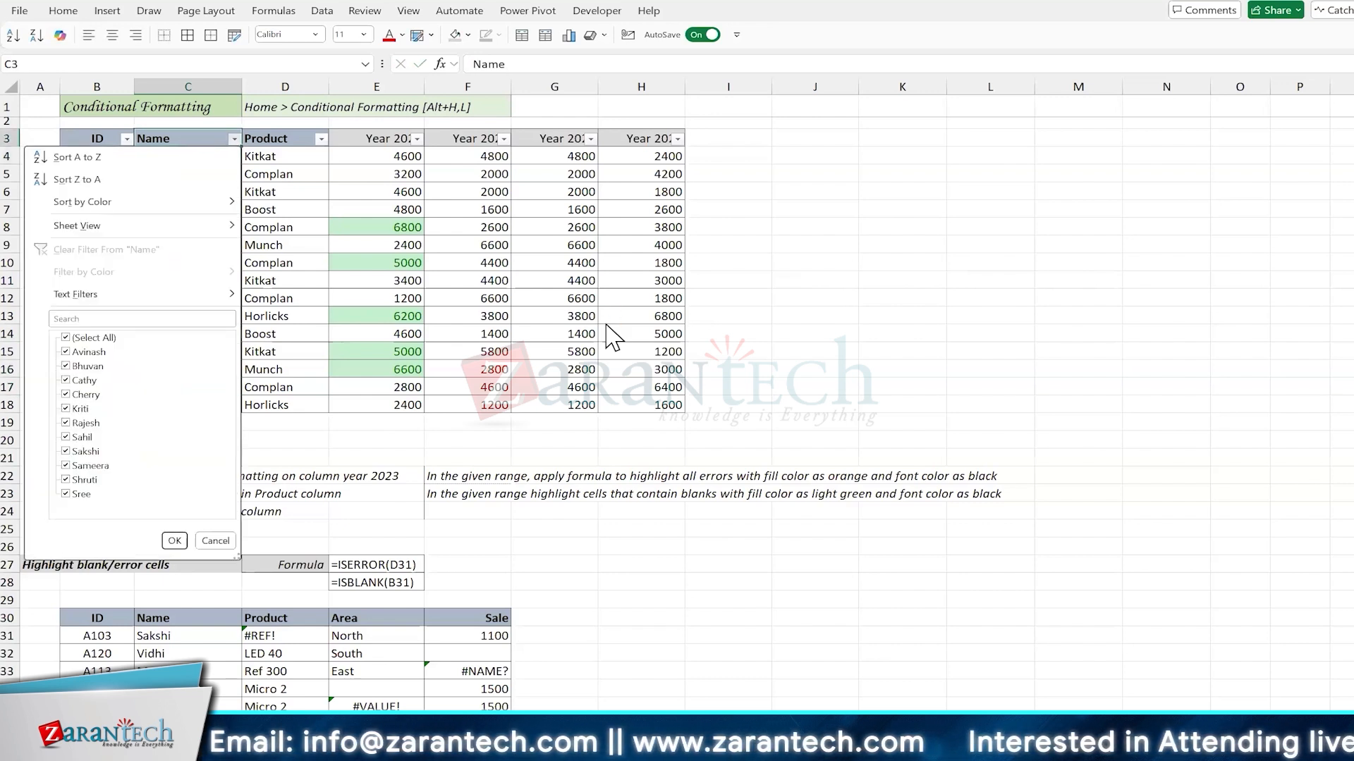
type("e")
type("c")
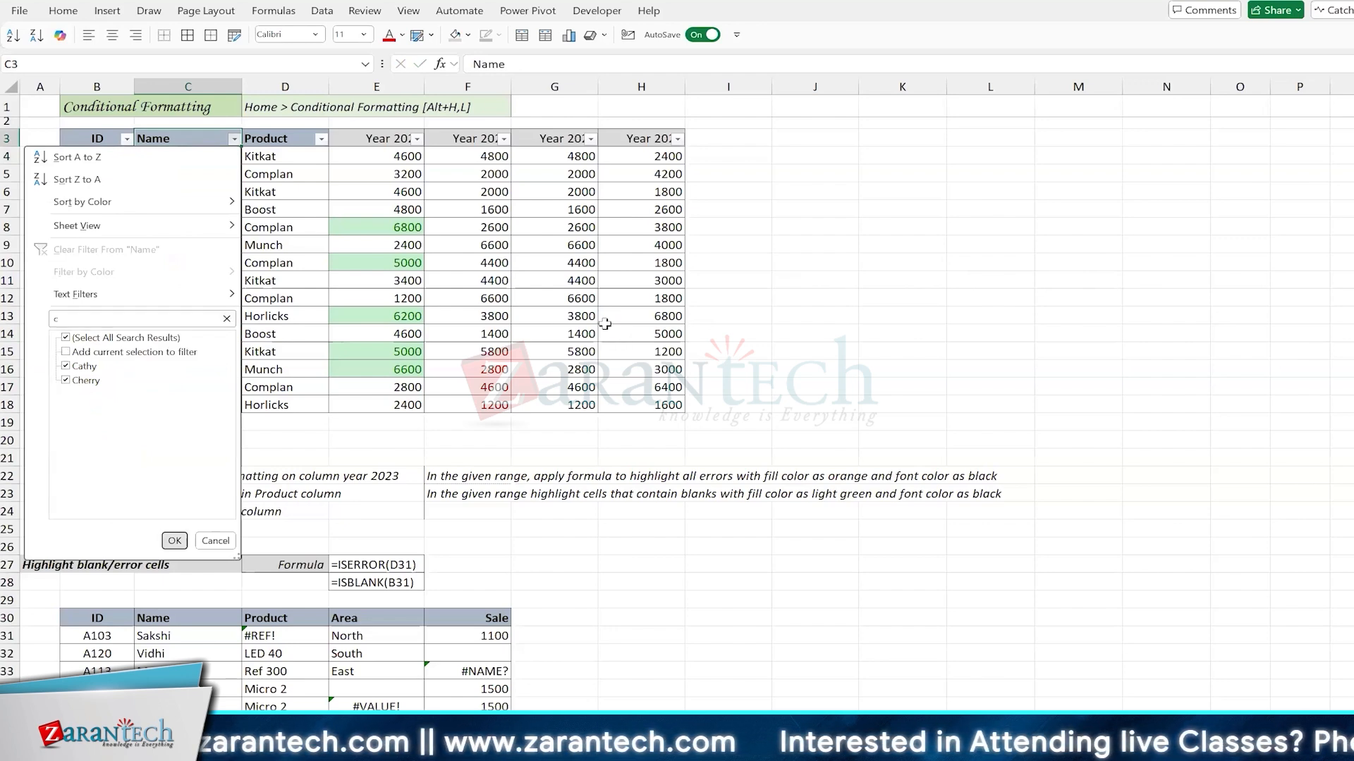
key("Return")
key("Down")
key("Down")
key("Down")
key("Down")
key("Up")
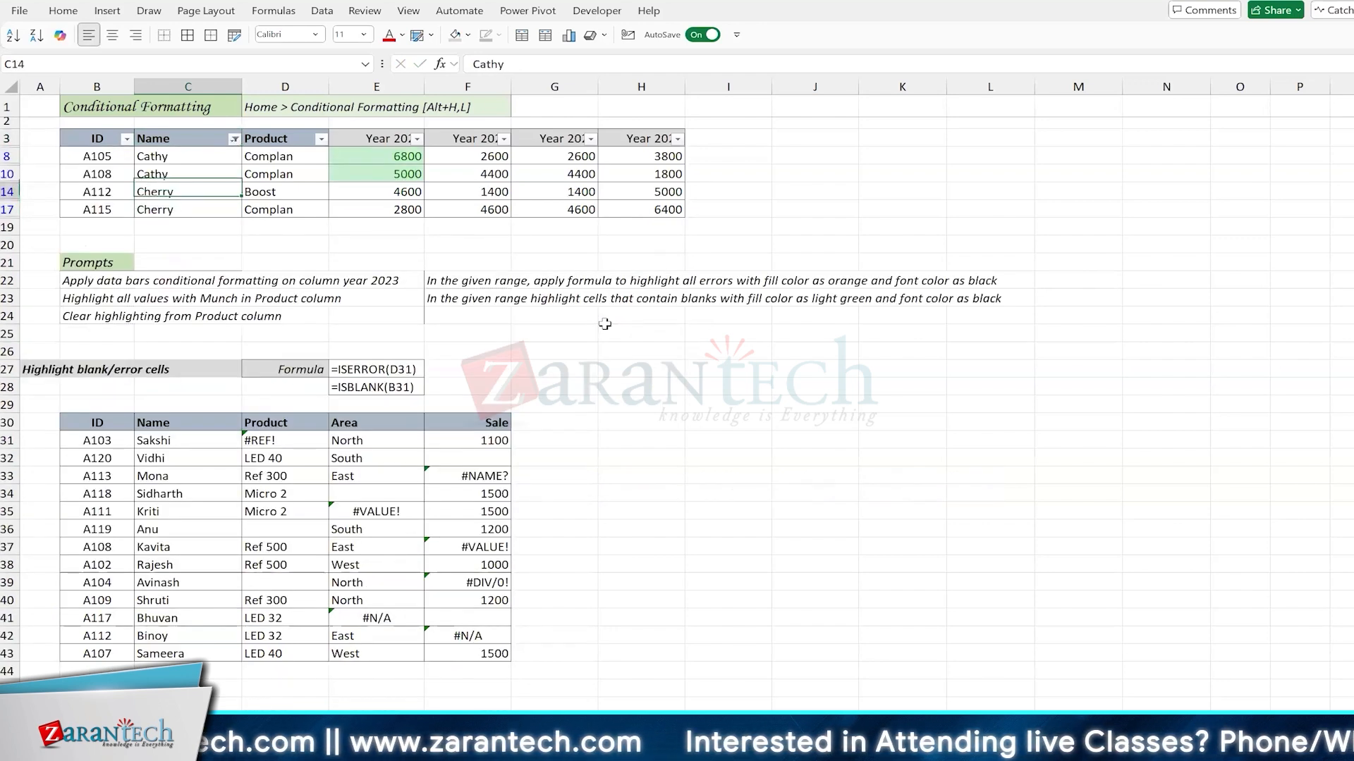
key("ctrl+Up")
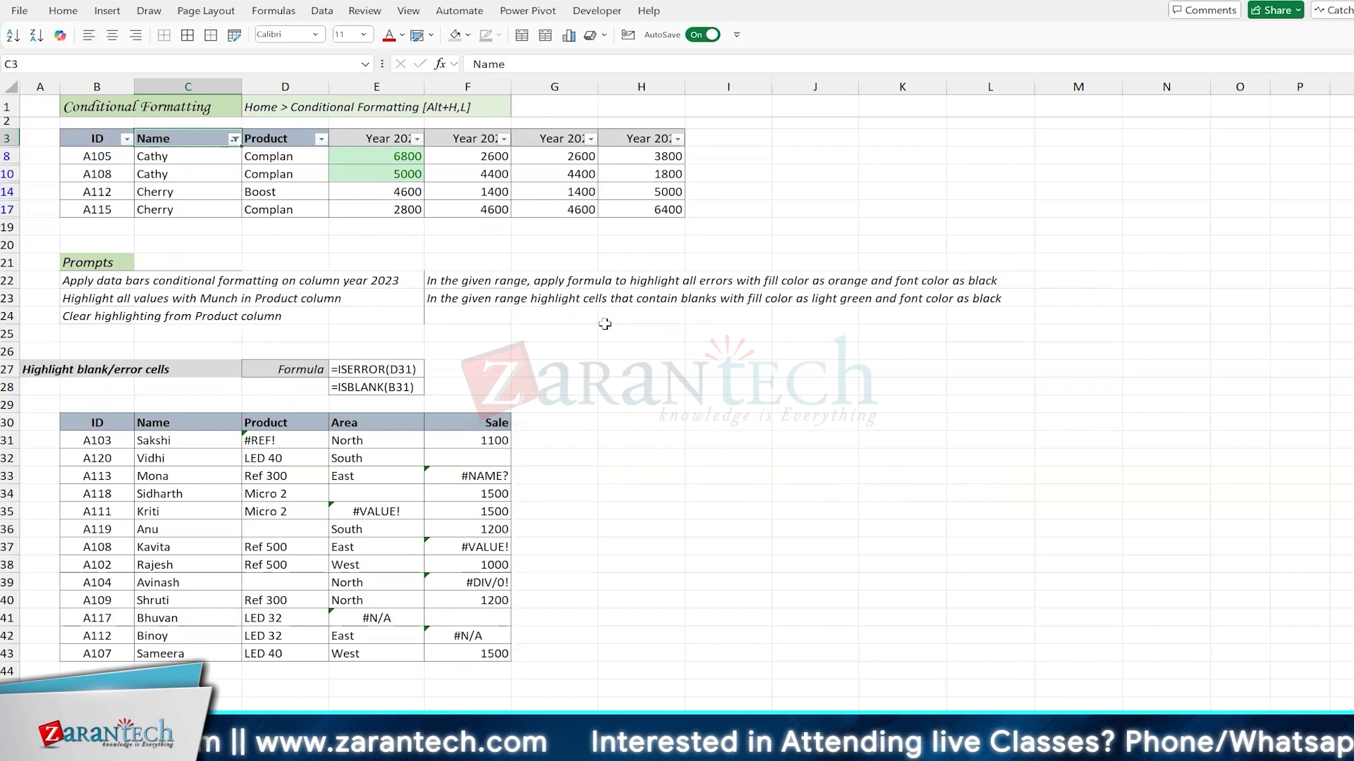
Step: Reopen the Name filter's search, cancel it, and turn off the filters on the table
key("alt+Down")
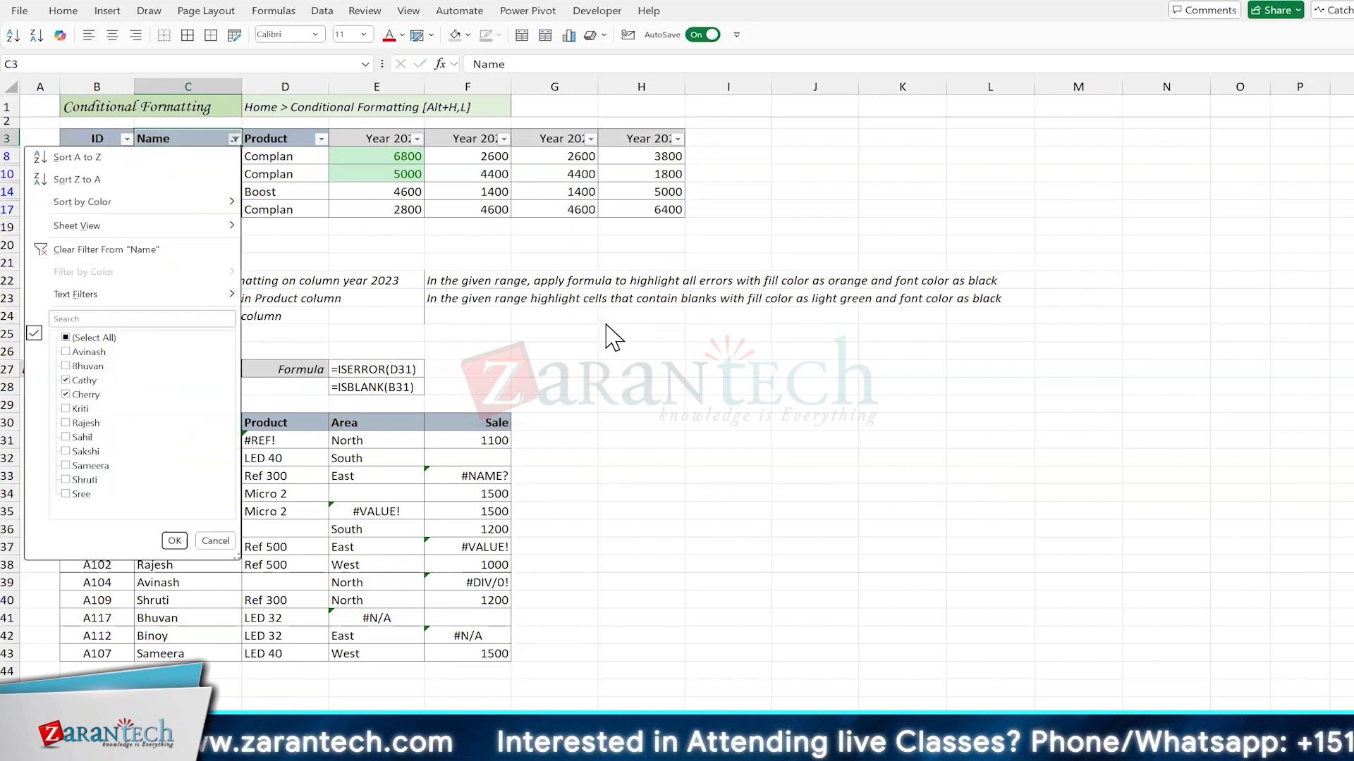
key("e")
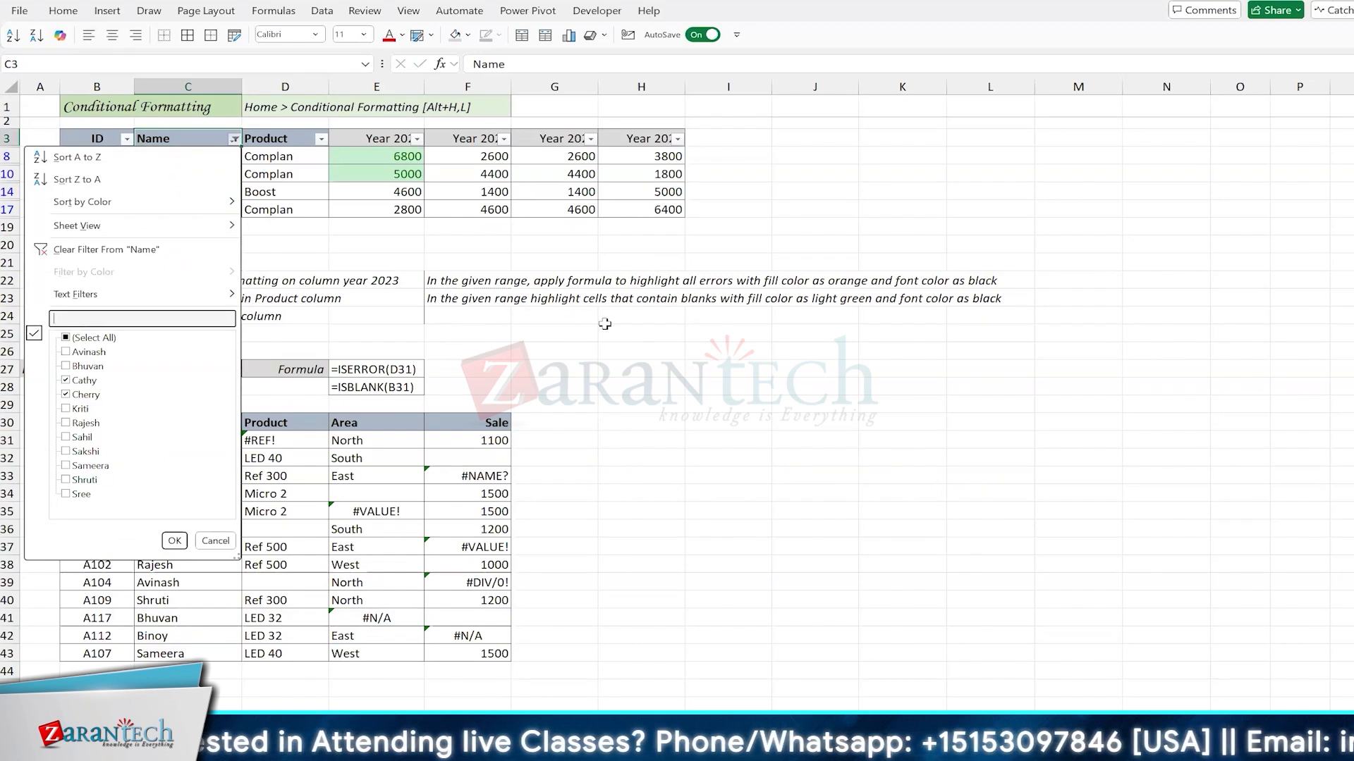
key("Escape")
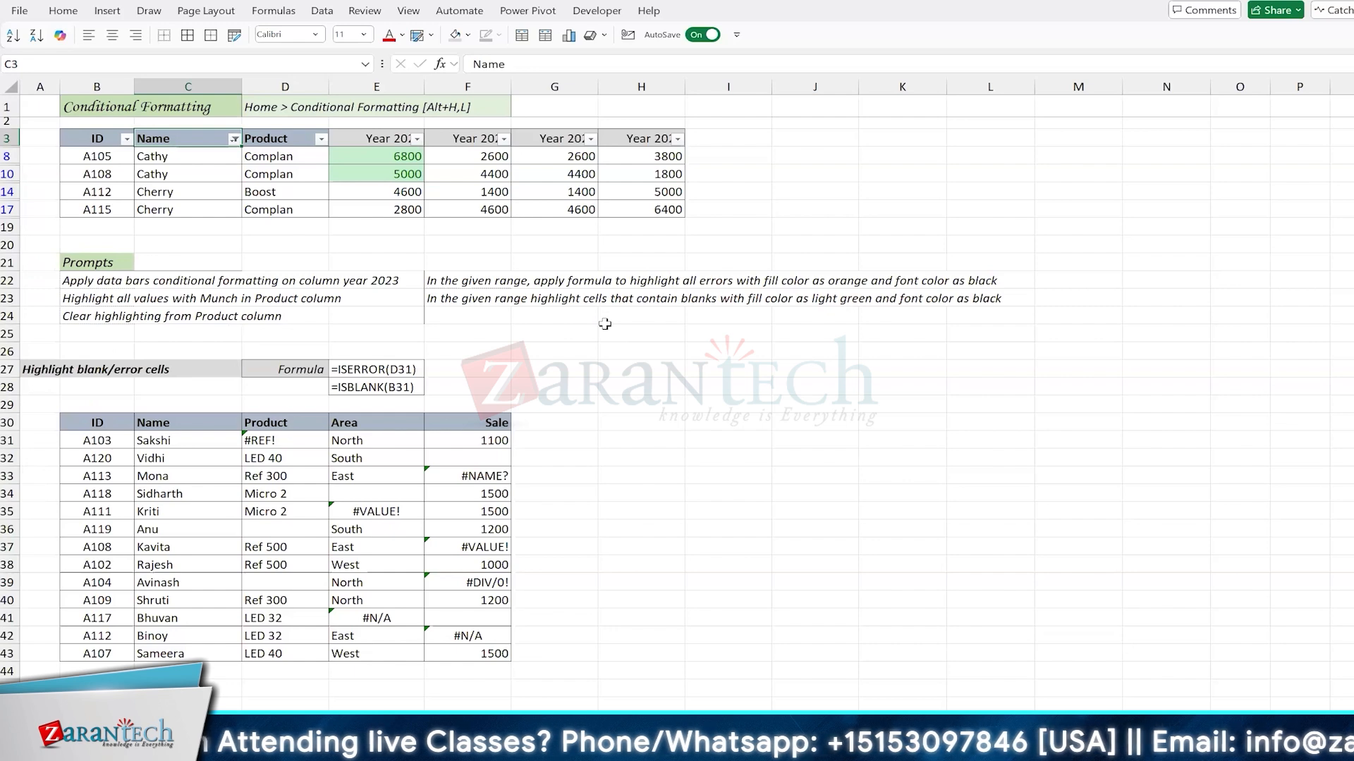
key("ctrl+shift+l")
Step: Insert blank cells at E3:E18 before the Year 2020 column, shifting the existing cells right
key("Right")
key("Right")
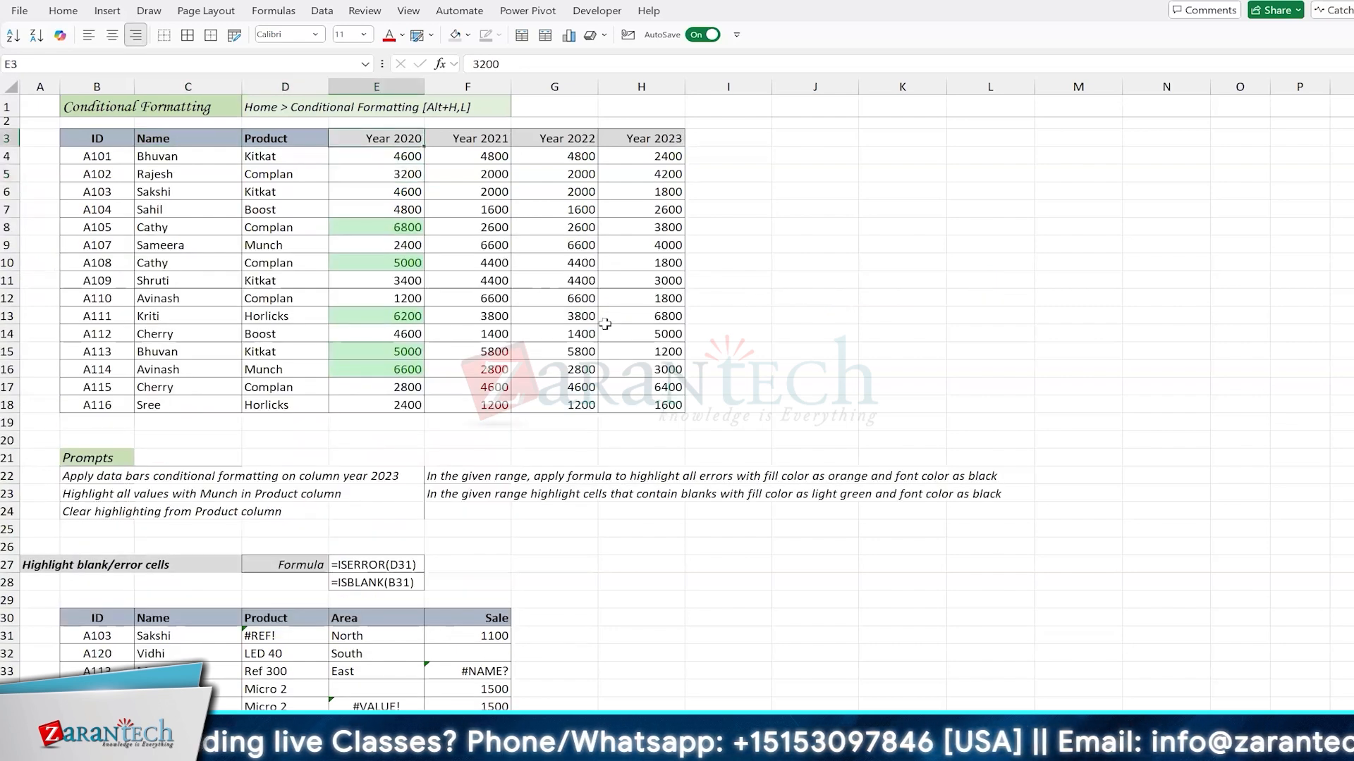
key("ctrl+shift+Down")
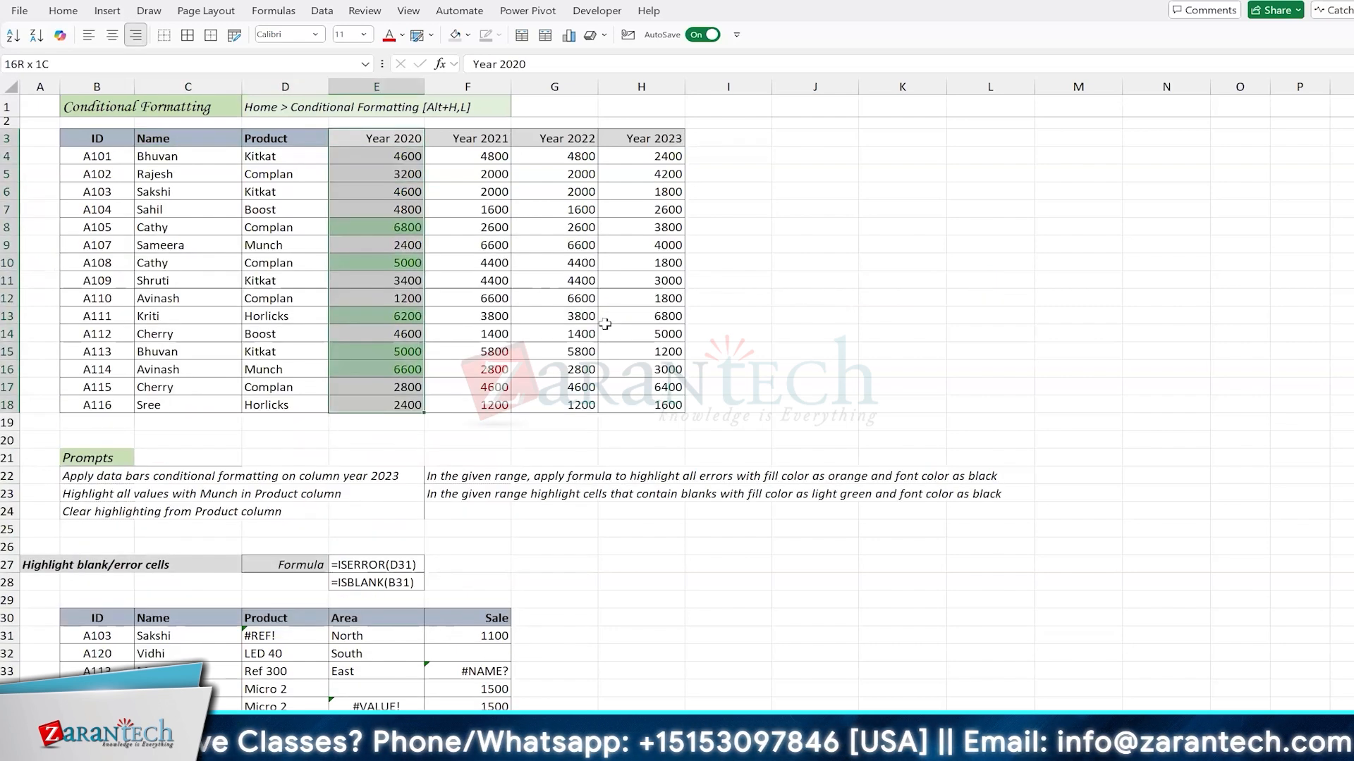
key("alt+i")
key("c")
key("ctrl+z")
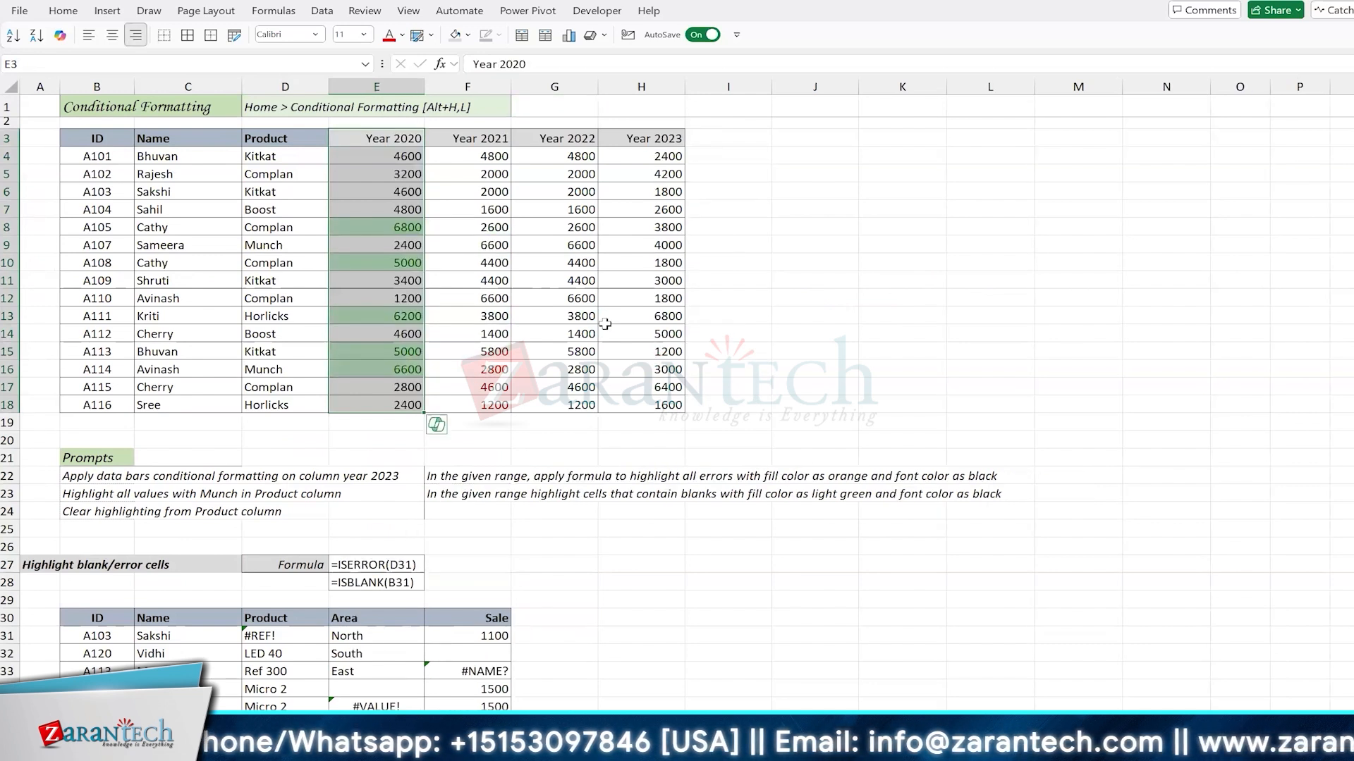
key("ctrl+shift+plus")
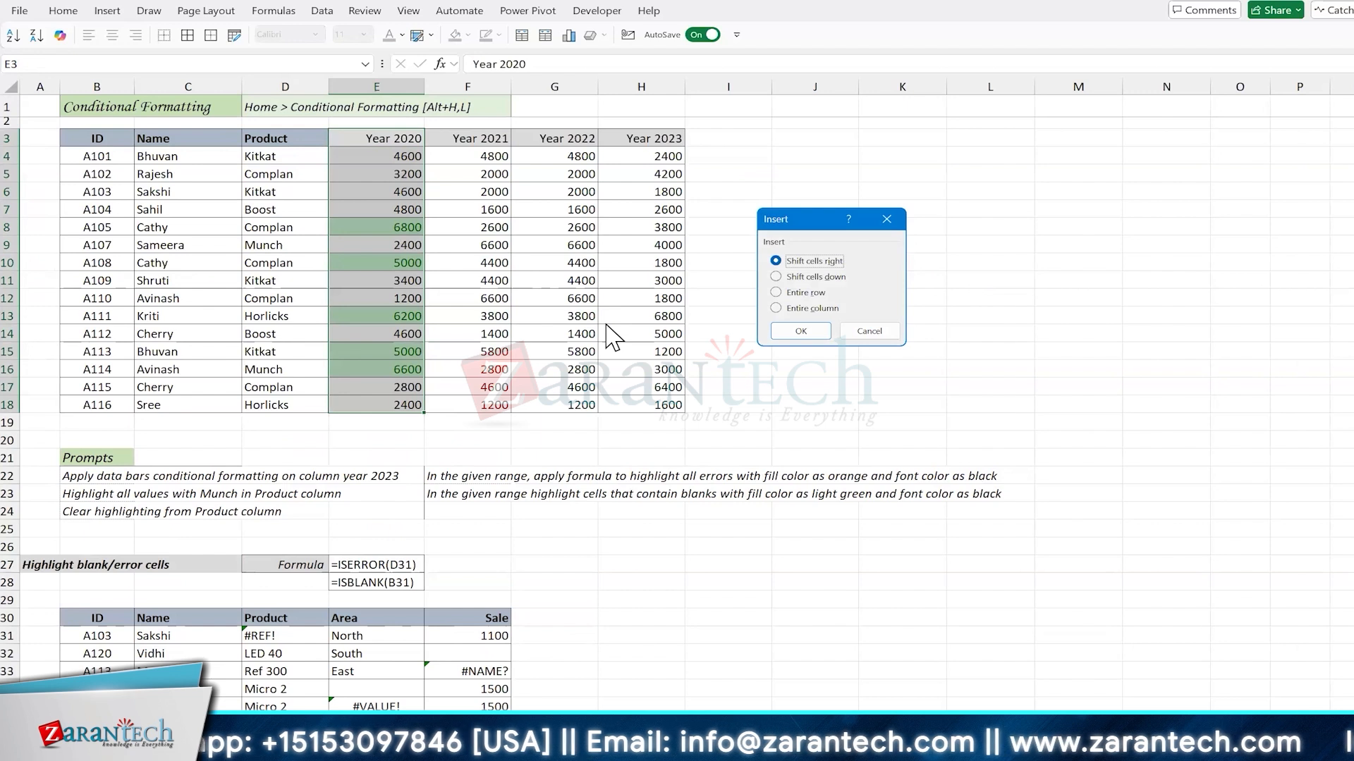
key("Return")
key("Left")
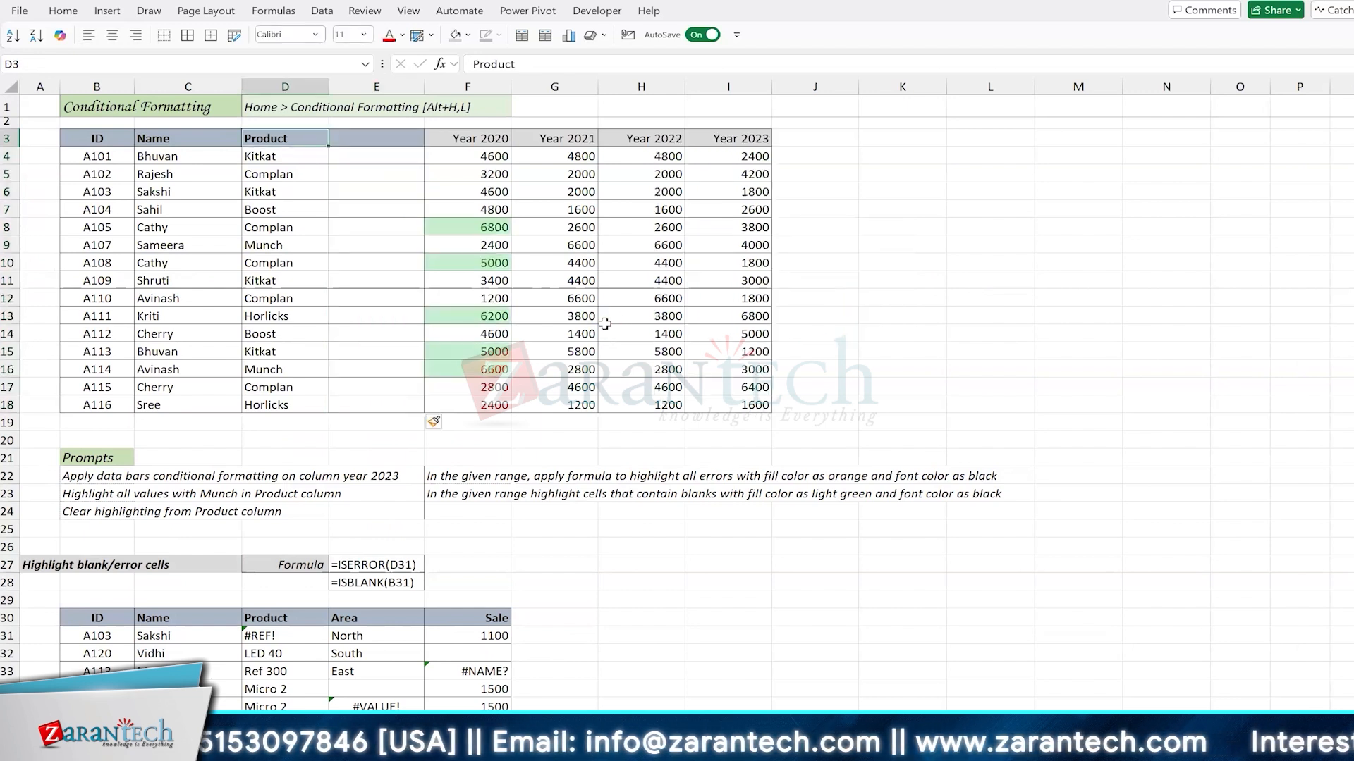
Step: Enter the header "Region" in E3 for the new blank column
key("Right")
type("No")
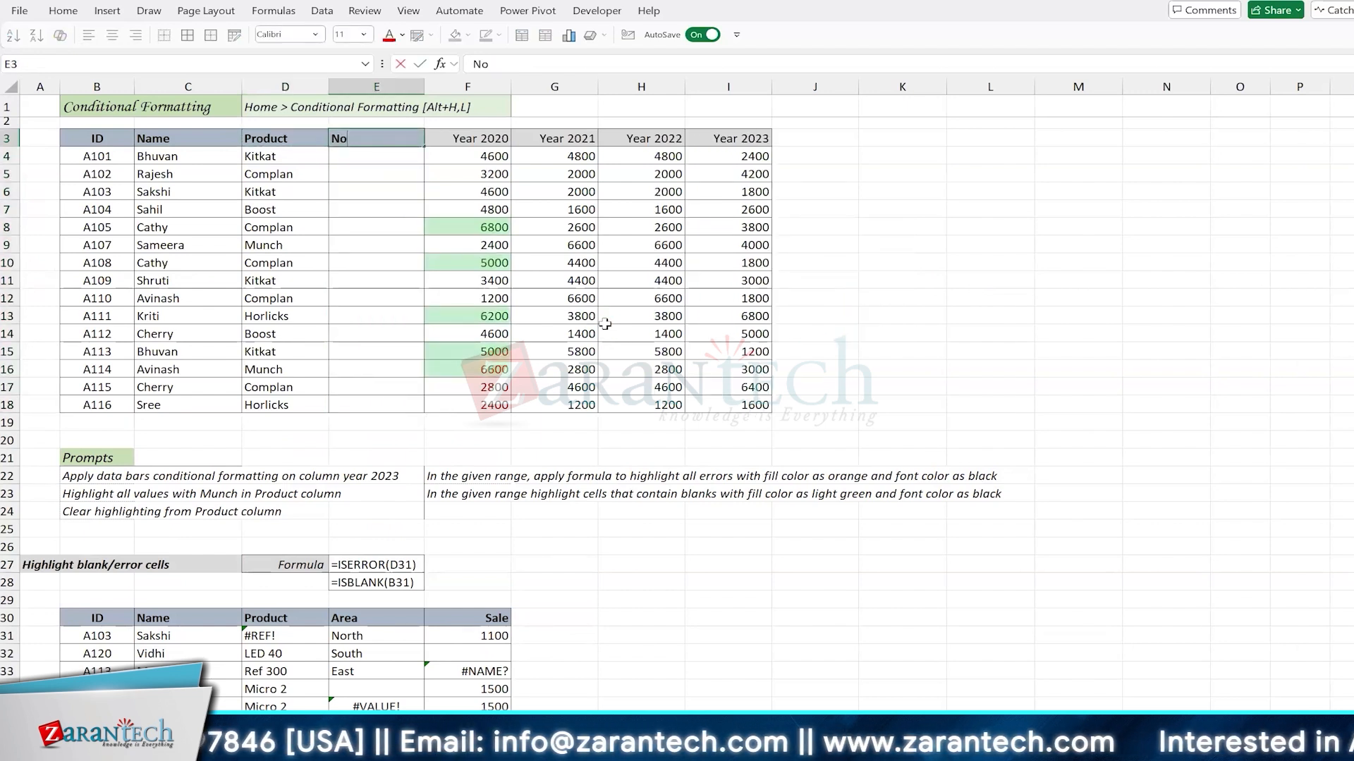
key("Escape")
type("Region")
key("Return")
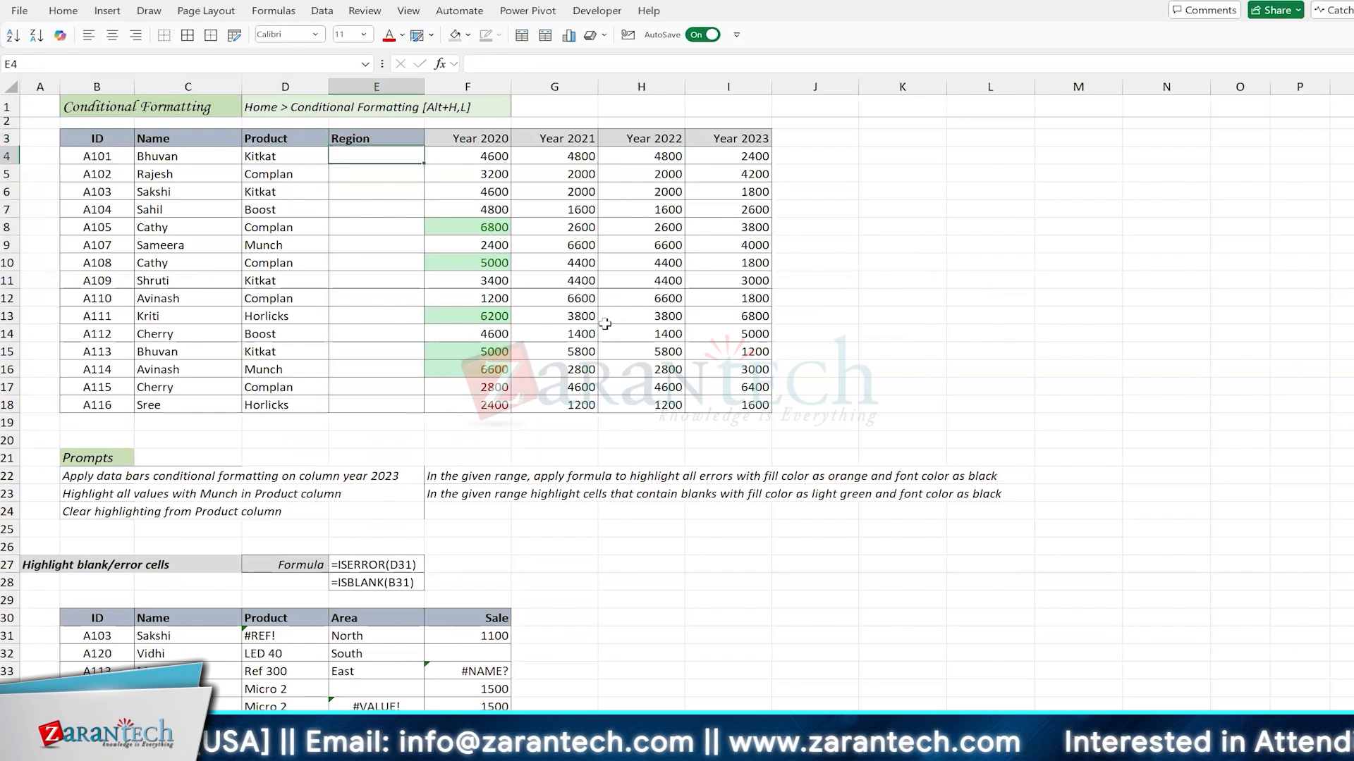
Step: Fill the Region column with North in E4, South in E5:E7, East in E8 and West in E9
type("North")
key("Return")
type("Sou")
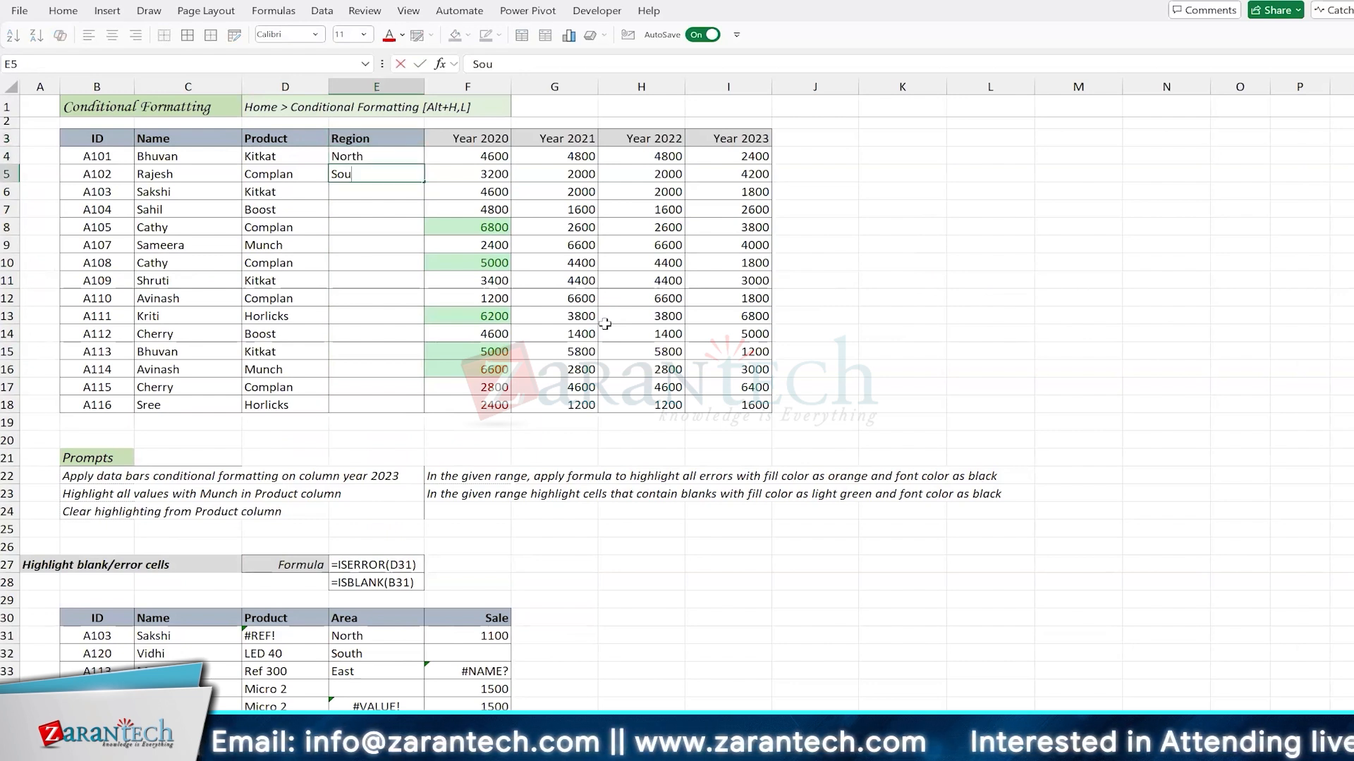
type("th")
key("Return")
type("South")
key("Return")
type("South")
key("Return")
type("East")
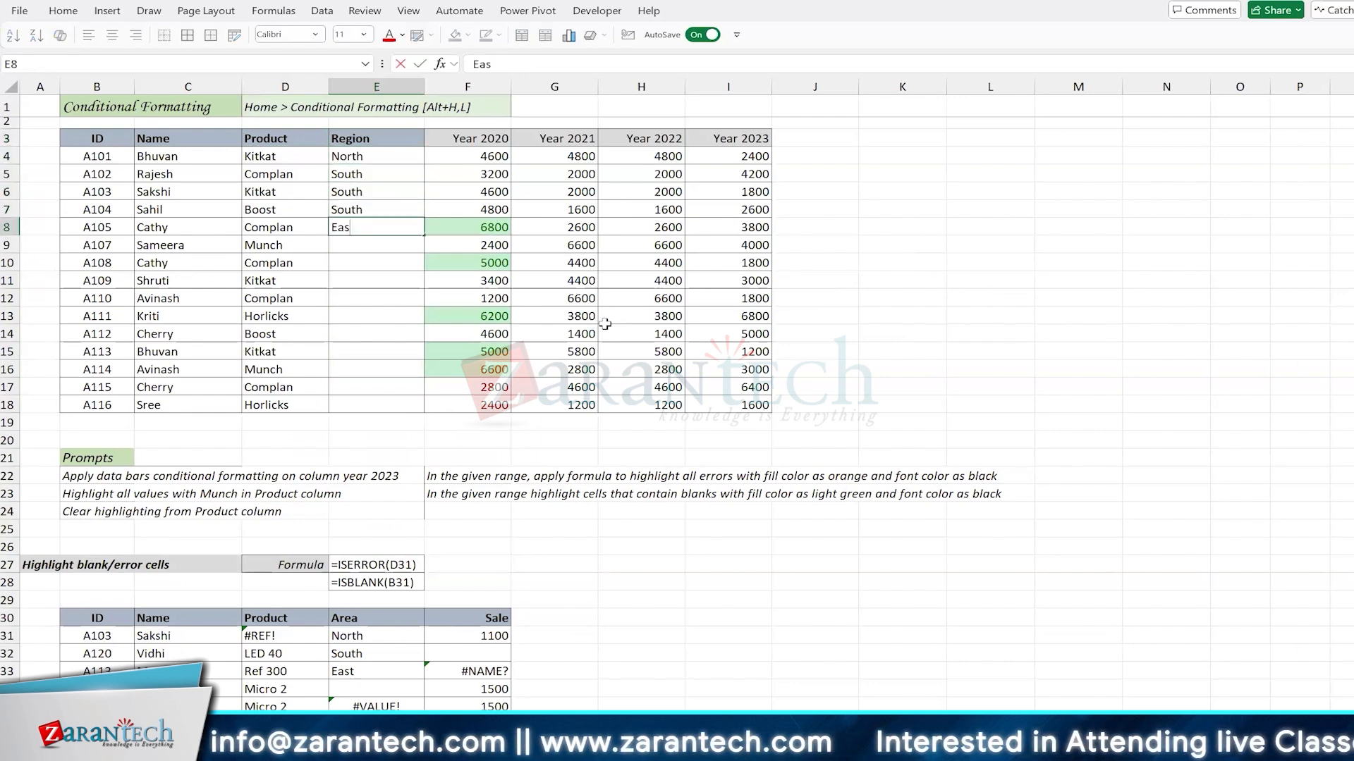
key("Return")
type("West")
Step: Enter the regions East, South, West, North and East in E10:E14
key("Return")
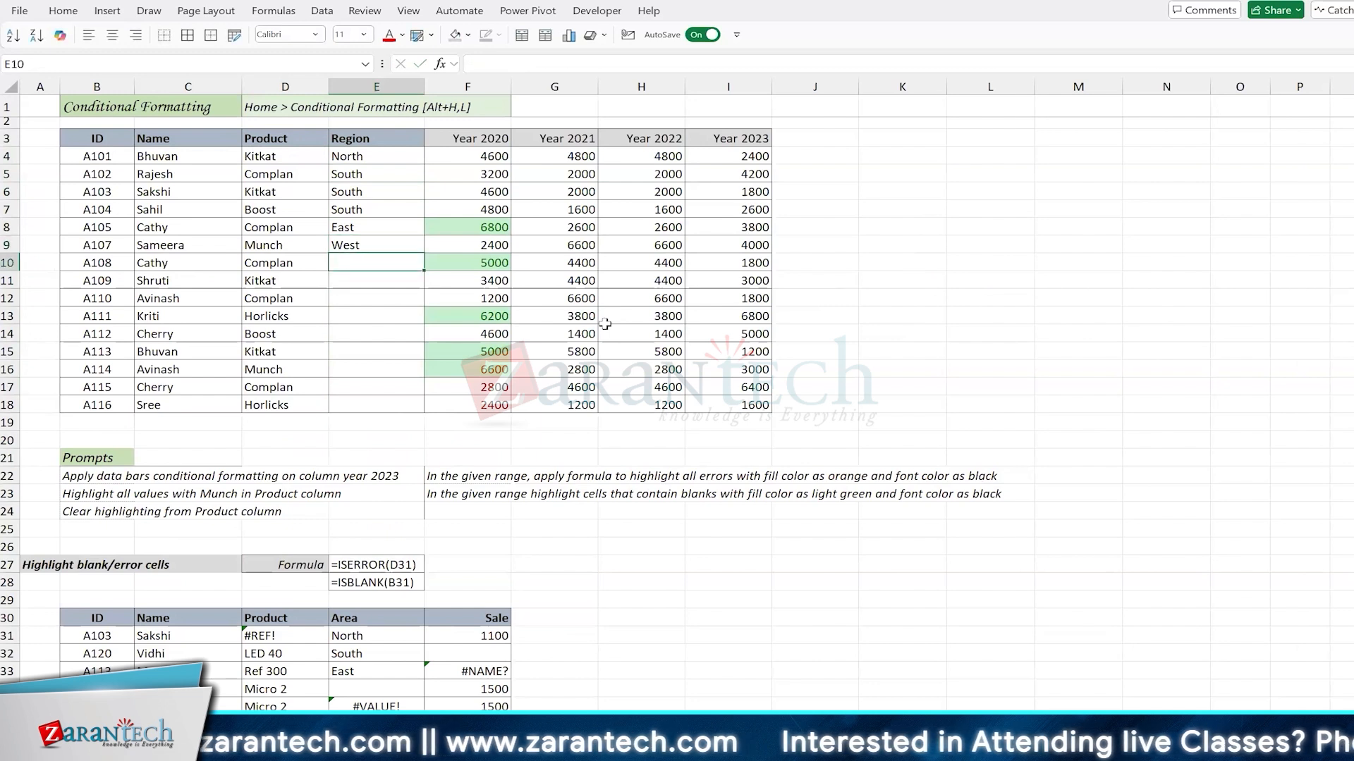
type("East")
key("Return")
type("South")
key("Return")
type("West")
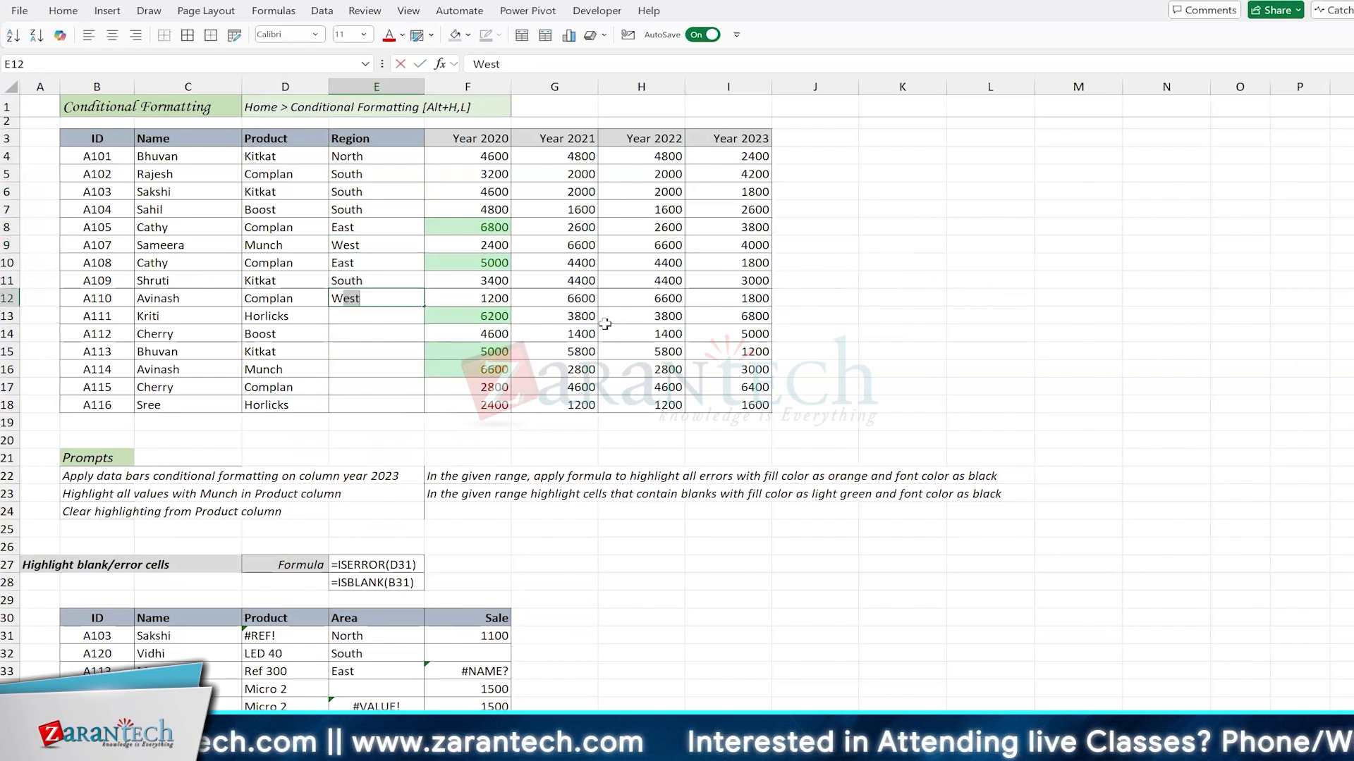
key("Return")
type("North")
key("Return")
type("East")
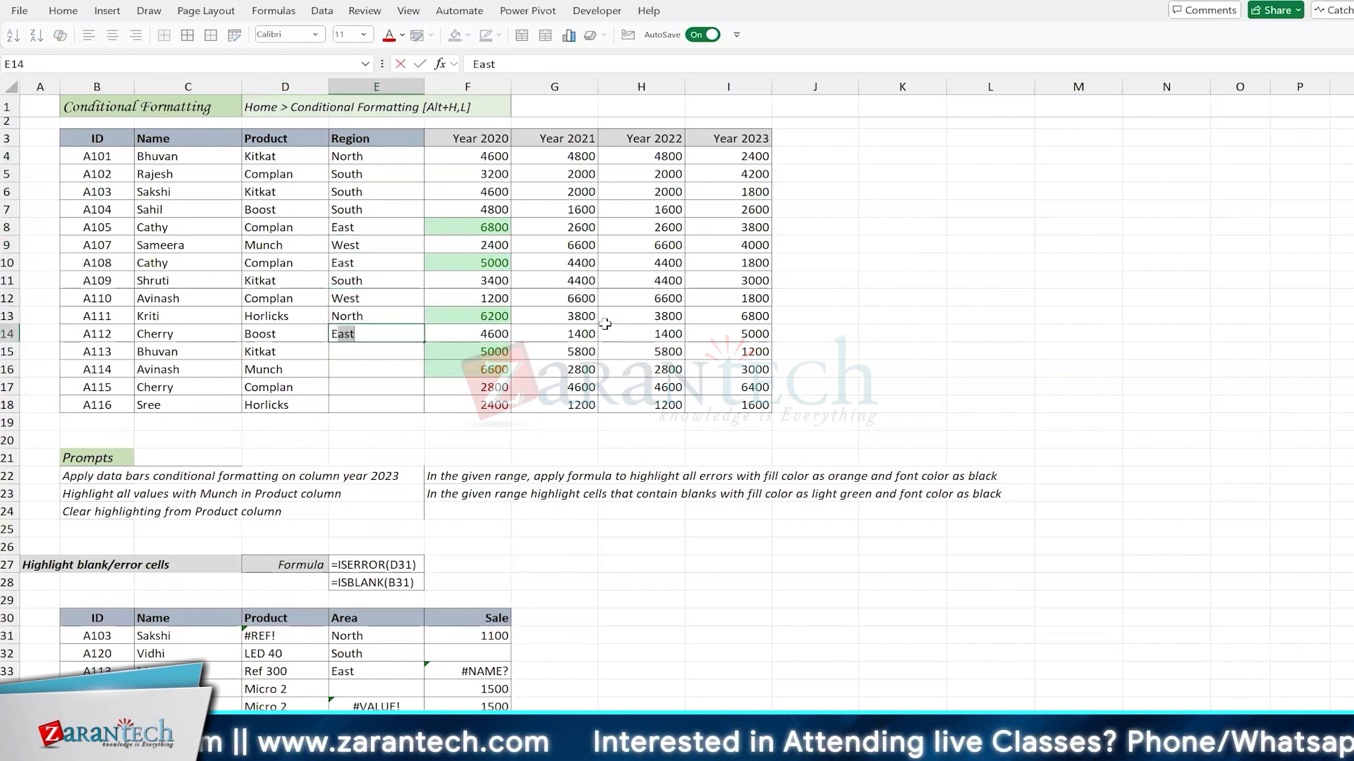
Step: Complete the Region column with West, South, East and West in E15:E18
key("Return")
type("West")
key("Return")
type("South")
key("Return")
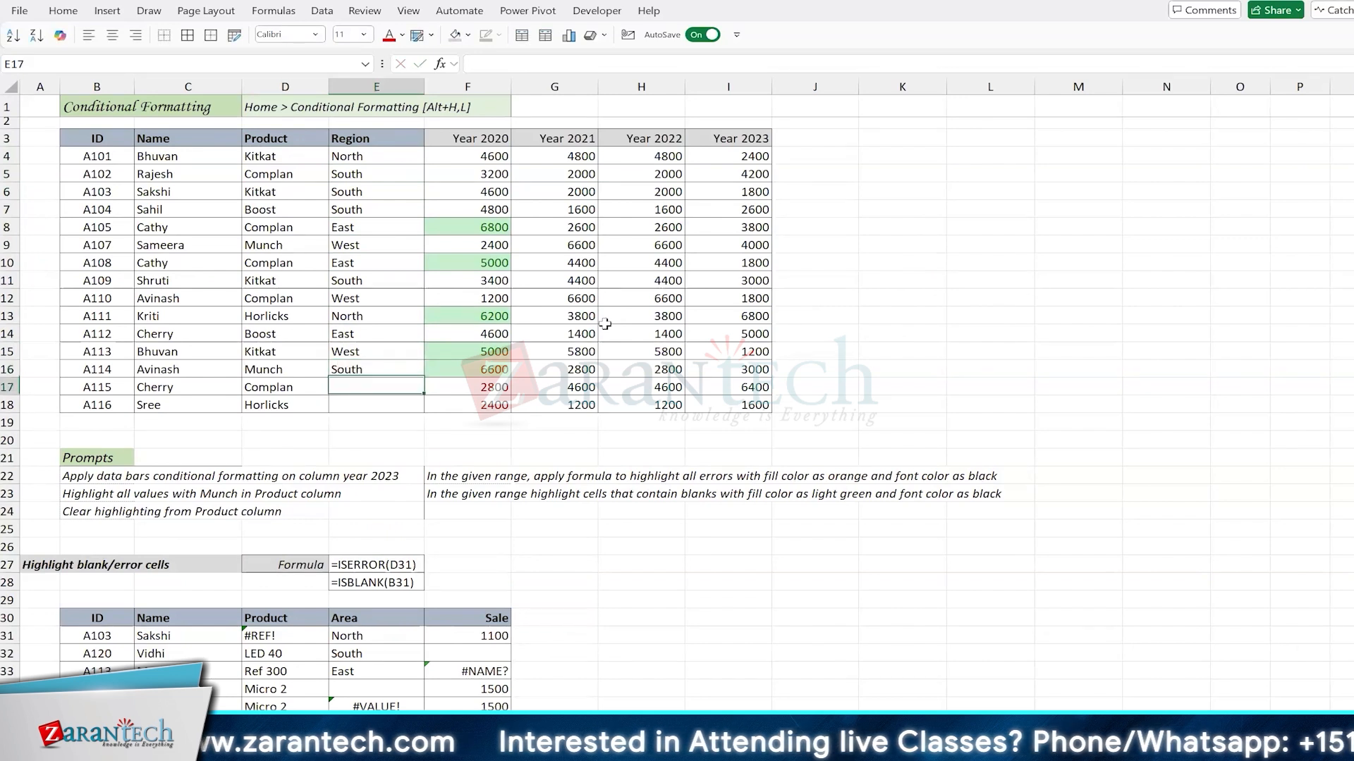
type("East")
key("Return")
type("West")
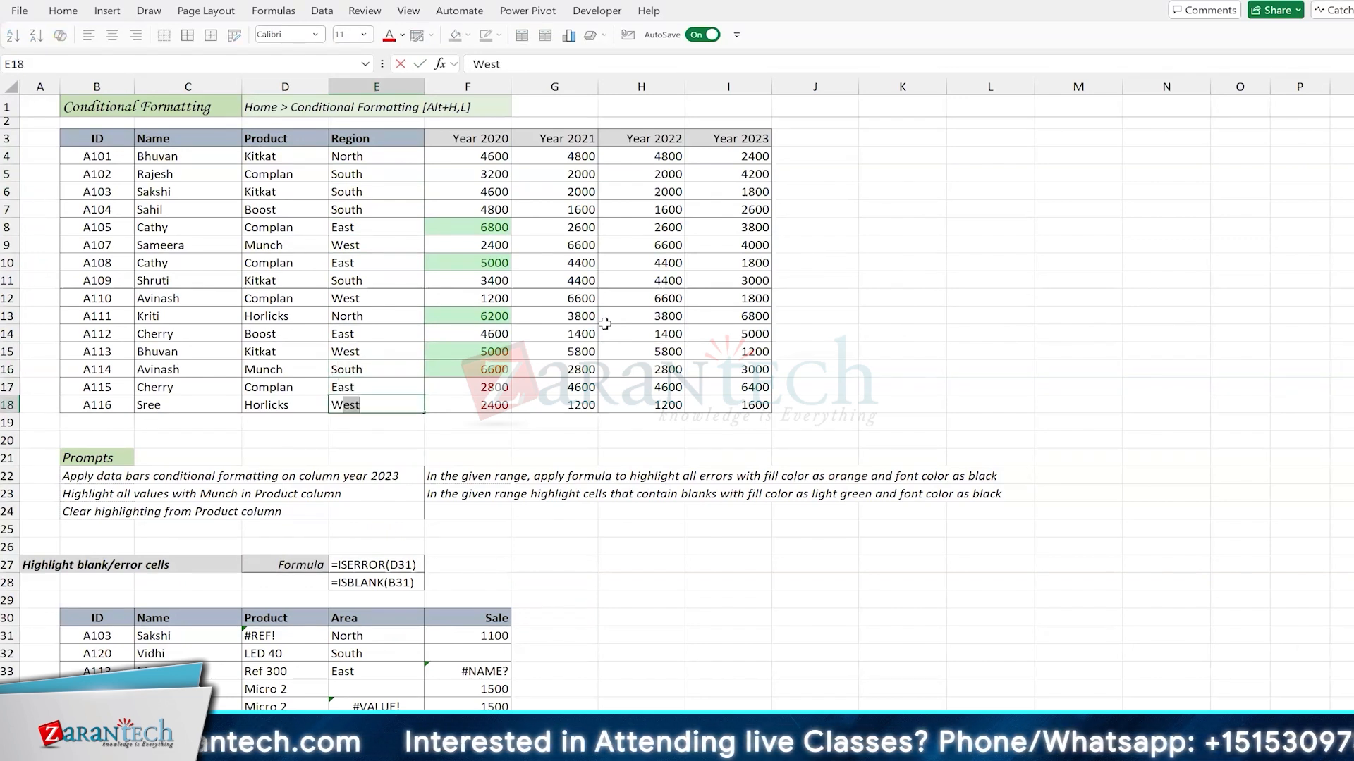
key("Return")
Step: Turn on filters for the table's header row and filter Region by the search text "th"
key("Down")
key("Down")
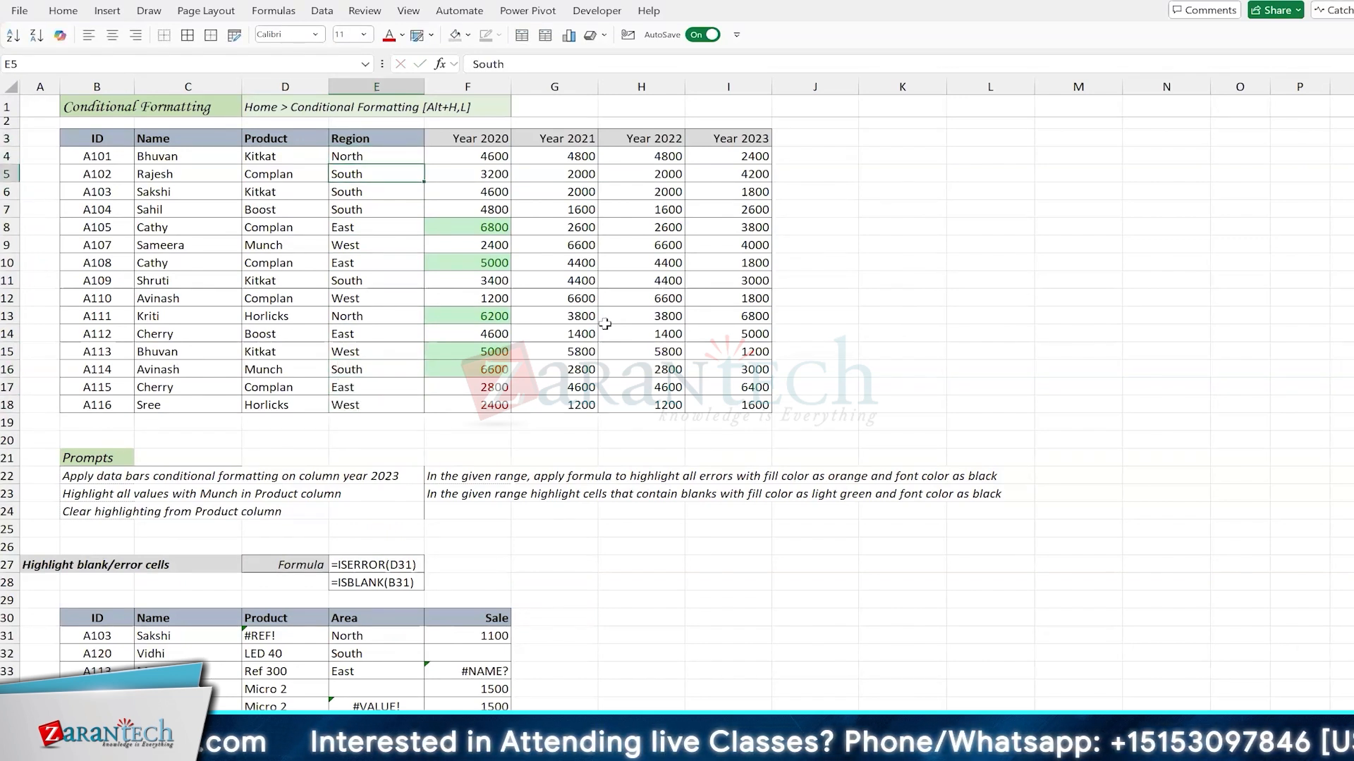
key("ctrl+shift+l")
key("ctrl+Up")
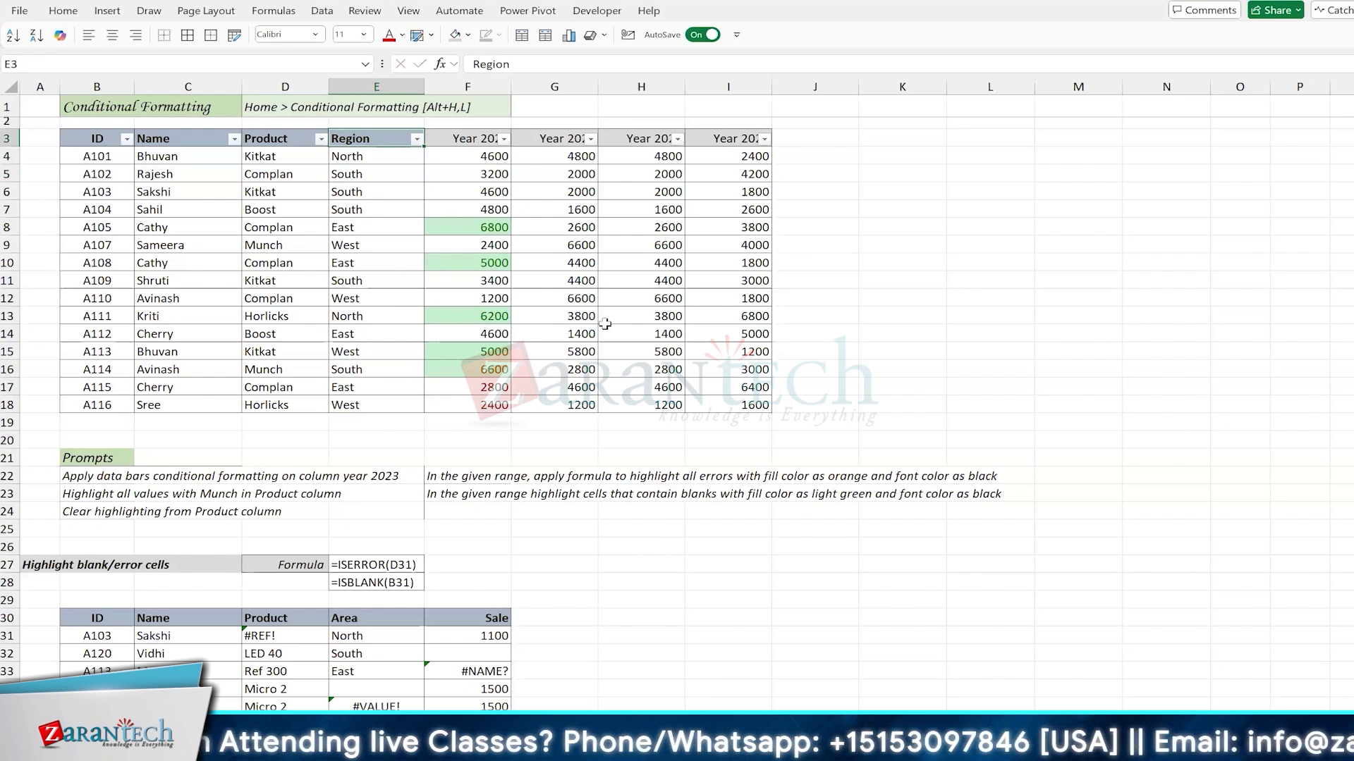
key("alt+Down")
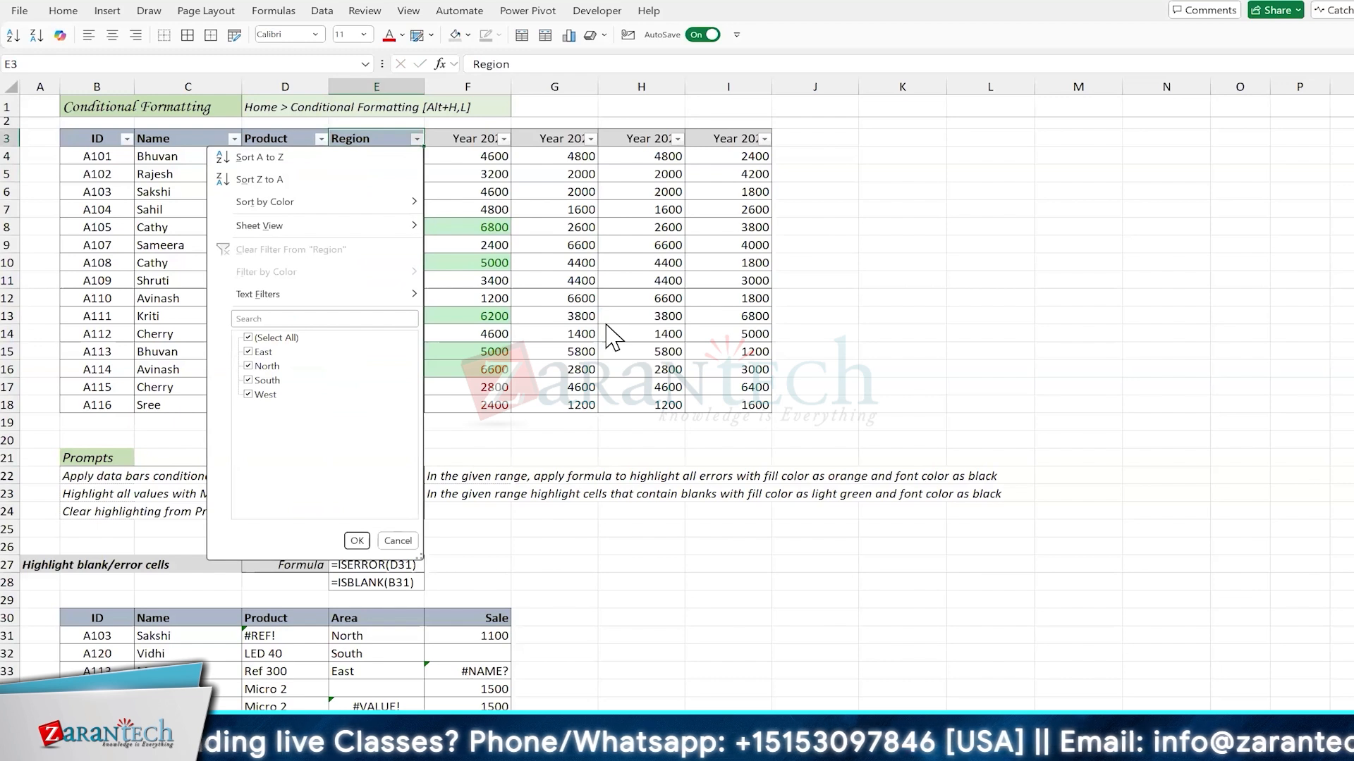
key("e")
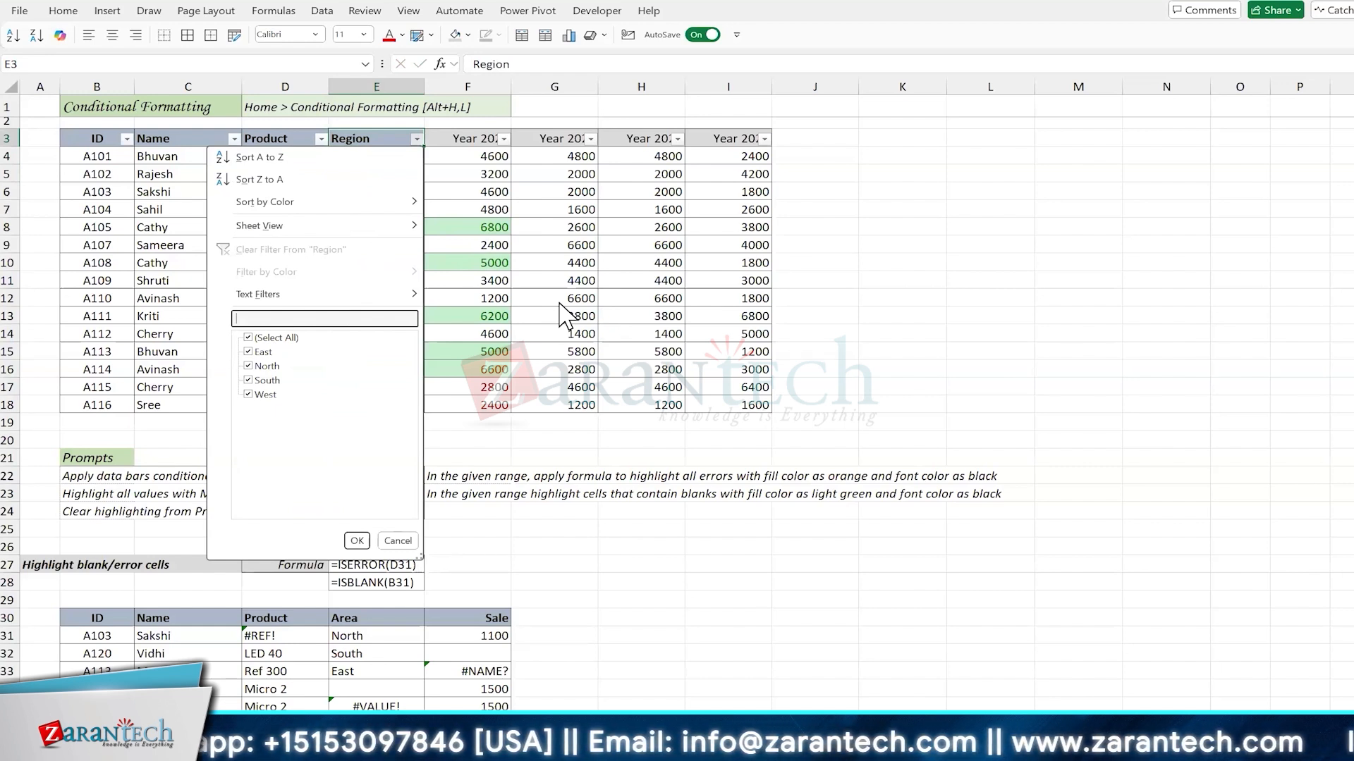
type("th")
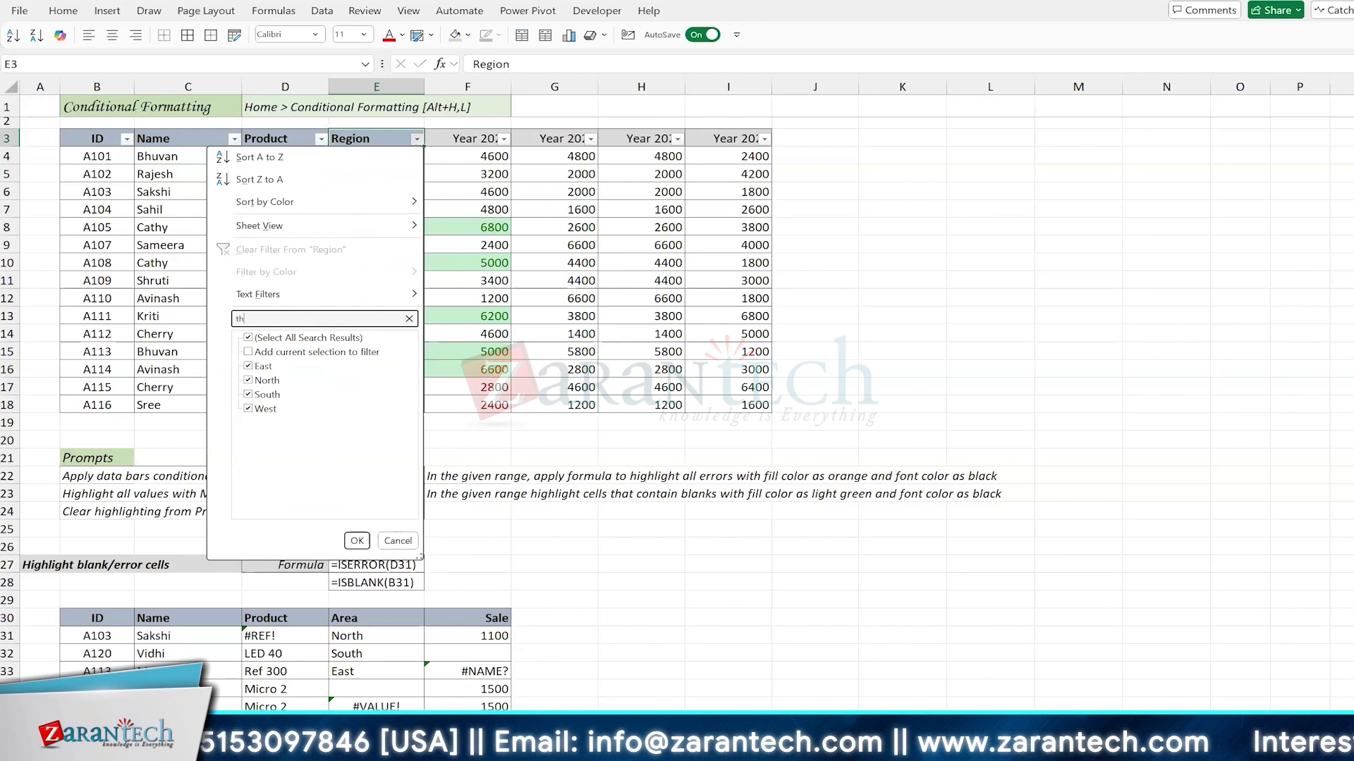
key("Return")
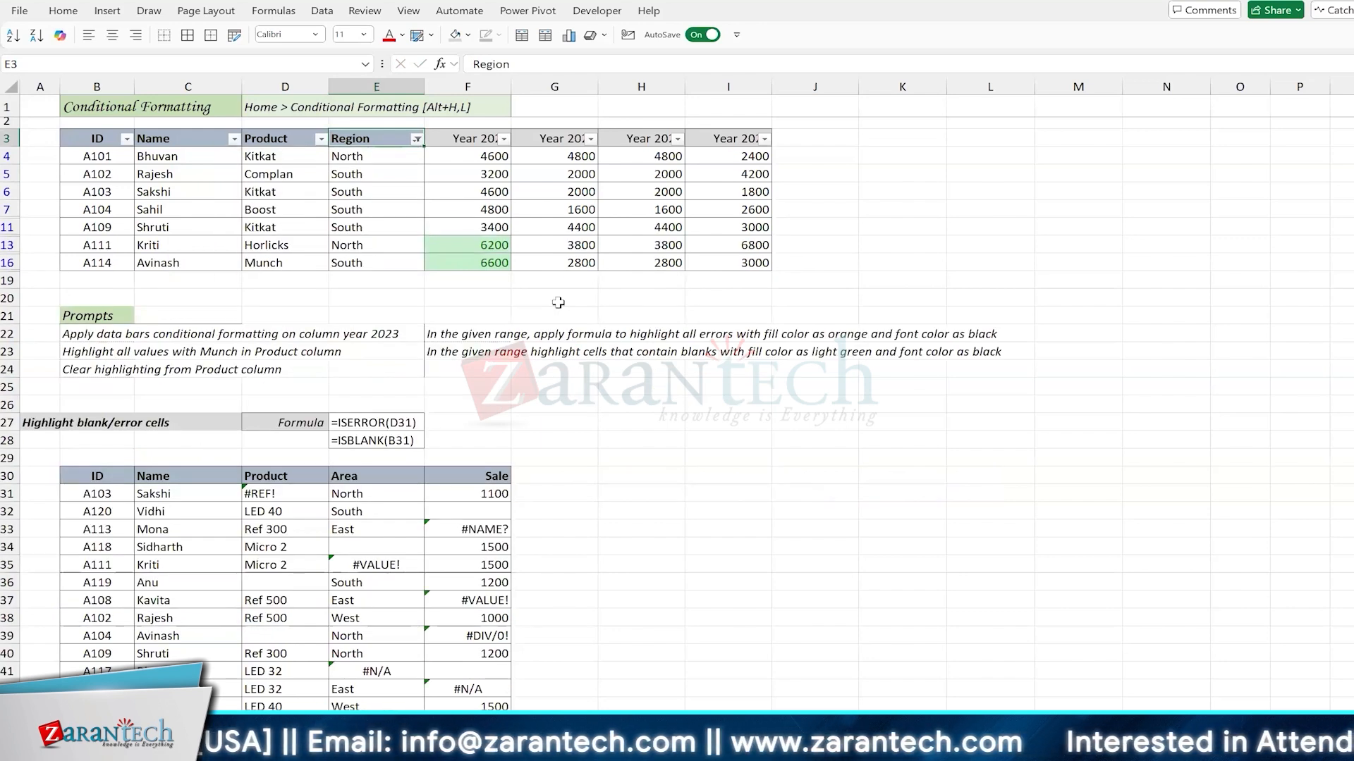
Step: Change the Region filter to the search text "st"
key("alt+Down")
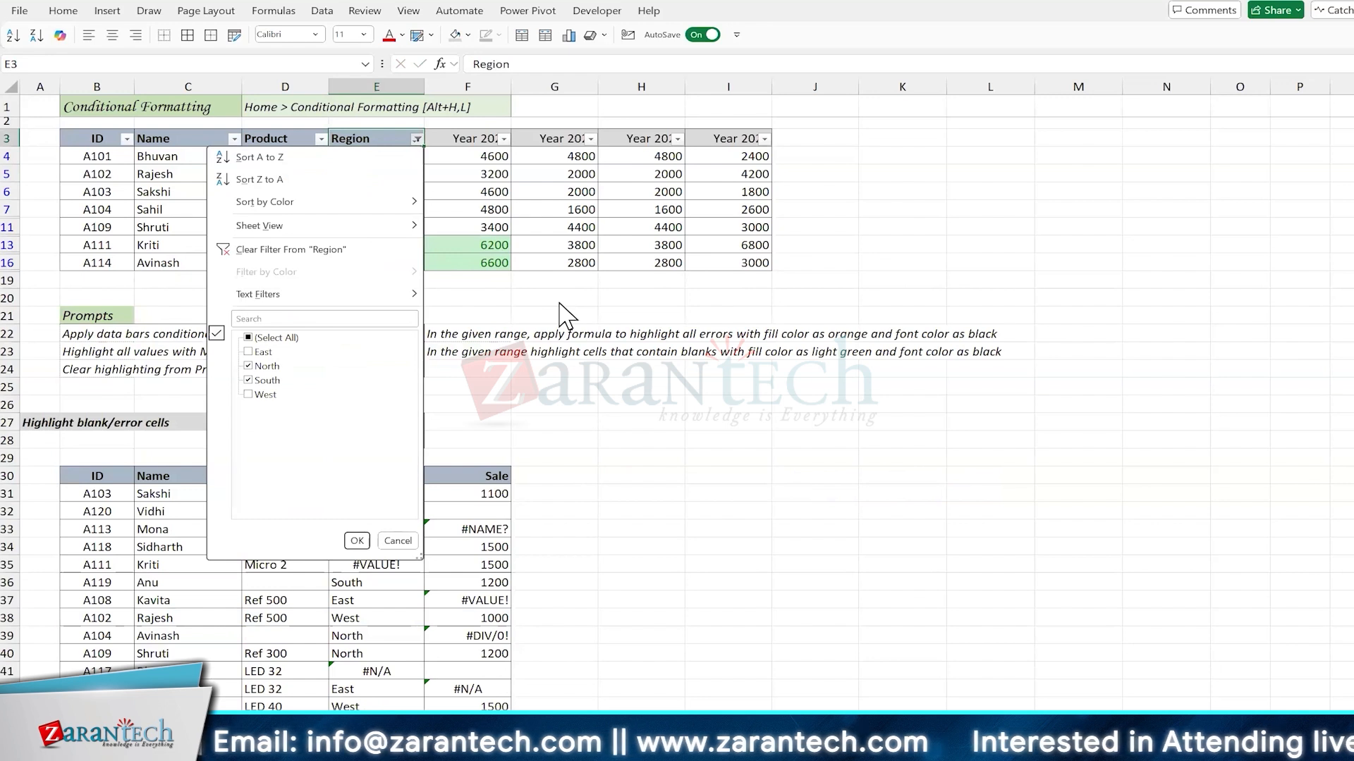
type("e")
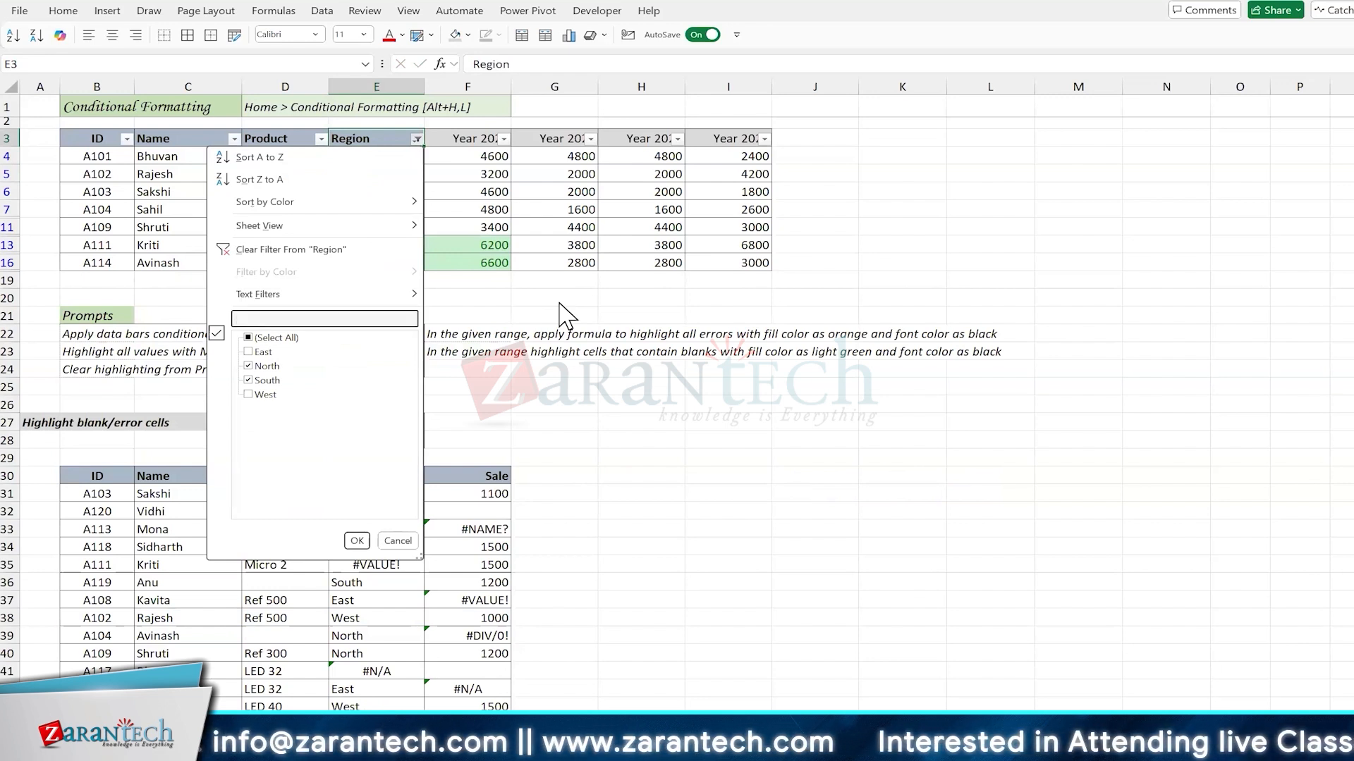
type("st")
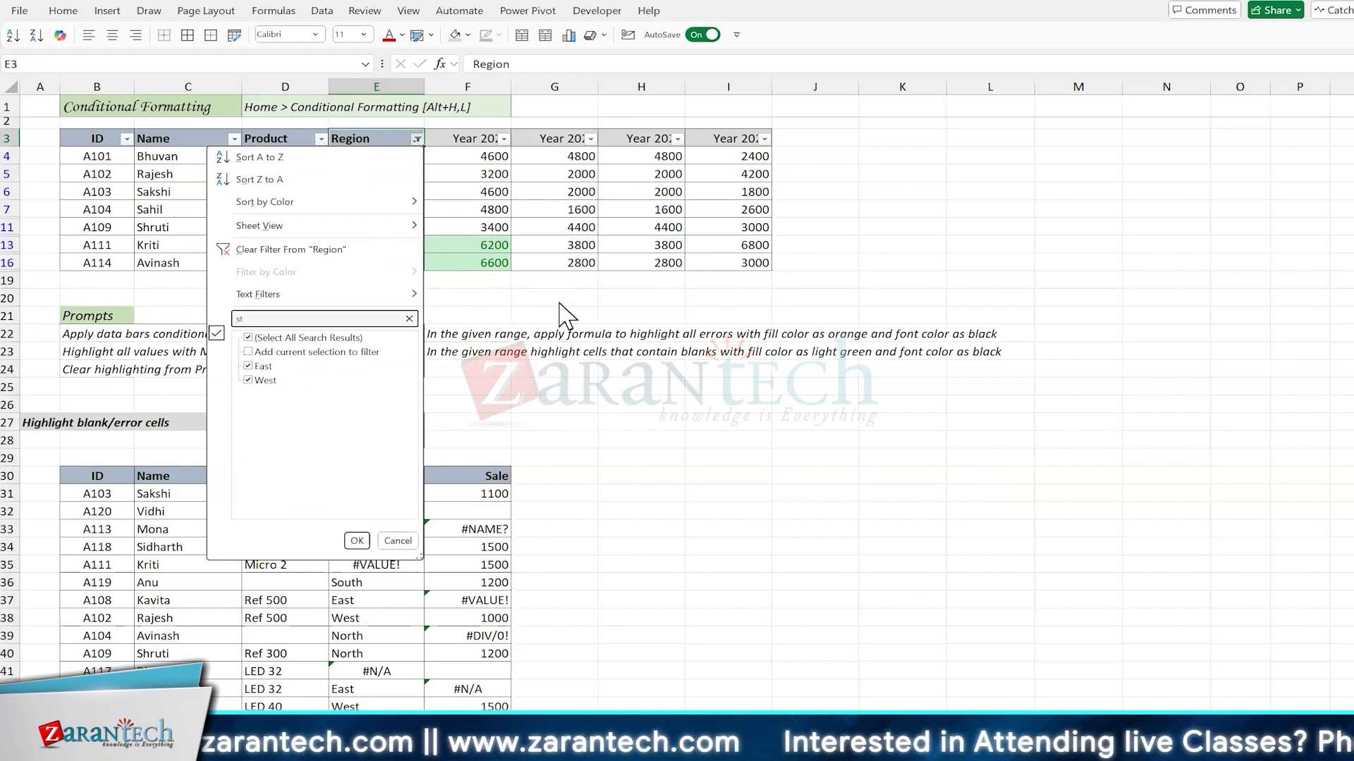
key("Return")
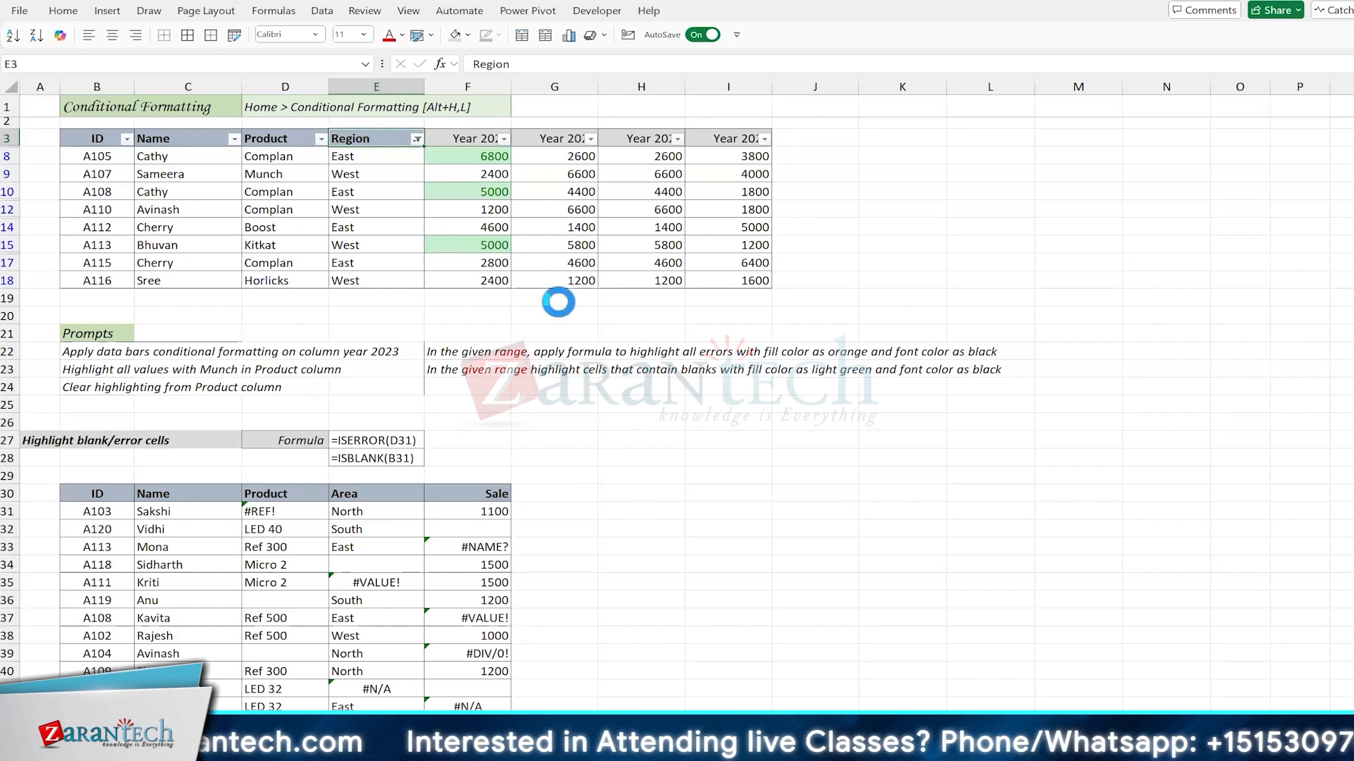
Step: Filter the Region column by the search text "north", and turn off the table's filters after viewing the rows
key("alt+Down")
key("e")
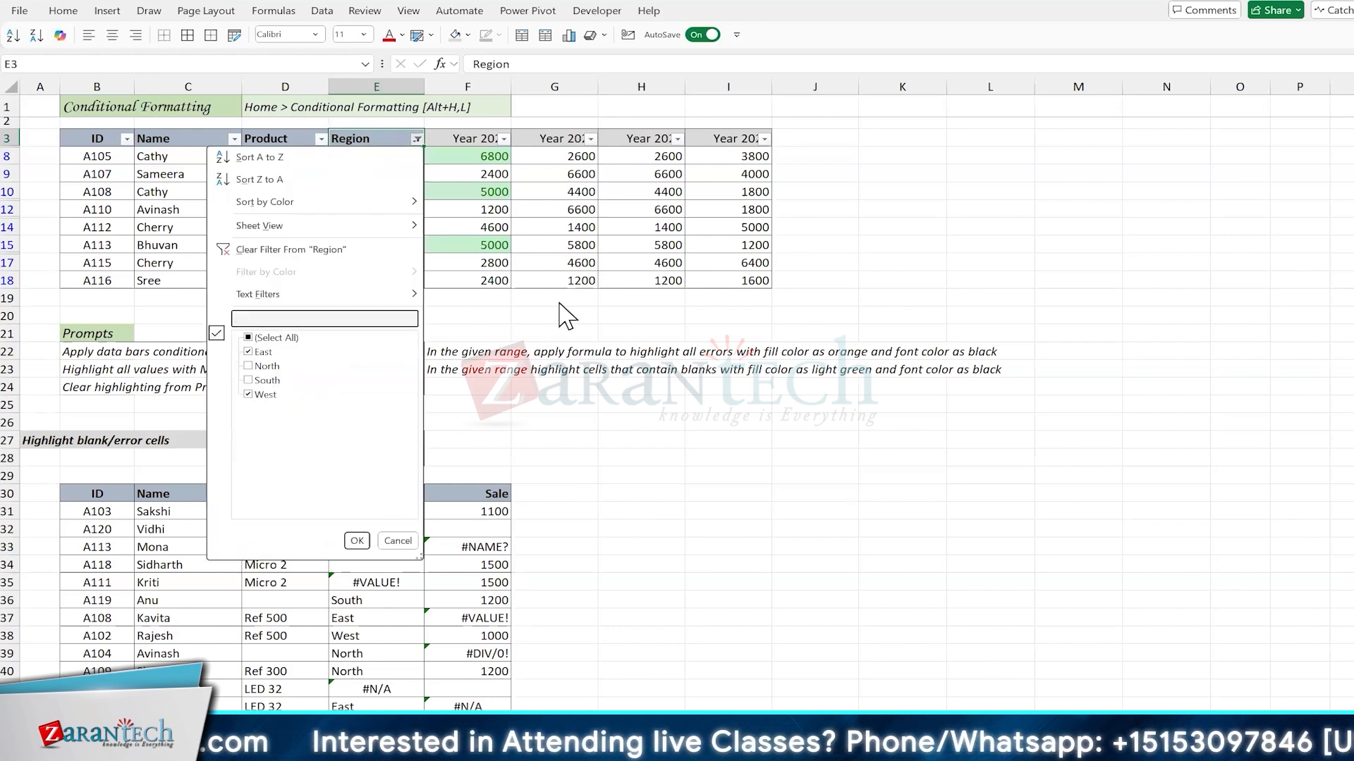
type("north")
key("Return")
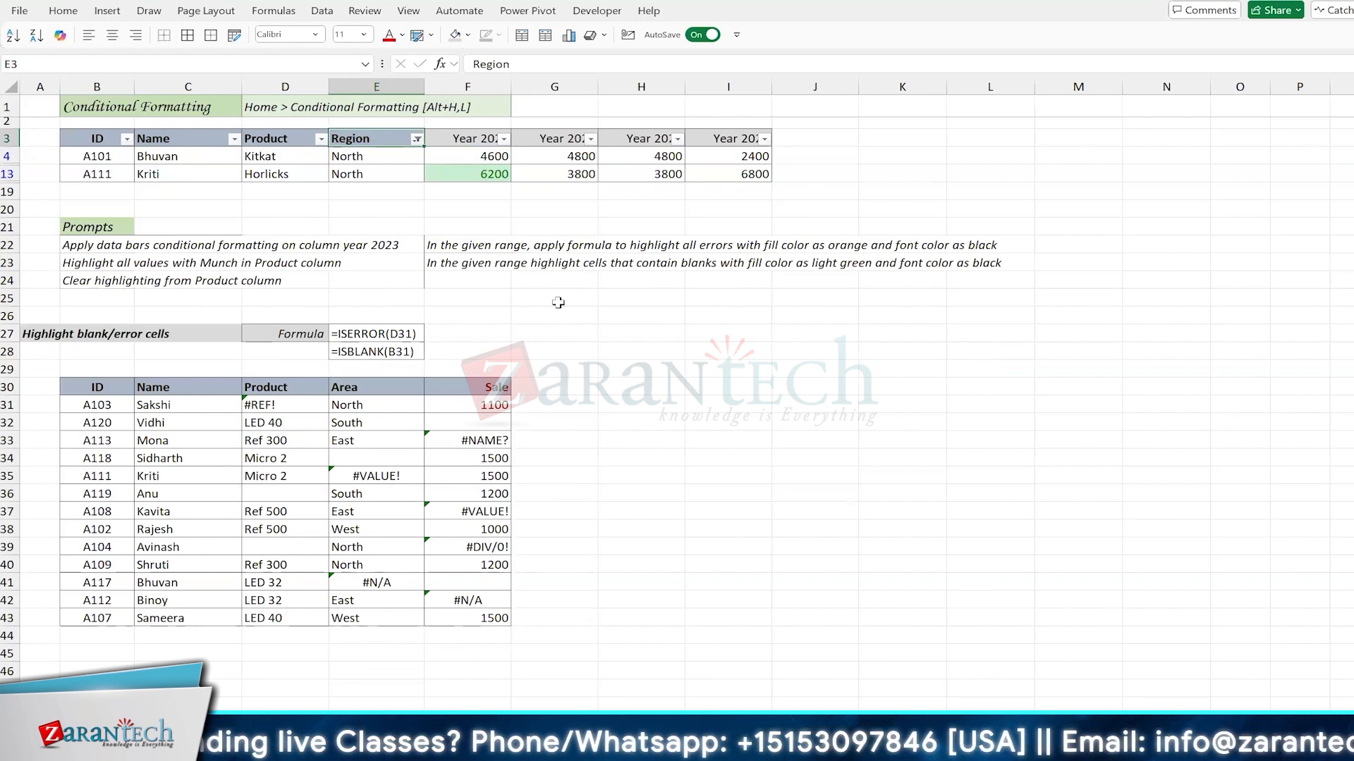
key("ctrl+shift+l")
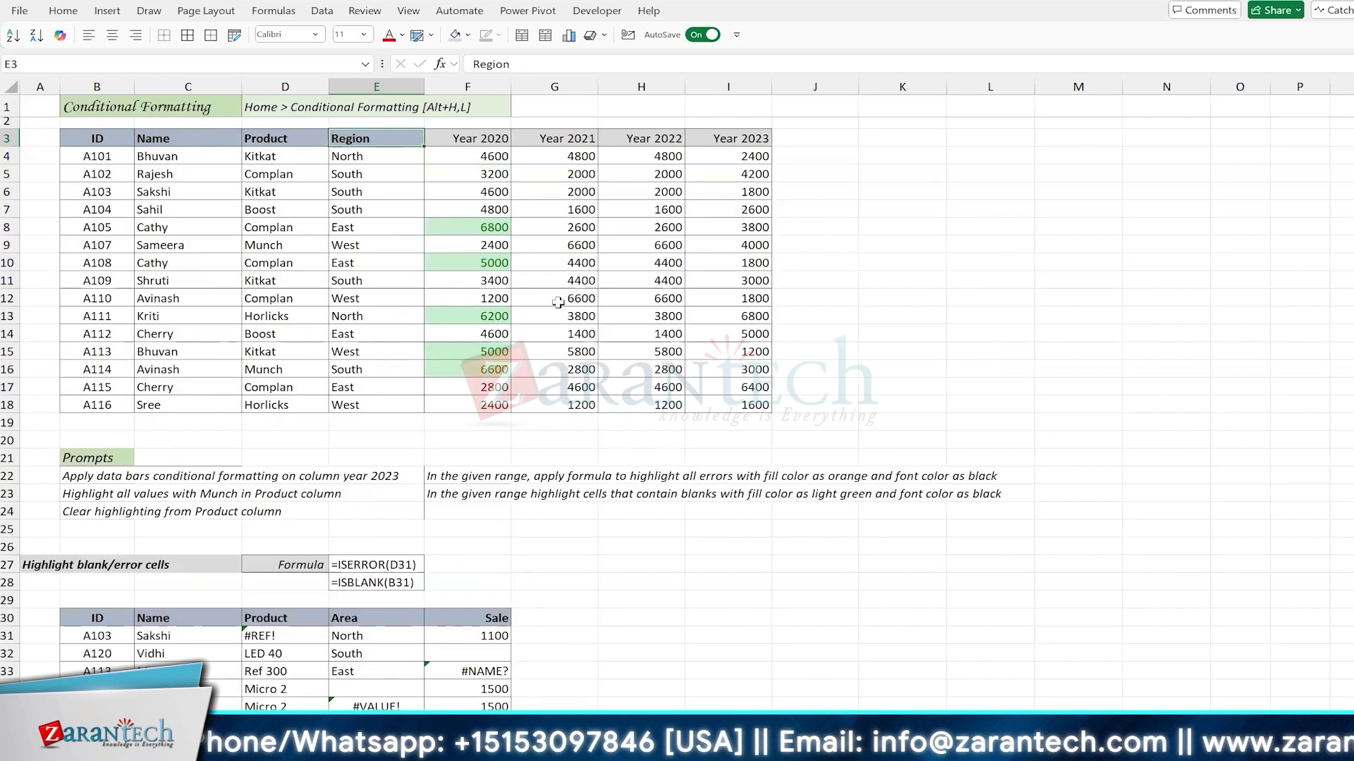
Step: Select the Name column's entries in C4:C18
key("Down")
key("Down")
key("Down")
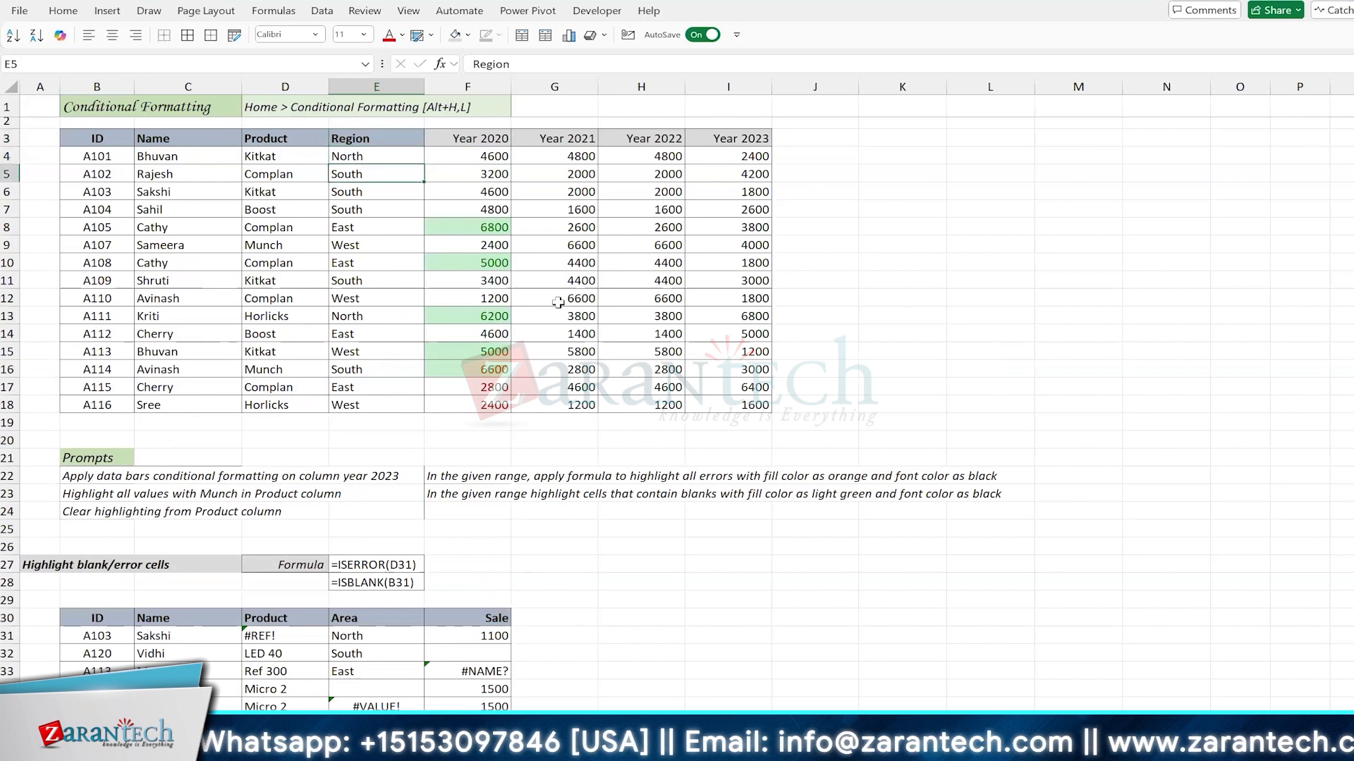
key("Left")
key("Left")
key("Up")
key("Up")
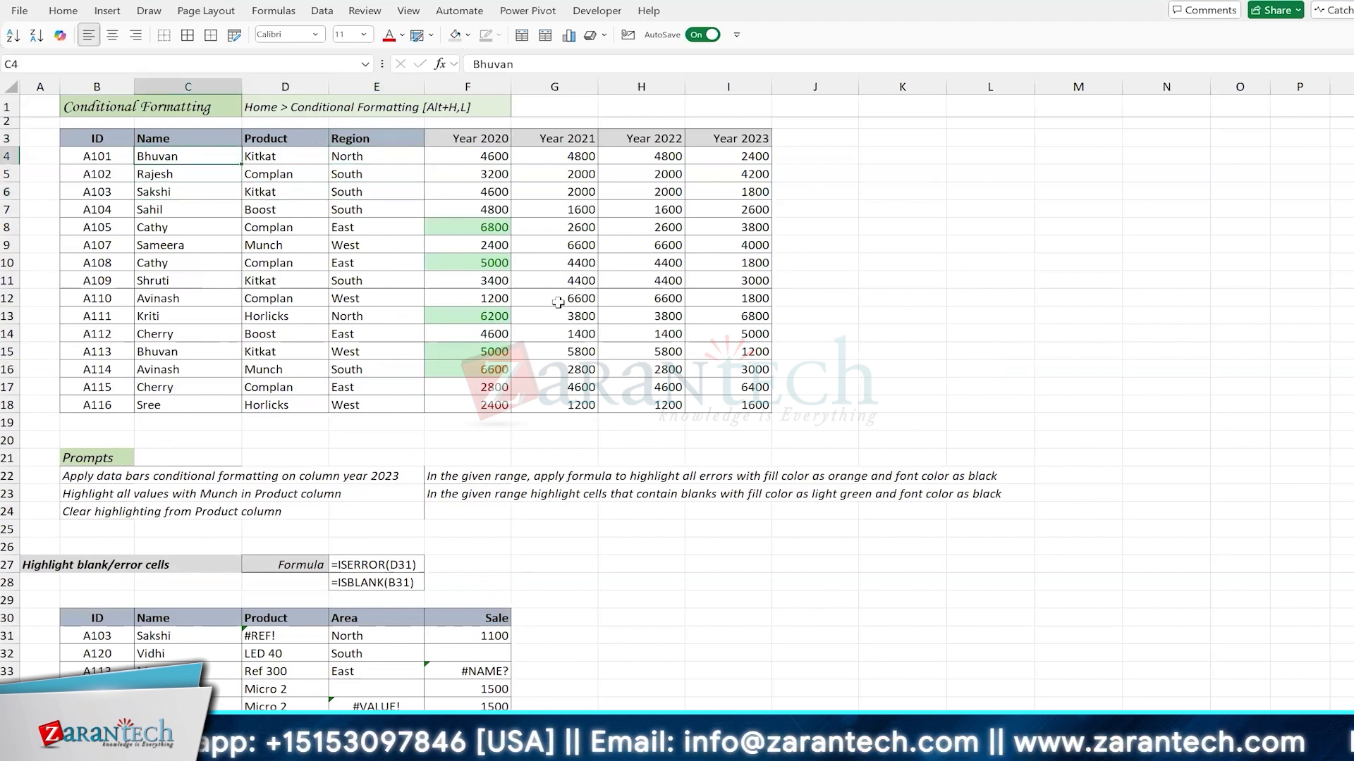
key("ctrl+shift+Down")
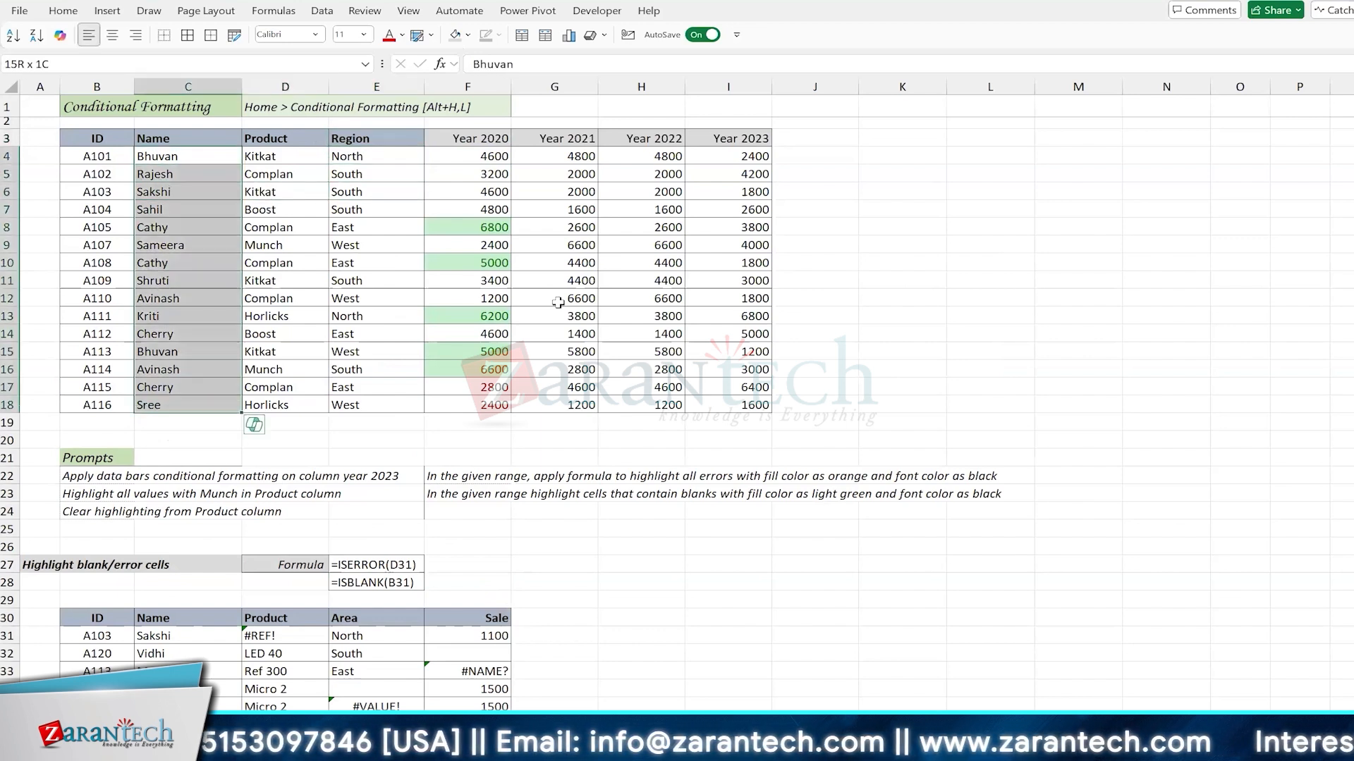
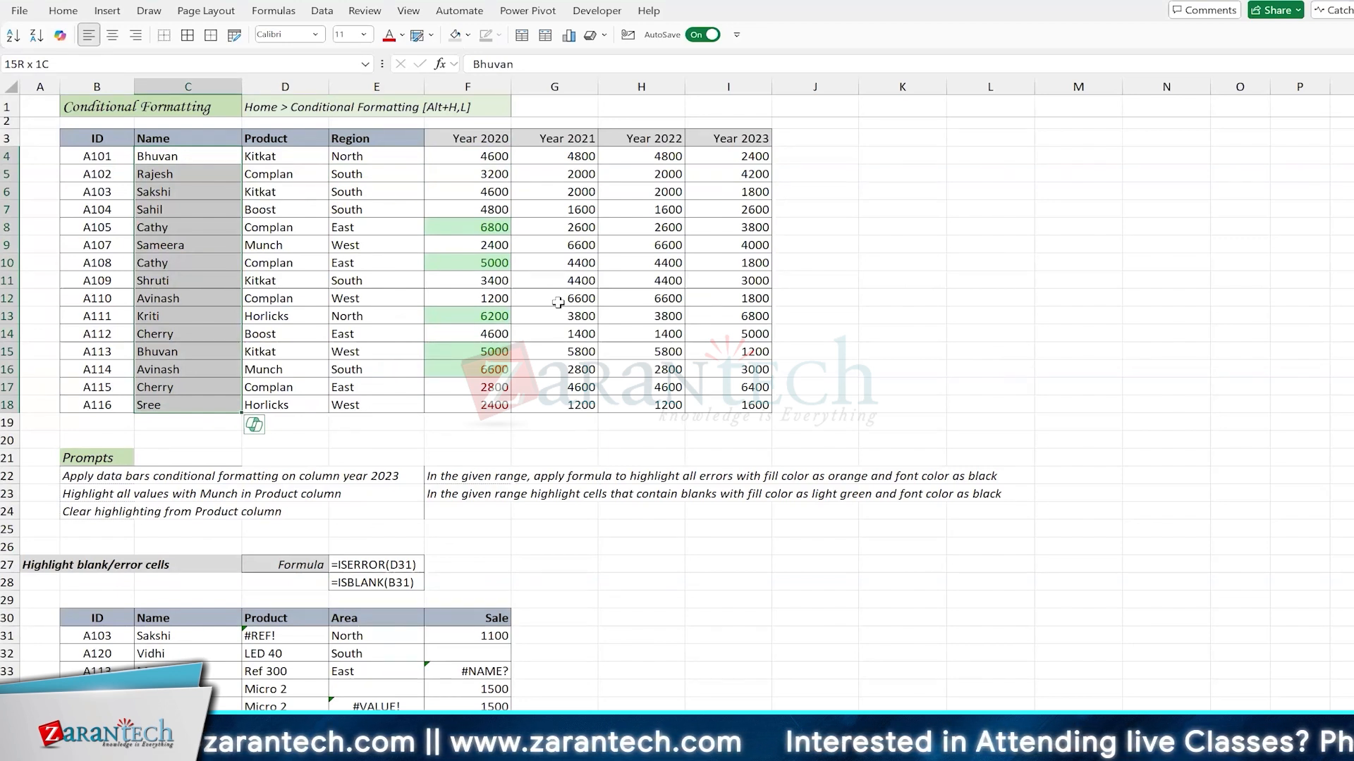
Step: Select the Year 2021 values in G4:G18 and start a Top 10 Items conditional formatting rule
left_click(567, 155)
key("shift+Down")
key("shift+Down")
key("shift+Down")
key("shift+Down")
key("shift+Down")
key("shift+Down")
key("shift+Down")
key("shift+Down")
key("shift+Down")
key("shift+Down")
key("shift+Down")
key("shift+Down")
key("shift+Down")
key("shift+Down")
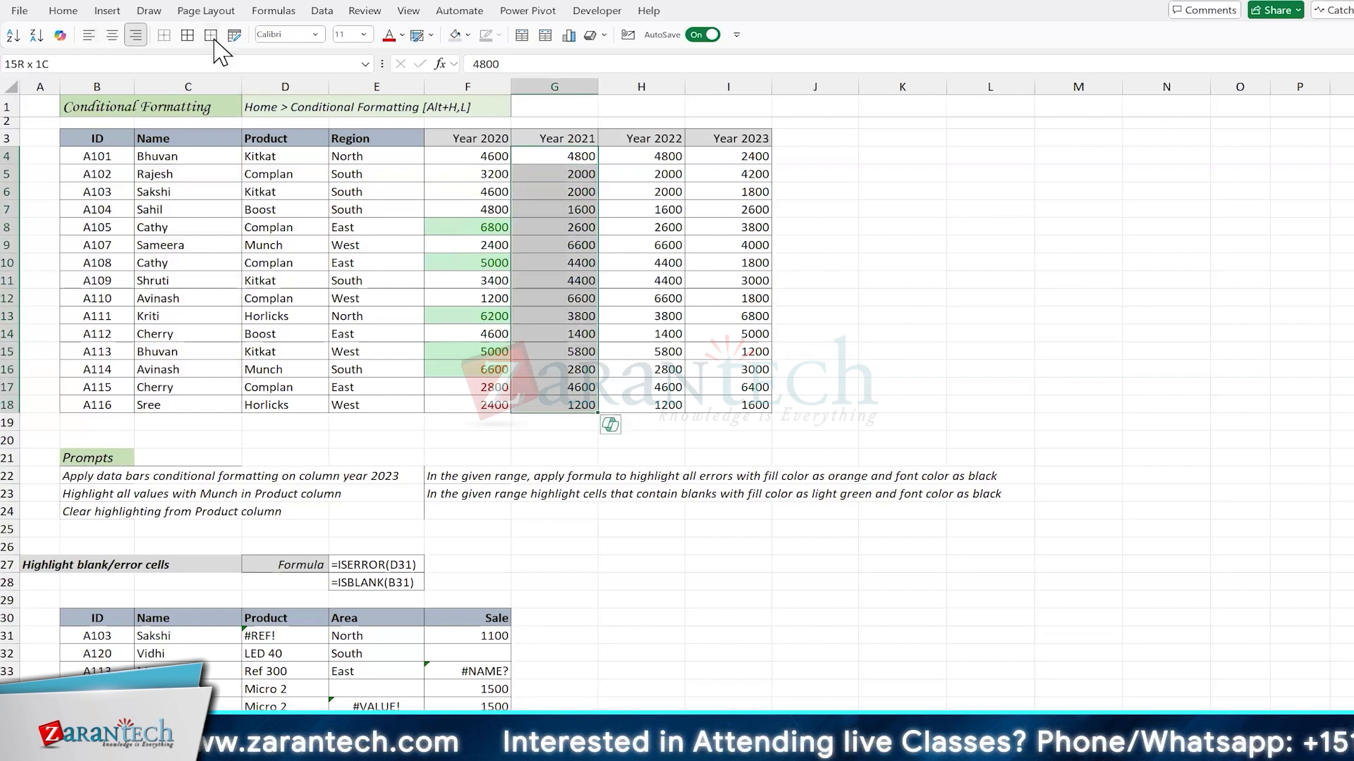
left_click(79, 14)
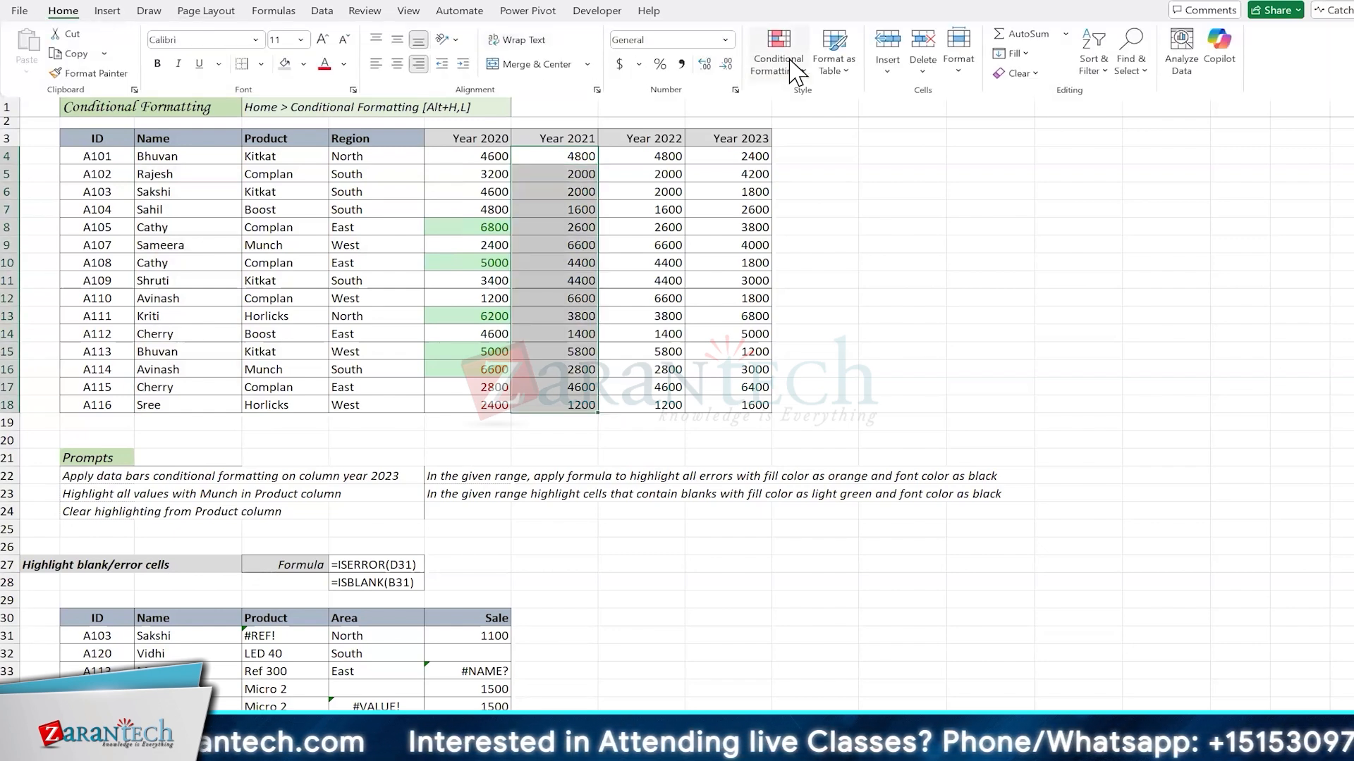
left_click(777, 60)
mouse_move(831, 133)
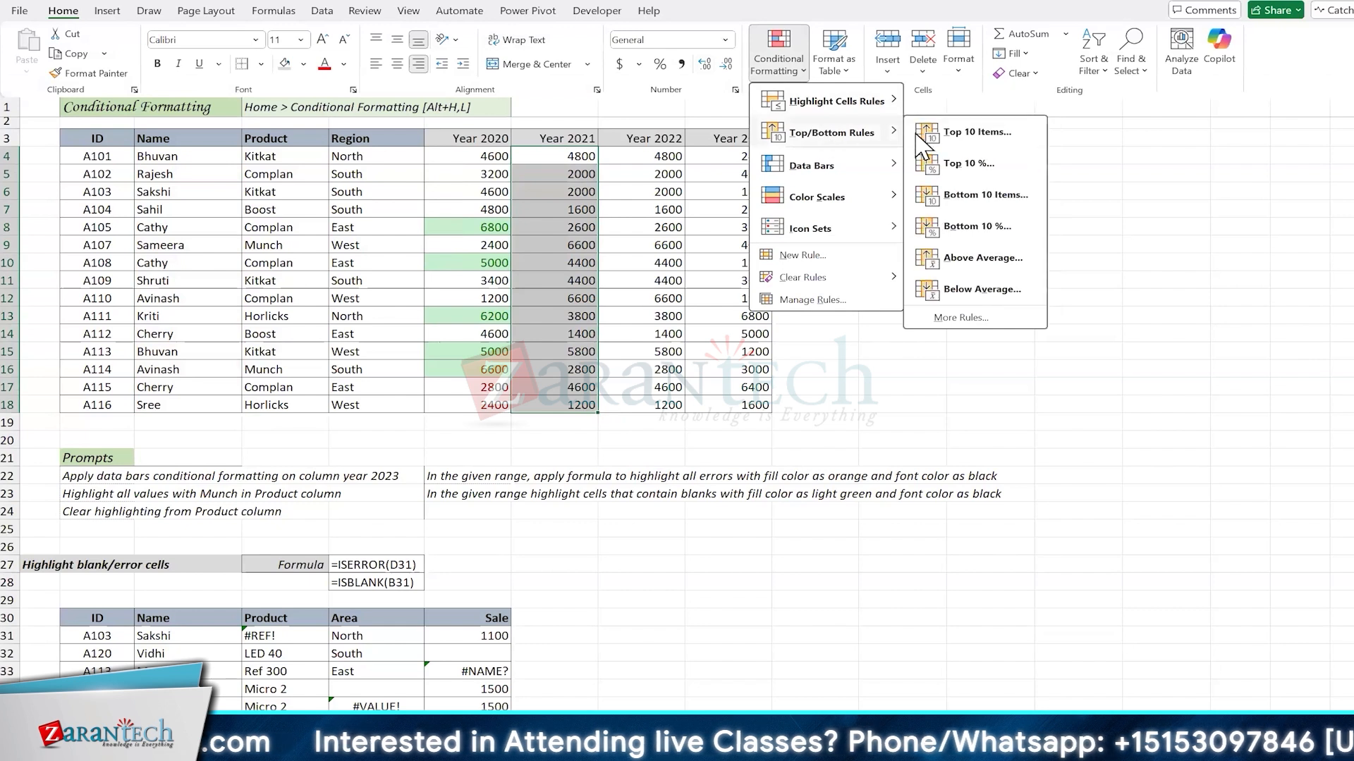
left_click(959, 134)
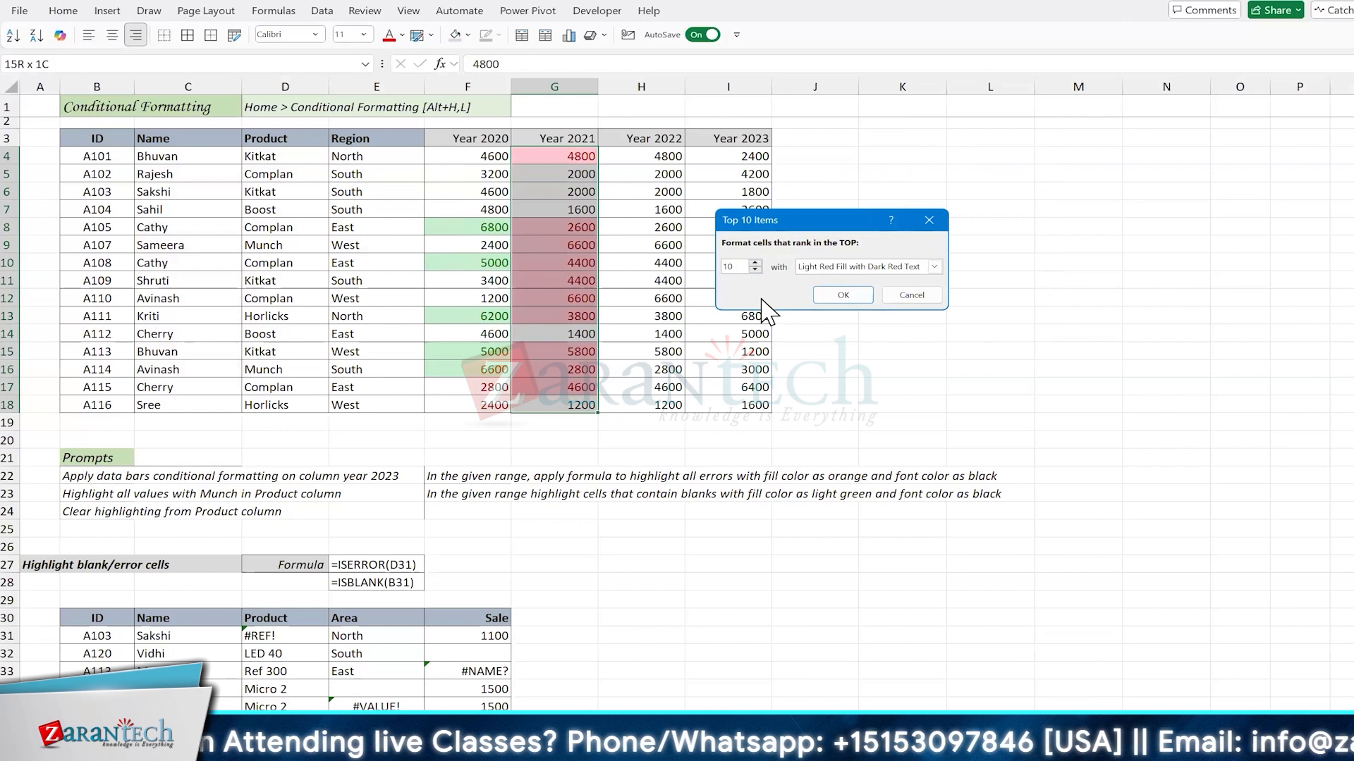
Step: Set the rule to the top 3 values with Green Fill with Dark Green Text and apply it
key("Down")
key("Down")
key("Down")
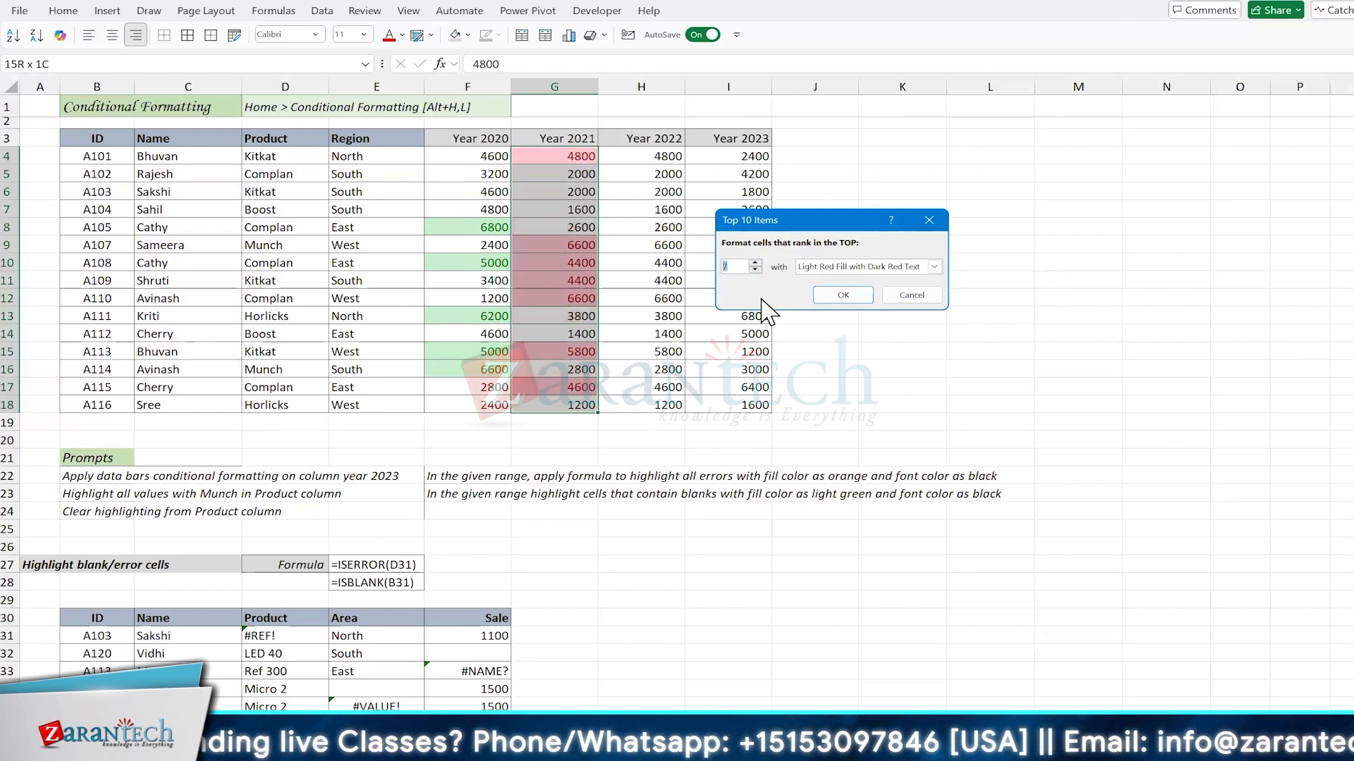
key("Down")
key("Down")
key("Down")
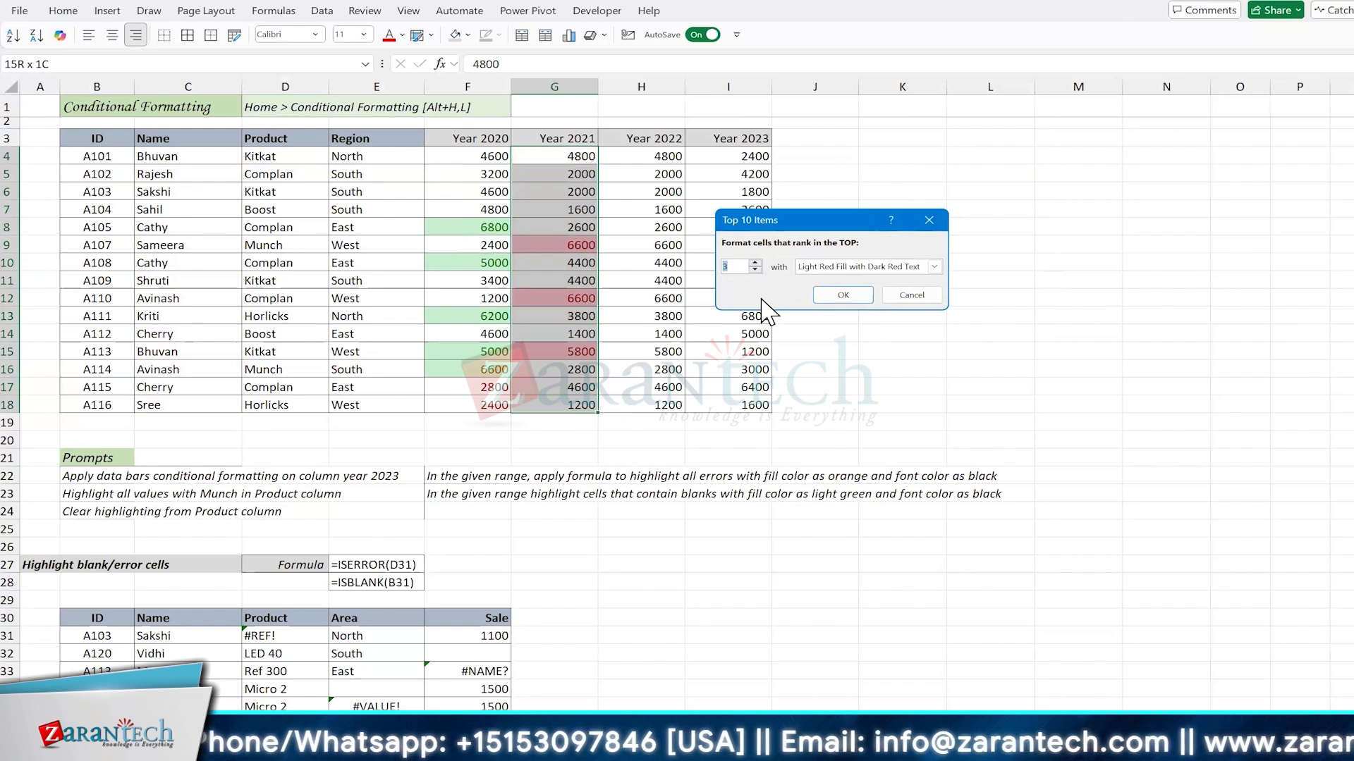
left_click(836, 267)
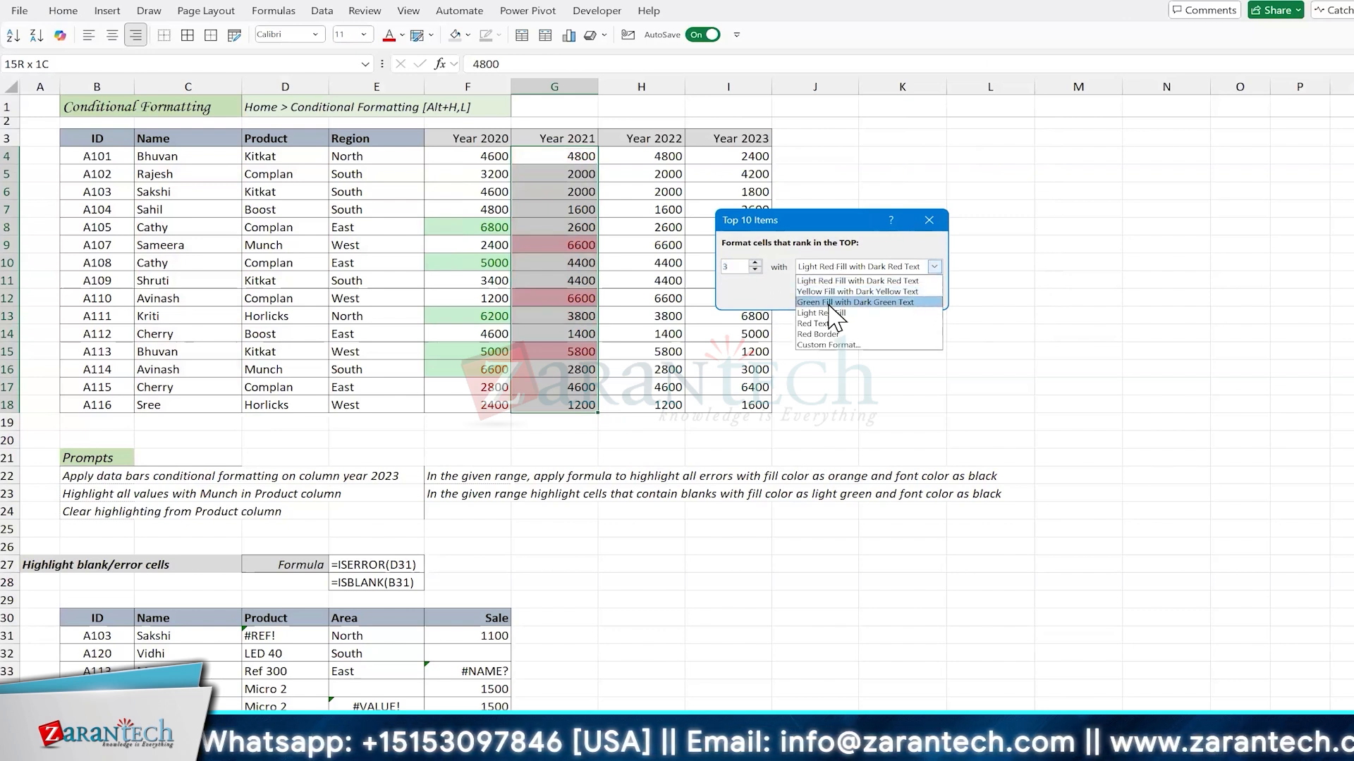
left_click(830, 303)
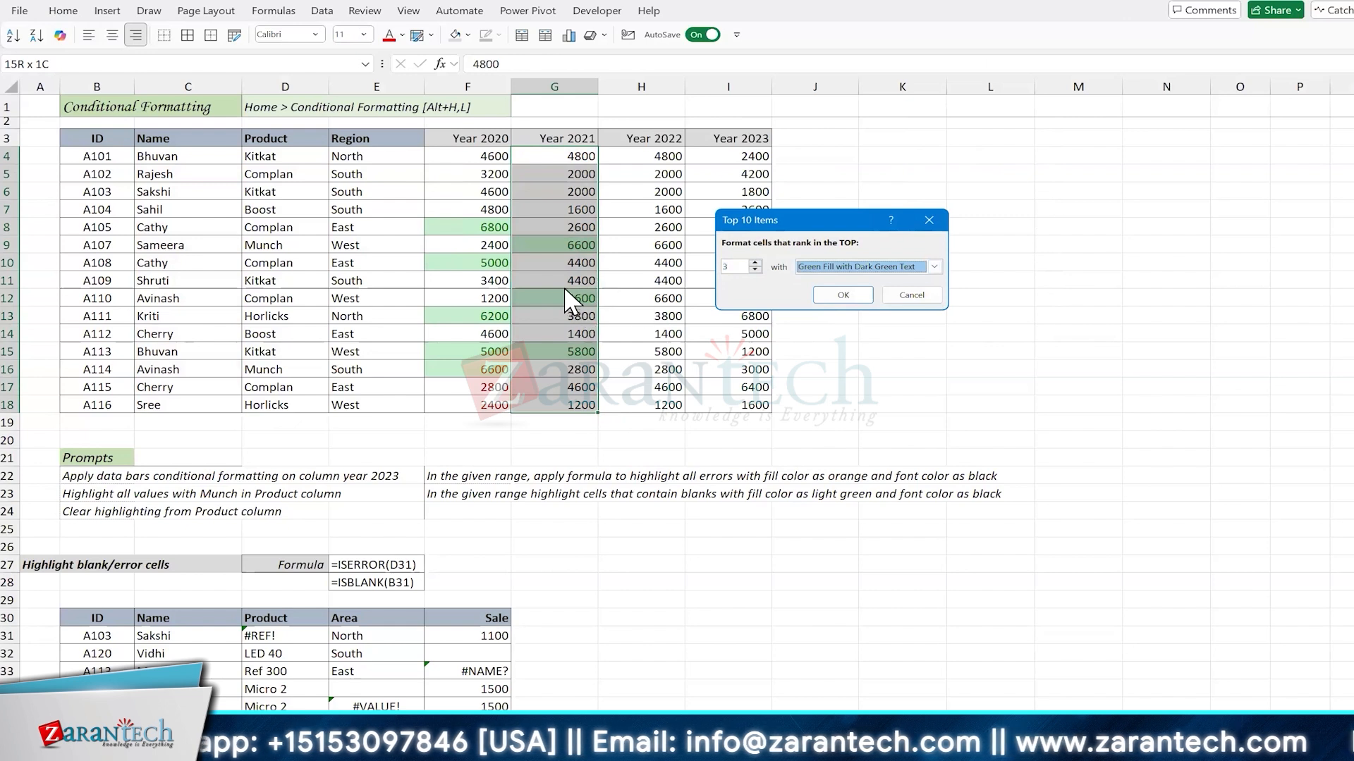
left_click(843, 295)
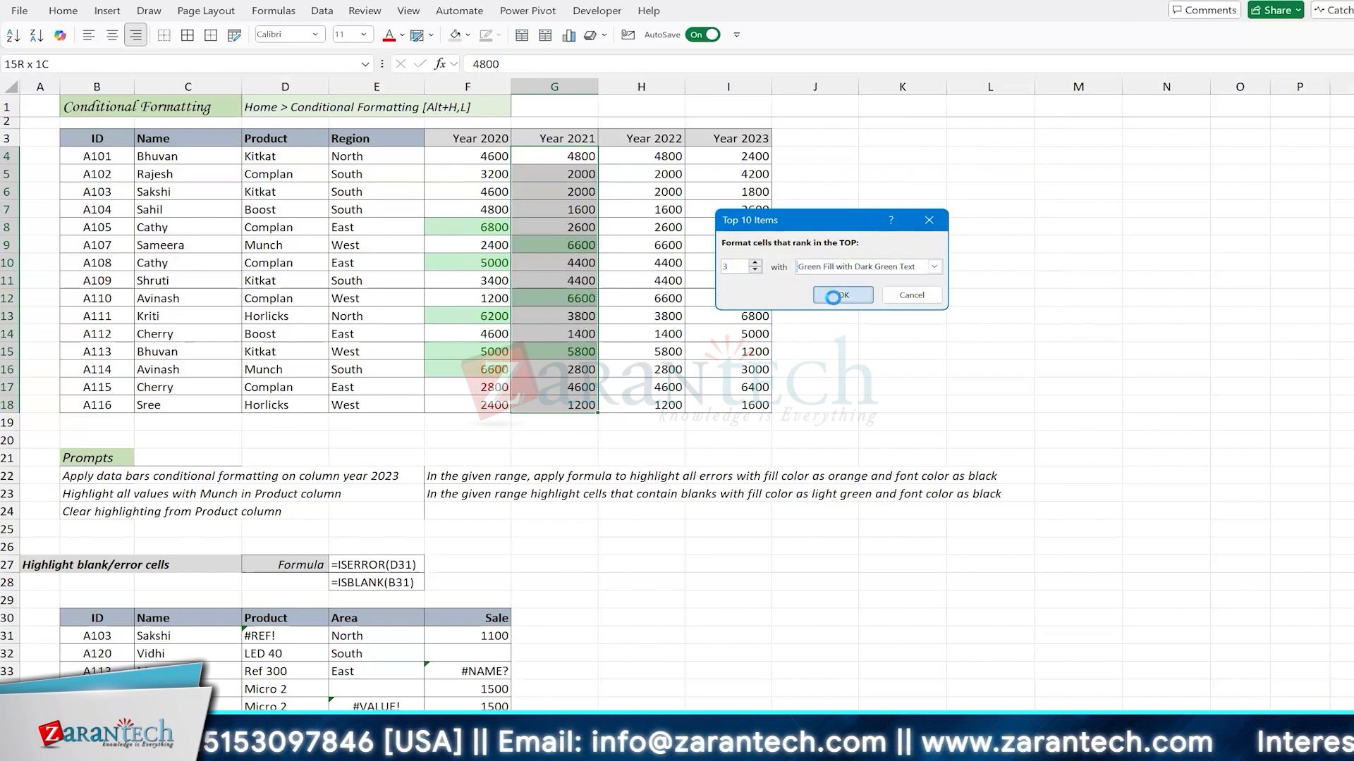
Step: Change the Year 2021 value for A110 in G12 to 2600
left_click(546, 247)
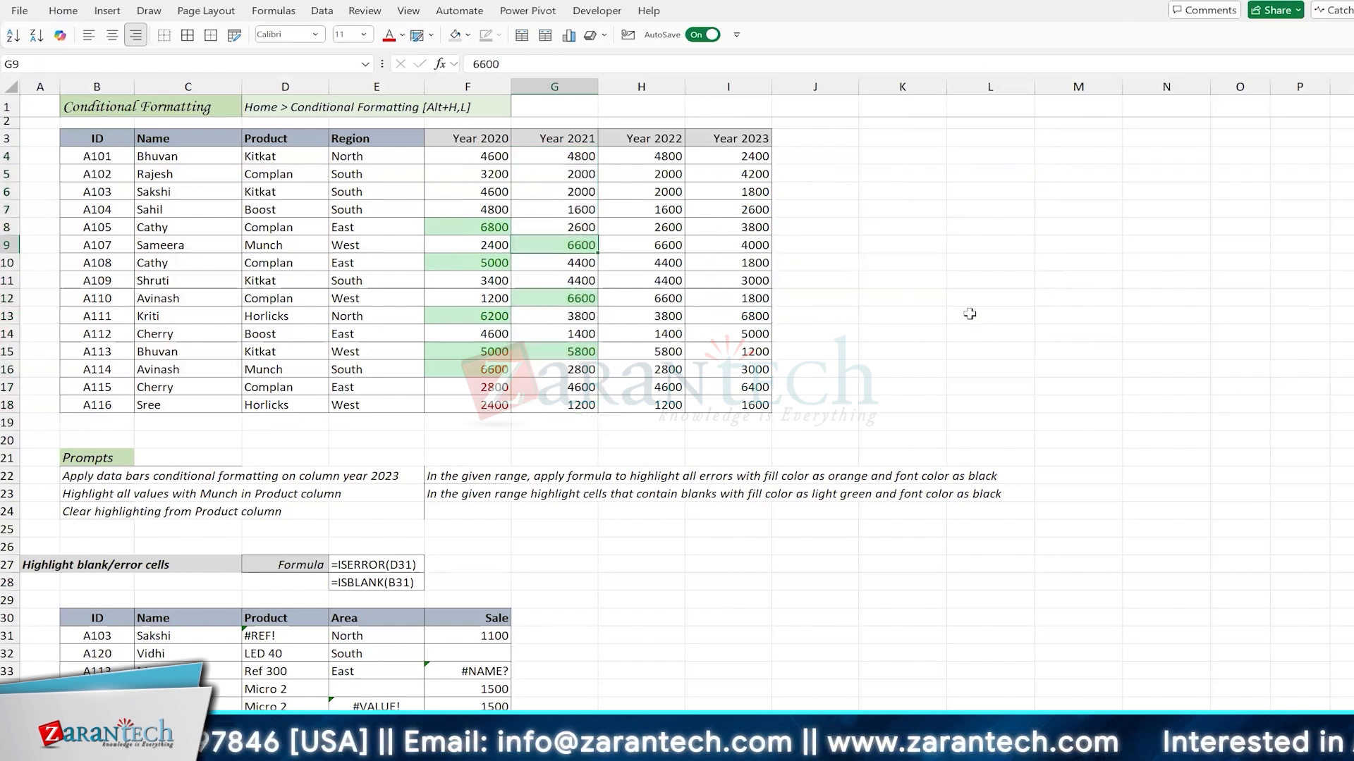
key("Down")
key("Down")
key("Down")
type("26")
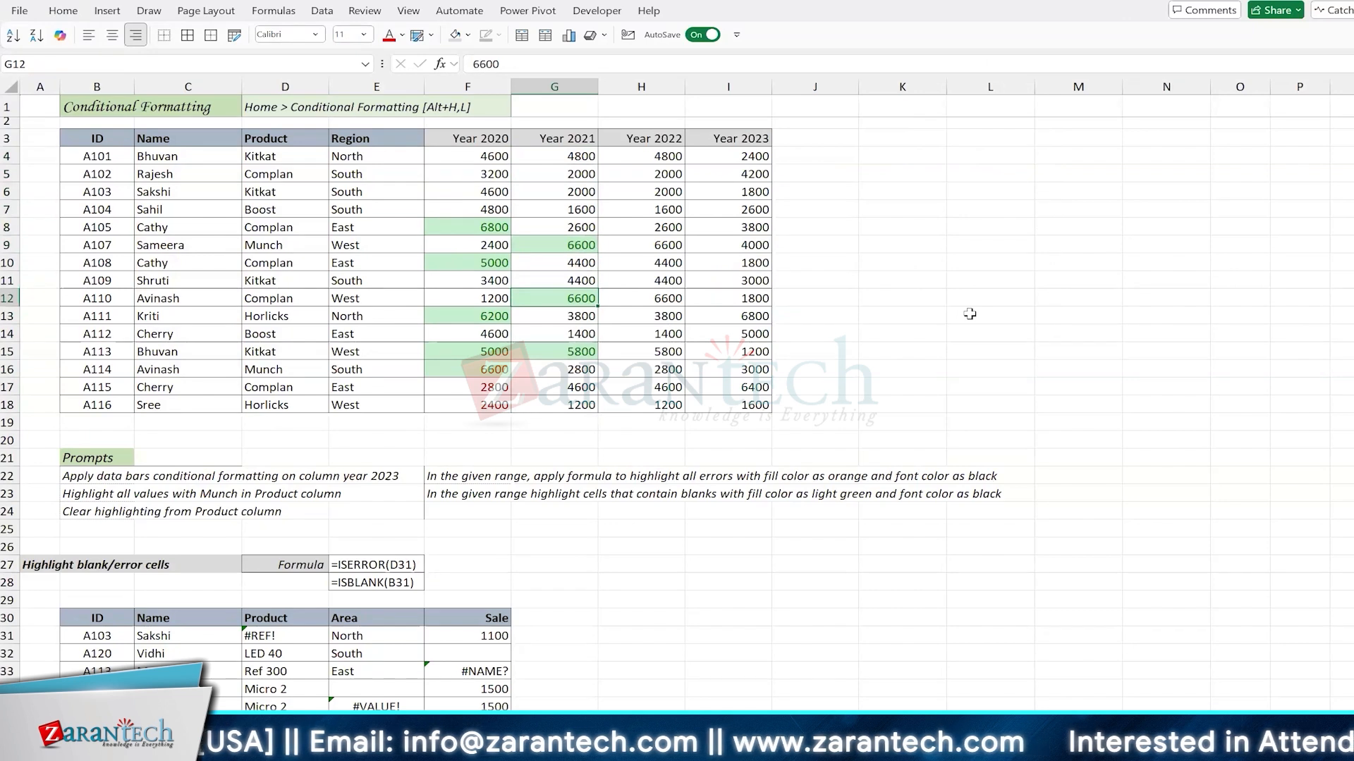
type("00")
key("Return")
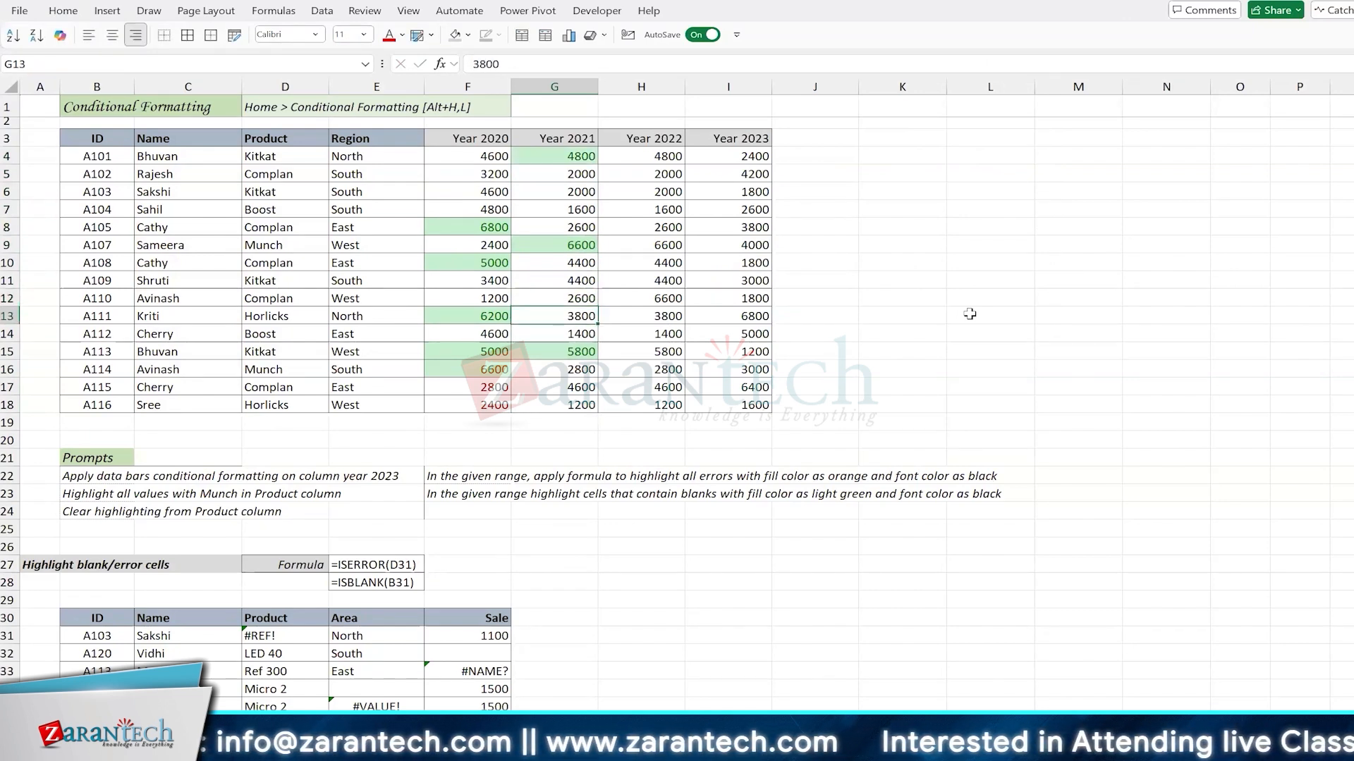
Step: Reselect the Year 2021 values in G4:G18 and start a Bottom 10 Items conditional formatting rule
key("ctrl+Up")
key("Down")
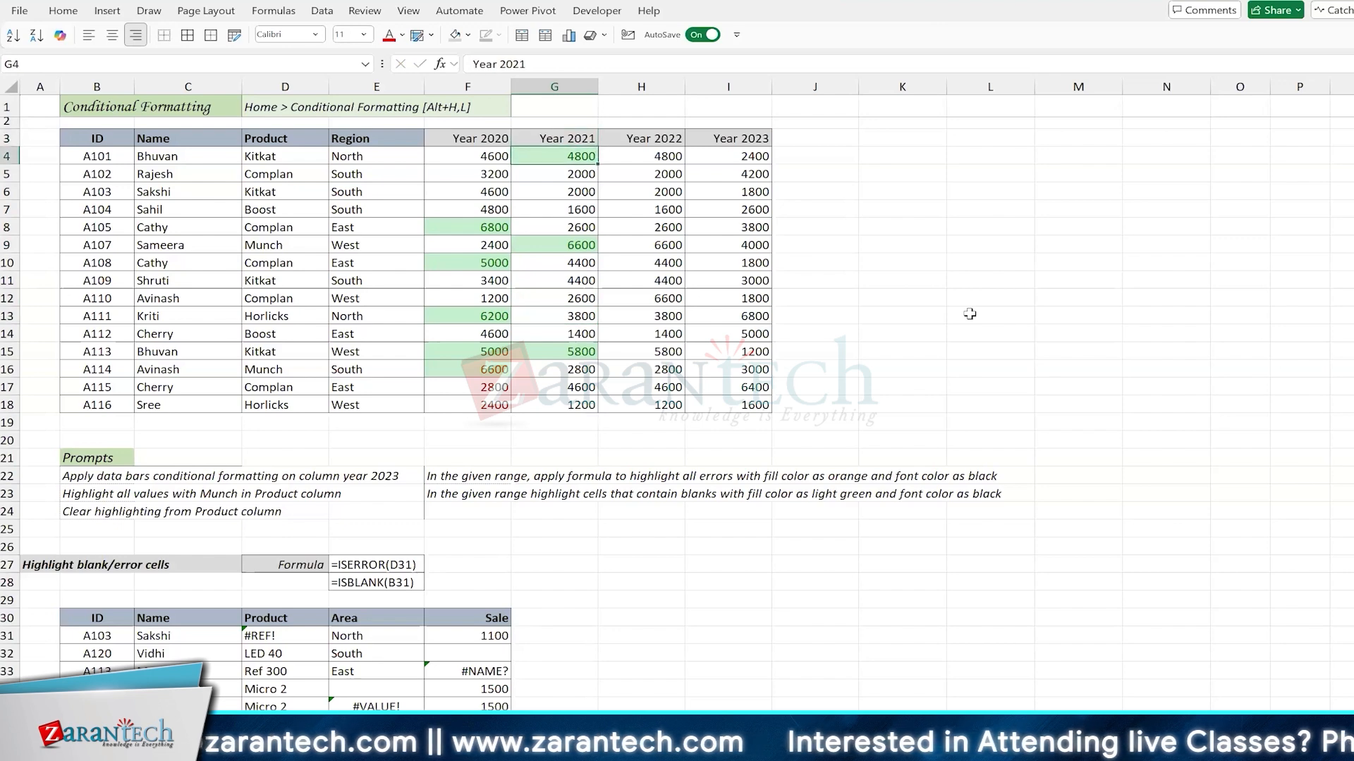
key("ctrl+shift+Down")
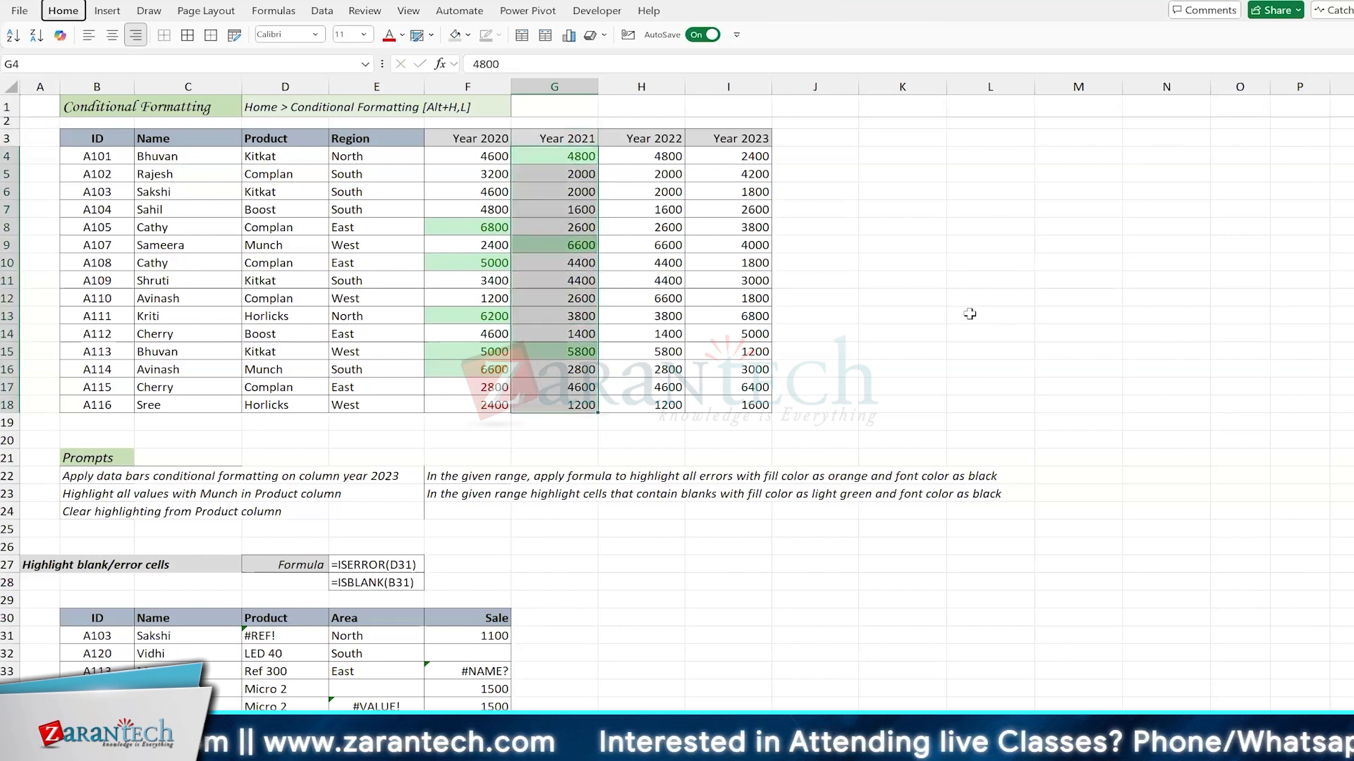
key("alt+h")
key("l")
key("Down")
key("Right")
key("Down")
key("Down")
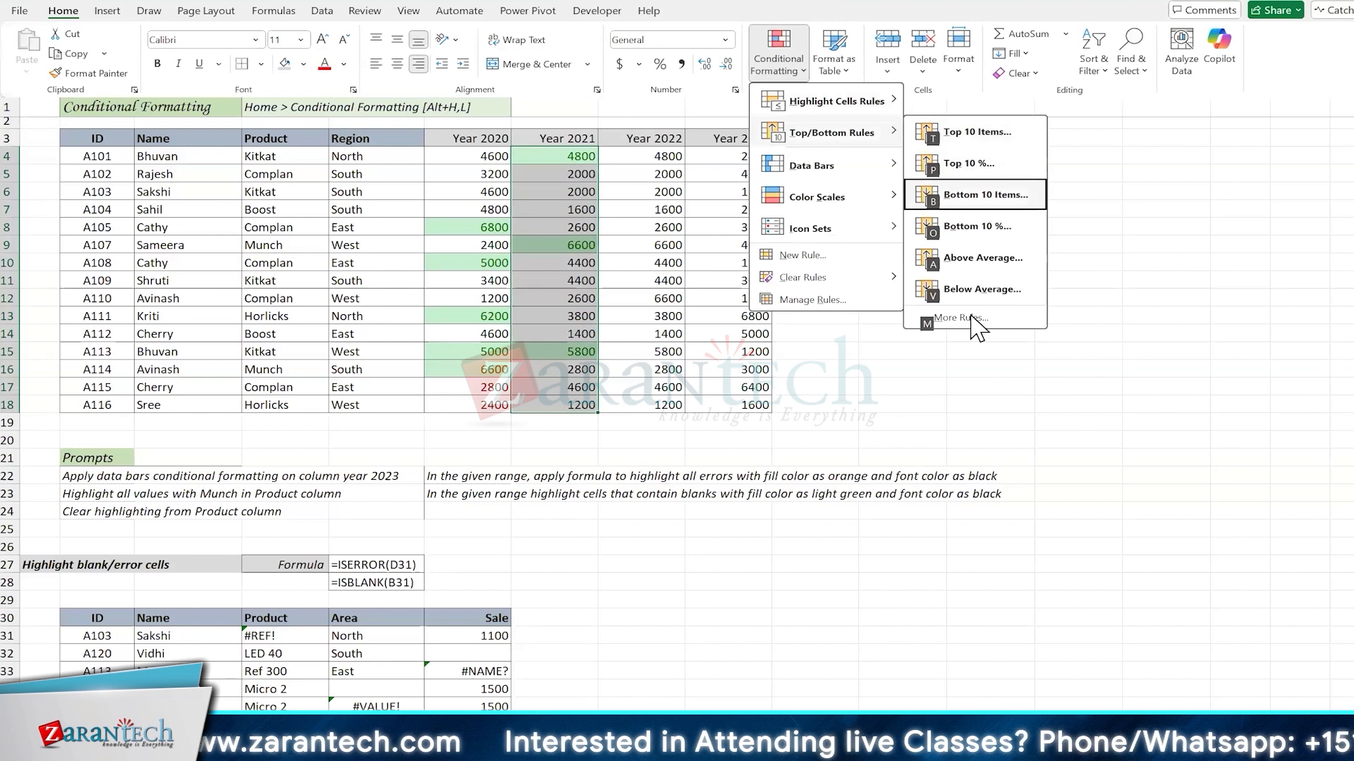
key("Return")
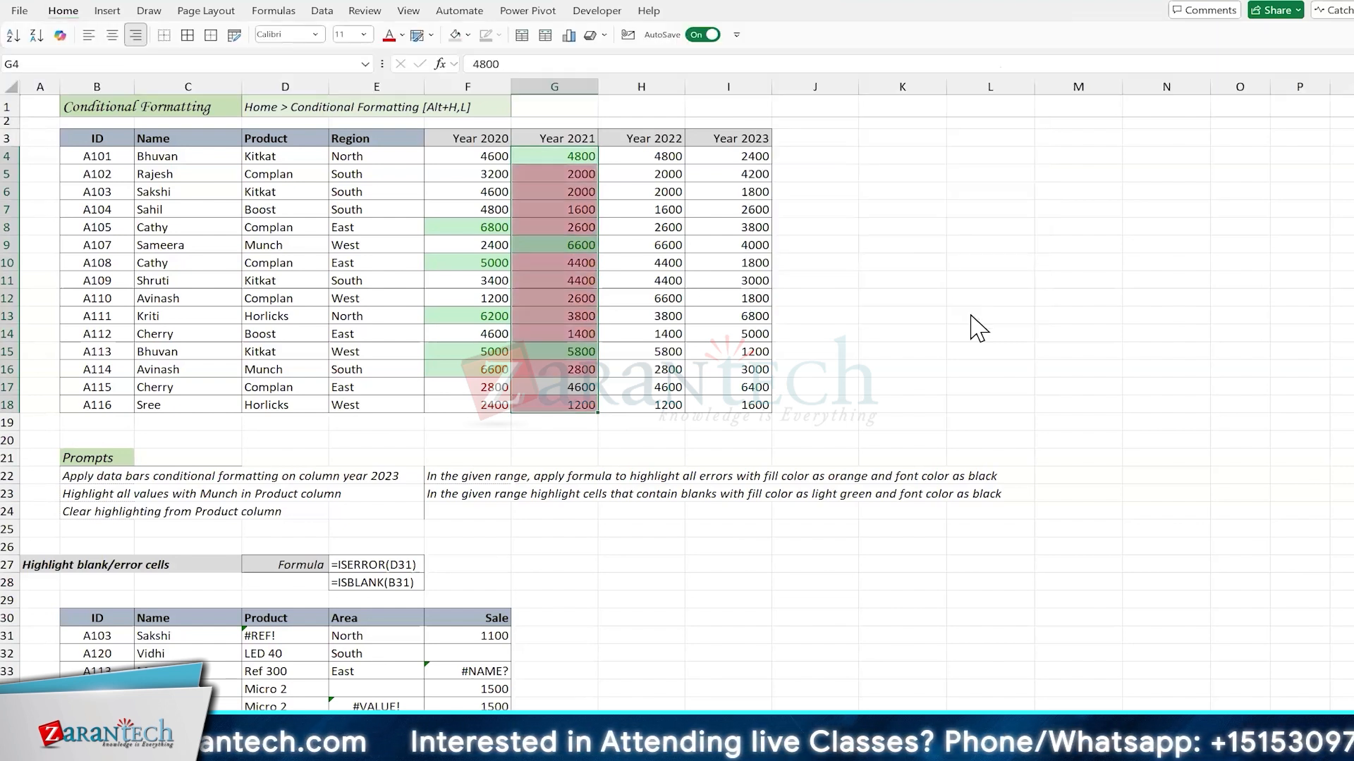
Step: Set the rule to the bottom 3 values with Light Red Fill with Dark Red Text and apply it
key("Down")
key("Down")
key("Down")
key("Down")
key("Down")
key("Down")
key("Down")
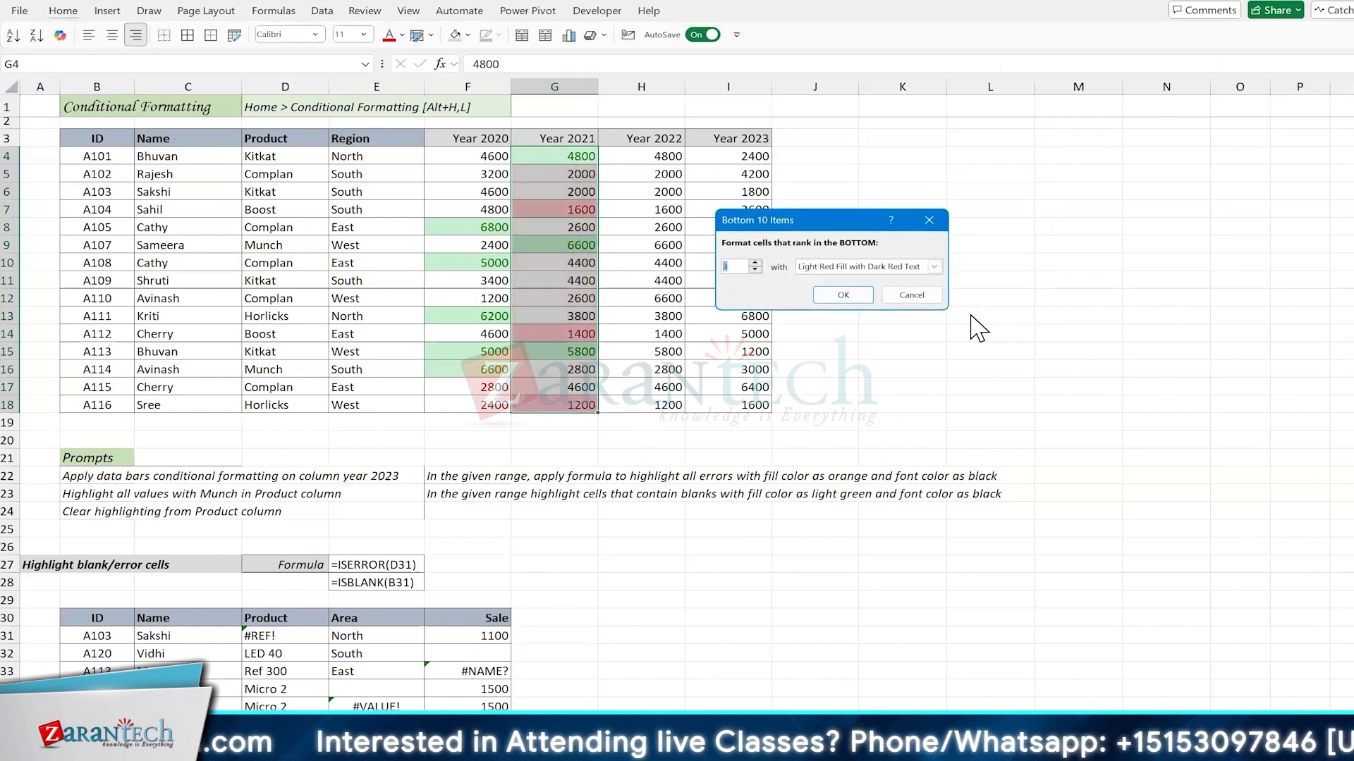
key("Tab")
key("Return")
key("Down")
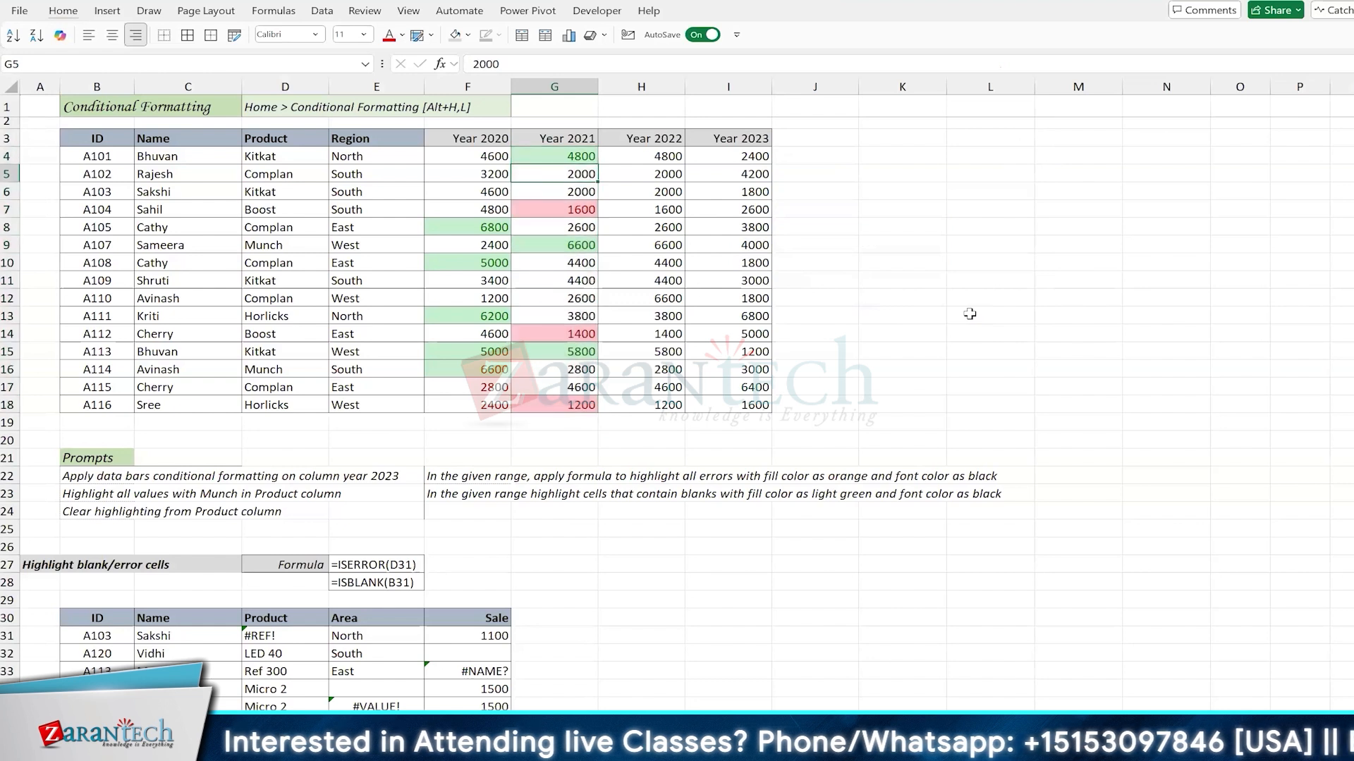
key("Up")
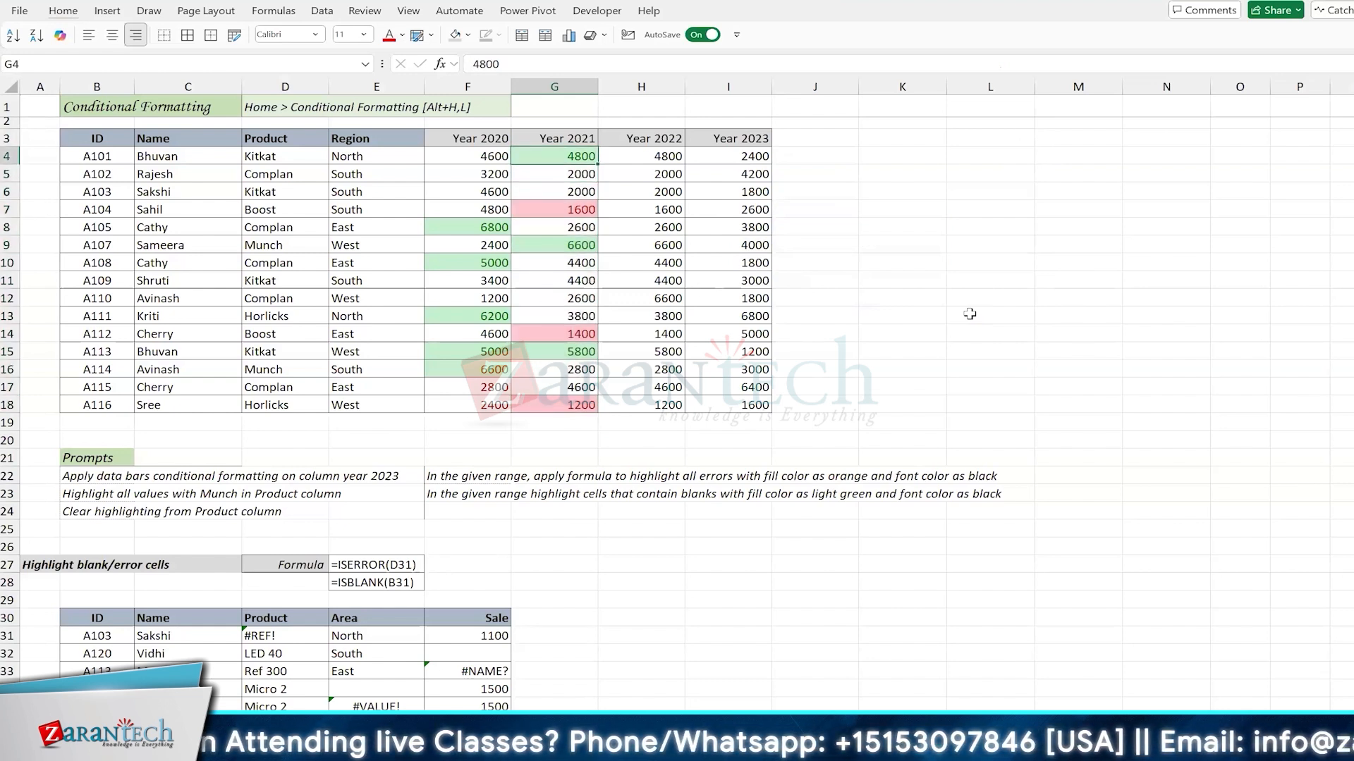
Step: Review the Year 2021 column's rules in the Conditional Formatting Rules Manager, and close it without changes
key("Down")
key("Down")
key("alt")
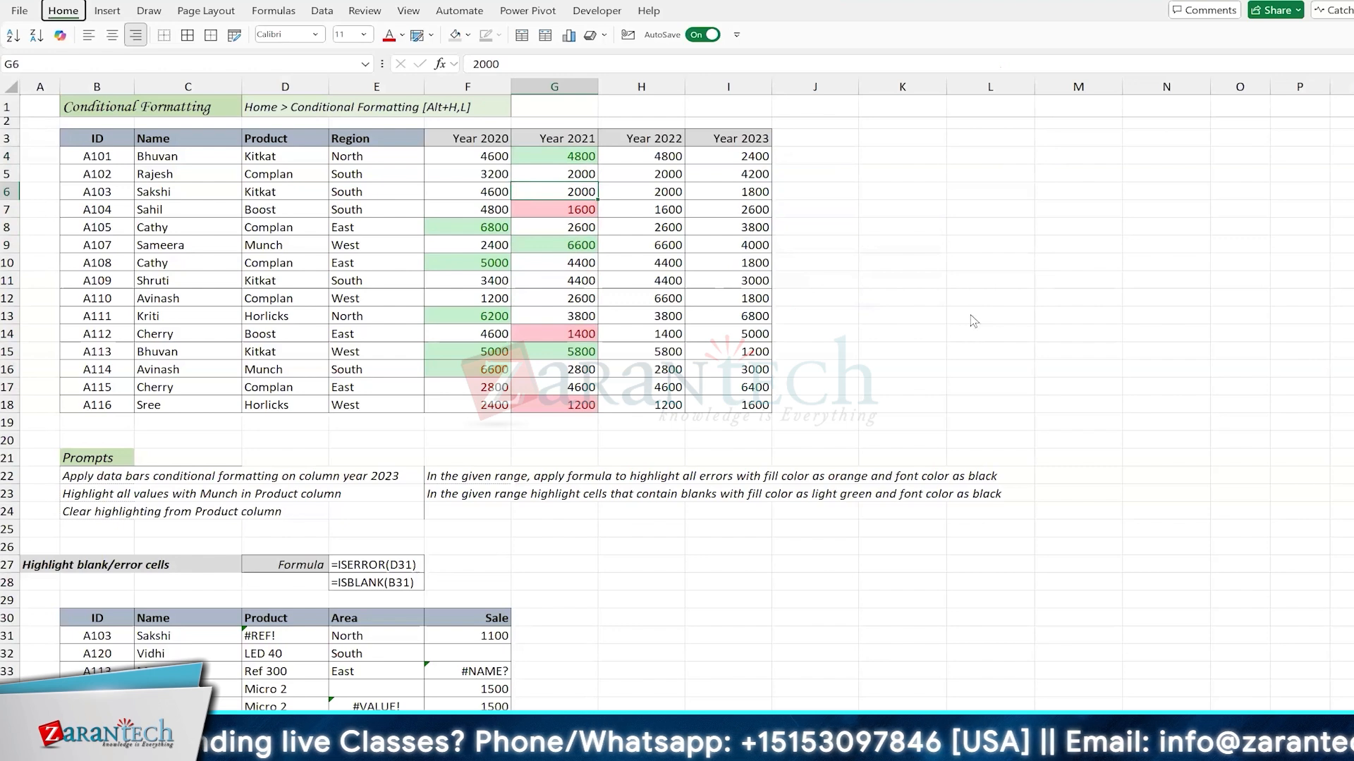
key("h")
key("l")
key("Up")
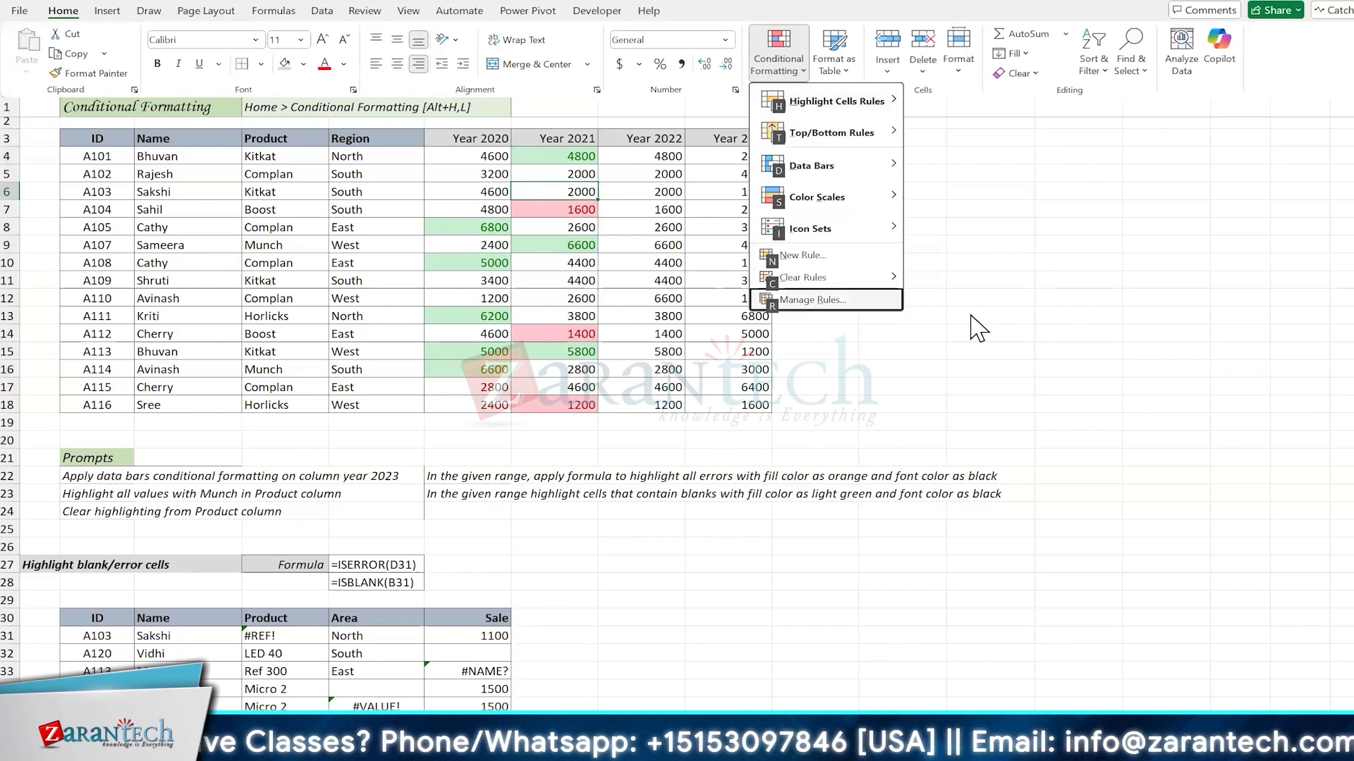
key("Return")
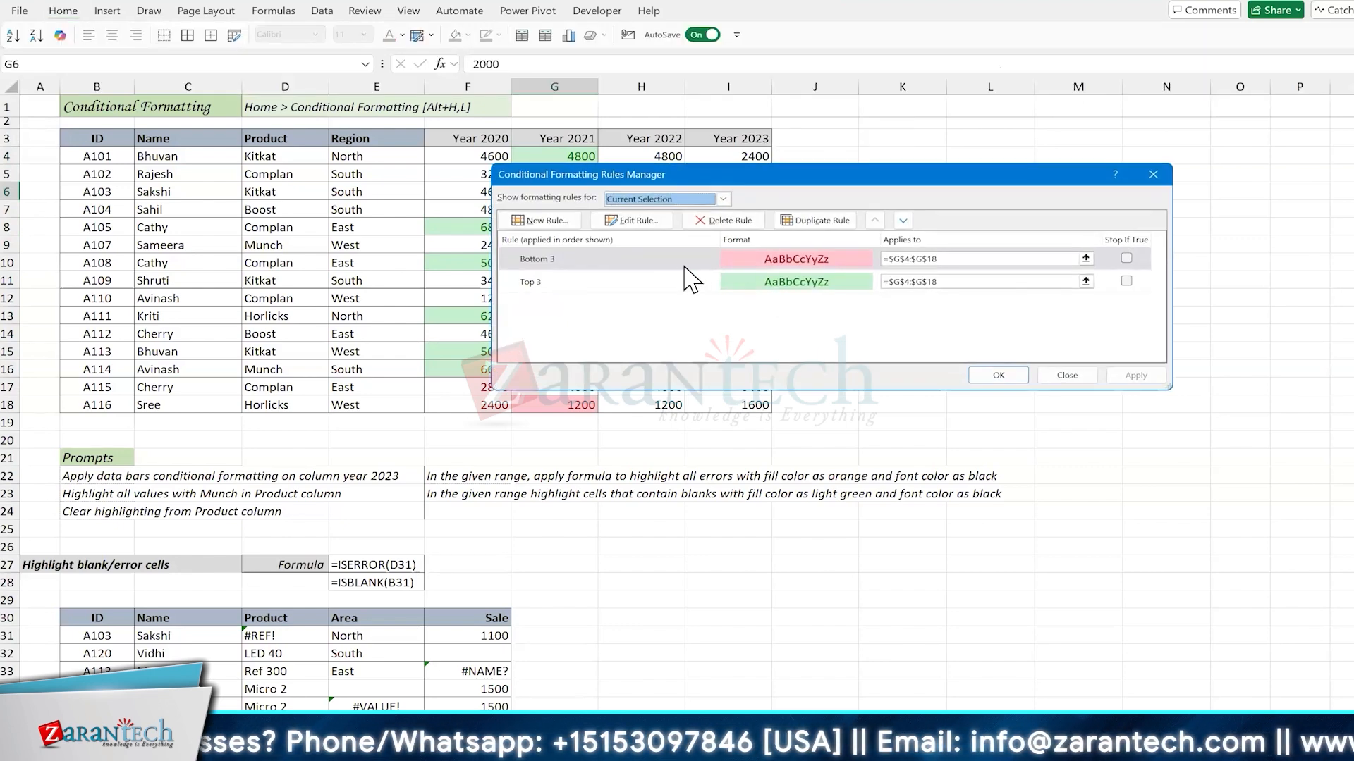
left_click(685, 285)
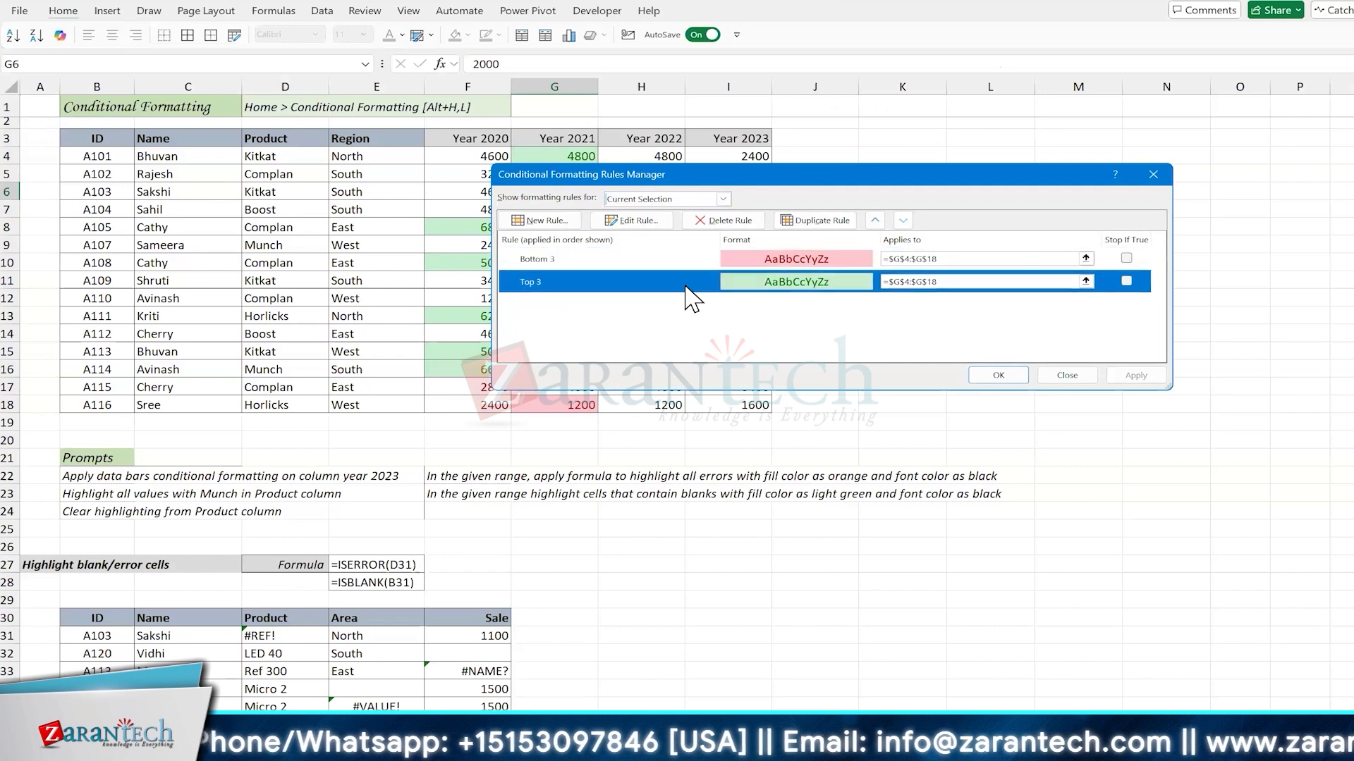
left_click(1067, 375)
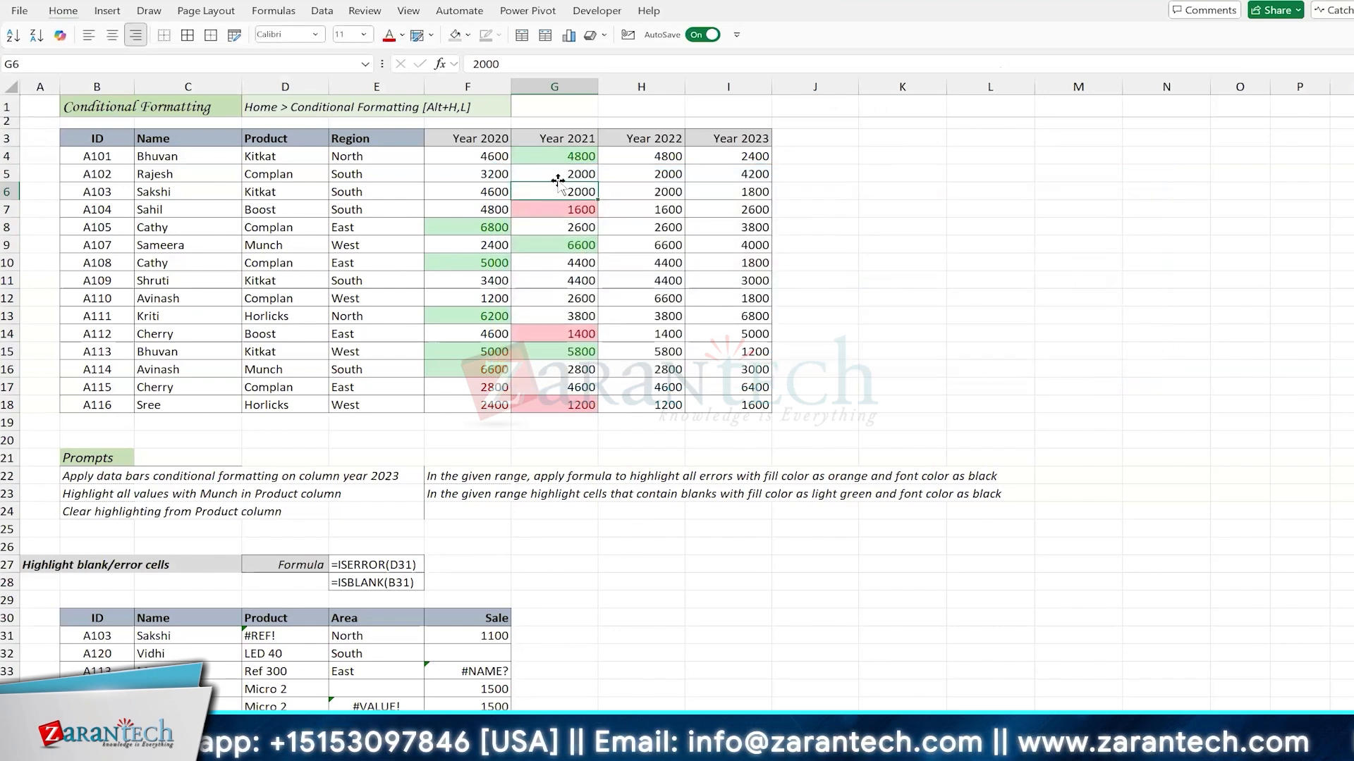
Step: Open Copilot and copy the Year 2023 data bars prompt text from cell B22
left_click(648, 157)
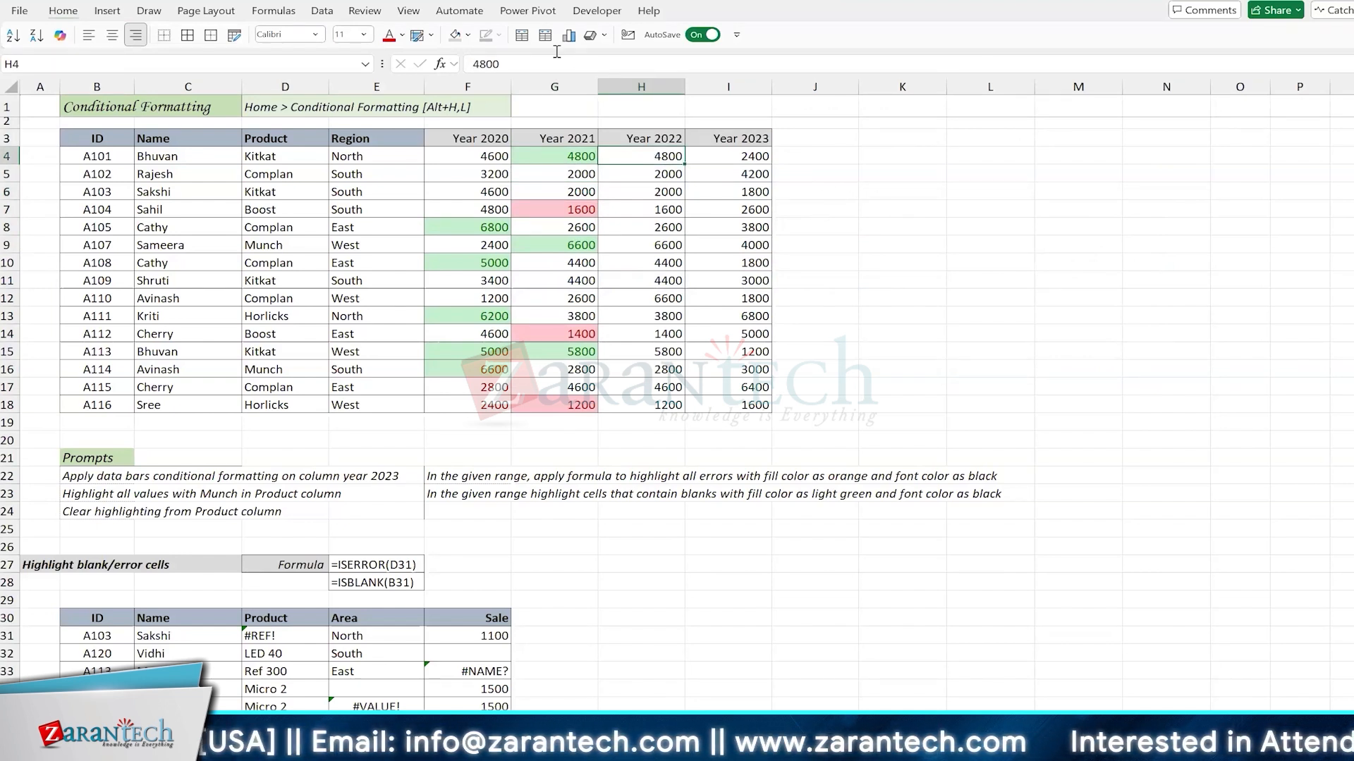
left_click(60, 35)
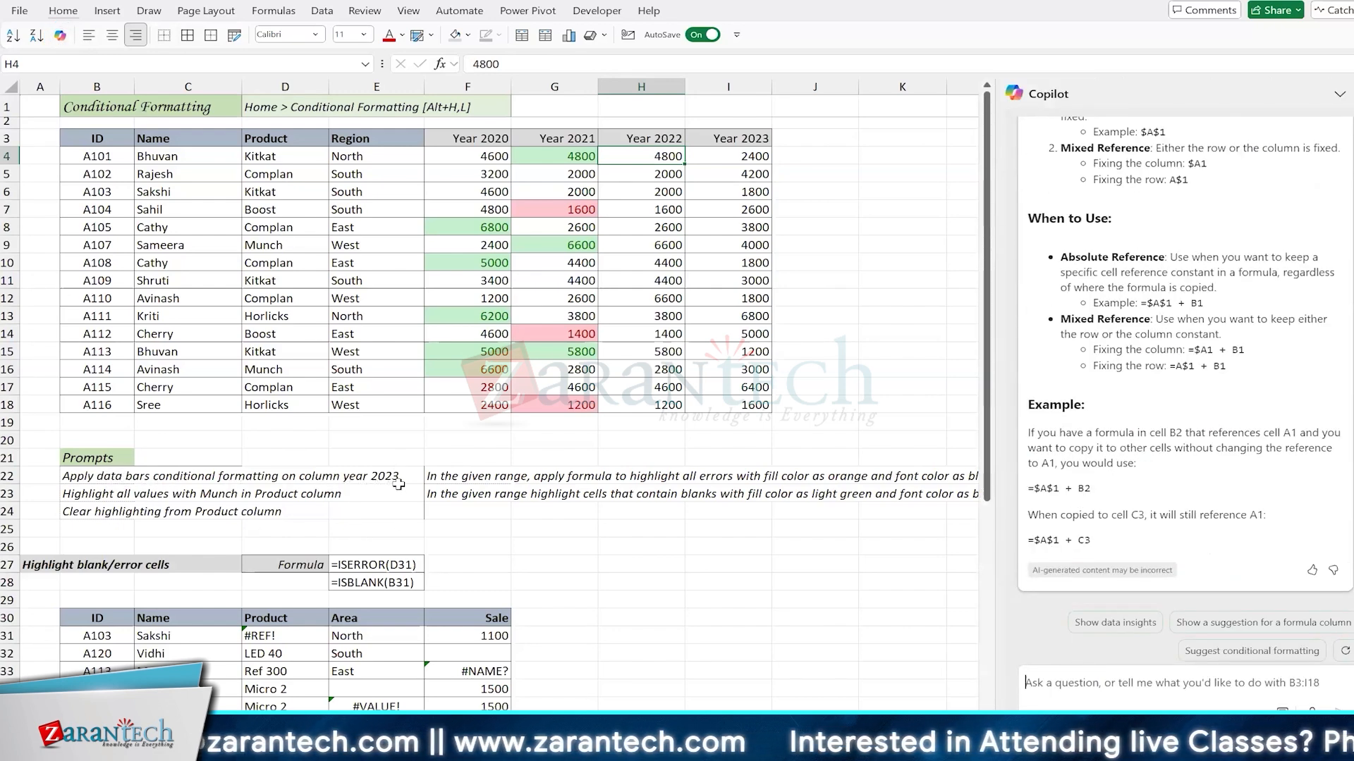
left_click(504, 277)
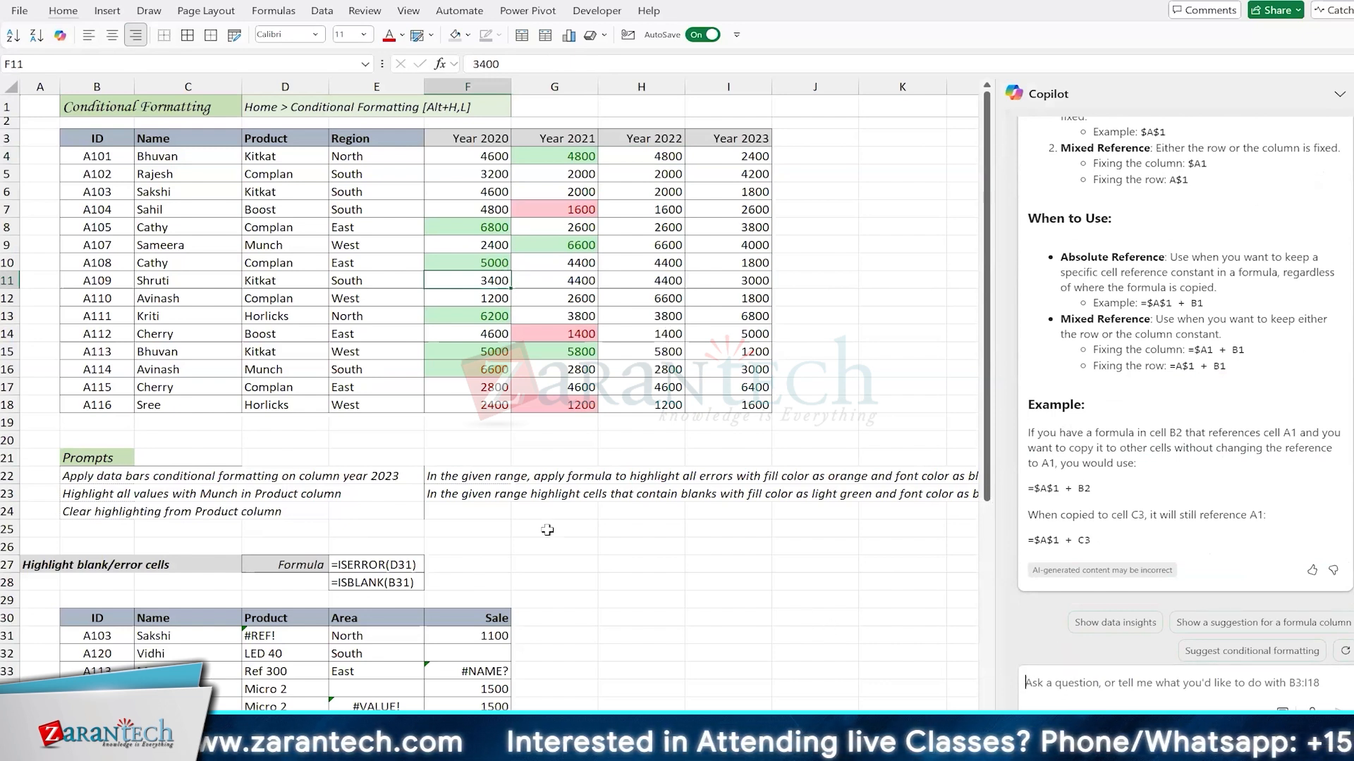
left_click(104, 479)
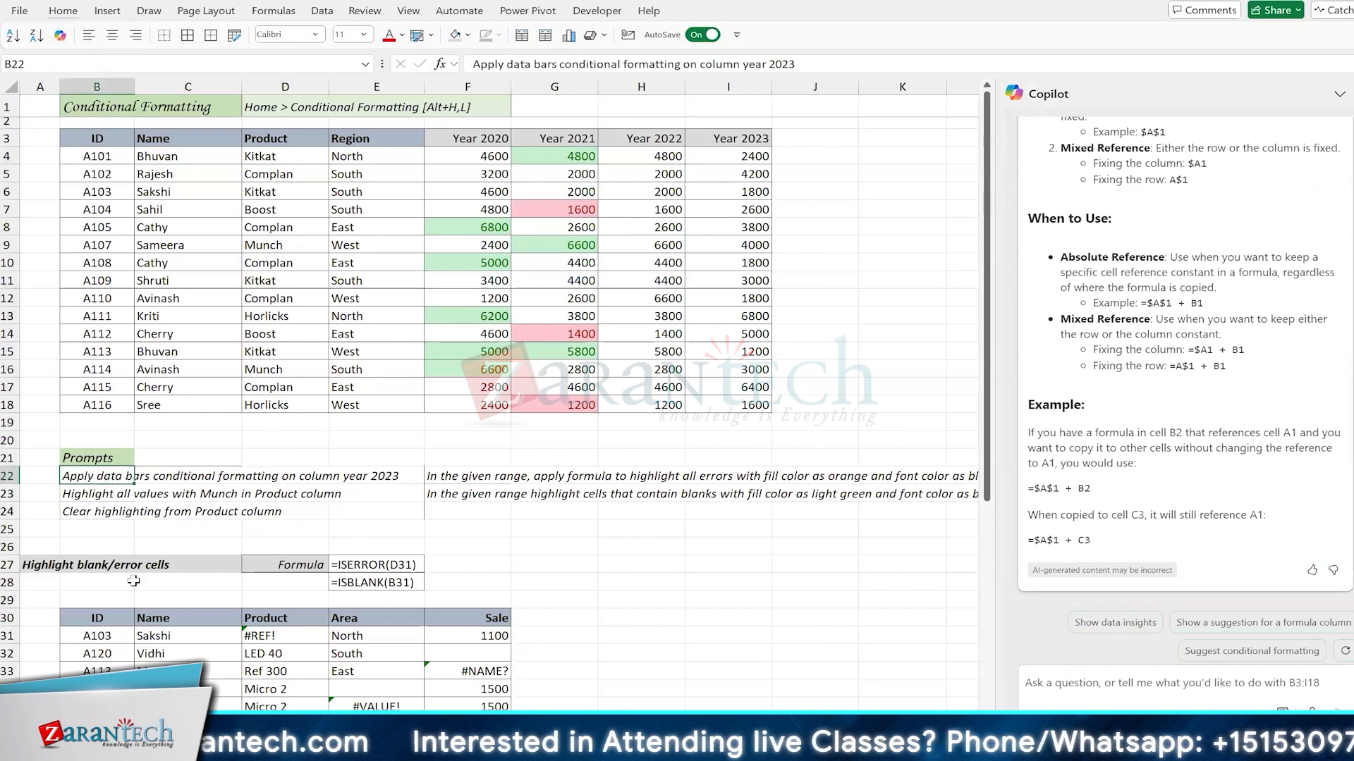
key("F2")
key("ctrl+a")
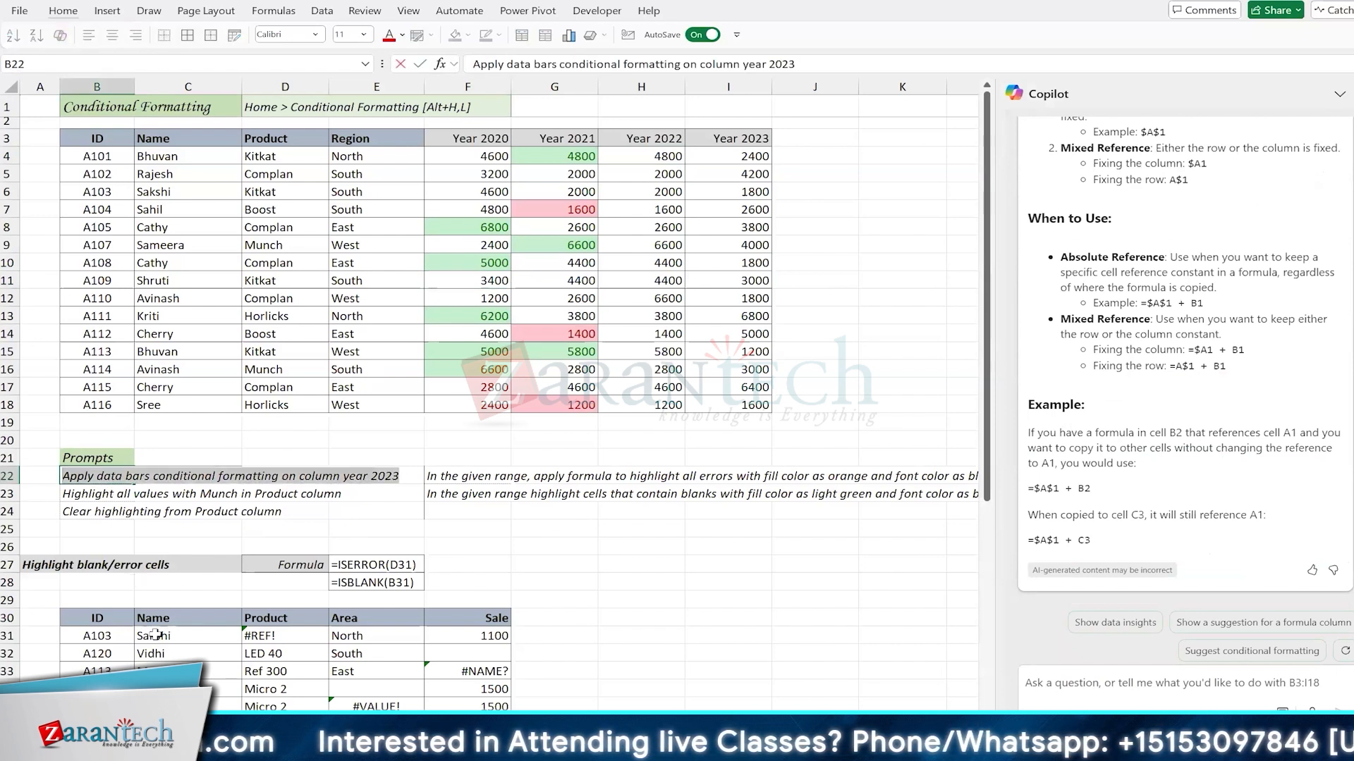
key("Escape")
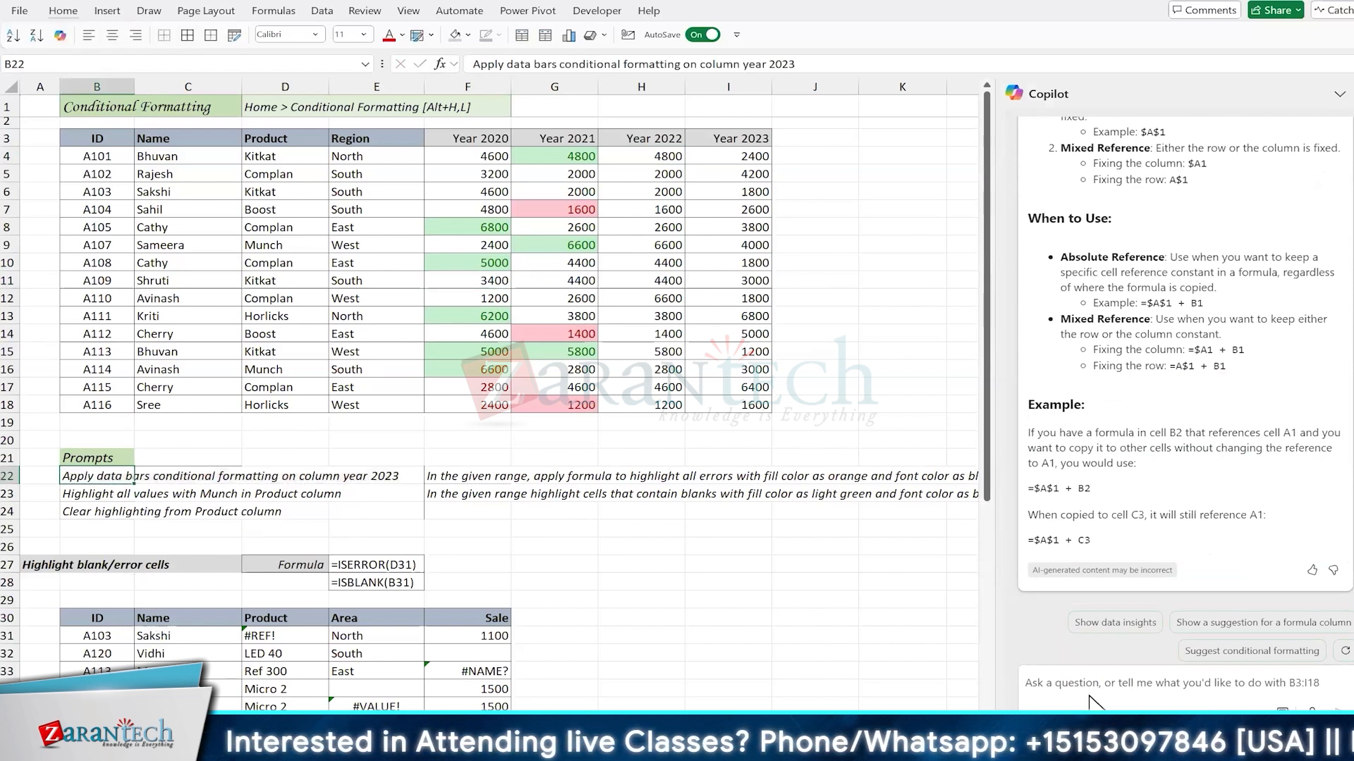
Step: Send Copilot the prompt "Apply data bars conditional formatting on column year 2023" and apply its suggested data bar rule
left_click(1071, 678)
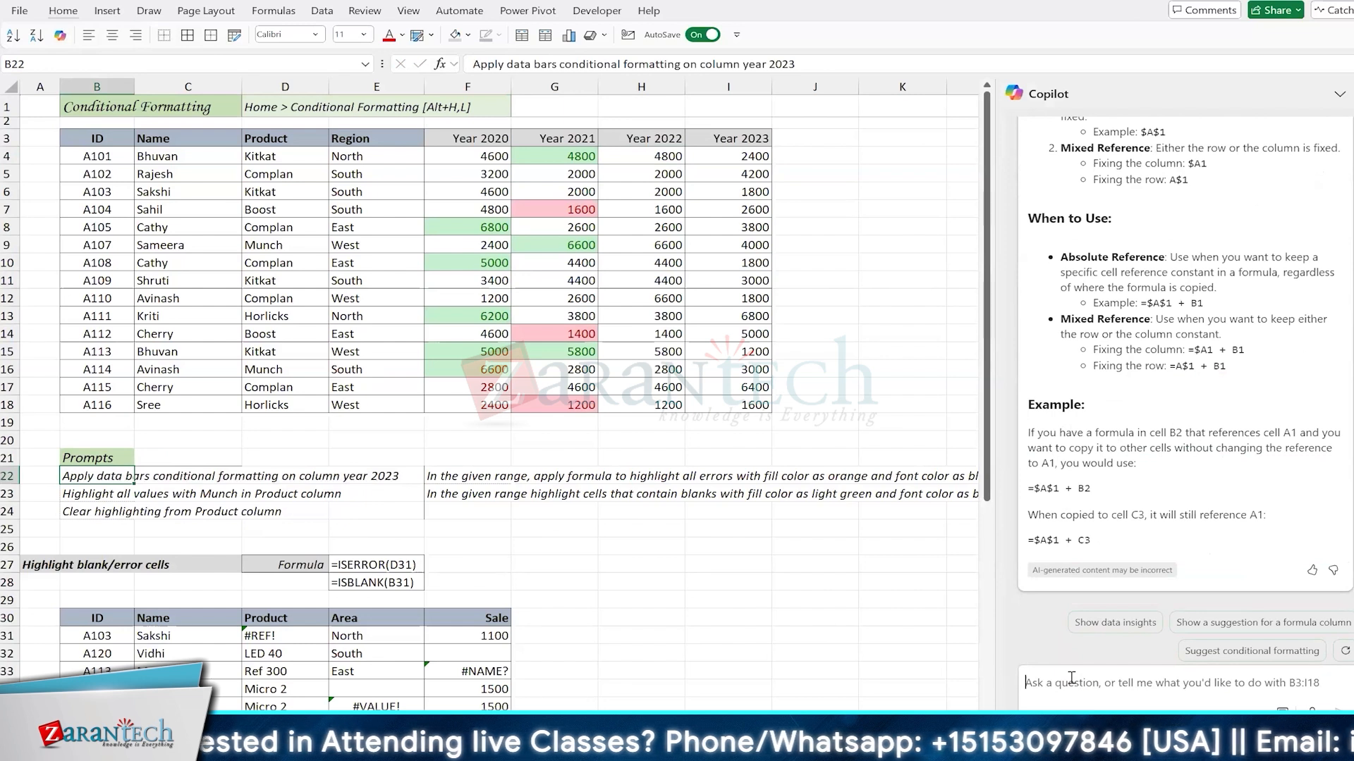
left_click(557, 265)
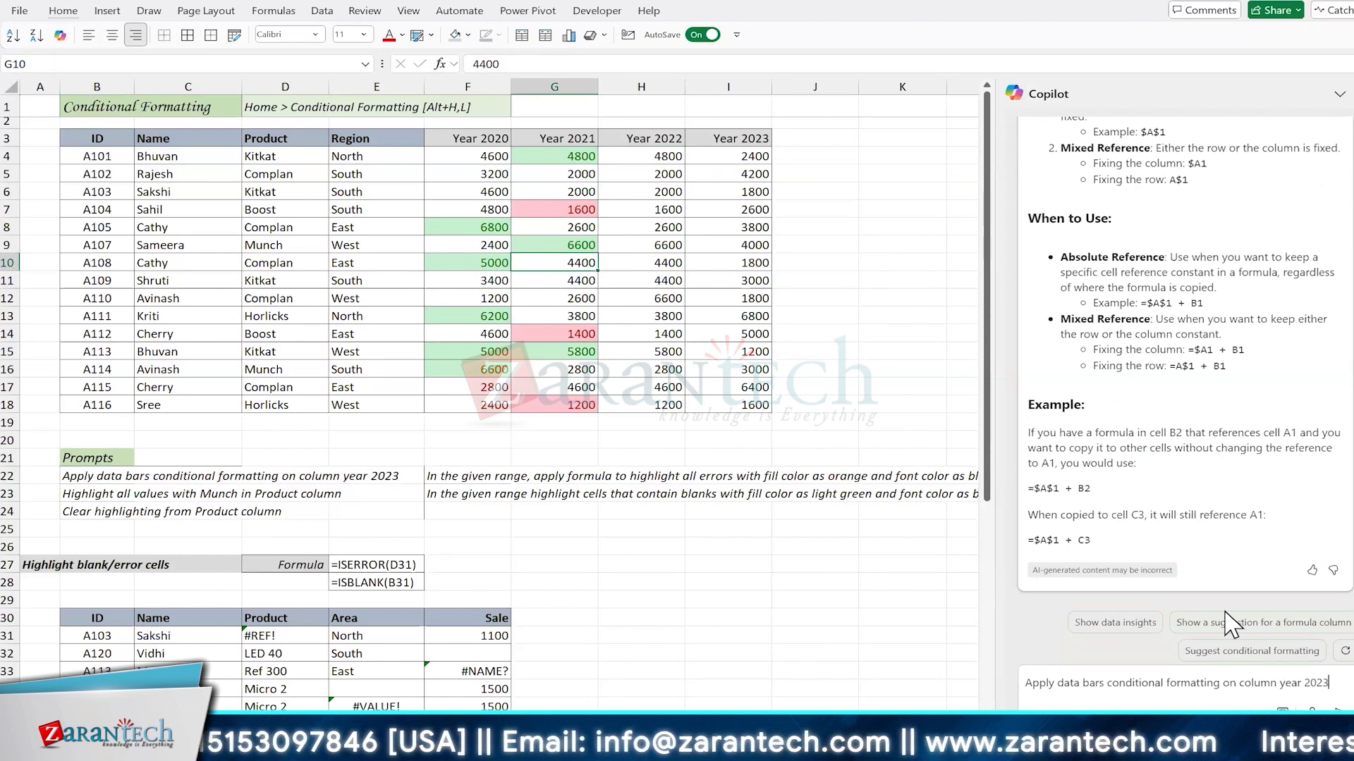
key("Return")
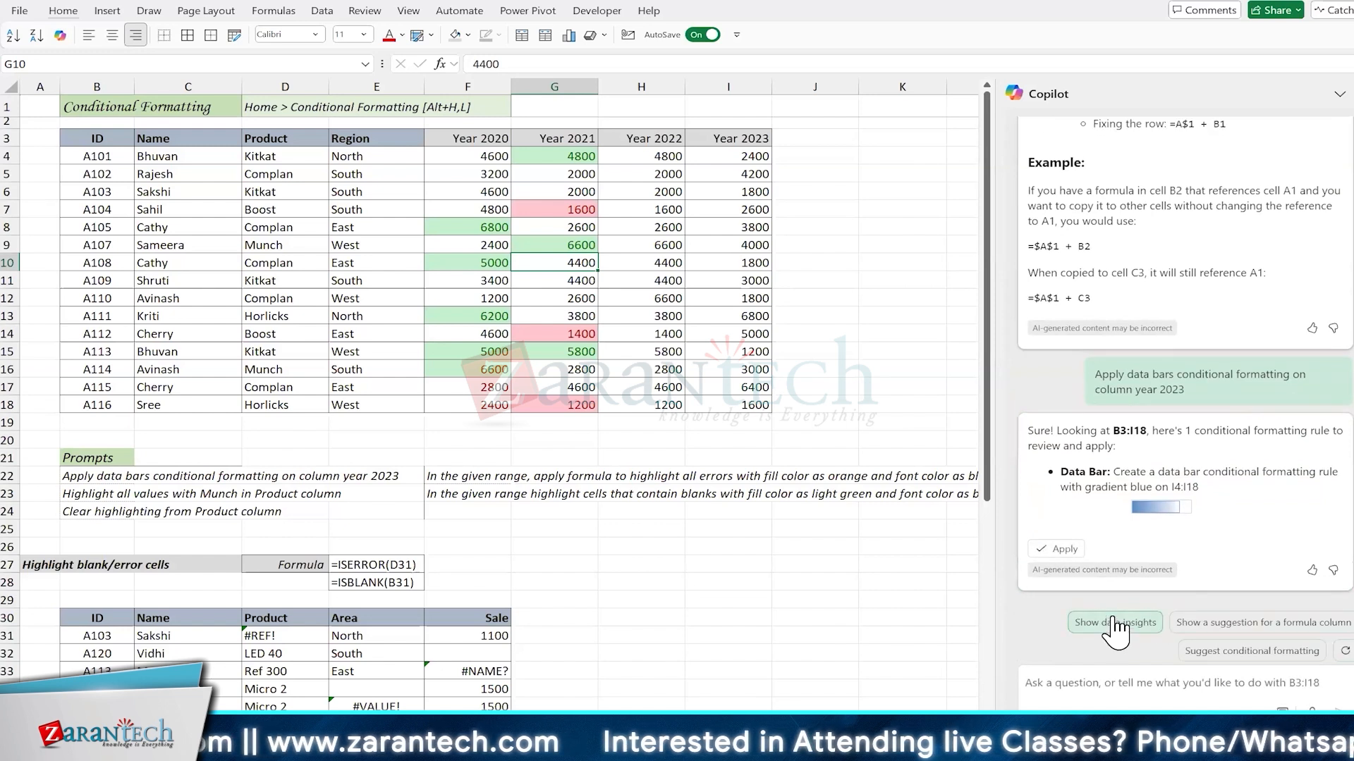
left_click(1066, 553)
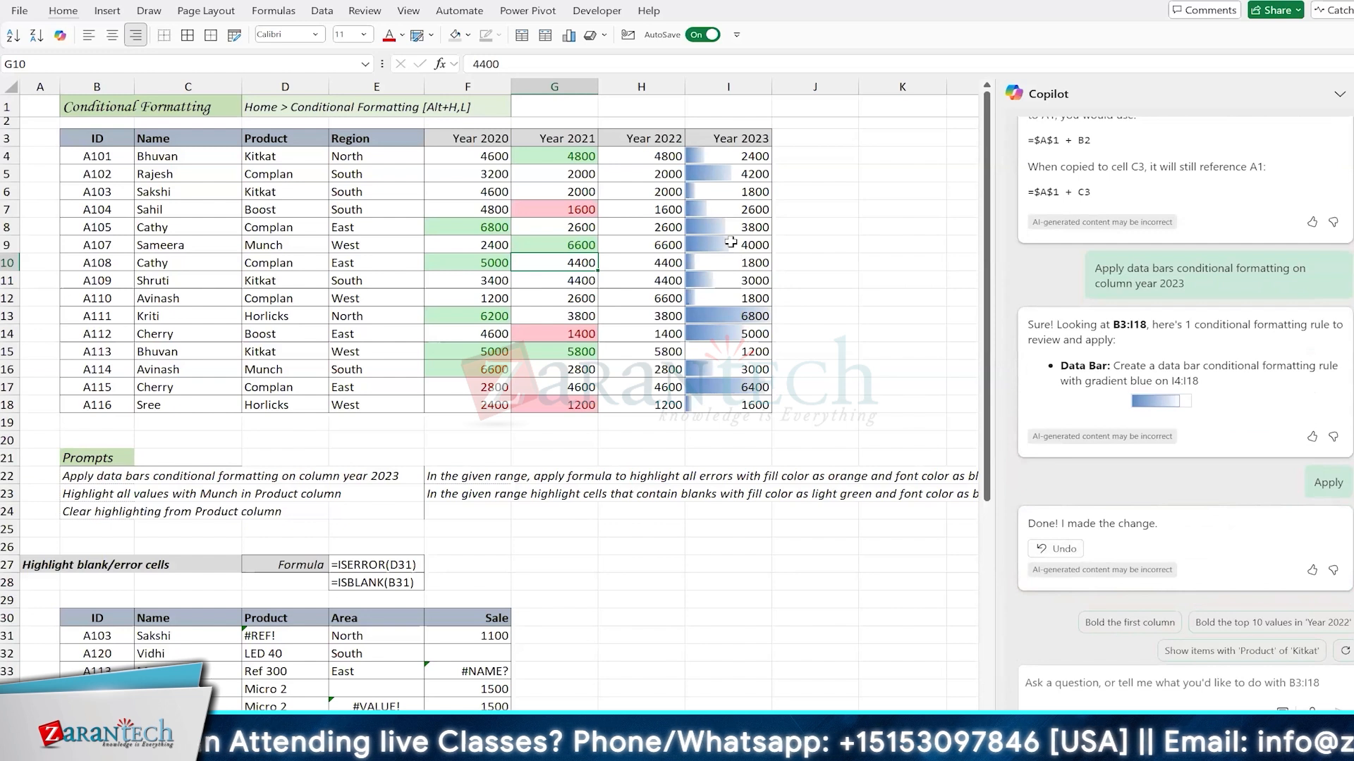
left_click(645, 156)
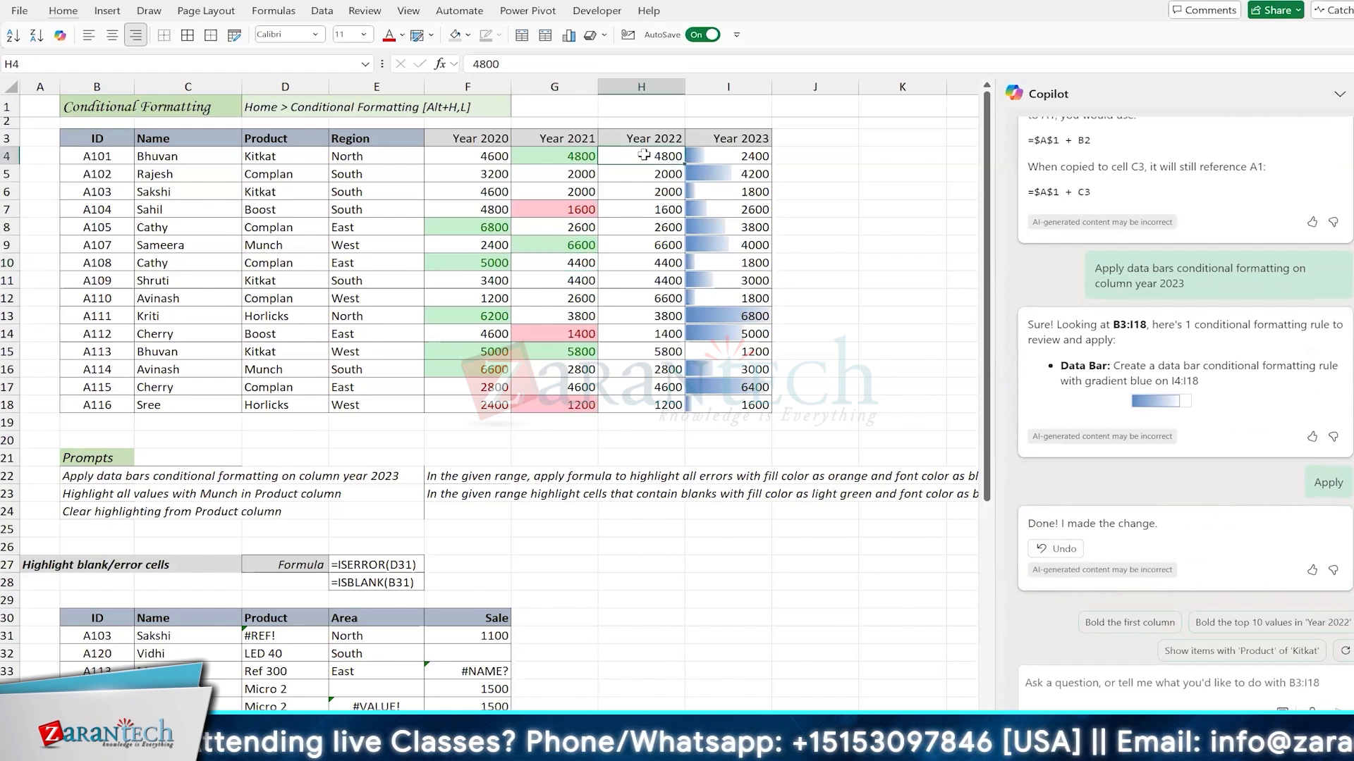
Step: Close the Copilot pane
left_click(1338, 95)
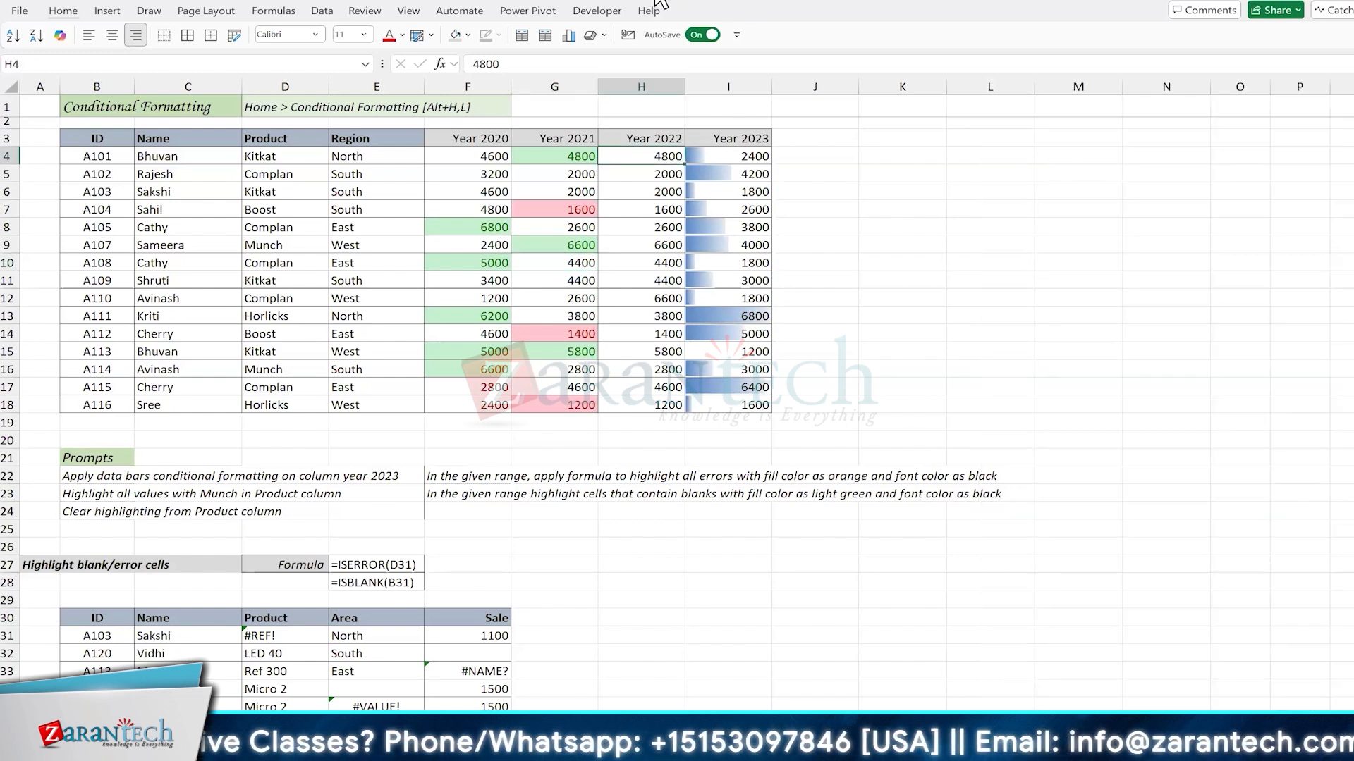
left_click(659, 2)
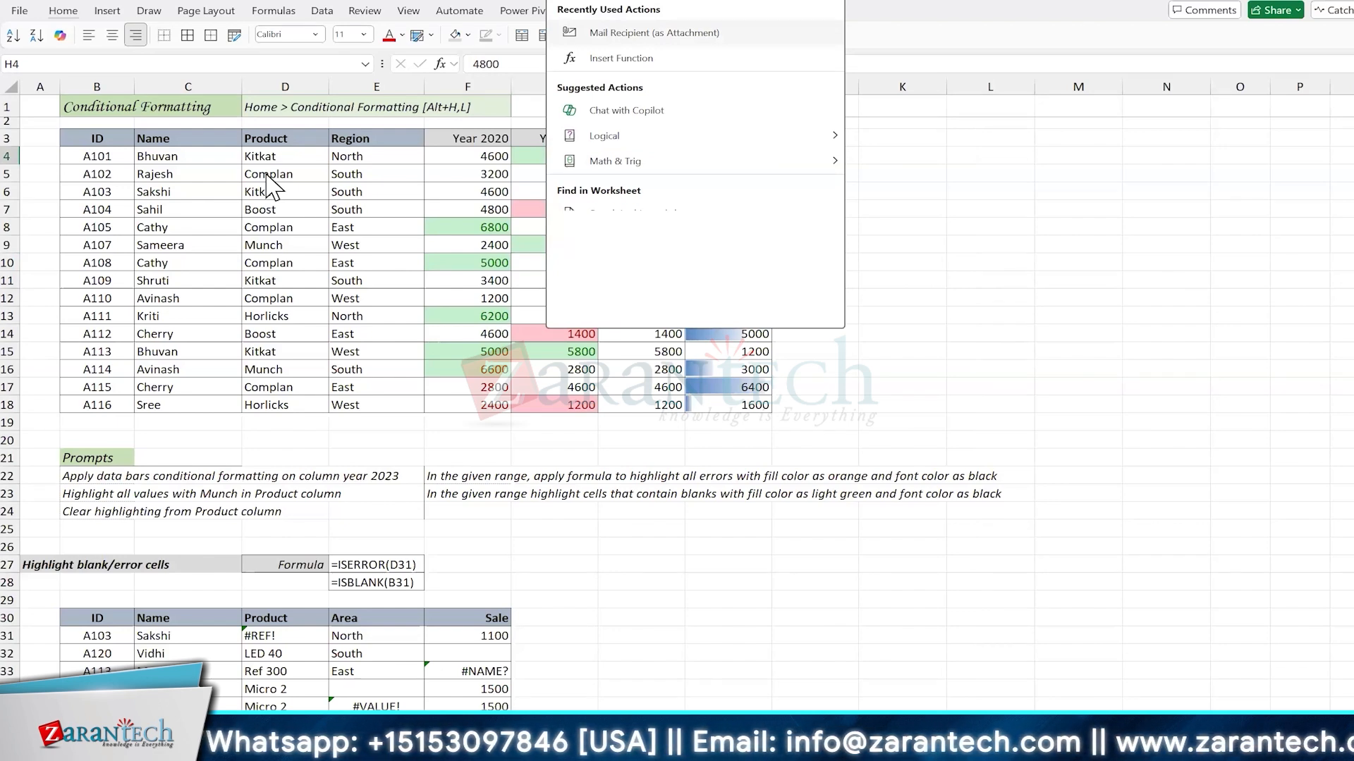
type("color scale")
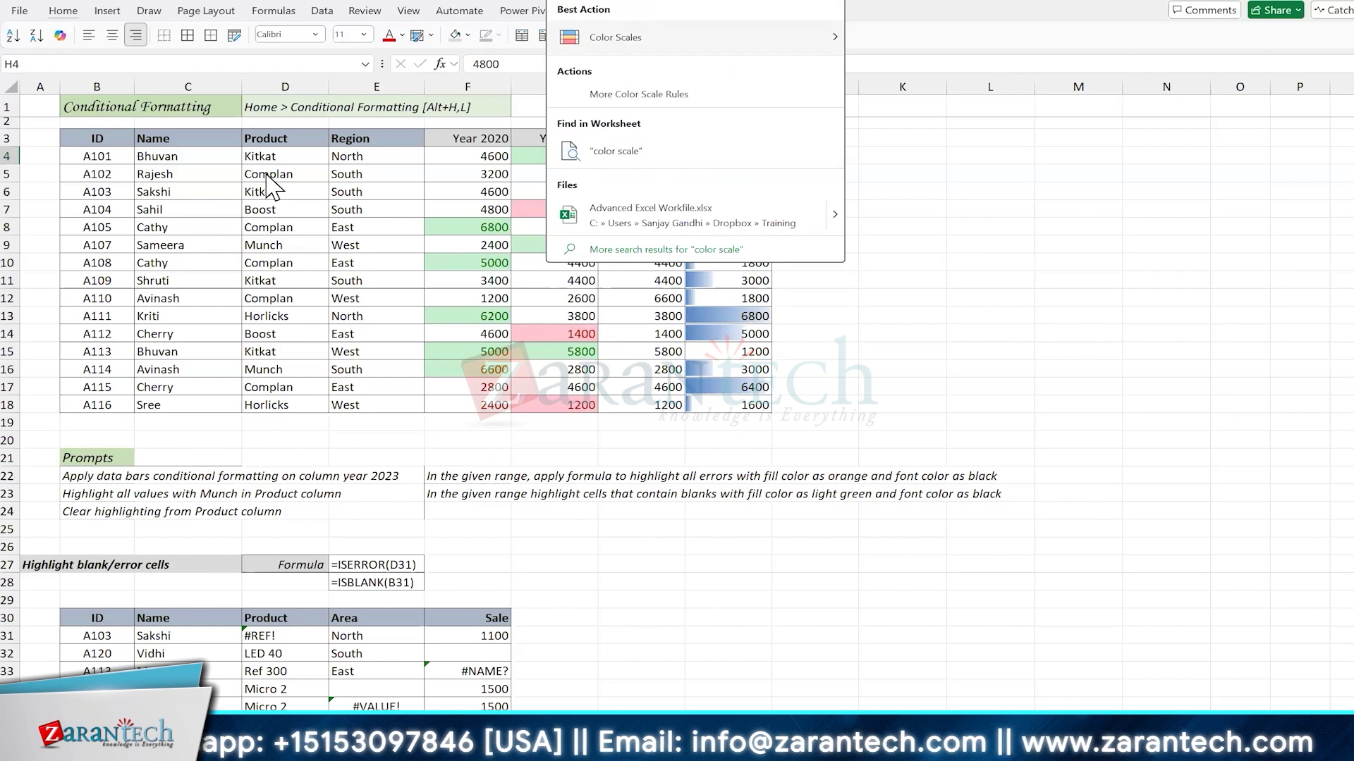
mouse_move(658, 41)
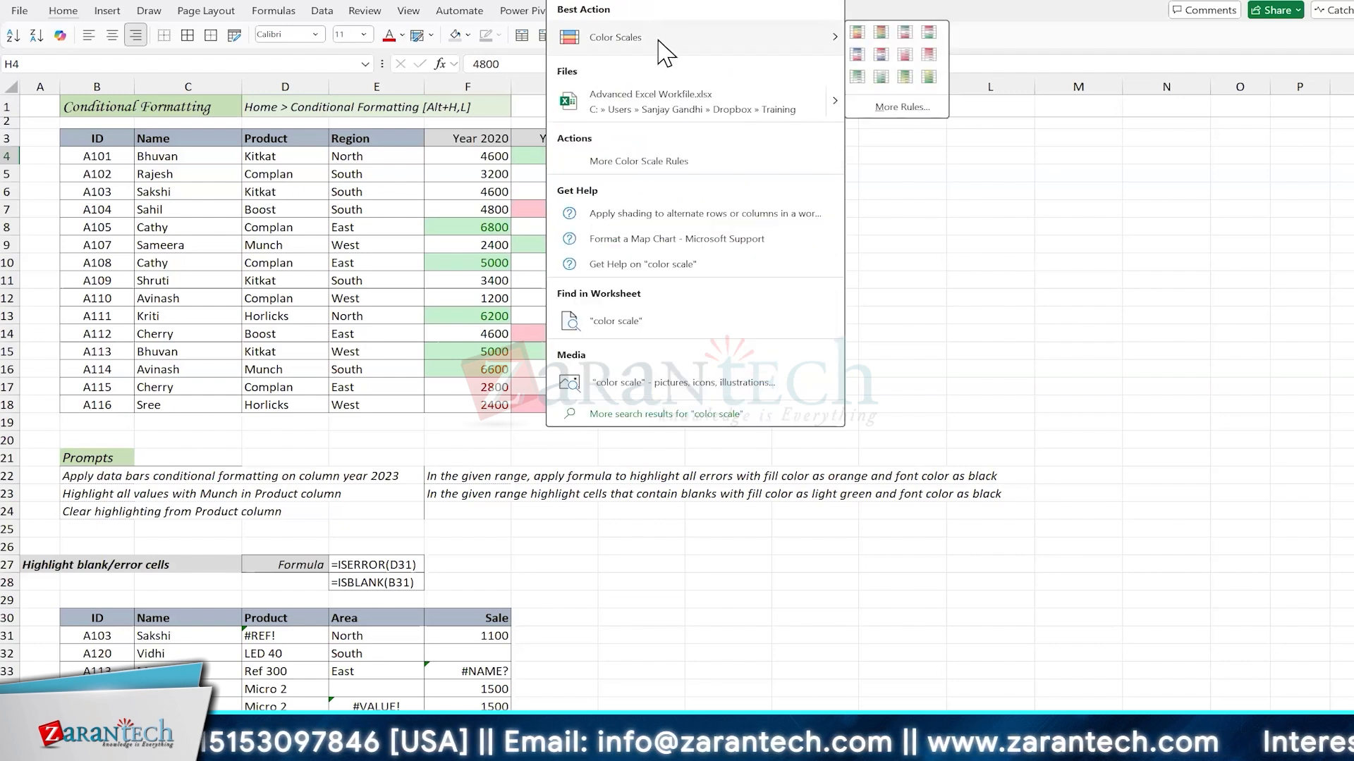
key("Escape")
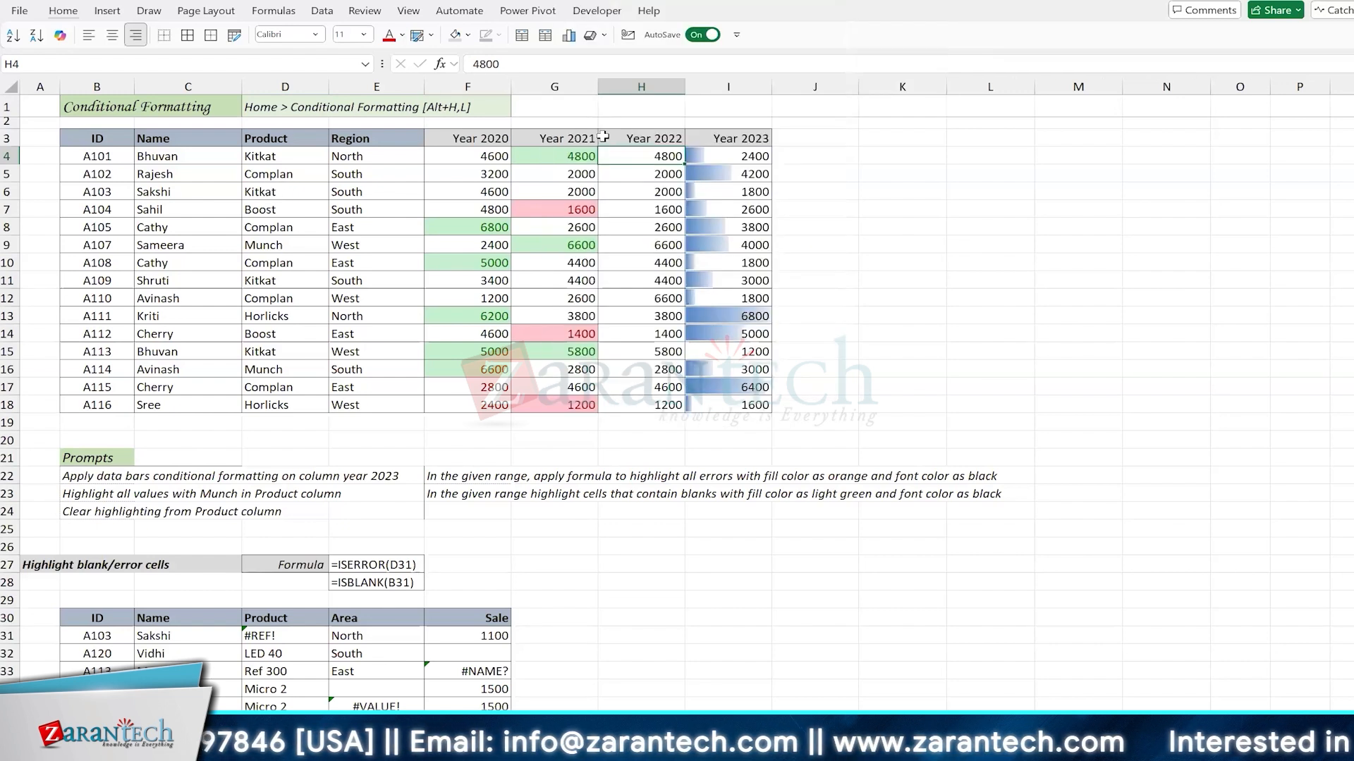
Step: Apply the green-yellow-red color scale to the Year 2022 values in H4:H18
key("ctrl+shift+Down")
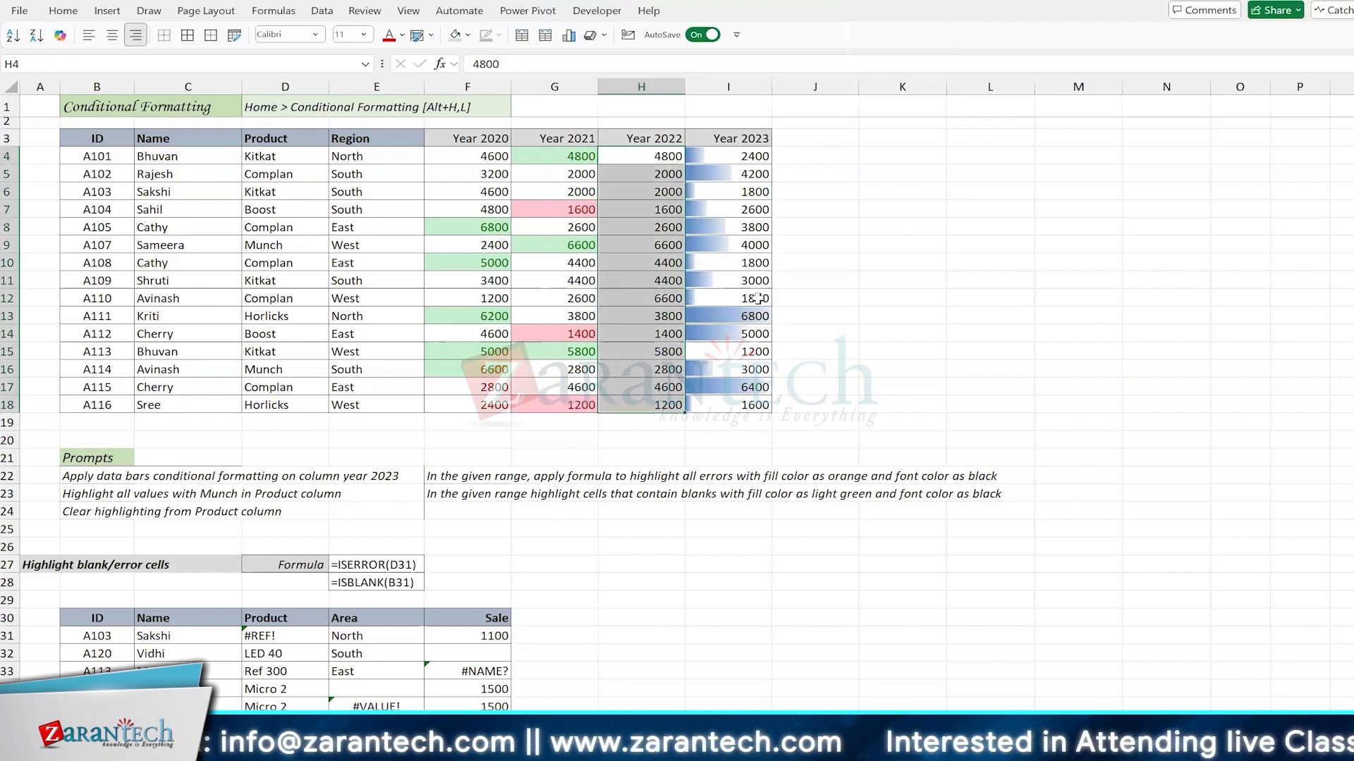
key("alt+q")
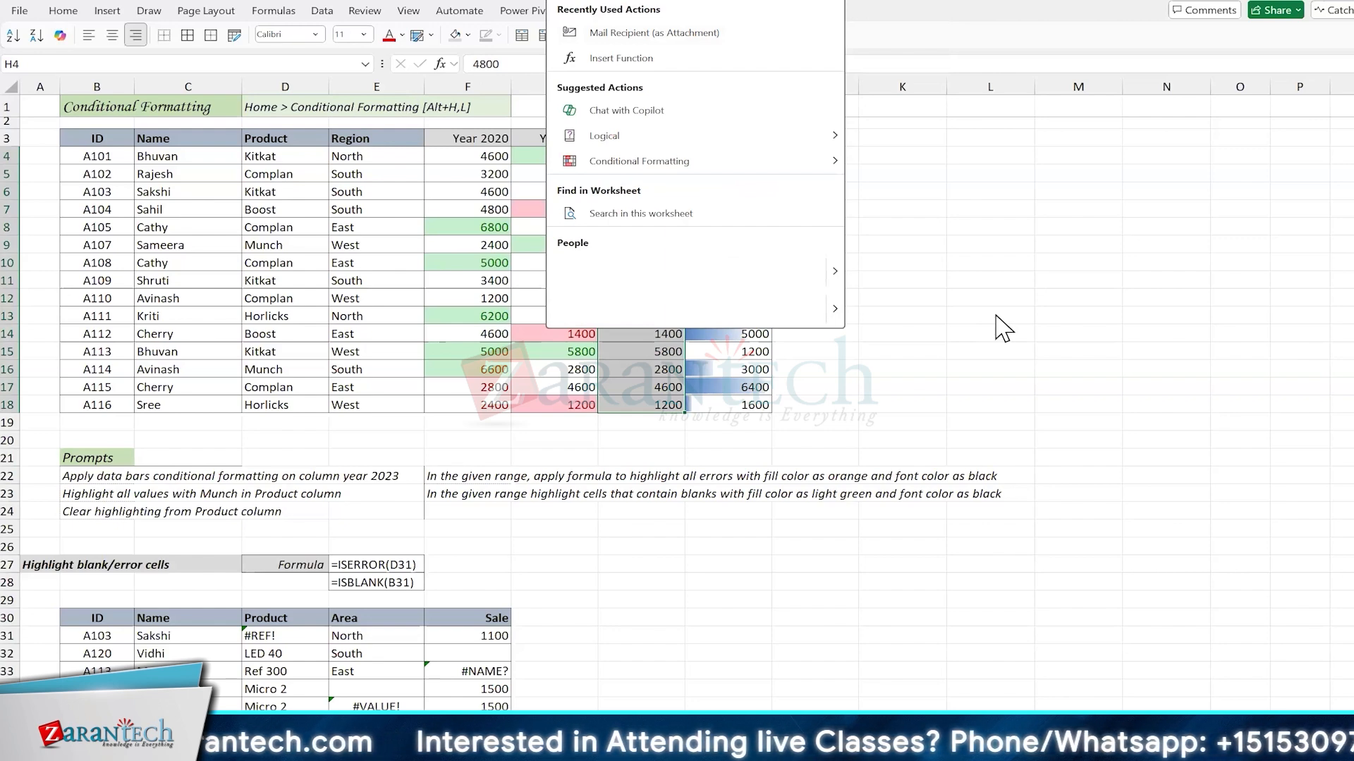
type("color scale")
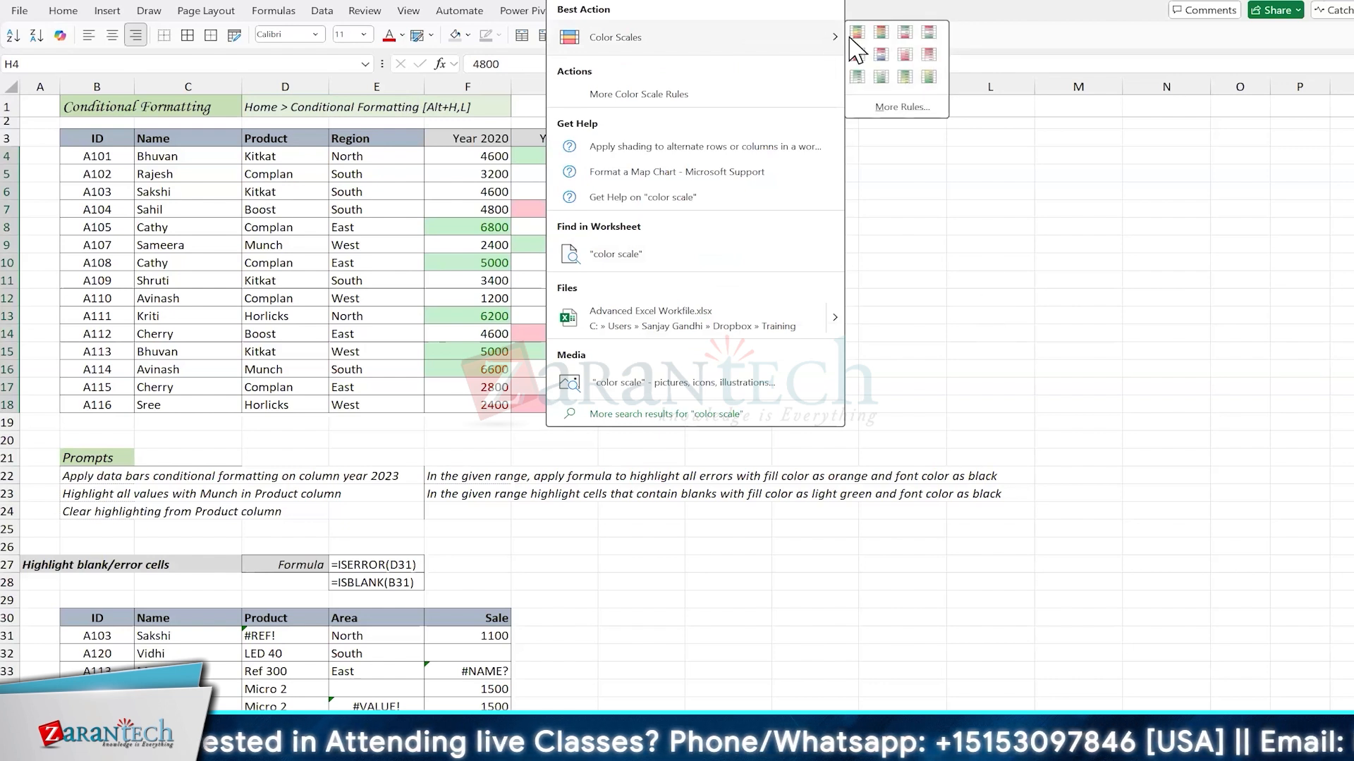
left_click(852, 32)
left_click(653, 262)
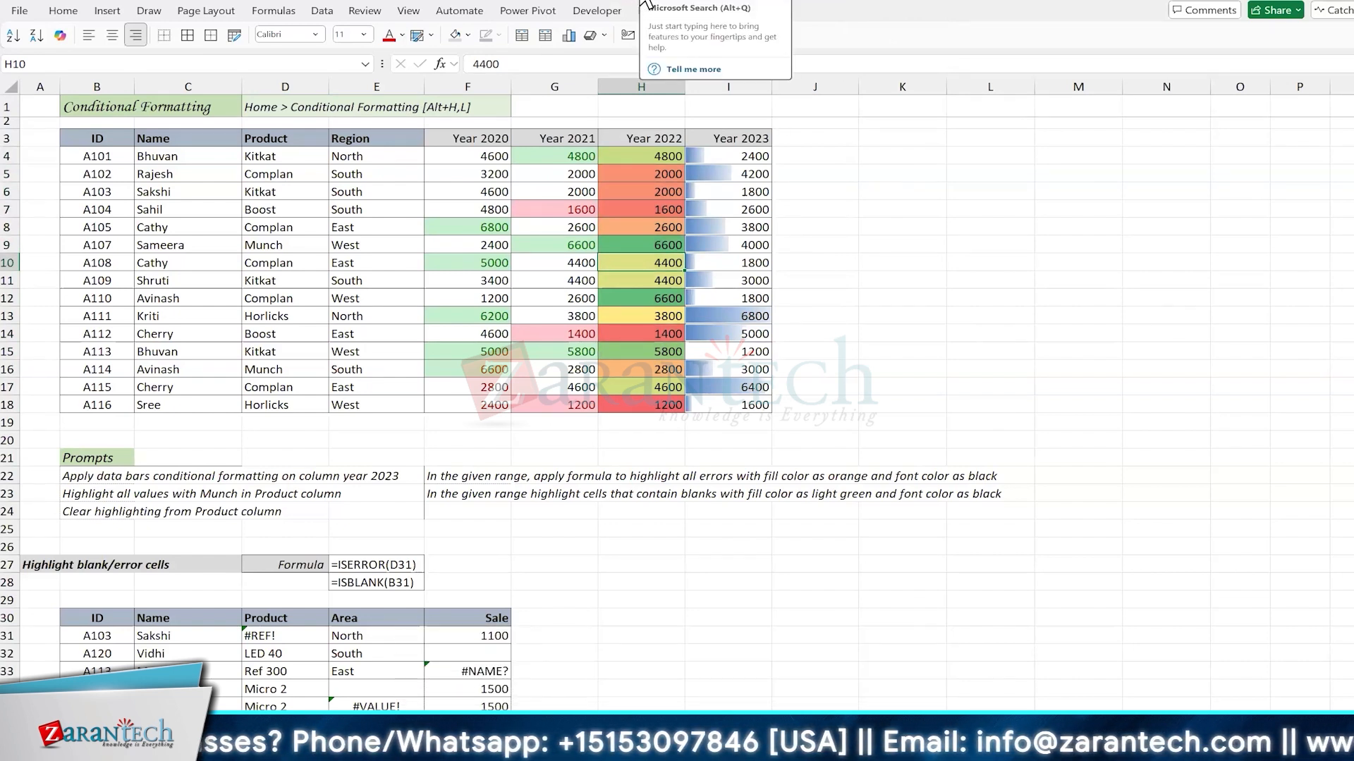
left_click(677, 295)
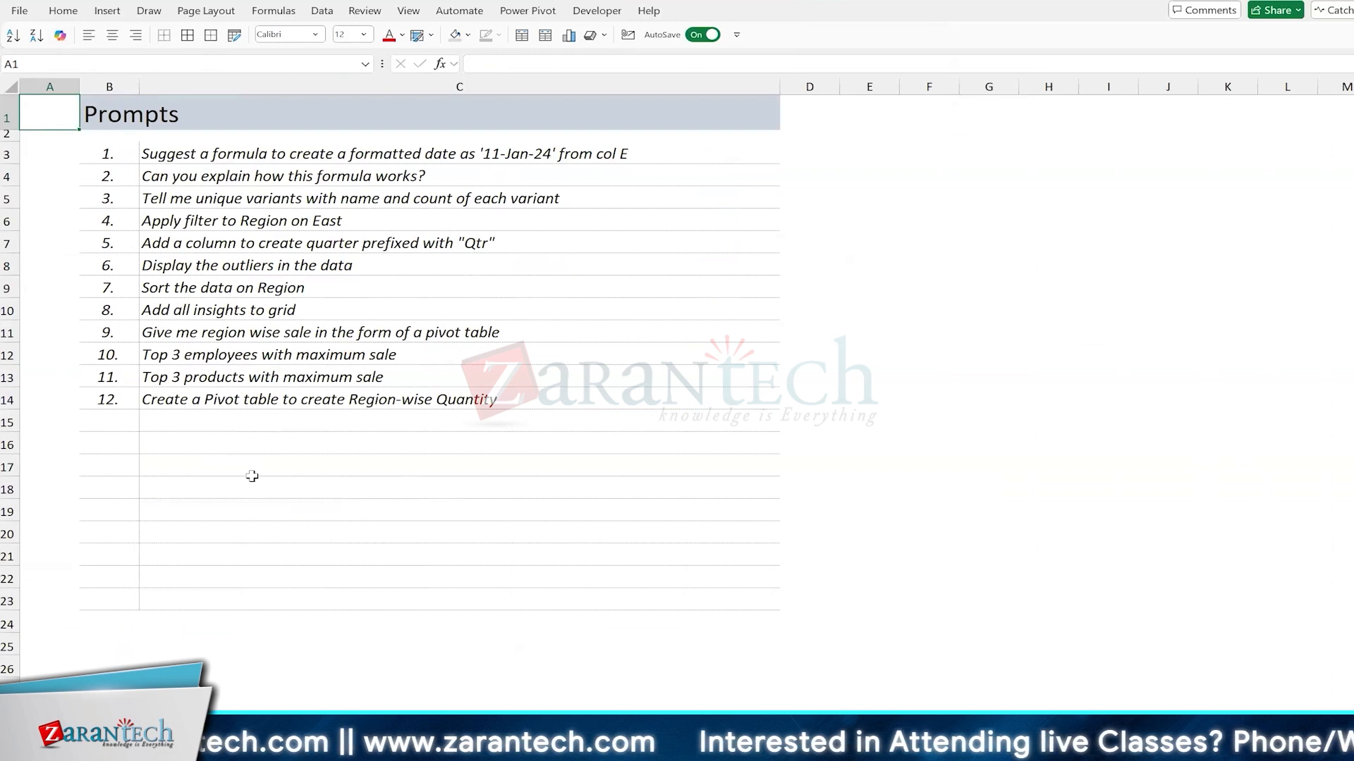
left_click(243, 728)
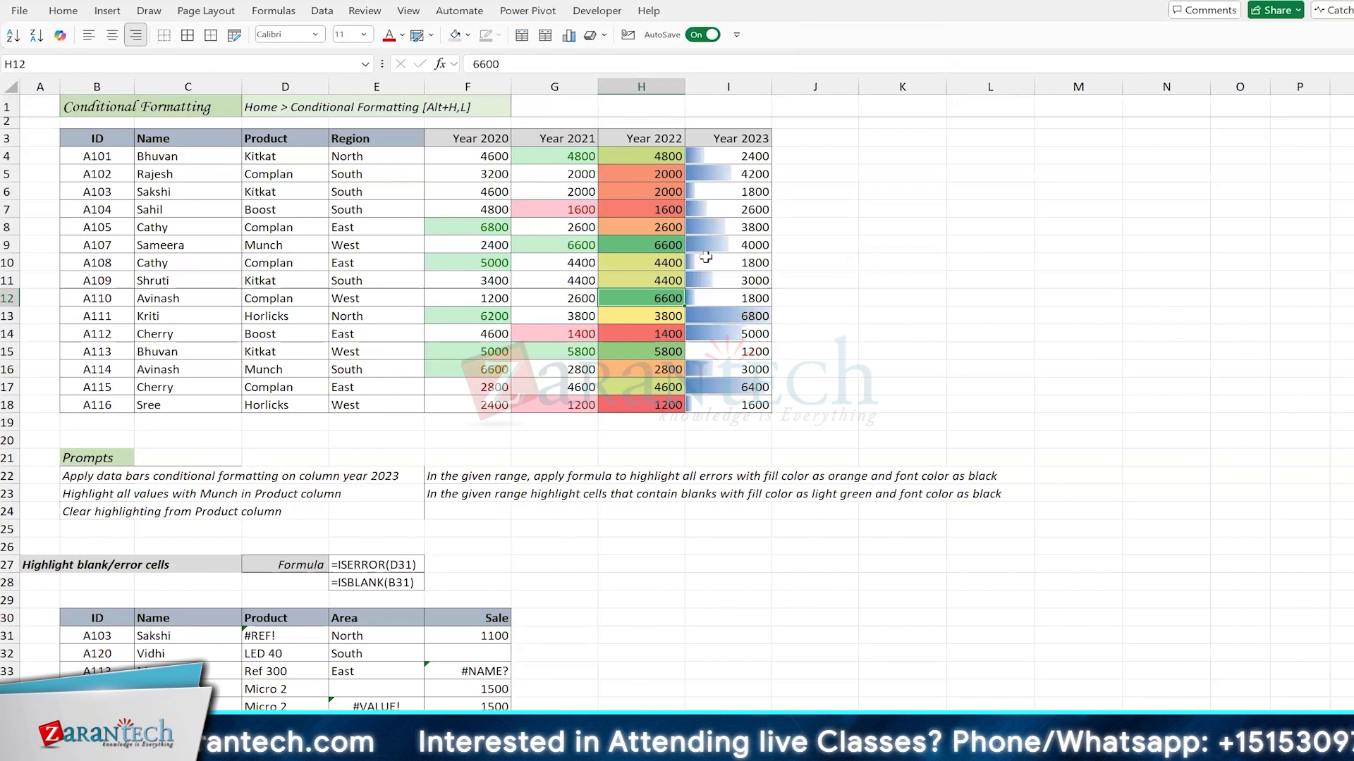
left_click(664, 264)
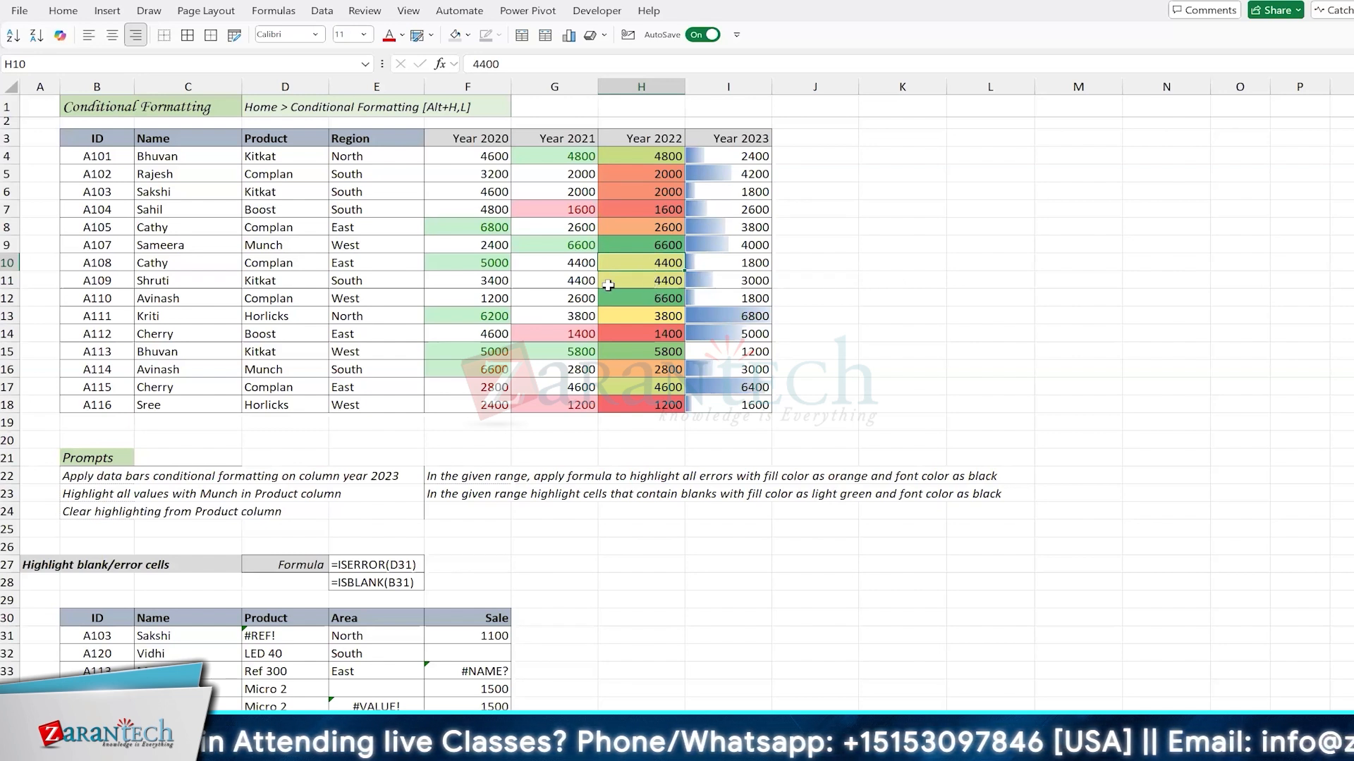
Step: Examine the rules applied to Year 2021 cell G11 in the Conditional Formatting Rules Manager, and close it without changes
left_click(561, 281)
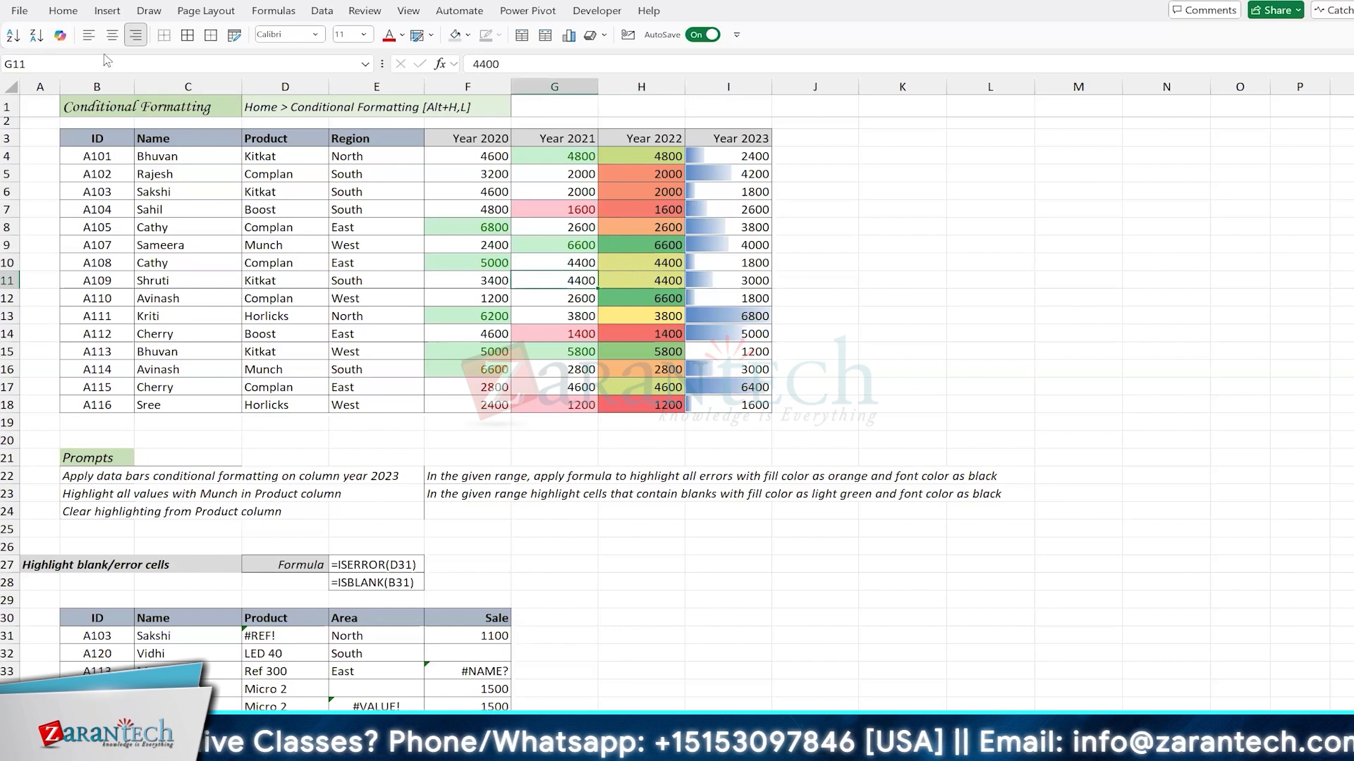
left_click(63, 11)
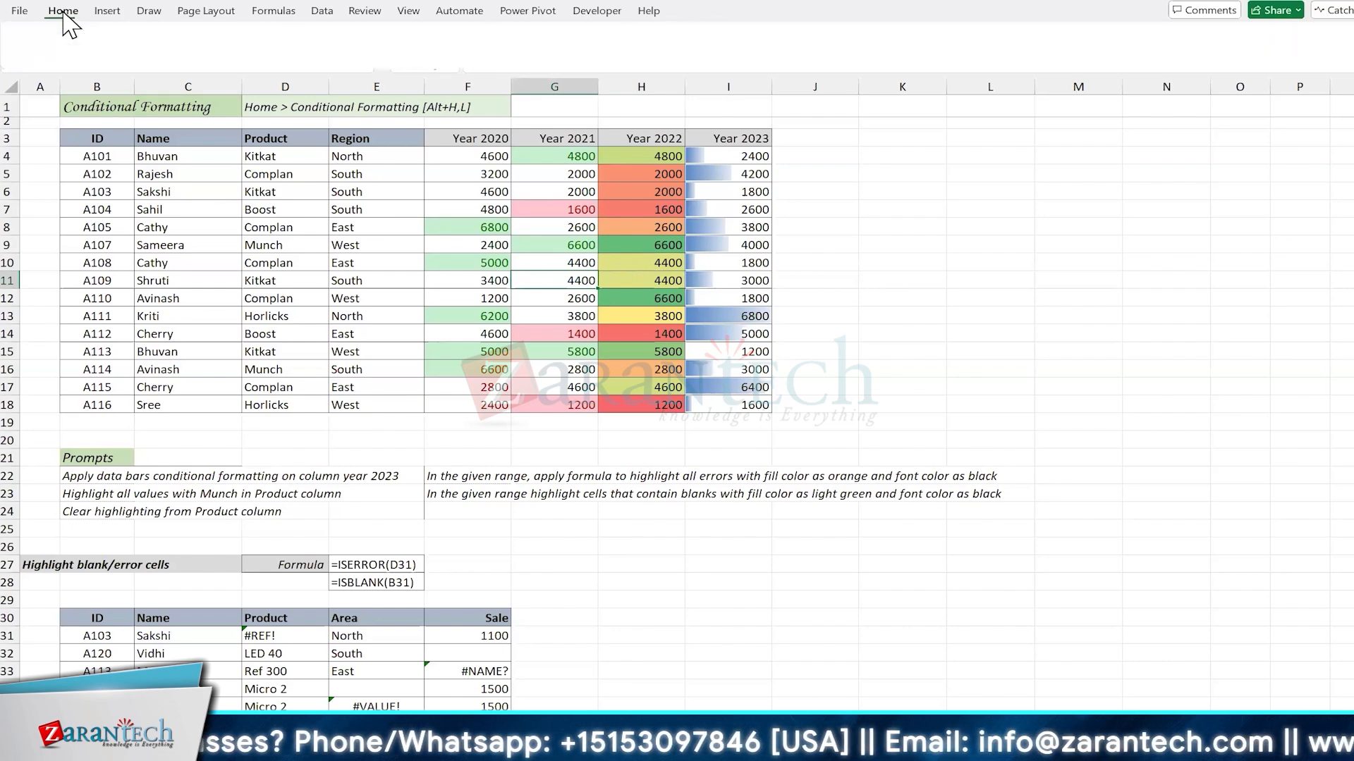
left_click(789, 67)
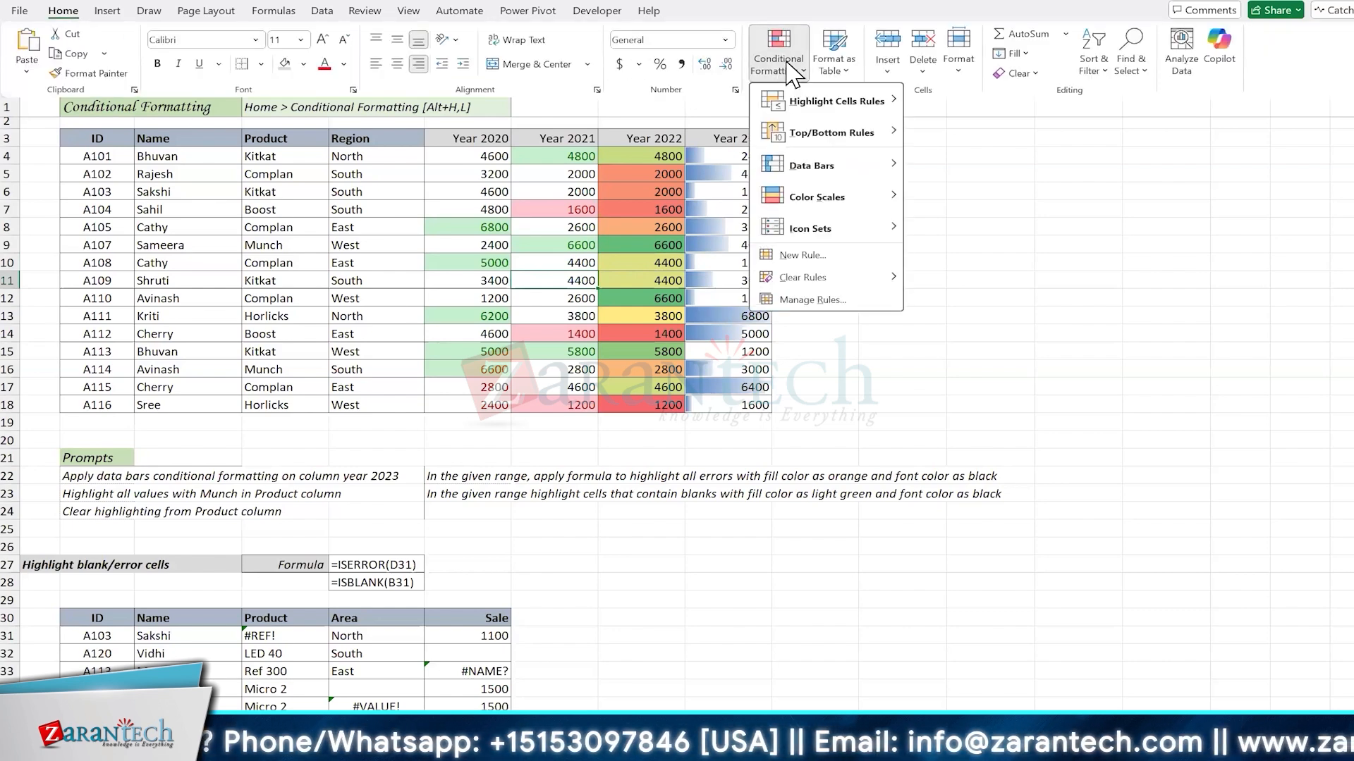
left_click(843, 300)
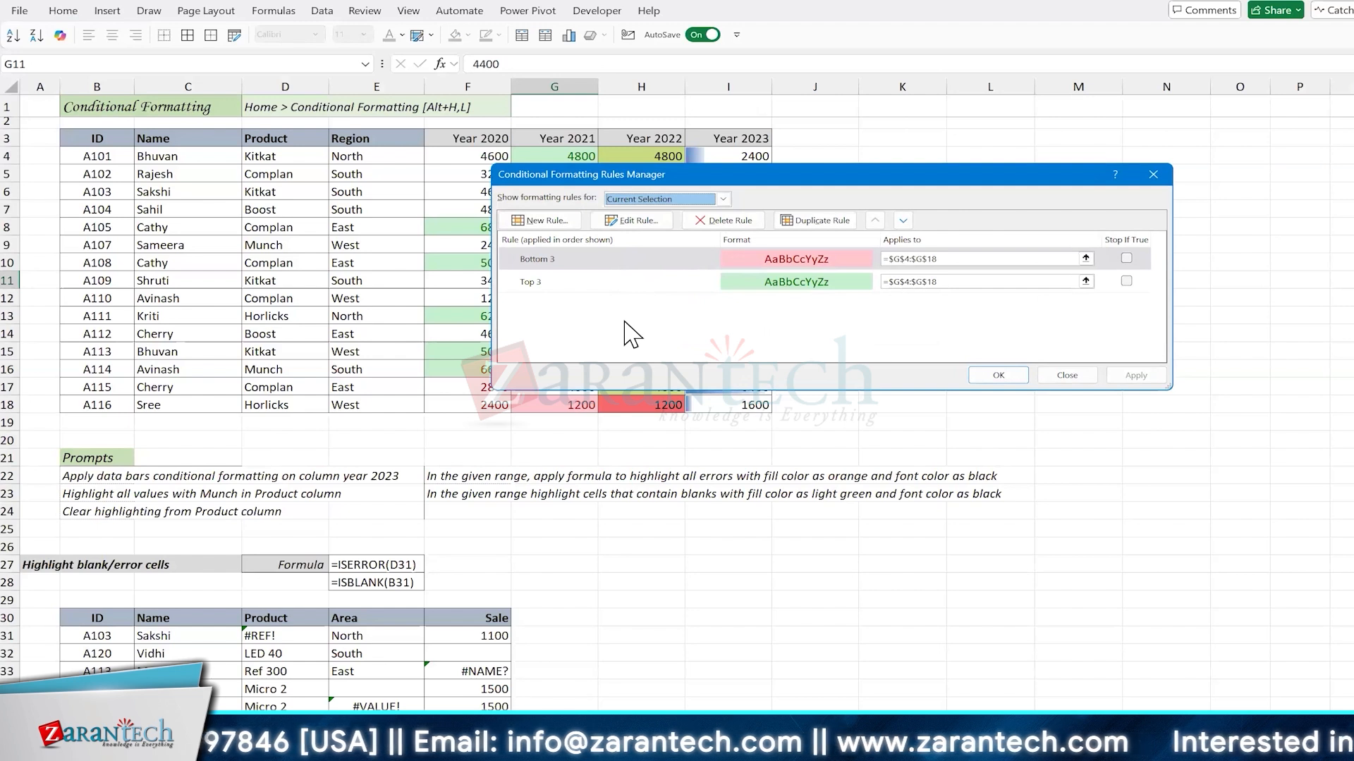
left_click(1067, 376)
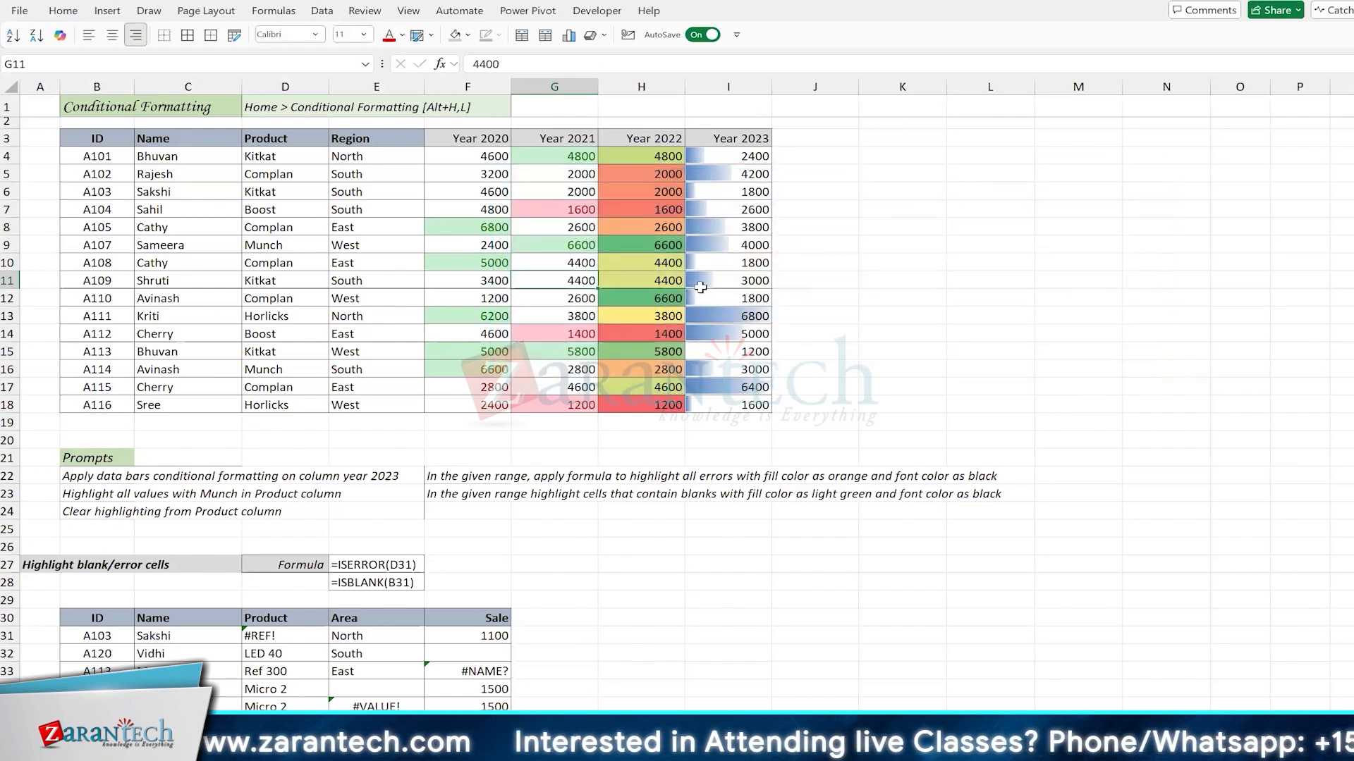
Step: Rename the worksheet that holds the Sort table
key("Right")
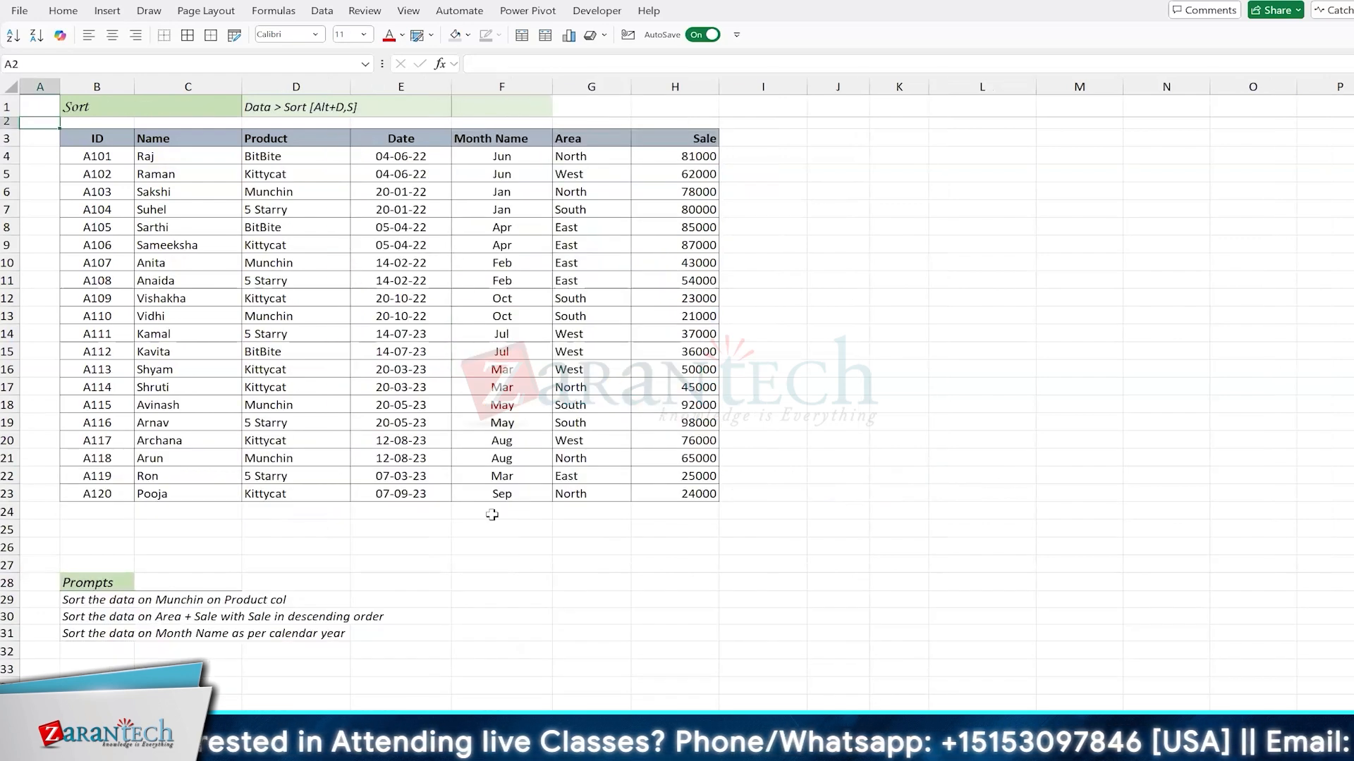
right_click(341, 721)
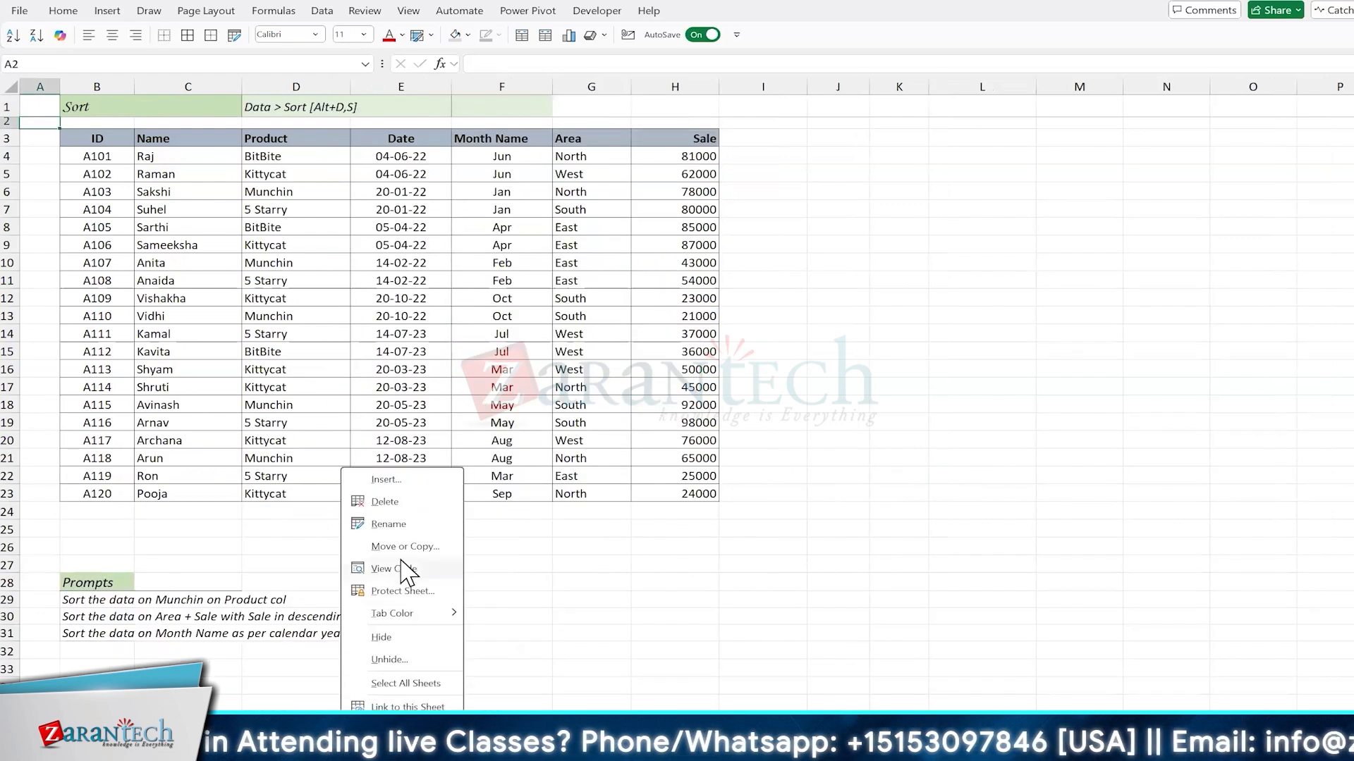
left_click(404, 525)
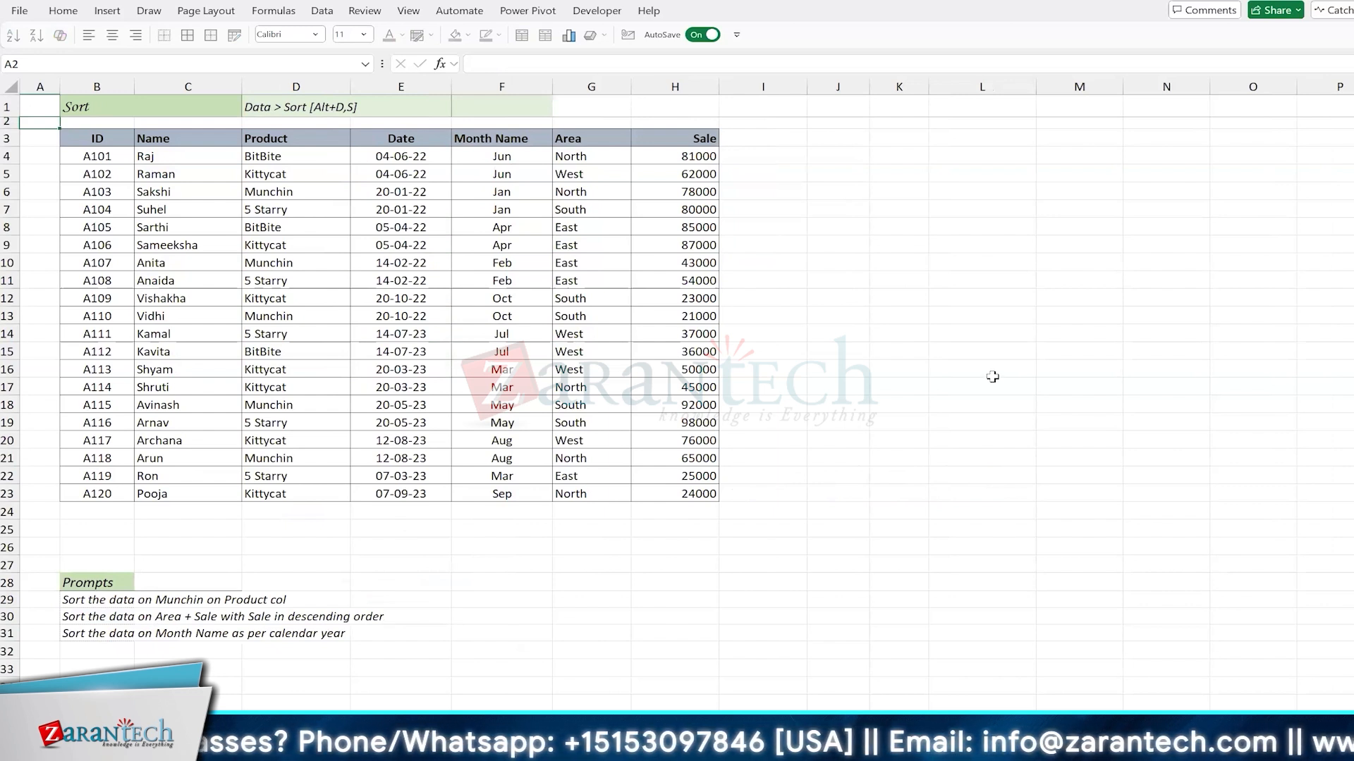
key("Return")
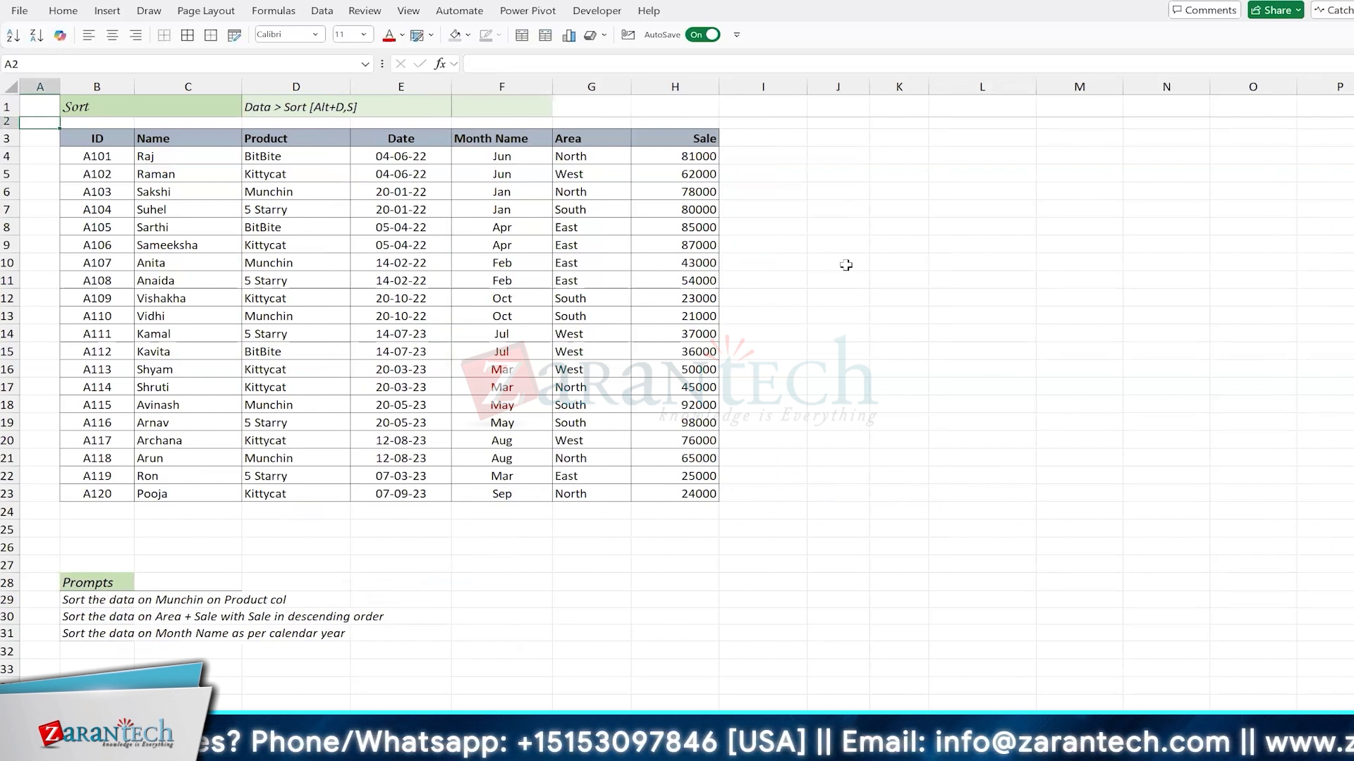
Step: Select the Date cells E4, E7, E13, E17:E19 and E22:E23 together in the Sort table
left_click(401, 156)
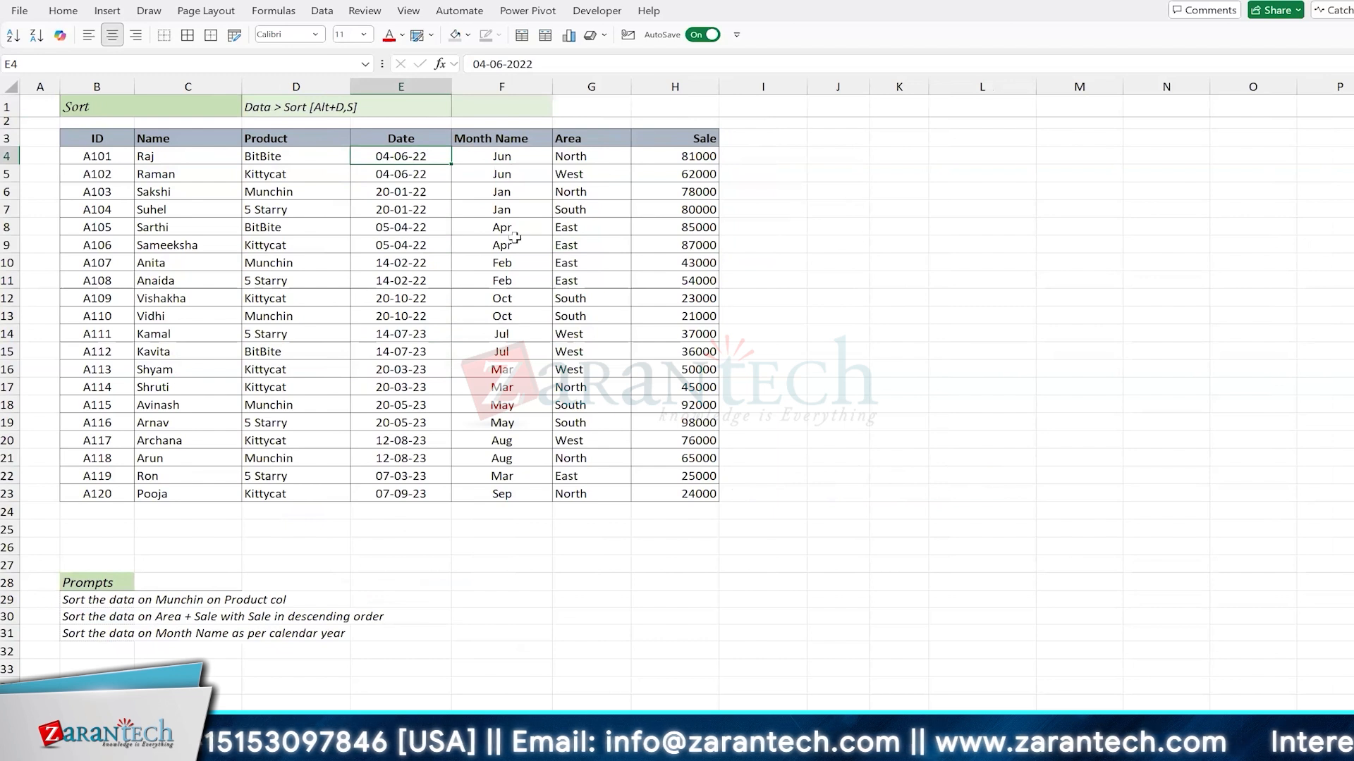
left_click(402, 211, "ctrl")
left_click(434, 318, "ctrl")
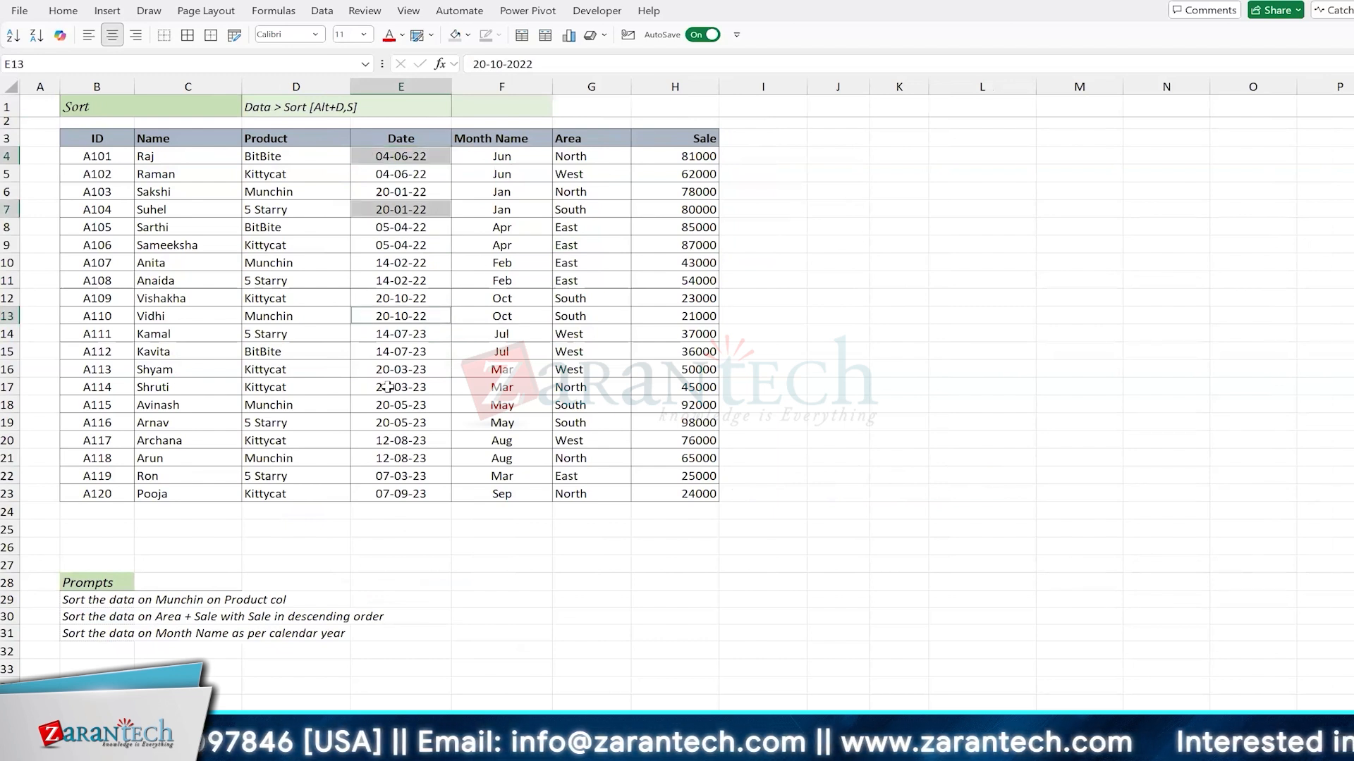
left_click_drag(390, 387, 389, 426)
left_click_drag(388, 476, 389, 493)
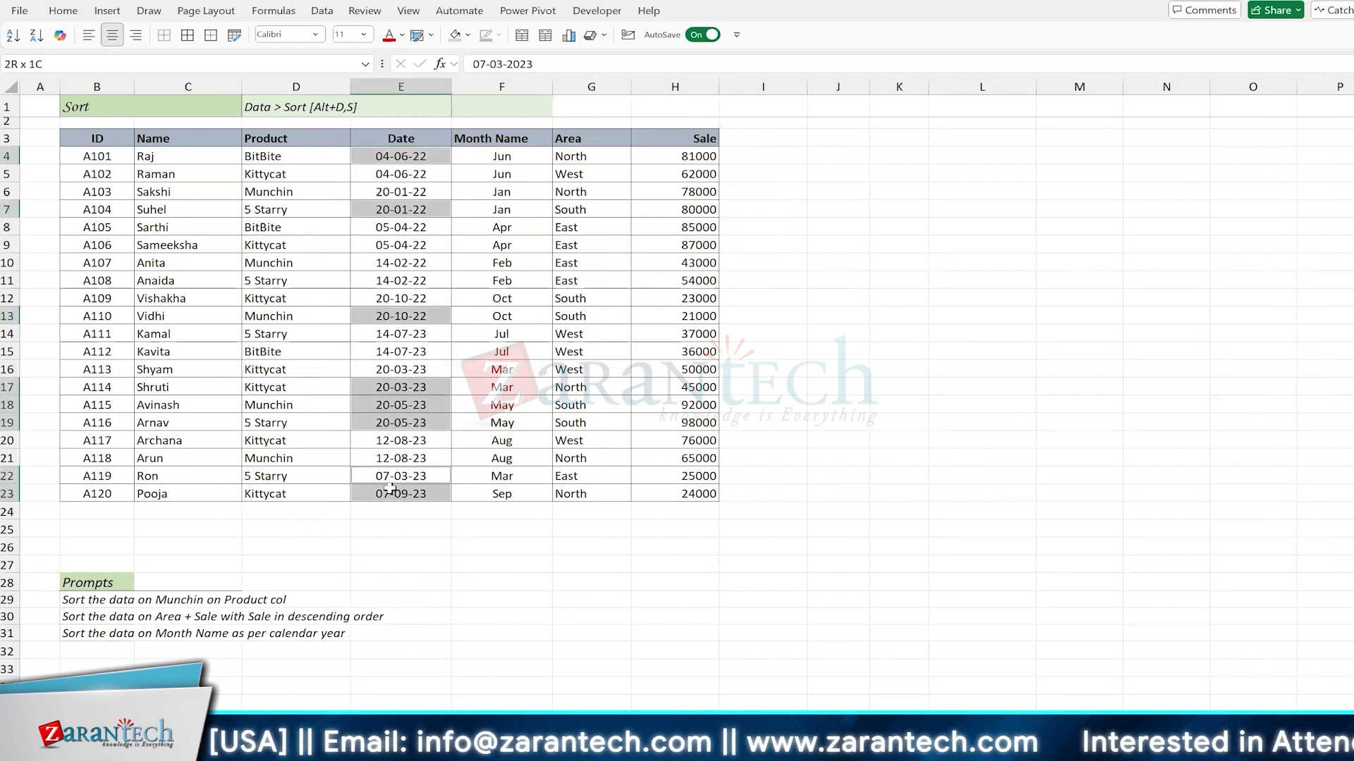
Step: Open Find and Replace for the selected dates, limit its scope to the current sheet, and collapse the extra options
key("ctrl+h")
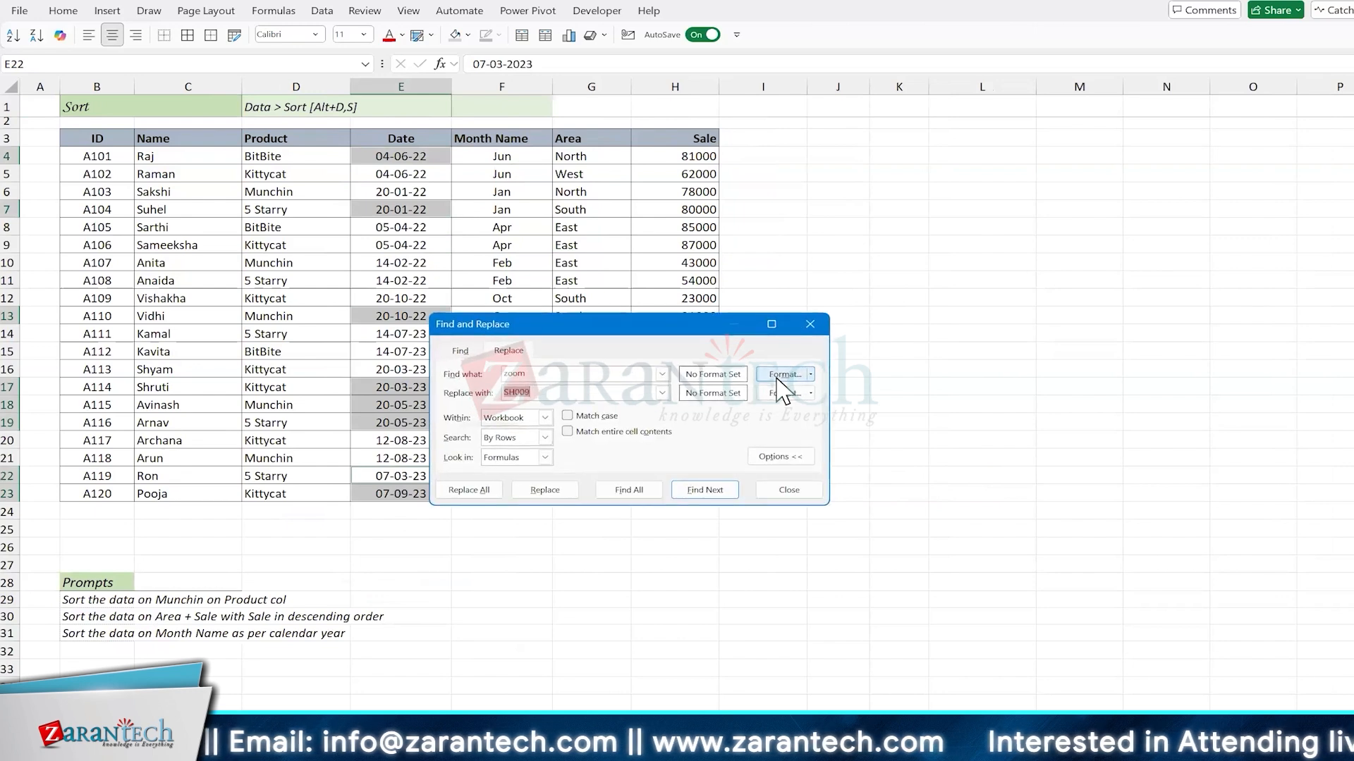
left_click_drag(645, 332, 810, 195)
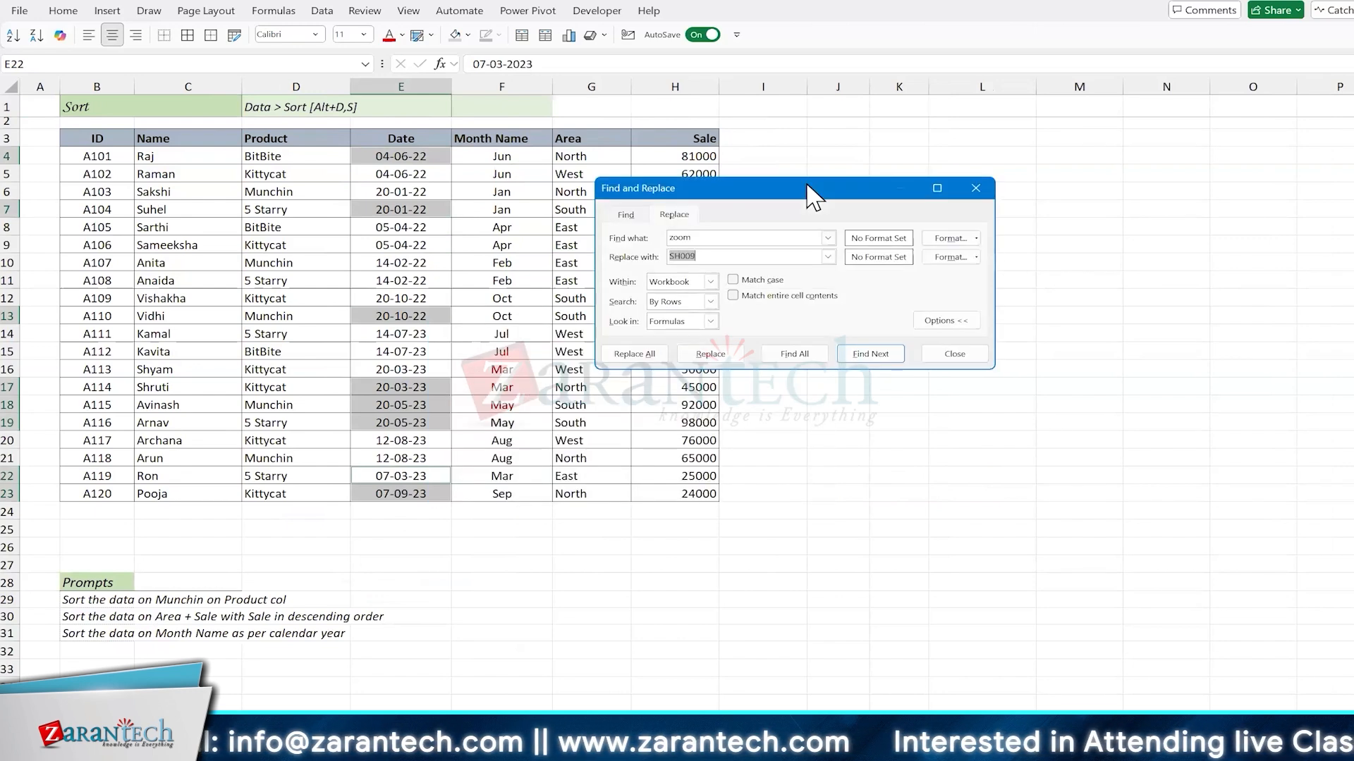
left_click(710, 301)
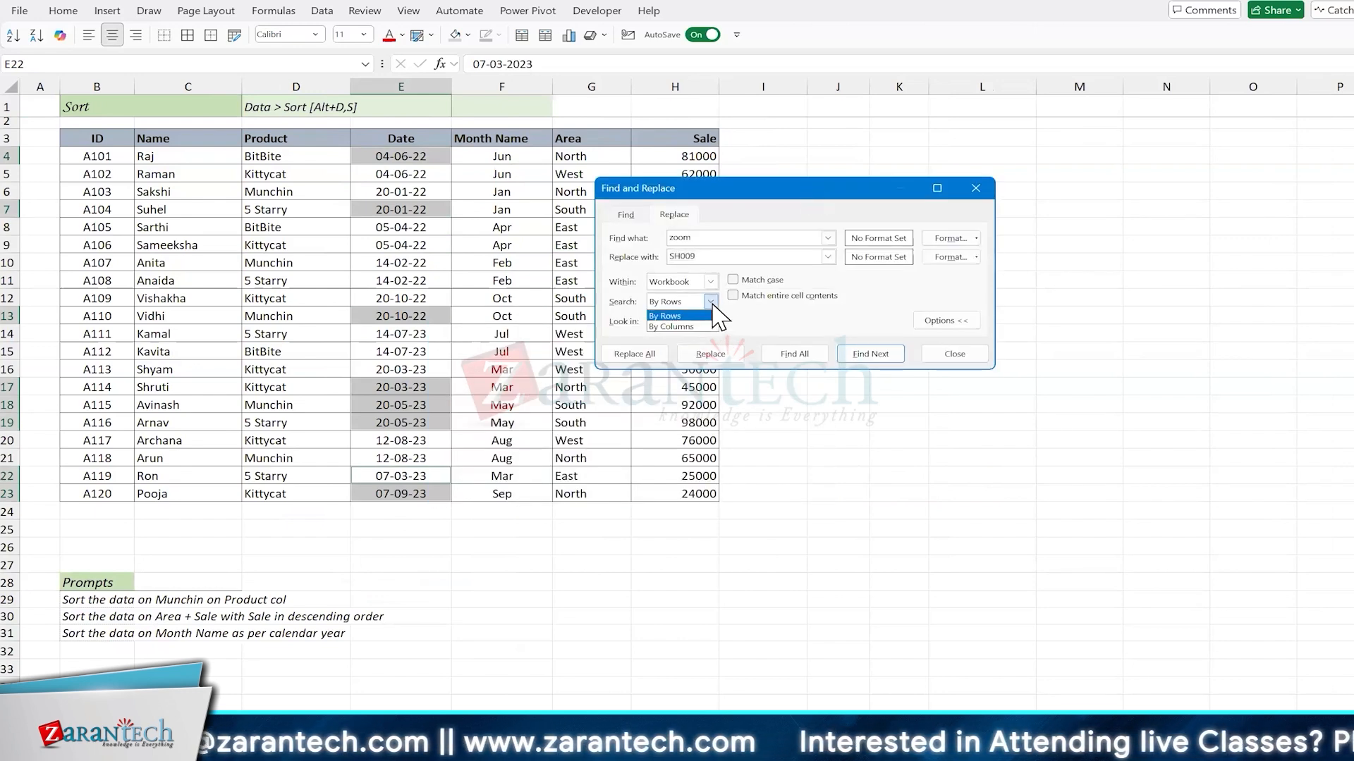
left_click(709, 312)
left_click(710, 322)
left_click(711, 322)
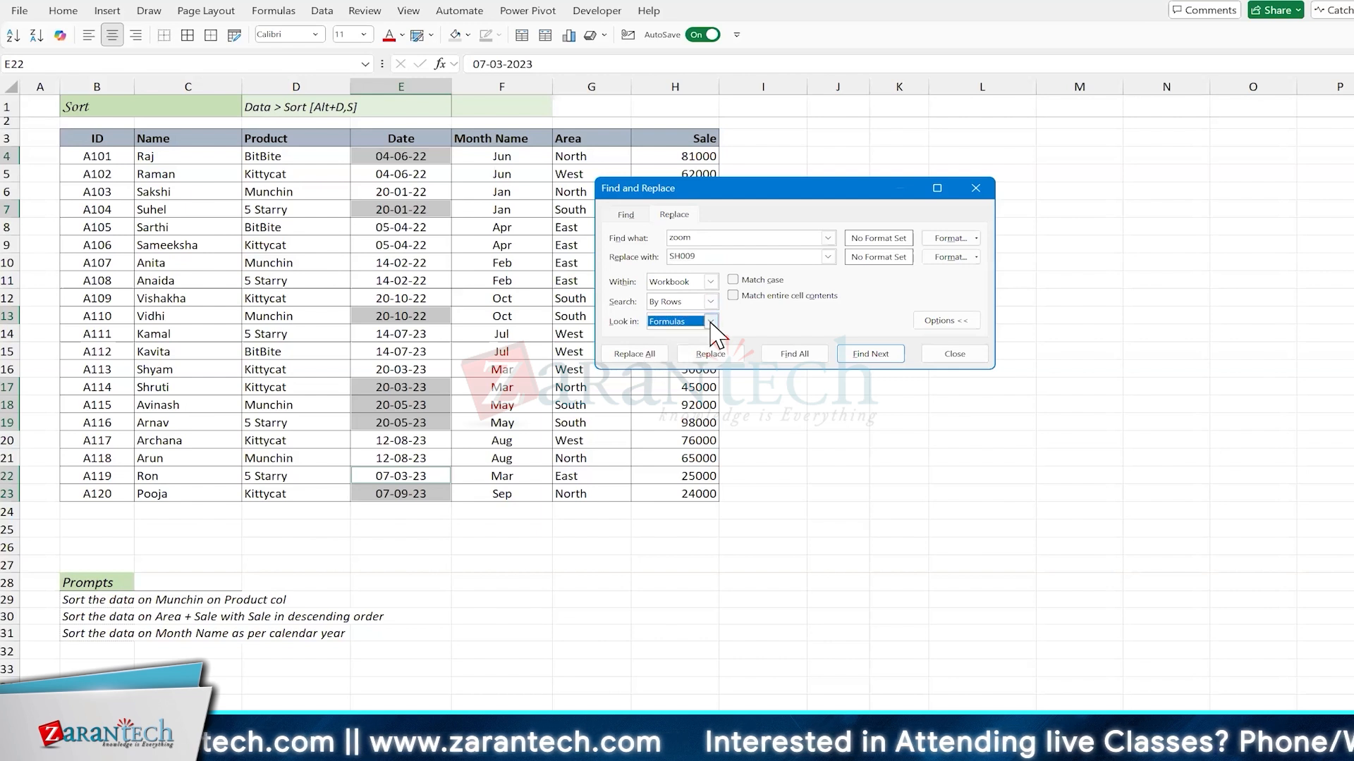
left_click(709, 282)
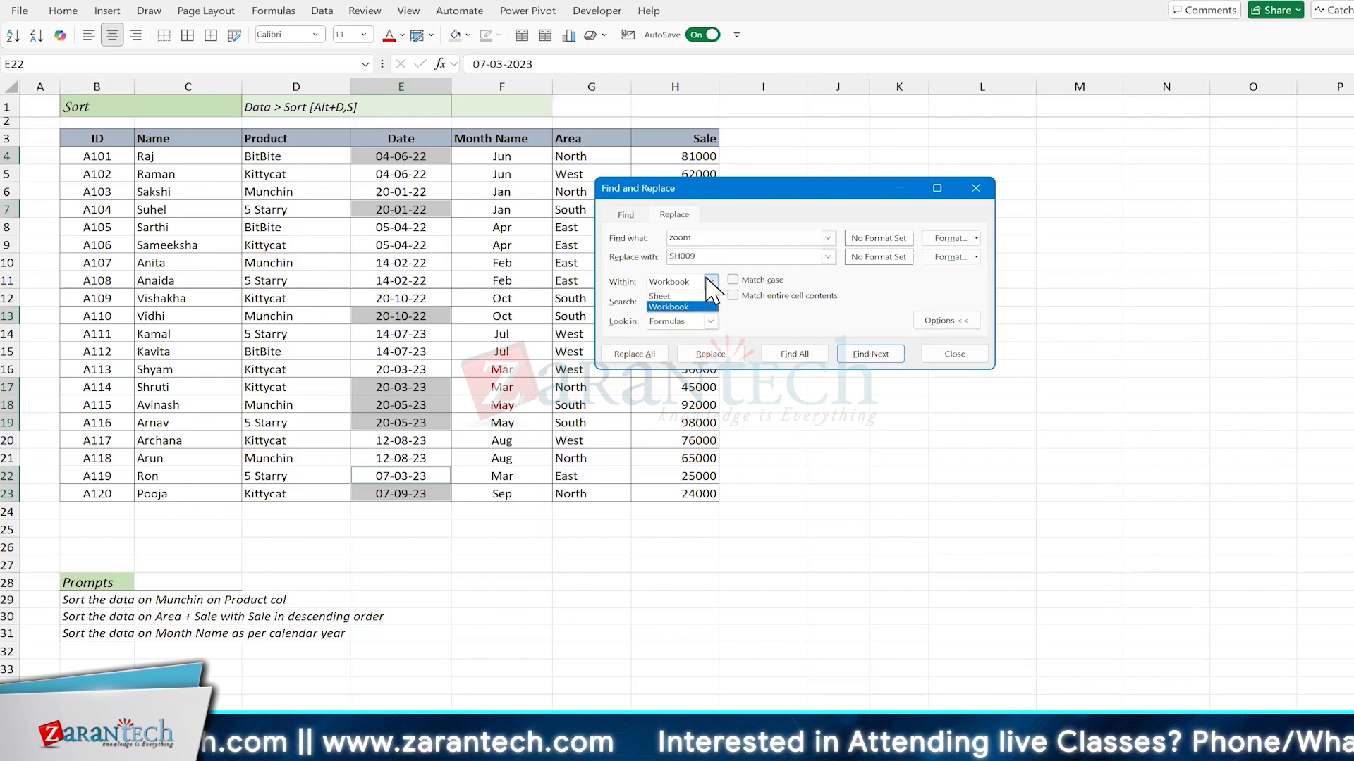
left_click(672, 296)
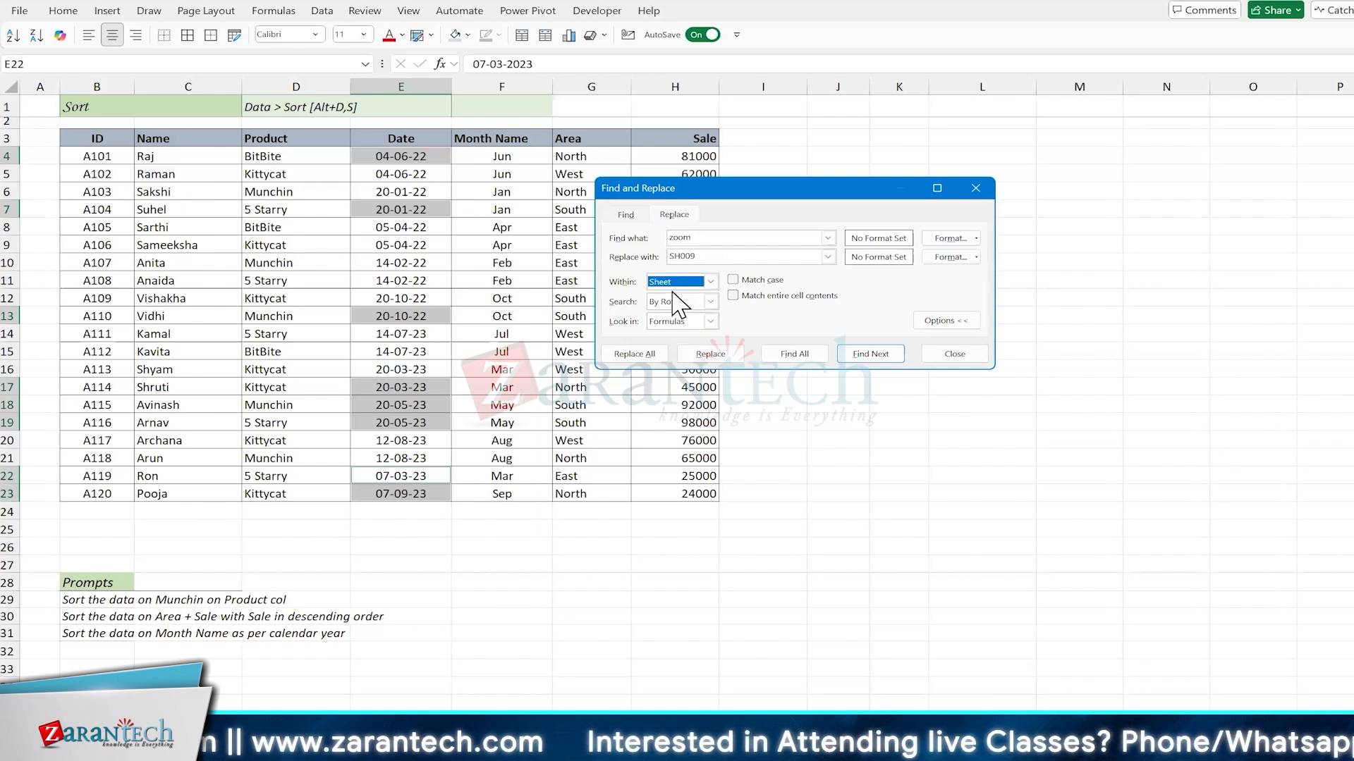
left_click(950, 322)
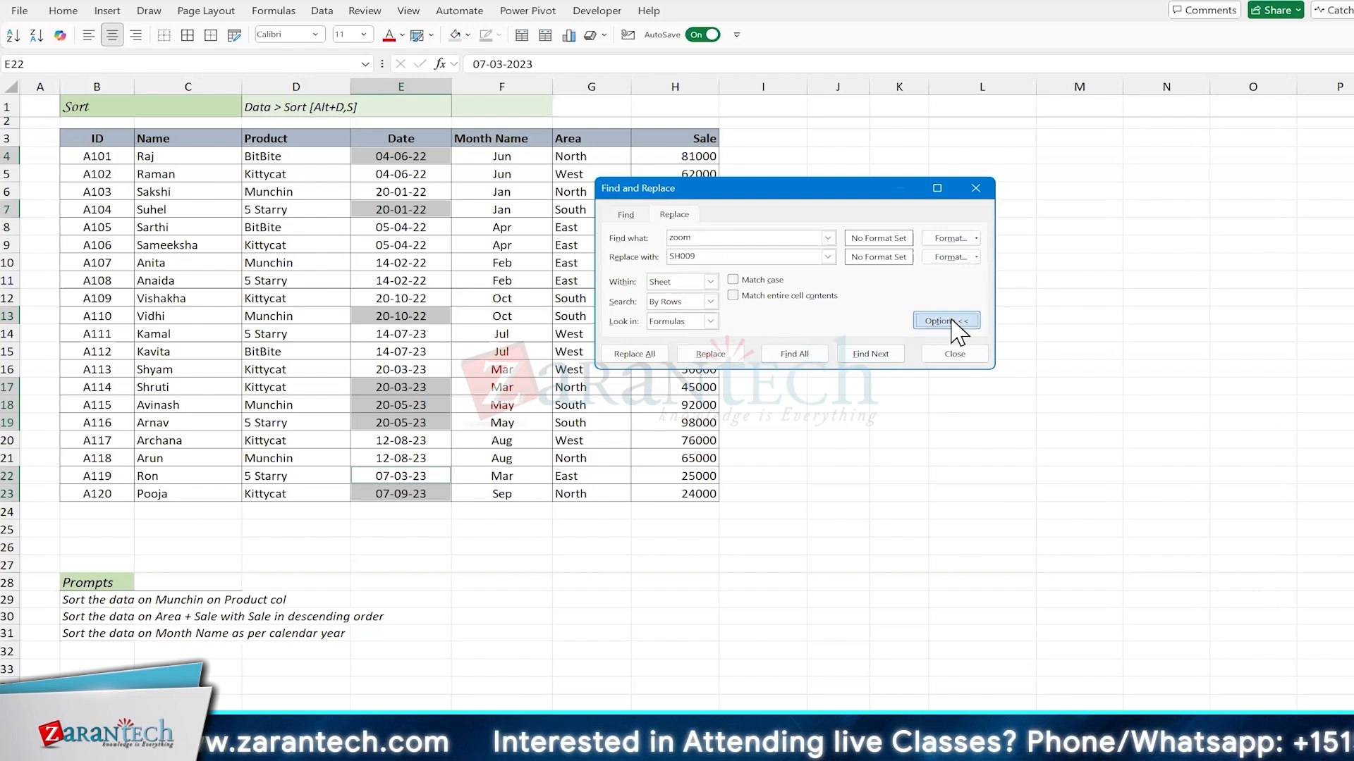
Step: Replace 2022 with 2023 in all the selected Date cells, and close Find and Replace
left_click(718, 234)
key("shift+Left")
key("shift+Left")
key("shift+Left")
key("shift+Left")
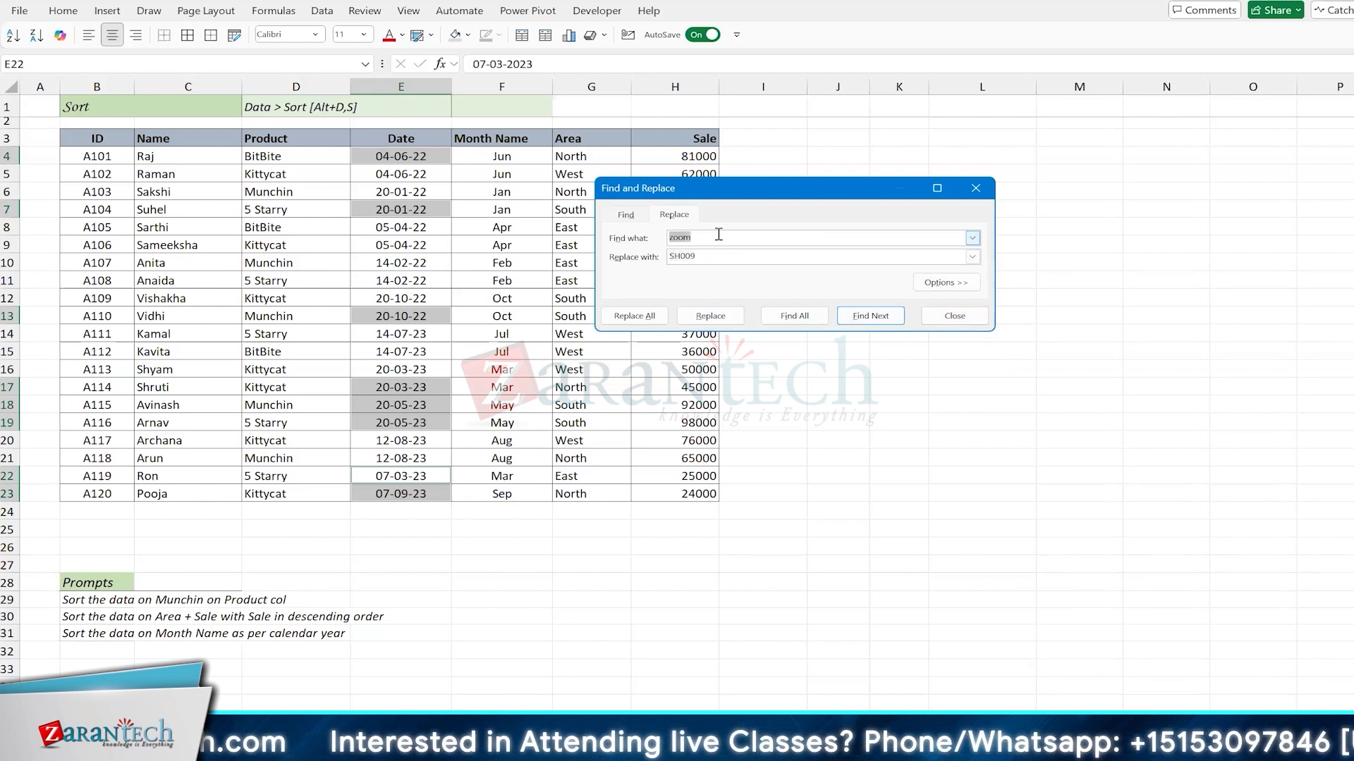
type("2023")
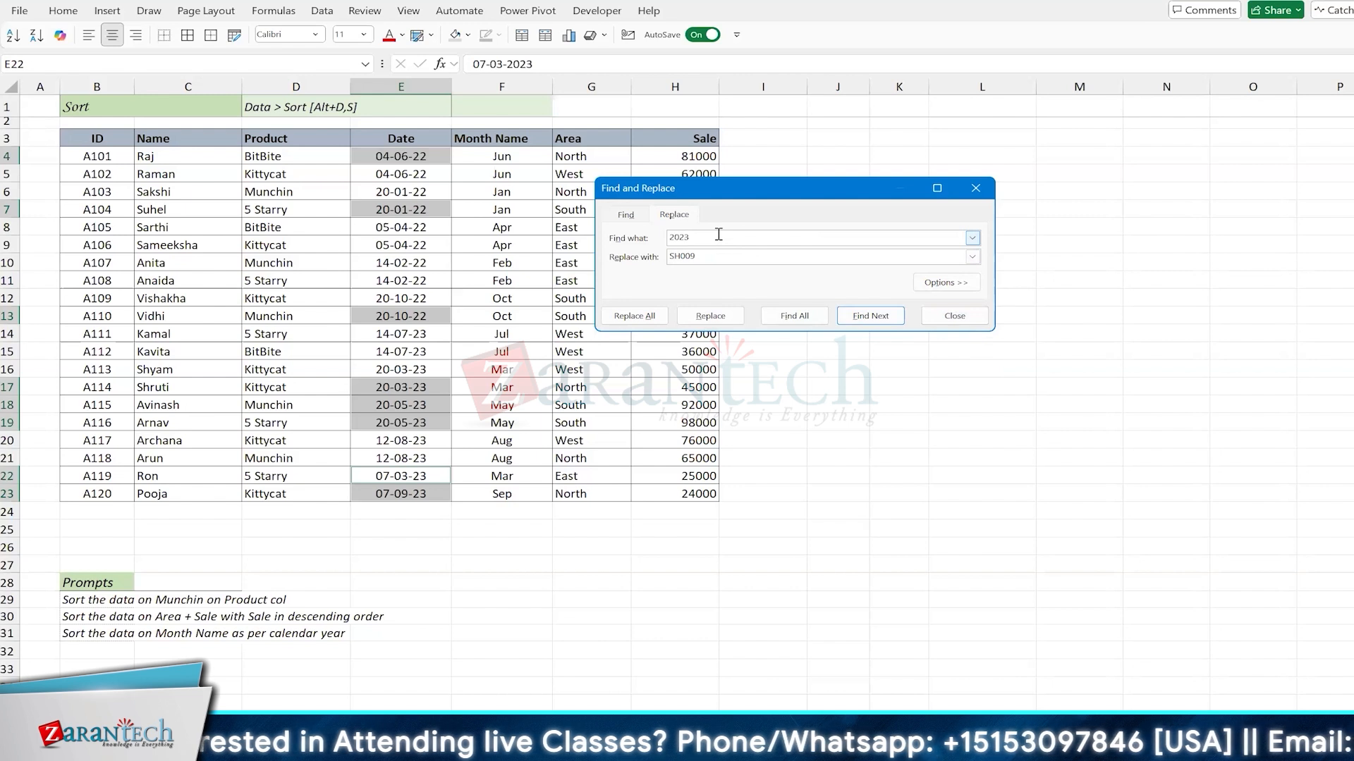
key("BackSpace")
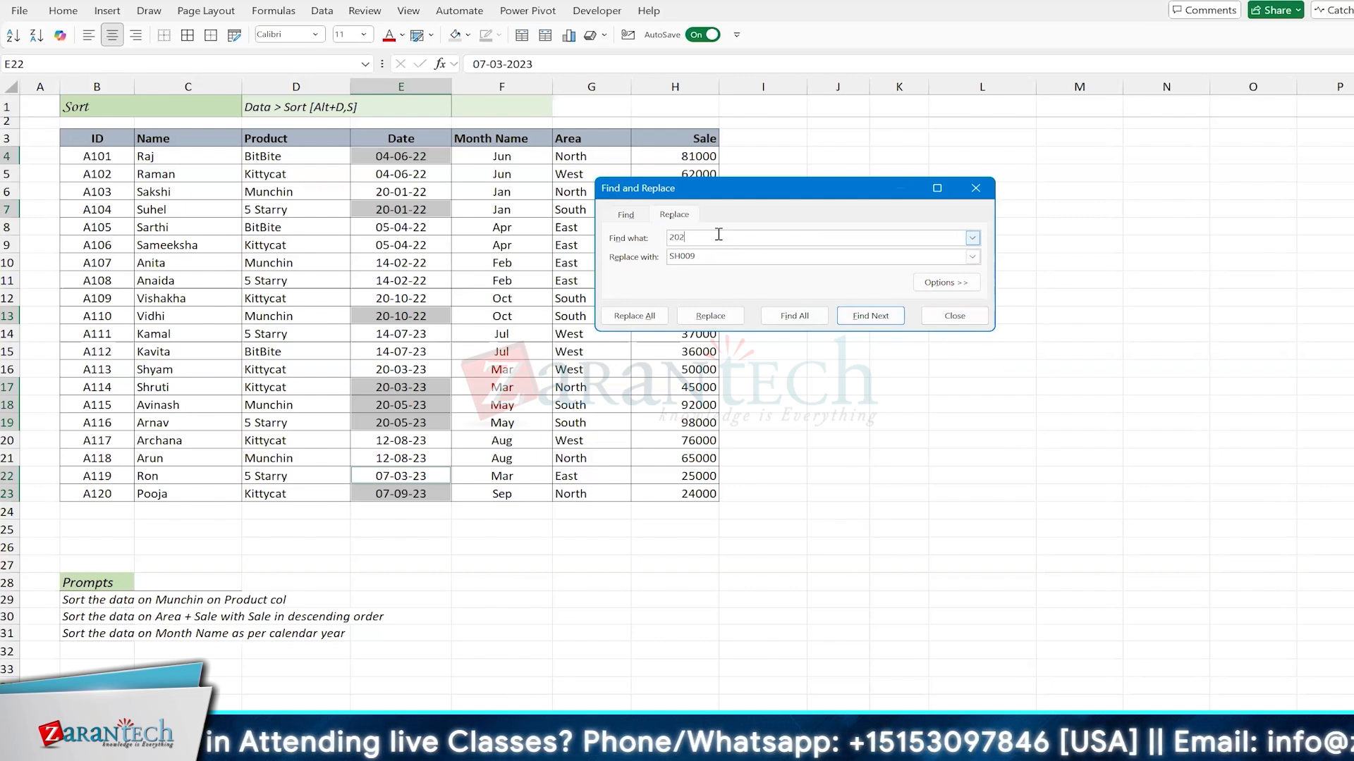
type("2")
key("Tab")
type("2023")
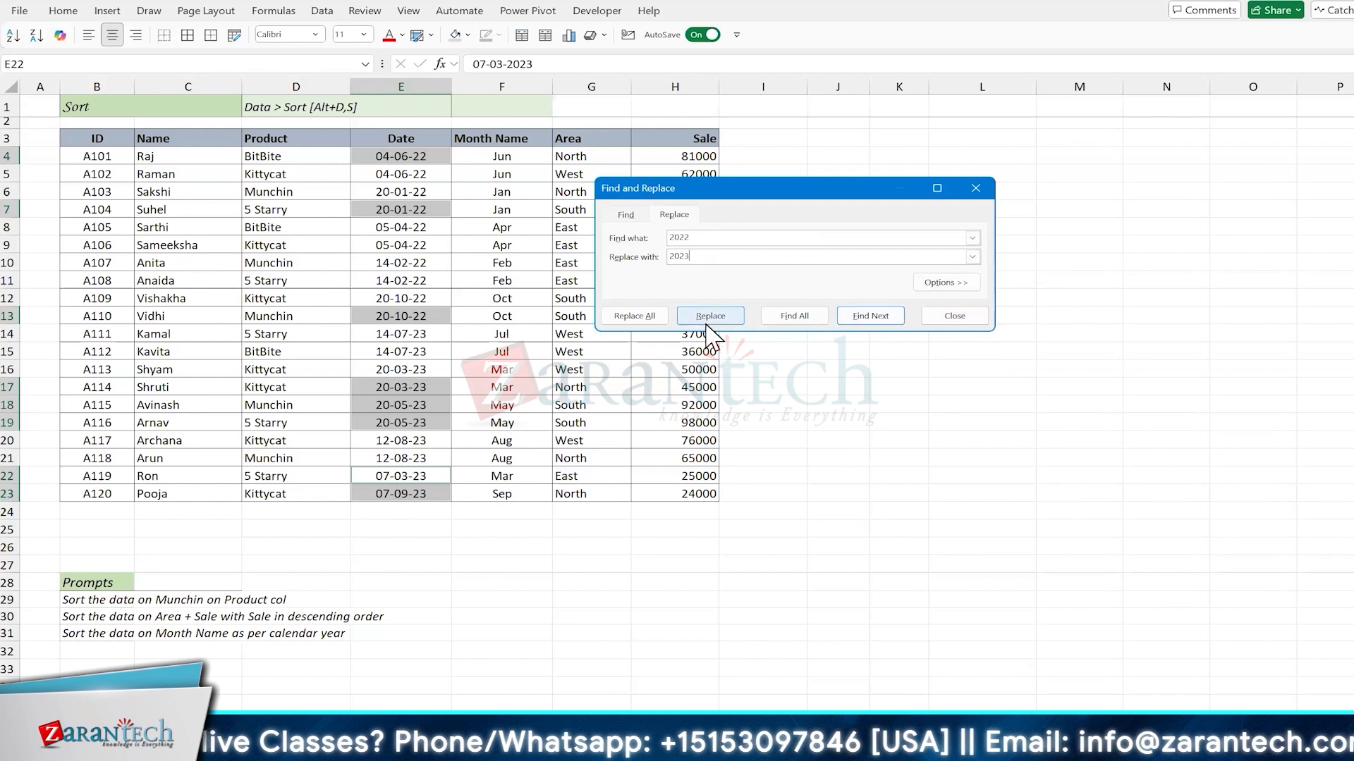
left_click(637, 318)
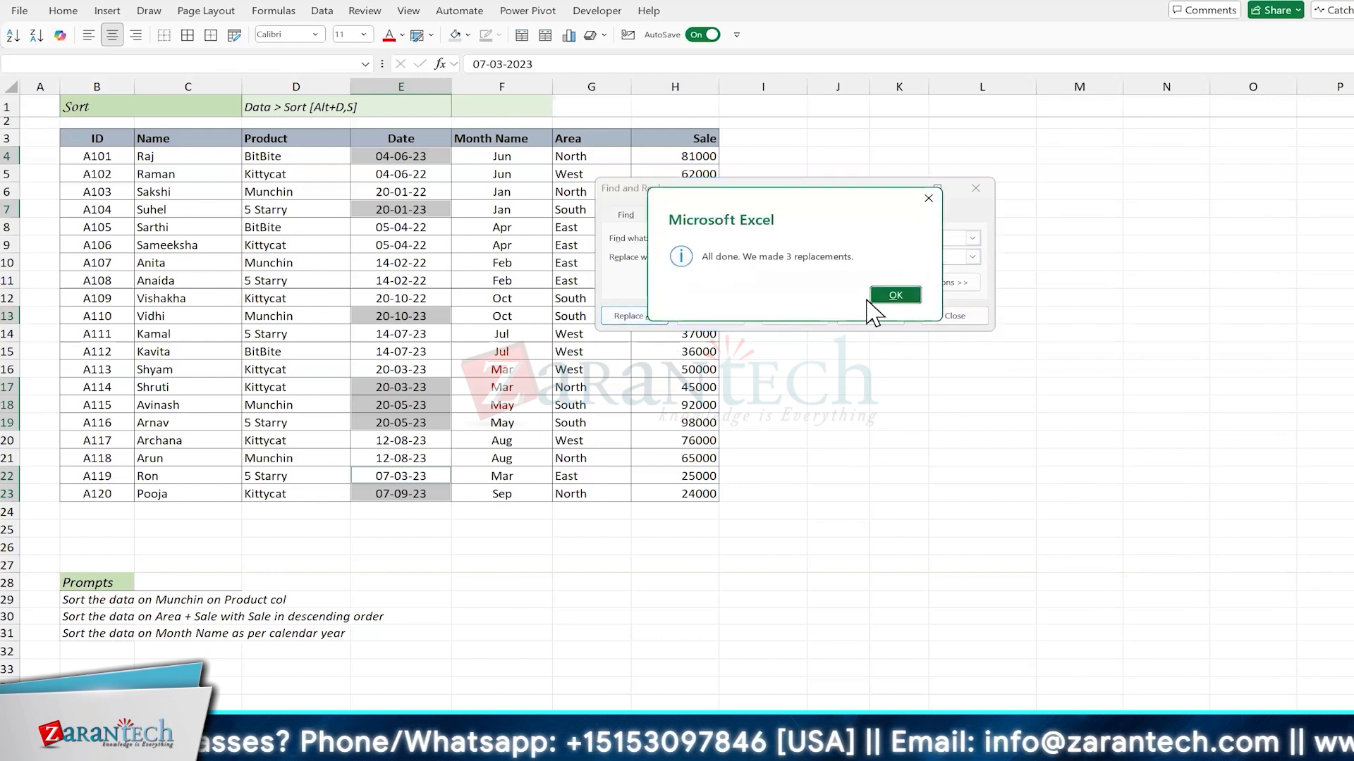
key("Return")
left_click(953, 316)
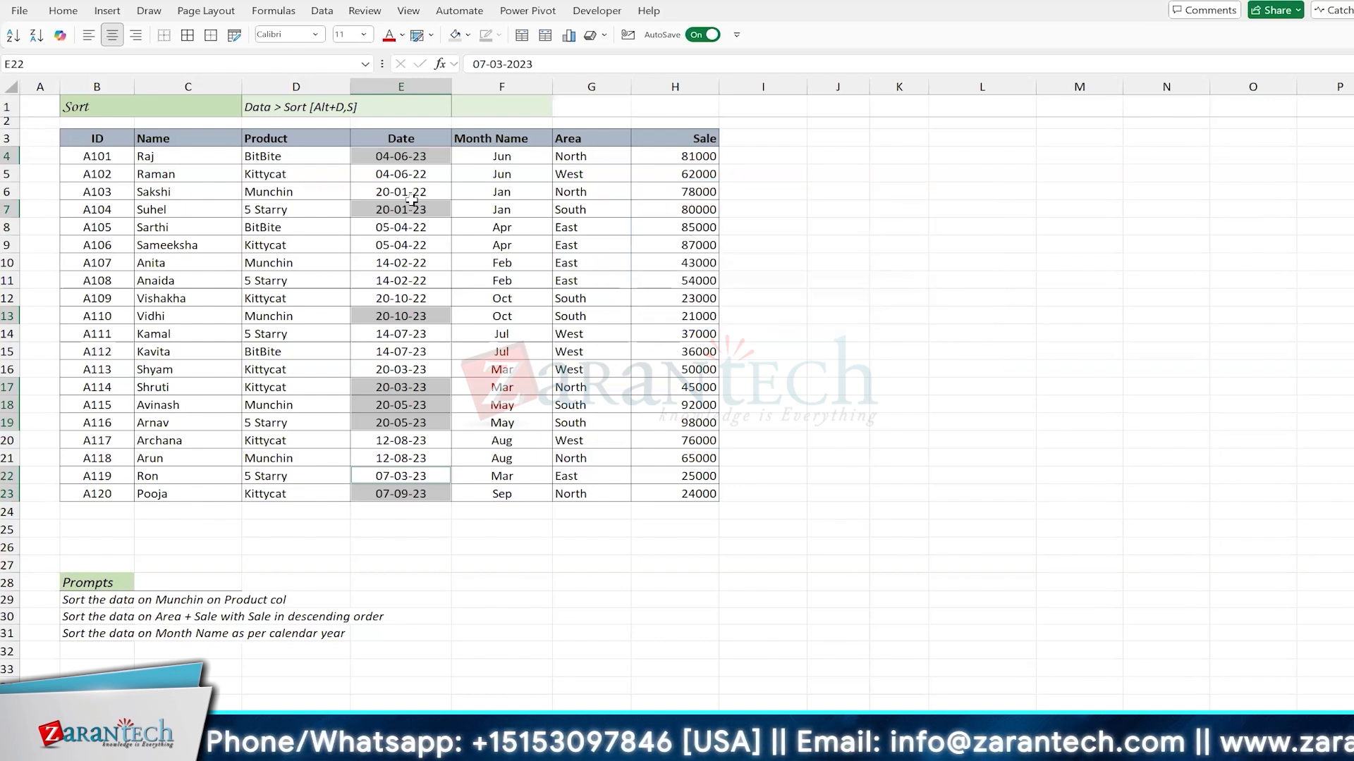
Step: Replace all remaining 2022 years with 2024 in the Date cells E4:E23, and close Find and Replace
left_click_drag(409, 155, 402, 495)
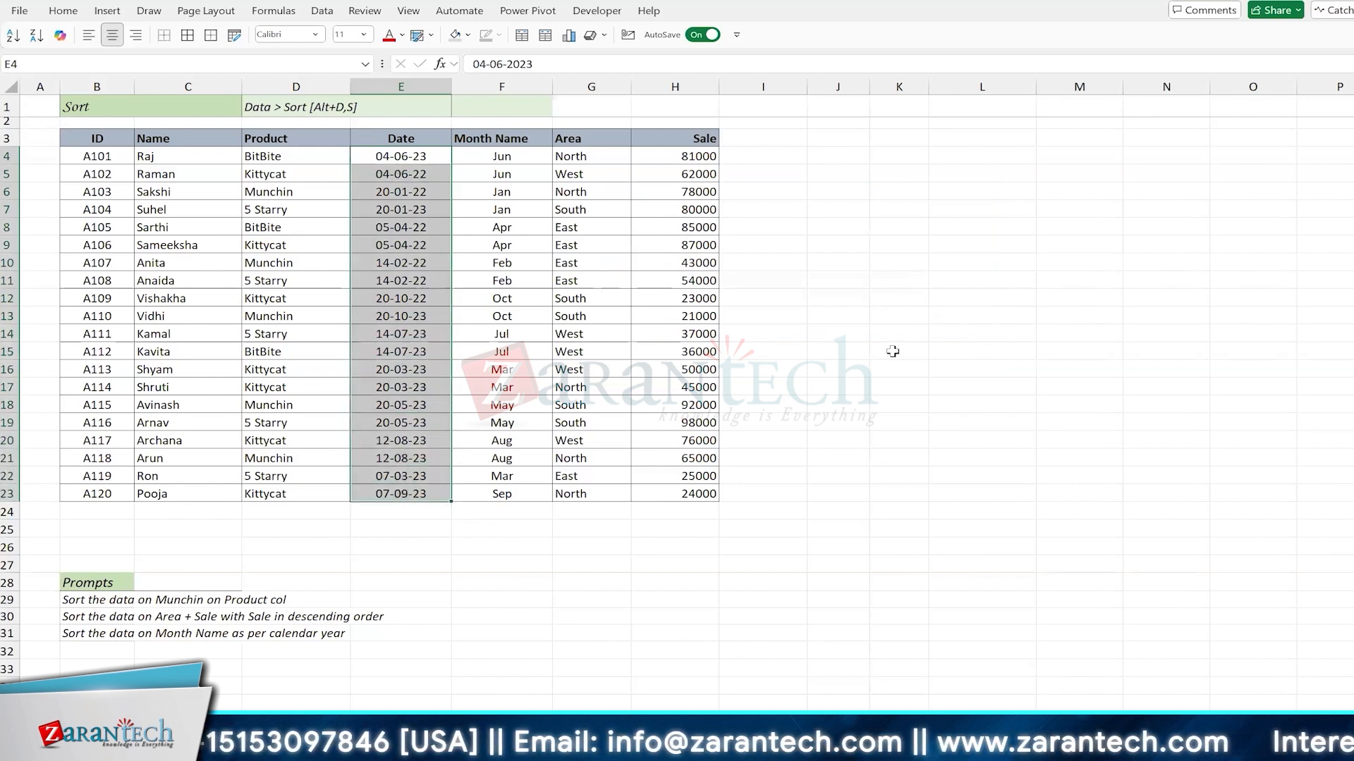
key("ctrl+h")
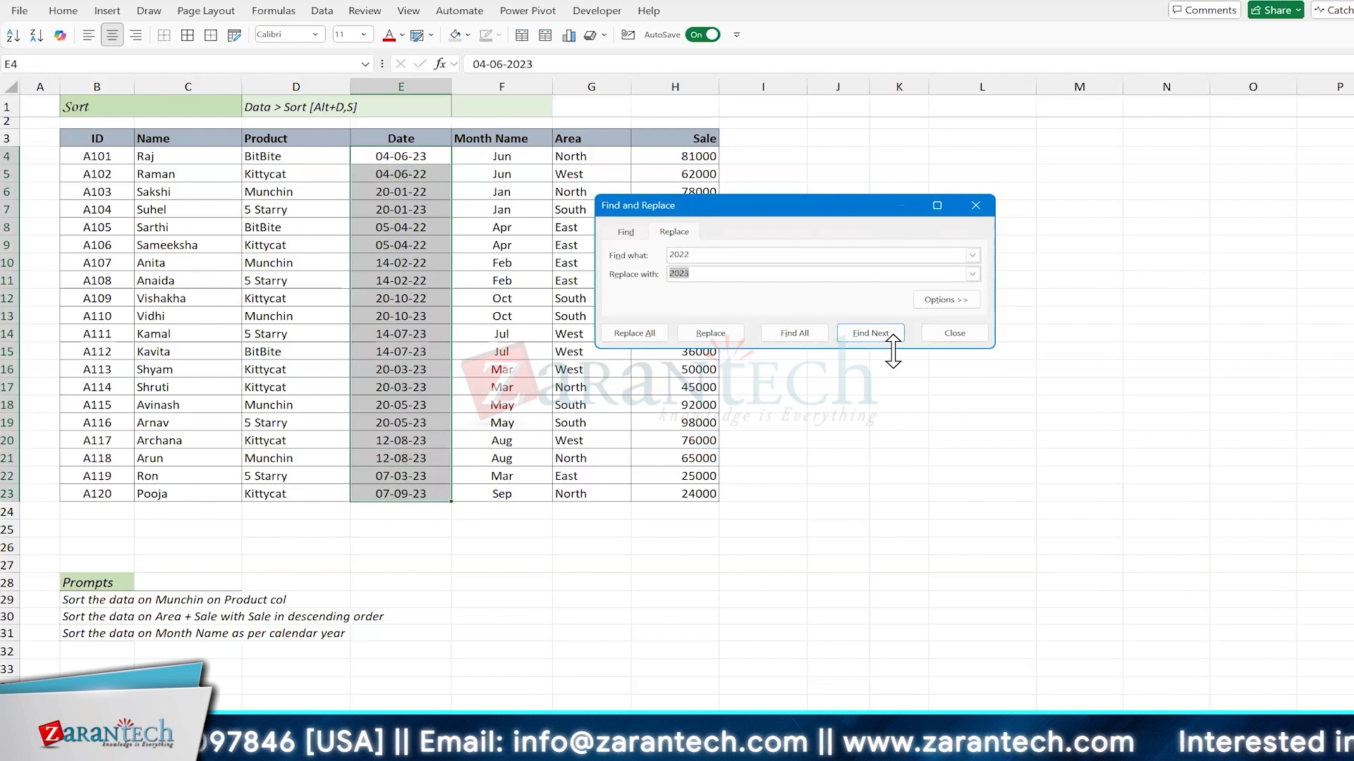
type("202")
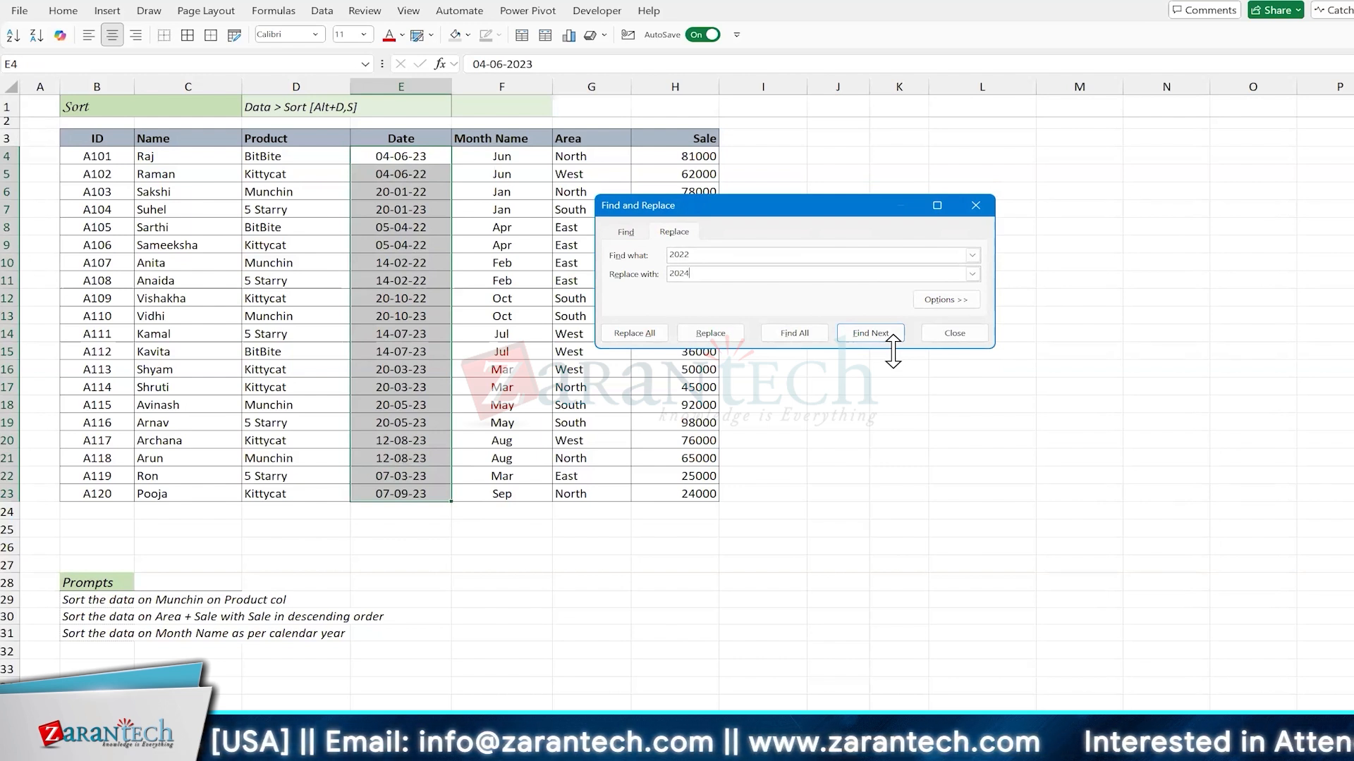
left_click(643, 334)
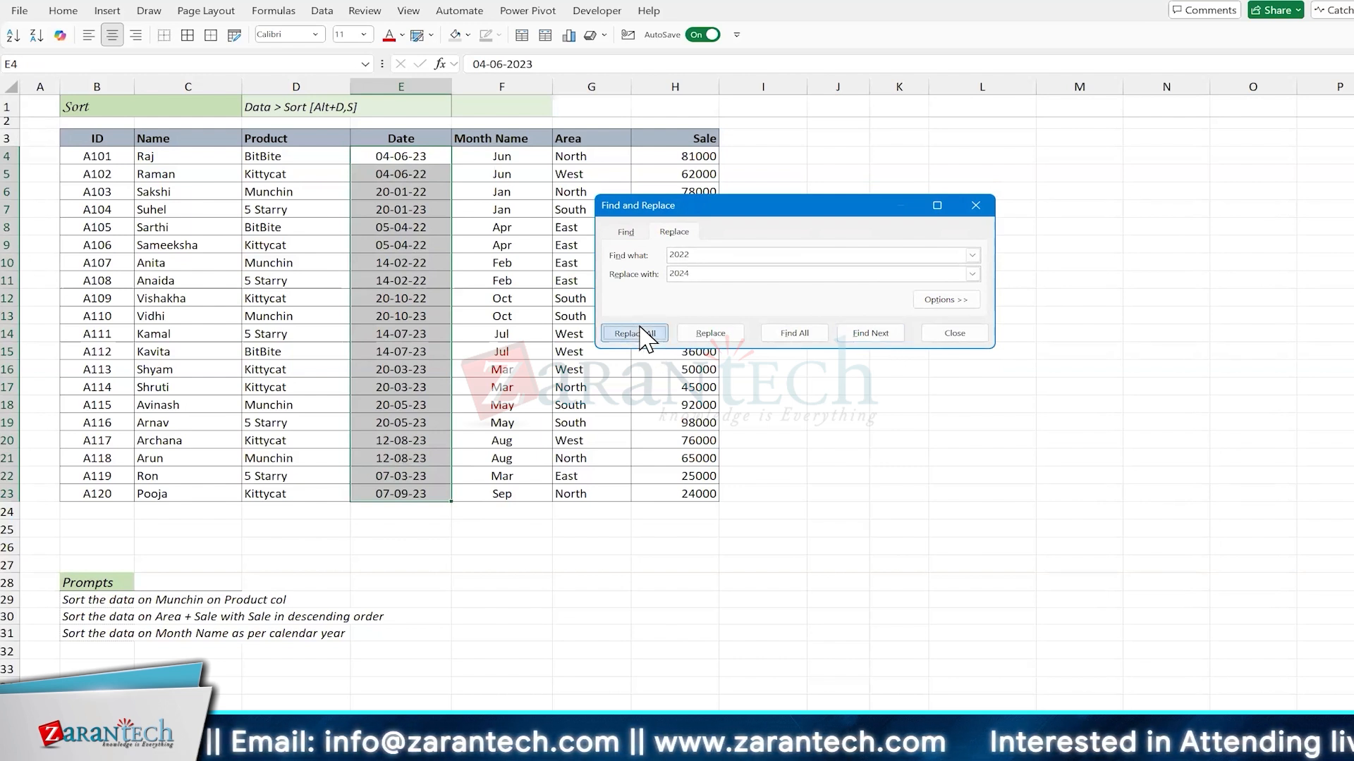
left_click(887, 312)
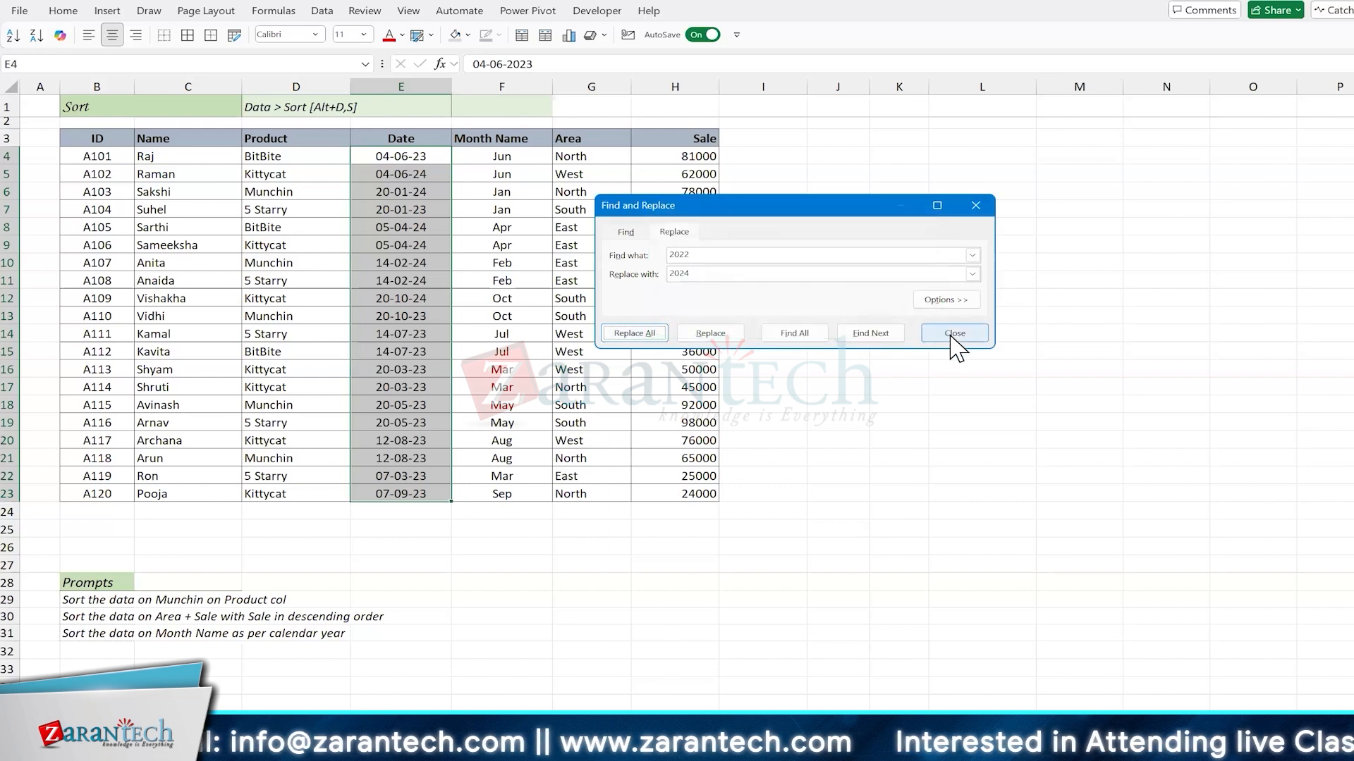
left_click(953, 334)
Step: Copy the date in E11 to E17, and sort the table by Date from newest to oldest
left_click(428, 314)
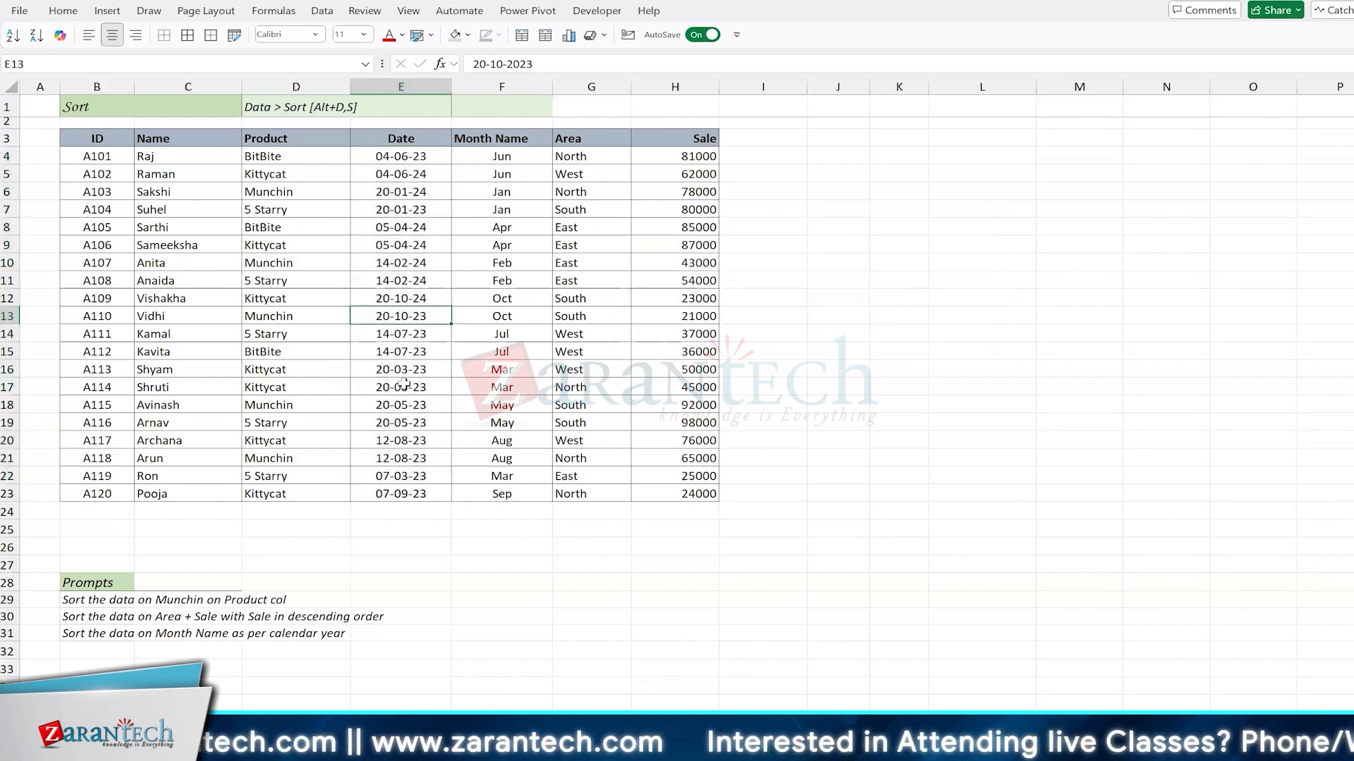
left_click(402, 282)
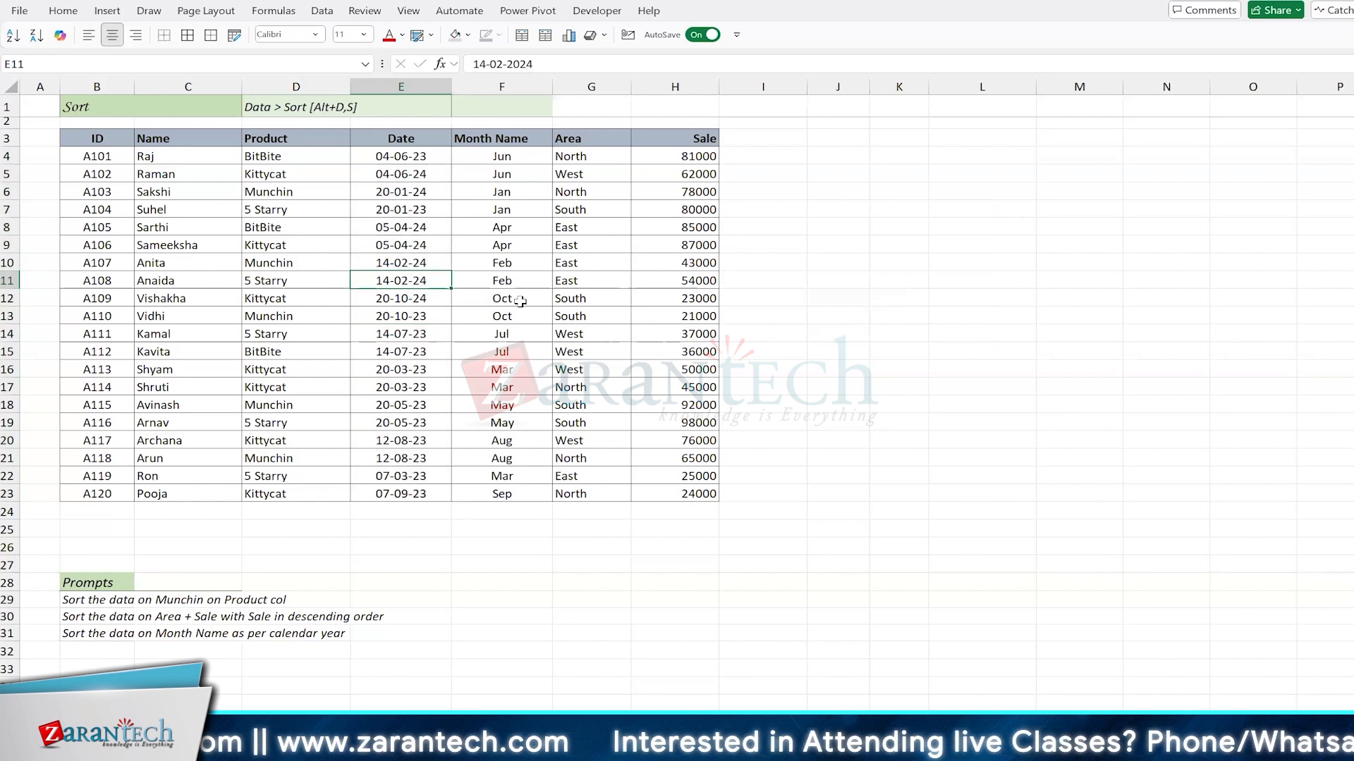
key("ctrl+c")
key("Down")
key("Down")
key("Down")
key("Down")
key("Down")
key("Down")
key("ctrl+v")
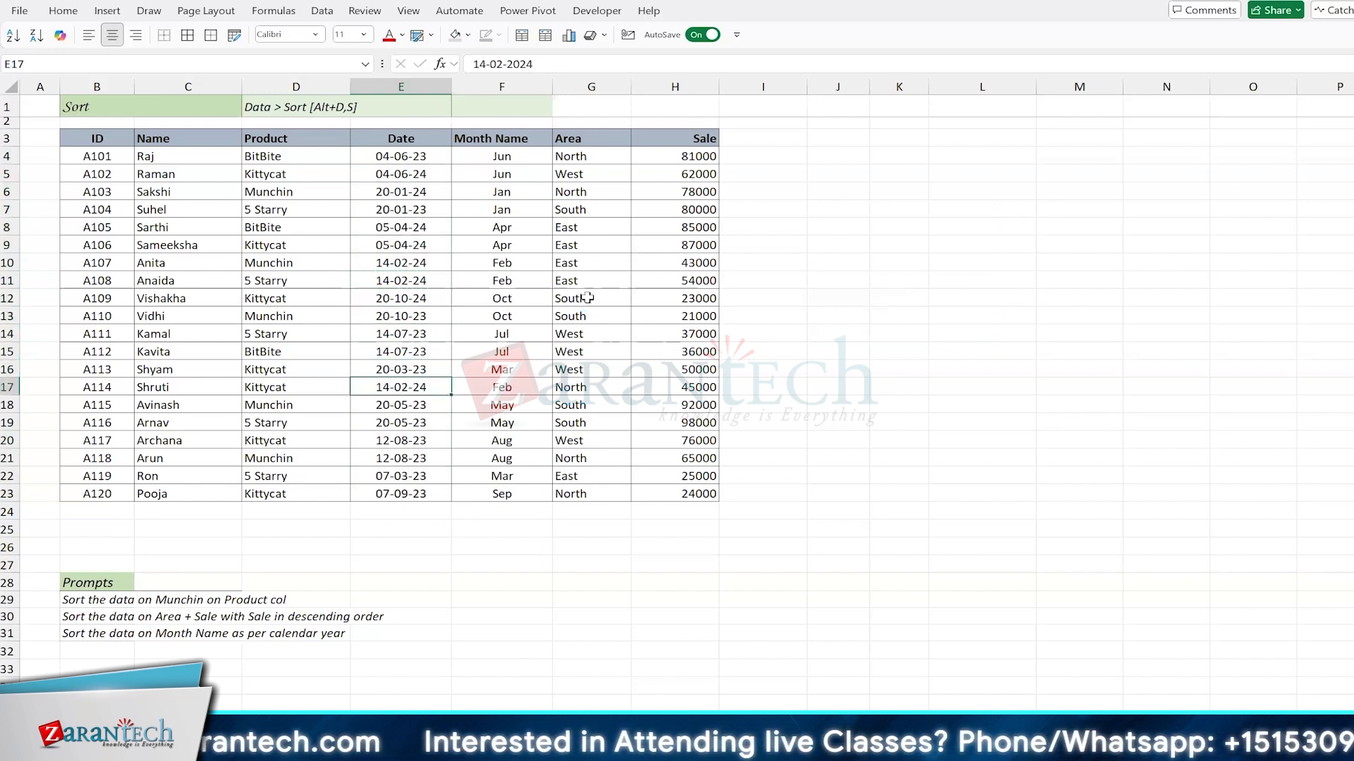
left_click(402, 268)
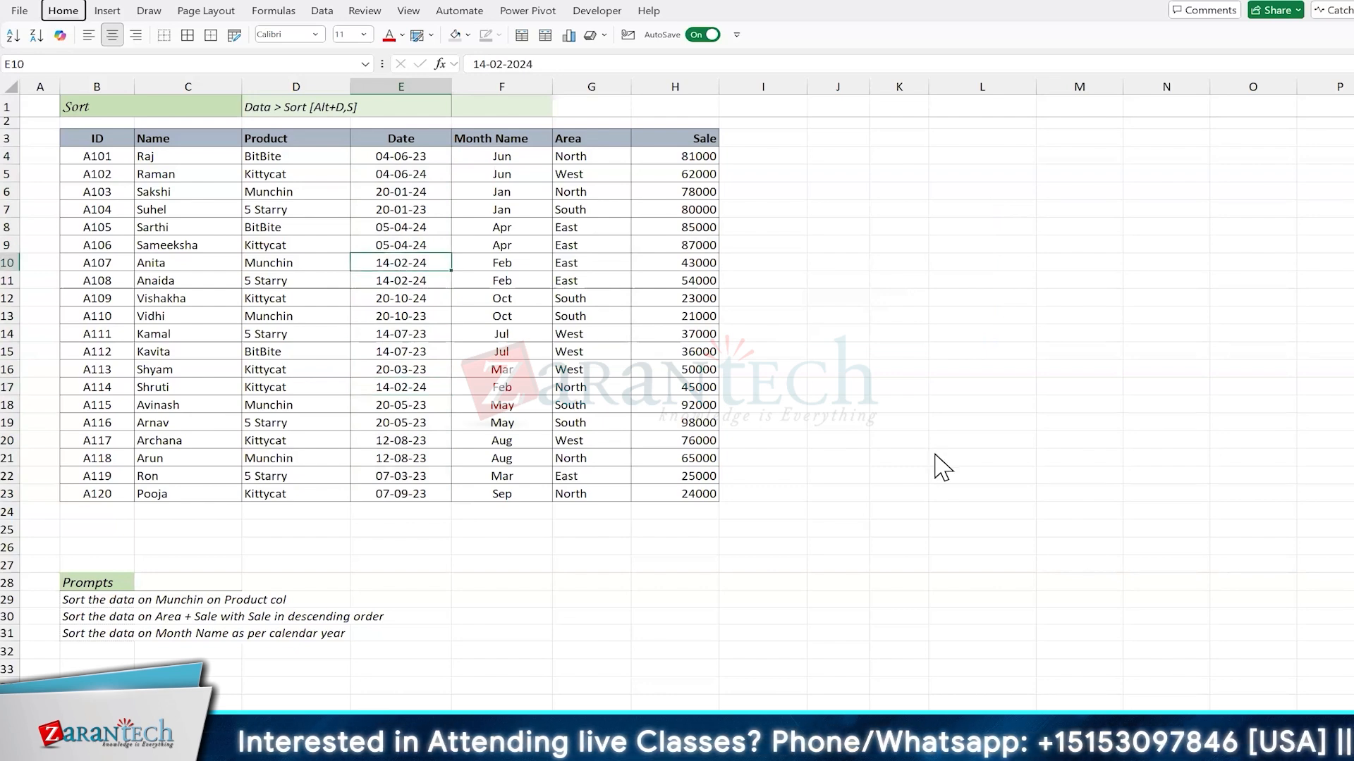
key("ctrl+a")
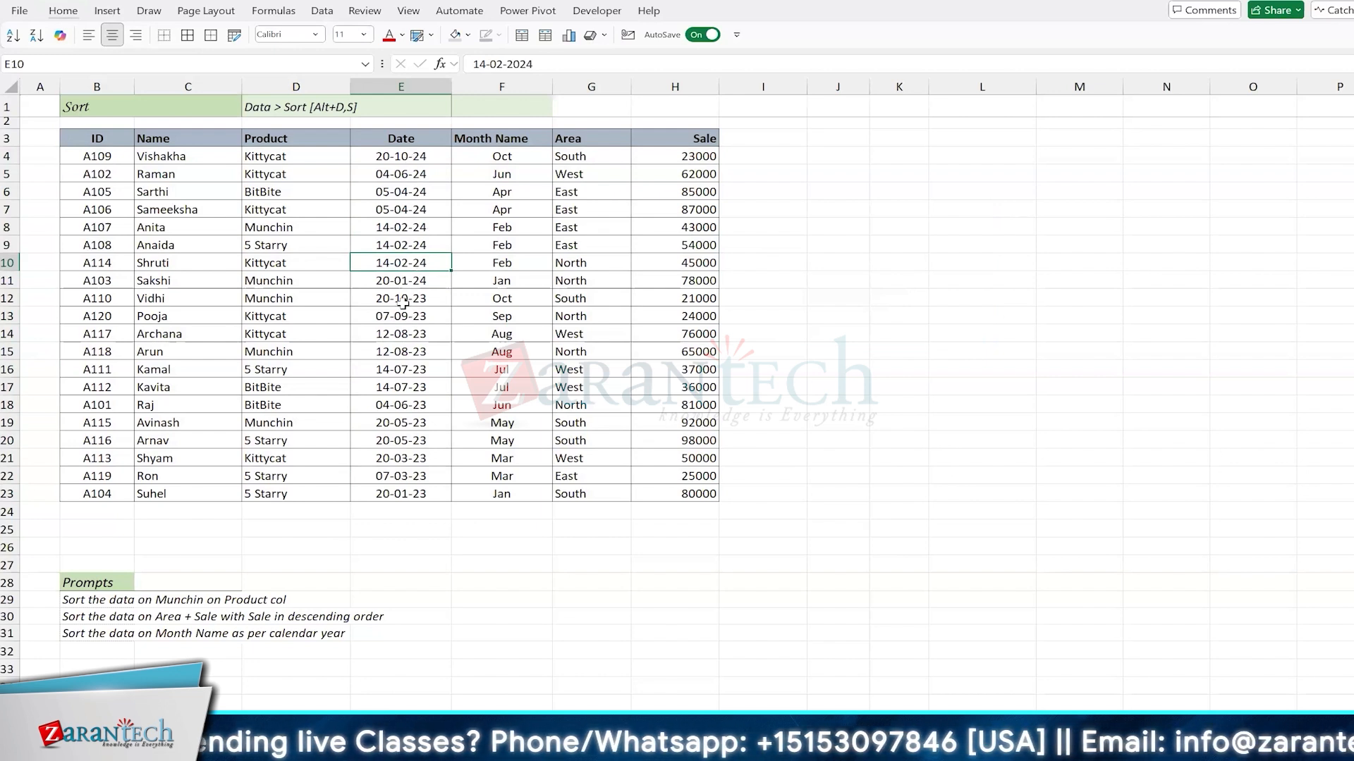
Step: Change the date in E16 to 14-11-24 and the date in E19 to 12-12-24
left_click(403, 372)
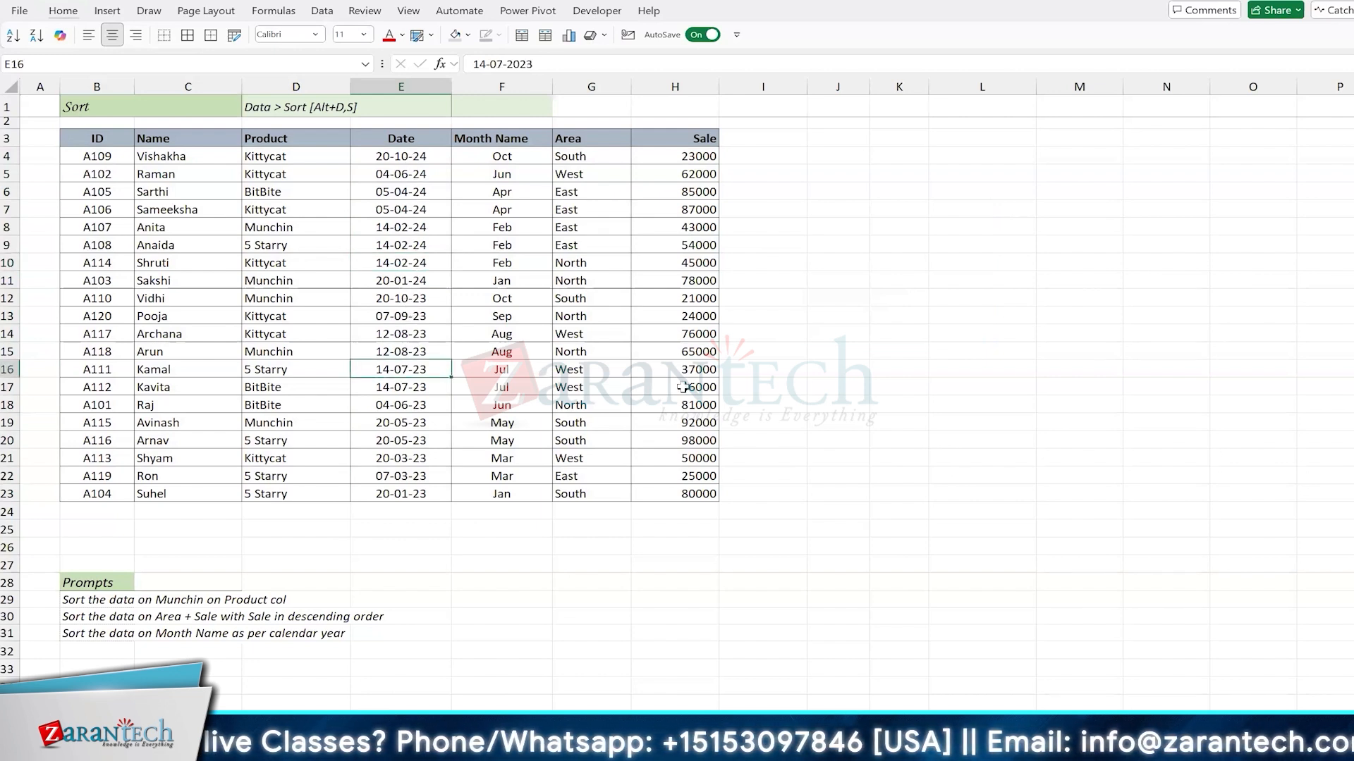
type("14-11")
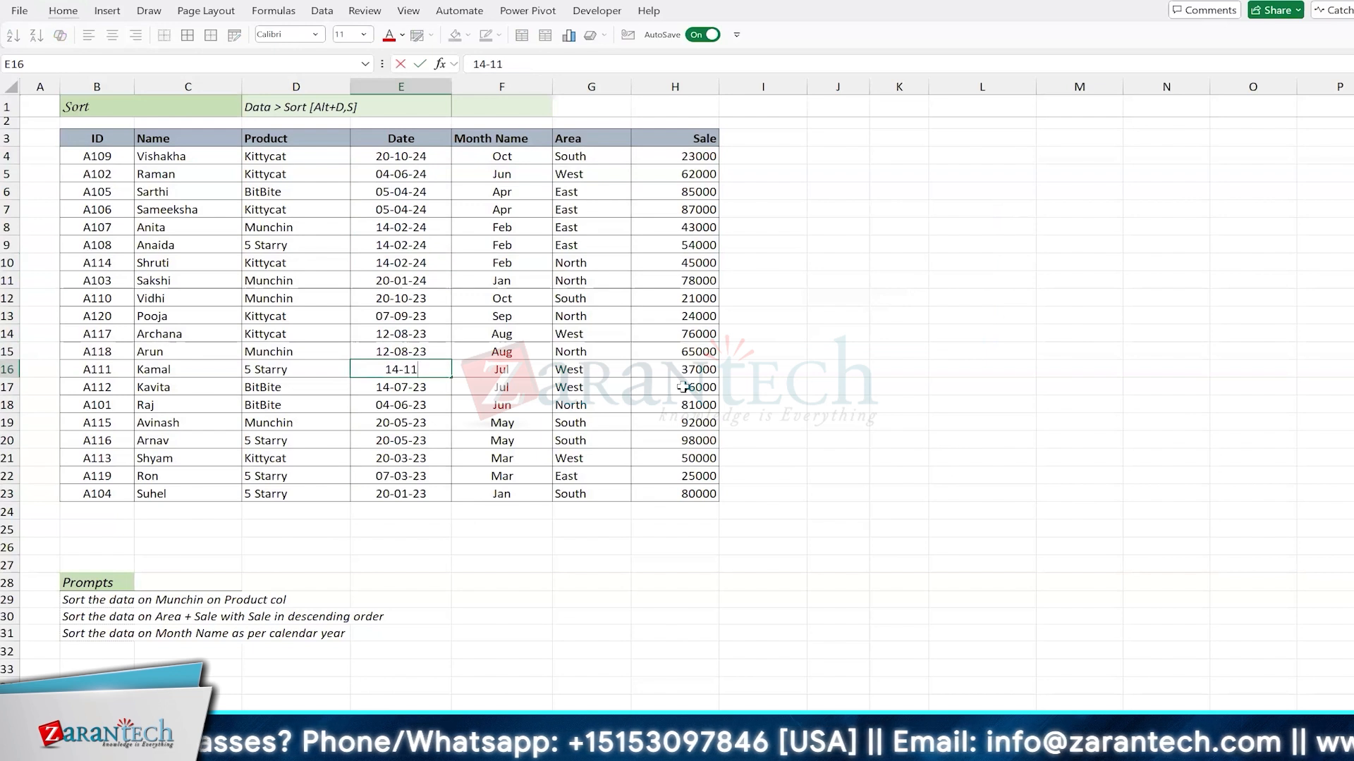
type("-24")
key("Return")
key("Down")
key("Down")
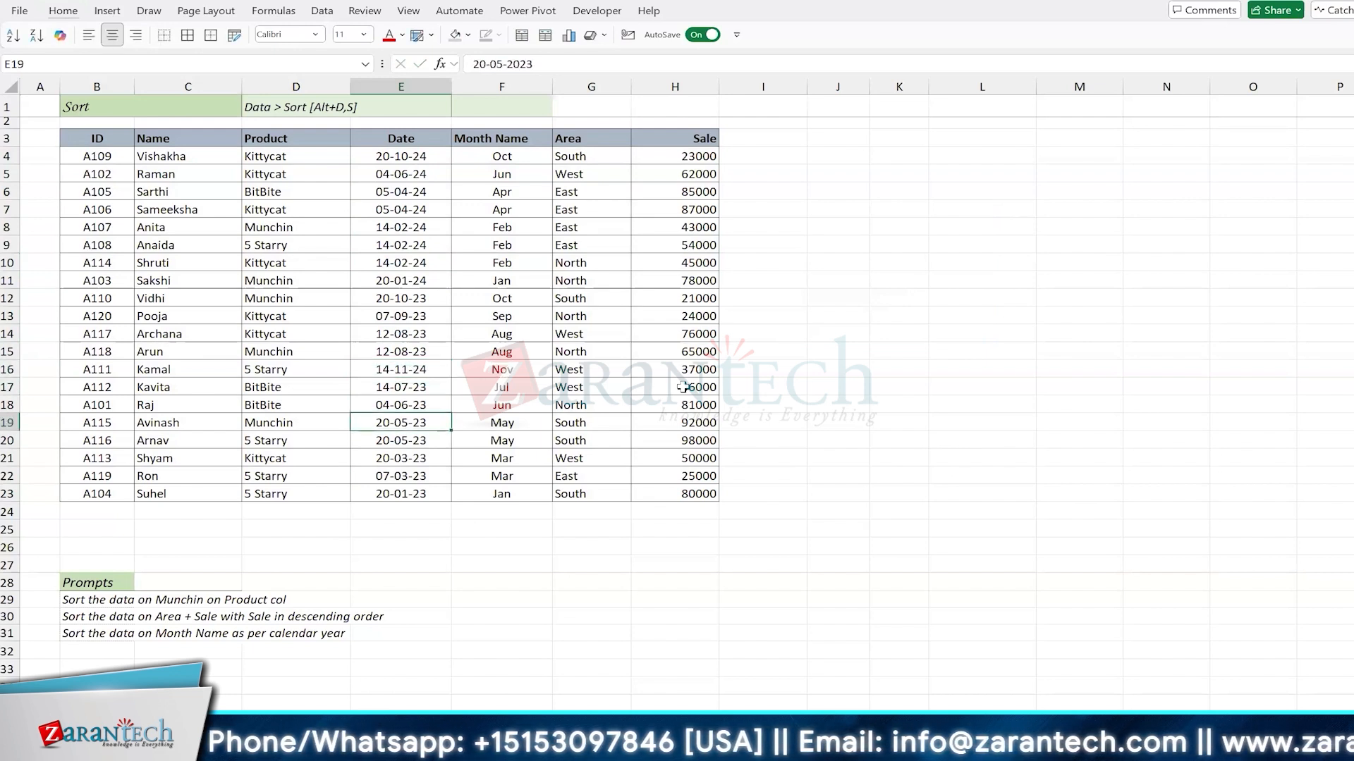
type("12-")
type("12-24")
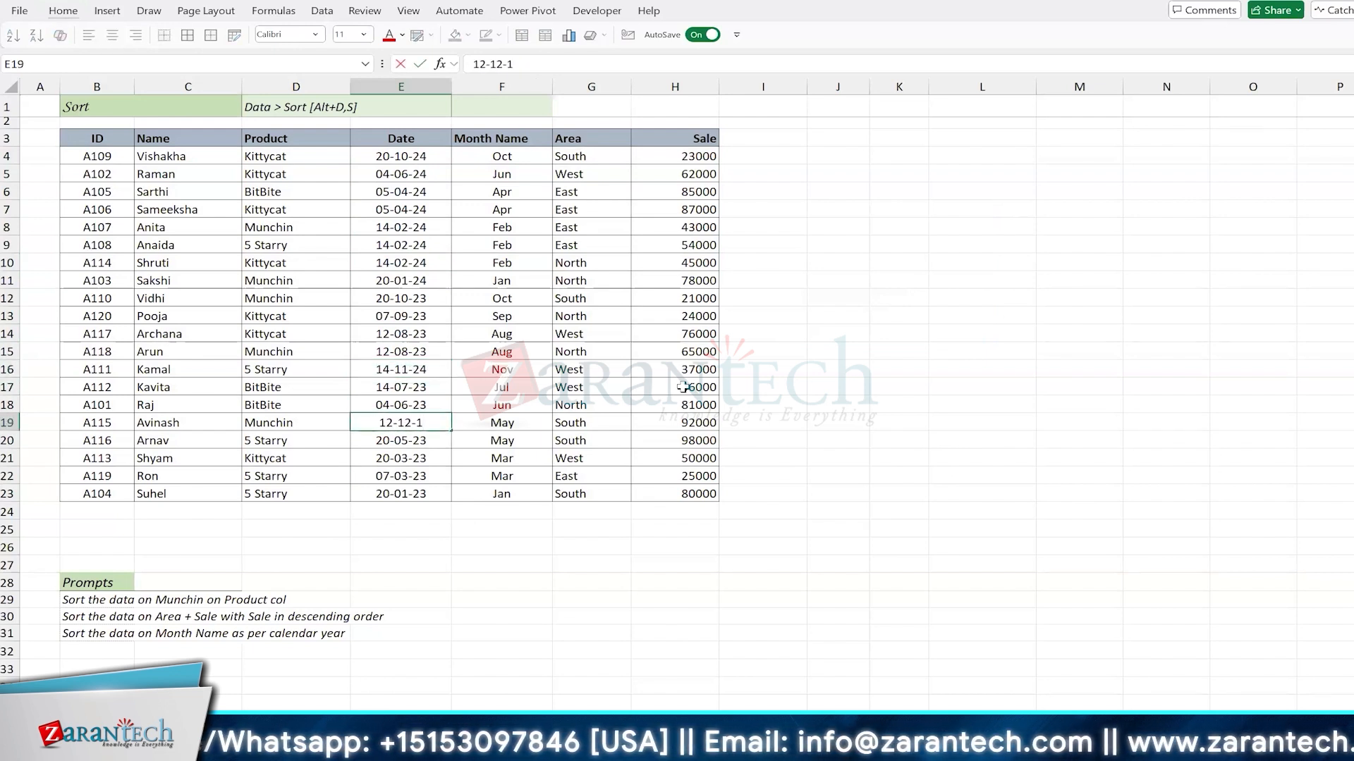
key("Return")
Step: Change the date in E22 to 30-11-24, and return to the first Date cell, E4
key("Down")
key("Down")
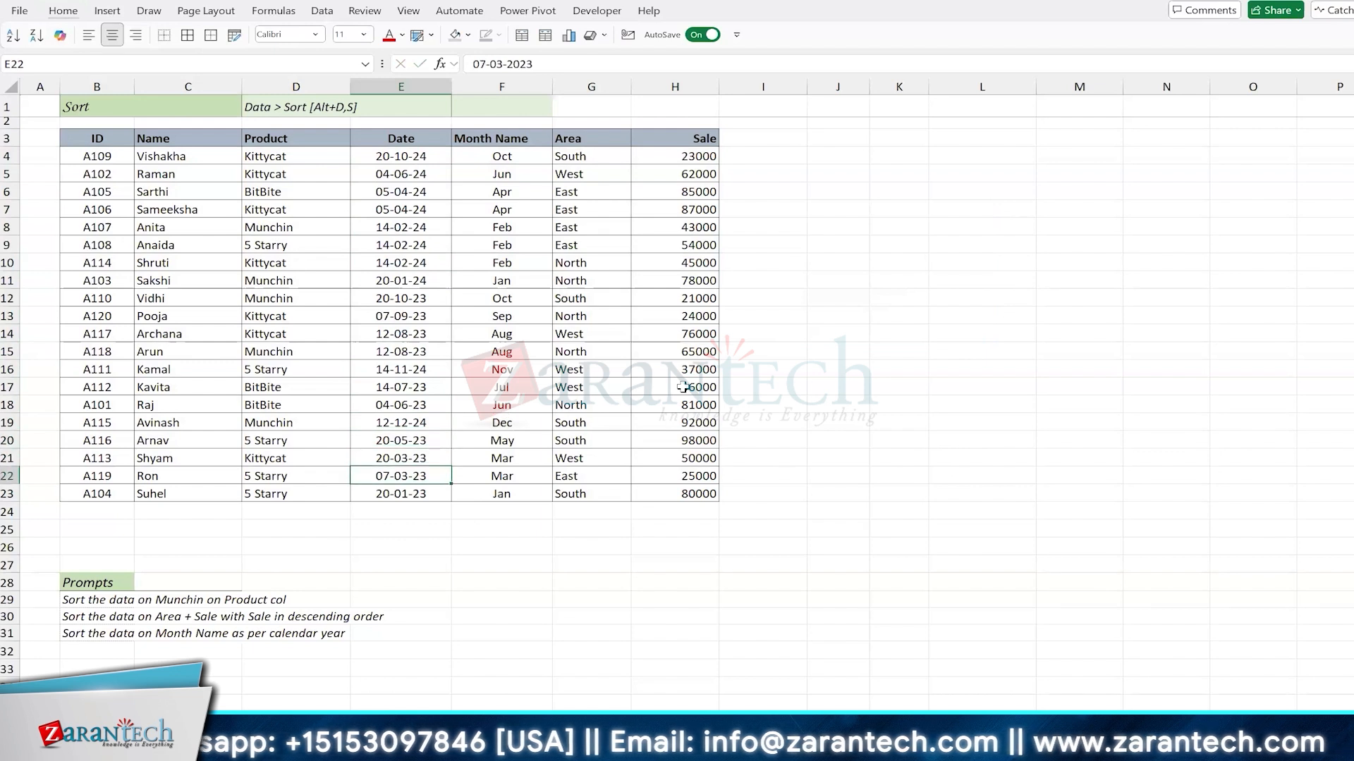
type("30-")
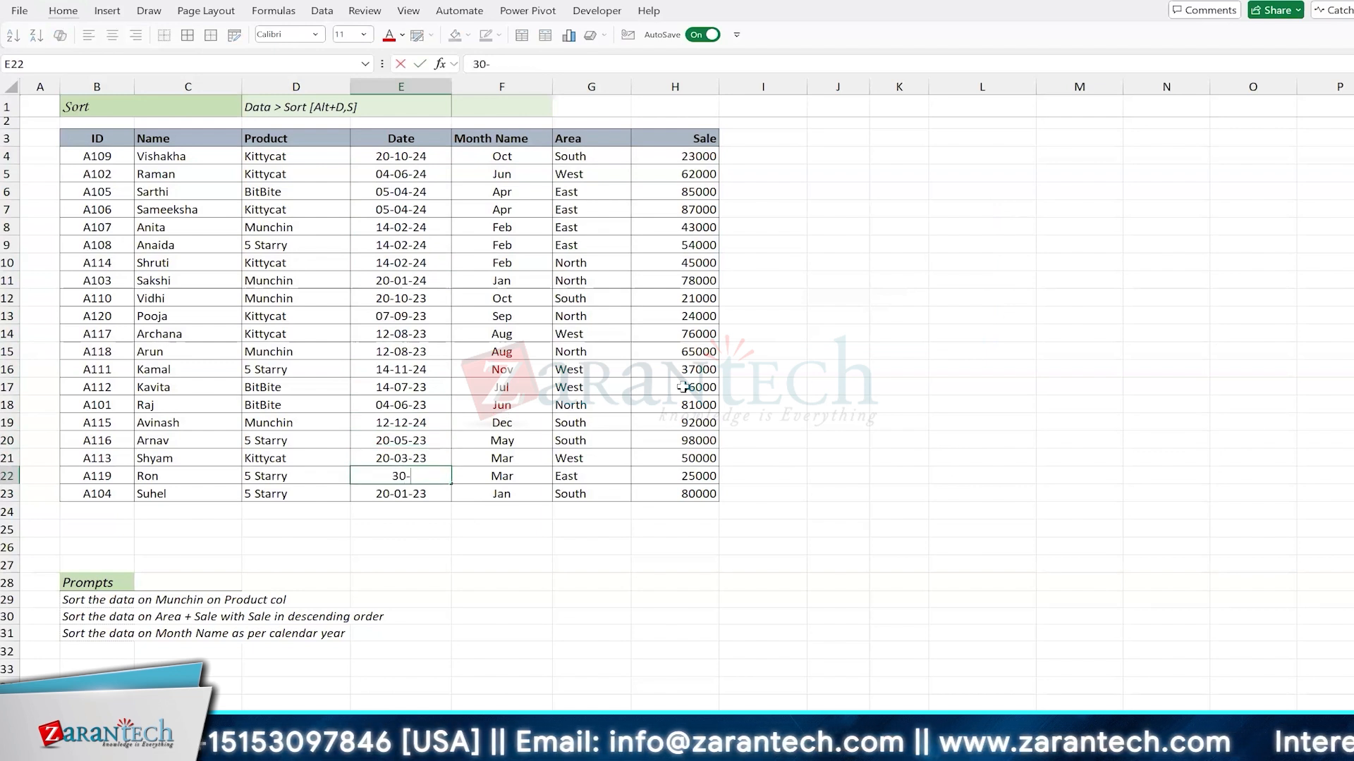
type("11-24")
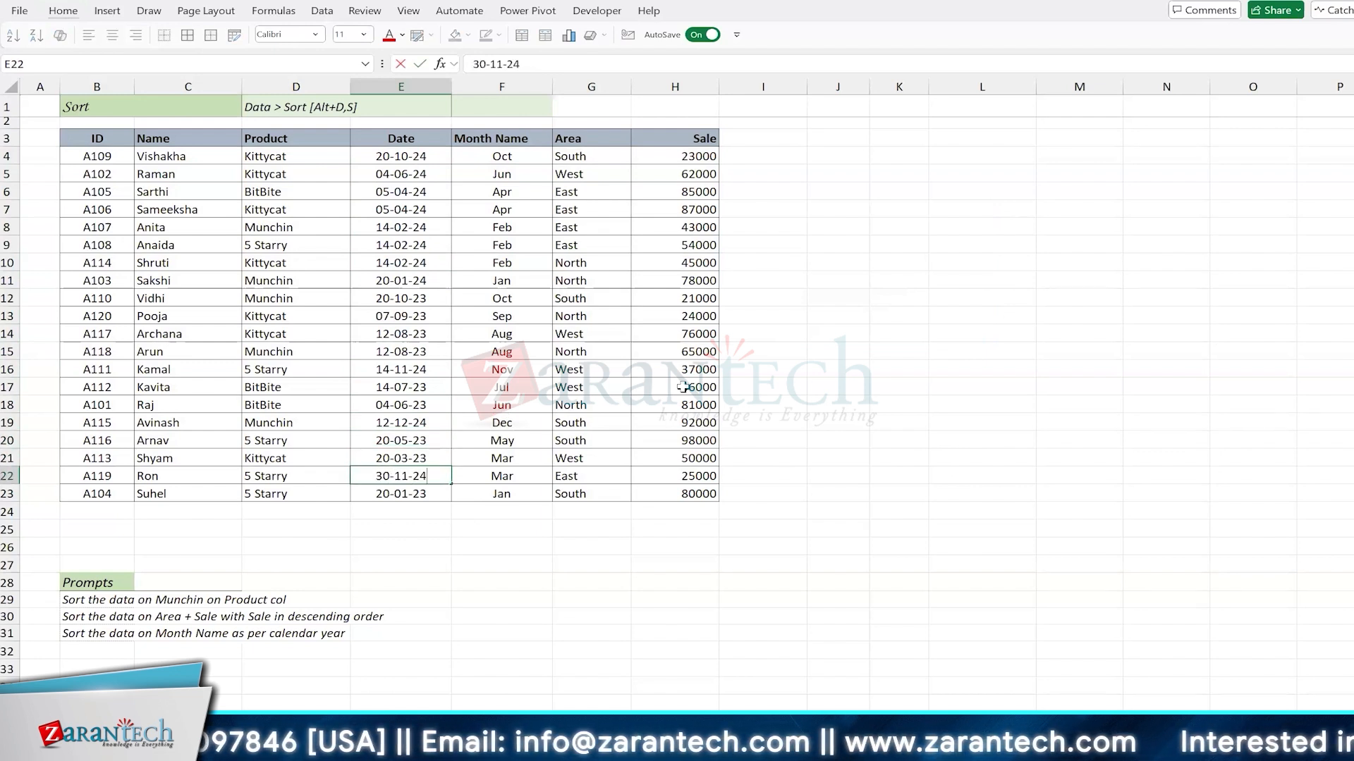
key("Up")
key("ctrl+Up")
key("ctrl+Up")
key("Down")
key("Down")
key("Down")
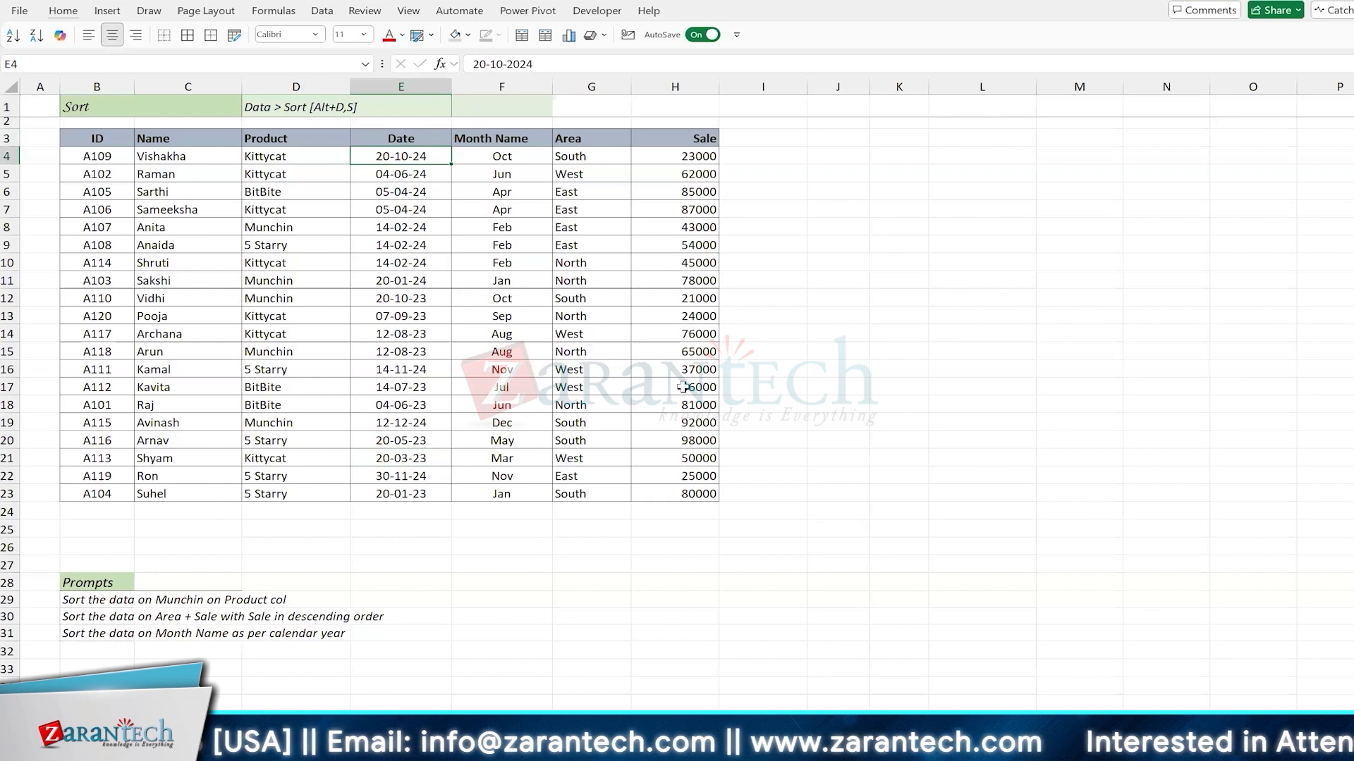
Step: Enter the formula =TODAY() in cell H1 above the Sale column
left_click(661, 103)
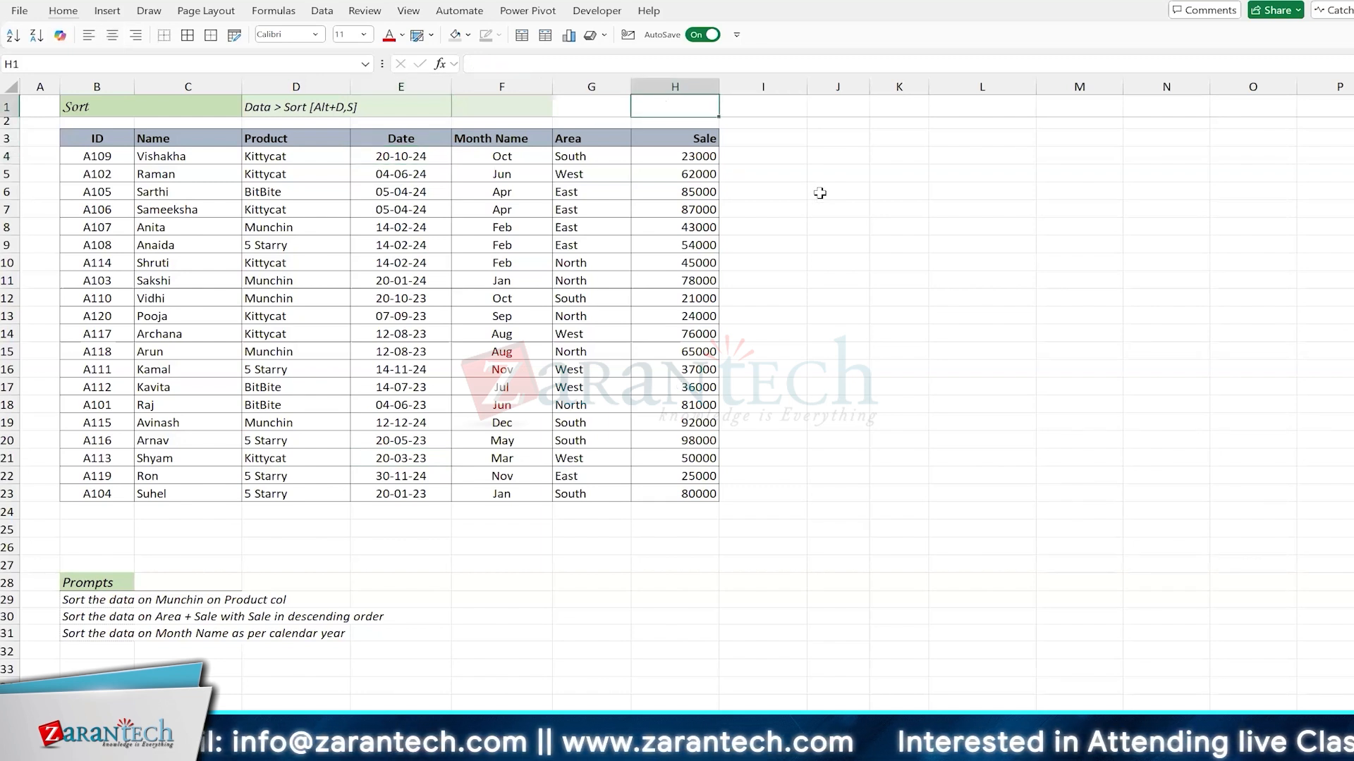
type("=toda")
key("Tab")
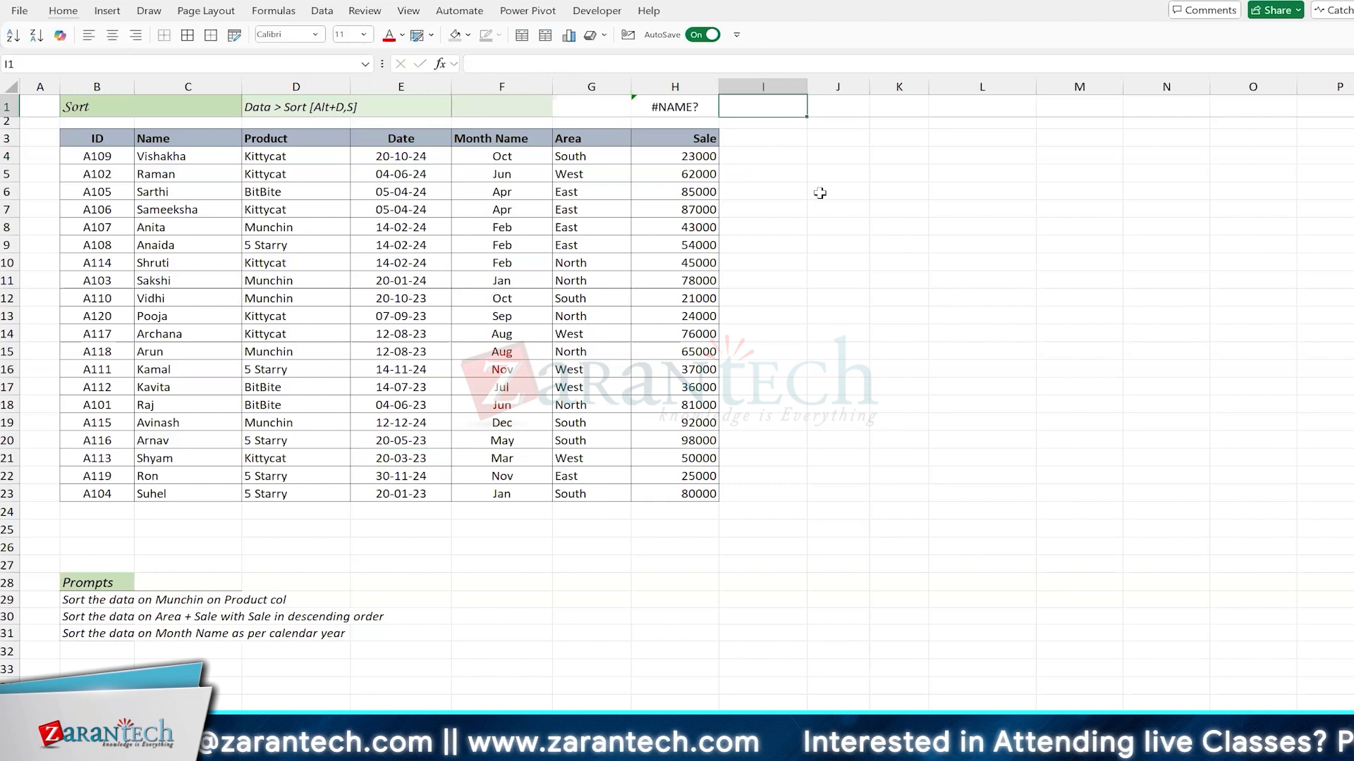
key("Left")
type("=todaa")
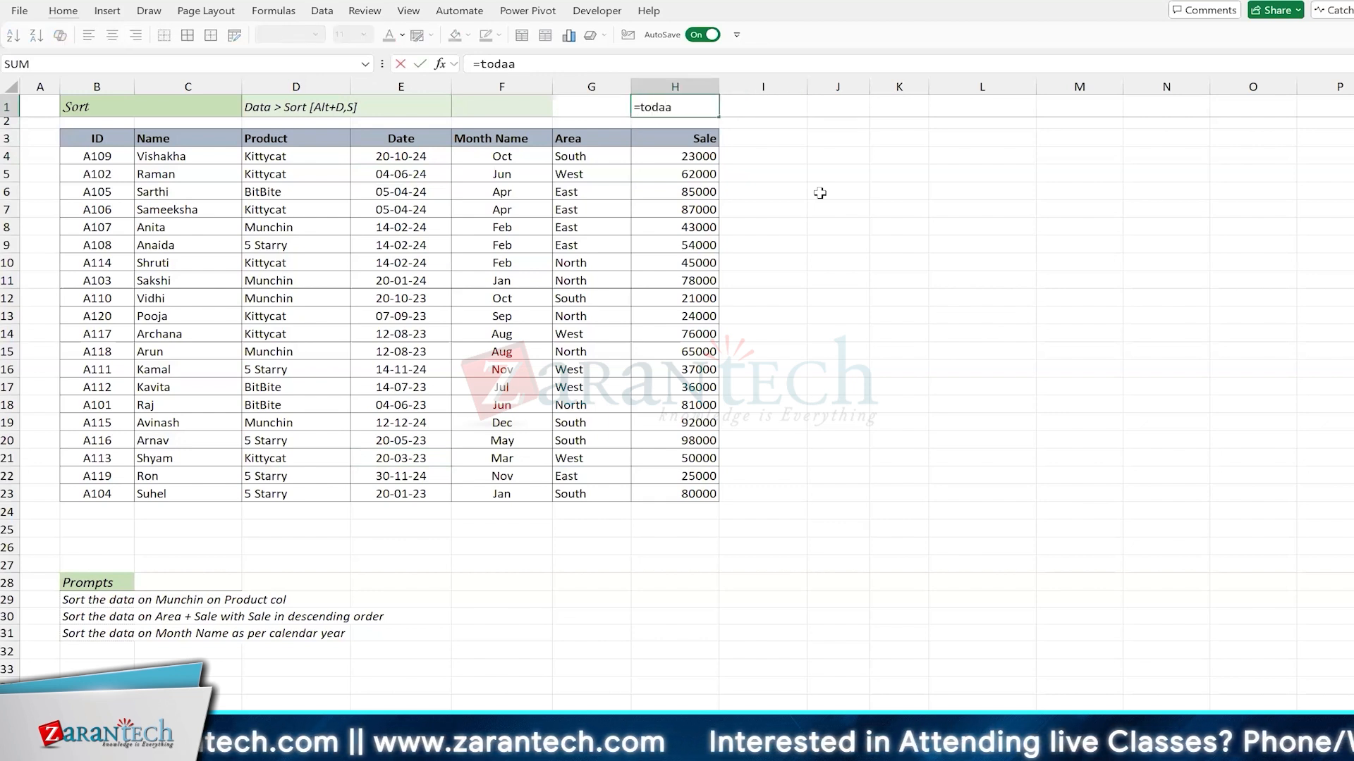
key("BackSpace")
key("Tab")
type(")")
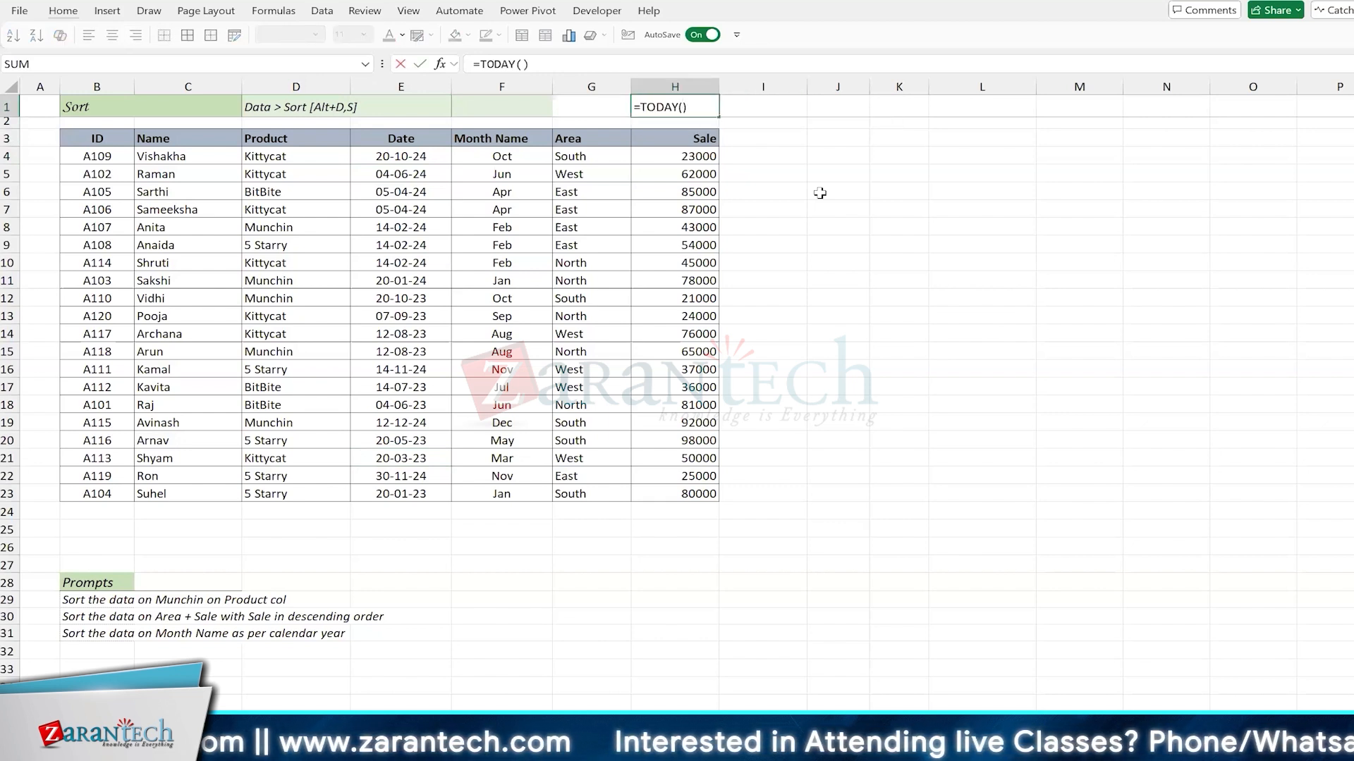
key("ctrl+Return")
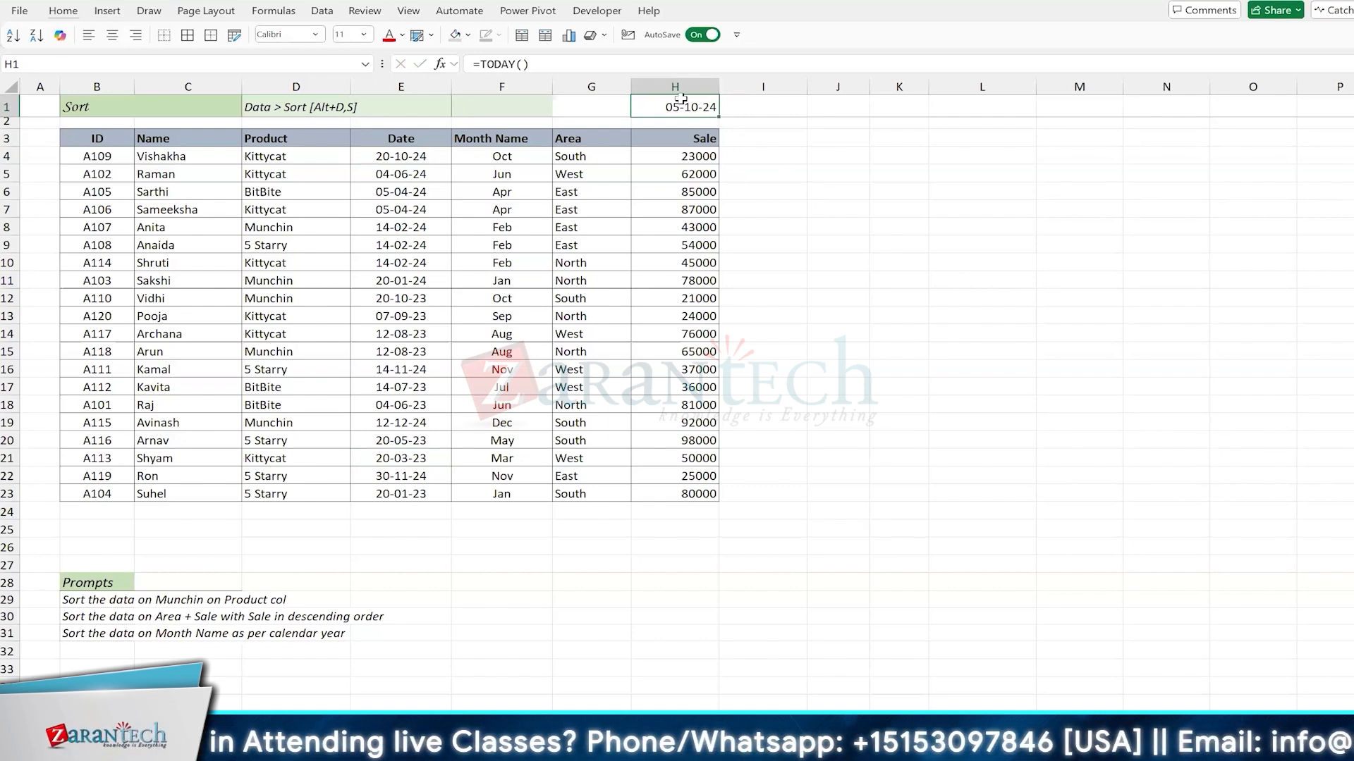
Step: Enter the date 30-10-24 in cell I1 beside the TODAY formula
left_click(763, 107)
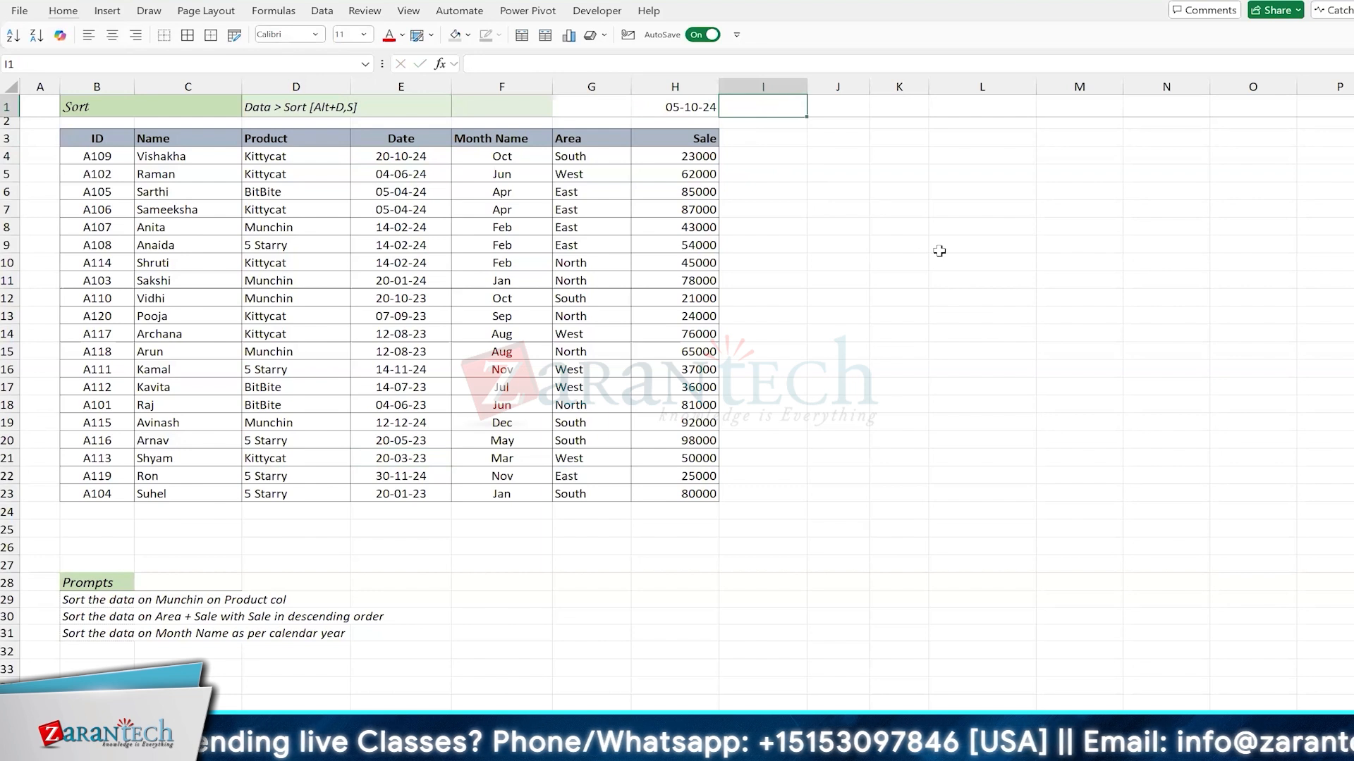
type("30")
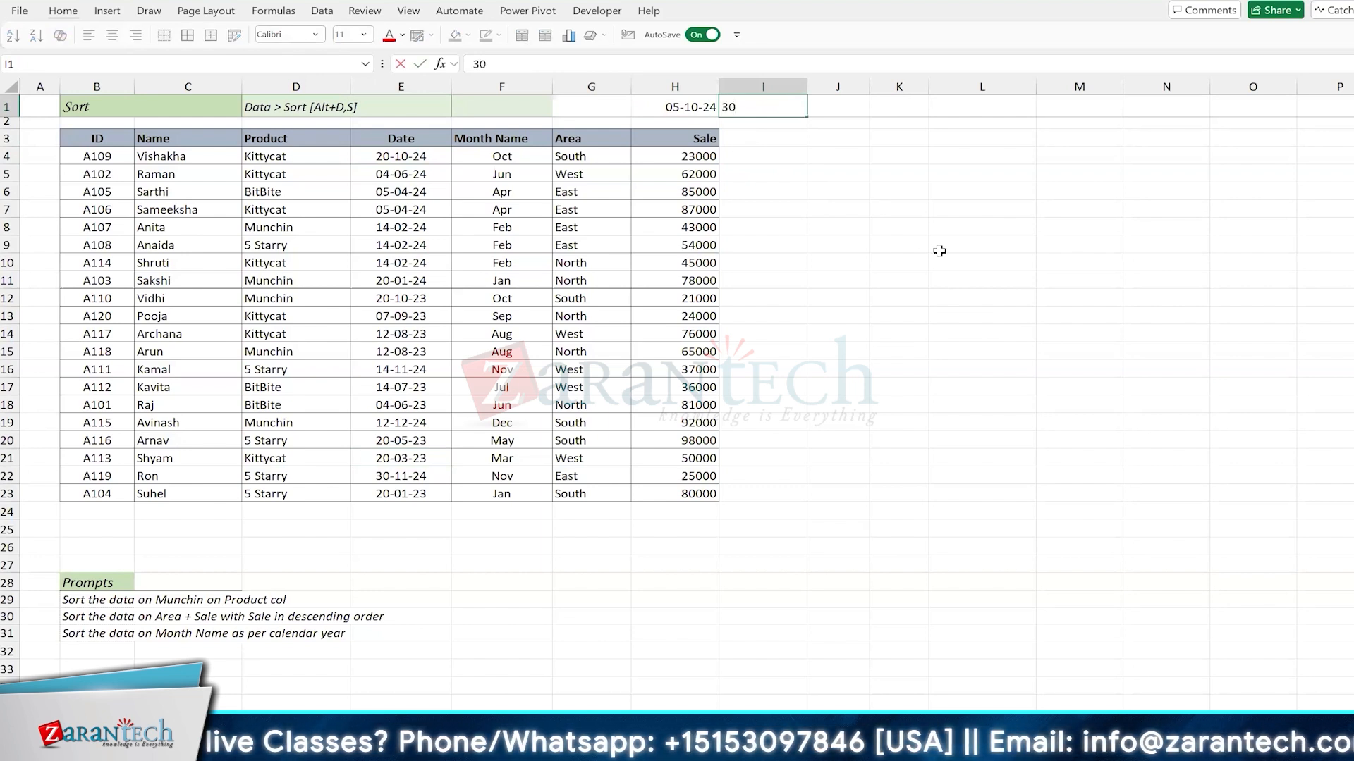
type("-10-")
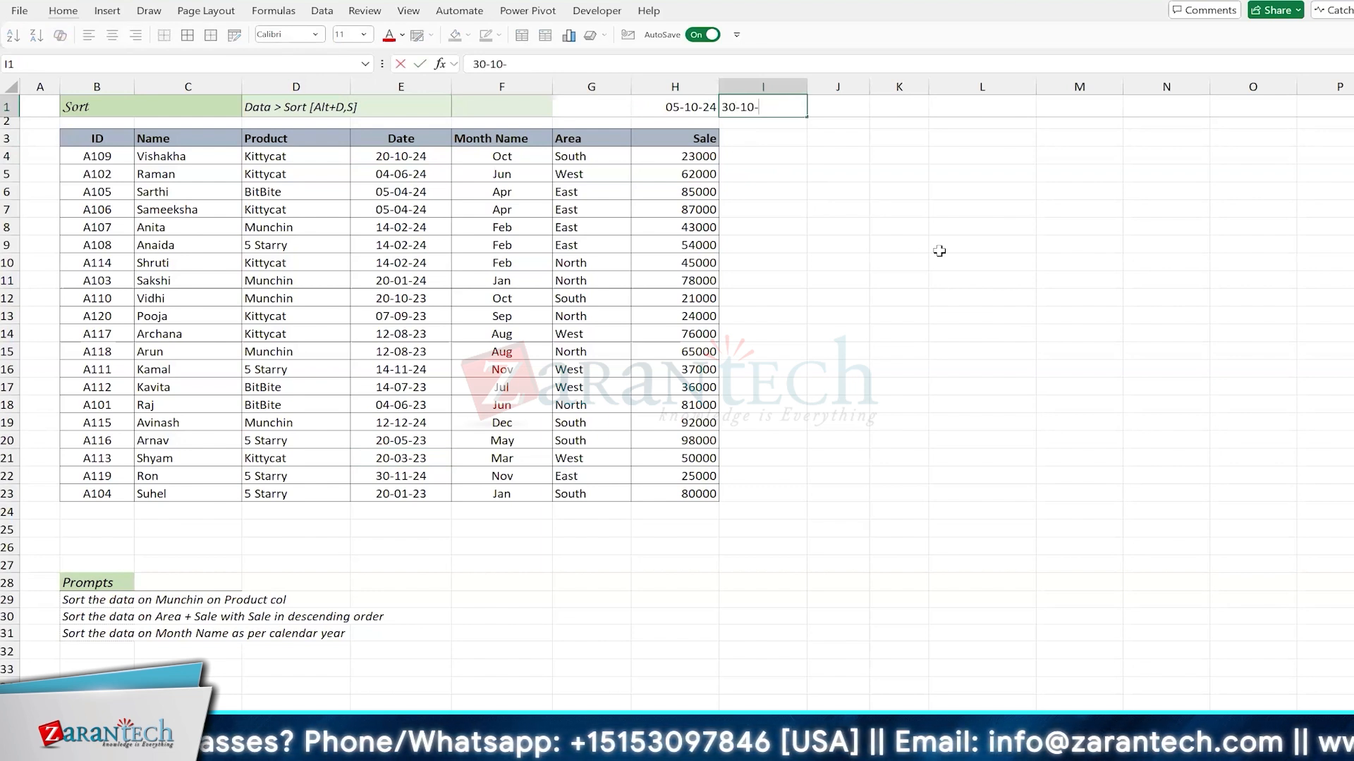
type("24")
key("Return")
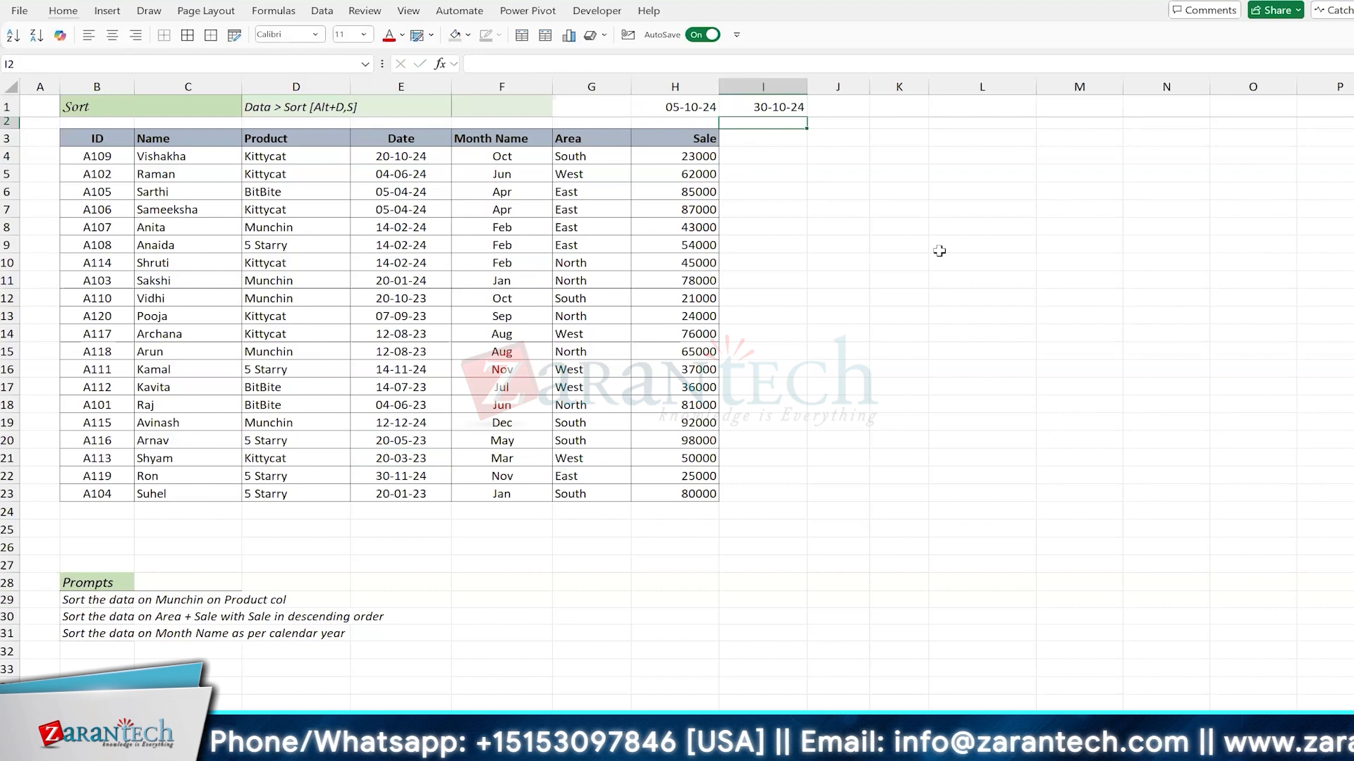
key("Up")
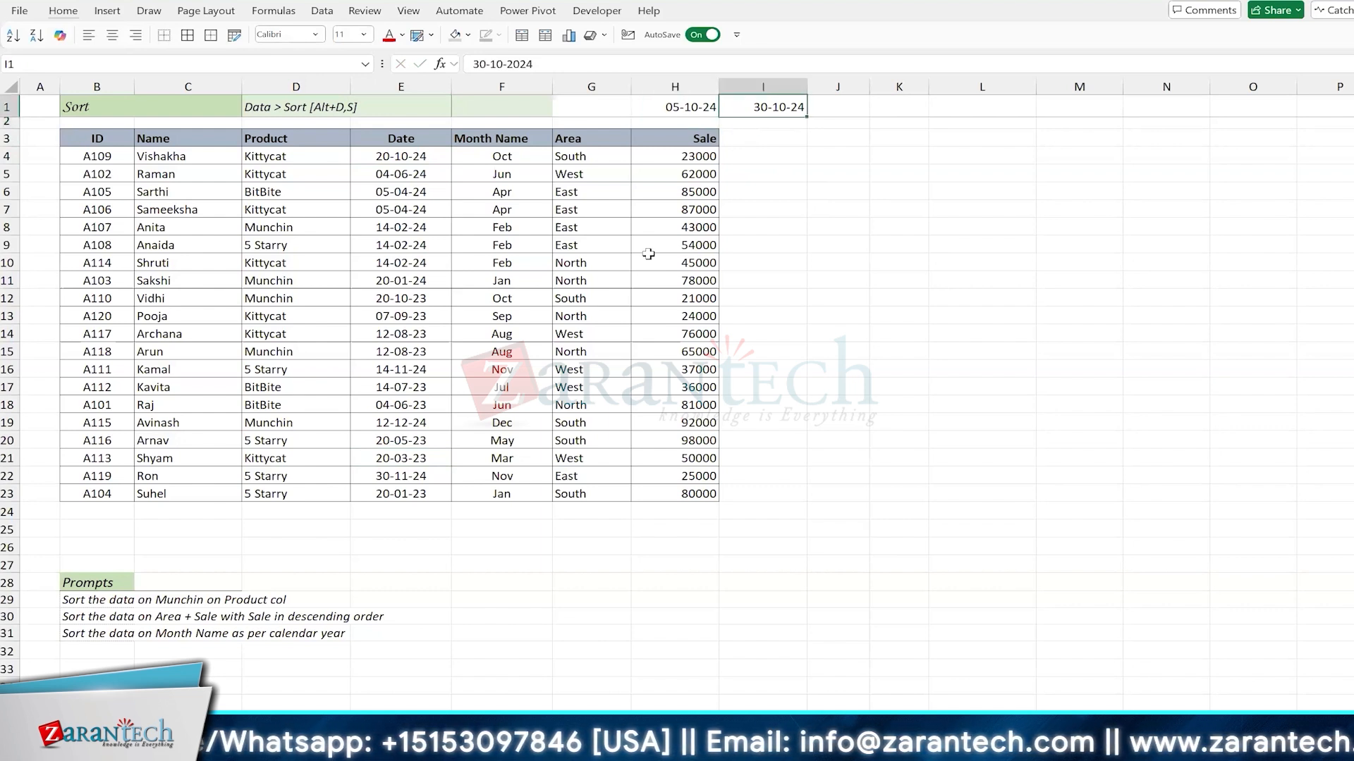
Step: Highlight the dates in E4:E23 that are greater than the date in I1, using Light Red Fill with Dark Red Text
left_click_drag(419, 150, 416, 495)
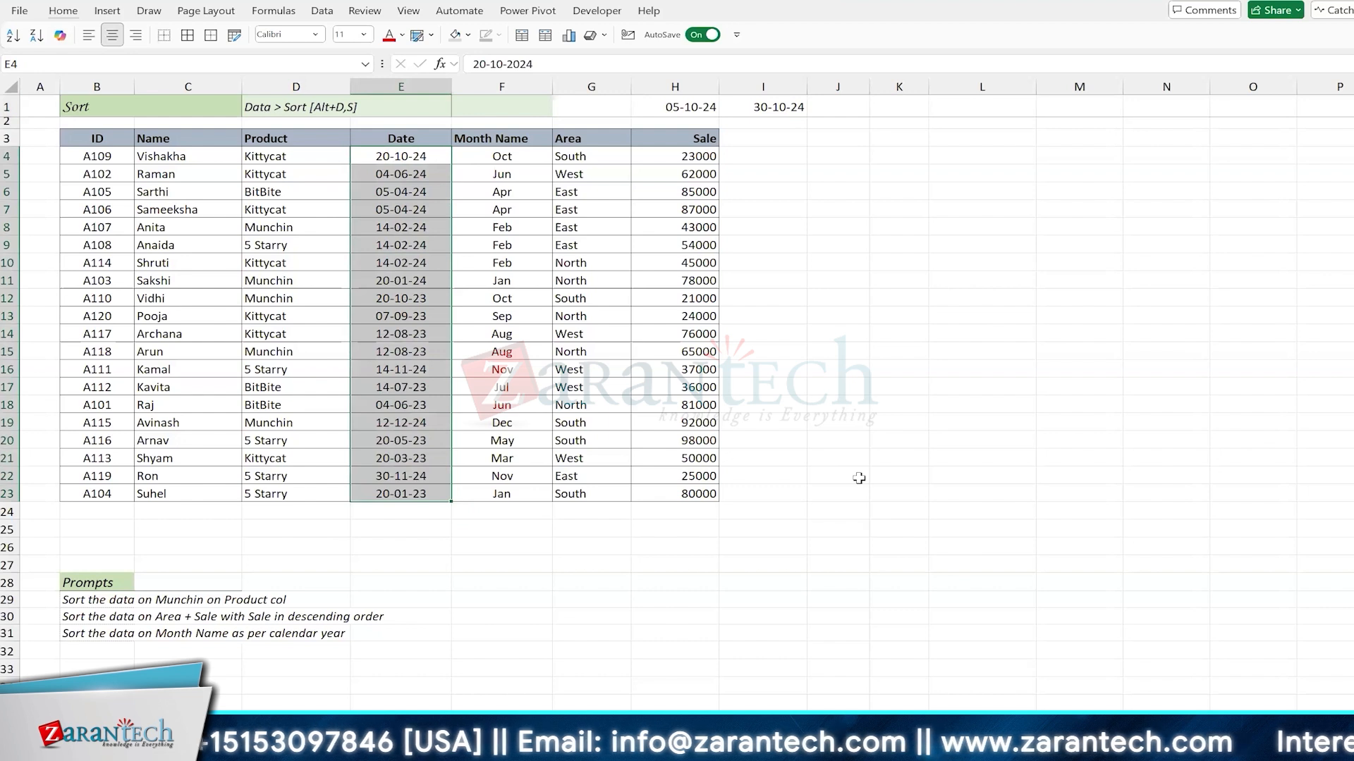
key("alt+h")
key("l")
mouse_move(846, 109)
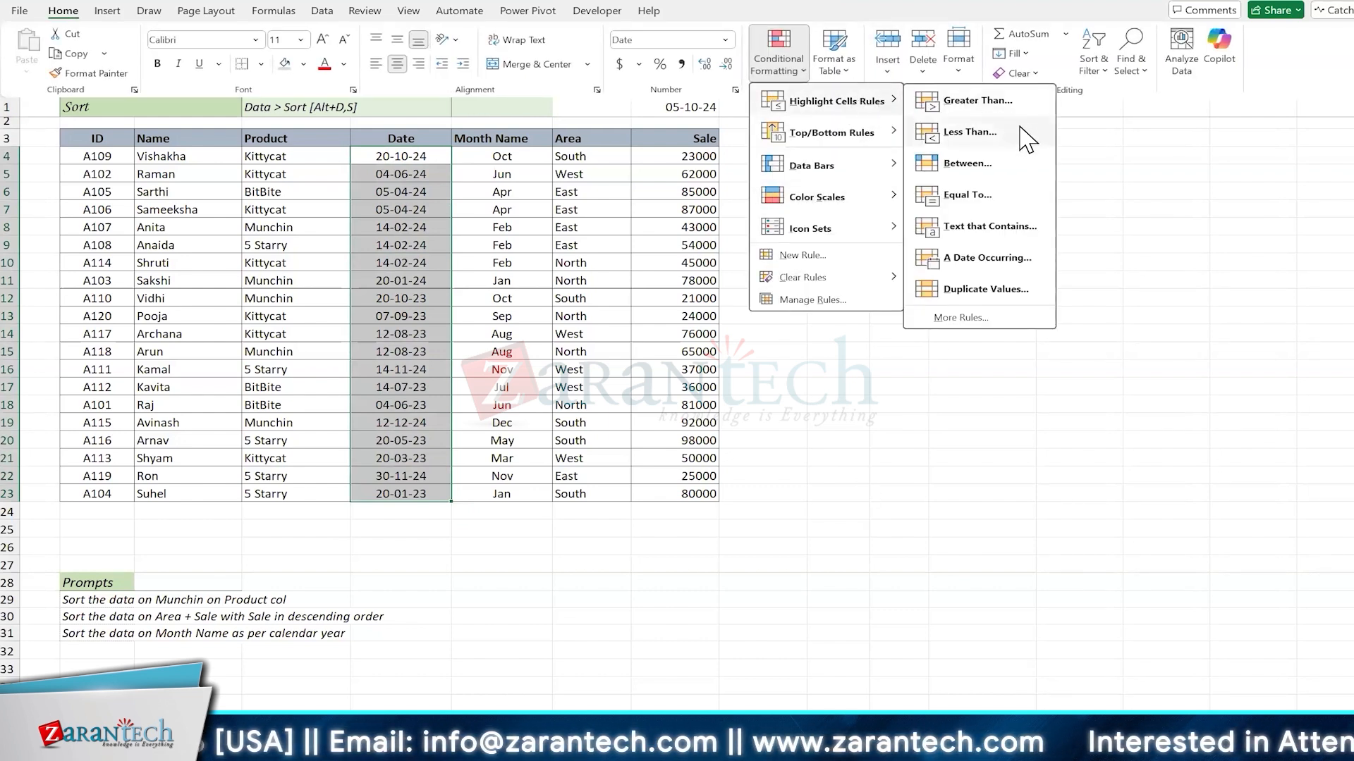
left_click(998, 106)
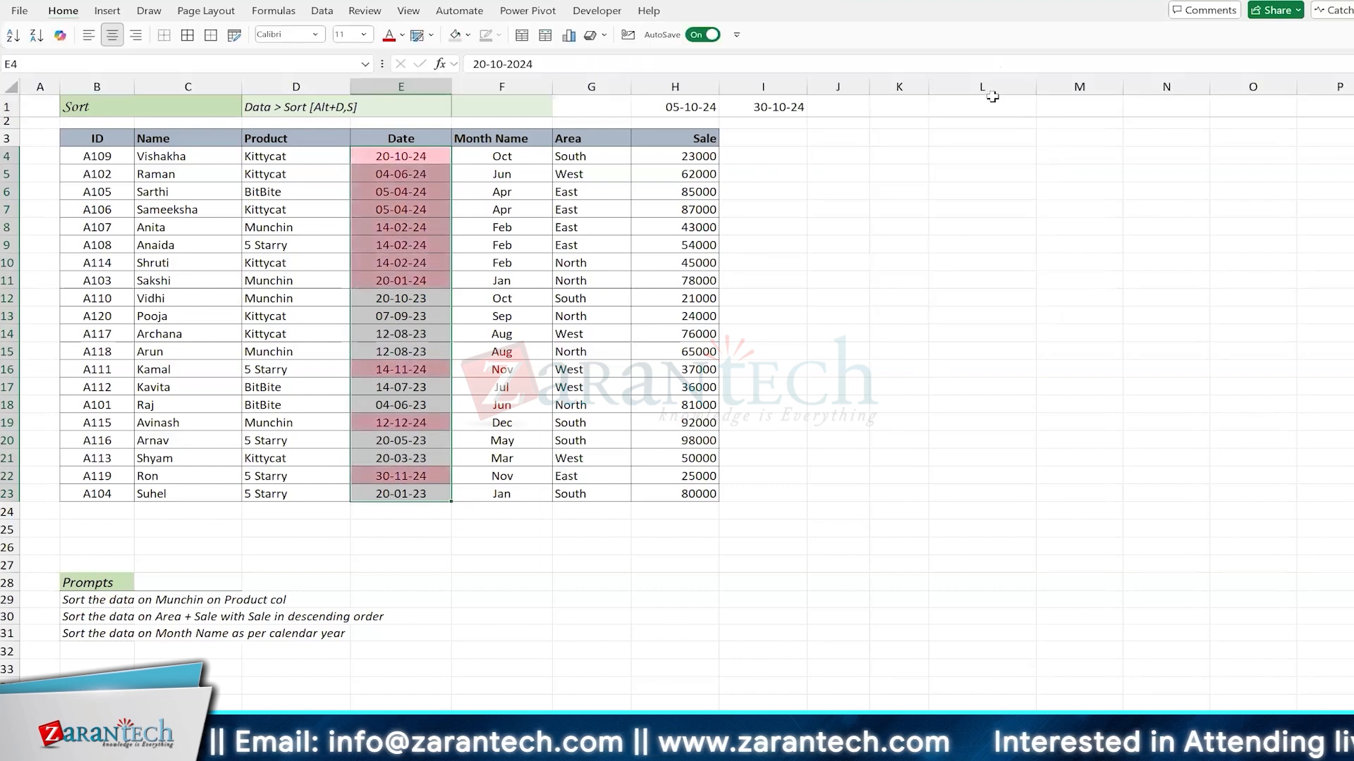
left_click(773, 108)
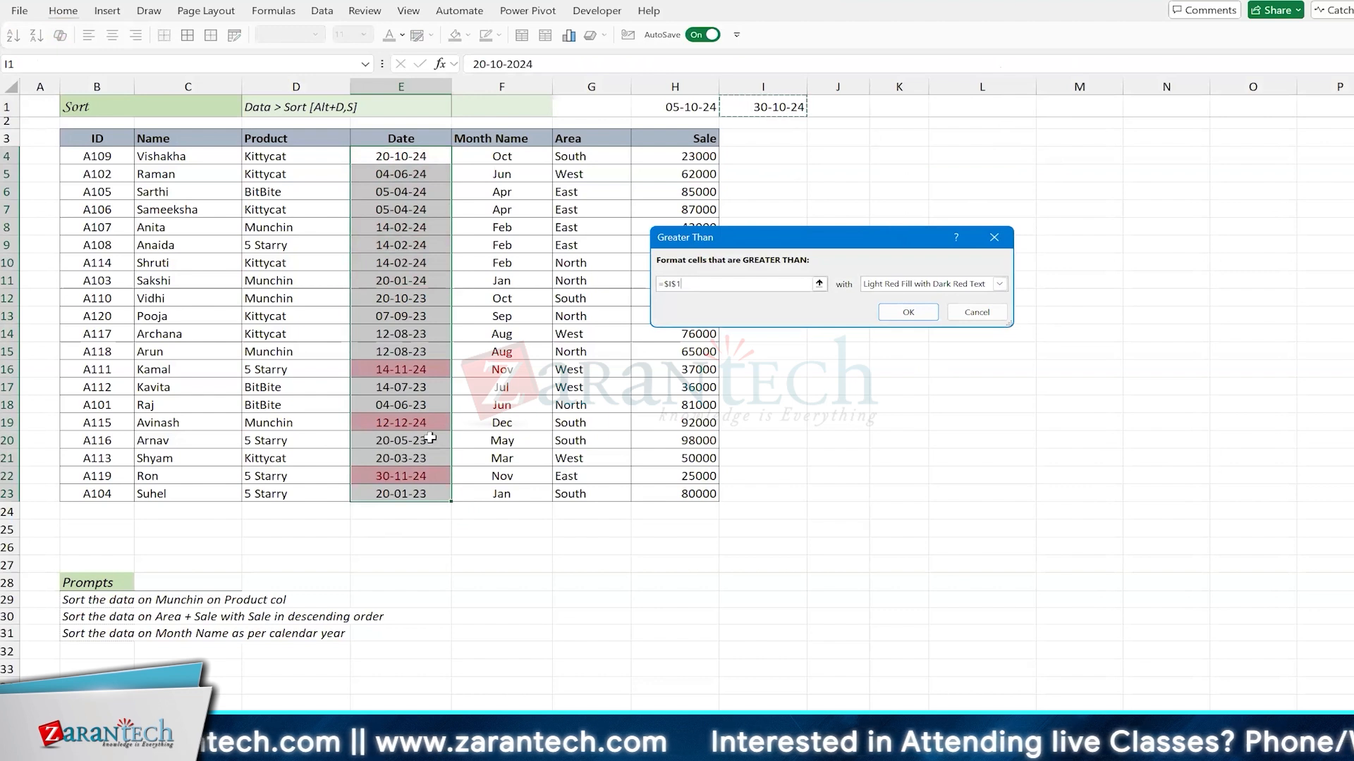
left_click(909, 313)
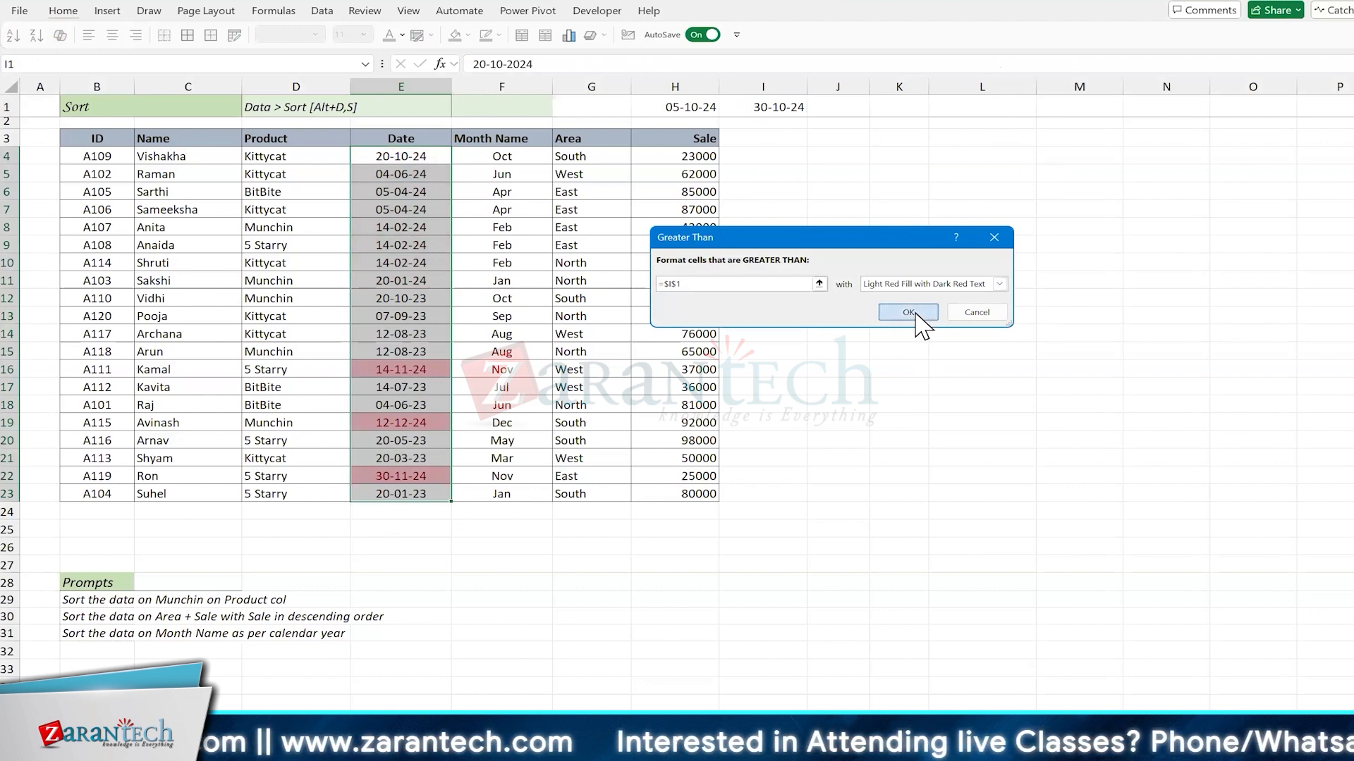
Step: Change the date in E9 to 14-12-24 to test the highlighting rule
left_click(411, 246)
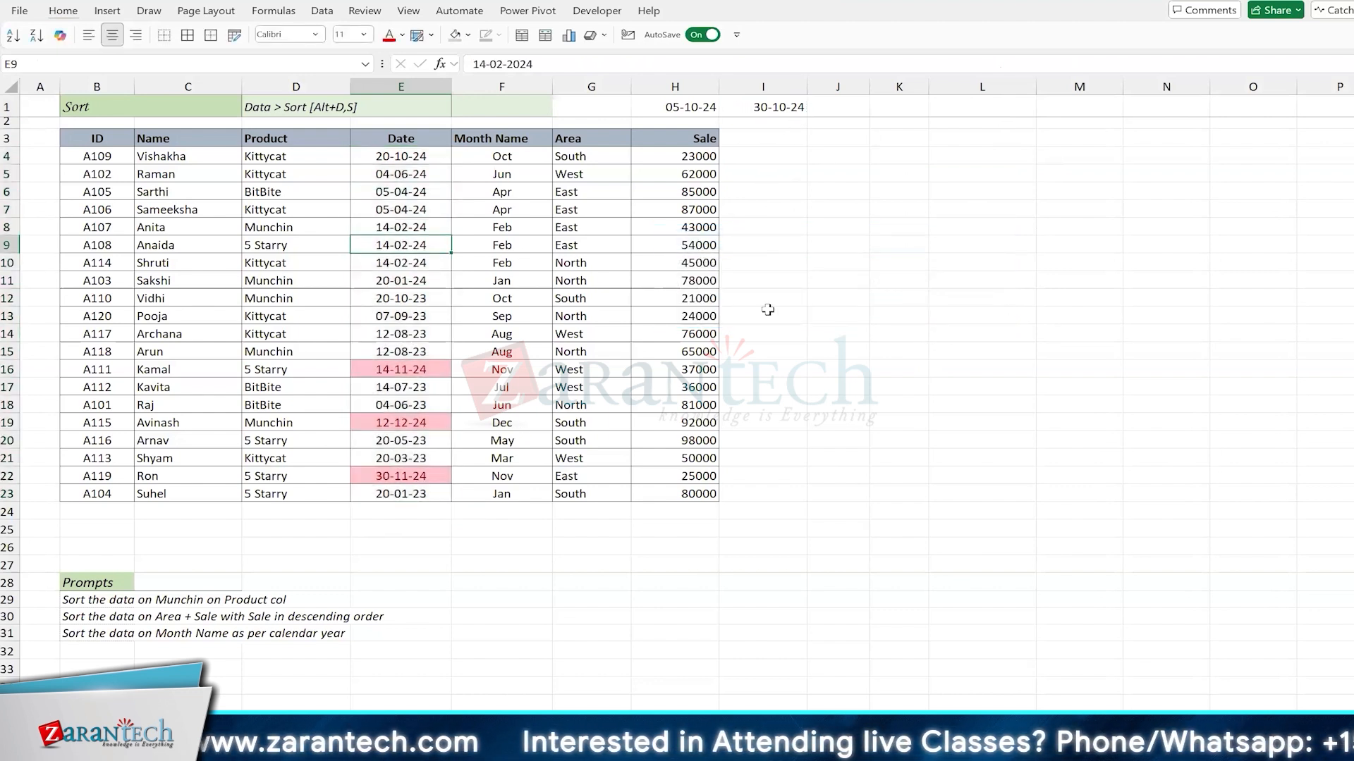
key("F2")
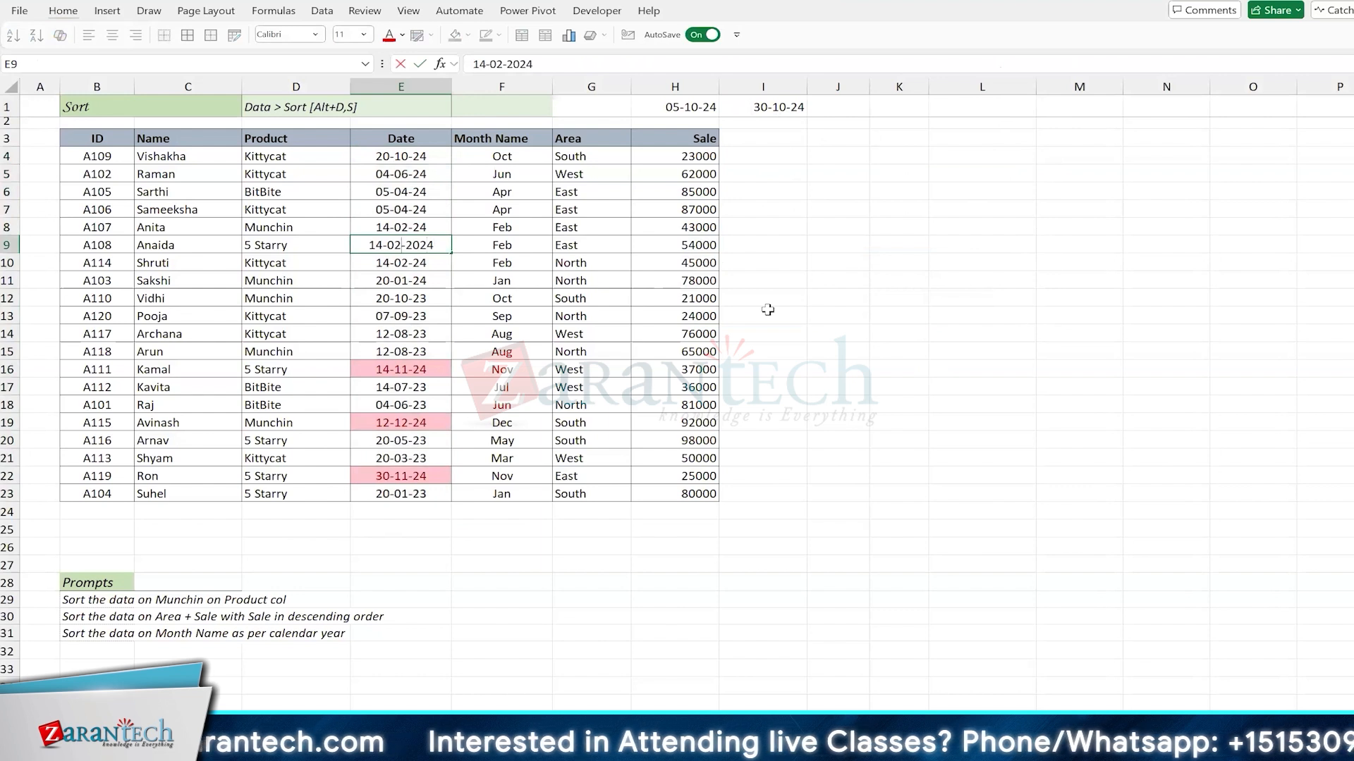
type("1")
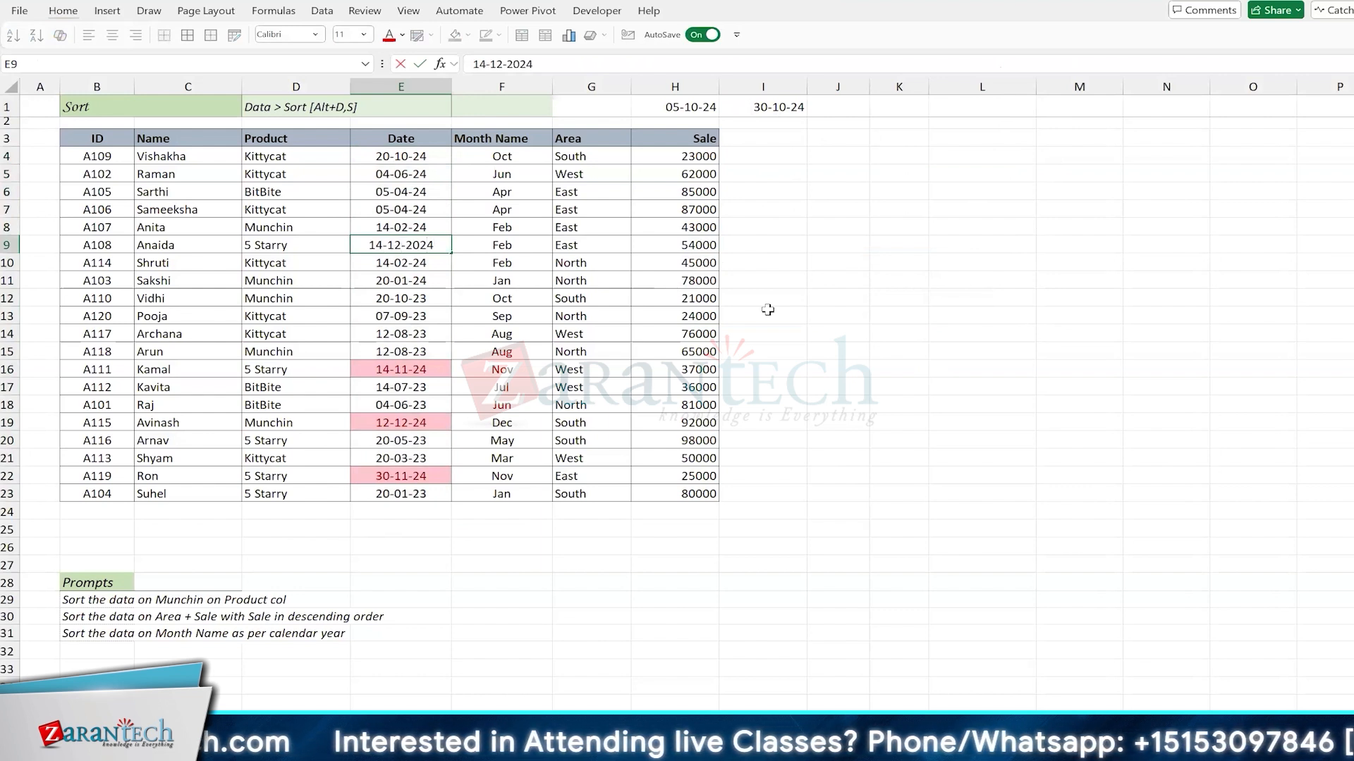
key("Return")
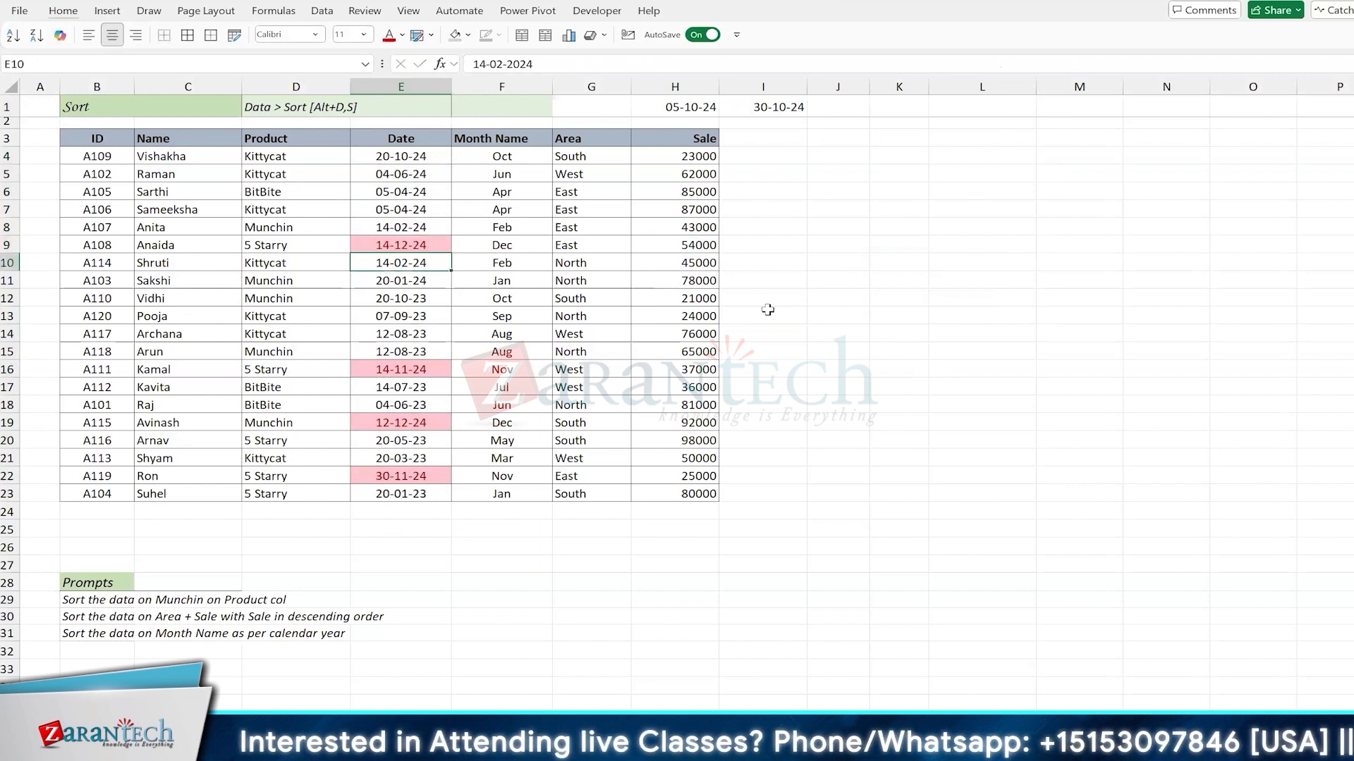
left_click(772, 107)
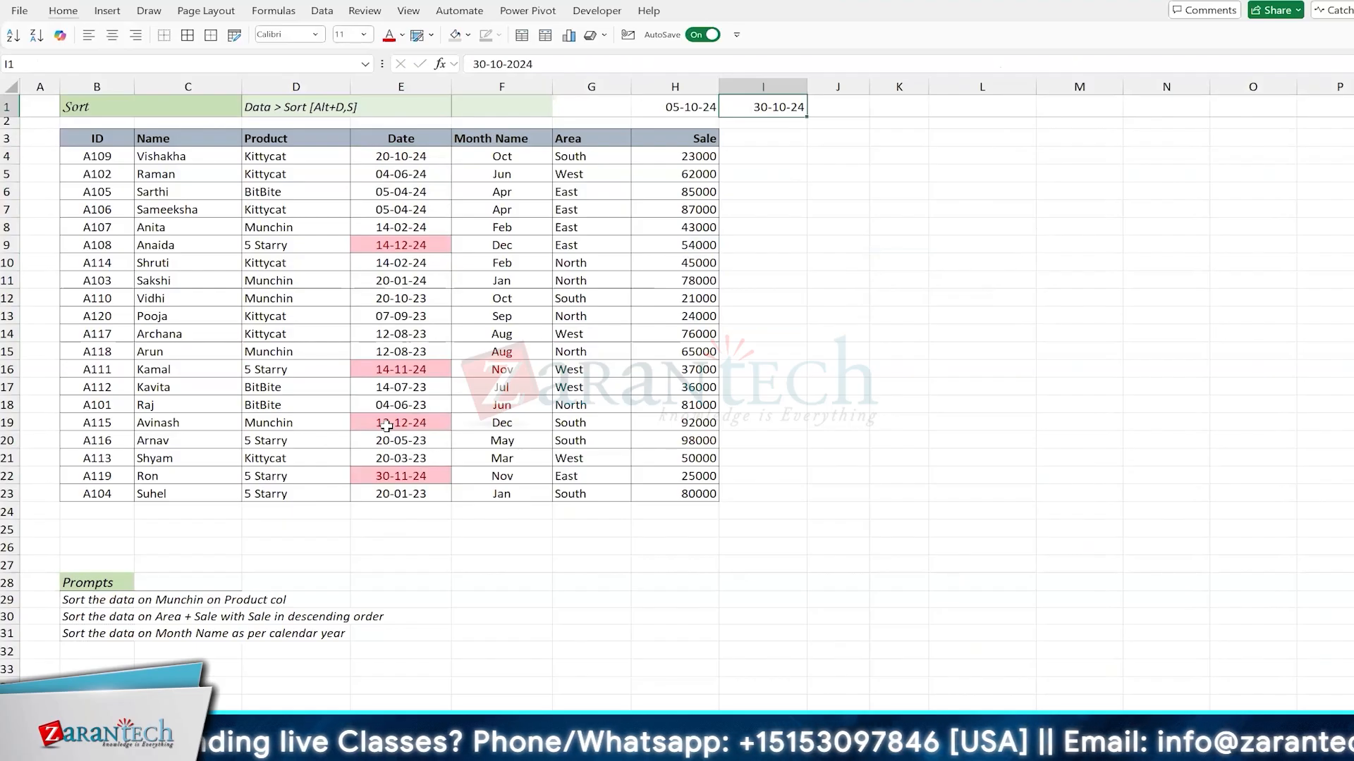
left_click(649, 104)
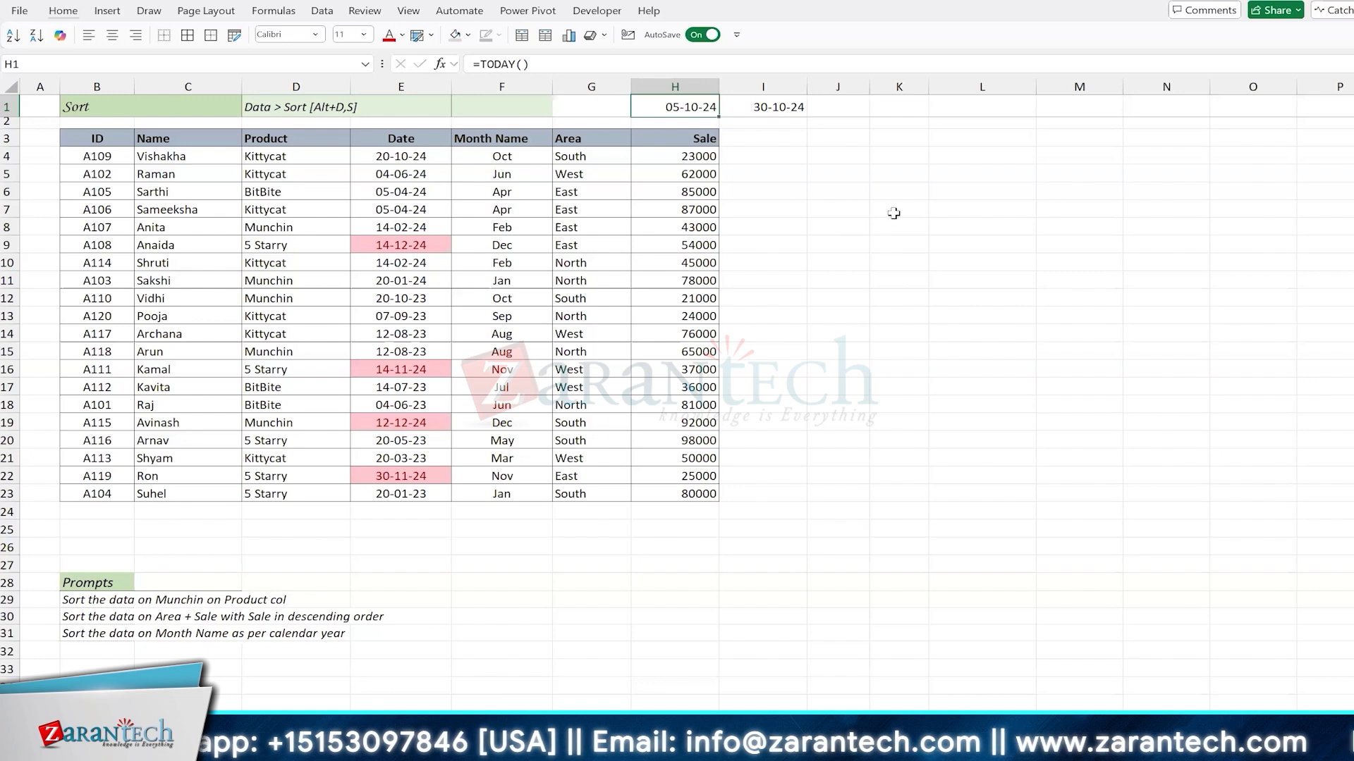
left_click(958, 173)
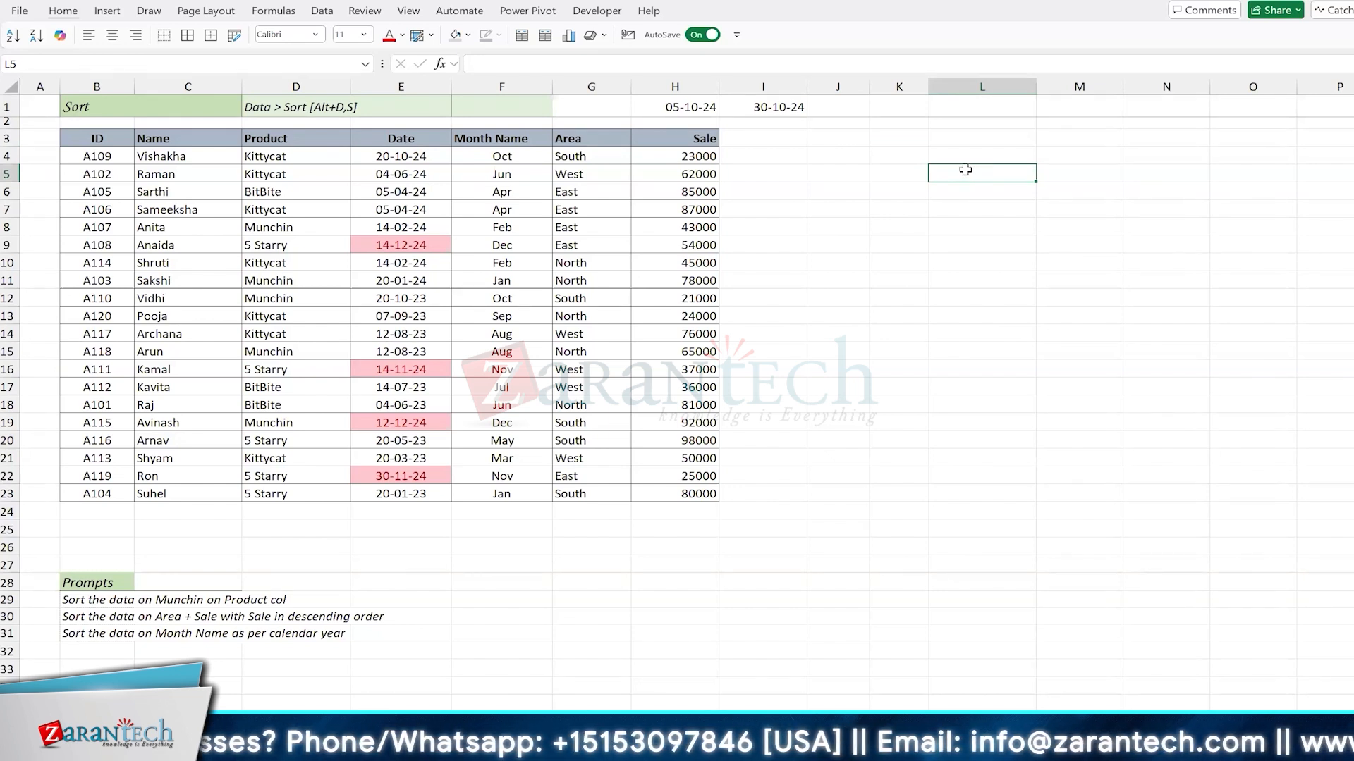
left_click_drag(961, 171, 980, 357)
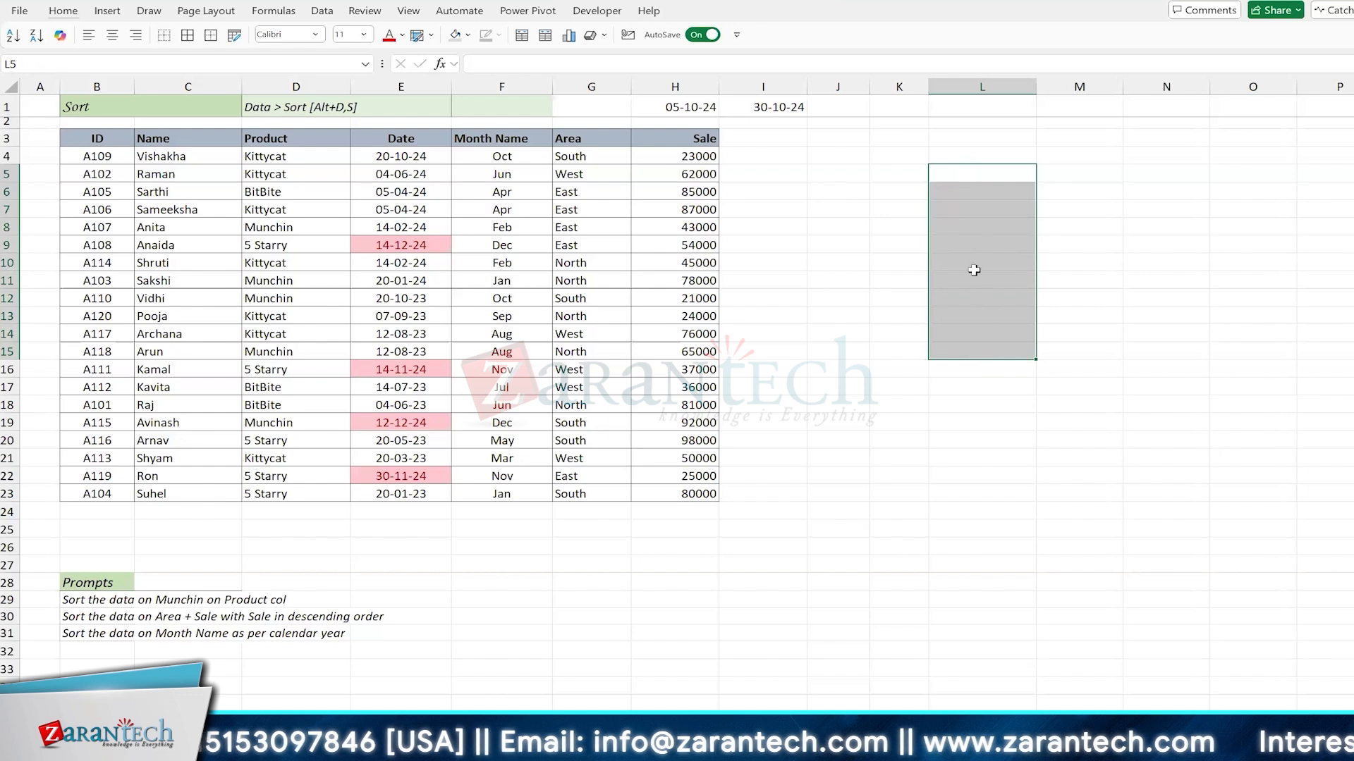
left_click(979, 210)
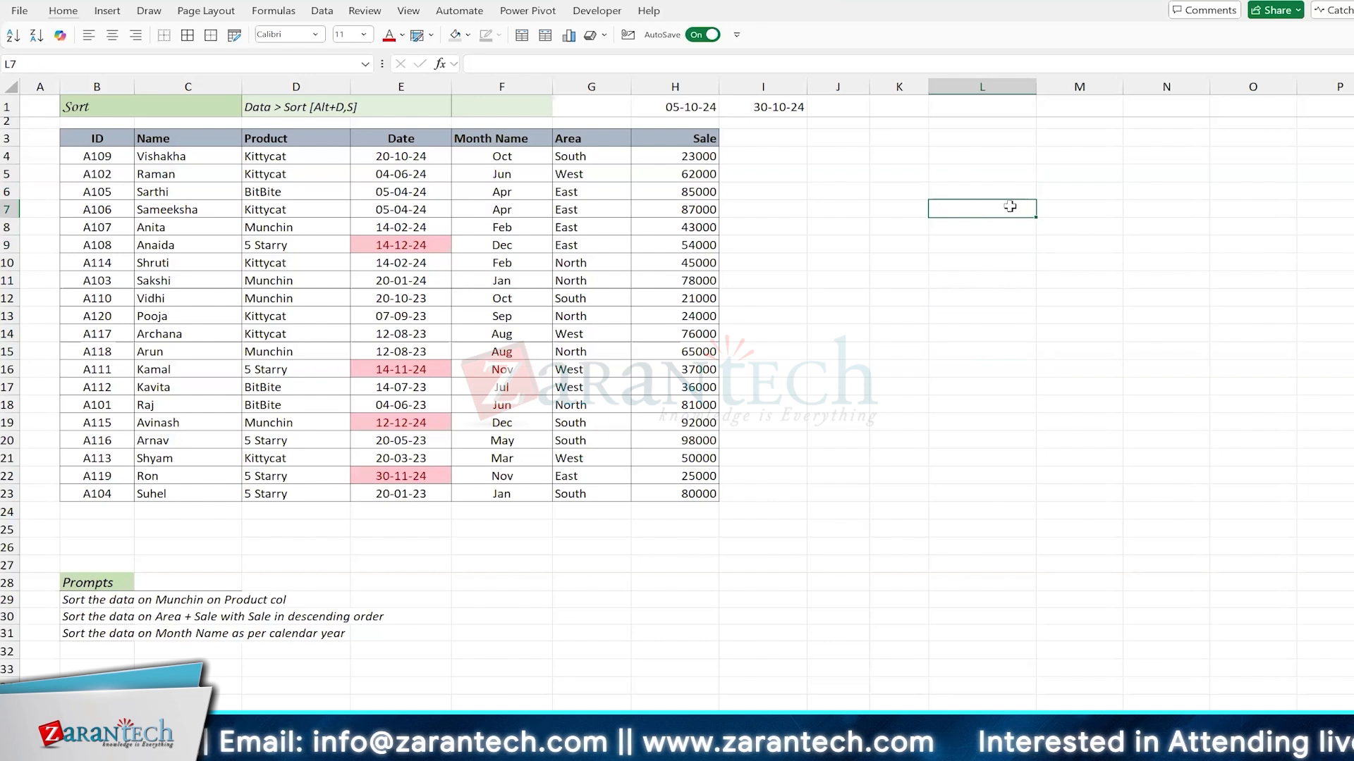
left_click(983, 151)
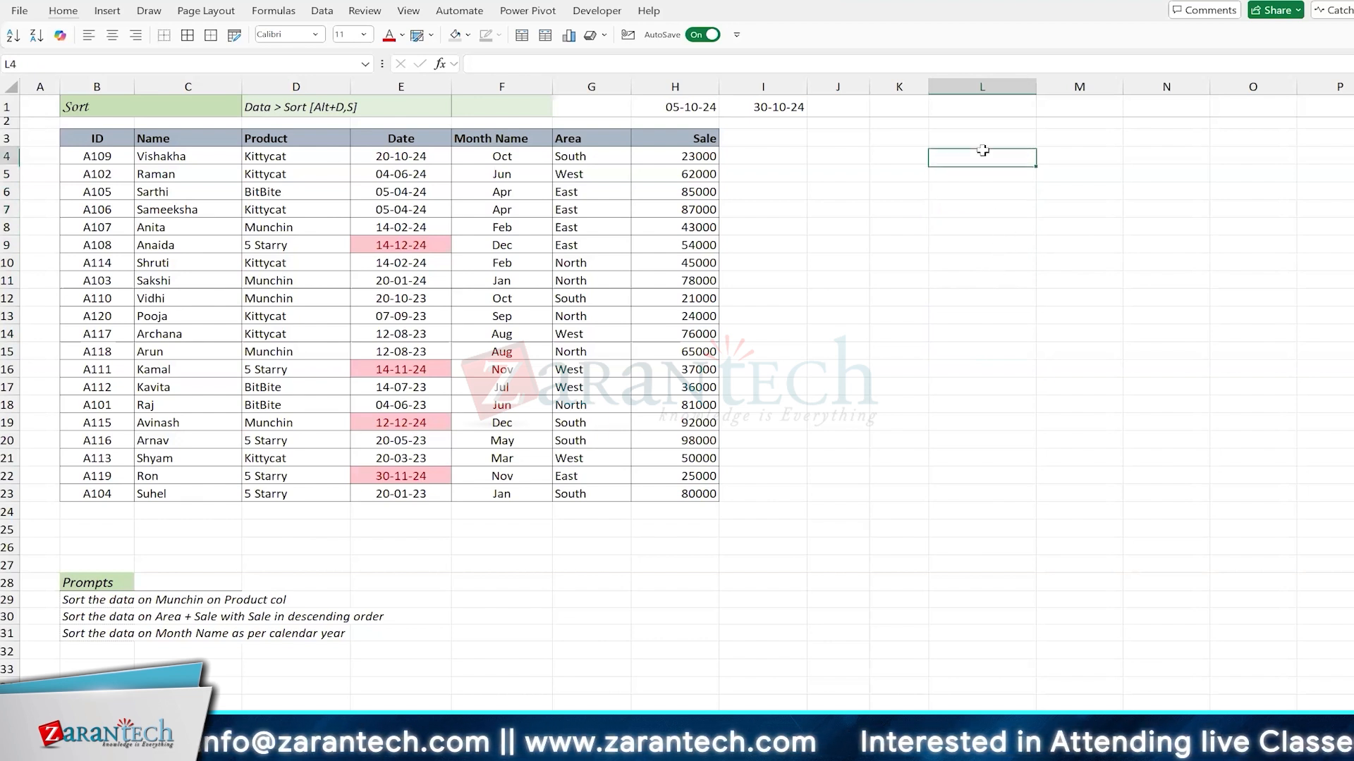
left_click(991, 104)
left_click(675, 107)
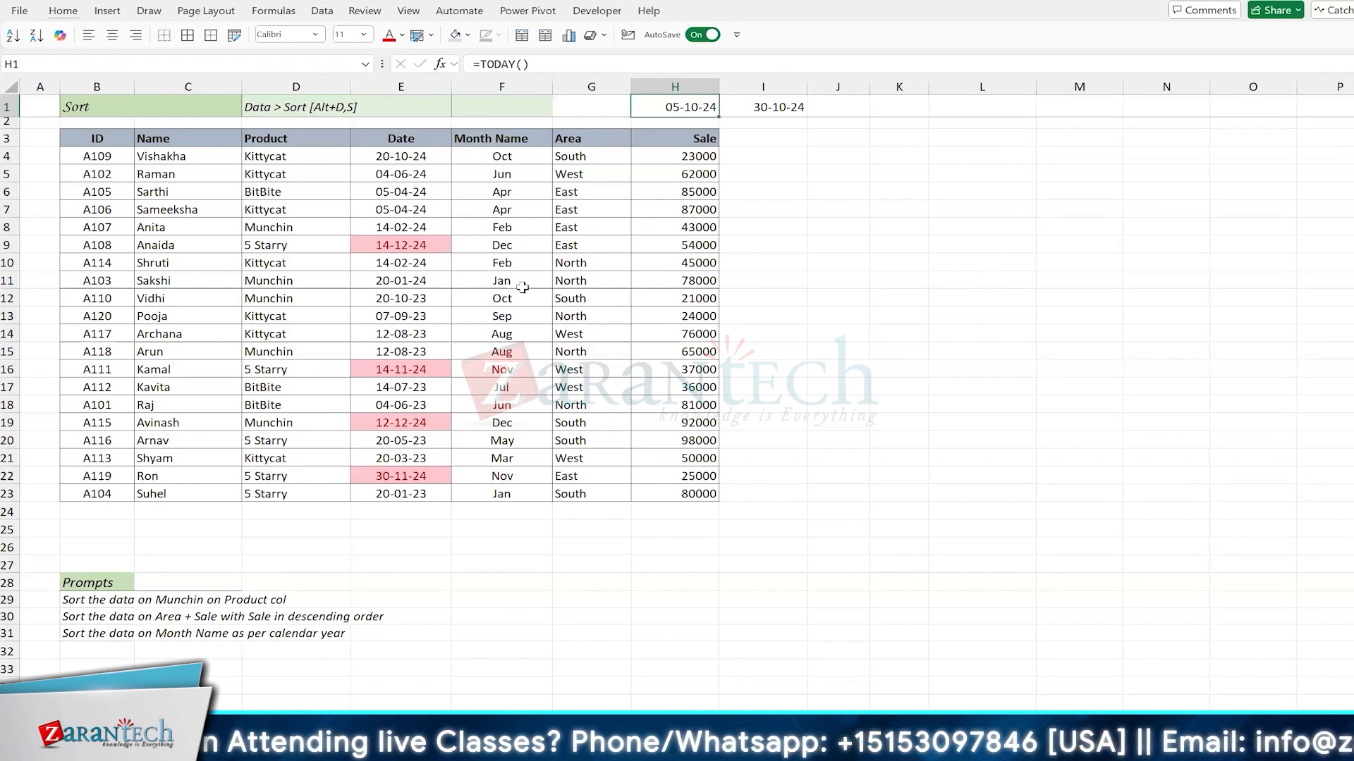
left_click(477, 189)
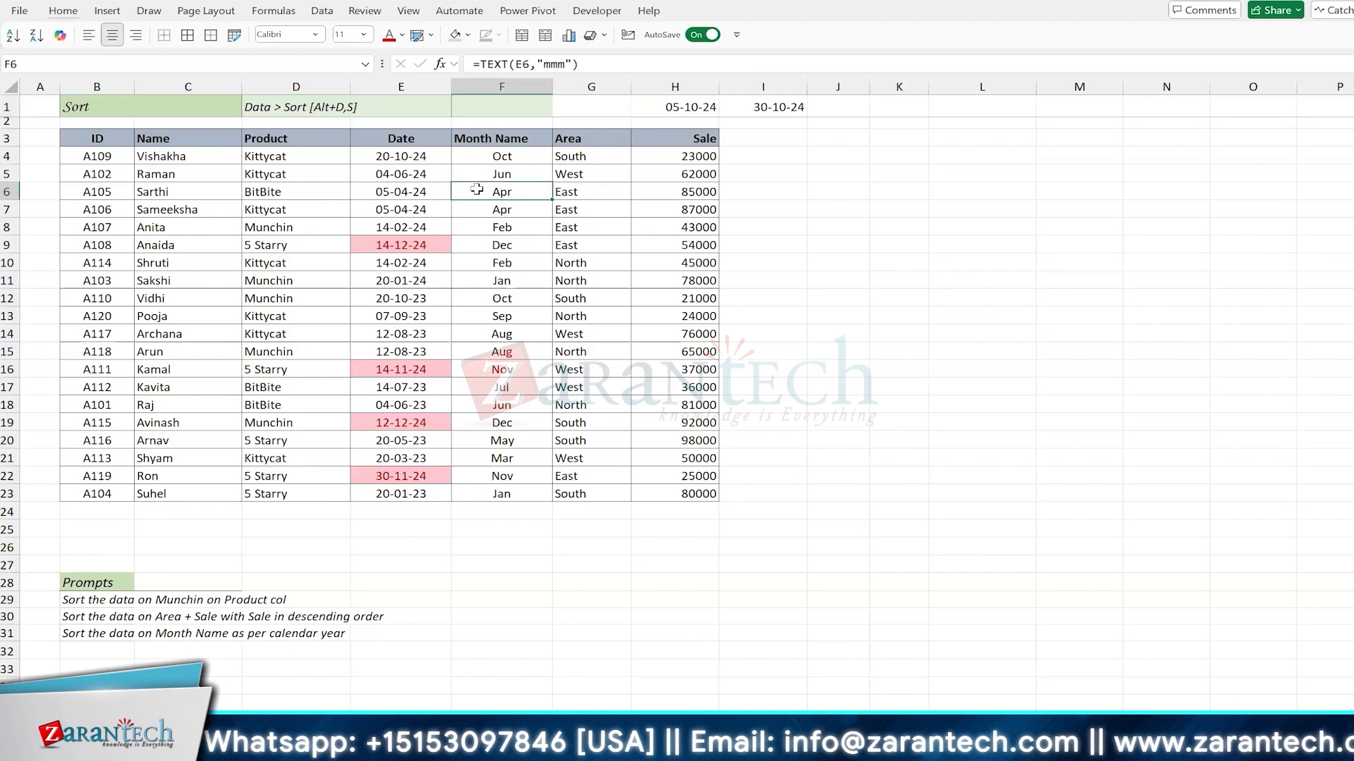
Step: Try to paste a copy of the whole data table starting at L4, and undo the paste
left_click(422, 178)
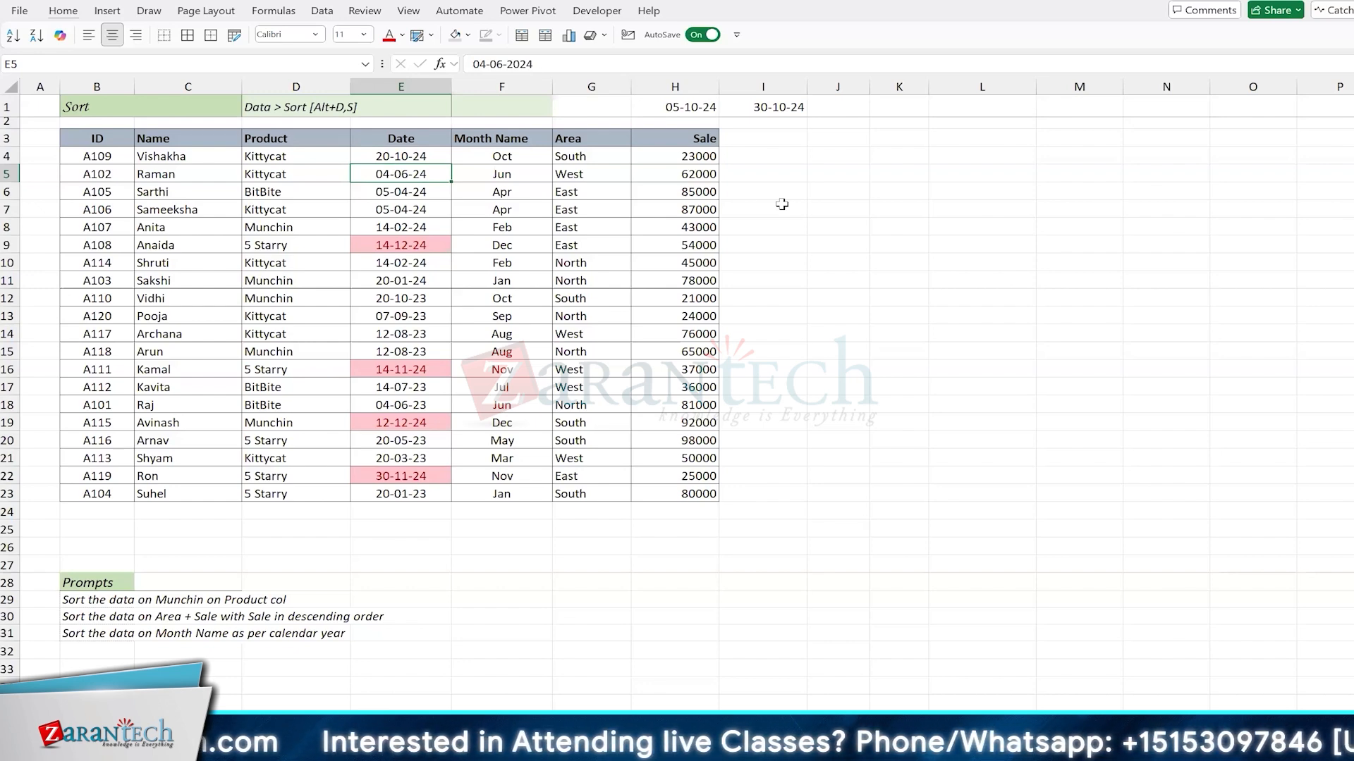
key("ctrl+a")
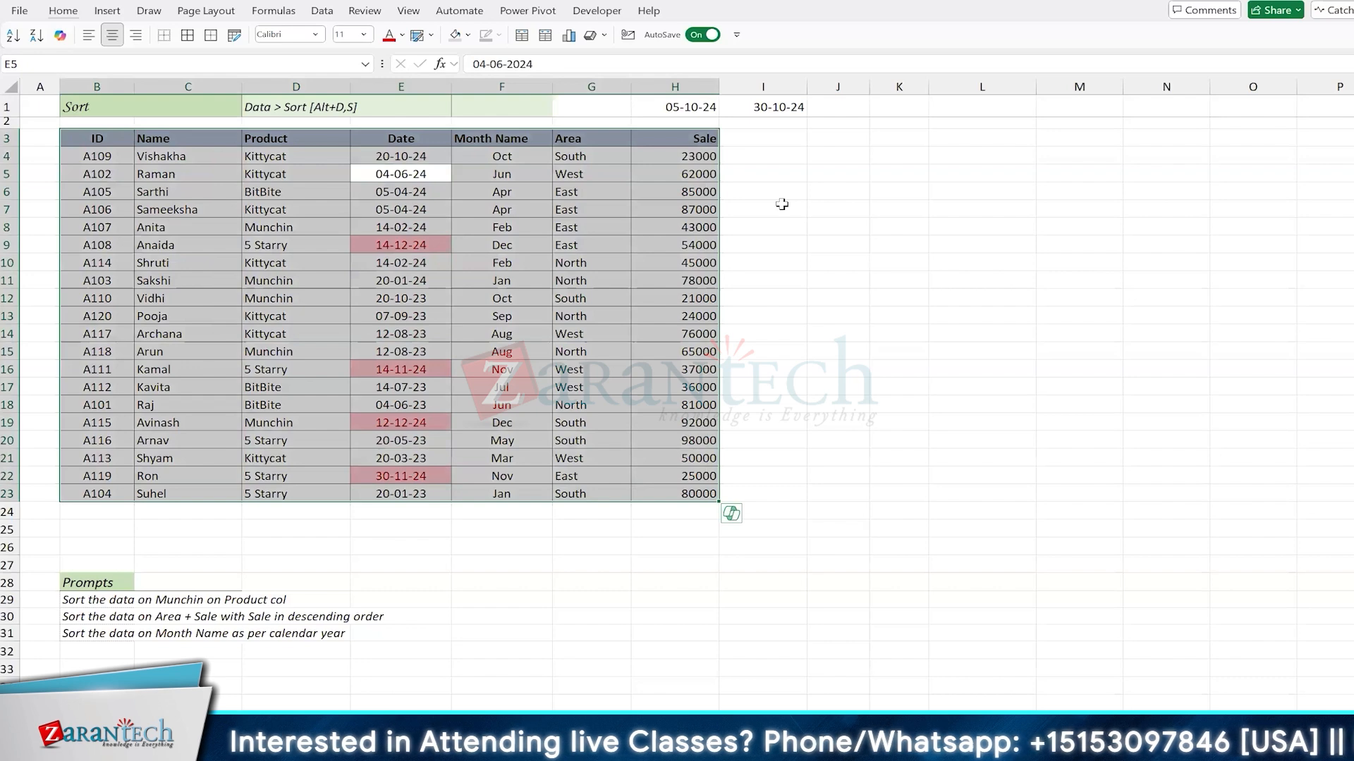
key("ctrl+c")
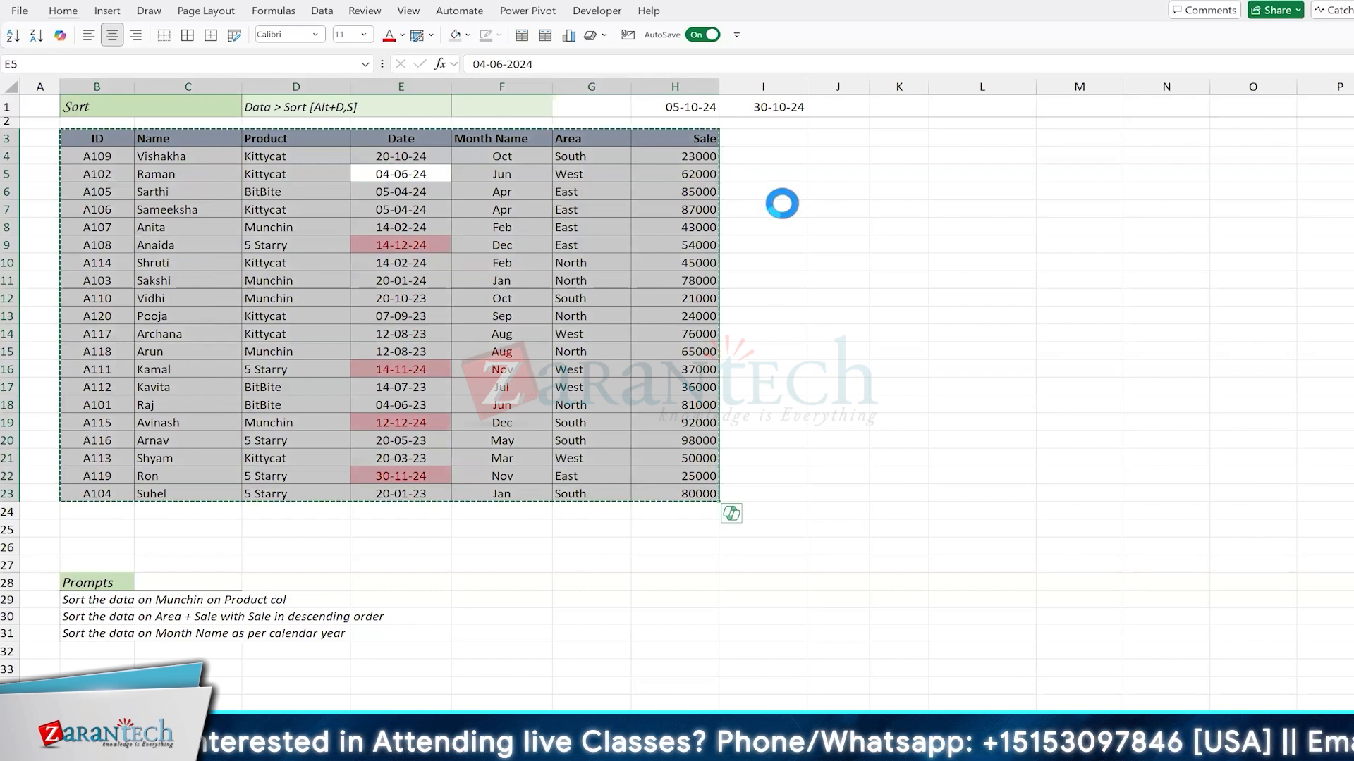
left_click(953, 156)
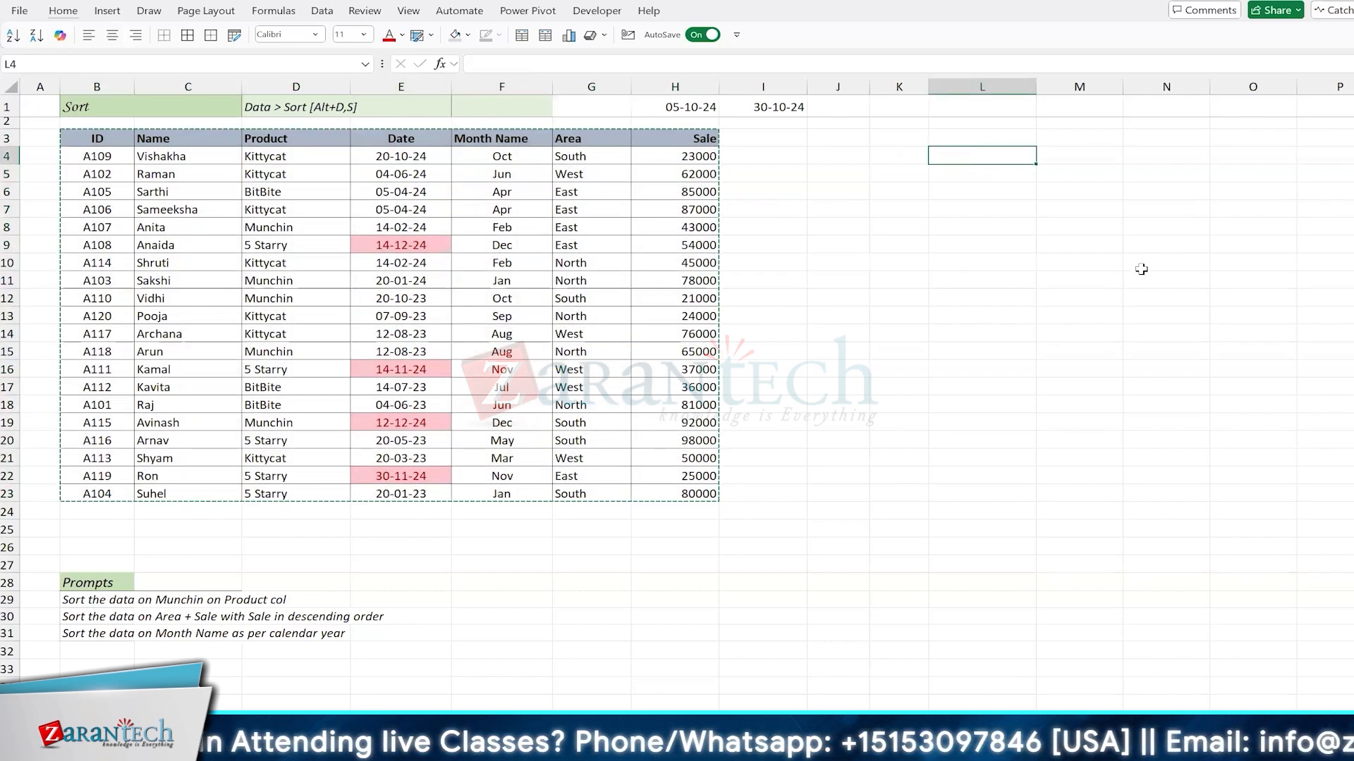
scroll(1140, 269, "right", 5)
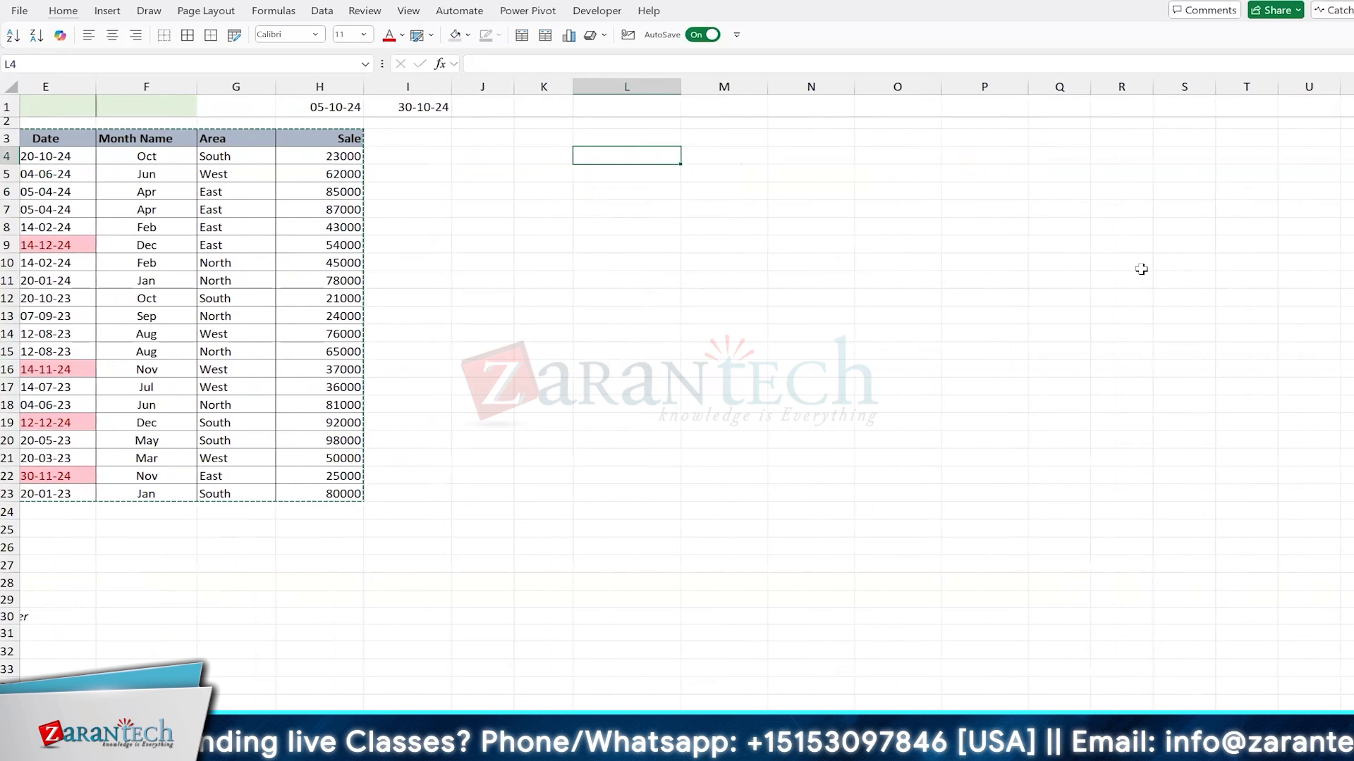
scroll(1140, 270, "left", 3)
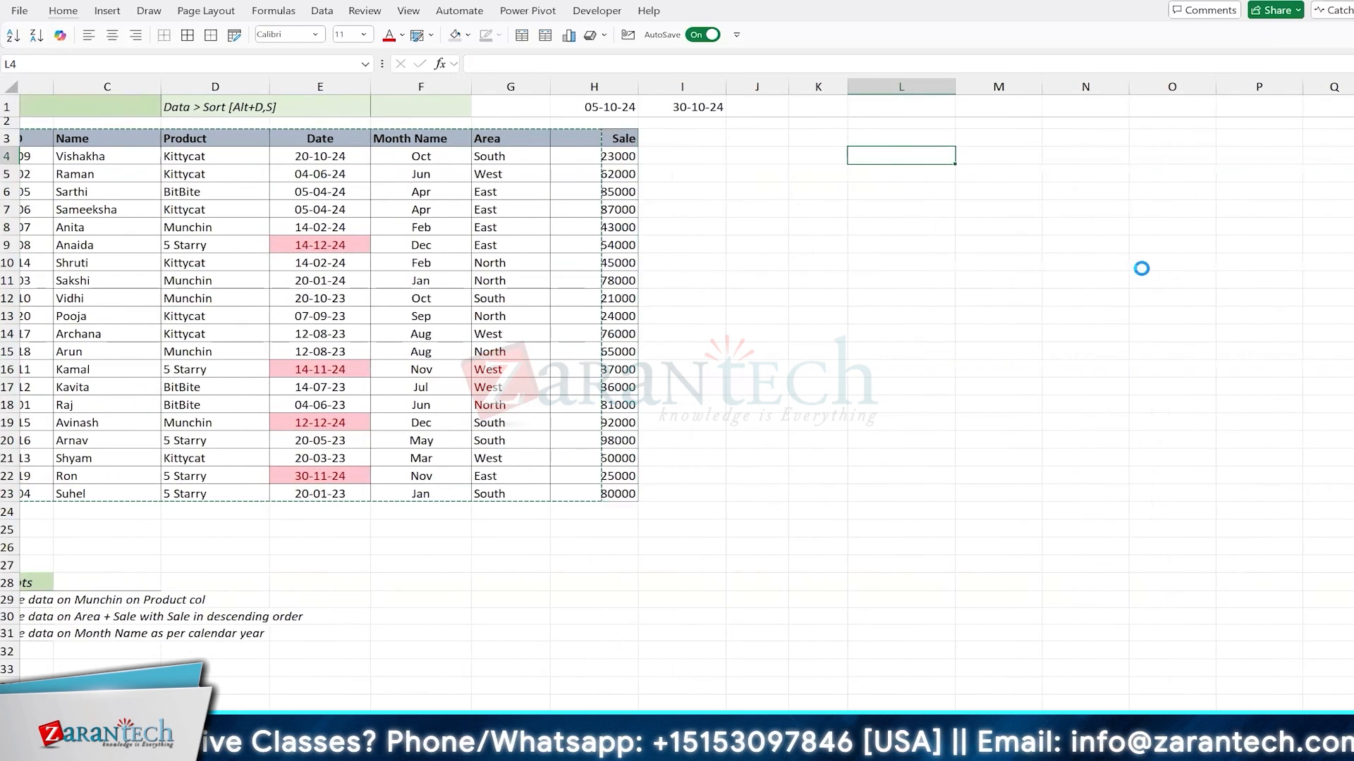
key("ctrl+v")
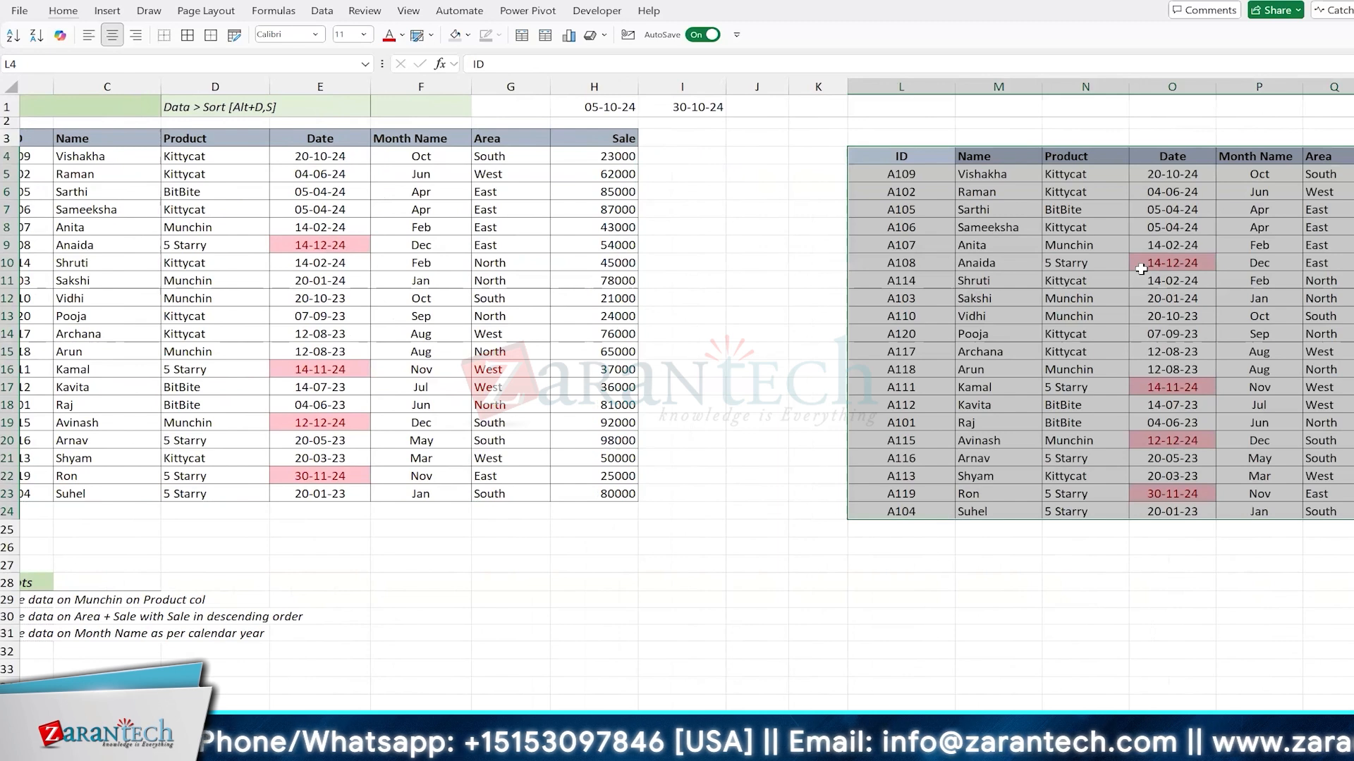
scroll(1141, 269, "right", 3)
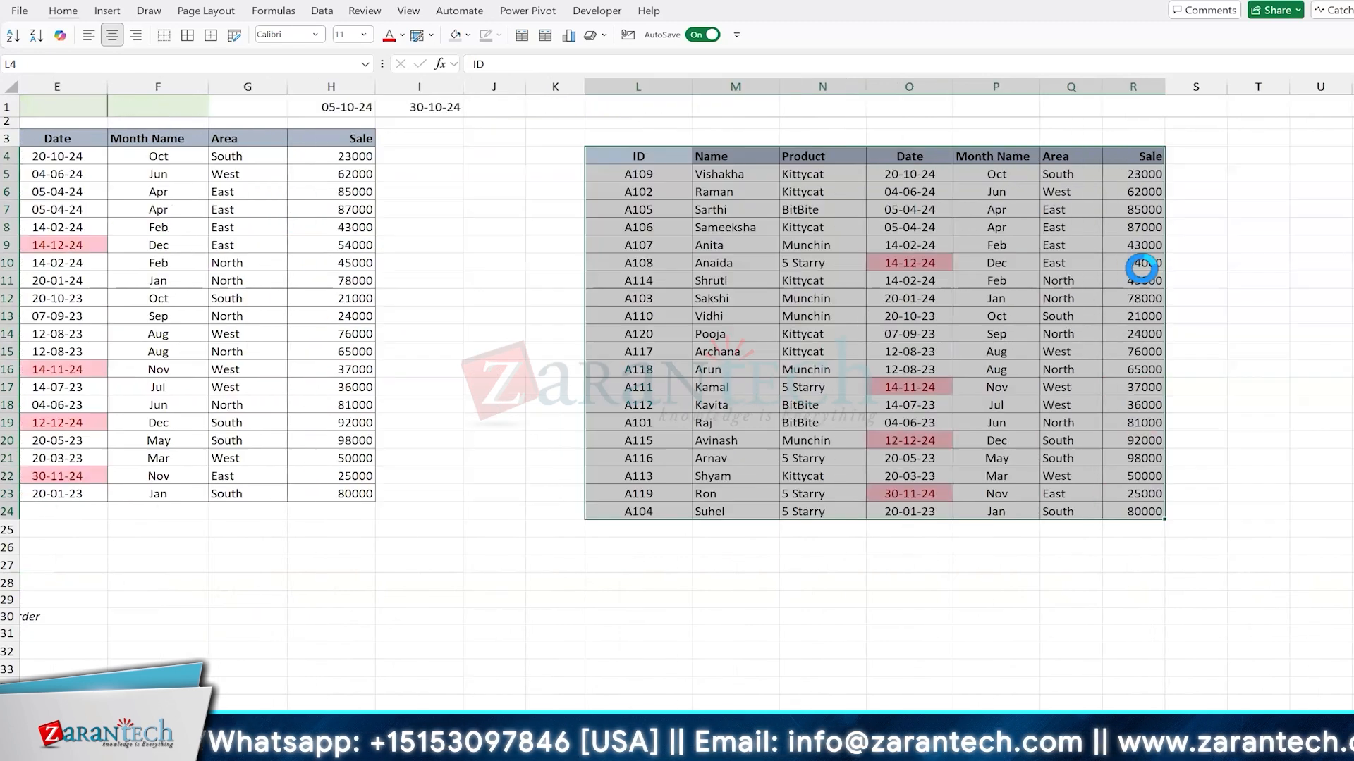
scroll(1140, 268, "left", 2)
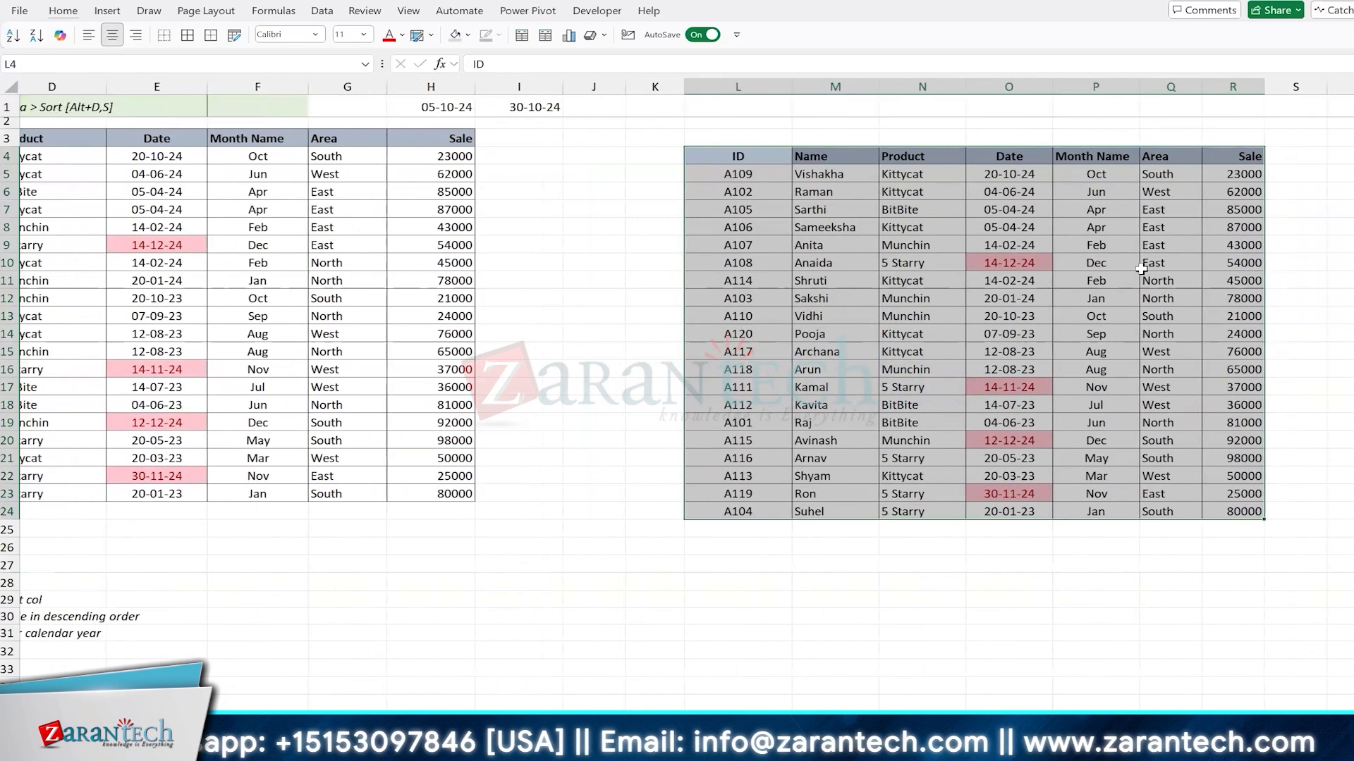
key("ctrl+z")
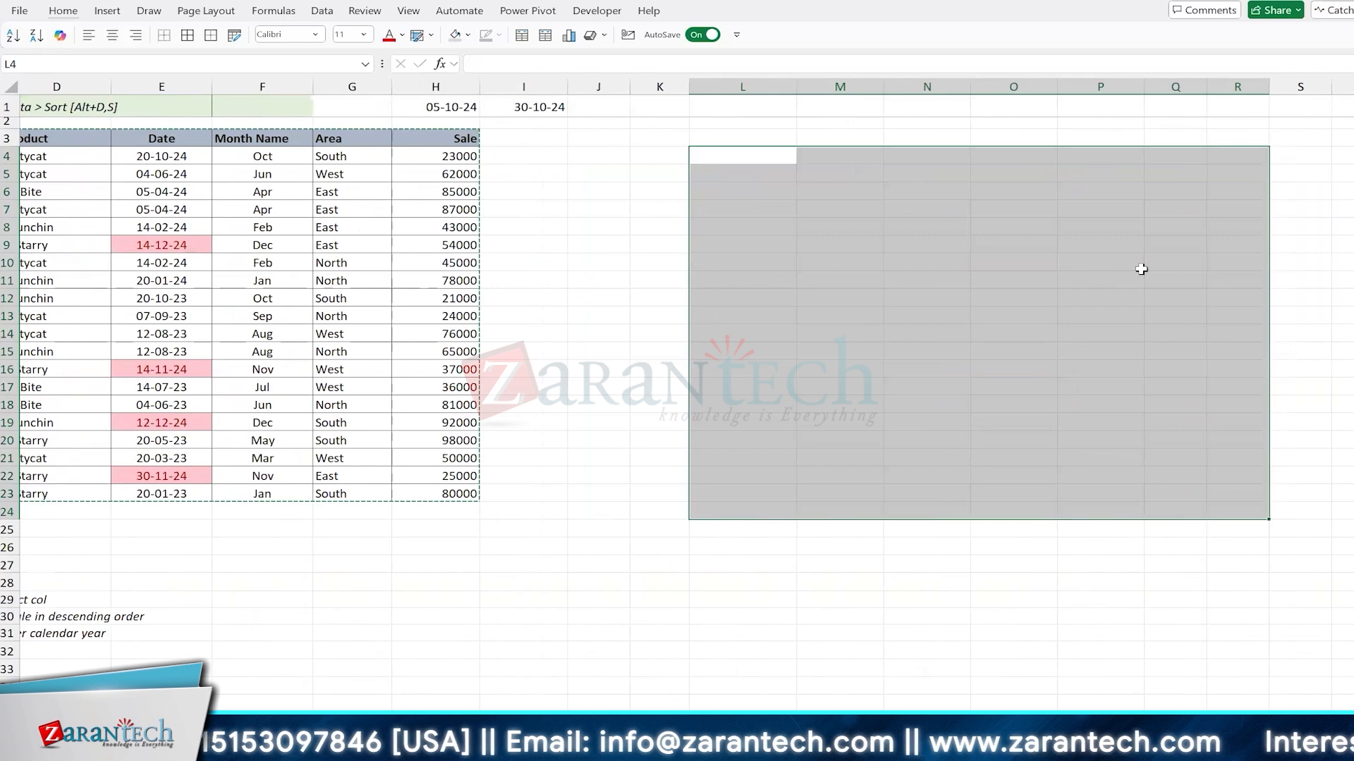
Step: Delete the entire empty columns L to W beside the data table
key("Left")
key("Right")
key("shift+Right")
key("shift+Right")
key("shift+Right")
key("shift+Right")
key("shift+Right")
key("shift+Right")
key("shift+Right")
key("shift+Right")
key("shift+Right")
key("shift+Right")
key("shift+Right")
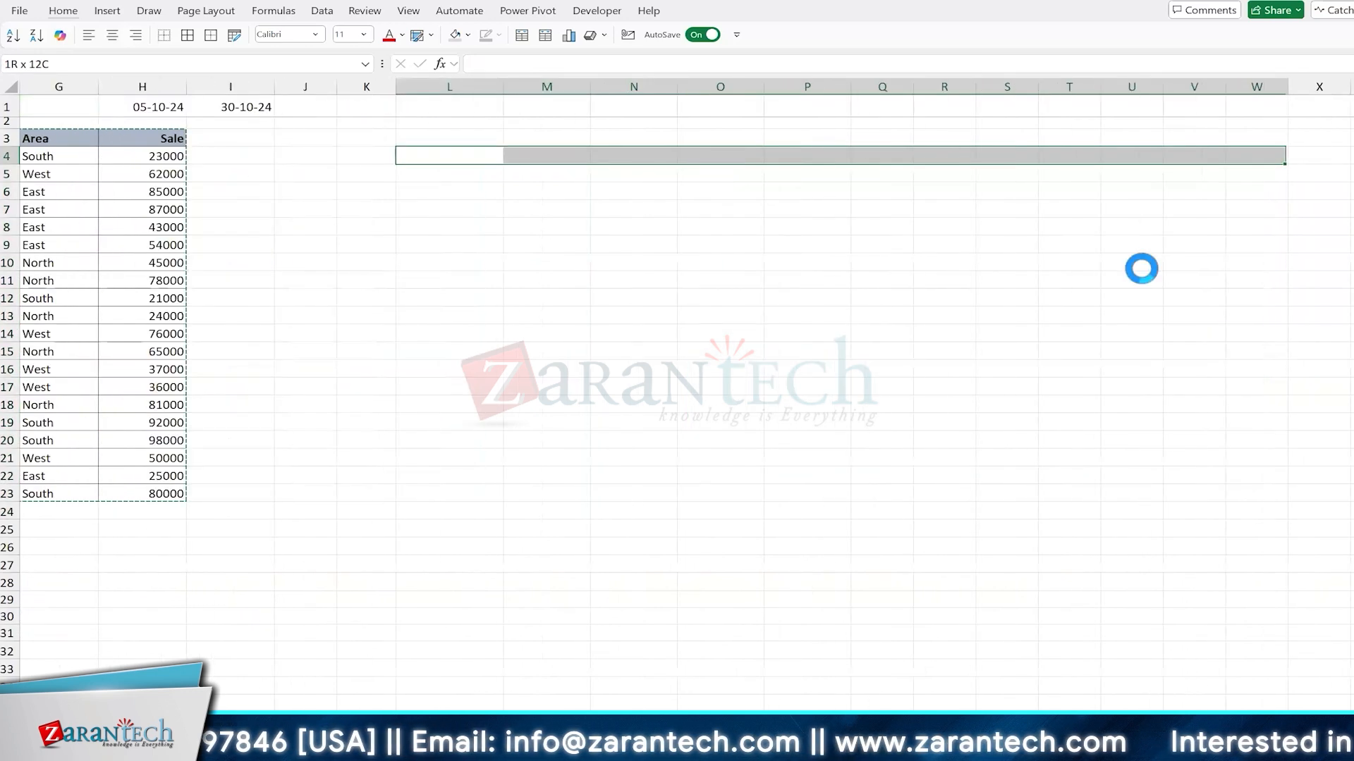
key("ctrl+minus")
key("c")
key("Return")
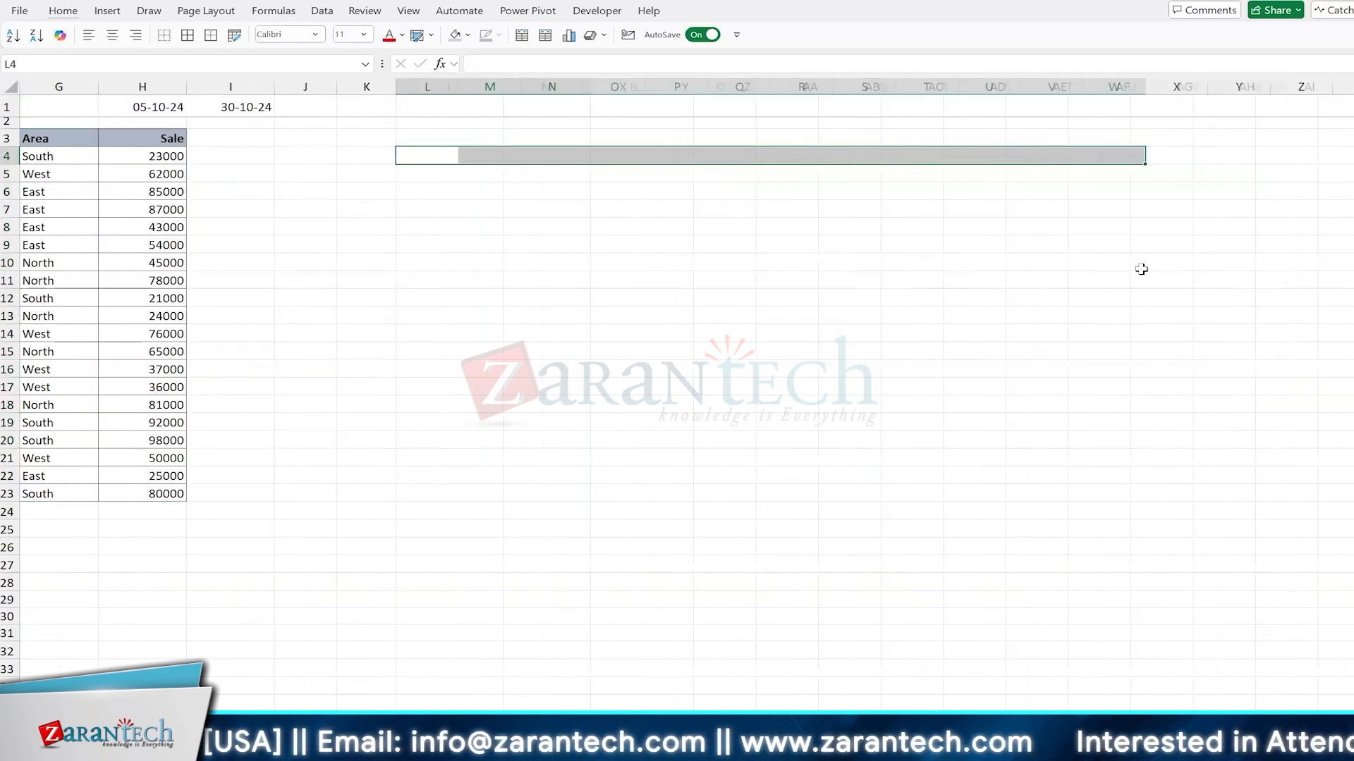
Step: Copy the data table B3:H23 including its headers, and paste it at L3 with the source column widths
key("ctrl+Left")
key("ctrl+Left")
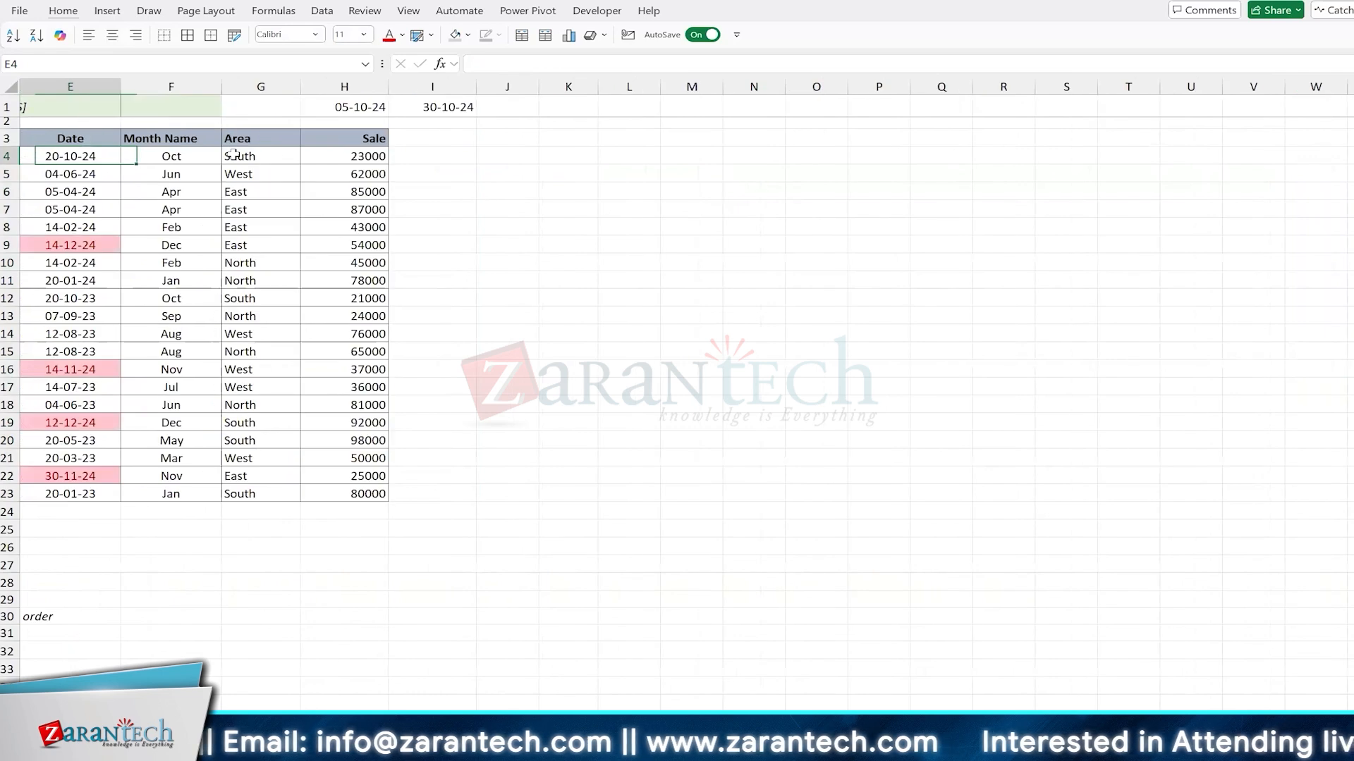
key("ctrl+Left")
key("ctrl+Left")
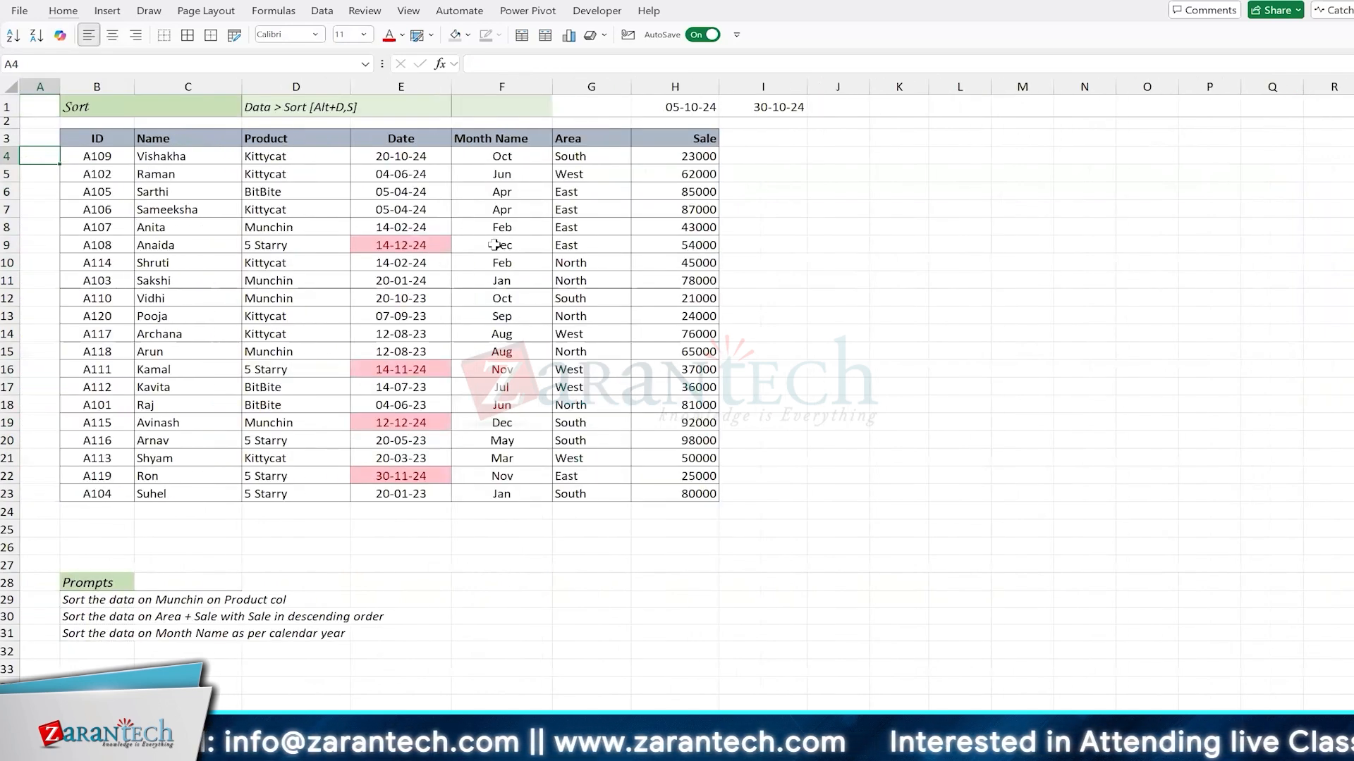
key("Up")
key("Right")
key("ctrl+a")
key("ctrl+c")
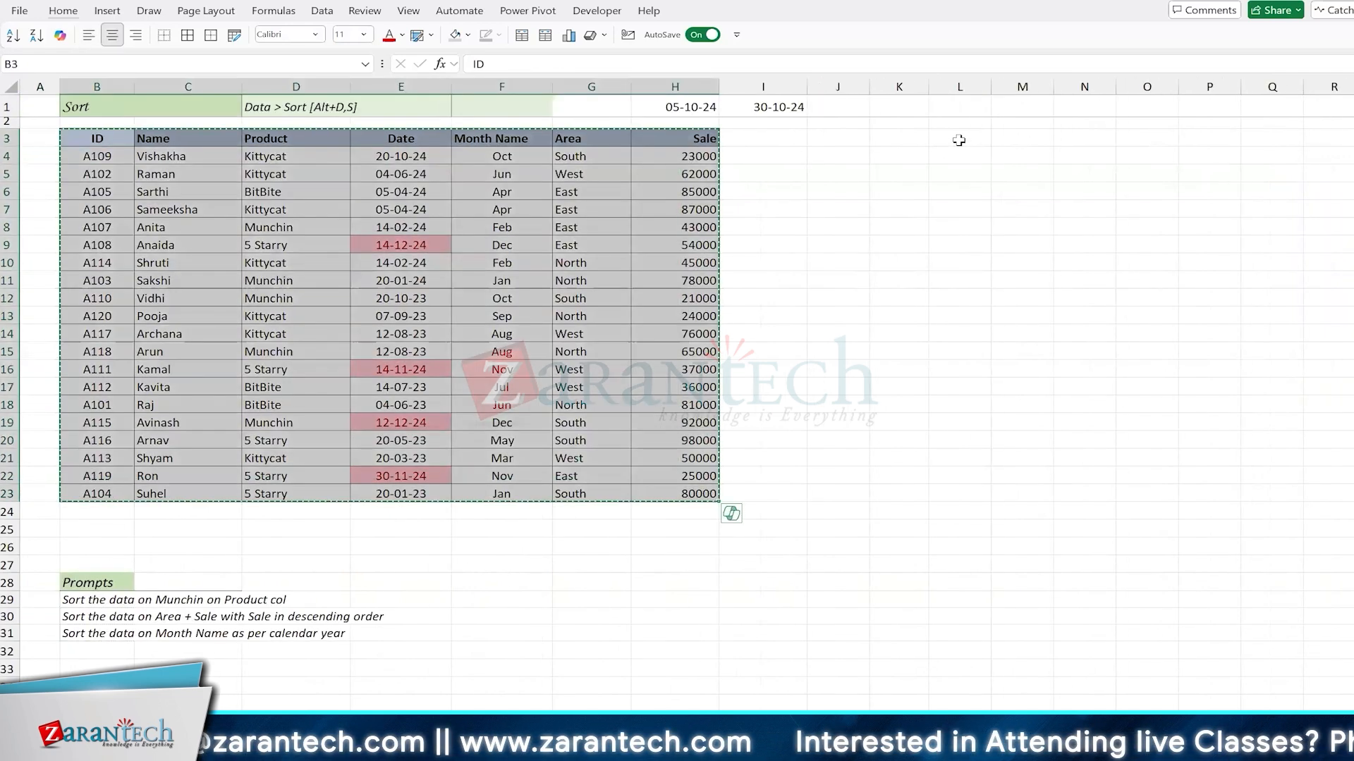
left_click(957, 141)
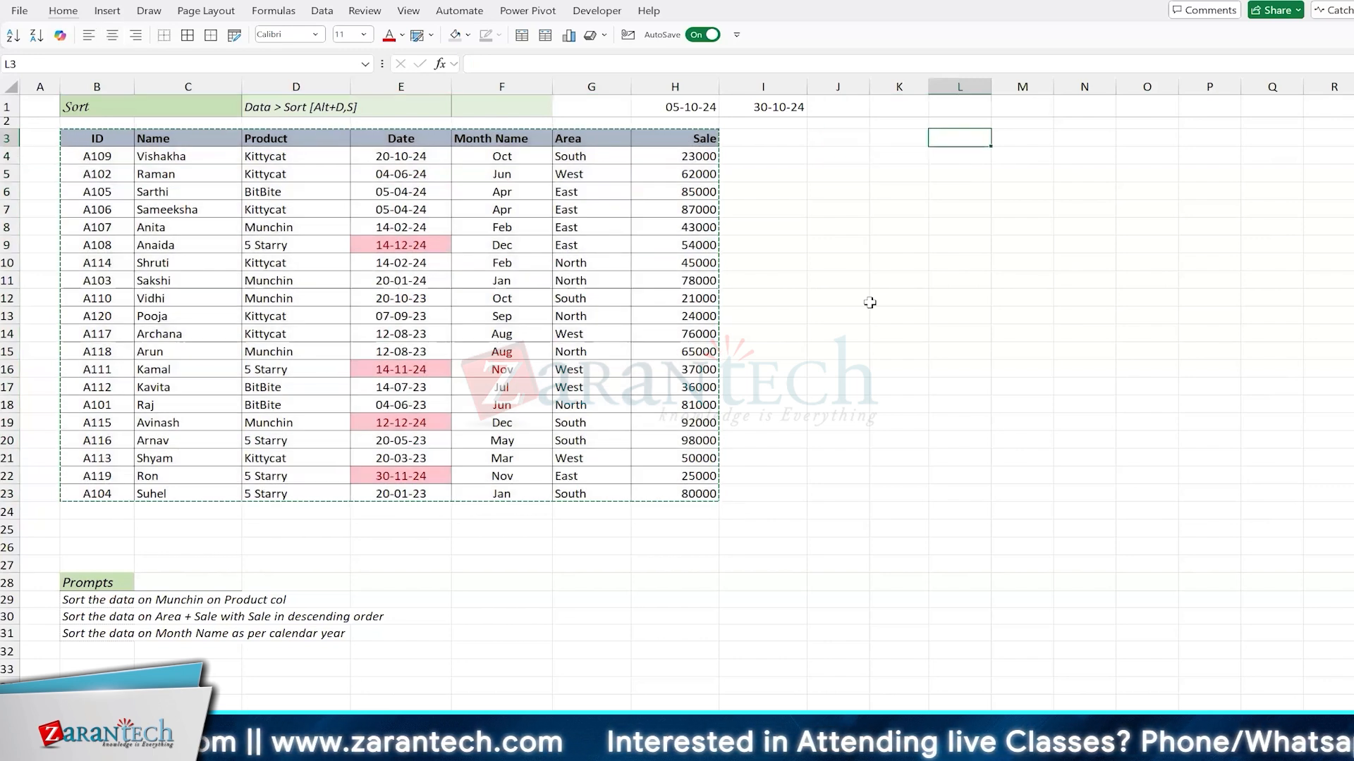
key("ctrl+alt+v")
key("w")
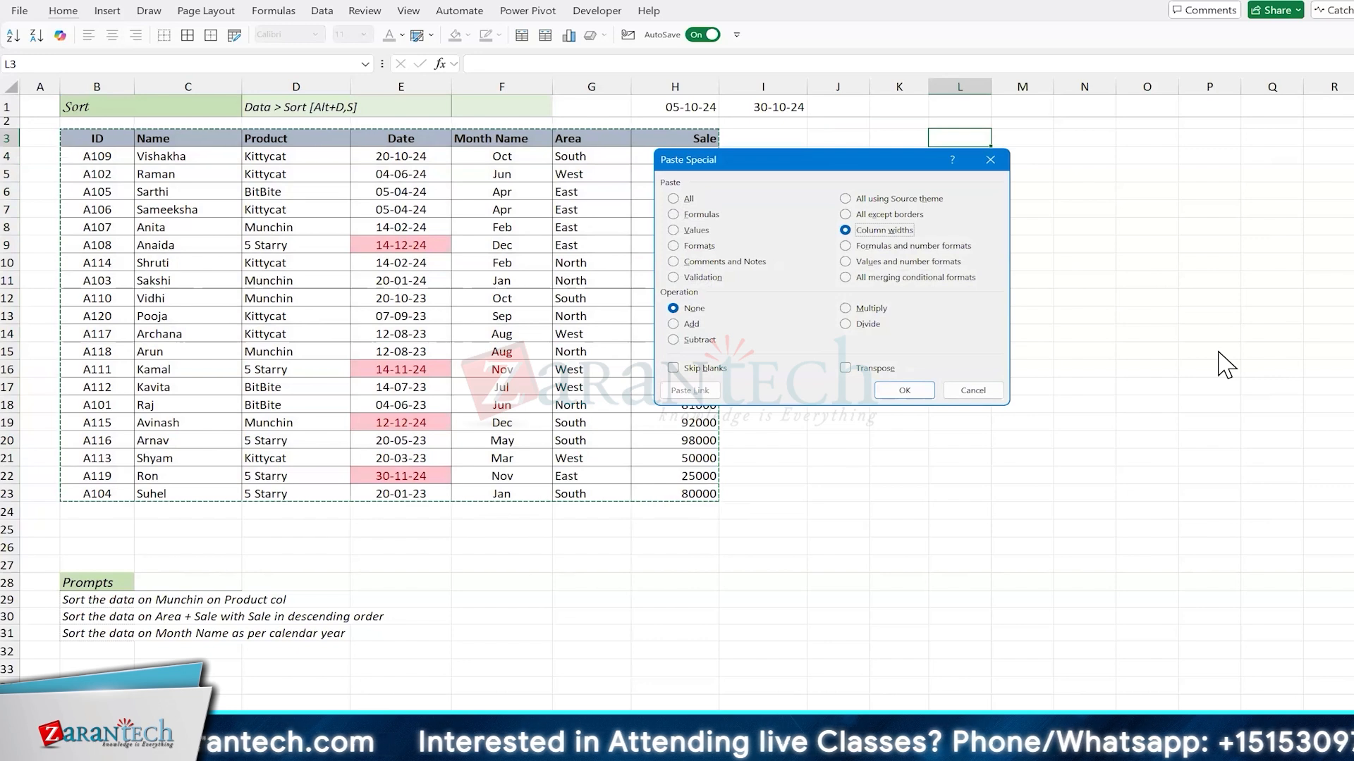
key("Return")
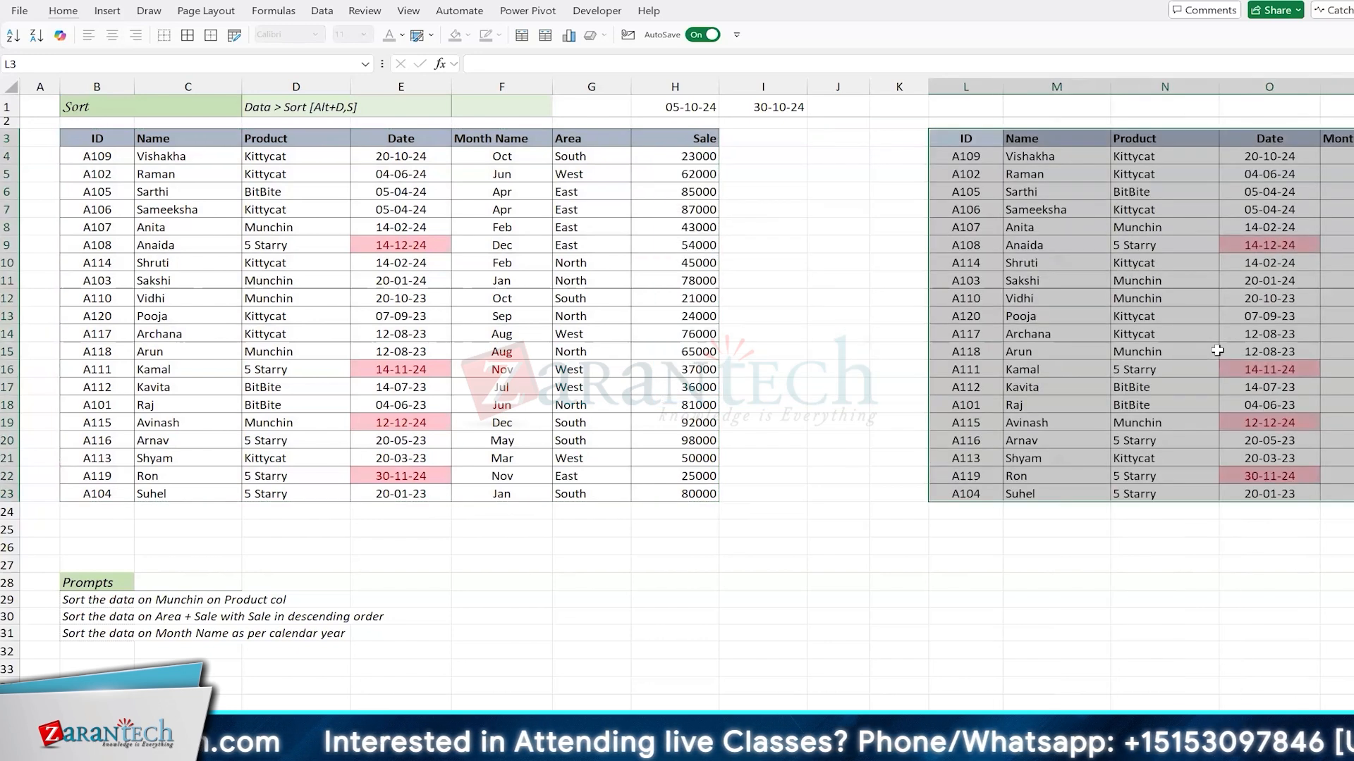
Step: Clear the conditional formatting rules from the copied table's dates in O4:O23
scroll(809, 318, "right", 2)
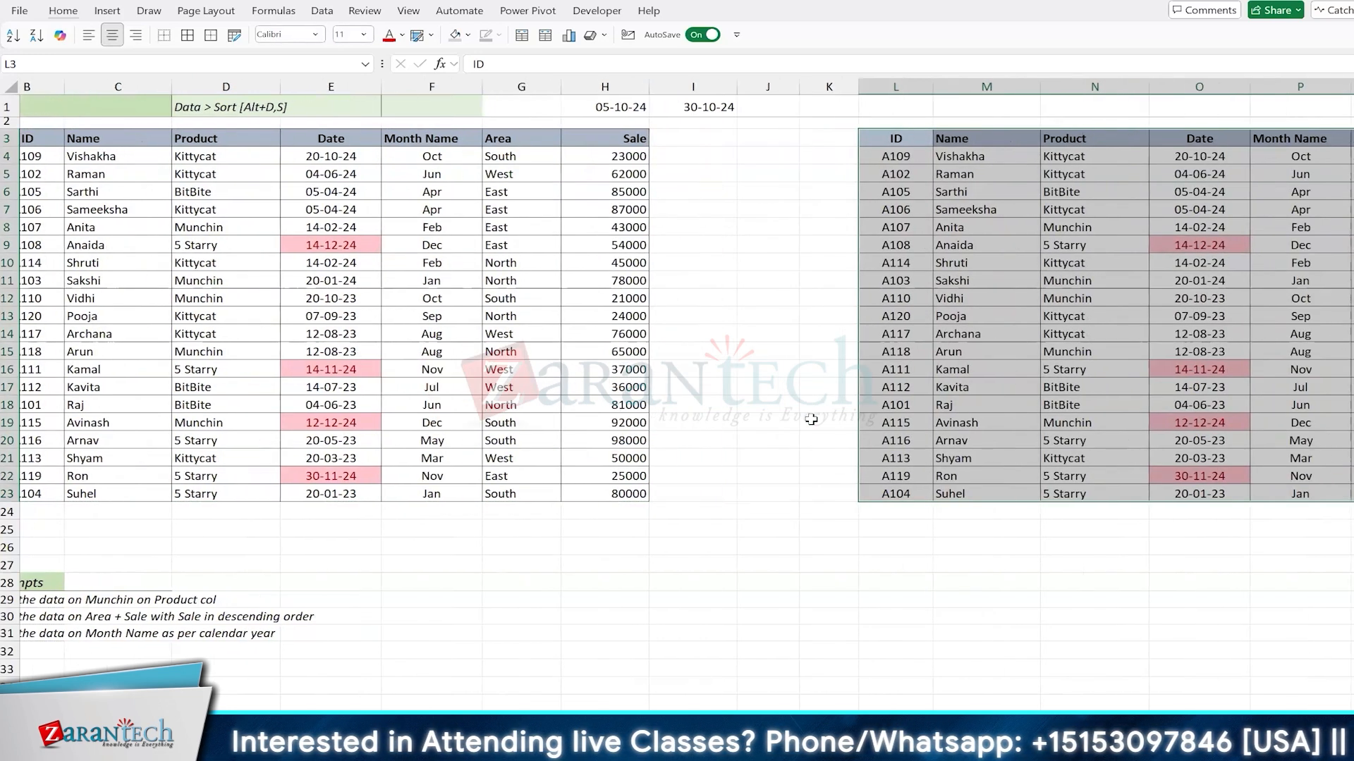
scroll(801, 488, "right", 4)
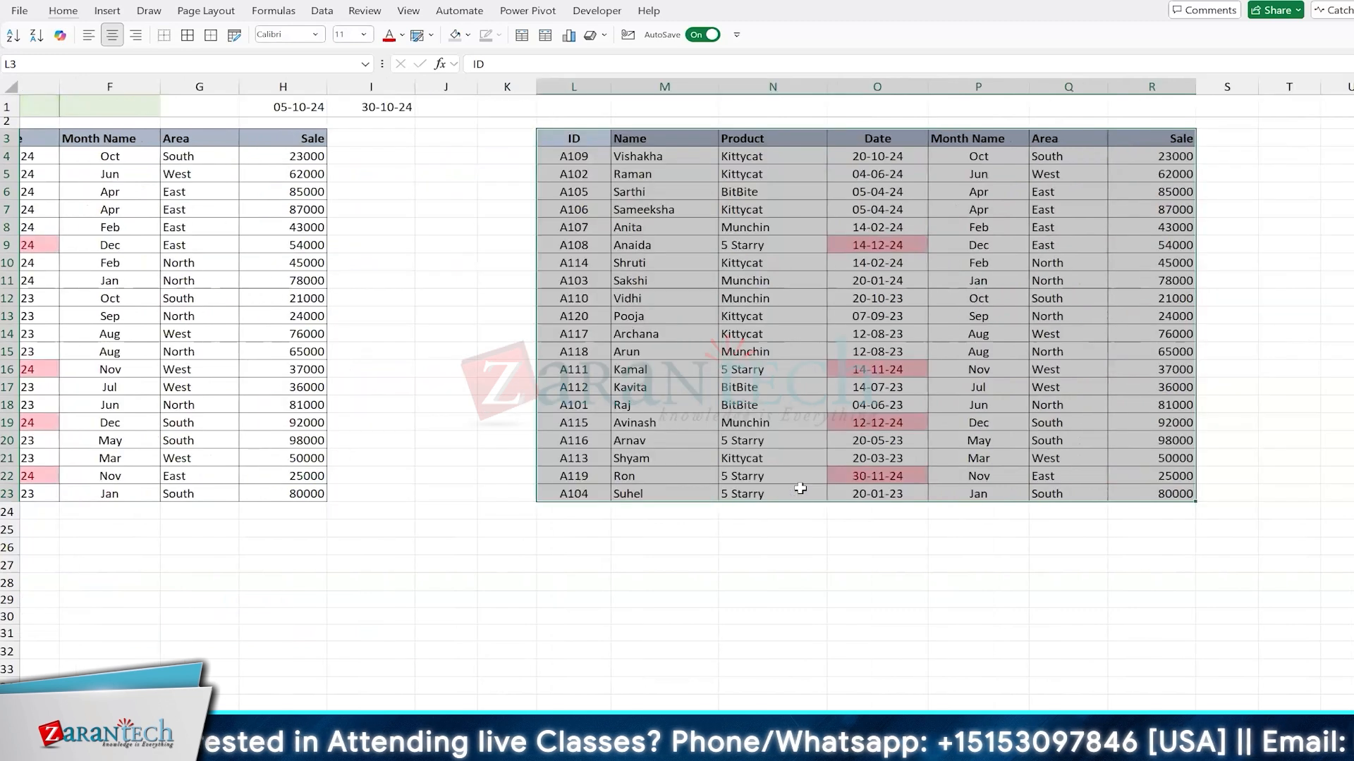
key("Right")
key("Right")
key("Right")
key("Down")
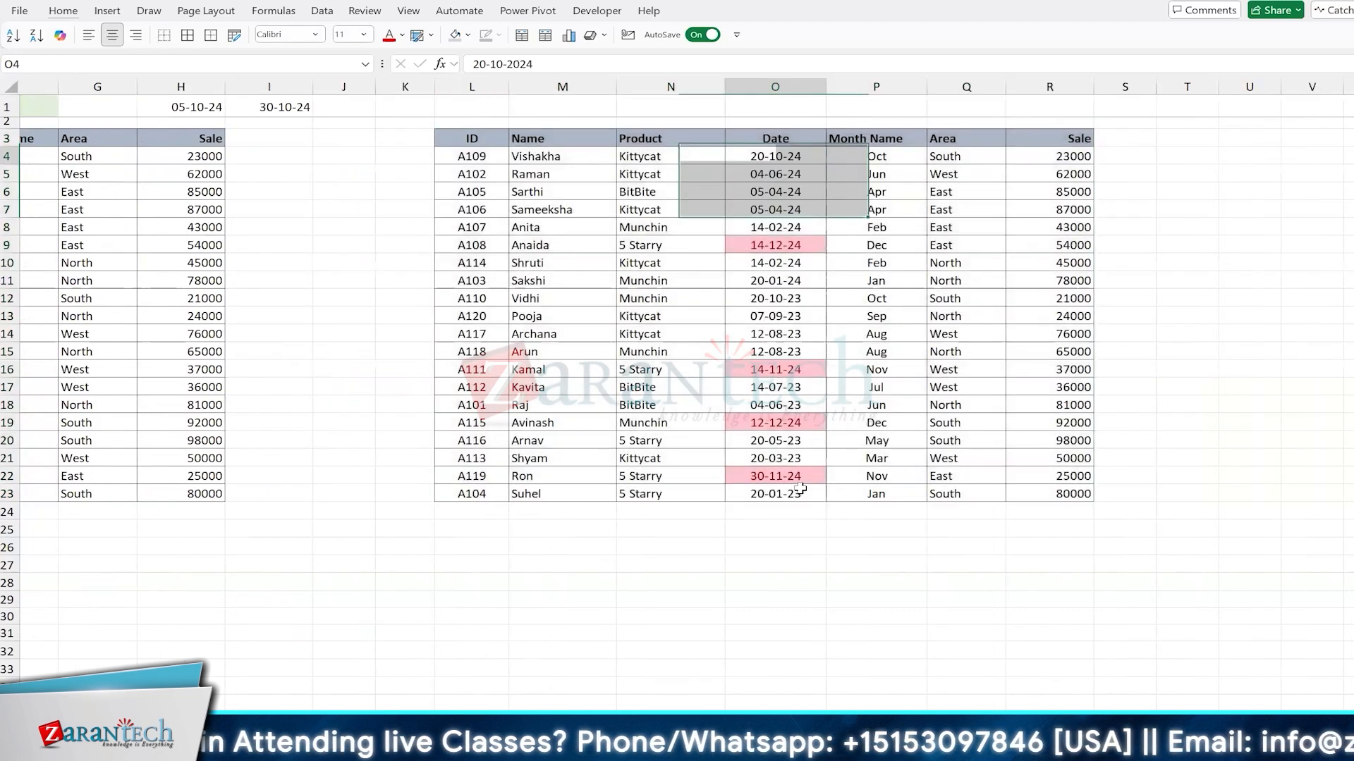
key("ctrl+shift+Down")
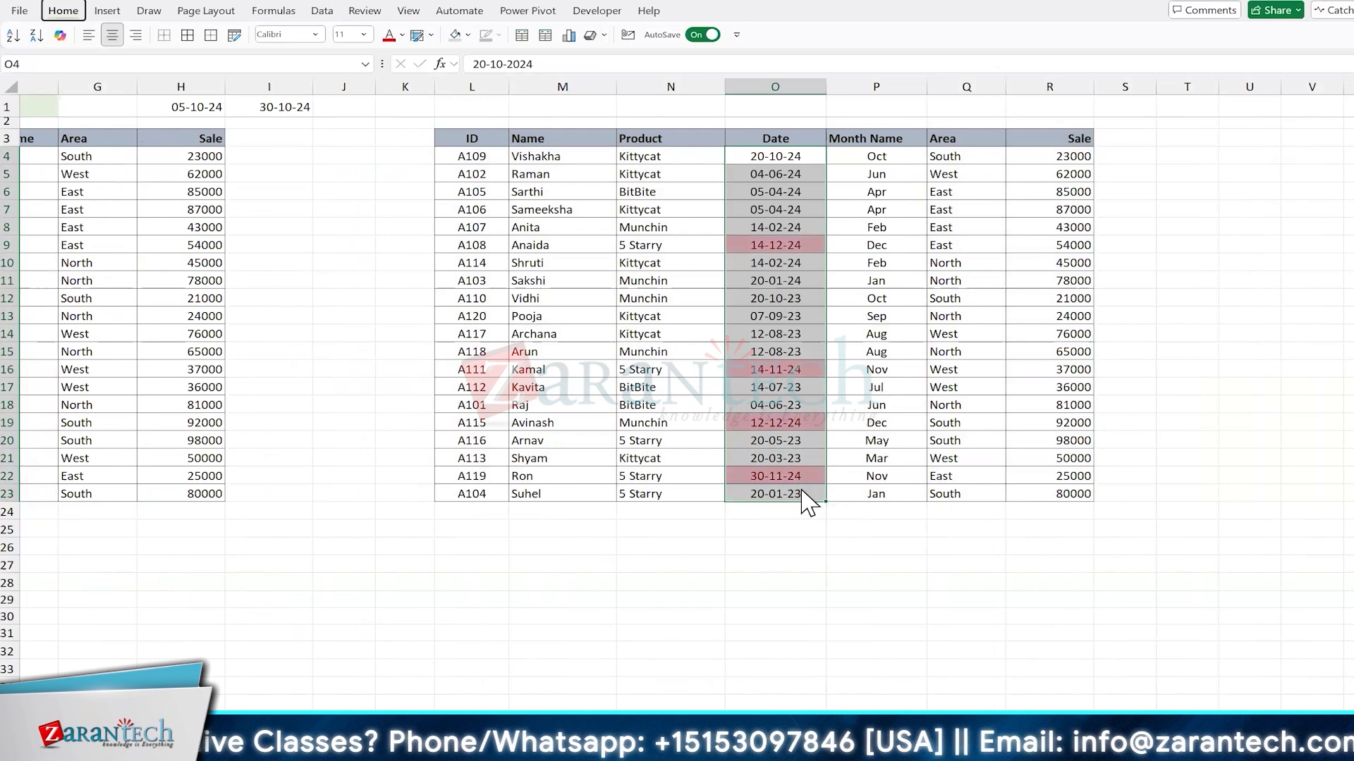
key("alt+h")
key("l")
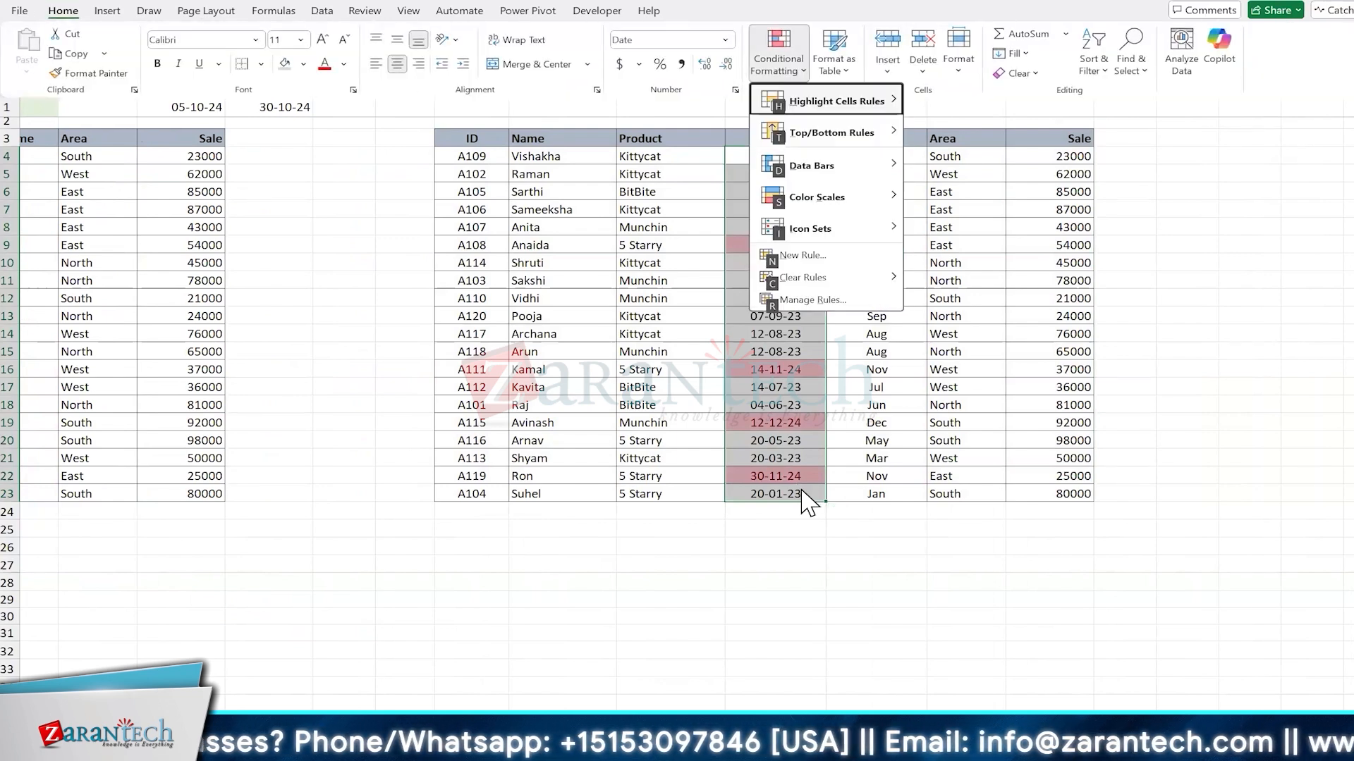
key("c")
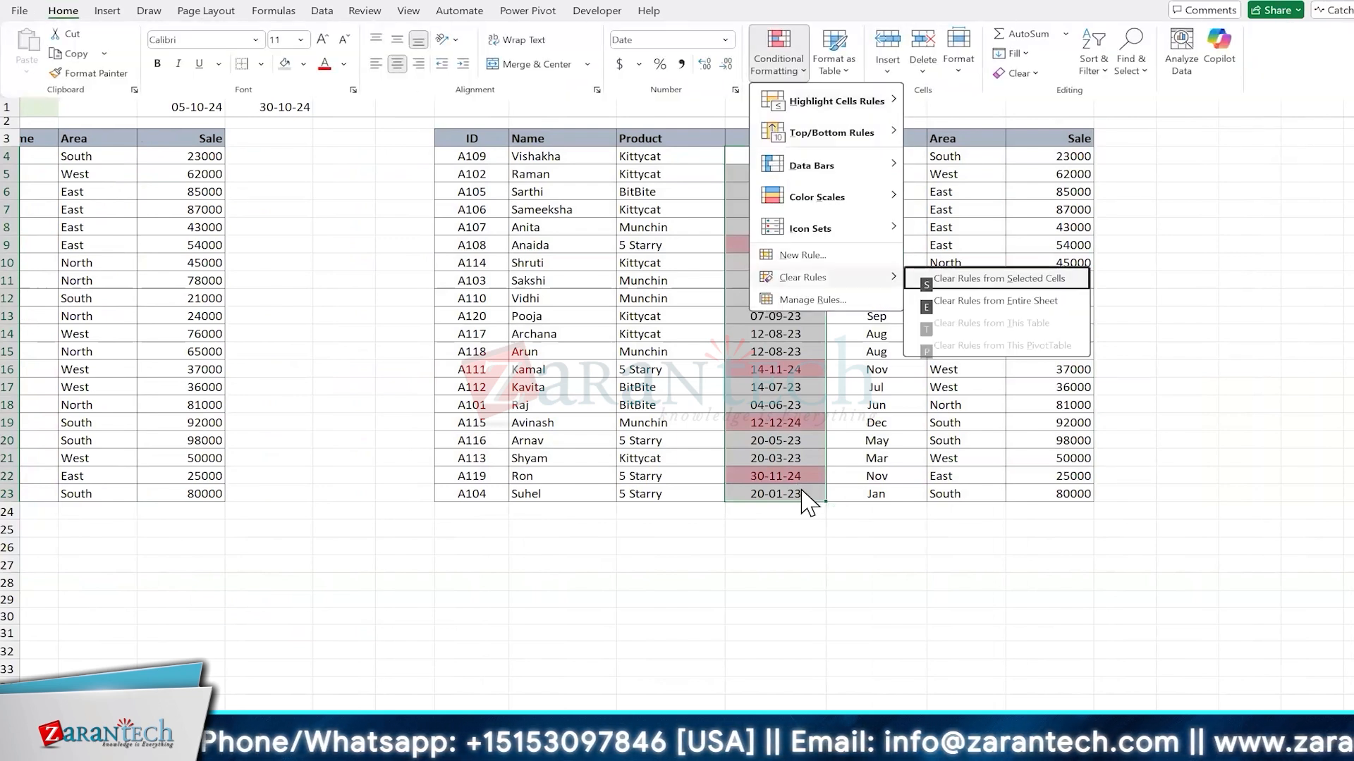
key("s")
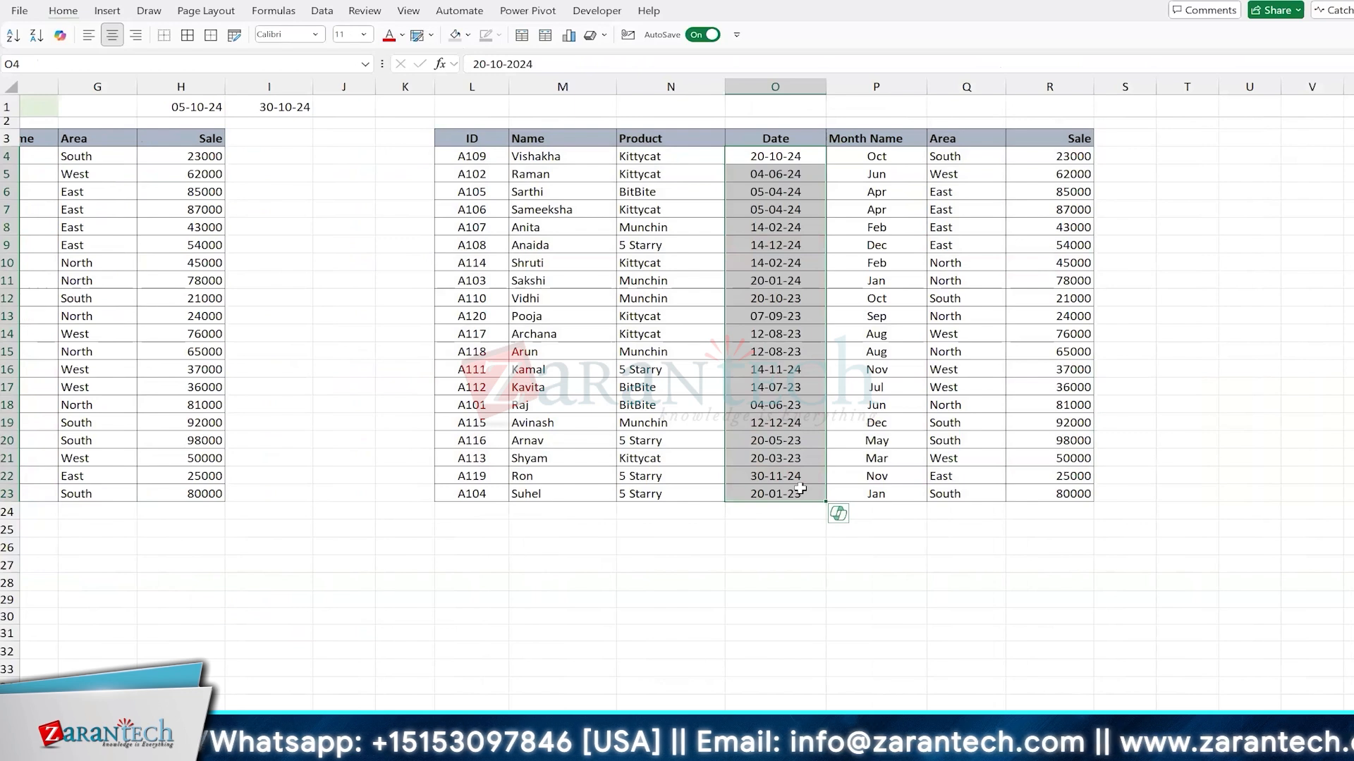
key("ctrl+Left")
key("ctrl+shift+Right")
key("ctrl+shift+Down")
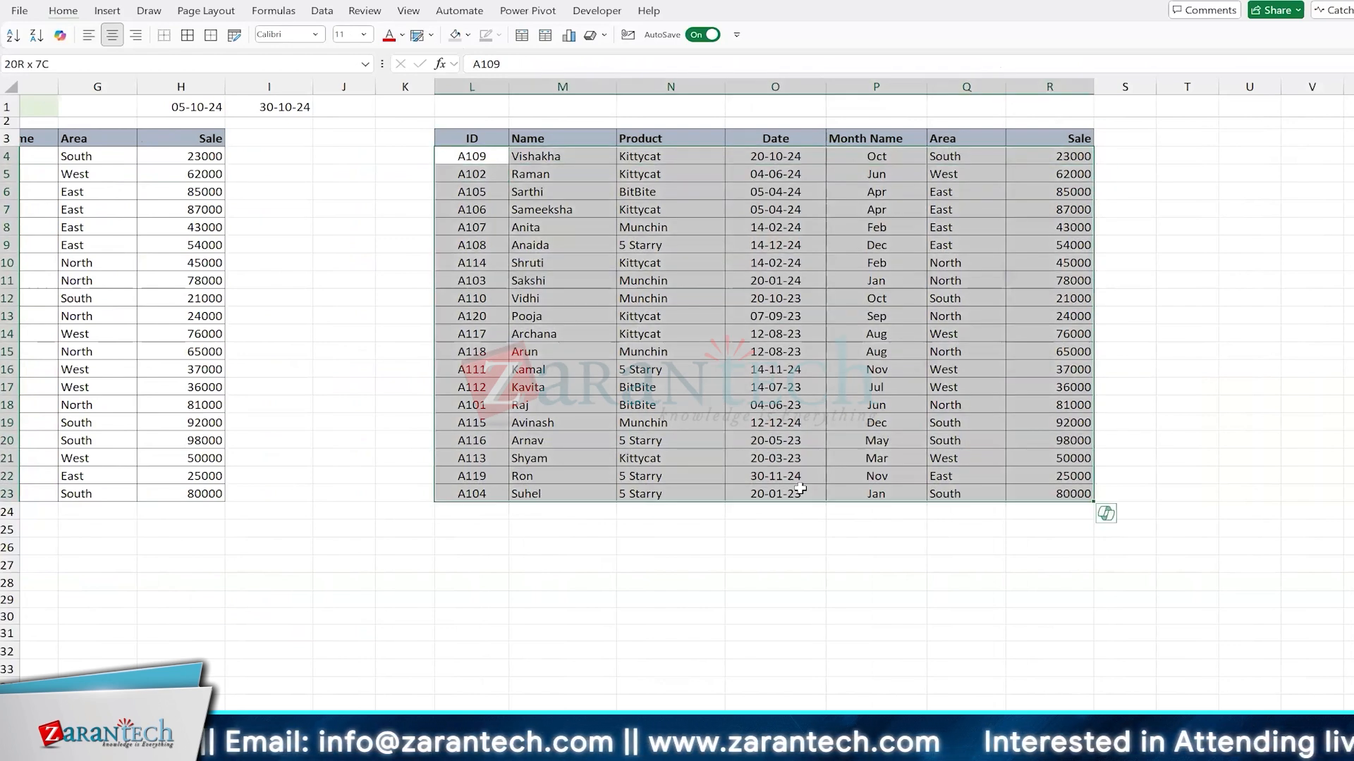
key("alt")
key("h")
key("l")
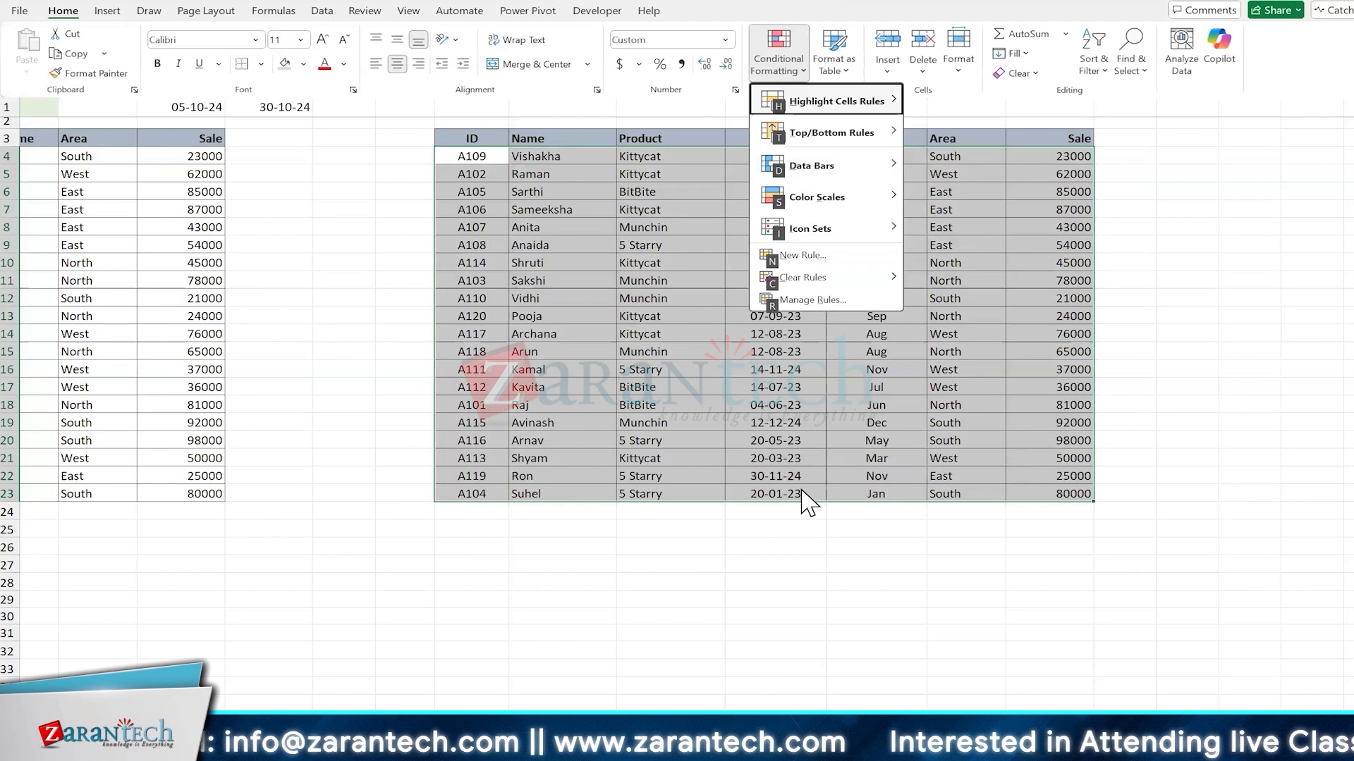
key("n")
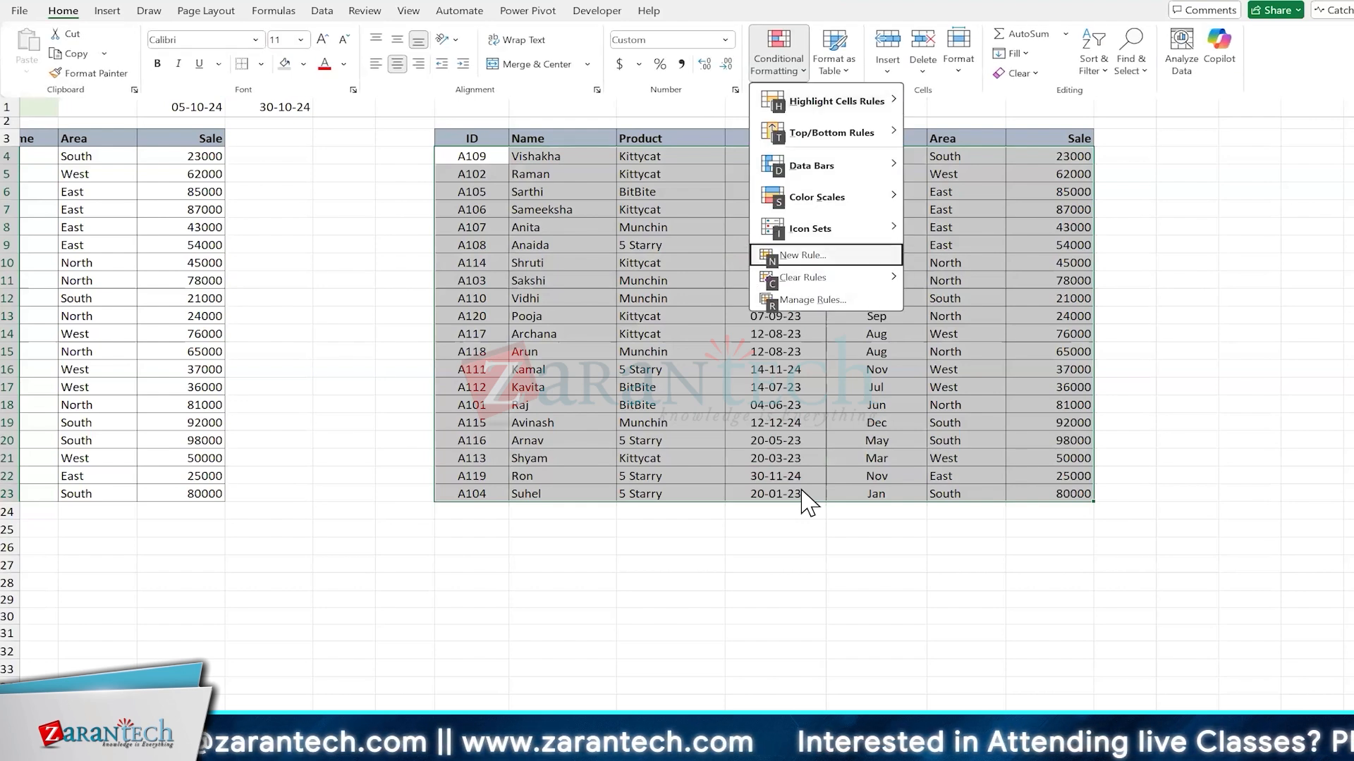
left_click(804, 257)
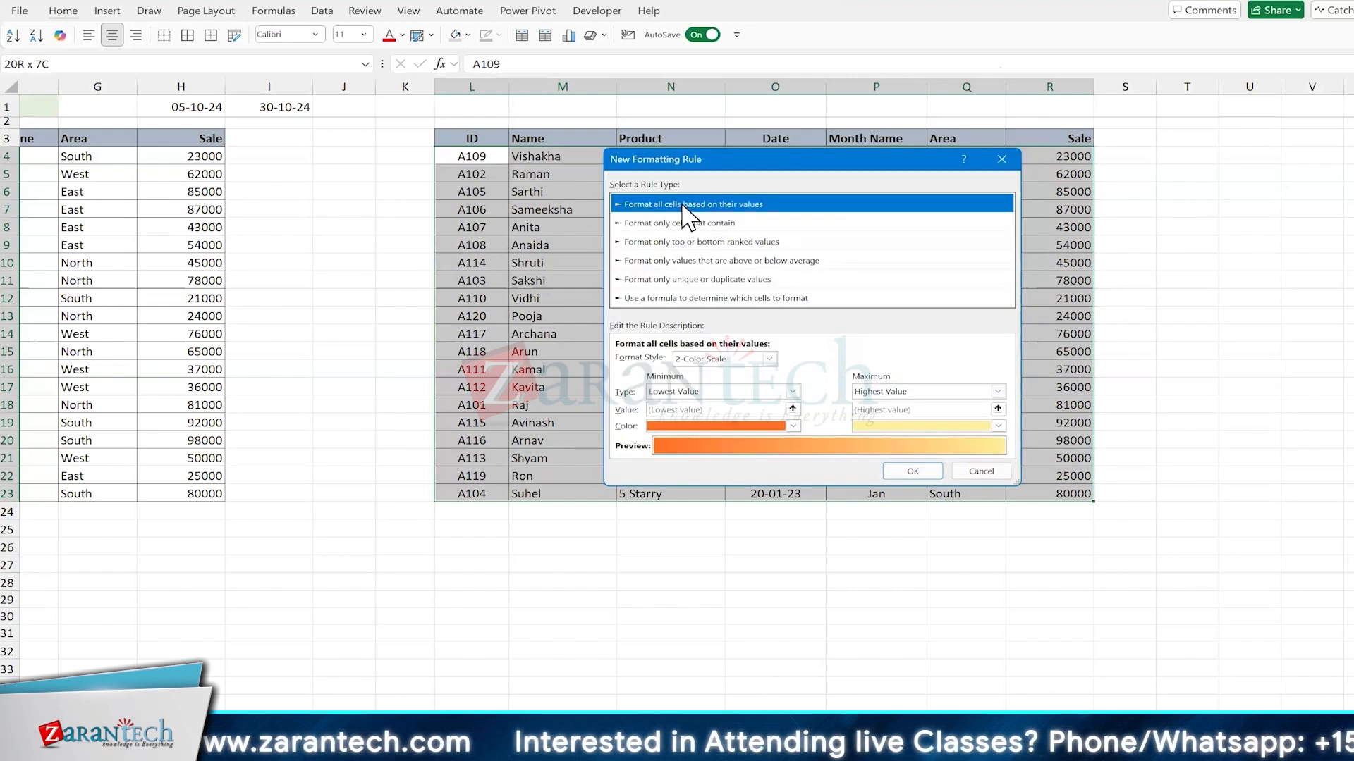
left_click_drag(810, 159, 450, 317)
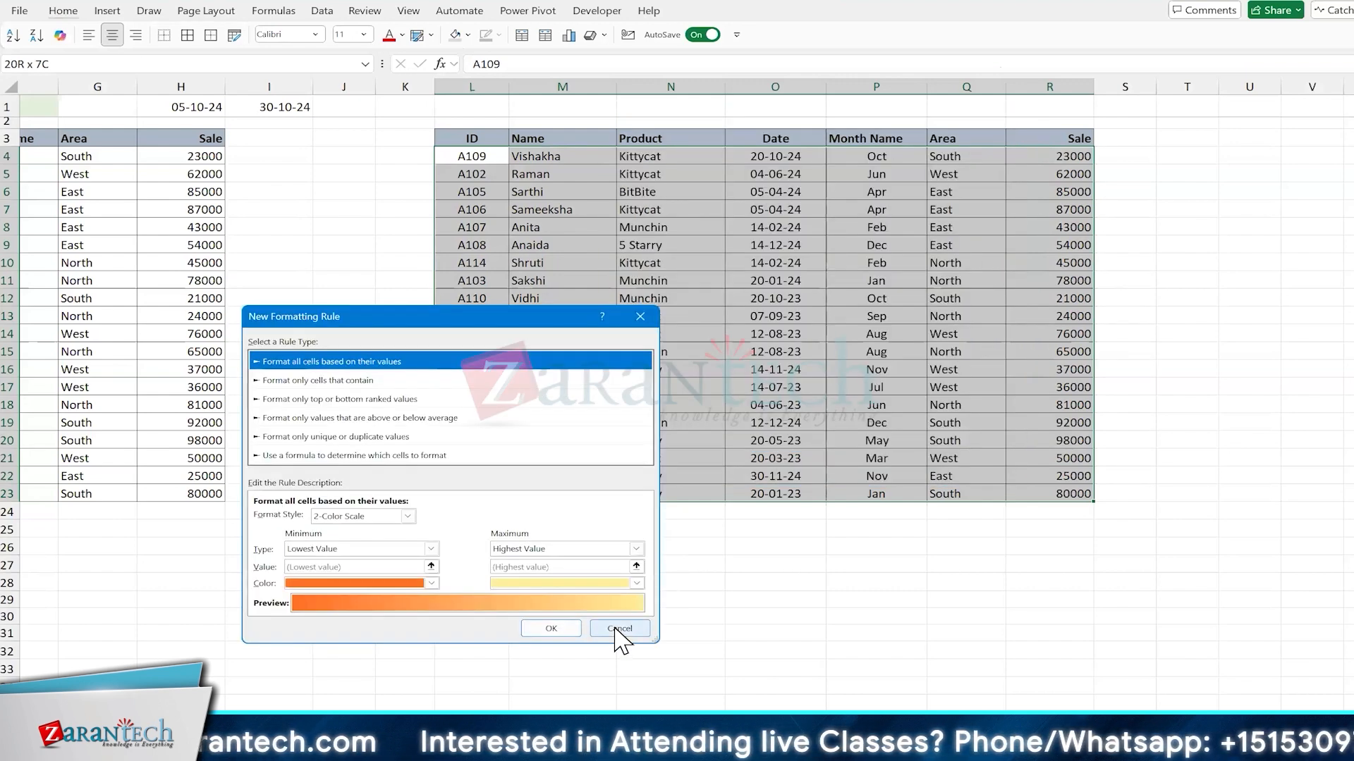
left_click(617, 628)
Step: Enter East in cell L1 above the copied table
left_click(767, 107)
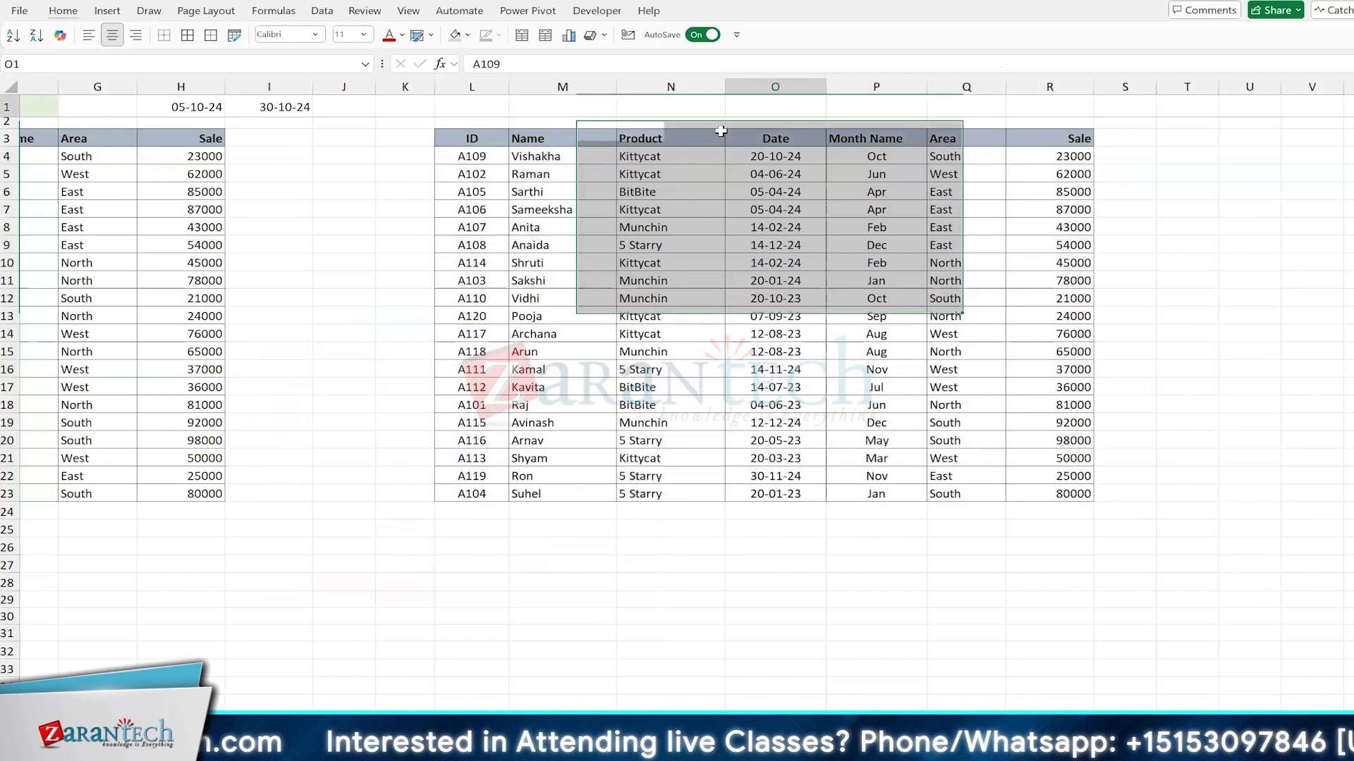
left_click(494, 157)
key("Up")
key("Up")
key("Up")
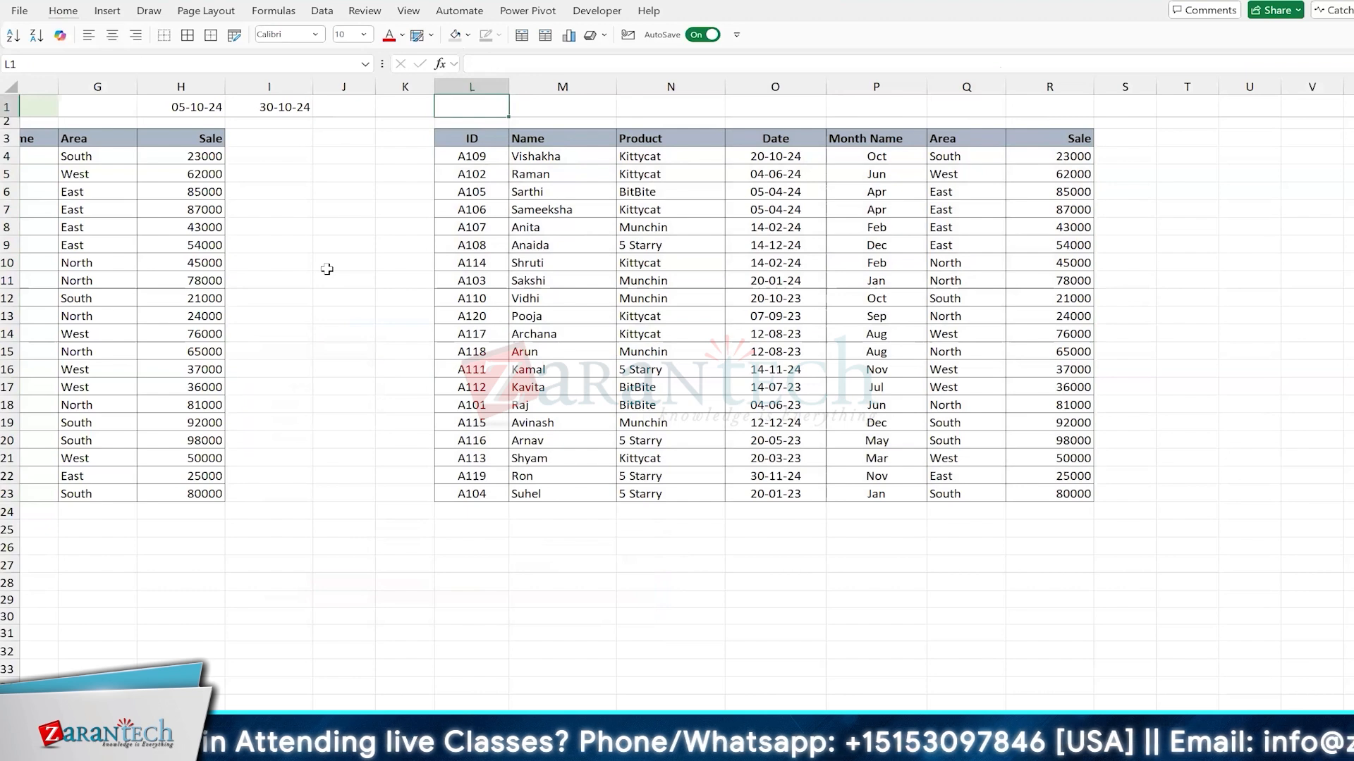
type("East")
key("ctrl+Return")
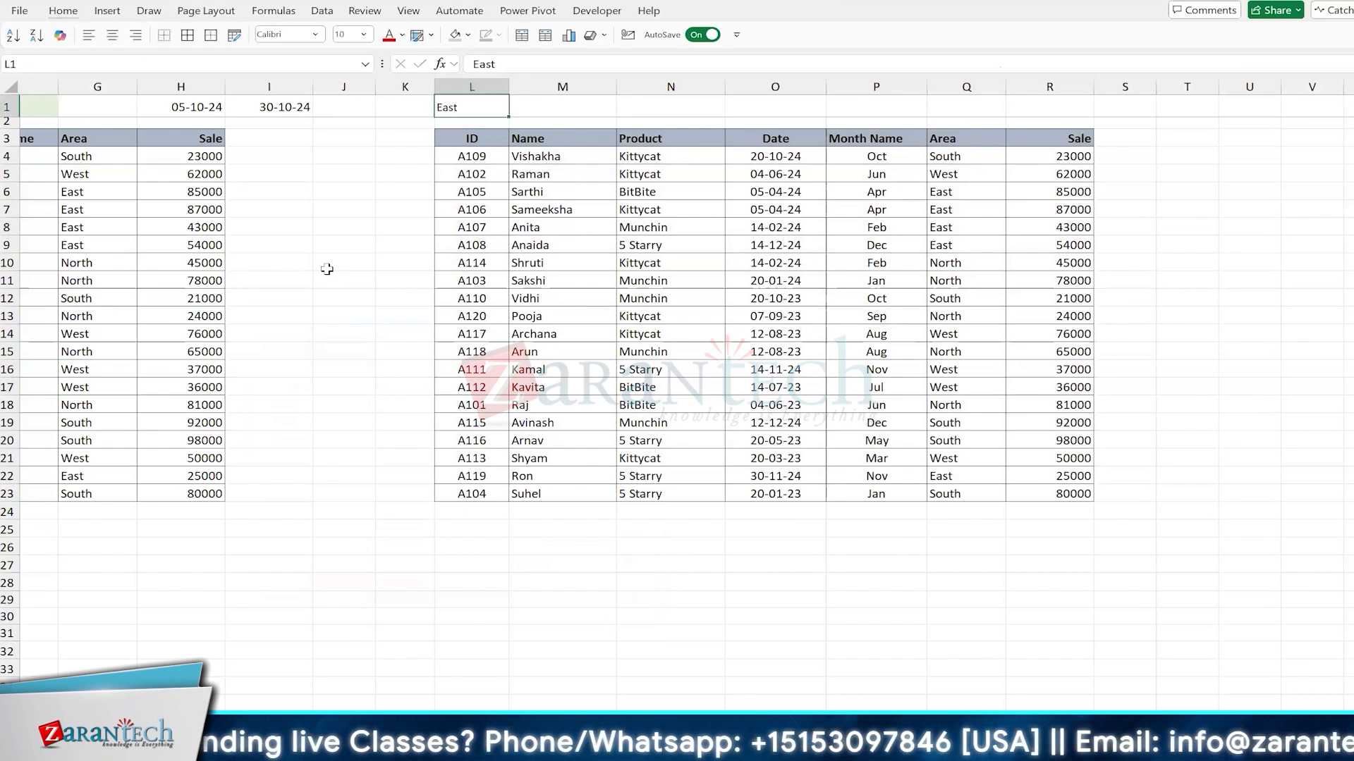
Step: Start a new formula-based conditional formatting rule for the copied table's data rows L4:R23
left_click(471, 159)
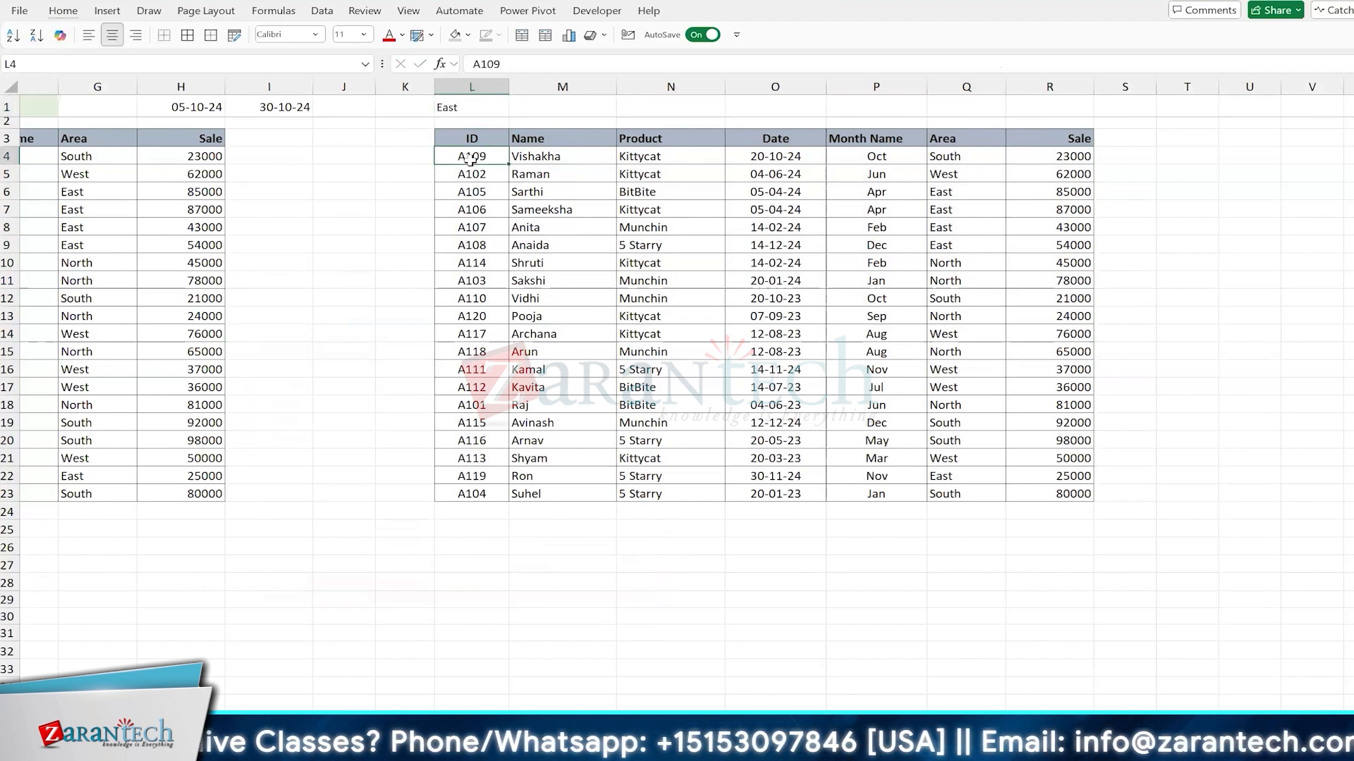
key("ctrl+shift+Right")
key("ctrl+shift+Down")
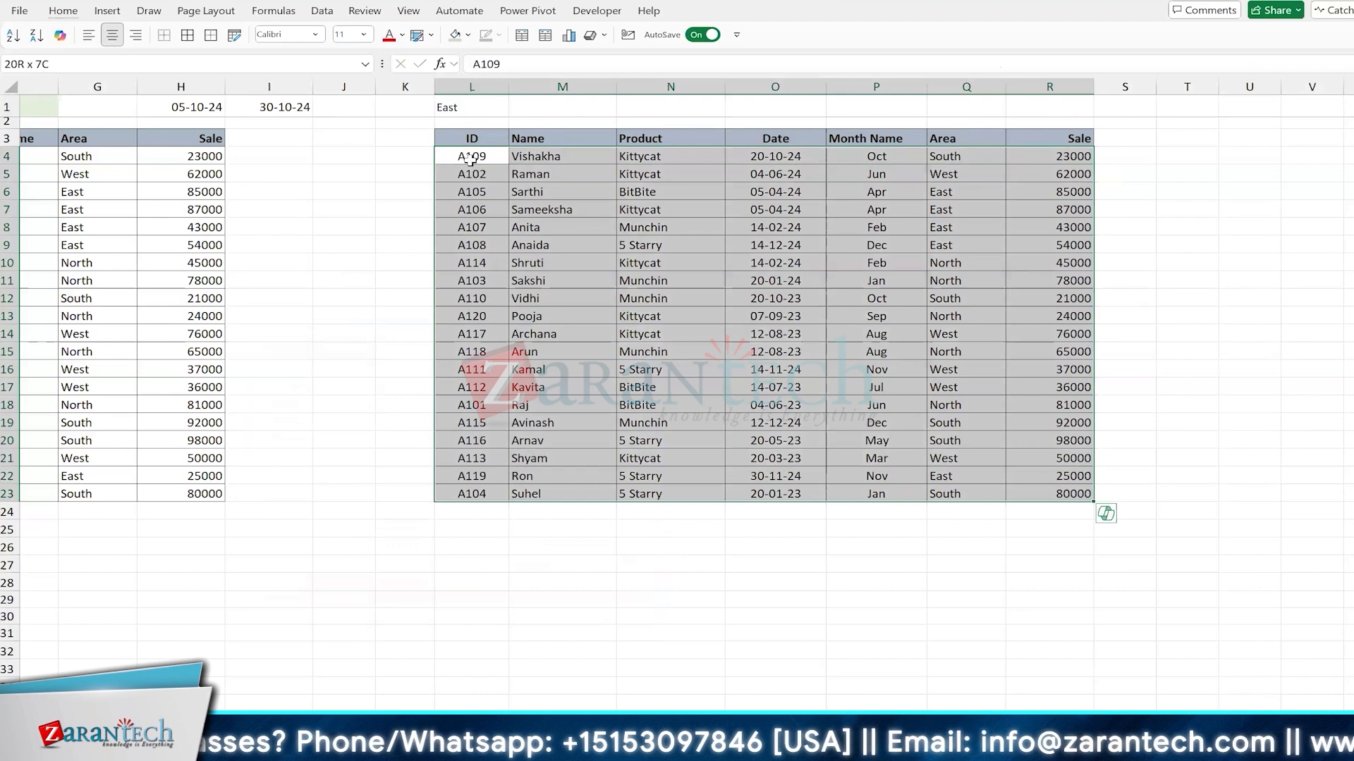
key("alt+h")
key("l")
key("c")
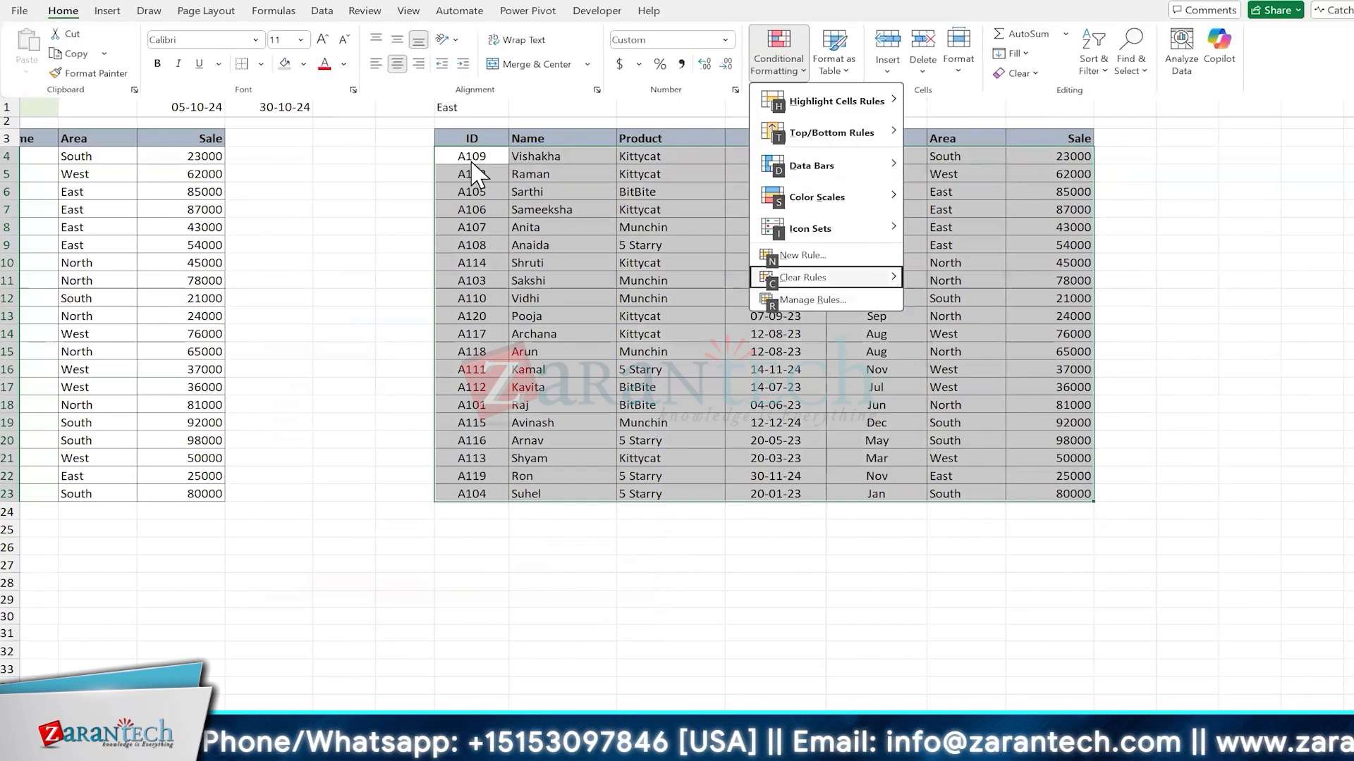
key("n")
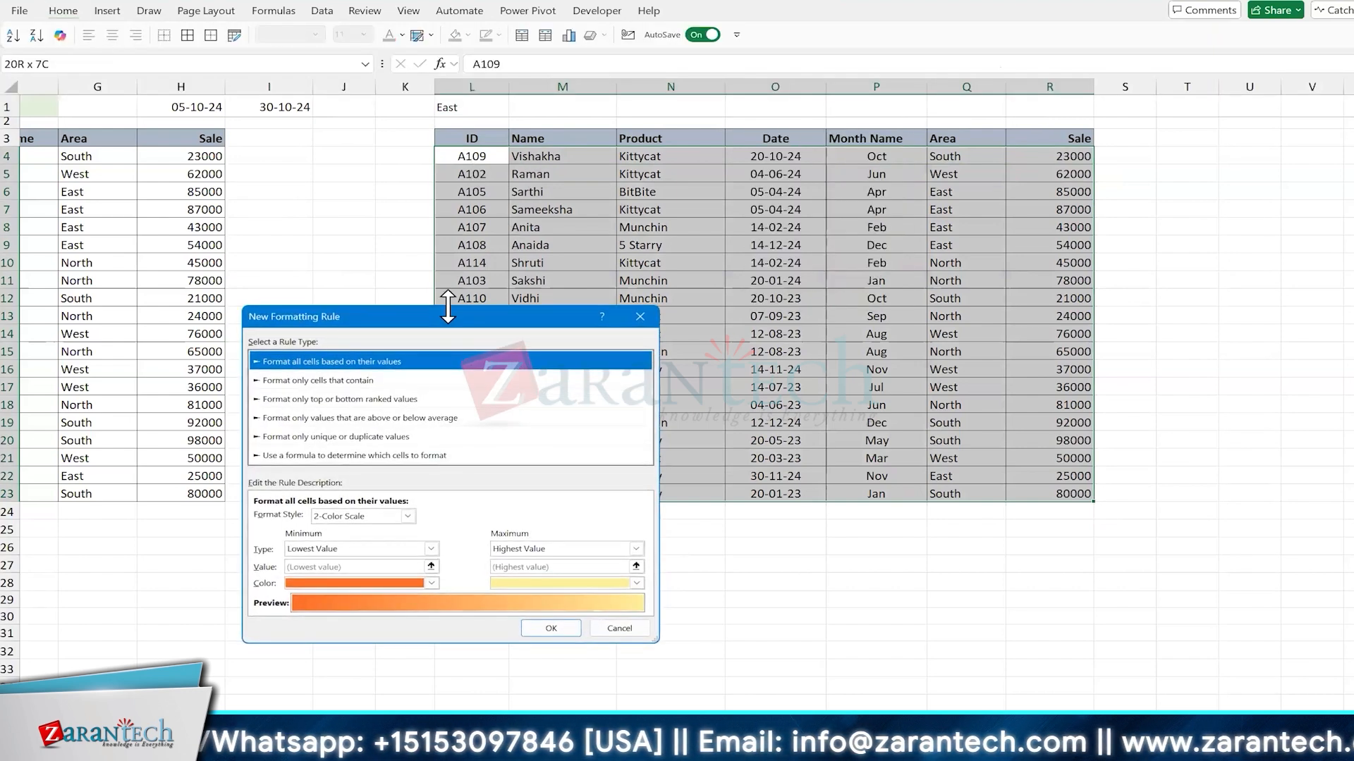
left_click_drag(450, 316, 678, 267)
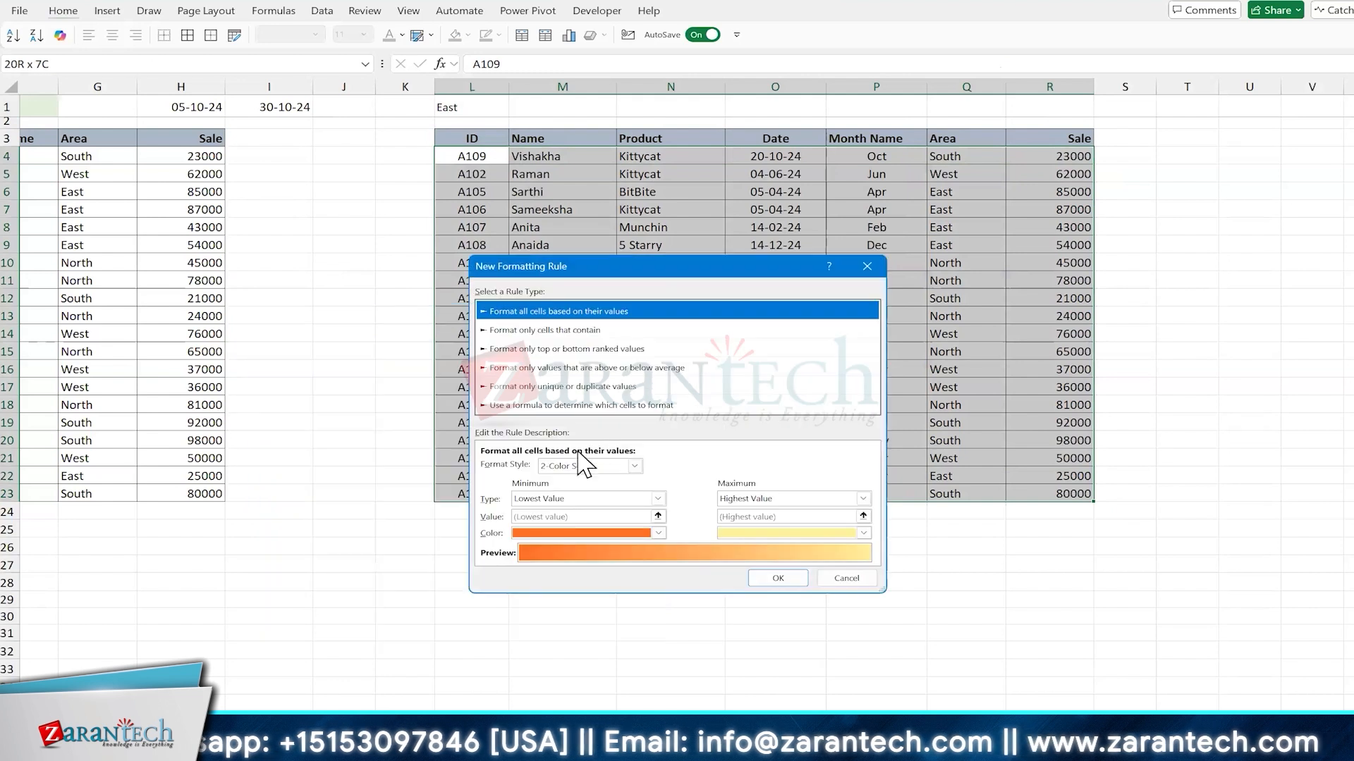
left_click(530, 406)
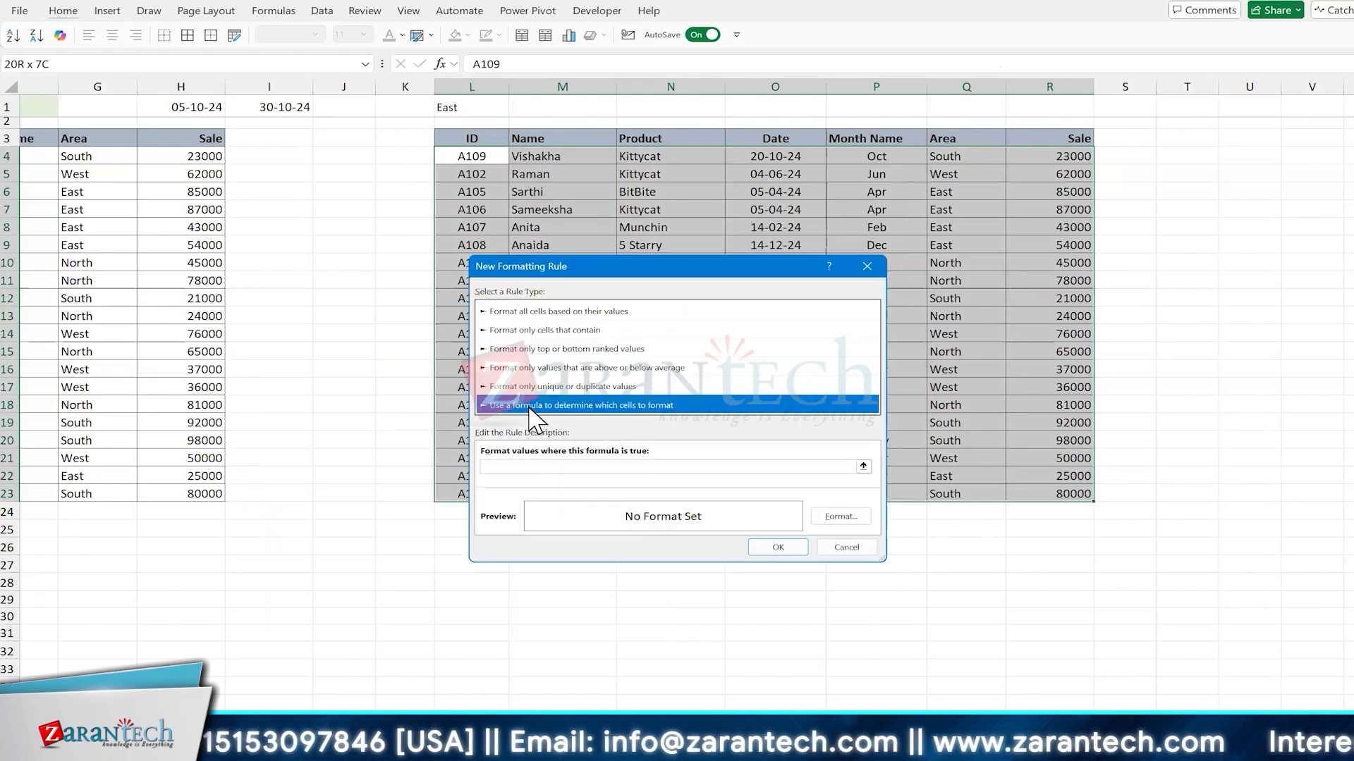
Step: Enter the rule formula =AND($O4>=$I$1,$Q4="east") to match rows by date and area
left_click(518, 466)
type("=")
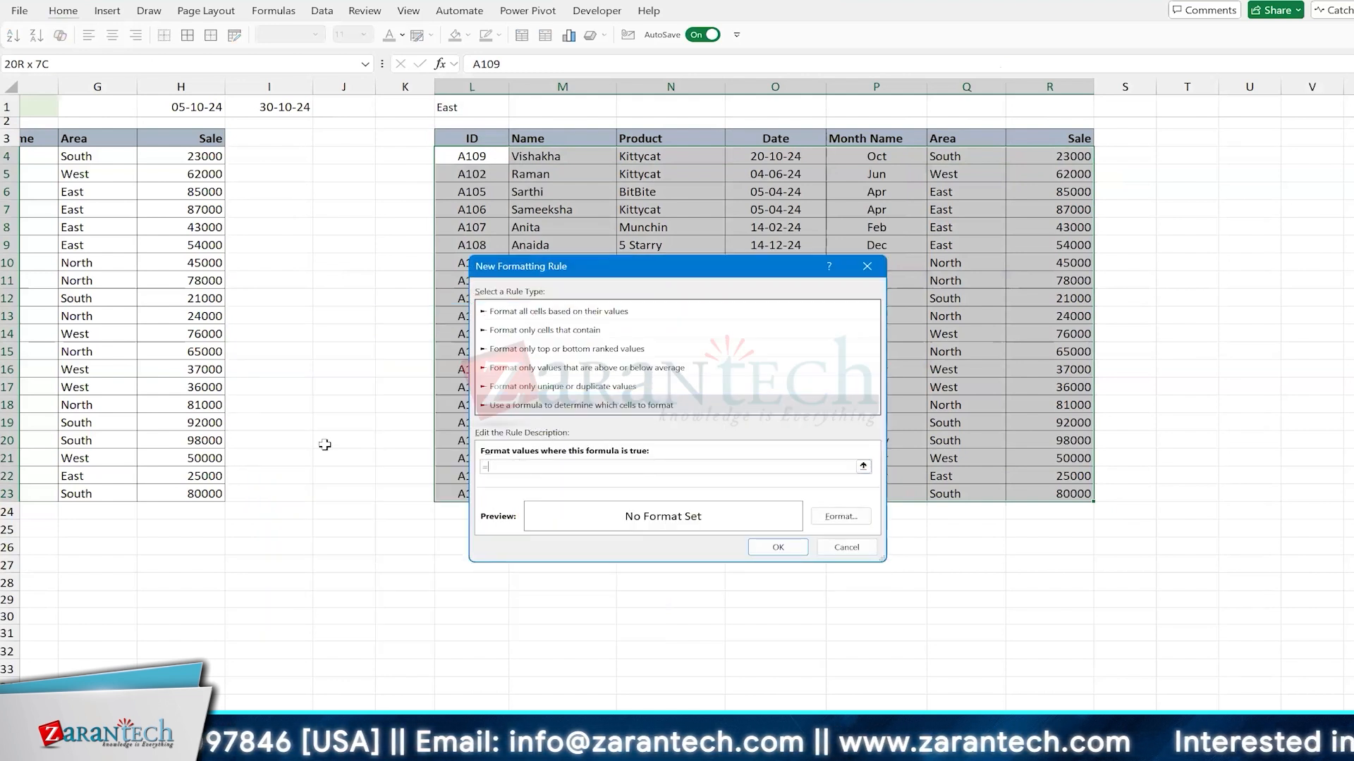
type("AND(")
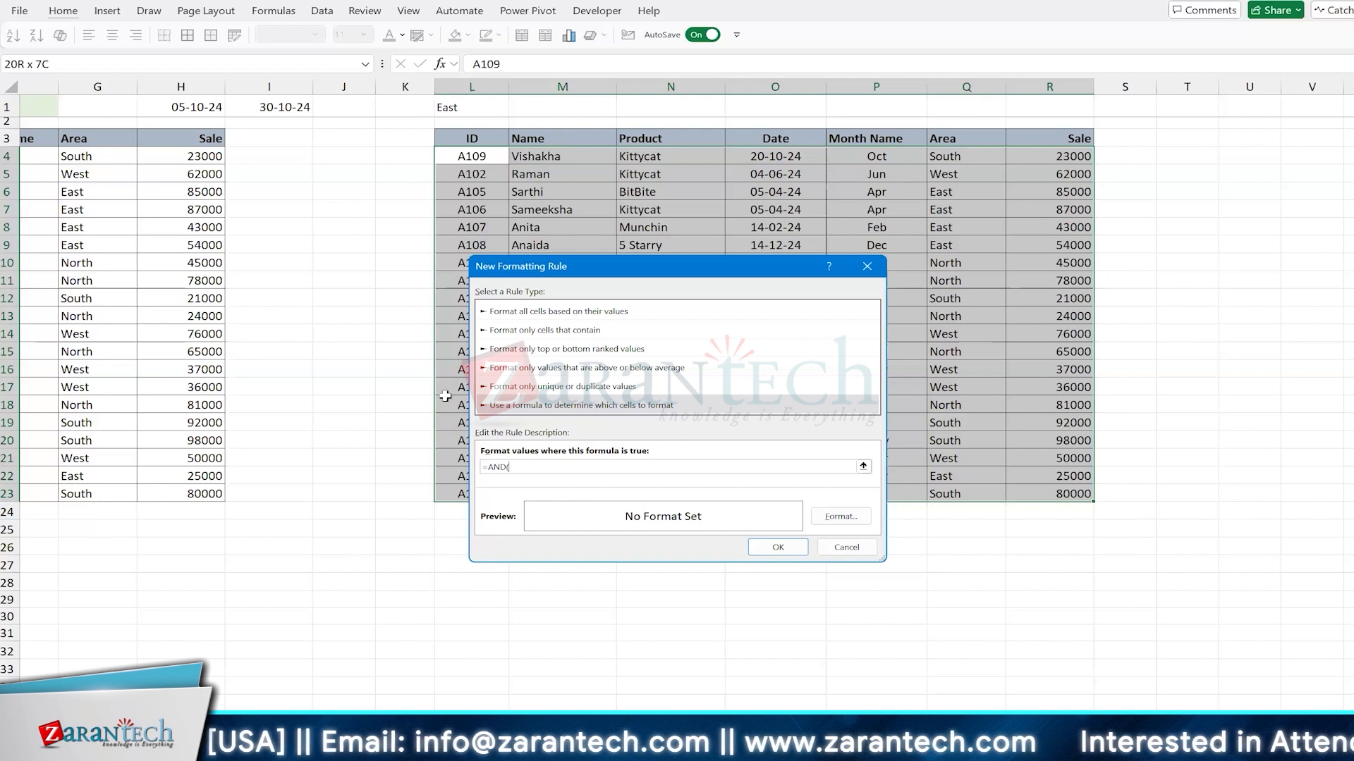
left_click(772, 157)
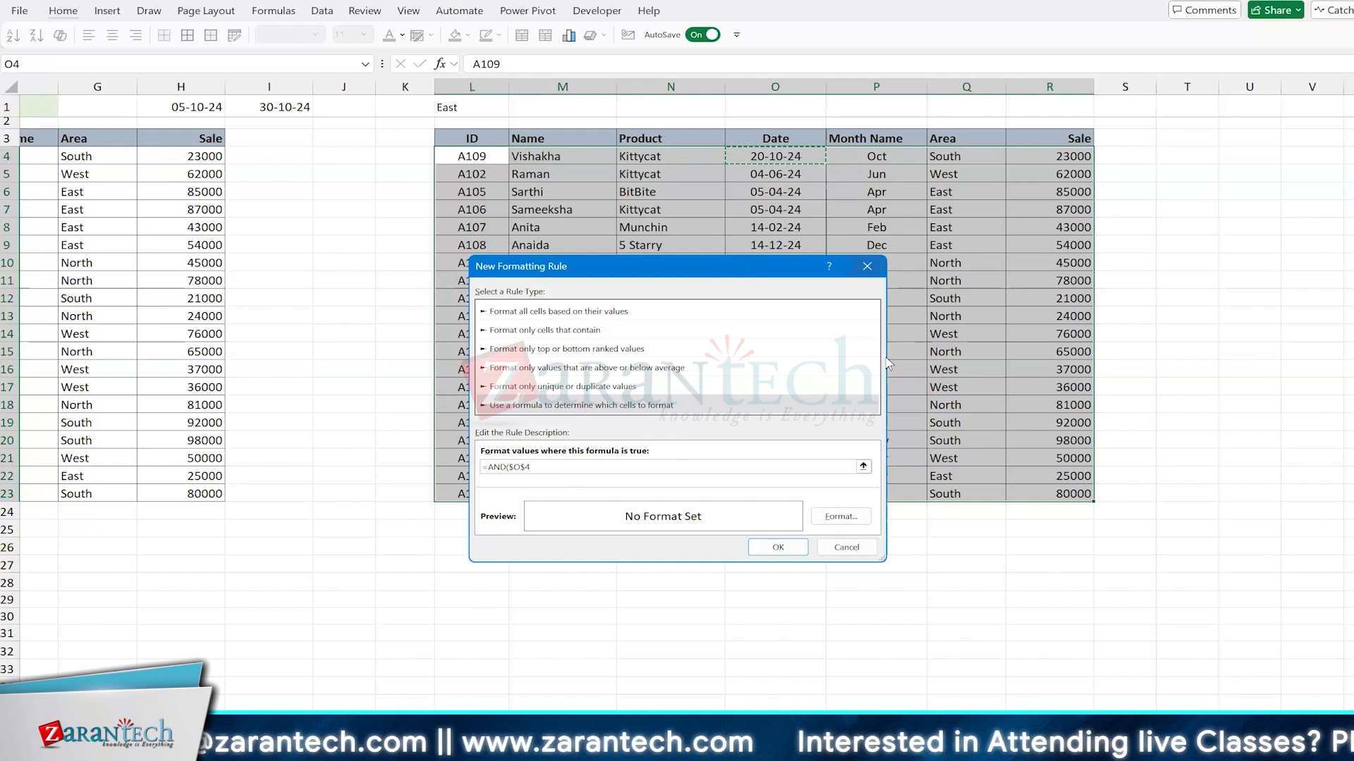
key("F4")
key("F4")
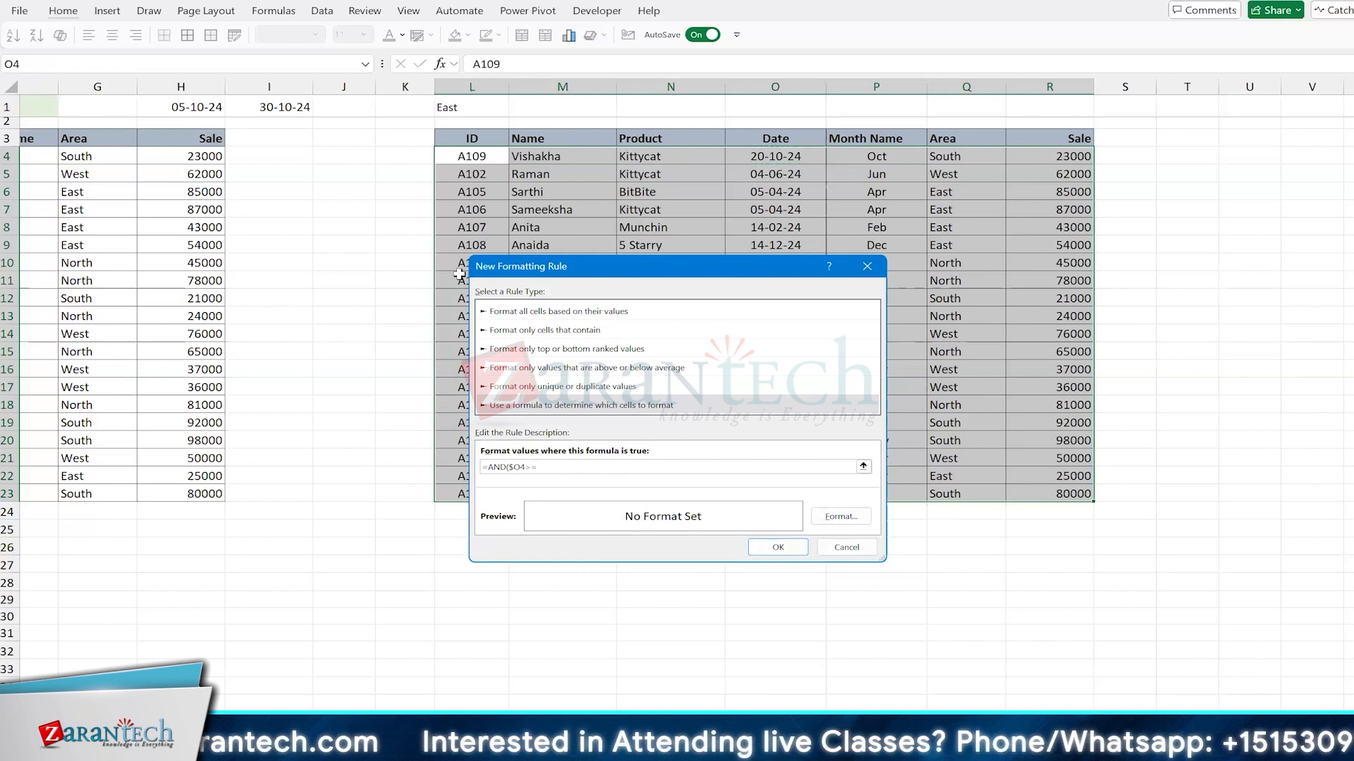
left_click(284, 107)
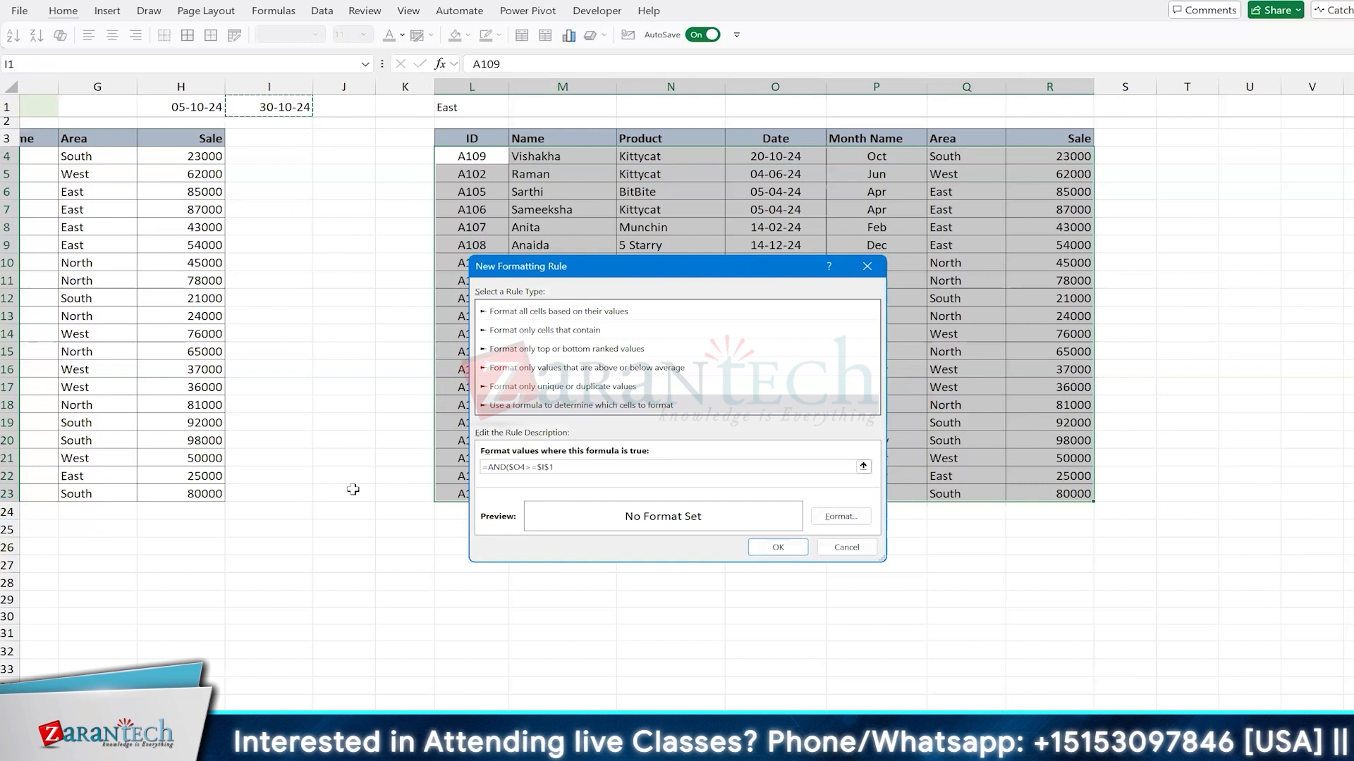
type(",")
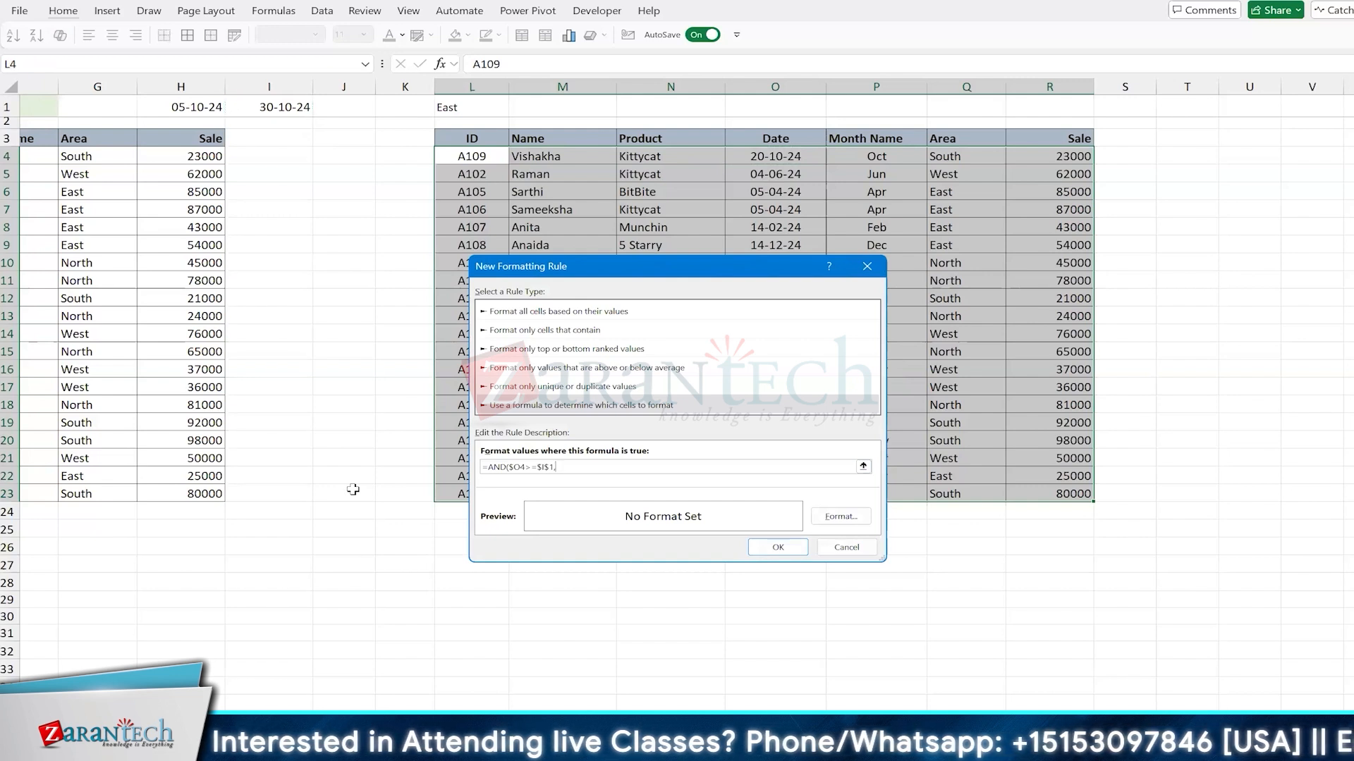
left_click(948, 156)
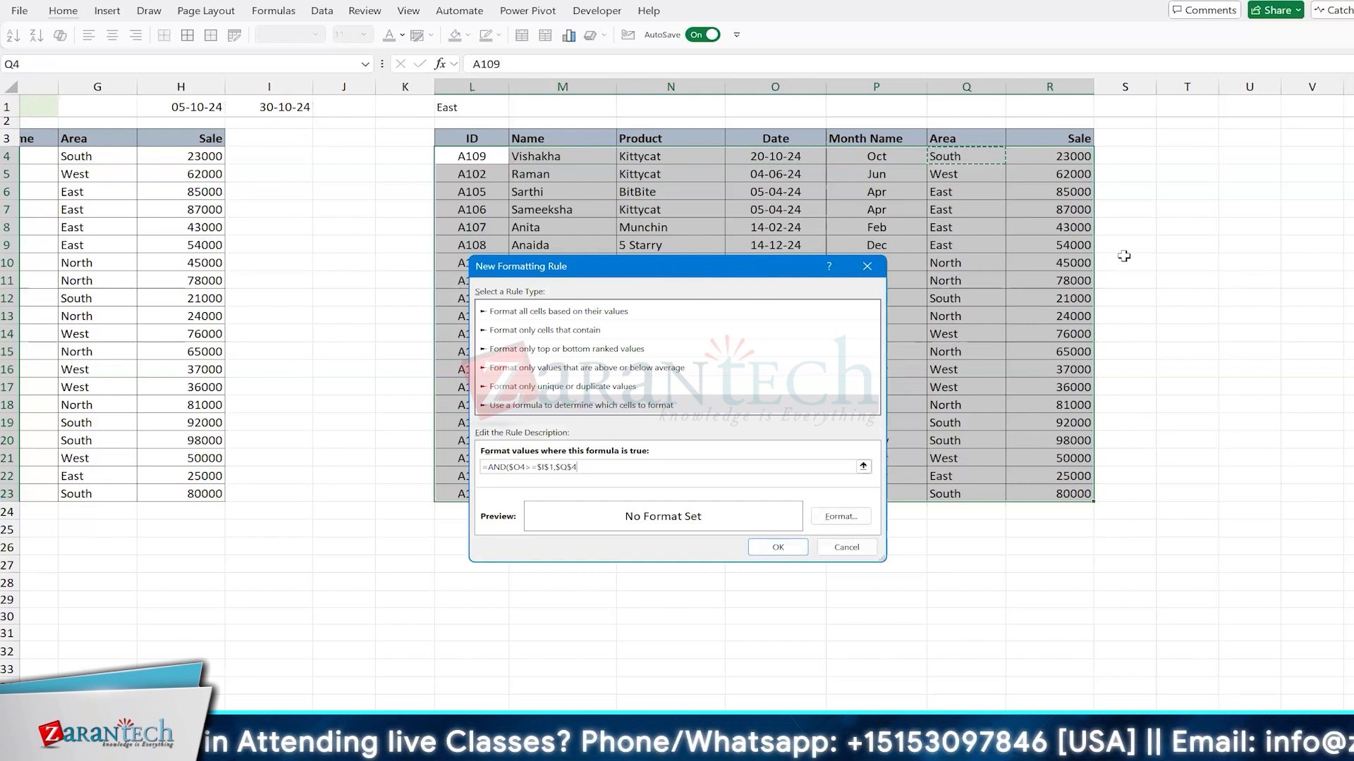
key("F4")
key("F4")
type("=\"east")
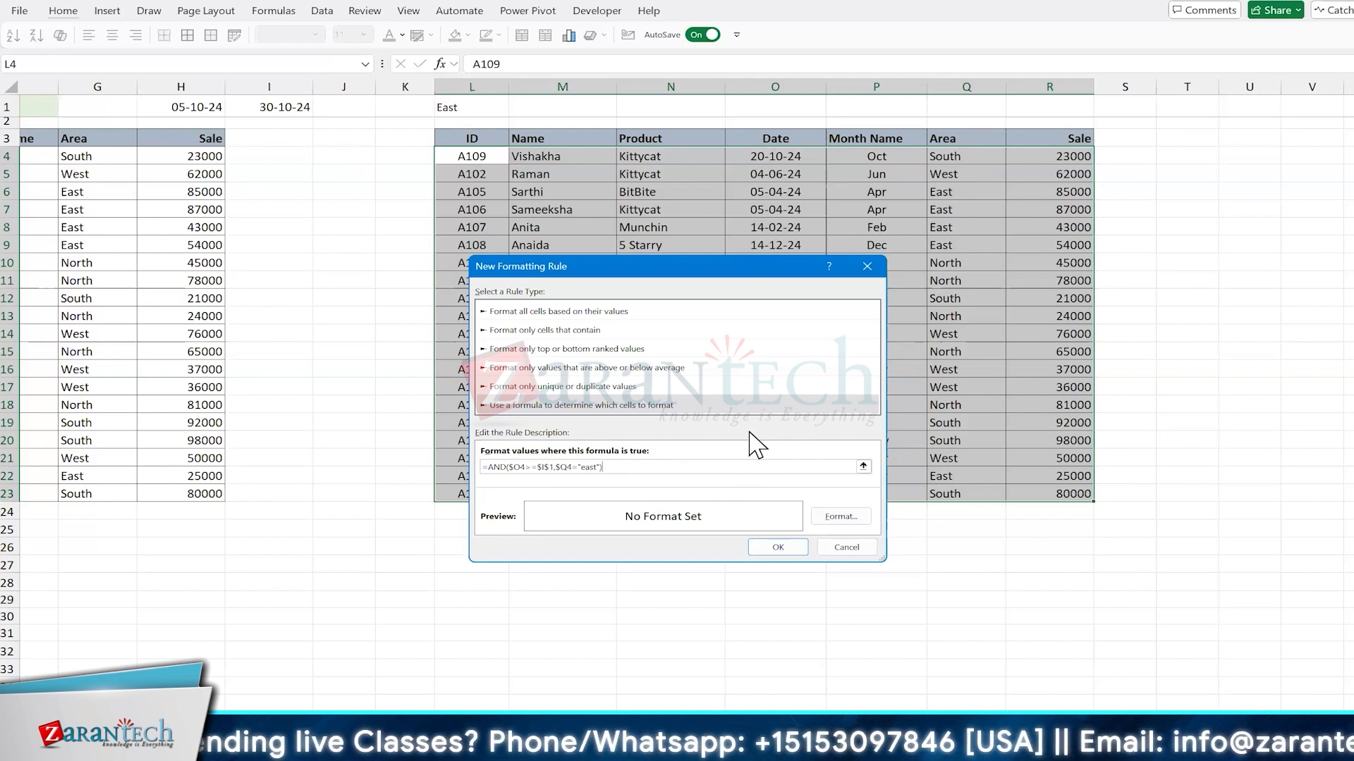
Step: Give the rule the lightest gold background fill and apply it to the table
left_click(836, 516)
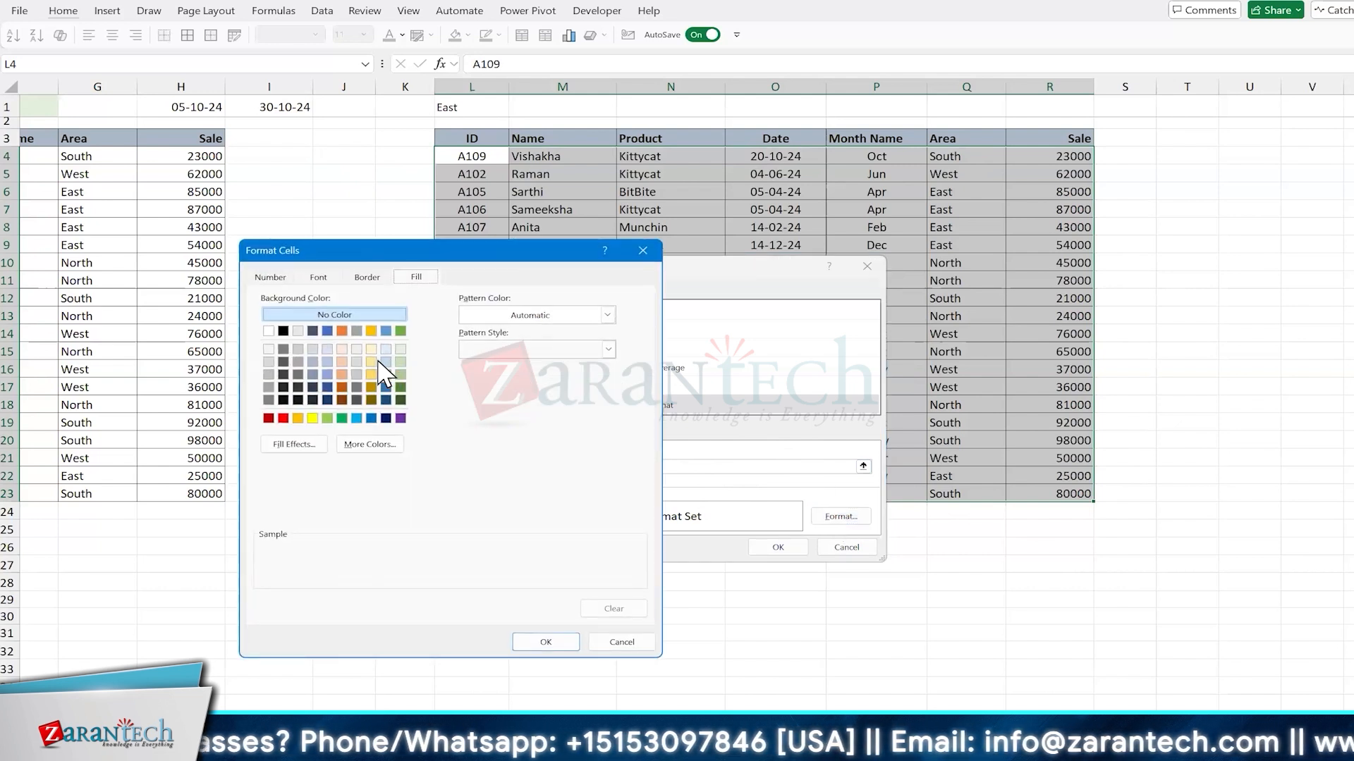
left_click(371, 361)
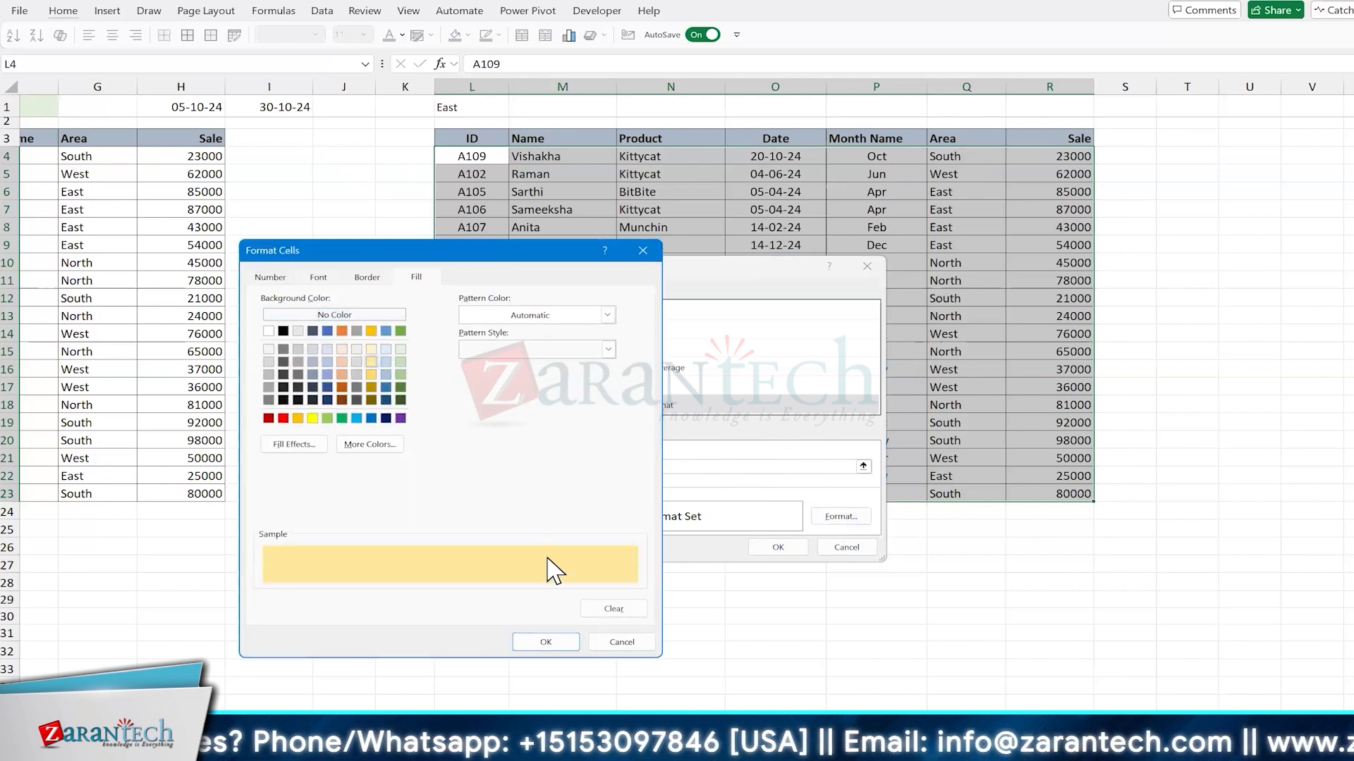
left_click(371, 349)
left_click(562, 644)
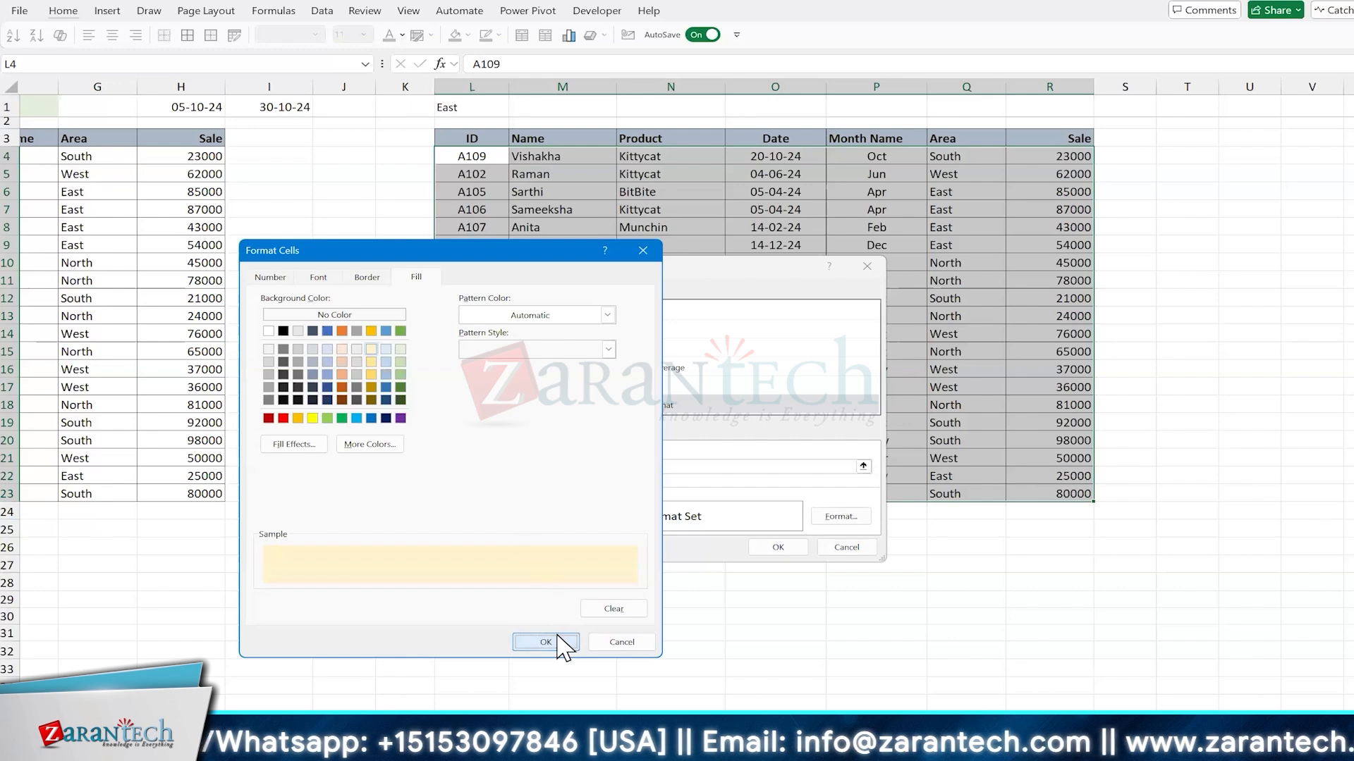
left_click(777, 548)
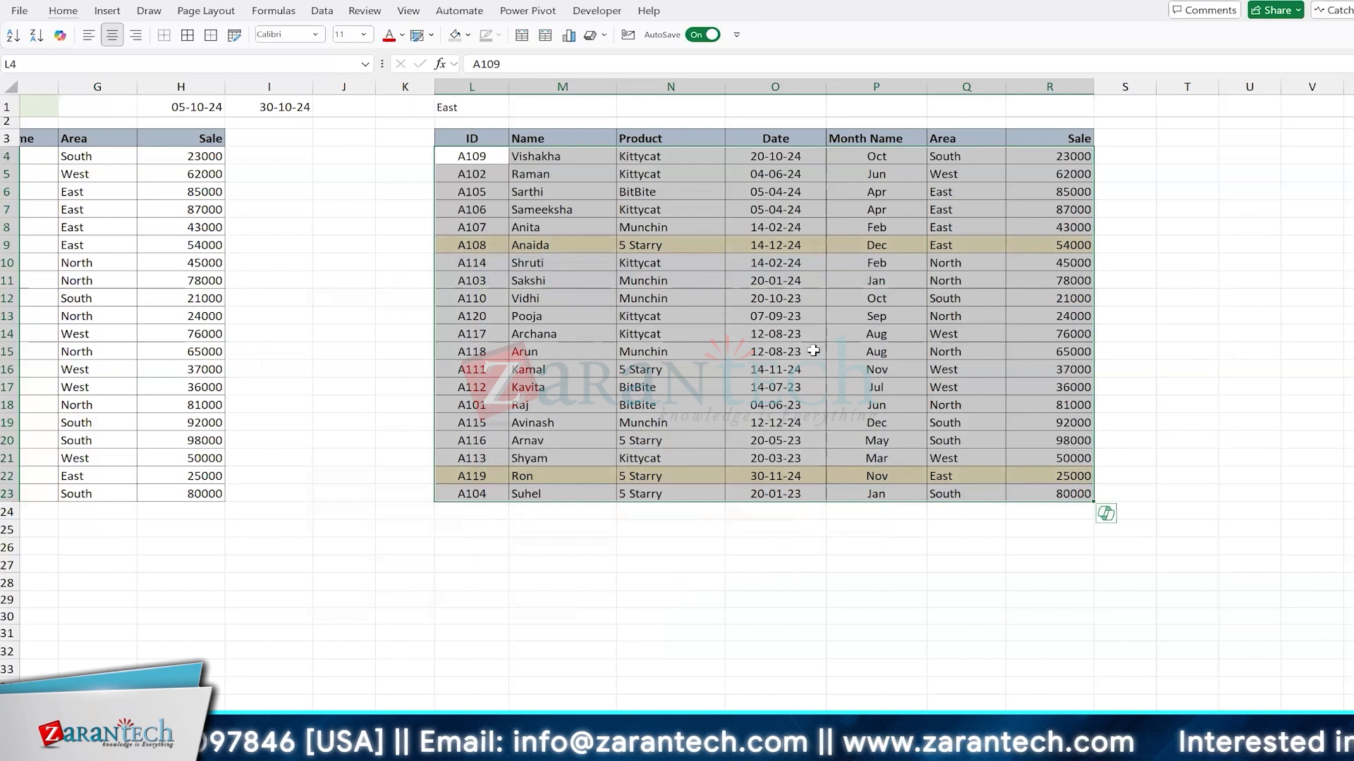
Step: Change the area in Q19 to East to test the row highlighting rule
left_click(962, 418)
type("East")
key("Return")
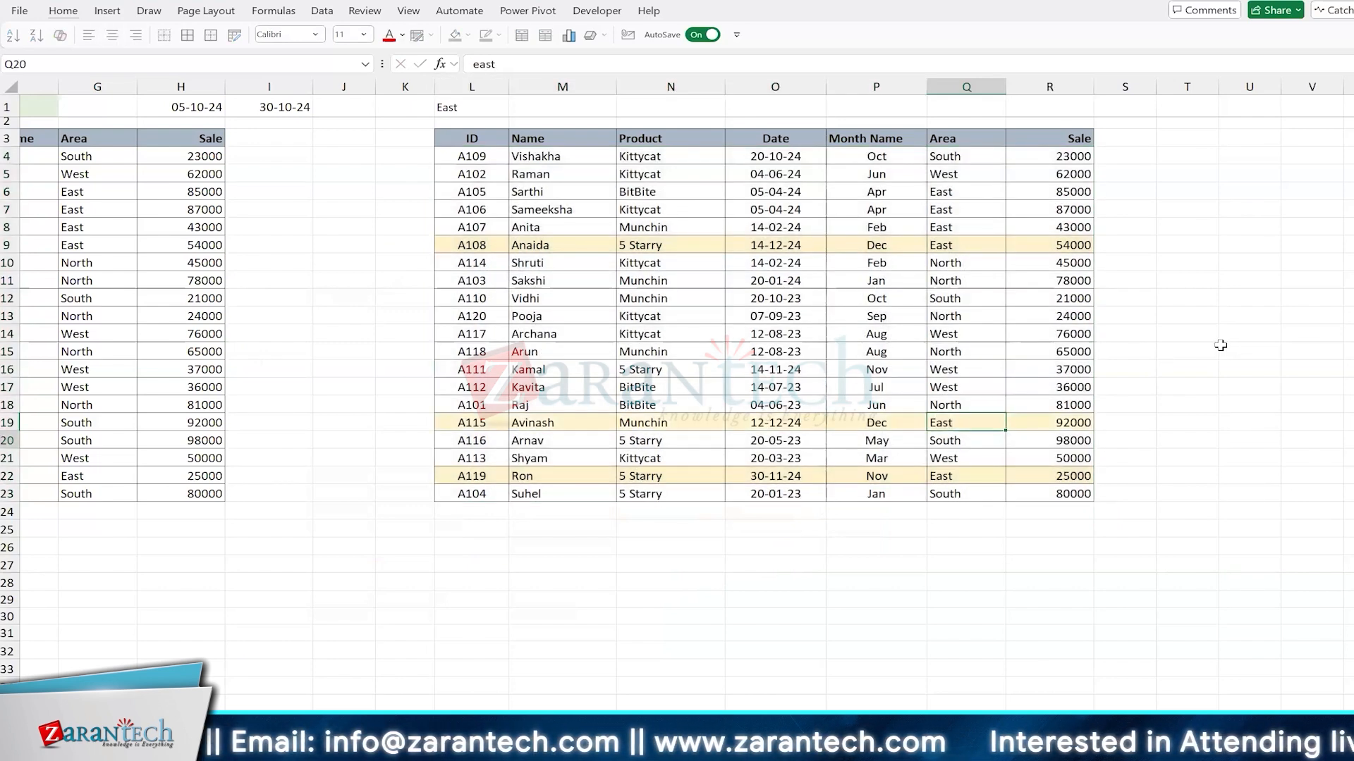
key("Up")
key("Up")
key("Up")
key("Up")
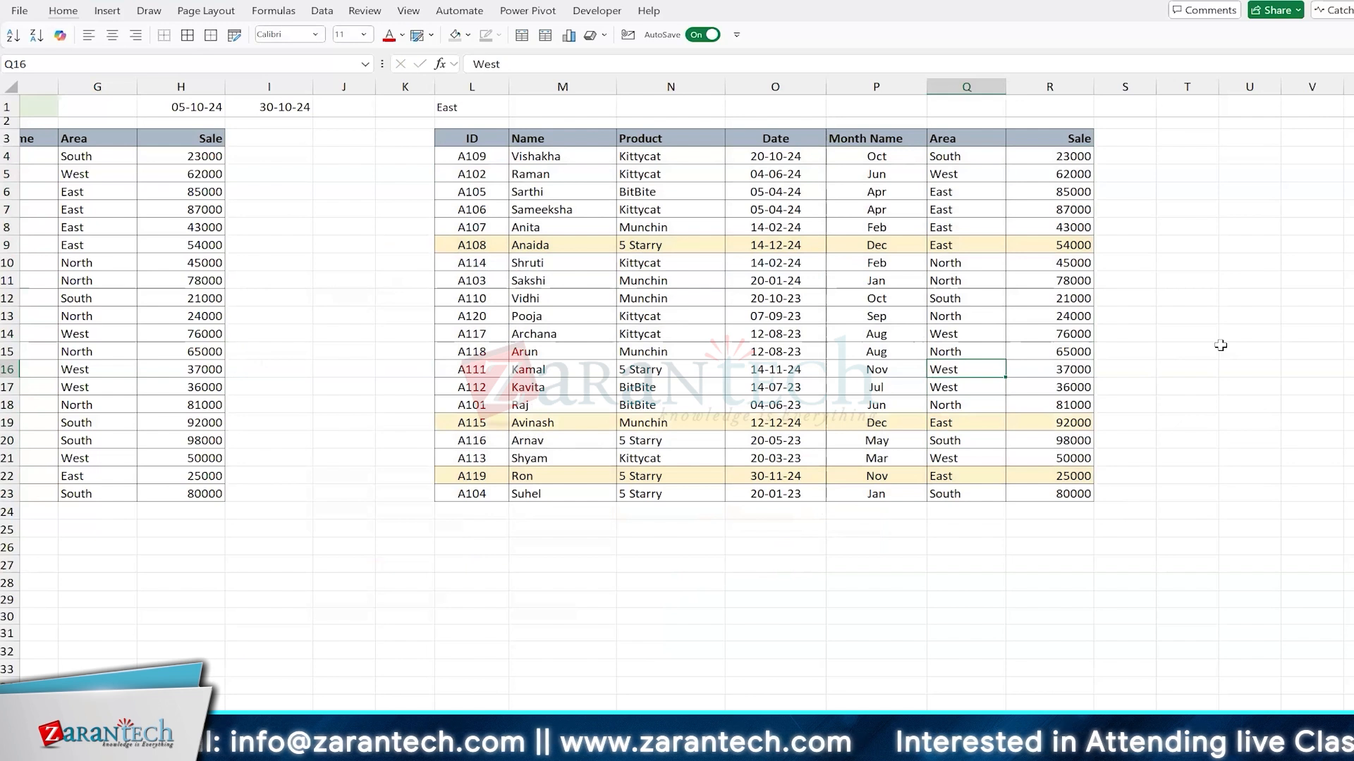
Step: Open the row highlighting rule on the copied table for editing and copy its formula without changing the rule
left_click(603, 295)
key("alt")
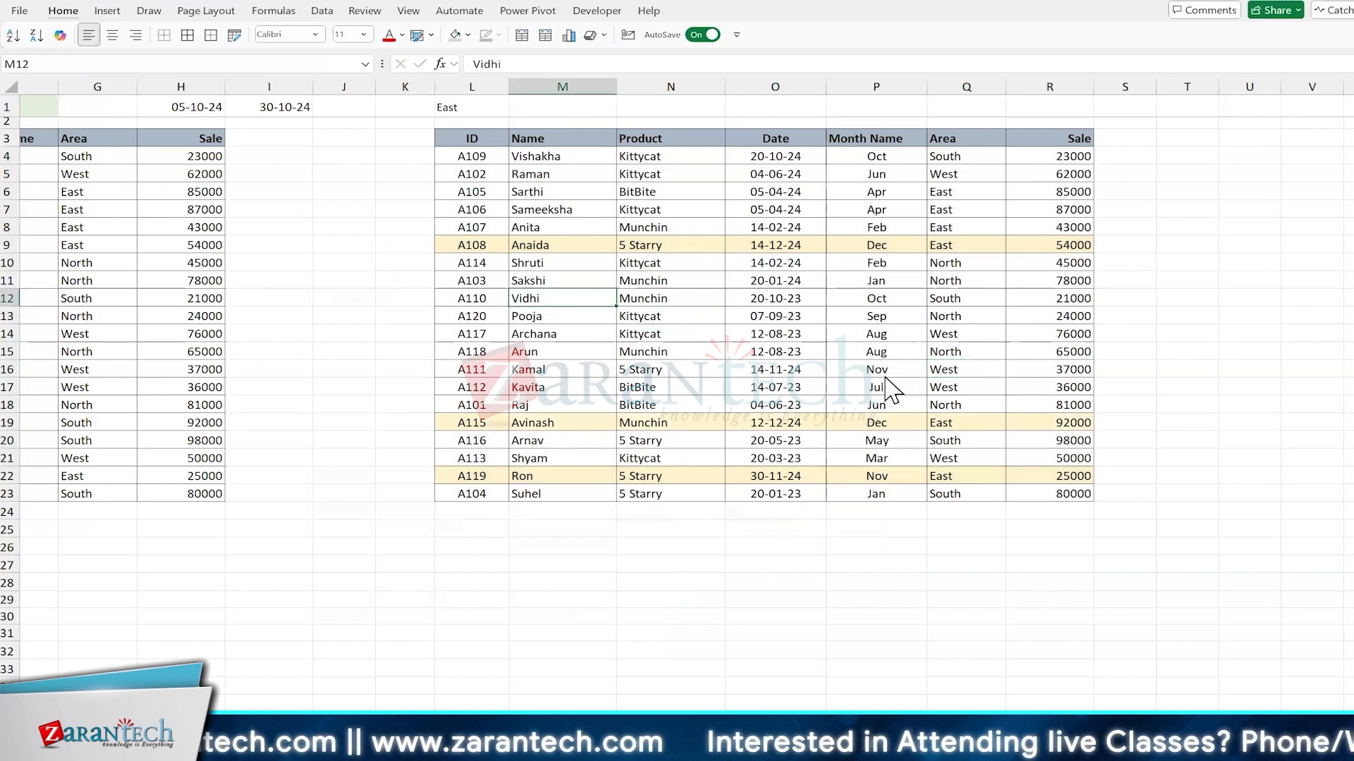
key("h")
key("l")
key("r")
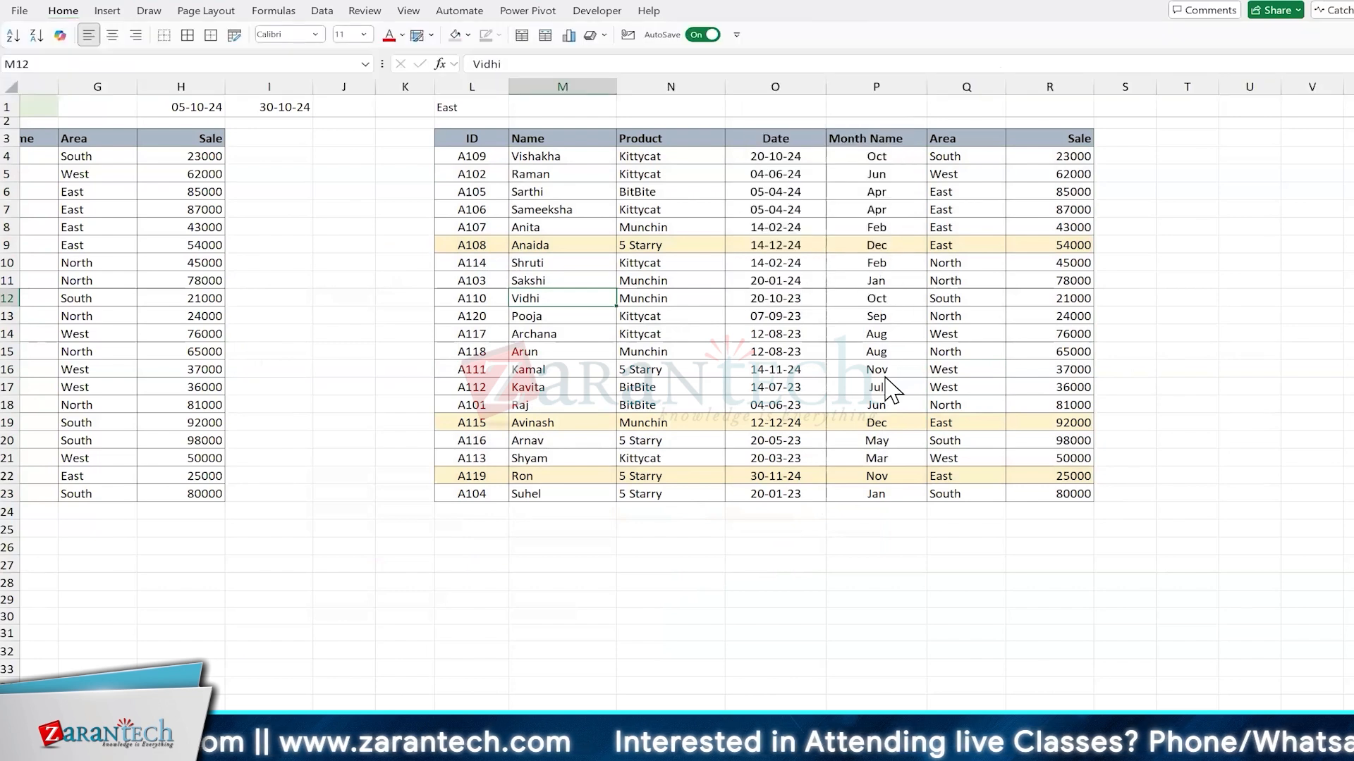
left_click(516, 399)
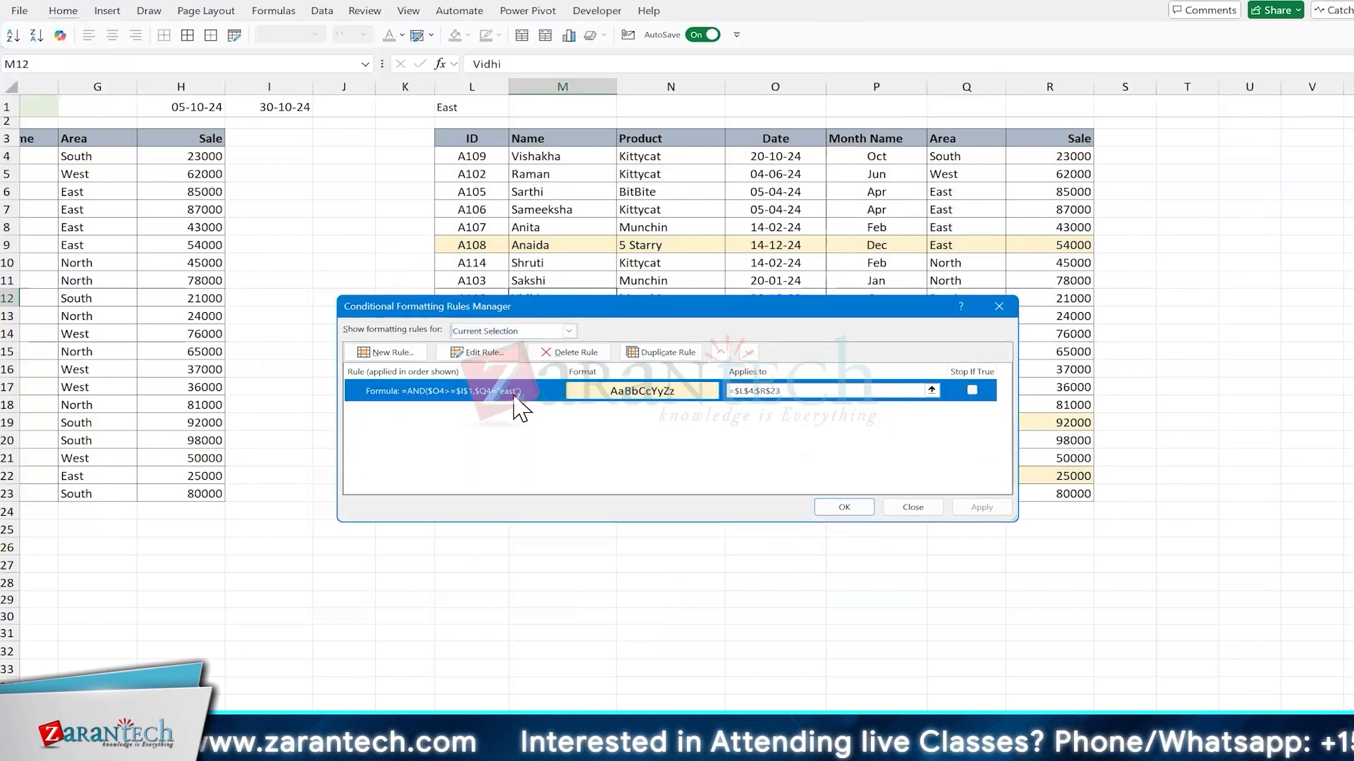
double_click(515, 398)
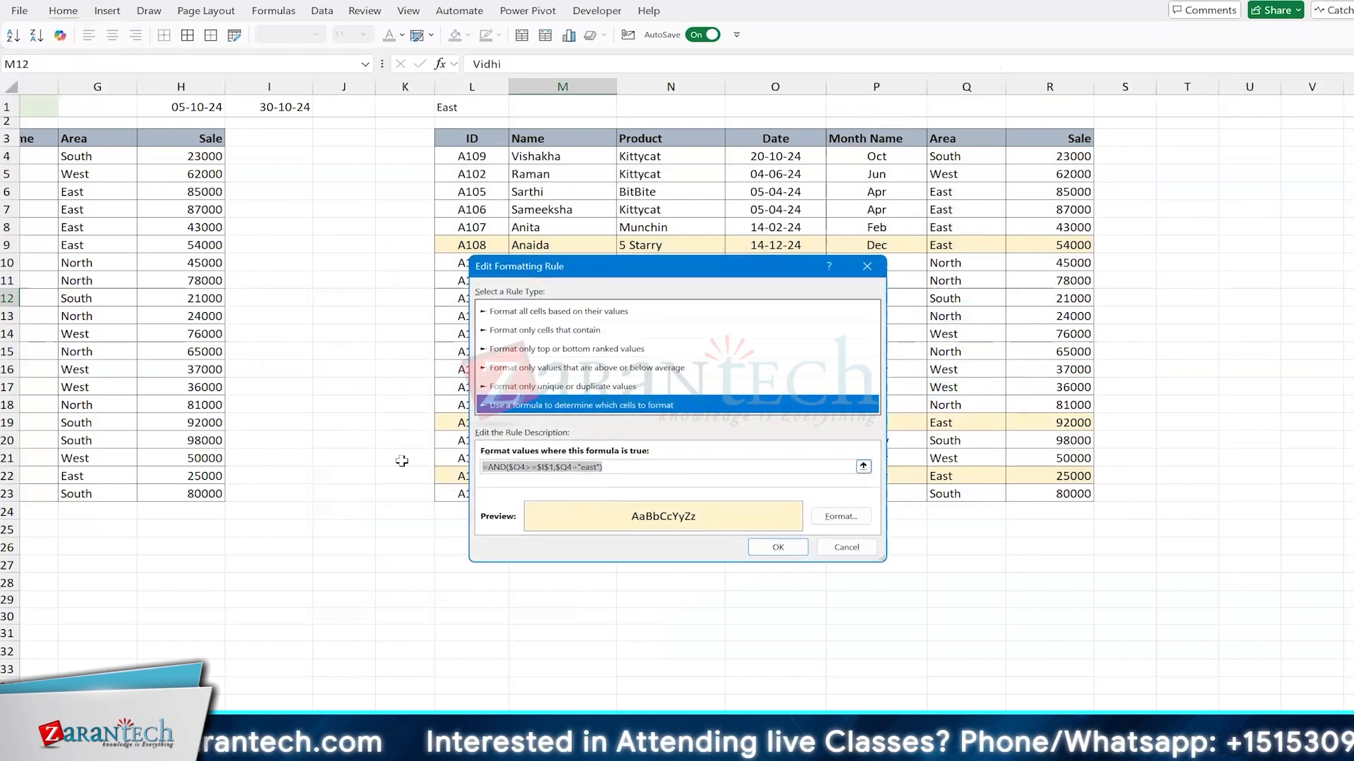
key("Tab")
key("ctrl+c")
key("Return")
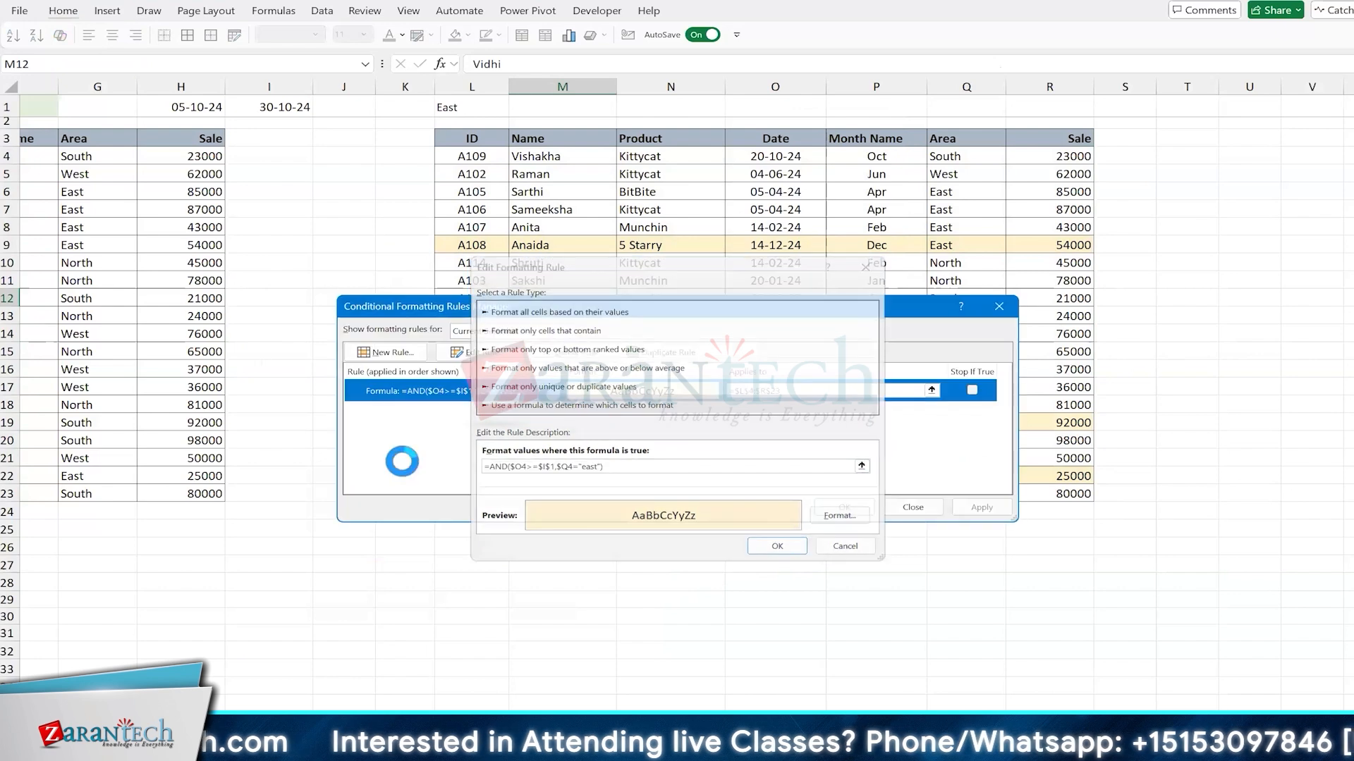
key("Return")
Step: Paste the rule formula =AND($O4>=$I$1,$Q4="east") as plain text into N26
left_click(636, 544)
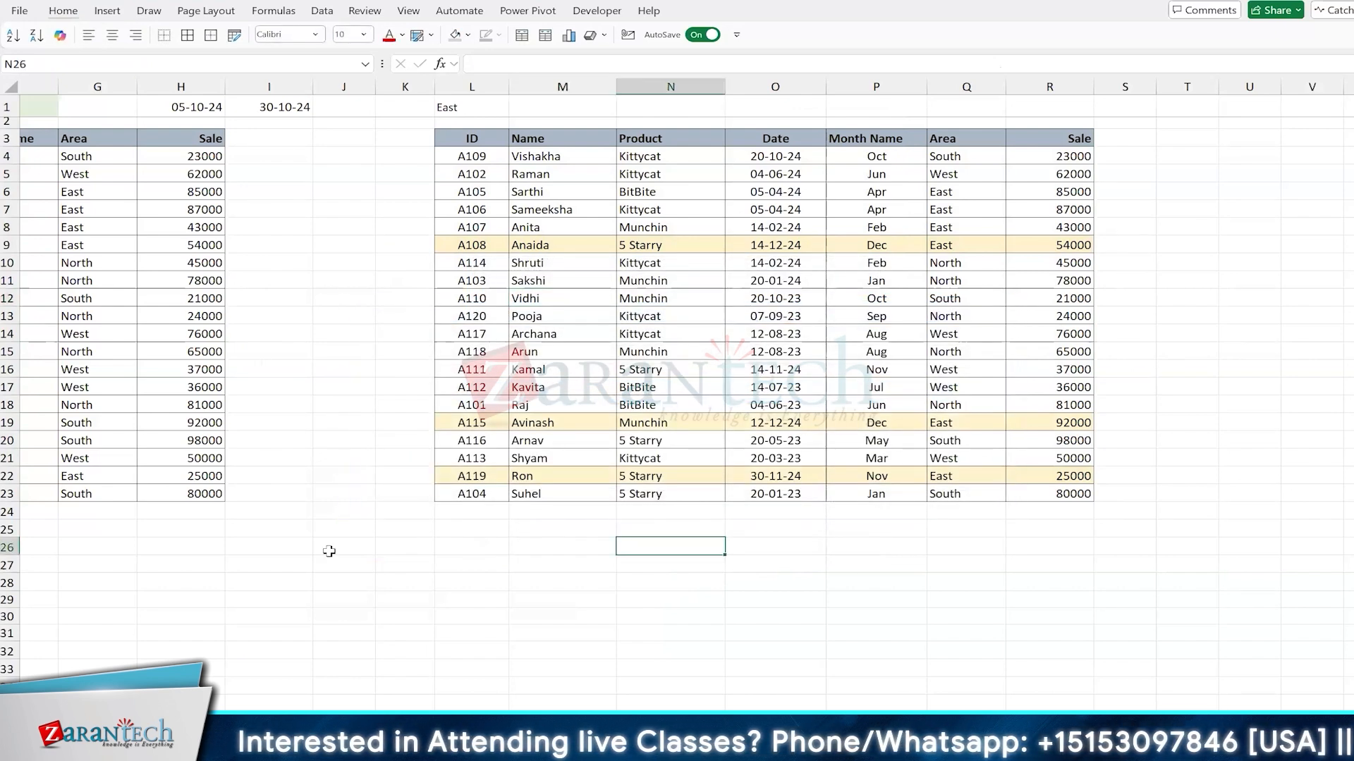
type("'")
key("ctrl+v")
key("Return")
Step: Label the pasted formula with the heading "Formula applied" in N25 and give that cell a grey fill
key("Up")
key("Up")
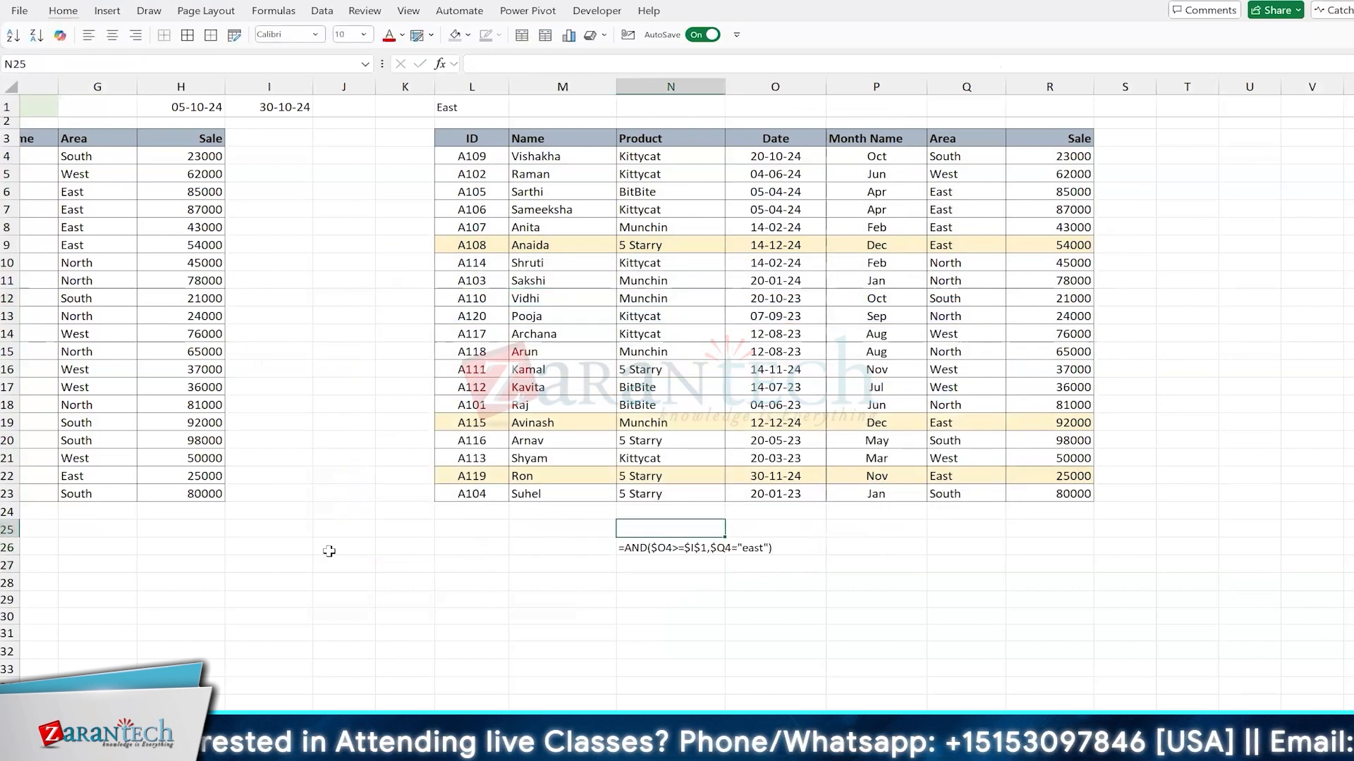
type("Formula ap")
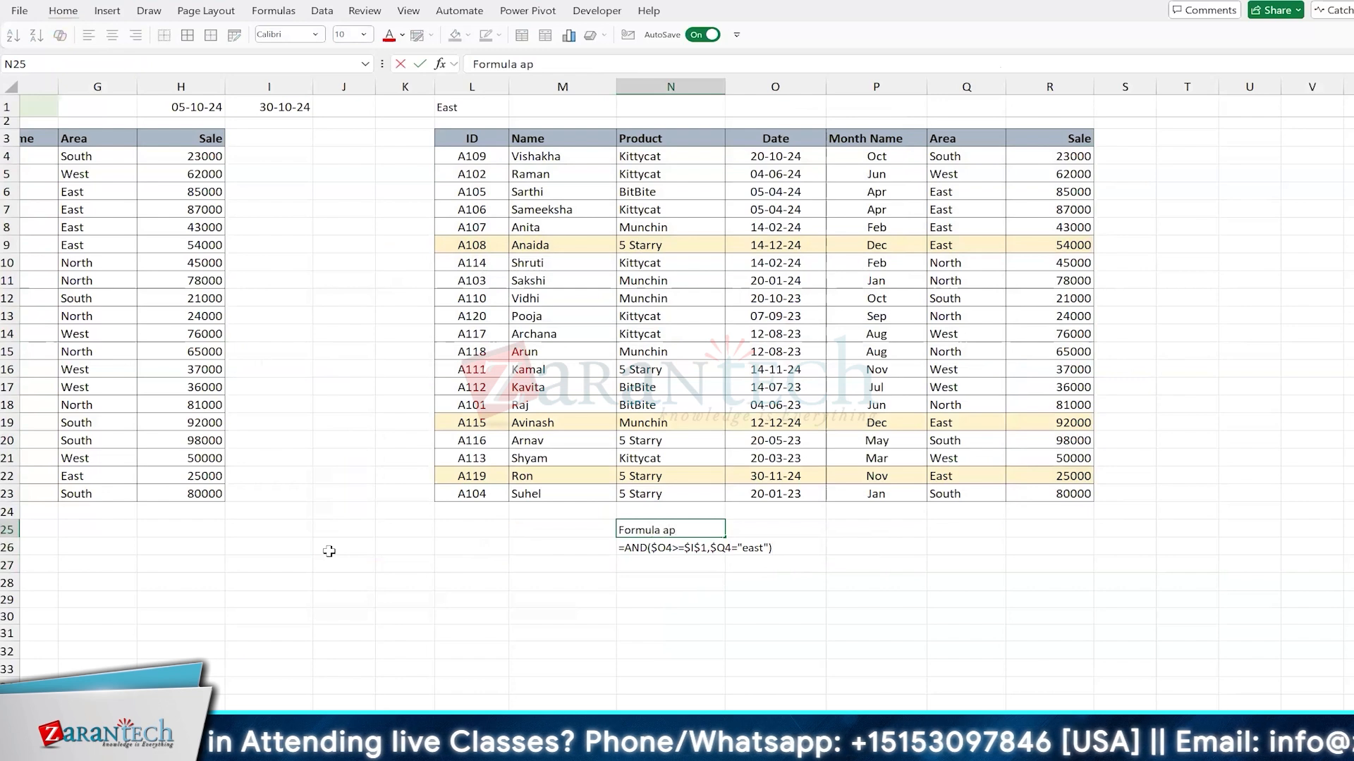
type("plie")
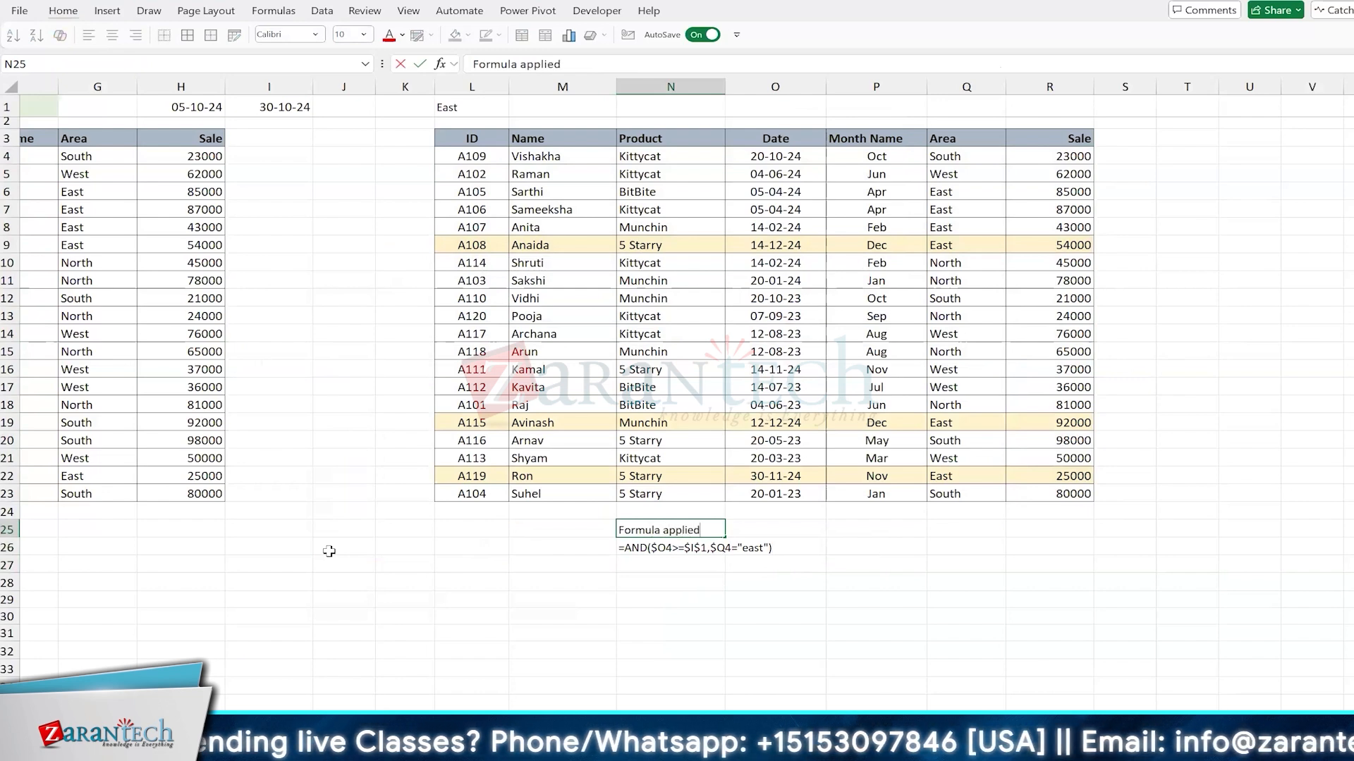
type("d")
key("ctrl+Return")
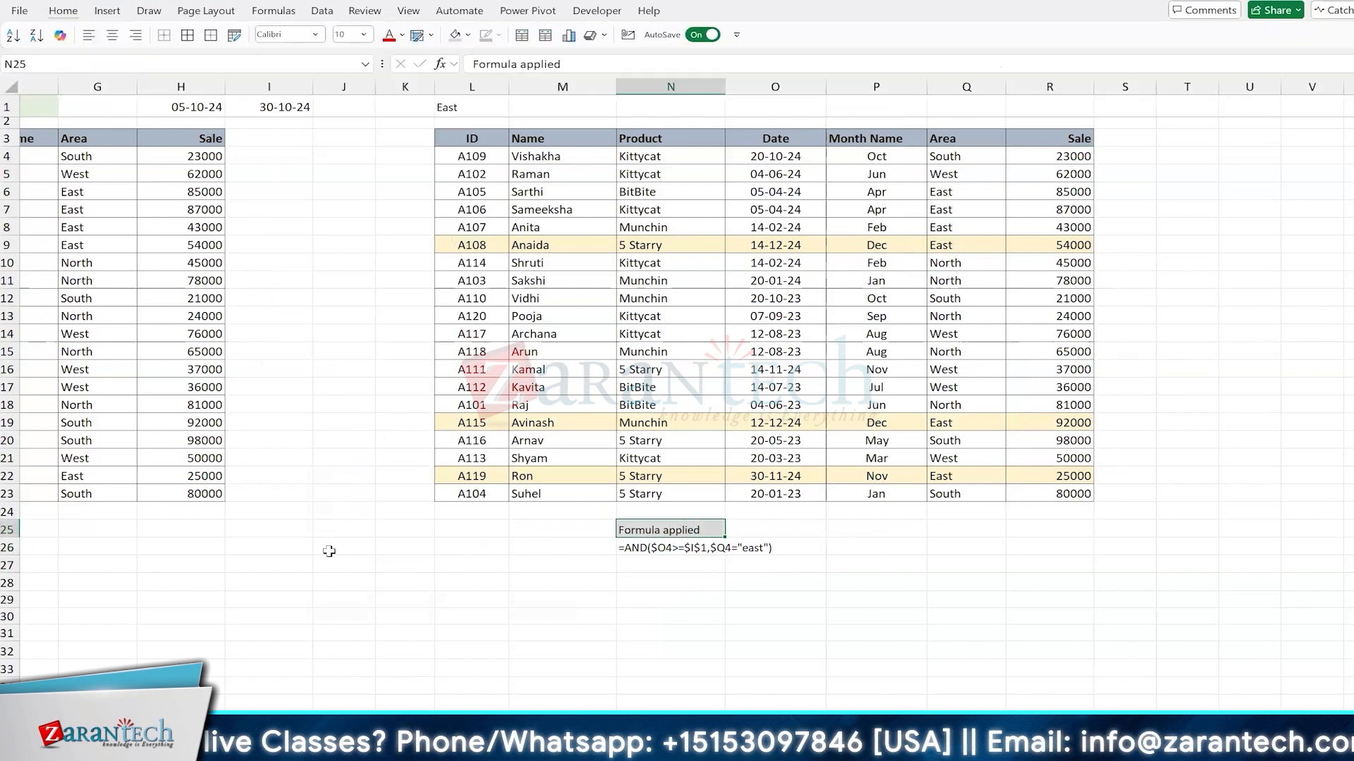
key("Left")
key("Left")
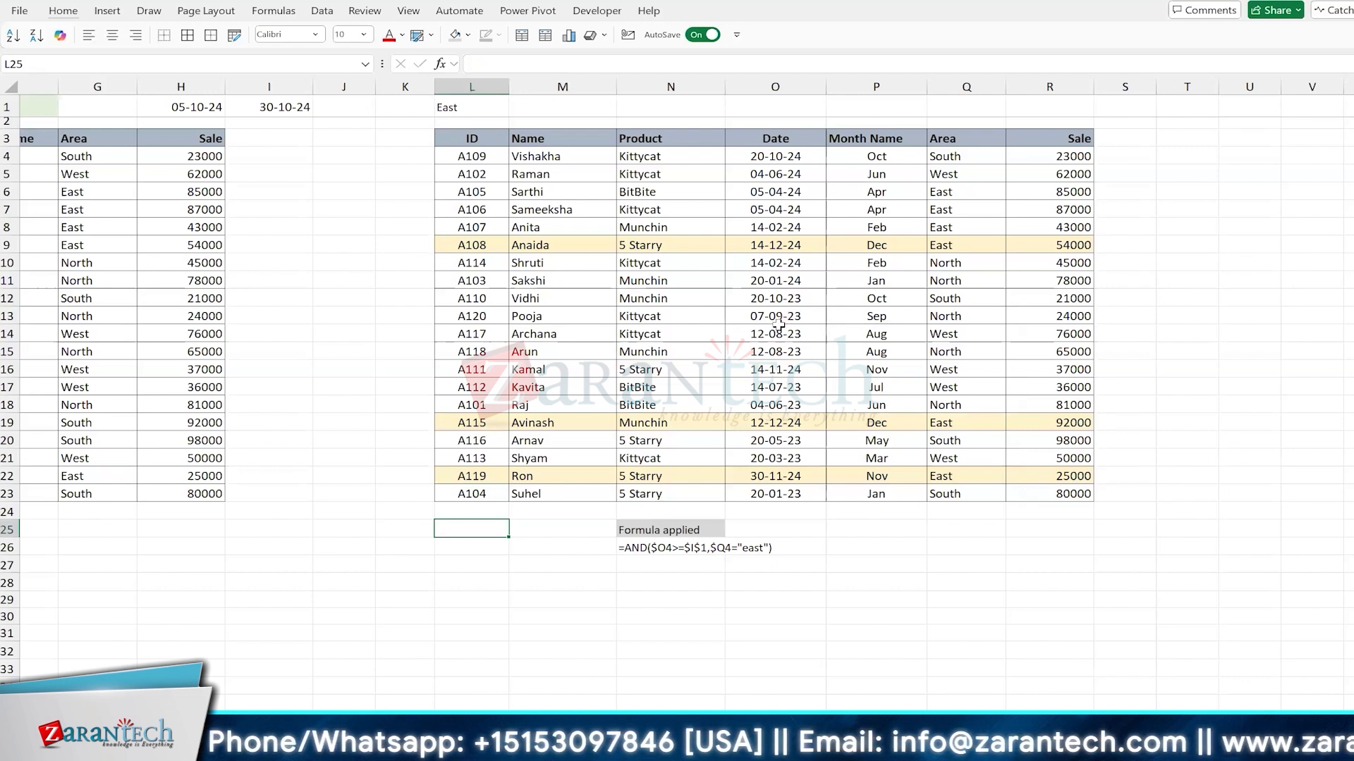
Step: Examine the dates in O4:O23 together with the areas in Q4:Q23 as the rule's two criteria columns
left_click_drag(772, 157, 961, 479)
left_click(873, 406)
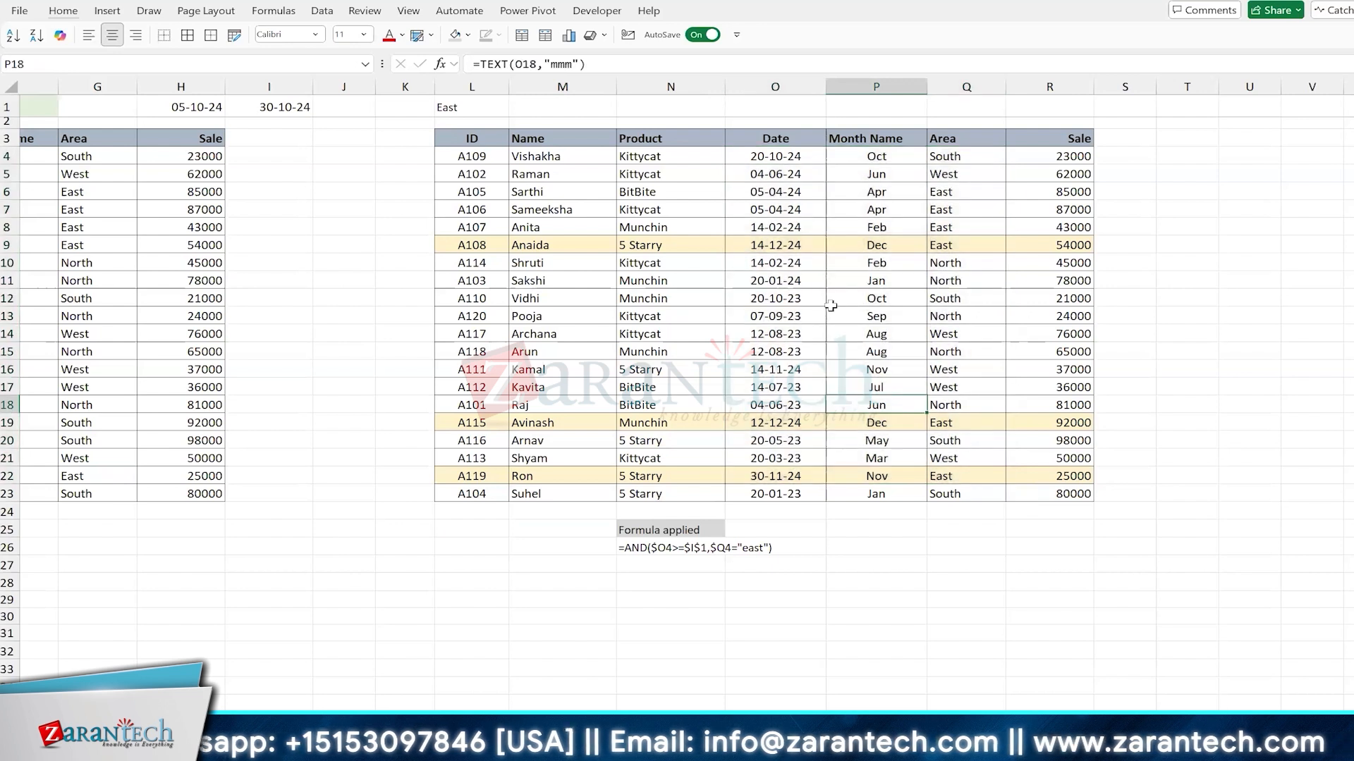
left_click_drag(770, 154, 775, 493)
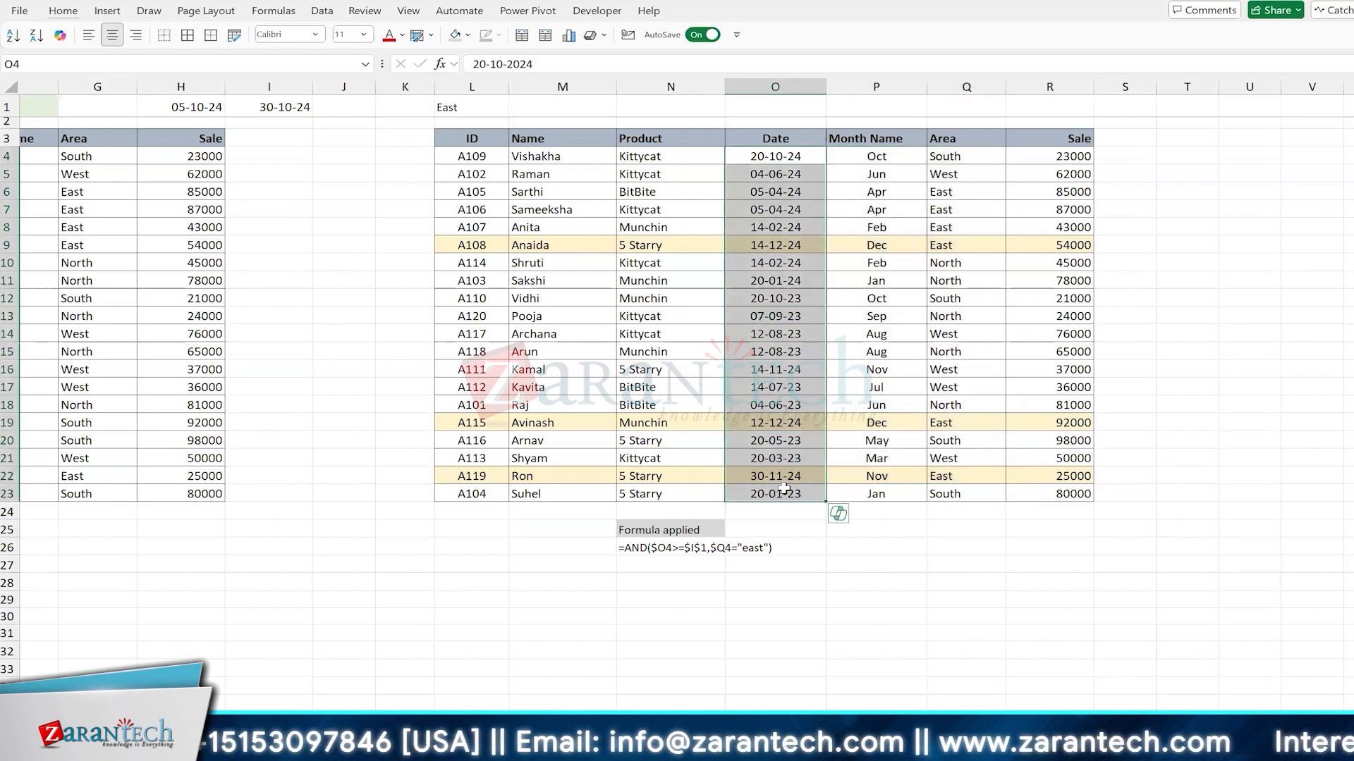
left_click_drag(956, 156, 962, 493)
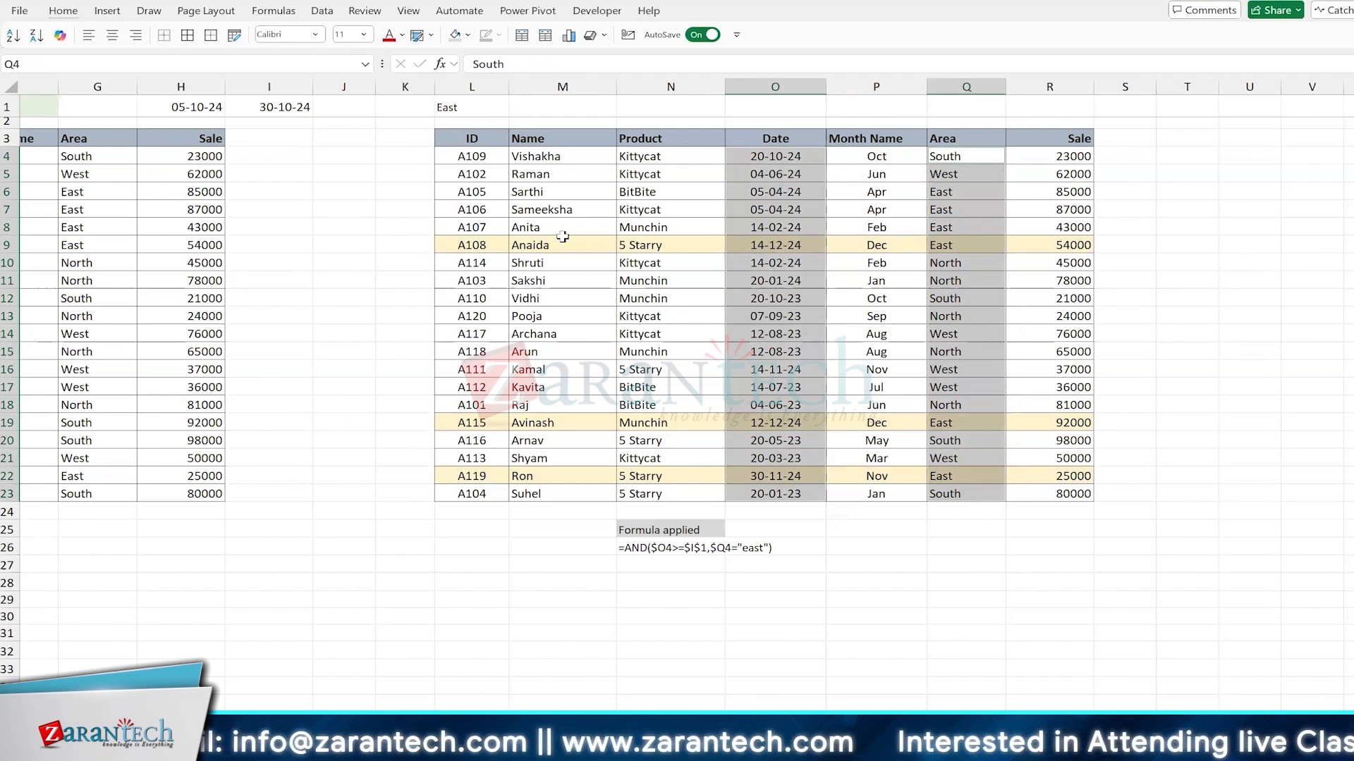
left_click(895, 321)
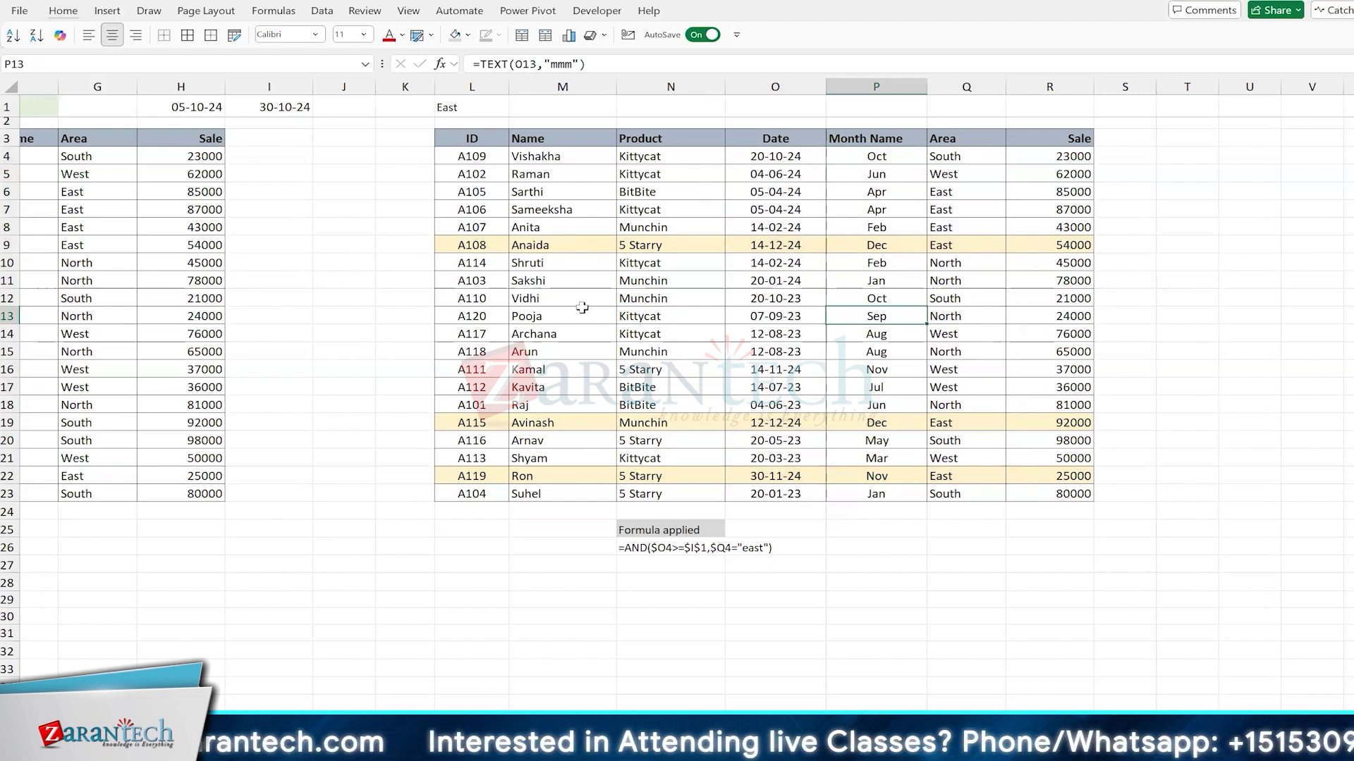
Step: Change the area in Q16 to east to test the row highlighting rule
left_click(961, 365)
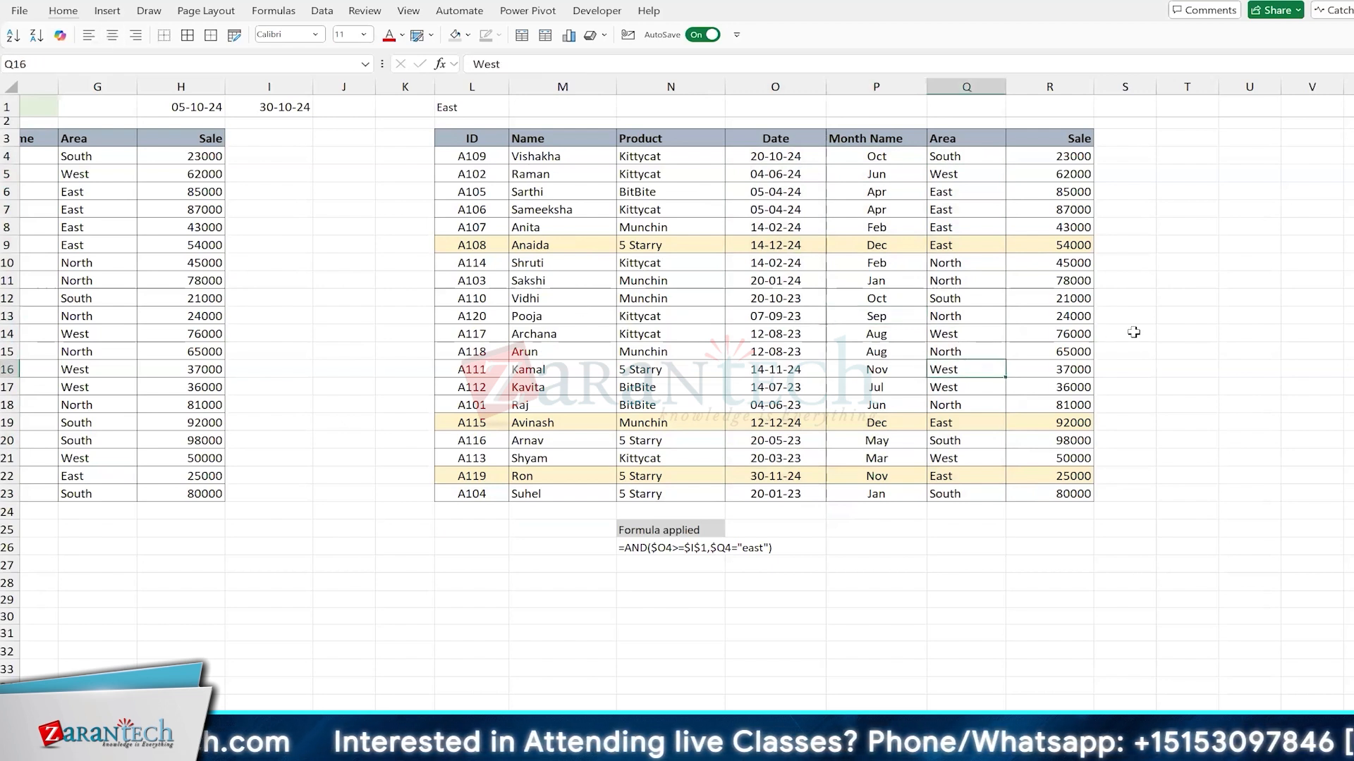
type("ea")
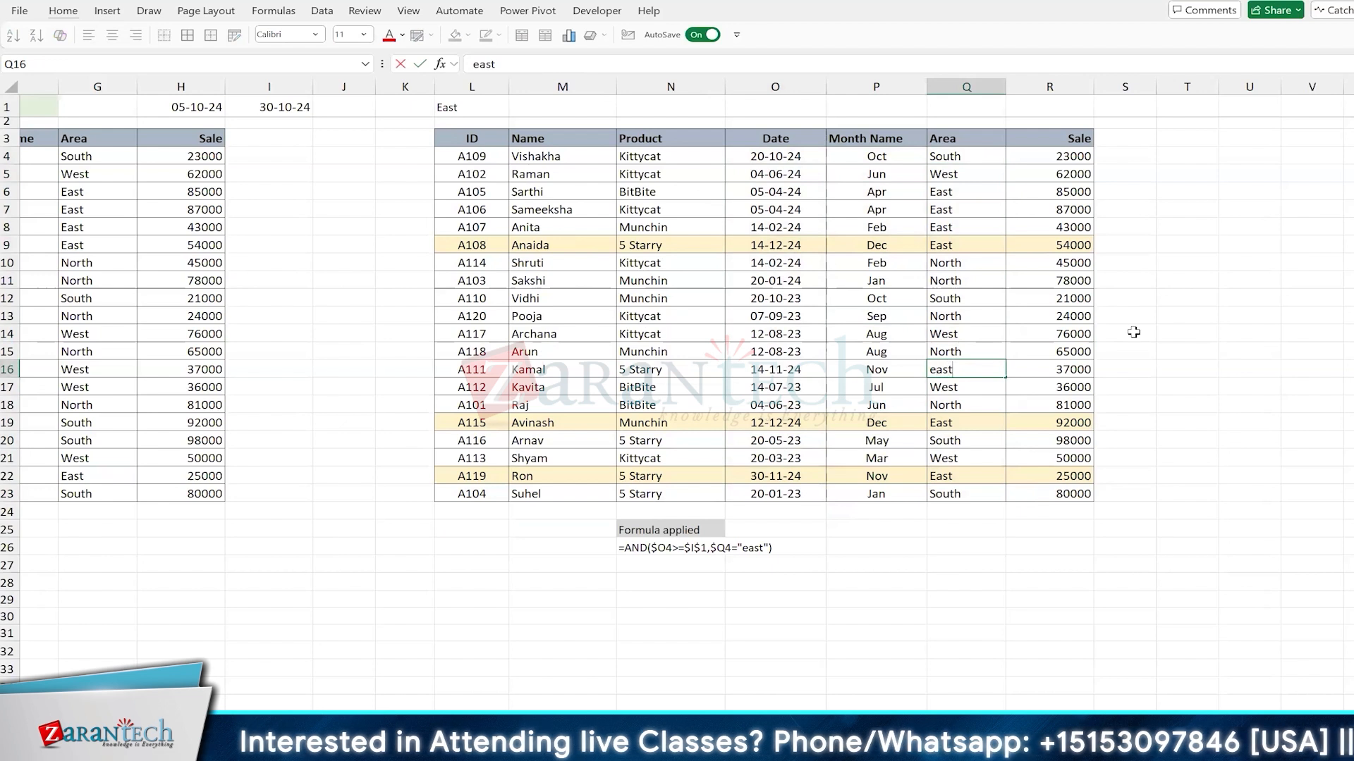
key("Return")
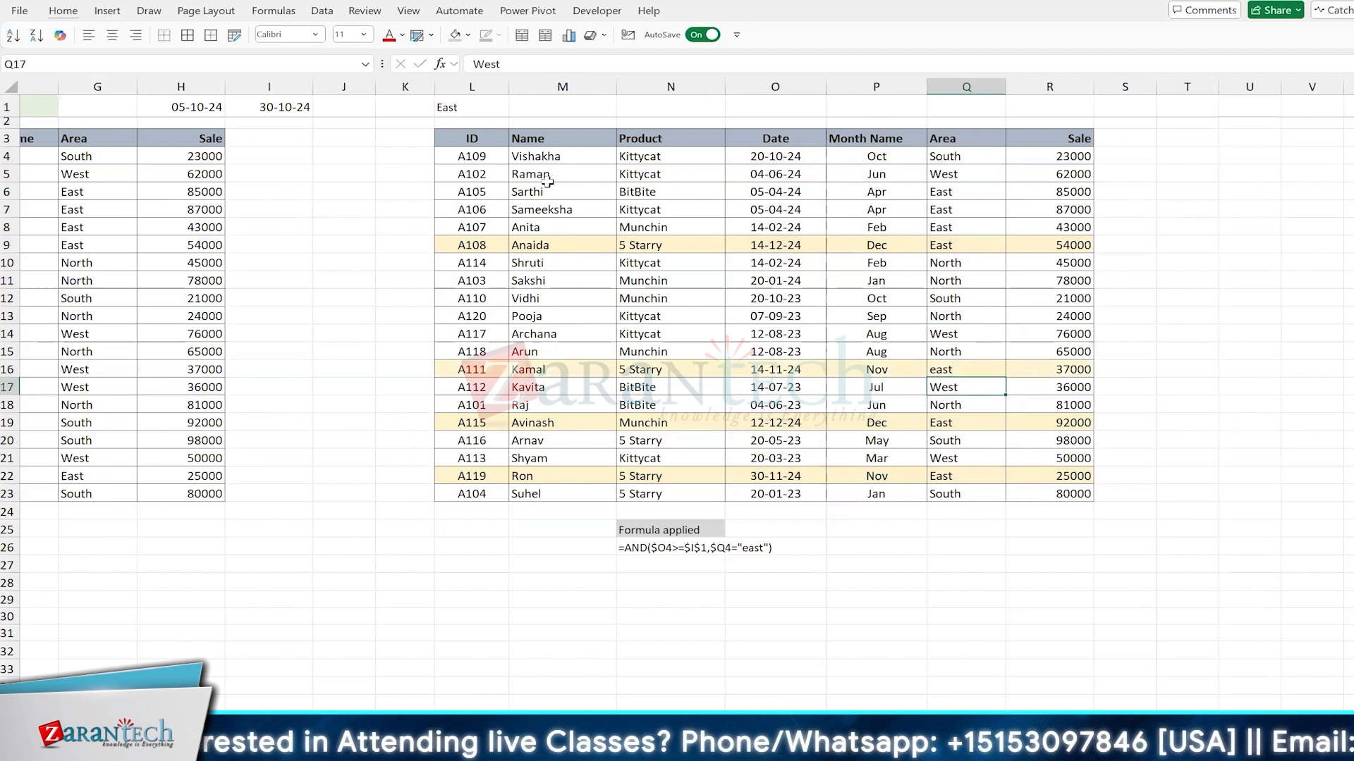
Step: Enter the notes "Selection", "Condition" and "Format ( always applies to selection )" in cells M29 to M31
left_click(566, 600)
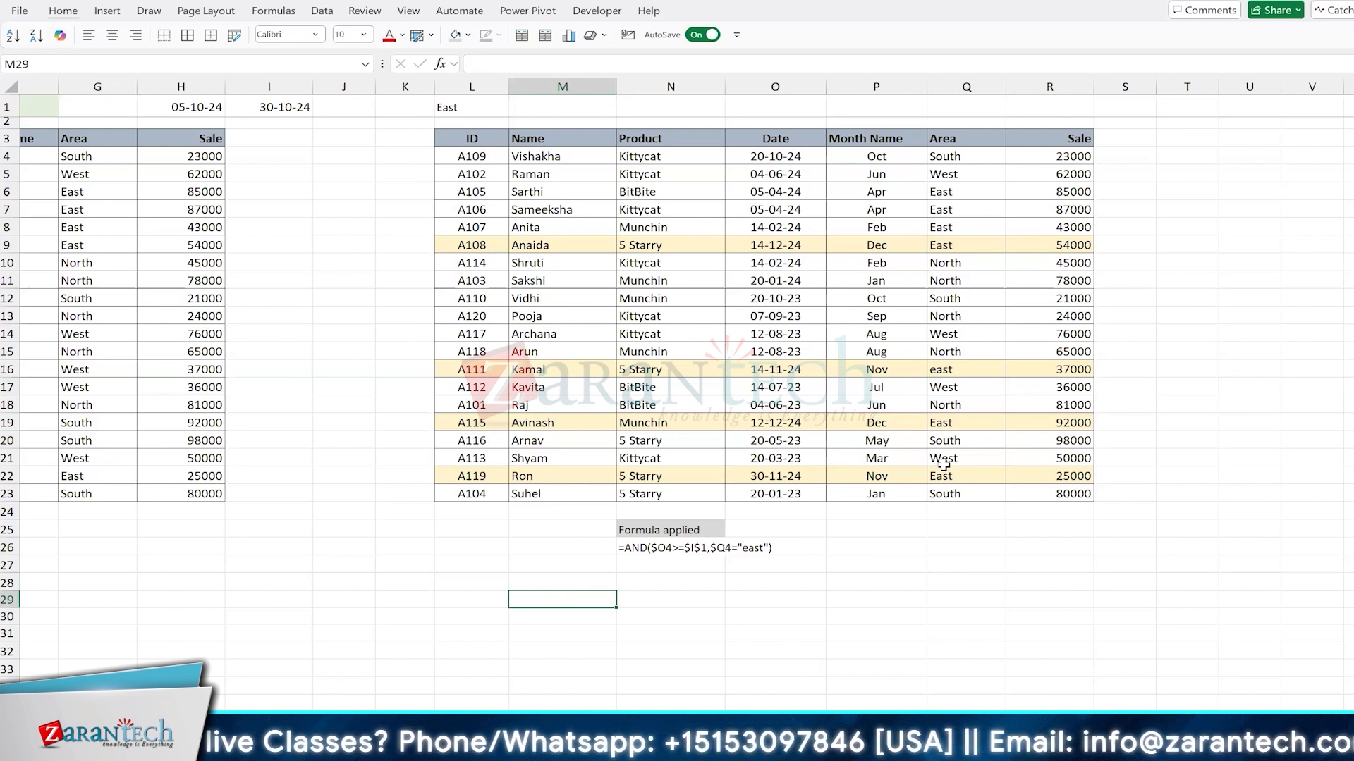
type("Selection")
key("Return")
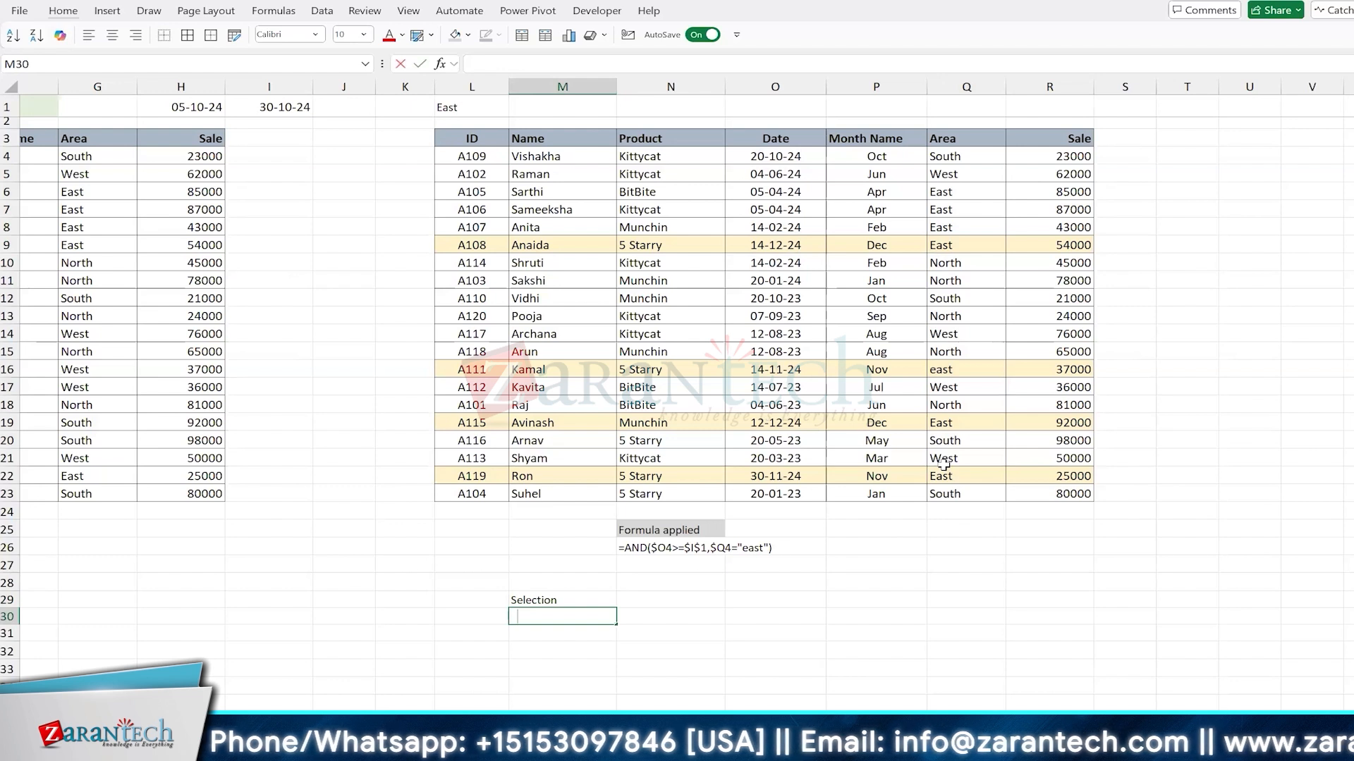
type("Condition")
key("Return")
type("Fo")
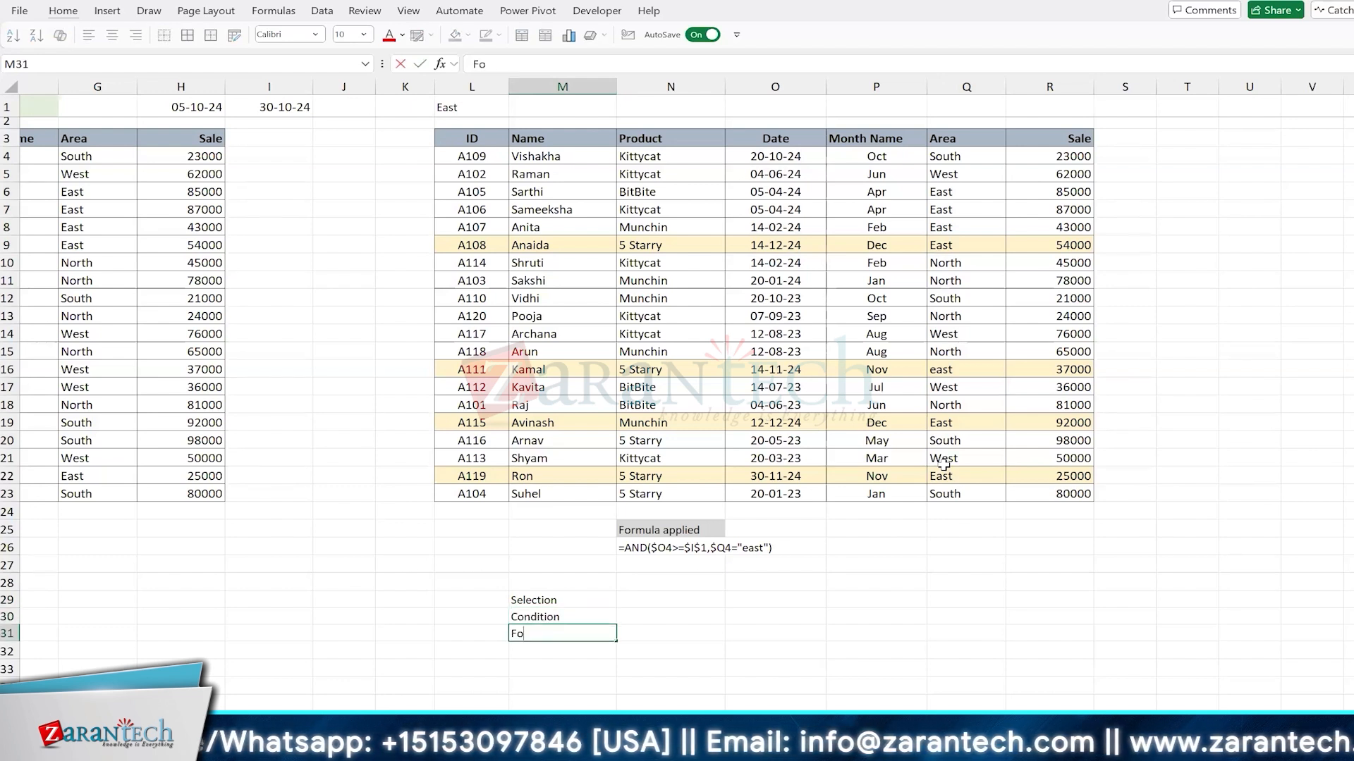
type("rmat")
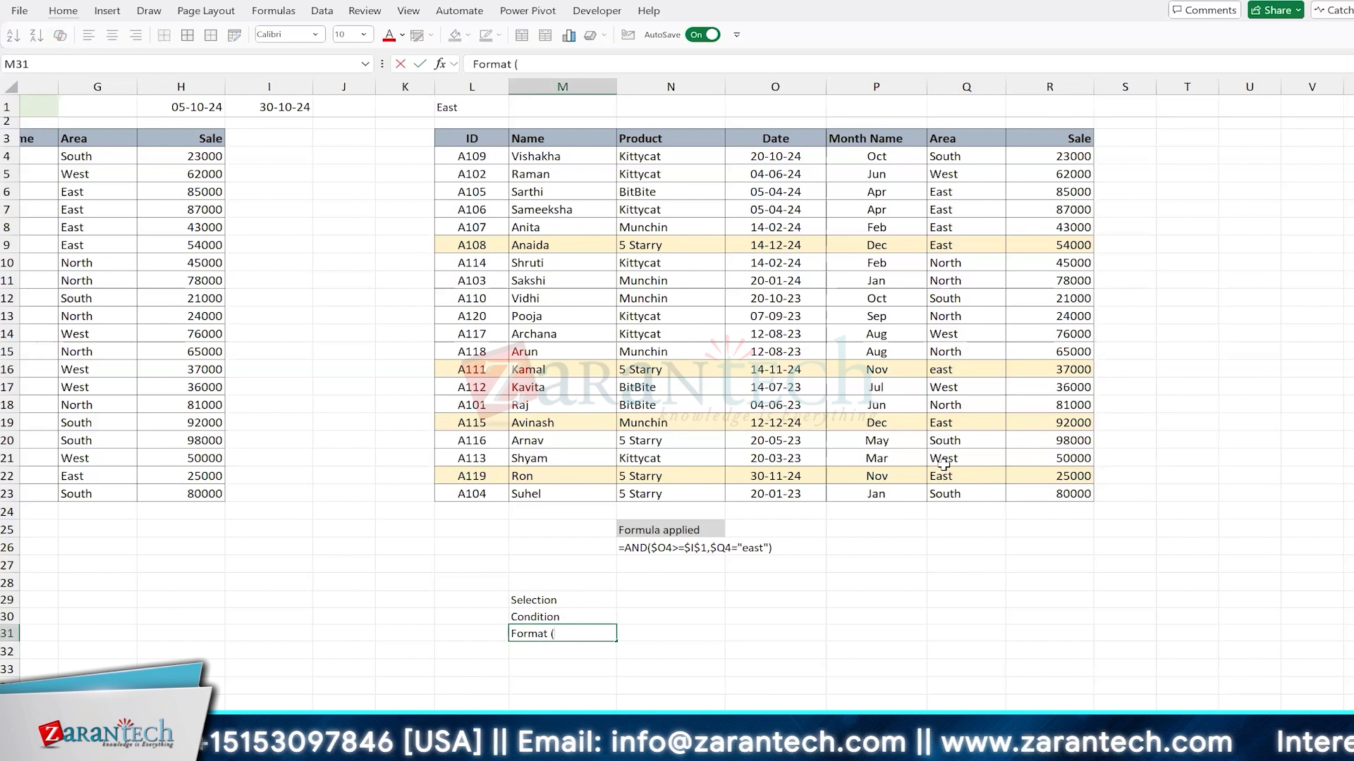
type(" ( always a")
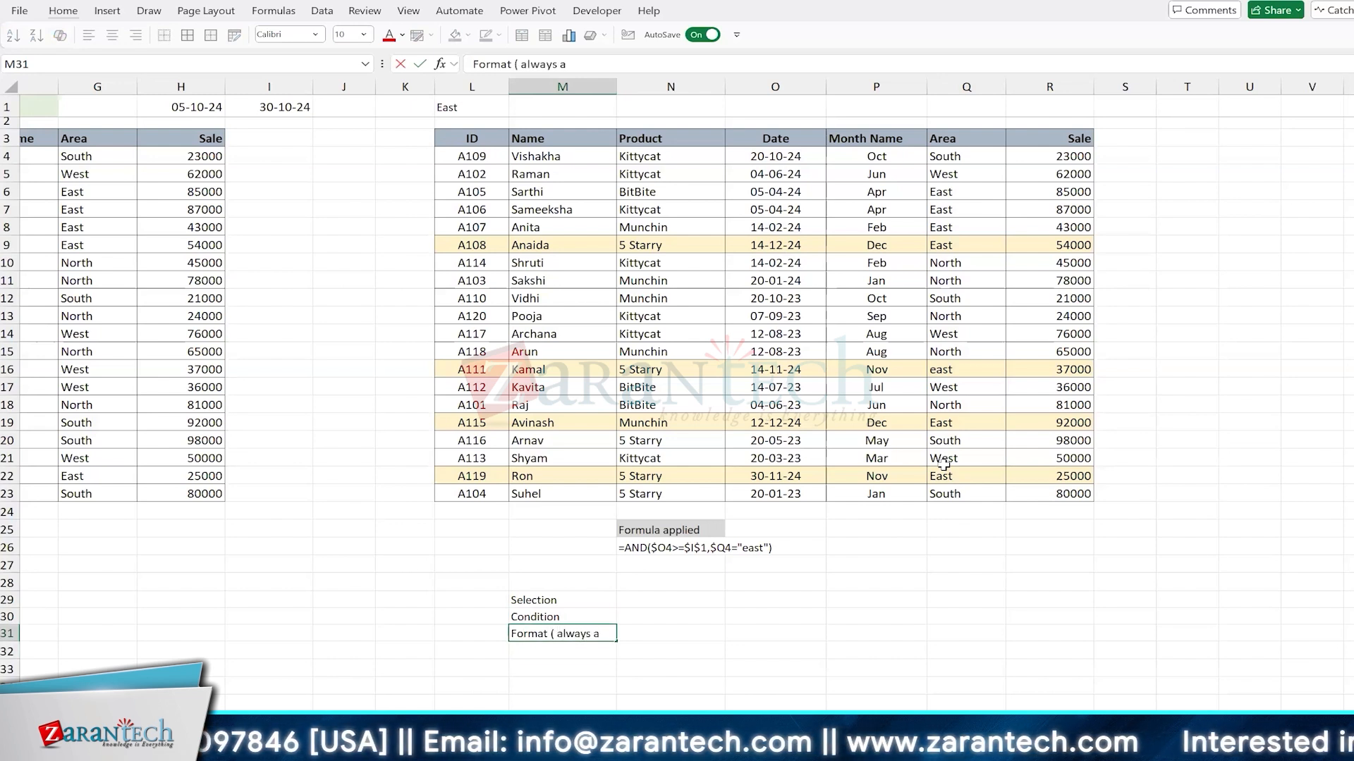
type("pplies to selection")
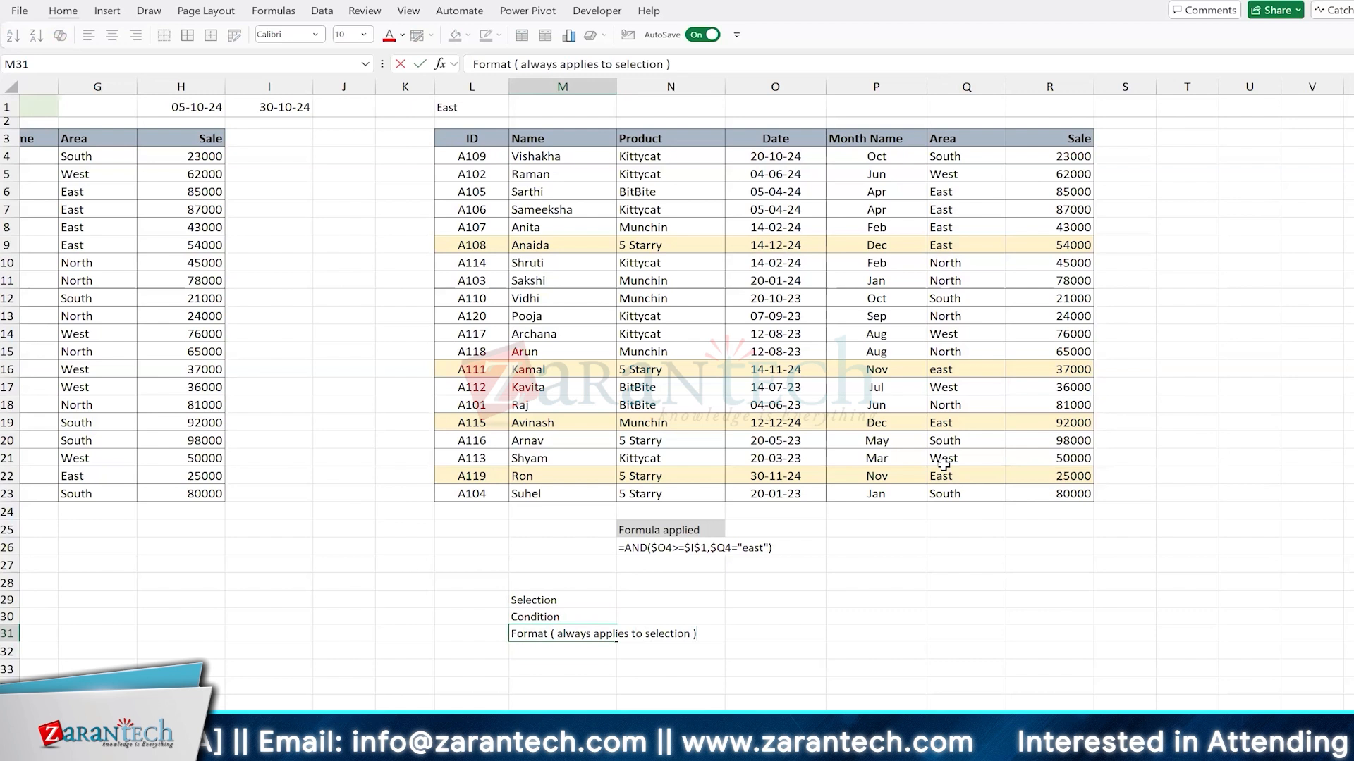
key("Return")
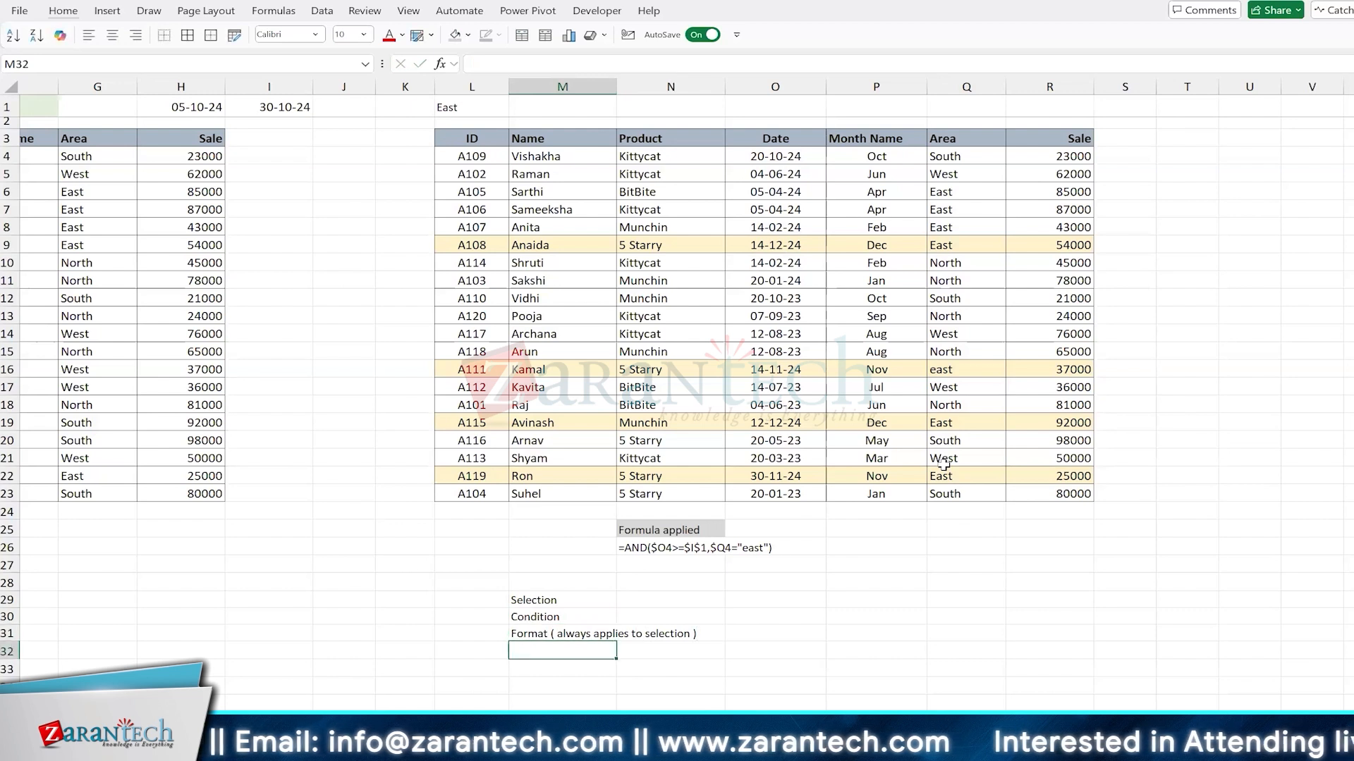
Step: Compare partial ranges of the copied table with the full data range L4:R23 as possible selections for a rule
key("Up")
key("Up")
key("Up")
left_click(609, 270)
left_click_drag(606, 268, 891, 456)
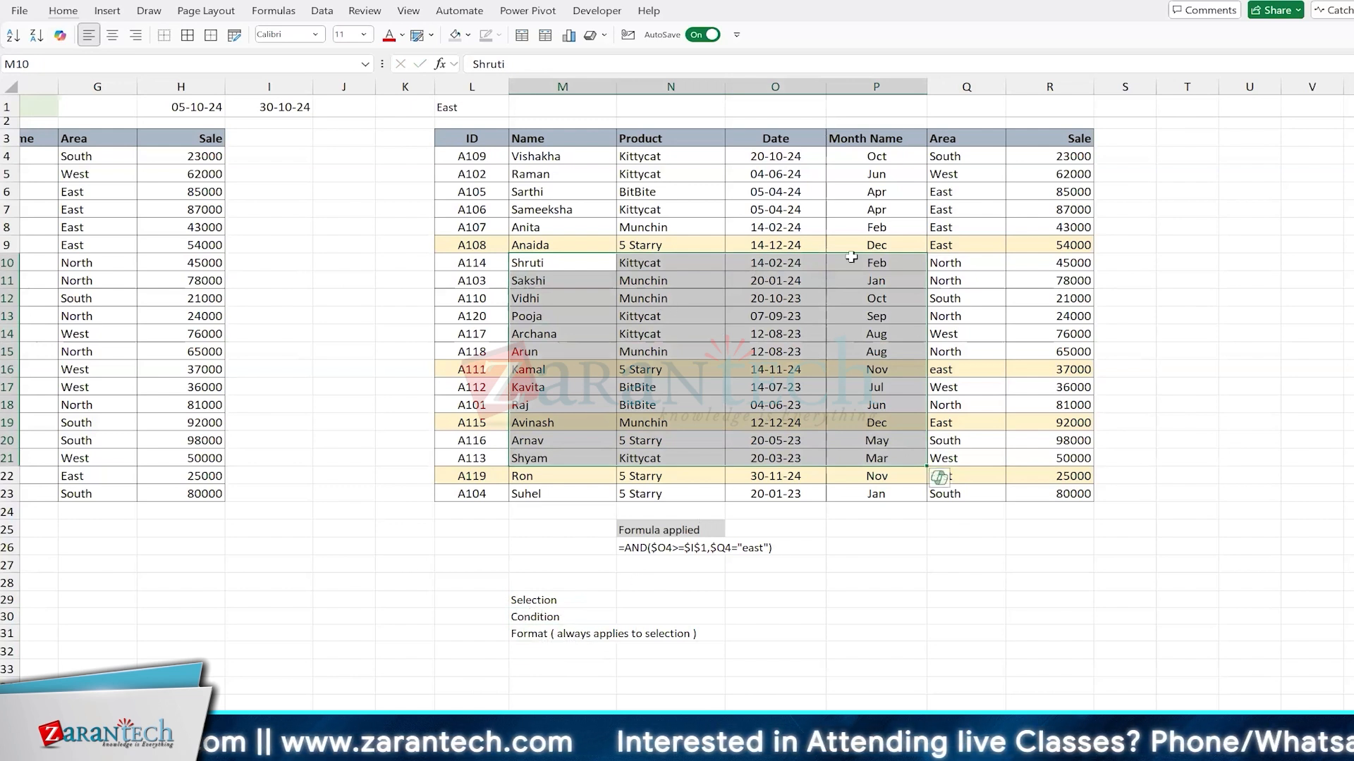
left_click(549, 594)
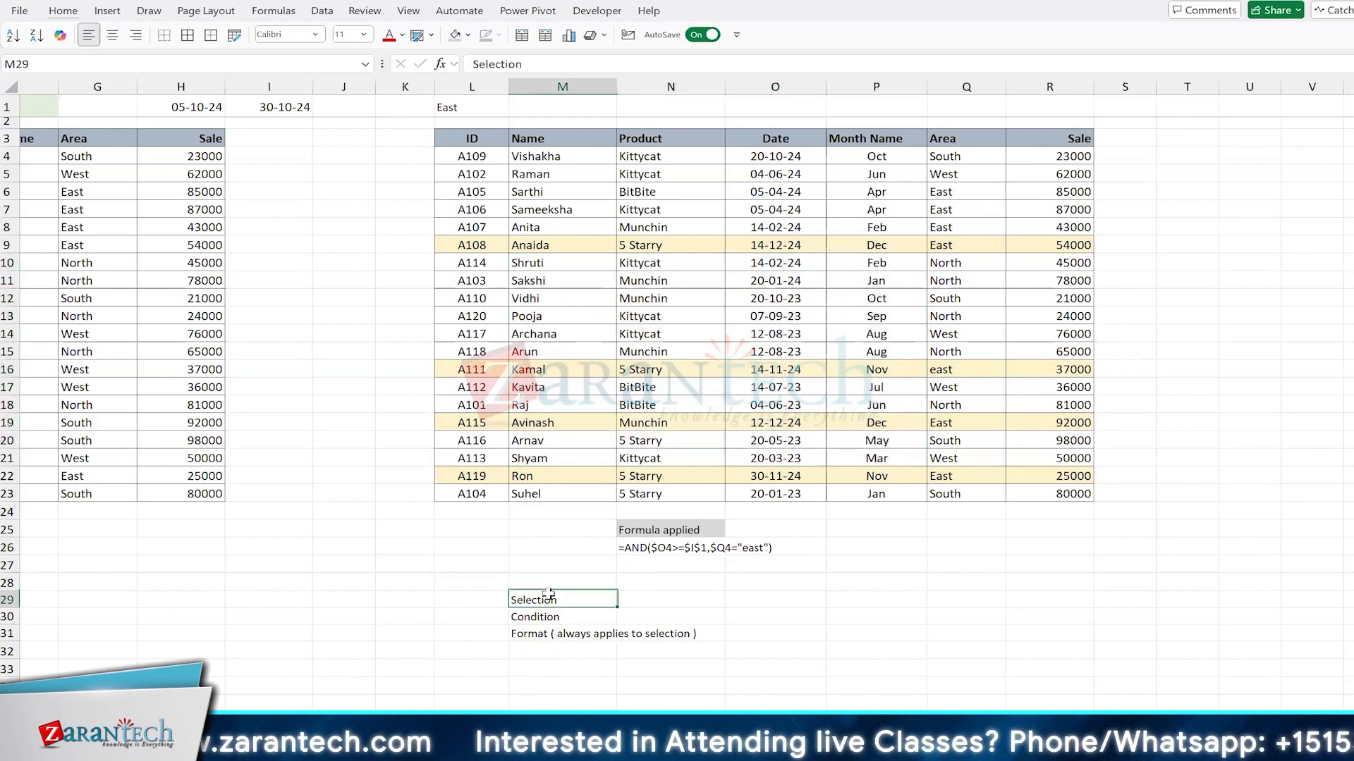
left_click(677, 172)
left_click_drag(679, 242, 683, 461)
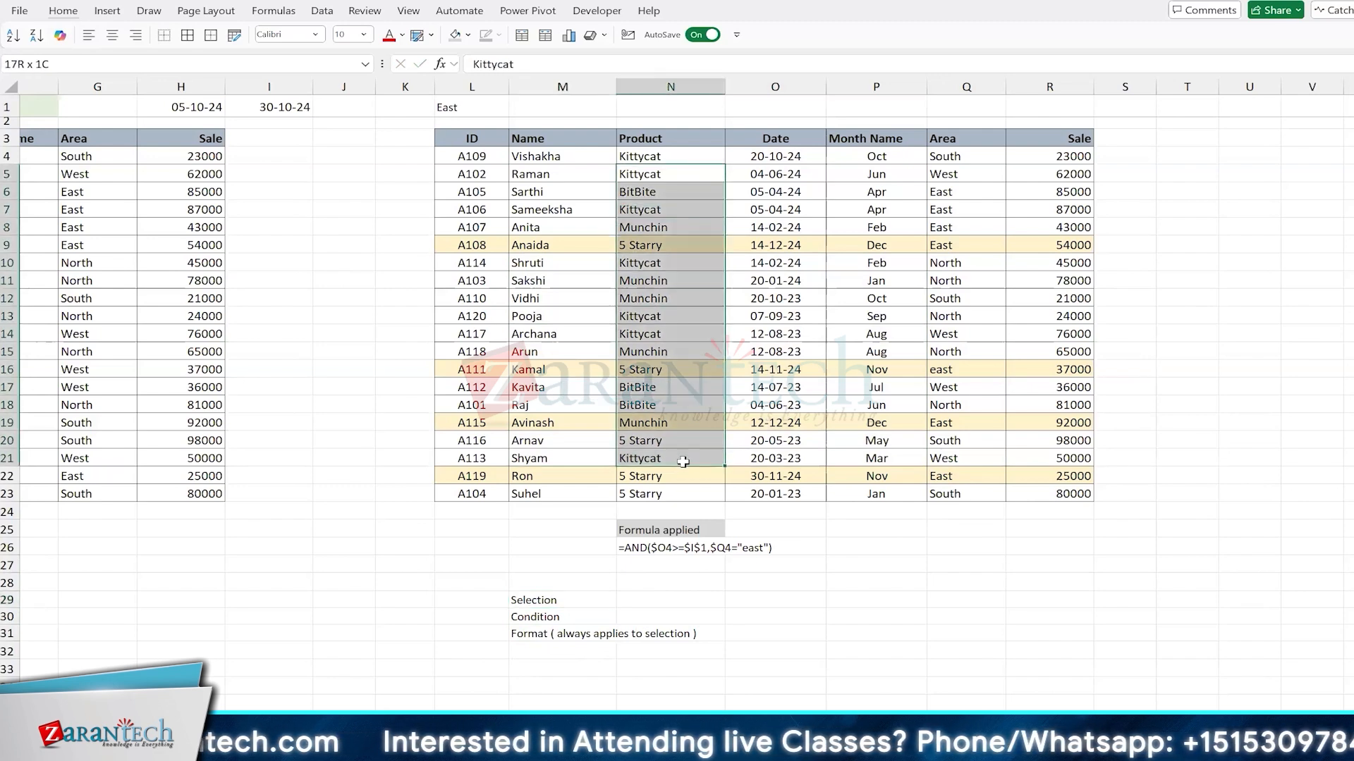
left_click(695, 322)
left_click(474, 159)
left_click_drag(475, 159, 1071, 497)
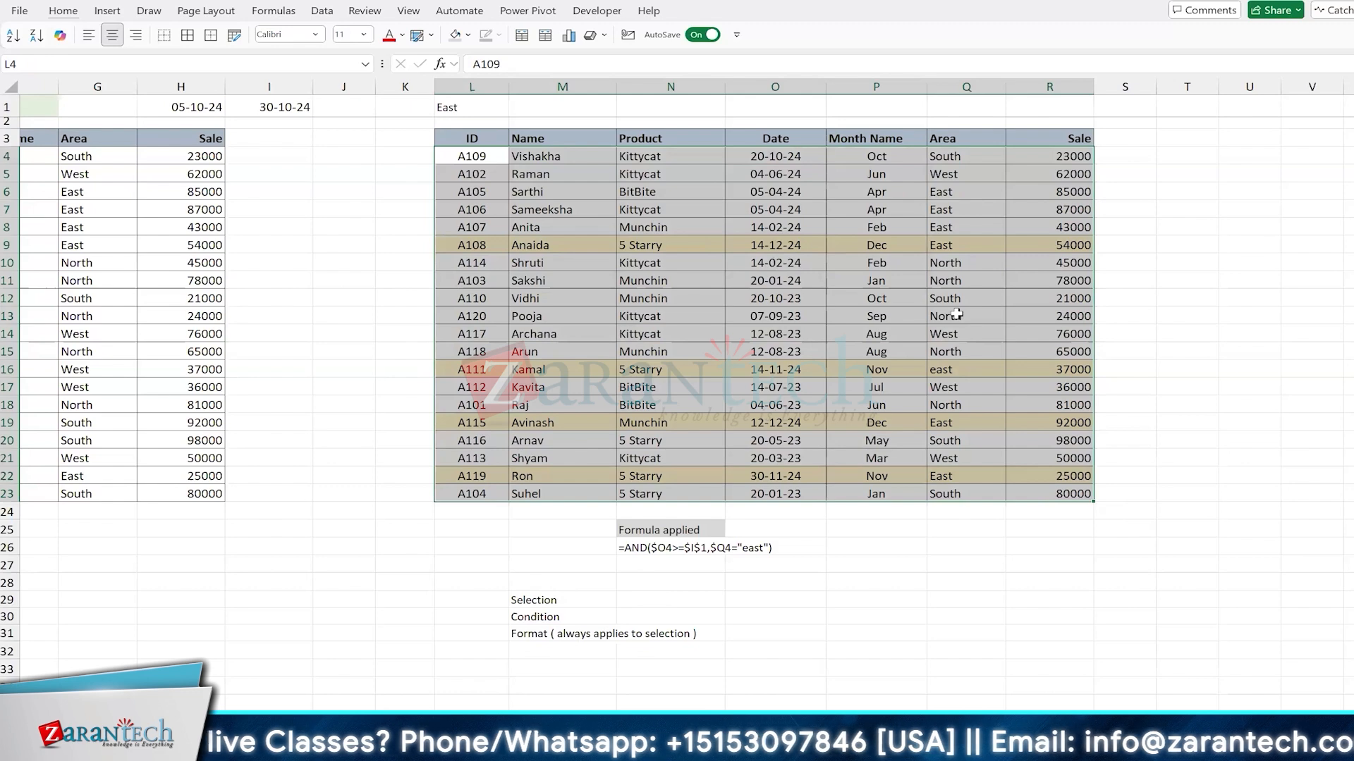
left_click(798, 297)
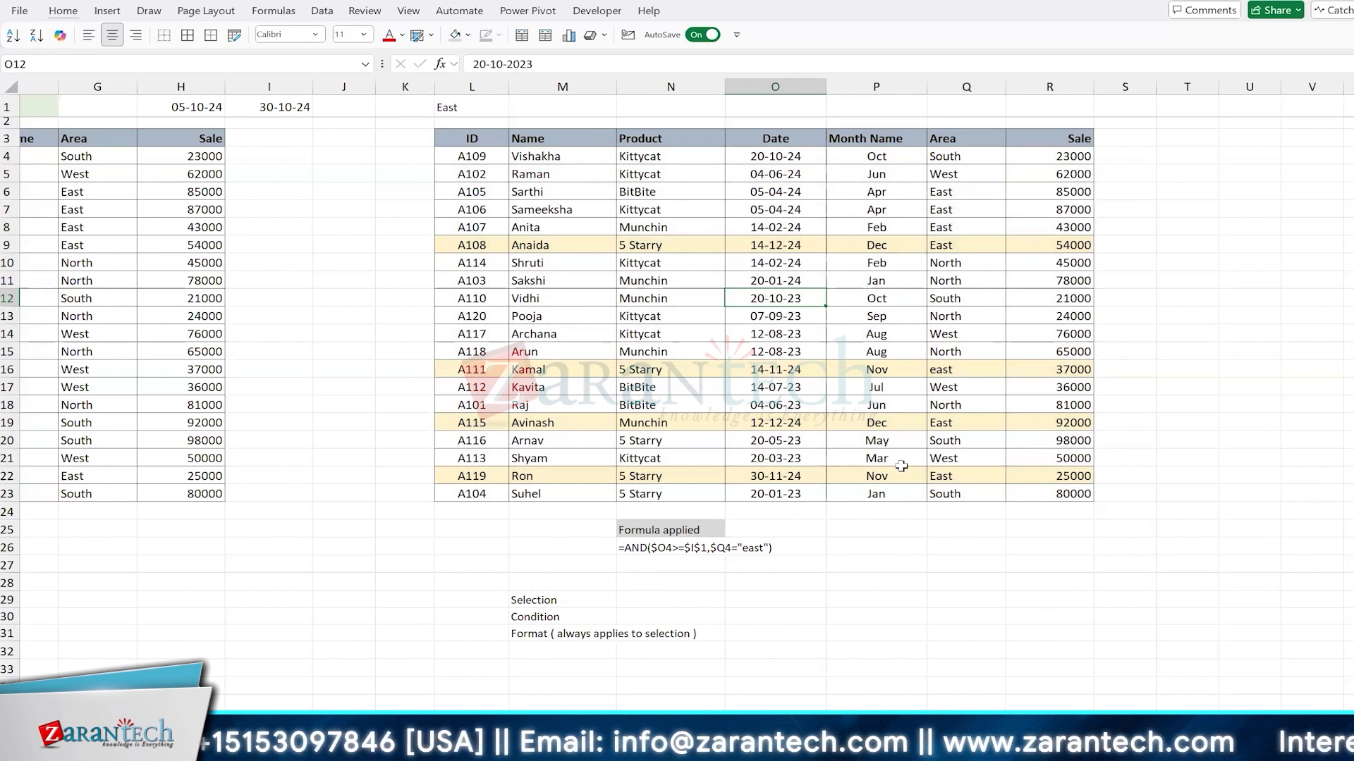
Step: Switch to the Conditional Formatting sheet and go to the table in the "Highlight blank/error cells" section
scroll(901, 466, "left", 5)
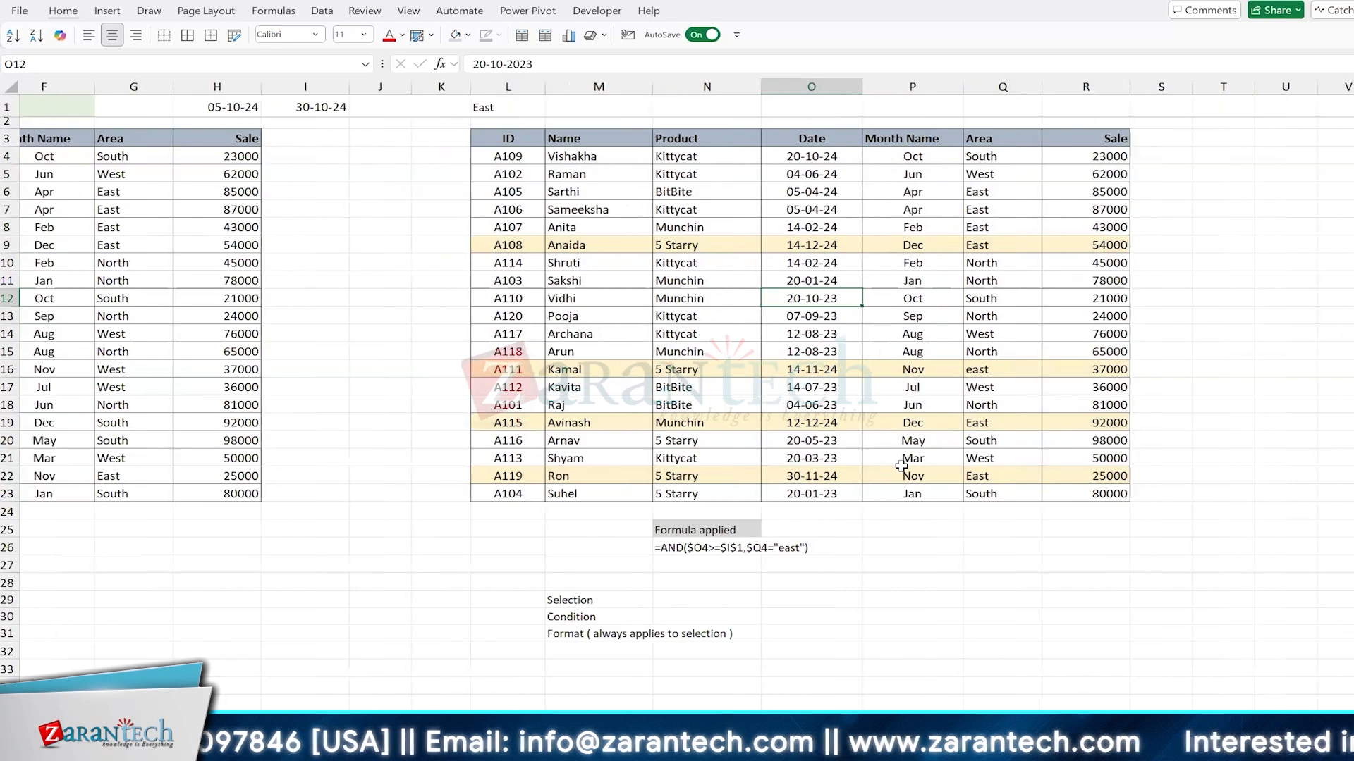
scroll(901, 466, "left", 3)
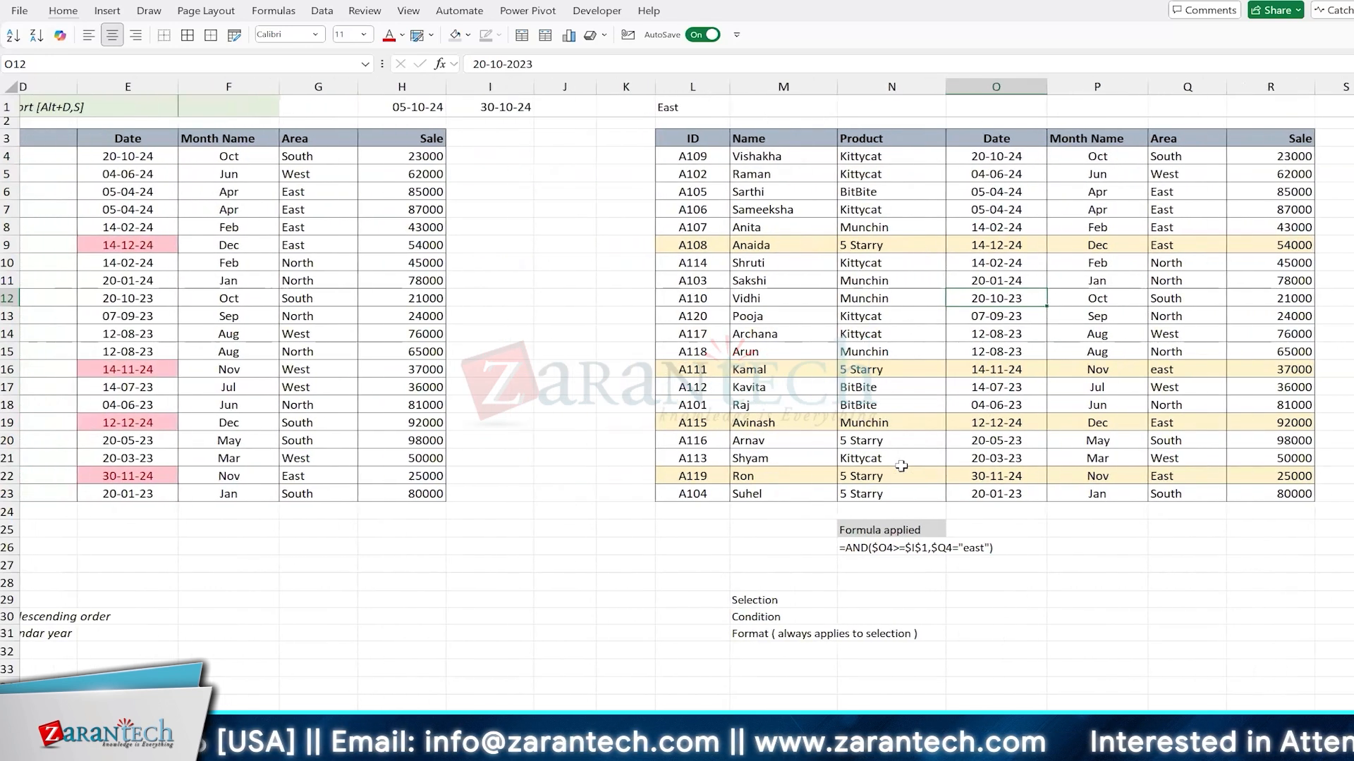
scroll(428, 697, "left", 2)
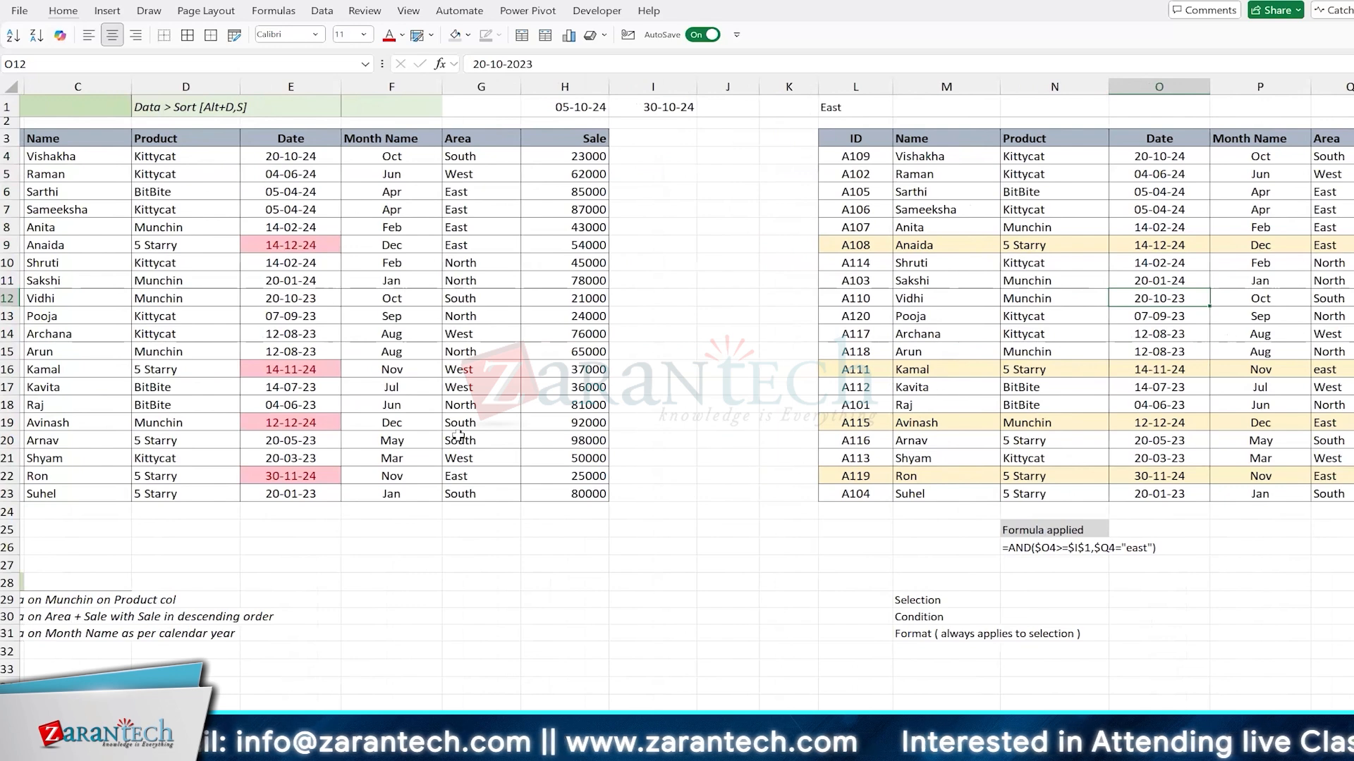
scroll(458, 436, "left", 2)
key("ctrl+Page_Up")
scroll(458, 437, "down", 2)
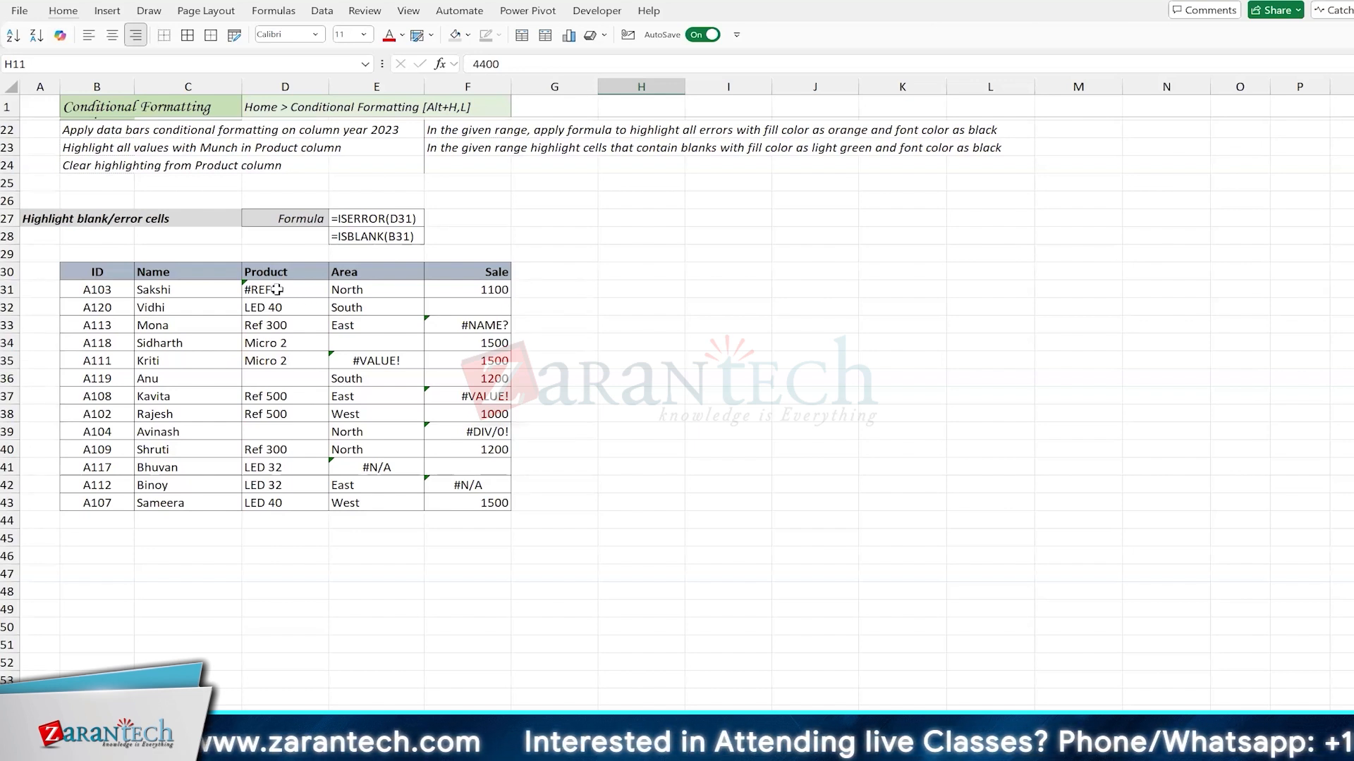
left_click(318, 341)
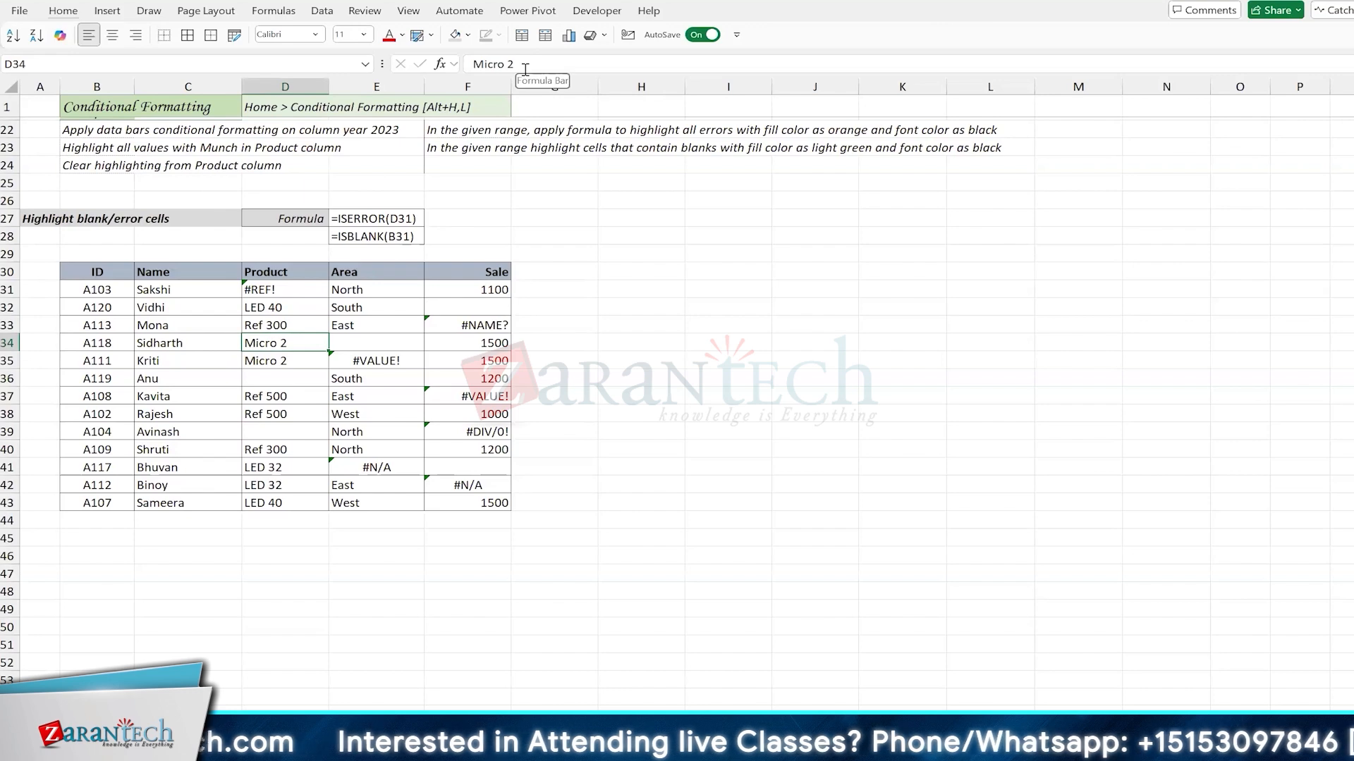
Step: Open Copilot and copy the text of the error-highlighting prompt in cell F22
left_click(61, 35)
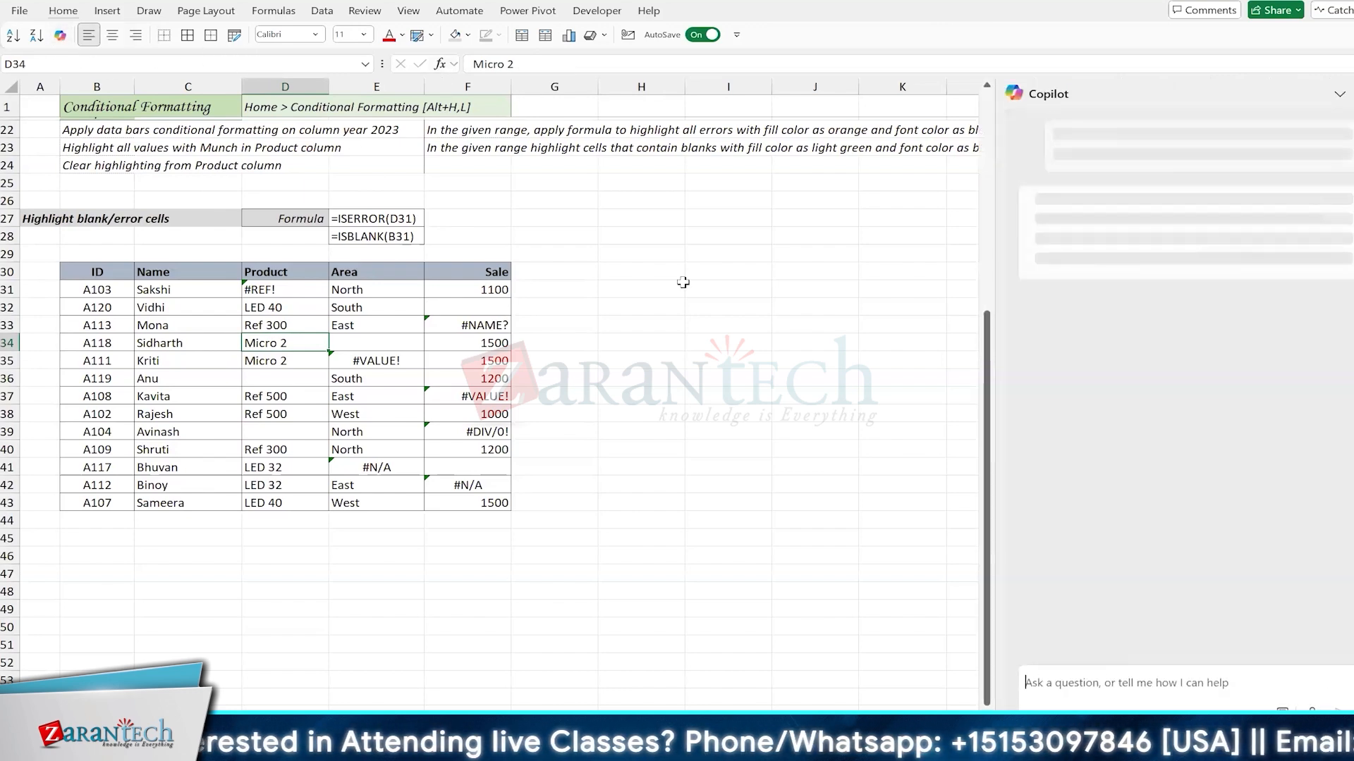
scroll(683, 282, "right", 3)
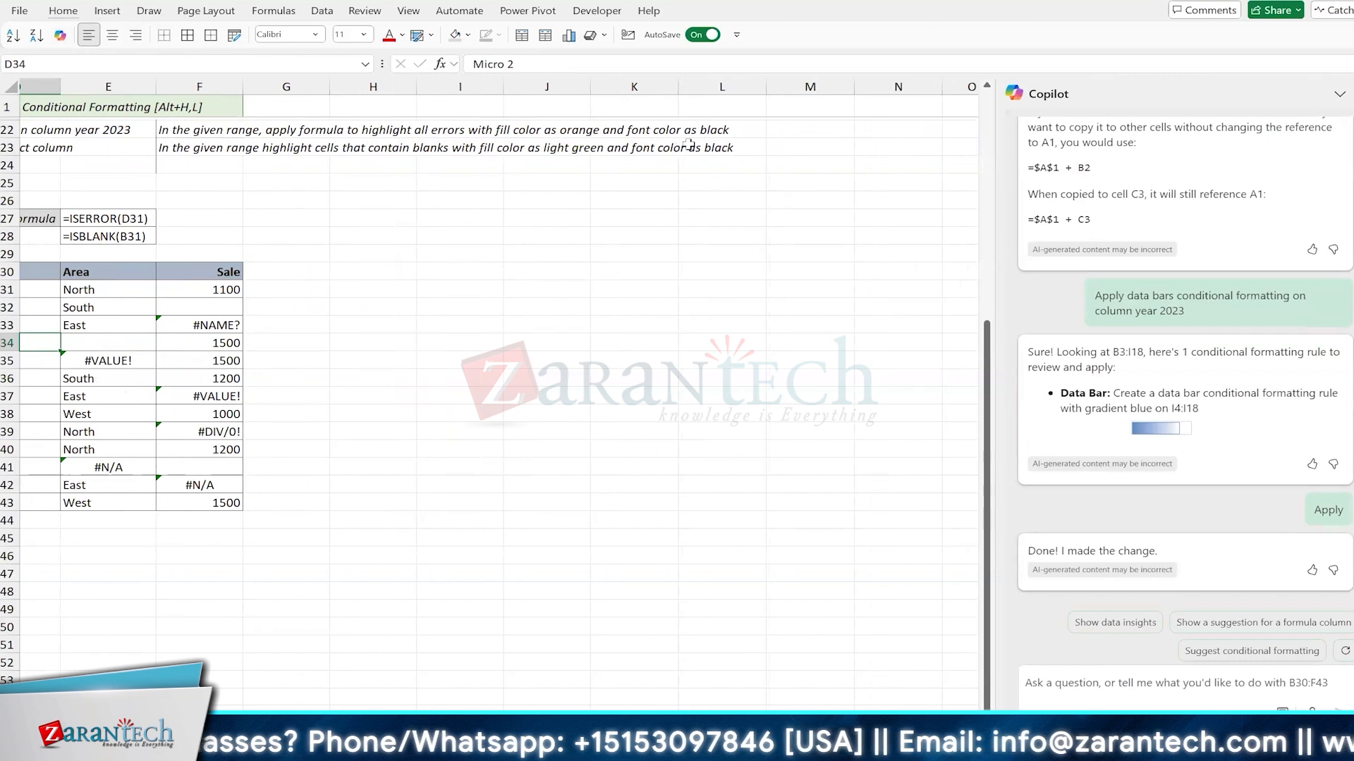
left_click(196, 129)
double_click(196, 130)
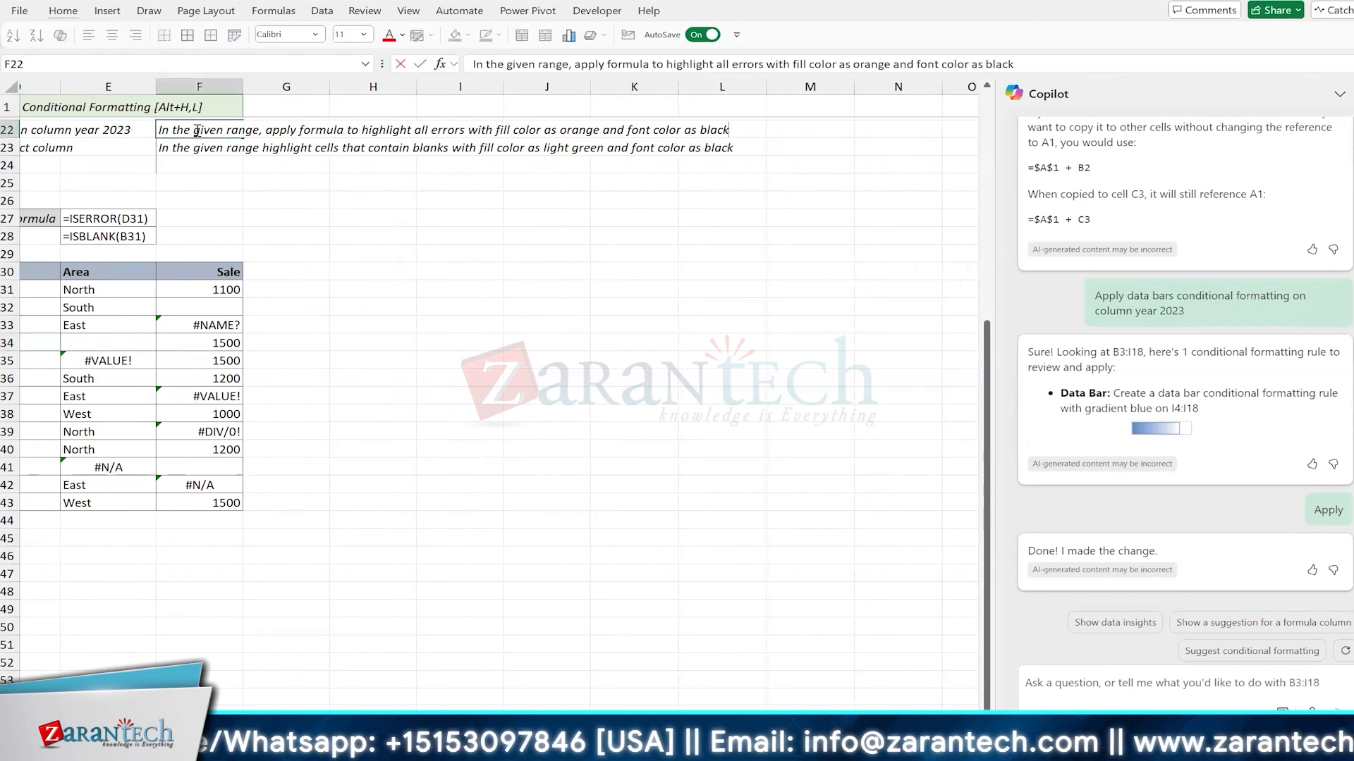
key("ctrl+a")
key("ctrl+c")
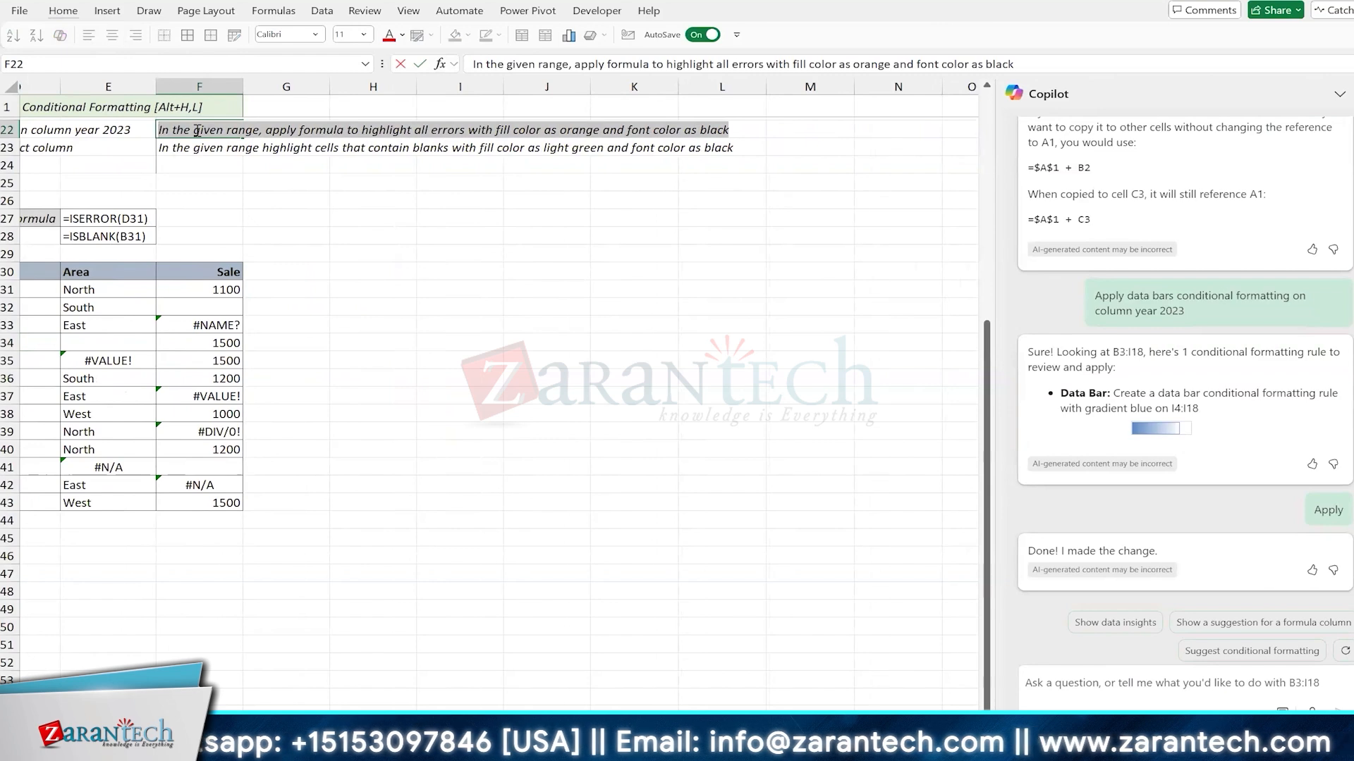
key("Return")
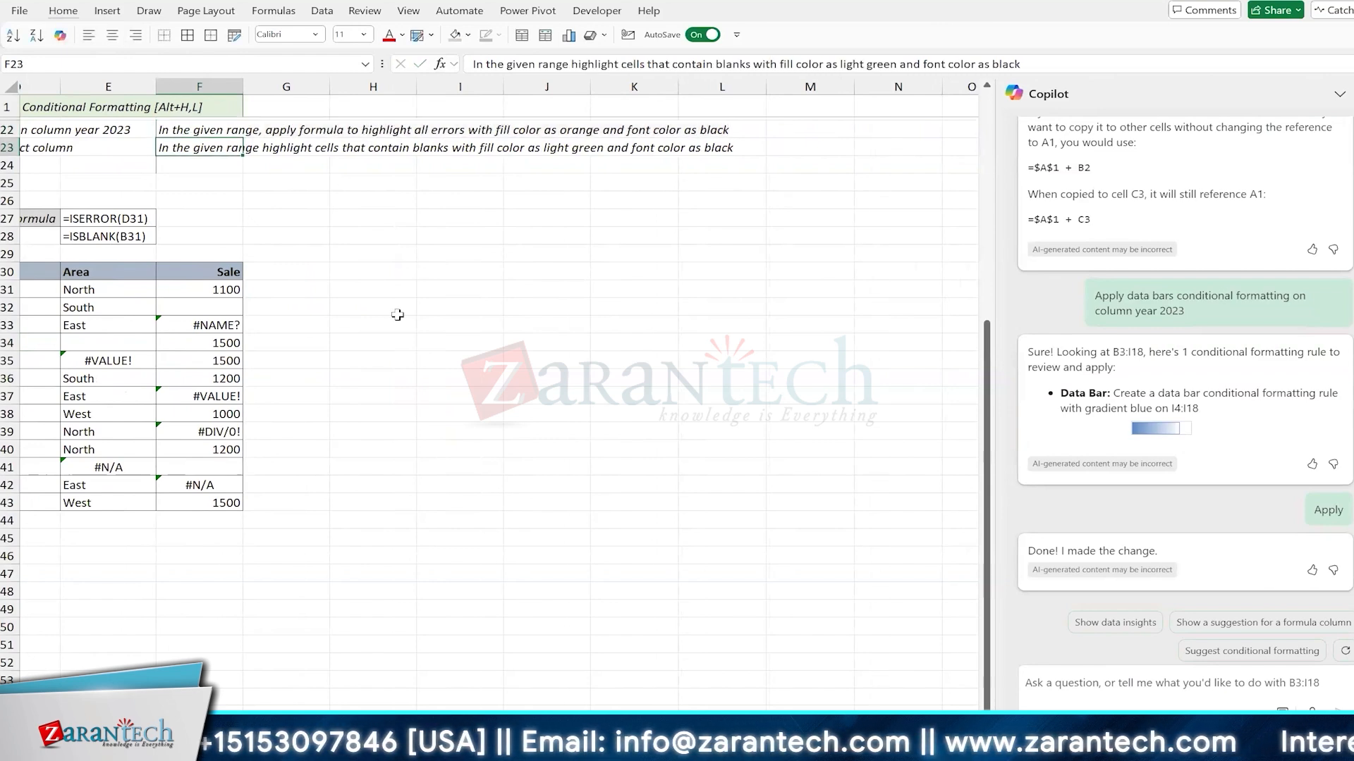
Step: Have Copilot highlight all errors in the B30:F43 table with orange fill and black font, and apply its suggested rule
scroll(458, 379, "left", 5)
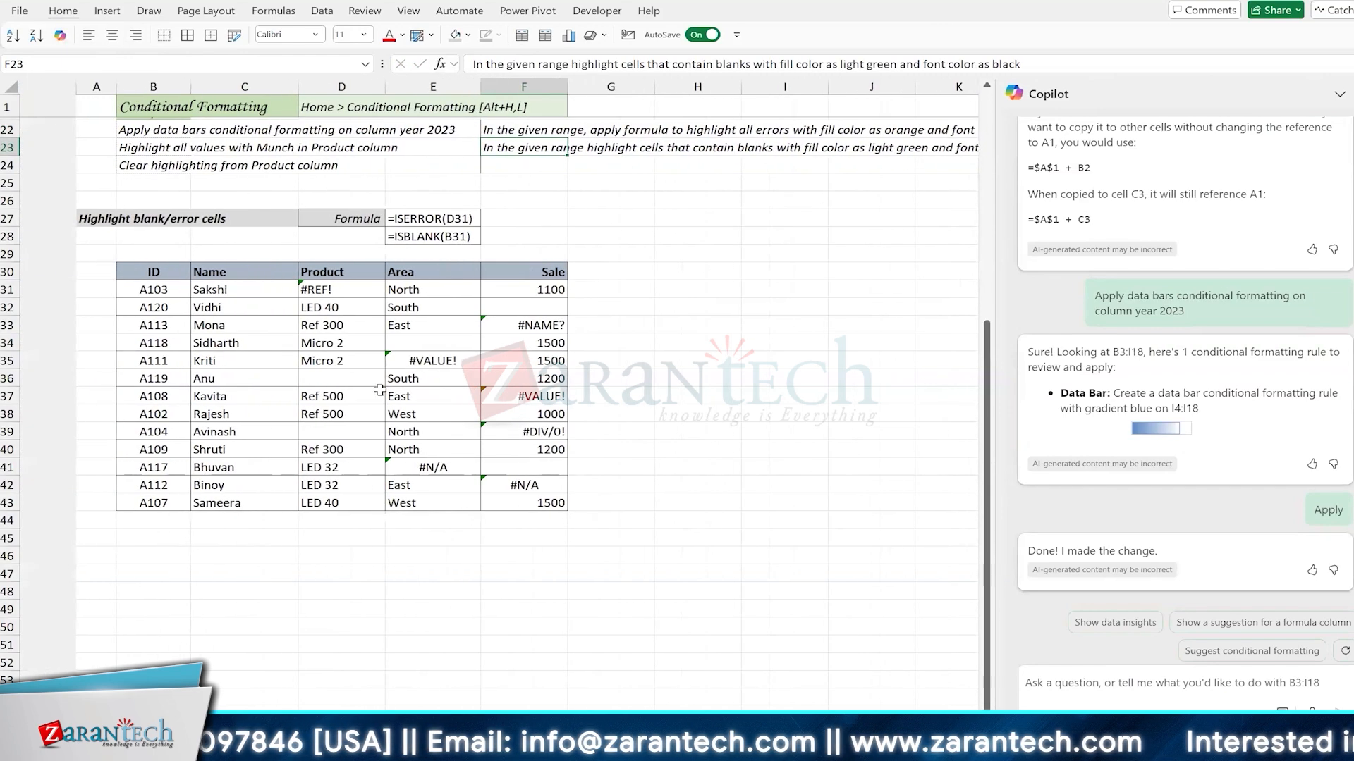
scroll(458, 379, "right", 1)
left_click(377, 396)
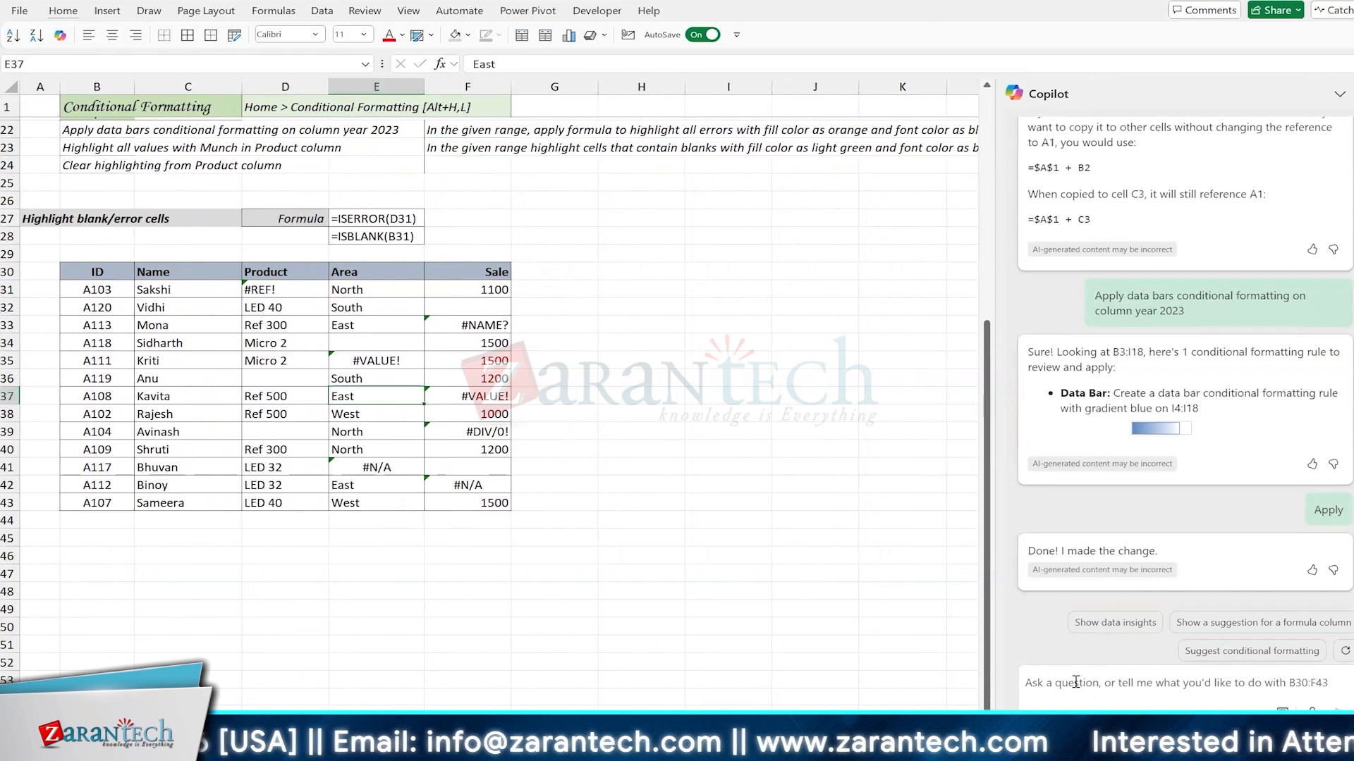
key("ctrl+v")
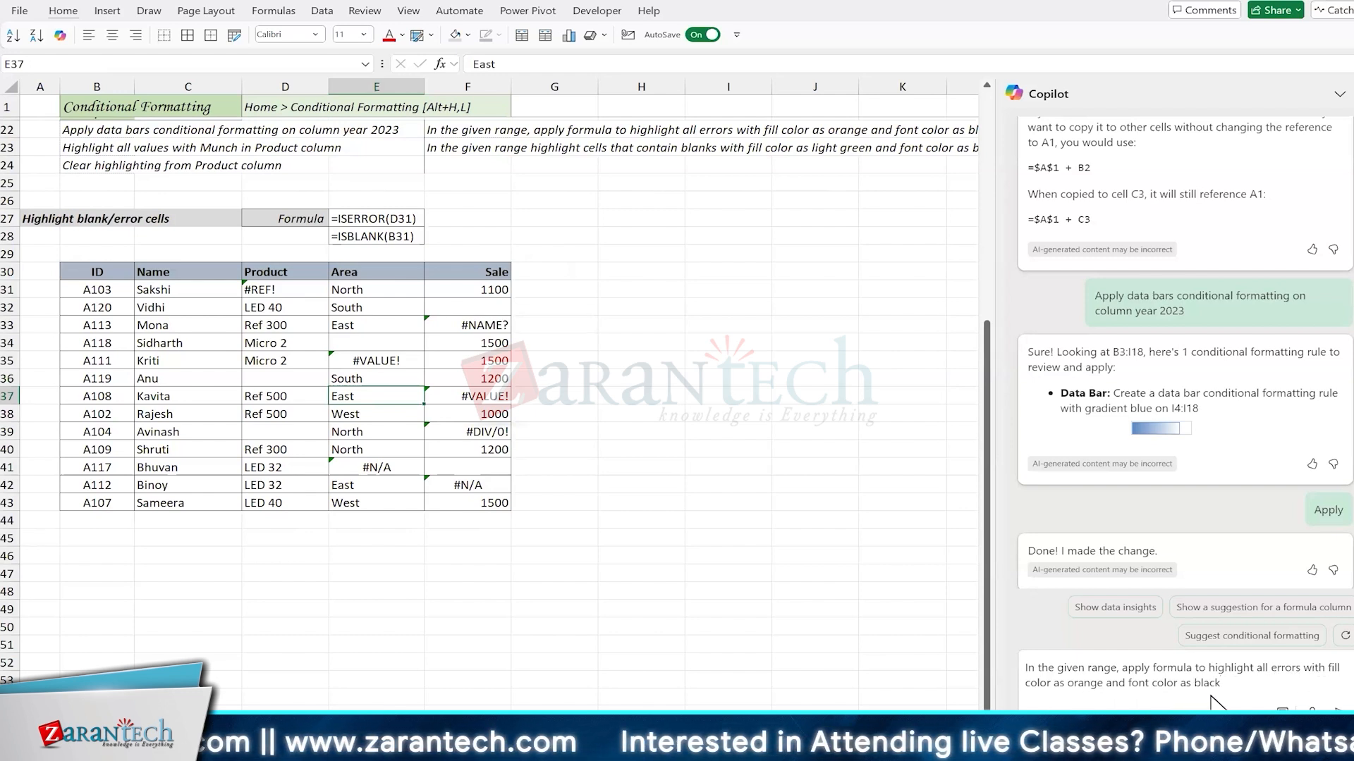
left_click_drag(1303, 667, 1302, 704)
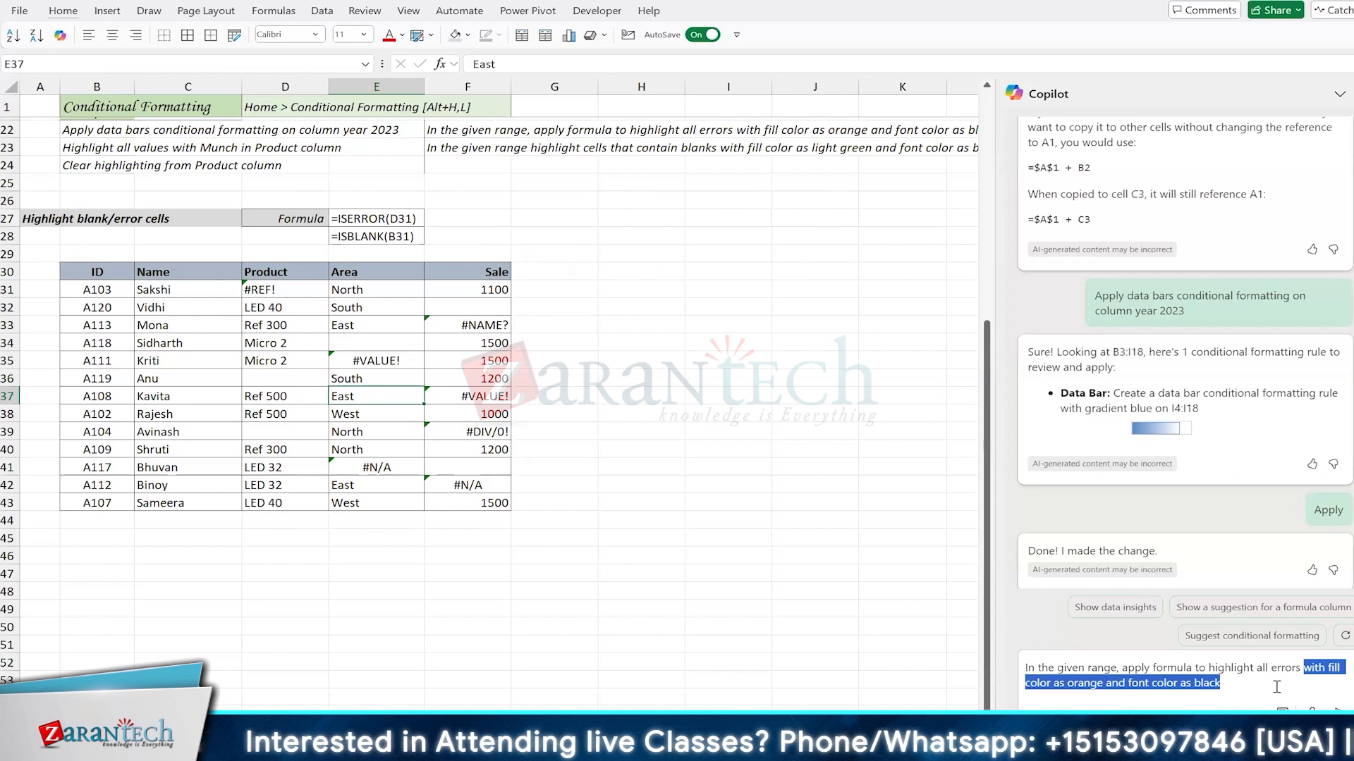
left_click(1276, 686)
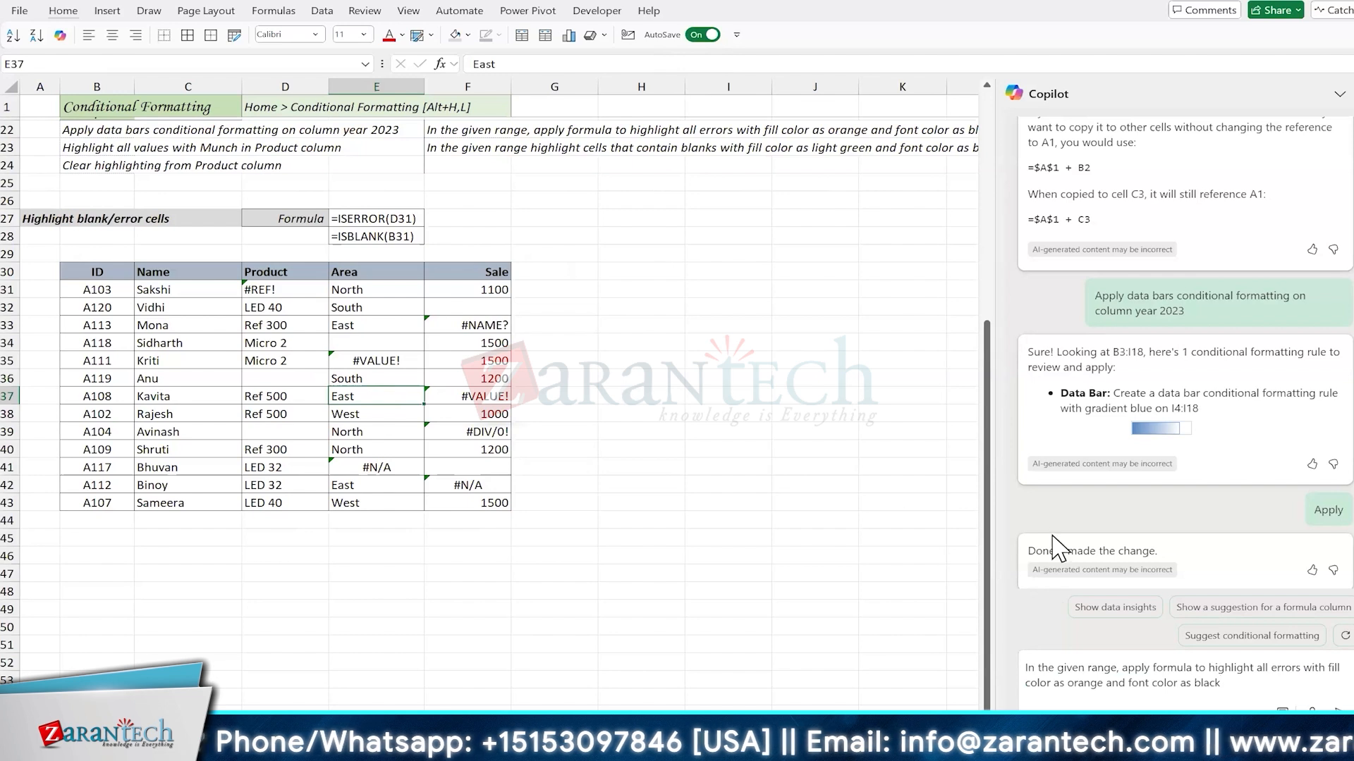
key("Return")
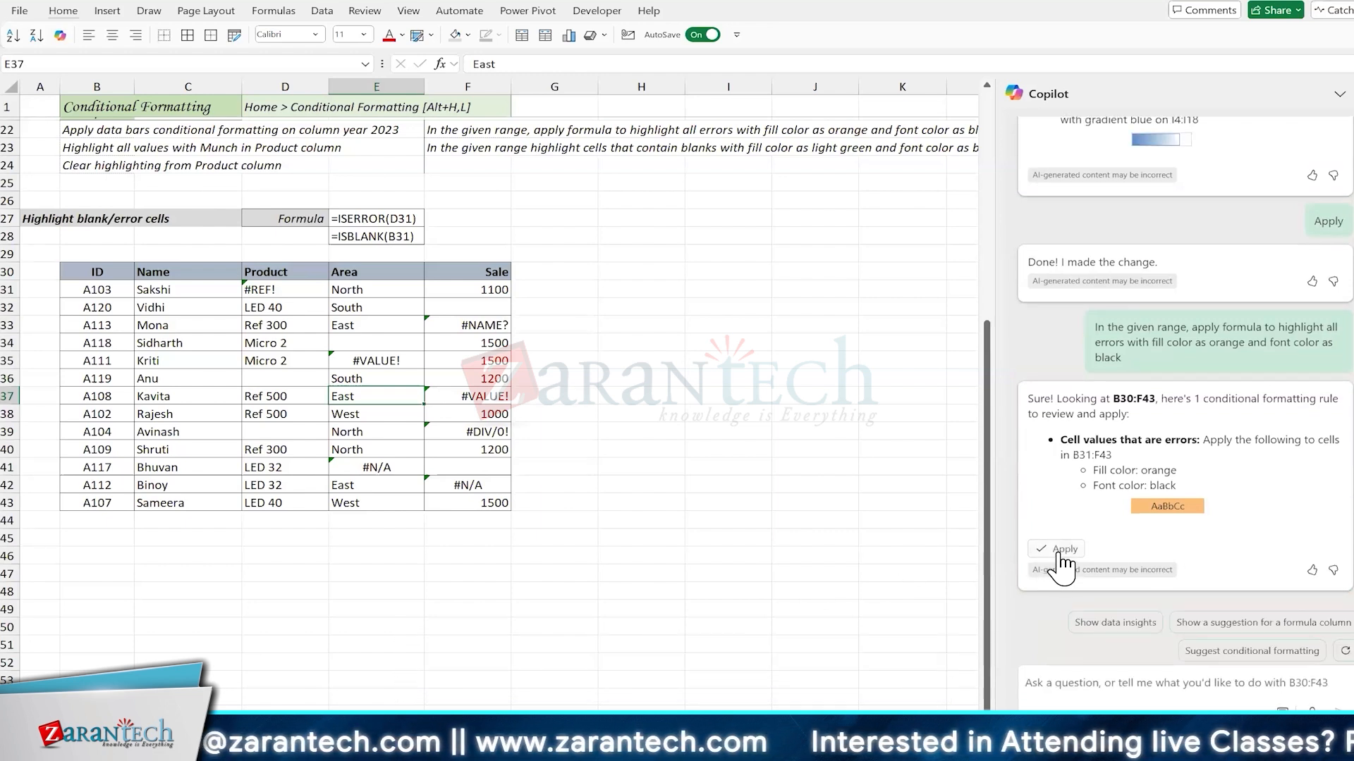
left_click(1061, 550)
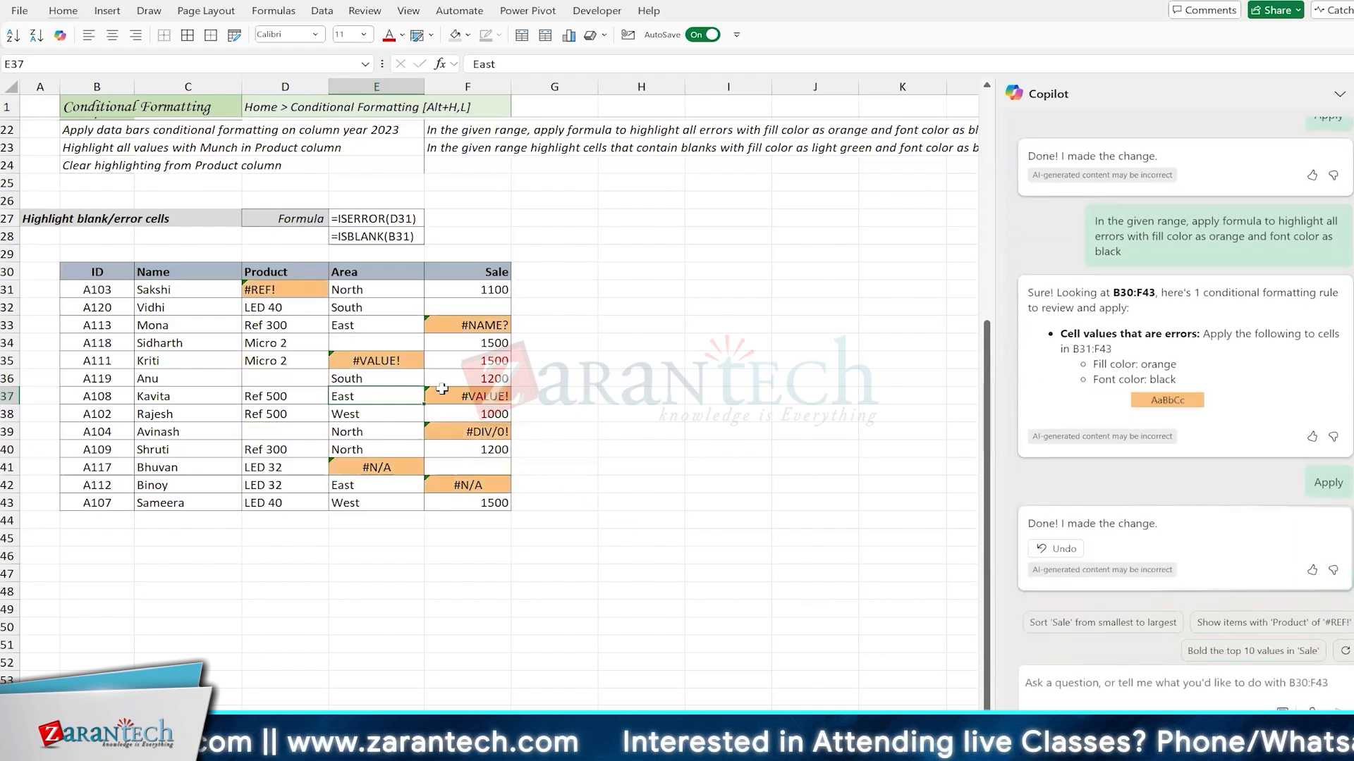
Step: Copy East from E33 into E35 to replace the error value and test the rule
left_click(370, 344)
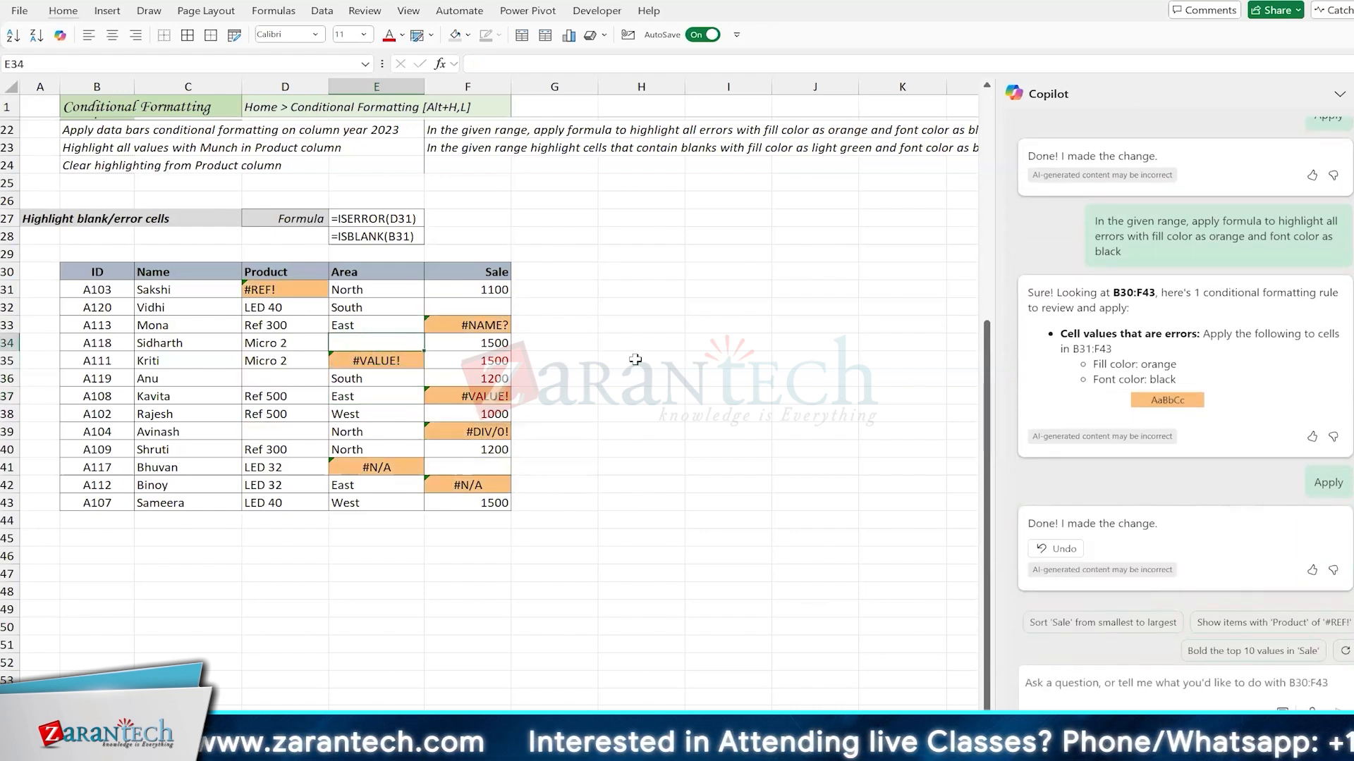
key("Up")
key("ctrl+c")
key("Down")
key("Down")
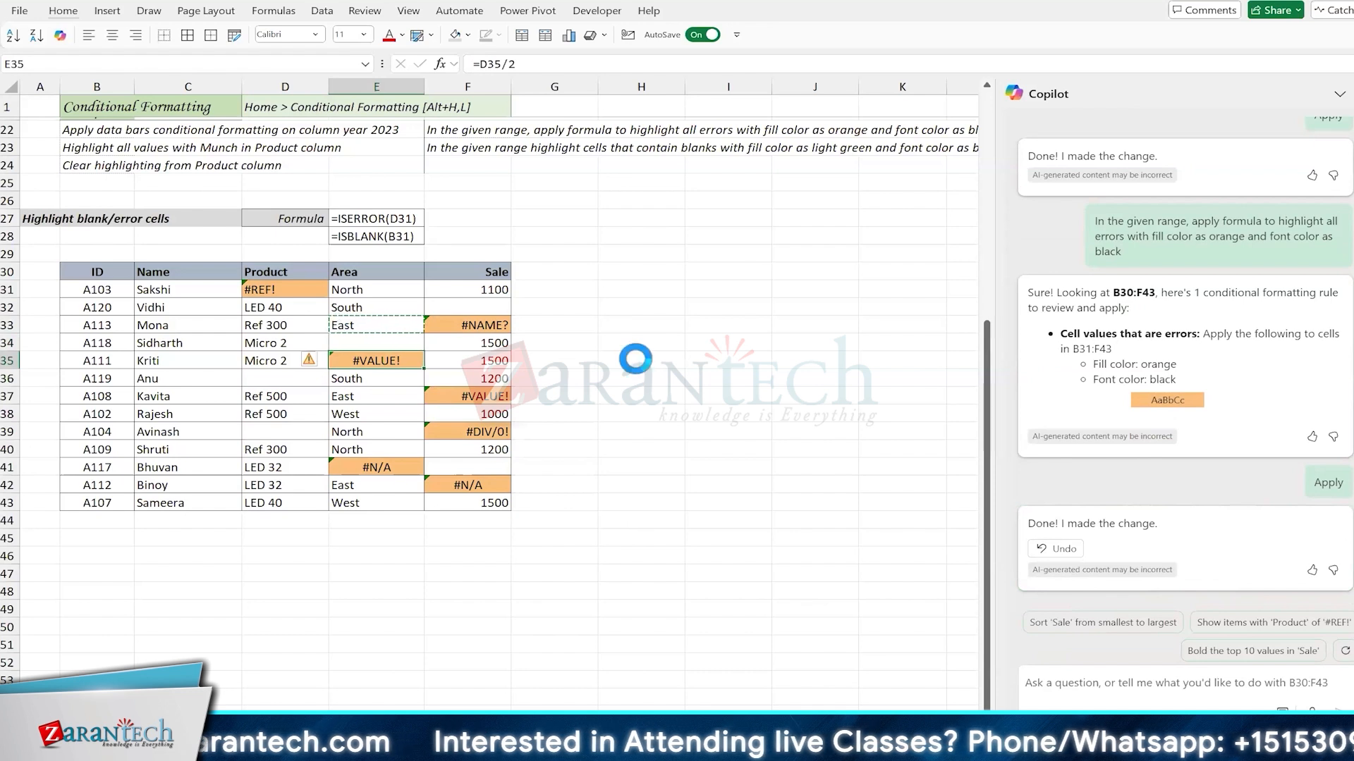
key("Return")
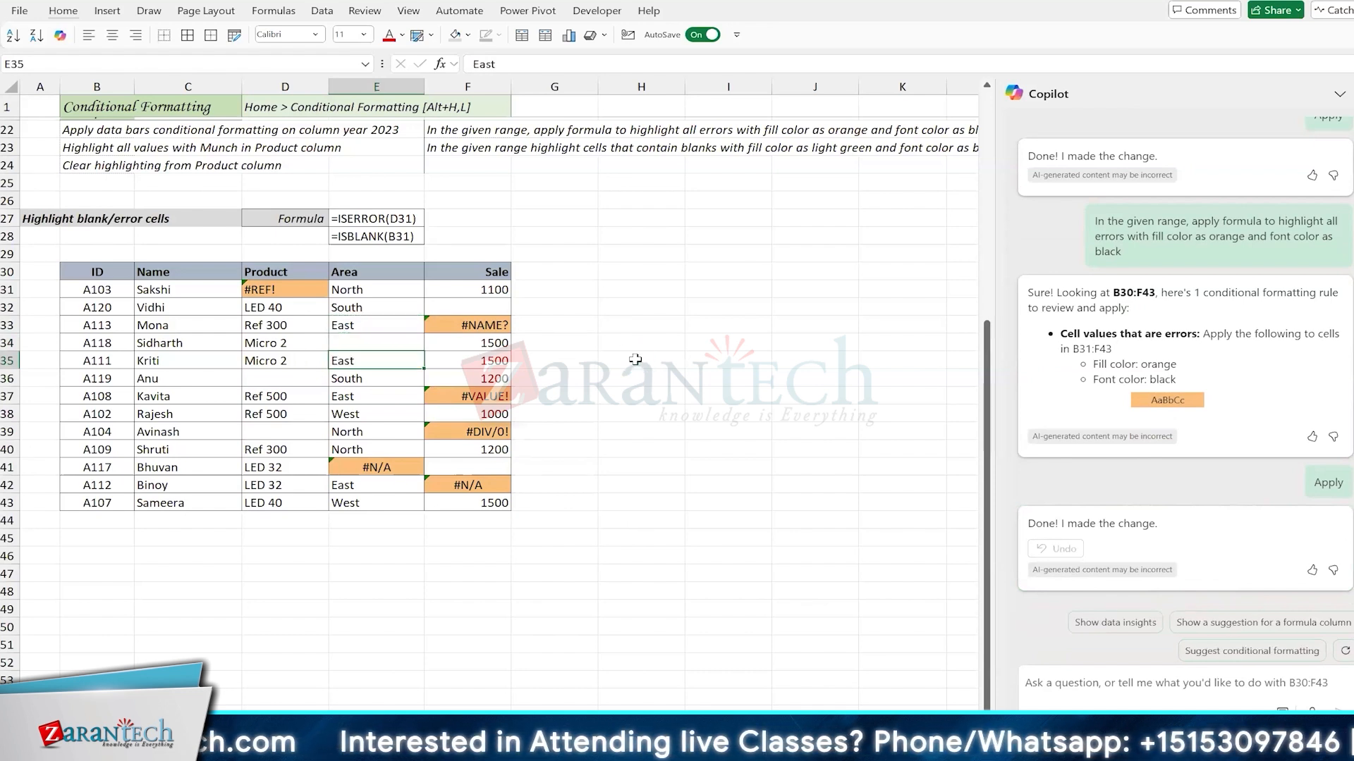
Step: Copy the text of the blank-highlighting prompt in cell F23
left_click(316, 347)
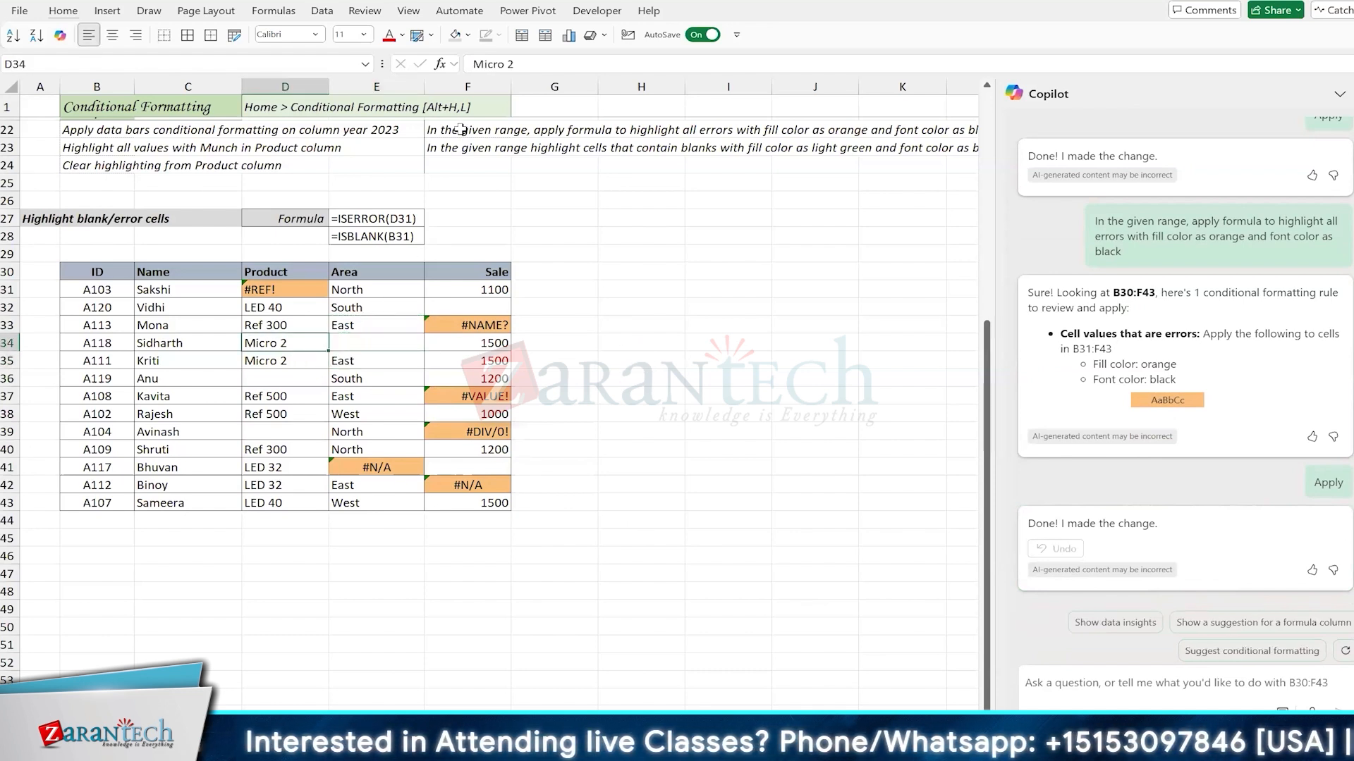
left_click(457, 146)
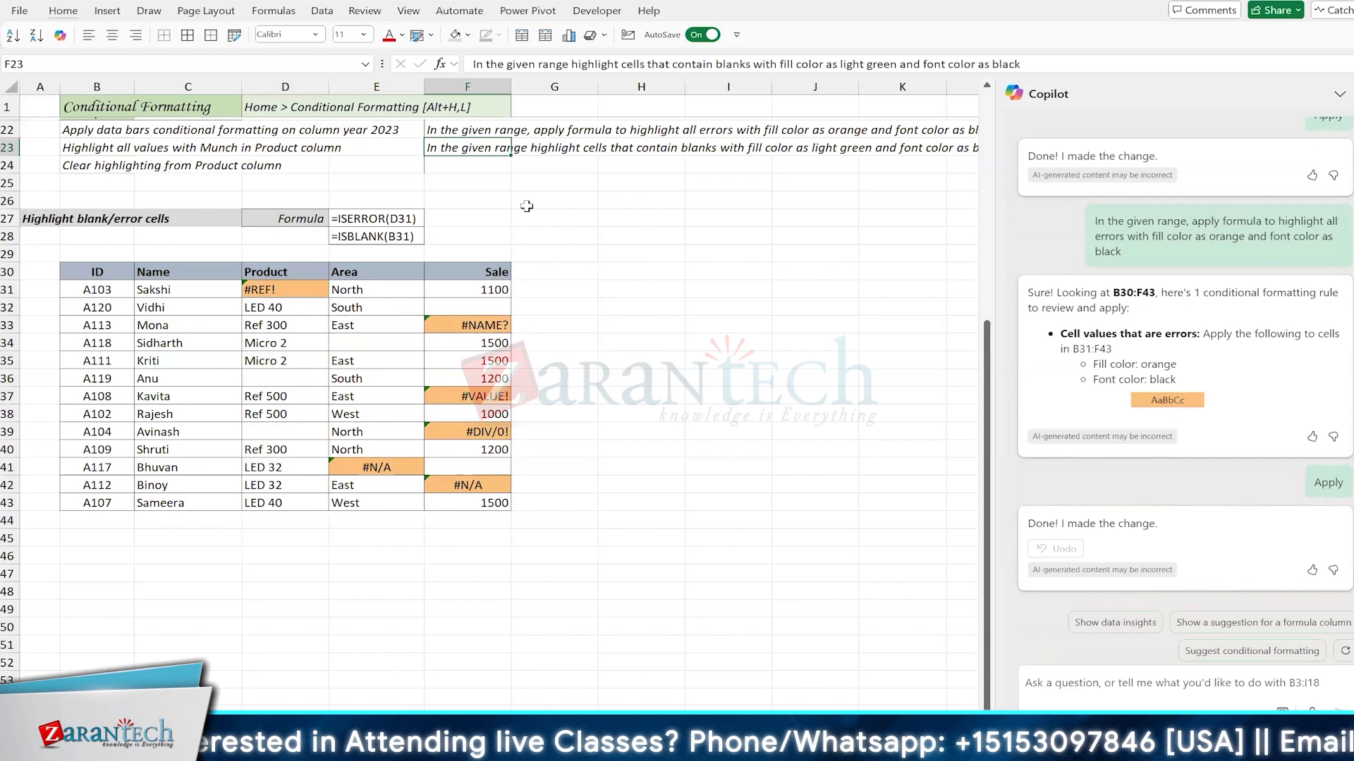
key("F2")
key("shift+Up")
key("shift+Home")
key("ctrl+c")
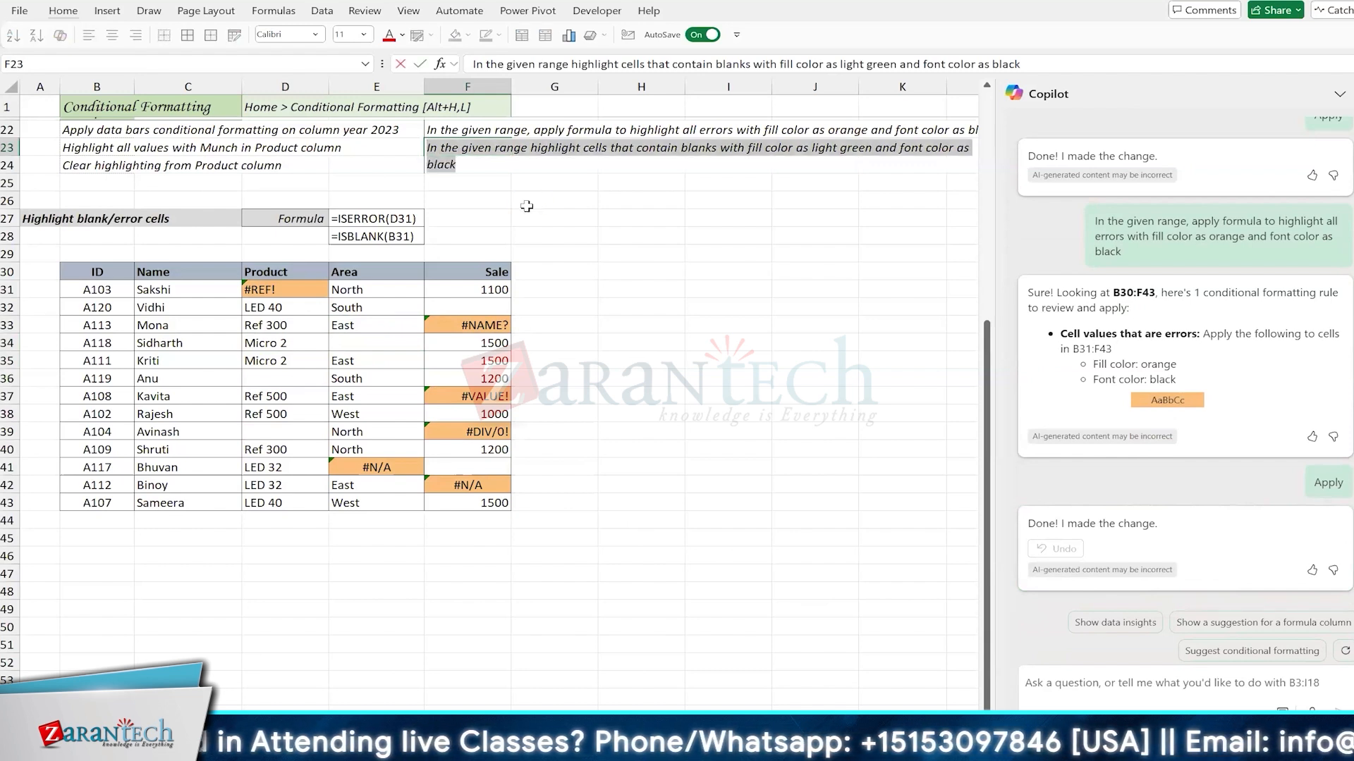
key("Escape")
Step: Have Copilot highlight blank cells in the B30:F43 table with light green fill and black font, and apply its suggested rule
left_click(331, 323)
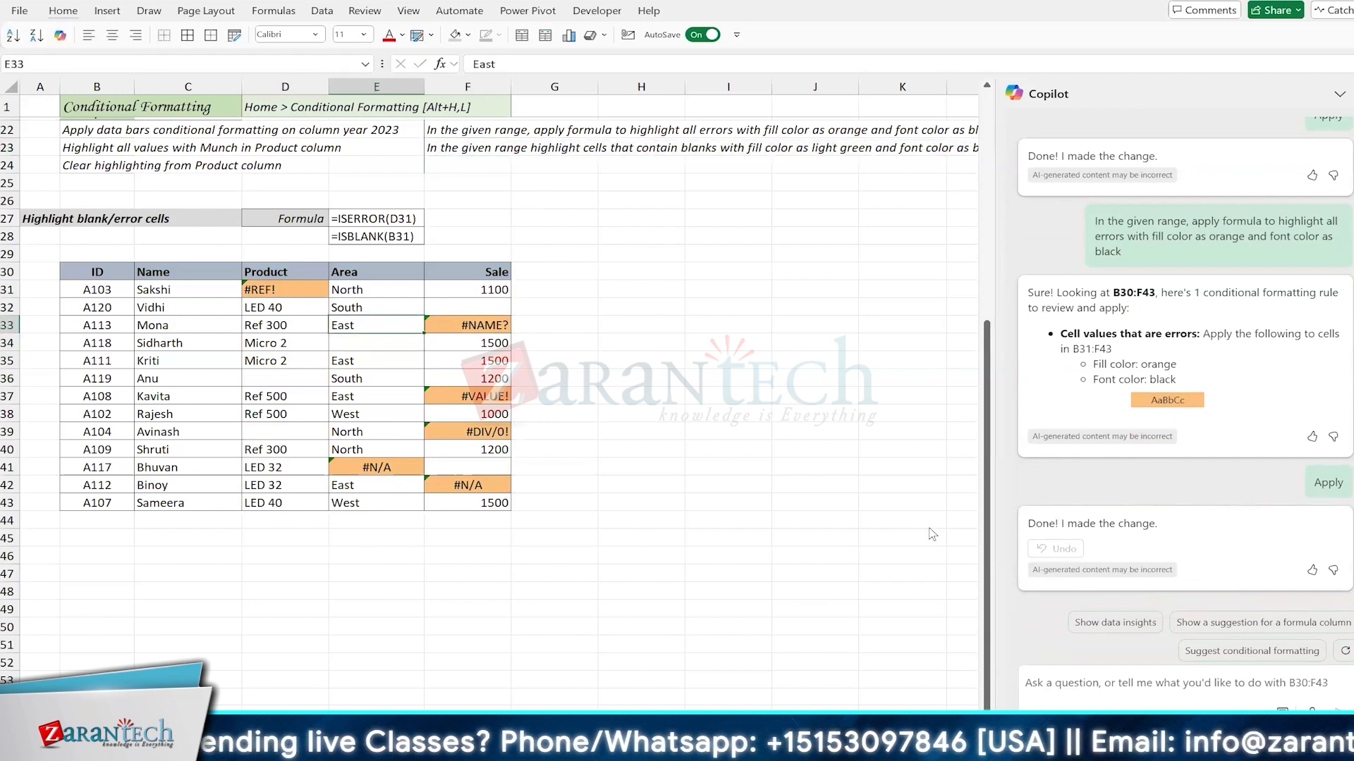
left_click(1117, 683)
key("ctrl+v")
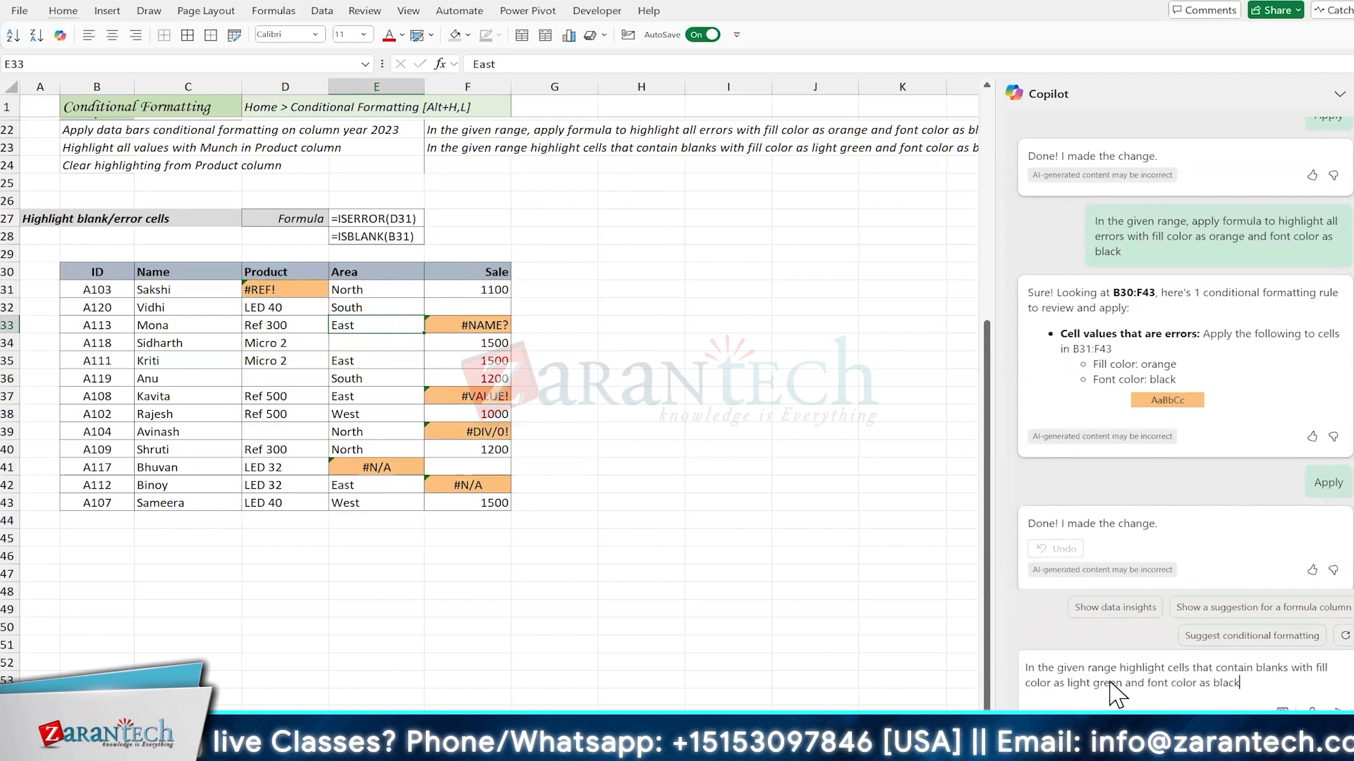
key("Return")
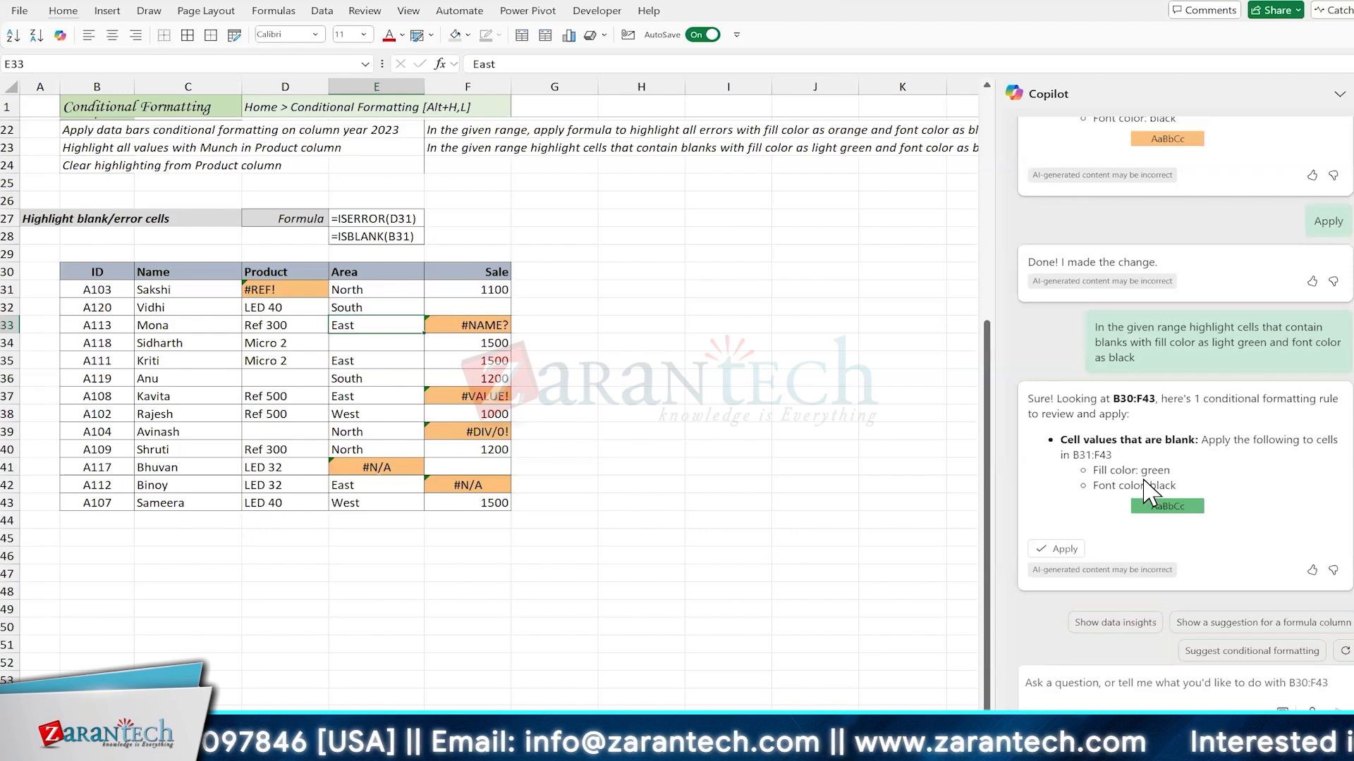
left_click(1055, 550)
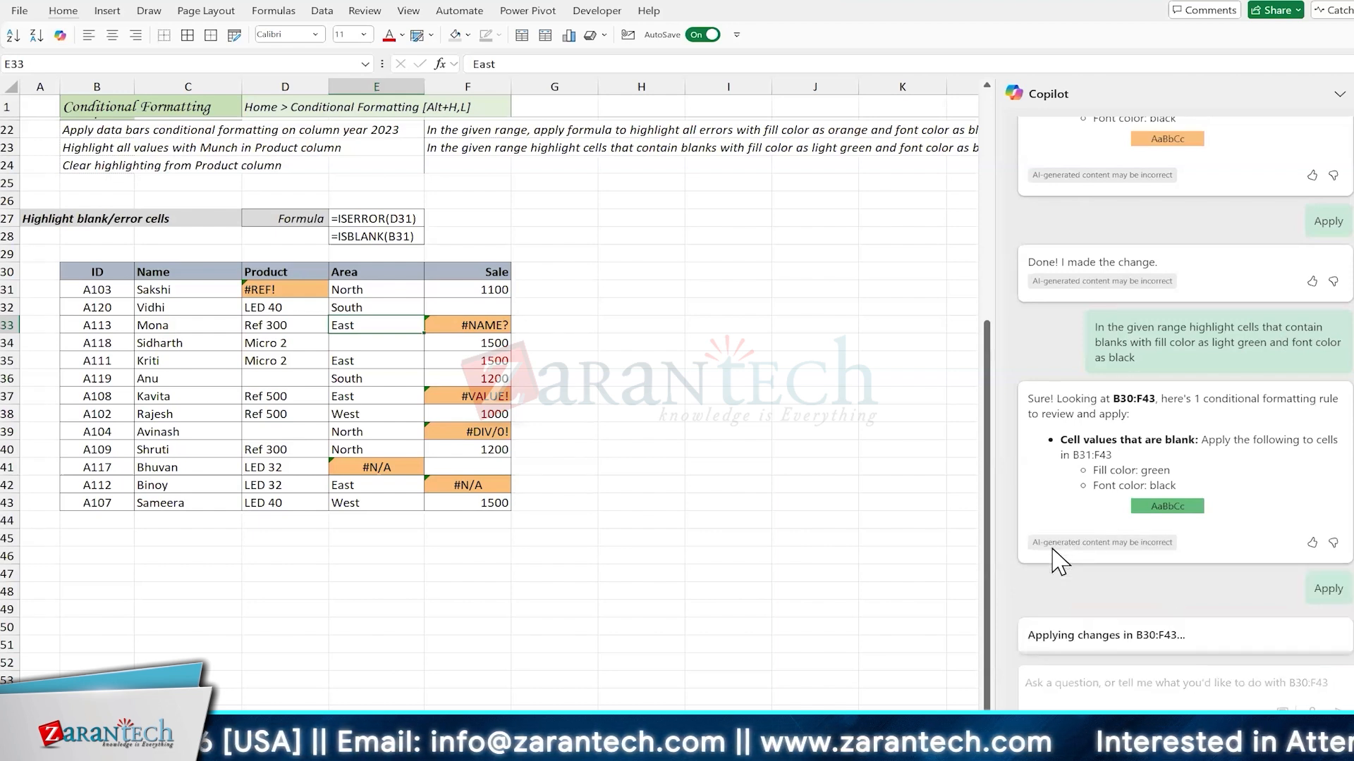
Step: Clear the name in C37 to test the blank-cell rule, and close Copilot
left_click(197, 397)
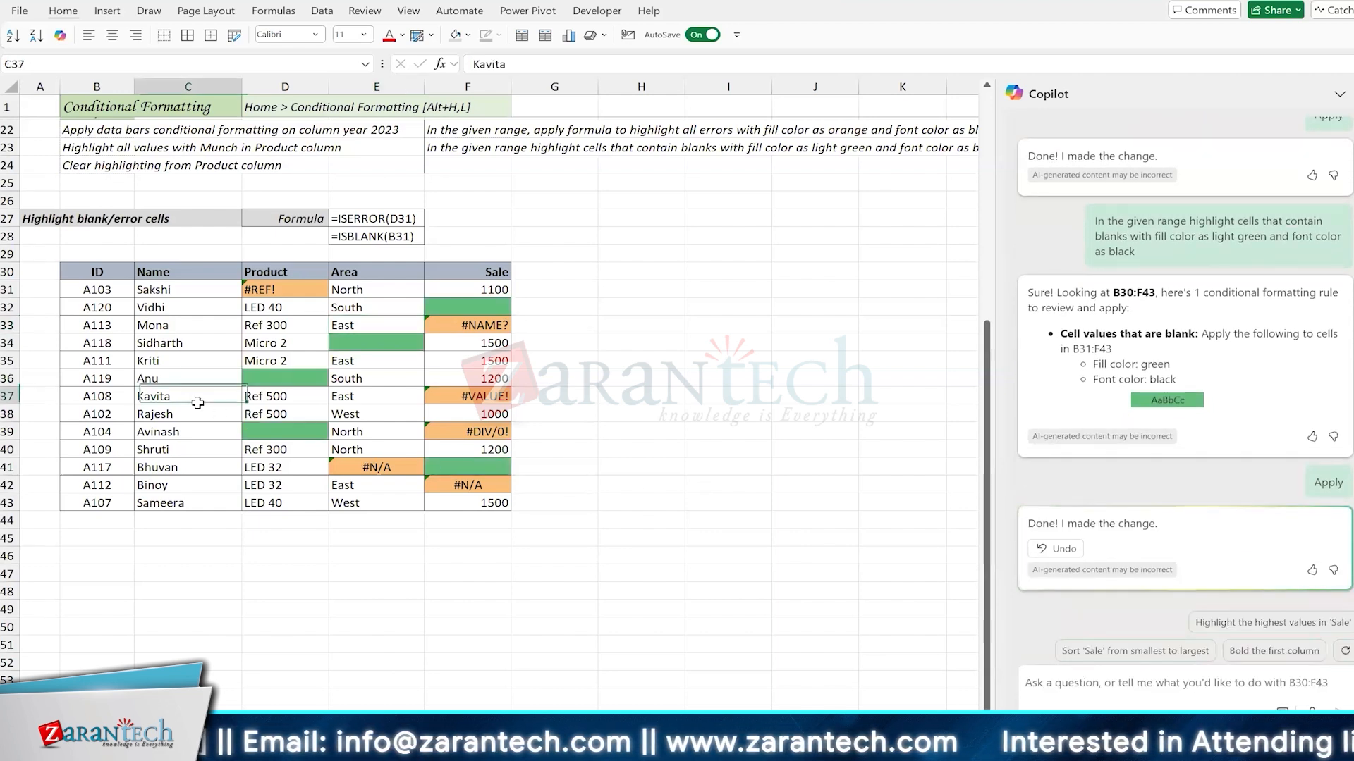
key("Delete")
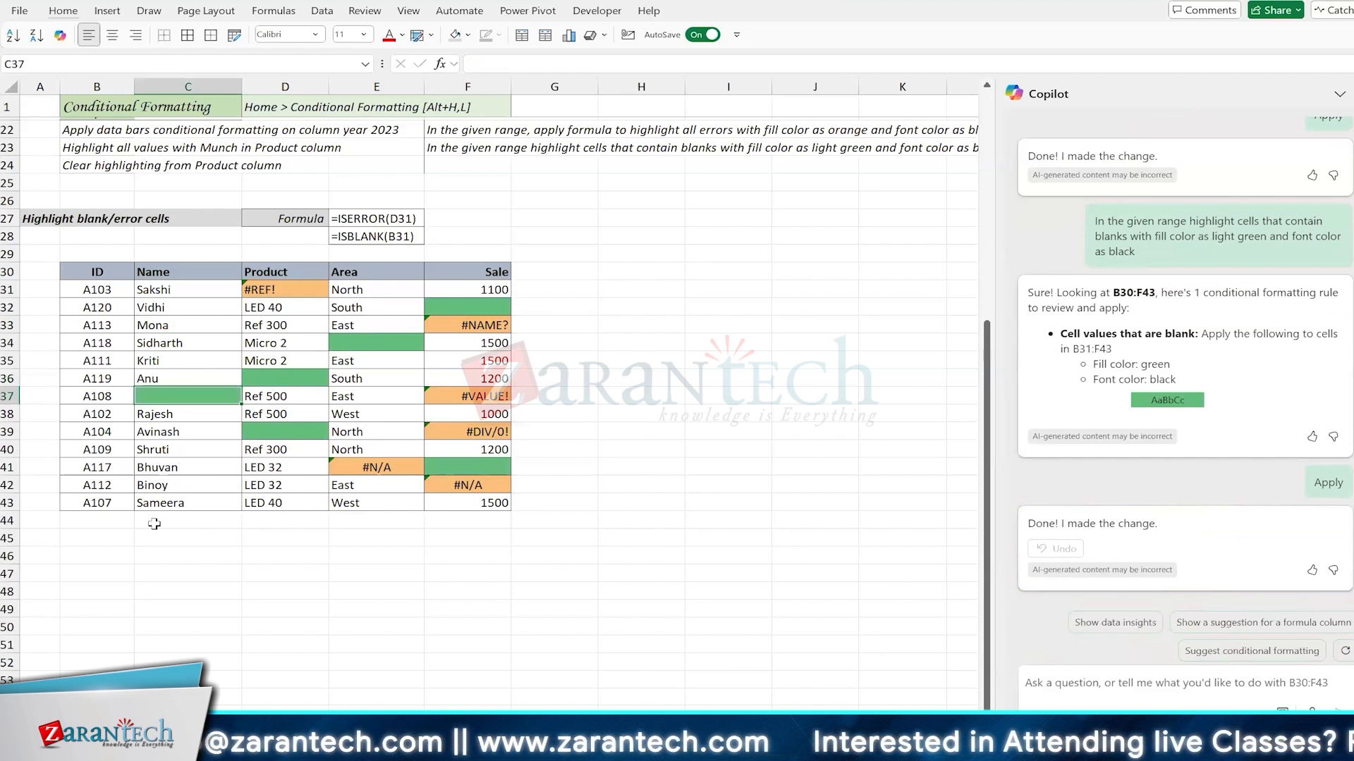
left_click(1336, 96)
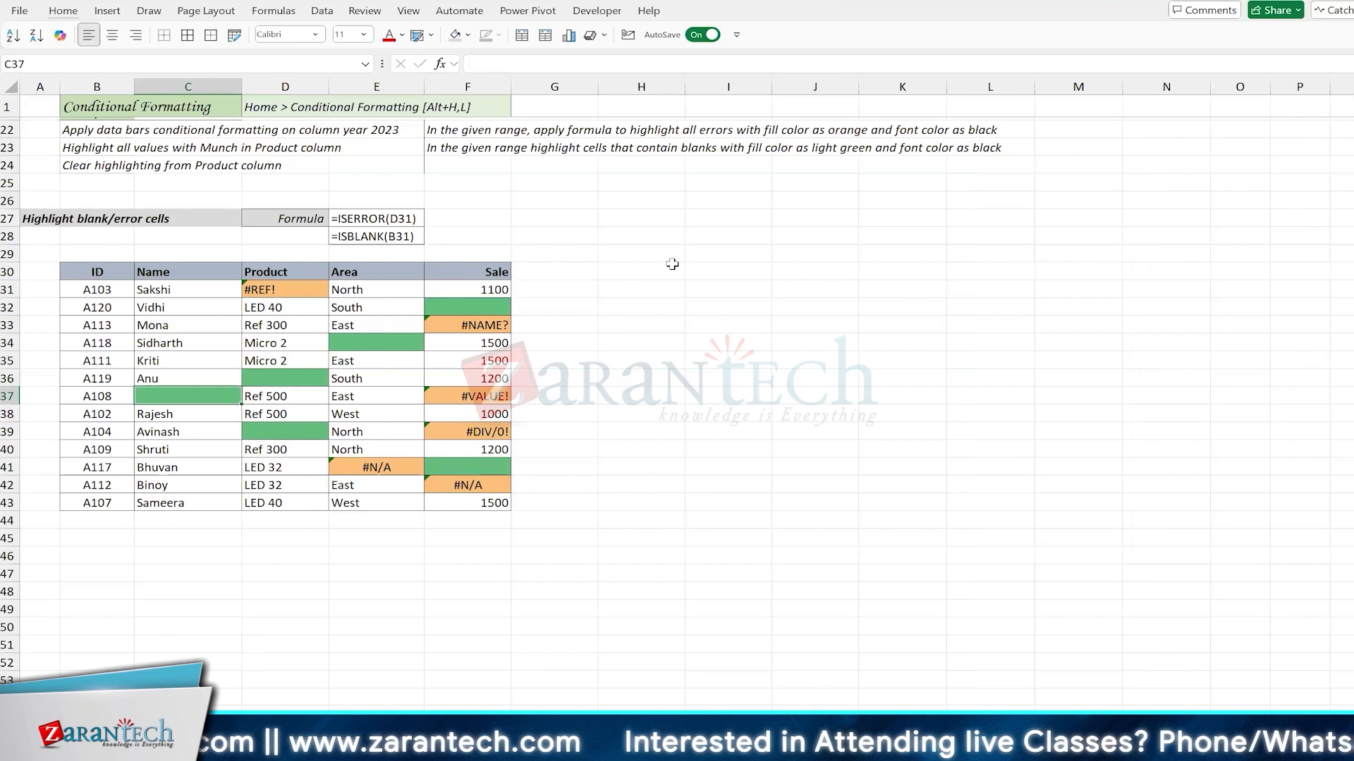
left_click(644, 230)
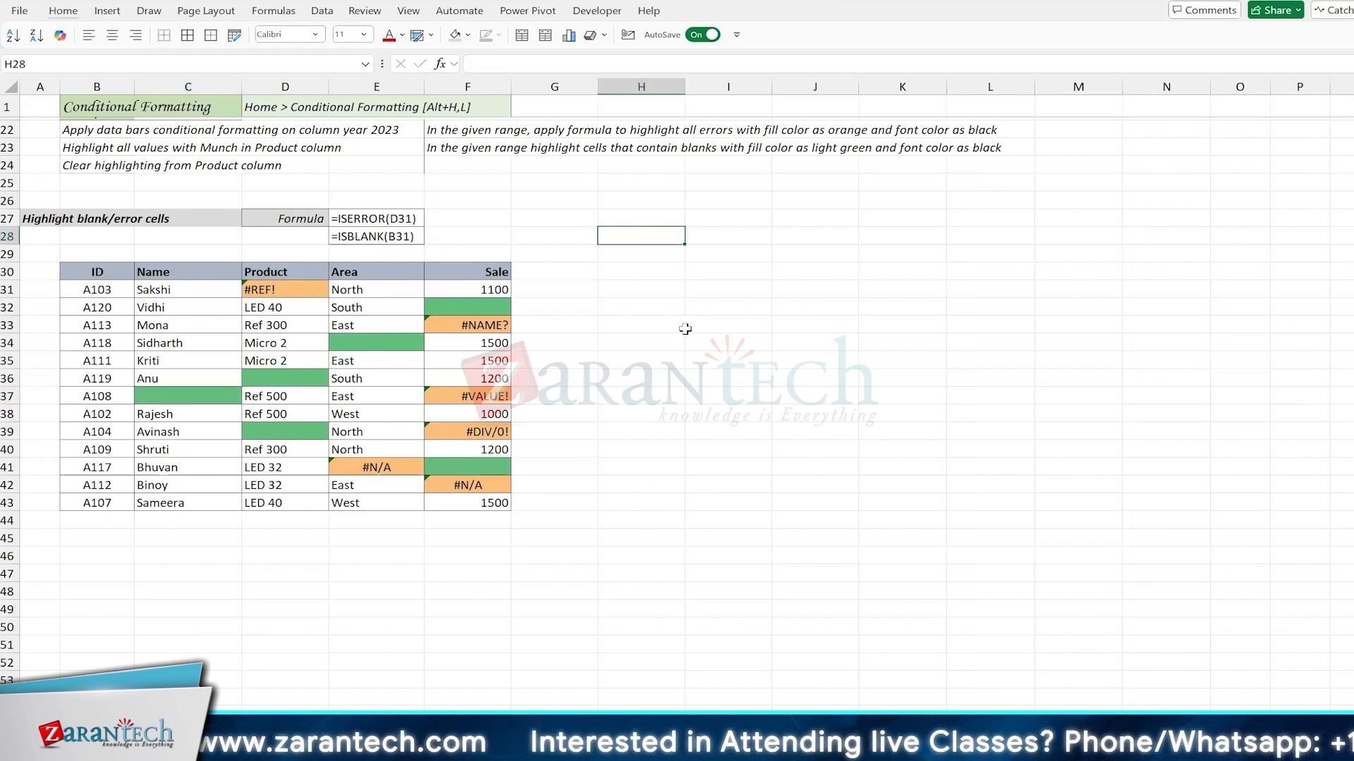
left_click(644, 287)
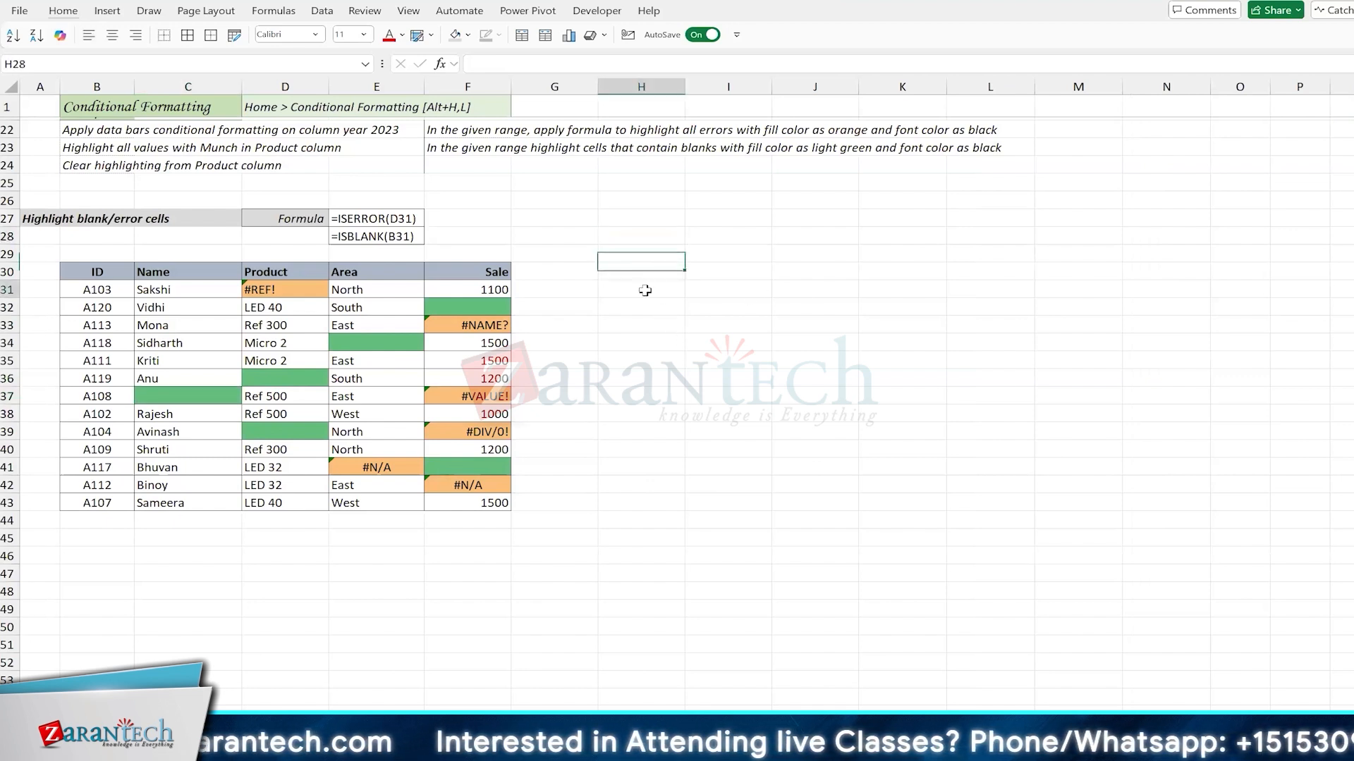
left_click(626, 233)
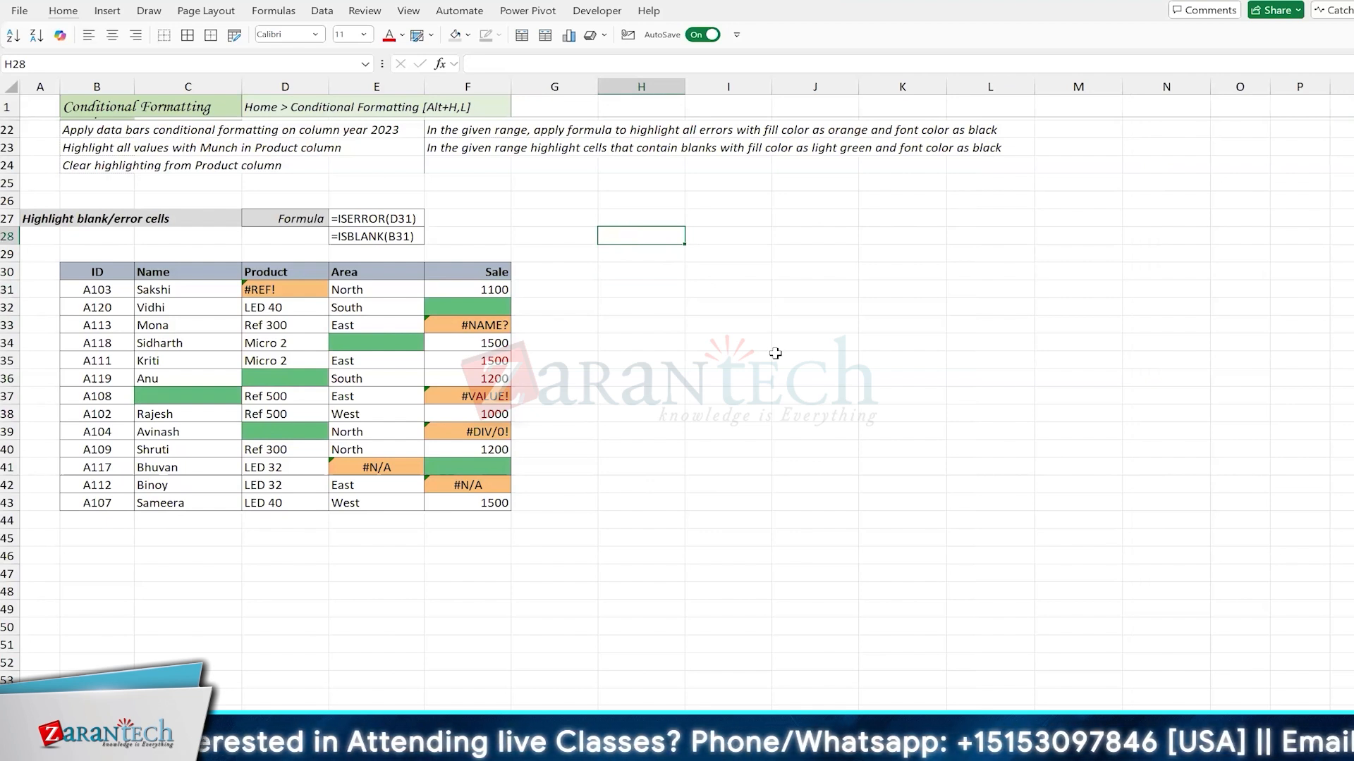
left_click(338, 365)
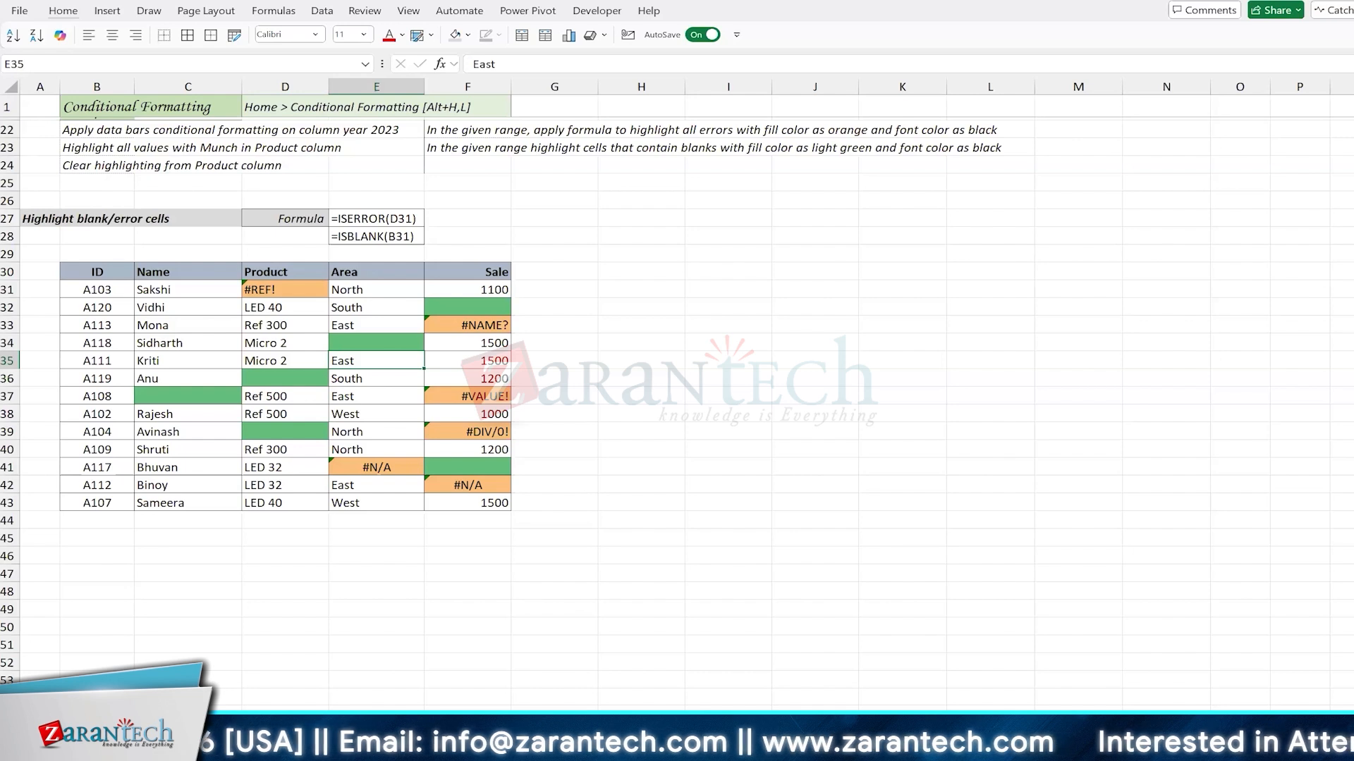
left_click(359, 420)
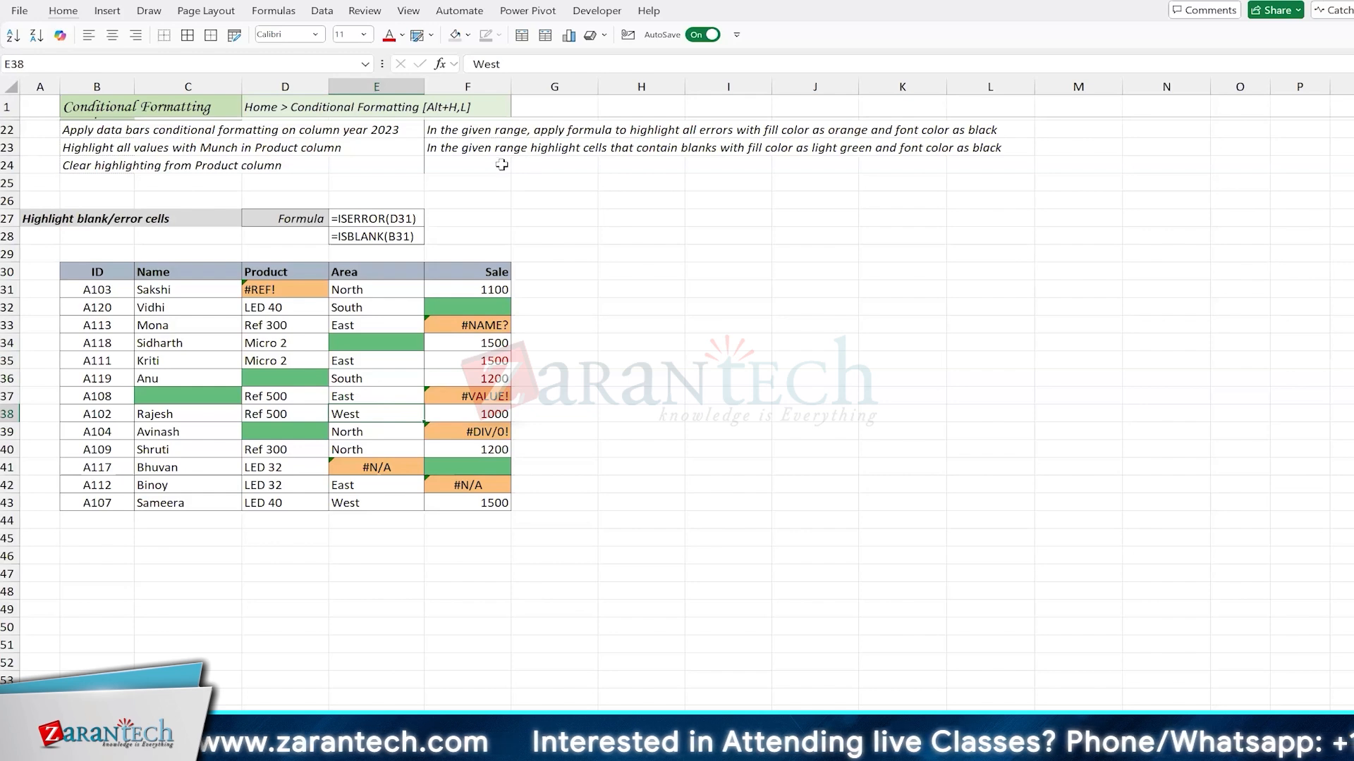
scroll(501, 163, "up", 3)
scroll(501, 163, "up", 1)
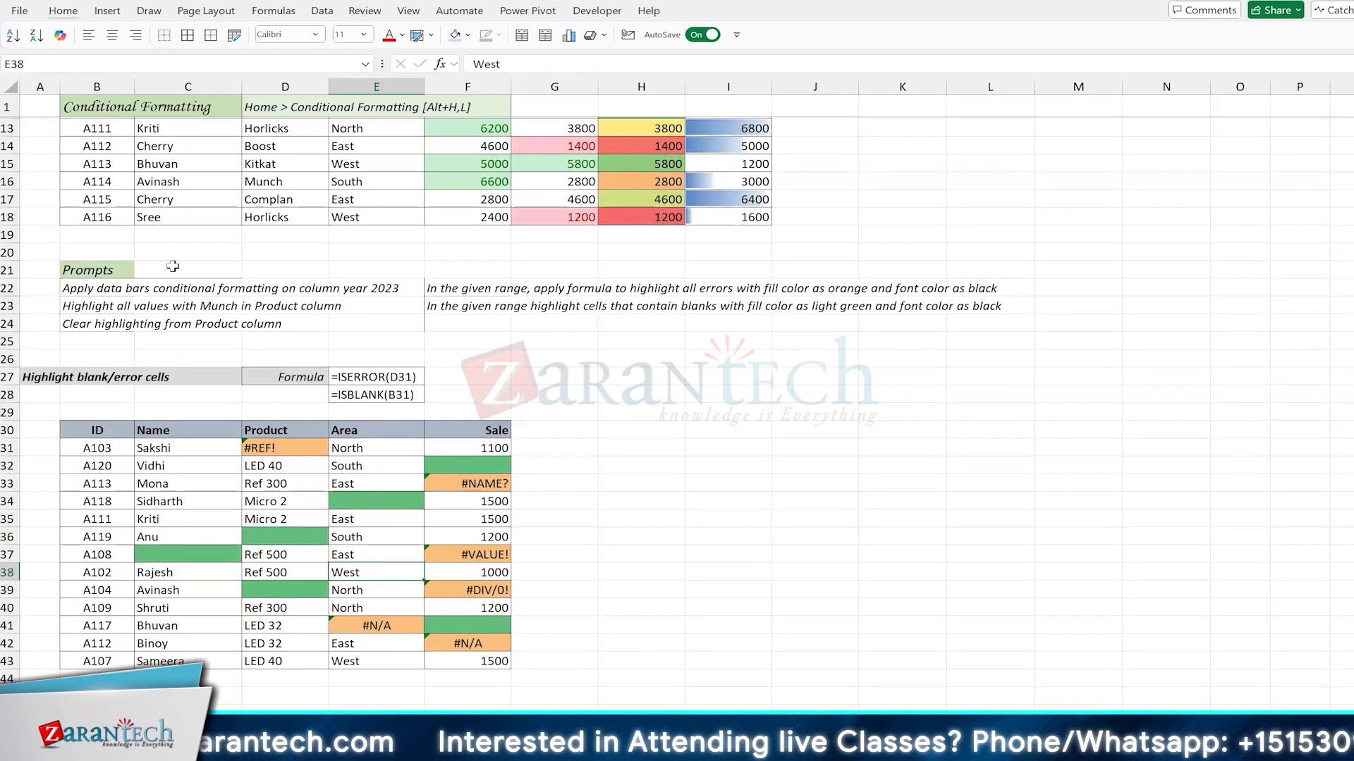
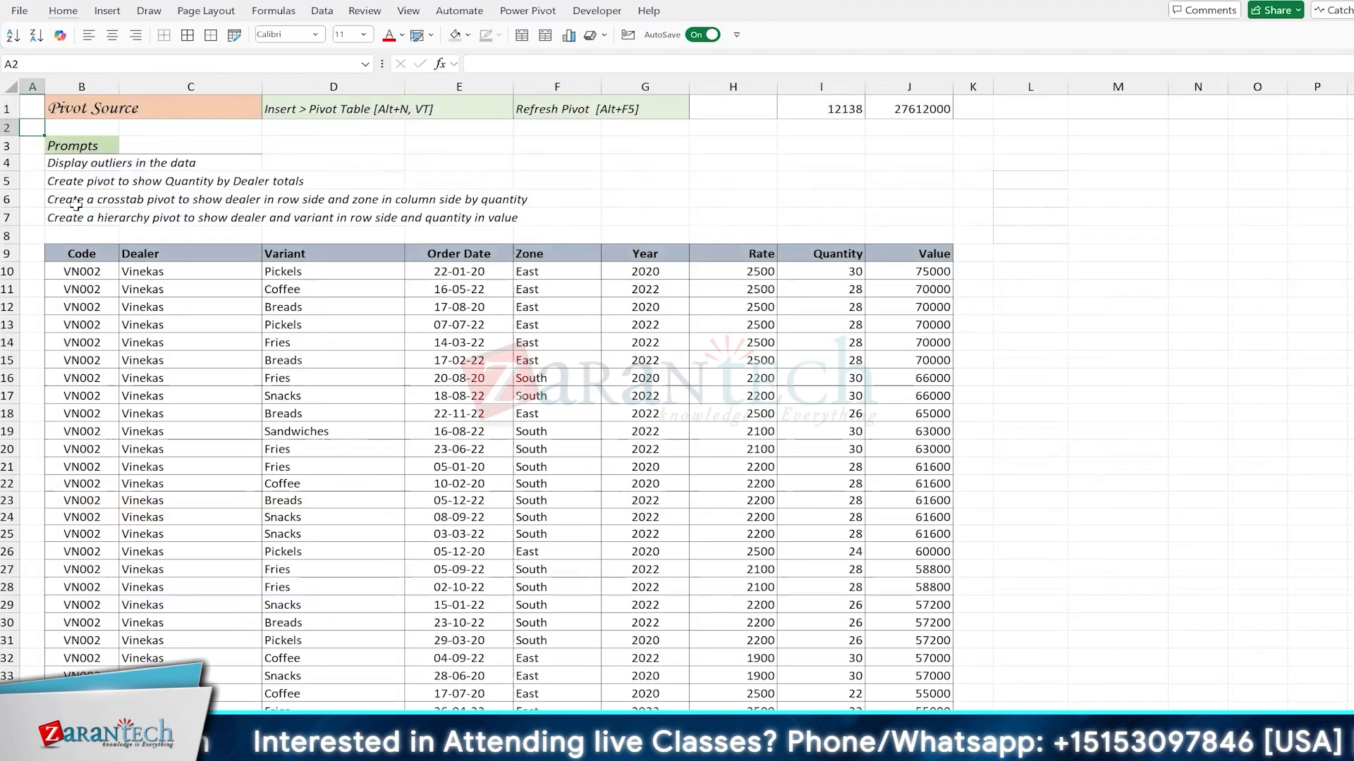
Step: Look through the Pivot Source, IFS, Sort and Filter sheets and return to the Conditional Formatting sheet
left_click(161, 374)
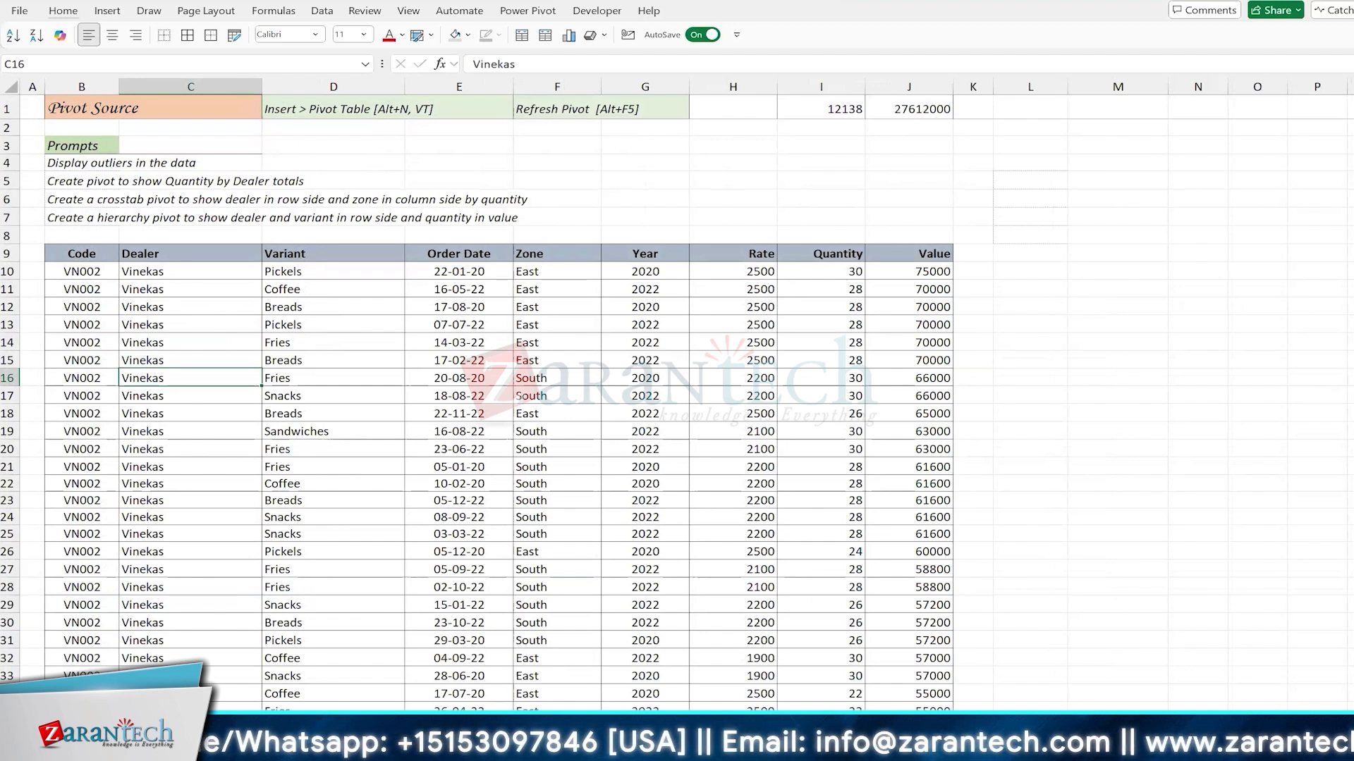
key("Down")
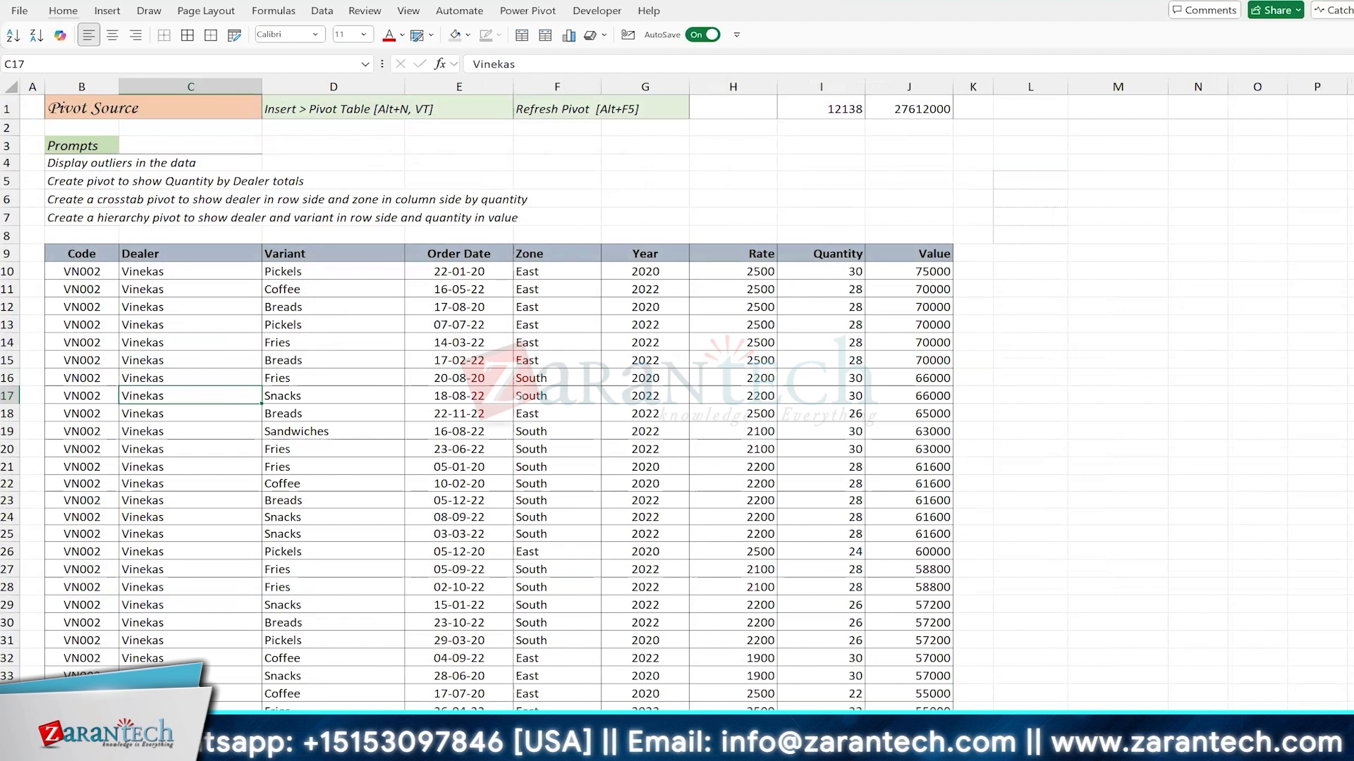
left_click(352, 345)
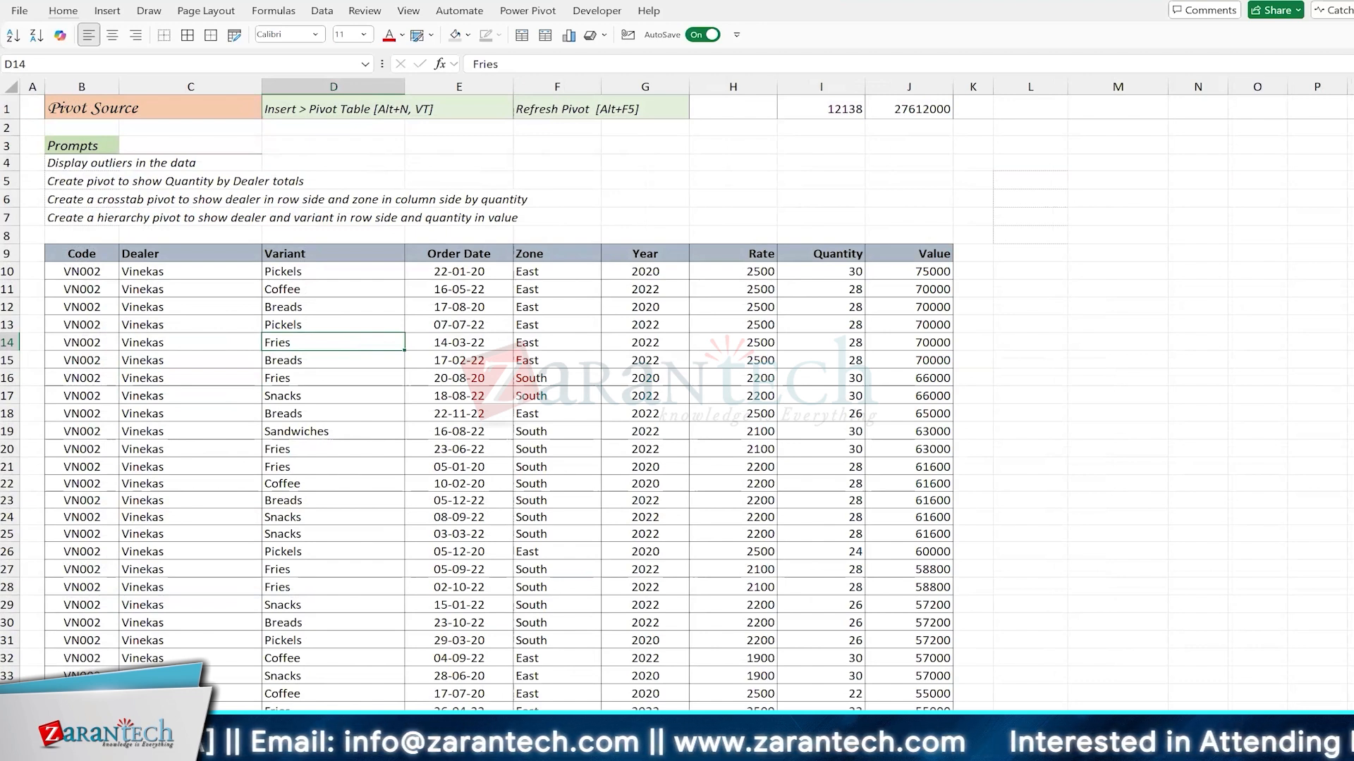
left_click(310, 722)
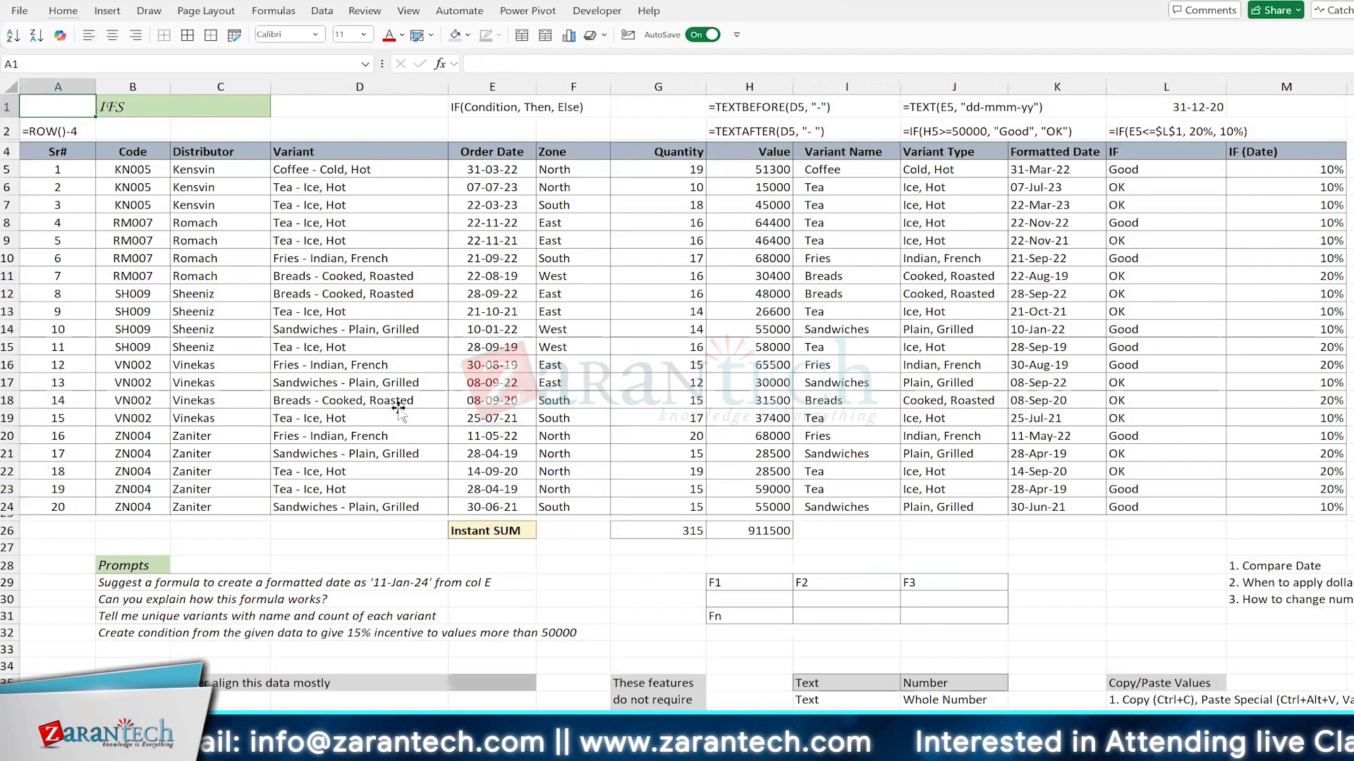
left_click(356, 400)
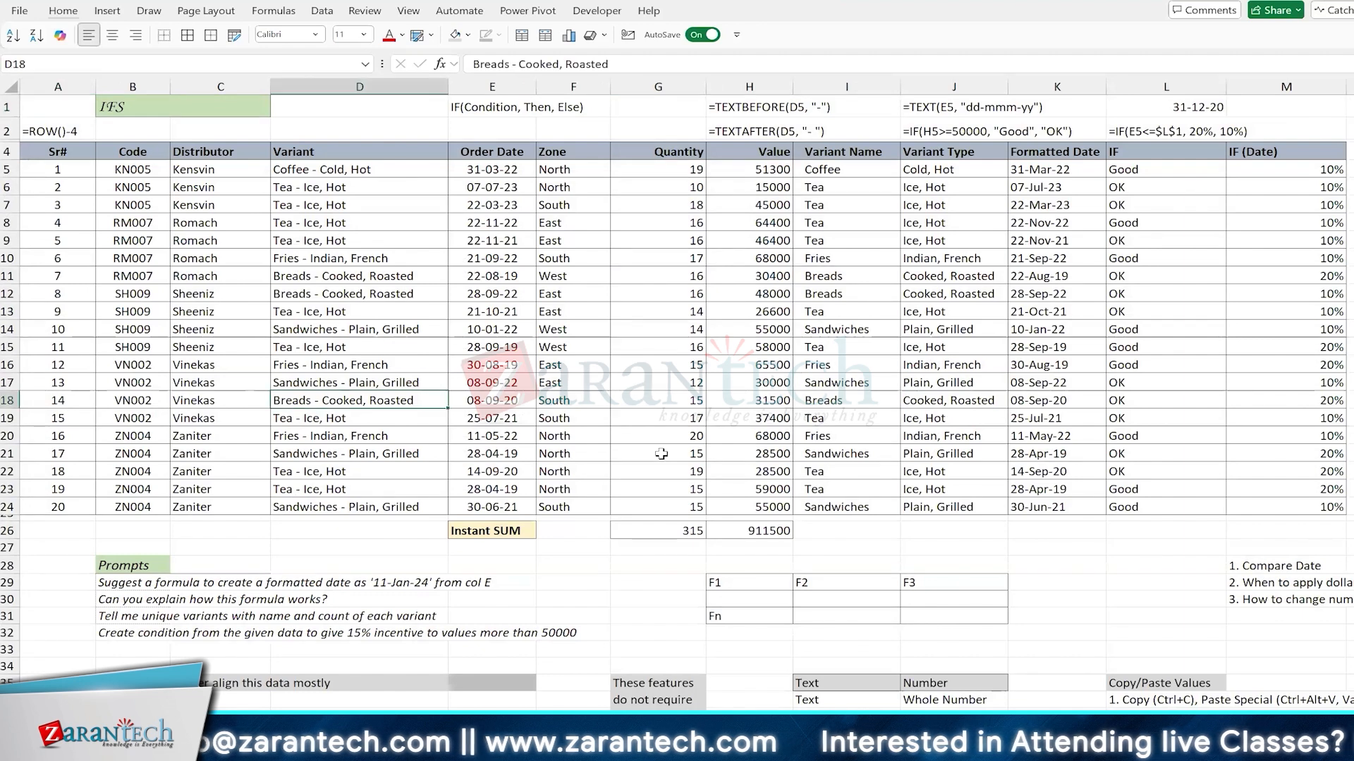
left_click(656, 401)
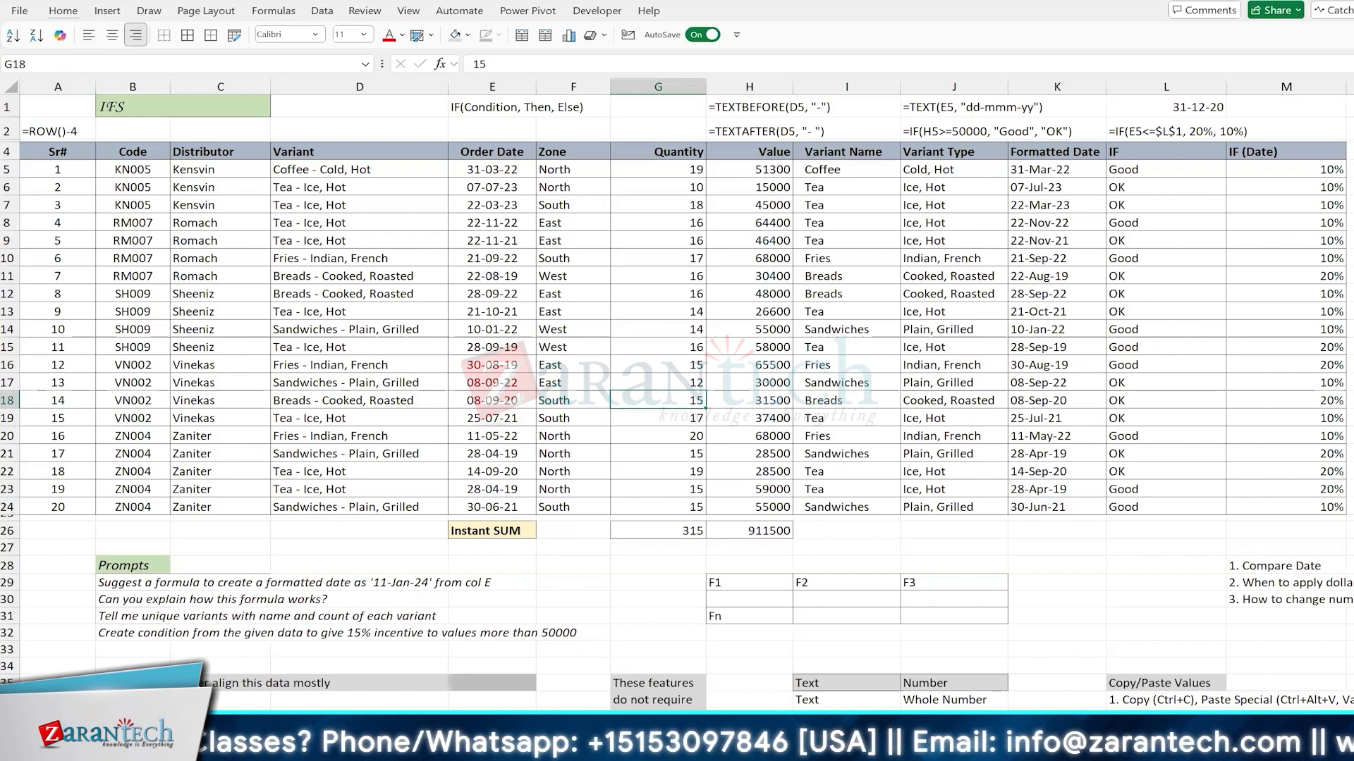
key("ctrl+Page_Down")
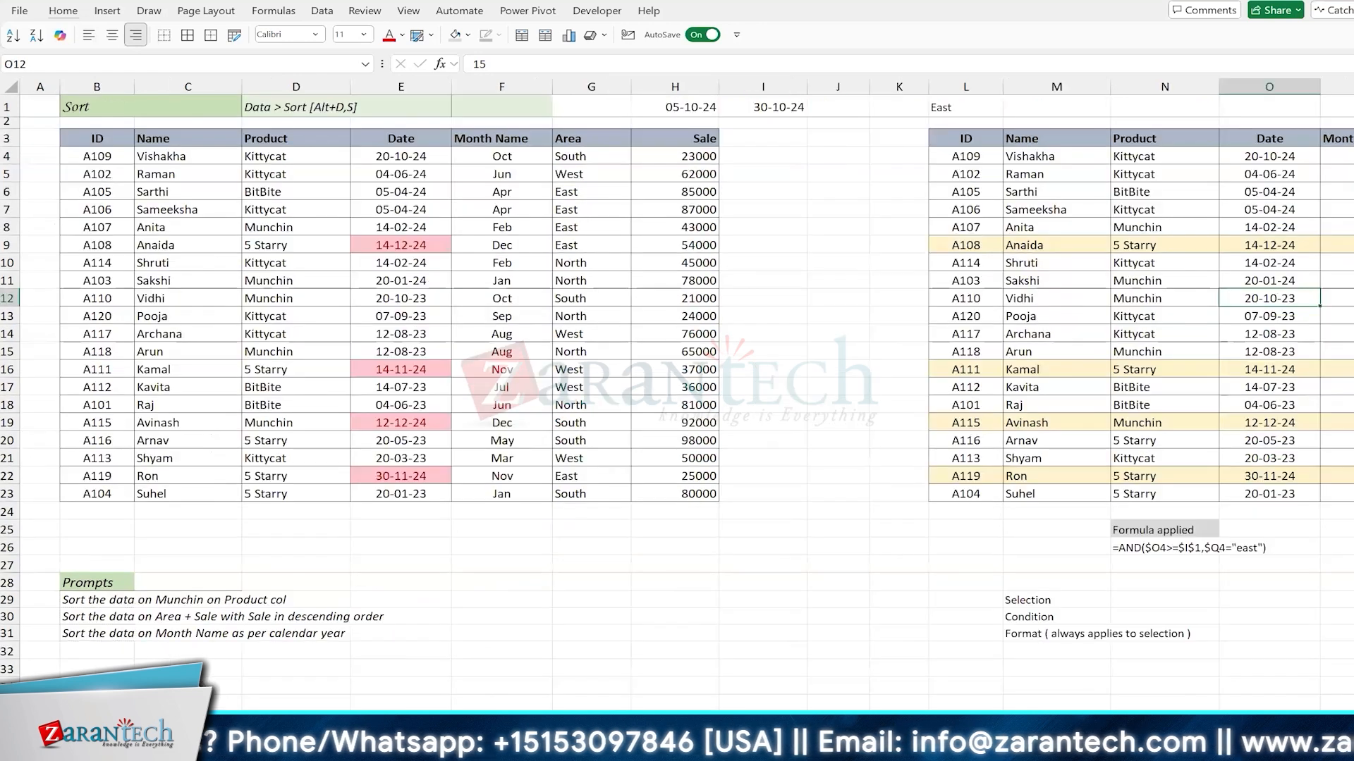
key("ctrl+Page_Down")
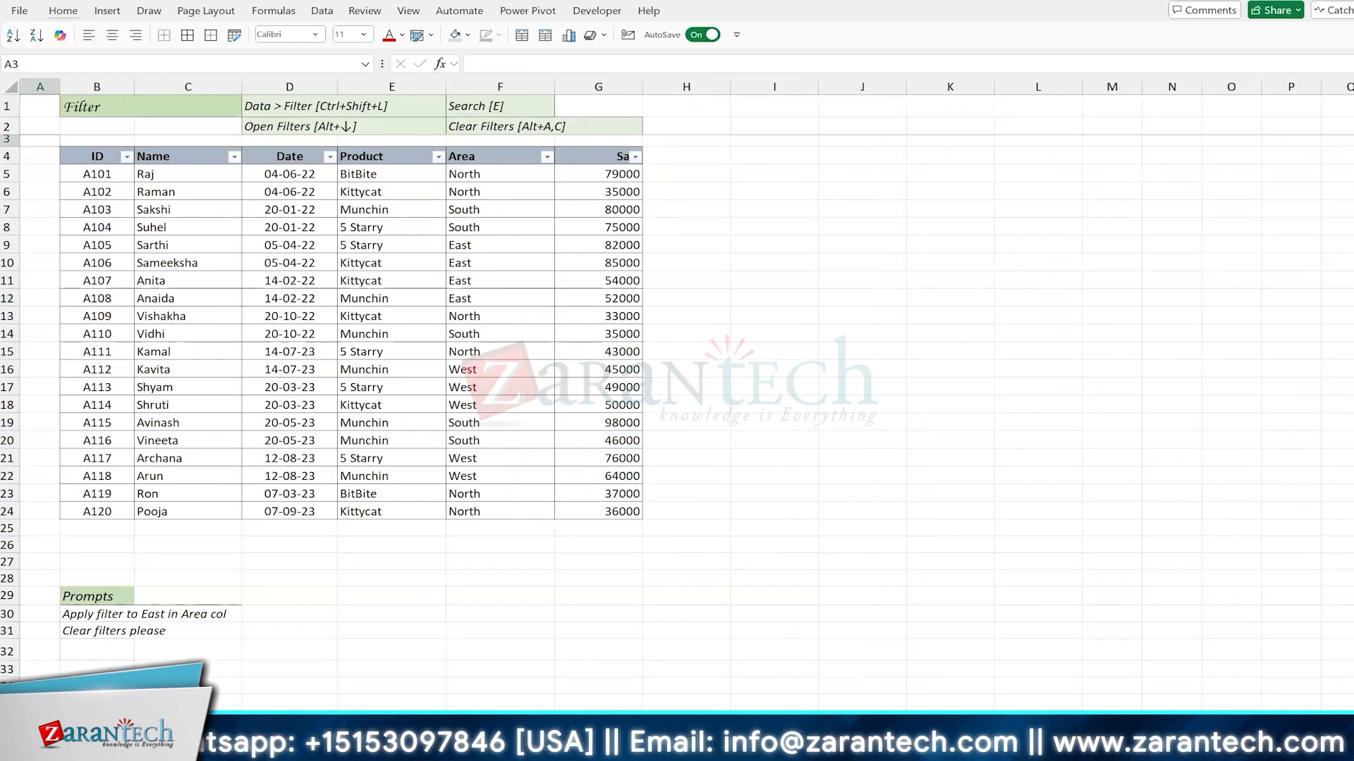
key("ctrl+Page_Down")
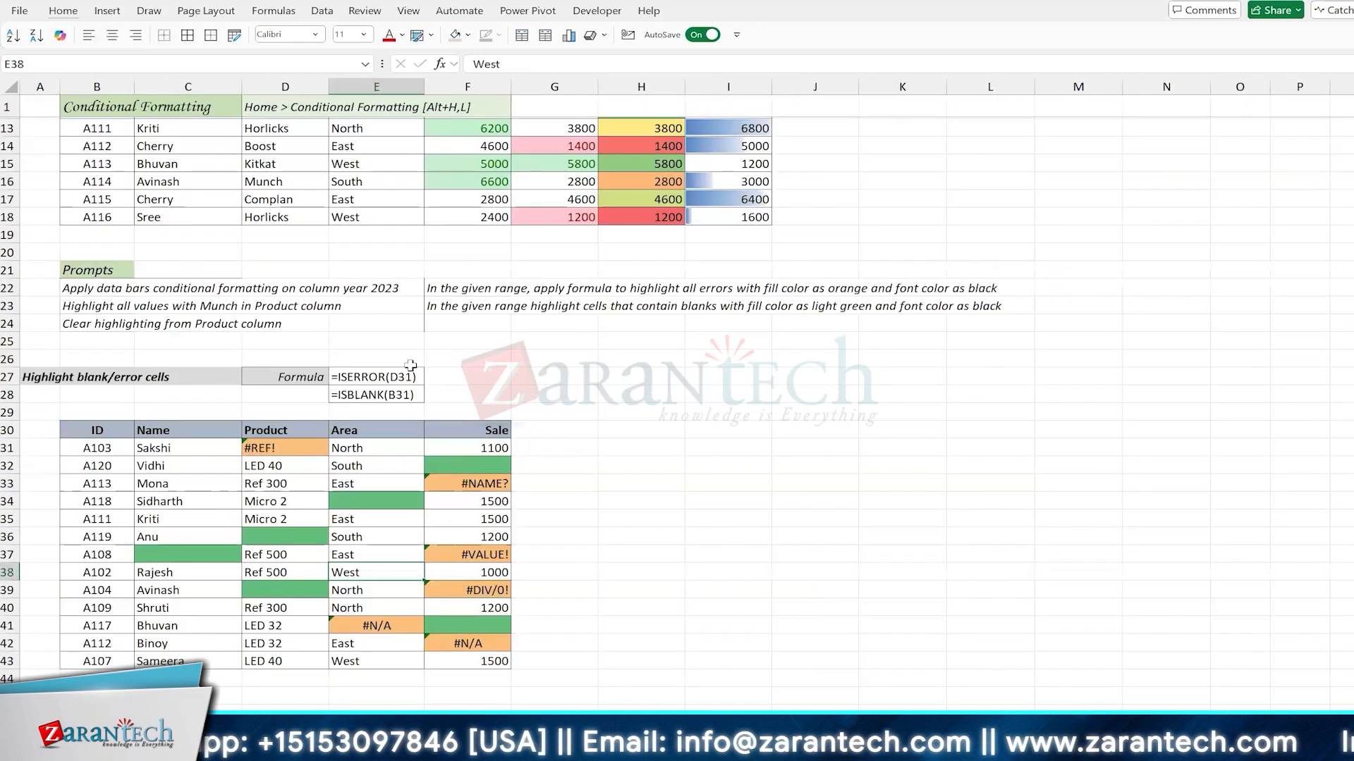
Step: Open the Conditional Formatting Rules Manager for the blank/error table and move it clear of the data
scroll(384, 341, "down", 4)
left_click(368, 336)
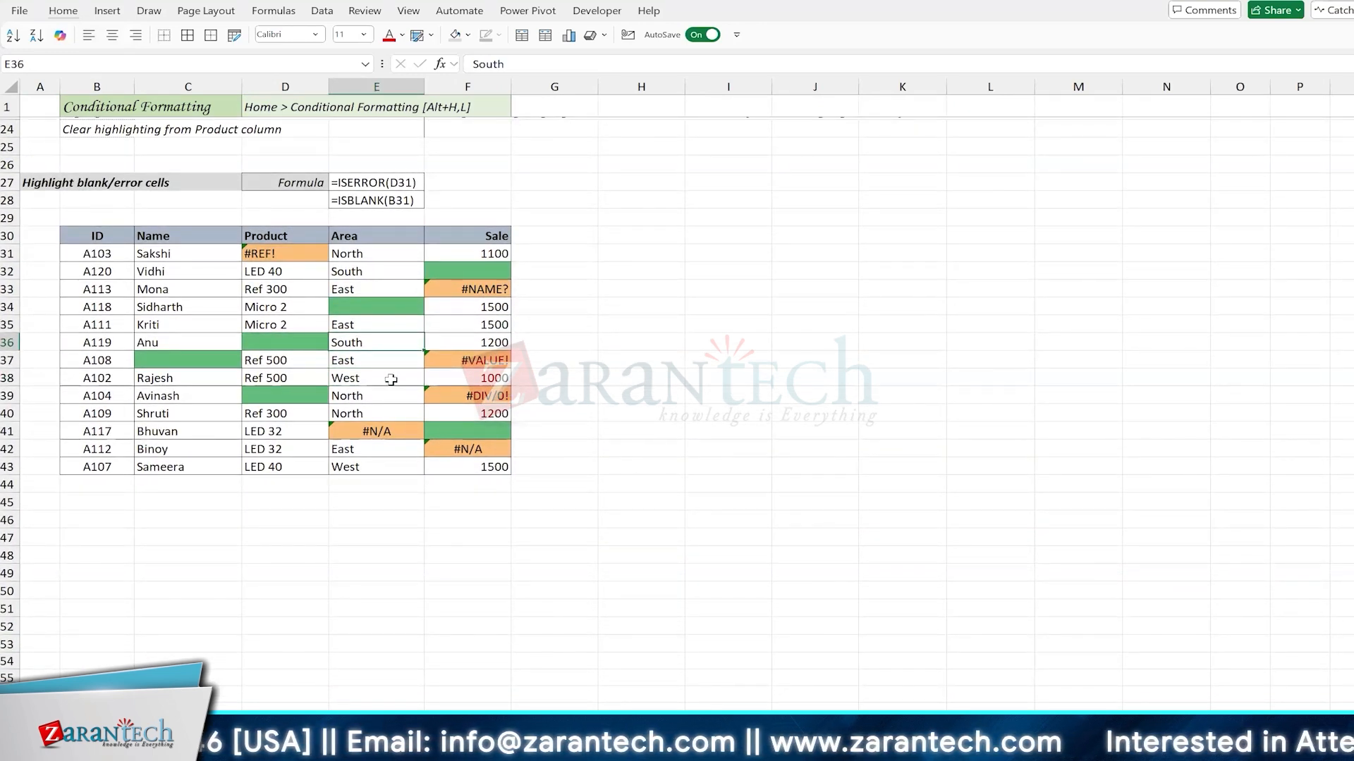
left_click(378, 360)
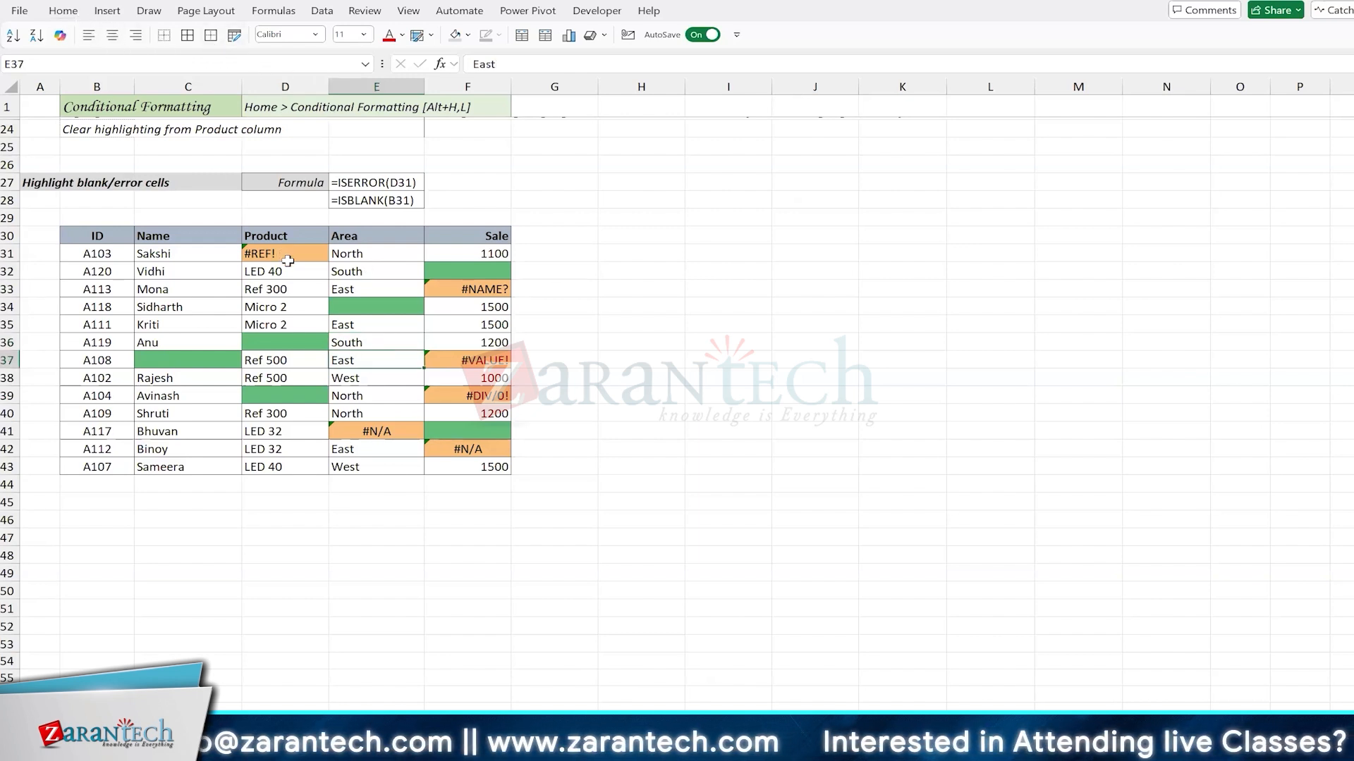
left_click(378, 332)
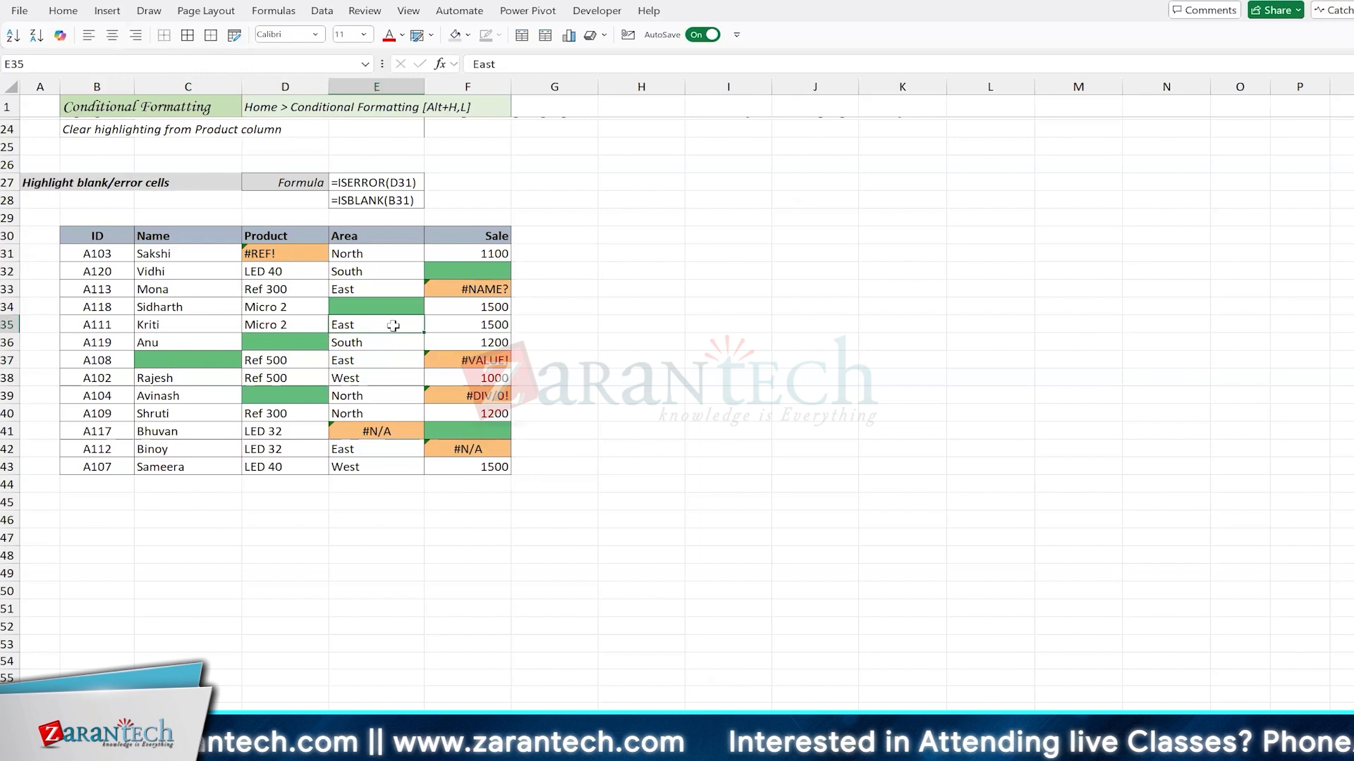
left_click(63, 11)
left_click(781, 67)
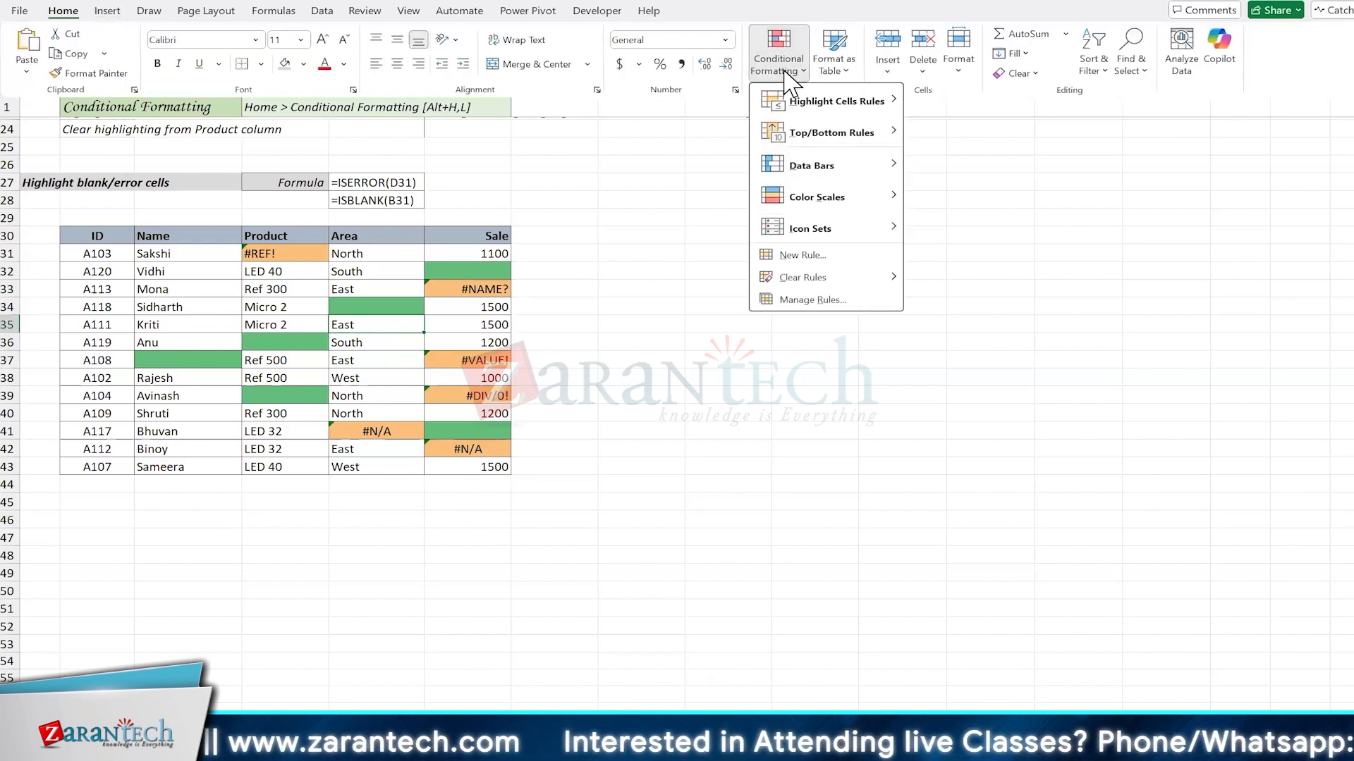
left_click(825, 301)
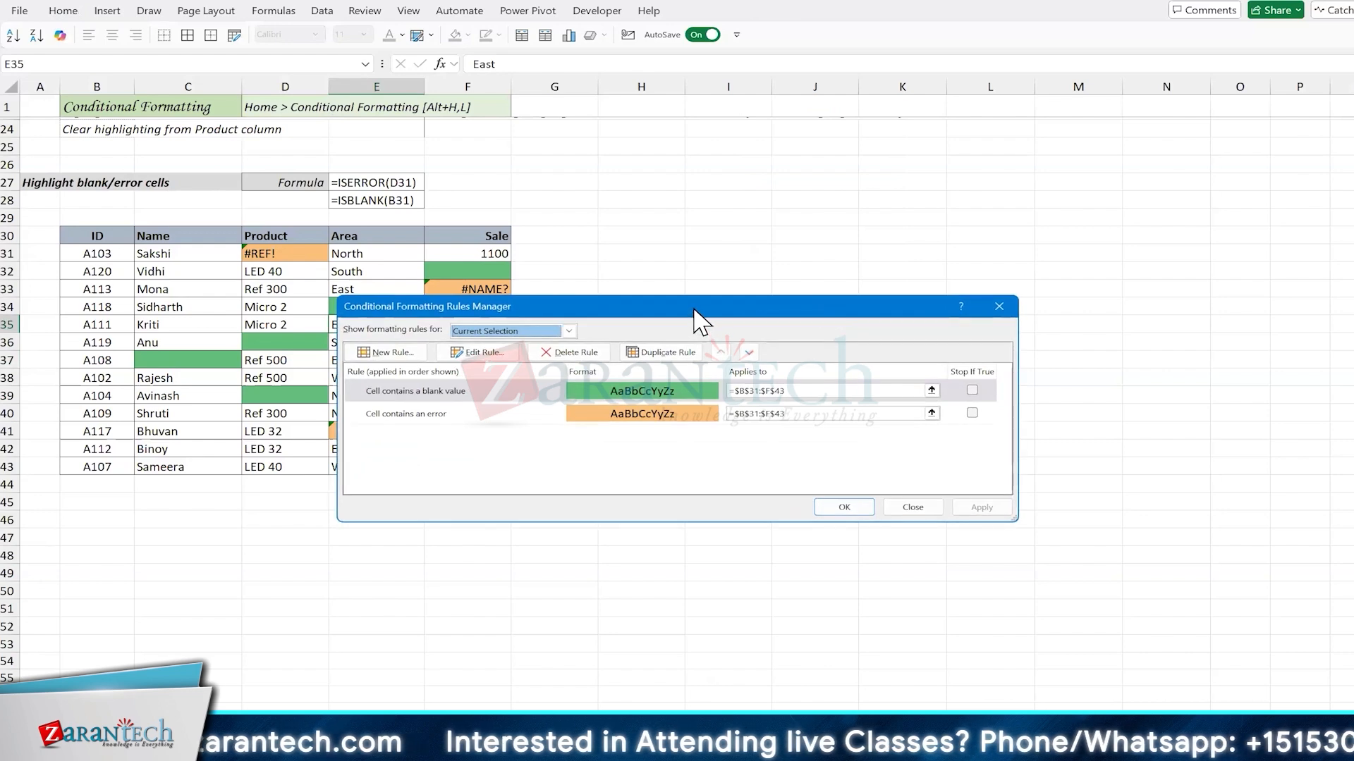
left_click_drag(693, 308, 929, 203)
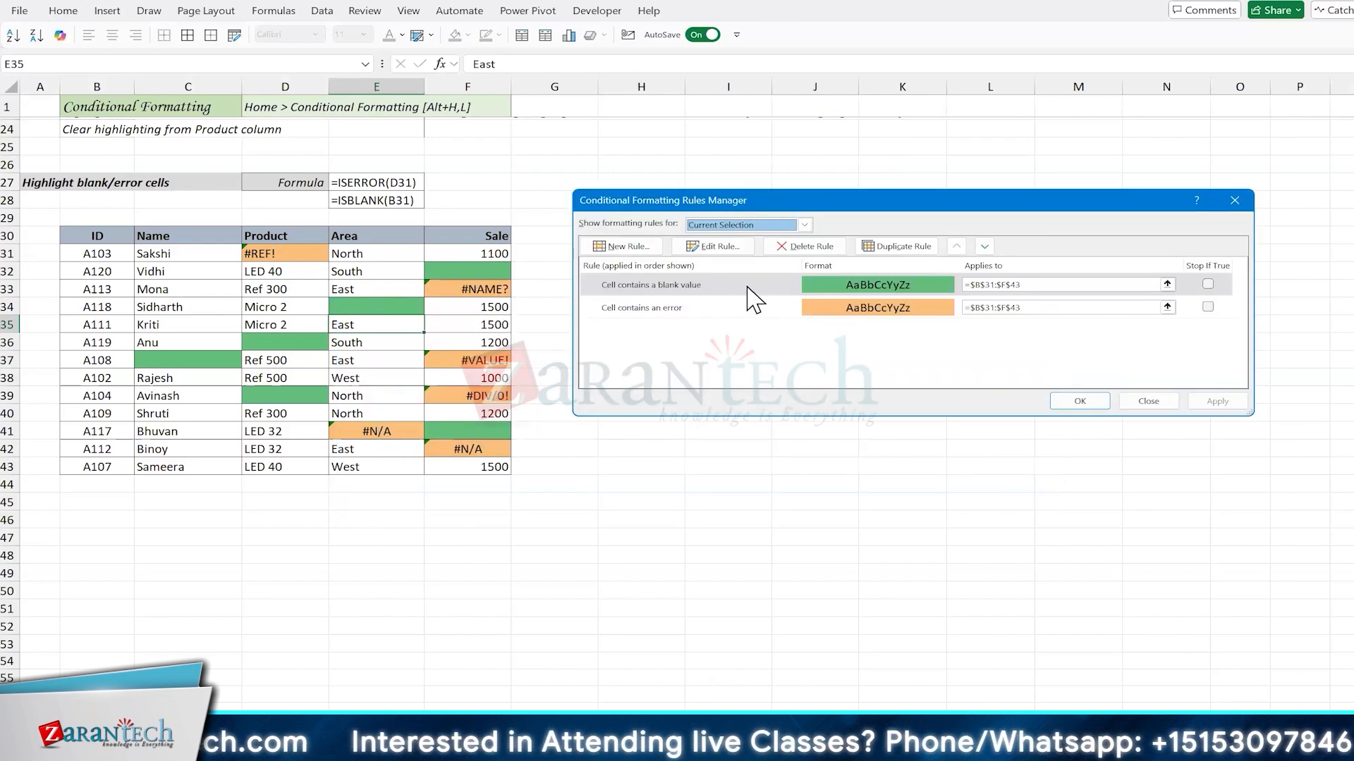
Step: Inspect the blank-value rule and its cell condition options, keeping Blanks, and leave the rule without saving
double_click(745, 287)
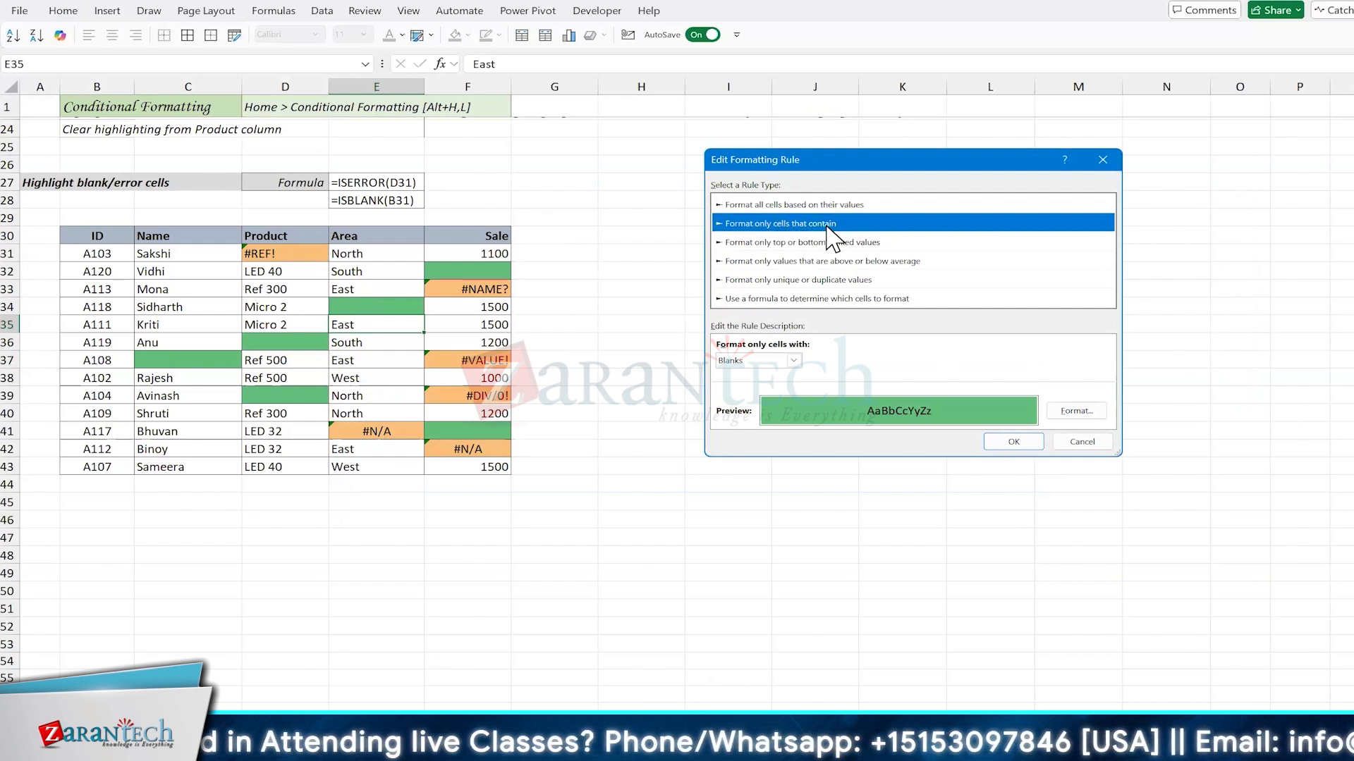
left_click(794, 360)
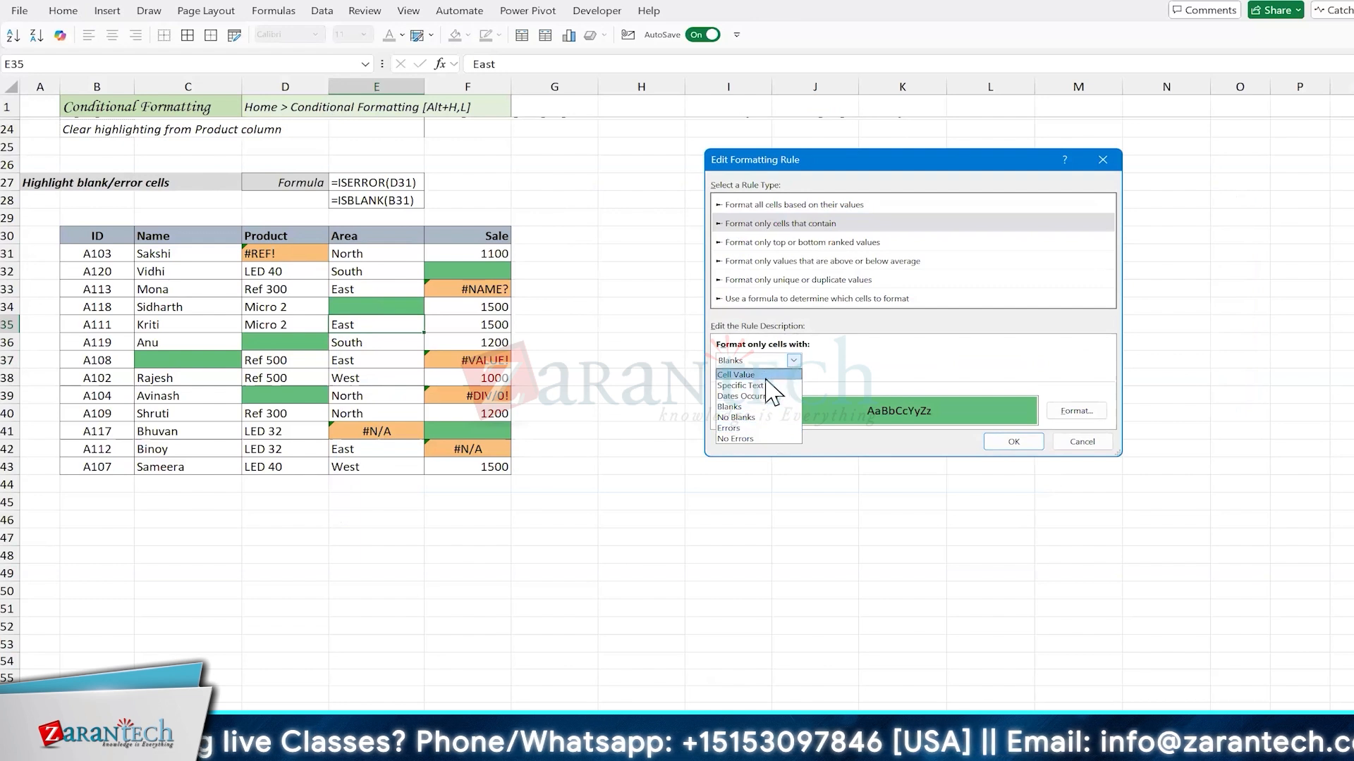
left_click(747, 406)
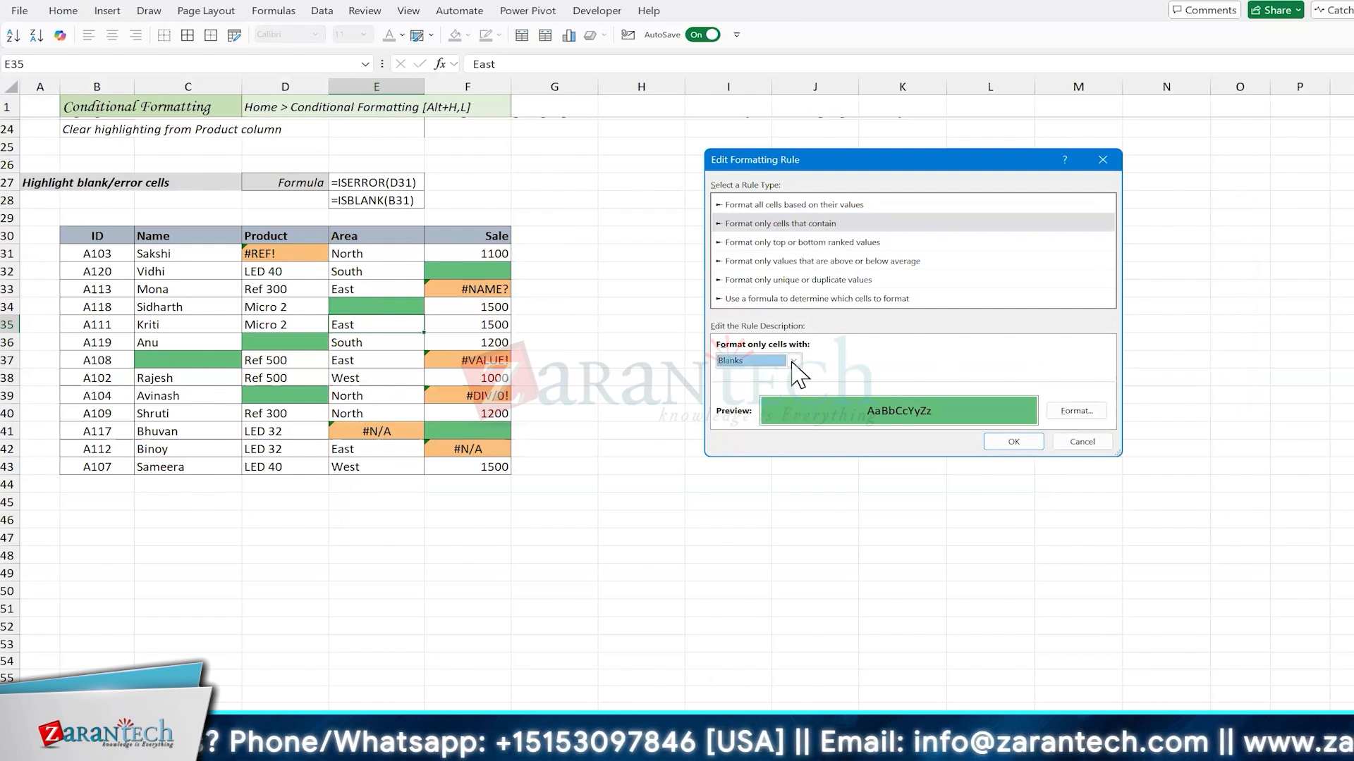
left_click(1072, 445)
Step: Inspect the definition of the rule for cells containing an error, cancel the edit and close the Rules Manager
left_click(711, 309)
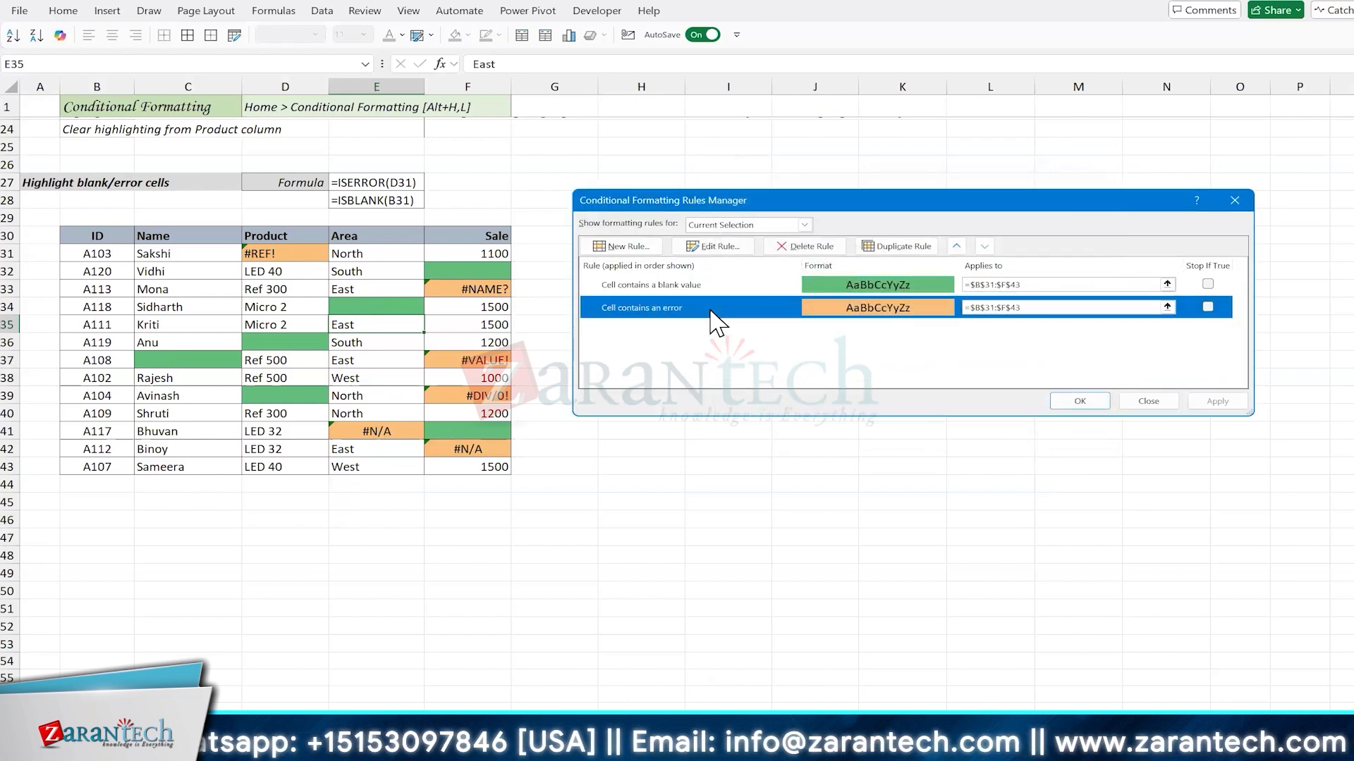
double_click(710, 309)
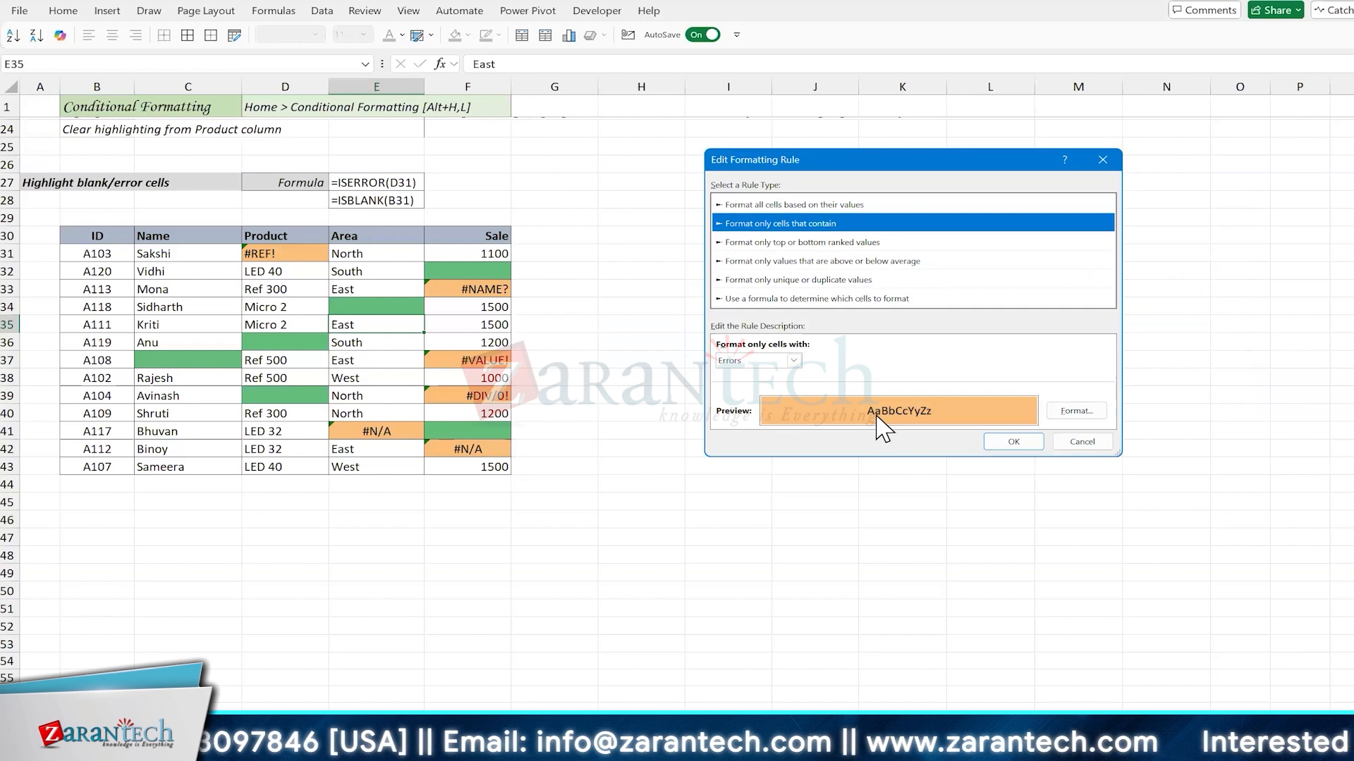
left_click(1063, 444)
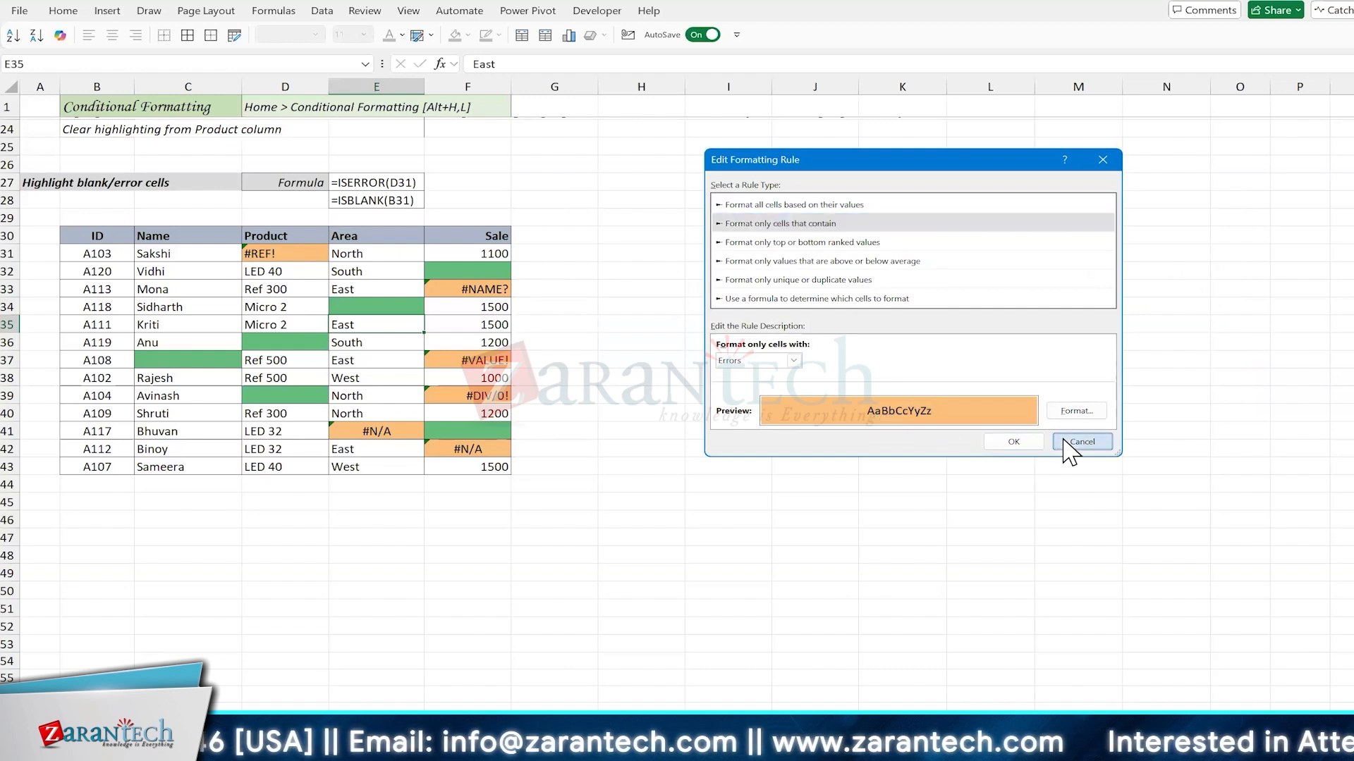
left_click(1148, 404)
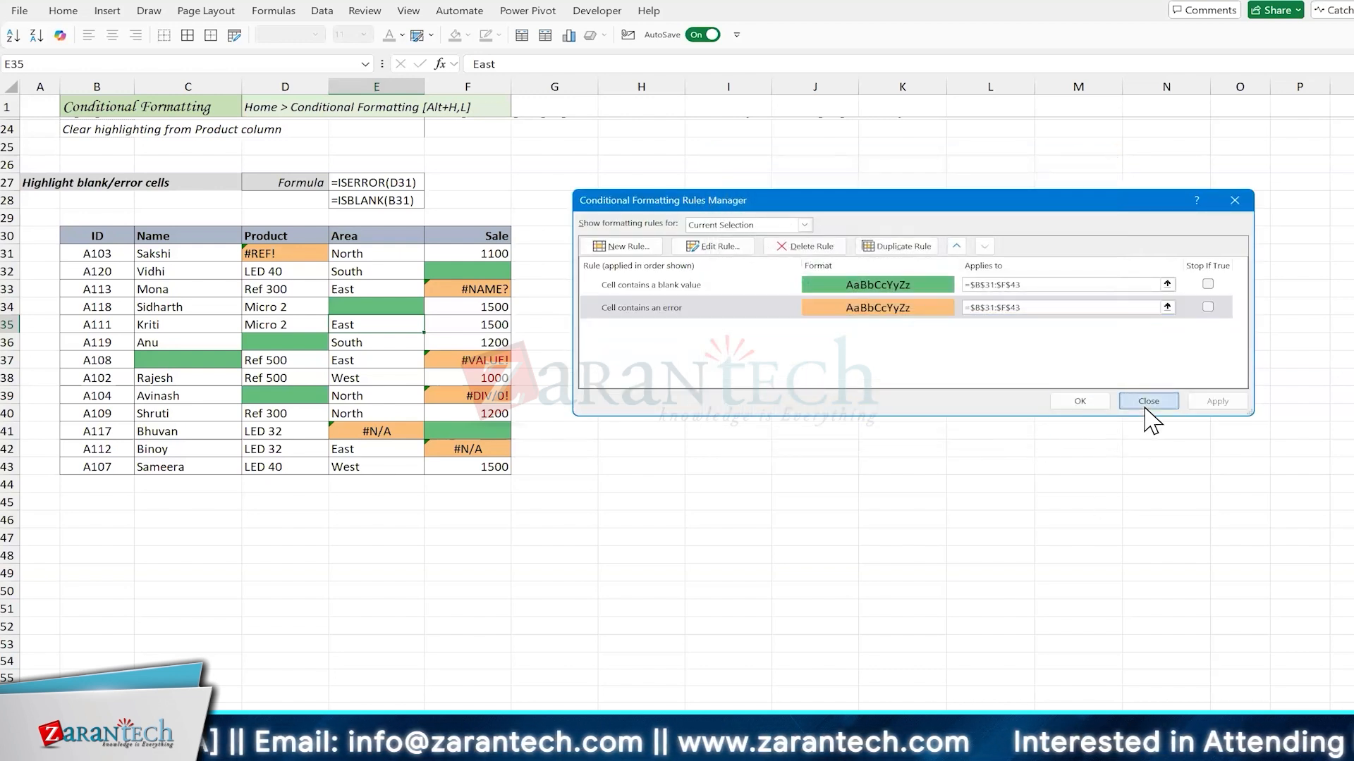
Step: Switch to the IFS sheet and highlight the Variant entries in D5:D24 for review
left_click(381, 346)
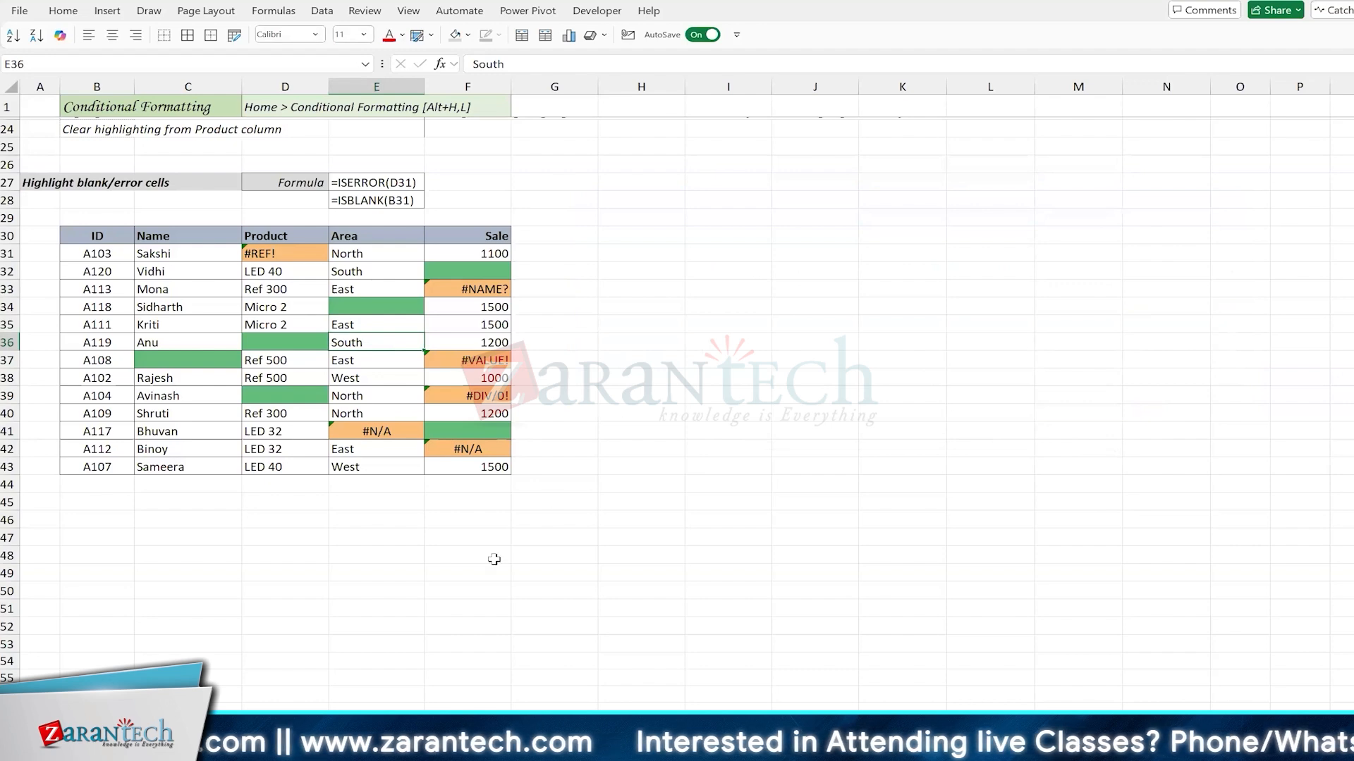
left_click(635, 729)
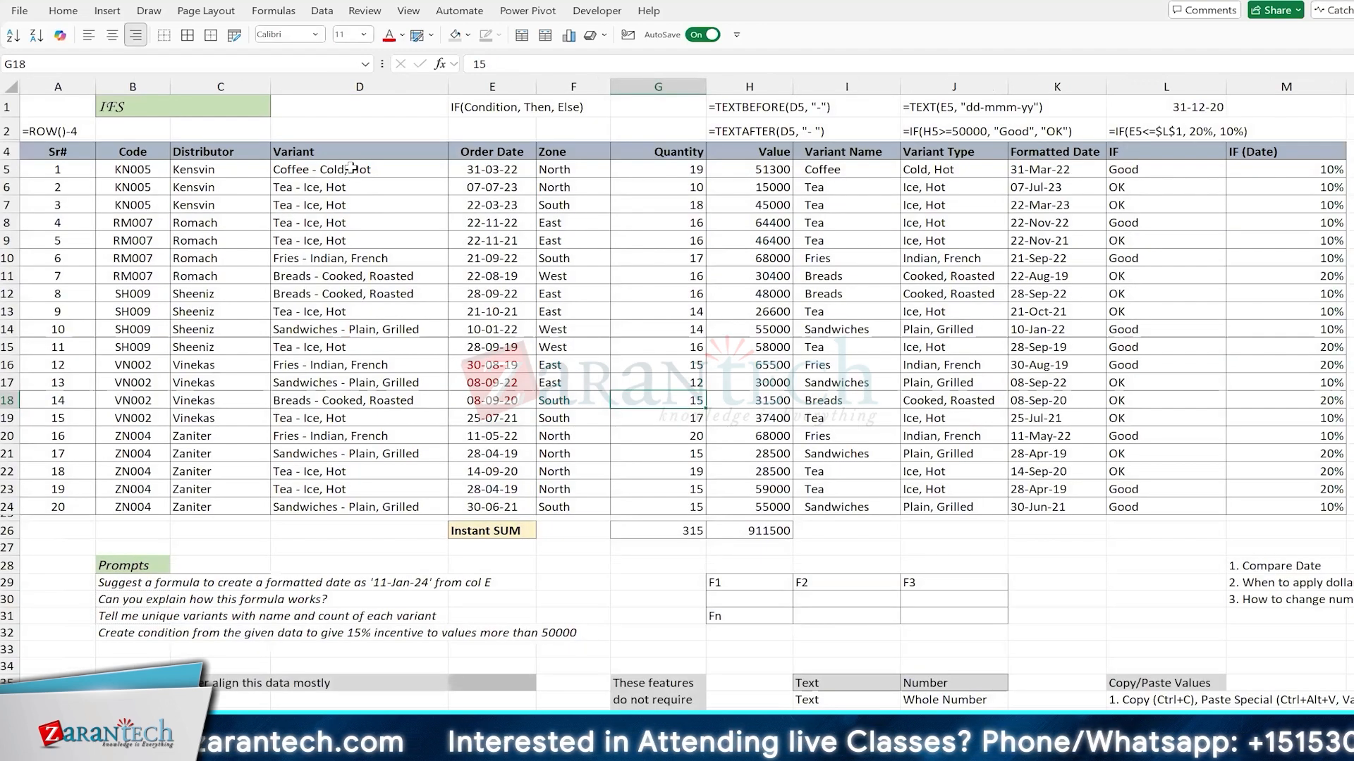
key("ctrl+Home")
key("ctrl+shift+Down")
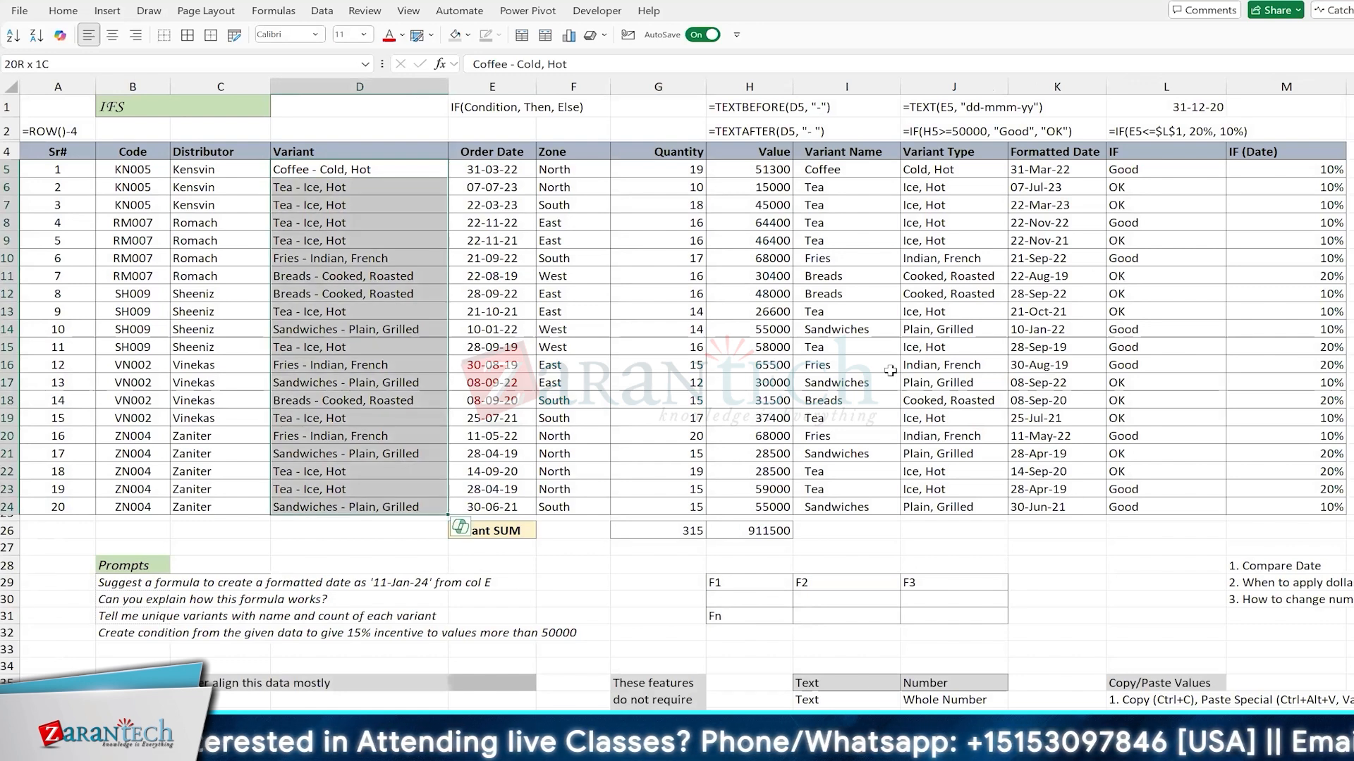
left_click(638, 311)
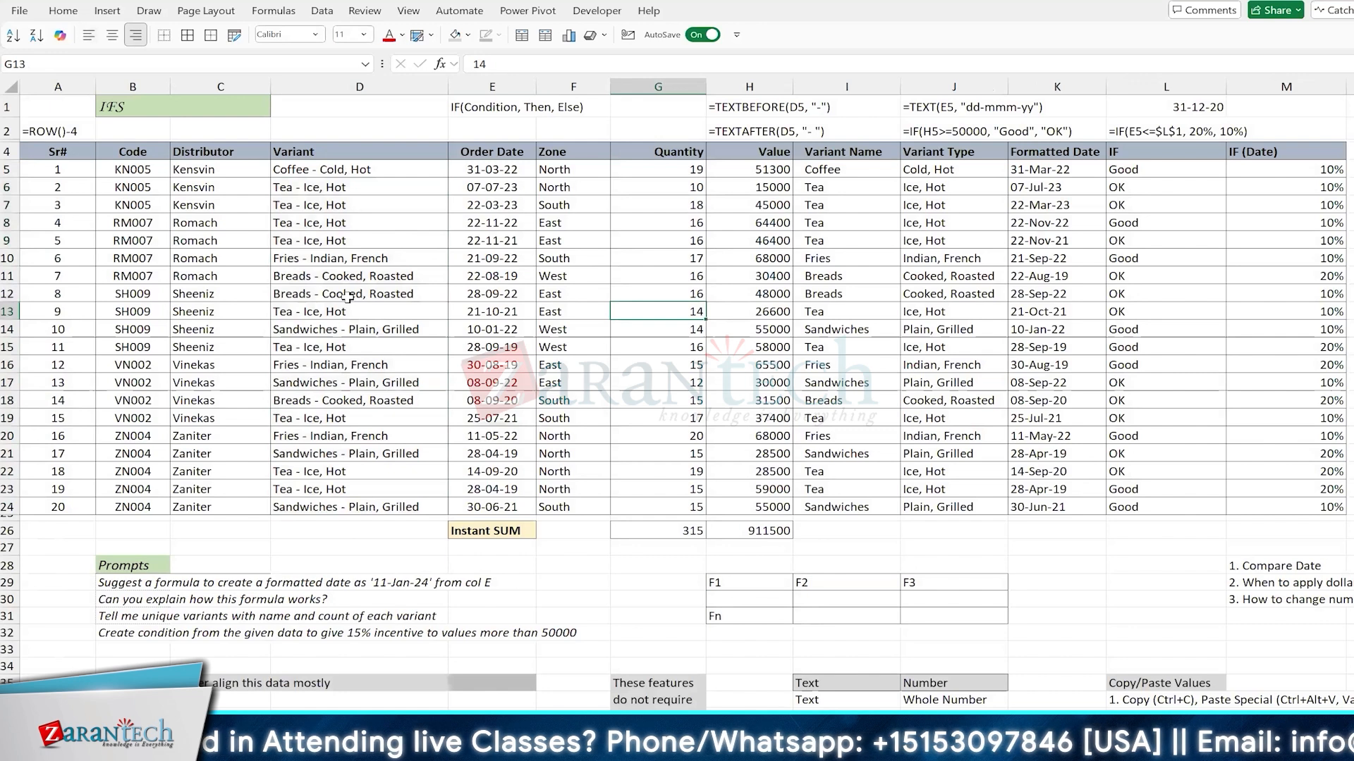
Step: Examine the IFS sheet's order data, formula columns, Copilot prompts and the reference notes below the table
left_click(347, 298)
scroll(769, 317, "right", 1)
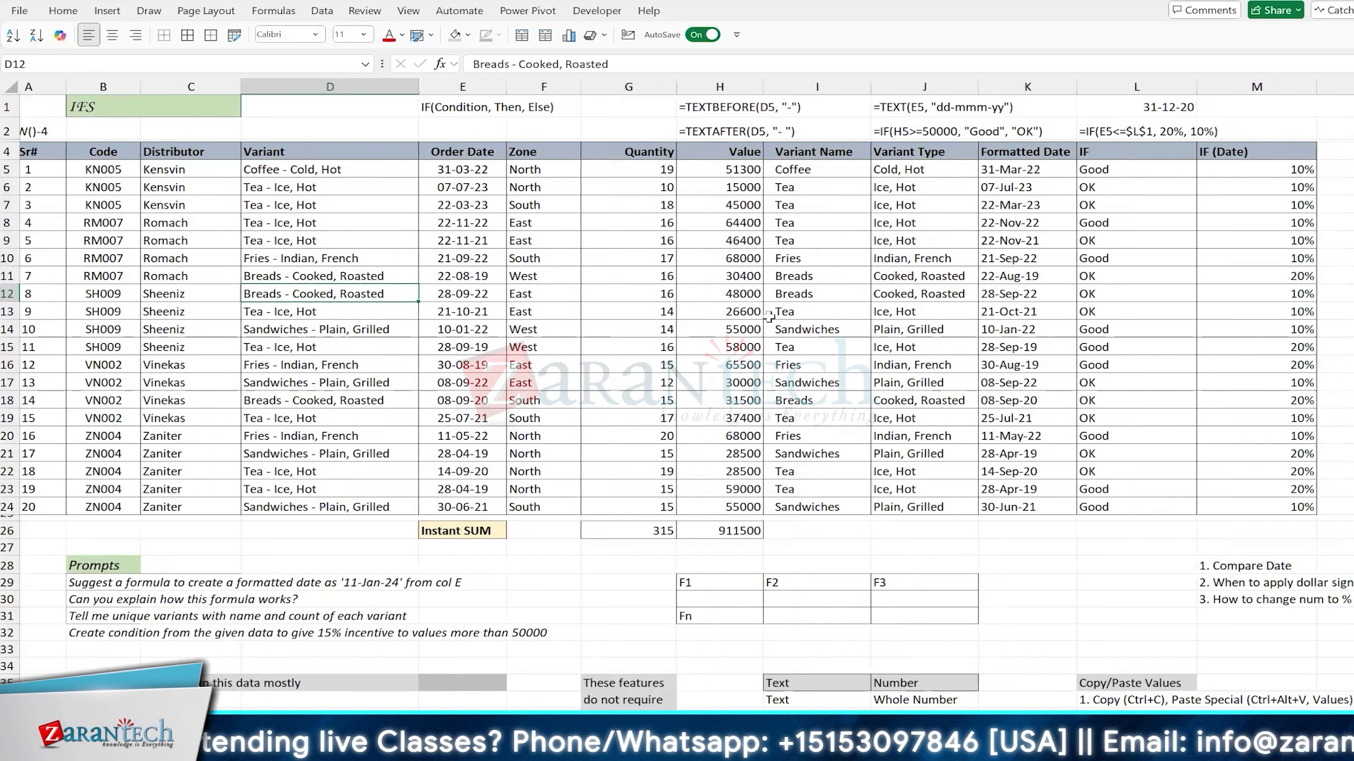
scroll(770, 317, "right", 2)
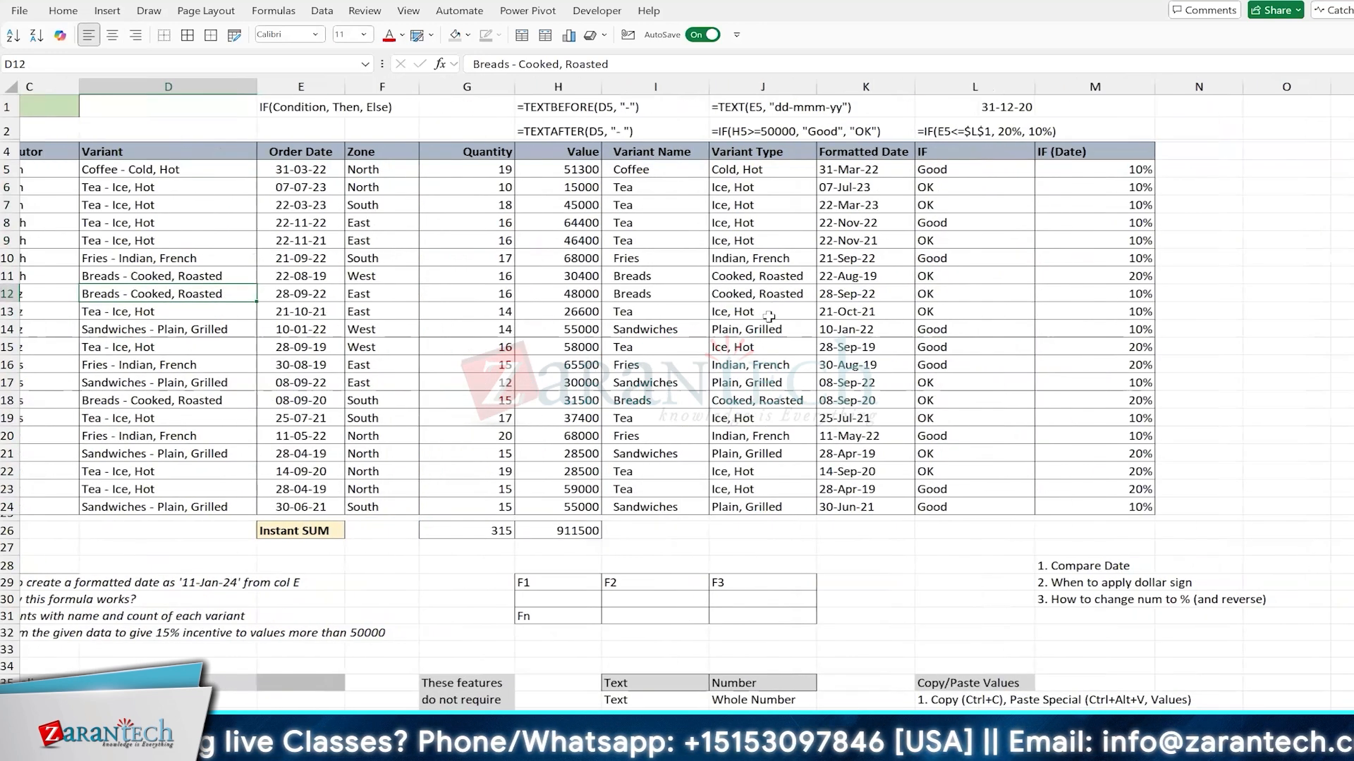
scroll(769, 317, "left", 3)
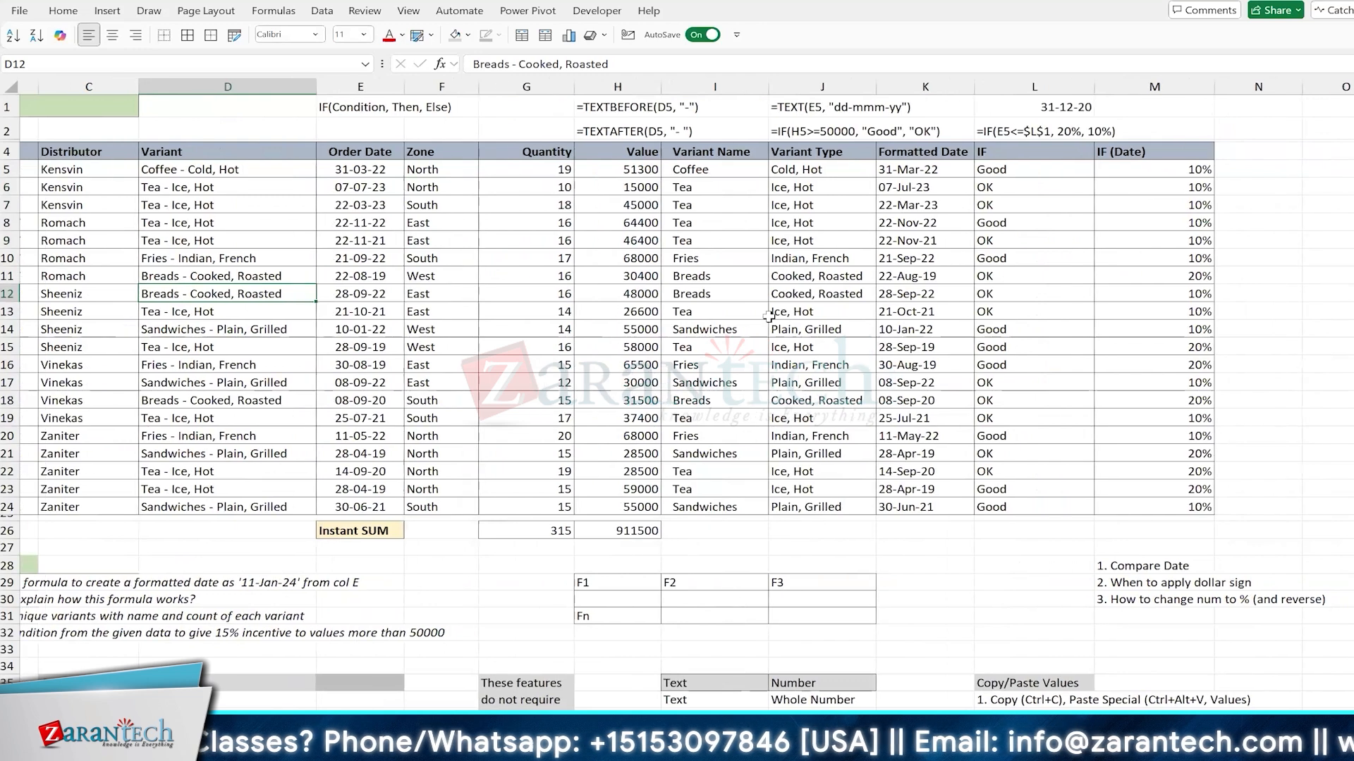
scroll(769, 318, "down", 3)
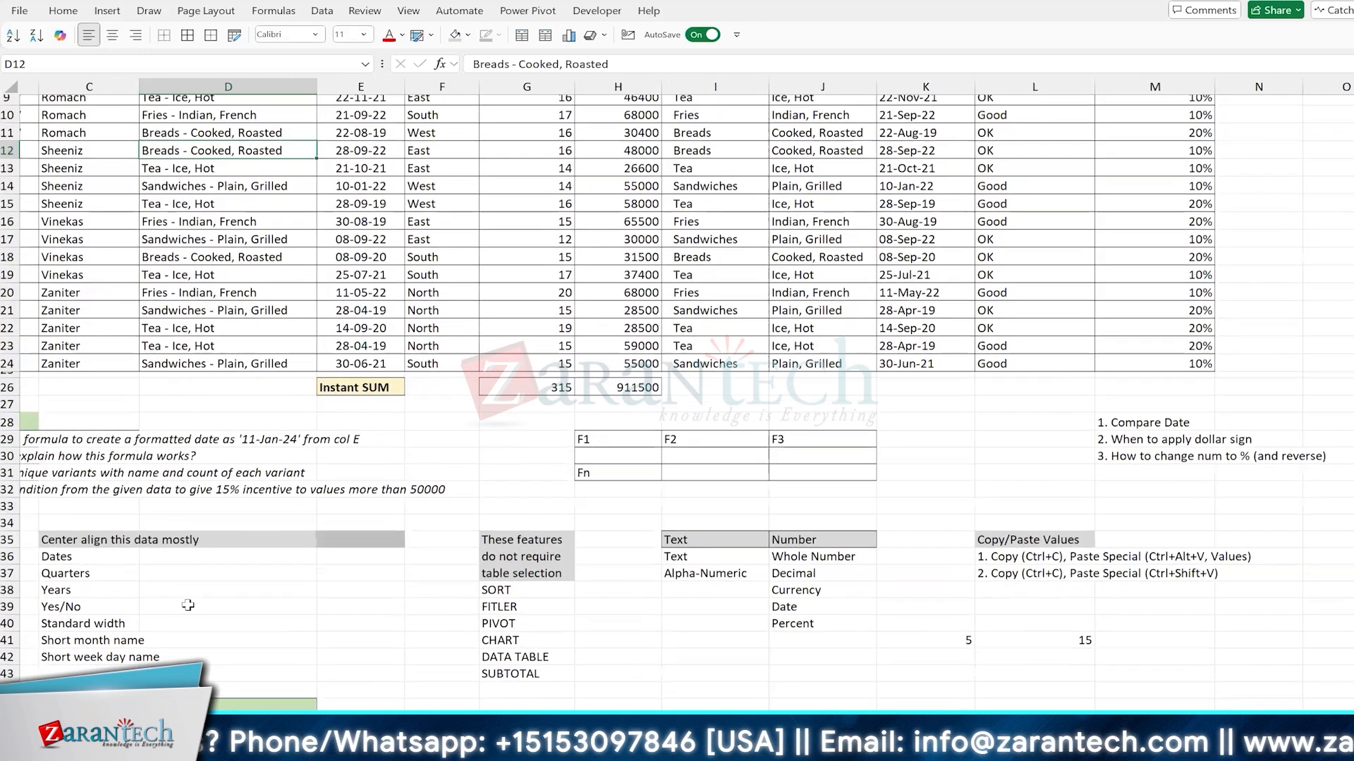
scroll(416, 395, "up", 3)
scroll(416, 395, "left", 2)
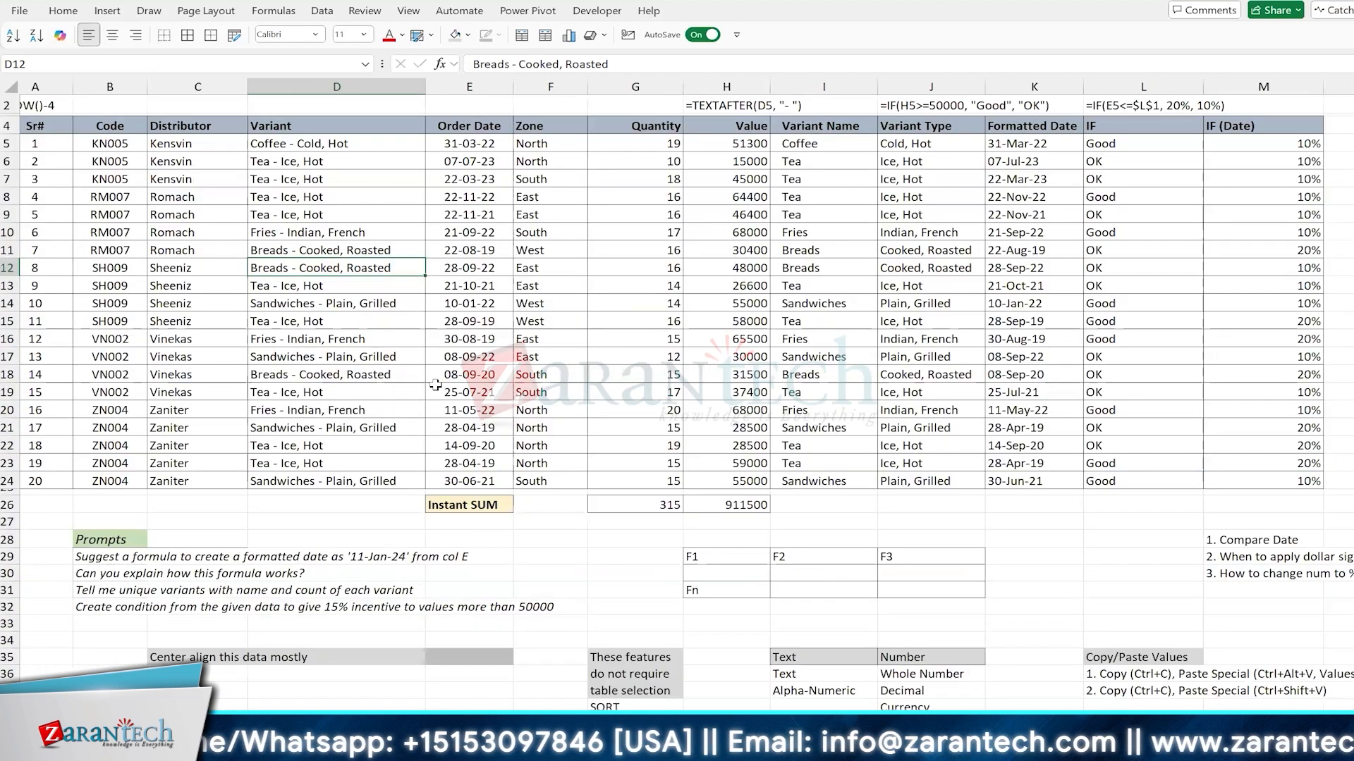
scroll(953, 268, "up", 1)
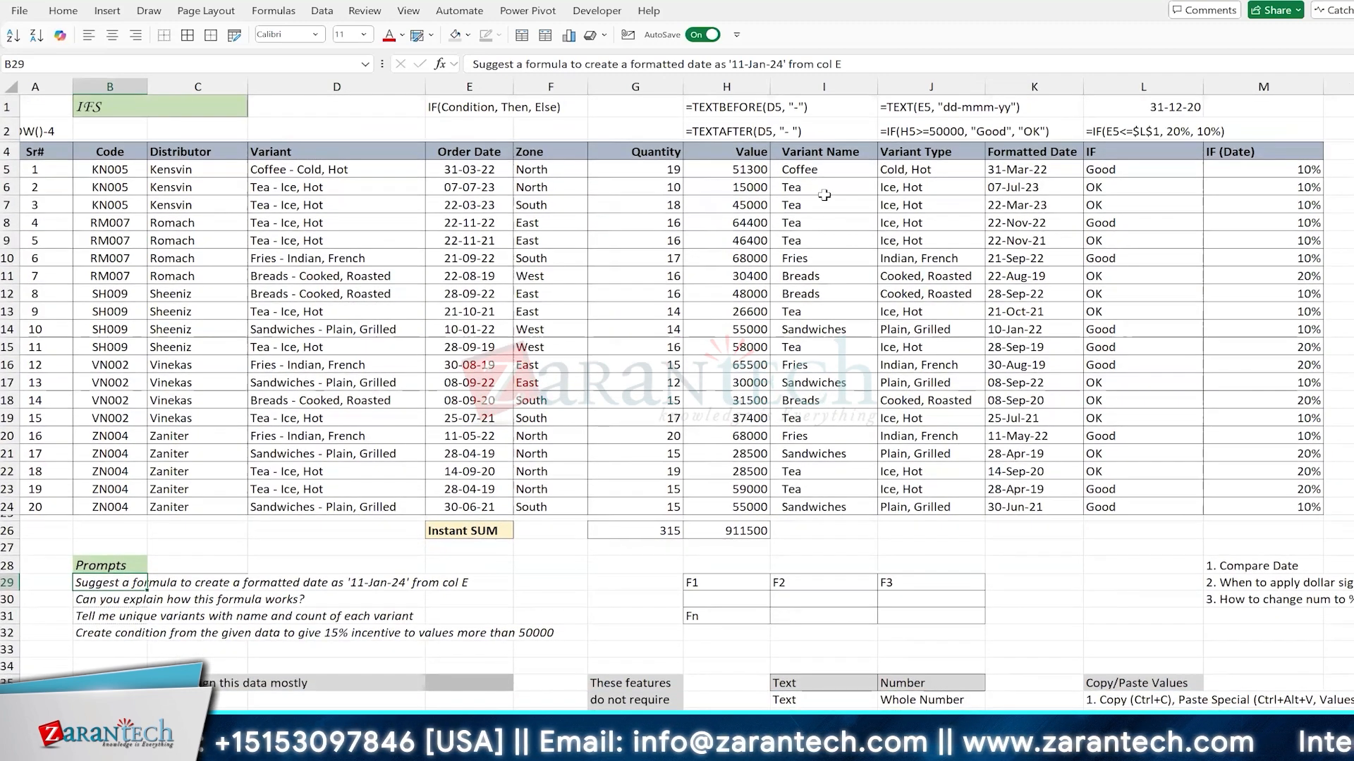
Step: Inspect the date-formatting TEXT formula in K5 of the Formatted Date column and leave the cell unedited
scroll(824, 164, "right", 3)
left_click(824, 164)
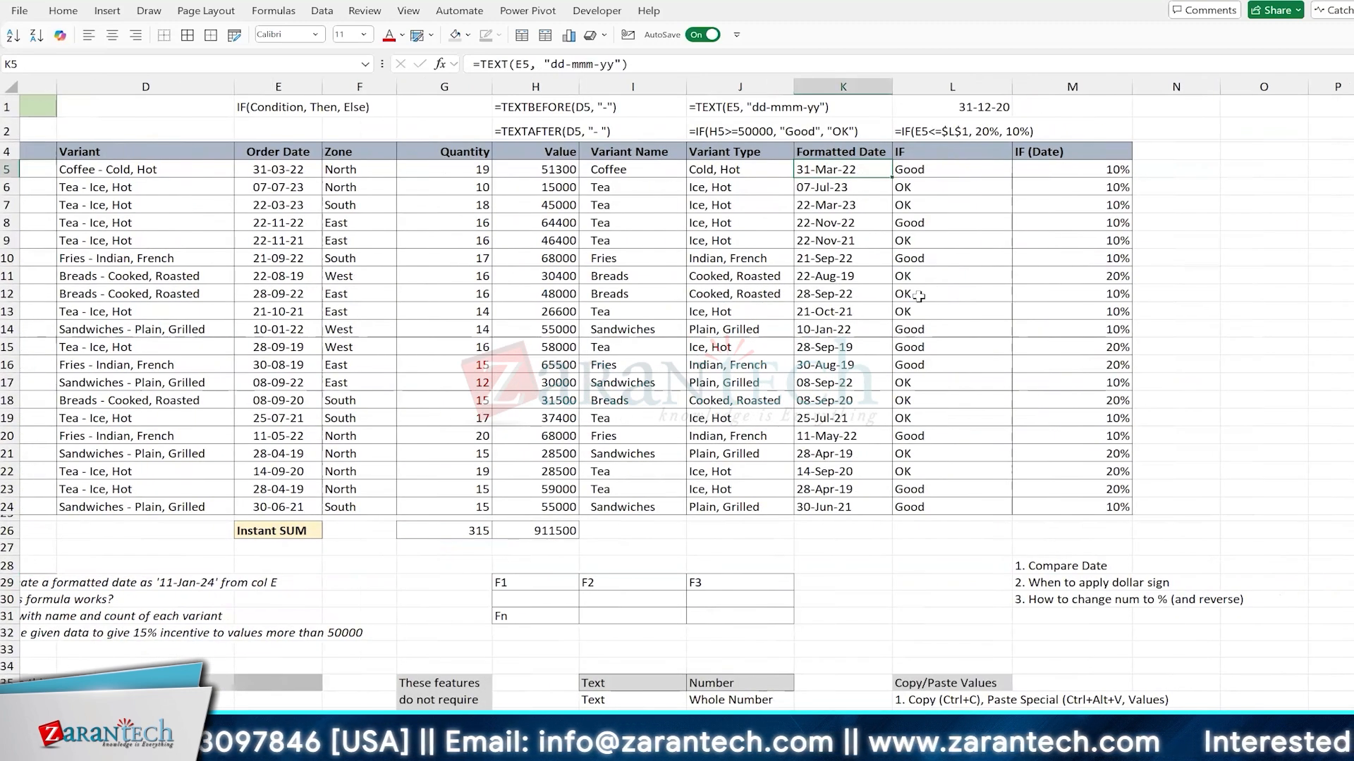
key("F2")
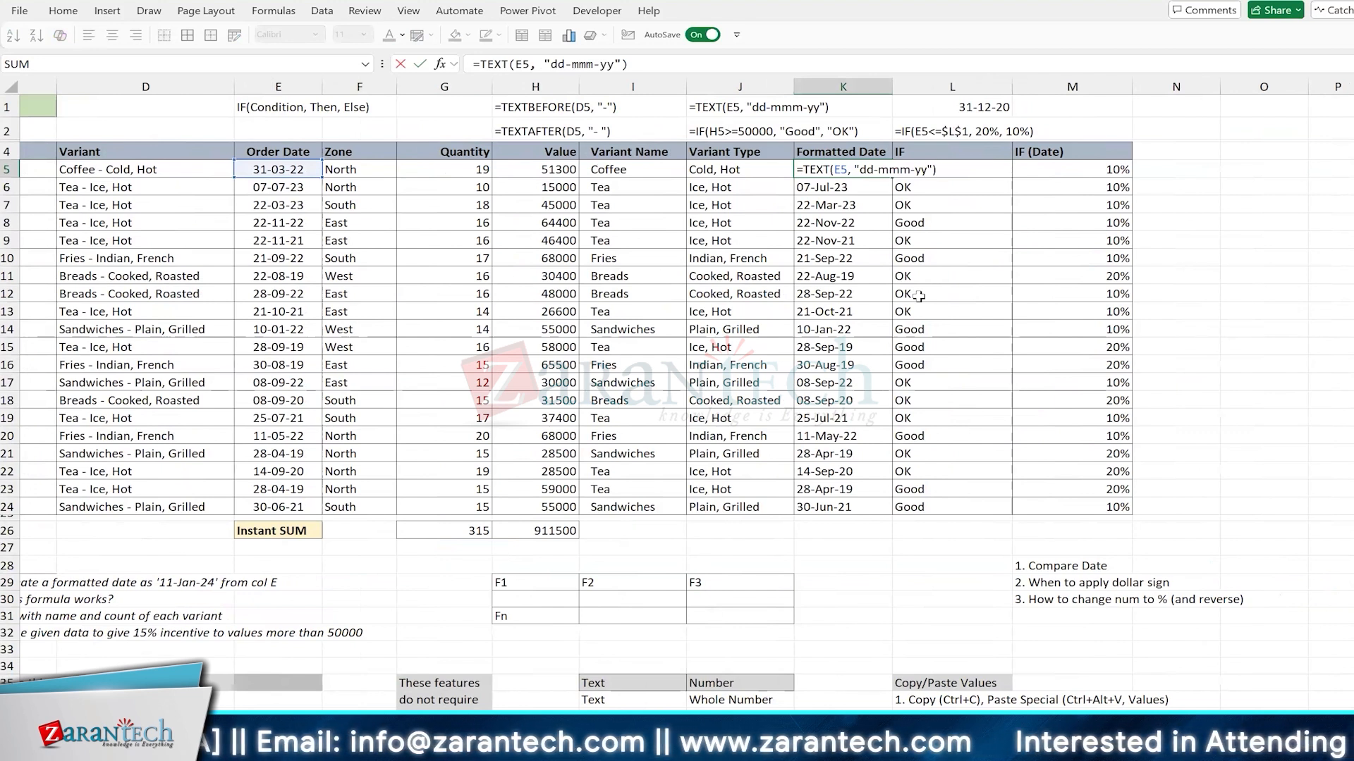
key("Escape")
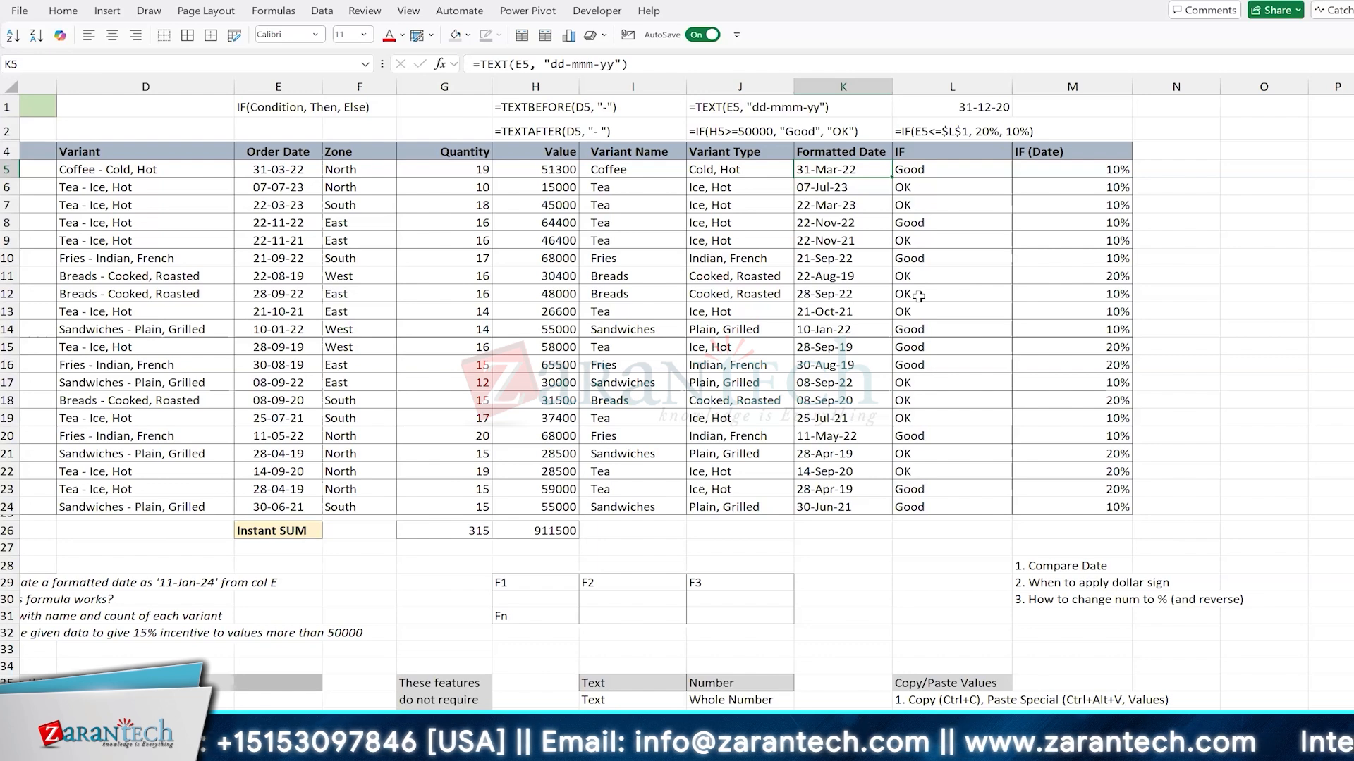
Step: Enter the label Filter in cell O5, beside the order table
scroll(918, 296, "right", 4)
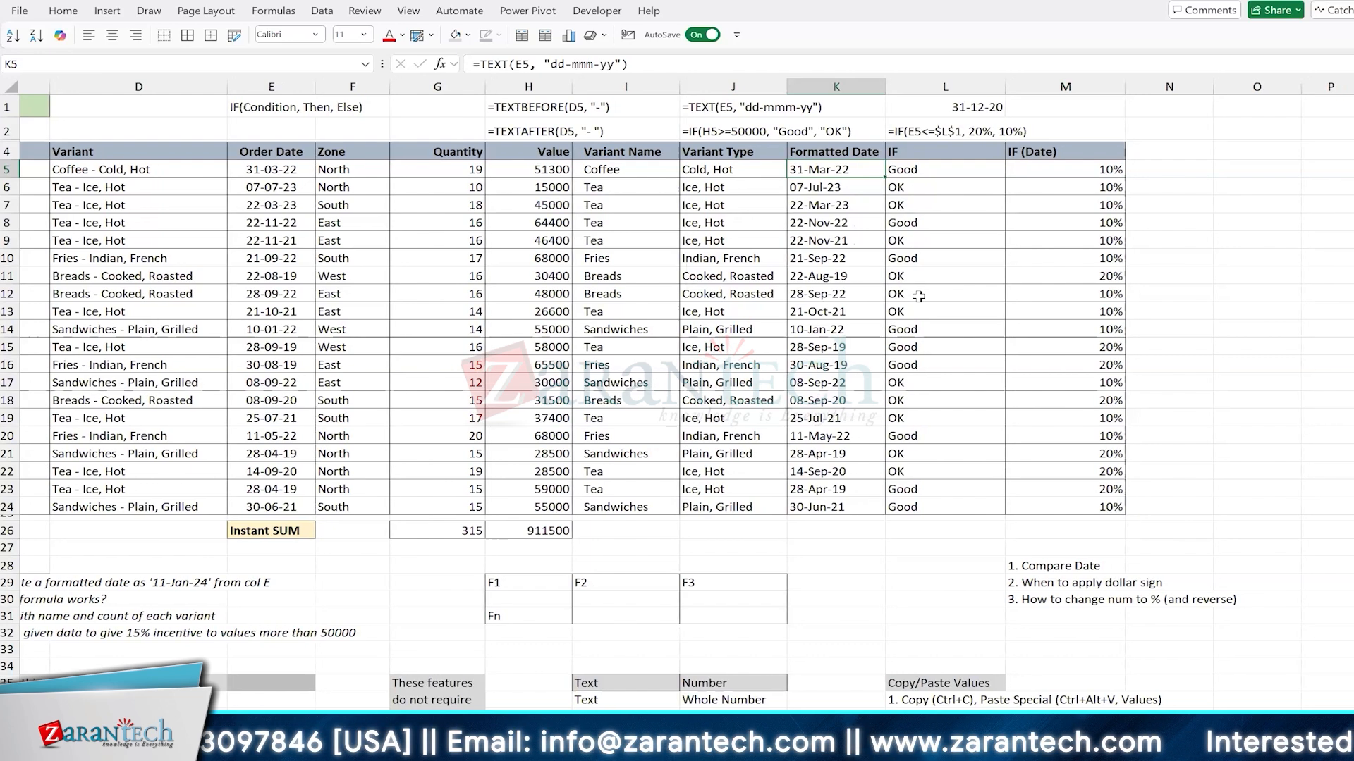
scroll(752, 295, "right", 1)
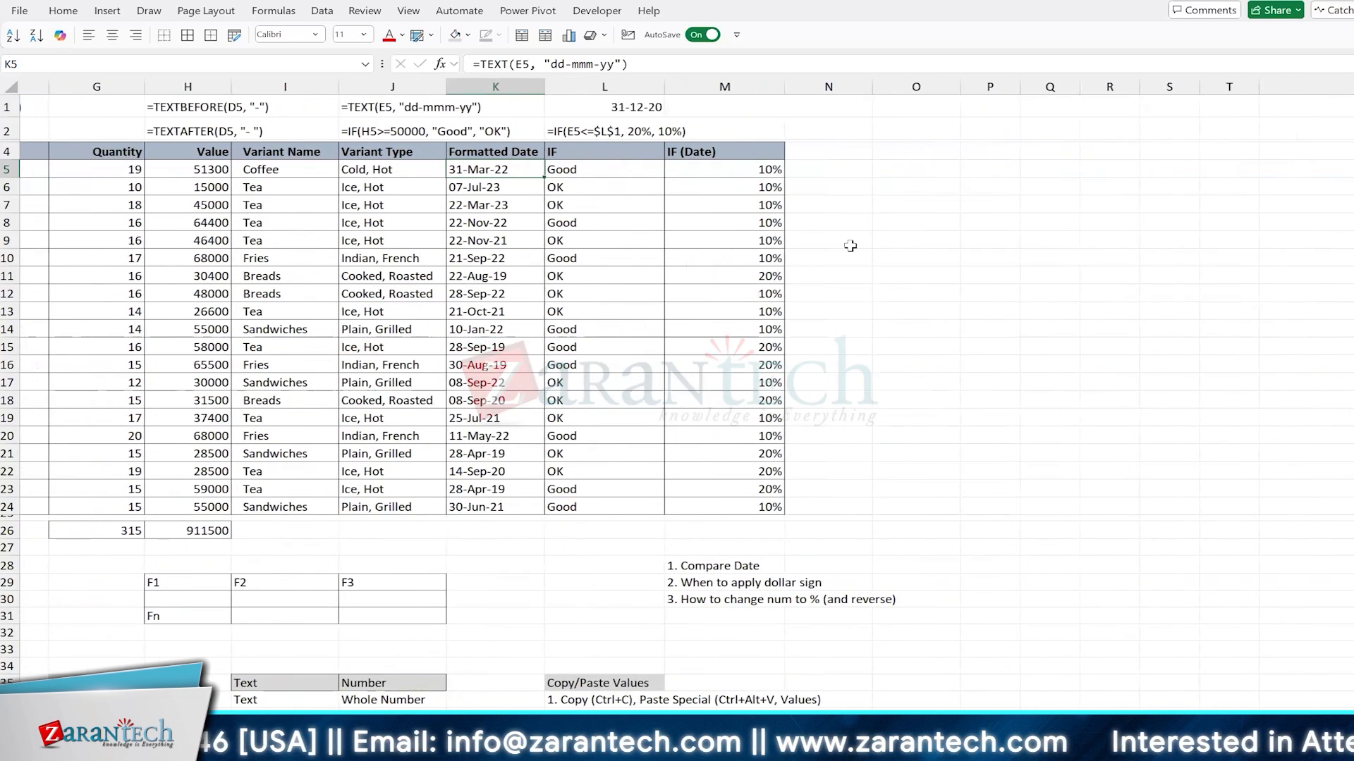
scroll(992, 170, "down", 1)
scroll(990, 212, "down", 1)
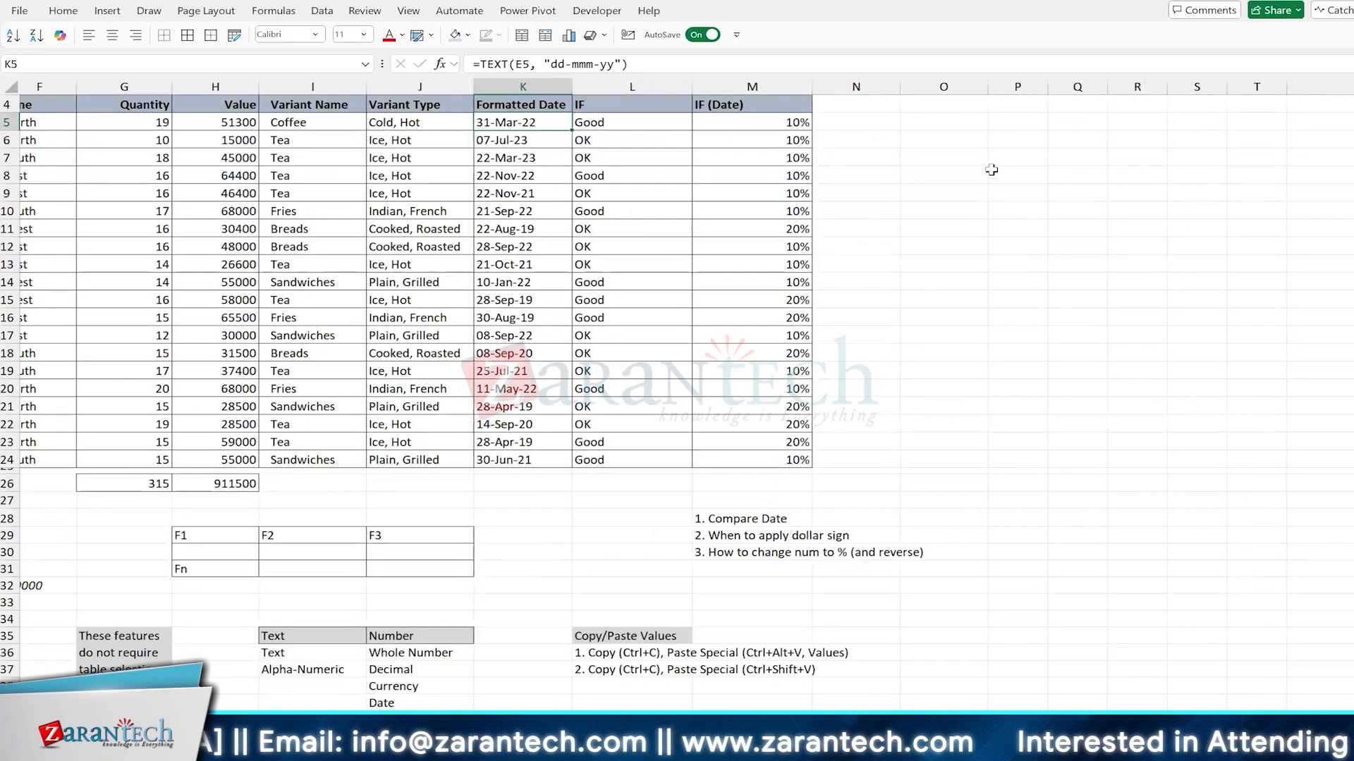
scroll(988, 254, "left", 1)
scroll(984, 246, "up", 4)
scroll(983, 246, "right", 1)
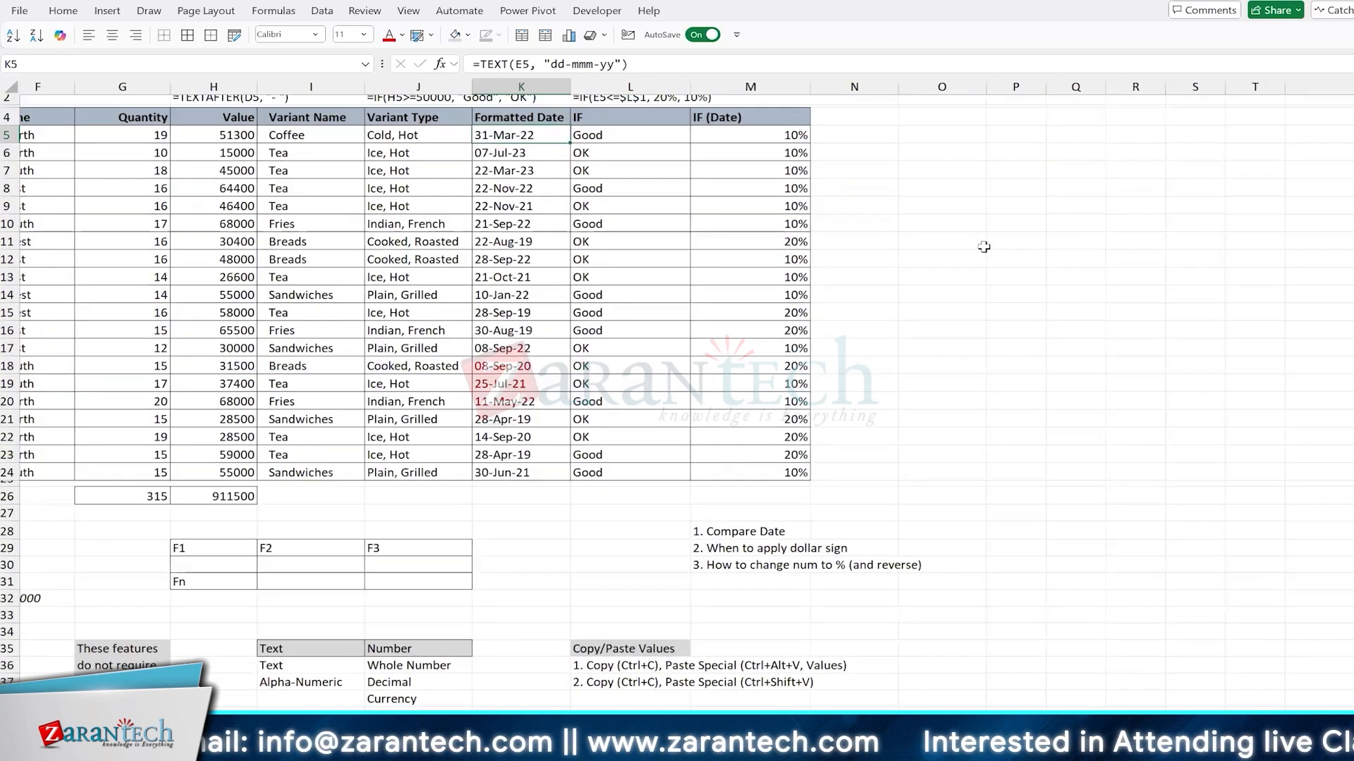
key("Right")
key("Right")
key("Right")
key("Right")
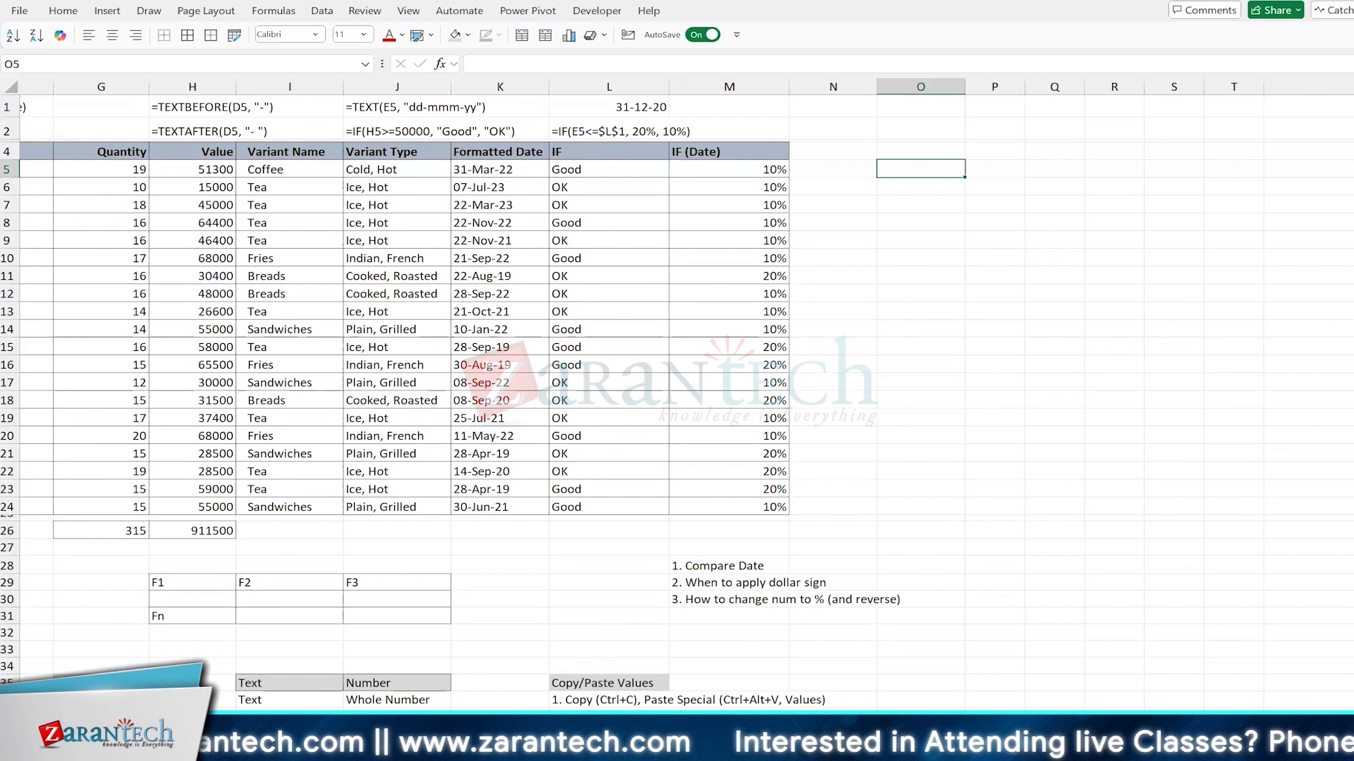
type("Filter")
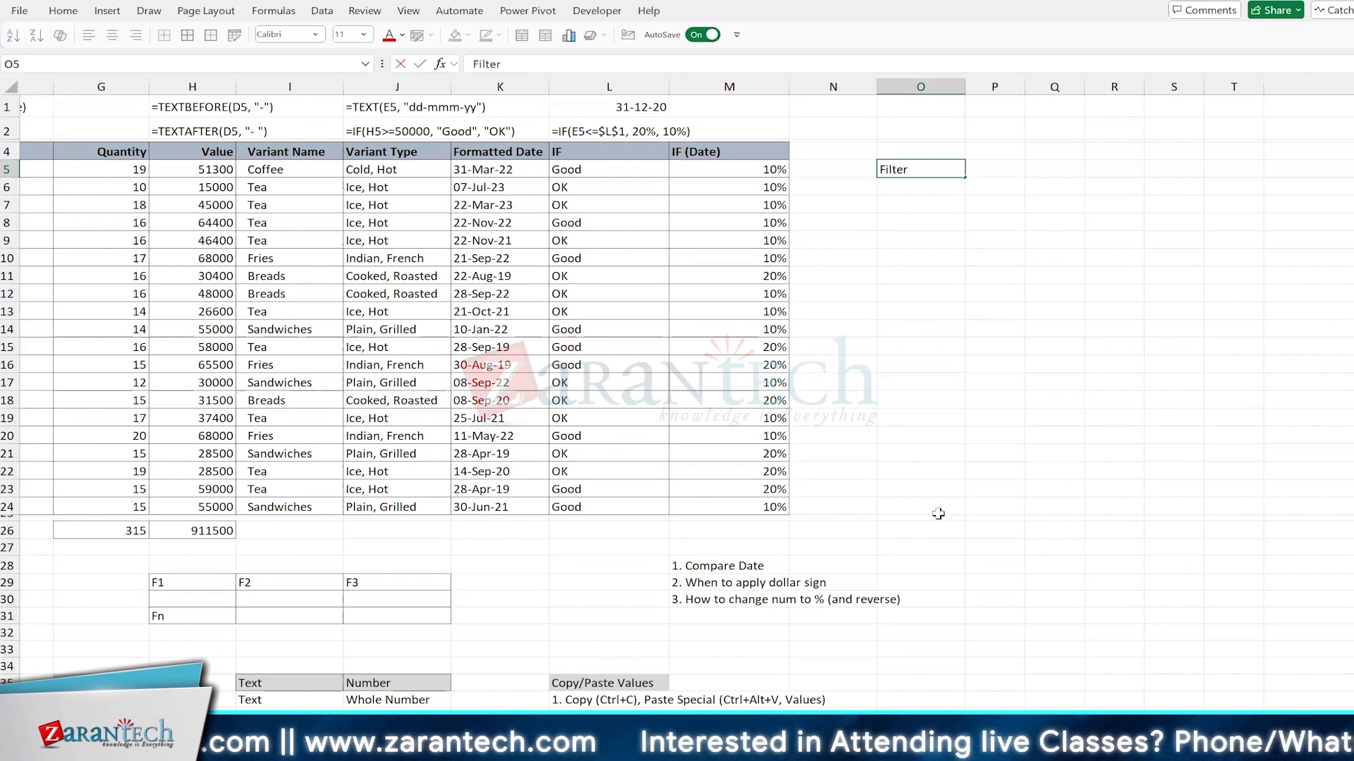
key("Return")
Step: Enter the label Charts in P5 and add borders to the two label cells O5:P5
key("Up")
key("Right")
type("Cha")
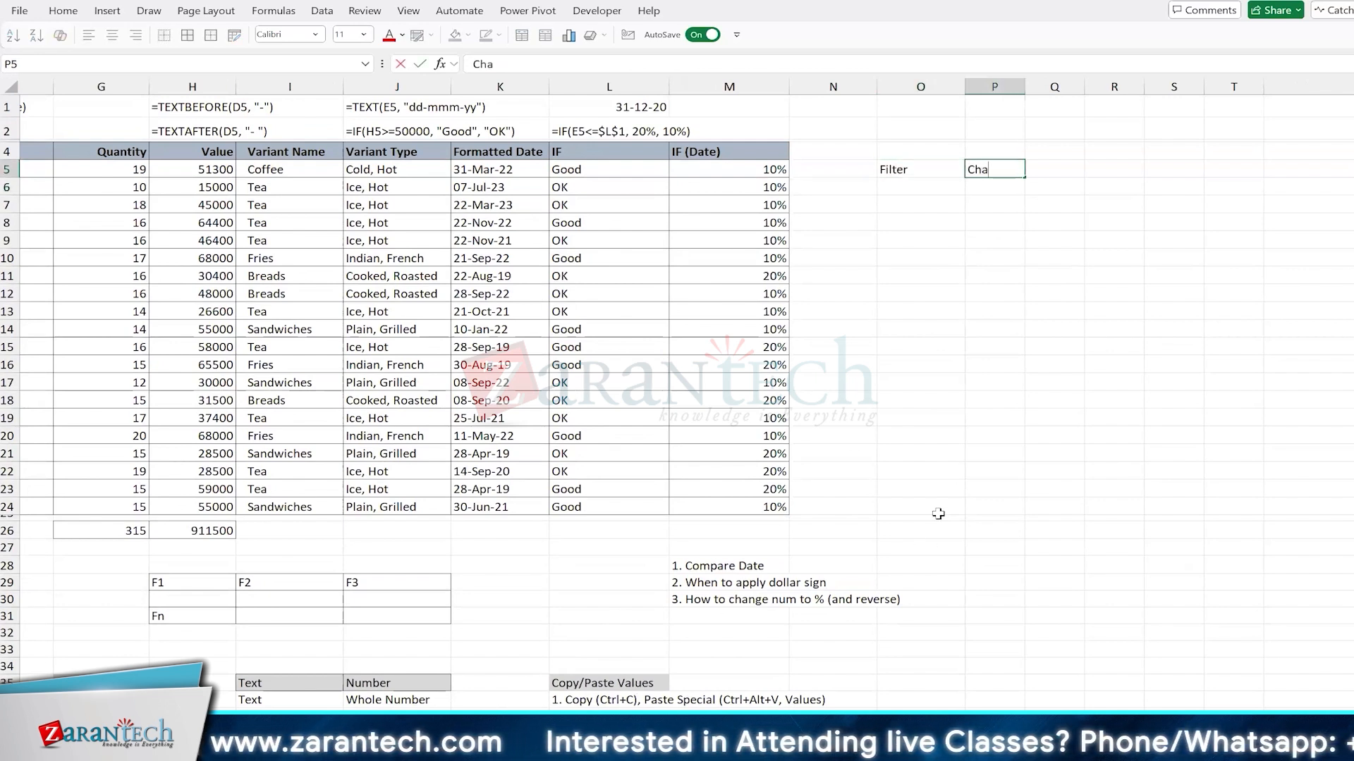
type("rts")
key("Left")
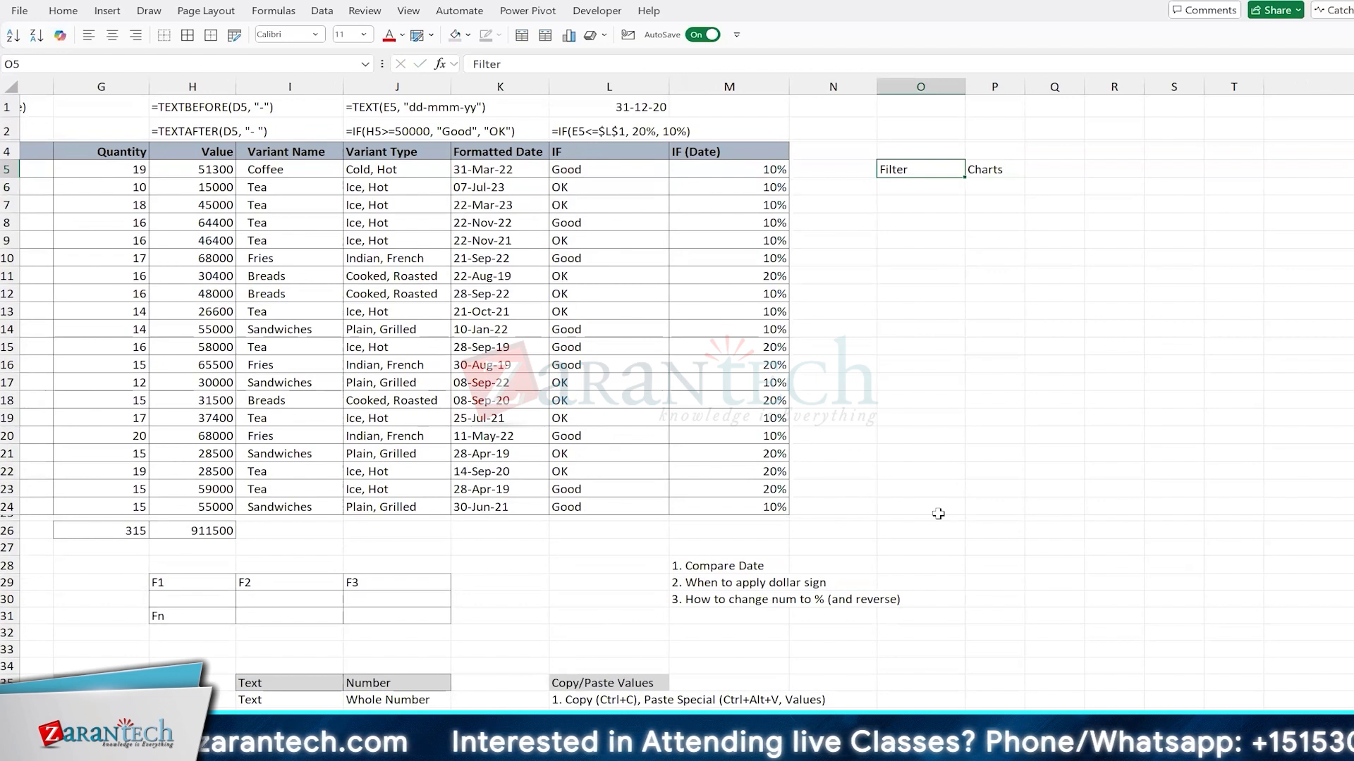
key("shift+Right")
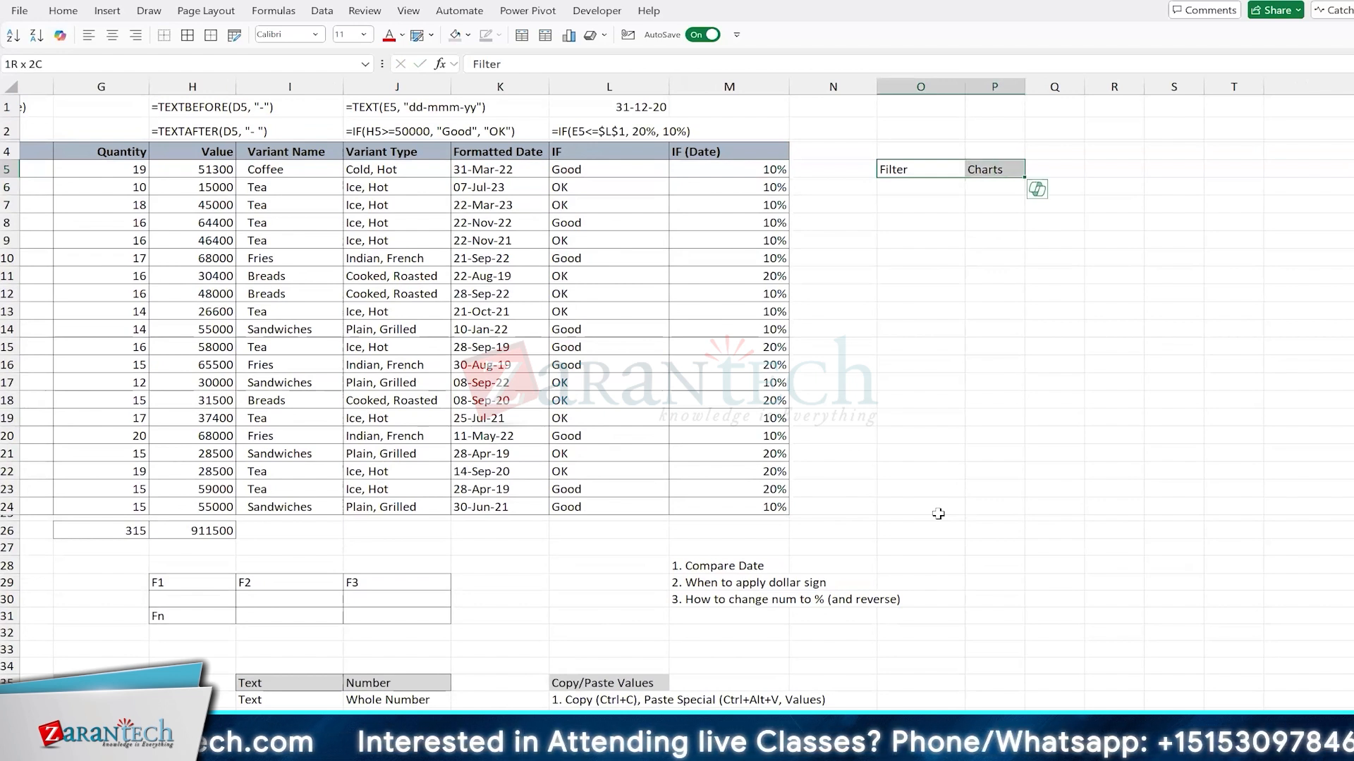
key("shift+Left")
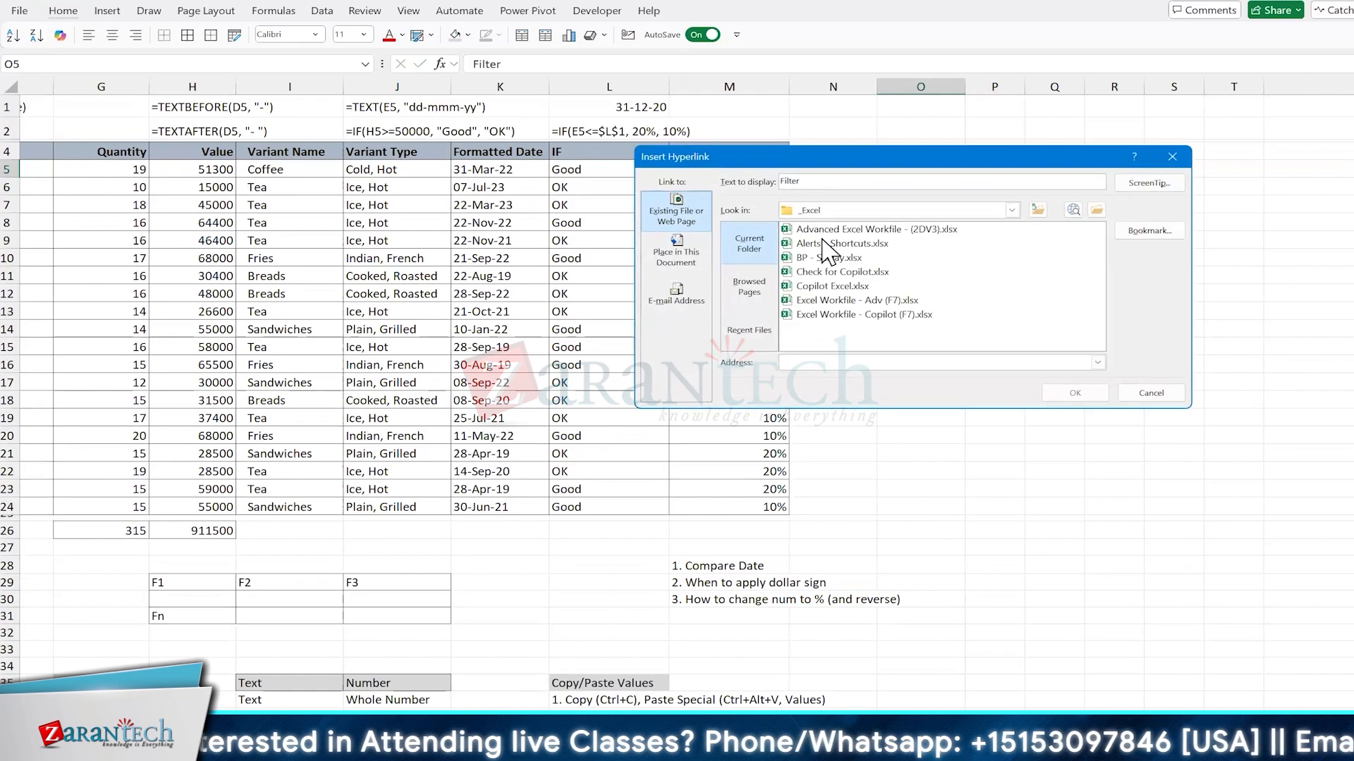
Step: Set the hyperlink for the Filter label in O5 to target cell A1 of this workbook's Filter sheet
left_click_drag(869, 149, 856, 255)
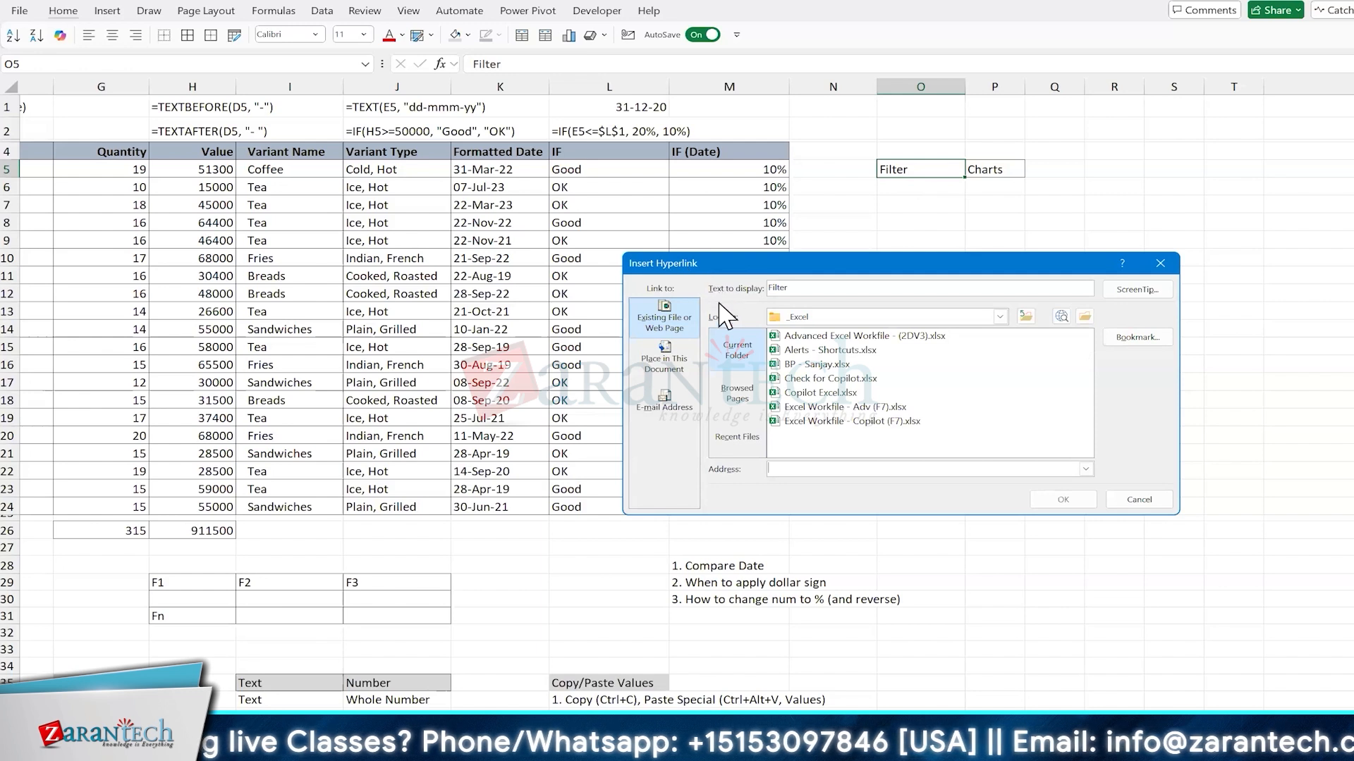
left_click(665, 361)
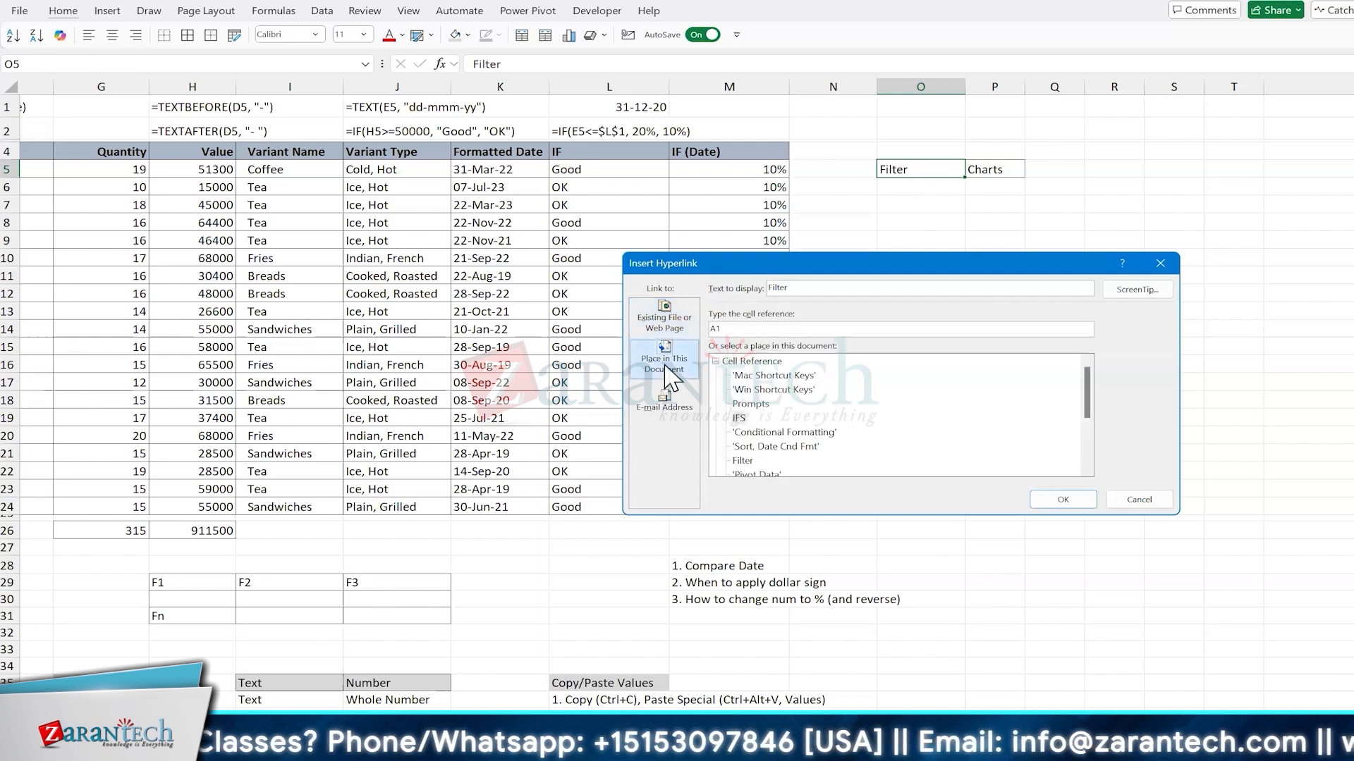
left_click(744, 462)
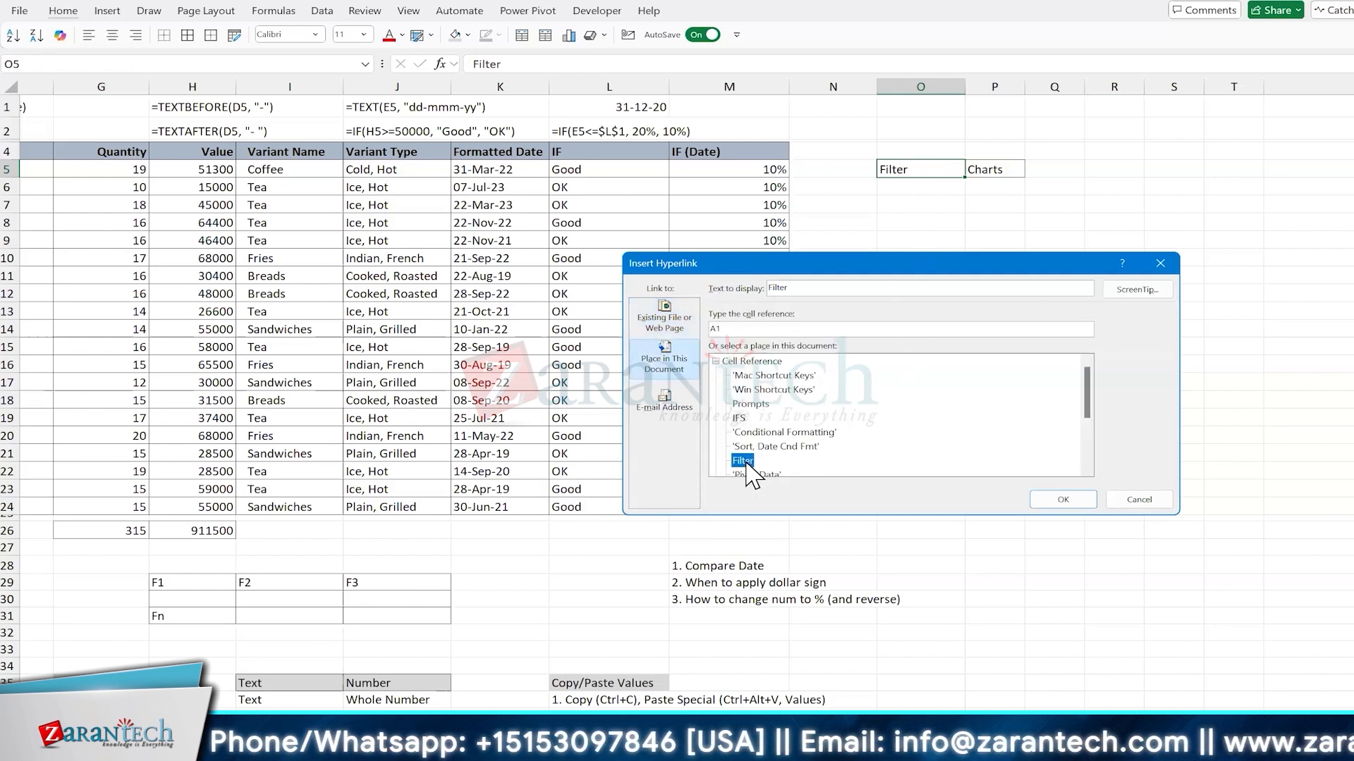
Step: Give the hyperlink the ScreenTip text "Open Filter sheet" and insert the link
left_click(1137, 306)
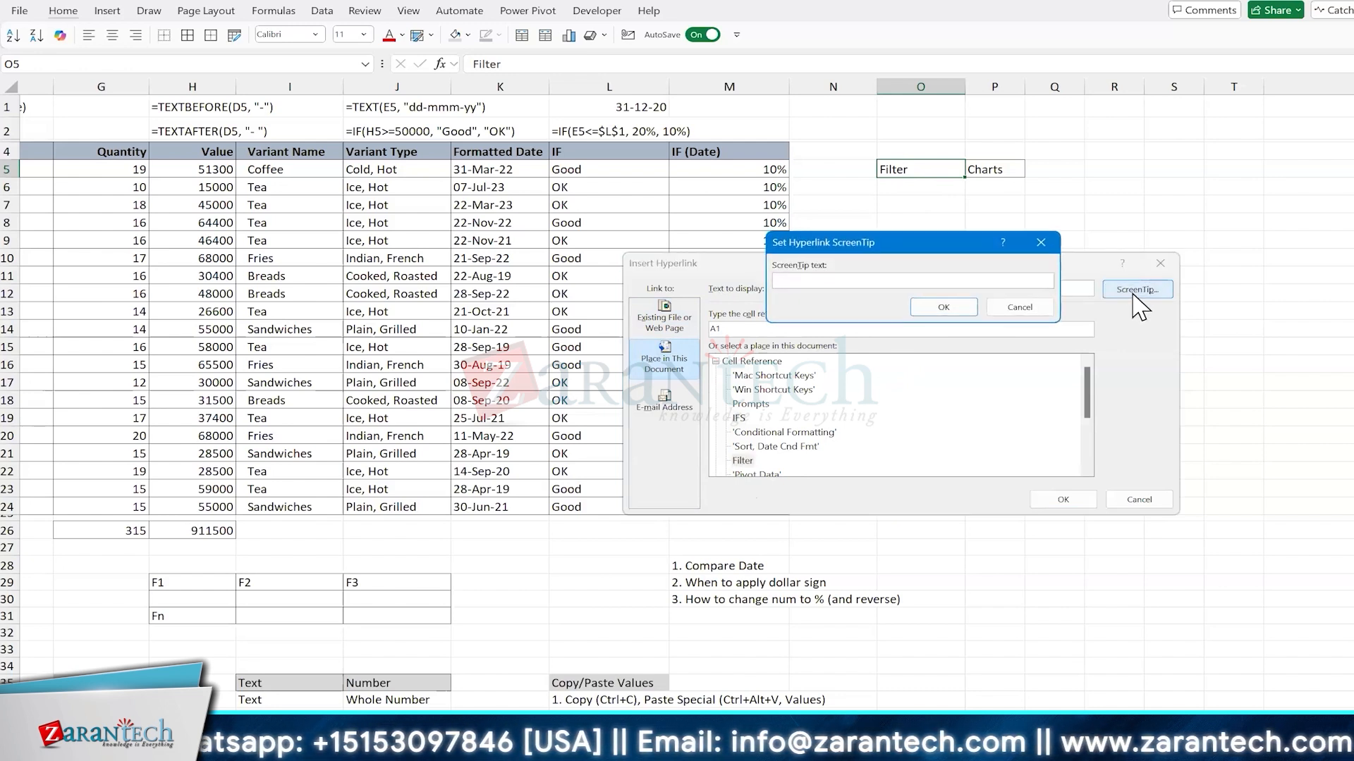
type("OPen")
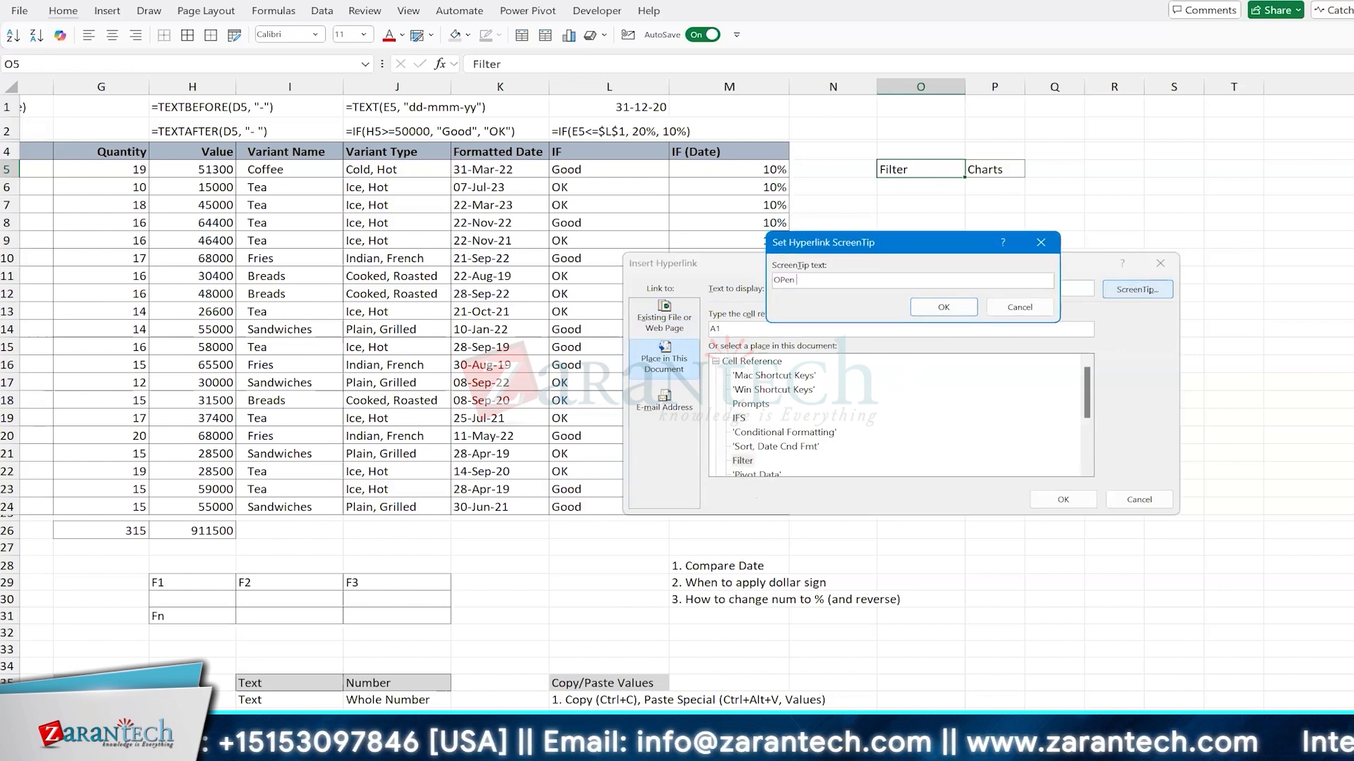
key("BackSpace")
key("BackSpace")
key("BackSpace")
key("BackSpace")
type("pen Filter sh")
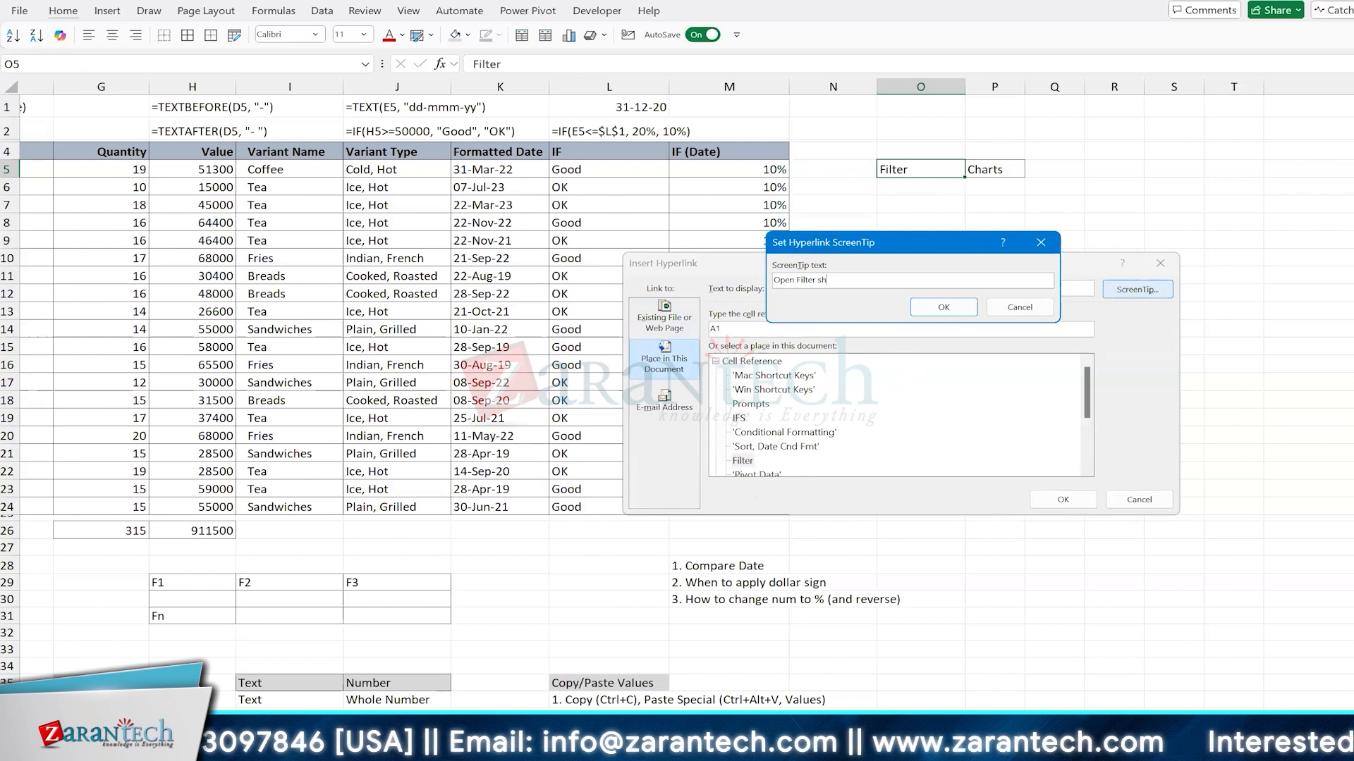
type("eet")
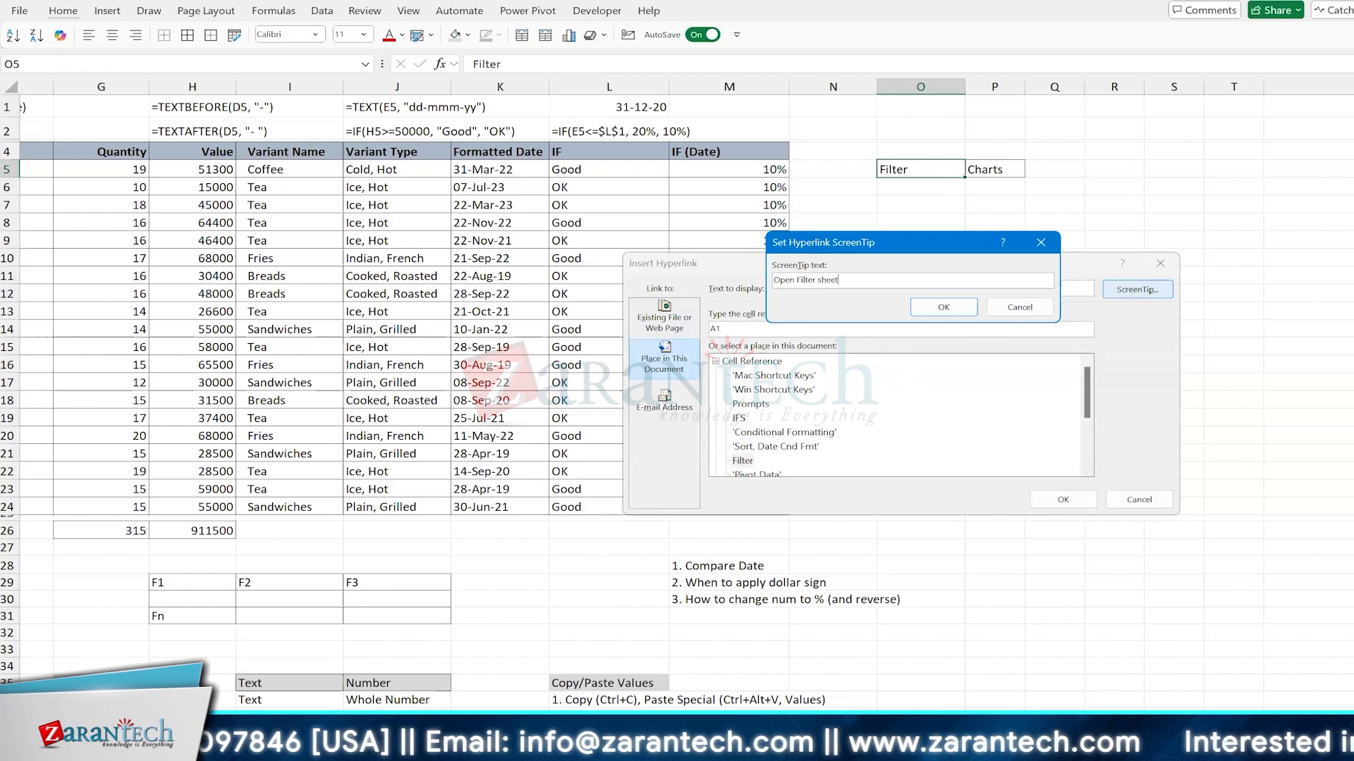
left_click(944, 310)
left_click(1065, 500)
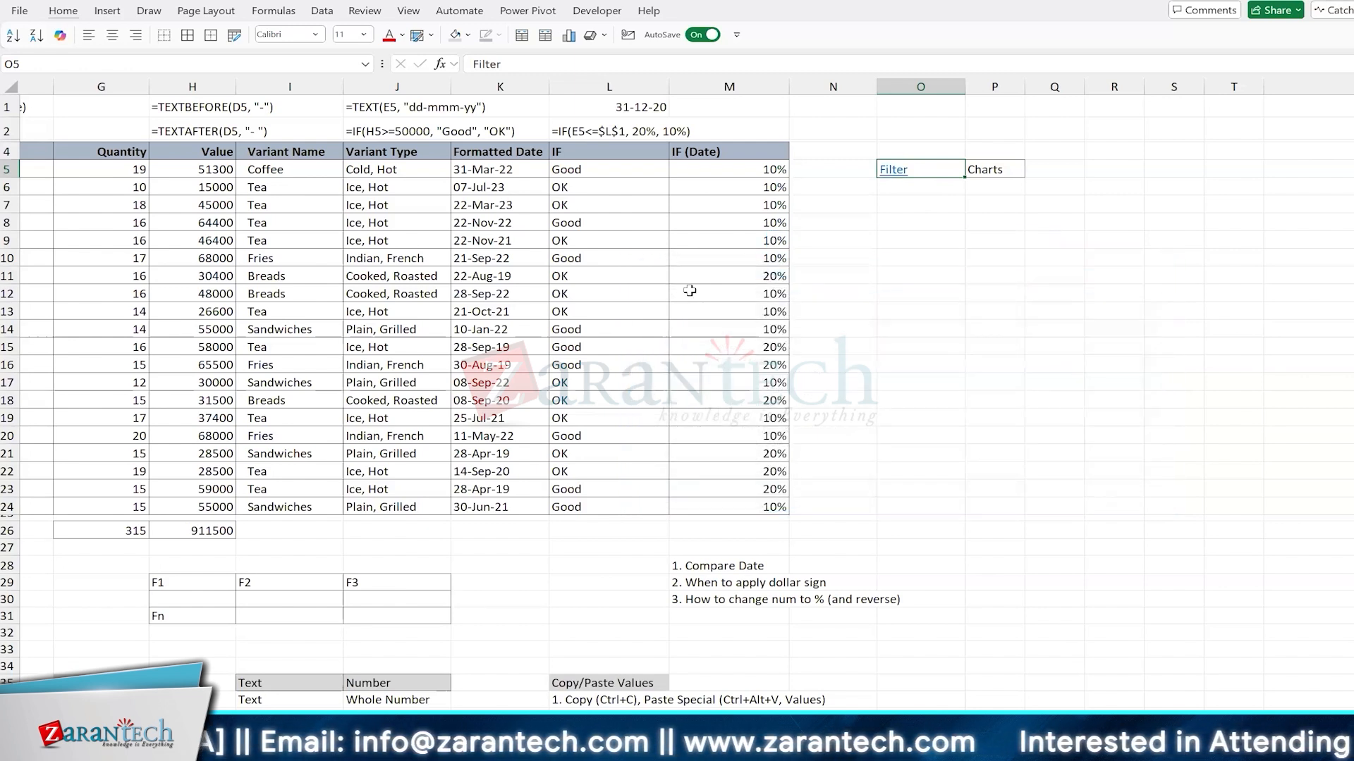
Step: Check the ScreenTip on the Filter link in O5 and follow the link to its target sheet
left_click(690, 291)
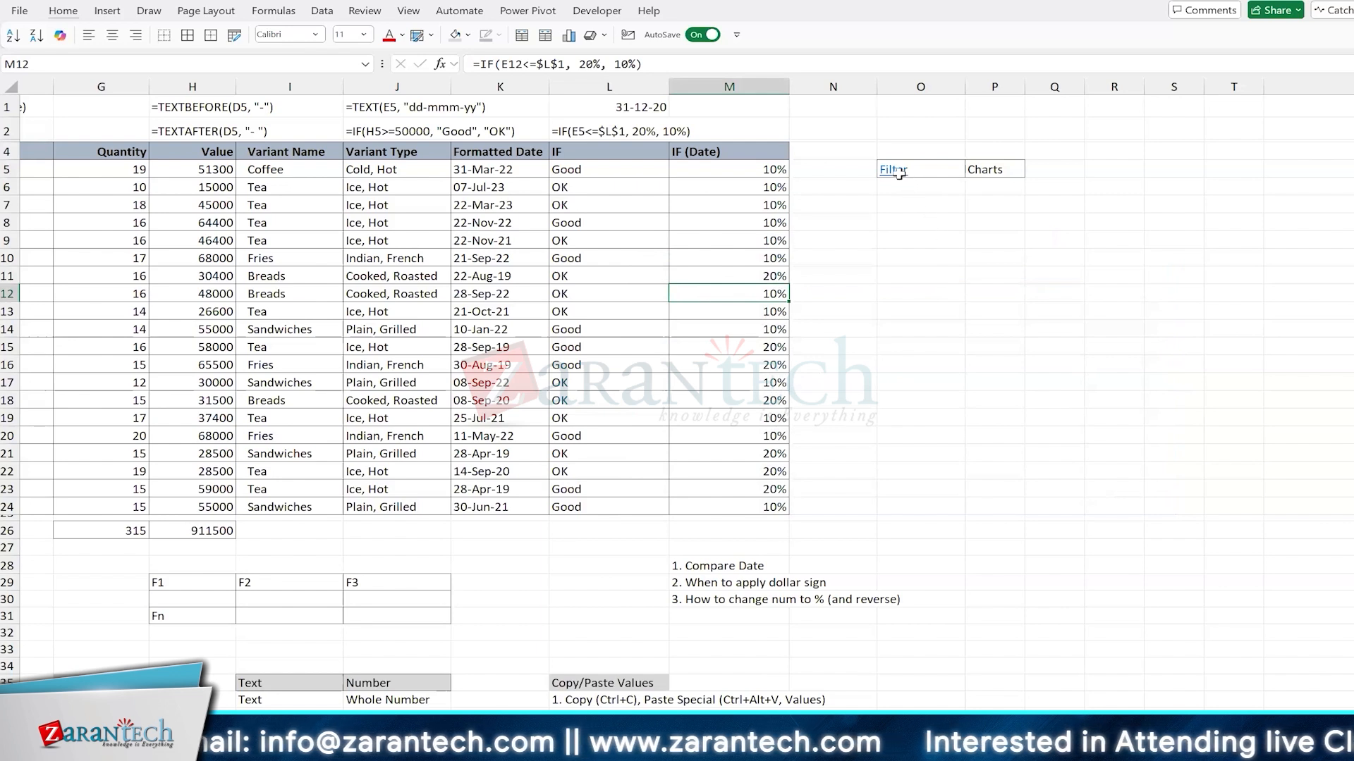
mouse_move(896, 172)
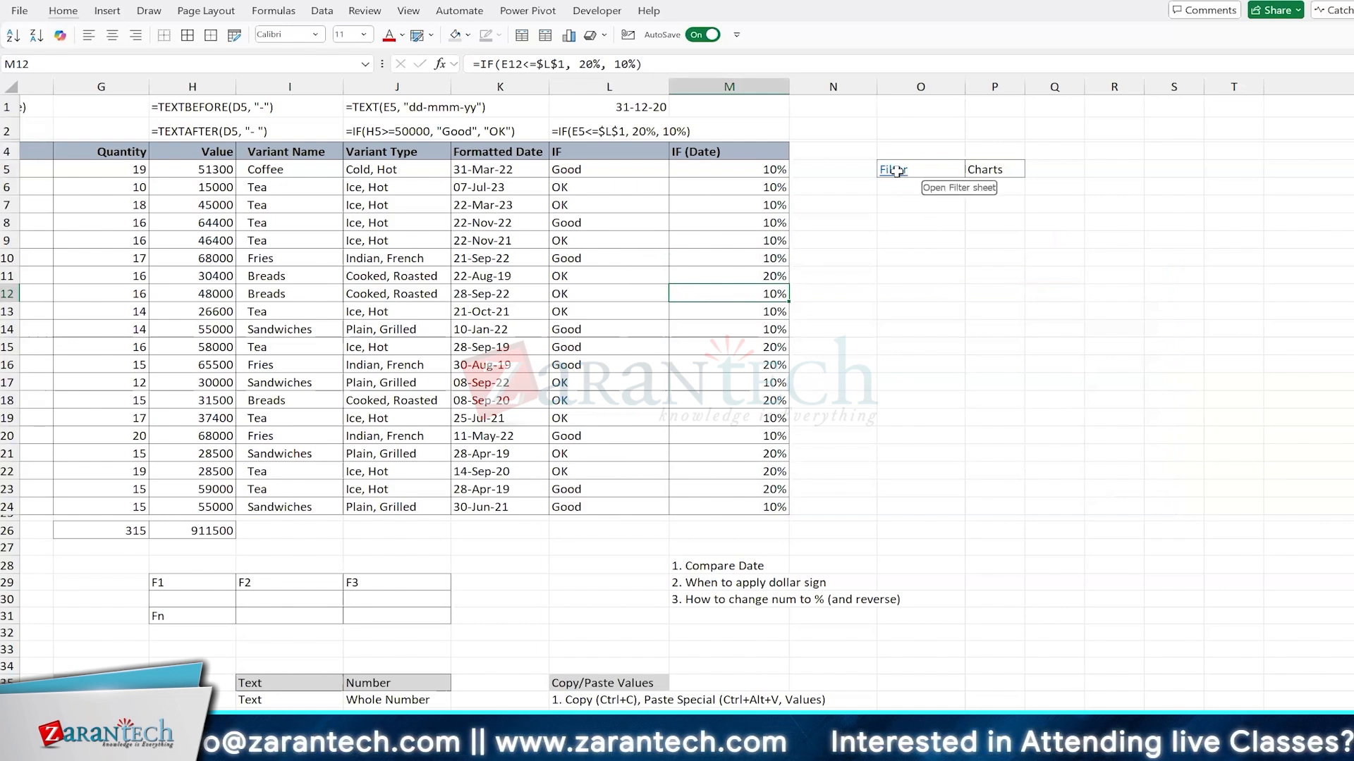
left_click(900, 187)
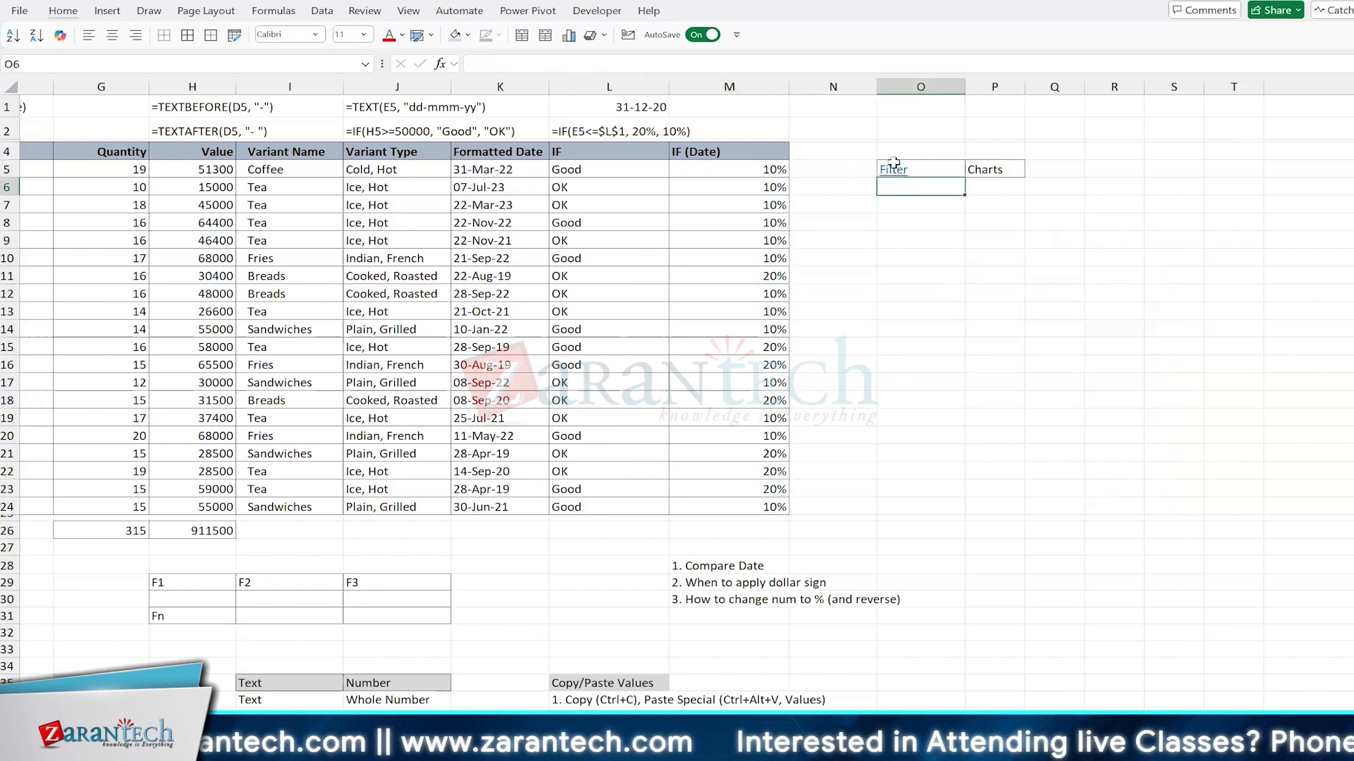
left_click(893, 168)
left_click(893, 168)
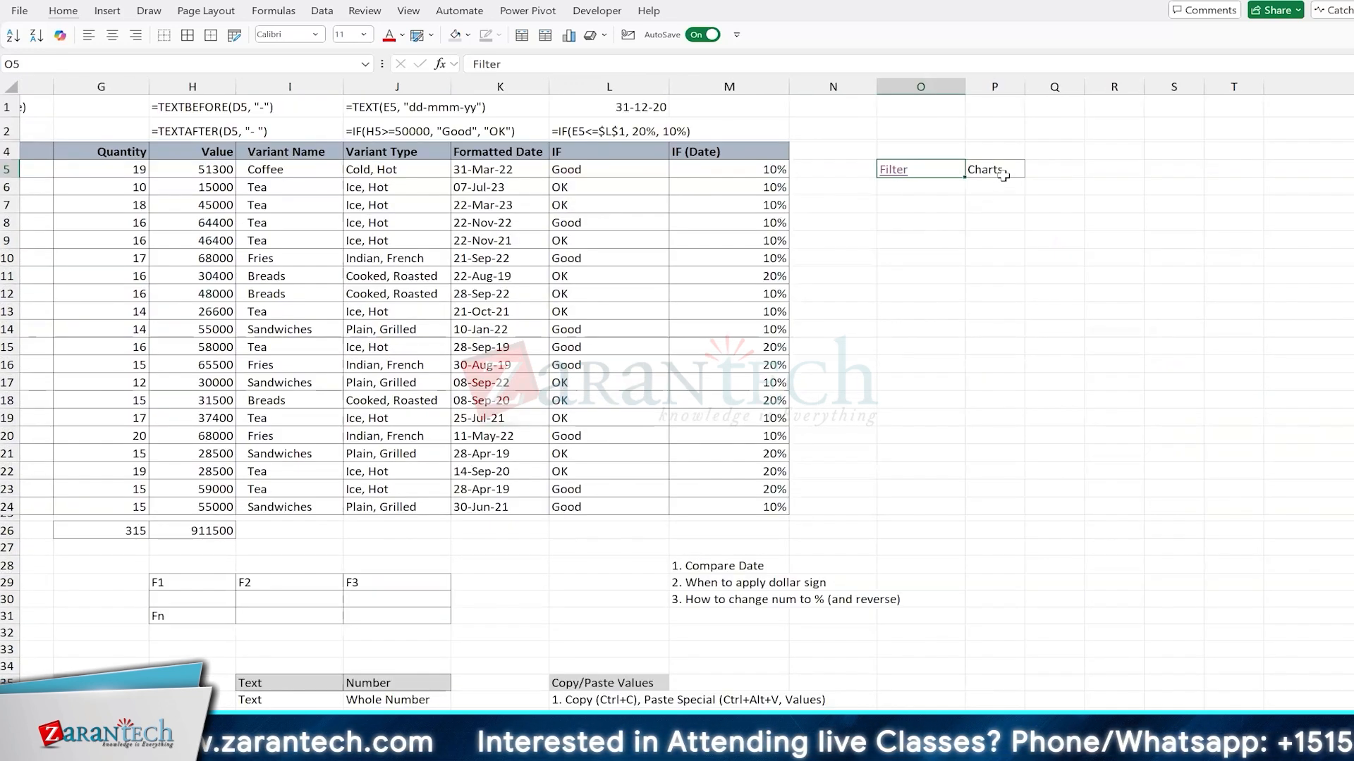
Step: Return to the IFS sheet and remove the borders from the label cells O5:P5
left_click(1003, 174)
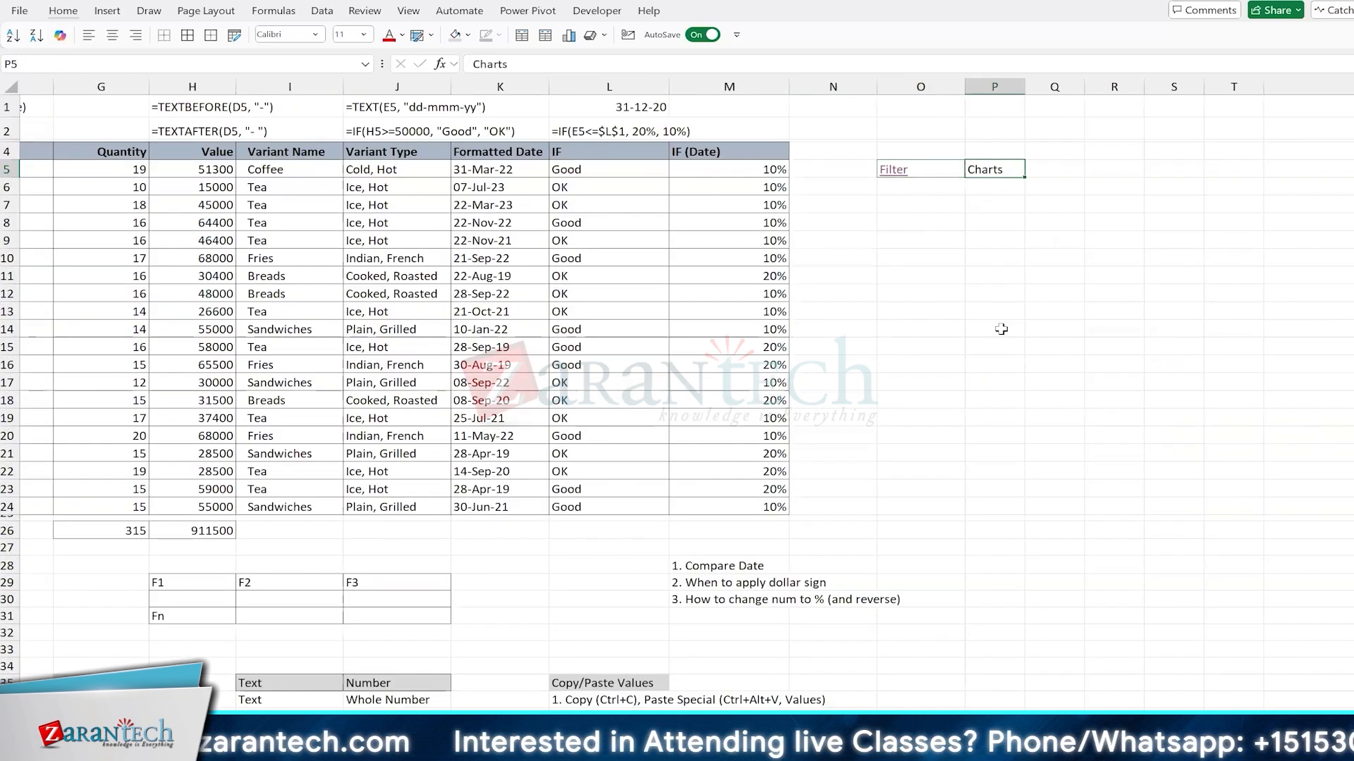
key("Left")
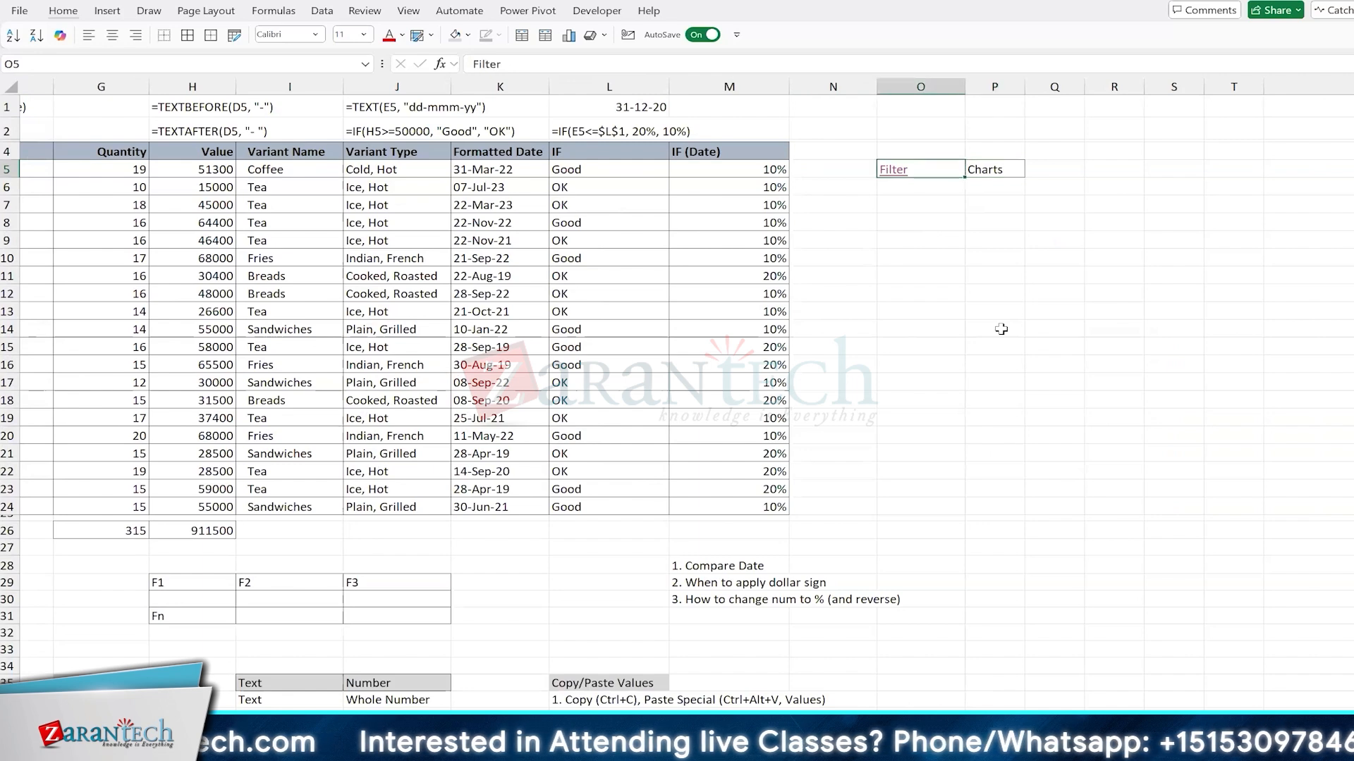
key("shift+Right")
key("alt")
key("Escape")
key("Down")
key("Down")
key("Down")
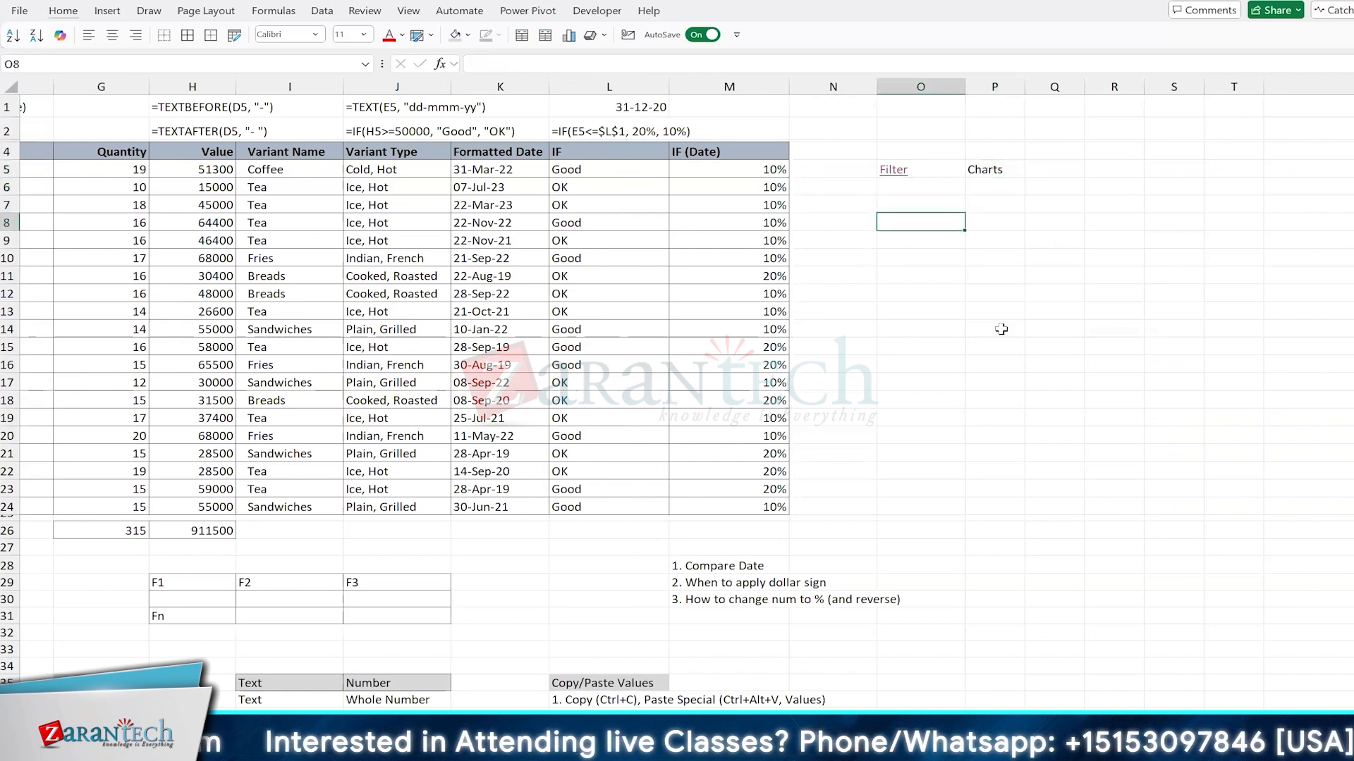
Step: Change the link text in O5 to "Filter and Charts" and autofit the width of column O
left_click(889, 170)
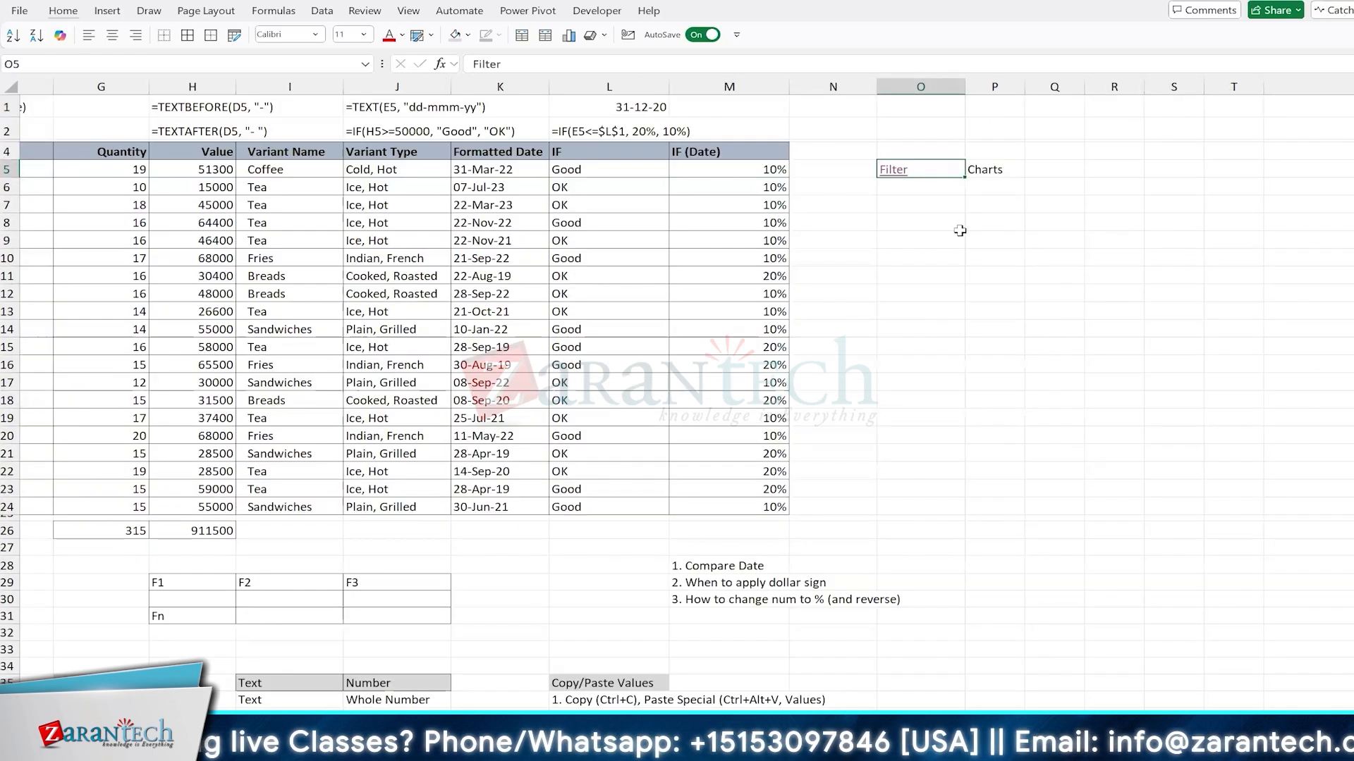
key("F2")
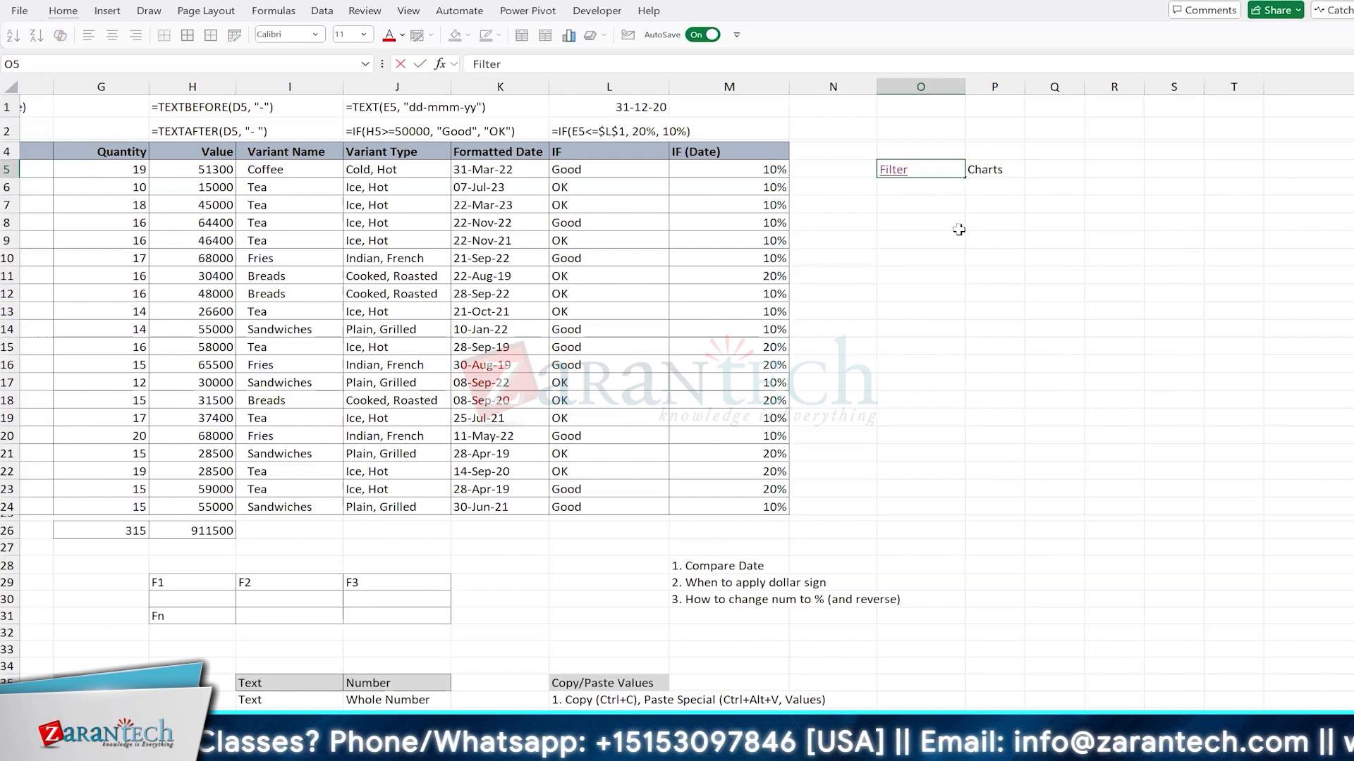
type("and Charts")
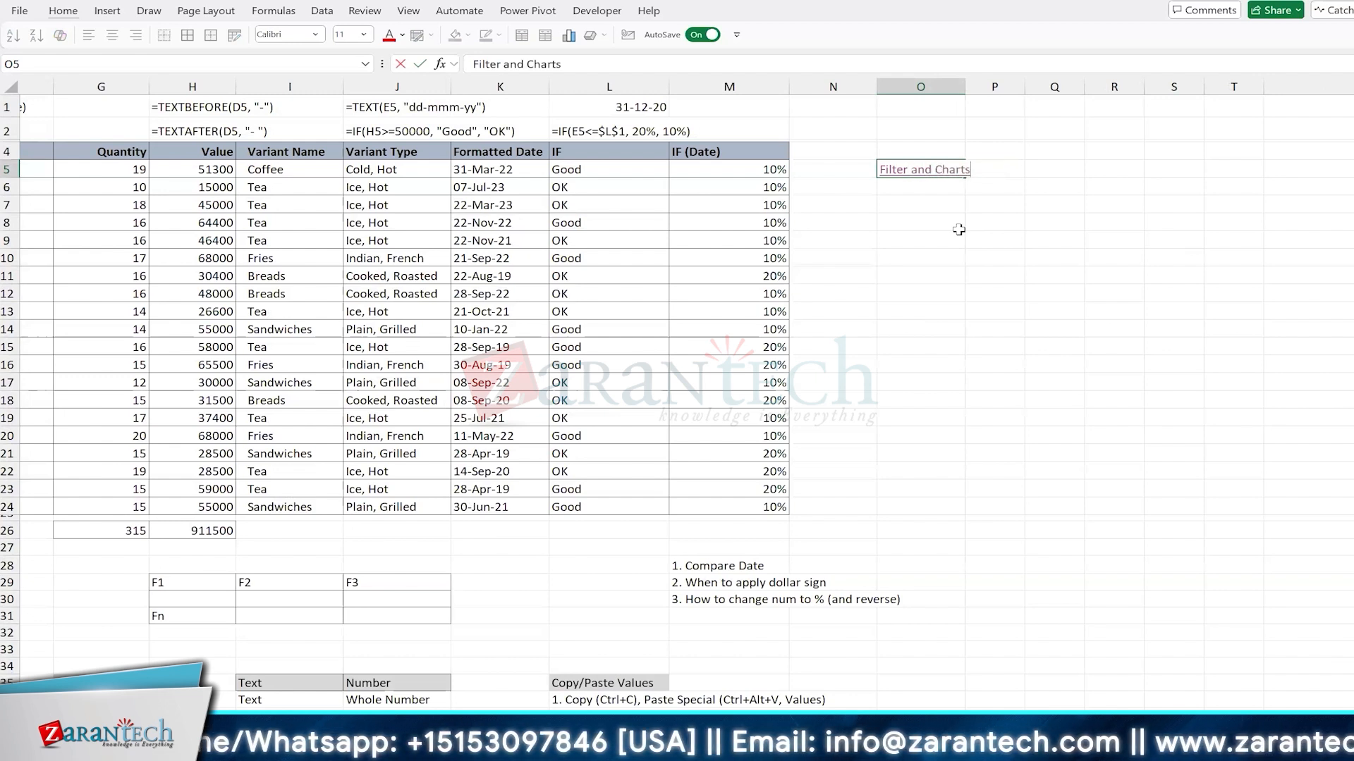
key("Return")
key("Up")
key("alt+o")
key("c")
key("a")
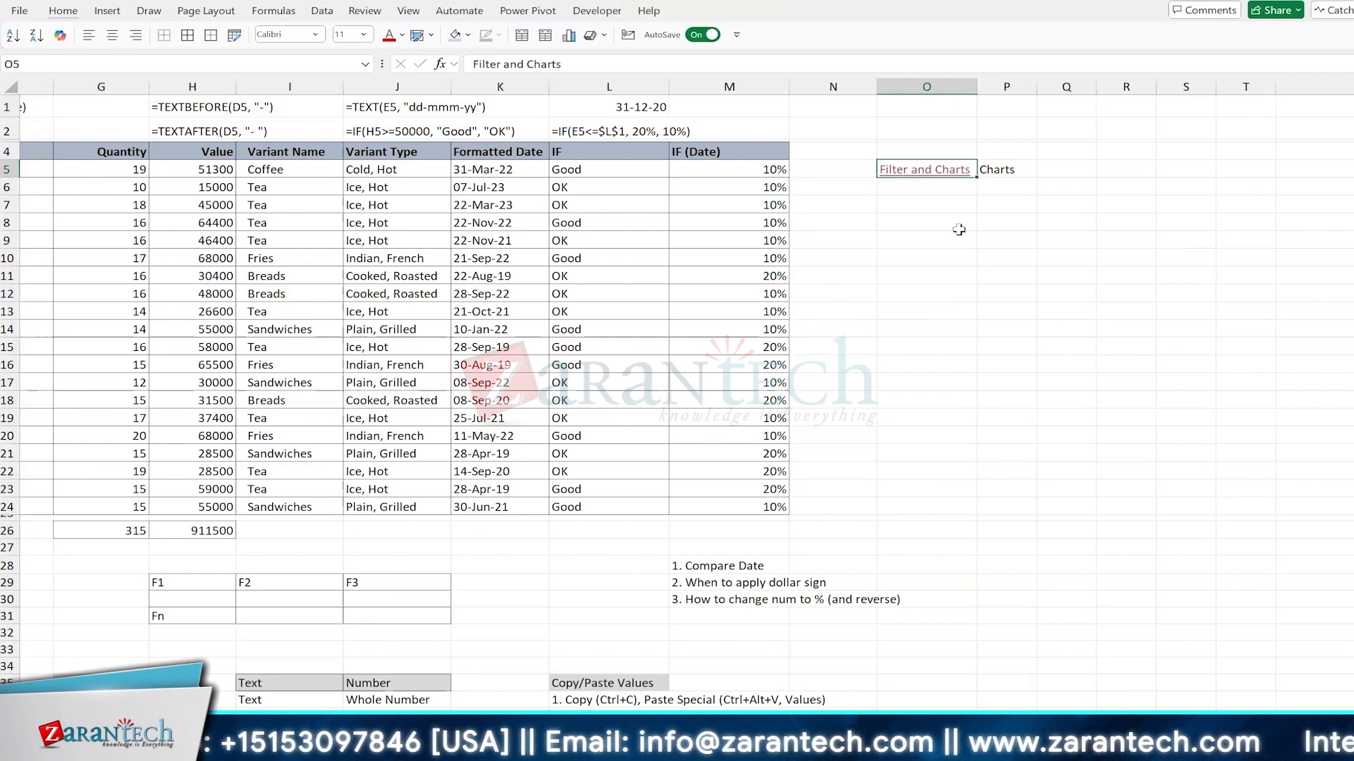
Step: Enter Filter and Charts on two separate lines within cell O8
key("Down")
key("Down")
key("Down")
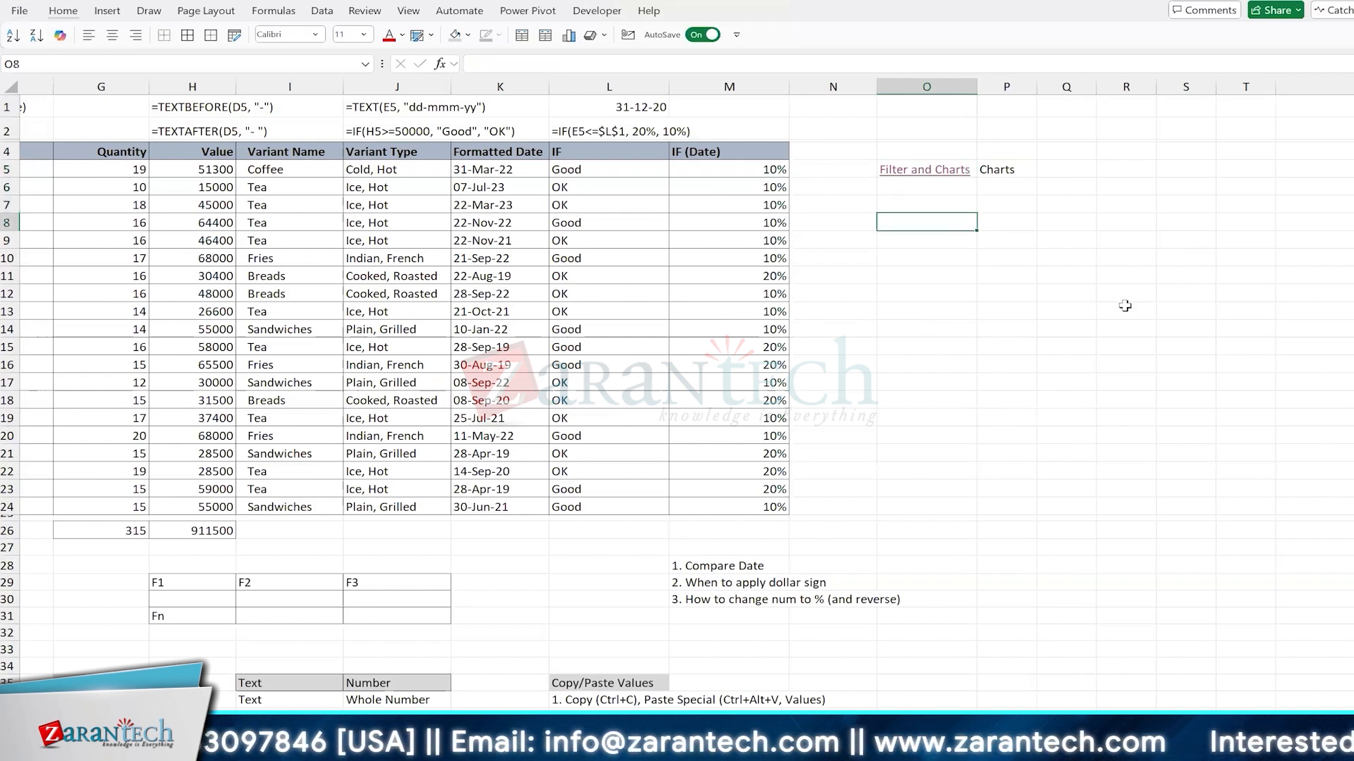
type("Filter")
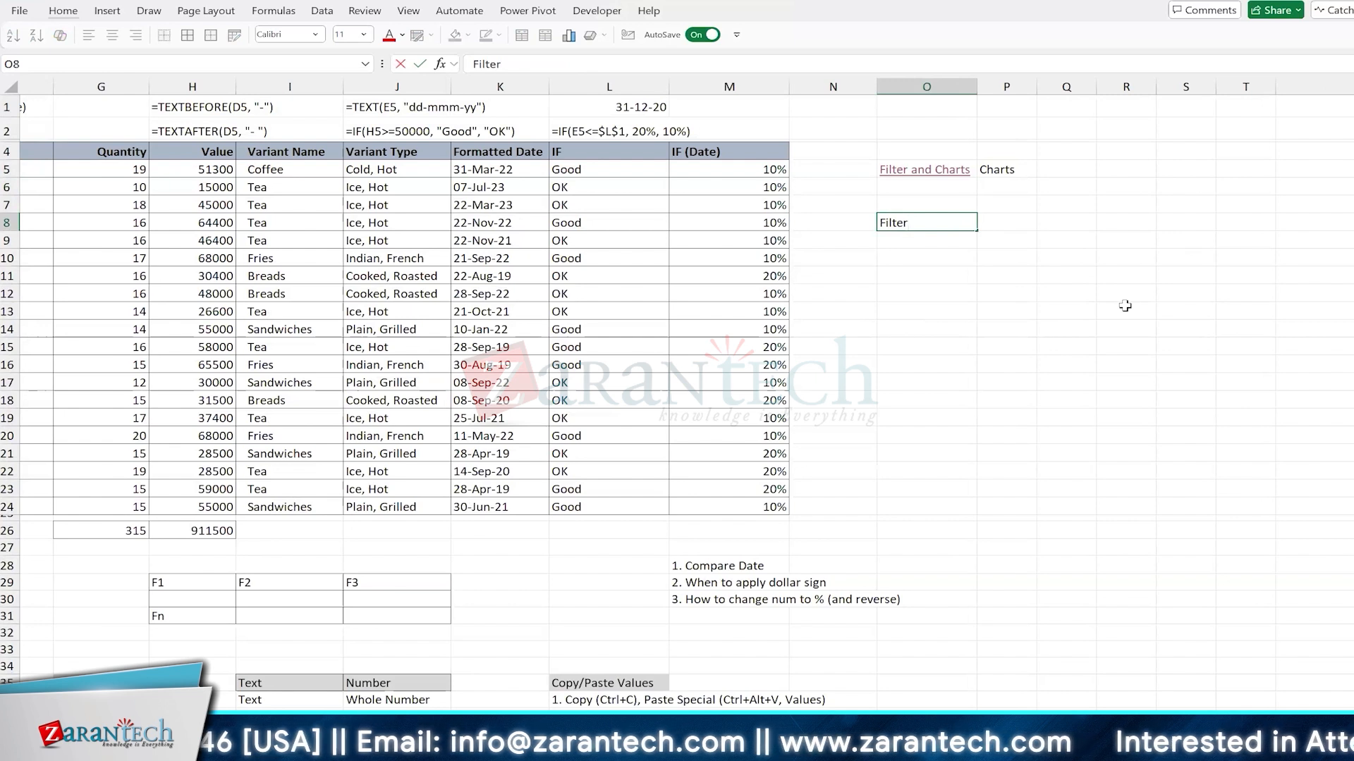
key("alt+Return")
type("Charts")
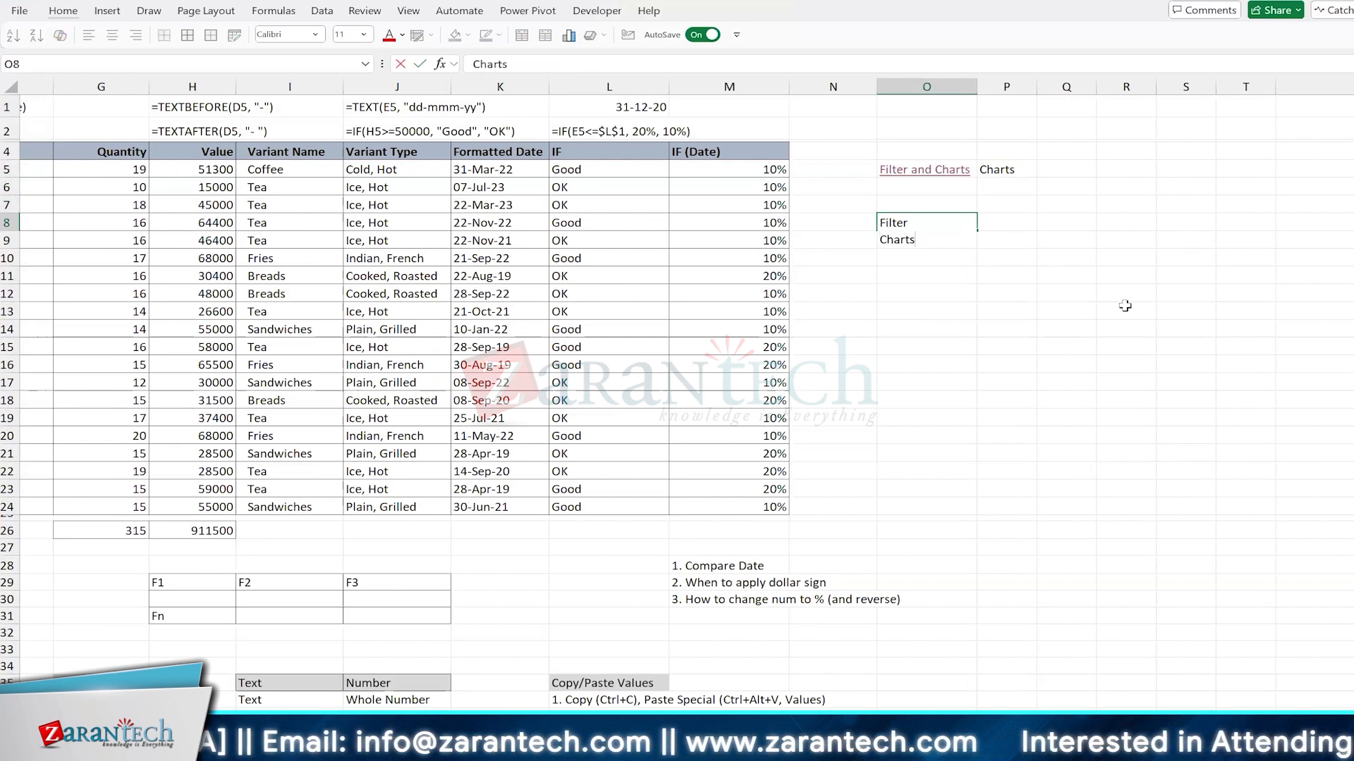
key("Return")
Step: Autofit the height of row 8 to the two-line text in O8
key("Up")
key("alt+d")
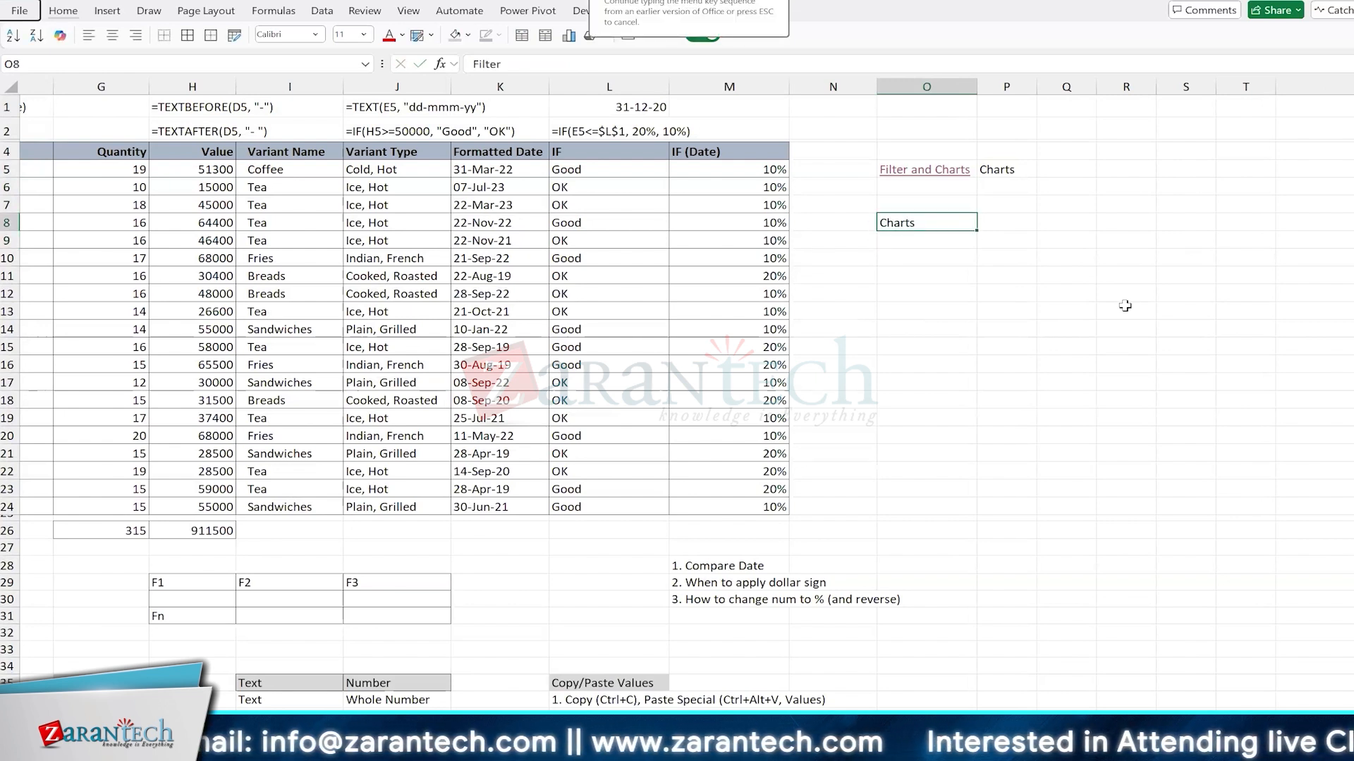
key("r")
key("a")
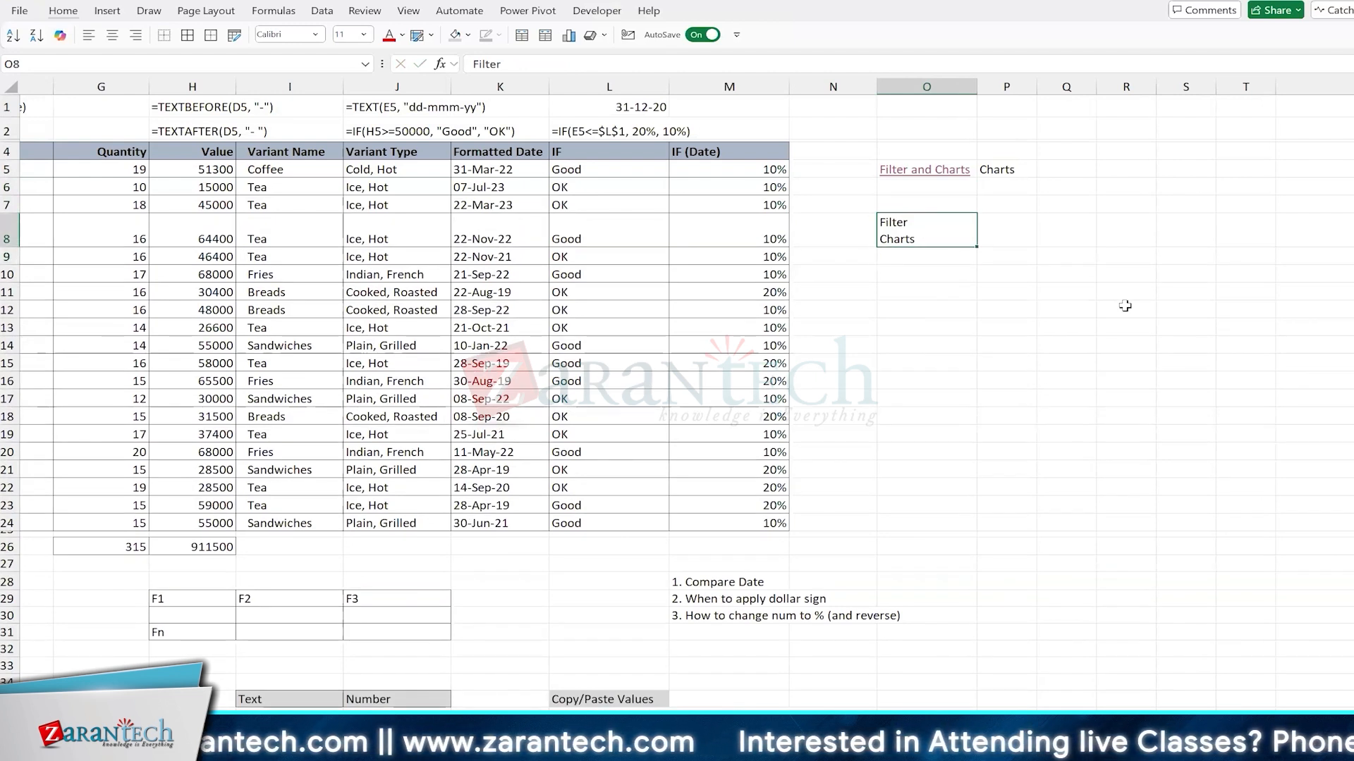
Step: Run Smart Lookup on only the word Charts within cell O8, and close the search results
key("F2")
key("shift+Home")
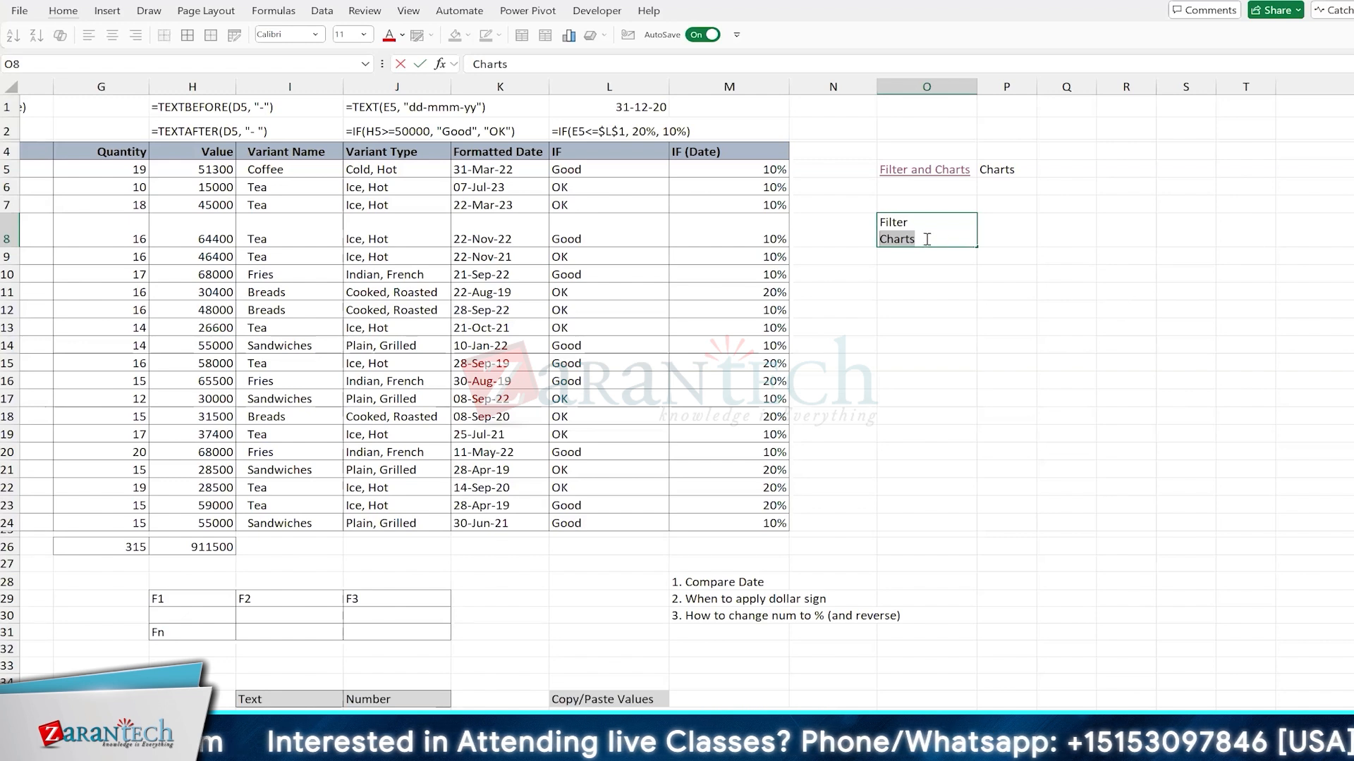
right_click(895, 240)
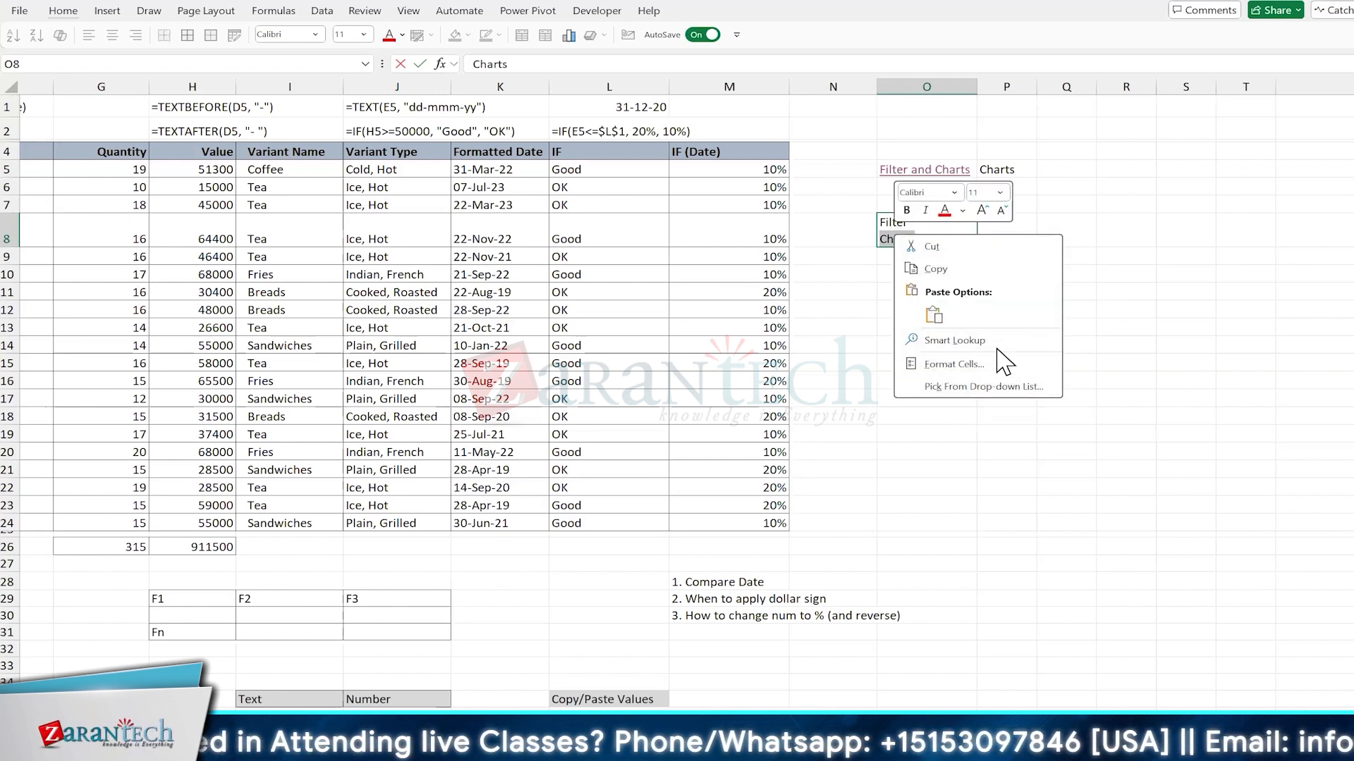
left_click(953, 343)
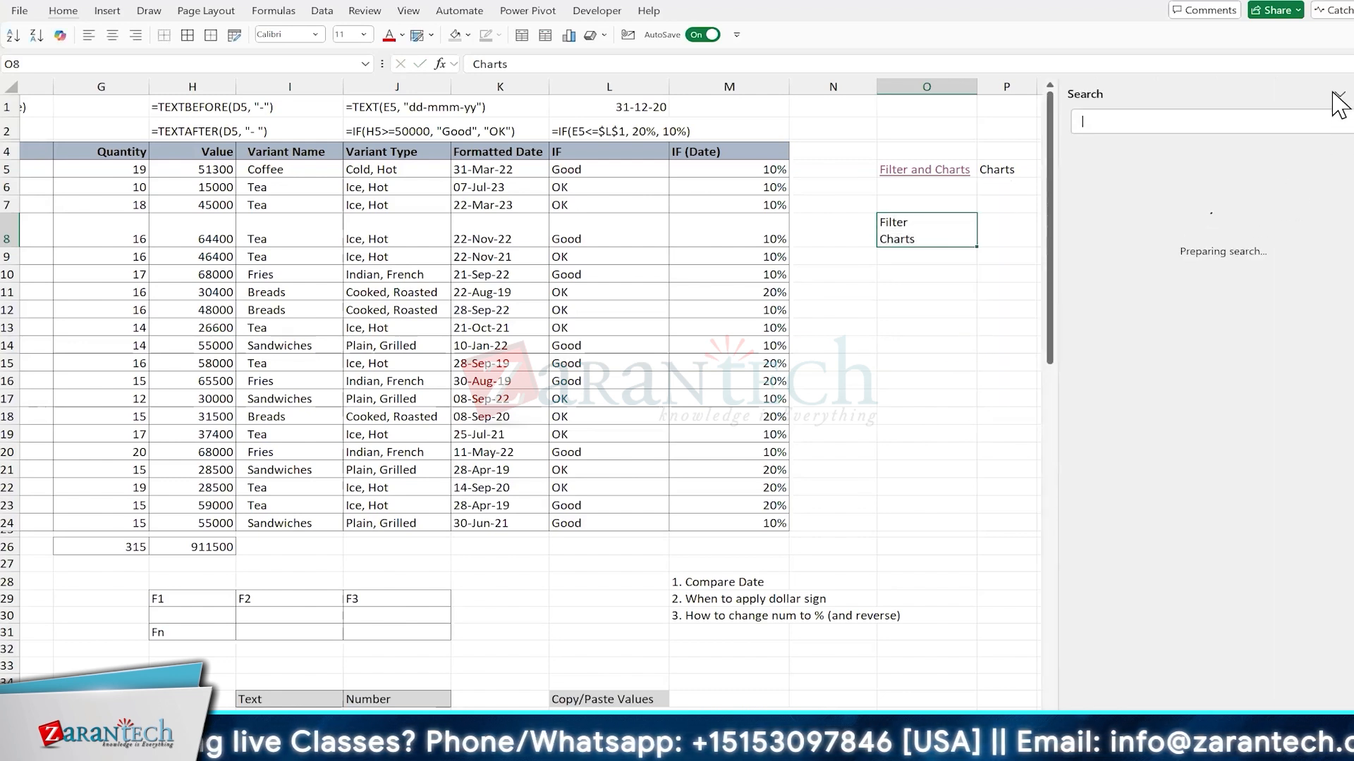
left_click(1335, 96)
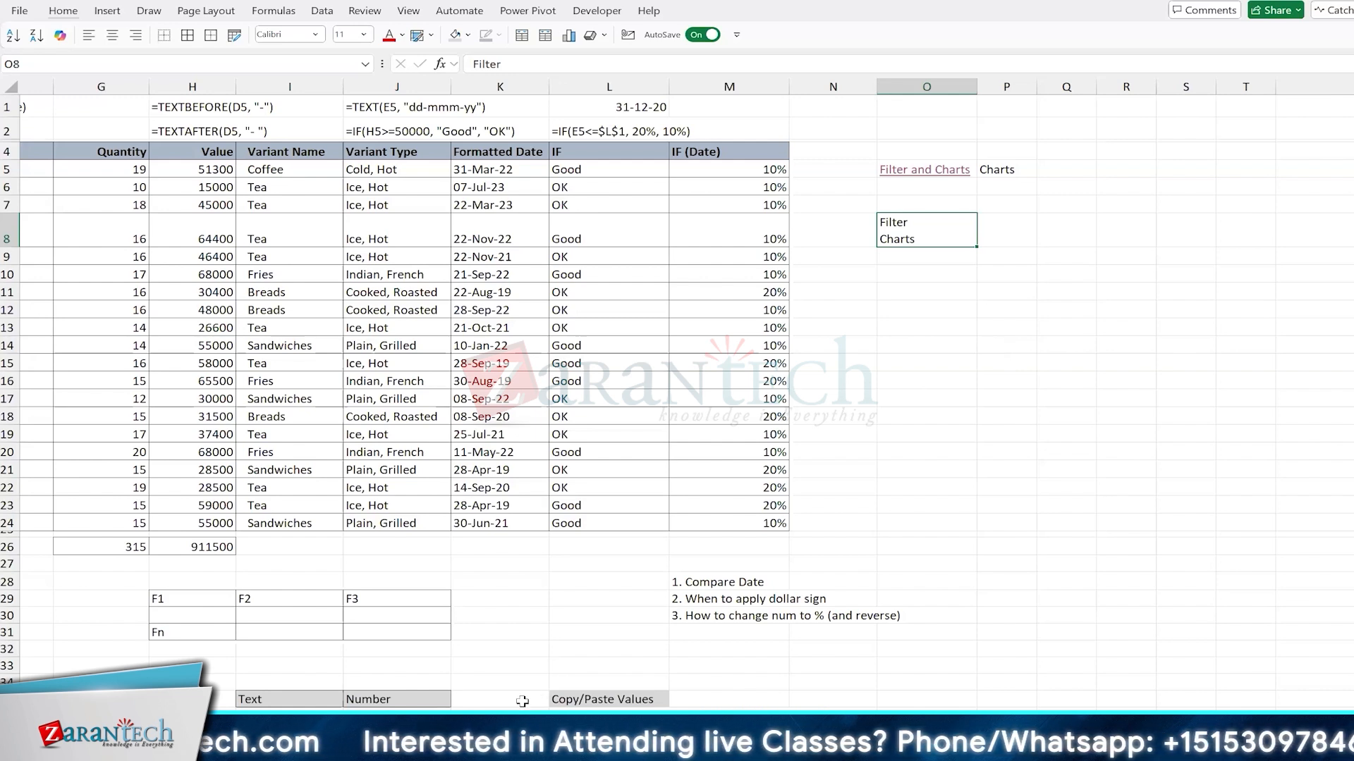
left_click(677, 382)
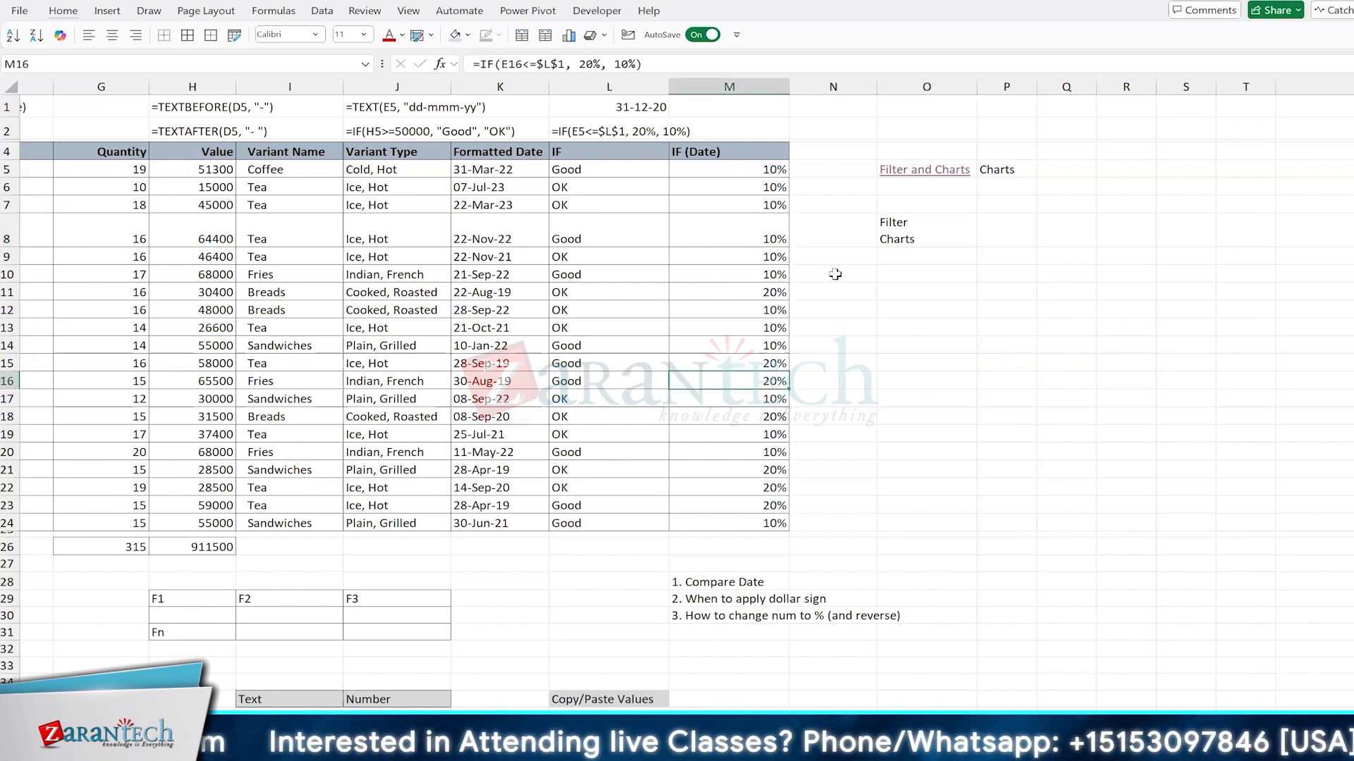
left_click(920, 291)
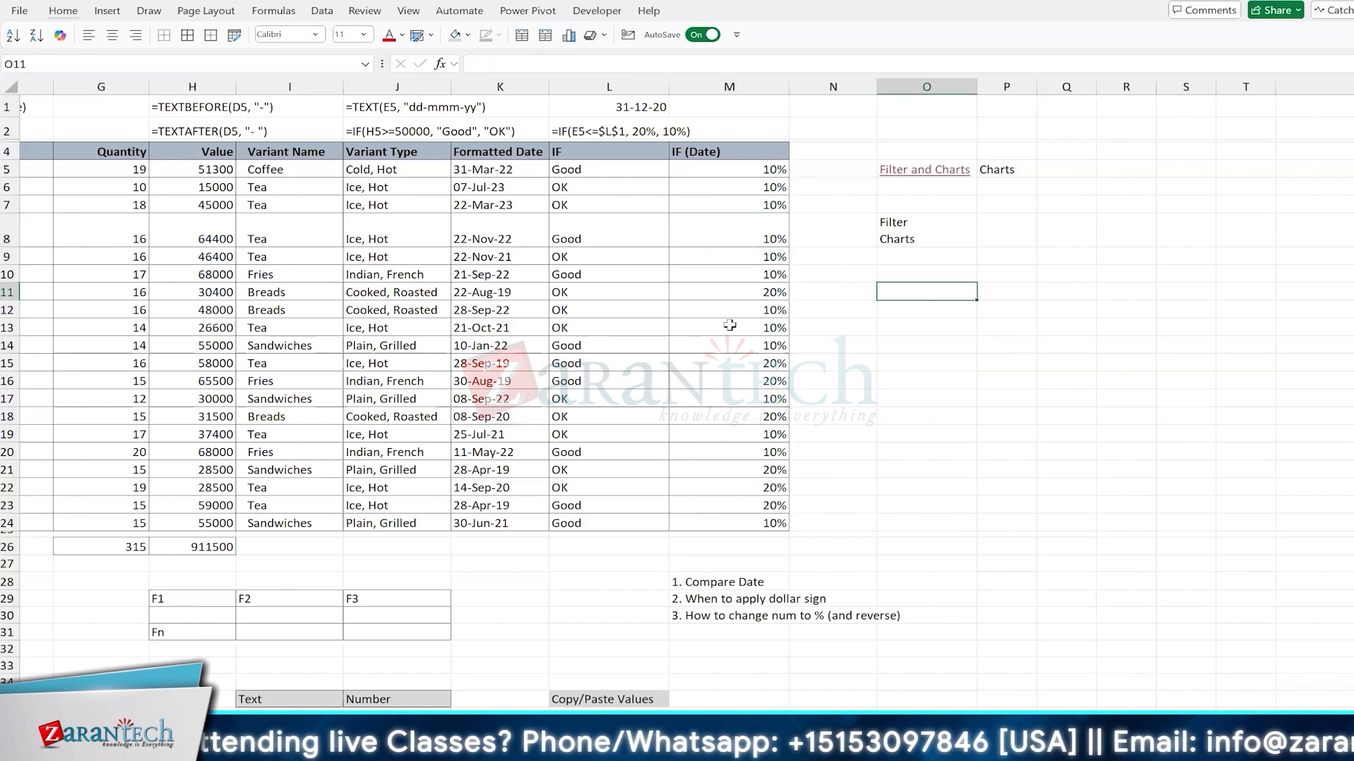
left_click(686, 278)
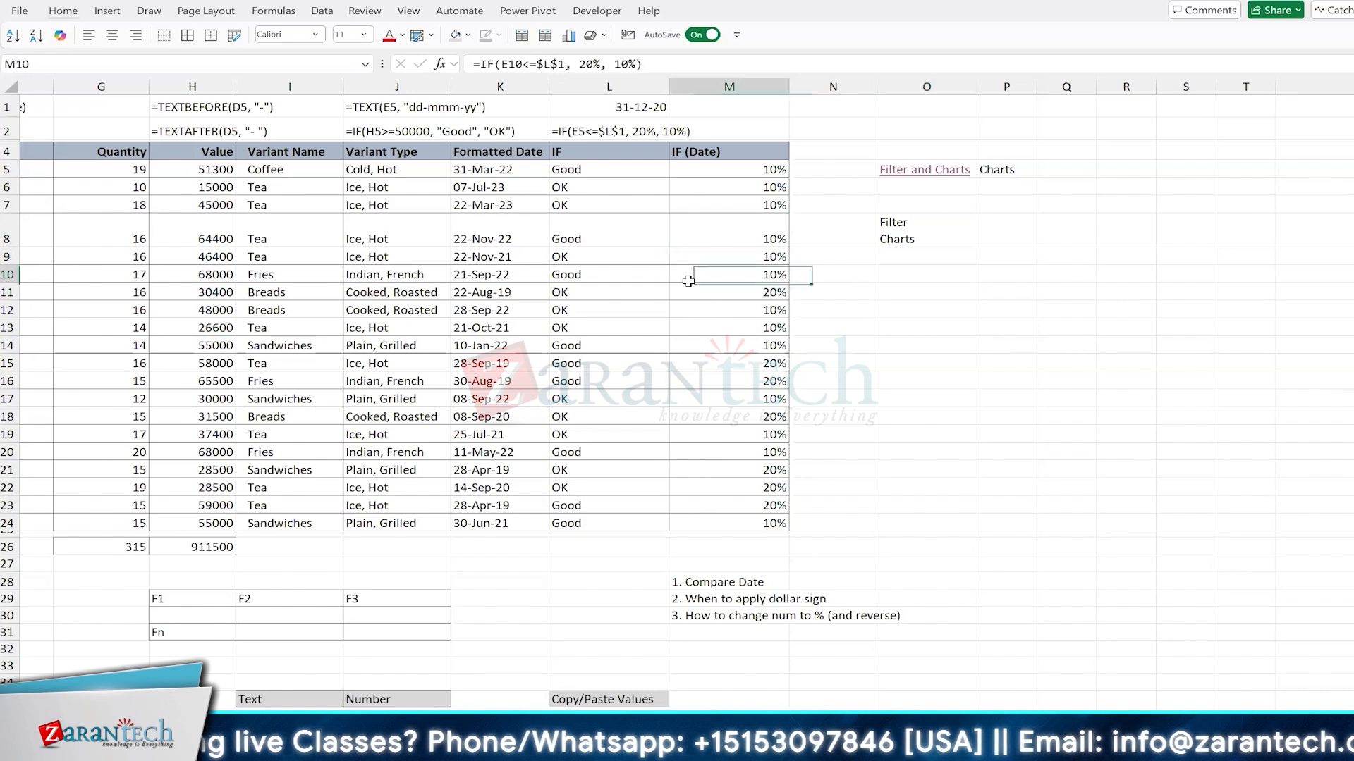
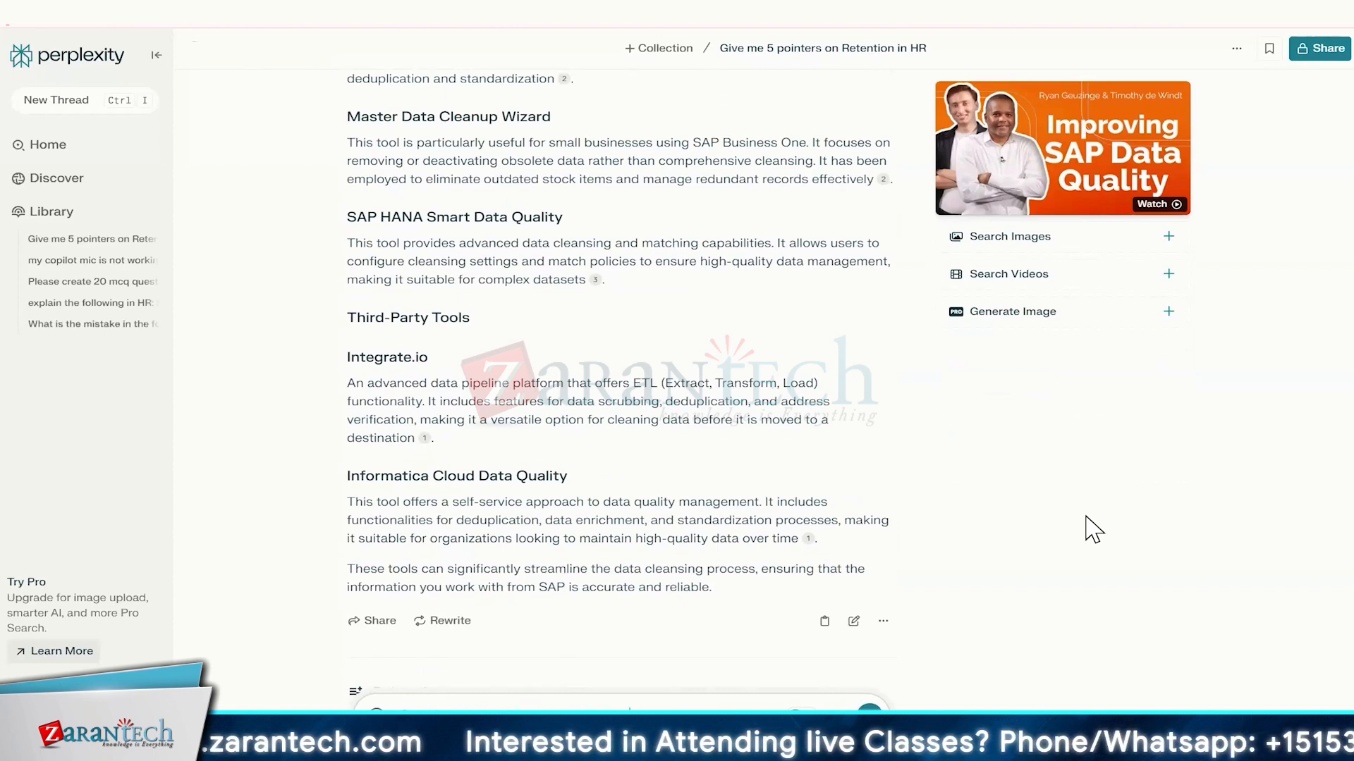
Step: Submit the follow-up question "Can I know something more in intergate.io" and review the thread back to the SAP data-cleaning question
key("Return")
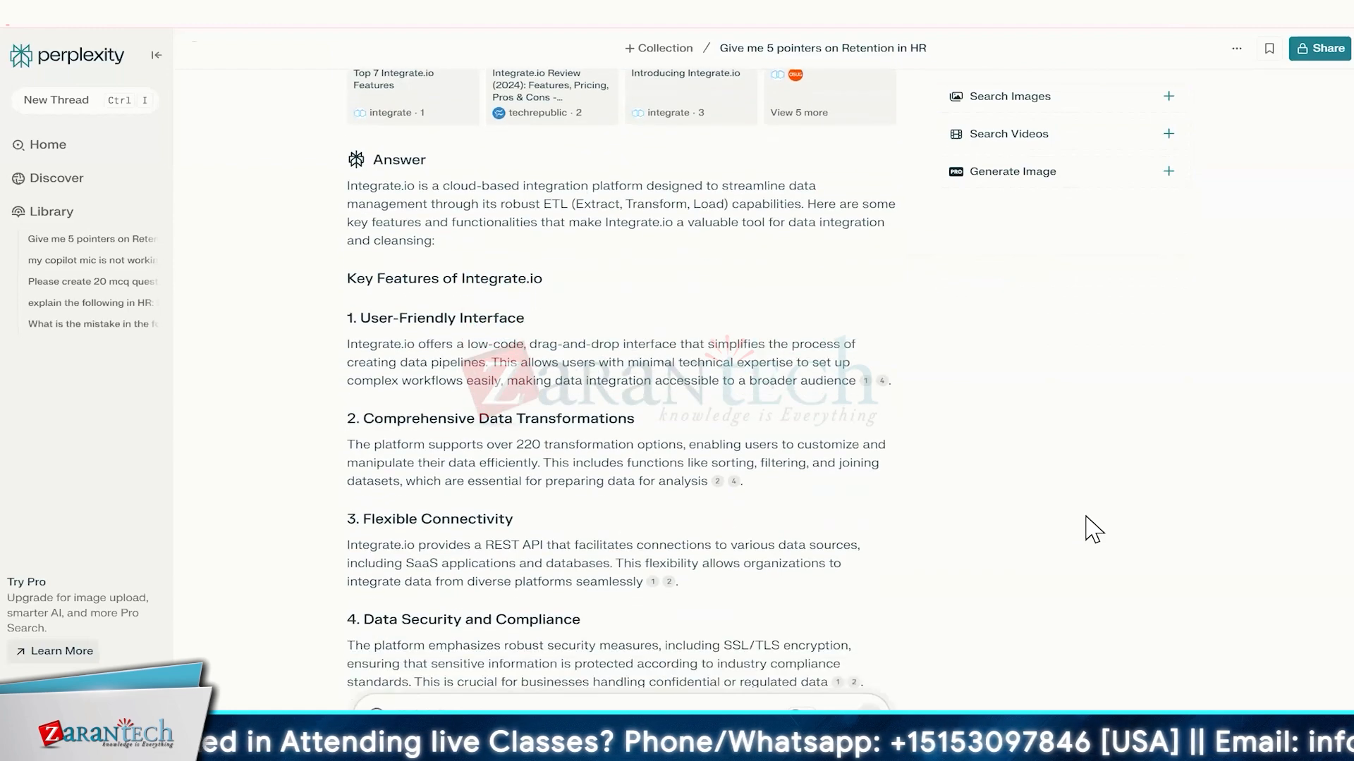
scroll(1093, 530, "up", 20)
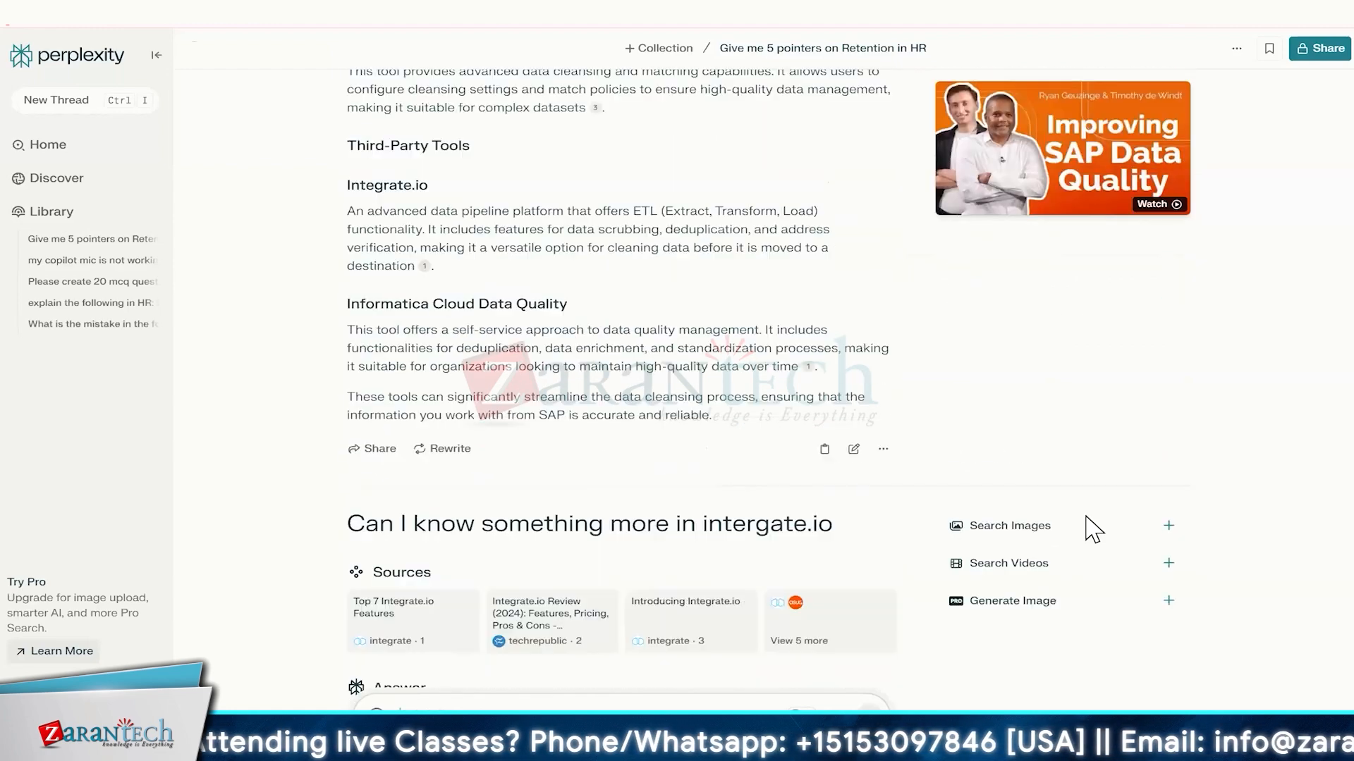
scroll(1087, 519, "up", 5)
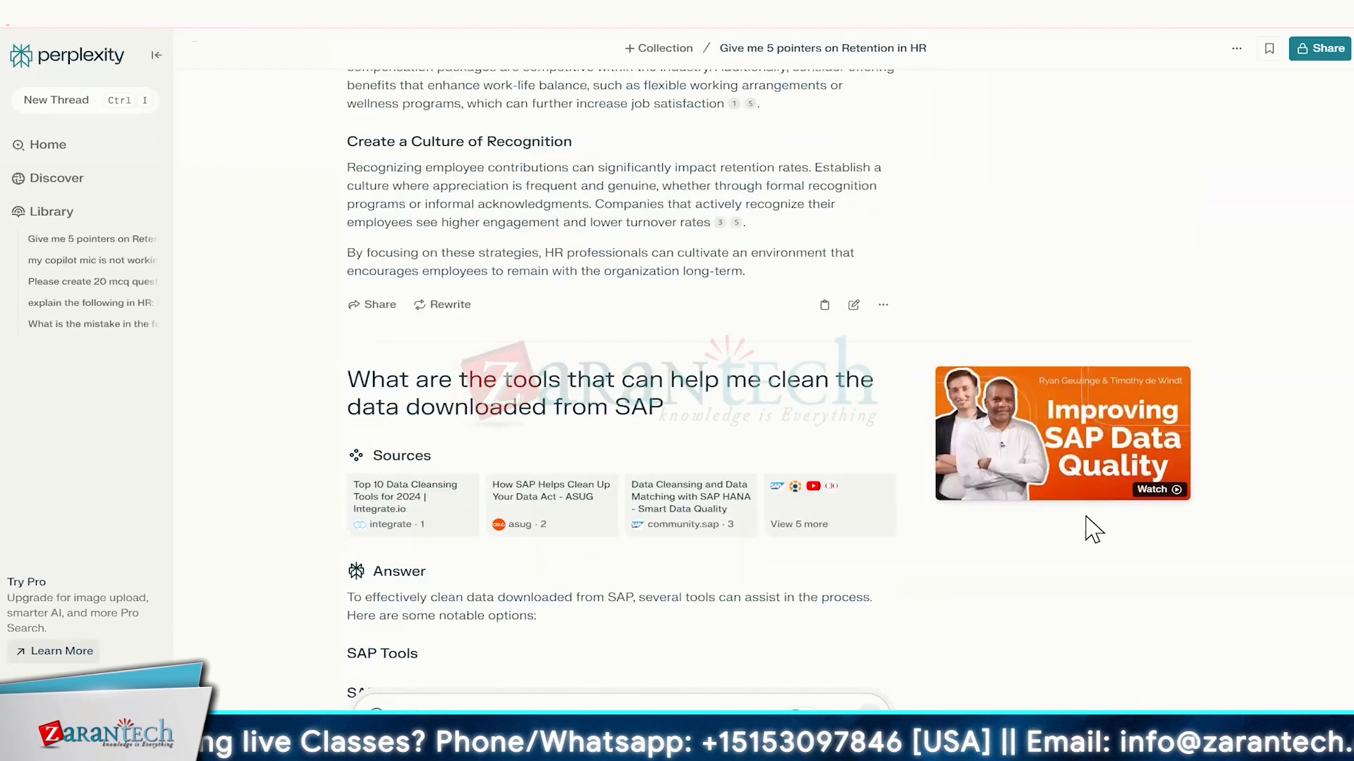
scroll(1092, 528, "up", 6)
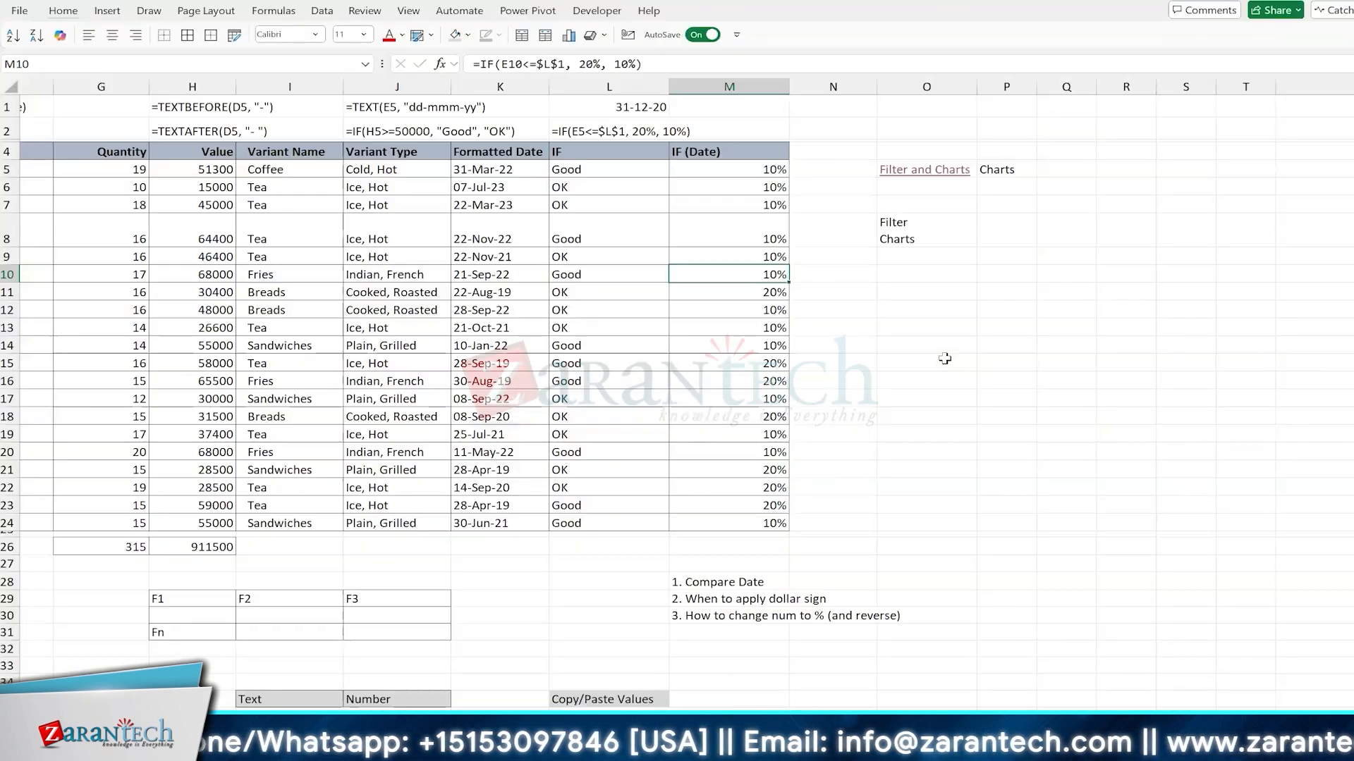
Step: Switch to the Excel workbook and select the empty cell O14 beside the data table
left_click(940, 351)
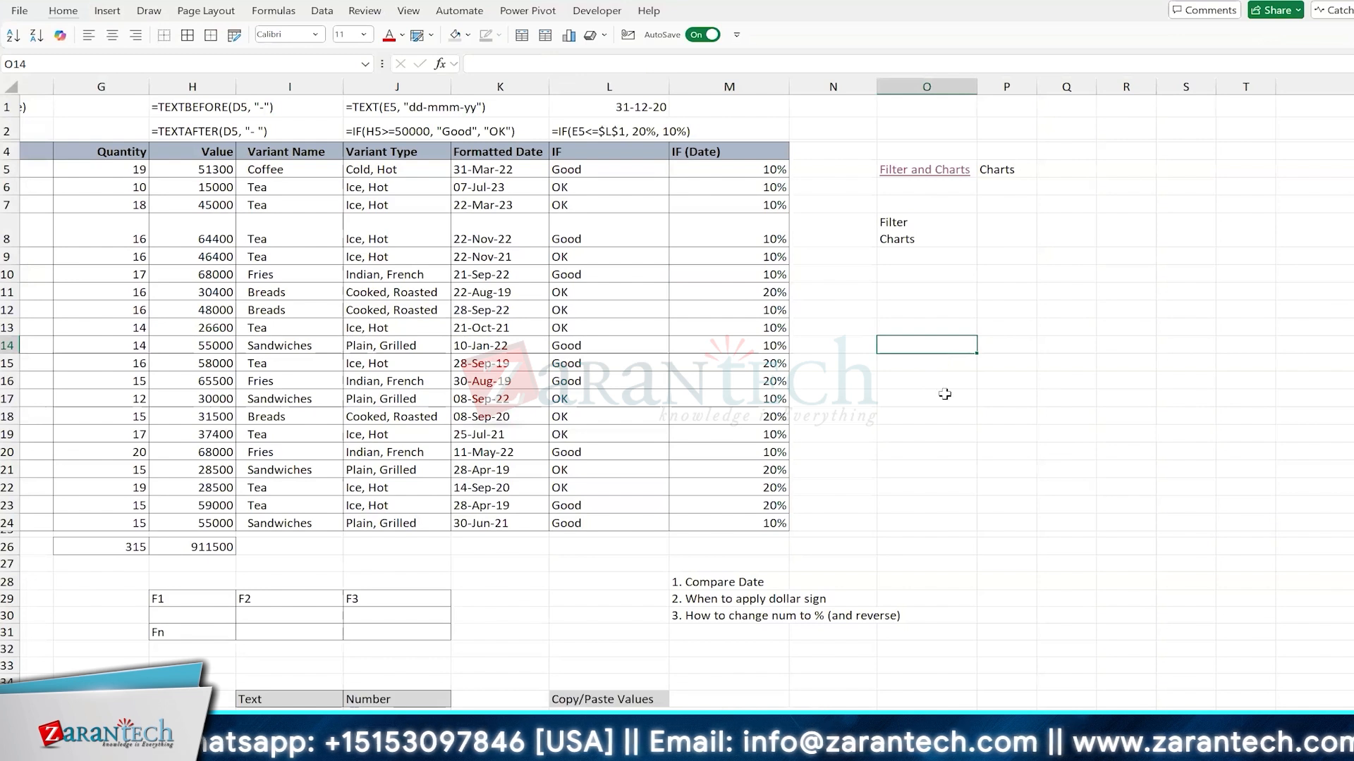